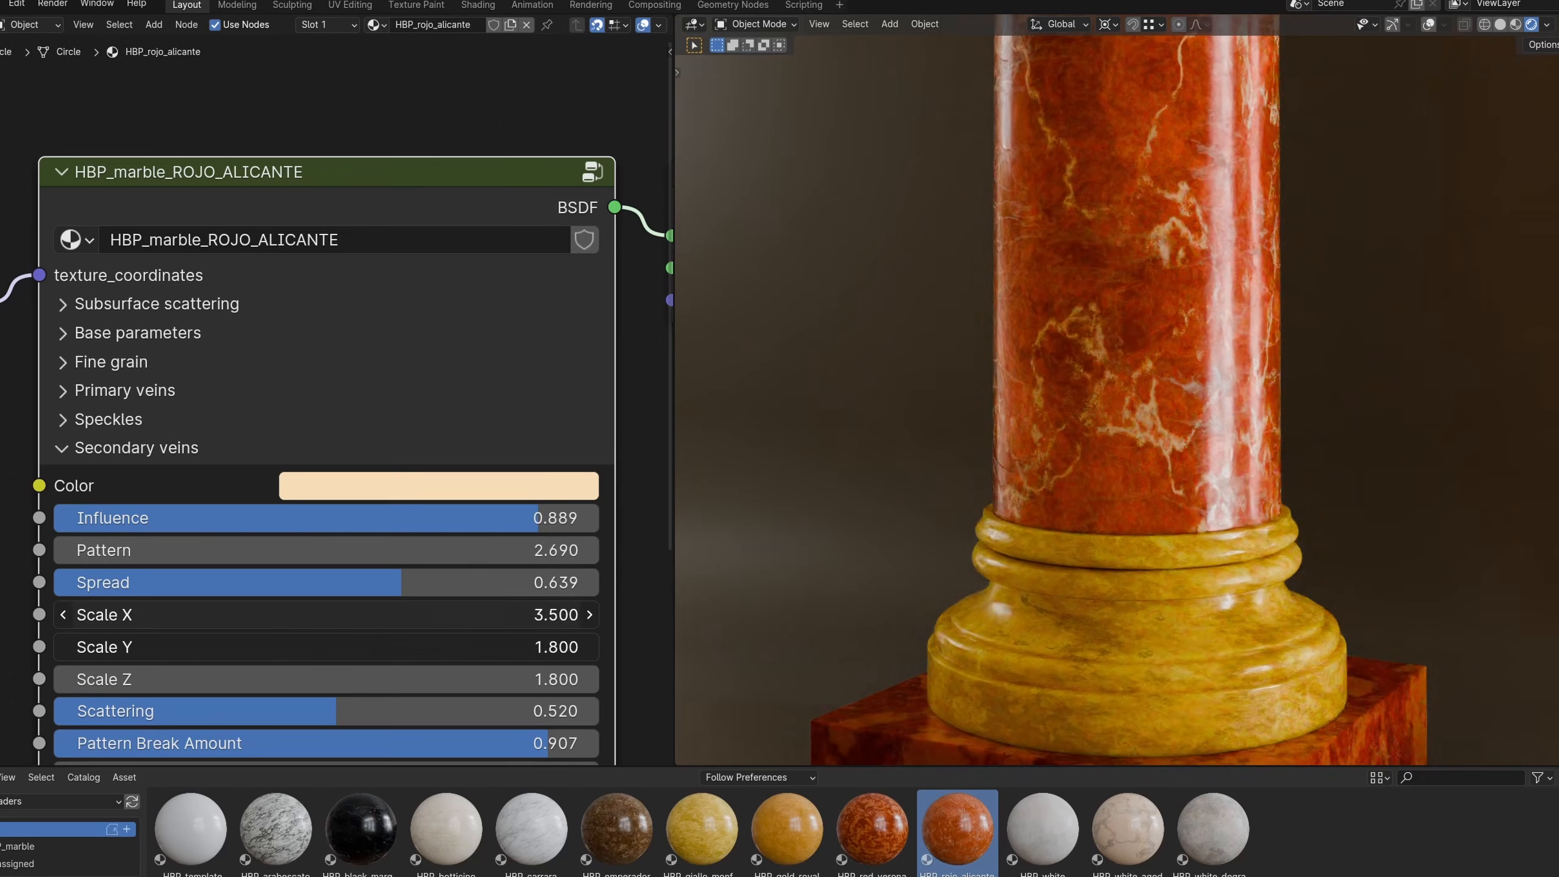
{"action": "left_click_drag", "start_coordinate": [264, 614], "coordinate": [264, 679]}
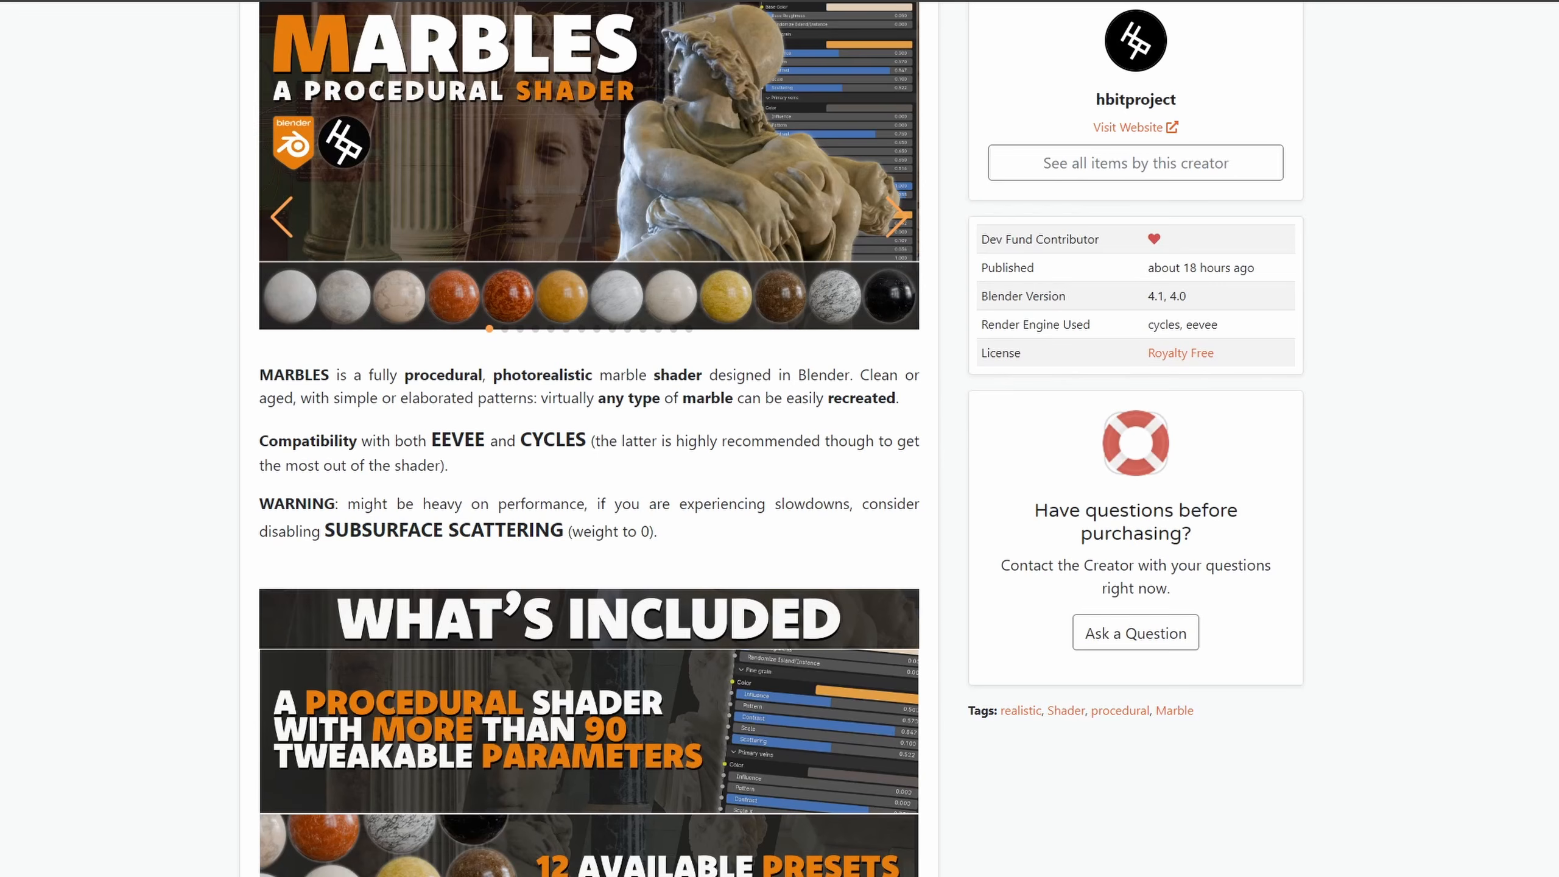
{"action": "scroll", "coordinate": [779, 439], "scroll_direction": "down", "scroll_amount": 2}
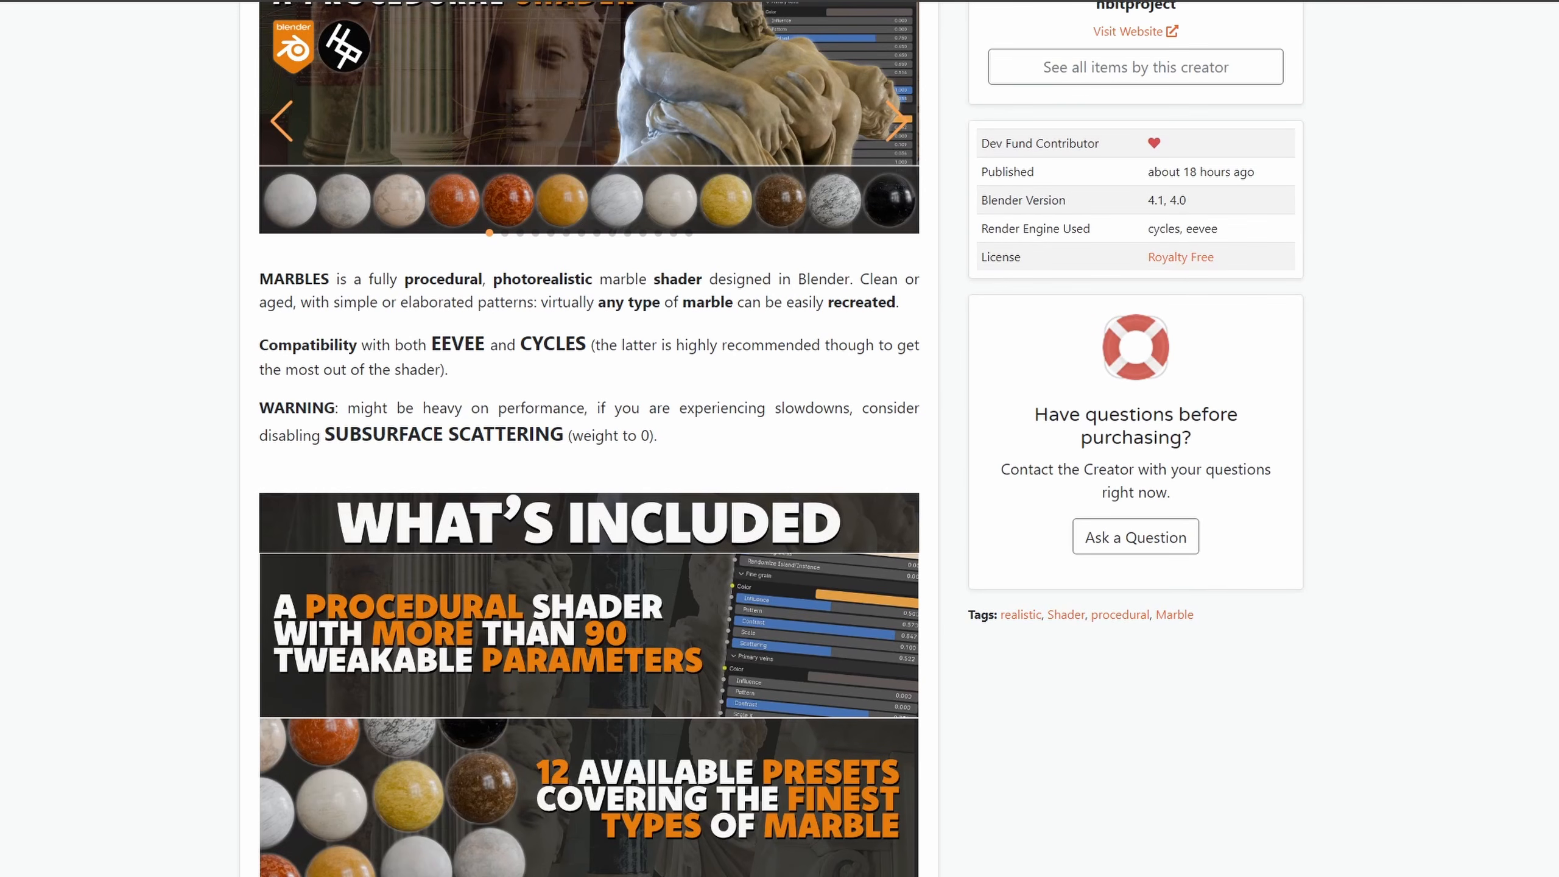
{"action": "scroll", "coordinate": [780, 438], "scroll_direction": "down", "scroll_amount": 3}
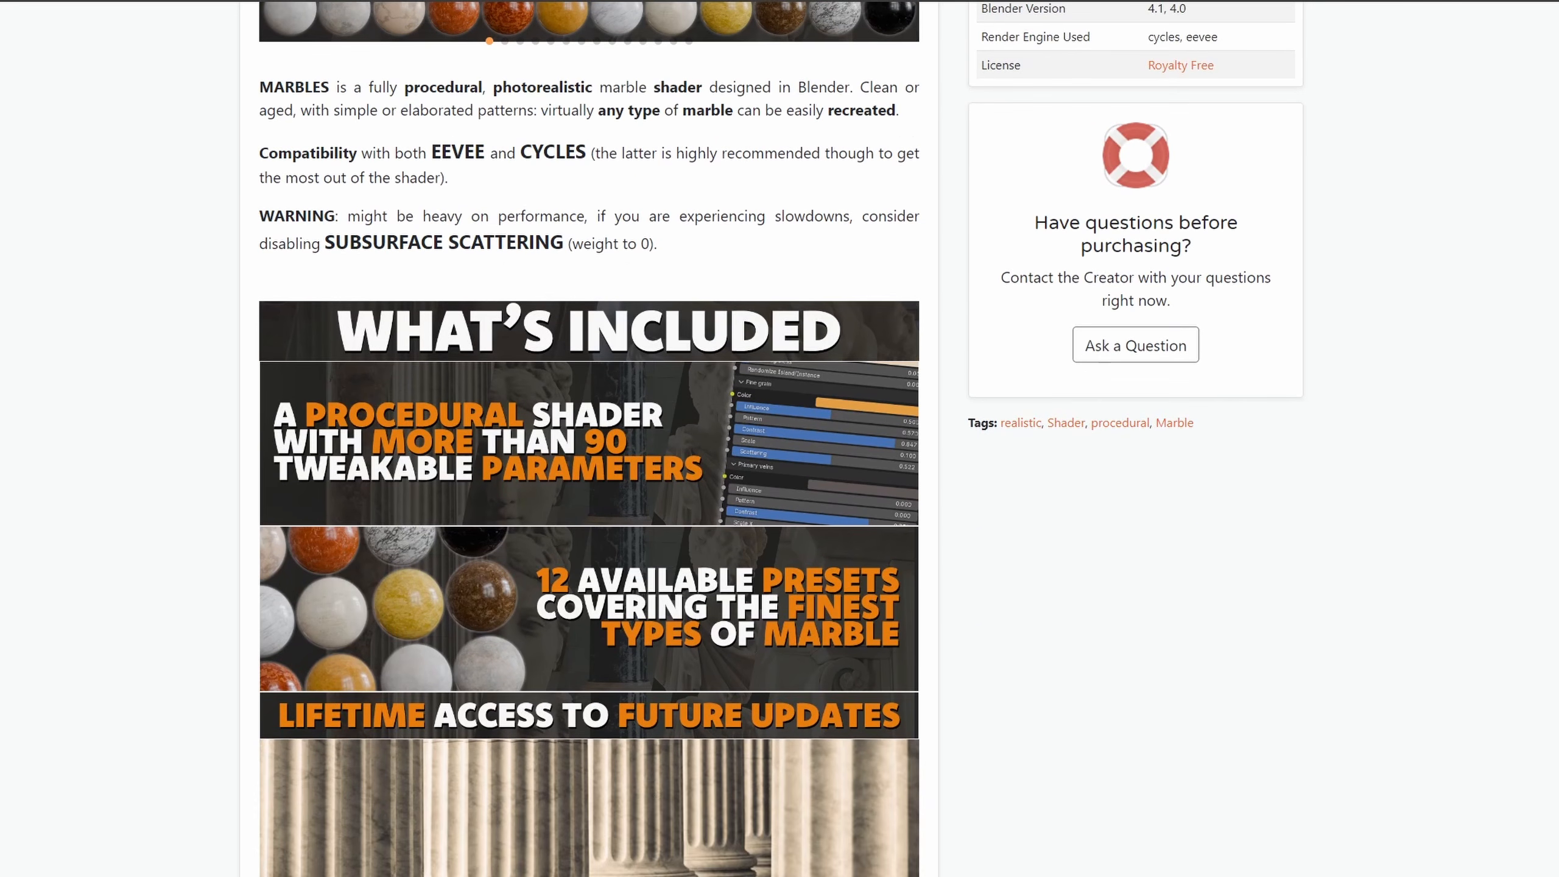
{"action": "scroll", "coordinate": [779, 439], "scroll_direction": "down", "scroll_amount": 1}
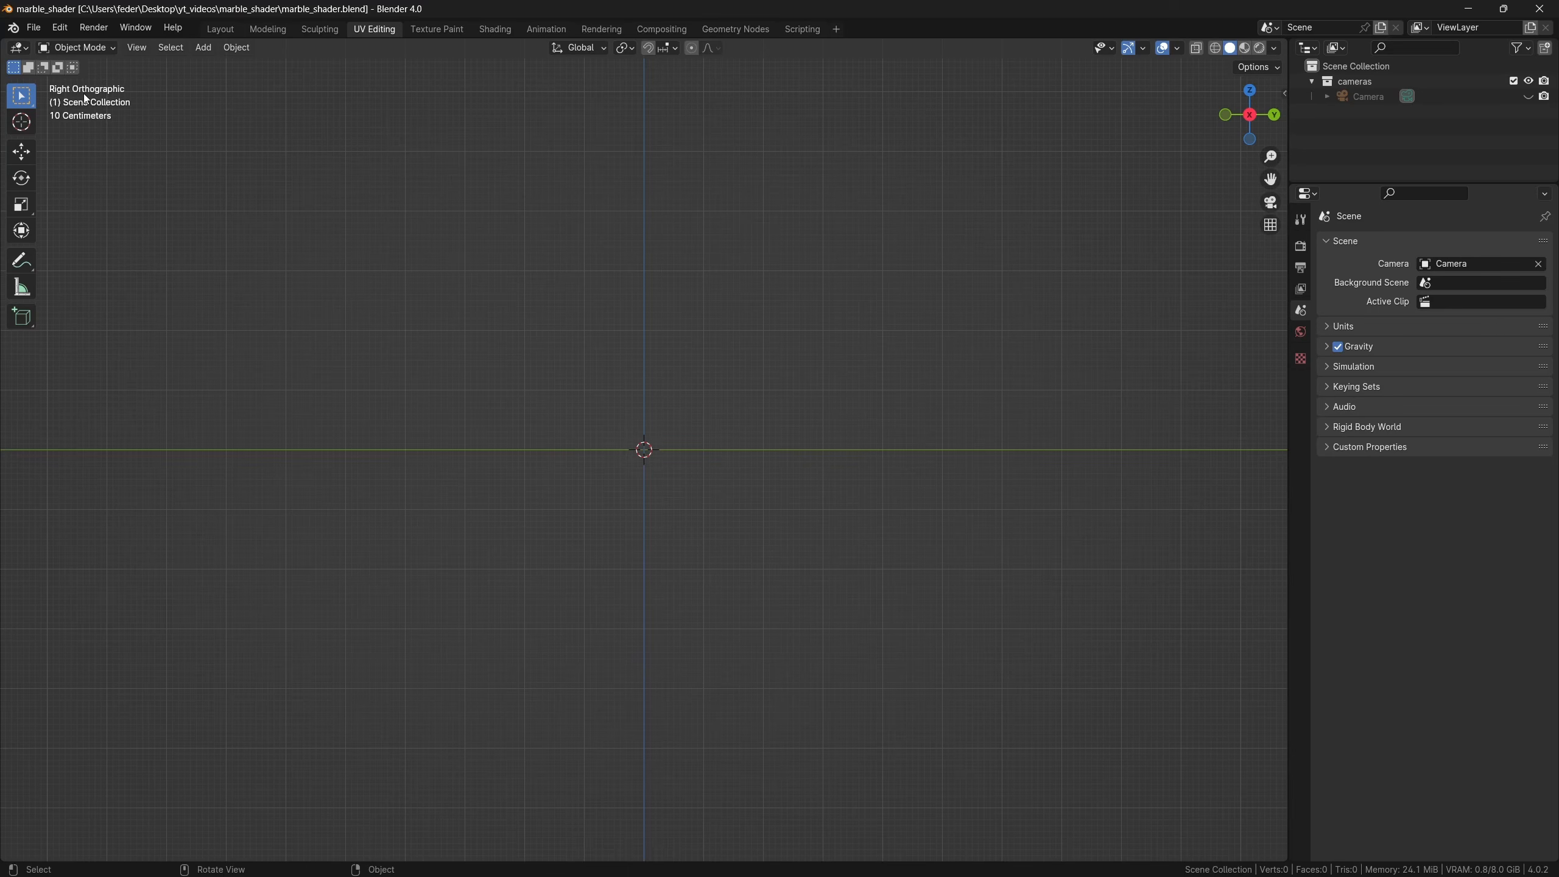
Search the add-on preferences for "node", check whether Node Wrangler is enabled, and close the preferences
{"action": "left_click", "coordinate": [62, 29]}
{"action": "left_click", "coordinate": [115, 233]}
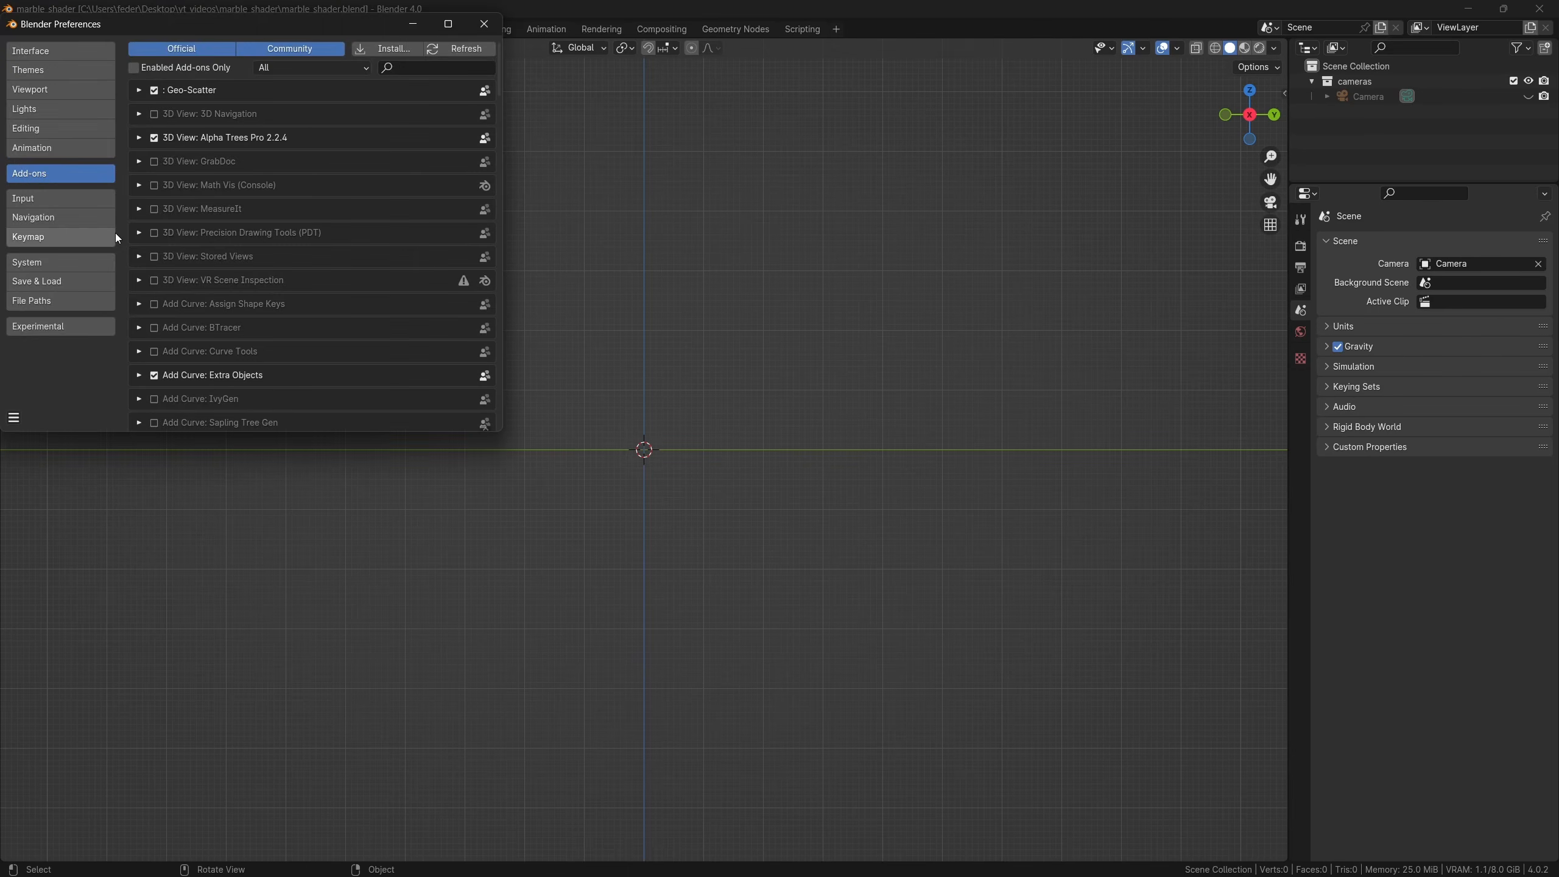
{"action": "left_click", "coordinate": [413, 67]}
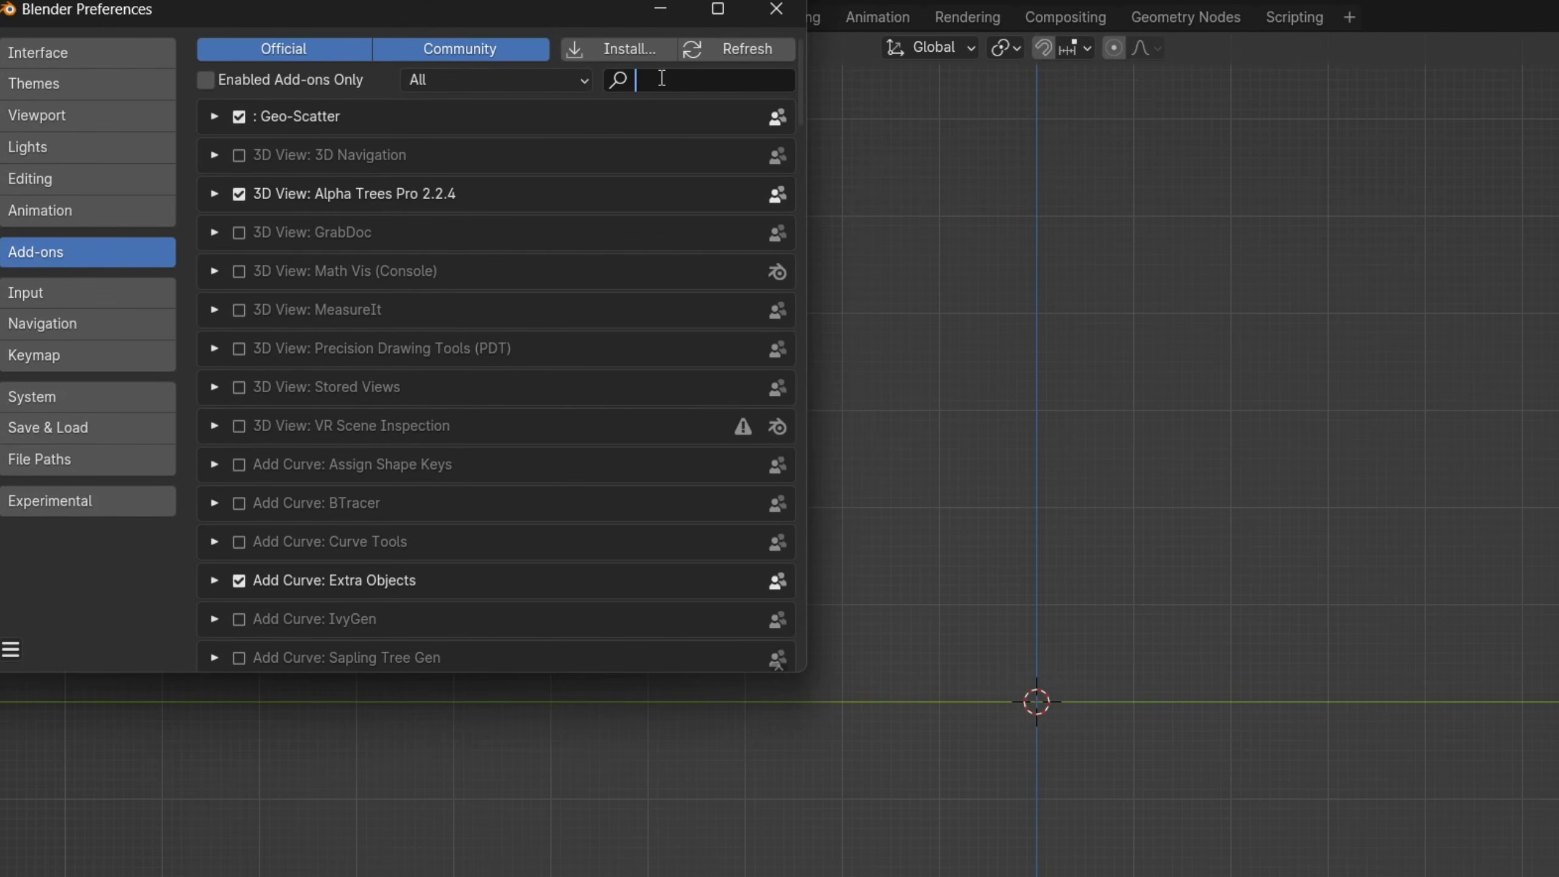
{"action": "type", "text": "node"}
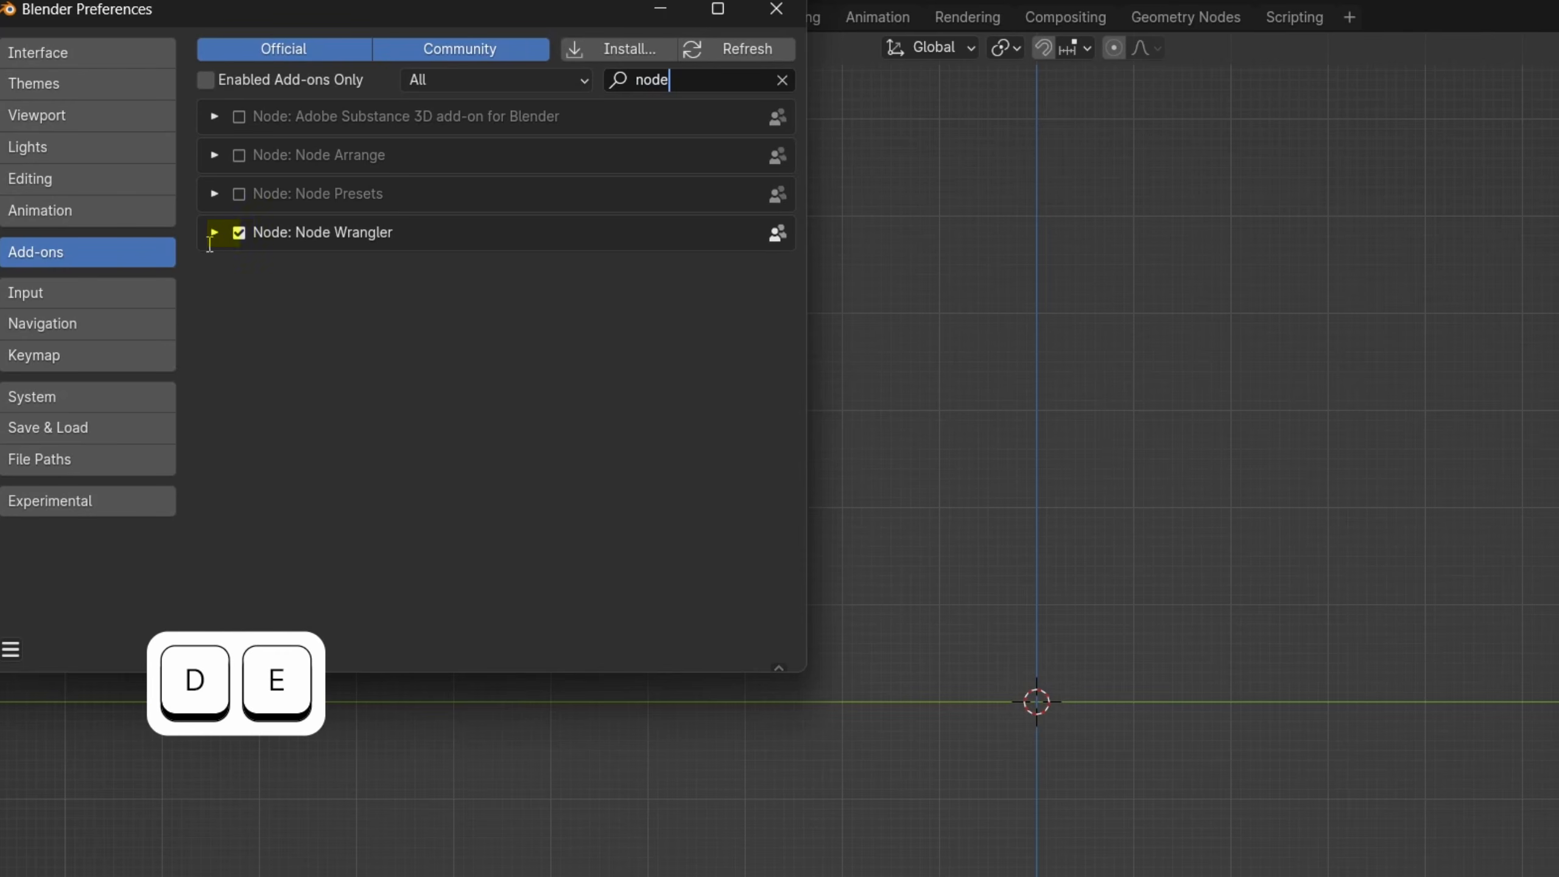
{"action": "left_click", "coordinate": [215, 233]}
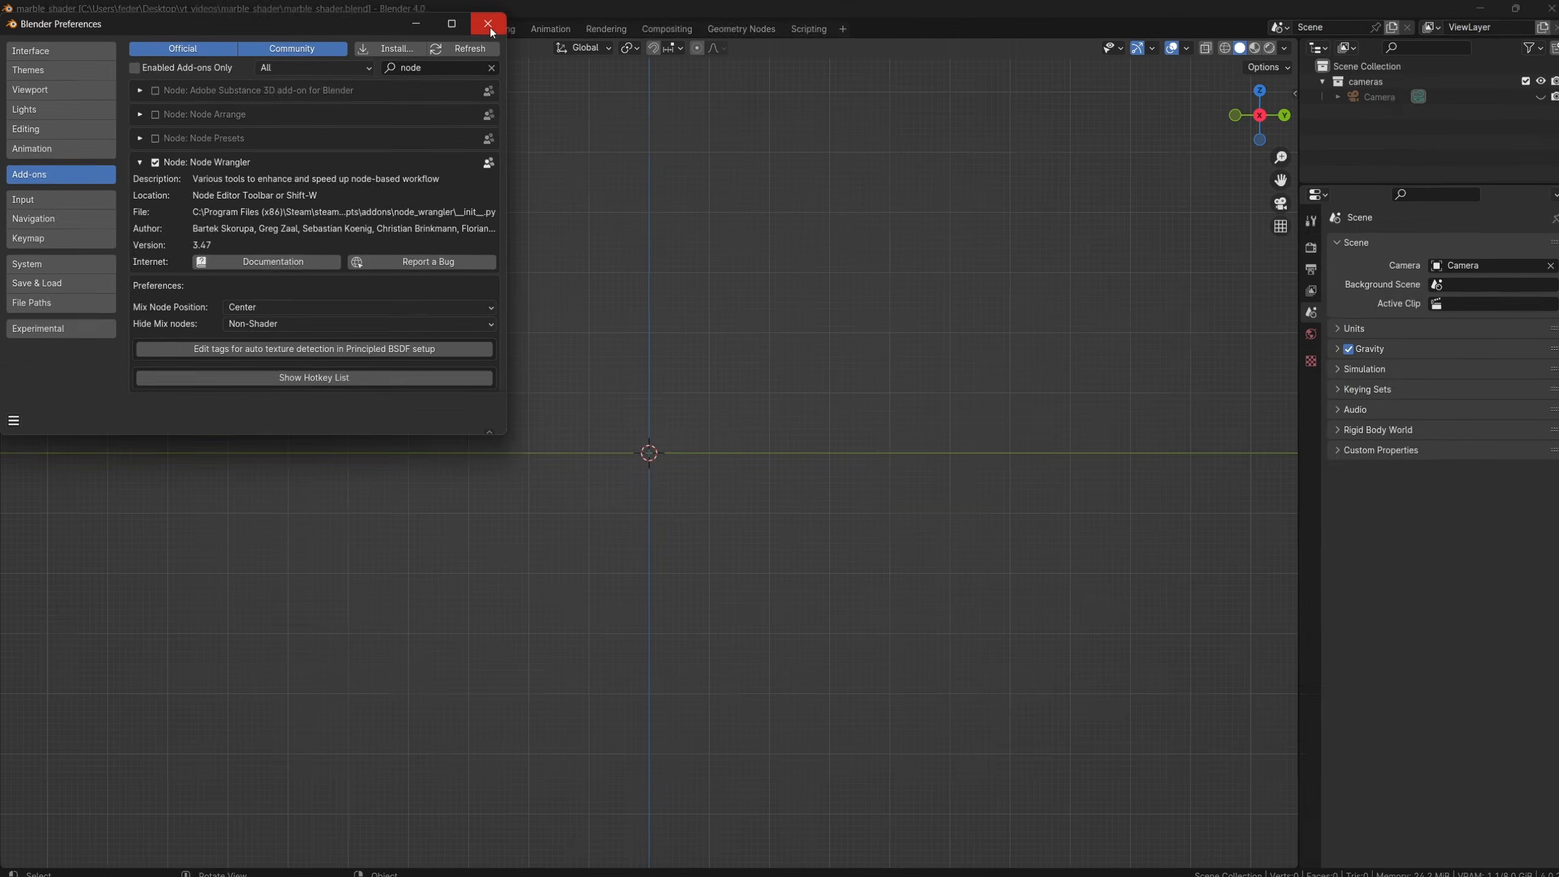
{"action": "left_click", "coordinate": [738, 10]}
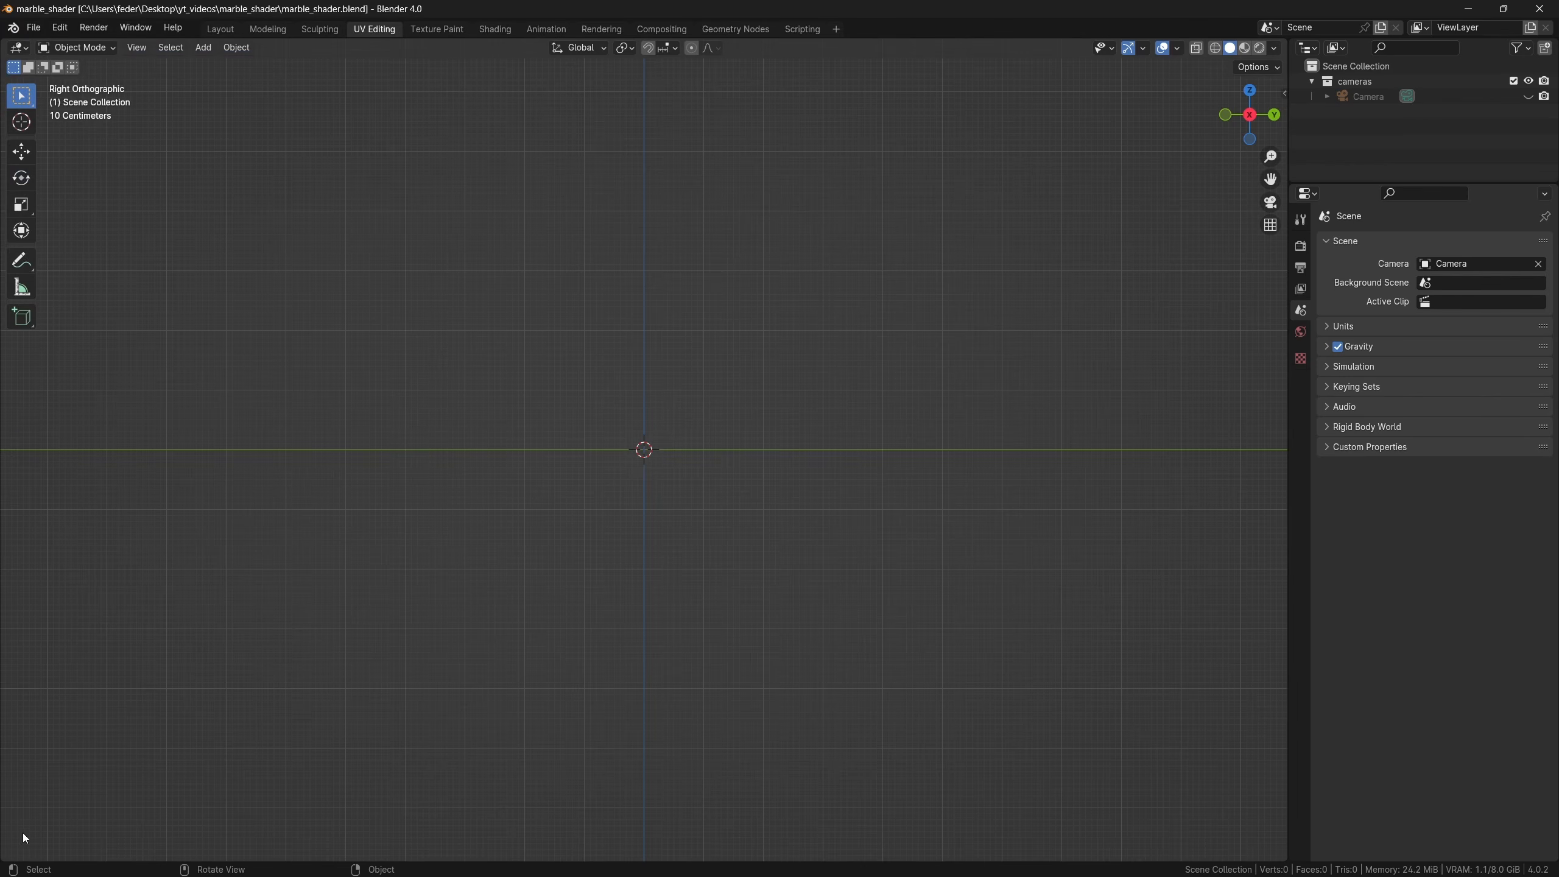
Split off the lower half of the 3D viewport as a Shader Editor and hide its sidebar
{"action": "left_click_drag", "start_coordinate": [306, 609], "coordinate": [307, 476]}
{"action": "left_click", "coordinate": [17, 485]}
{"action": "left_click", "coordinate": [36, 641]}
{"action": "key", "text": "n"}
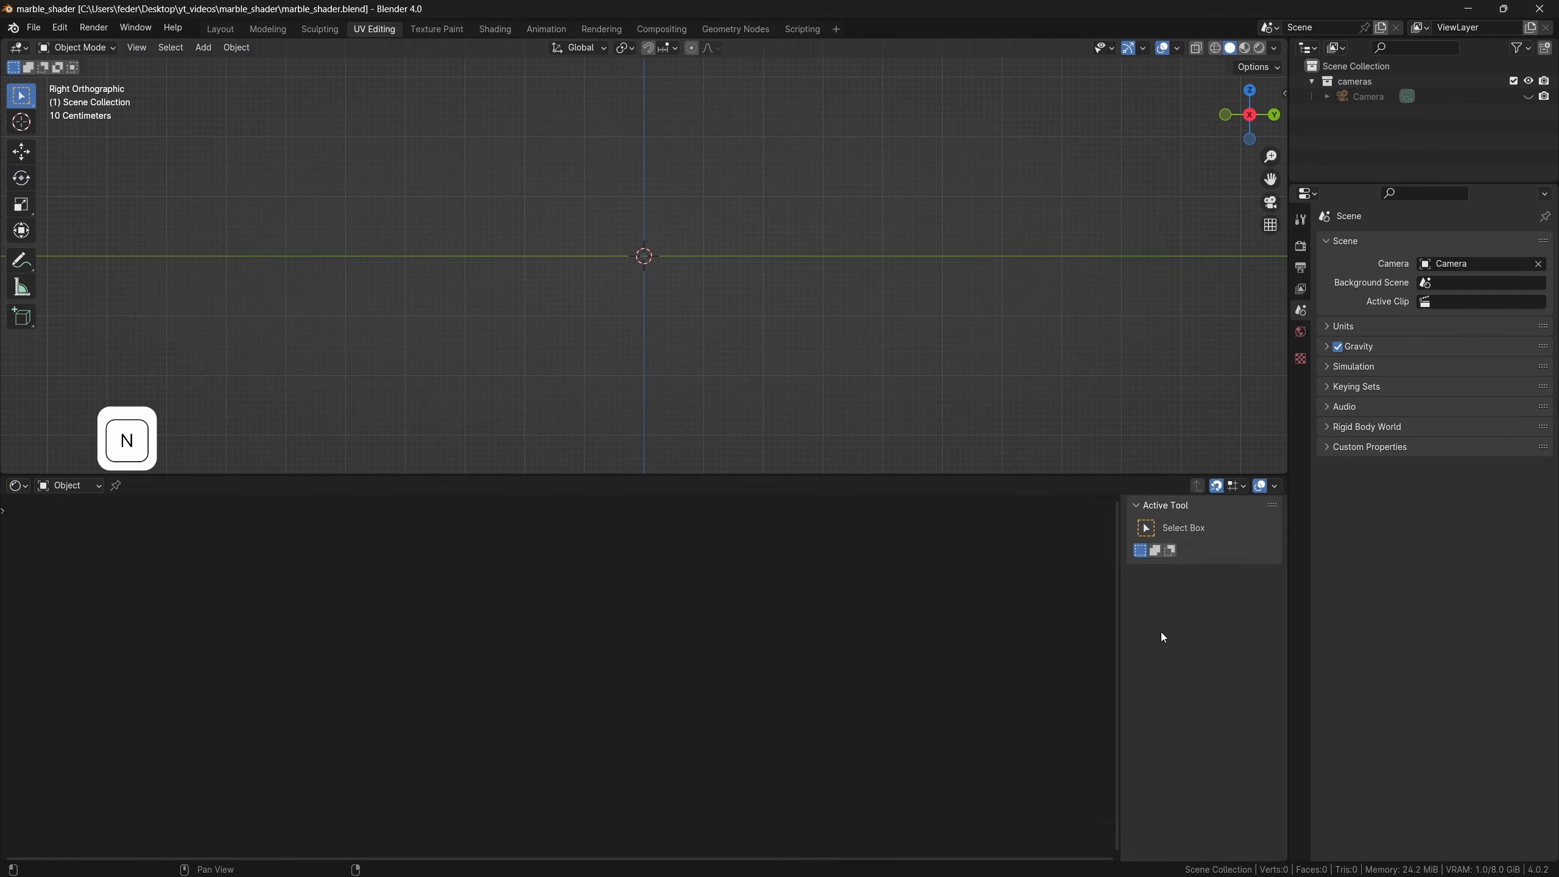
Split the 3D viewport side by side and show the reference image marble_1.jpg in a new Image Editor area
{"action": "left_click_drag", "start_coordinate": [1282, 44], "coordinate": [808, 61]}
{"action": "left_click", "coordinate": [827, 48]}
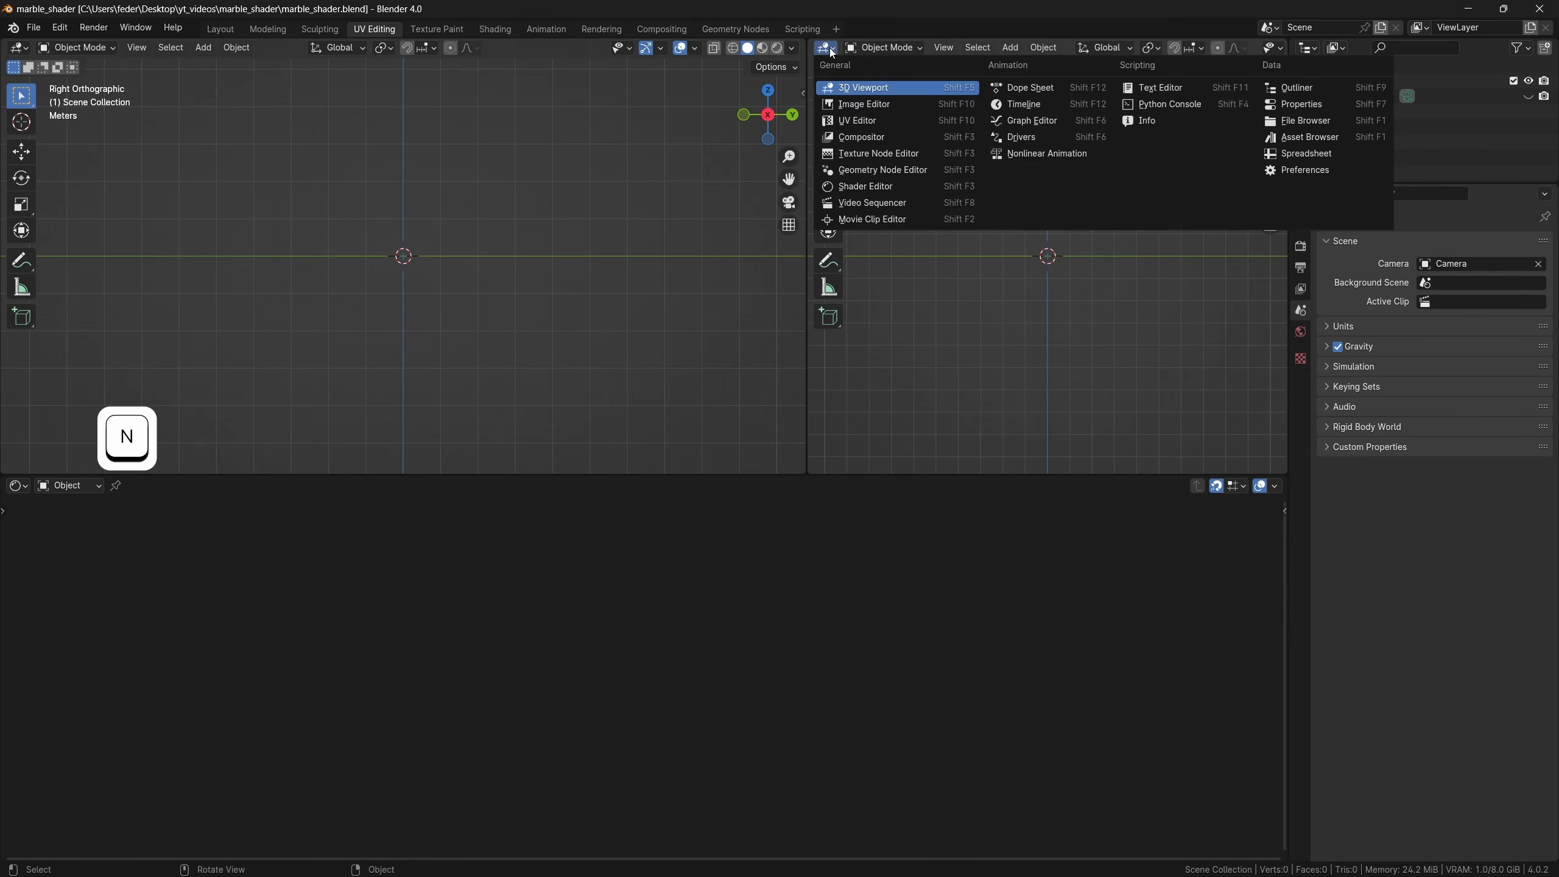
{"action": "left_click", "coordinate": [854, 104]}
{"action": "left_click", "coordinate": [989, 48]}
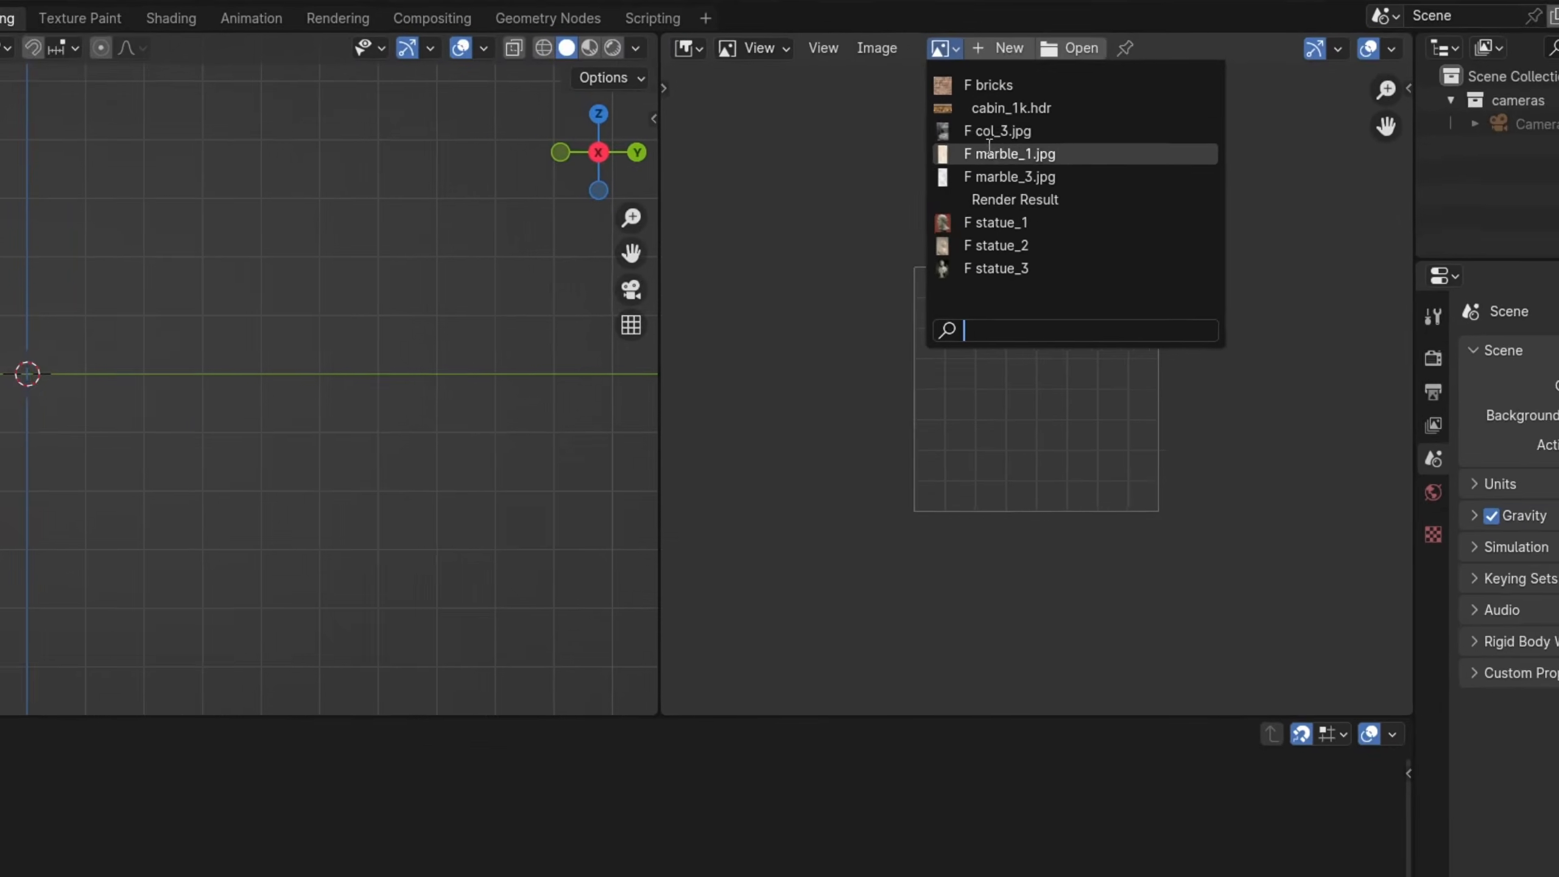
{"action": "left_click", "coordinate": [1030, 116]}
{"action": "mouse_move", "coordinate": [940, 335]}
{"action": "middle_mouse_down"}
{"action": "mouse_move", "coordinate": [919, 515]}
{"action": "mouse_move", "coordinate": [900, 466]}
{"action": "middle_mouse_up"}
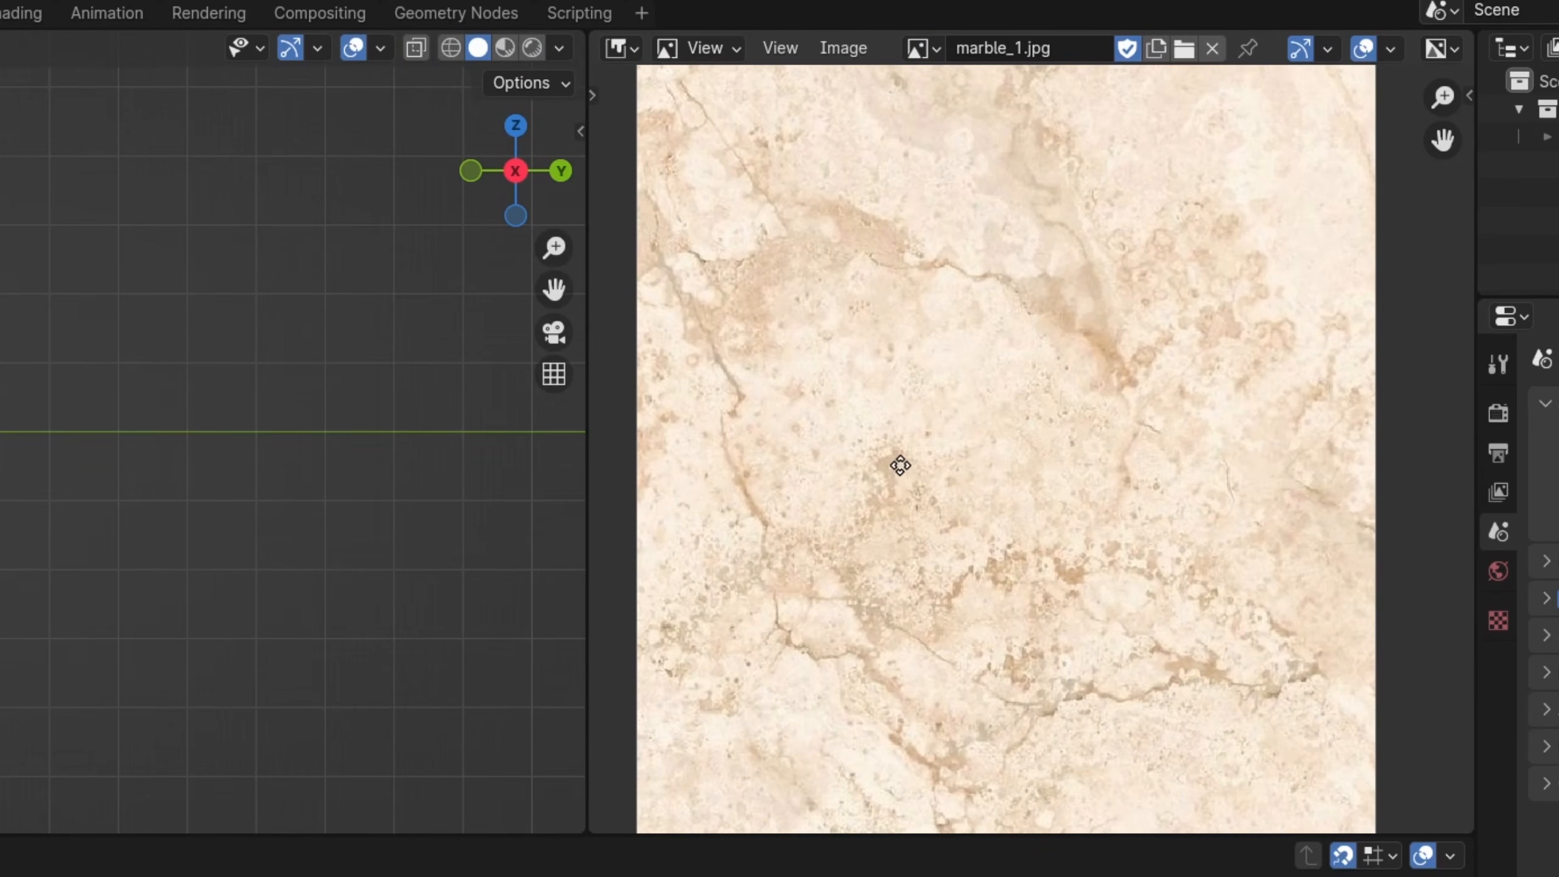
Annotate the marble reference image by tracing a primary vein, a ridge and a thinner secondary vein
{"action": "key", "text": "t"}
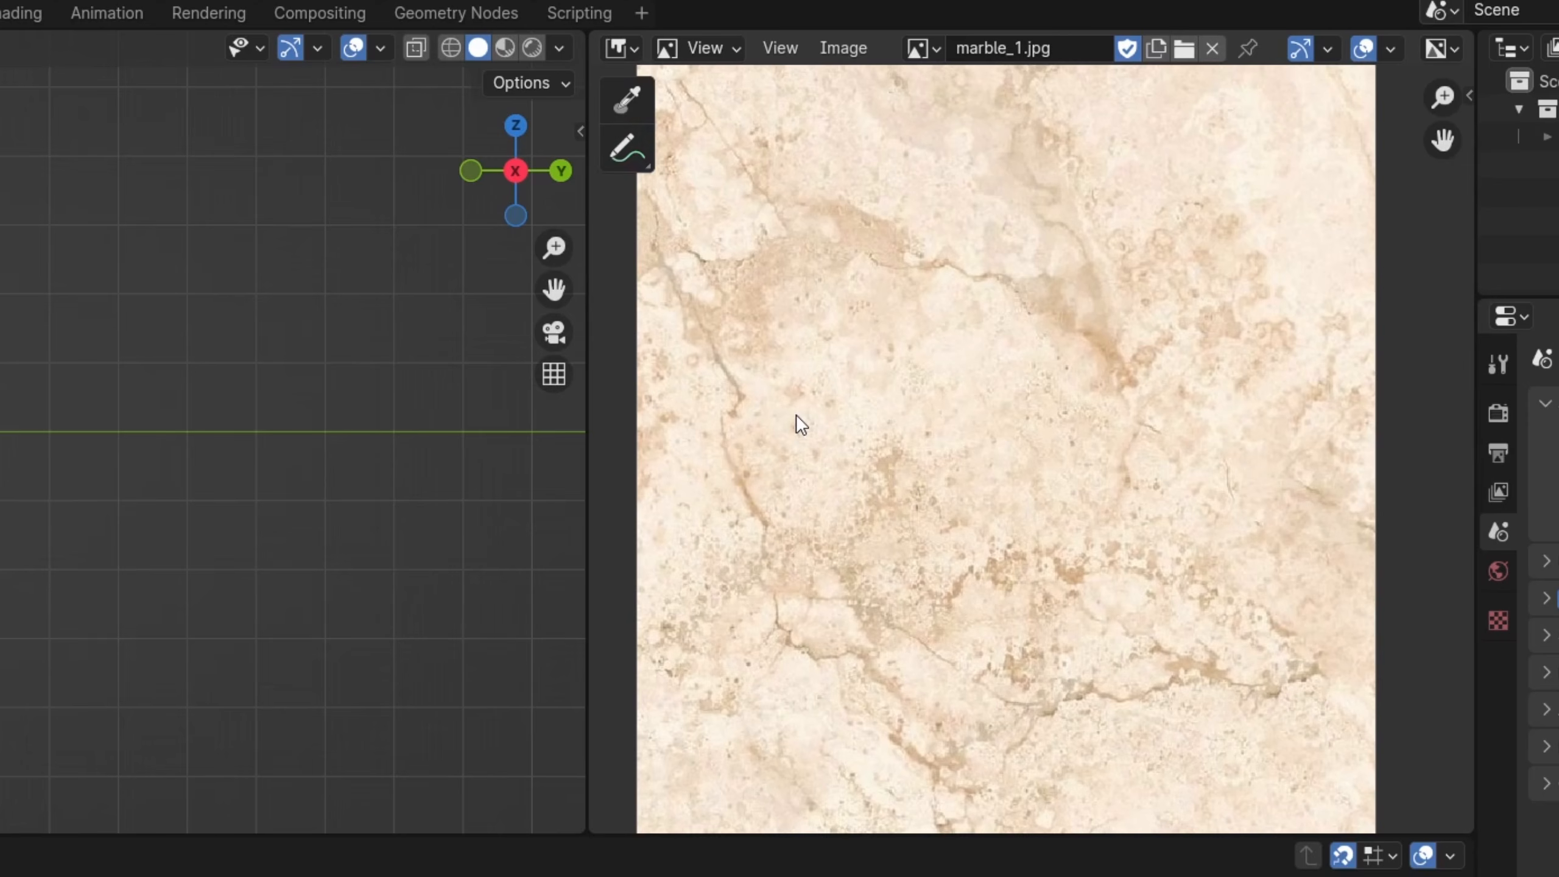
{"action": "left_click", "coordinate": [605, 139]}
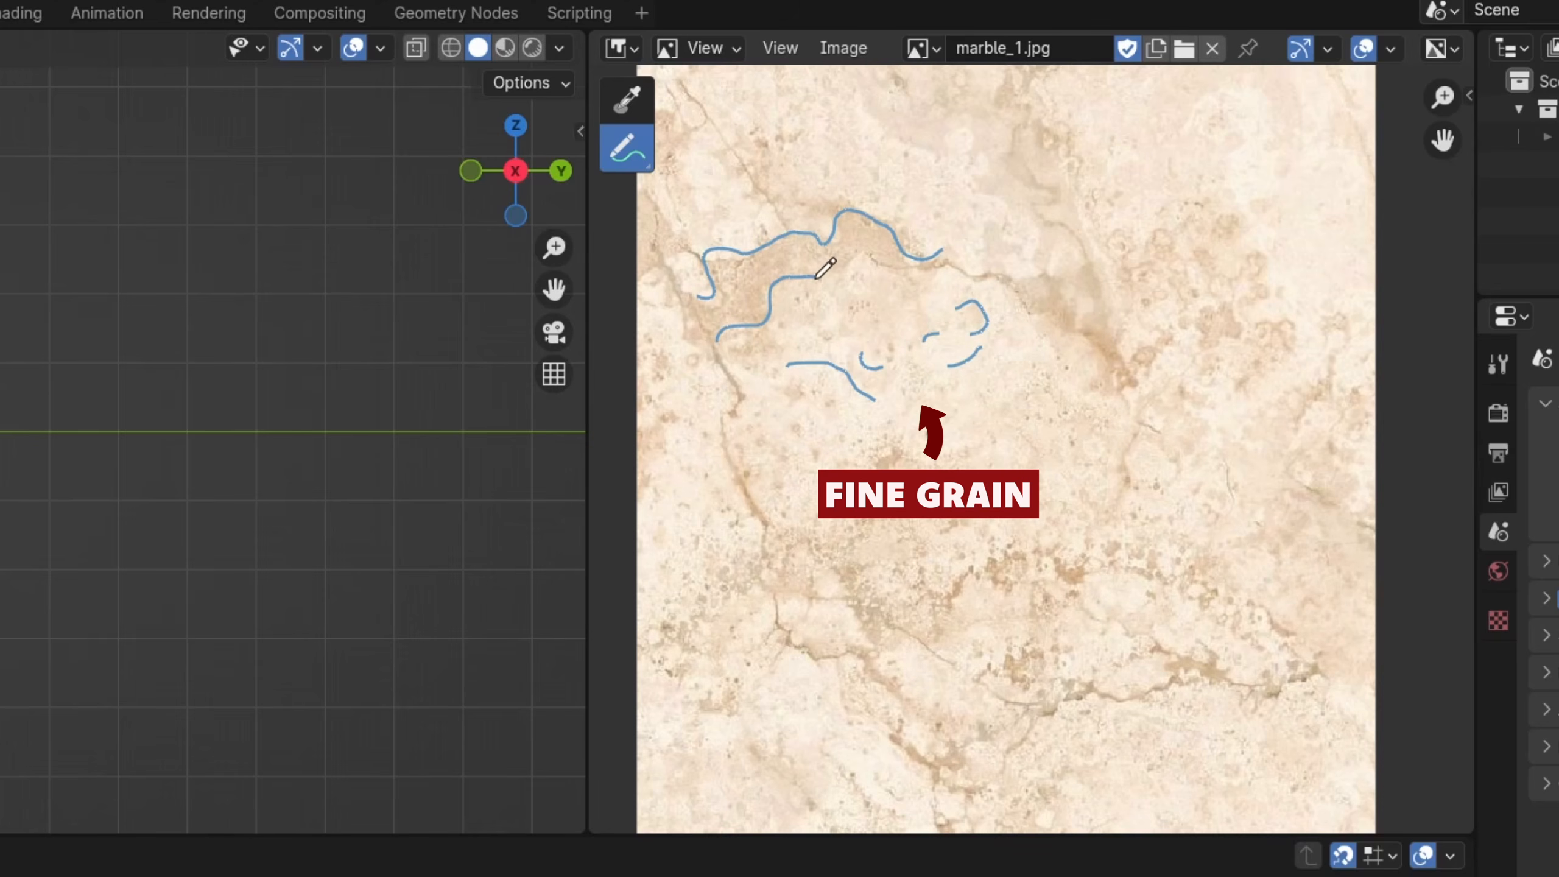
{"action": "left_click_drag", "start_coordinate": [816, 278], "coordinate": [946, 272]}
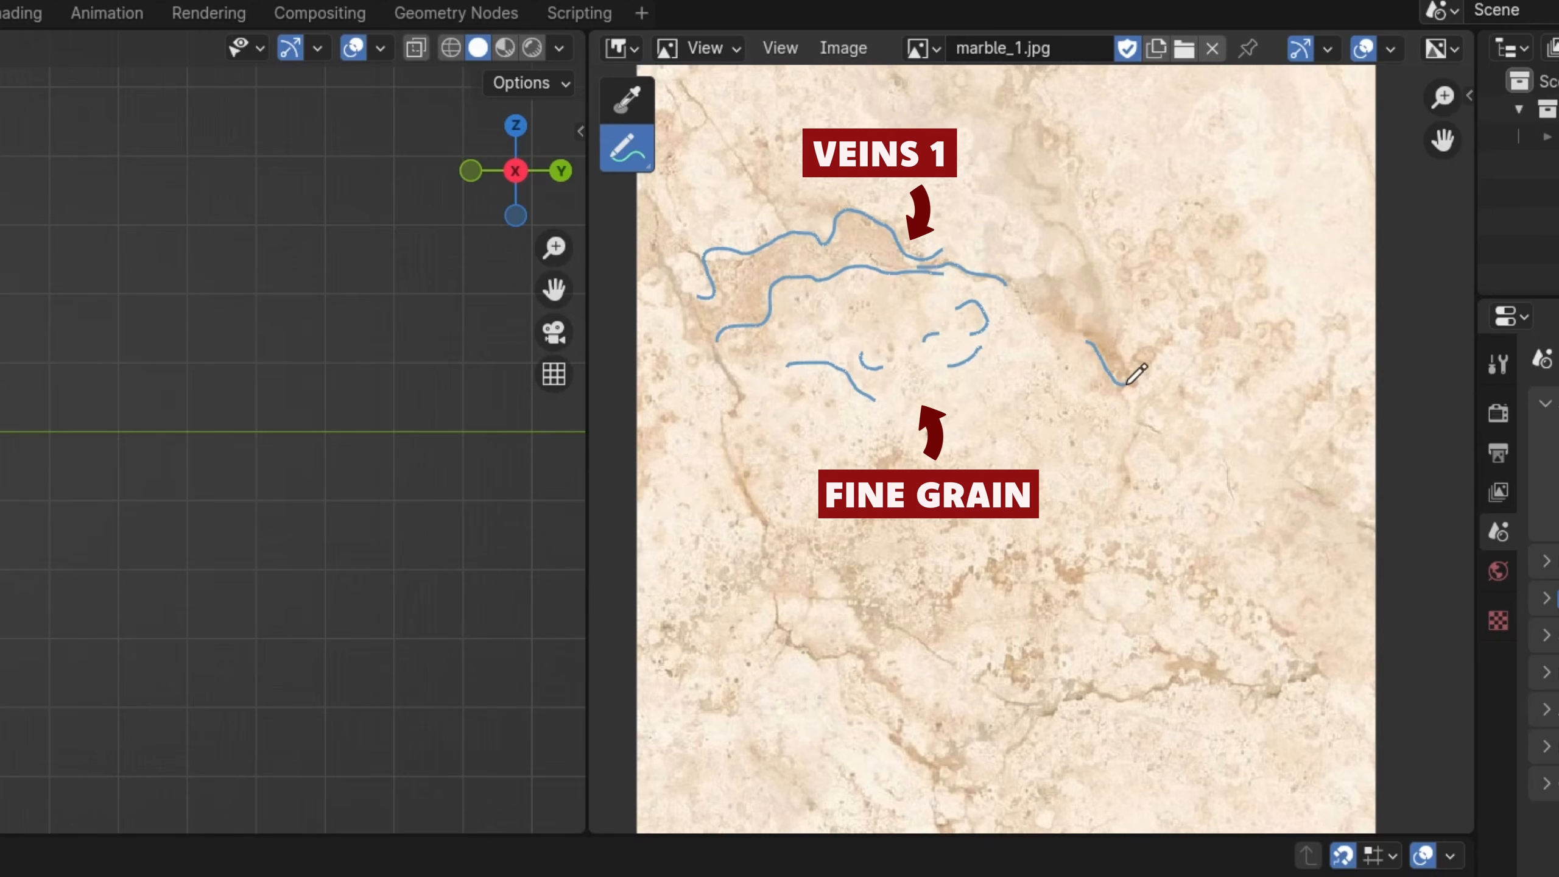
{"action": "mouse_move", "coordinate": [1126, 384]}
{"action": "left_mouse_down"}
{"action": "mouse_move", "coordinate": [1135, 353]}
{"action": "mouse_move", "coordinate": [1092, 339]}
{"action": "left_mouse_up"}
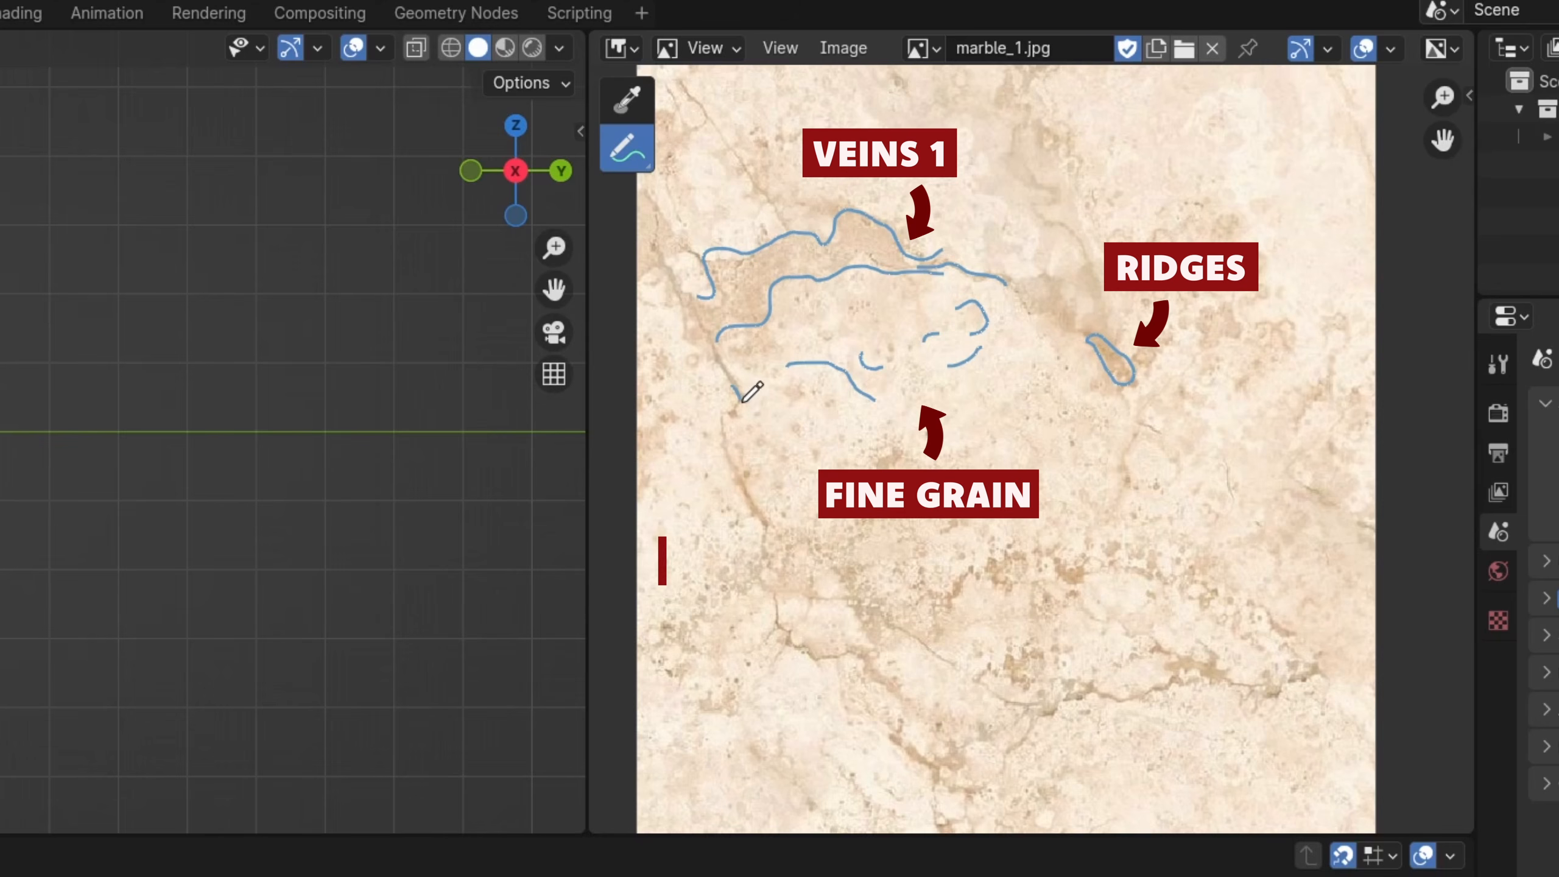
{"action": "mouse_move", "coordinate": [741, 401]}
{"action": "left_mouse_down"}
{"action": "mouse_move", "coordinate": [725, 439]}
{"action": "mouse_move", "coordinate": [743, 488]}
{"action": "left_mouse_up"}
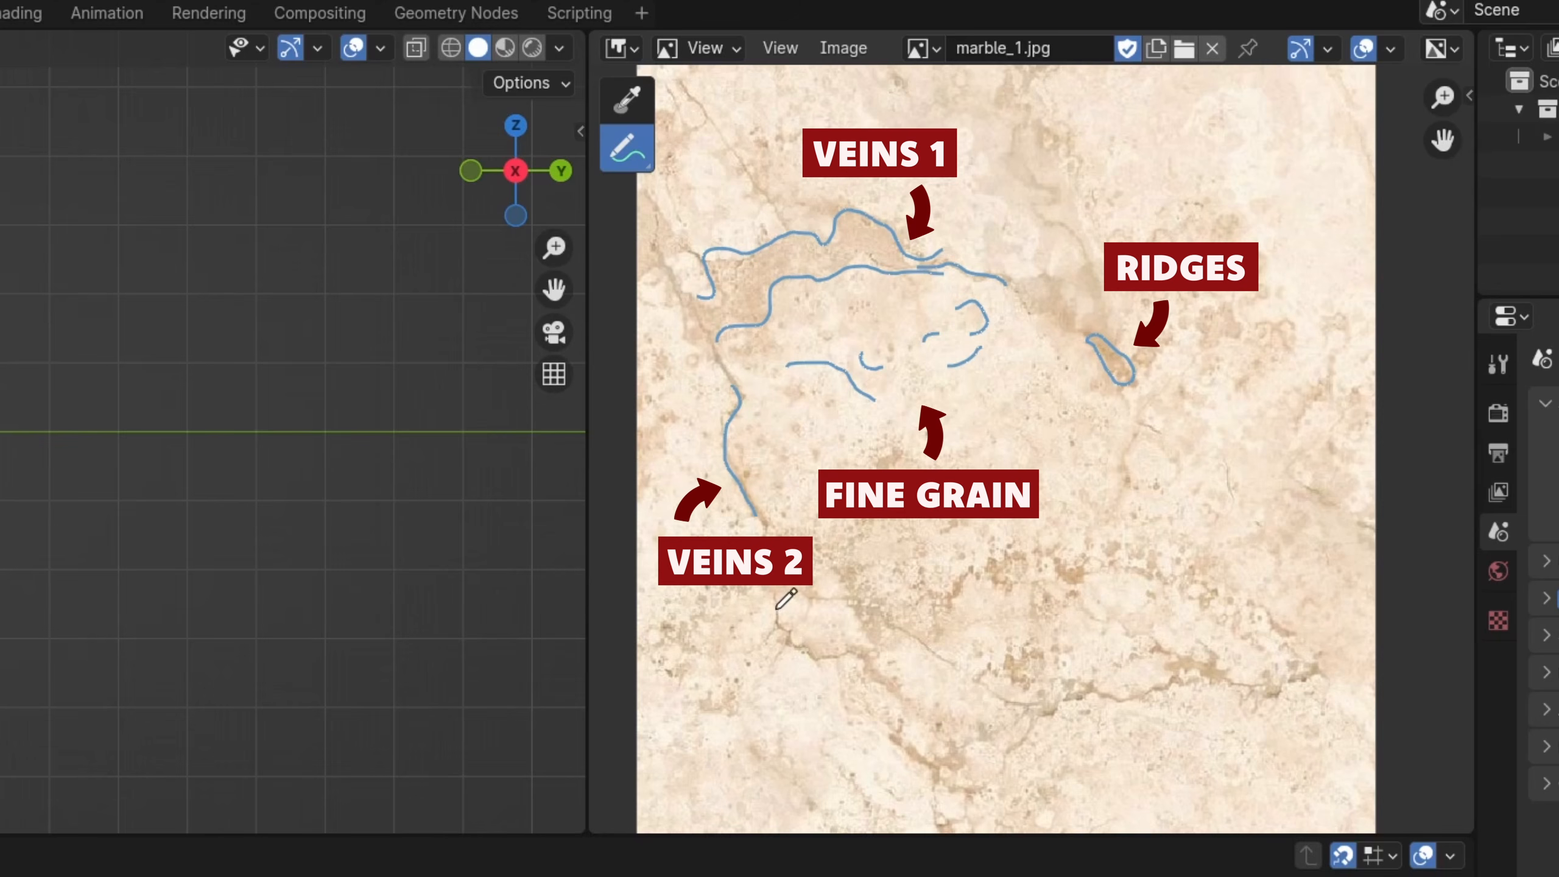
{"action": "left_click_drag", "start_coordinate": [784, 631], "coordinate": [810, 650]}
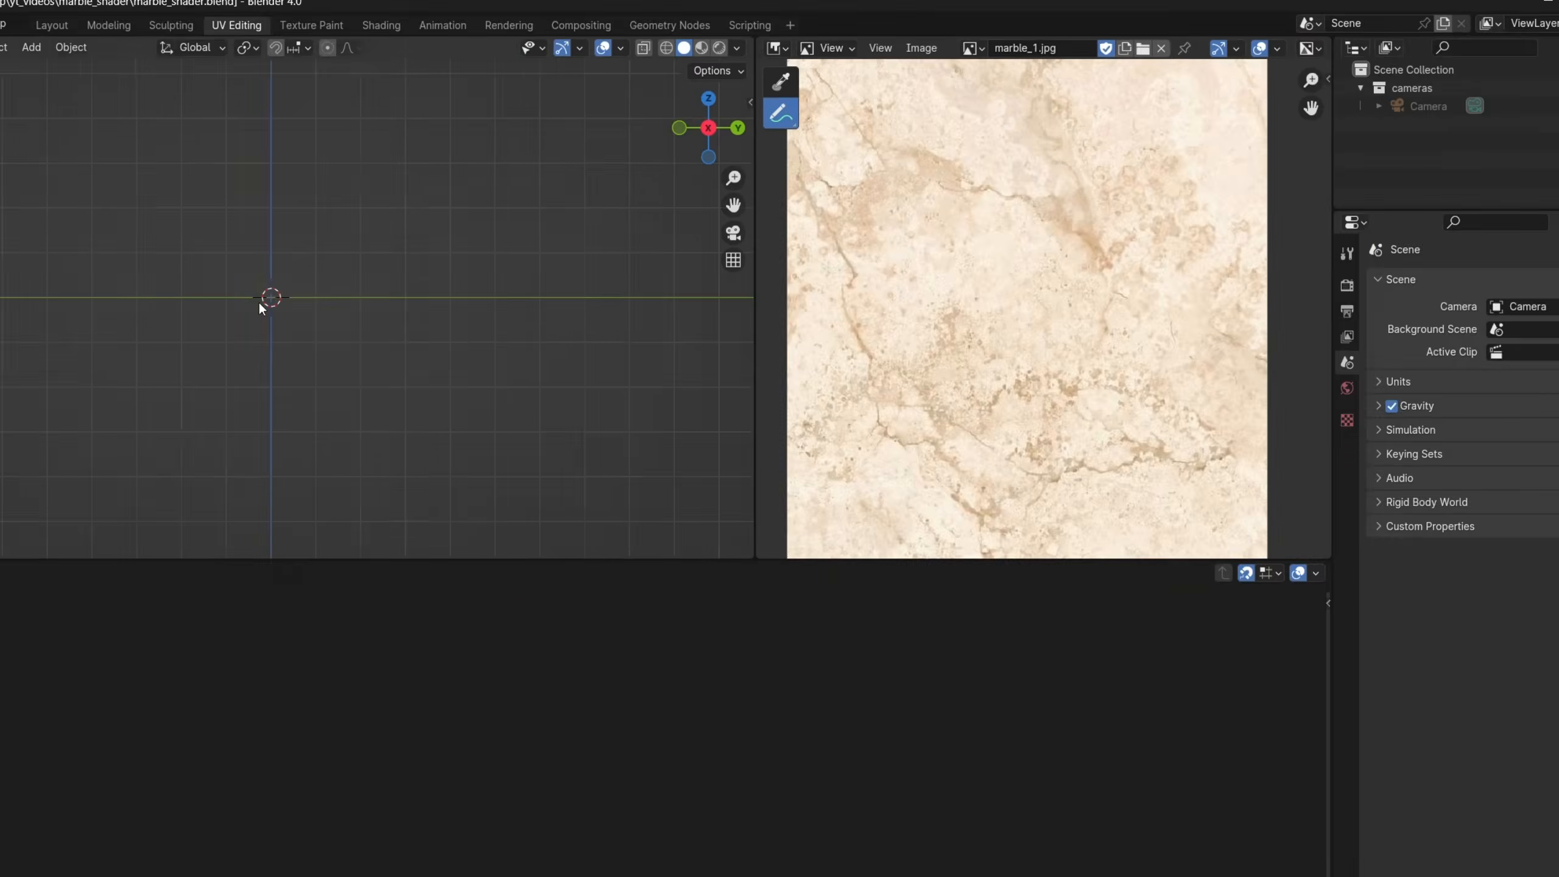
Add a cube at the world origin, show it in rendered viewport shading and open the world settings
{"action": "key", "text": "shift+a"}
{"action": "mouse_move", "coordinate": [350, 280]}
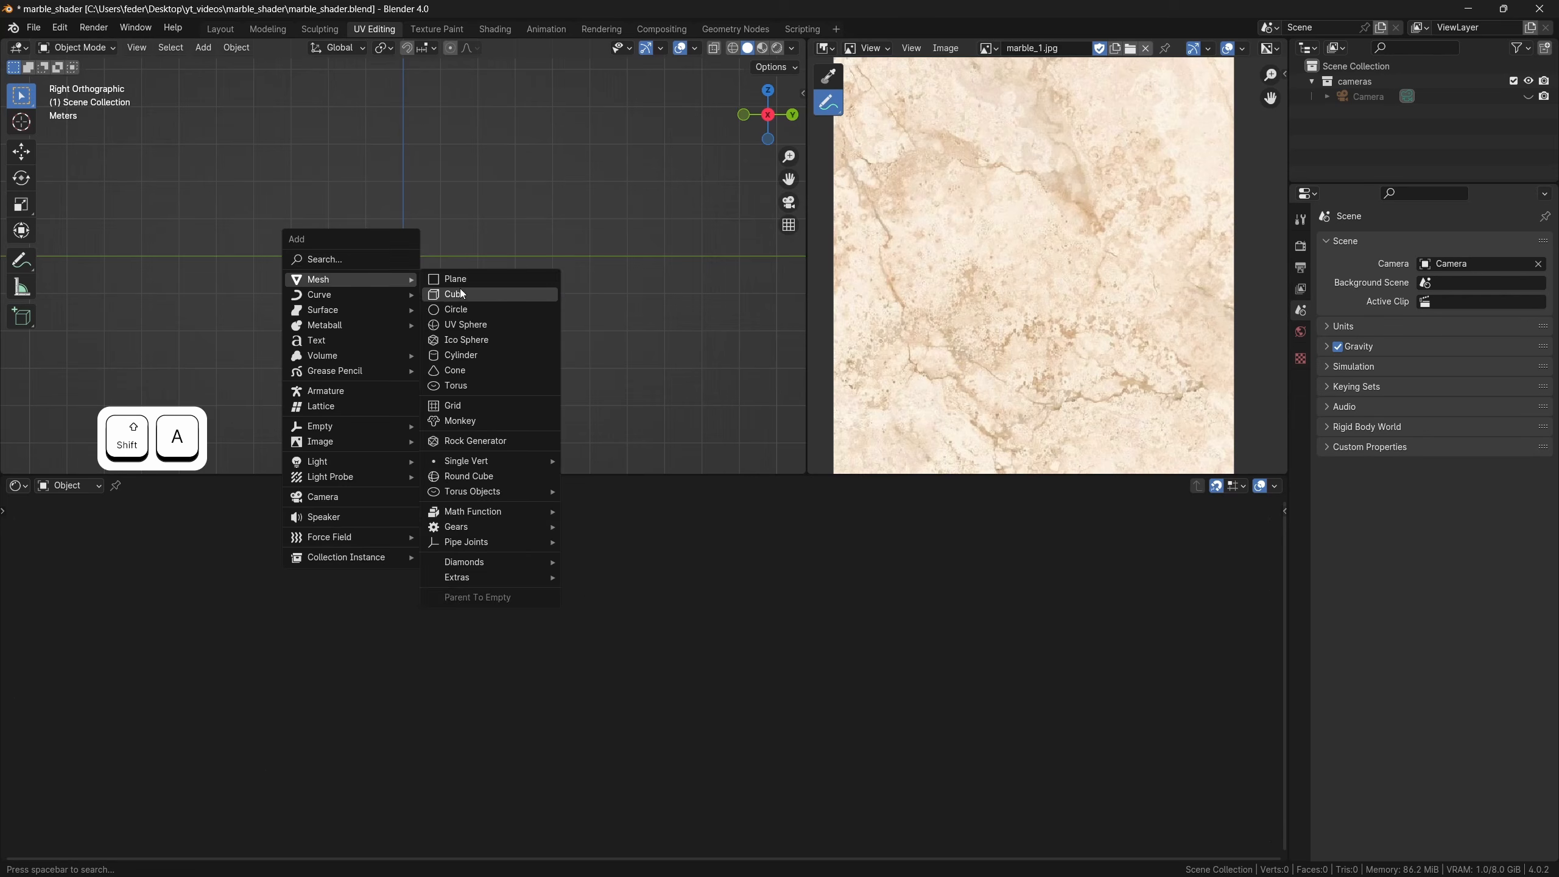
{"action": "left_click", "coordinate": [461, 291]}
{"action": "middle_click_drag", "start_coordinate": [432, 269], "coordinate": [465, 268]}
{"action": "key", "text": "shift+b"}
{"action": "left_click_drag", "start_coordinate": [326, 194], "coordinate": [510, 324]}
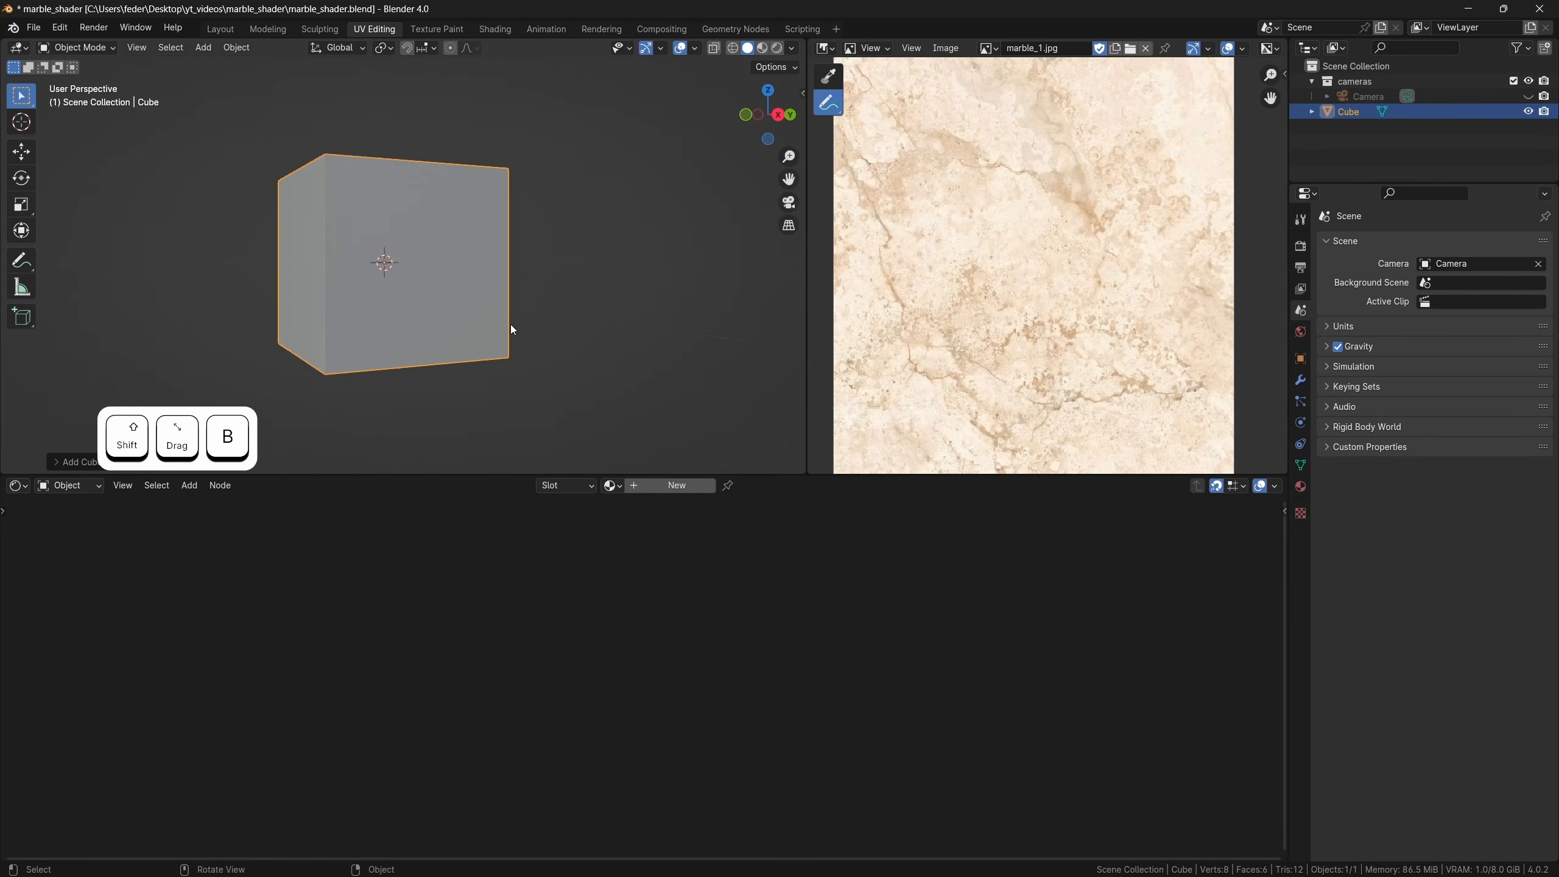
{"action": "left_click", "coordinate": [778, 48]}
{"action": "left_click", "coordinate": [1300, 332]}
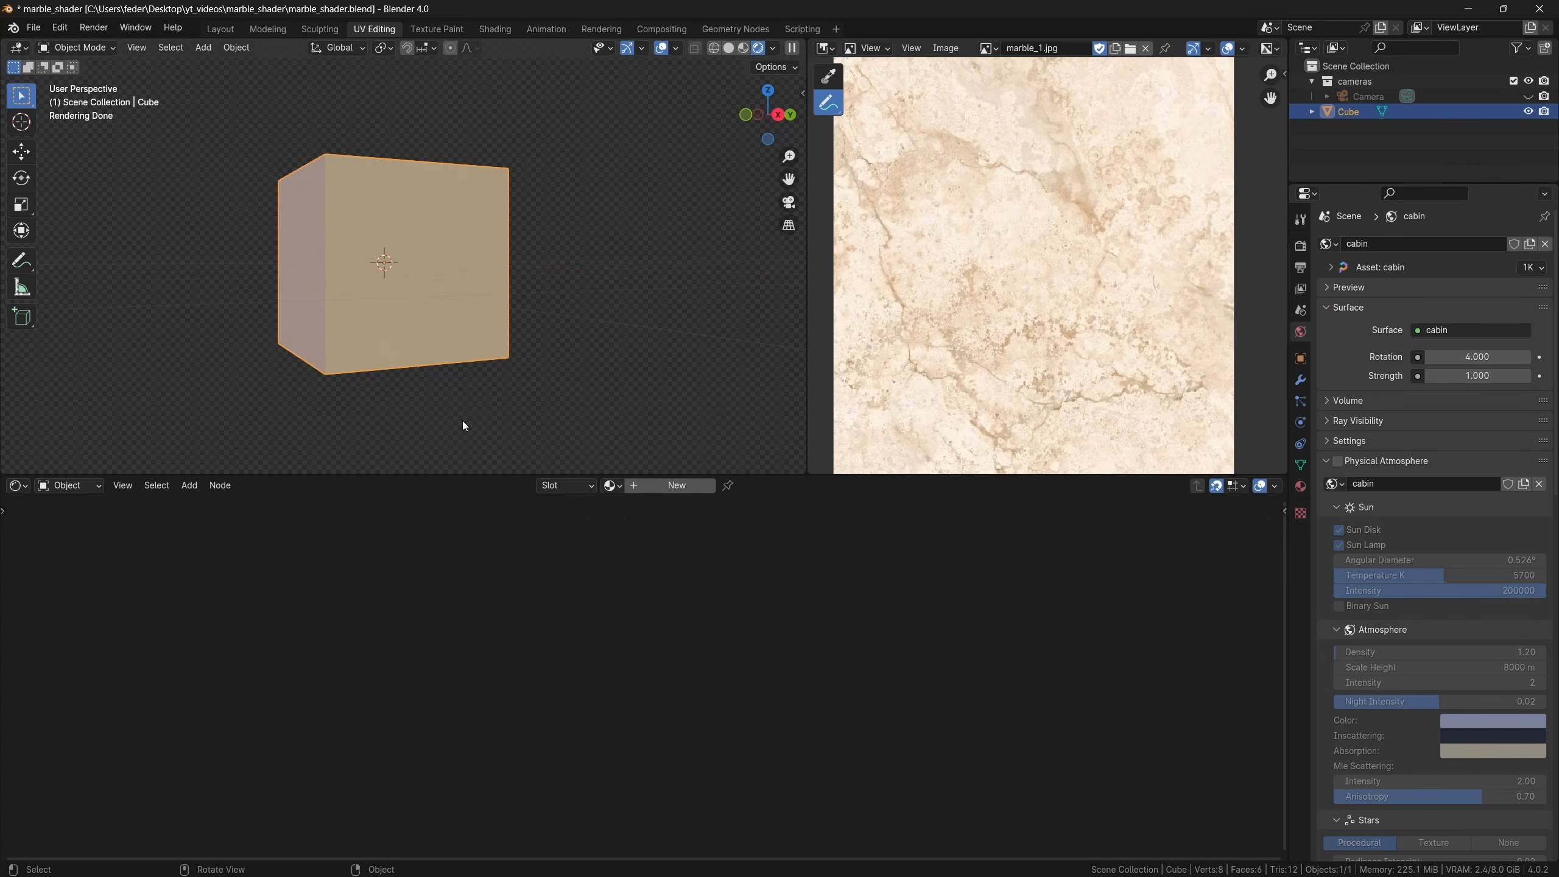
Create a new material for the cube and add a Noise Texture node to its node tree
{"action": "left_click", "coordinate": [672, 496]}
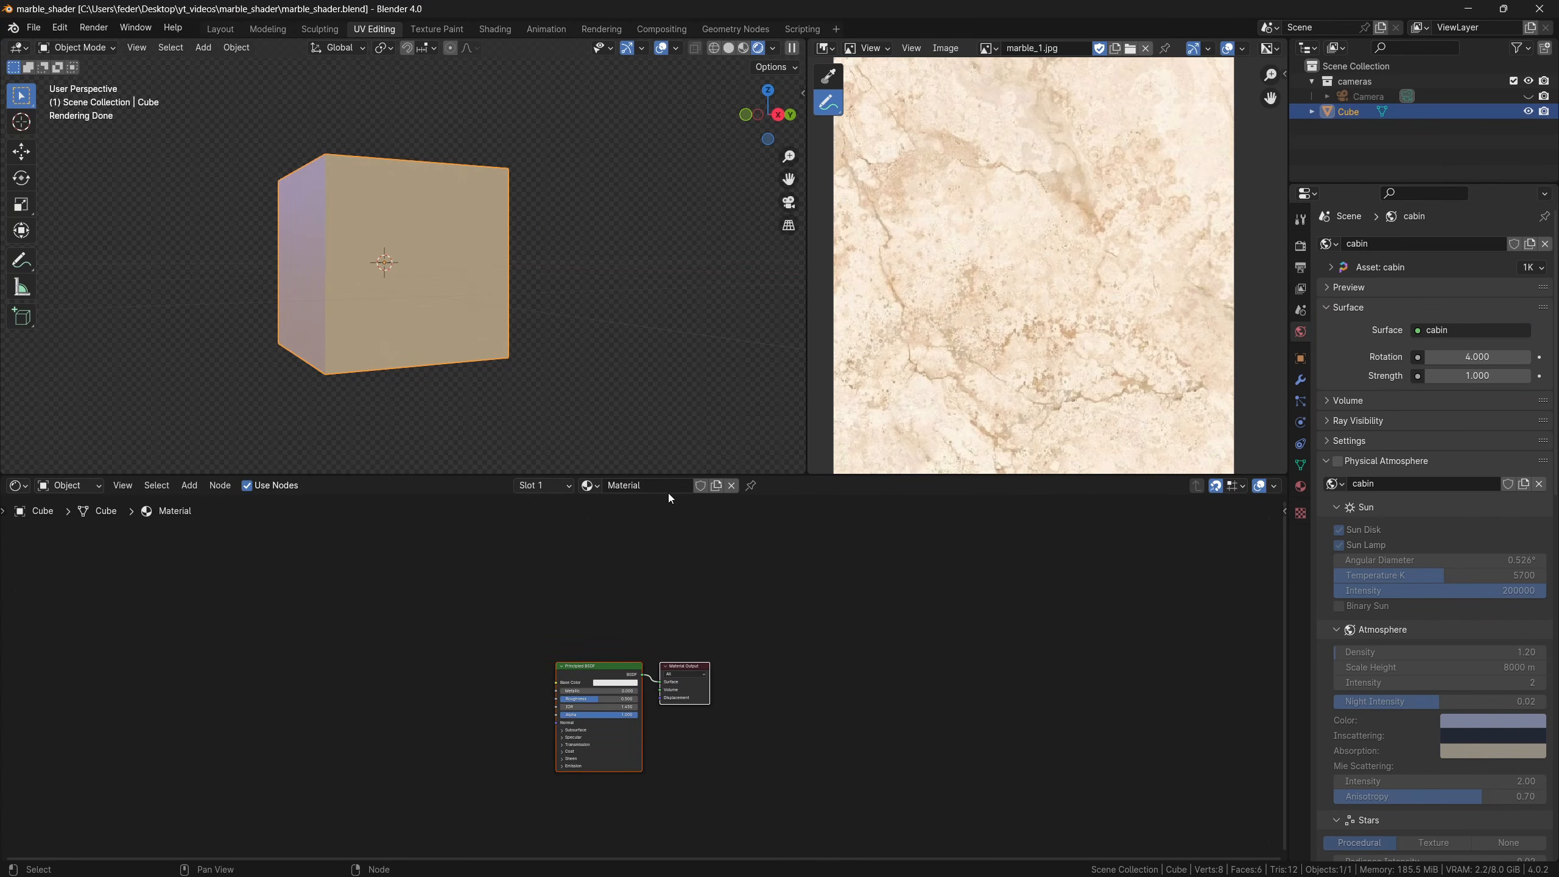
{"action": "middle_click_drag", "start_coordinate": [515, 634], "coordinate": [587, 649], "text": "shift"}
{"action": "key", "text": "shift+a"}
{"action": "type", "text": "noise"}
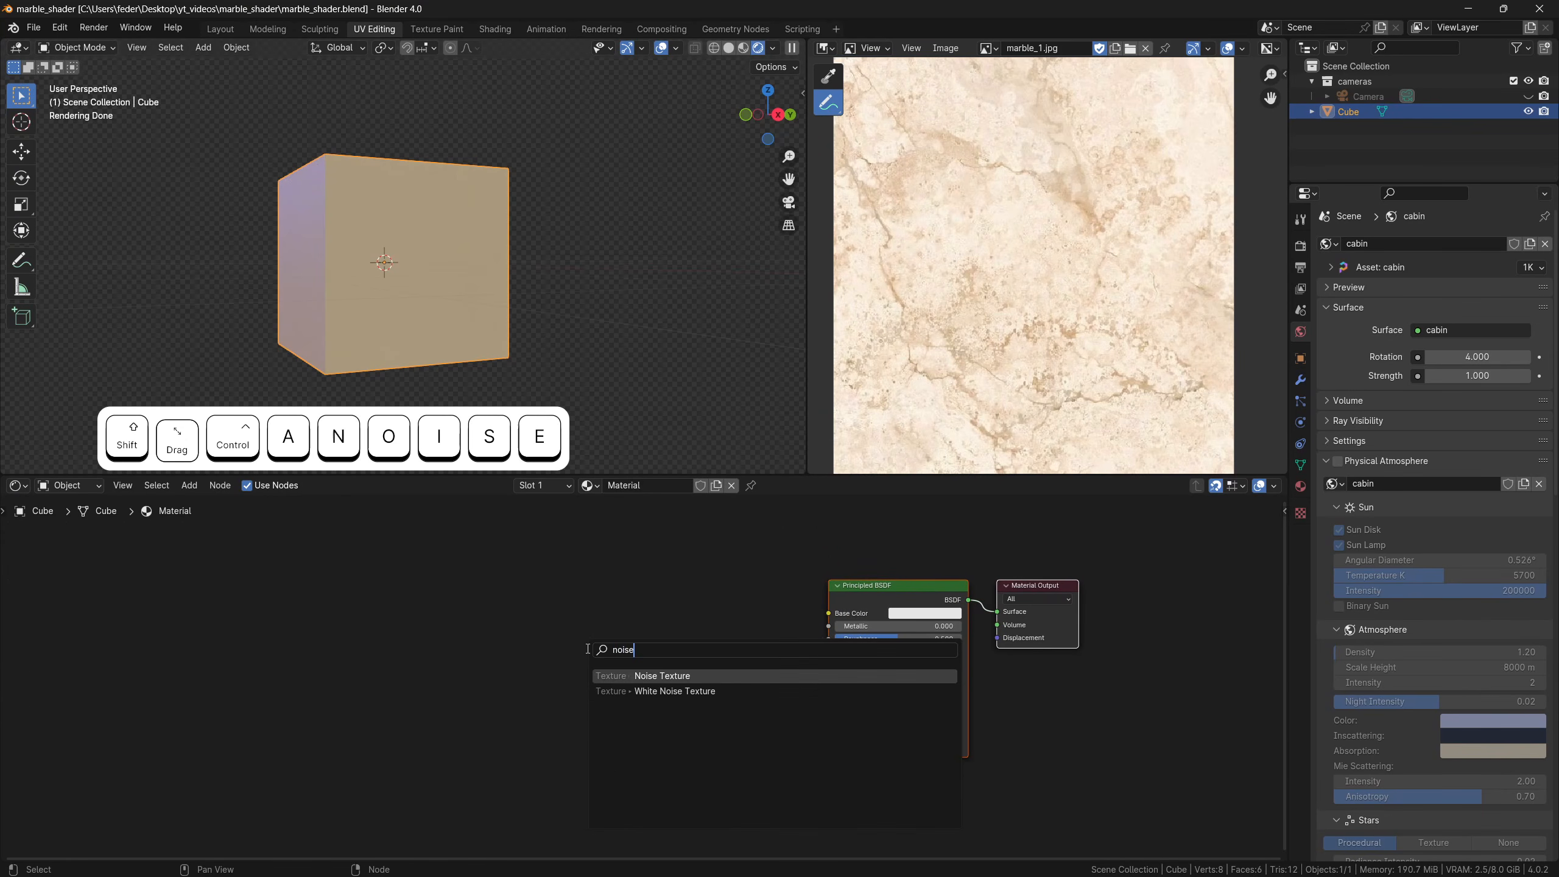
{"action": "key", "text": "Return"}
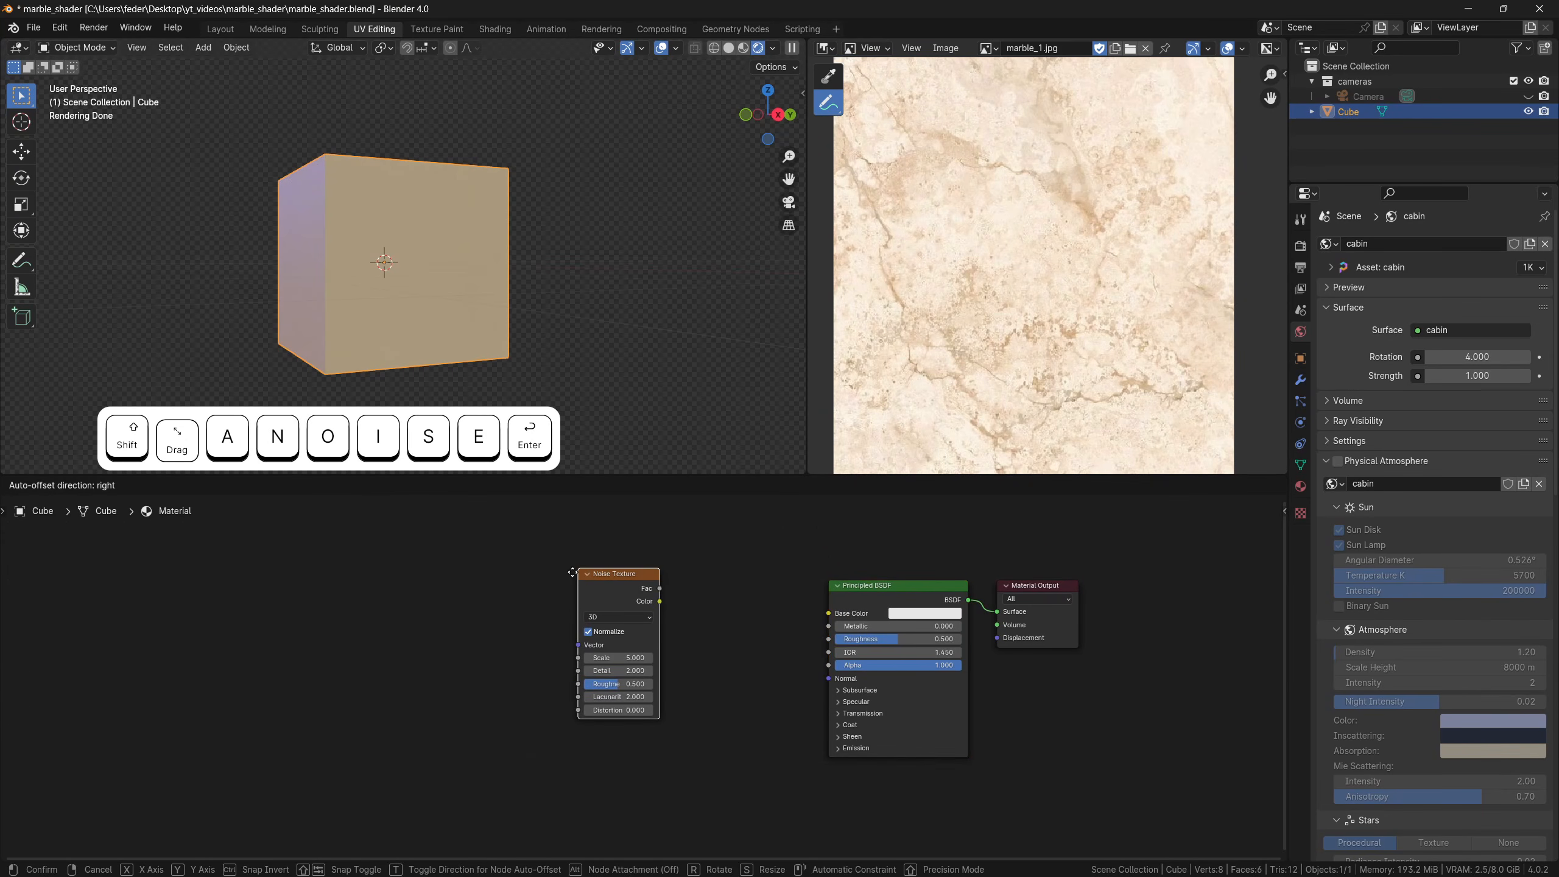
{"action": "left_click", "coordinate": [574, 573]}
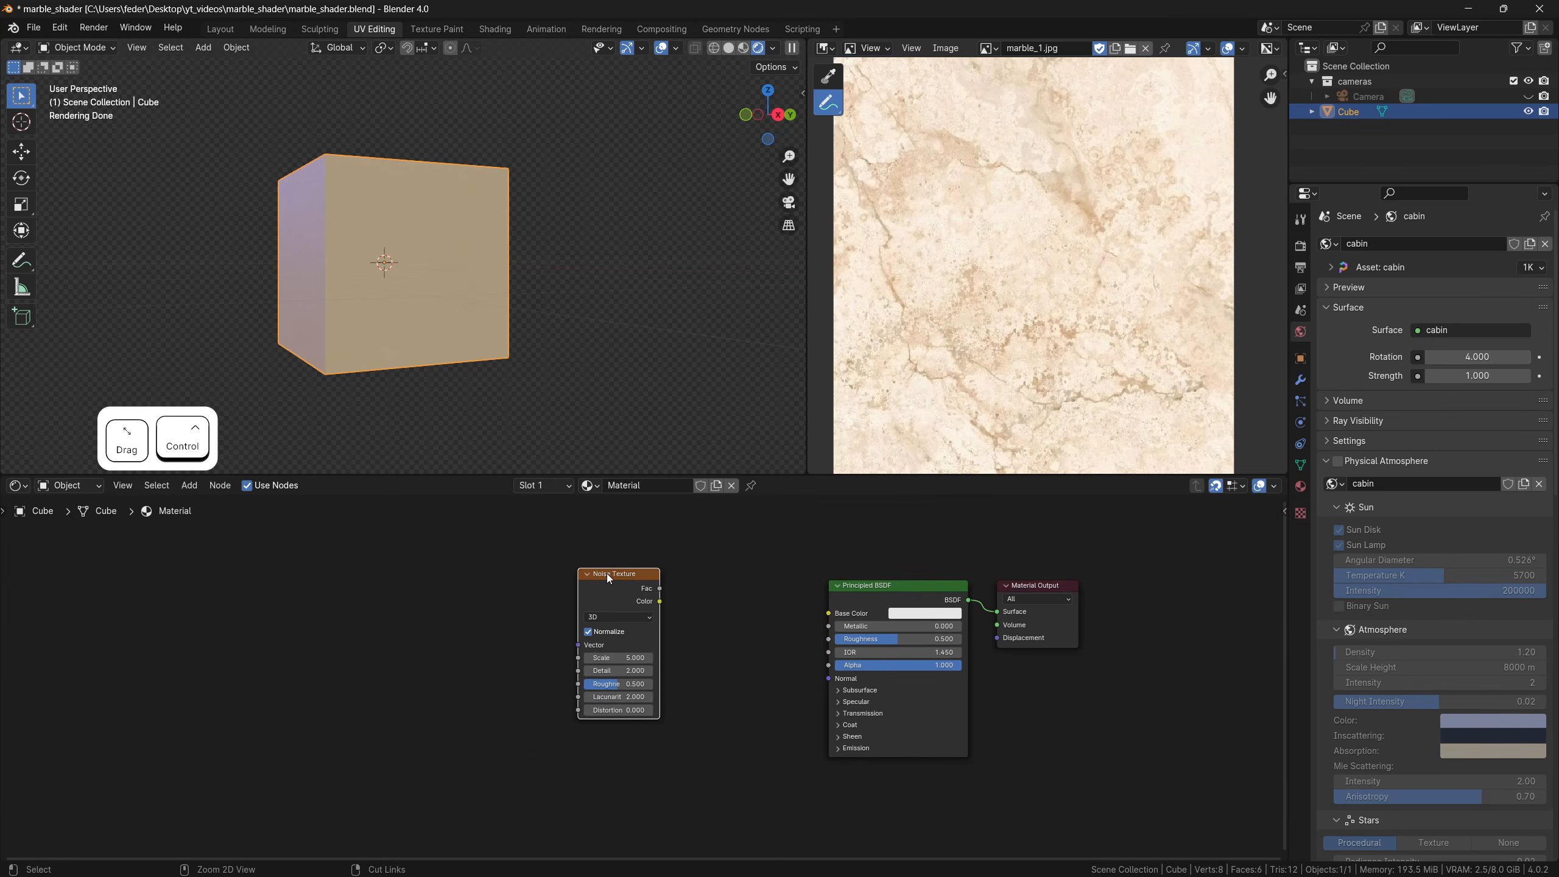
Add Texture Coordinate and Mapping nodes to the Noise Texture and move the group farther from the Principled BSDF
{"action": "key", "text": "ctrl+t"}
{"action": "left_click_drag", "start_coordinate": [427, 582], "coordinate": [498, 581]}
{"action": "left_click_drag", "start_coordinate": [420, 547], "coordinate": [506, 638]}
{"action": "left_click", "coordinate": [616, 611]}
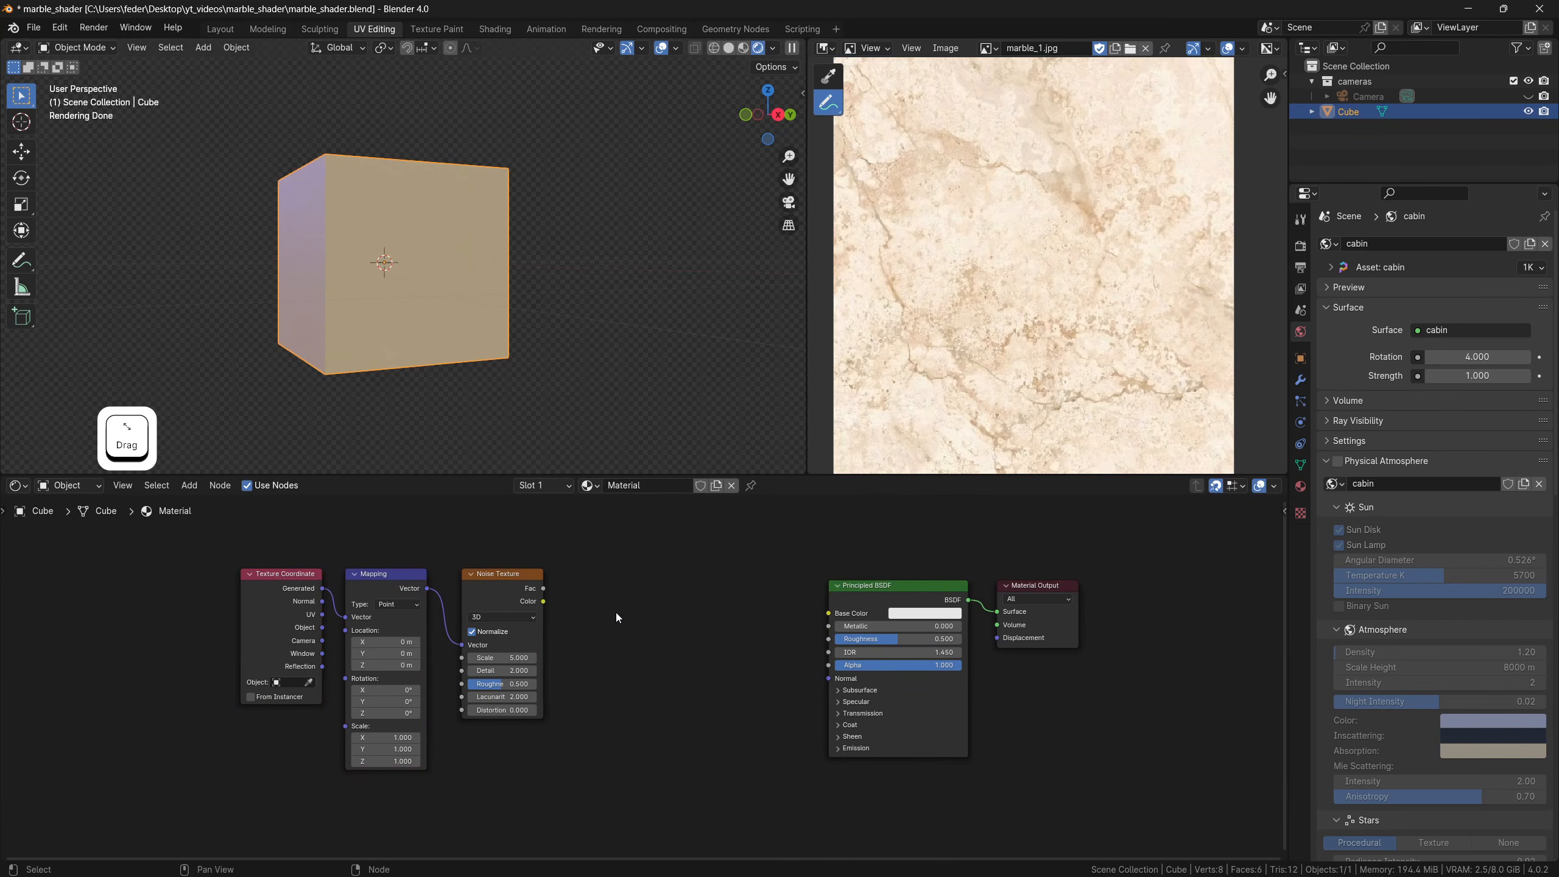
Add a Color Ramp node, connect the Noise Texture's Fac output to it and preview the ramp on the cube
{"action": "key", "text": "shift+a"}
{"action": "type", "text": "color"}
{"action": "key", "text": "Return"}
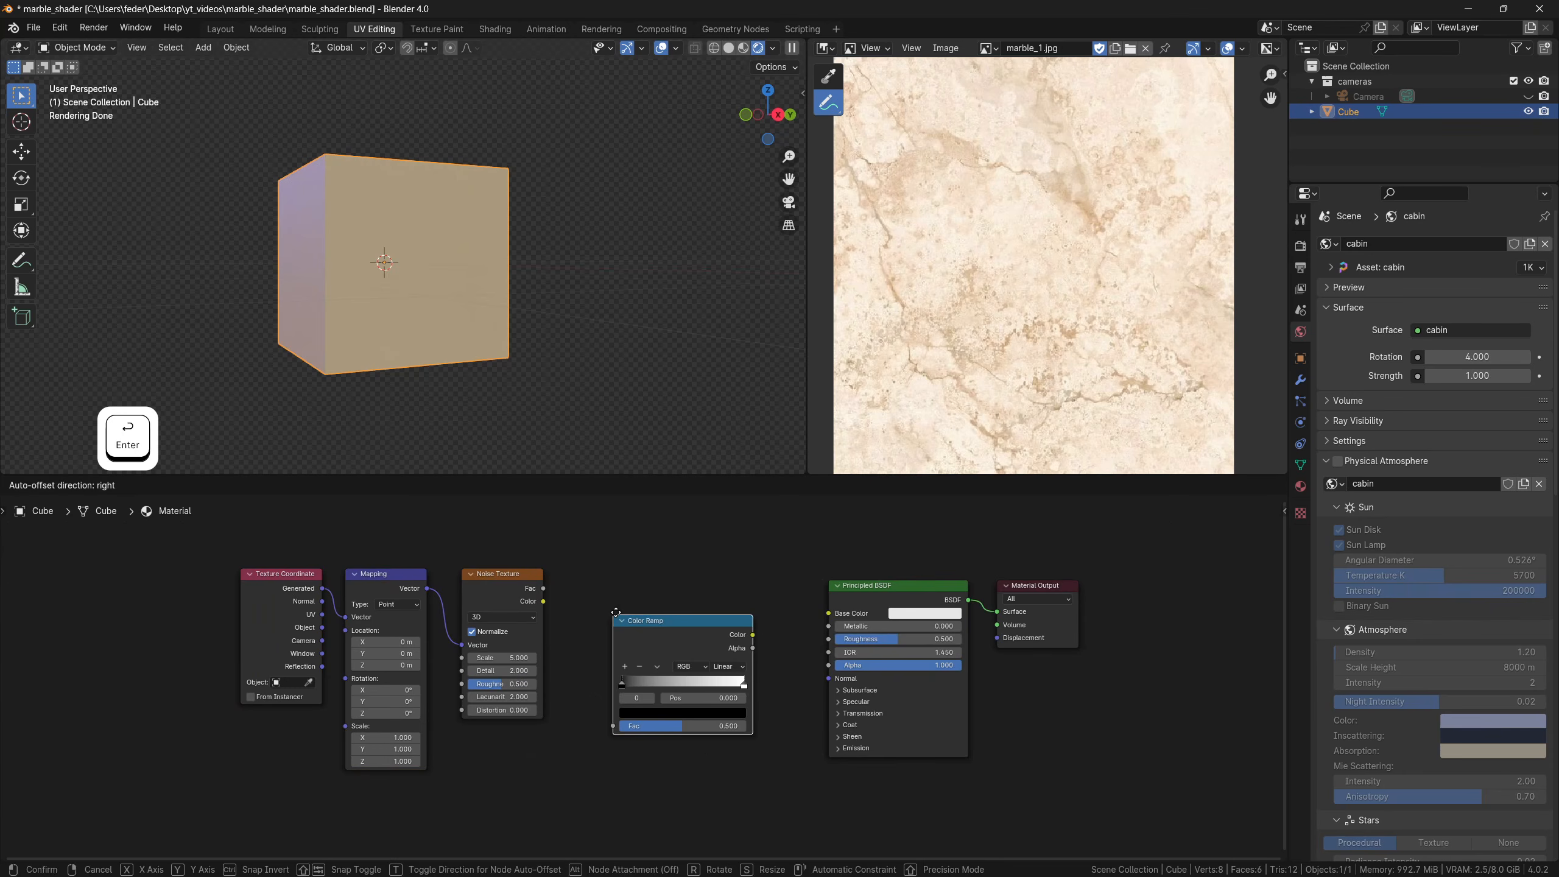
{"action": "left_click", "coordinate": [570, 566]}
{"action": "left_click_drag", "start_coordinate": [544, 588], "coordinate": [566, 678]}
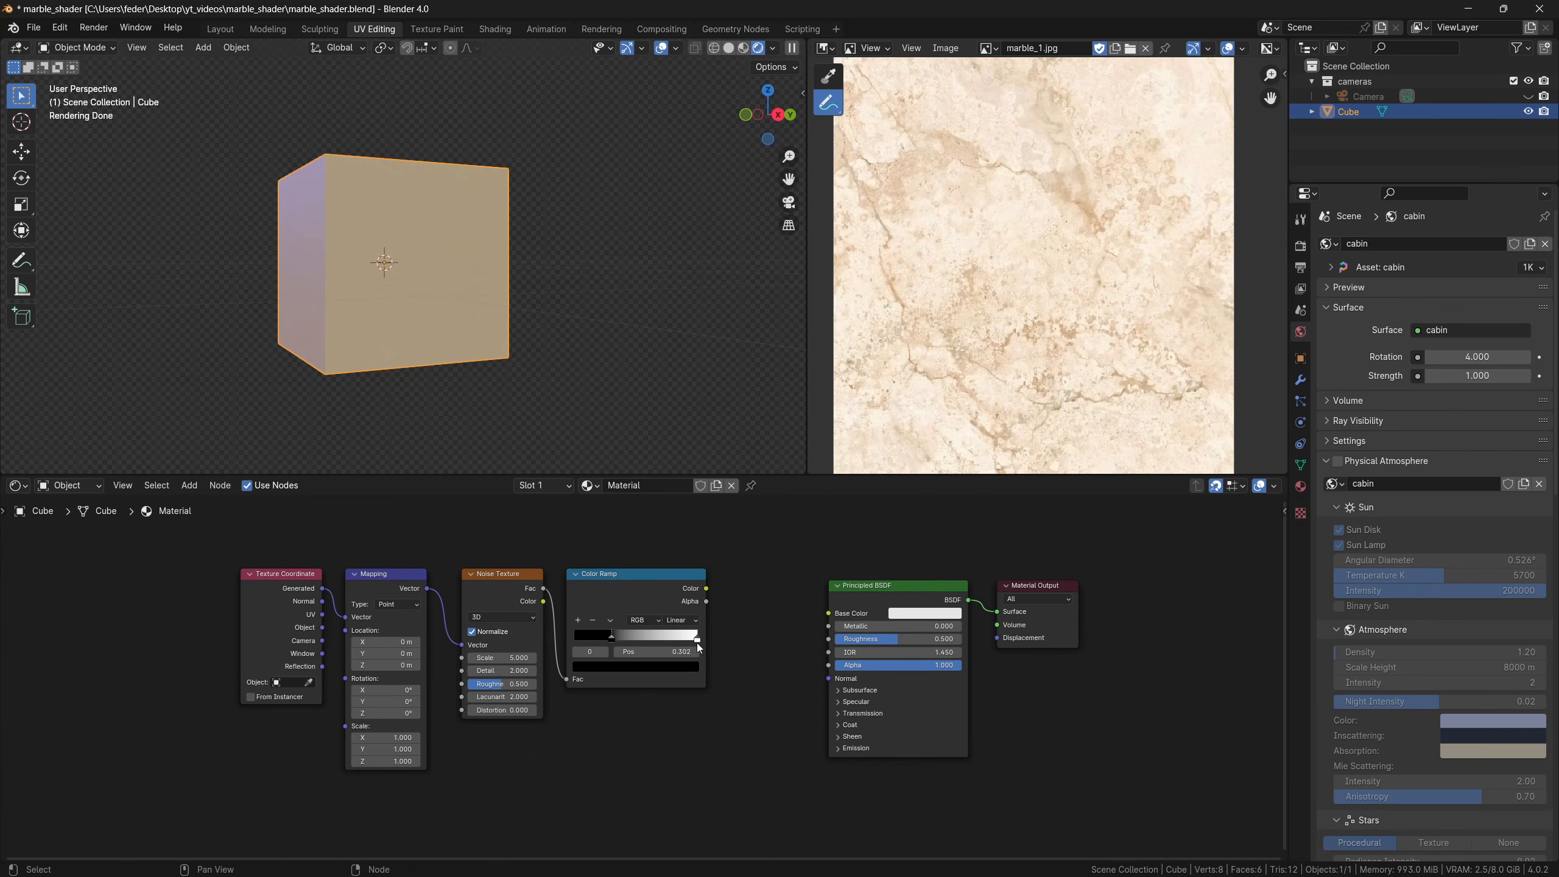
{"action": "left_click", "coordinate": [650, 583], "text": "ctrl+shift"}
Set the Noise Texture's scale to 12.5, detail to 15 and roughness to 0.82
{"action": "middle_click_drag", "start_coordinate": [564, 726], "coordinate": [638, 739], "text": "shift"}
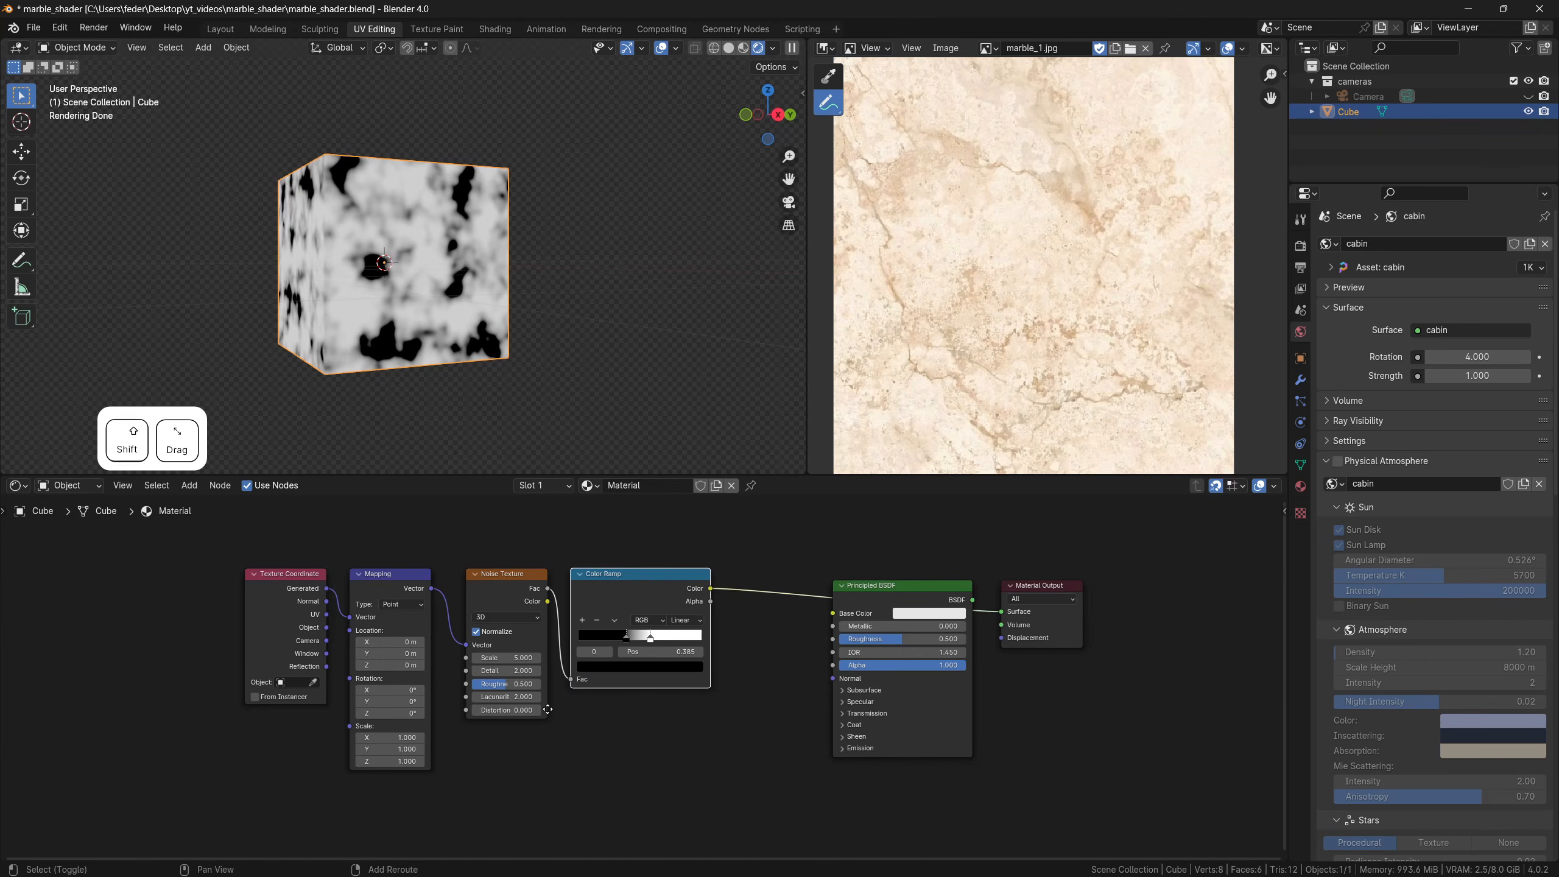
{"action": "mouse_move", "coordinate": [638, 738]}
{"action": "middle_mouse_down", "text": "ctrl"}
{"action": "mouse_move", "coordinate": [640, 712]}
{"action": "mouse_move", "coordinate": [655, 751]}
{"action": "middle_mouse_up", "text": "ctrl"}
{"action": "mouse_move", "coordinate": [582, 669]}
{"action": "left_mouse_down"}
{"action": "mouse_move", "coordinate": [566, 670]}
{"action": "mouse_move", "coordinate": [605, 669]}
{"action": "mouse_move", "coordinate": [555, 686]}
{"action": "mouse_move", "coordinate": [602, 686]}
{"action": "mouse_move", "coordinate": [552, 686]}
{"action": "mouse_move", "coordinate": [589, 686]}
{"action": "left_mouse_up"}
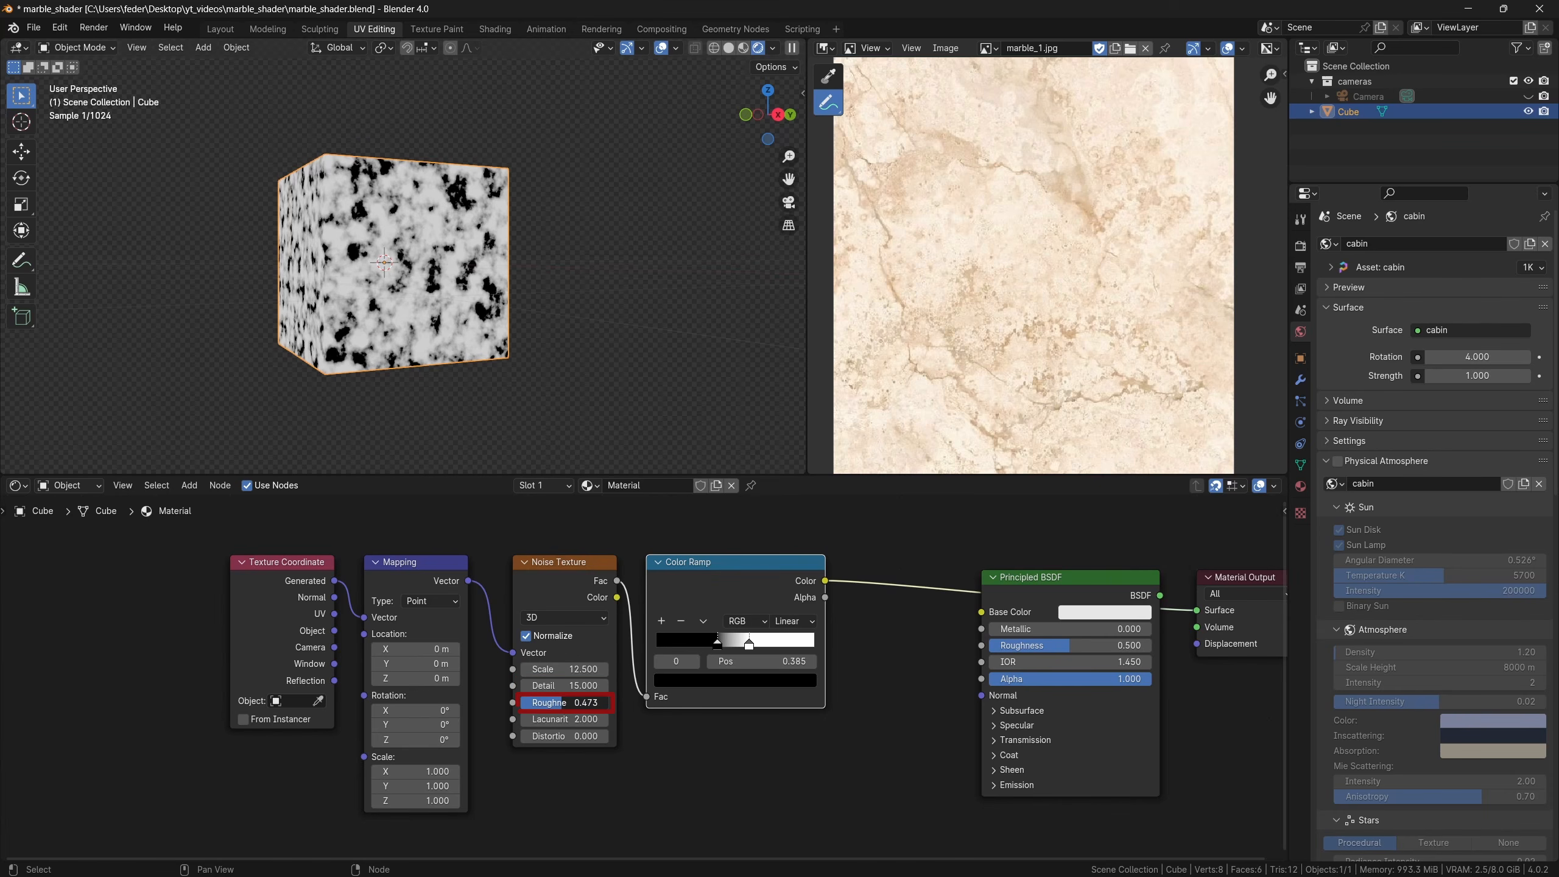
{"action": "mouse_move", "coordinate": [561, 702]}
{"action": "left_mouse_down"}
{"action": "mouse_move", "coordinate": [544, 702]}
{"action": "mouse_move", "coordinate": [609, 702]}
{"action": "mouse_move", "coordinate": [555, 702]}
{"action": "mouse_move", "coordinate": [593, 702]}
{"action": "left_mouse_up"}
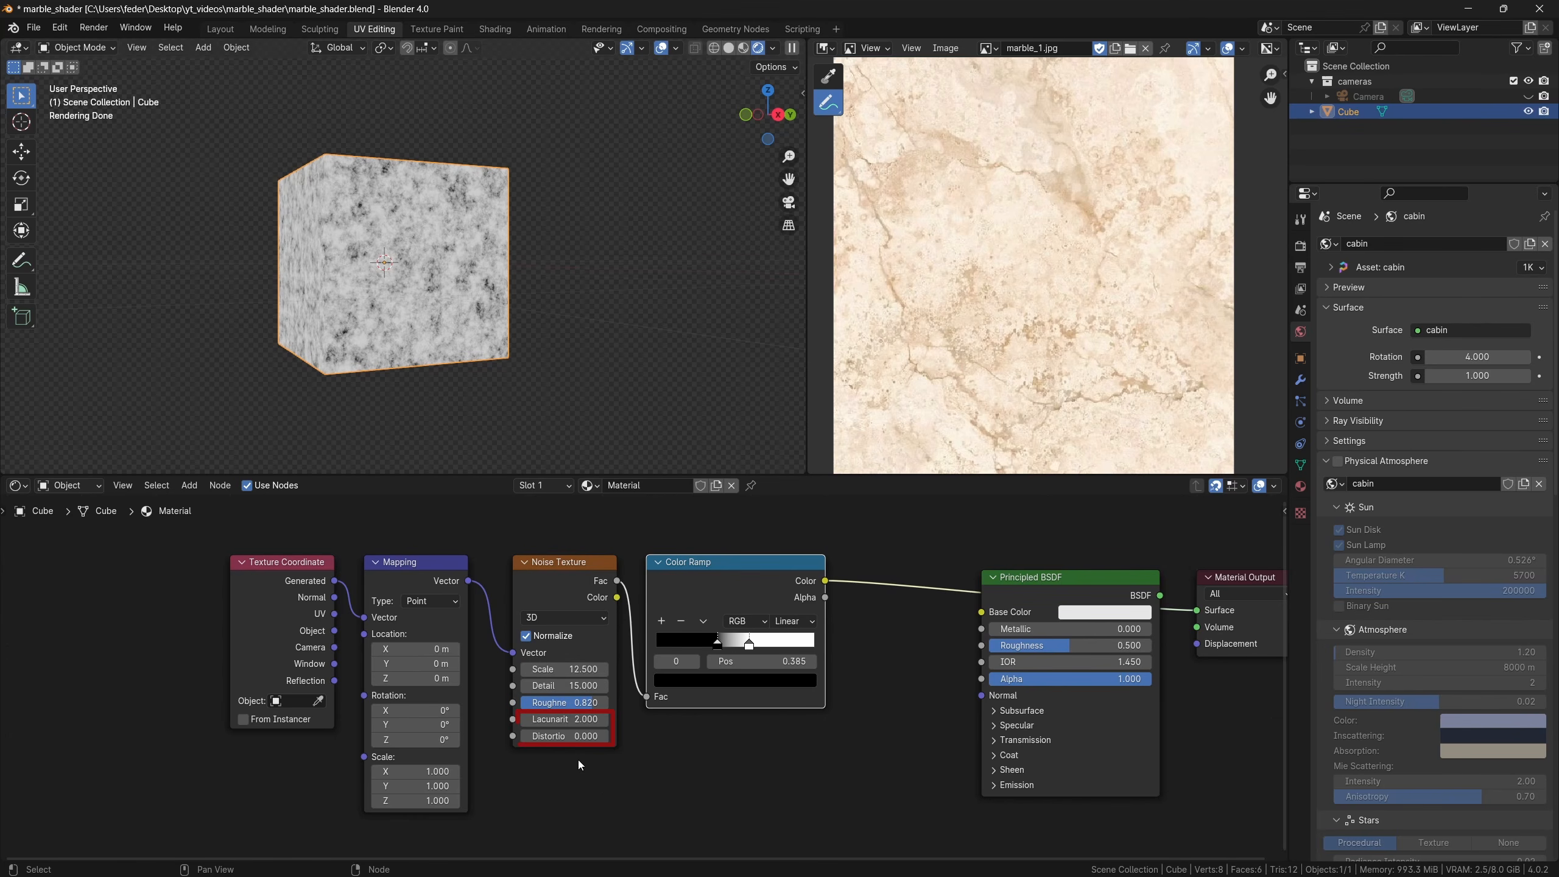
Set the Noise Texture's scale to 8 and its roughness to 0.8
{"action": "double_click", "coordinate": [581, 669]}
{"action": "type", "text": "8"}
{"action": "key", "text": "Return"}
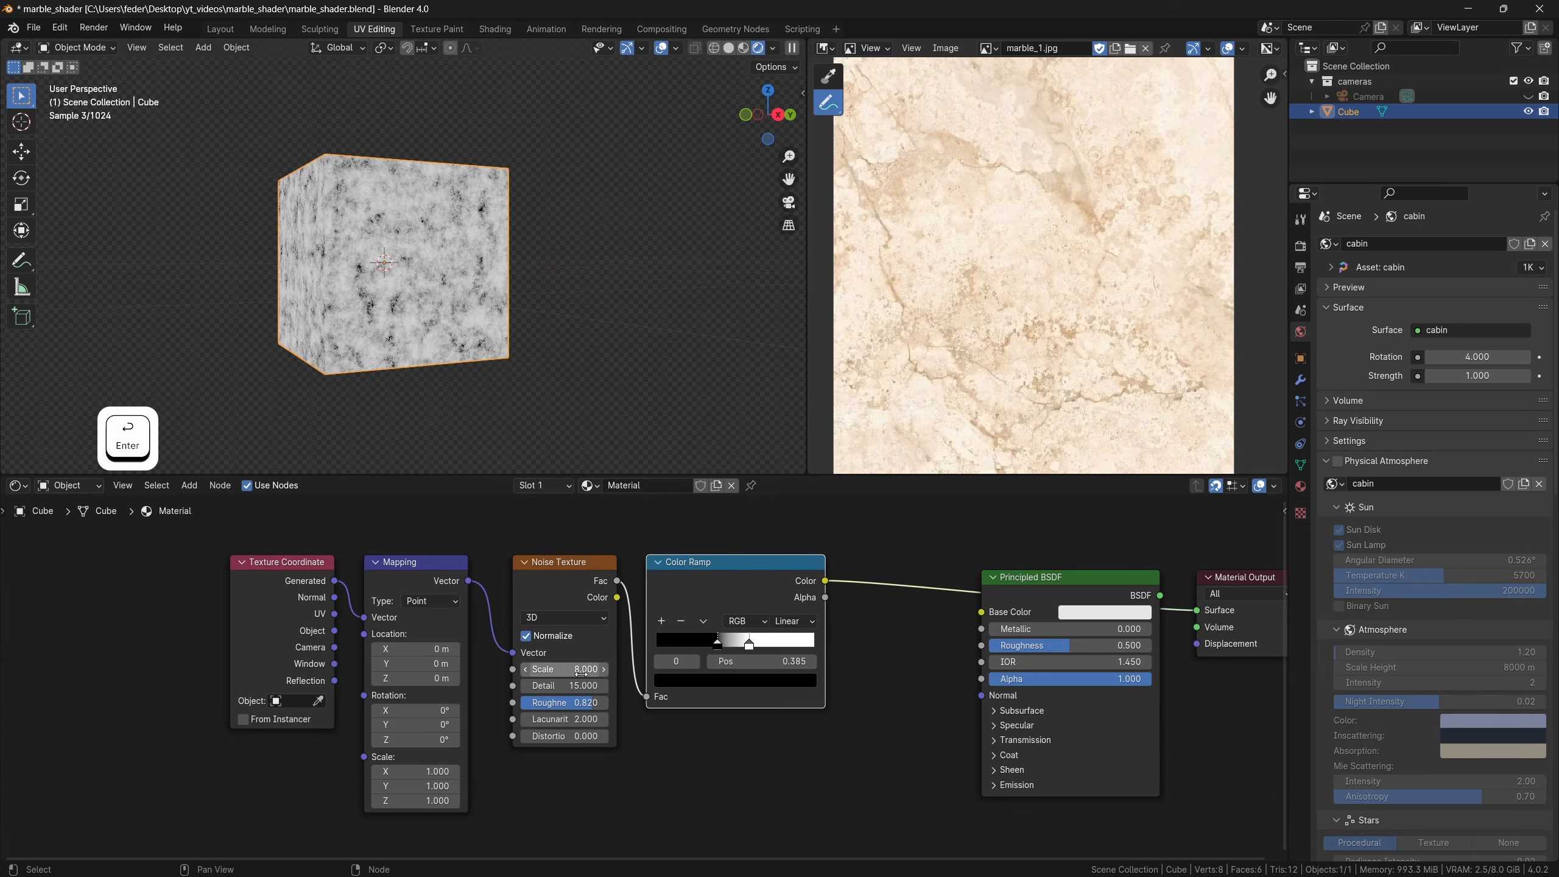
{"action": "type", "text": "0.8"}
{"action": "key", "text": "Return"}
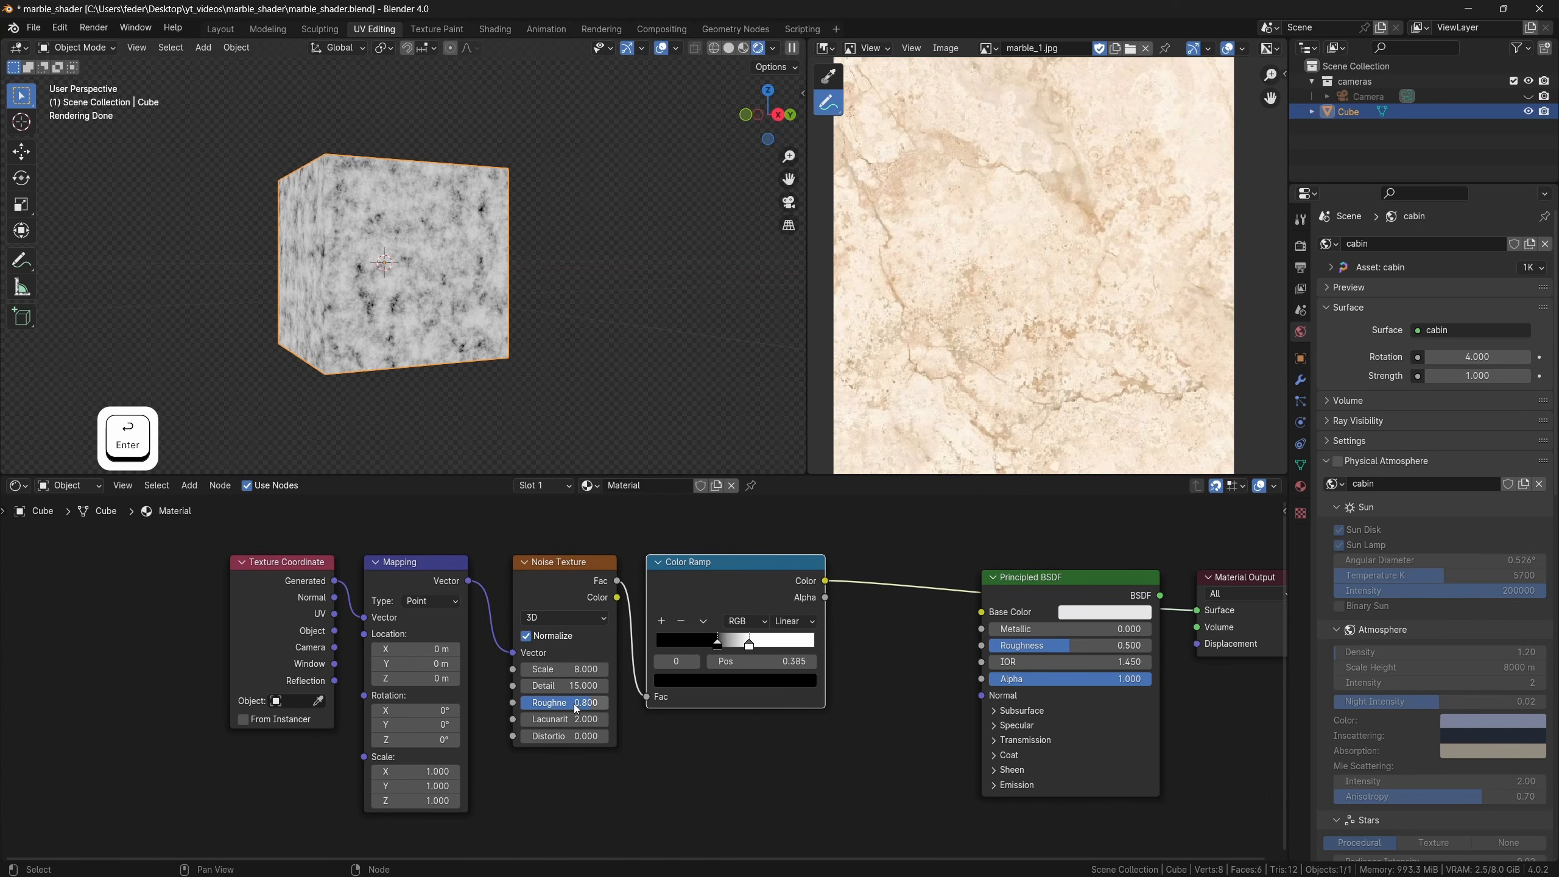
Move the Color Ramp's black stop to position 0.429 and inspect the pattern on the cube
{"action": "left_click_drag", "start_coordinate": [716, 645], "coordinate": [724, 646]}
{"action": "middle_click_drag", "start_coordinate": [437, 363], "coordinate": [497, 317]}
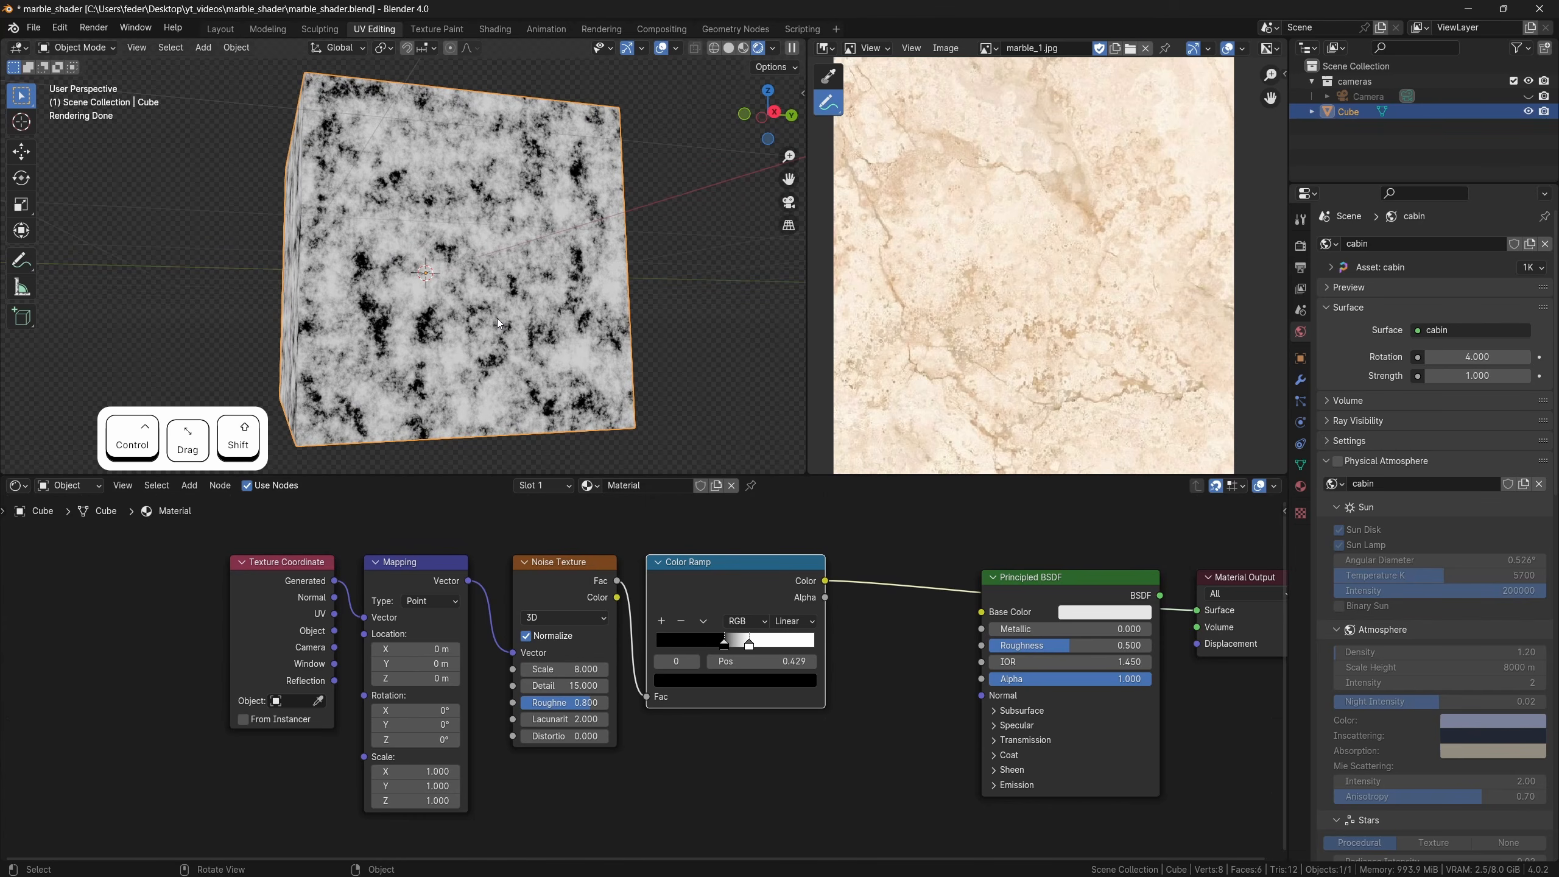
Move the Texture Coordinate and Mapping nodes away from the Noise Texture to make room between them
{"action": "left_click_drag", "start_coordinate": [321, 538], "coordinate": [263, 580]}
{"action": "middle_click_drag", "start_coordinate": [397, 589], "coordinate": [576, 668], "text": "shift"}
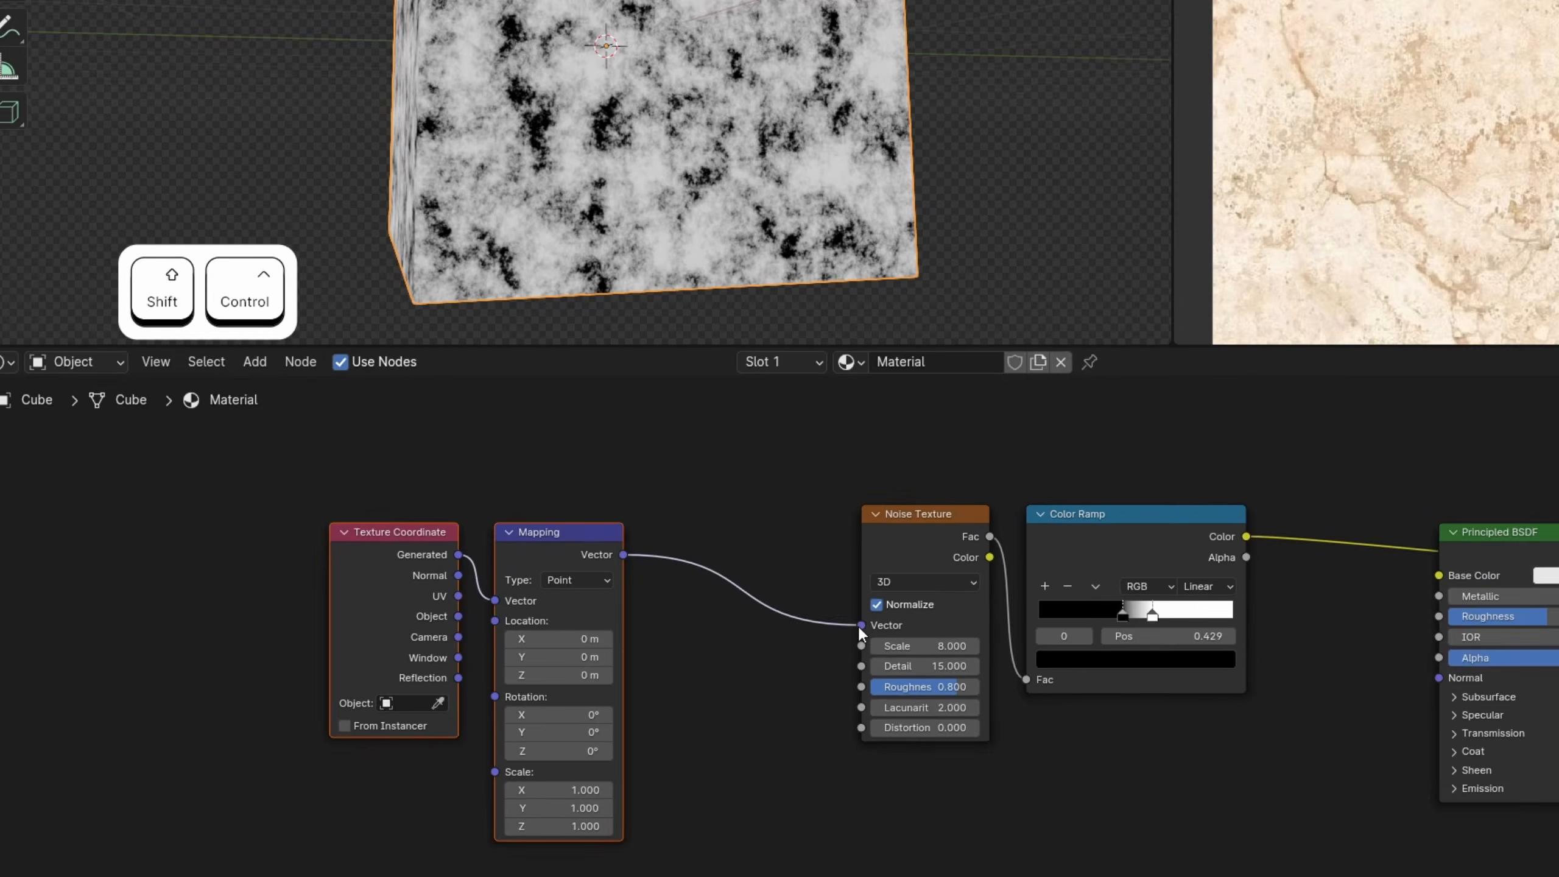
{"action": "left_click_drag", "start_coordinate": [600, 664], "coordinate": [515, 598]}
{"action": "left_click_drag", "start_coordinate": [773, 519], "coordinate": [928, 616]}
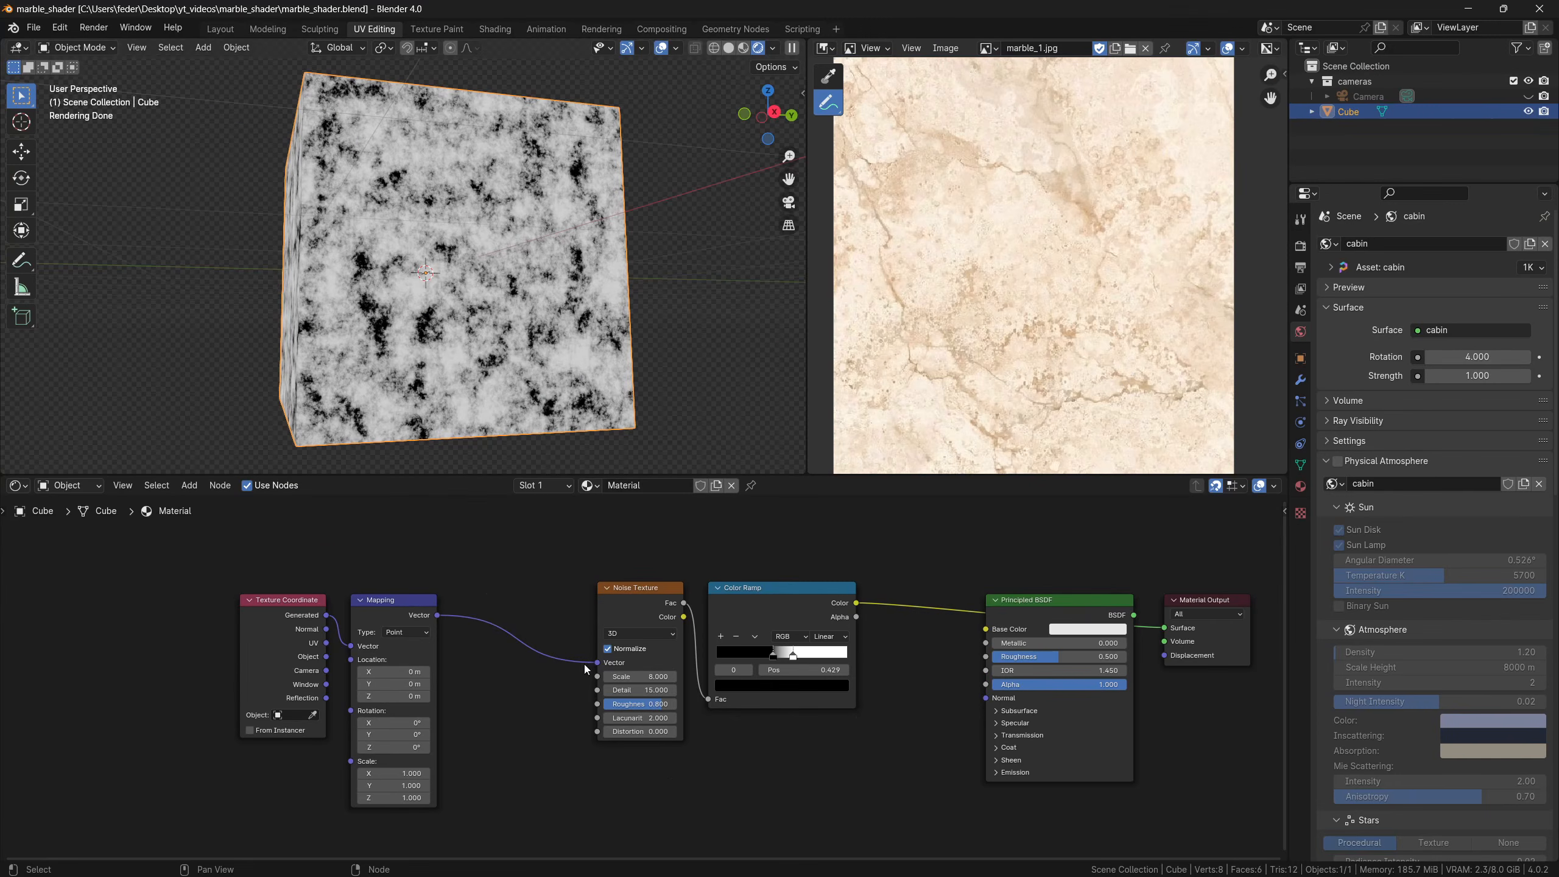
Preview the Mapping node's vector output on the cube, and return the preview to the Color Ramp
{"action": "key", "text": "shift"}
{"action": "left_click", "coordinate": [394, 606], "text": "ctrl+shift"}
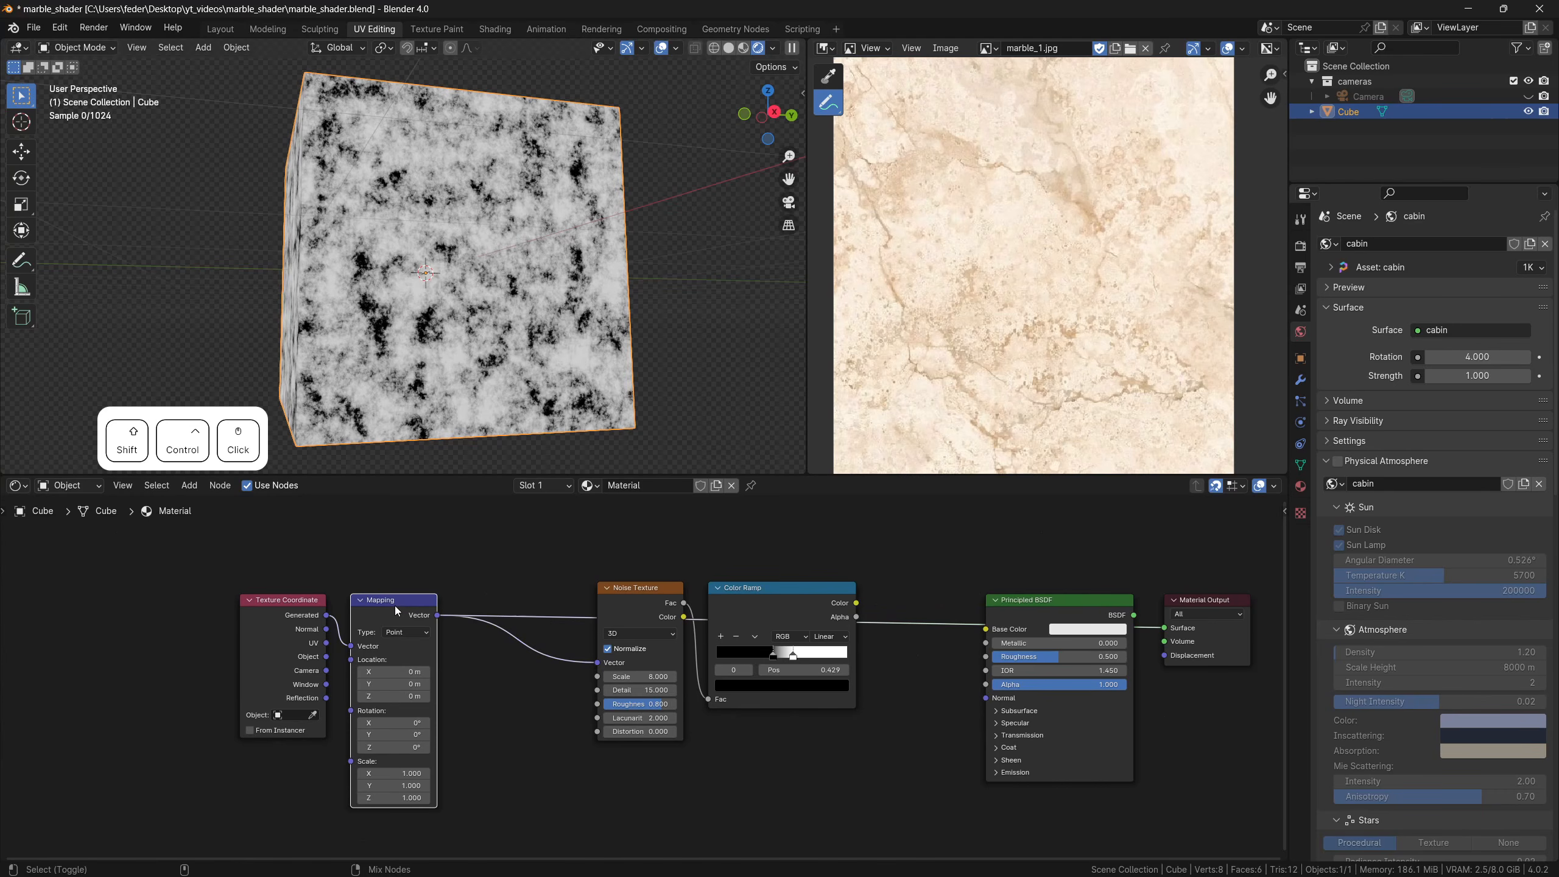
{"action": "middle_click_drag", "start_coordinate": [417, 382], "coordinate": [523, 335]}
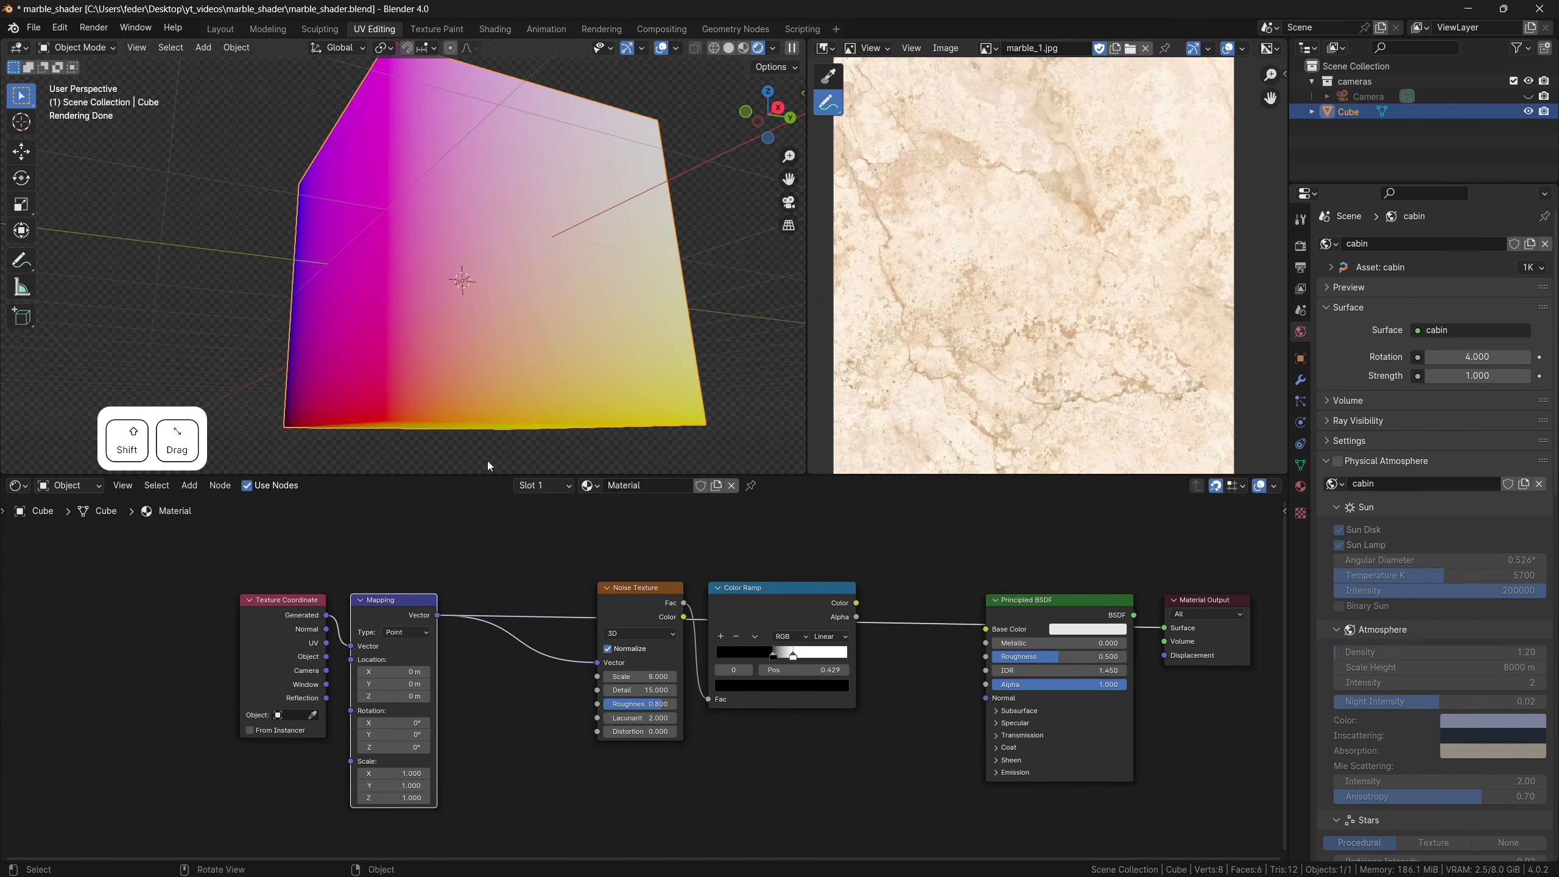
{"action": "left_click", "coordinate": [1031, 600], "text": "ctrl+shift"}
Widen the gap after the Mapping node and add a Separate XYZ node fed by its Vector output
{"action": "left_click_drag", "start_coordinate": [277, 580], "coordinate": [393, 645]}
{"action": "left_click_drag", "start_coordinate": [395, 600], "coordinate": [222, 588]}
{"action": "middle_click_drag", "start_coordinate": [360, 578], "coordinate": [529, 578]}
{"action": "key", "text": "shift+a"}
{"action": "type", "text": "sep"}
{"action": "key", "text": "Return"}
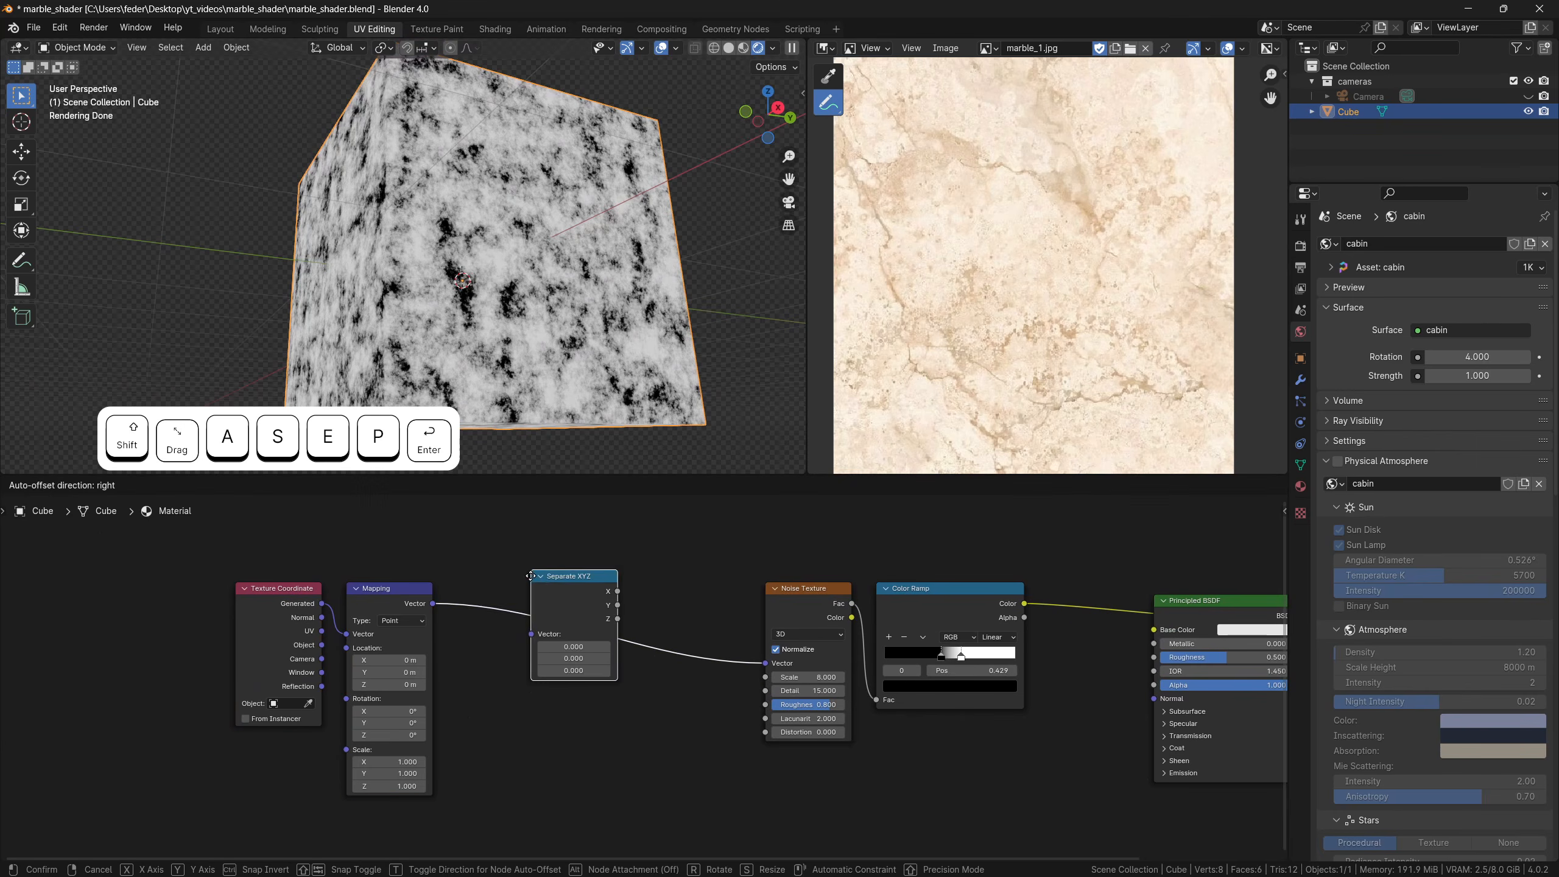
{"action": "left_click", "coordinate": [483, 591]}
Add a Combine XYZ node before the Noise Texture, with X, Y and Z linked from the Separate XYZ node
{"action": "key", "text": "shift+a"}
{"action": "type", "text": "com"}
{"action": "key", "text": "Return"}
{"action": "left_click", "coordinate": [636, 602]}
{"action": "left_click_drag", "start_coordinate": [283, 561], "coordinate": [411, 601]}
{"action": "left_click_drag", "start_coordinate": [458, 629], "coordinate": [630, 659]}
Insert an Add math node on the Z link between Separate XYZ and Combine XYZ and set its value to 1.6
{"action": "key", "text": "shift+a"}
{"action": "type", "text": "add"}
{"action": "key", "text": "Return"}
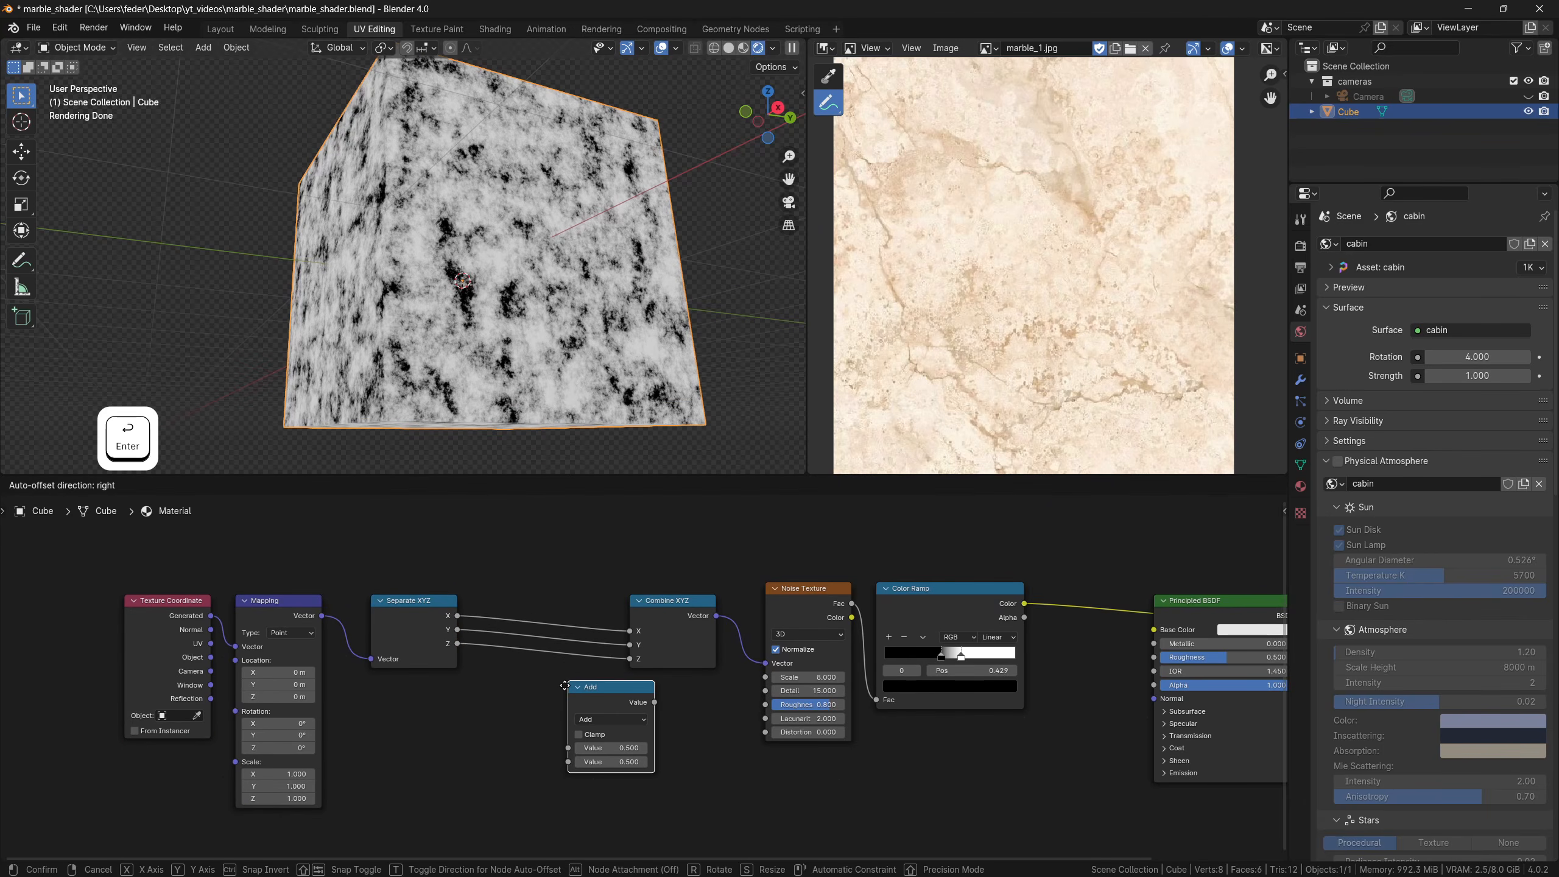
{"action": "left_click", "coordinate": [499, 644]}
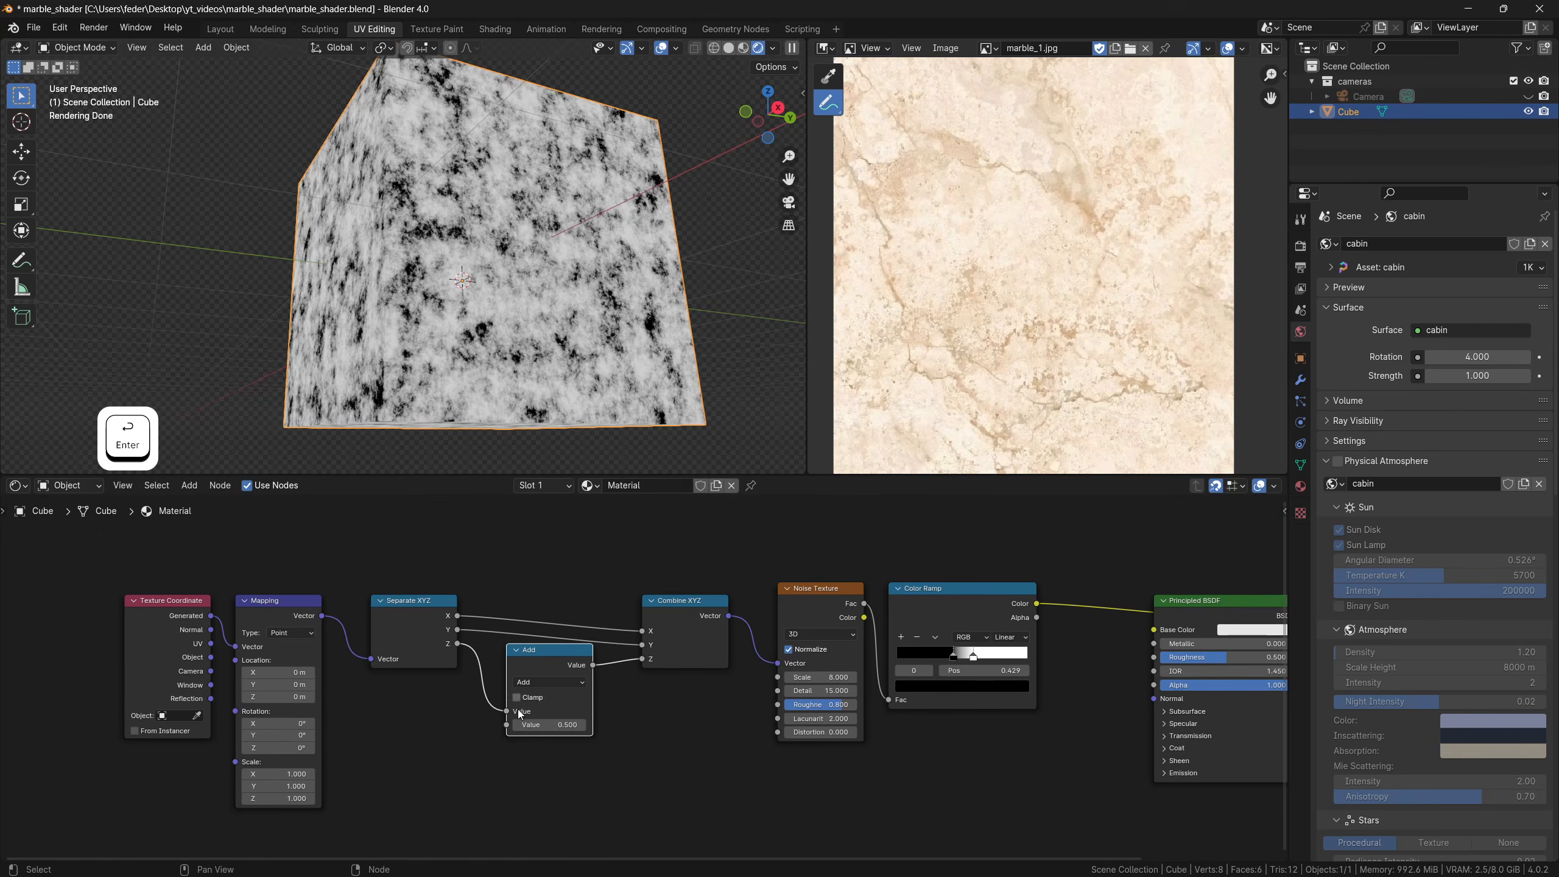
{"action": "left_click_drag", "start_coordinate": [550, 724], "coordinate": [592, 725]}
{"action": "middle_click_drag", "start_coordinate": [453, 725], "coordinate": [488, 712], "text": "shift"}
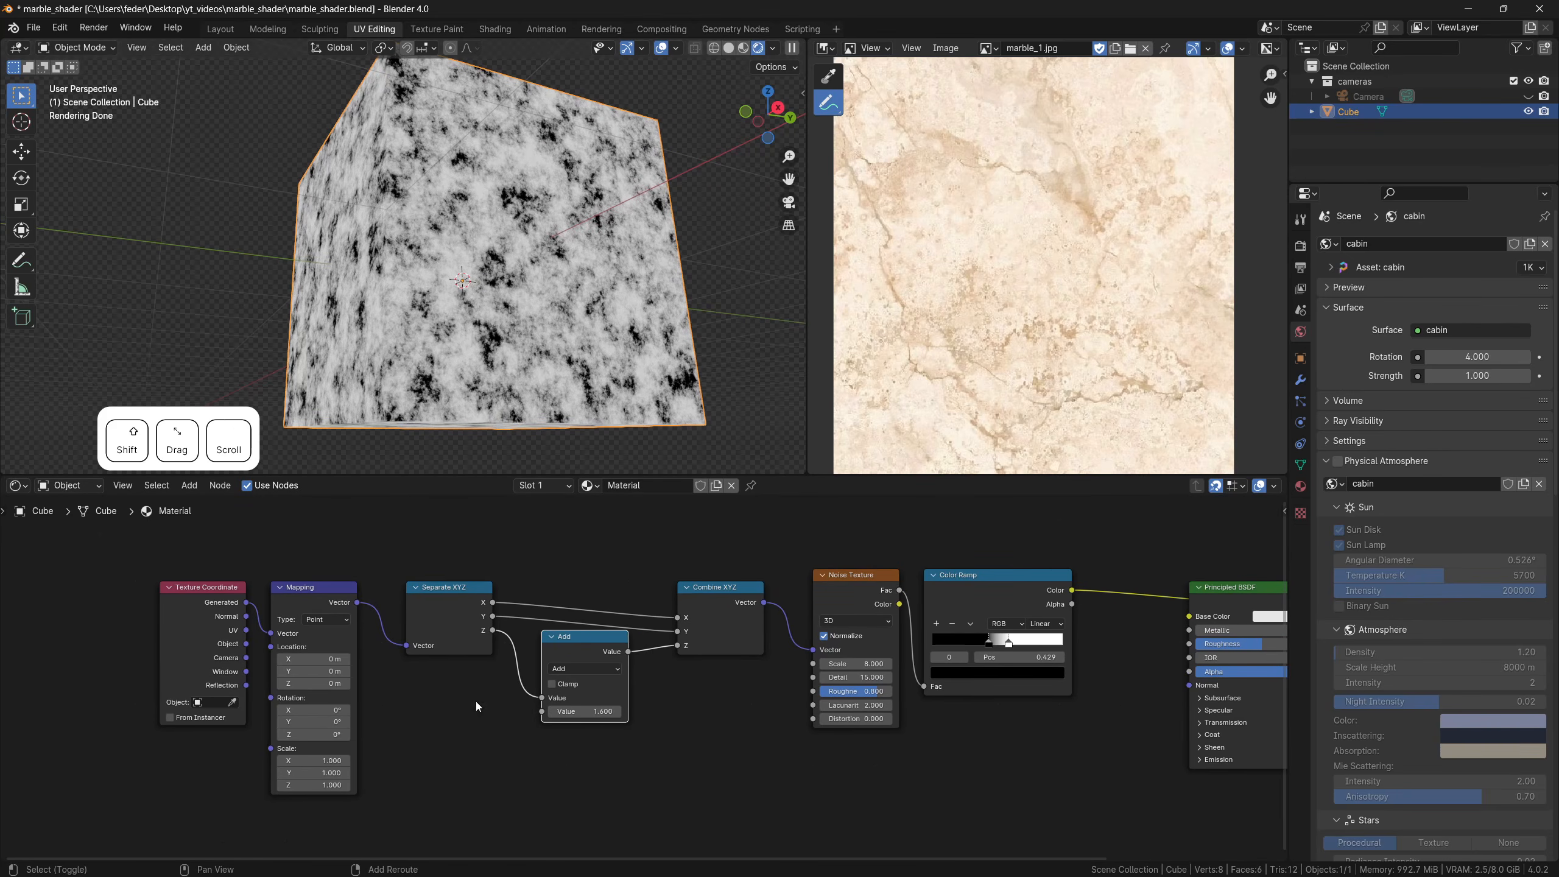
Add a Separate Color node below the XYZ nodes, fed by the Mapping node's Vector output
{"action": "left_click_drag", "start_coordinate": [358, 604], "coordinate": [429, 723]}
{"action": "key", "text": "Return"}
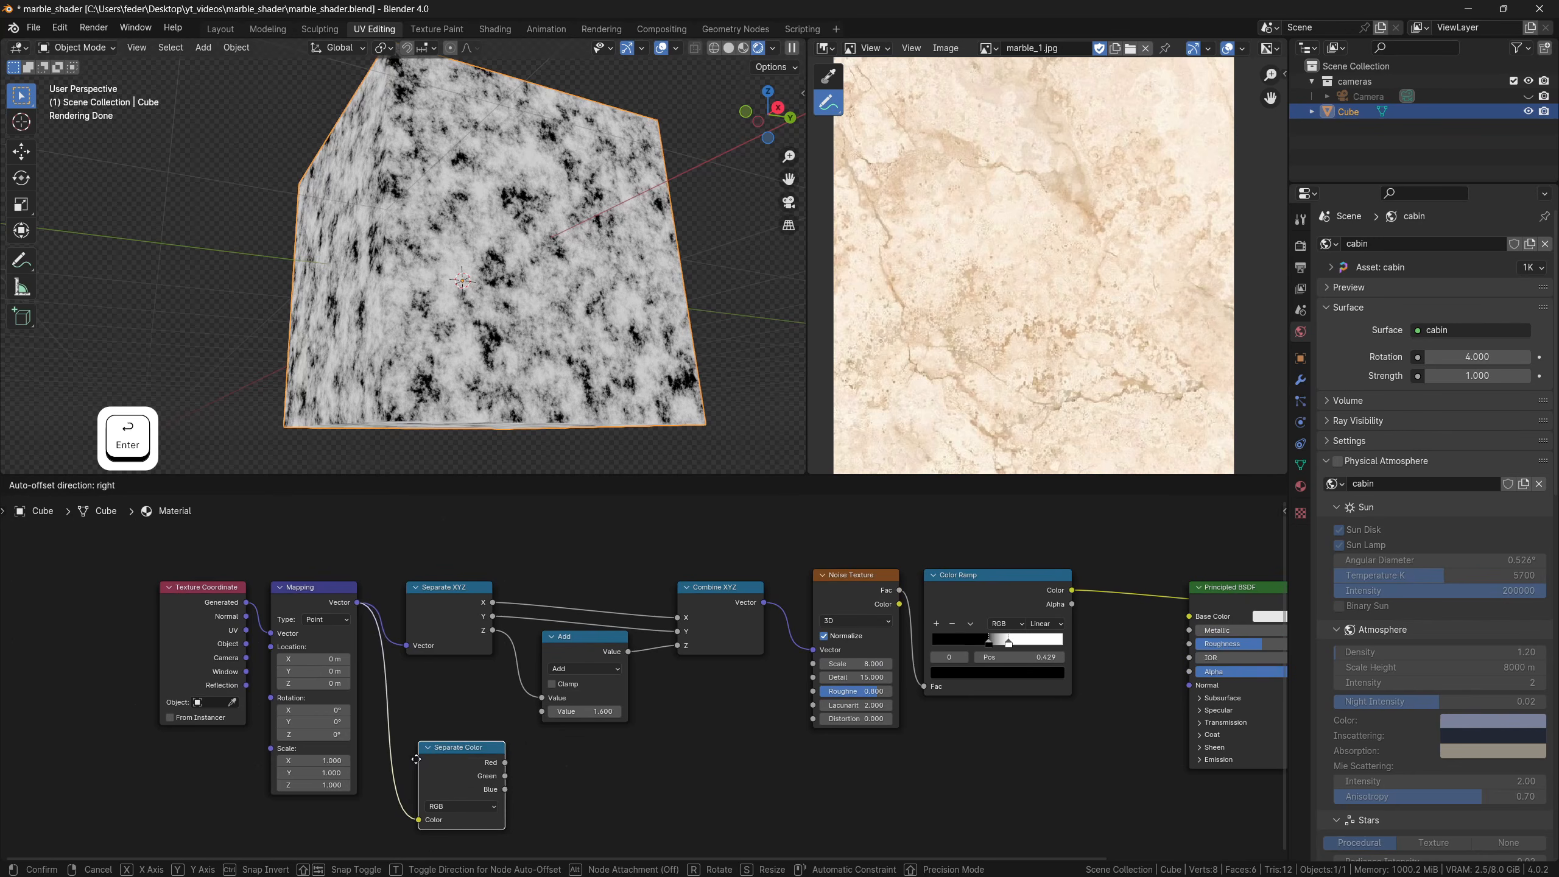
{"action": "left_click", "coordinate": [410, 765]}
Add a Combine Color node and link its Red, Green and Blue inputs to the matching Separate Color outputs
{"action": "middle_click_drag", "start_coordinate": [645, 764], "coordinate": [605, 708], "text": "shift"}
{"action": "key", "text": "shift+a"}
{"action": "type", "text": "comb"}
{"action": "key", "text": "Down"}
{"action": "key", "text": "Return"}
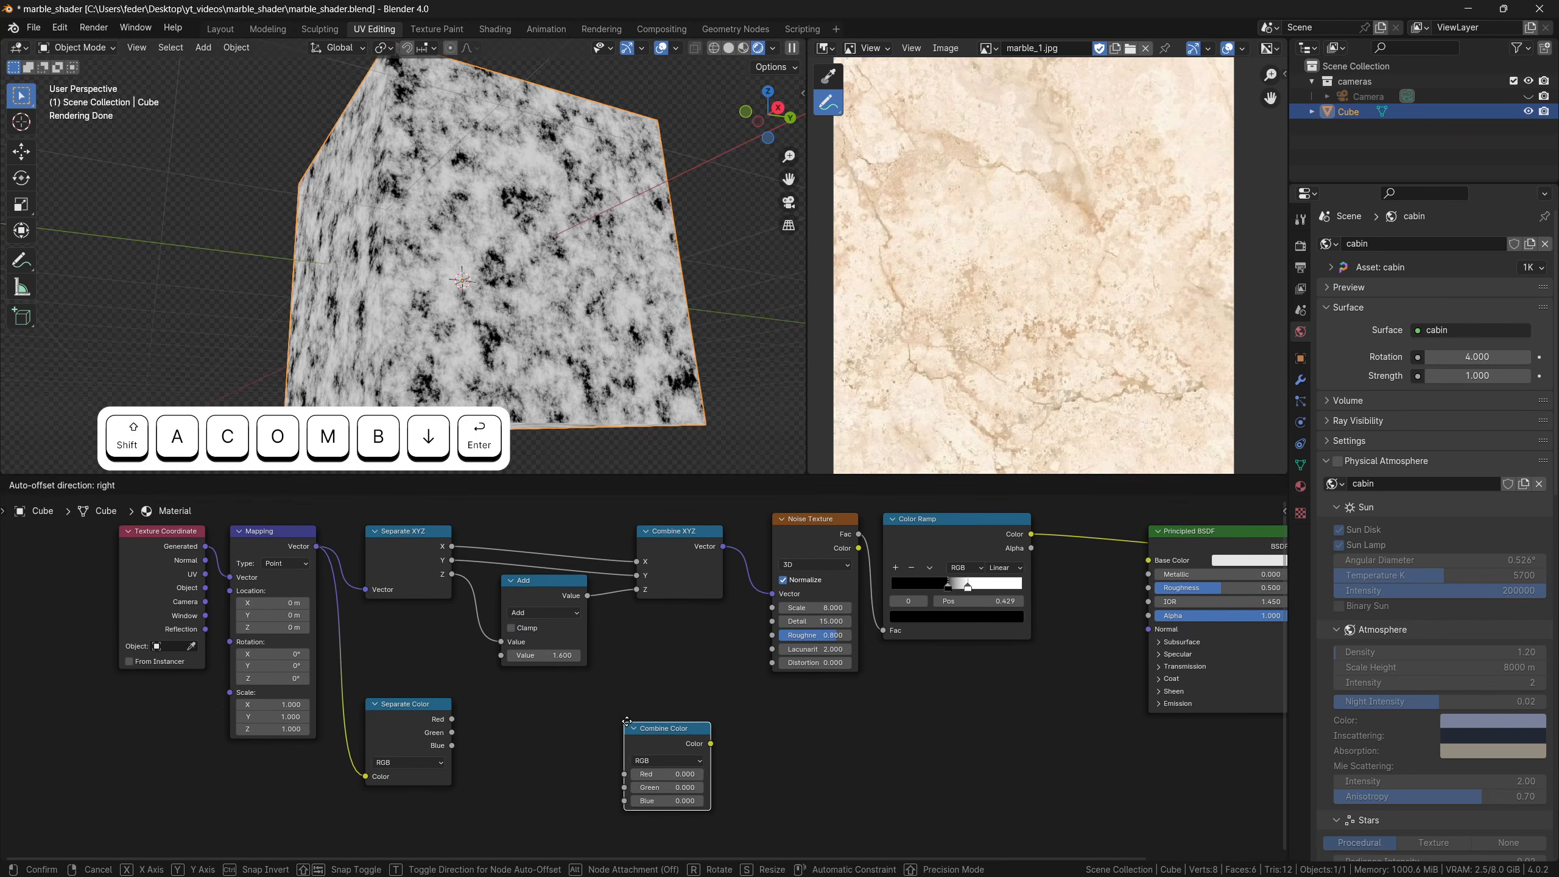
{"action": "left_click", "coordinate": [604, 713]}
{"action": "left_click_drag", "start_coordinate": [453, 719], "coordinate": [648, 763]}
{"action": "left_click_drag", "start_coordinate": [452, 745], "coordinate": [649, 776]}
Duplicate the Add node onto the Blue link between Separate Color and Combine Color, and save the file
{"action": "left_click", "coordinate": [543, 597]}
{"action": "key", "text": "shift+d"}
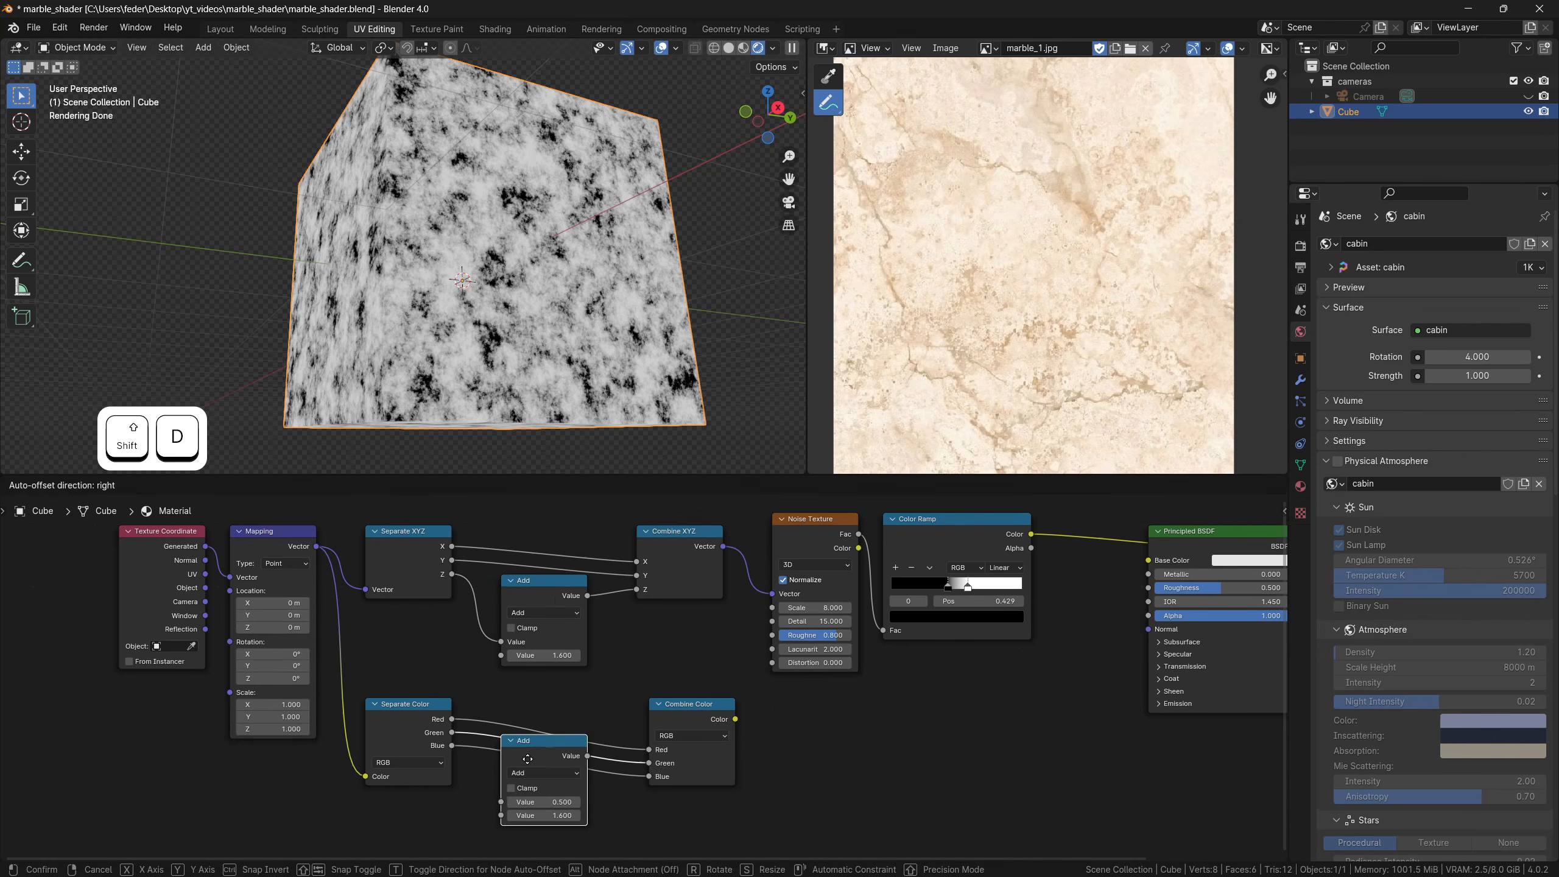
{"action": "left_click", "coordinate": [532, 780]}
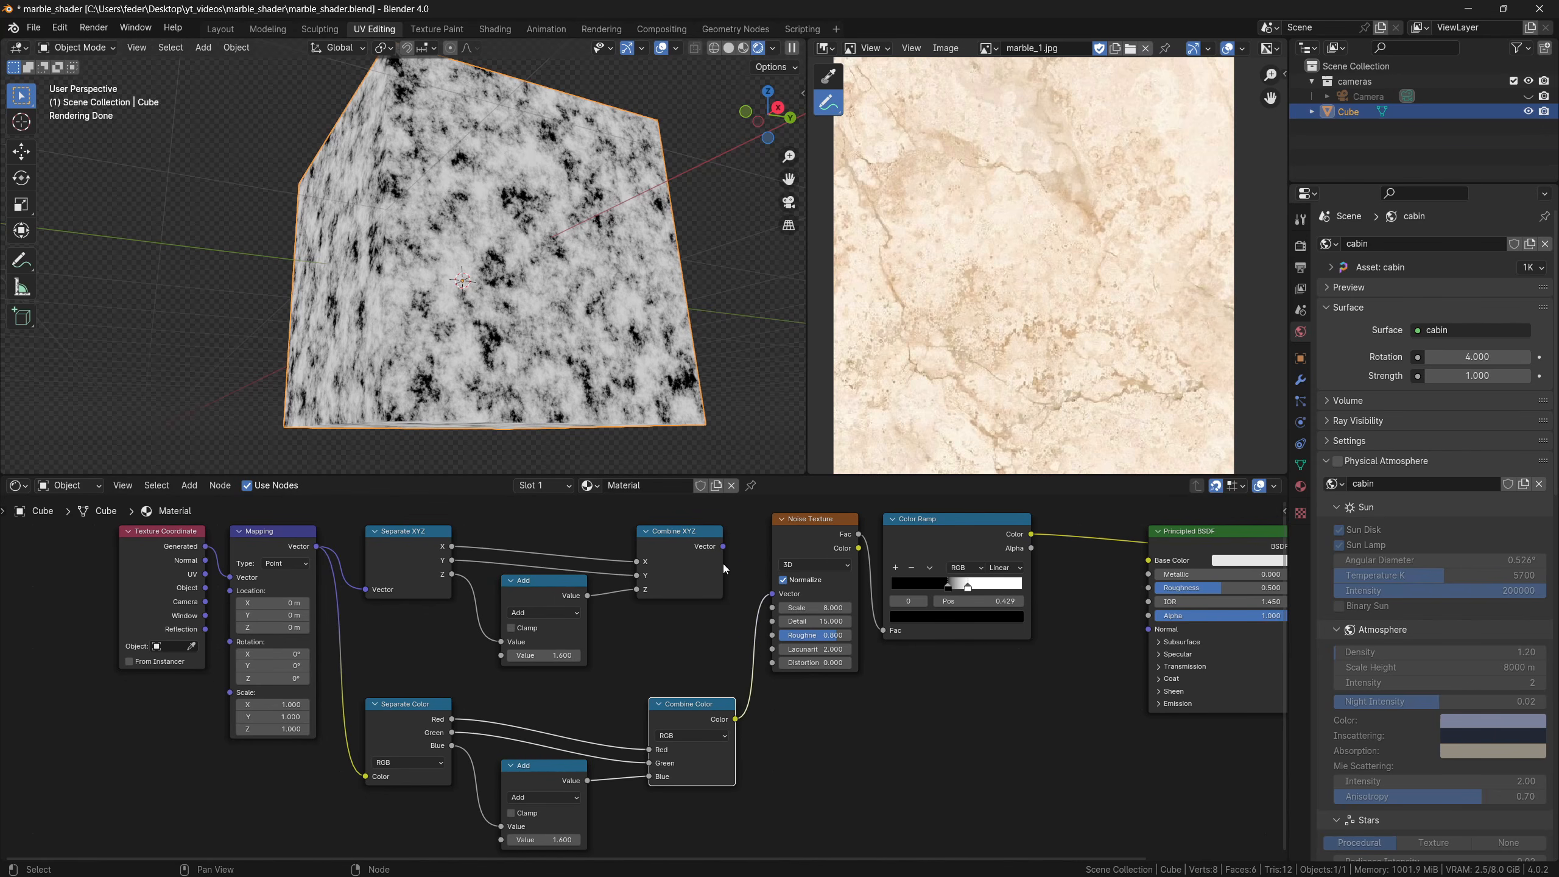
{"action": "key", "text": "ctrl+s"}
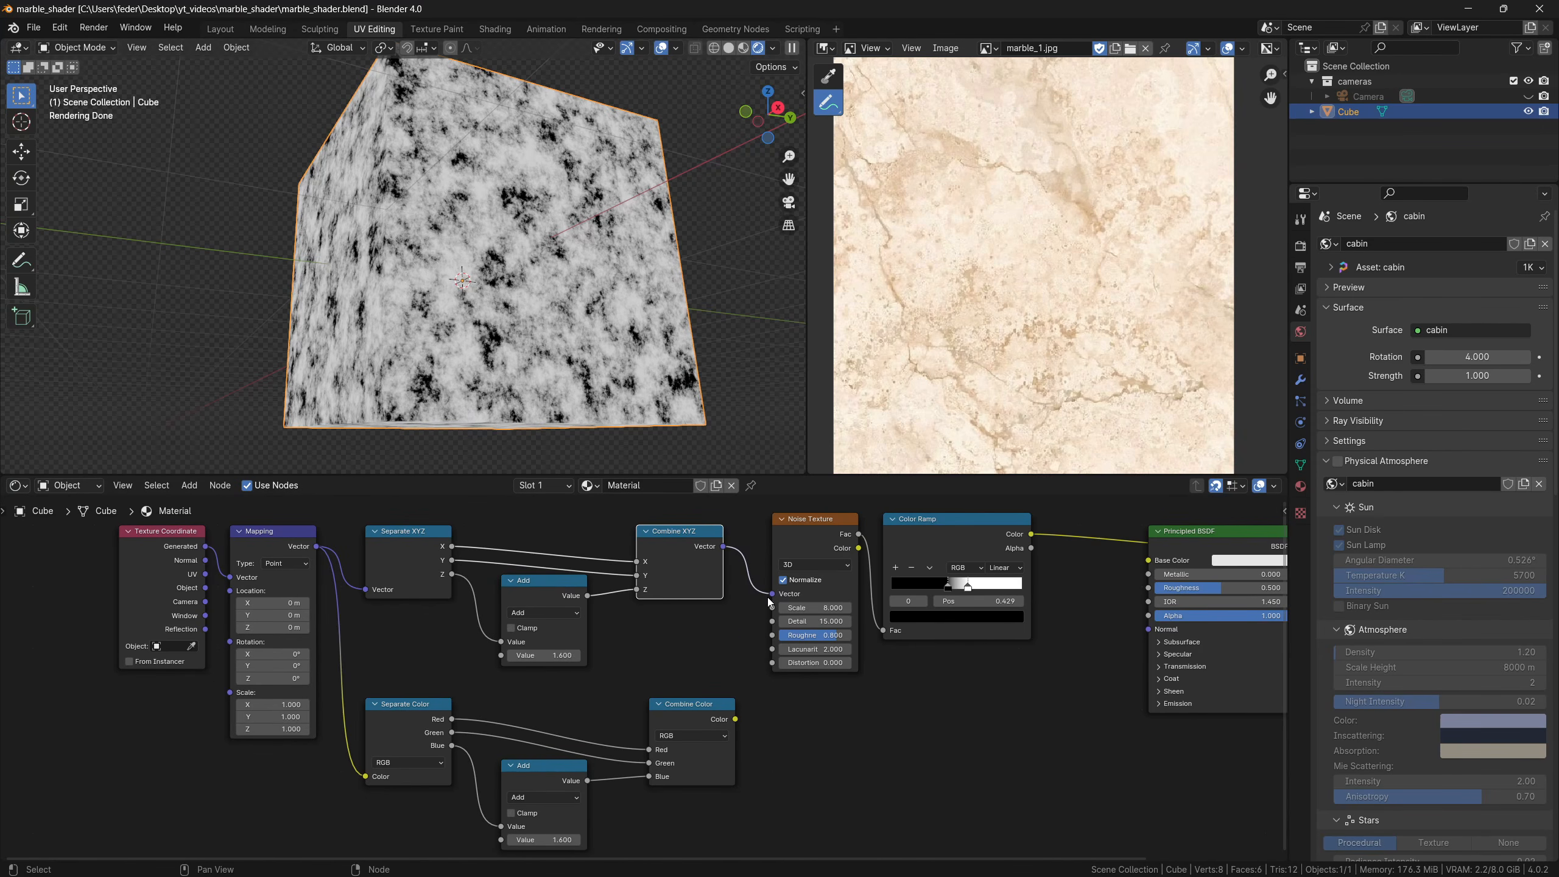
Adjust the Z channel's Add value, and delete the separate, combine and Add nodes while keeping Mapping linked to the Noise Texture
{"action": "left_click_drag", "start_coordinate": [550, 655], "coordinate": [589, 656], "text": "shift"}
{"action": "scroll", "coordinate": [615, 636], "scroll_direction": "down", "scroll_amount": 3}
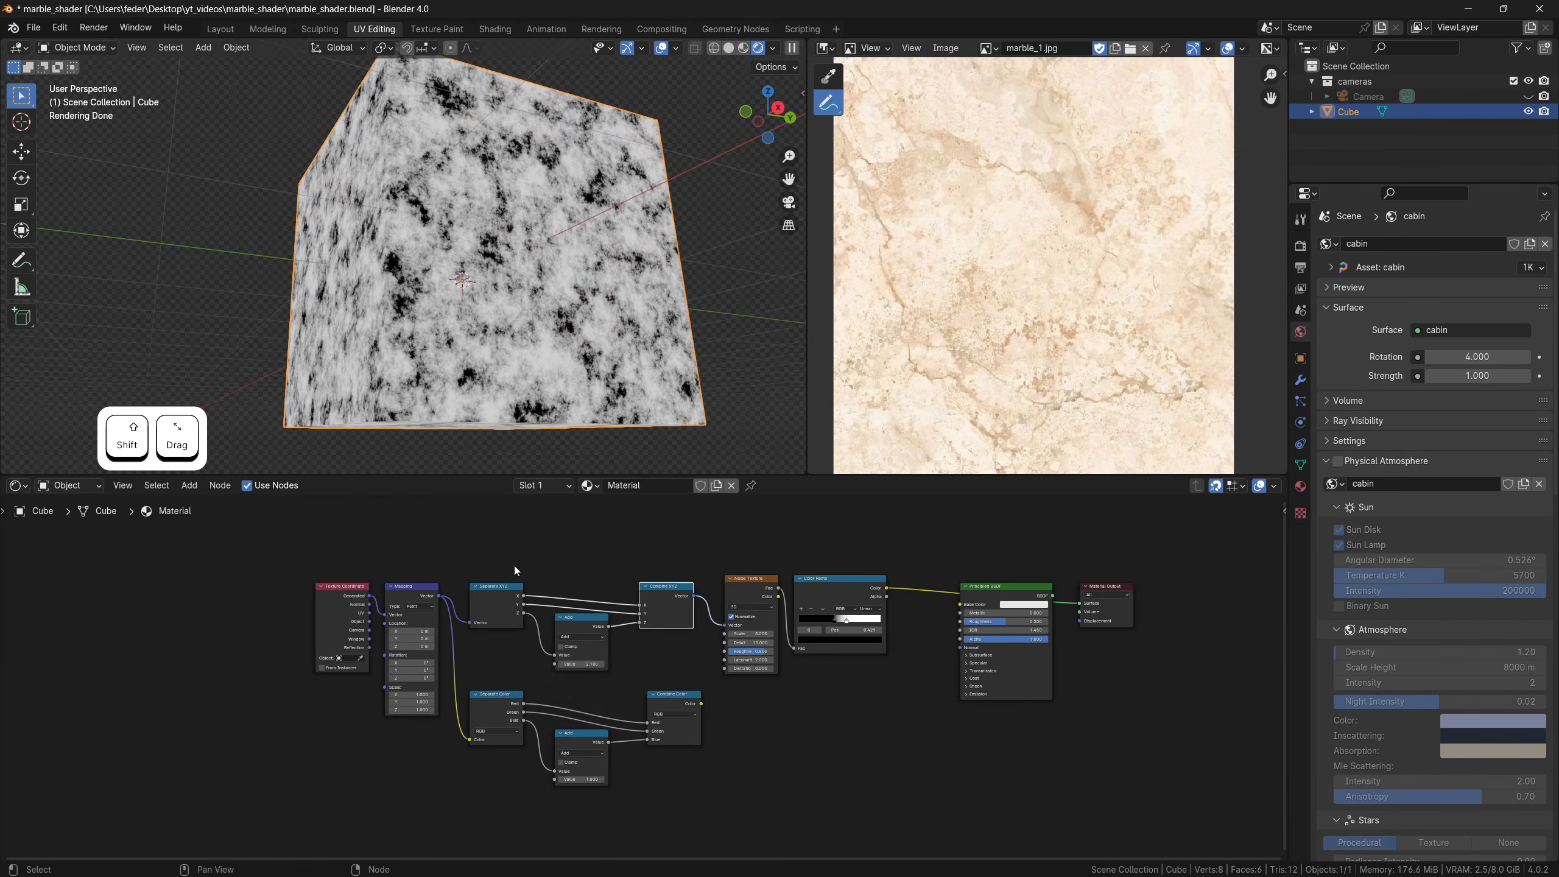
{"action": "left_click_drag", "start_coordinate": [499, 554], "coordinate": [670, 783]}
{"action": "key", "text": "ctrl+x"}
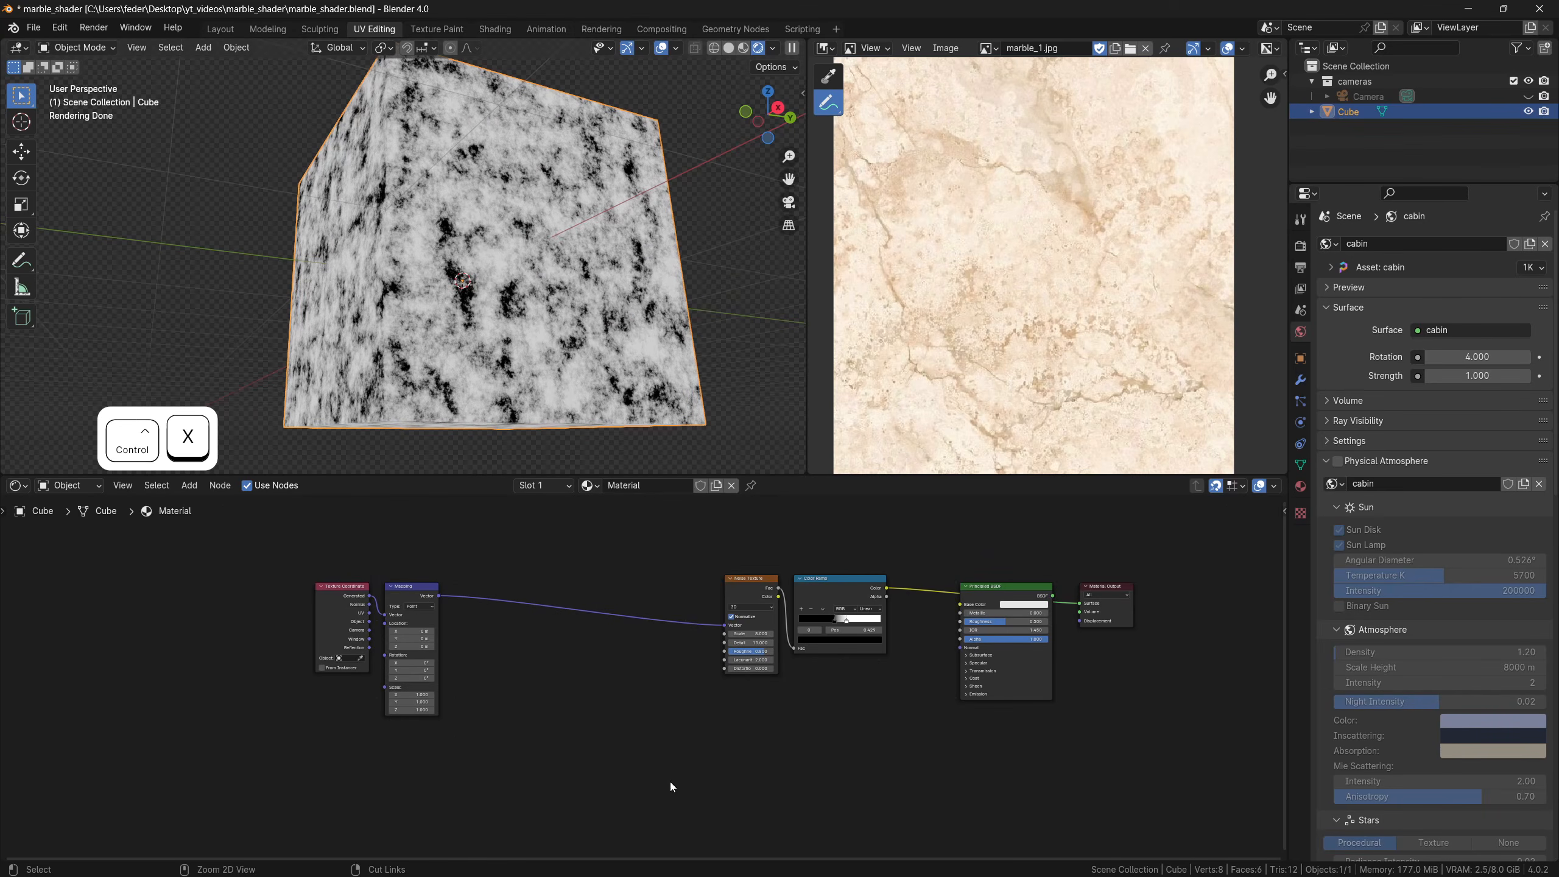
Move the Texture Coordinate and Mapping nodes back beside the Noise Texture
{"action": "left_click_drag", "start_coordinate": [417, 608], "coordinate": [646, 609]}
{"action": "middle_click_drag", "start_coordinate": [691, 598], "coordinate": [533, 580], "text": "shift"}
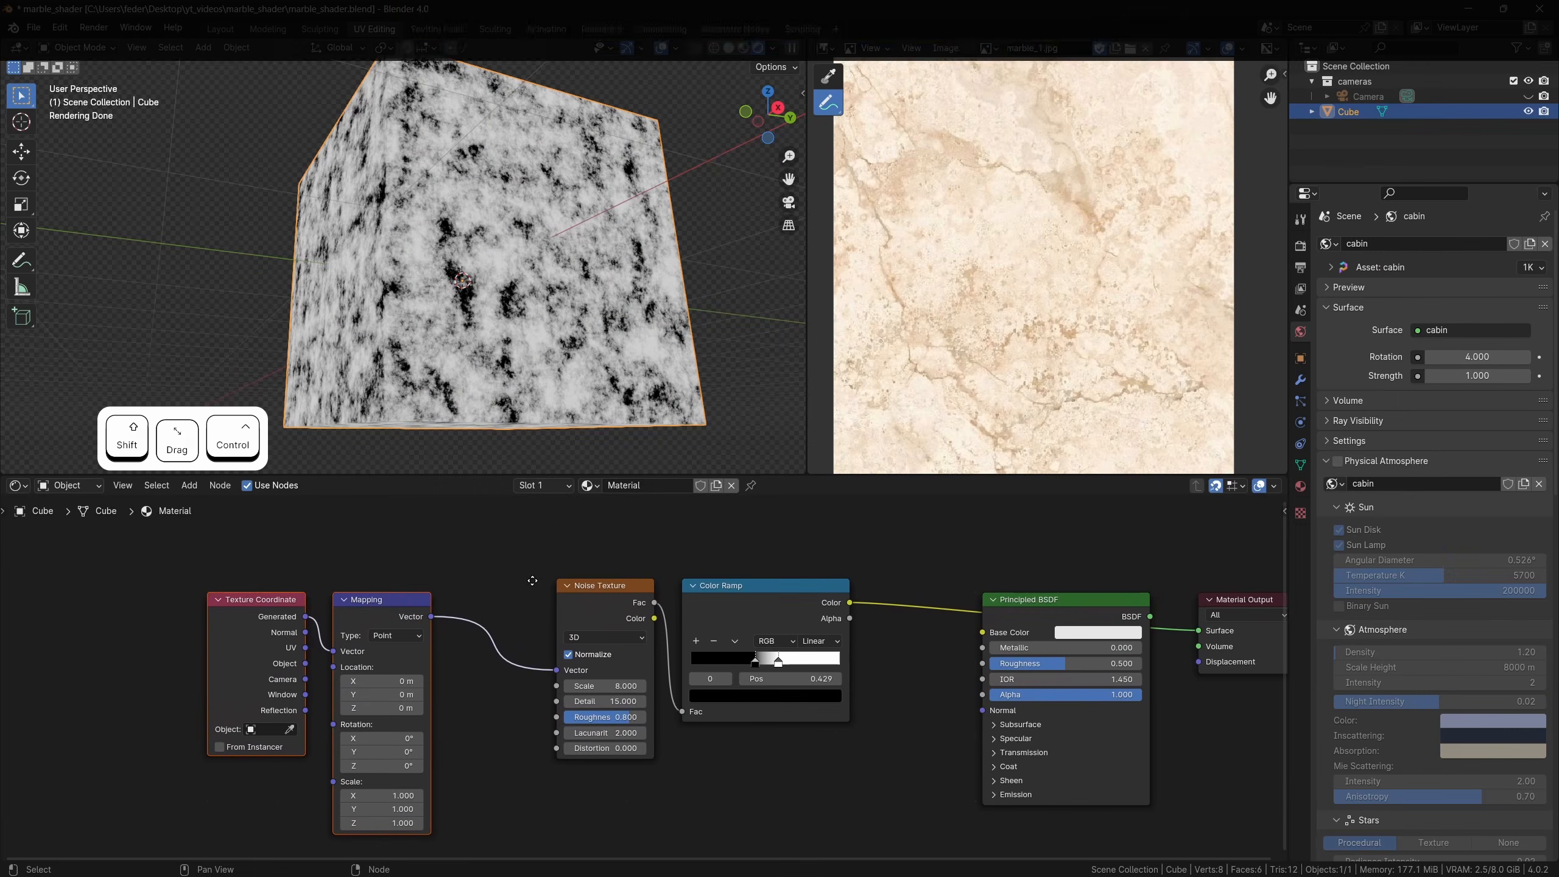
Preview the Noise Texture's Fac and Color outputs on the cube, and return the preview to the Color Ramp
{"action": "left_click", "coordinate": [595, 590], "text": "ctrl+shift"}
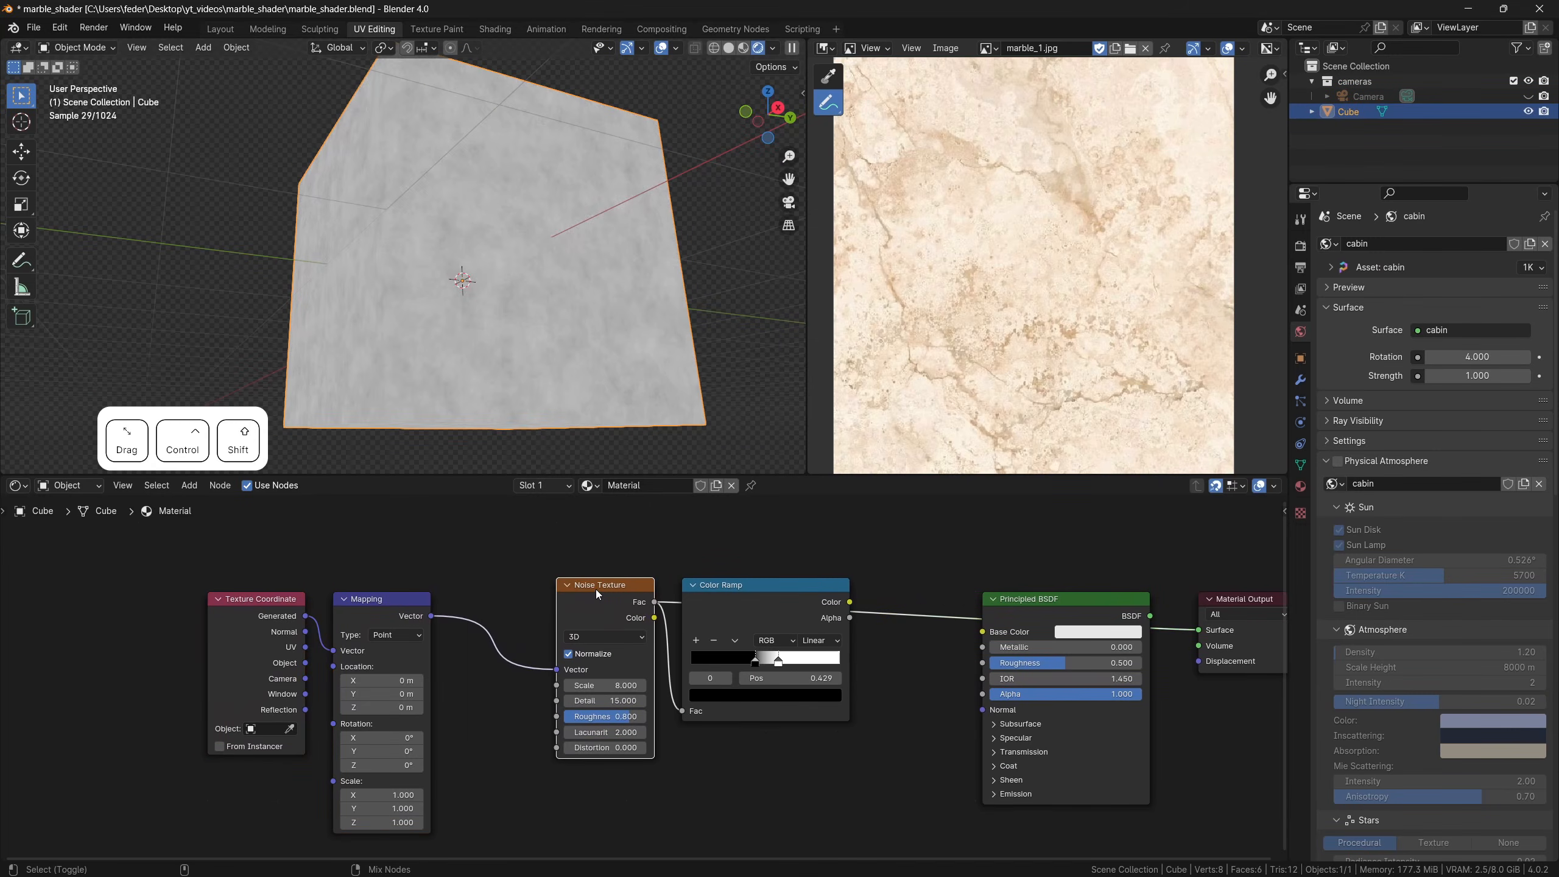
{"action": "middle_click_drag", "start_coordinate": [612, 410], "coordinate": [604, 326]}
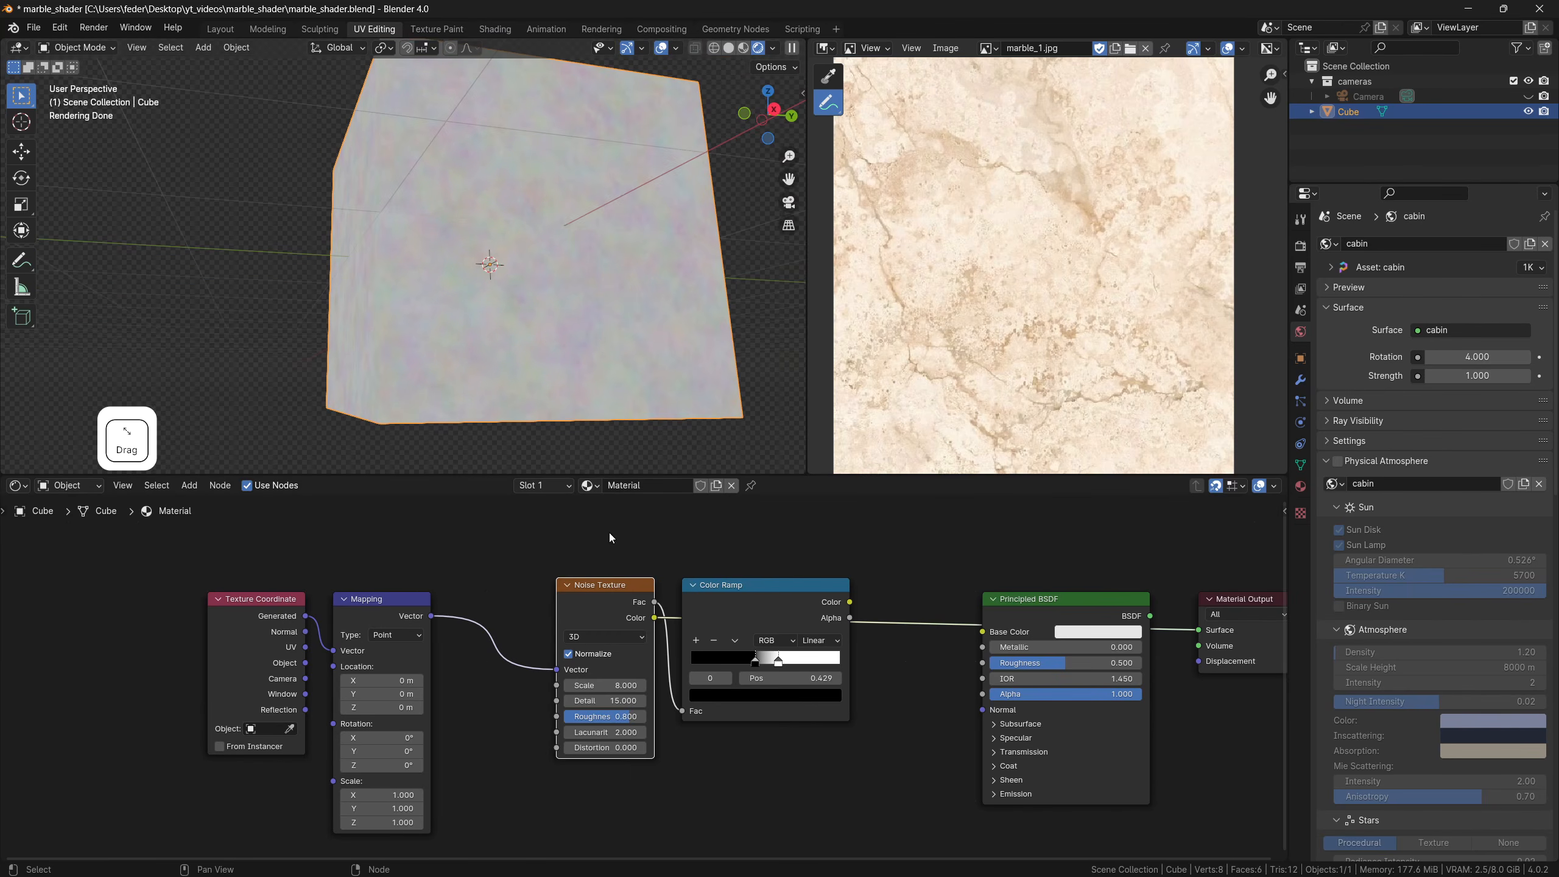
{"action": "left_click", "coordinate": [725, 585], "text": "ctrl+shift"}
Shift the coordinate nodes aside and insert a duplicate Noise Texture between the Mapping node and the existing Noise Texture
{"action": "left_click_drag", "start_coordinate": [256, 577], "coordinate": [369, 628]}
{"action": "left_click_drag", "start_coordinate": [376, 603], "coordinate": [349, 592]}
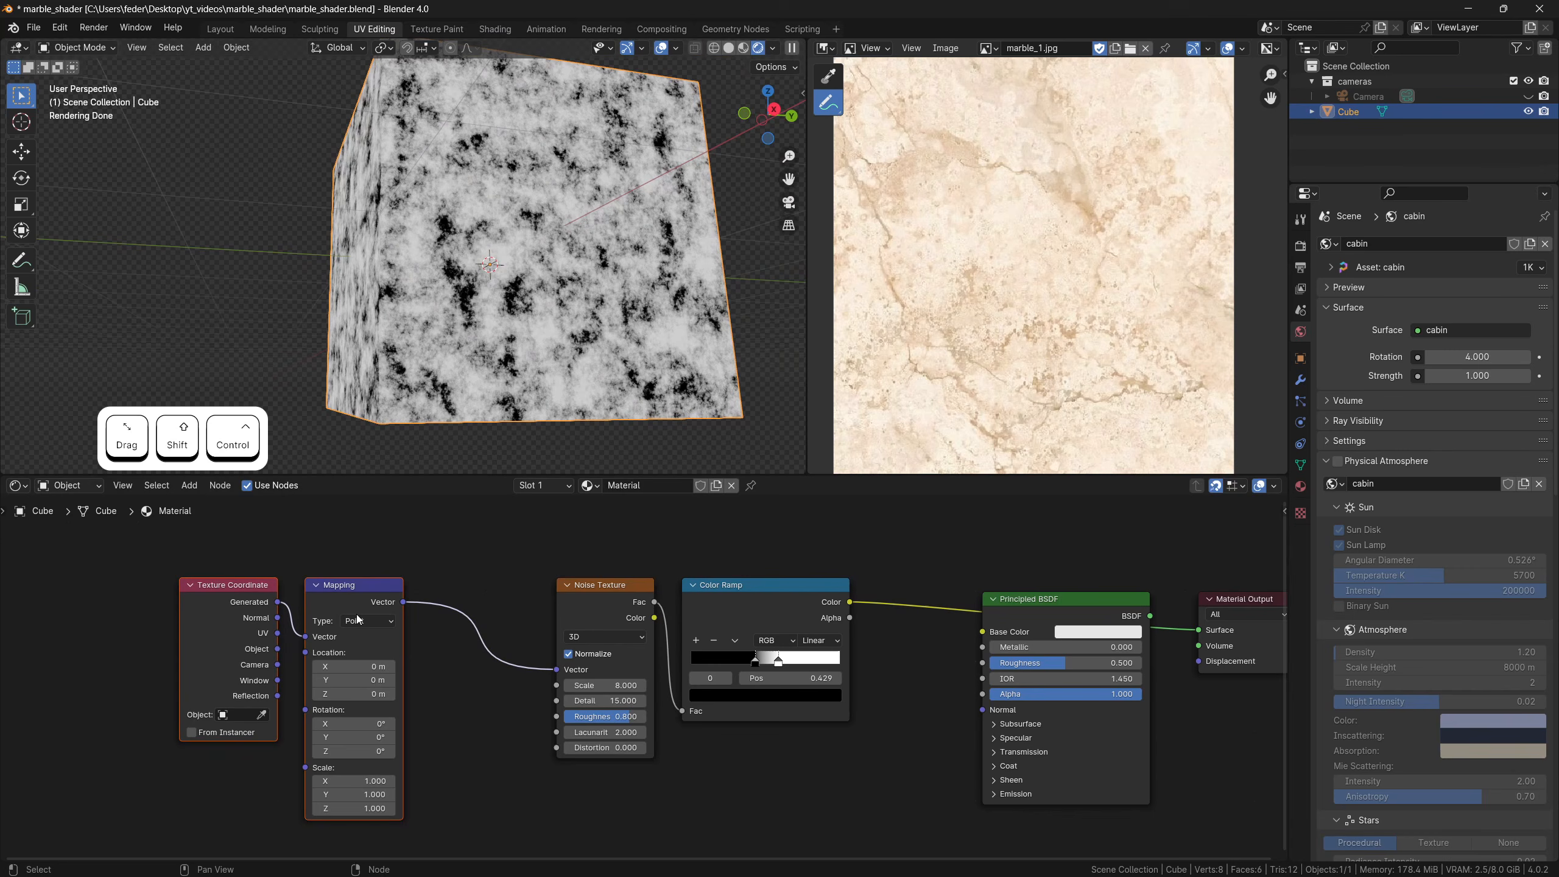
{"action": "left_click", "coordinate": [602, 592]}
{"action": "key", "text": "shift+d"}
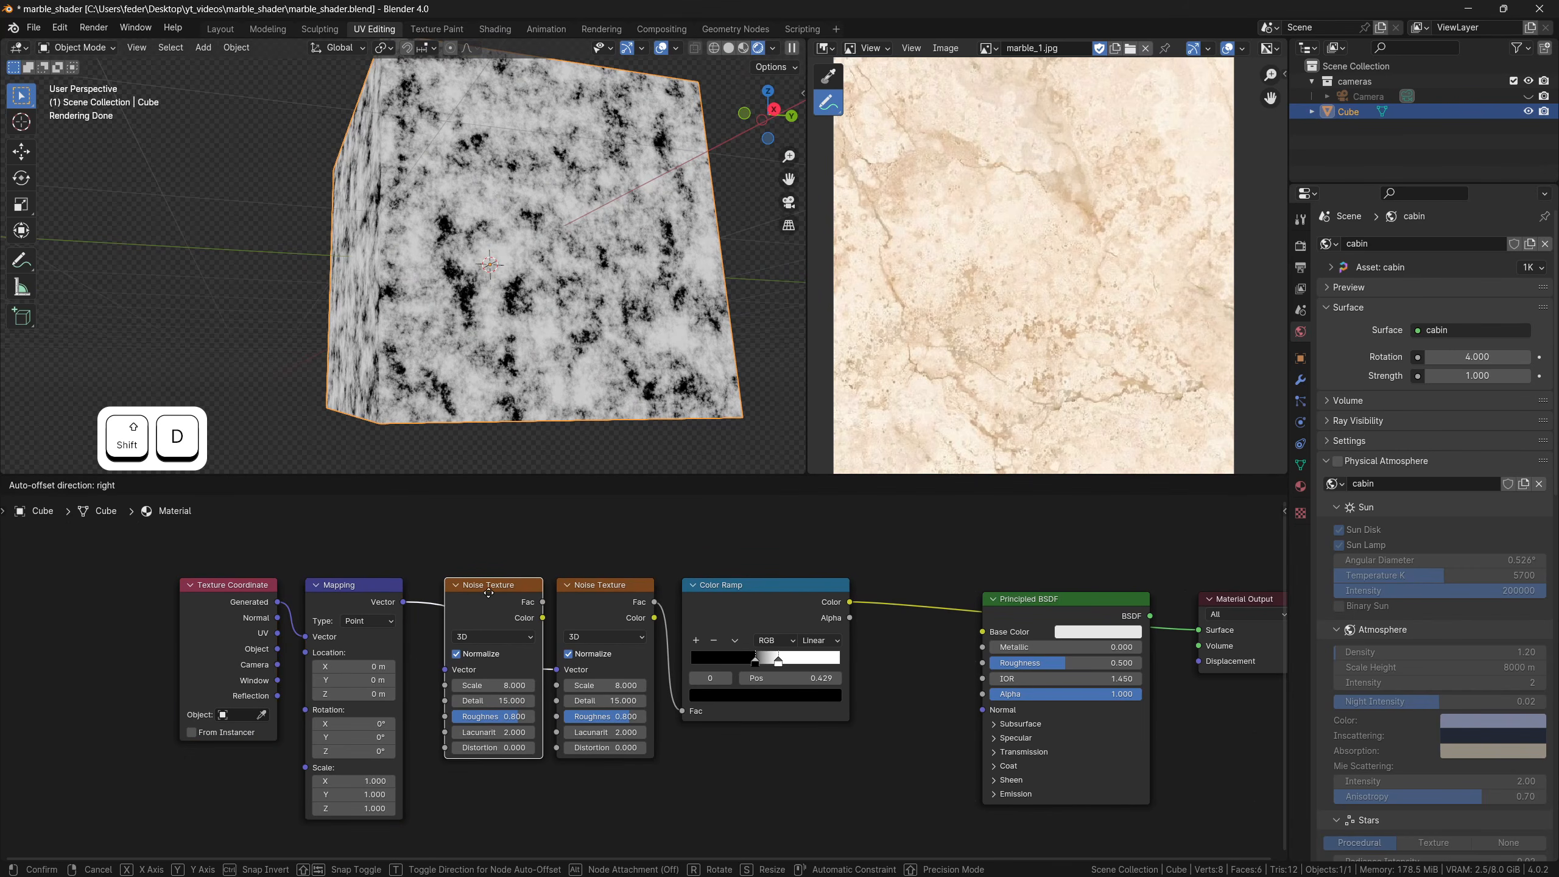
{"action": "left_click", "coordinate": [487, 595]}
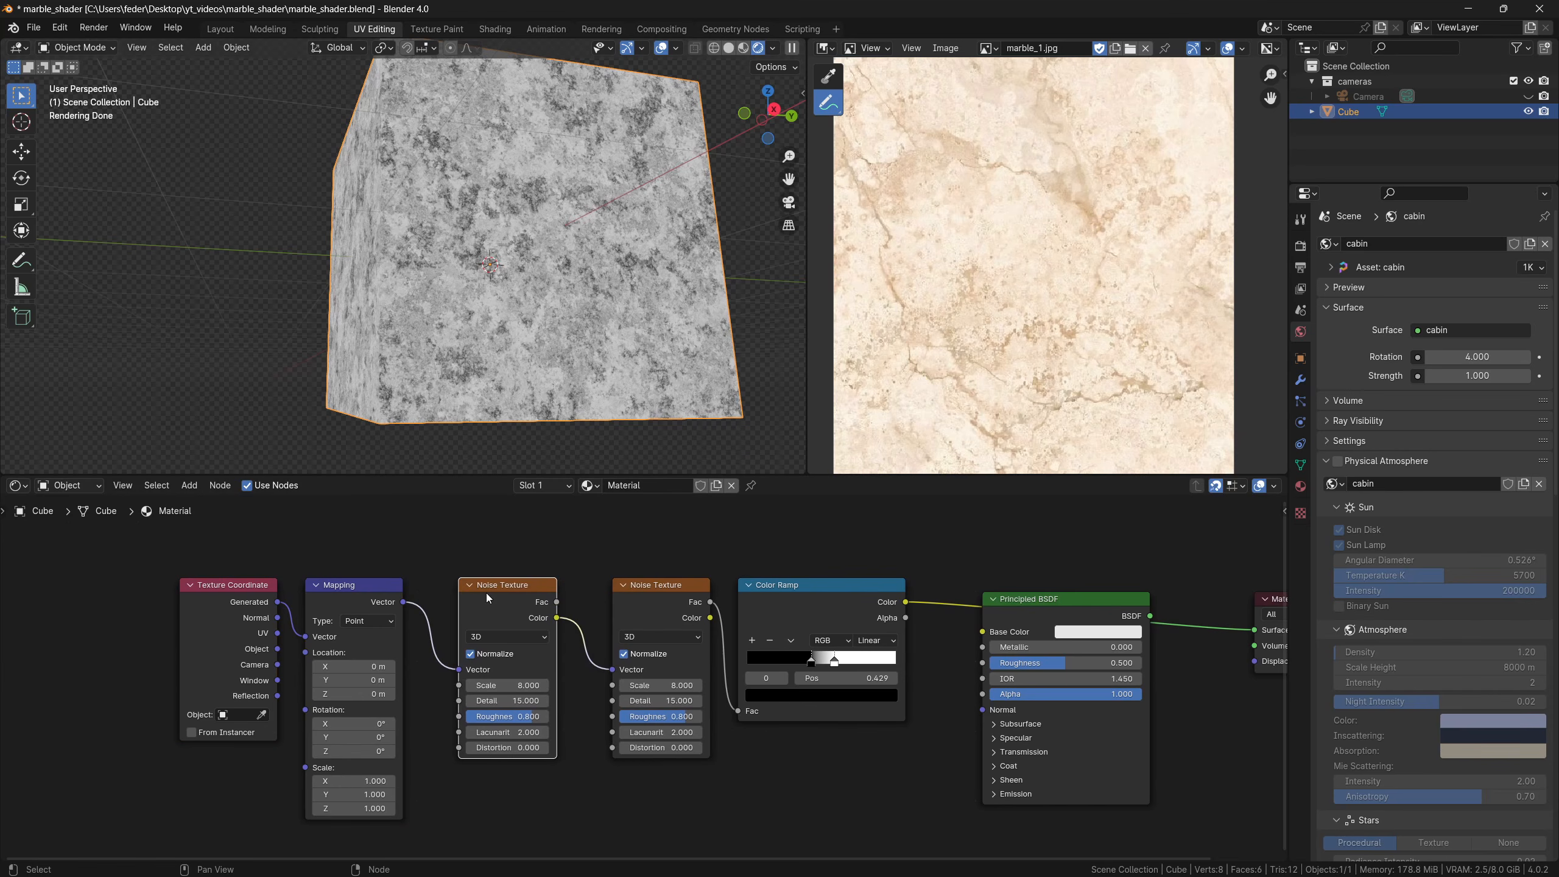
Mute and unmute the duplicated Noise Texture to compare its distortion effect on the cube
{"action": "key", "text": "m"}
{"action": "key", "text": "m"}
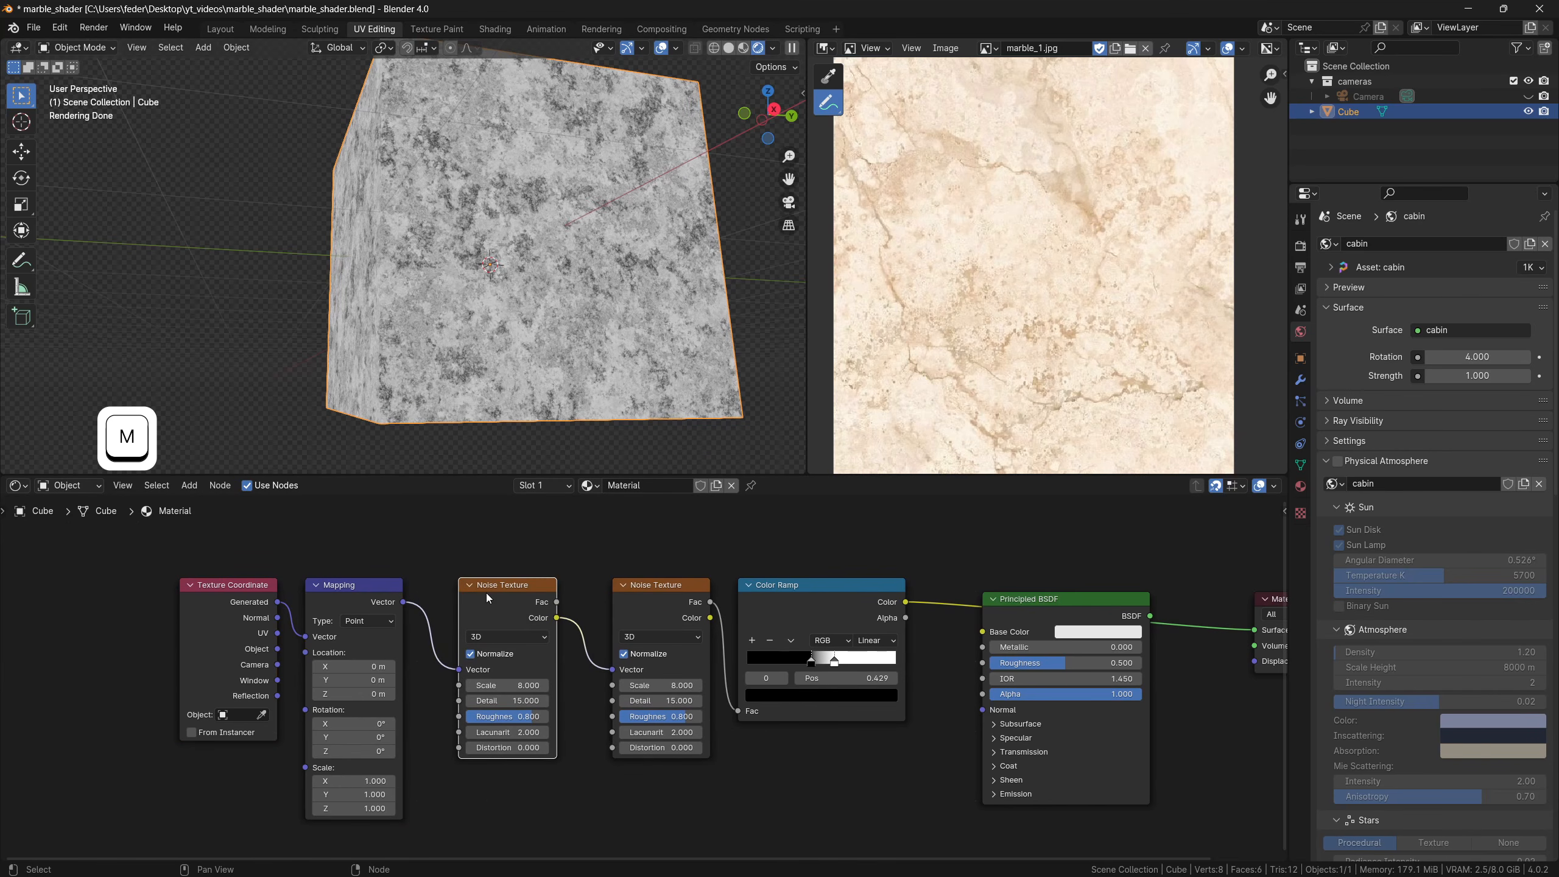
{"action": "key", "text": "m"}
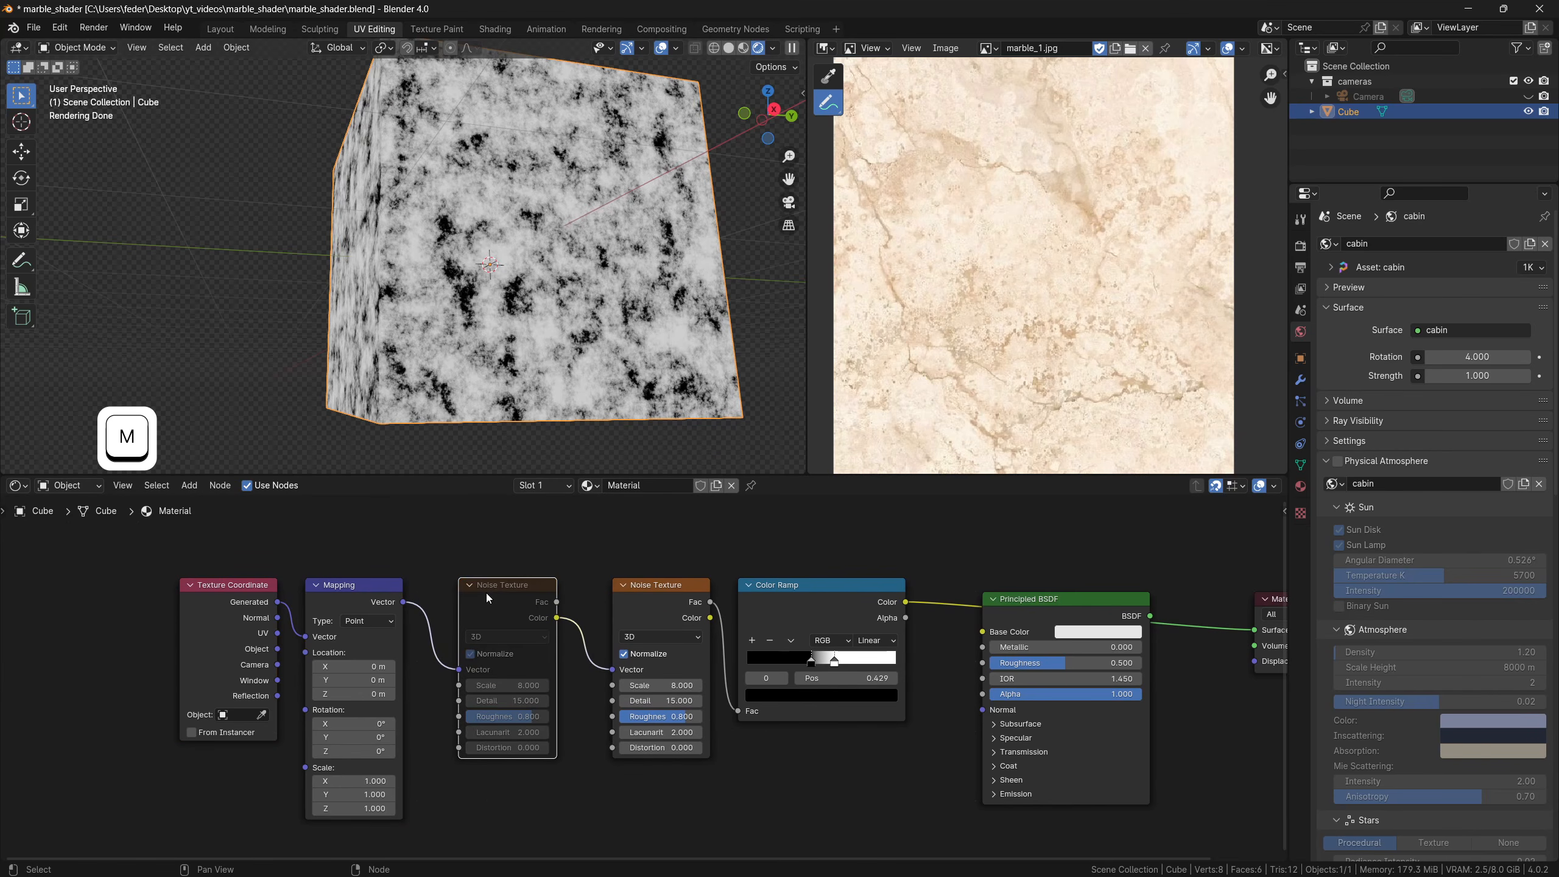
{"action": "key", "text": "m"}
Set the first Noise Texture's scale to 1 and inspect the pattern on the cube
{"action": "left_click", "coordinate": [502, 684]}
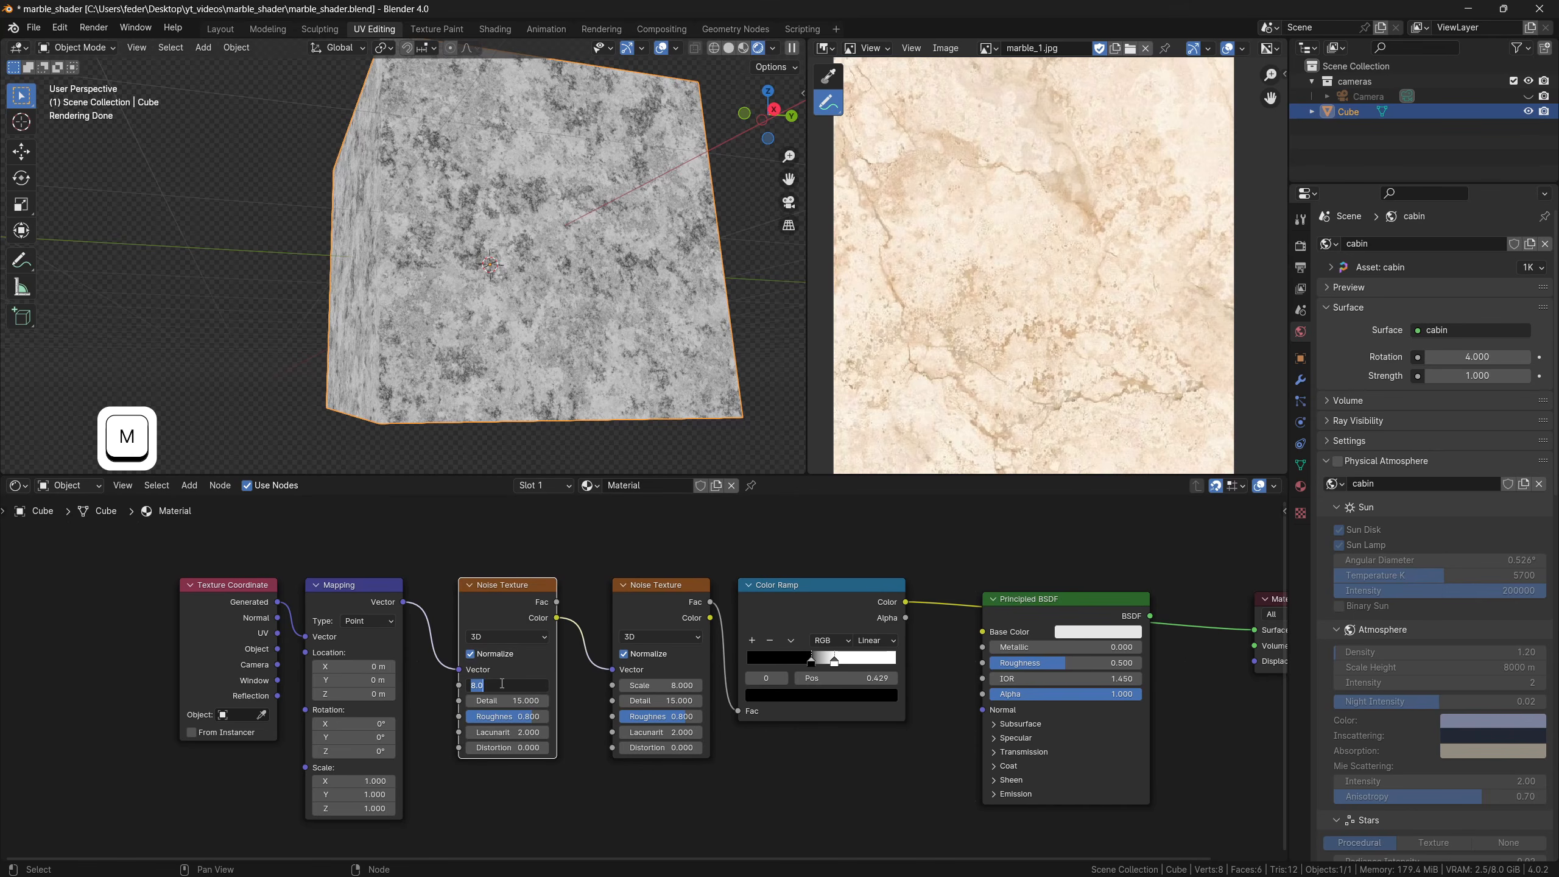
{"action": "type", "text": "1"}
{"action": "key", "text": "Return"}
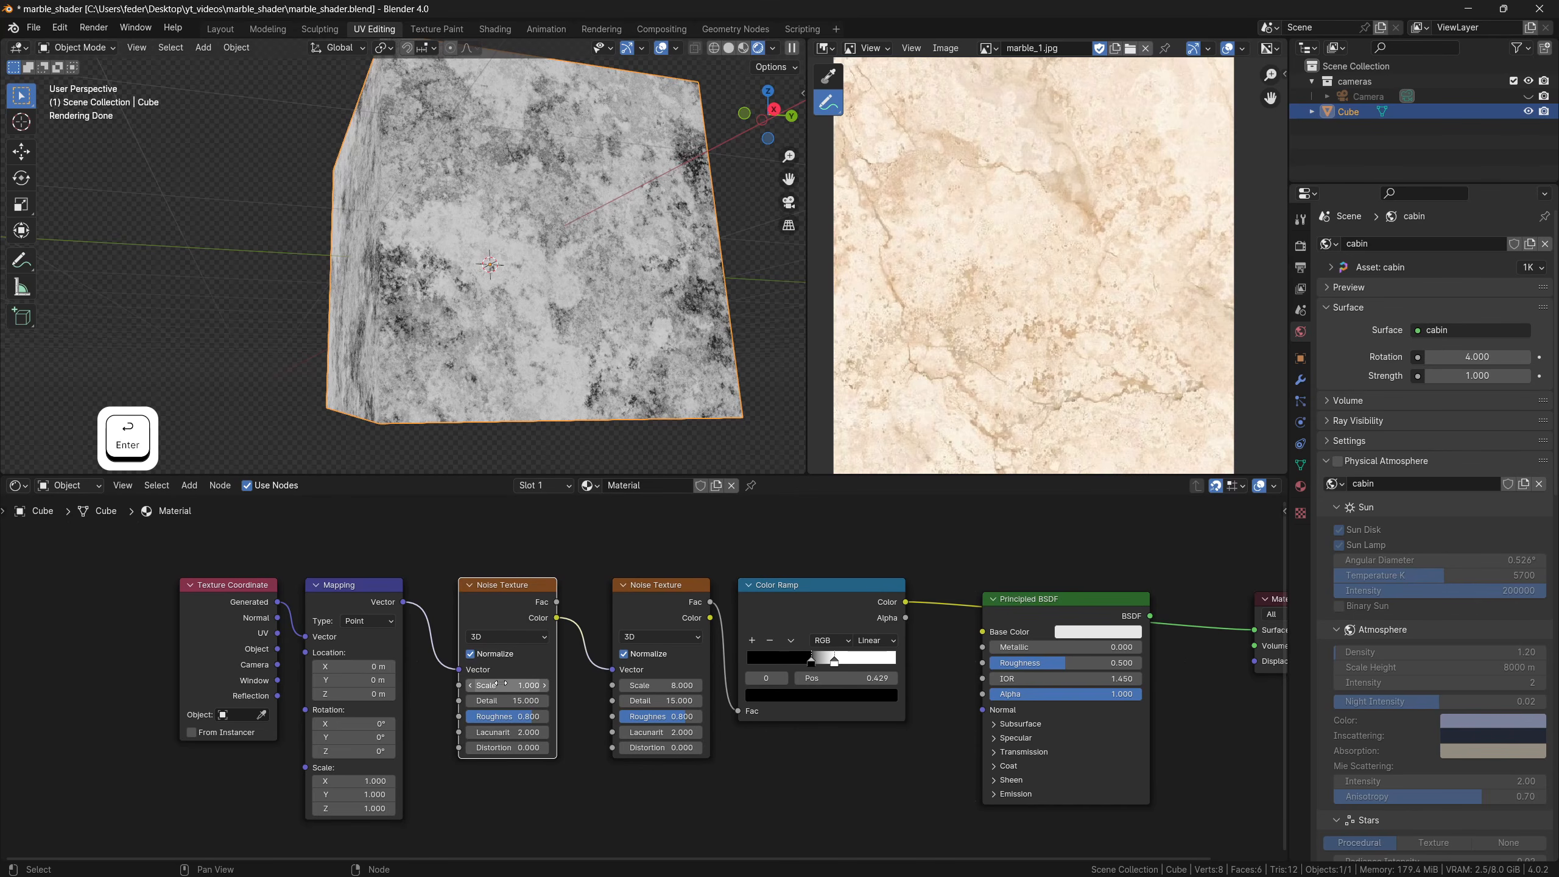
{"action": "middle_click_drag", "start_coordinate": [626, 354], "coordinate": [571, 341]}
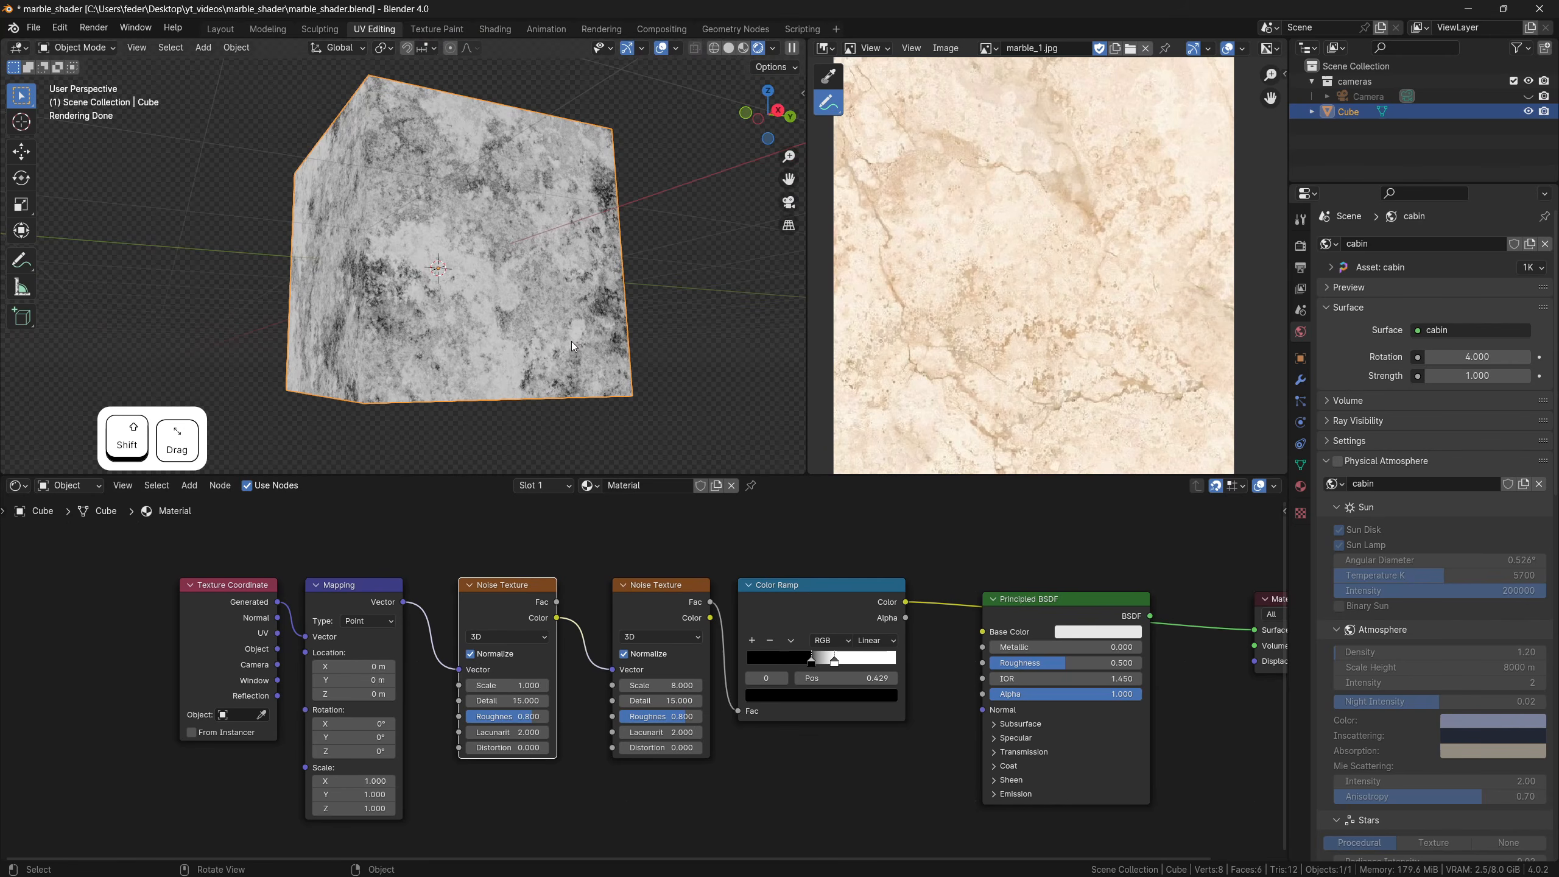
Line up both Noise Texture nodes beside the Mapping node, leaving free space before the Color Ramp
{"action": "key", "text": "Home"}
{"action": "left_click_drag", "start_coordinate": [316, 574], "coordinate": [342, 599]}
{"action": "left_click_drag", "start_coordinate": [531, 611], "coordinate": [442, 612]}
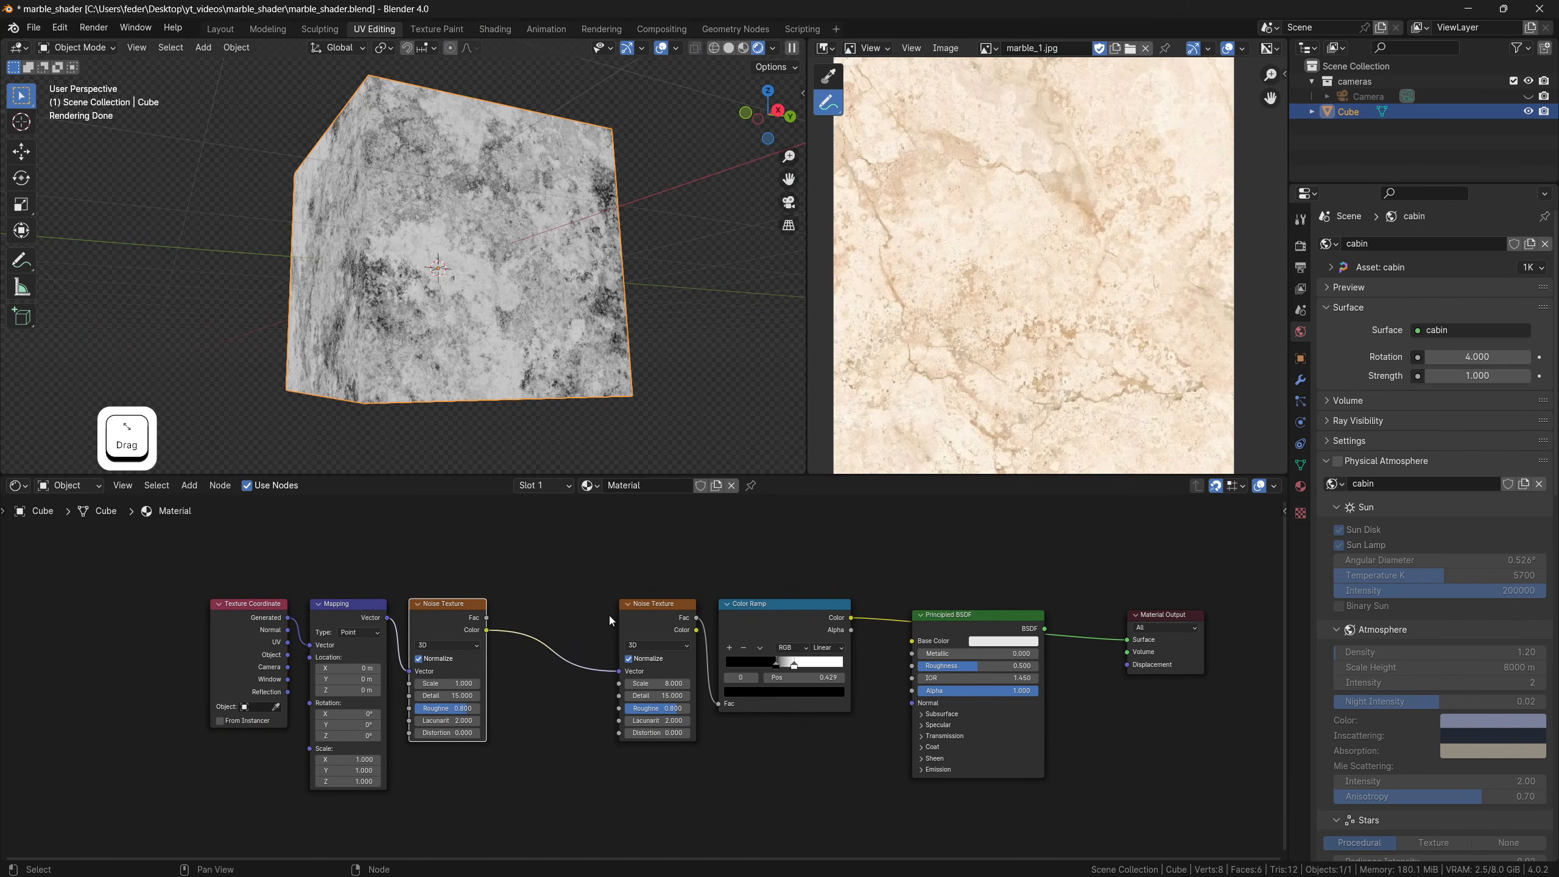
{"action": "left_click_drag", "start_coordinate": [630, 606], "coordinate": [522, 606]}
{"action": "middle_click_drag", "start_coordinate": [724, 752], "coordinate": [580, 710], "text": "shift"}
{"action": "scroll", "coordinate": [543, 692], "scroll_direction": "up", "scroll_amount": 2}
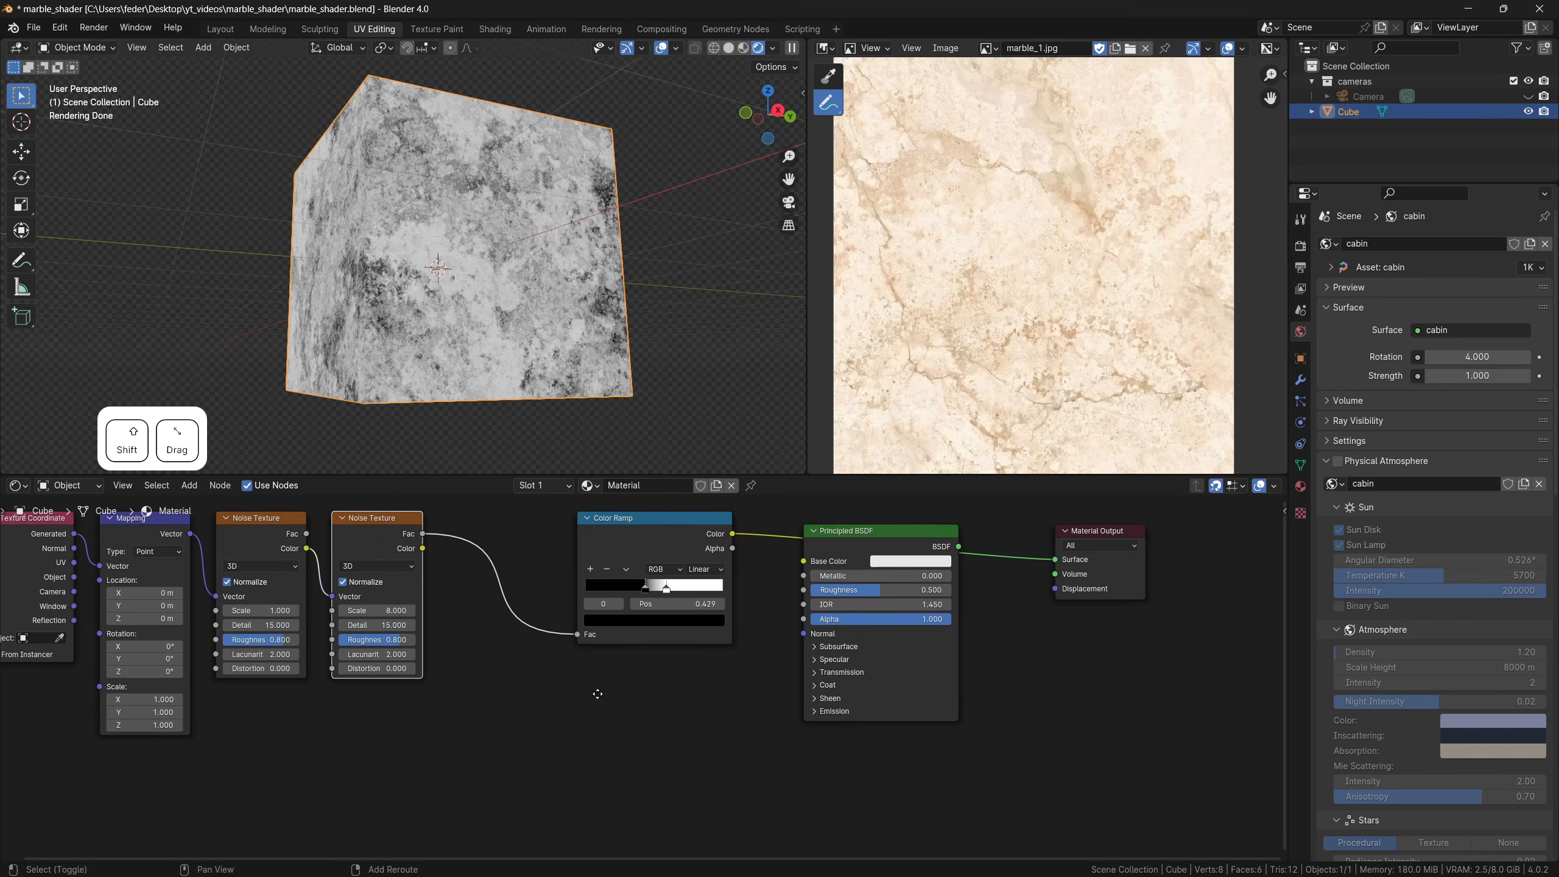
Add a Map Range node below the Color Ramp and connect the second Noise Texture's Fac output to its Value input
{"action": "key", "text": "shift+a"}
{"action": "type", "text": "map ra"}
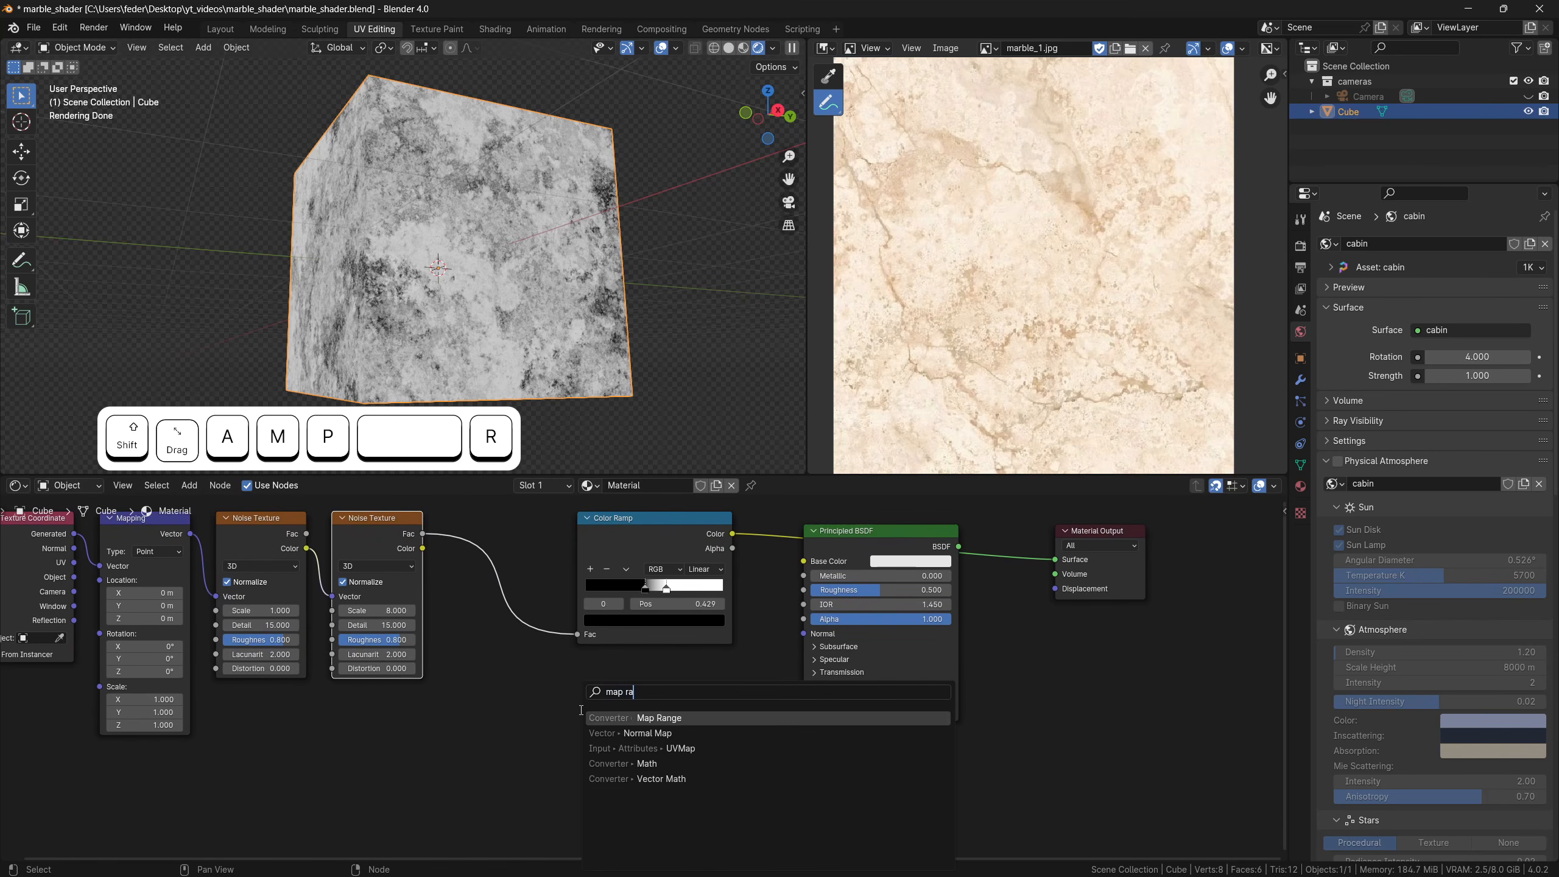
{"action": "key", "text": "Return"}
{"action": "left_click", "coordinate": [570, 664]}
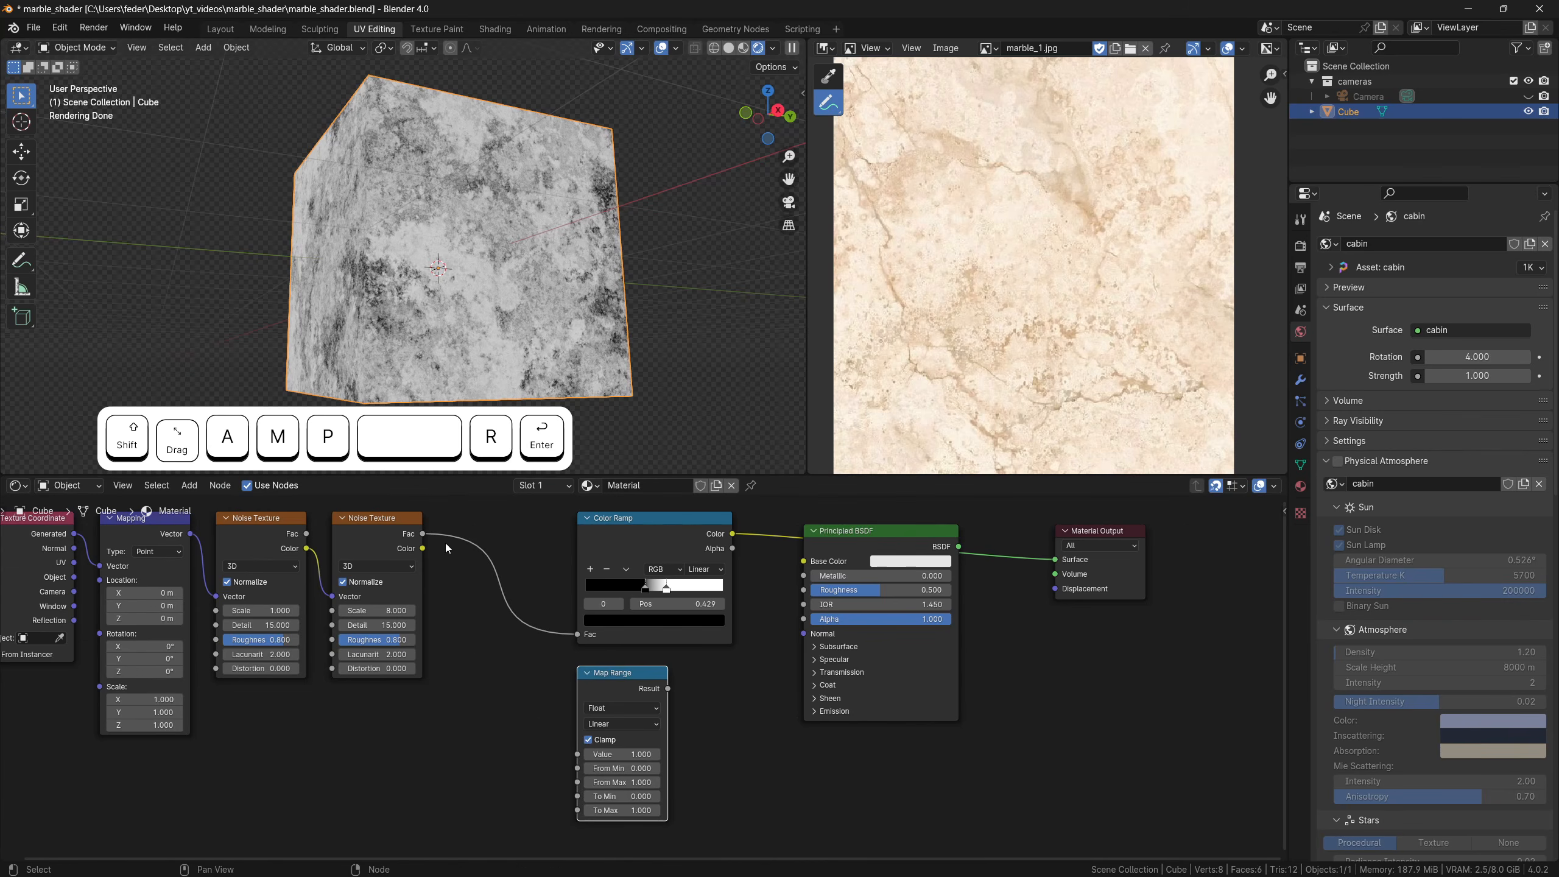
{"action": "left_click_drag", "start_coordinate": [422, 533], "coordinate": [577, 754]}
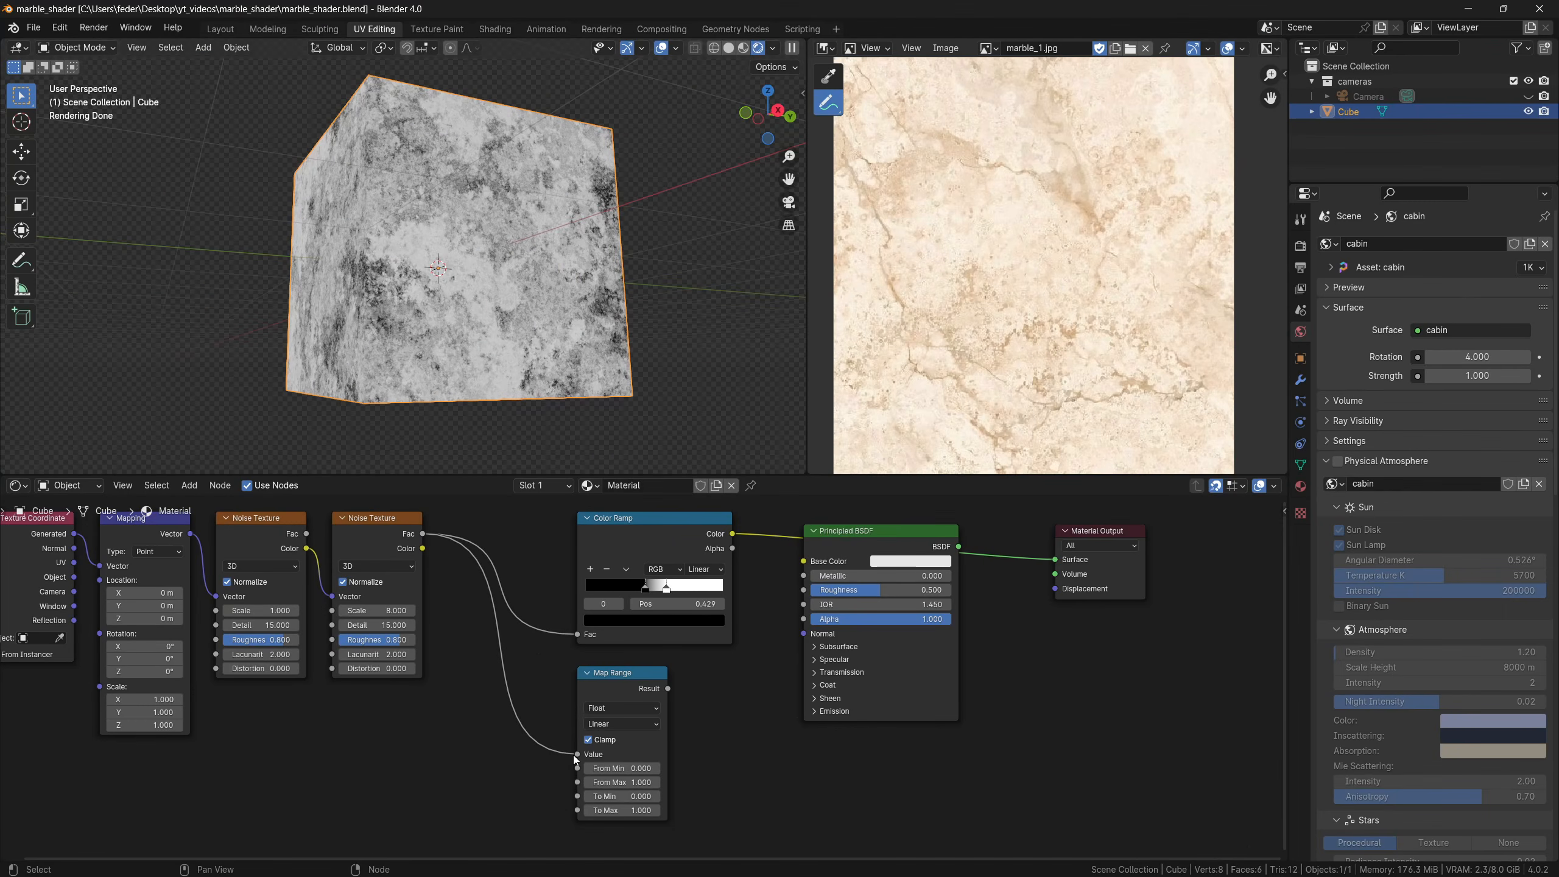
Reset the Color Ramp to its default stops
{"action": "left_click", "coordinate": [645, 586]}
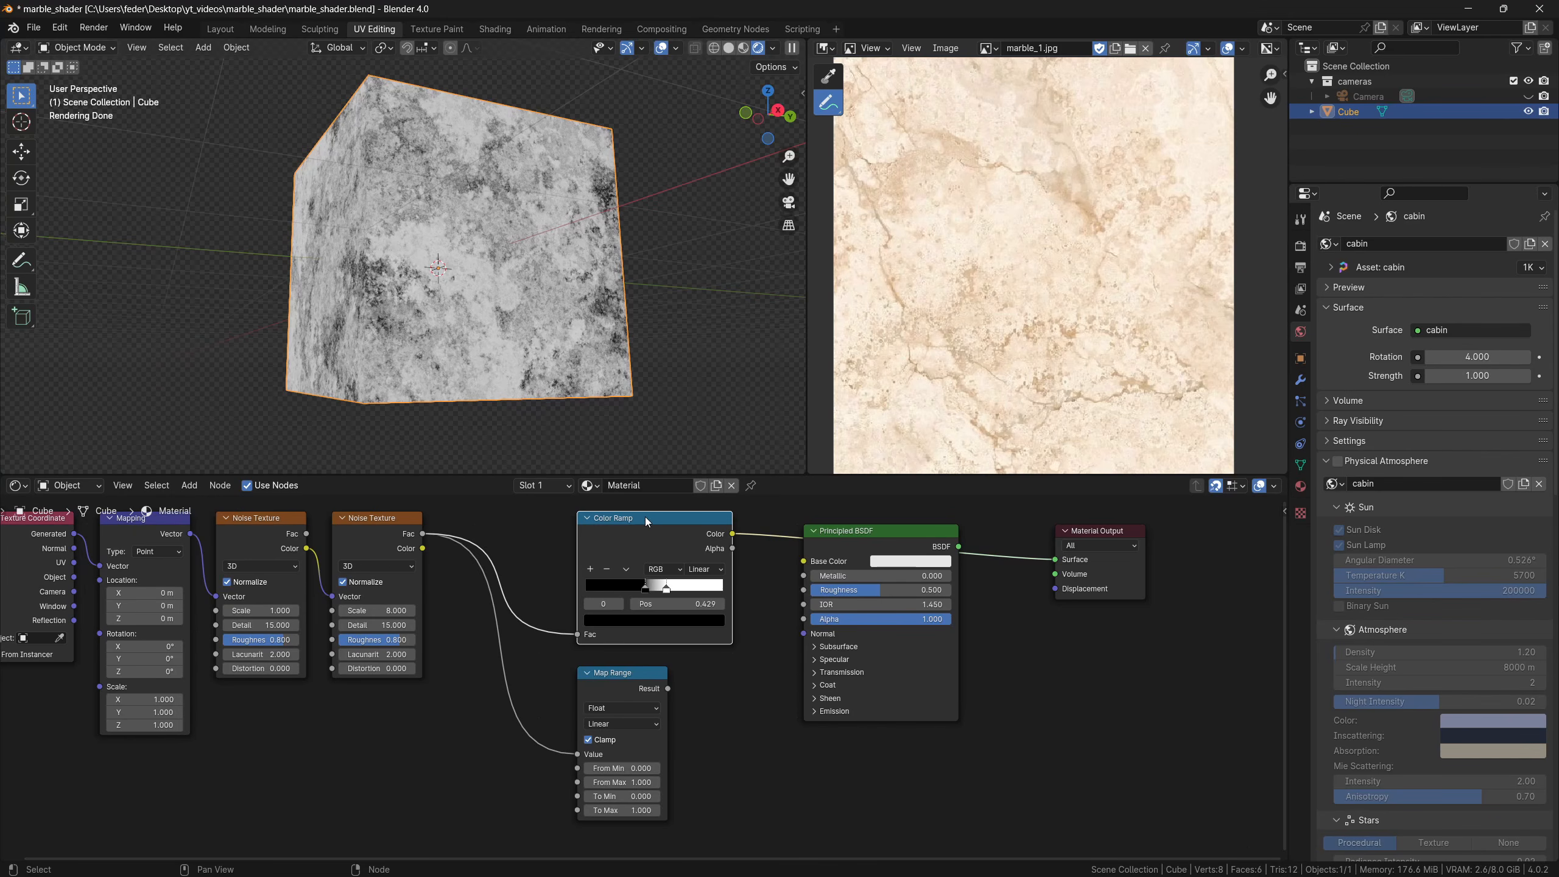
{"action": "key", "text": "BackSpace"}
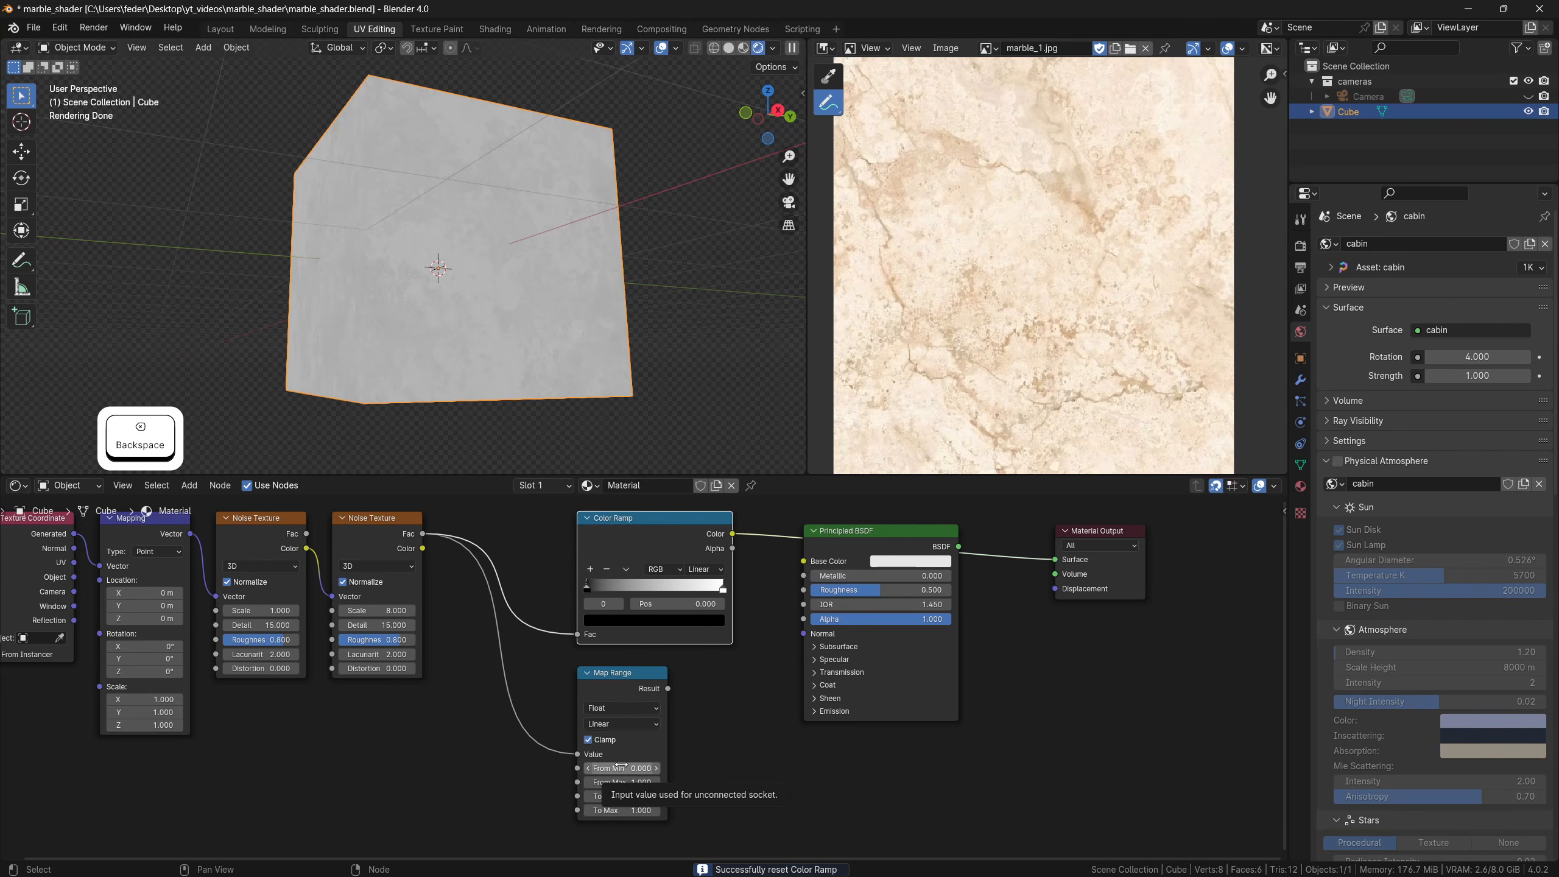
Set the Map Range node's From Min to 0.3
{"action": "left_click_drag", "start_coordinate": [619, 765], "coordinate": [659, 766], "text": "shift"}
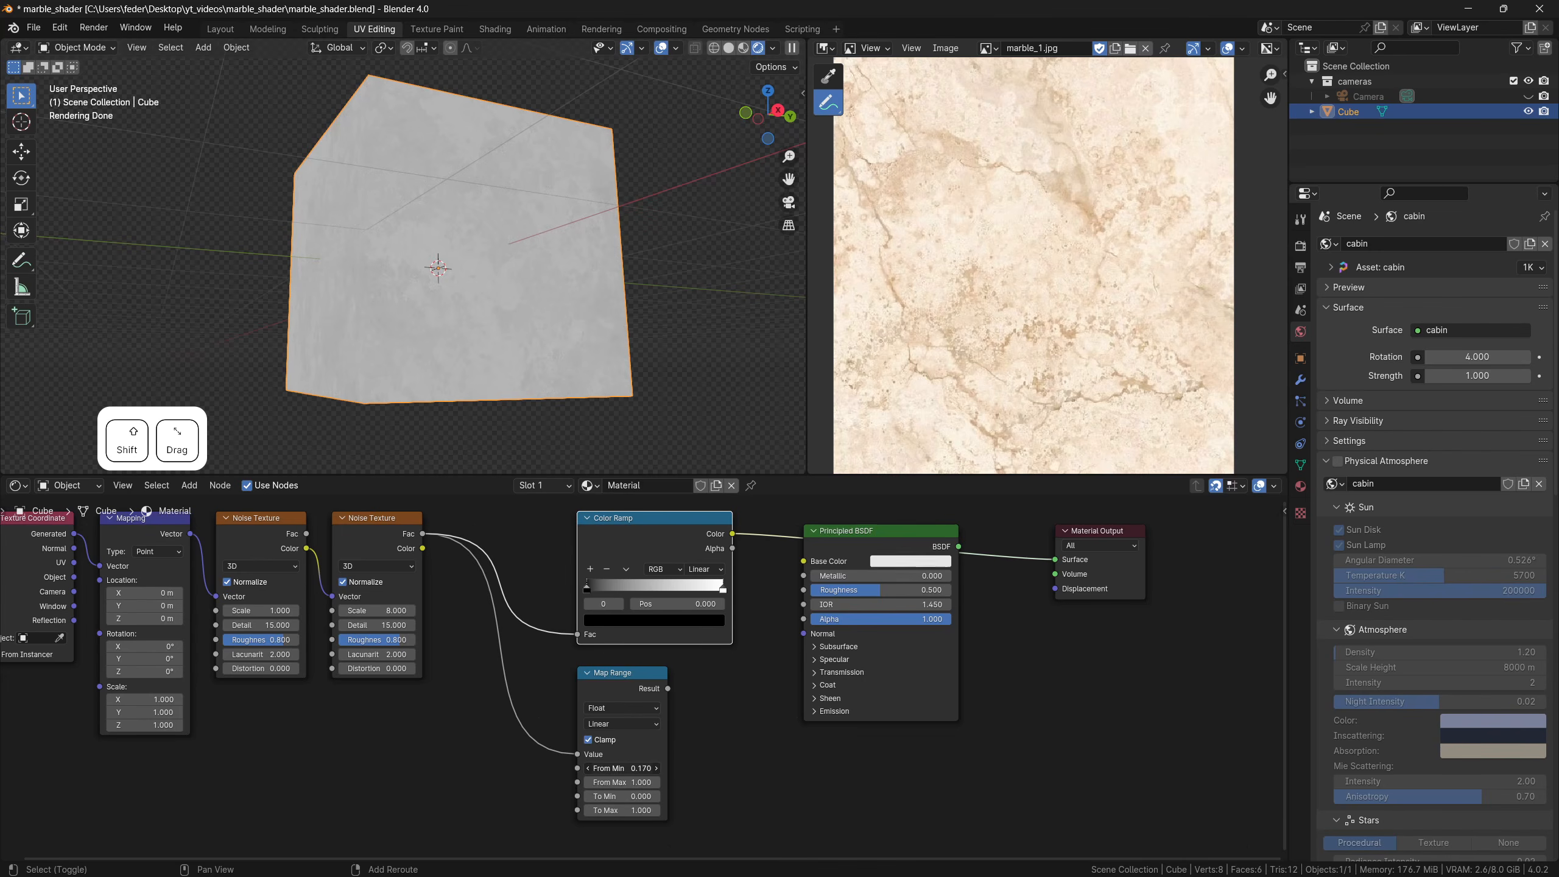
{"action": "left_click", "coordinate": [621, 765]}
{"action": "type", "text": "0.3"}
{"action": "key", "text": "Return"}
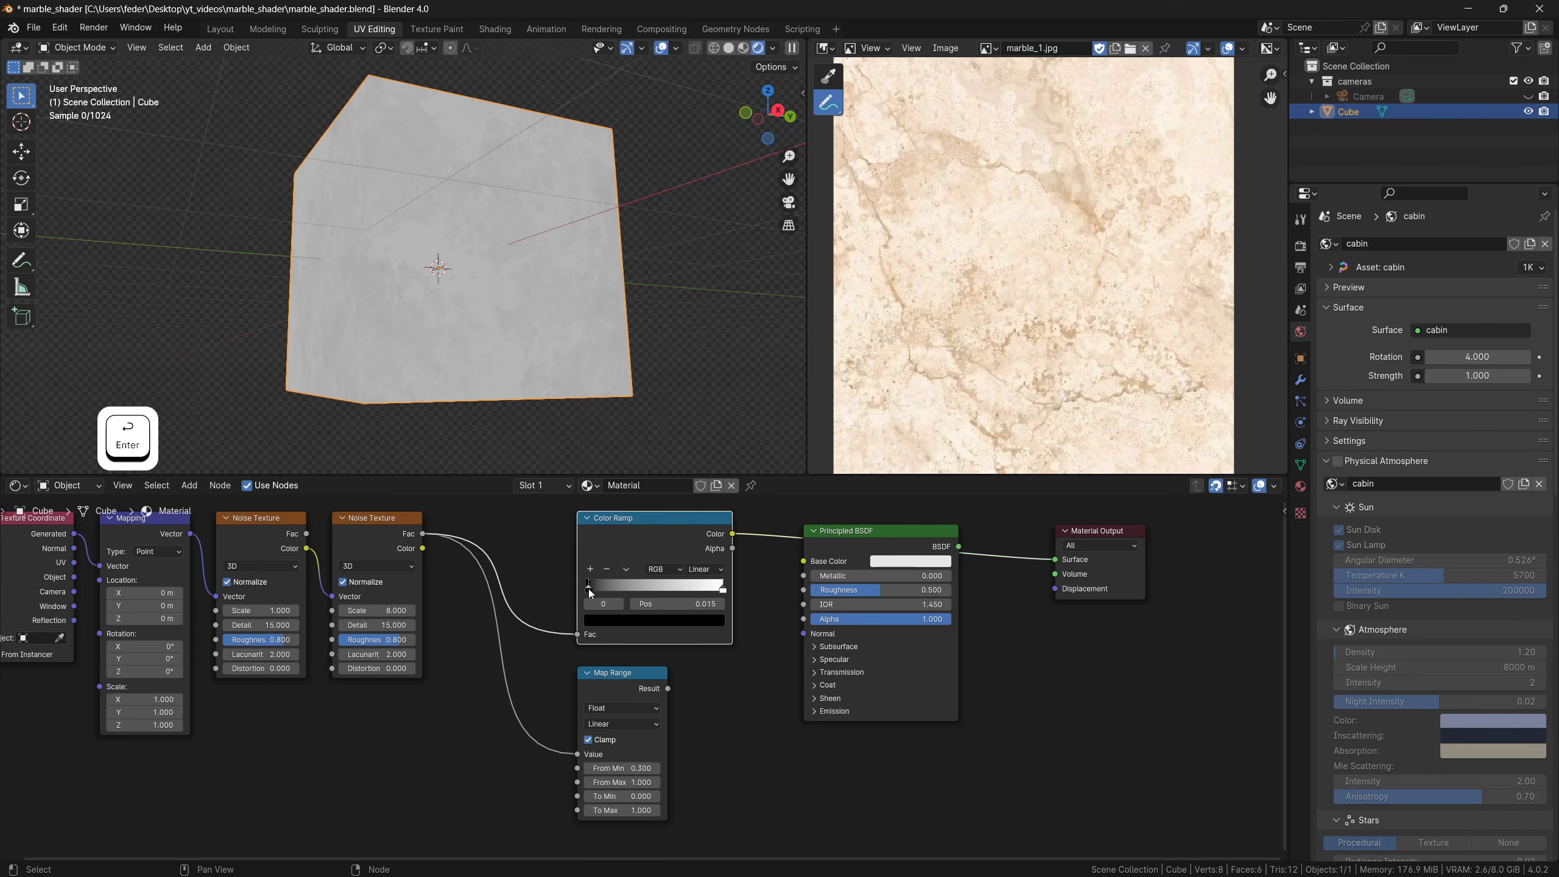
Set the Color Ramp's black stop position to 0.3
{"action": "left_click_drag", "start_coordinate": [595, 589], "coordinate": [609, 590]}
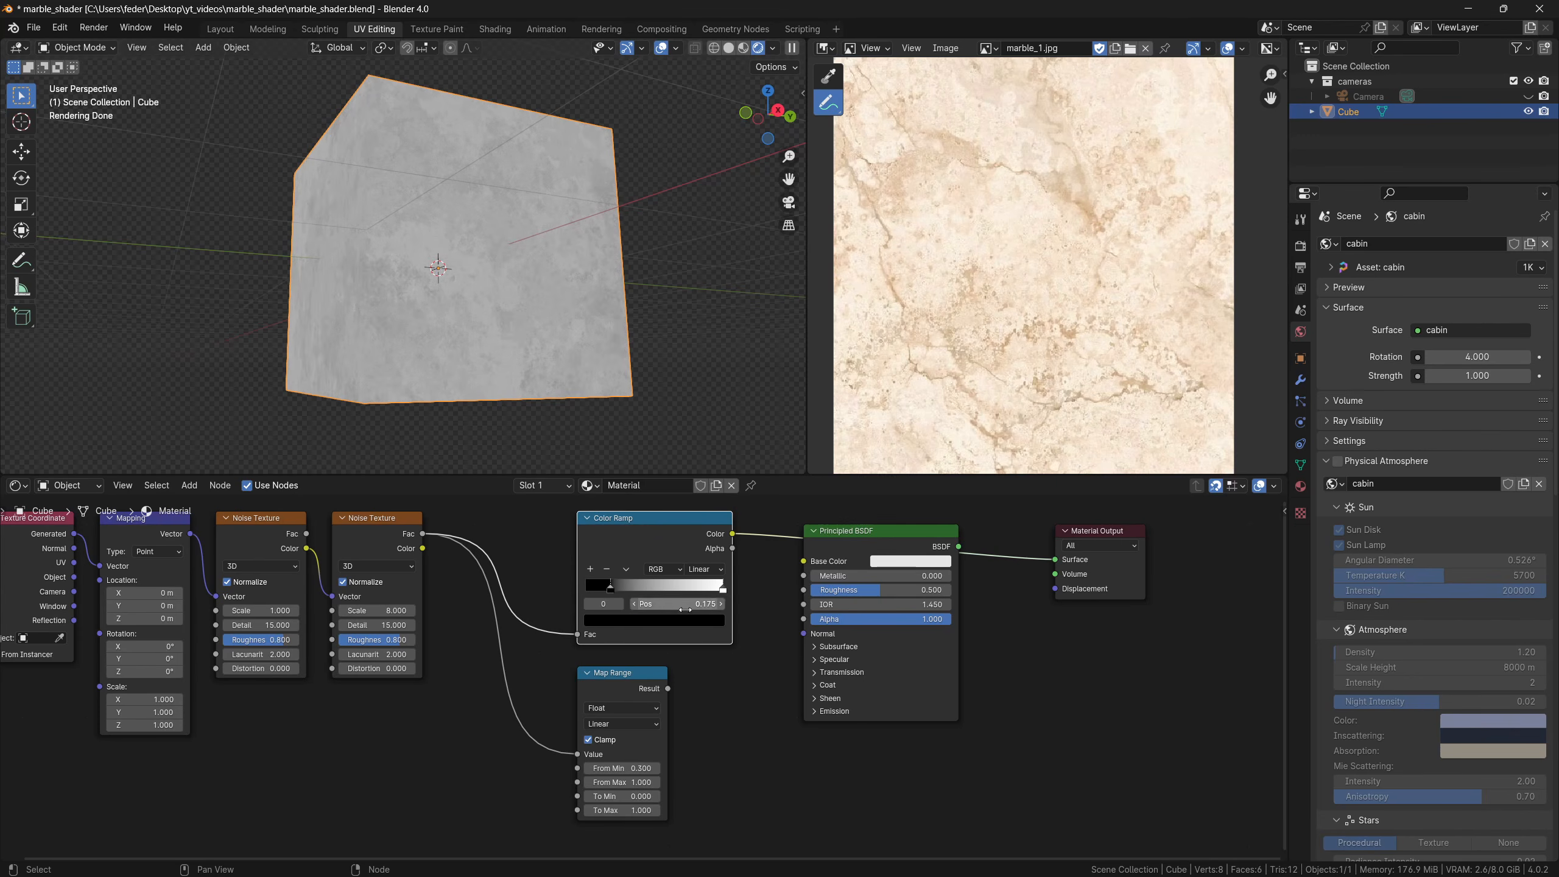
{"action": "type", "text": "0.3"}
{"action": "key", "text": "Return"}
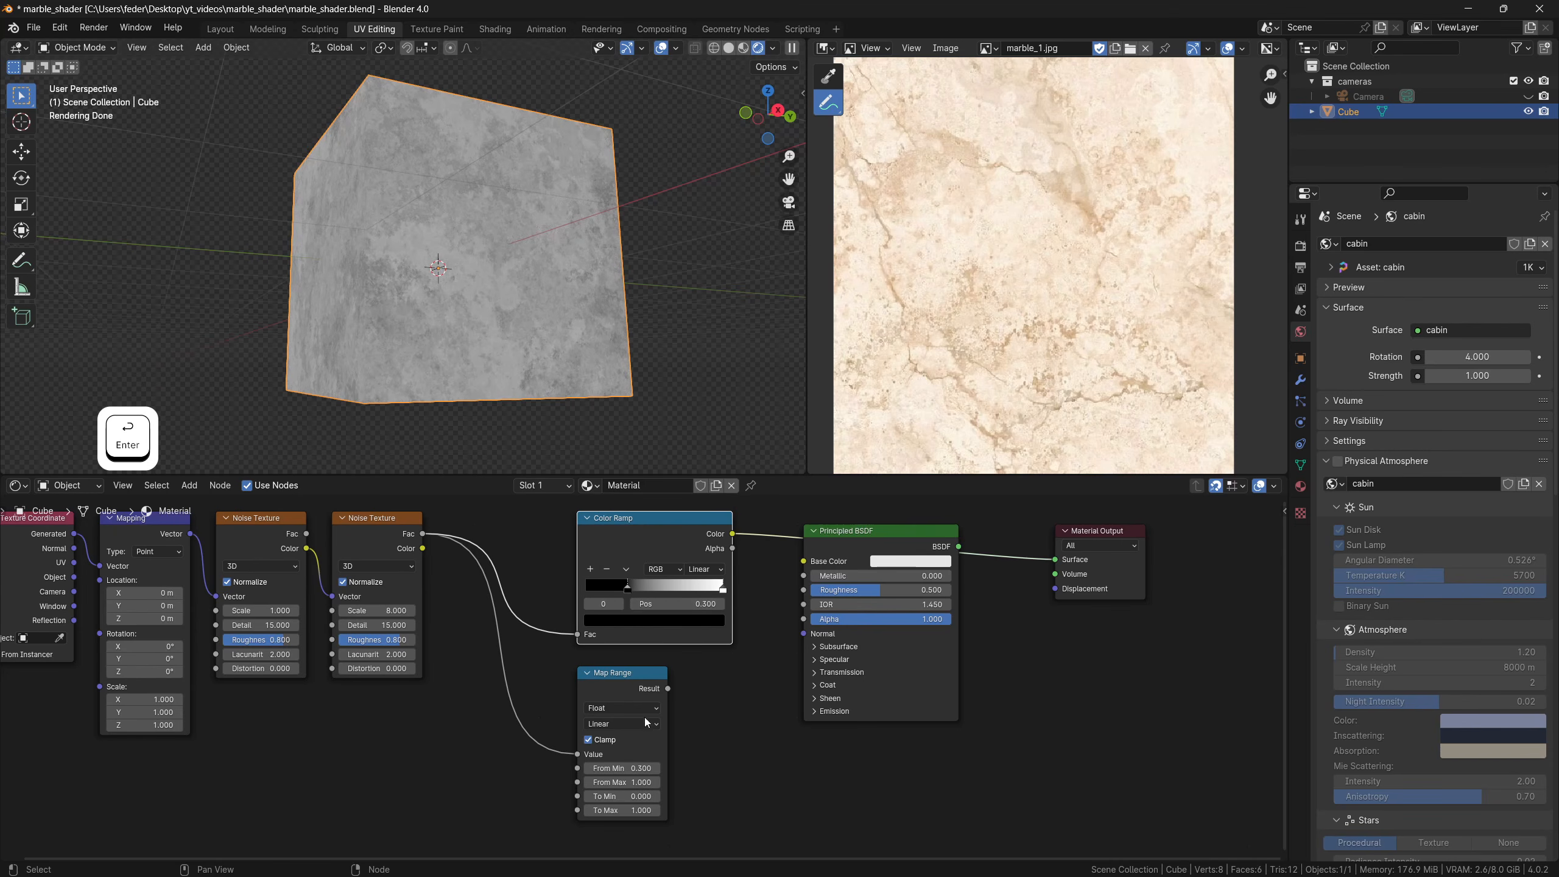
Set the Map Range's From Max to 0.7 and the Color Ramp's white stop position to 0.7
{"action": "left_click", "coordinate": [641, 782], "text": "shift"}
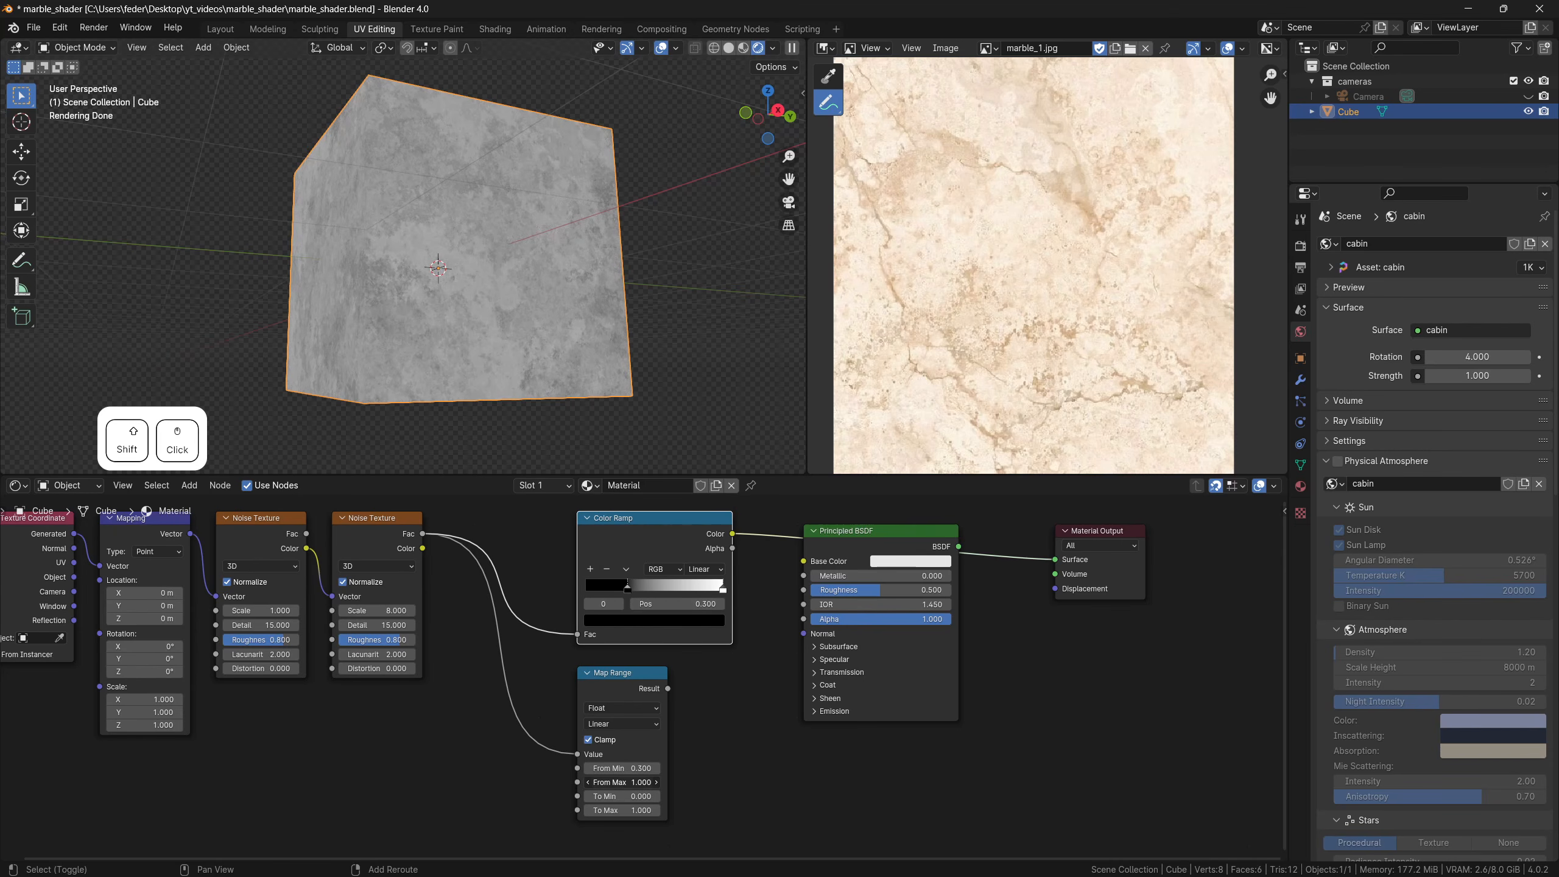
{"action": "left_click", "coordinate": [640, 780]}
{"action": "type", "text": ".7"}
{"action": "key", "text": "Return"}
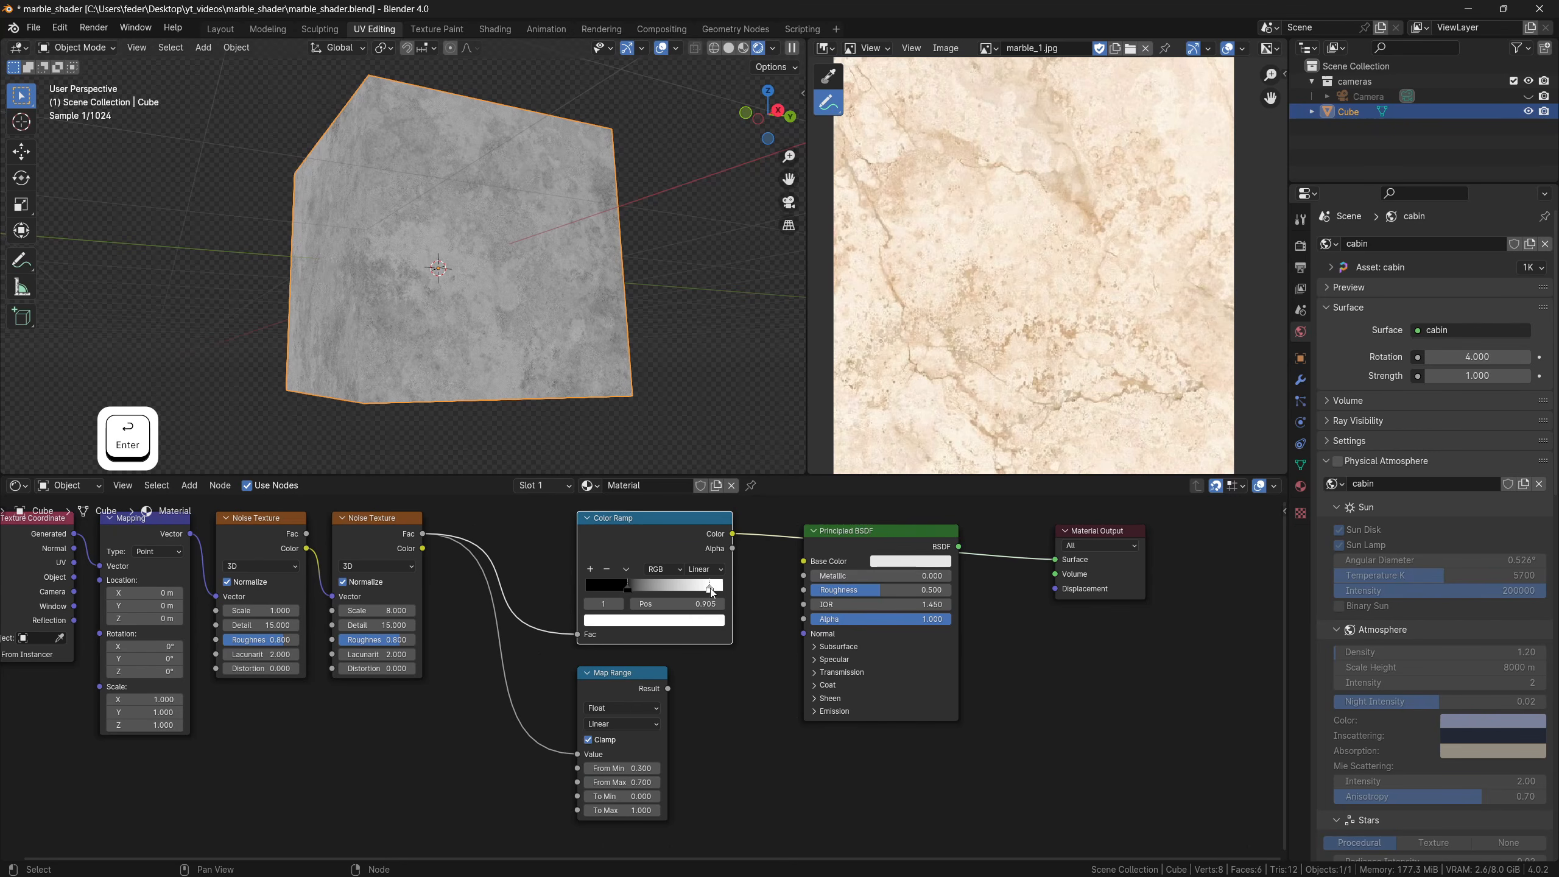
{"action": "left_click_drag", "start_coordinate": [724, 590], "coordinate": [701, 589]}
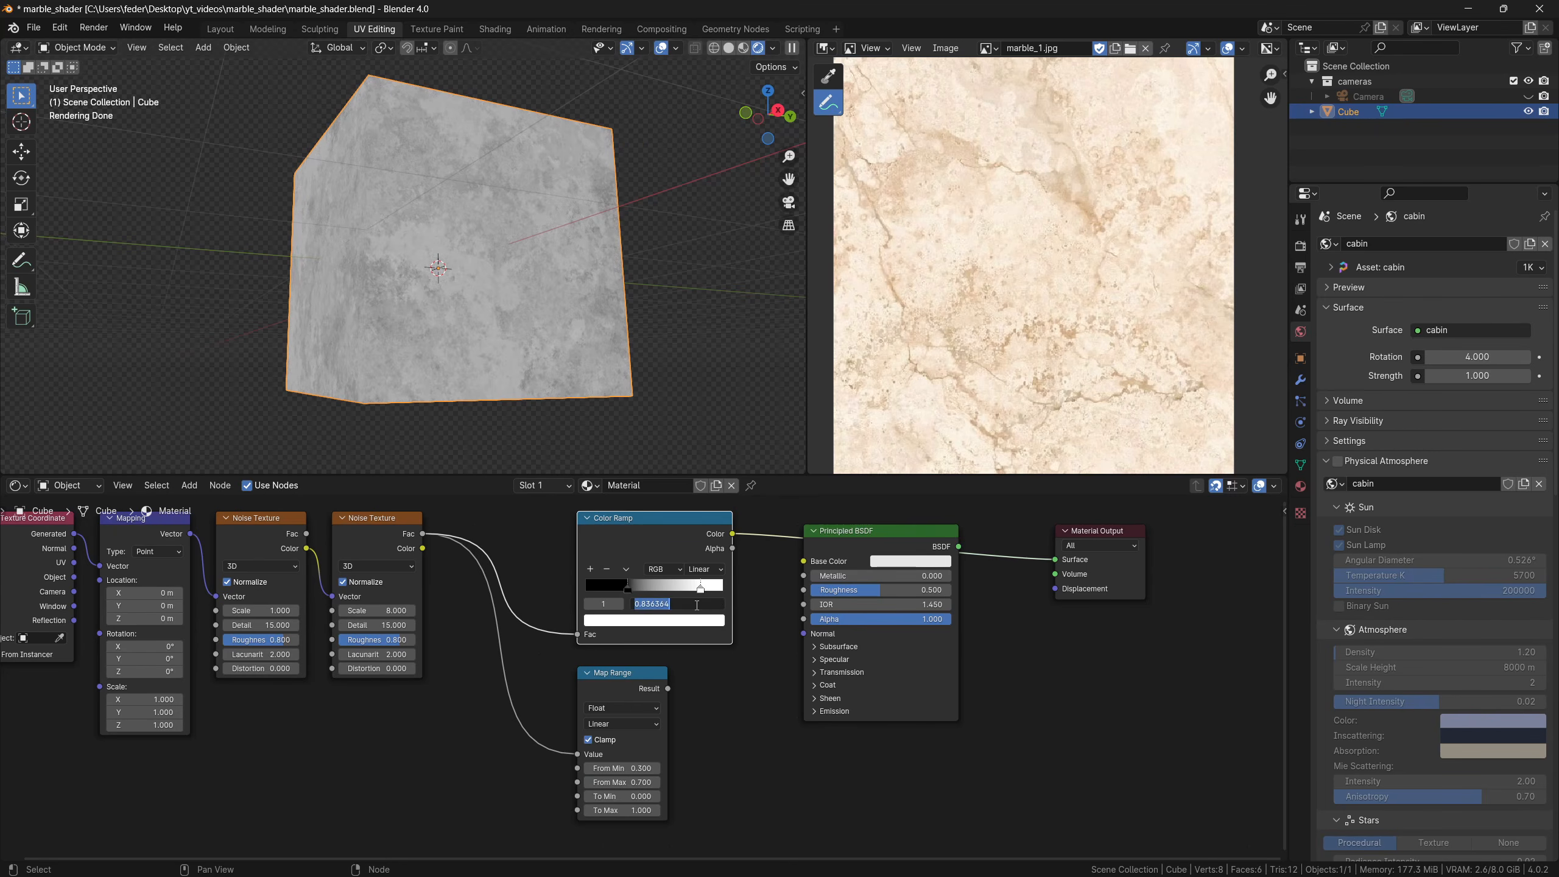
{"action": "type", "text": ".7"}
{"action": "key", "text": "Return"}
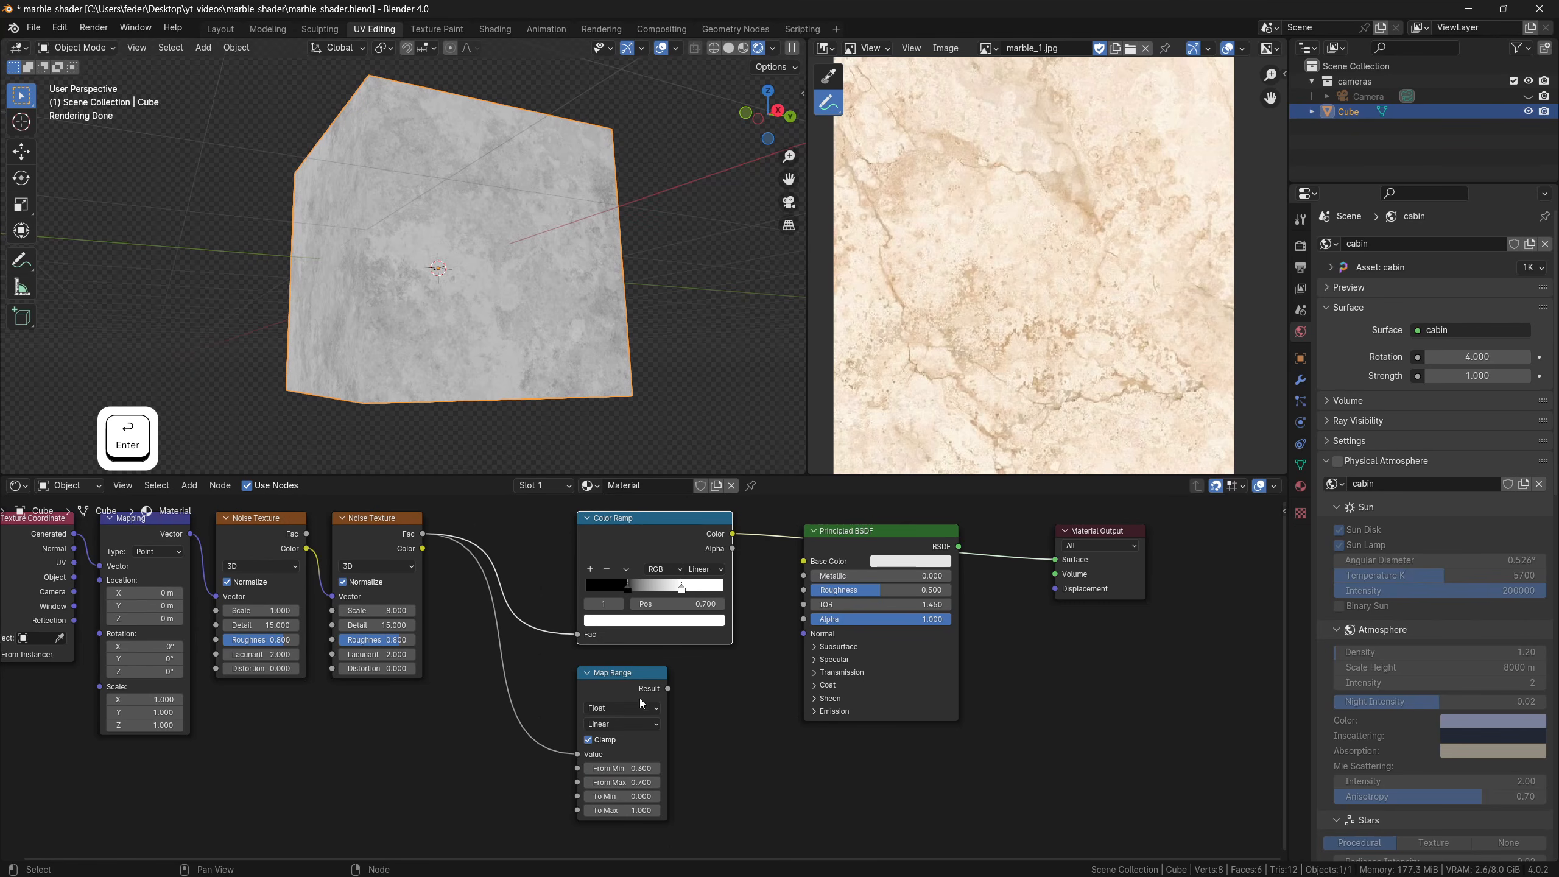
Set the Map Range's To Min to 0.15 and the color Value of the Color Ramp's black stop to 0.15
{"action": "left_click", "coordinate": [616, 797], "text": "shift"}
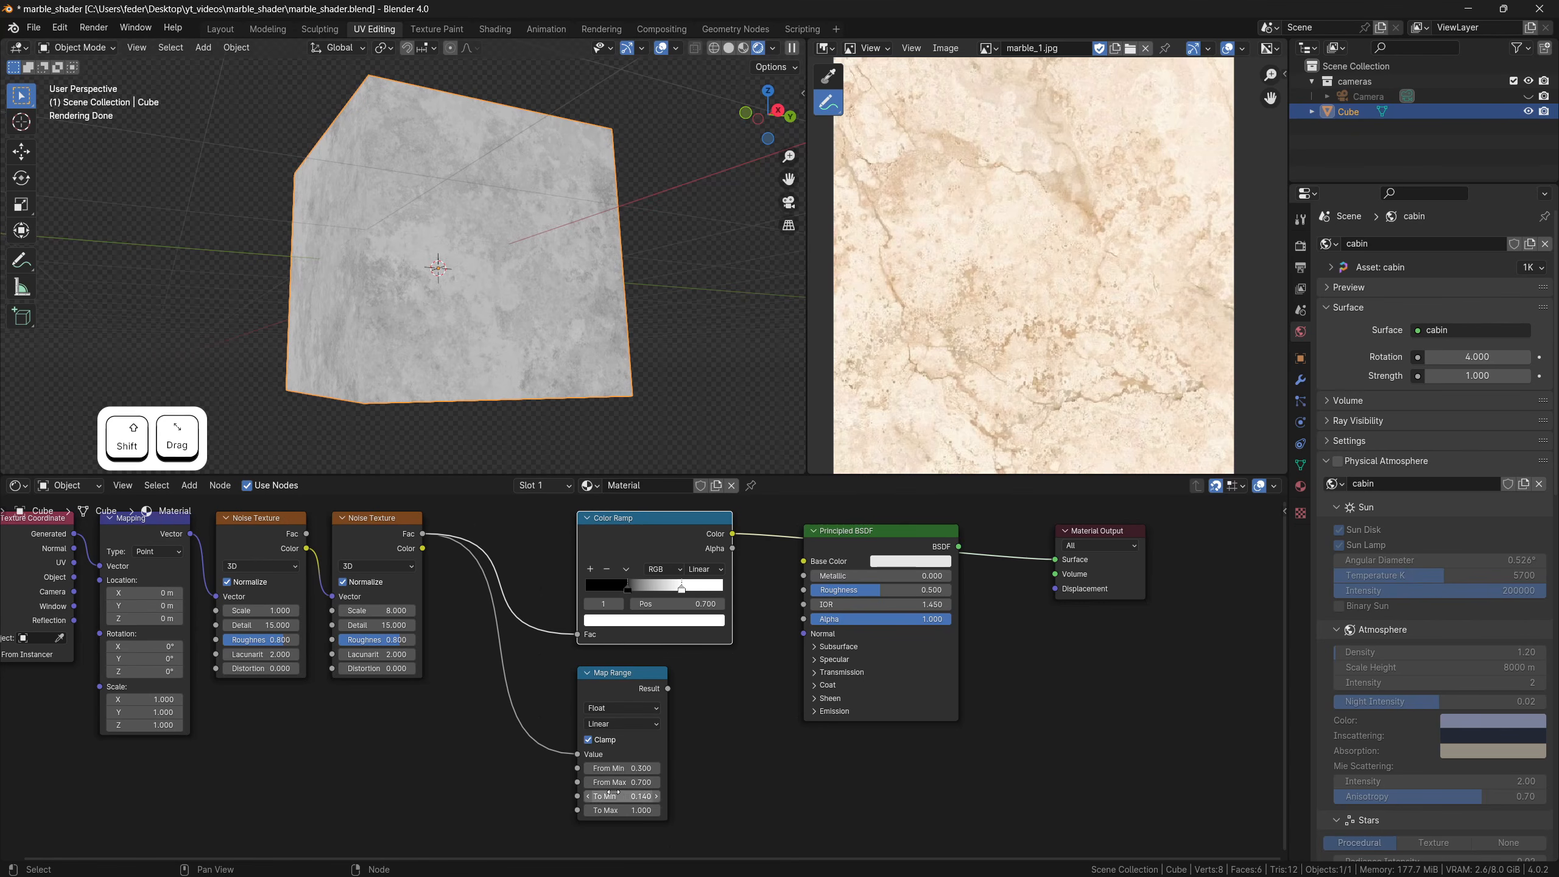
{"action": "type", "text": ".15"}
{"action": "key", "text": "Return"}
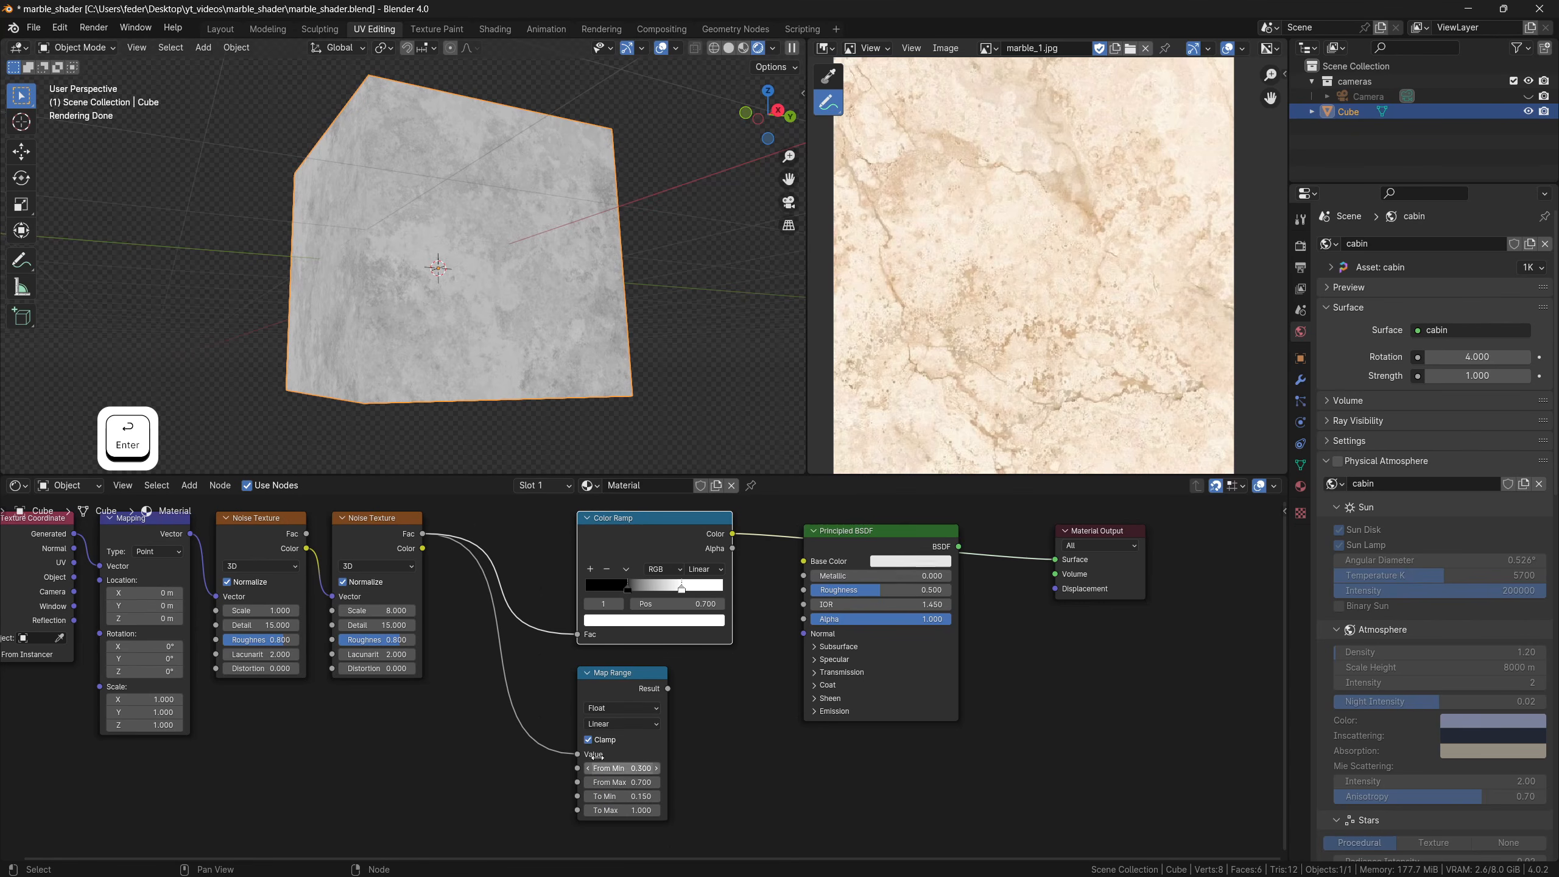
{"action": "left_click", "coordinate": [628, 587]}
{"action": "left_click", "coordinate": [648, 622]}
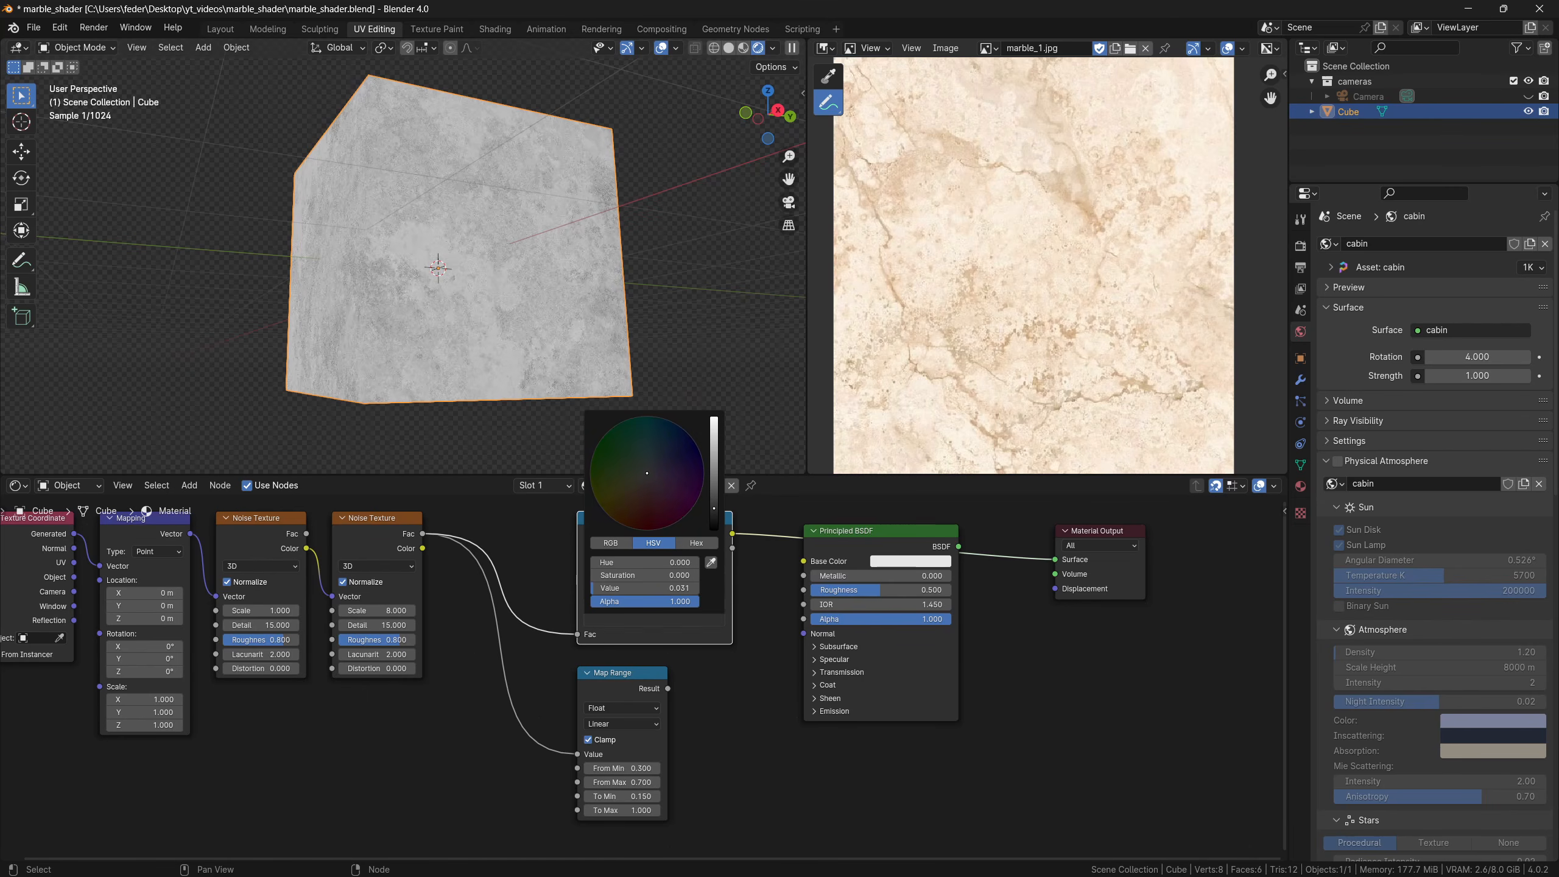
{"action": "left_click_drag", "start_coordinate": [669, 587], "coordinate": [676, 588]}
{"action": "type", "text": ".15"}
{"action": "key", "text": "Return"}
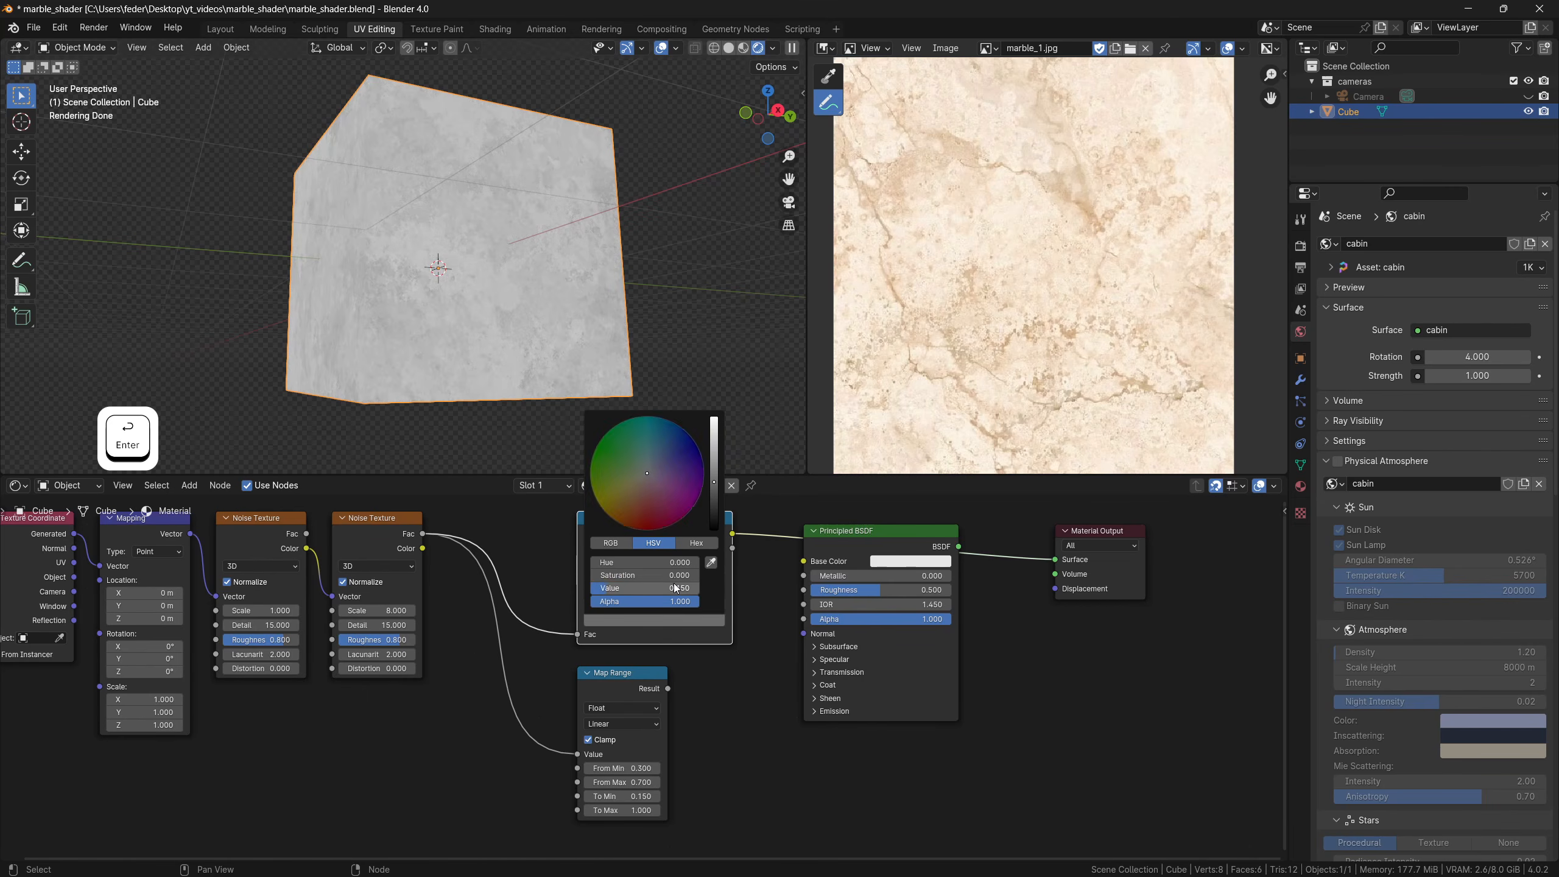
Set the Map Range's To Max to 0.9 and the color Value of the Color Ramp's white stop to 0.9
{"action": "left_click_drag", "start_coordinate": [634, 811], "coordinate": [622, 811], "text": "shift"}
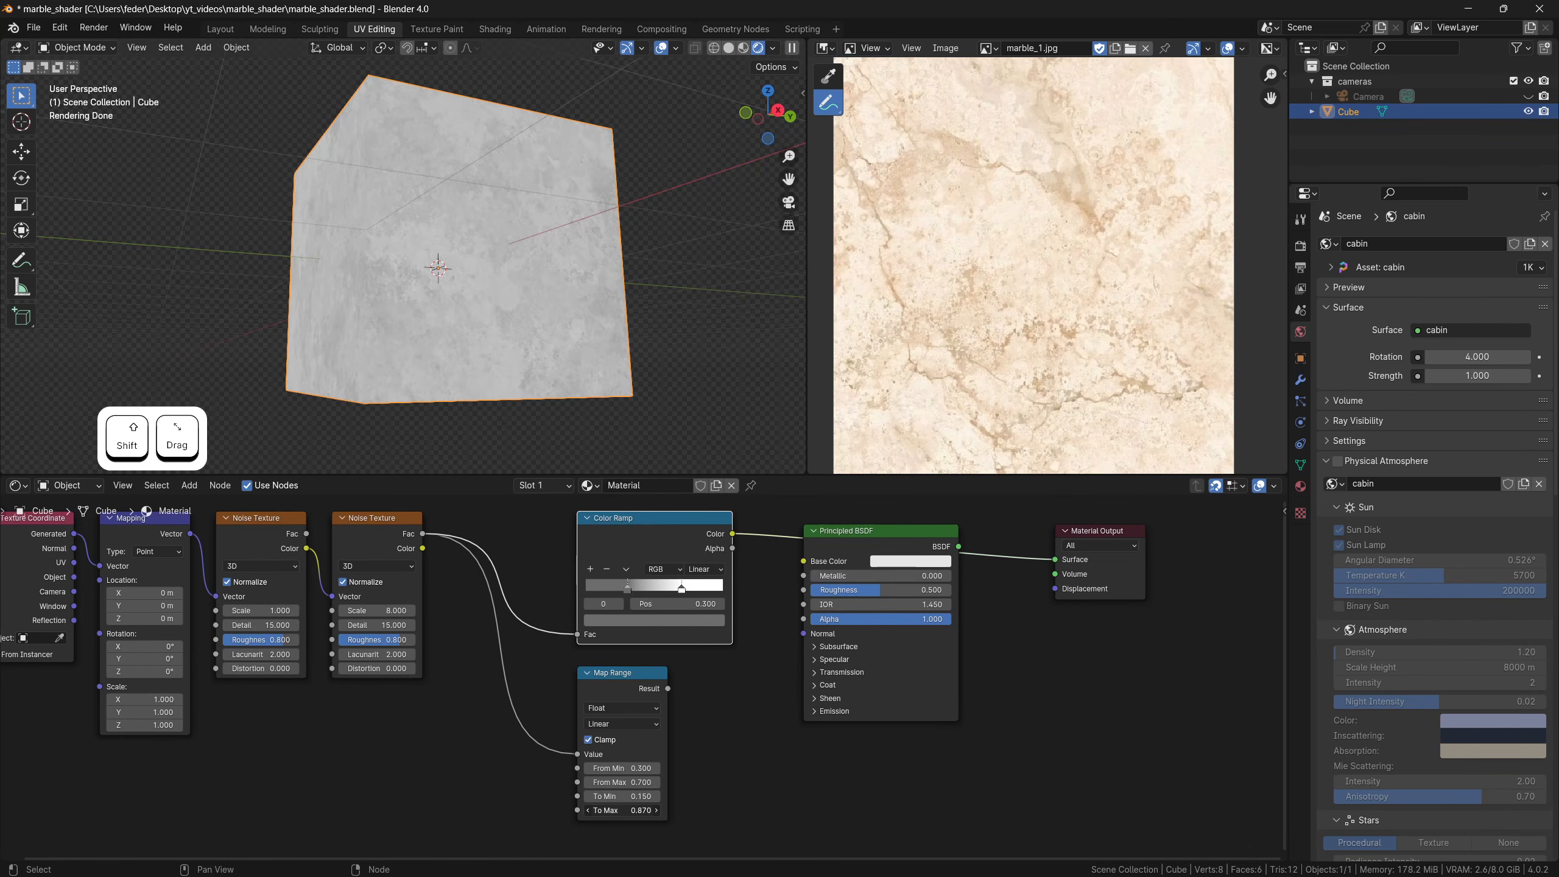
{"action": "type", "text": ".9"}
{"action": "key", "text": "Return"}
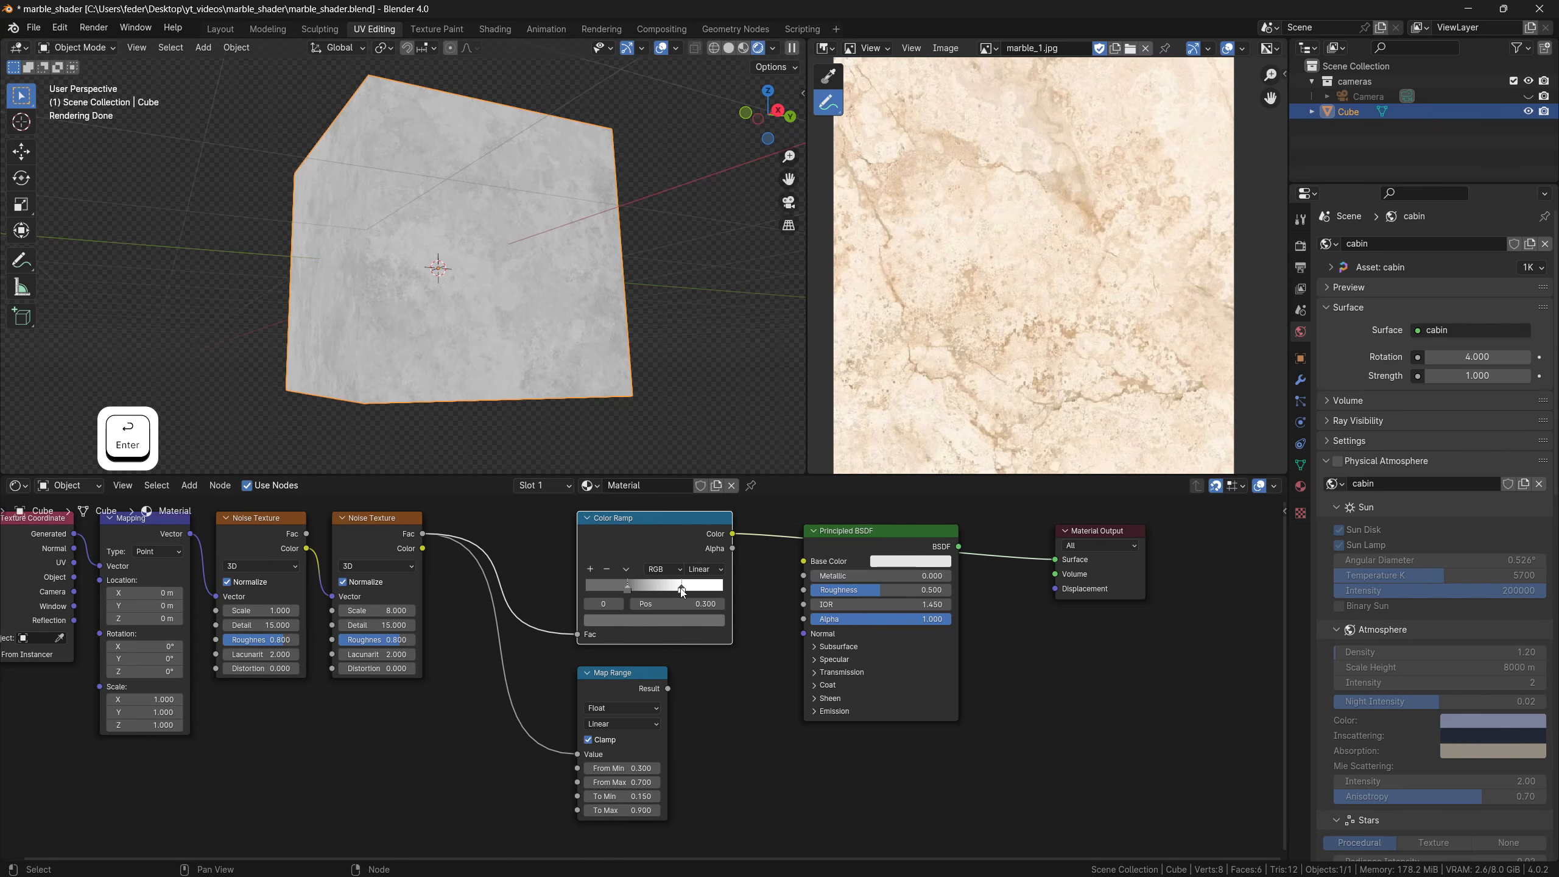
{"action": "left_click", "coordinate": [681, 588]}
{"action": "left_click", "coordinate": [686, 624]}
{"action": "left_click_drag", "start_coordinate": [714, 427], "coordinate": [714, 434]}
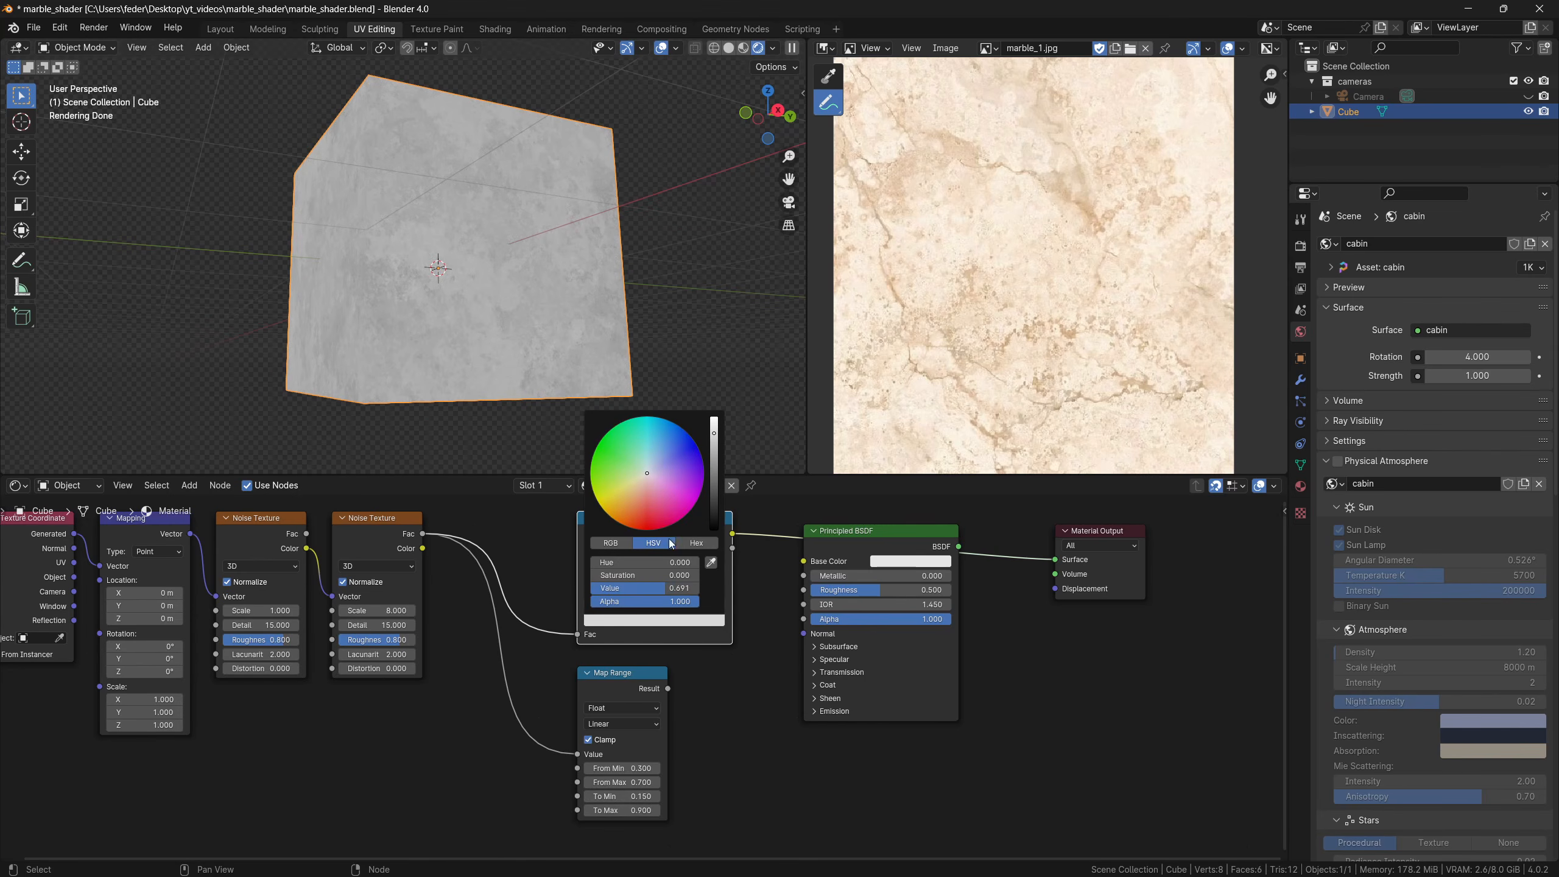
{"action": "type", "text": ".9"}
{"action": "key", "text": "Return"}
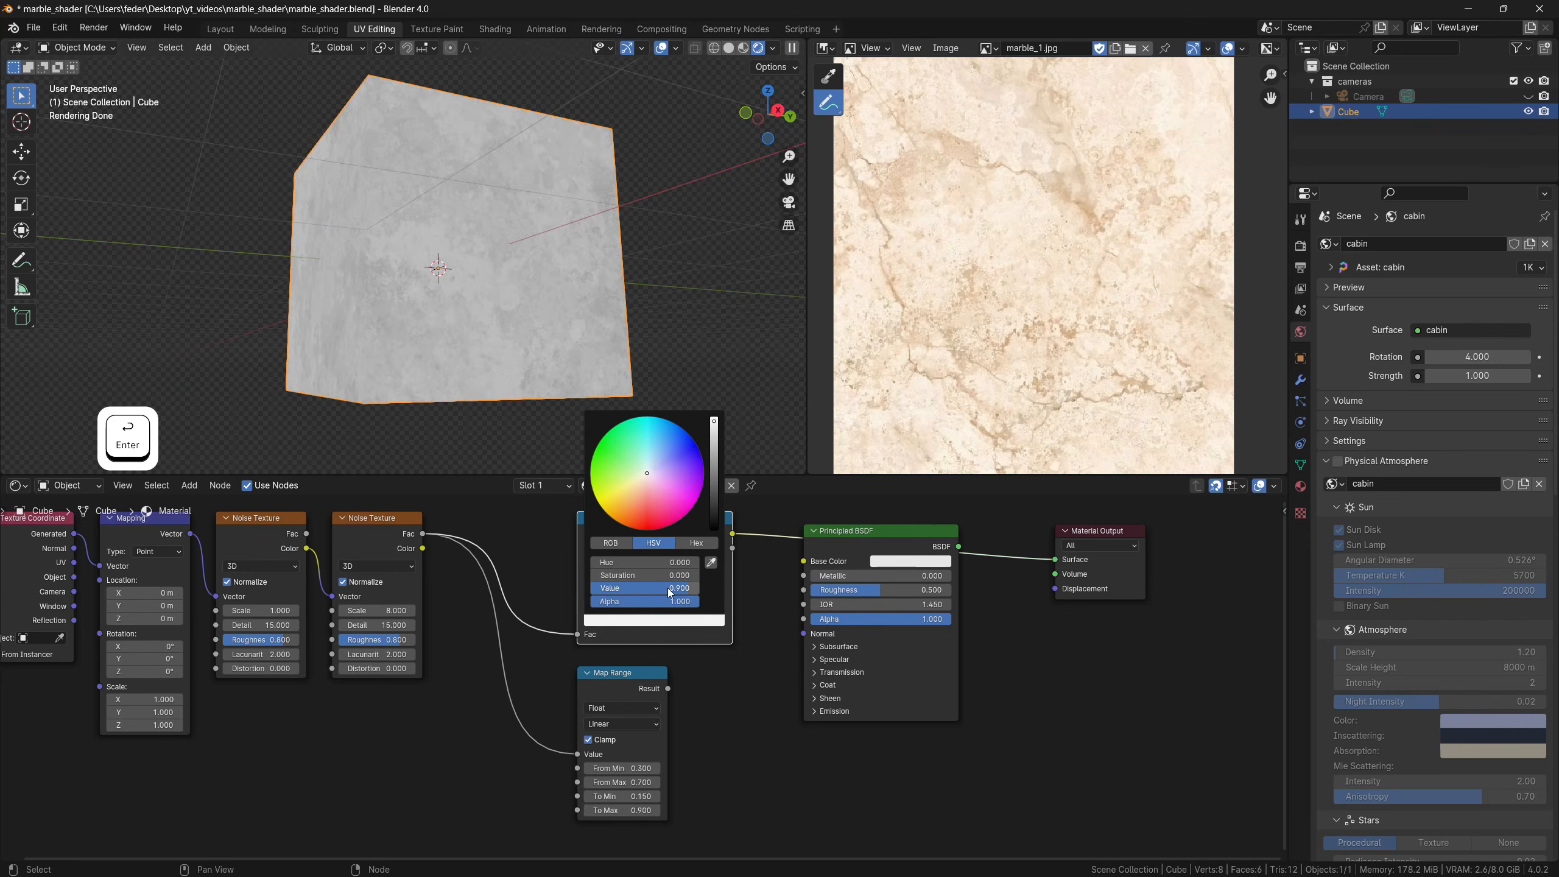
Compare the Map Range and Color Ramp results on the cube by previewing the two nodes alternately
{"action": "left_click", "coordinate": [632, 683], "text": "ctrl+shift"}
{"action": "left_click", "coordinate": [653, 531], "text": "ctrl+shift"}
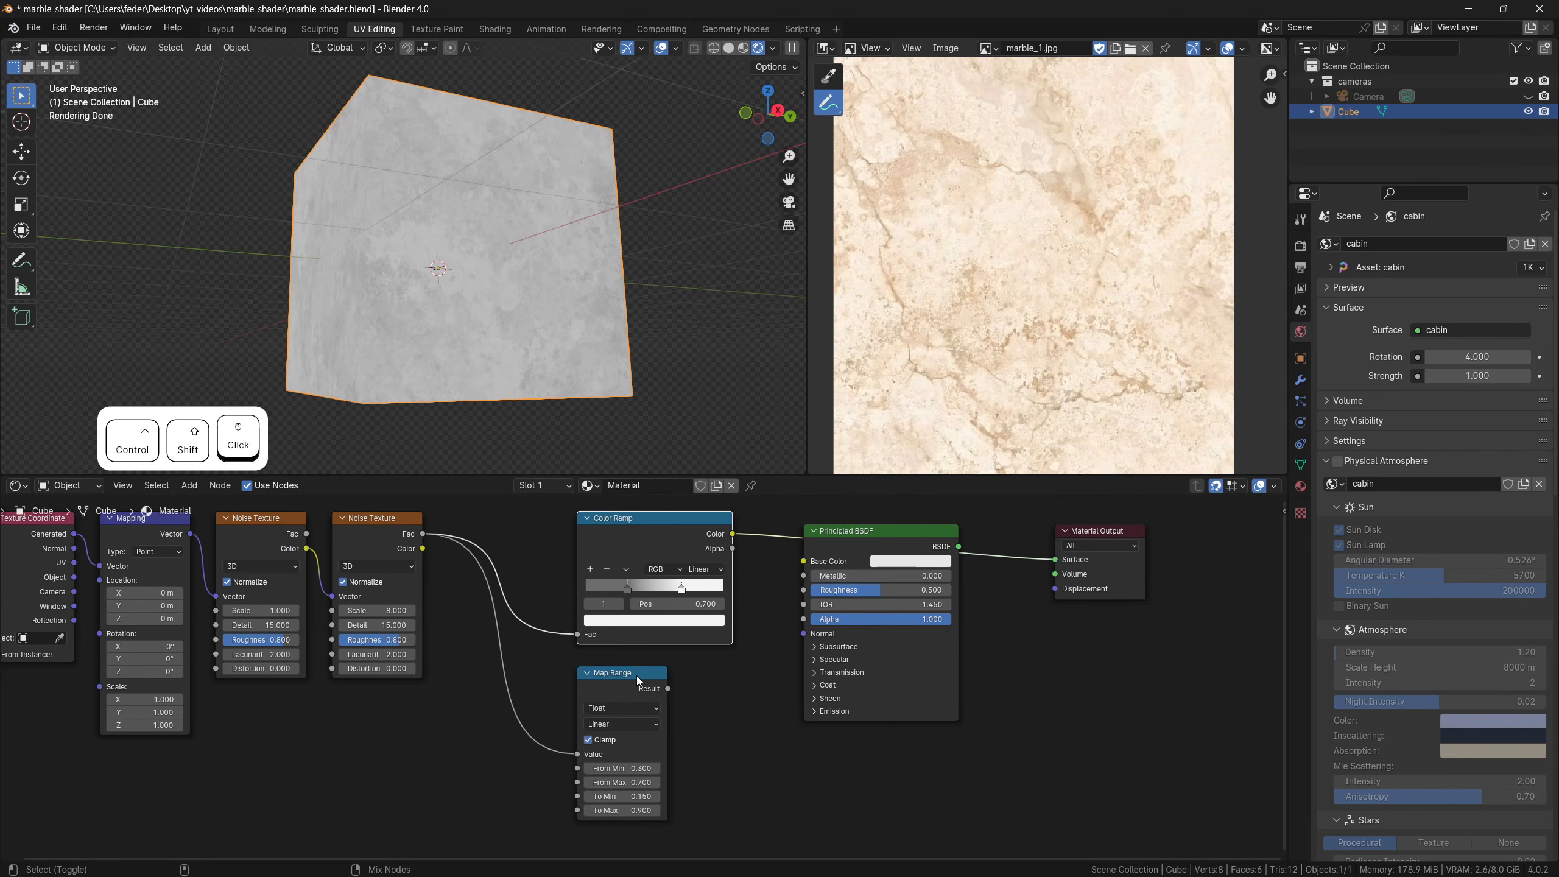
{"action": "left_click", "coordinate": [637, 676], "text": "ctrl+shift"}
{"action": "left_click", "coordinate": [667, 531], "text": "ctrl+shift"}
Reset the Color Ramp to its defaults and detach it from the node chain, placing it above the other nodes
{"action": "scroll", "coordinate": [720, 595], "scroll_direction": "down", "scroll_amount": 4}
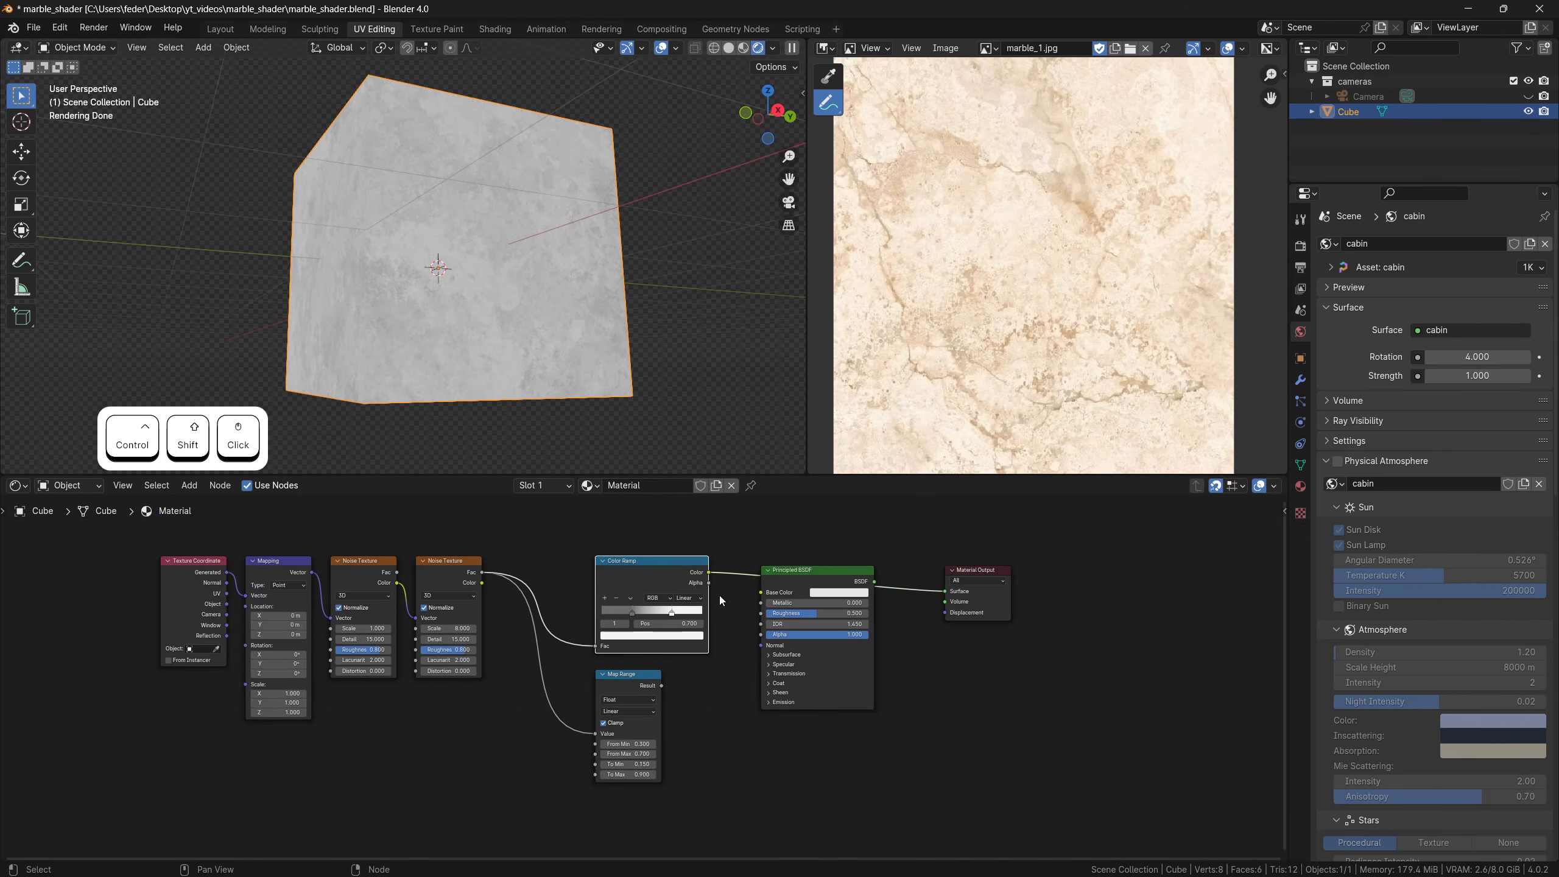
{"action": "middle_click_drag", "start_coordinate": [718, 598], "coordinate": [726, 668], "text": "shift"}
{"action": "key", "text": "BackSpace"}
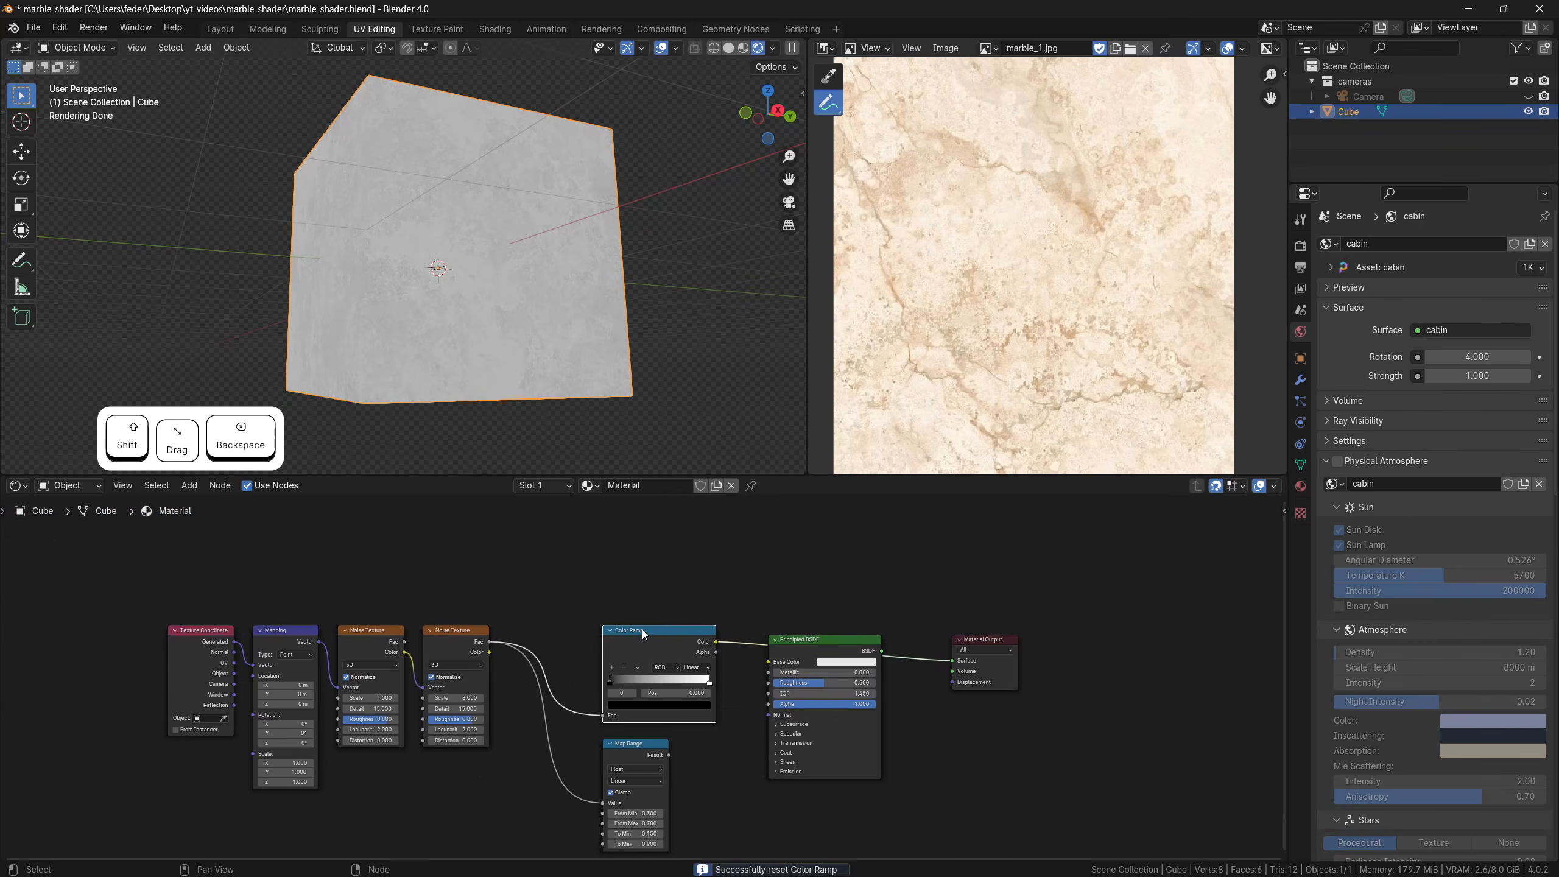
{"action": "left_click_drag", "start_coordinate": [642, 629], "coordinate": [632, 543], "text": "alt"}
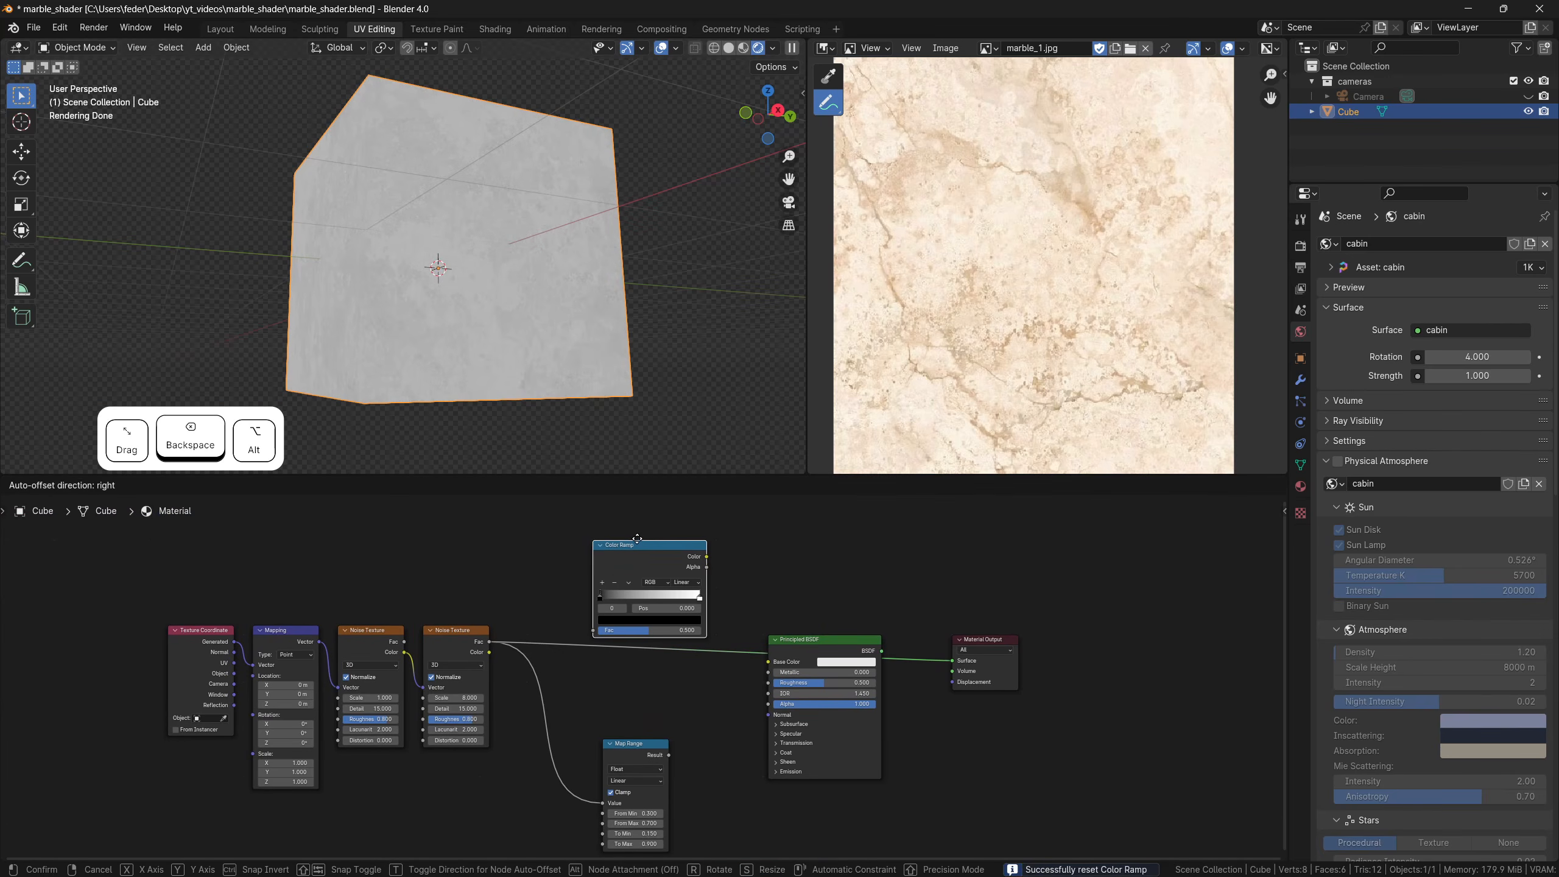
Place the Map Range beside the second Noise Texture as the previewed node and reset its values to default
{"action": "left_click_drag", "start_coordinate": [641, 746], "coordinate": [552, 636]}
{"action": "left_click", "coordinate": [648, 692], "text": "ctrl+shift"}
{"action": "left_click_drag", "start_coordinate": [630, 567], "coordinate": [629, 537]}
{"action": "middle_click_drag", "start_coordinate": [632, 661], "coordinate": [690, 667], "text": "shift"}
{"action": "scroll", "coordinate": [690, 667], "scroll_direction": "up", "scroll_amount": 2}
{"action": "left_click", "coordinate": [691, 627]}
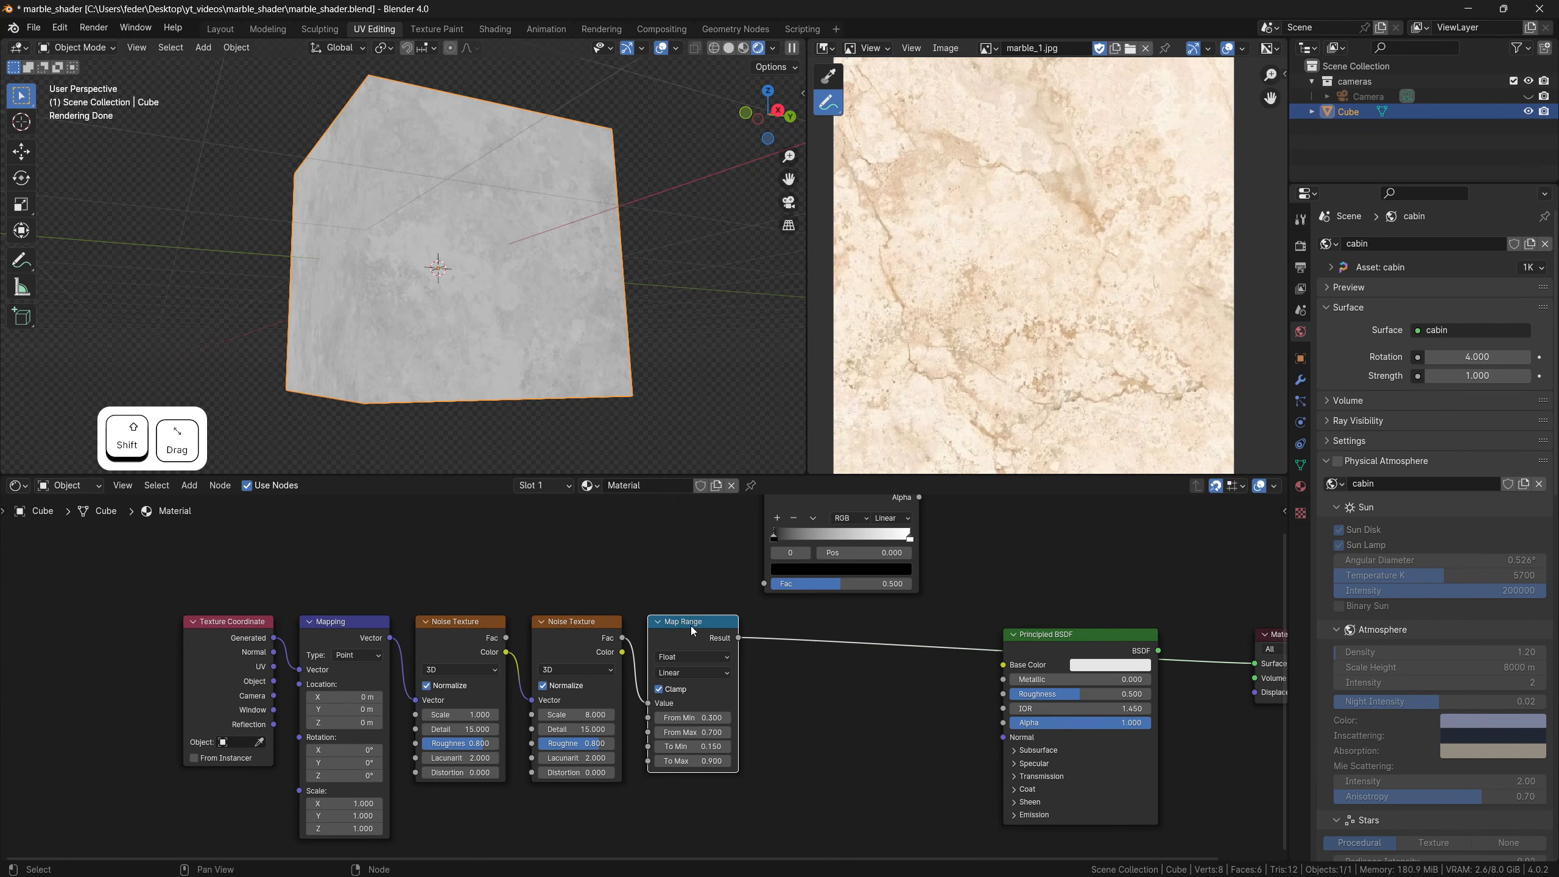
{"action": "key", "text": "BackSpace"}
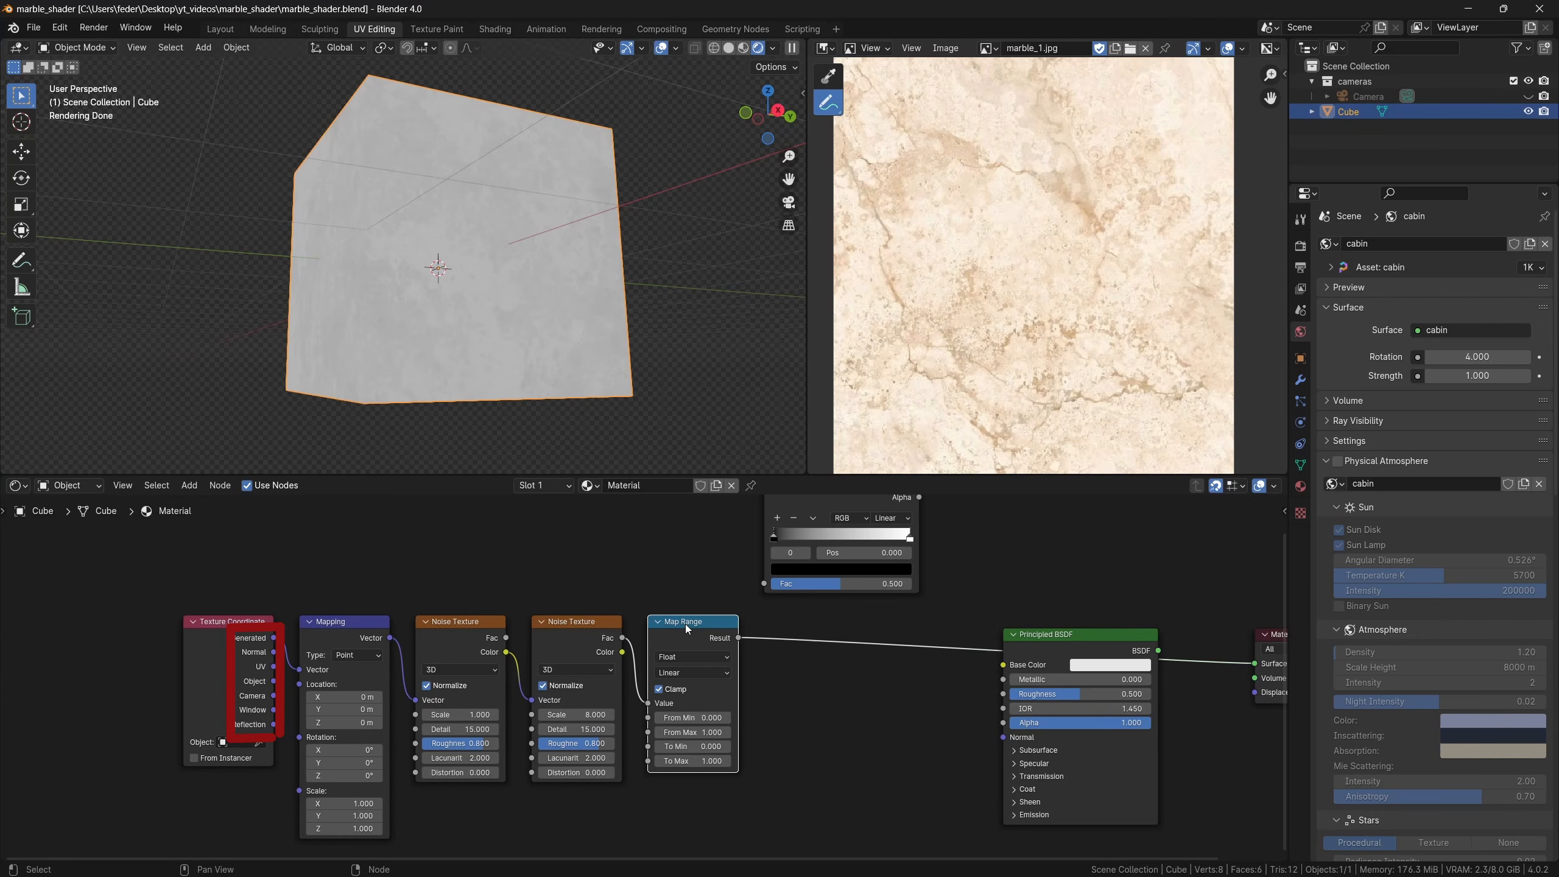
Add an Image Texture node with the bricks image above the Noise Textures and preview it on the cube
{"action": "scroll", "coordinate": [560, 577], "scroll_direction": "down", "scroll_amount": 2}
{"action": "middle_click_drag", "start_coordinate": [541, 551], "coordinate": [550, 616]}
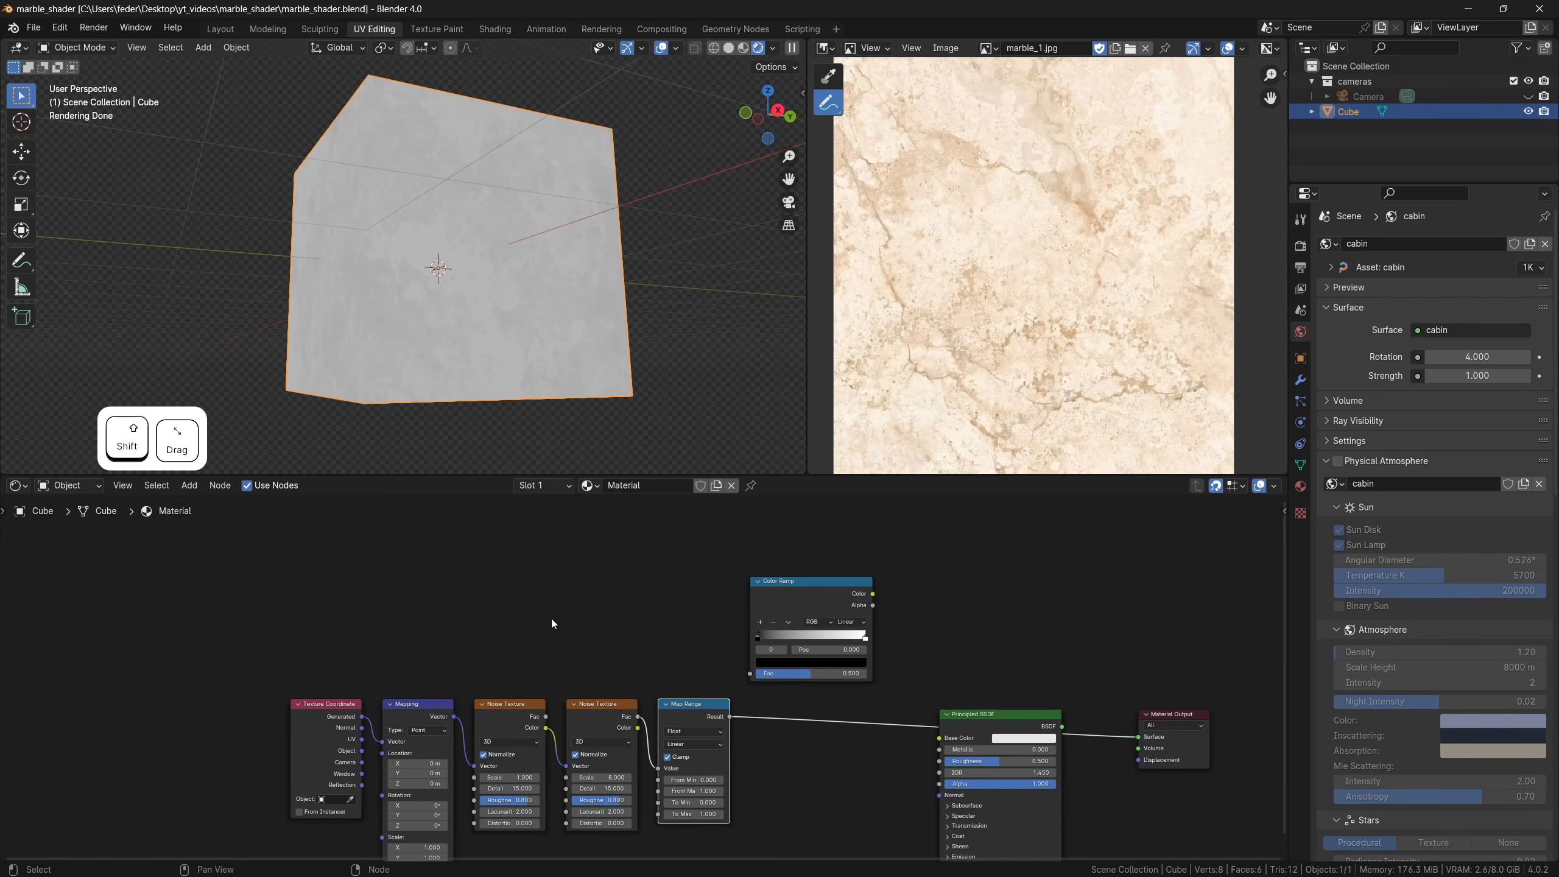
{"action": "key", "text": "shift+a"}
{"action": "type", "text": "image"}
{"action": "key", "text": "Return"}
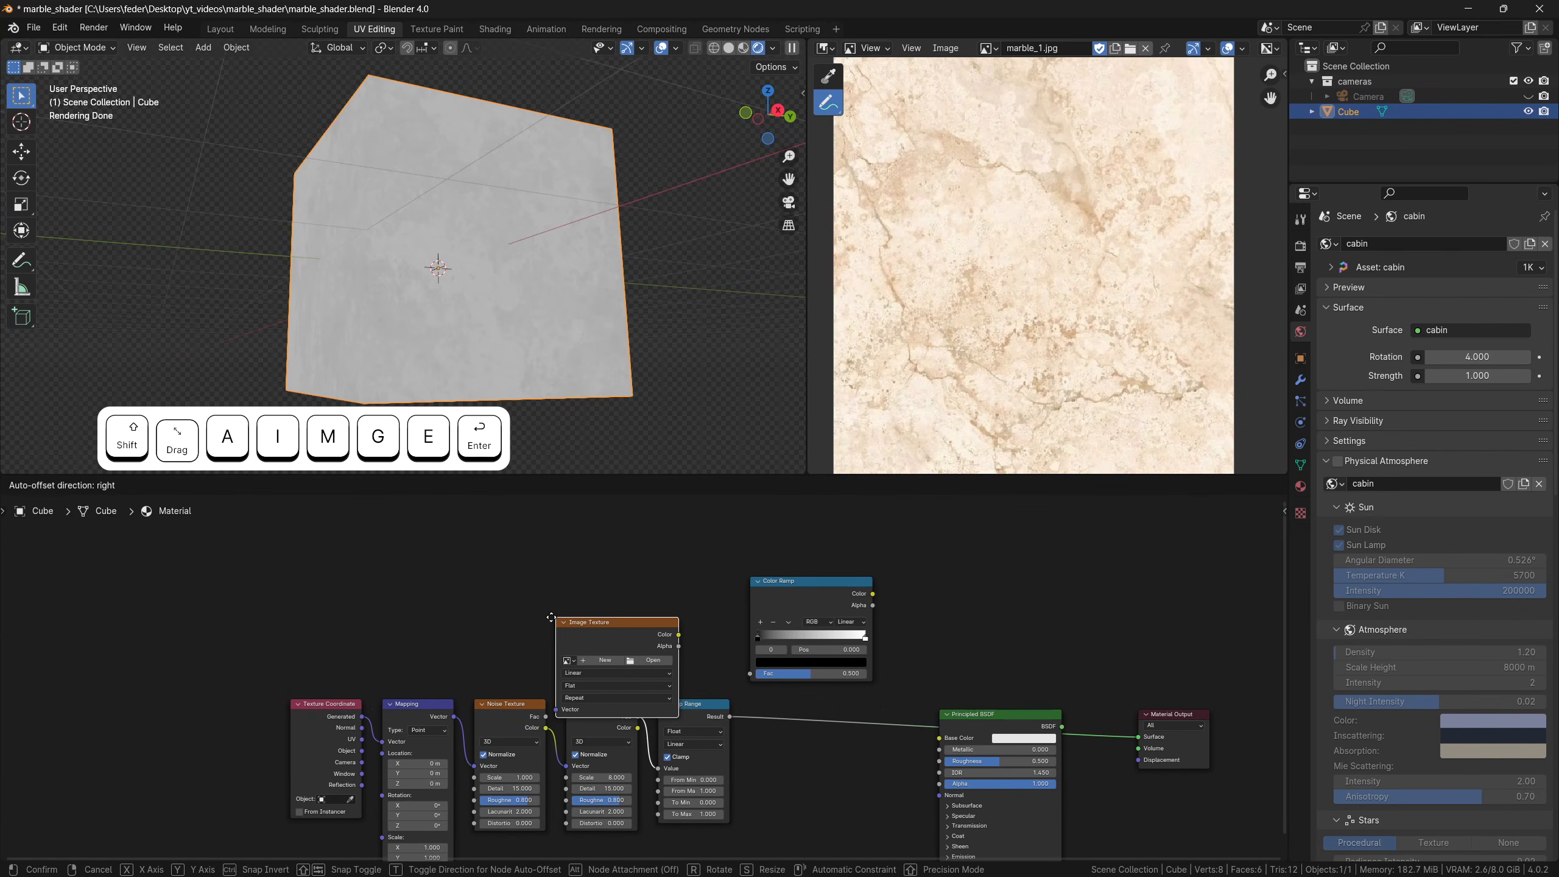
{"action": "left_click", "coordinate": [481, 555]}
{"action": "left_click", "coordinate": [497, 599]}
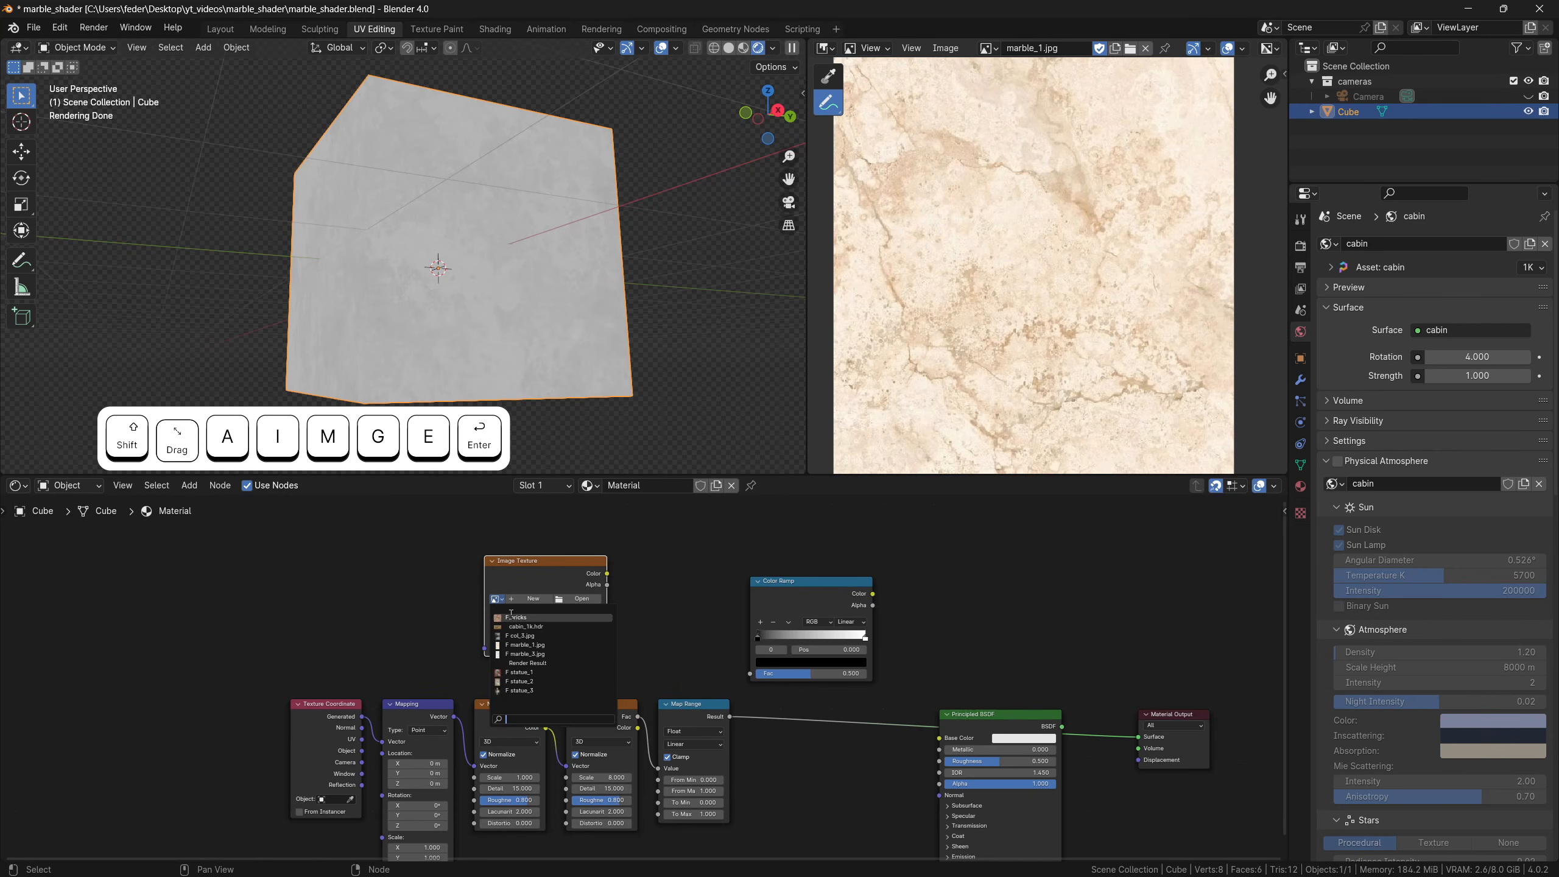
{"action": "left_click", "coordinate": [513, 616]}
{"action": "left_click", "coordinate": [548, 564], "text": "ctrl+shift"}
{"action": "left_click_drag", "start_coordinate": [544, 578], "coordinate": [528, 553]}
Connect the Mapping node's Vector output to the bricks image's Vector input and set the image projection to Box
{"action": "middle_click_drag", "start_coordinate": [448, 651], "coordinate": [511, 639], "text": "shift"}
{"action": "scroll", "coordinate": [502, 666], "scroll_direction": "up", "scroll_amount": 3}
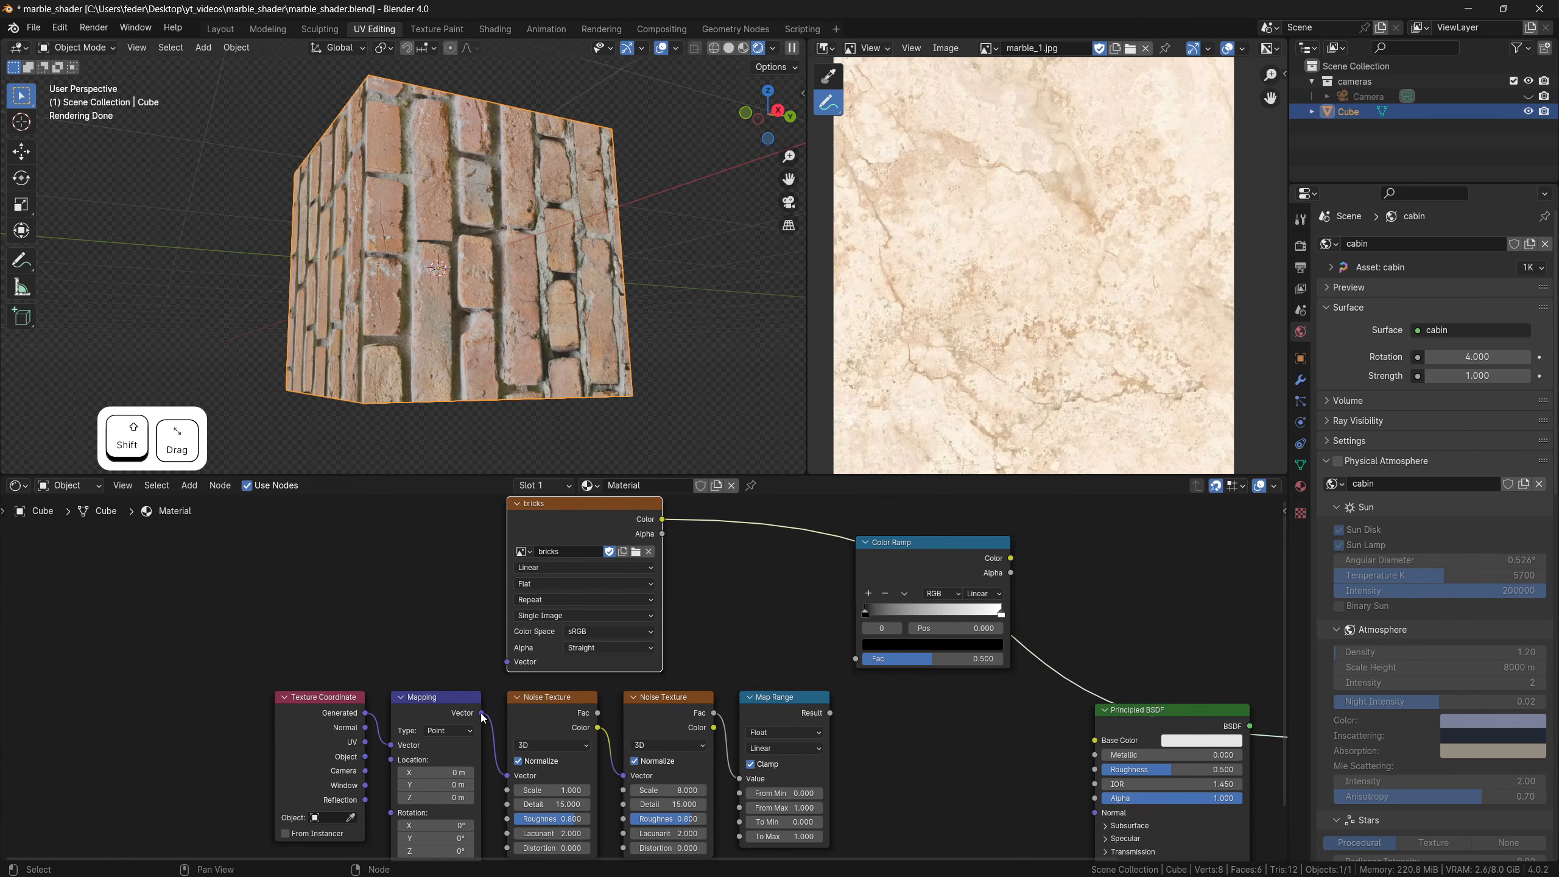
{"action": "left_click_drag", "start_coordinate": [483, 717], "coordinate": [509, 658]}
{"action": "left_click", "coordinate": [535, 585]}
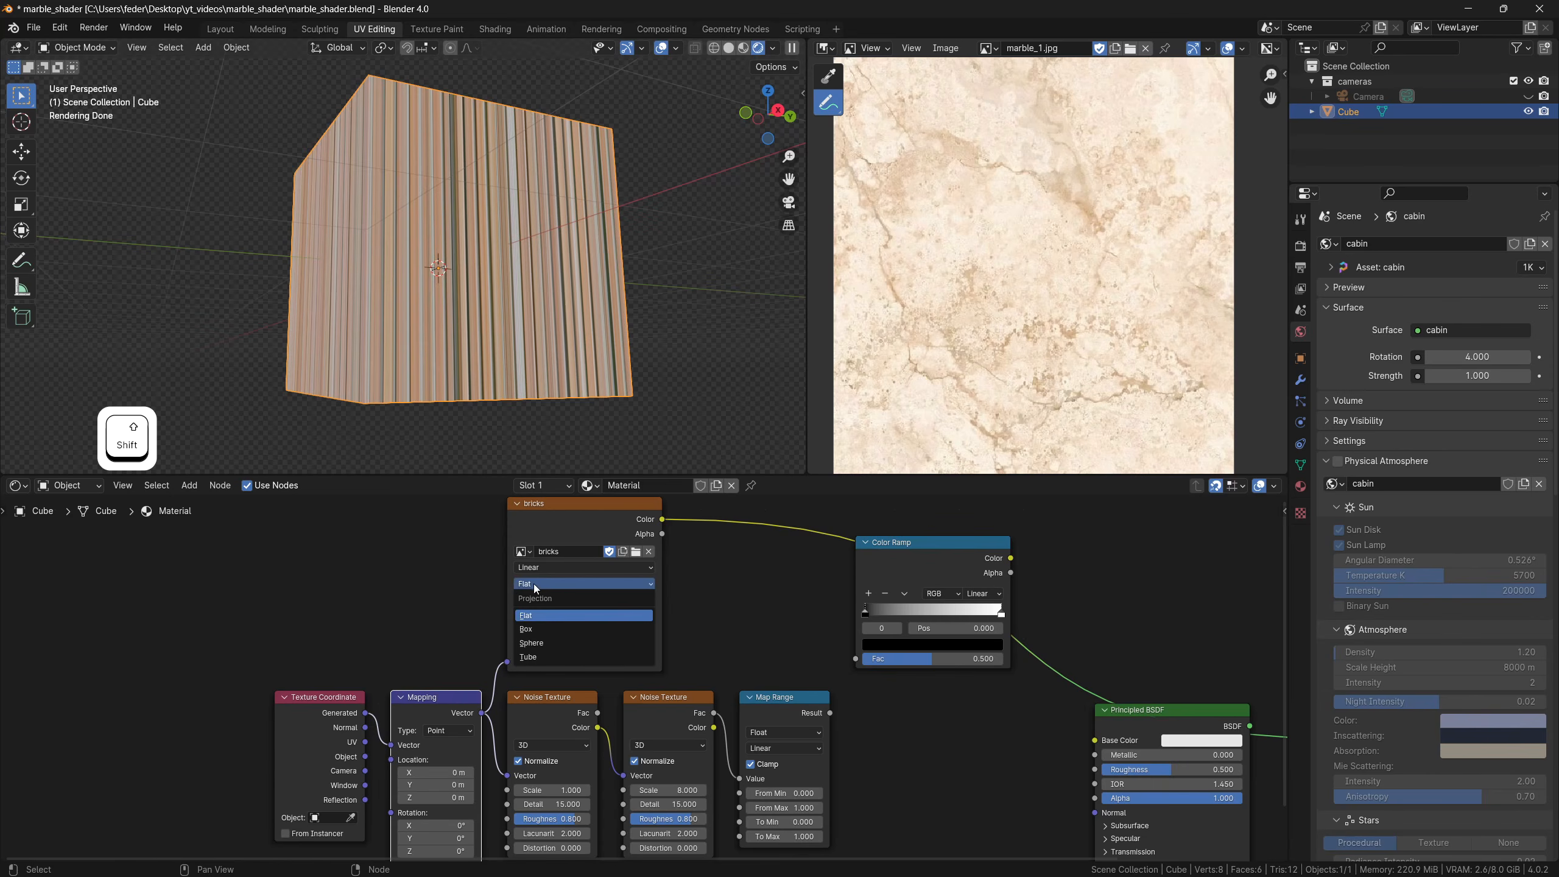
{"action": "left_click", "coordinate": [534, 629]}
Set the Mapping node's X, Y and Z Scale to 0.2
{"action": "middle_click_drag", "start_coordinate": [445, 649], "coordinate": [456, 567], "text": "shift"}
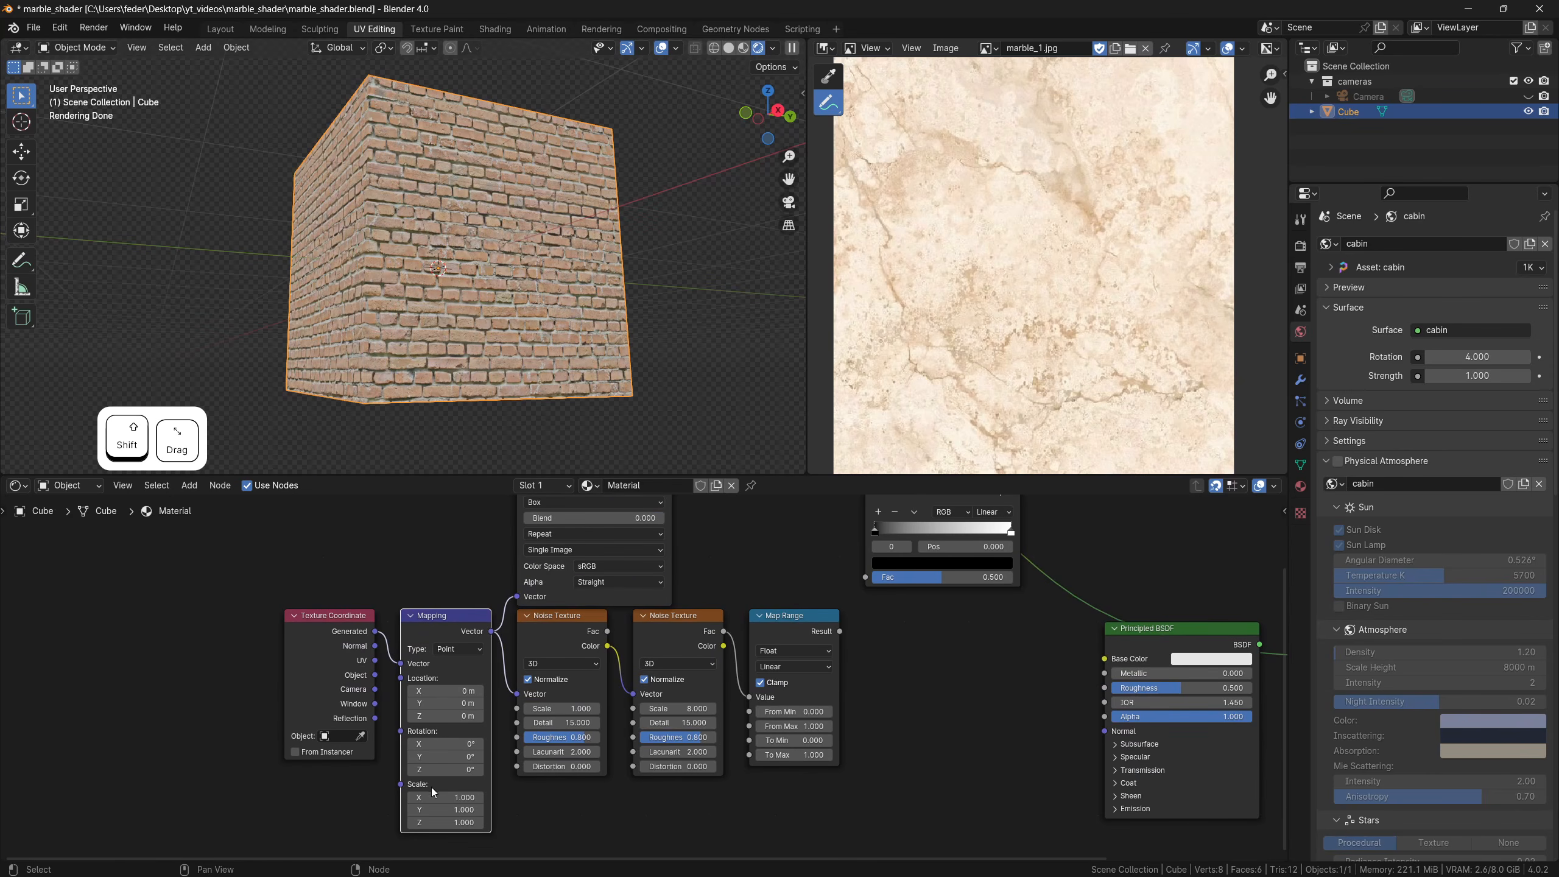
{"action": "left_click_drag", "start_coordinate": [433, 797], "coordinate": [434, 822]}
{"action": "type", "text": "0.2"}
{"action": "key", "text": "Return"}
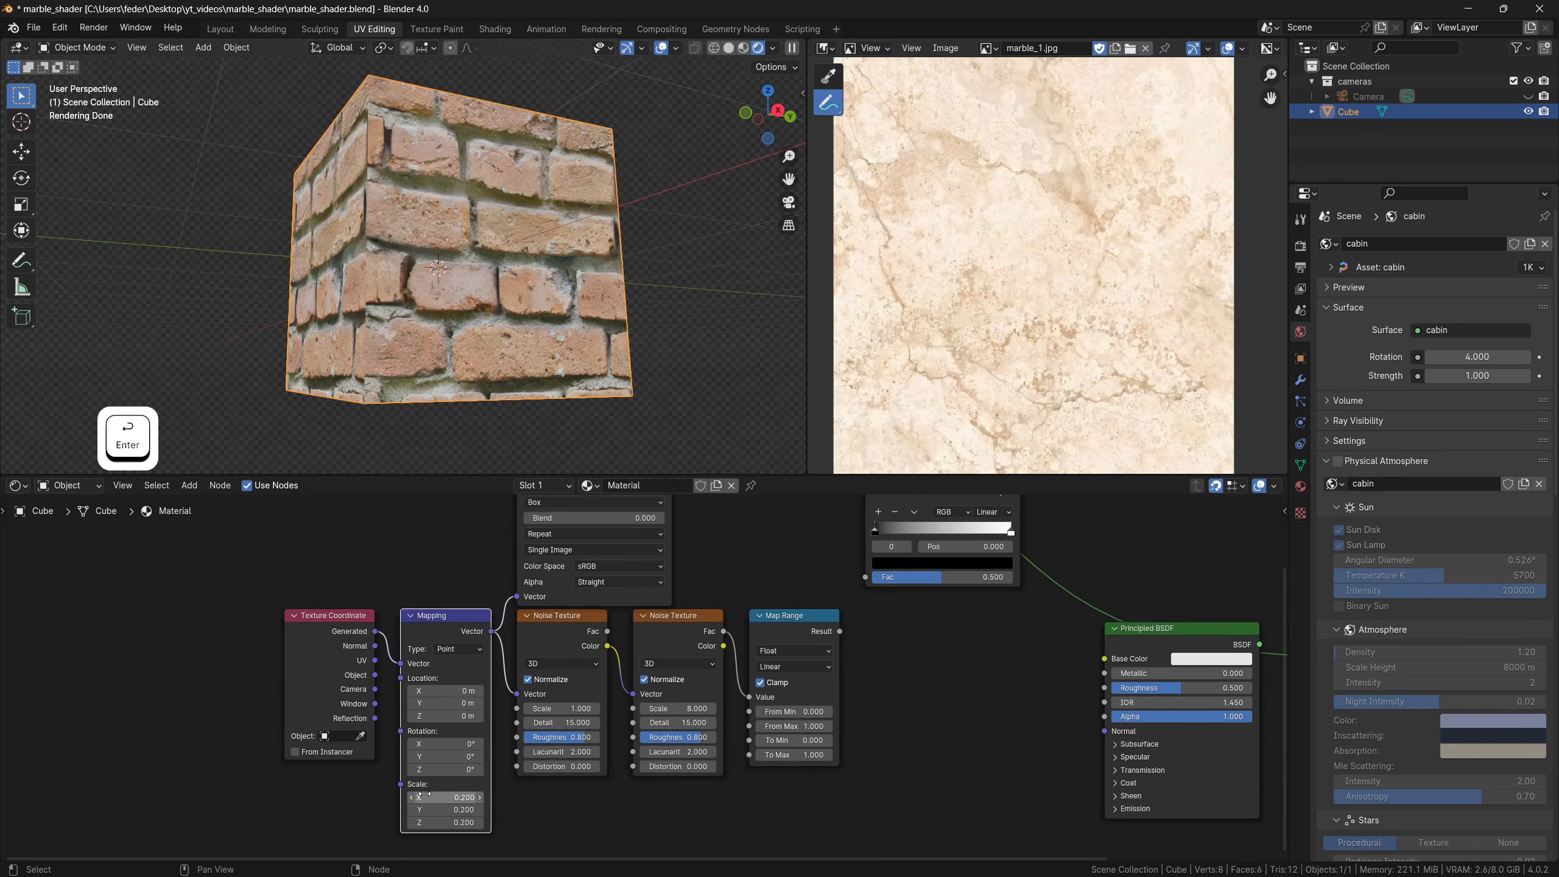
Preview the Mapping node's Generated coordinates on the cube and examine their gradients around the lower corner
{"action": "left_click", "coordinate": [447, 617], "text": "ctrl+shift"}
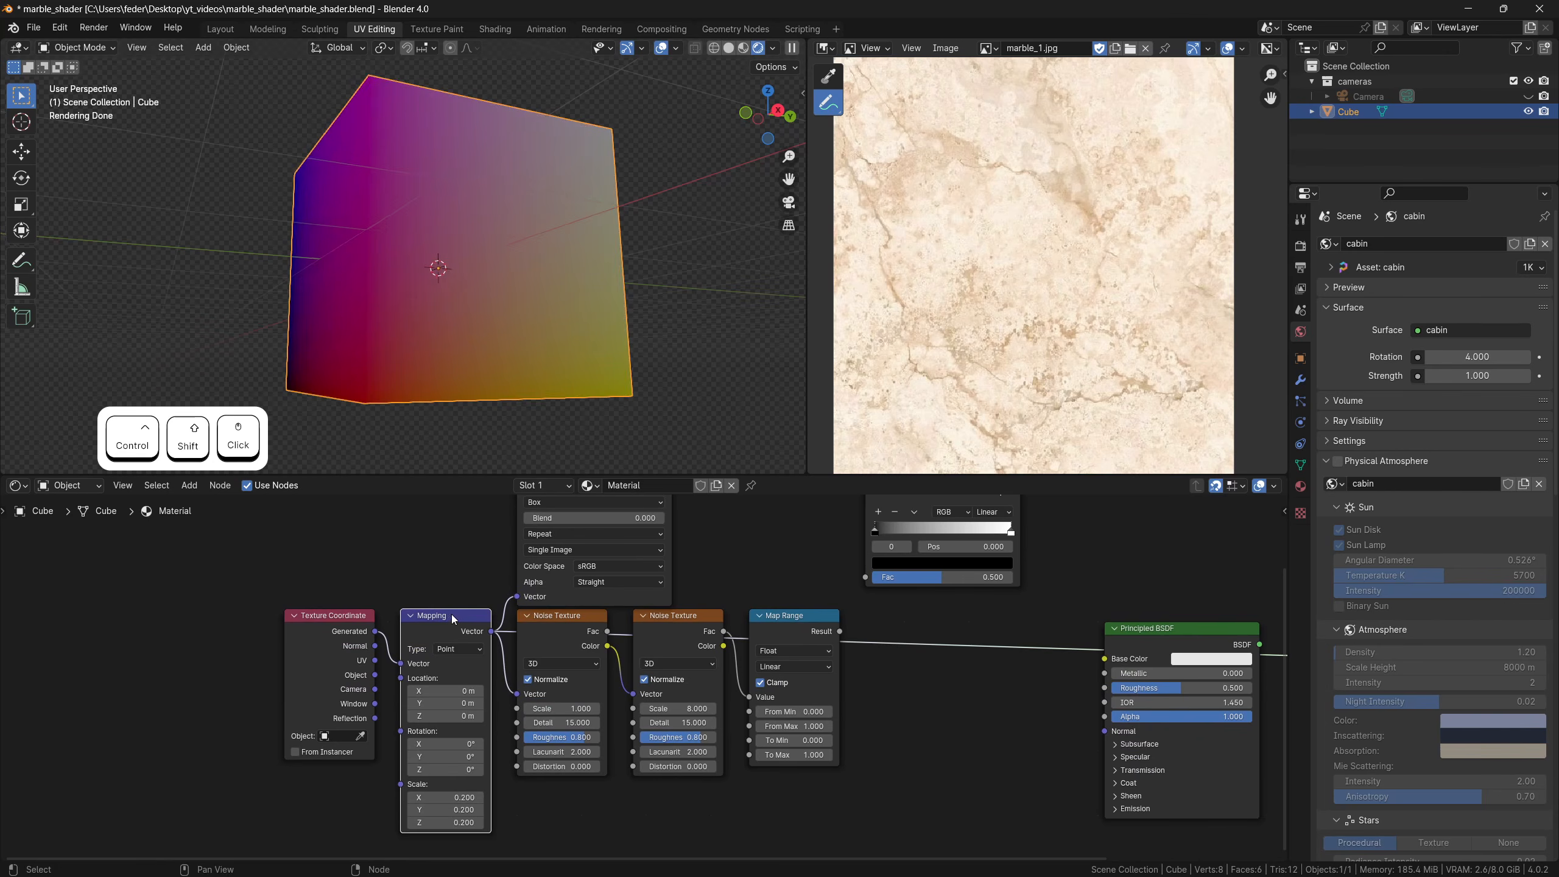
{"action": "middle_click_drag", "start_coordinate": [412, 353], "coordinate": [424, 315]}
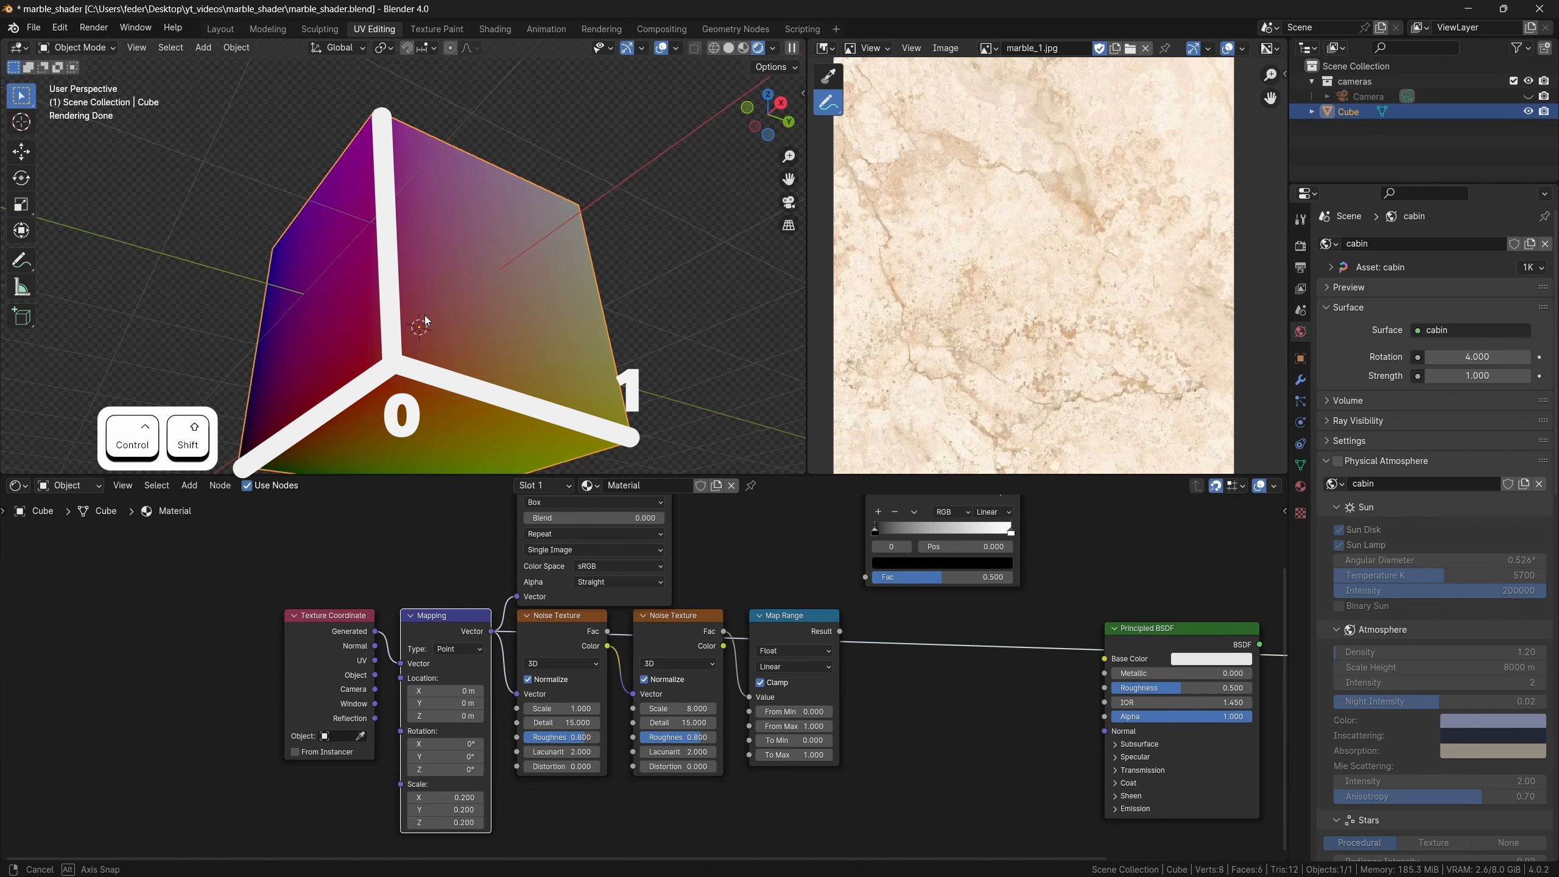
{"action": "middle_click_drag", "start_coordinate": [424, 314], "coordinate": [412, 351]}
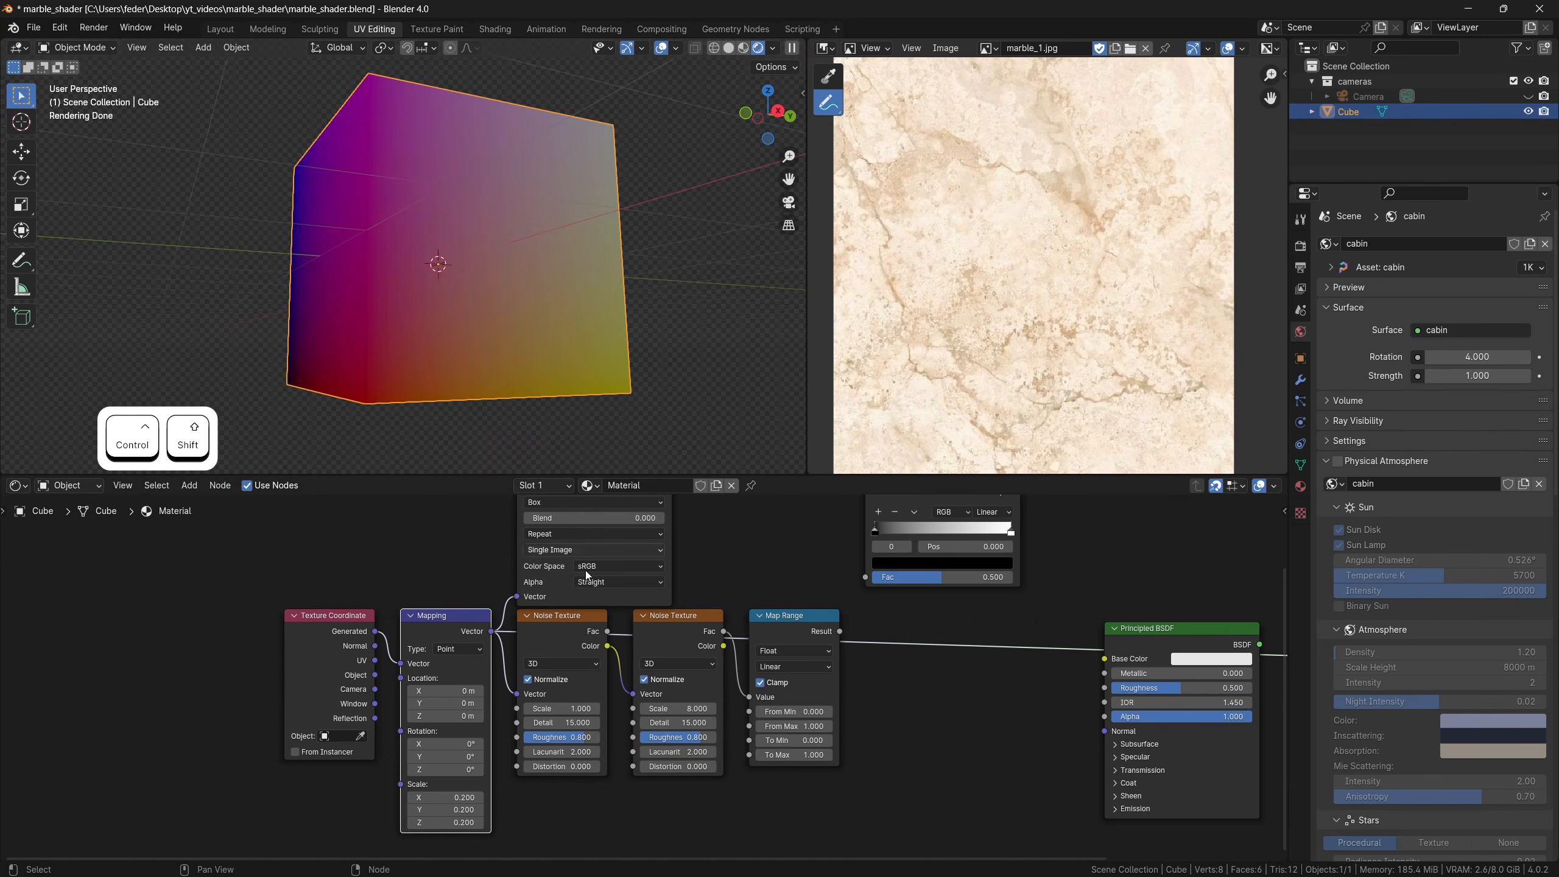
Preview the bricks texture again and duplicate the cube, moving the copy along the Y axis beside the original
{"action": "scroll", "coordinate": [584, 570], "scroll_direction": "down", "scroll_amount": 2}
{"action": "middle_click_drag", "start_coordinate": [584, 571], "coordinate": [567, 659]}
{"action": "left_click", "coordinate": [587, 556], "text": "ctrl+shift"}
{"action": "key", "text": "shift+d"}
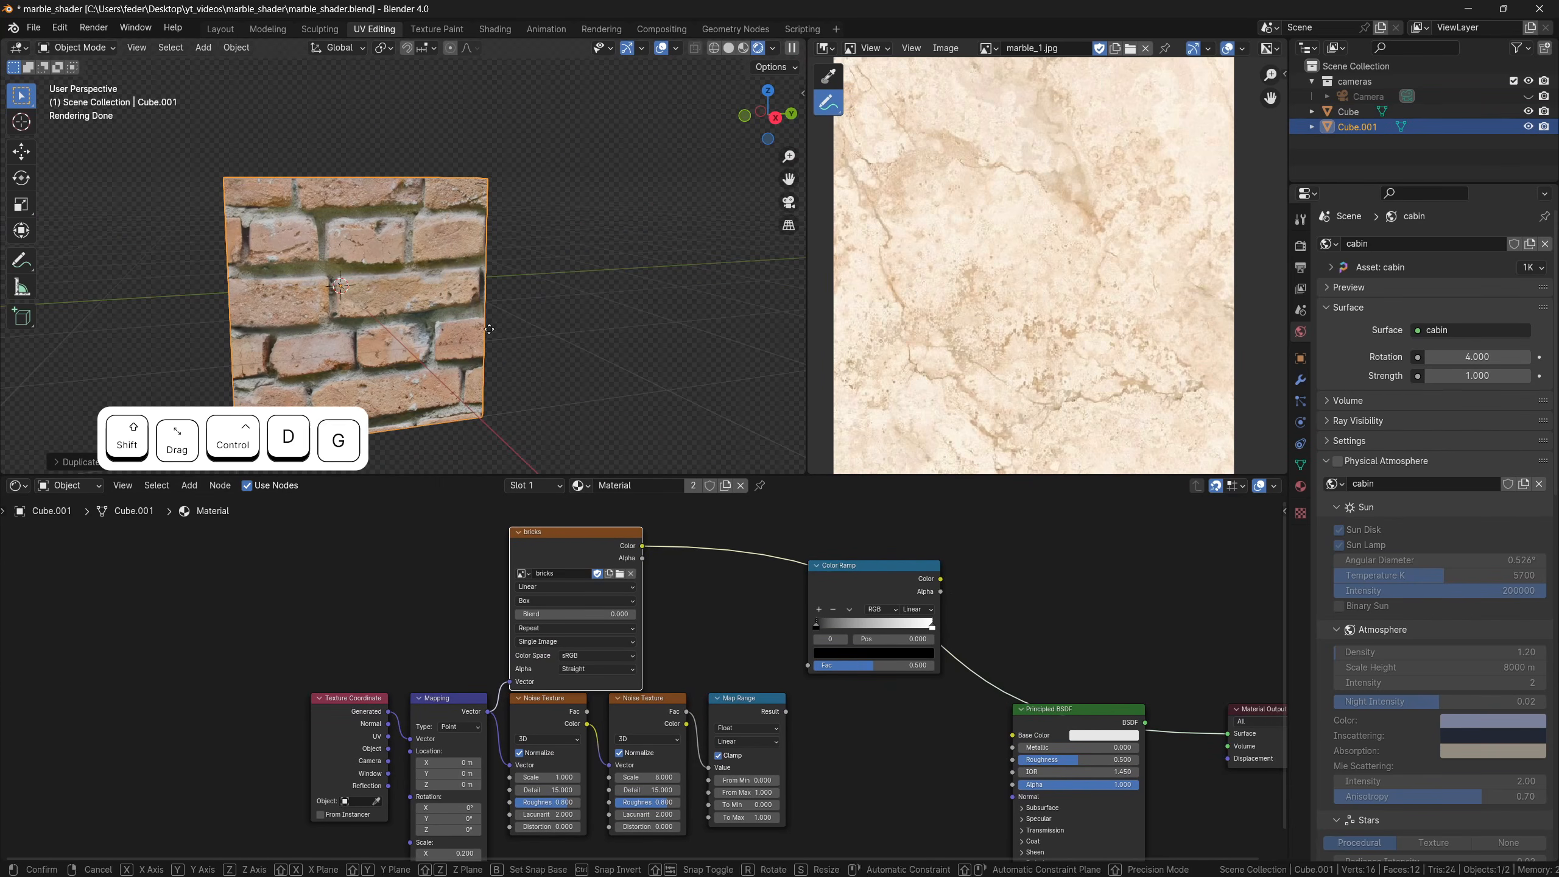
{"action": "key", "text": "g"}
{"action": "key", "text": "y"}
{"action": "left_click", "coordinate": [710, 350]}
Try scaling down the duplicate cube's mesh in Edit Mode to test how the brick texture follows it
{"action": "key", "text": "Tab"}
{"action": "key", "text": "s"}
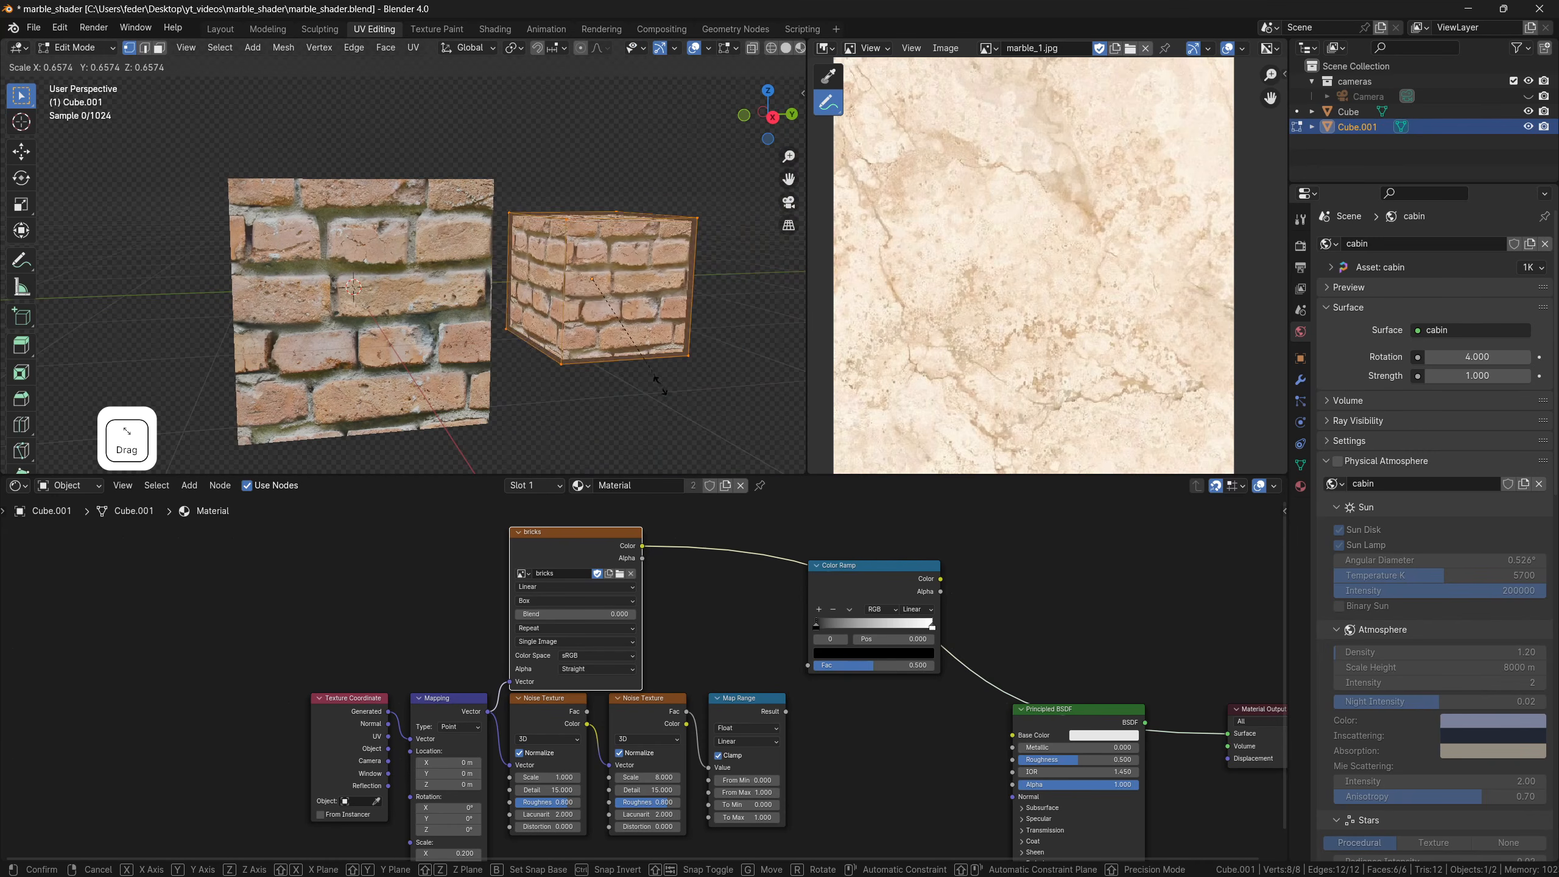
{"action": "left_click", "coordinate": [628, 375]}
{"action": "key", "text": "Tab"}
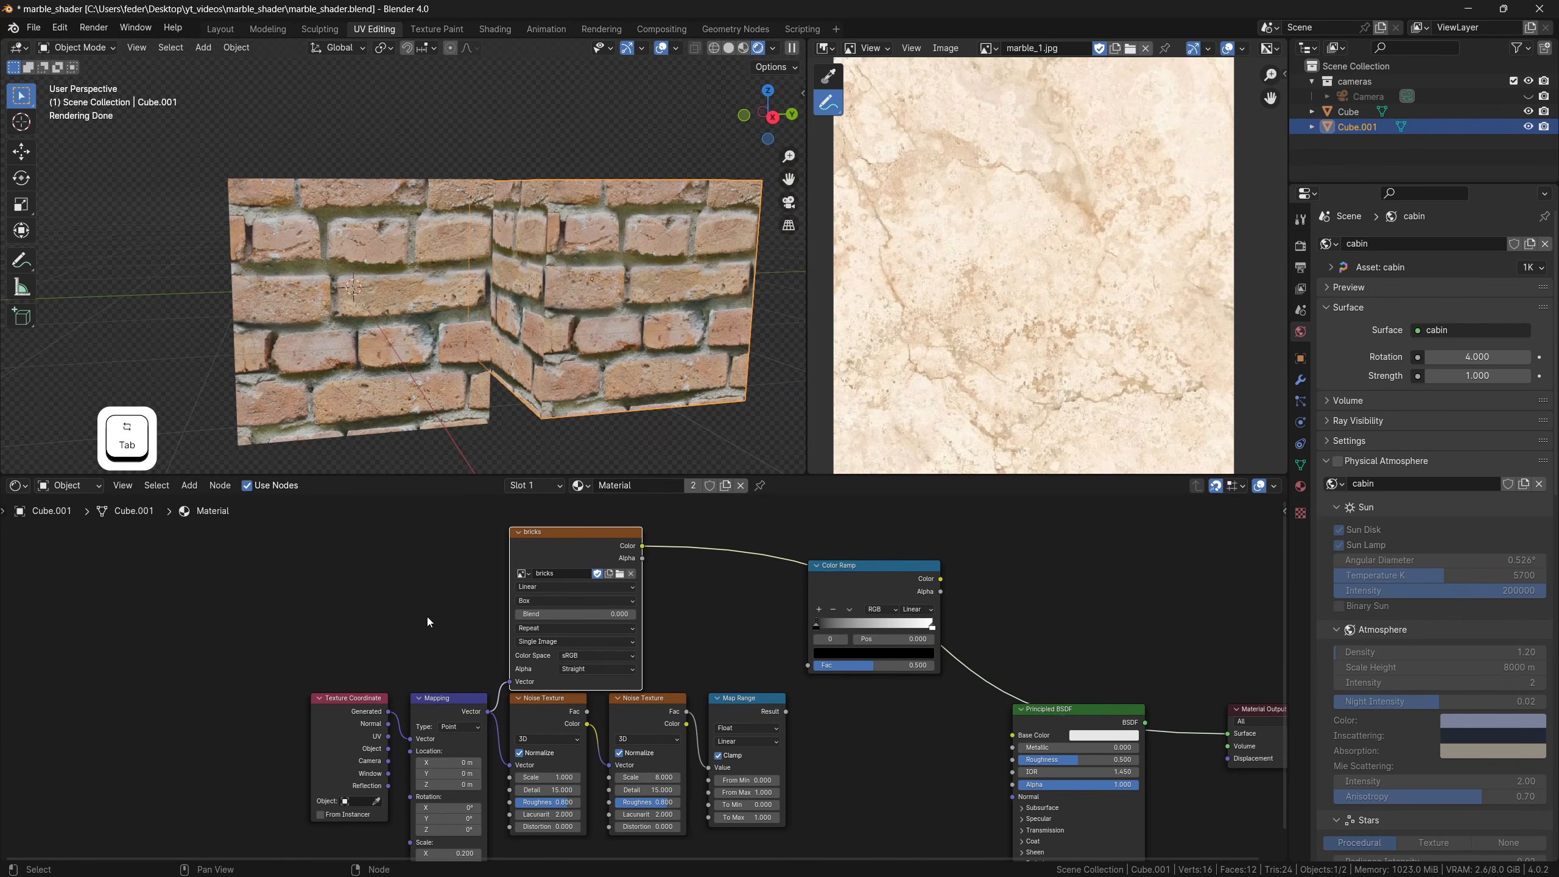
Connect the Texture Coordinate's Object output to the Mapping node's Vector input and preview the Mapping on both cubes
{"action": "left_click_drag", "start_coordinate": [389, 749], "coordinate": [410, 739]}
{"action": "left_click", "coordinate": [456, 700], "text": "ctrl+shift"}
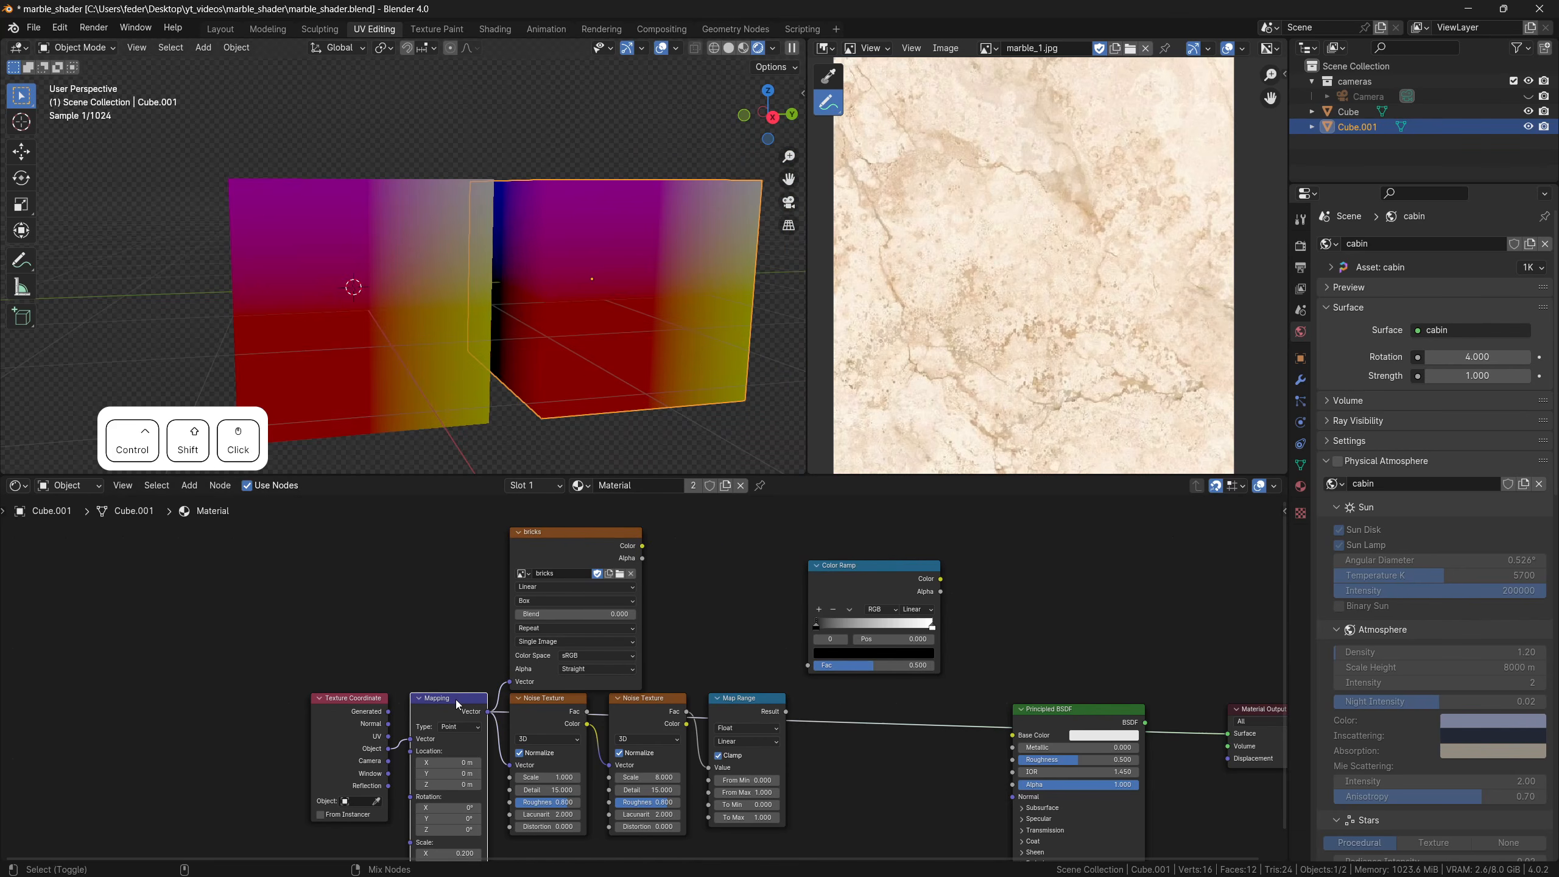
{"action": "middle_click_drag", "start_coordinate": [575, 375], "coordinate": [548, 312], "text": "shift"}
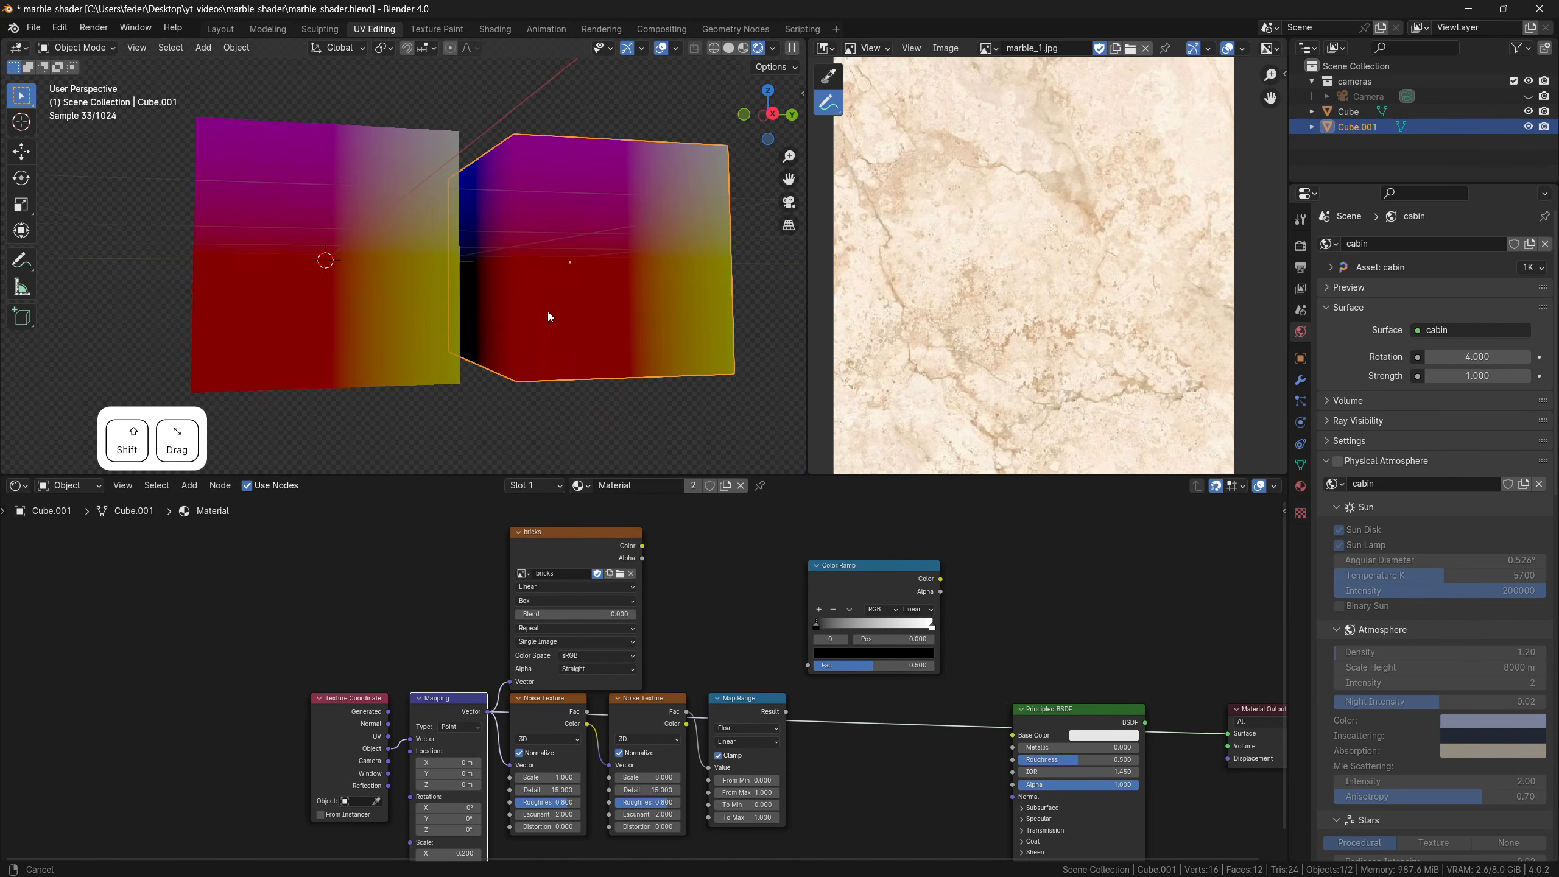
Preview the bricks texture with Object coordinates and try scaling down the duplicate cube's mesh in Edit Mode
{"action": "left_click", "coordinate": [572, 544], "text": "ctrl+shift"}
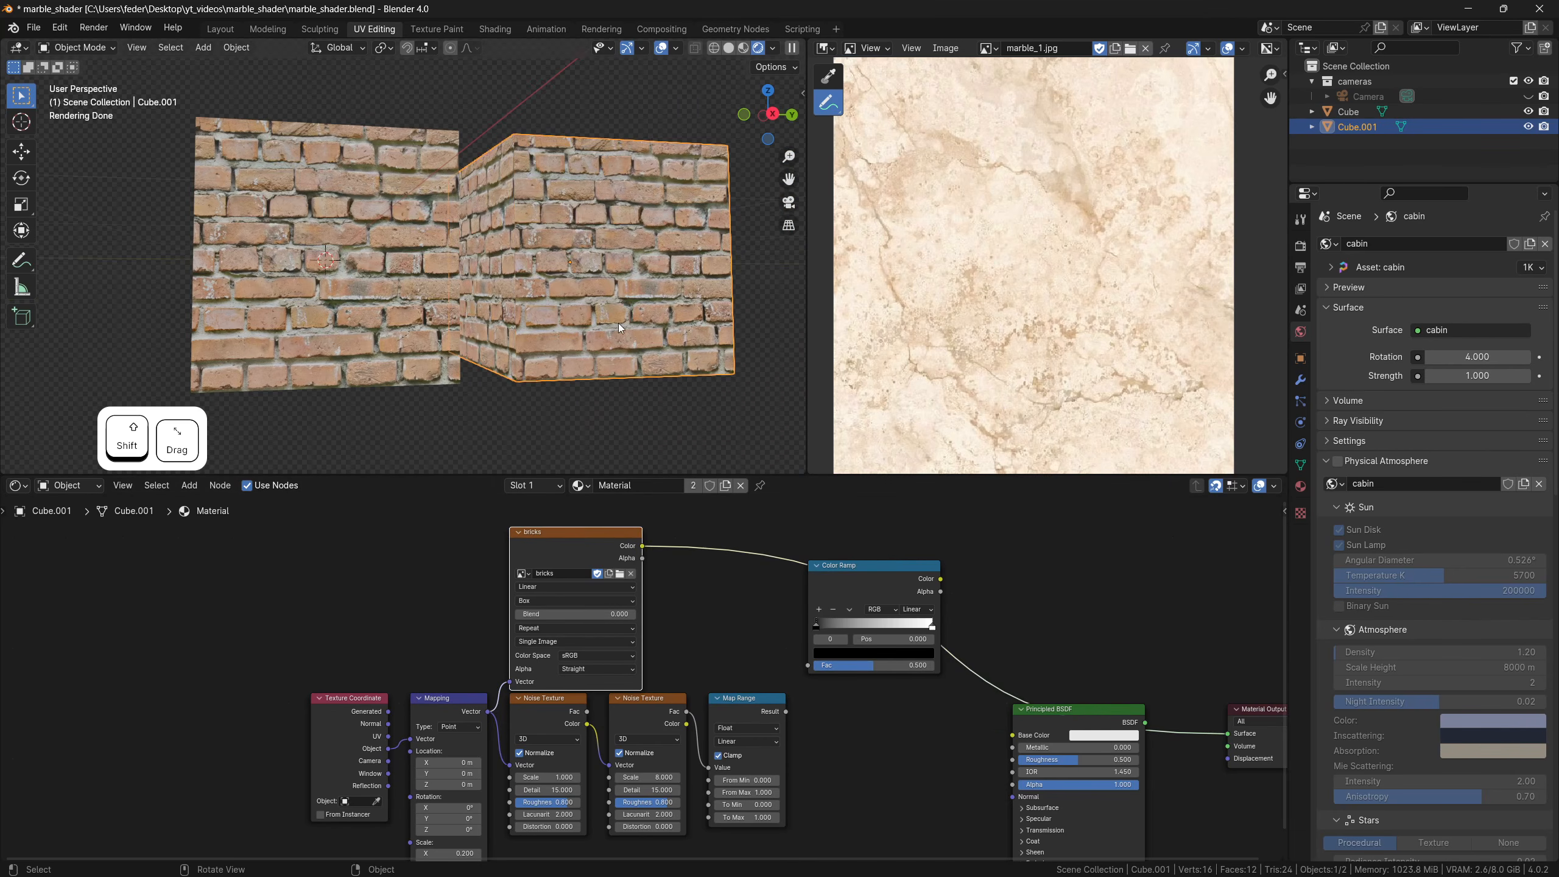
{"action": "key", "text": "Tab"}
{"action": "key", "text": "s"}
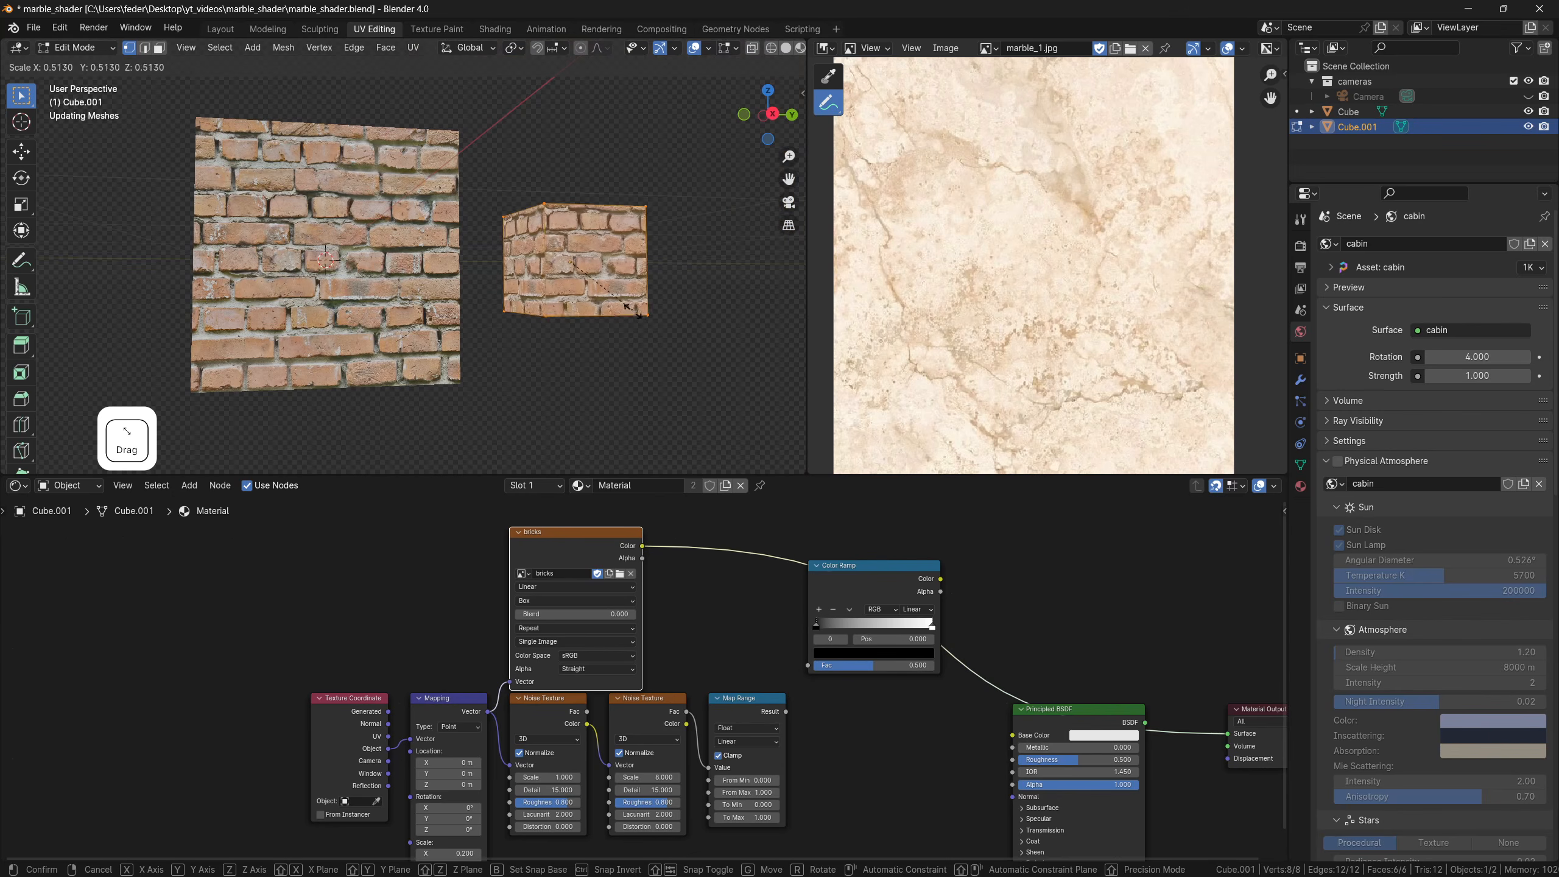
{"action": "right_click", "coordinate": [605, 387]}
{"action": "key", "text": "Tab"}
Delete the bricks texture node and the duplicate cube, with the Map Range output previewed on the original cube
{"action": "key", "text": "Delete"}
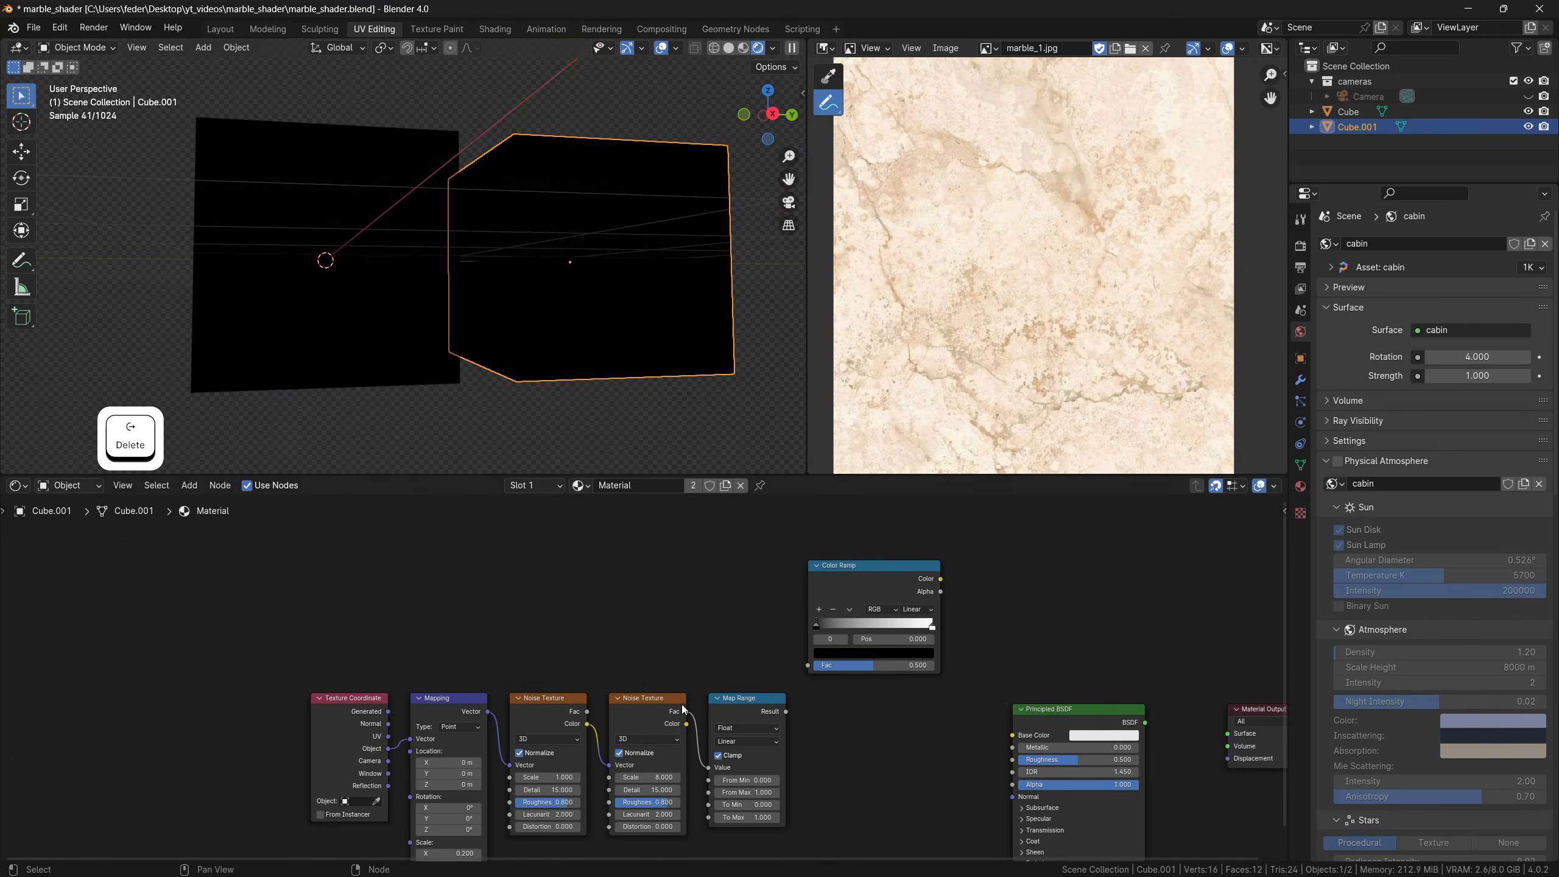
{"action": "left_click", "coordinate": [744, 713], "text": "ctrl+shift"}
{"action": "key", "text": "Delete"}
{"action": "left_click", "coordinate": [431, 353]}
Space out the coordinate nodes, then join the Mapping node in a frame labelled MAPPING with a custom color enabled
{"action": "middle_click_drag", "start_coordinate": [692, 665], "coordinate": [821, 541], "text": "shift"}
{"action": "left_click_drag", "start_coordinate": [480, 575], "coordinate": [347, 574]}
{"action": "left_click_drag", "start_coordinate": [580, 575], "coordinate": [513, 575]}
{"action": "key", "text": "ctrl+j"}
{"action": "key", "text": "n"}
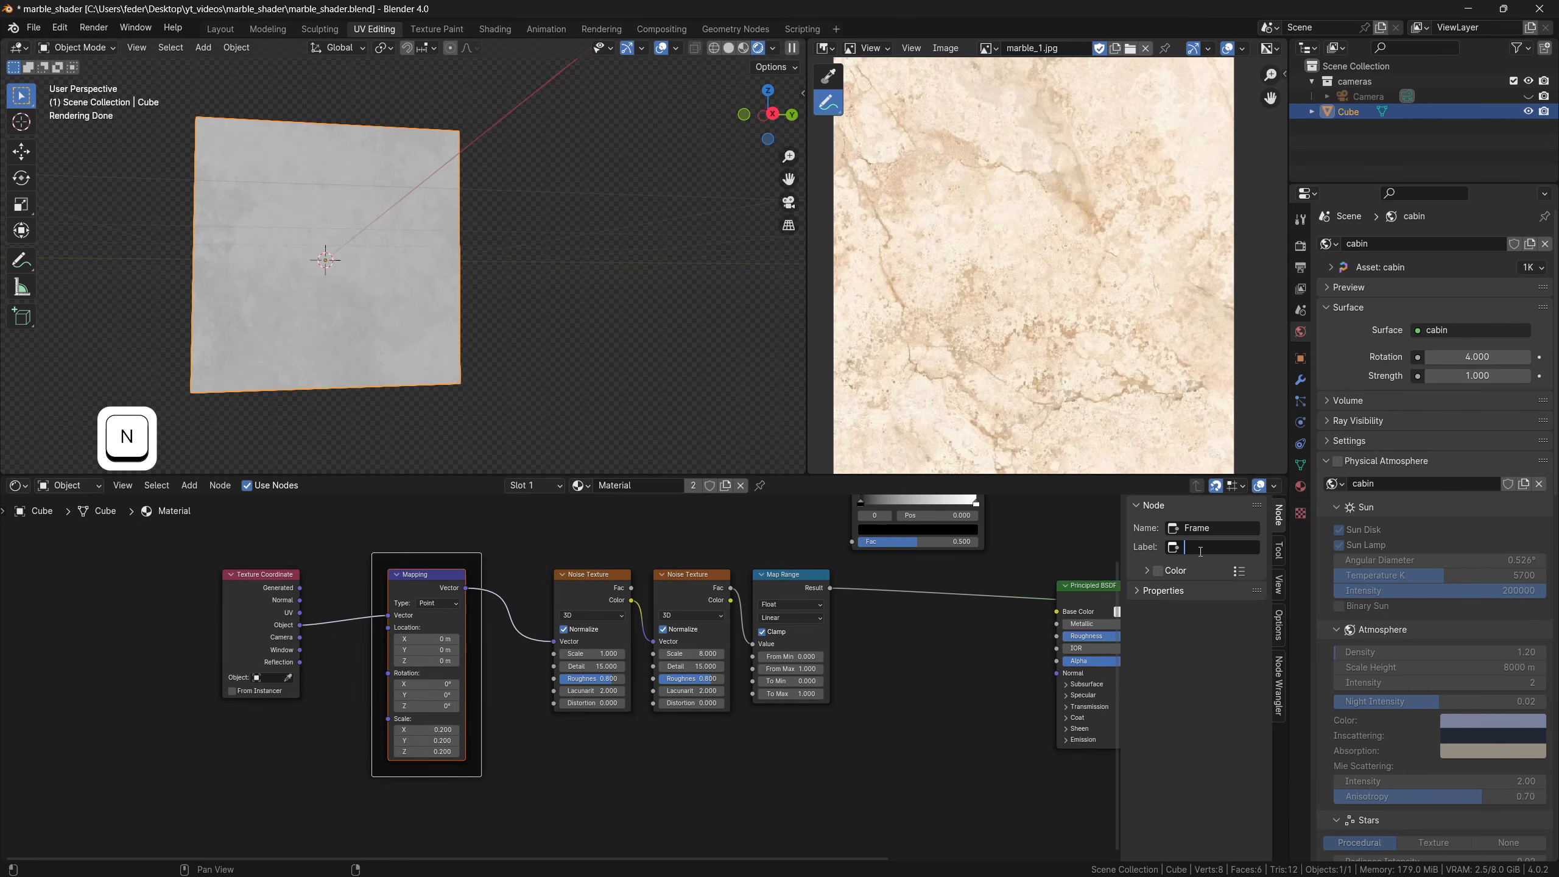
{"action": "left_click", "coordinate": [1203, 547]}
{"action": "type", "text": "MAPPING"}
{"action": "key", "text": "Return"}
{"action": "left_click", "coordinate": [1162, 572]}
{"action": "middle_click_drag", "start_coordinate": [202, 558], "coordinate": [272, 559], "text": "shift"}
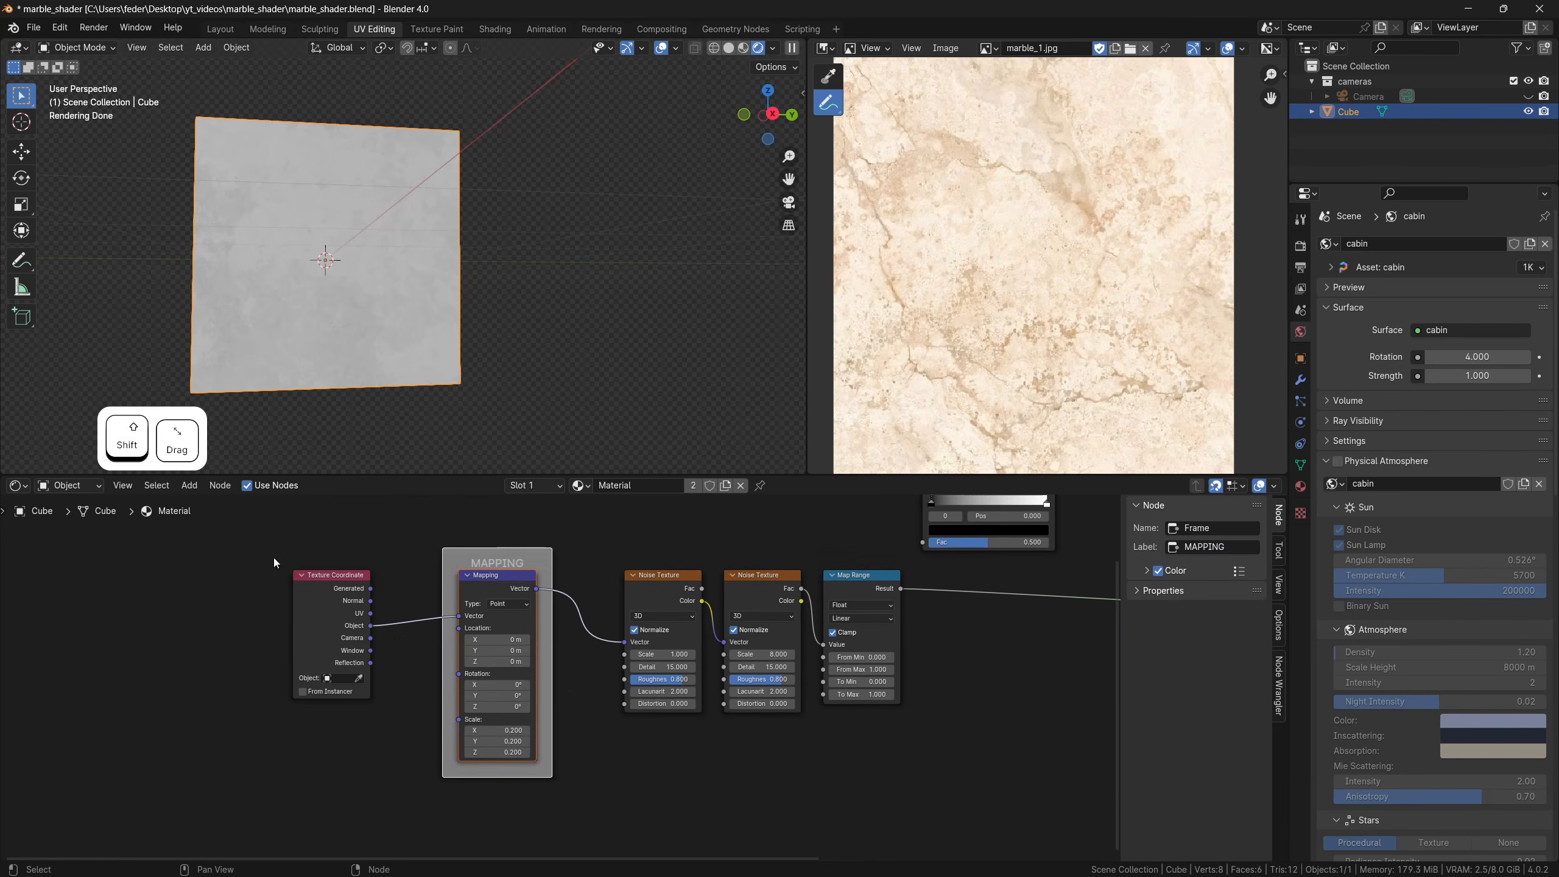
Move the Texture Coordinate node and MAPPING frame away from the noise nodes, and join the two Noise Textures in a frame
{"action": "left_click_drag", "start_coordinate": [272, 559], "coordinate": [478, 694]}
{"action": "left_click_drag", "start_coordinate": [512, 556], "coordinate": [438, 556]}
{"action": "left_click_drag", "start_coordinate": [616, 556], "coordinate": [780, 702]}
{"action": "left_click_drag", "start_coordinate": [766, 574], "coordinate": [700, 573]}
{"action": "key", "text": "ctrl+j"}
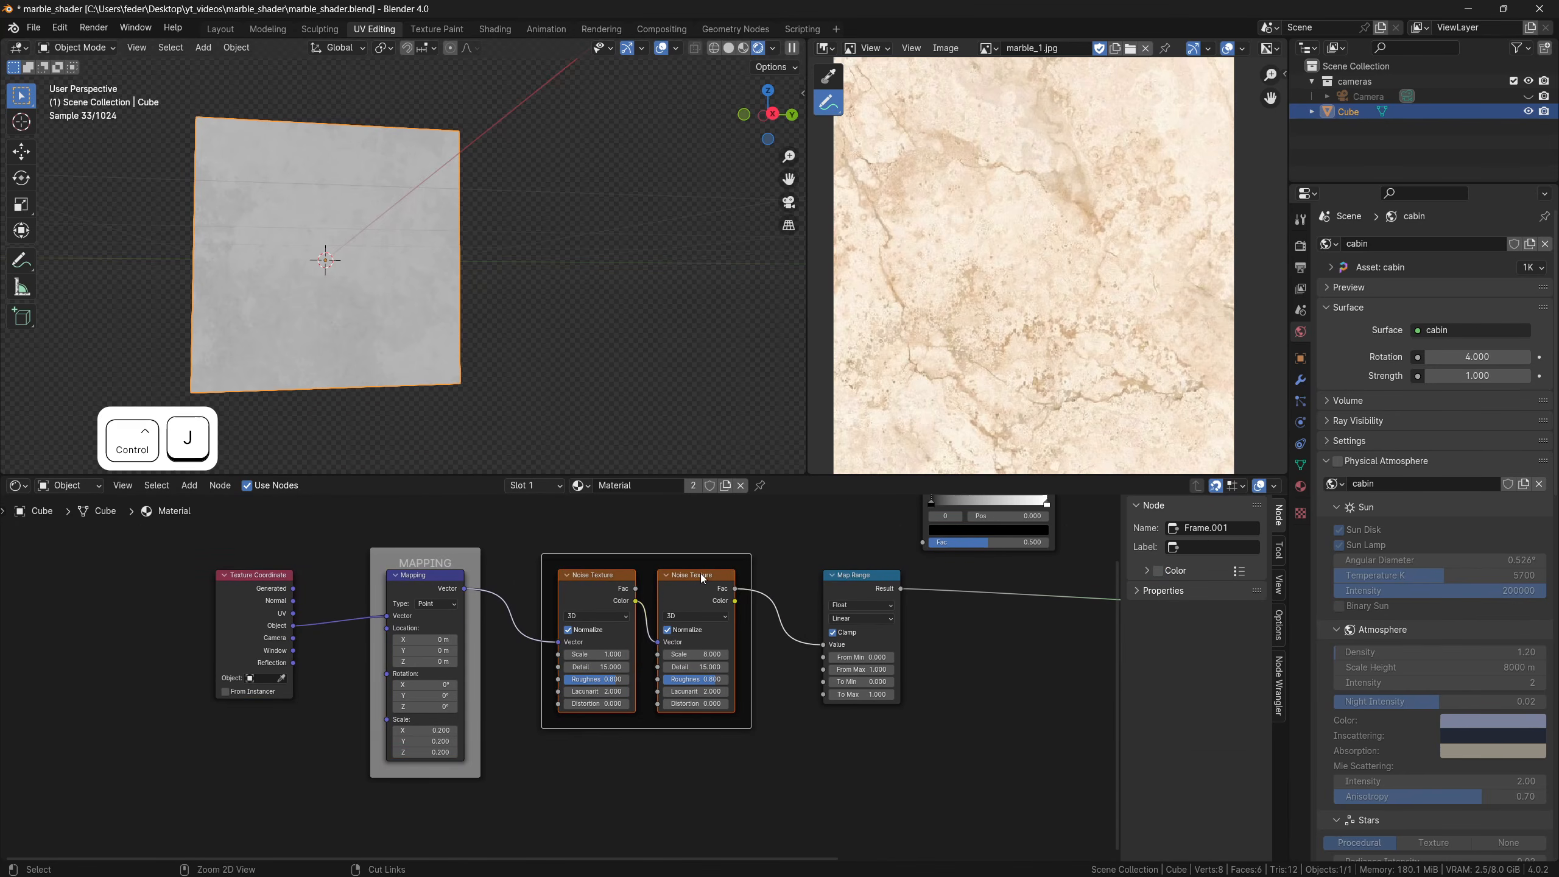
Label the Noise Texture frame PATTERN, give it a purple-blue custom color and save the file
{"action": "left_click", "coordinate": [1203, 546]}
{"action": "type", "text": "PATTERN"}
{"action": "key", "text": "Return"}
{"action": "left_click", "coordinate": [1158, 571]}
{"action": "left_click", "coordinate": [1148, 571]}
{"action": "left_click", "coordinate": [1189, 593]}
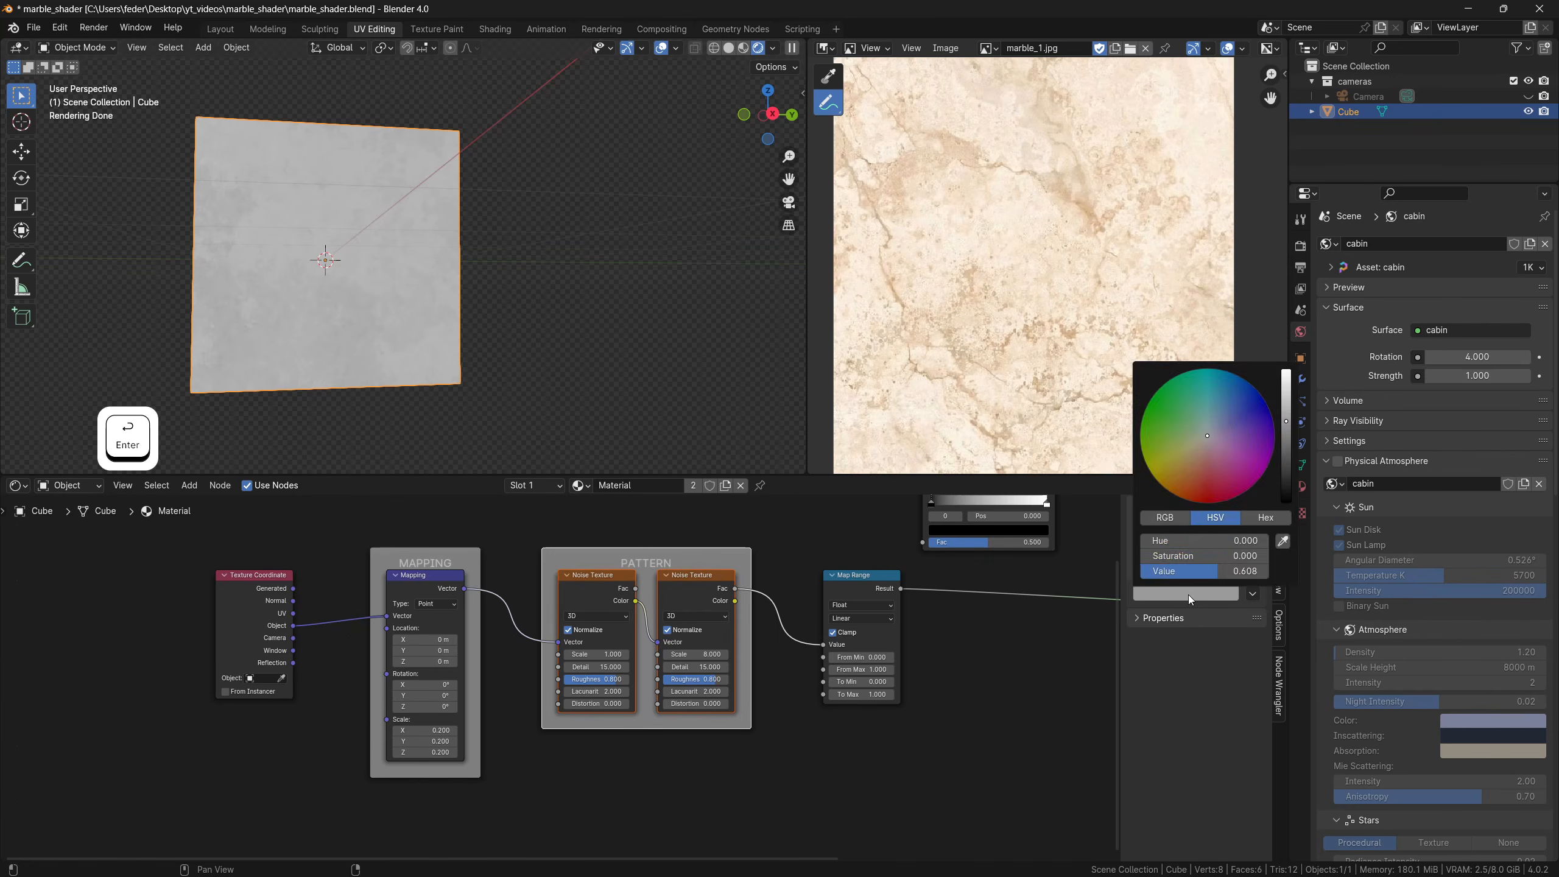
{"action": "left_click", "coordinate": [1234, 425]}
{"action": "left_click", "coordinate": [729, 557]}
{"action": "key", "text": "ctrl+s"}
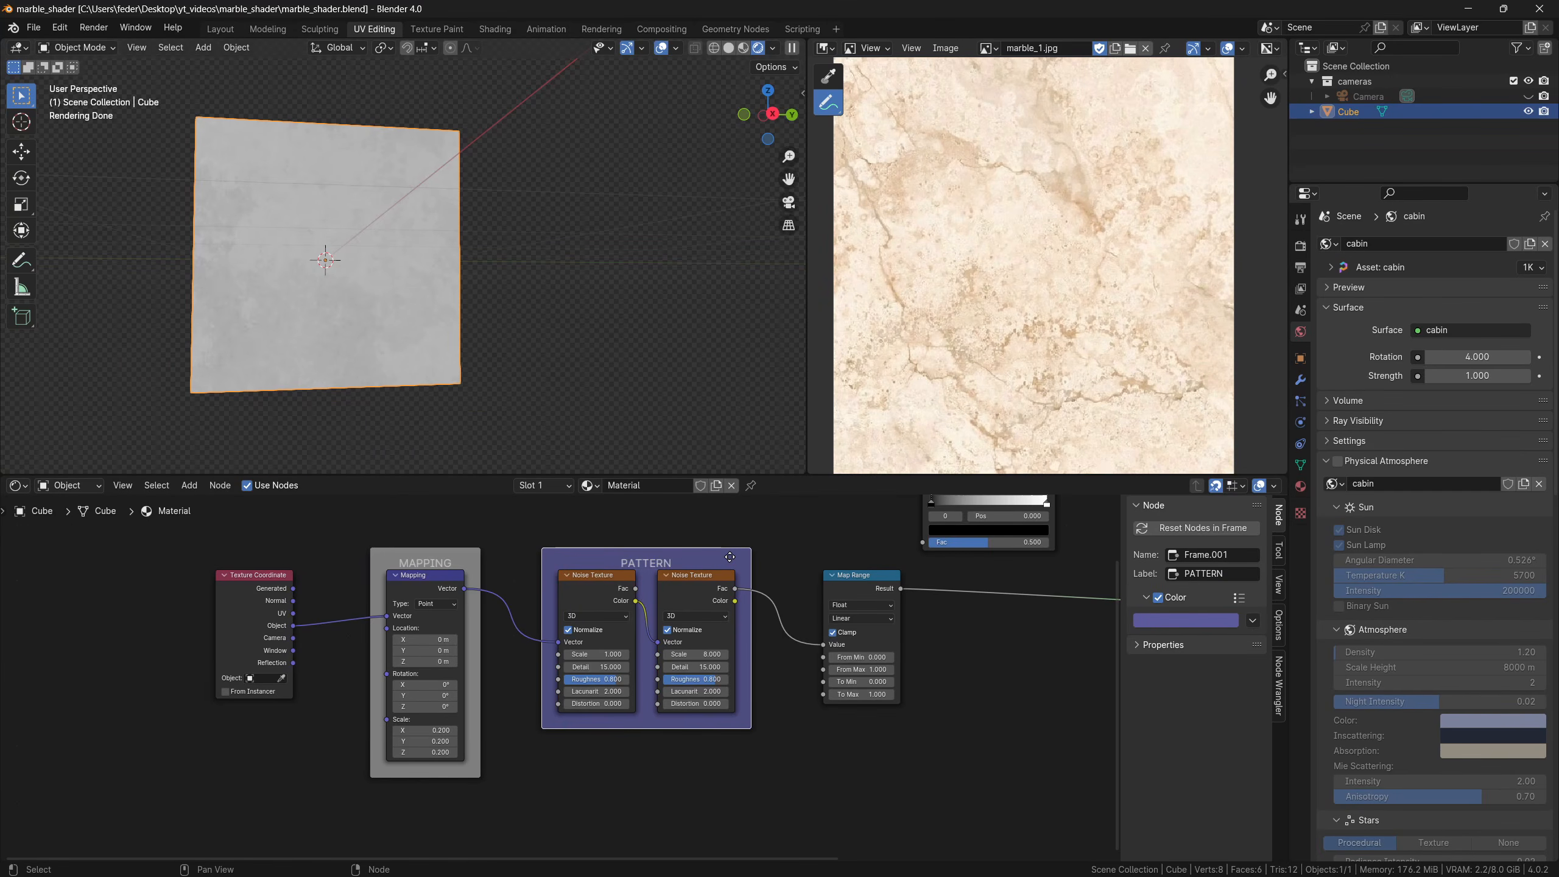
Raise the noise contrast by setting the Map Range's From Min to 0.4 and From Max to 0.6
{"action": "middle_click_drag", "start_coordinate": [514, 411], "coordinate": [619, 272]}
{"action": "left_click_drag", "start_coordinate": [868, 659], "coordinate": [898, 659]}
{"action": "left_click", "coordinate": [868, 659]}
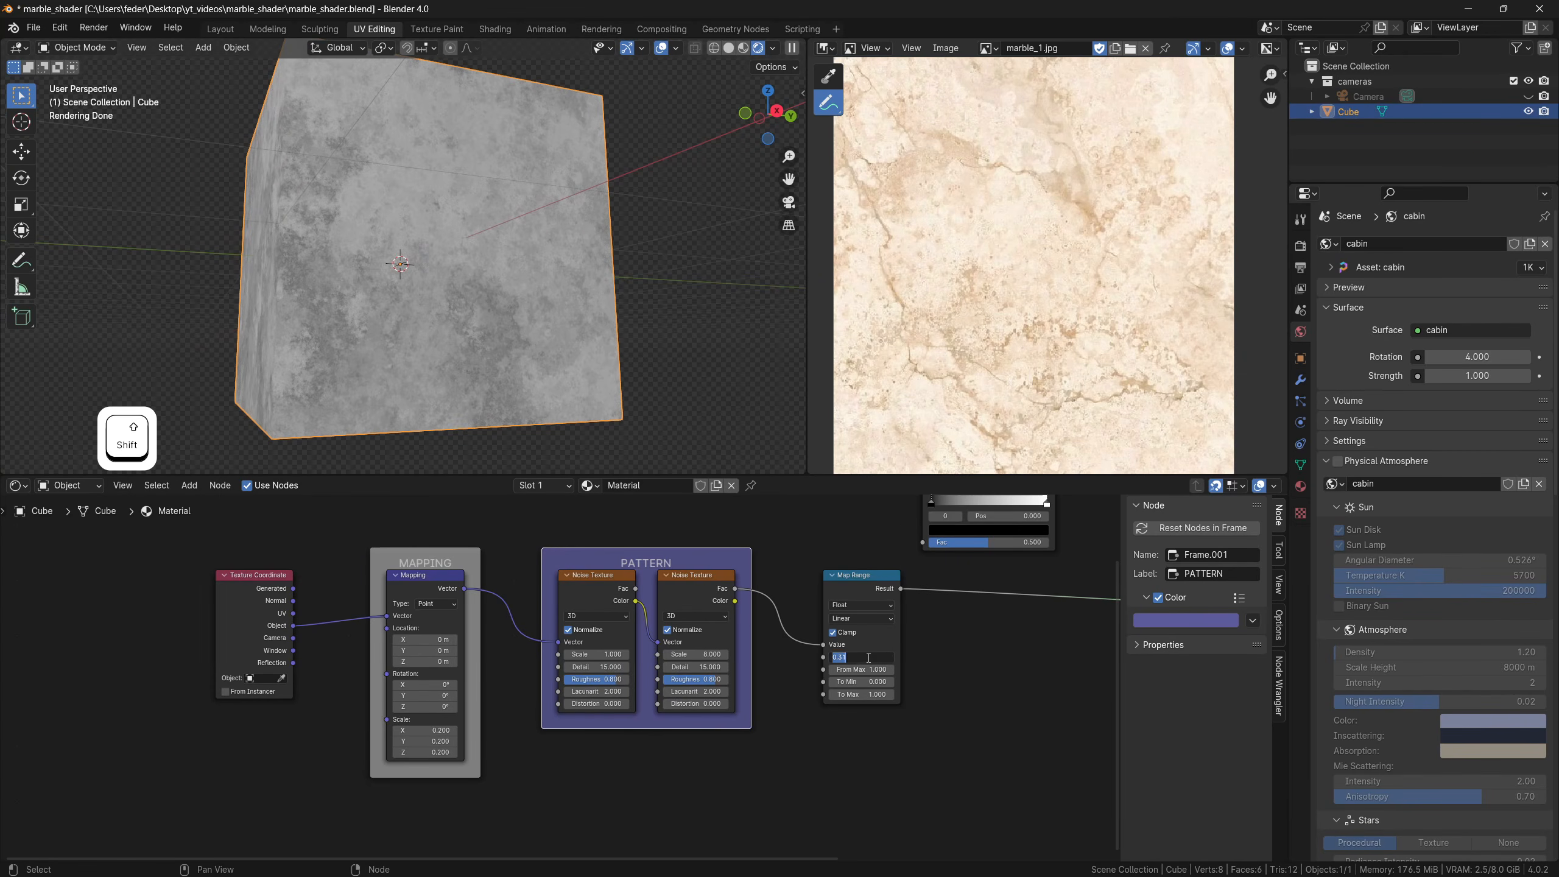
{"action": "type", "text": ".4"}
{"action": "key", "text": "Return"}
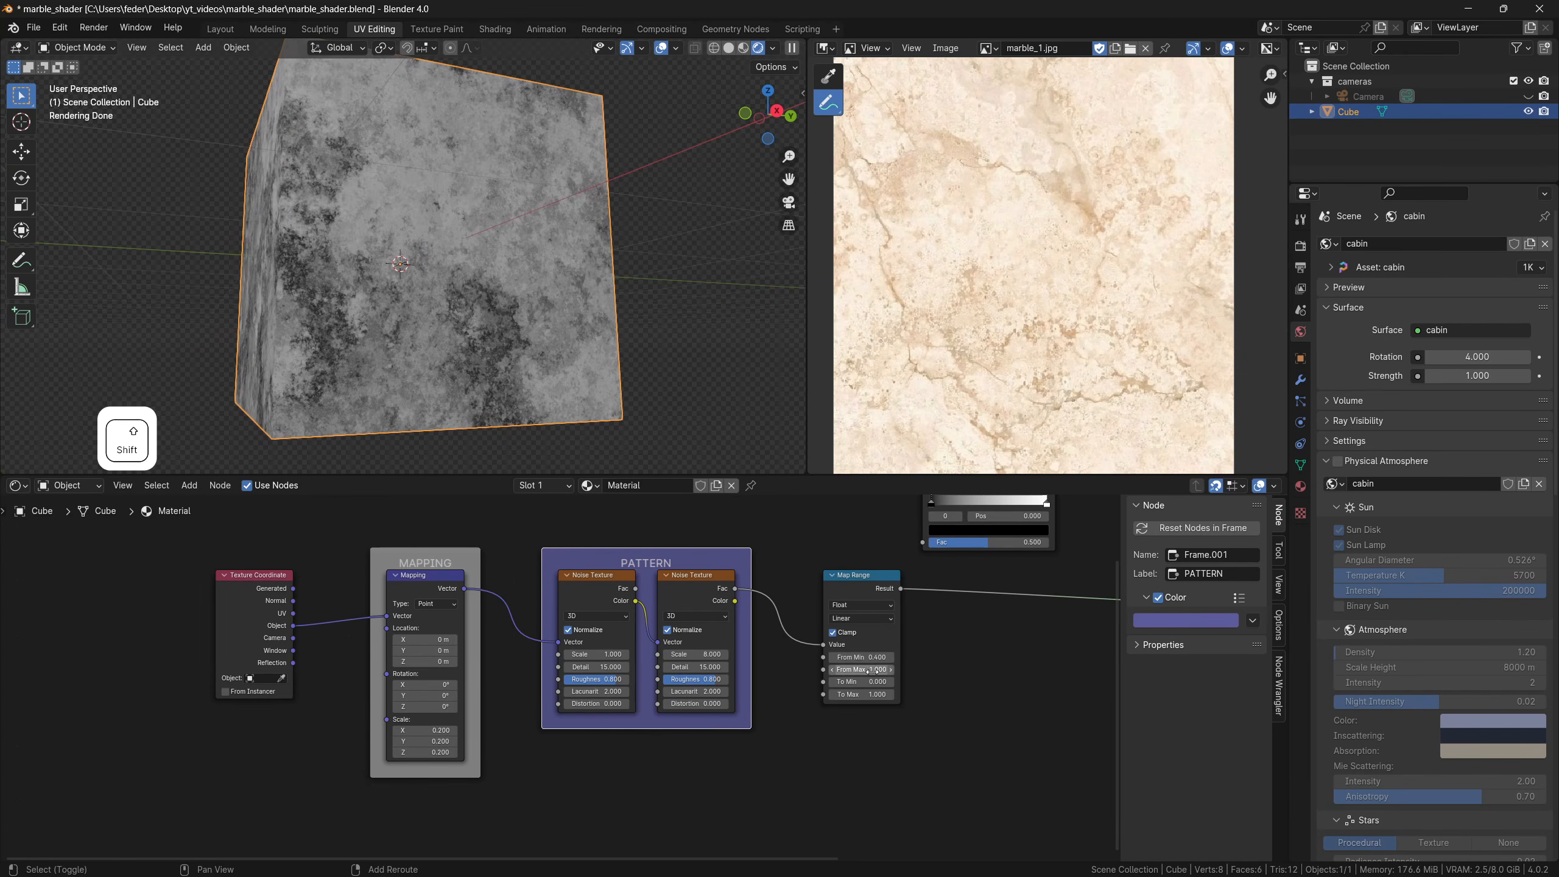
{"action": "left_click_drag", "start_coordinate": [863, 669], "coordinate": [849, 670], "text": "shift"}
{"action": "left_click", "coordinate": [873, 670]}
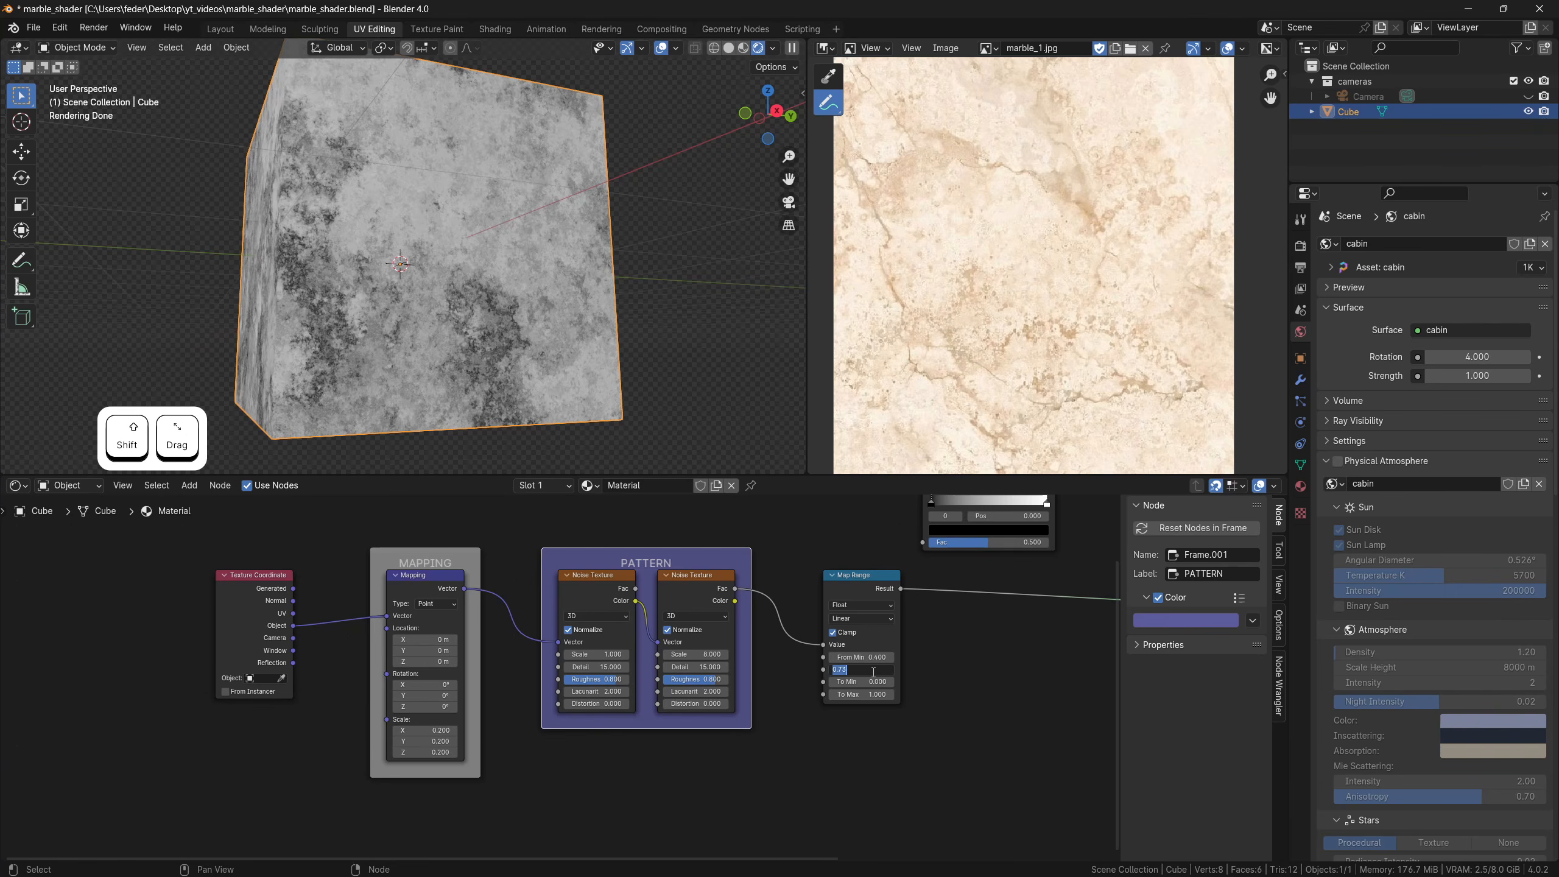
{"action": "type", "text": "0.6"}
{"action": "key", "text": "Return"}
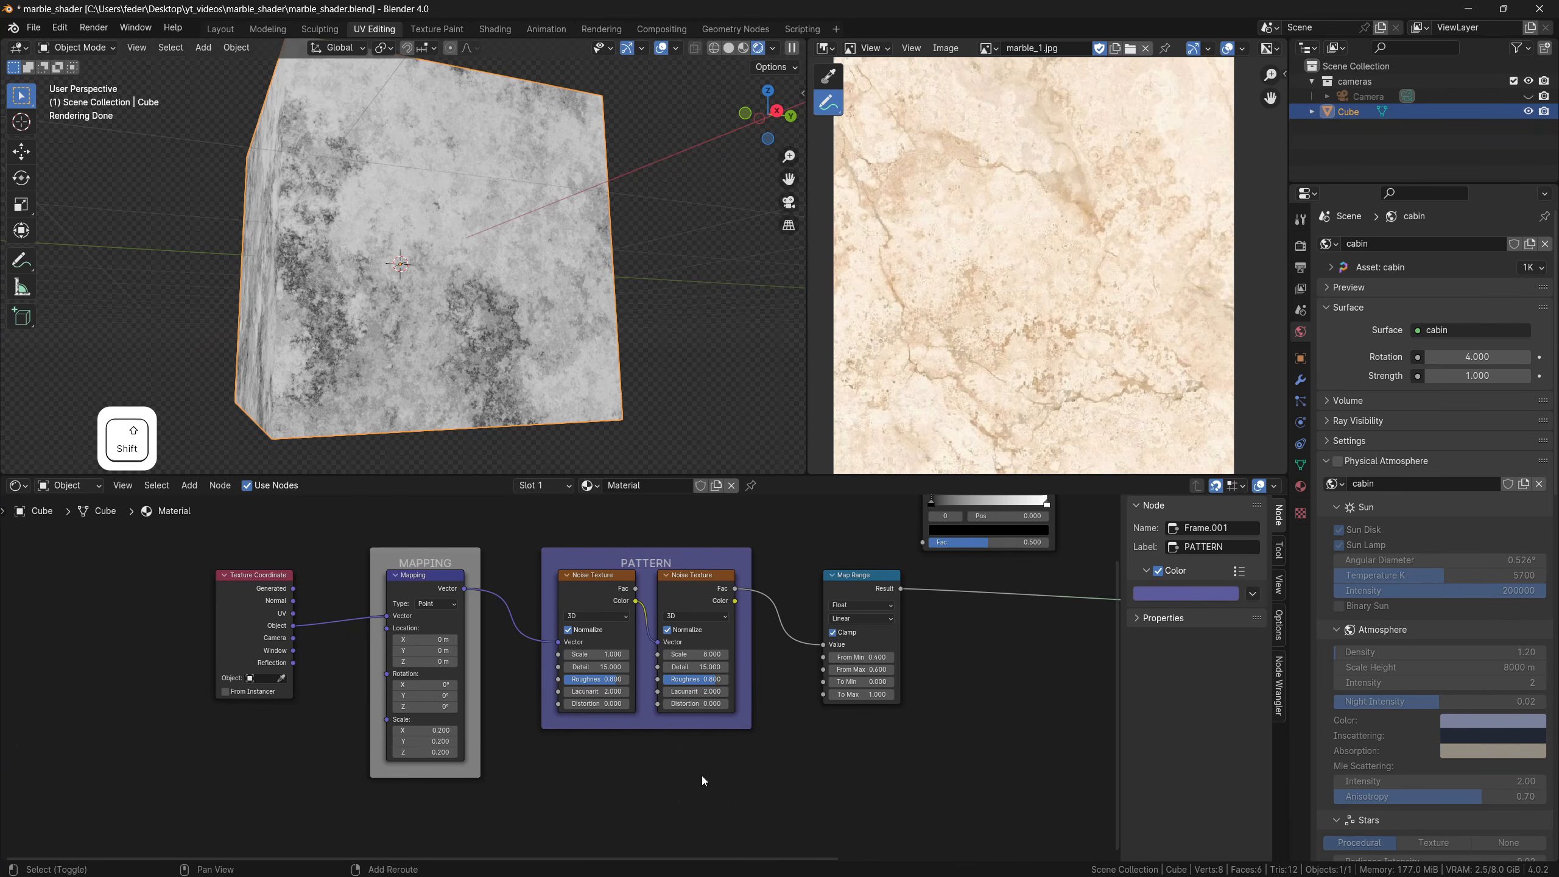
Add a Value node set to 0.29, connect it to the Map Range's From Min, and set From Max to 1
{"action": "key", "text": "shift+a"}
{"action": "type", "text": "value"}
{"action": "key", "text": "Return"}
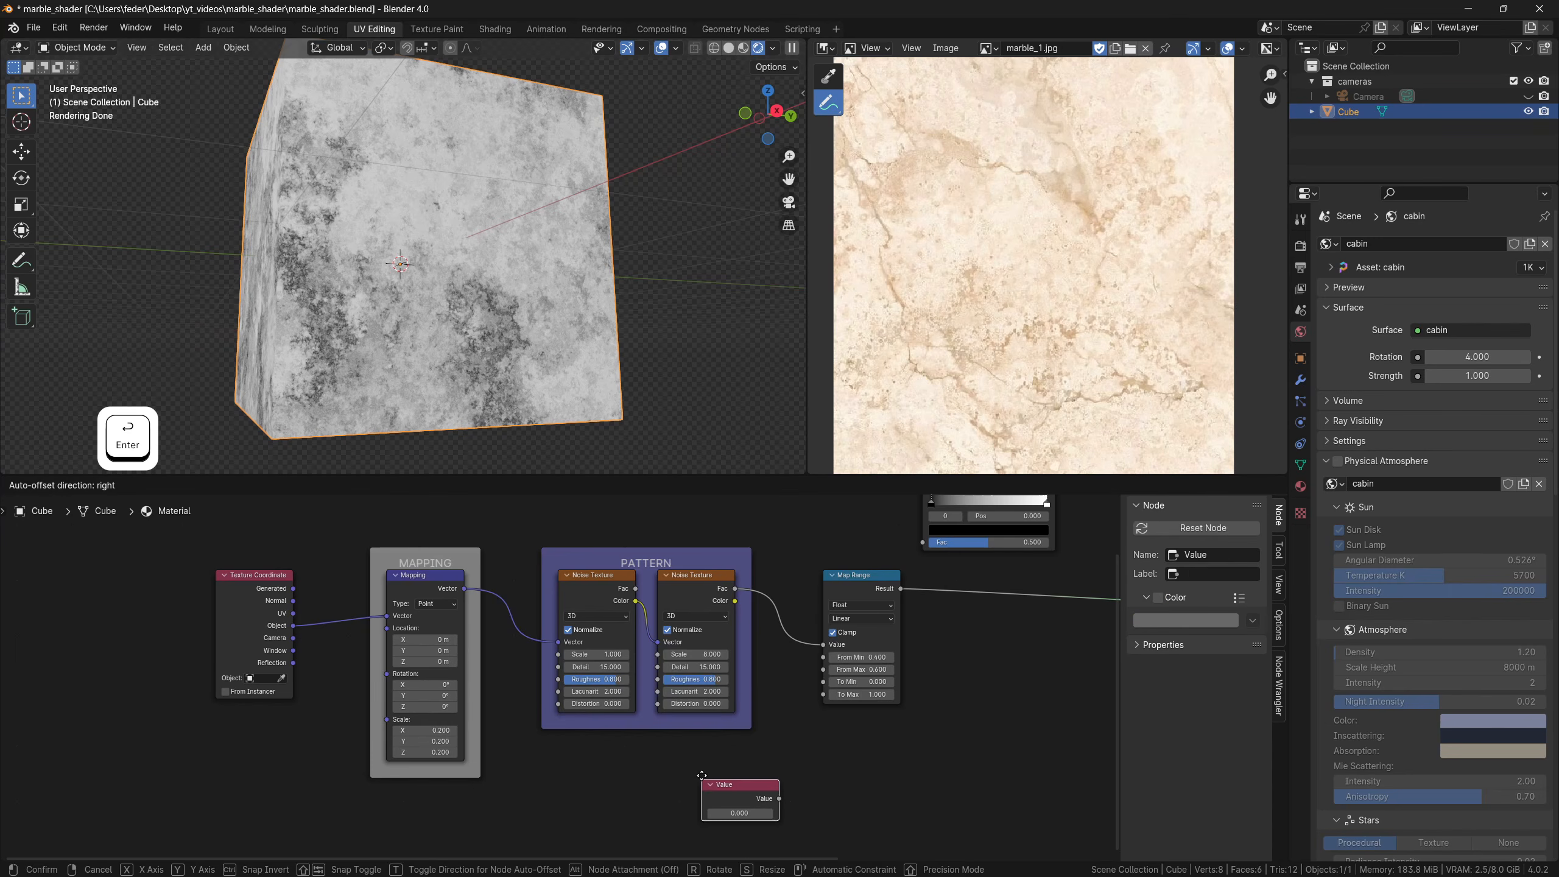
{"action": "left_click", "coordinate": [657, 742]}
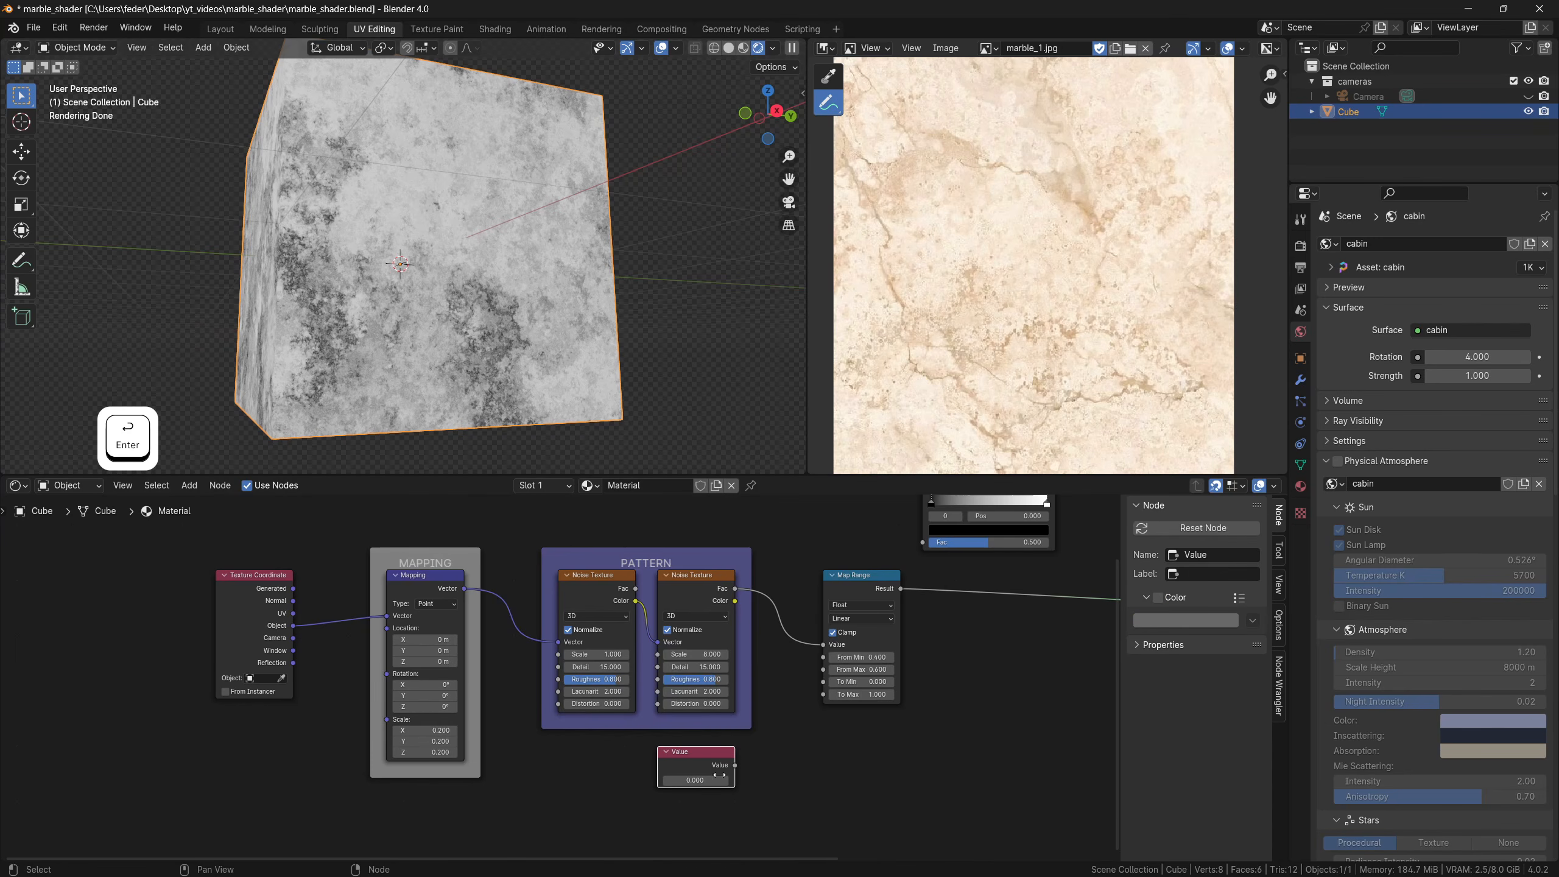
{"action": "left_click_drag", "start_coordinate": [735, 766], "coordinate": [822, 664]}
{"action": "left_click", "coordinate": [856, 669]}
{"action": "type", "text": "1"}
{"action": "key", "text": "Return"}
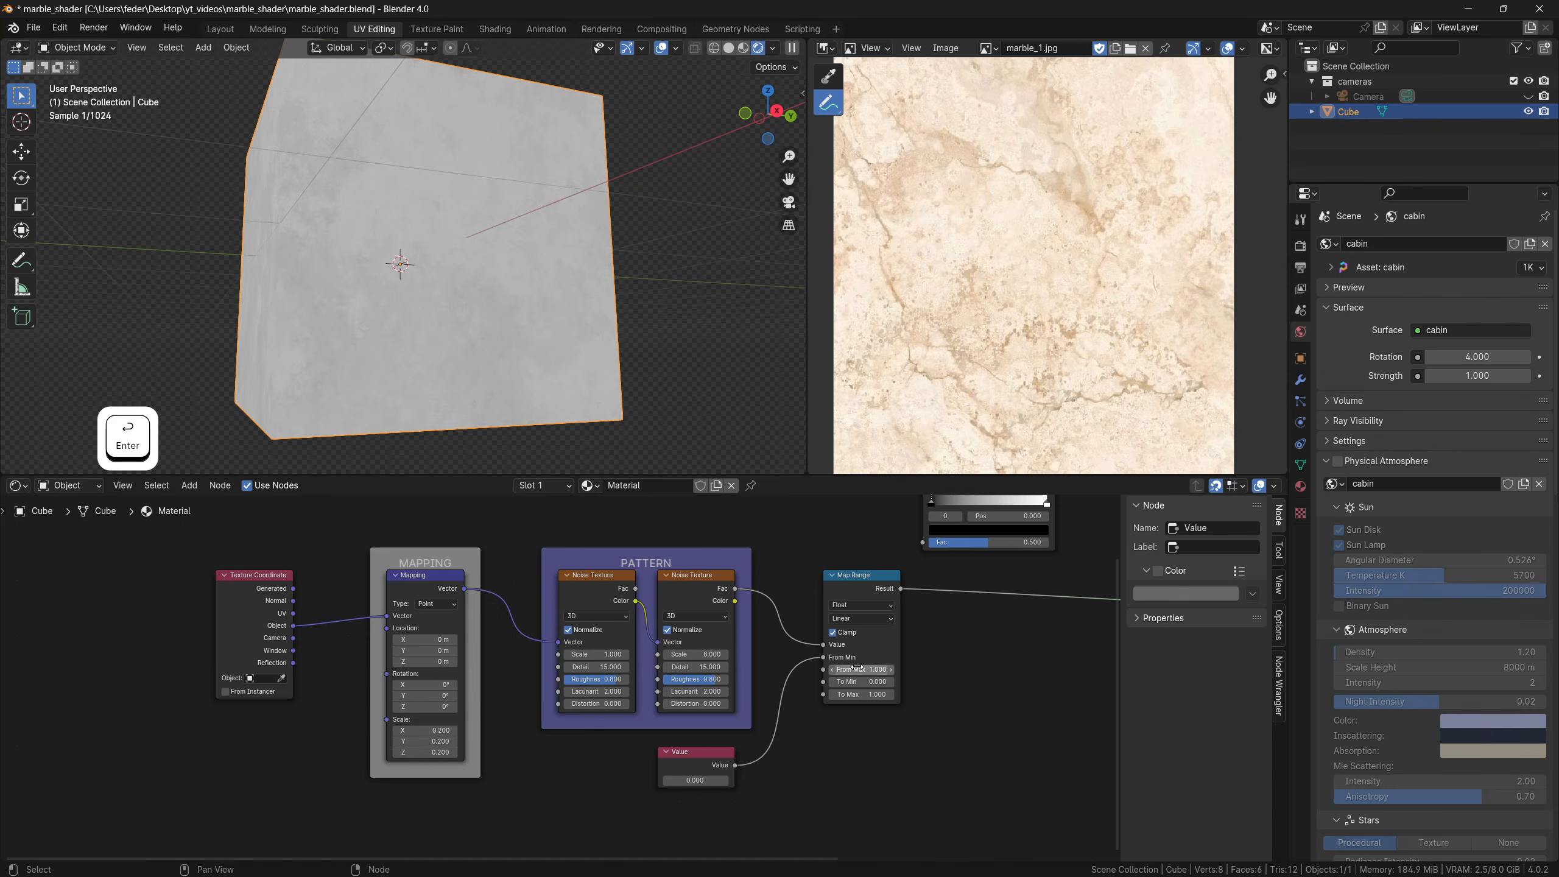
{"action": "left_click", "coordinate": [695, 780], "text": "shift"}
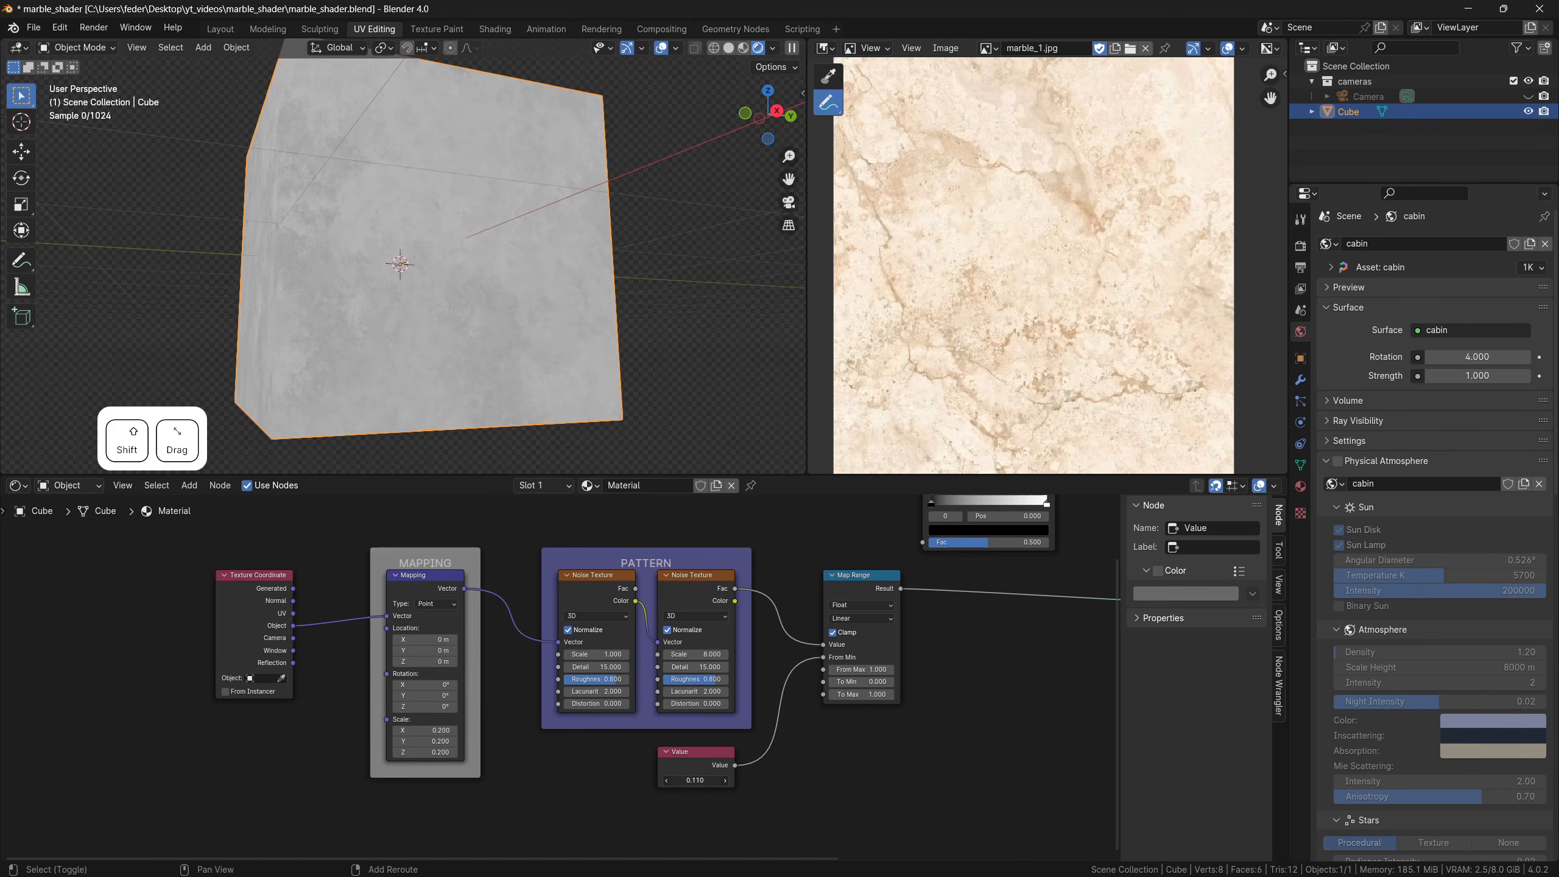
{"action": "left_click_drag", "start_coordinate": [695, 780], "coordinate": [607, 758], "text": "shift"}
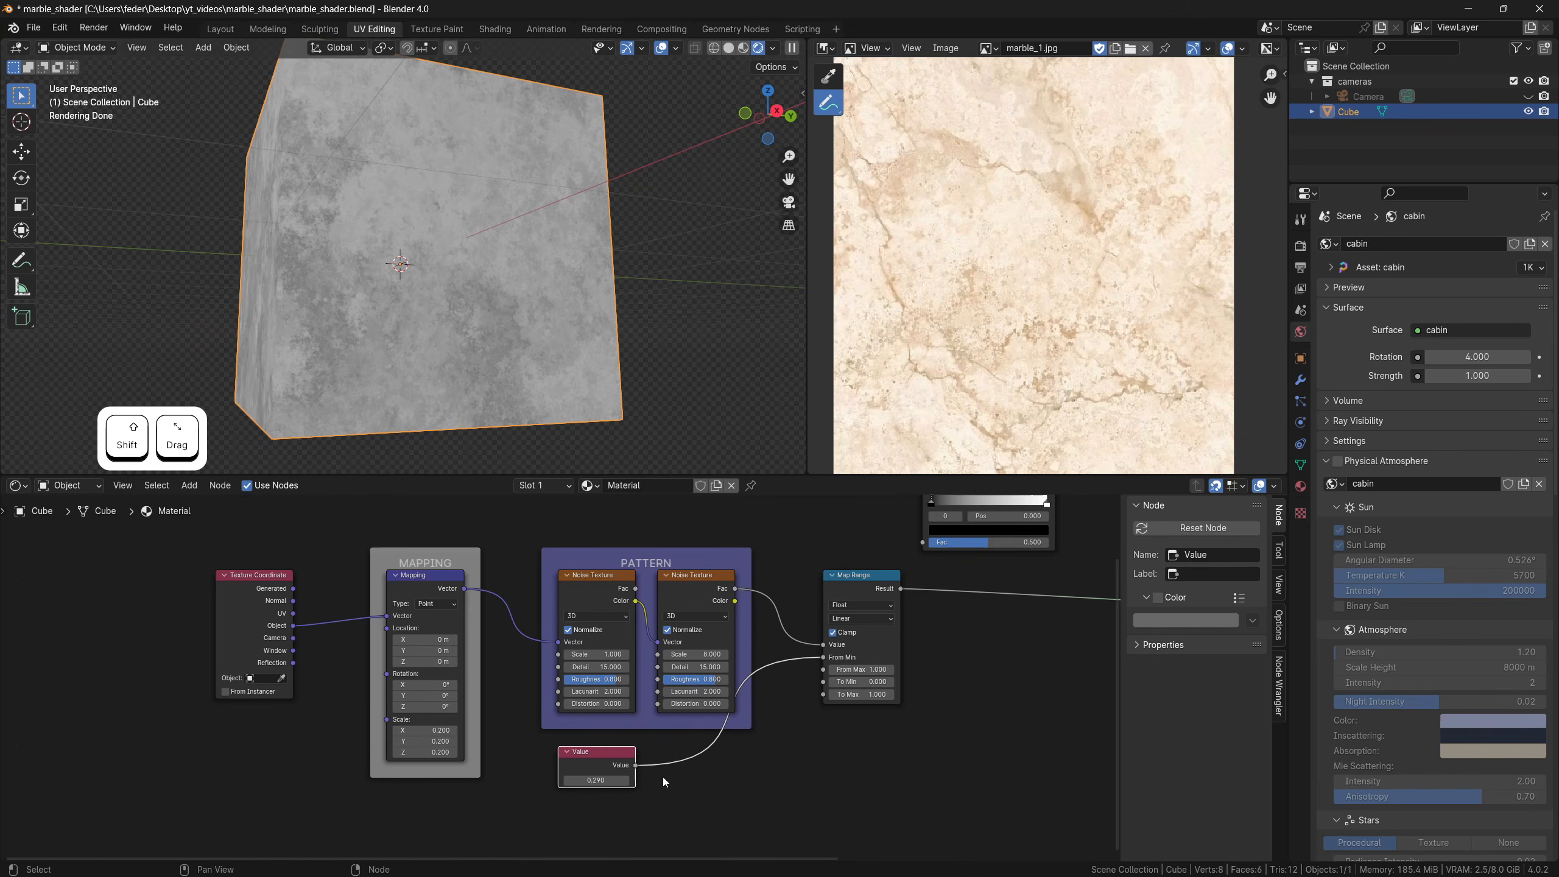
Add a Math node near the Value node, set it to Subtract and make its first value 1
{"action": "key", "text": "shift+a"}
{"action": "type", "text": "math"}
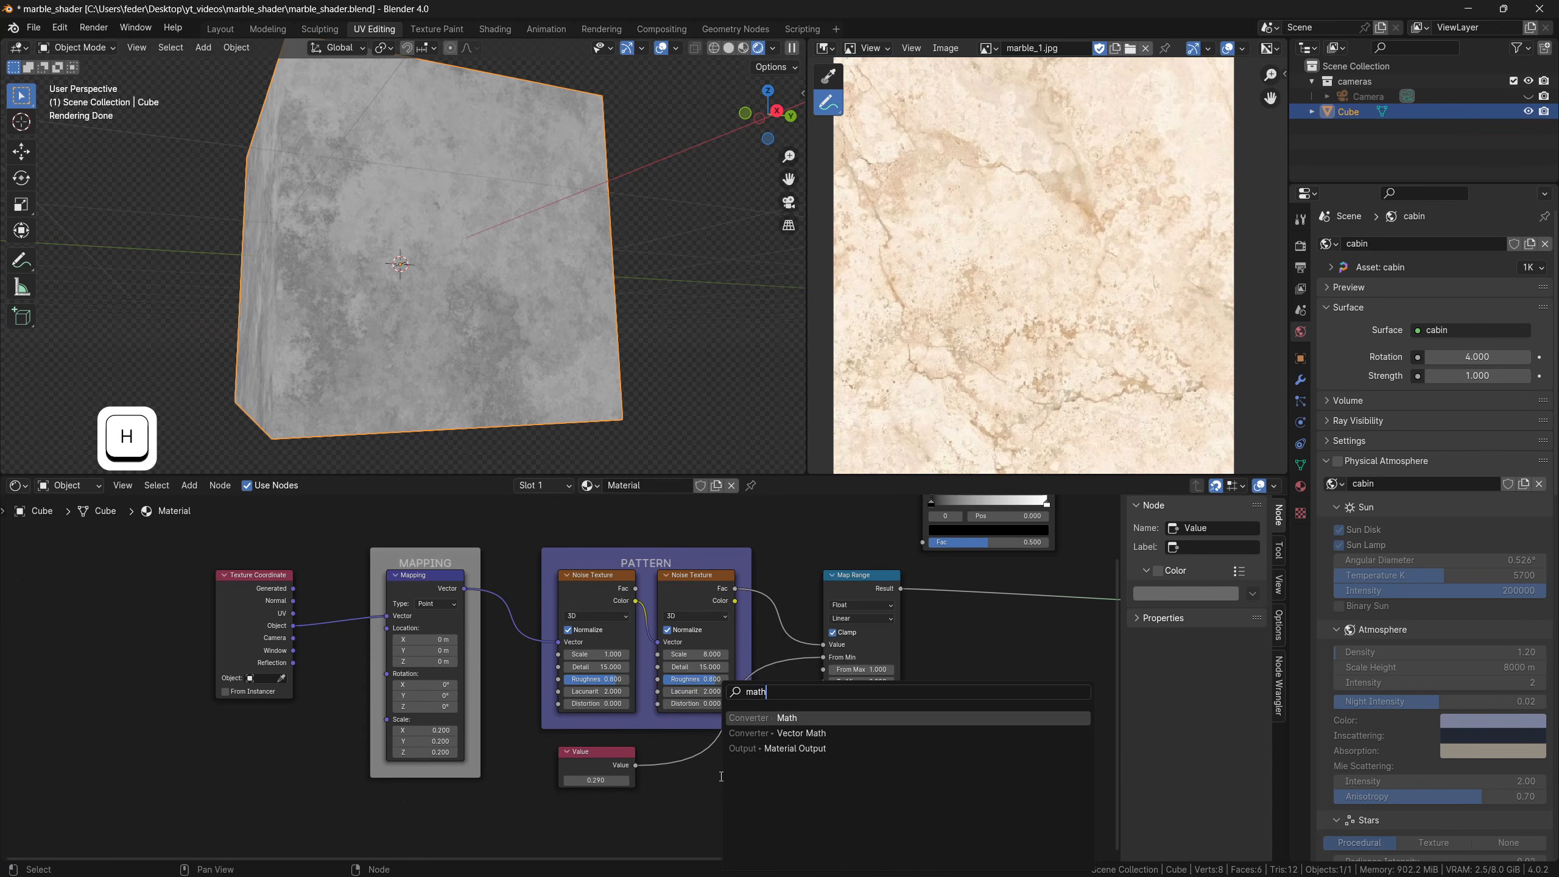
{"action": "key", "text": "Return"}
{"action": "left_click", "coordinate": [746, 732]}
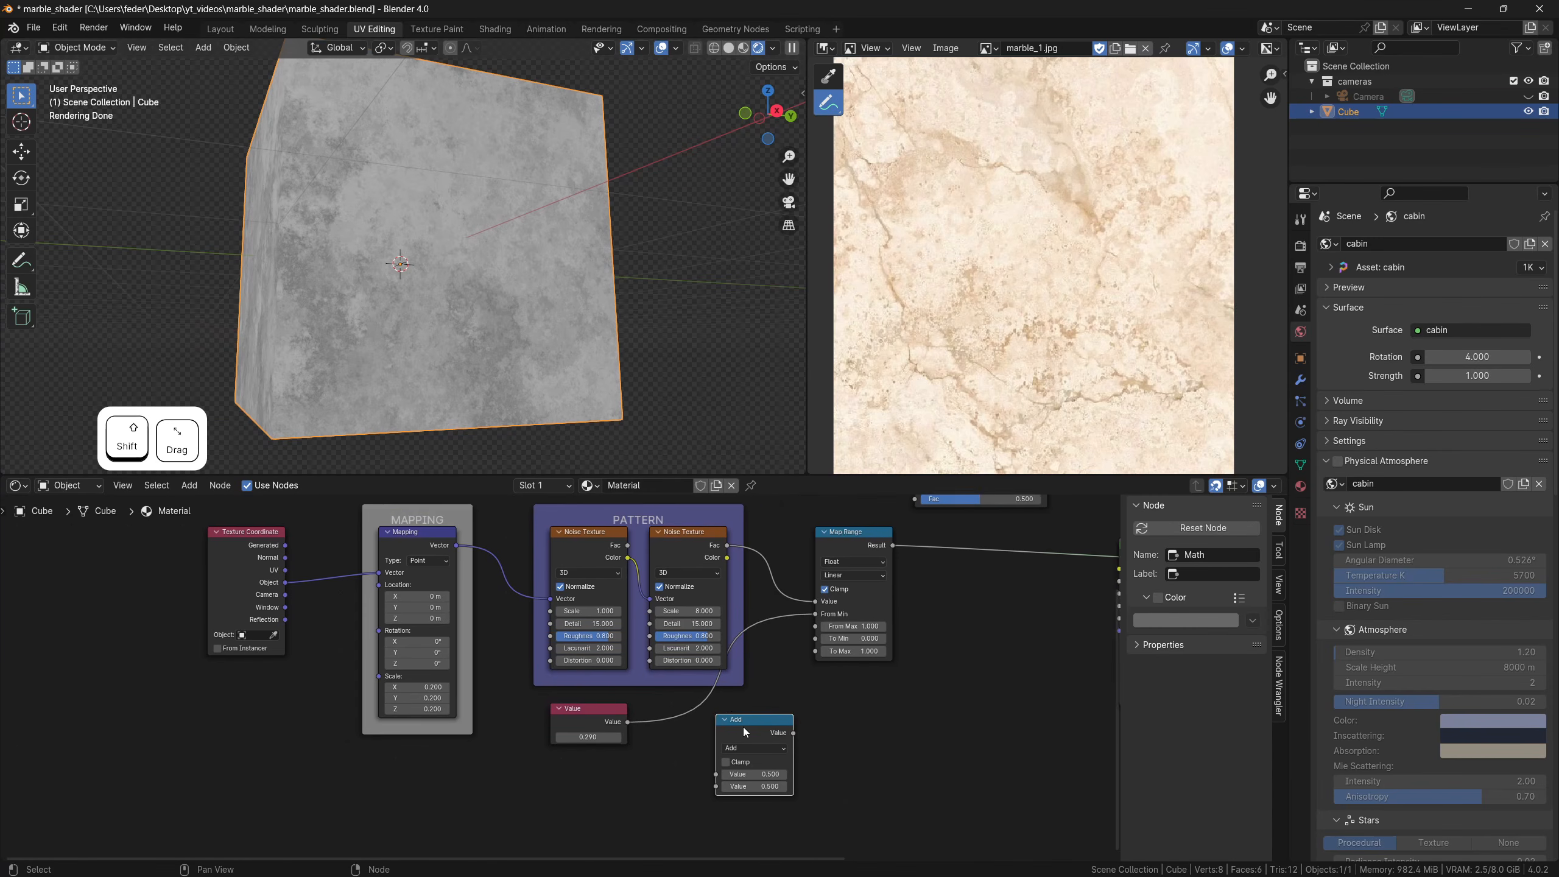
{"action": "scroll", "coordinate": [746, 732], "scroll_direction": "up", "scroll_amount": 1}
{"action": "left_click", "coordinate": [788, 760]}
{"action": "left_click", "coordinate": [774, 617]}
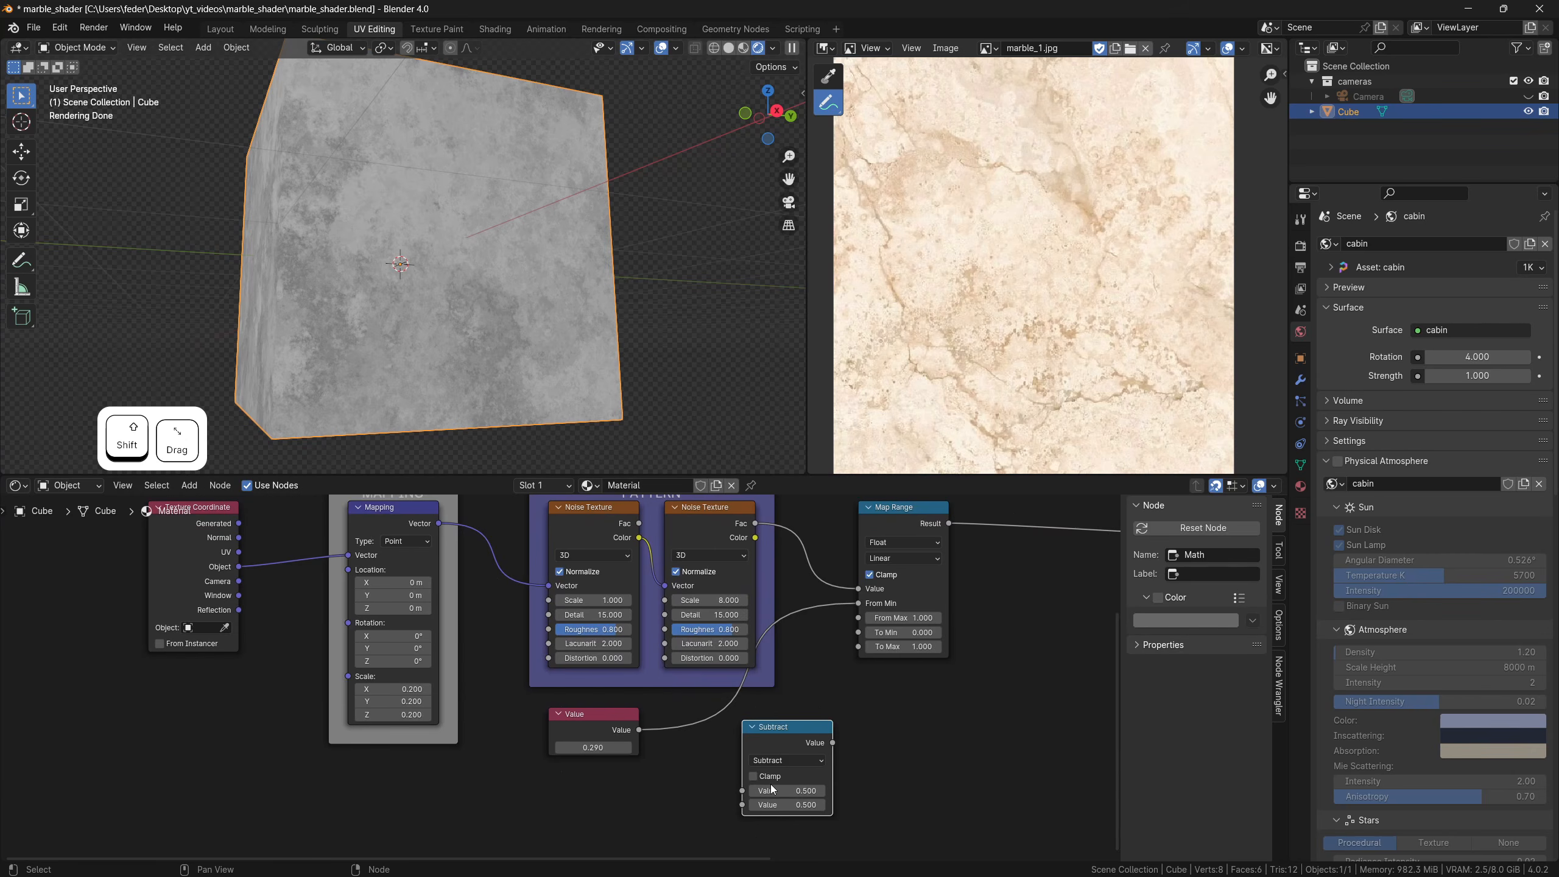
{"action": "type", "text": "1"}
{"action": "key", "text": "Return"}
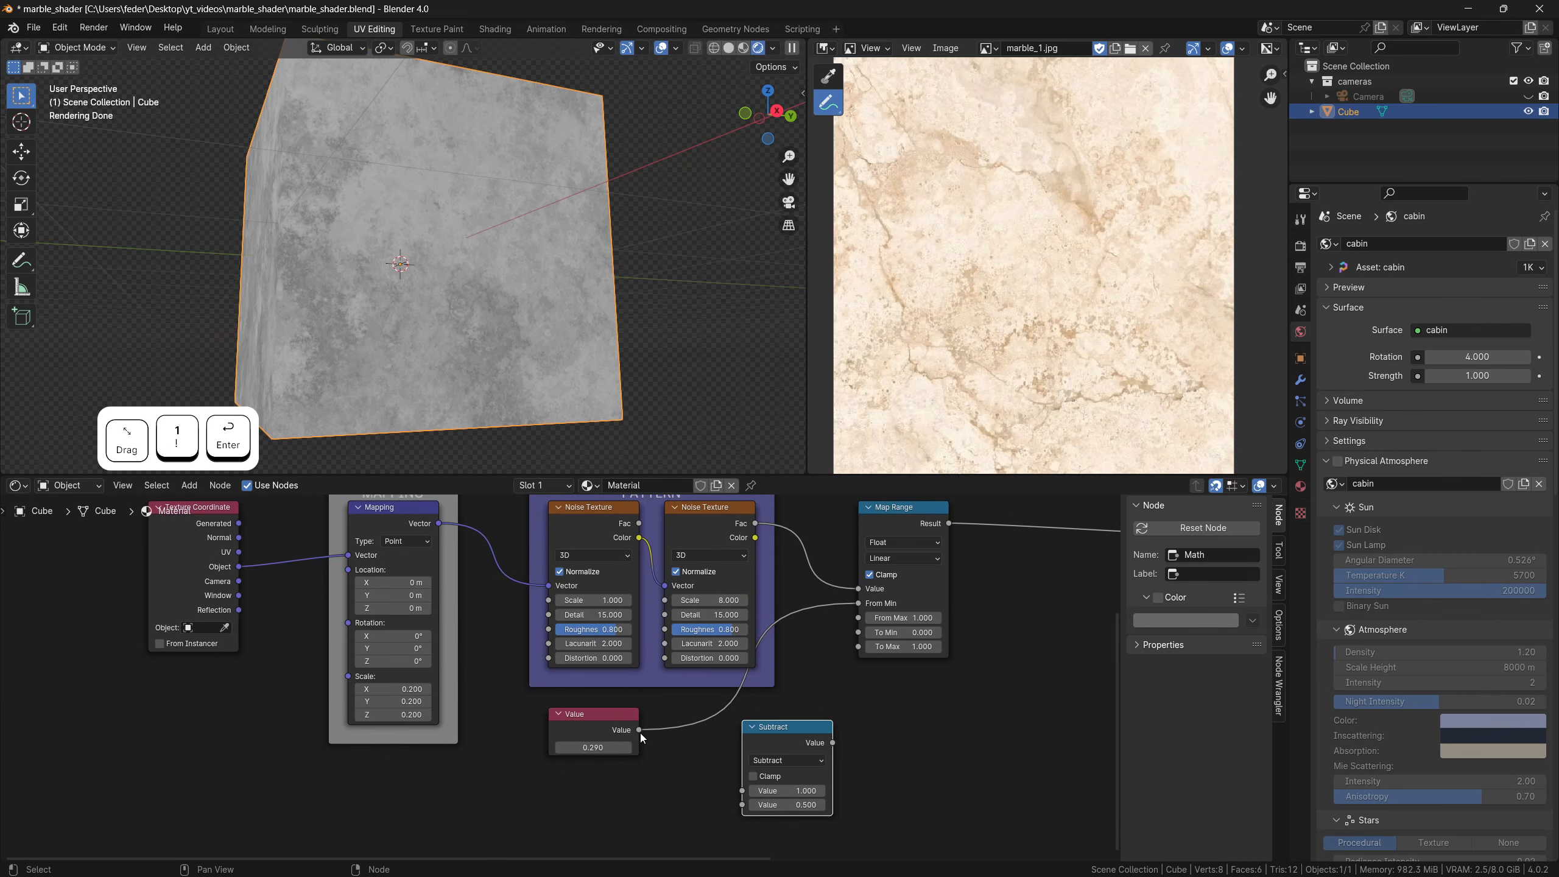
Connect the Value node through Subtract's second input to the Map Range's From Max, and set the Value to 0.4
{"action": "left_click_drag", "start_coordinate": [640, 734], "coordinate": [662, 726]}
{"action": "left_click_drag", "start_coordinate": [722, 804], "coordinate": [742, 805]}
{"action": "left_click_drag", "start_coordinate": [832, 743], "coordinate": [855, 708]}
{"action": "left_click_drag", "start_coordinate": [858, 622], "coordinate": [858, 618]}
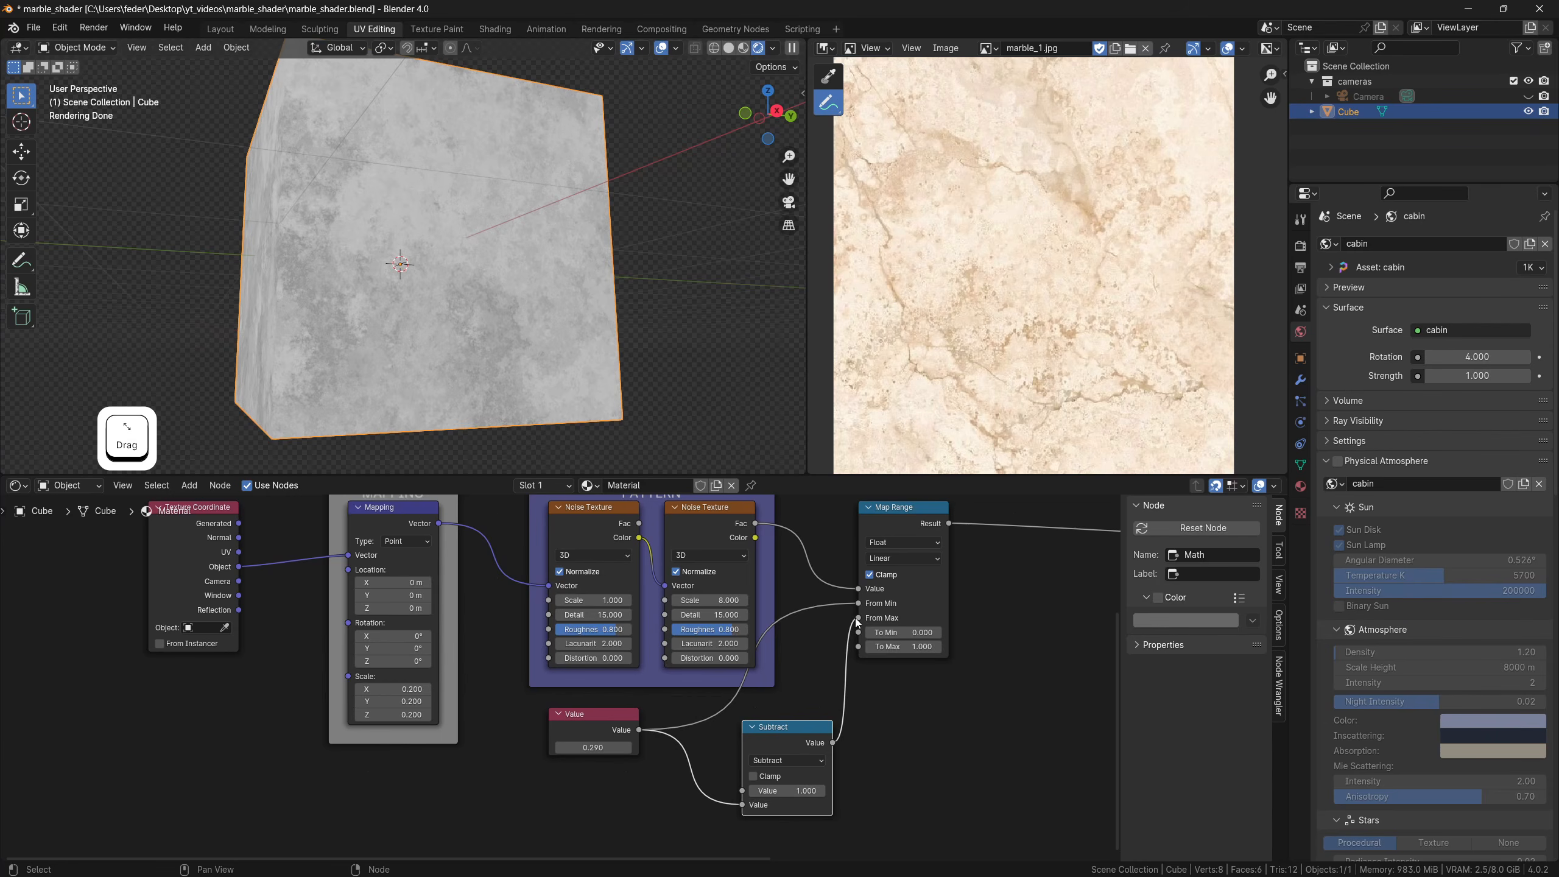
{"action": "mouse_move", "coordinate": [594, 747]}
{"action": "left_mouse_down", "text": "shift"}
{"action": "mouse_move", "coordinate": [635, 747]}
{"action": "mouse_move", "coordinate": [616, 747]}
{"action": "left_mouse_up", "text": "shift"}
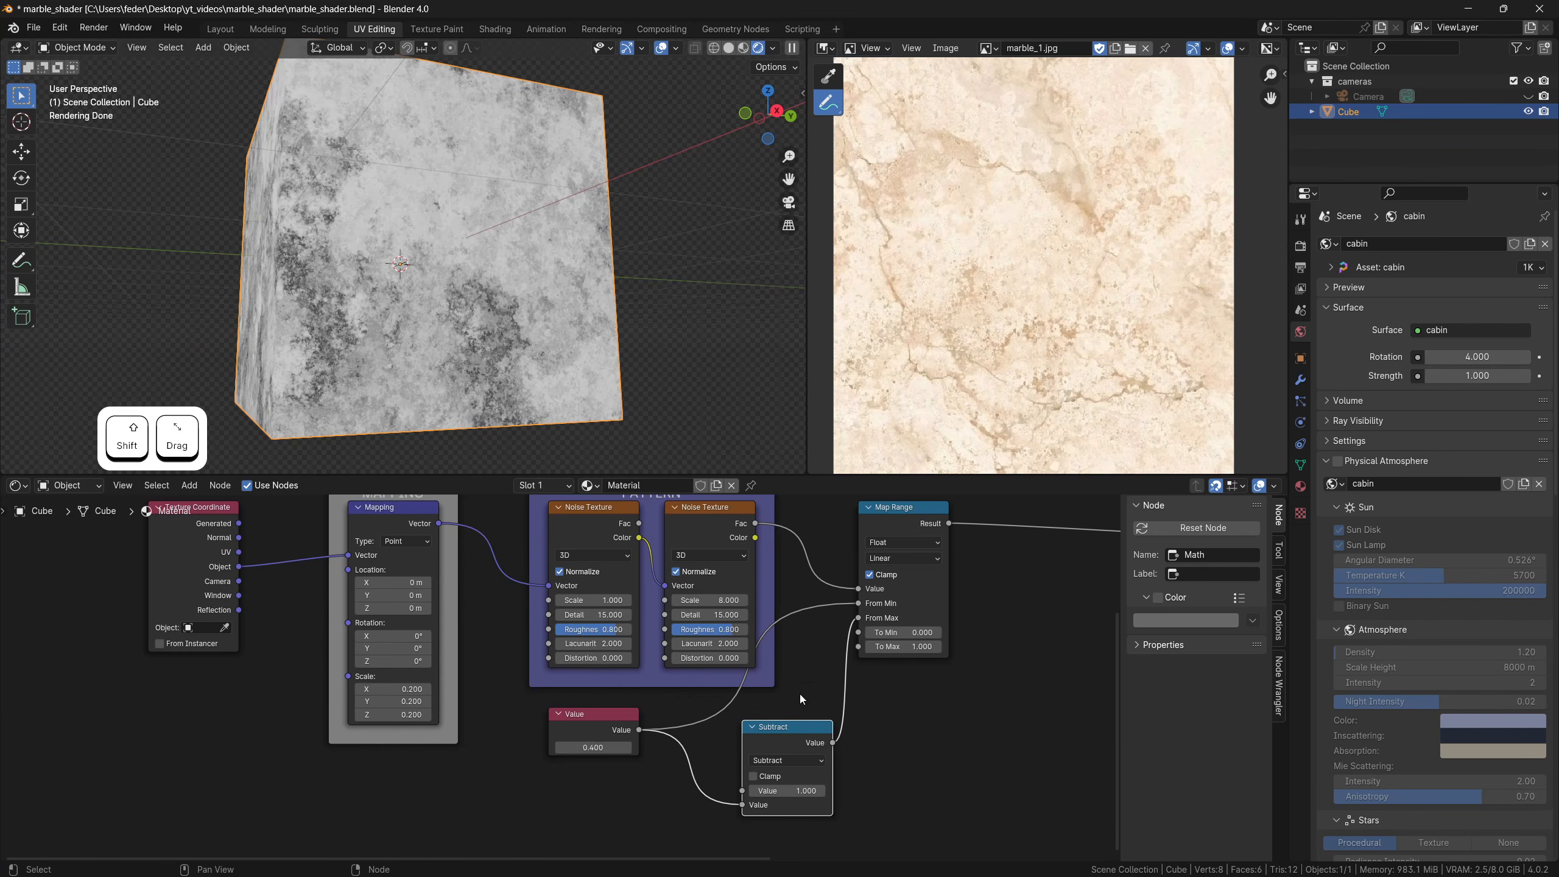
Move the unconnected Color Ramp's black and white stops past each other near the middle, placing the white stop at 0.495
{"action": "scroll", "coordinate": [614, 675], "scroll_direction": "down", "scroll_amount": 2}
{"action": "middle_click_drag", "start_coordinate": [798, 510], "coordinate": [635, 705]}
{"action": "scroll", "coordinate": [635, 705], "scroll_direction": "up", "scroll_amount": 1}
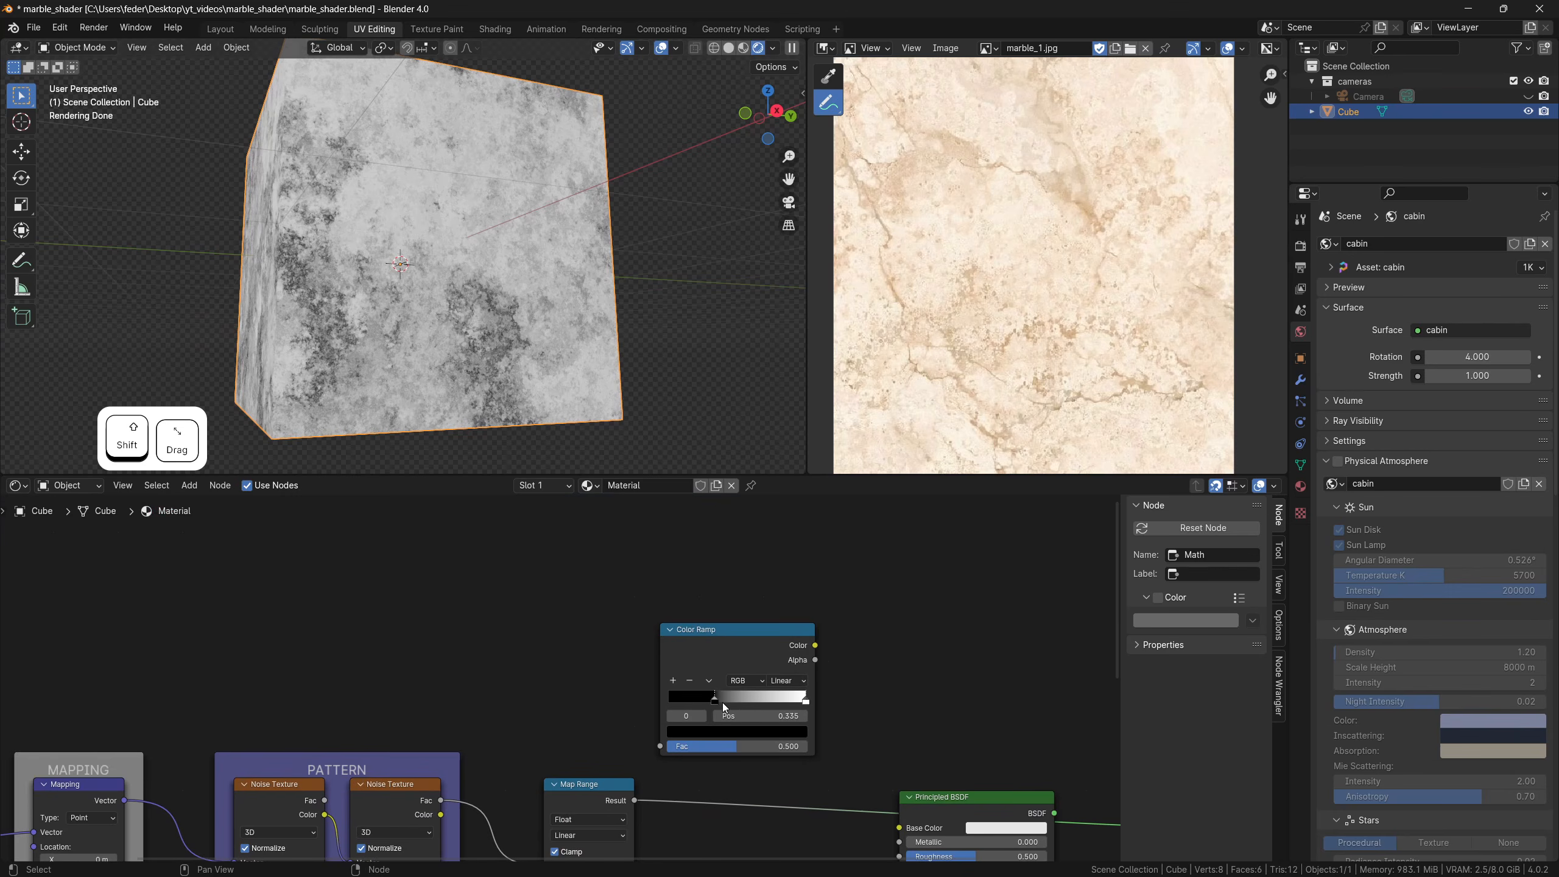
{"action": "mouse_move", "coordinate": [722, 702]}
{"action": "left_mouse_down"}
{"action": "mouse_move", "coordinate": [758, 701]}
{"action": "mouse_move", "coordinate": [732, 700]}
{"action": "left_mouse_up"}
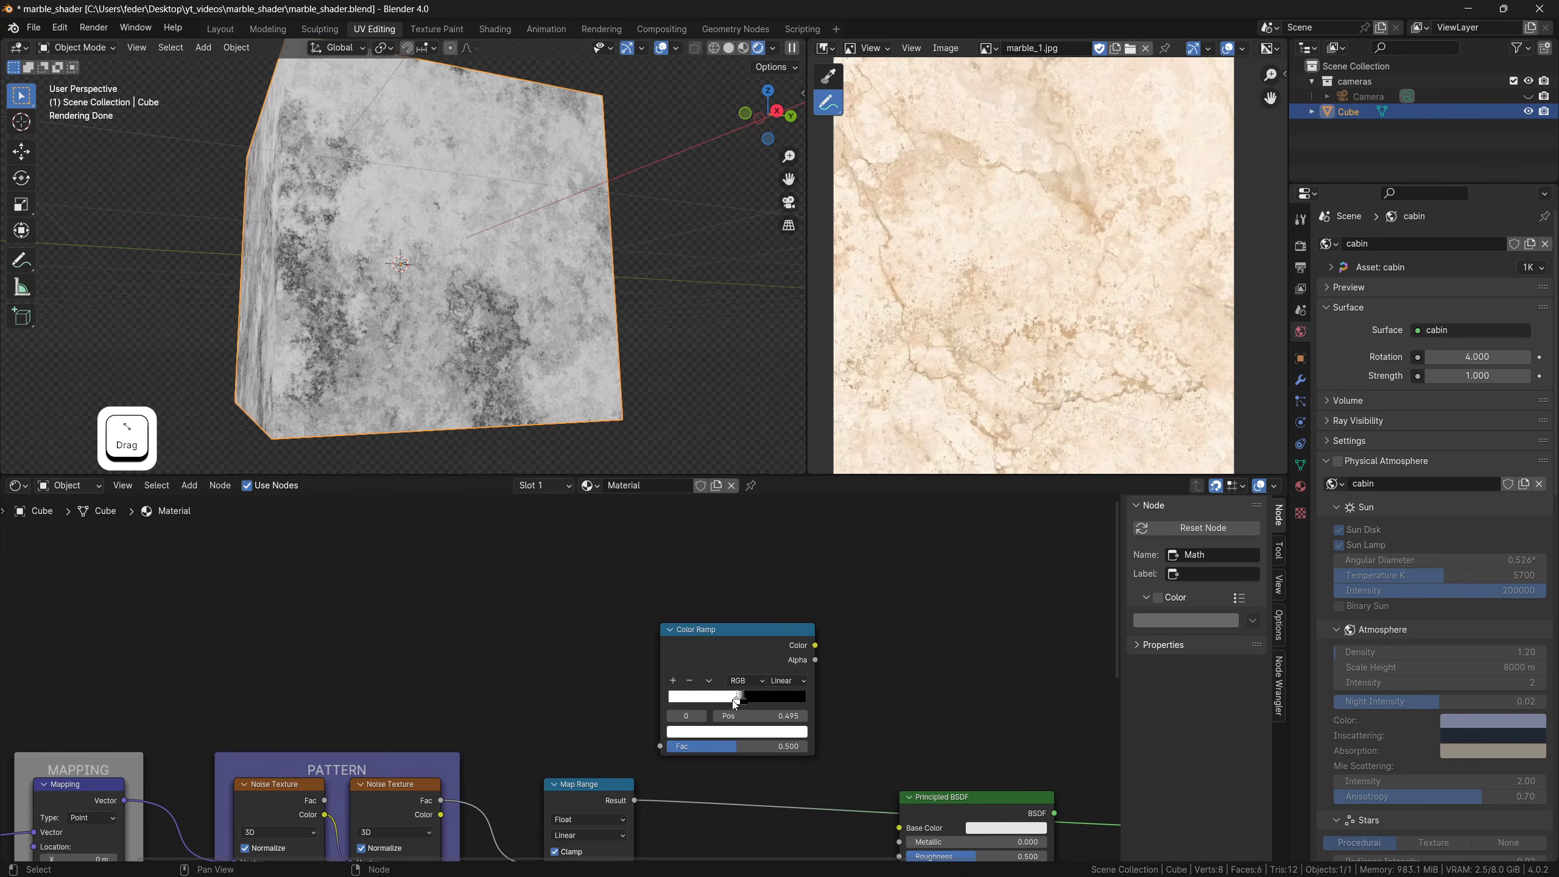
Add a reroute point on the Value node's outgoing links and move the Value node away to make room
{"action": "scroll", "coordinate": [557, 709], "scroll_direction": "down", "scroll_amount": 1}
{"action": "middle_click_drag", "start_coordinate": [580, 695], "coordinate": [609, 660], "text": "shift"}
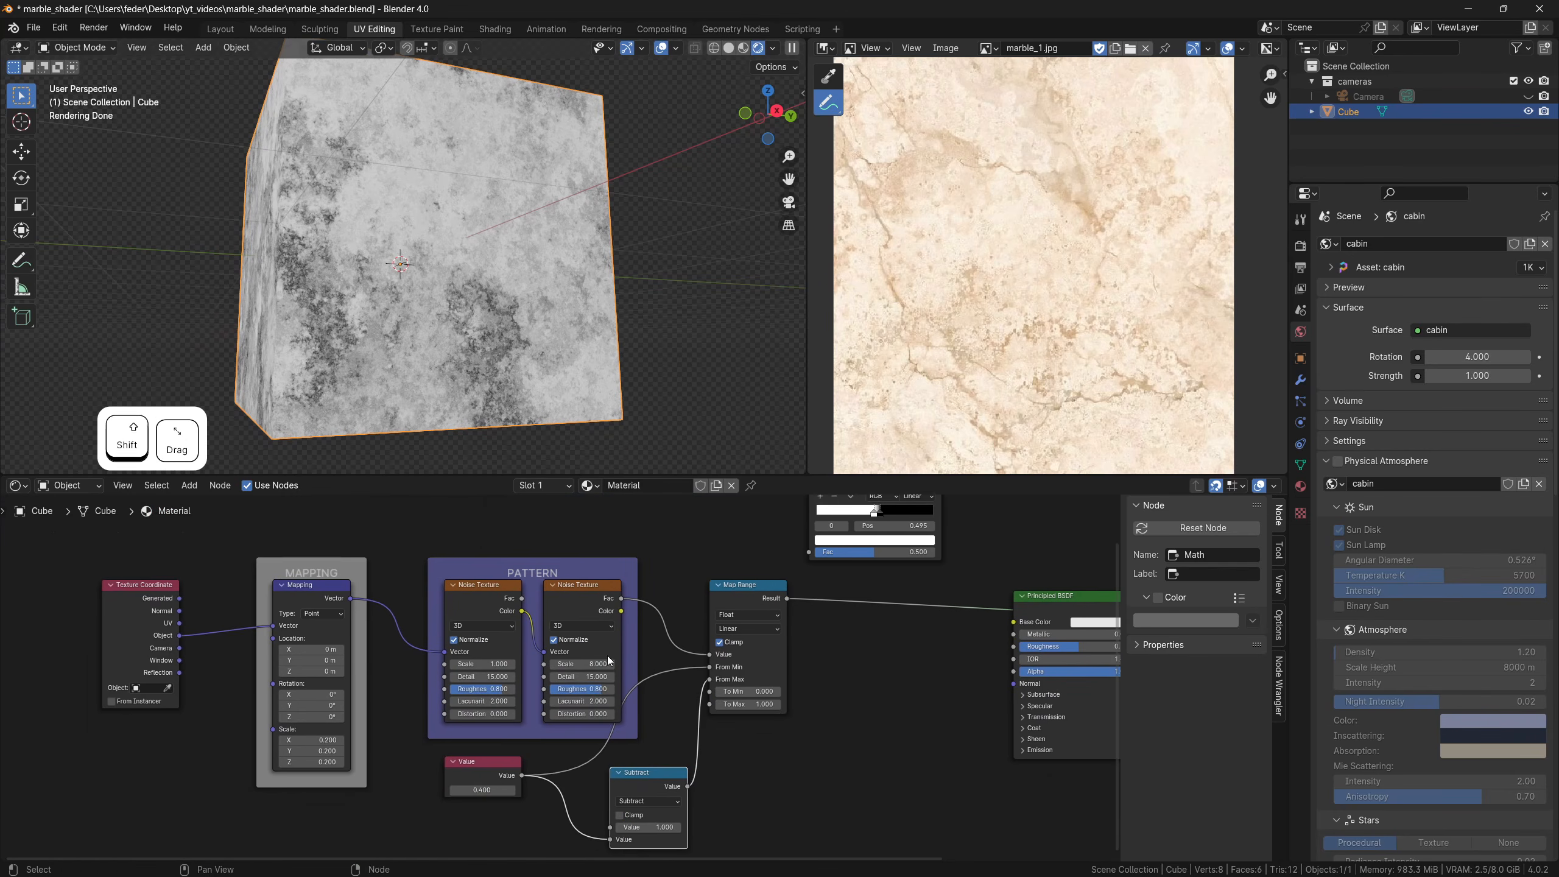
{"action": "scroll", "coordinate": [610, 660], "scroll_direction": "up", "scroll_amount": 1}
{"action": "right_click_drag", "start_coordinate": [632, 727], "coordinate": [632, 726], "text": "shift"}
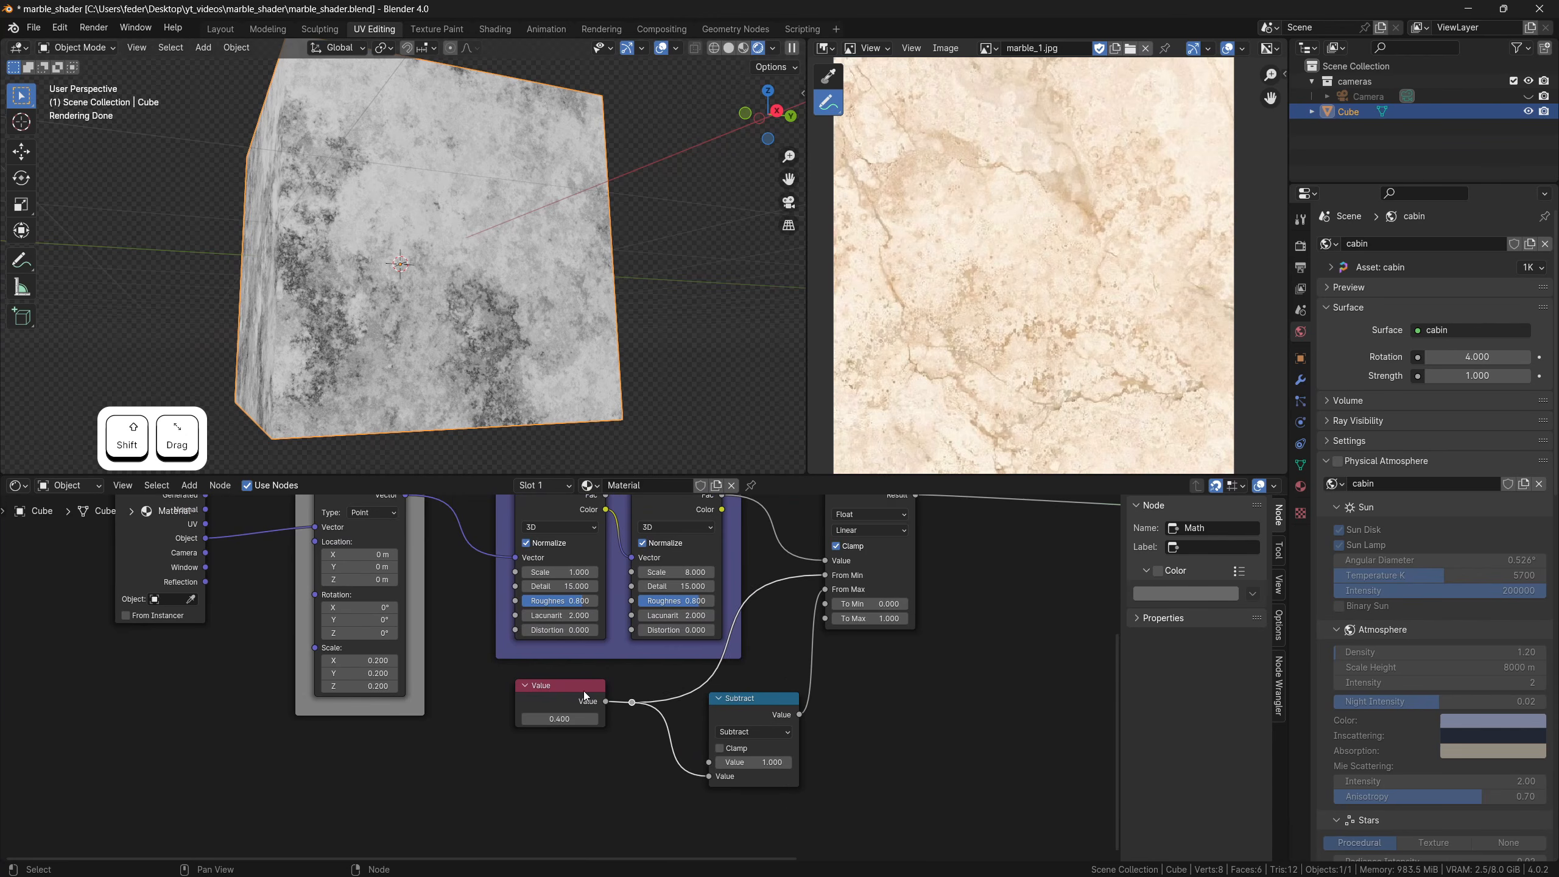
{"action": "left_click_drag", "start_coordinate": [577, 688], "coordinate": [366, 739]}
{"action": "middle_click_drag", "start_coordinate": [626, 731], "coordinate": [700, 746]}
Add a Math node set to Multiply and insert it on the link between the Value node and the reroute point
{"action": "key", "text": "shift+a"}
{"action": "type", "text": "mth"}
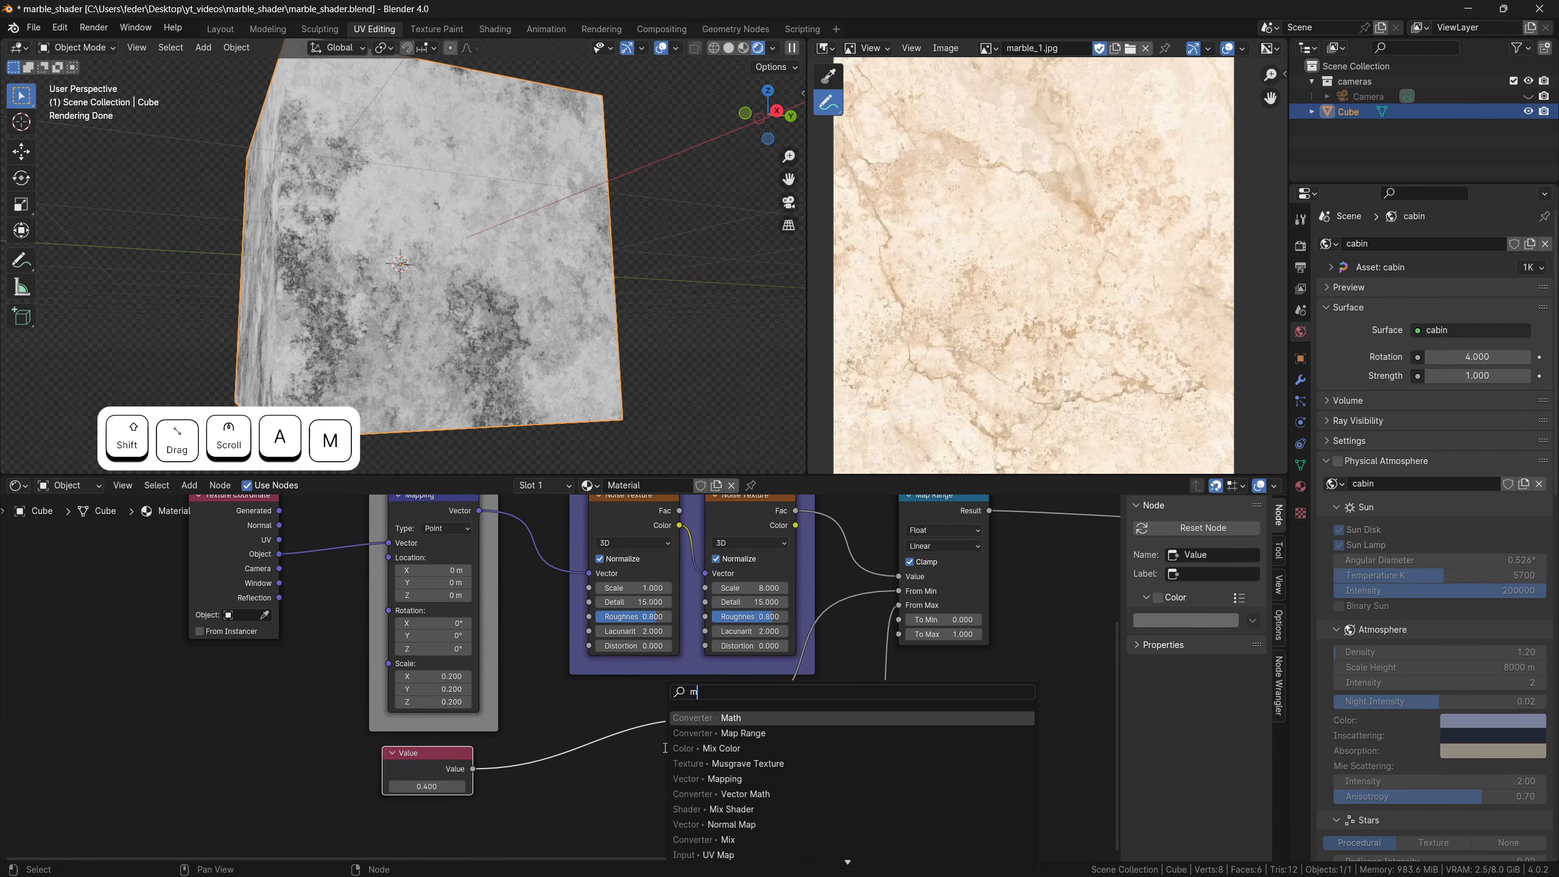
{"action": "key", "text": "Return"}
{"action": "left_click", "coordinate": [626, 746]}
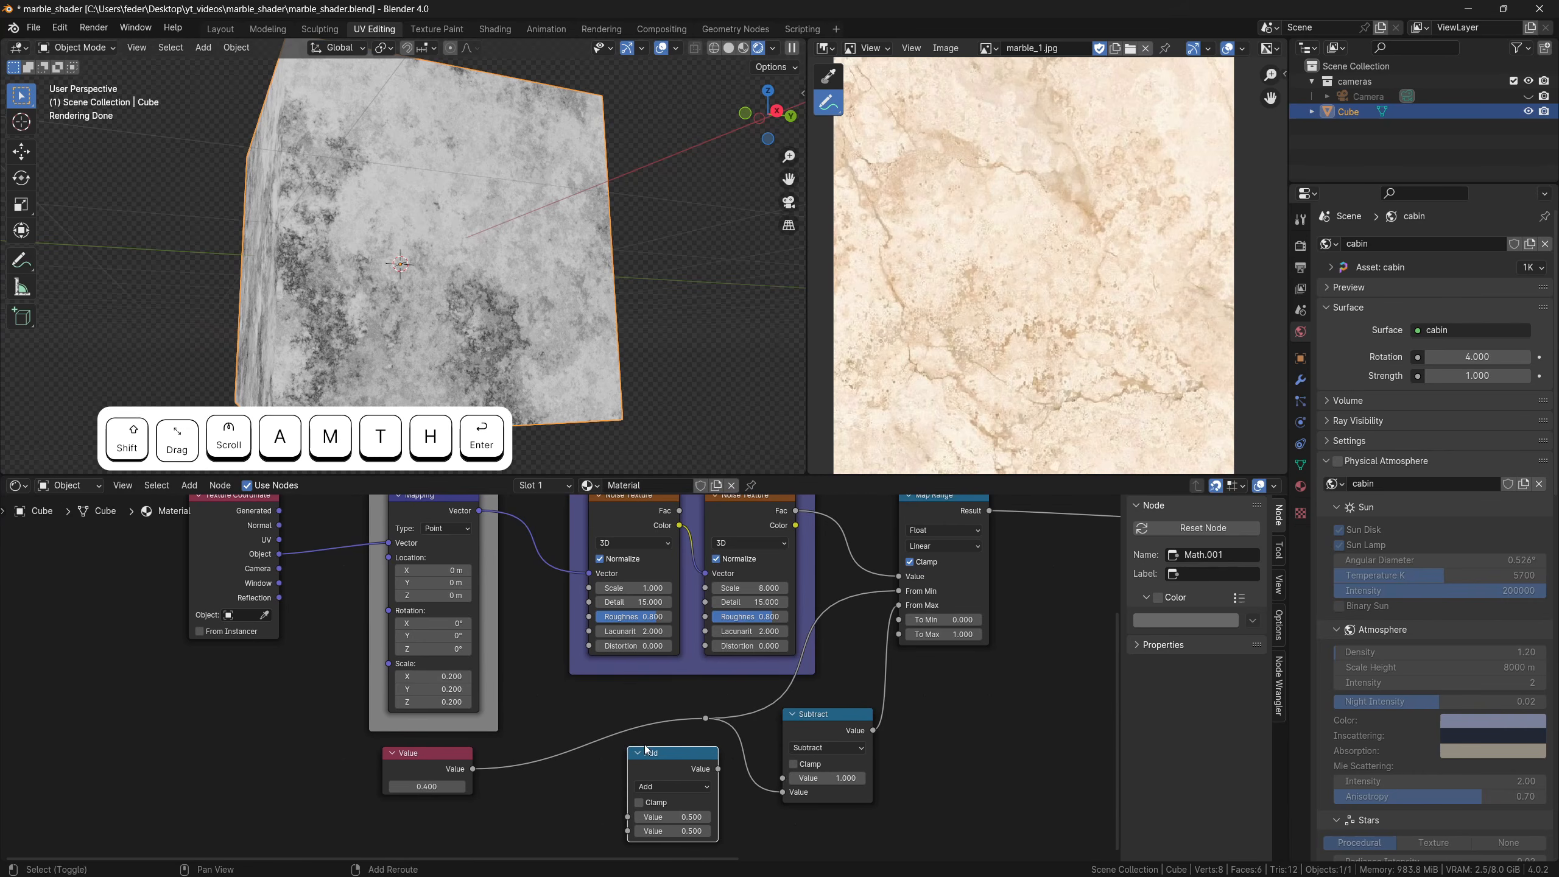
{"action": "scroll", "coordinate": [704, 699], "scroll_direction": "up", "scroll_amount": 1}
{"action": "left_click", "coordinate": [734, 731]}
{"action": "left_click", "coordinate": [730, 578]}
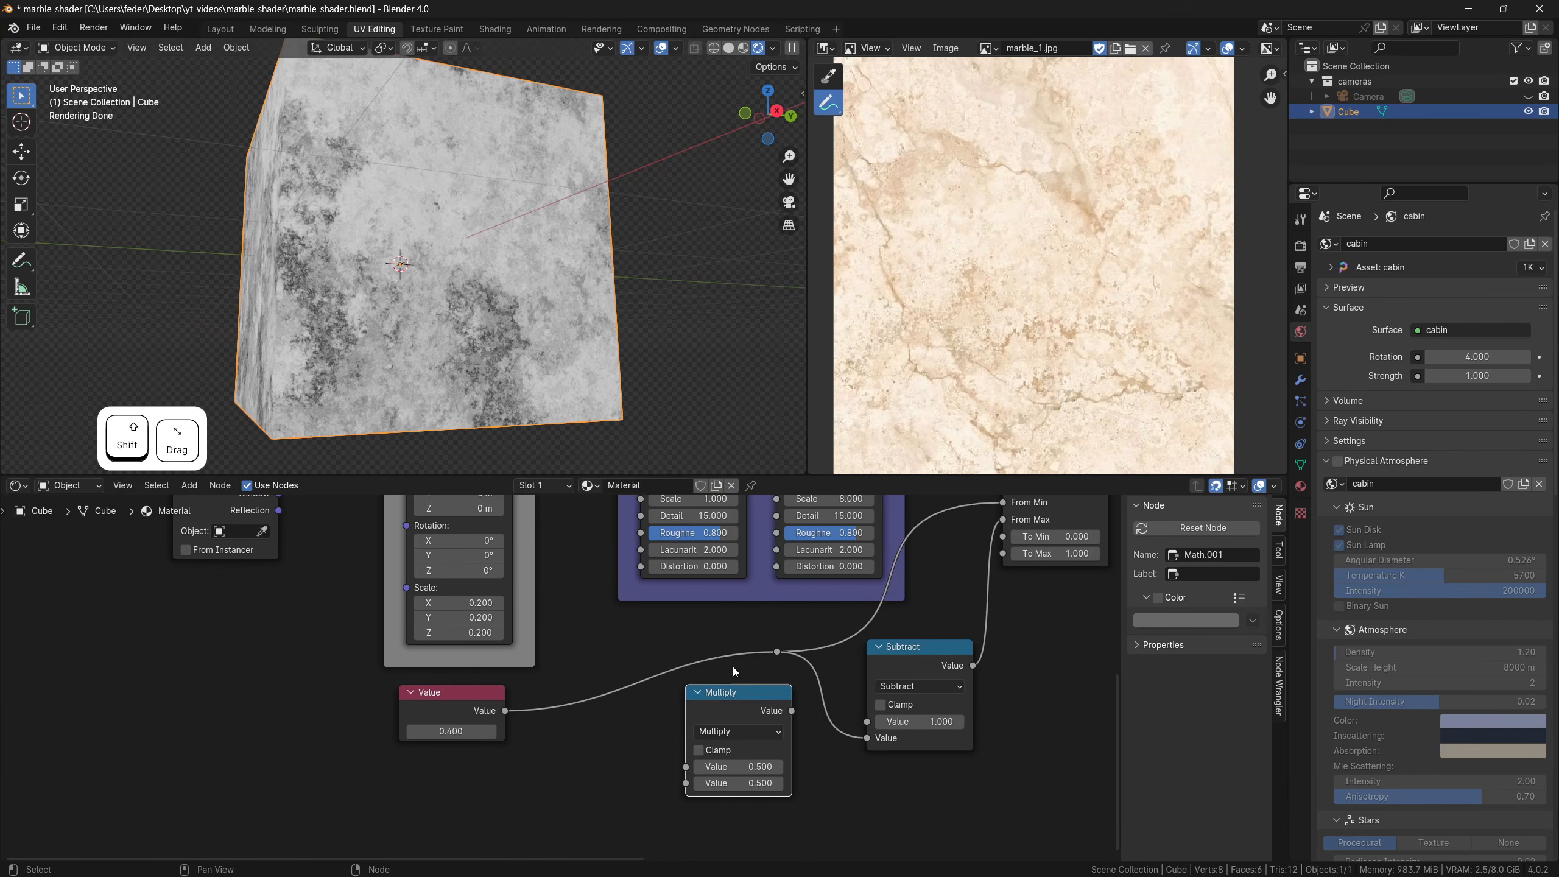
{"action": "left_click_drag", "start_coordinate": [740, 693], "coordinate": [718, 631]}
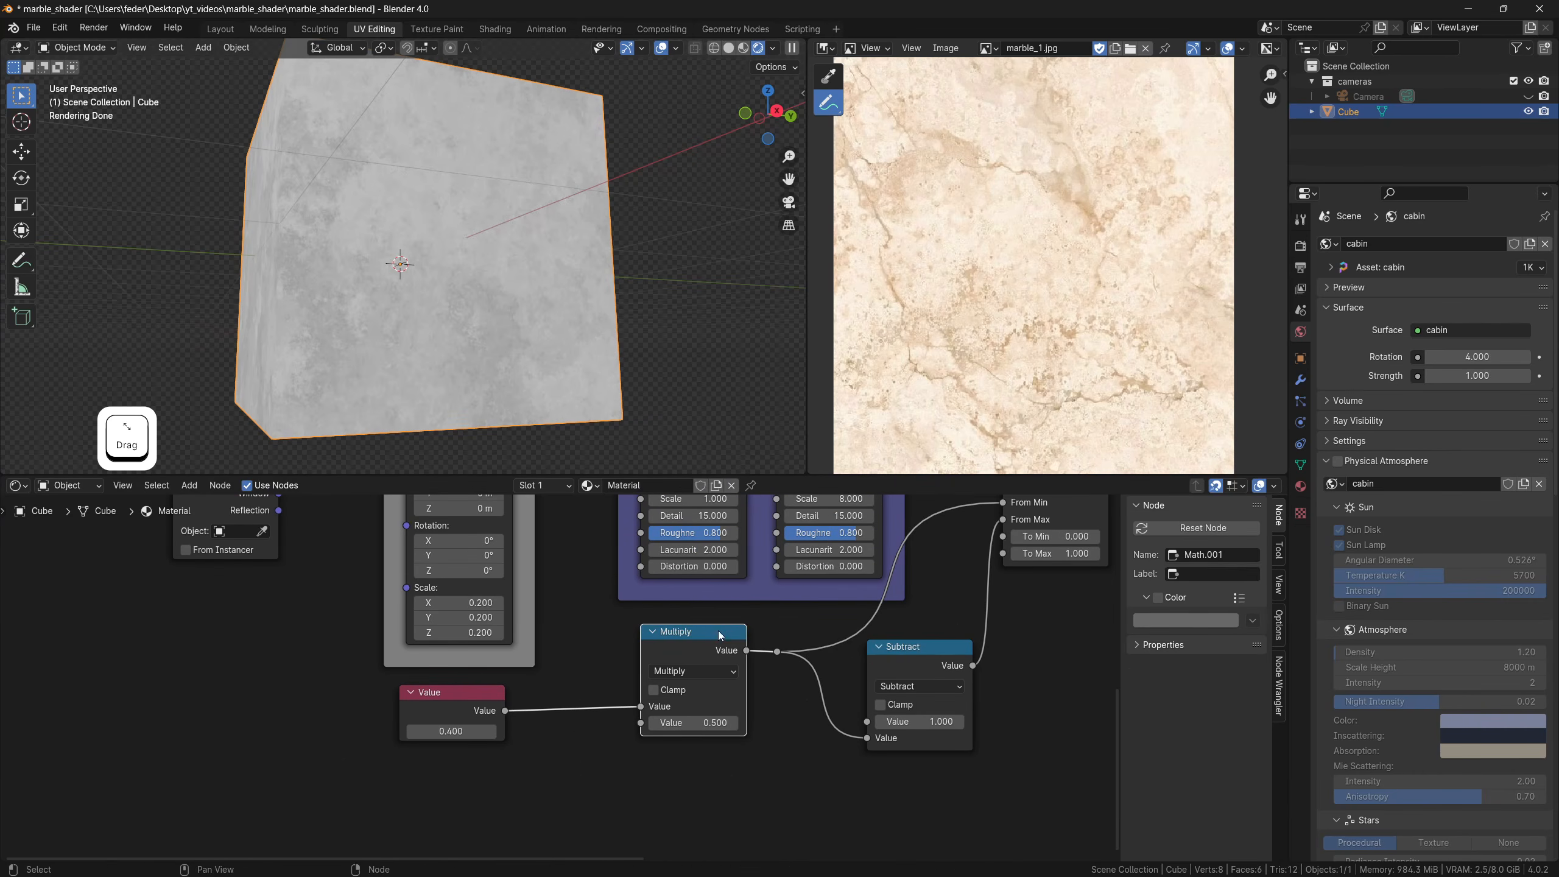
Set the Multiply node's second value to 0.499 and the Value node to 0.92
{"action": "left_click", "coordinate": [694, 722]}
{"action": "key", "text": "BackSpace"}
{"action": "key", "text": "Return"}
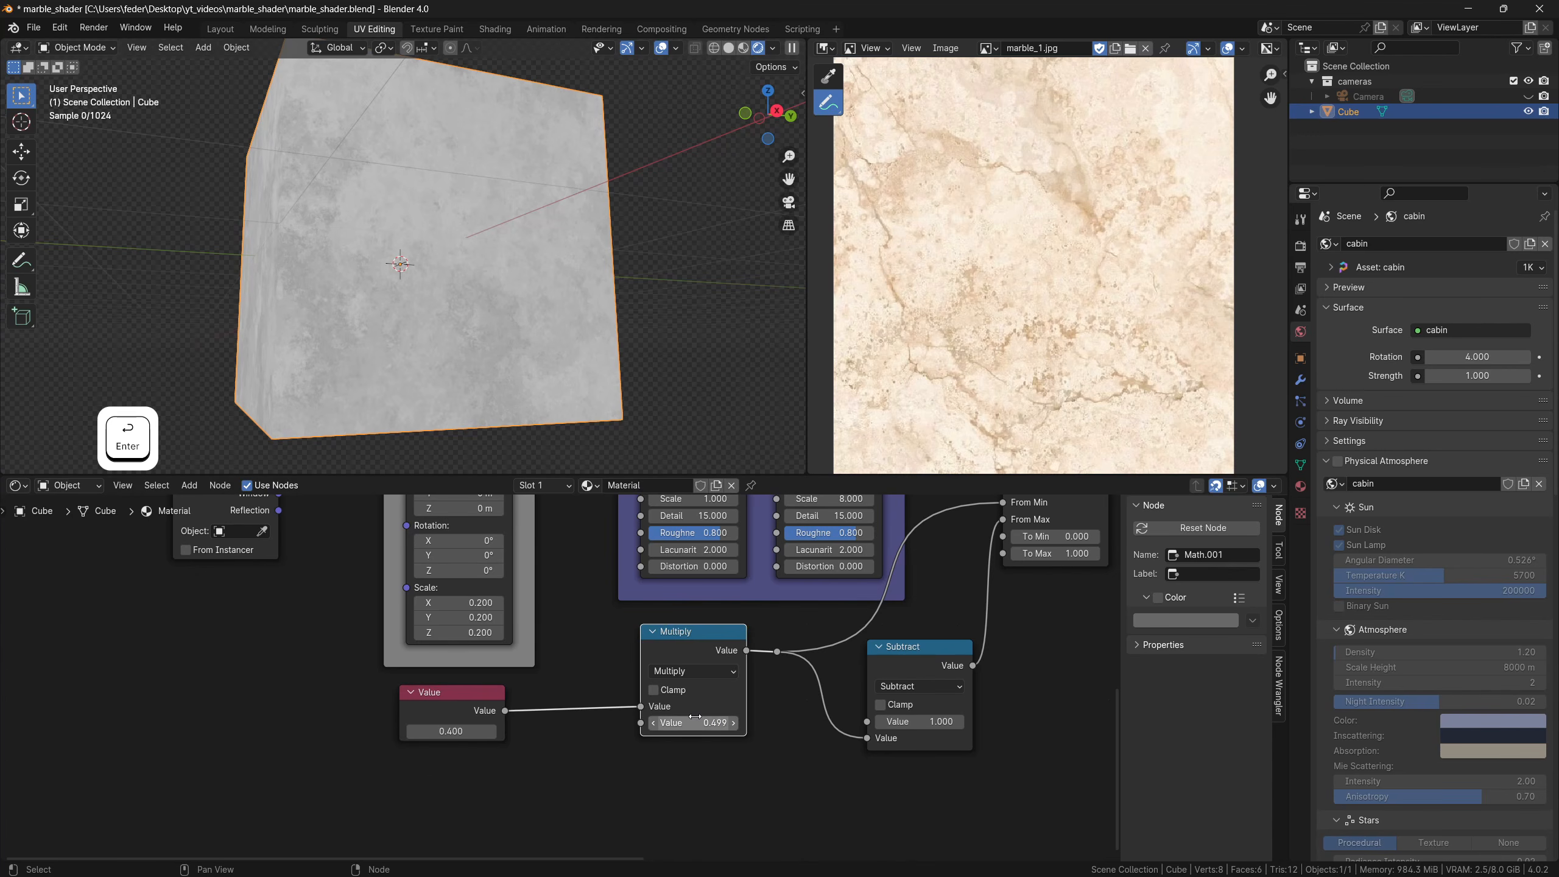
{"action": "middle_click_drag", "start_coordinate": [825, 712], "coordinate": [781, 740], "text": "shift"}
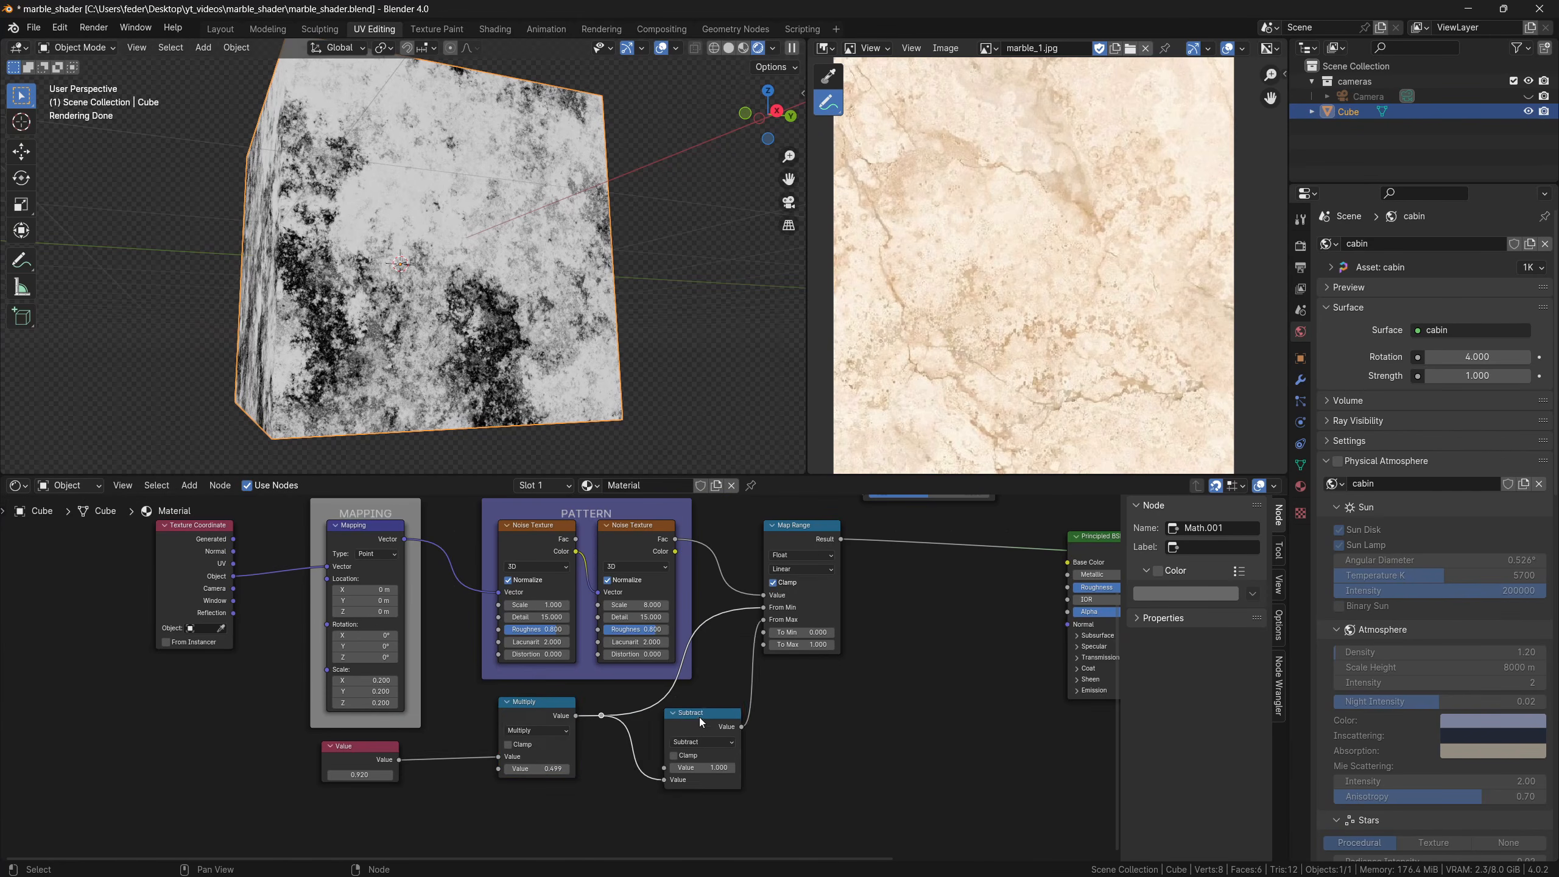
Join the Multiply, reroute and Subtract nodes in an olive-colored frame labelled CONTRAST, and move it clear below the PATTERN frame
{"action": "left_click", "coordinate": [704, 780], "text": "shift"}
{"action": "key", "text": "ctrl+j"}
{"action": "left_click", "coordinate": [1202, 546]}
{"action": "type", "text": "CONTRAST"}
{"action": "key", "text": "Return"}
{"action": "left_click", "coordinate": [1158, 571]}
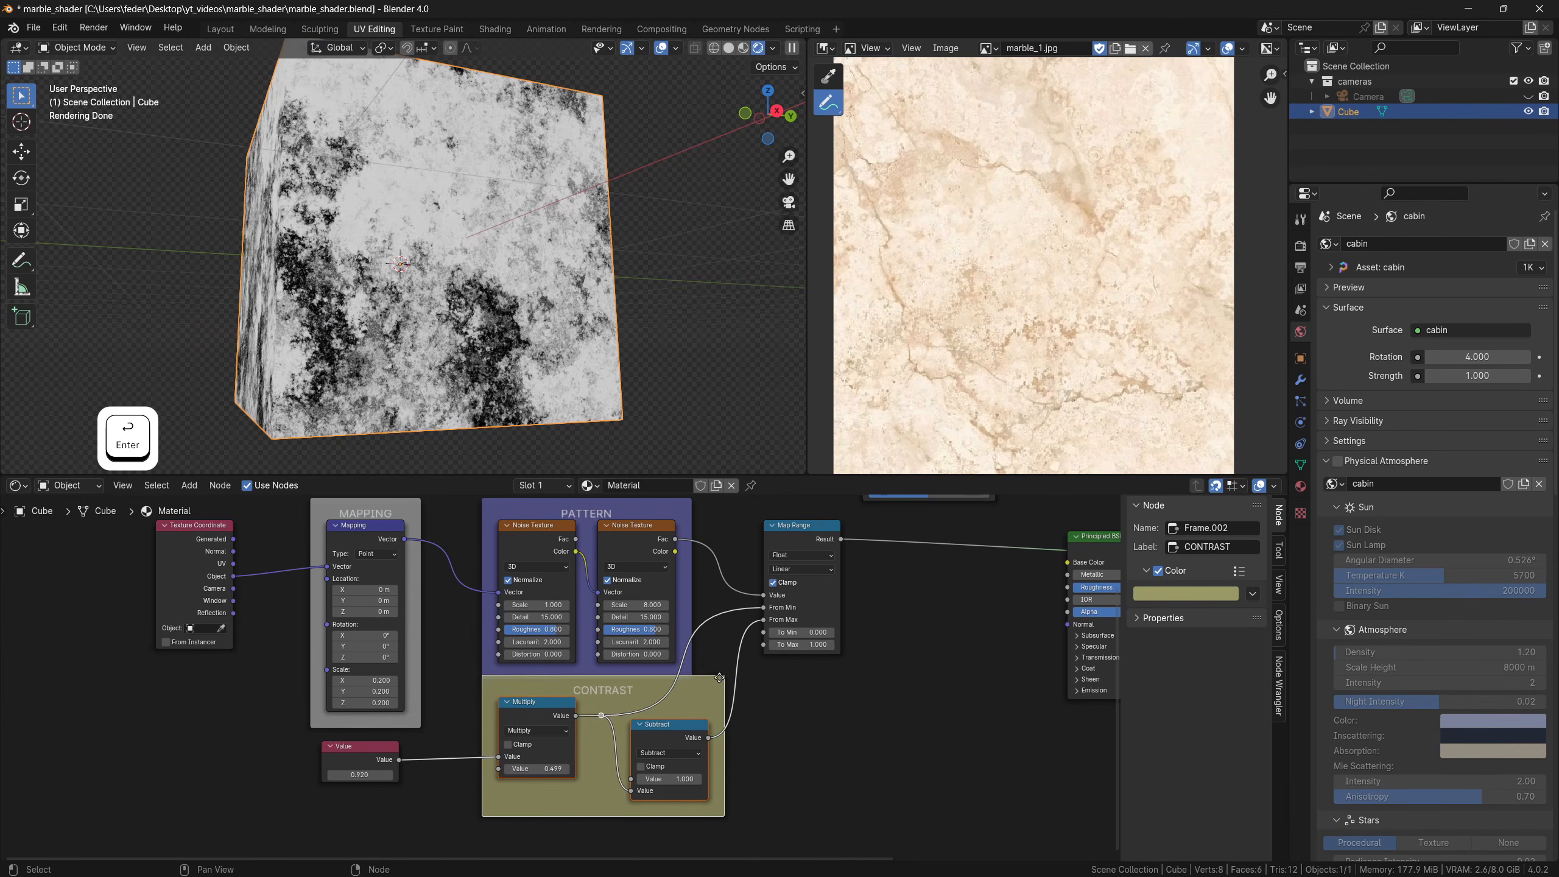
{"action": "left_click_drag", "start_coordinate": [605, 714], "coordinate": [605, 729]}
{"action": "middle_click_drag", "start_coordinate": [596, 242], "coordinate": [588, 278]}
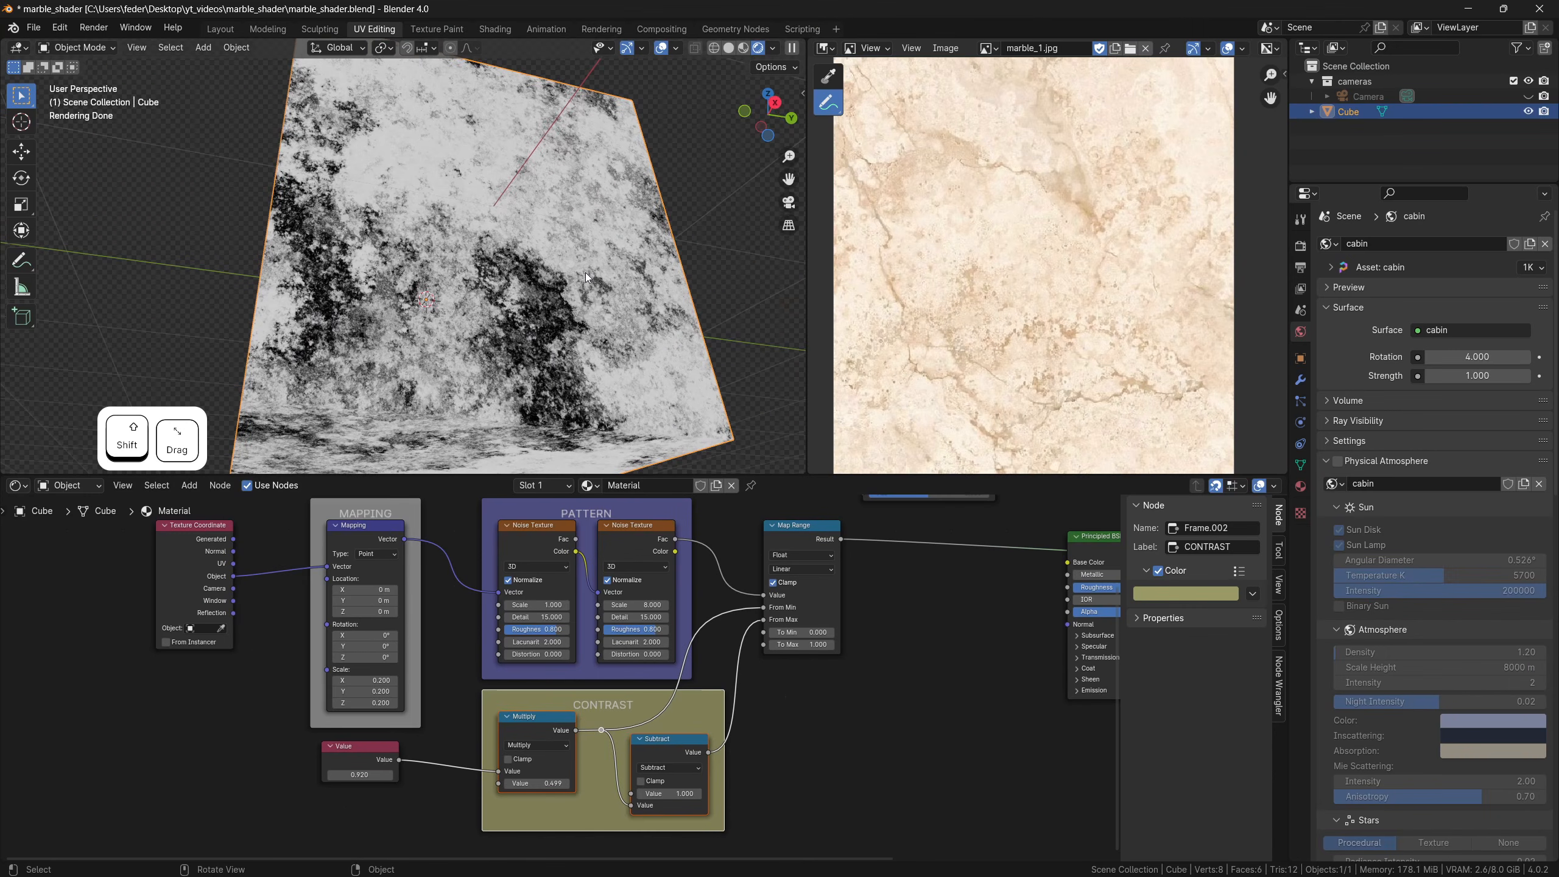
Raise the Map Range node's To Max to 2.31 to try a brighter noise pattern
{"action": "middle_click_drag", "start_coordinate": [584, 272], "coordinate": [591, 293]}
{"action": "key", "text": "shift"}
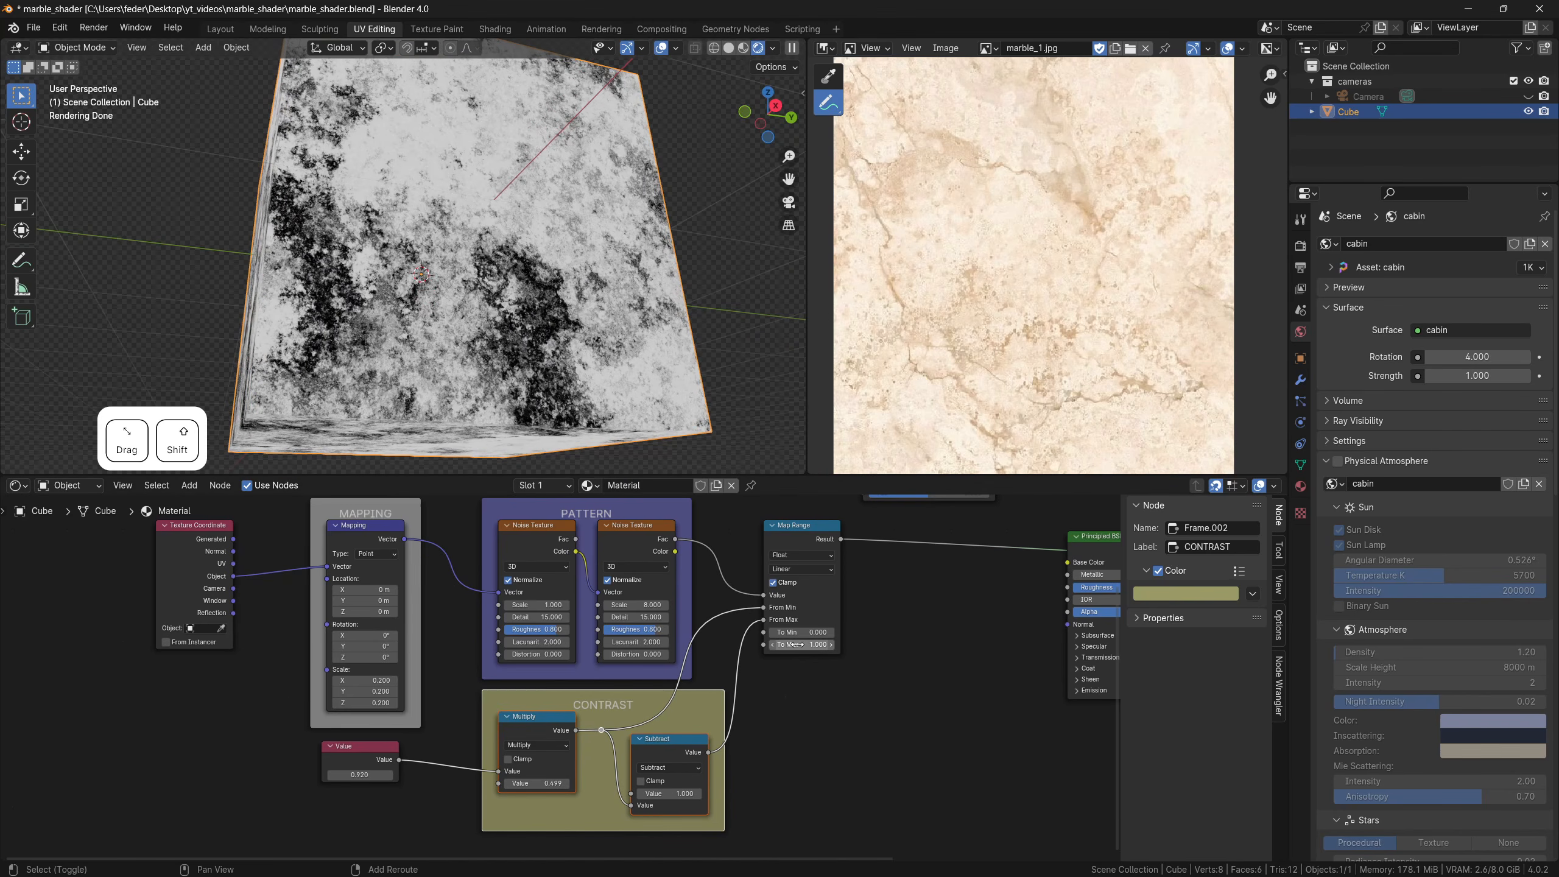
{"action": "left_click_drag", "start_coordinate": [800, 644], "coordinate": [841, 645], "text": "shift"}
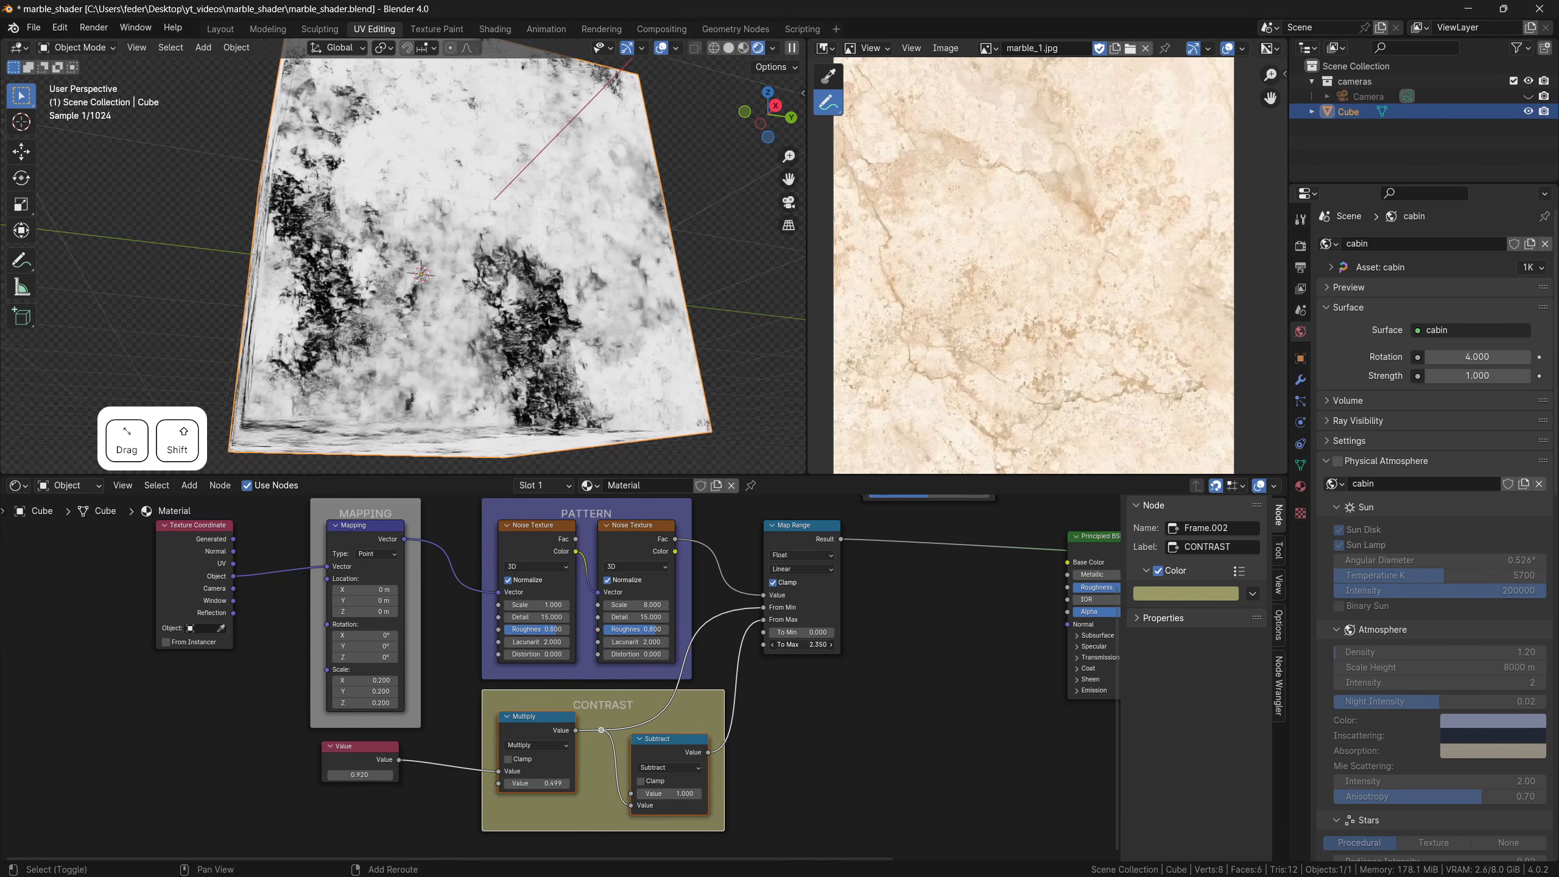
Duplicate the Value node below the CONTRAST frame, set the copy to 1.5 and connect it to the Map Range's To Max
{"action": "middle_click_drag", "start_coordinate": [798, 738], "coordinate": [791, 665]}
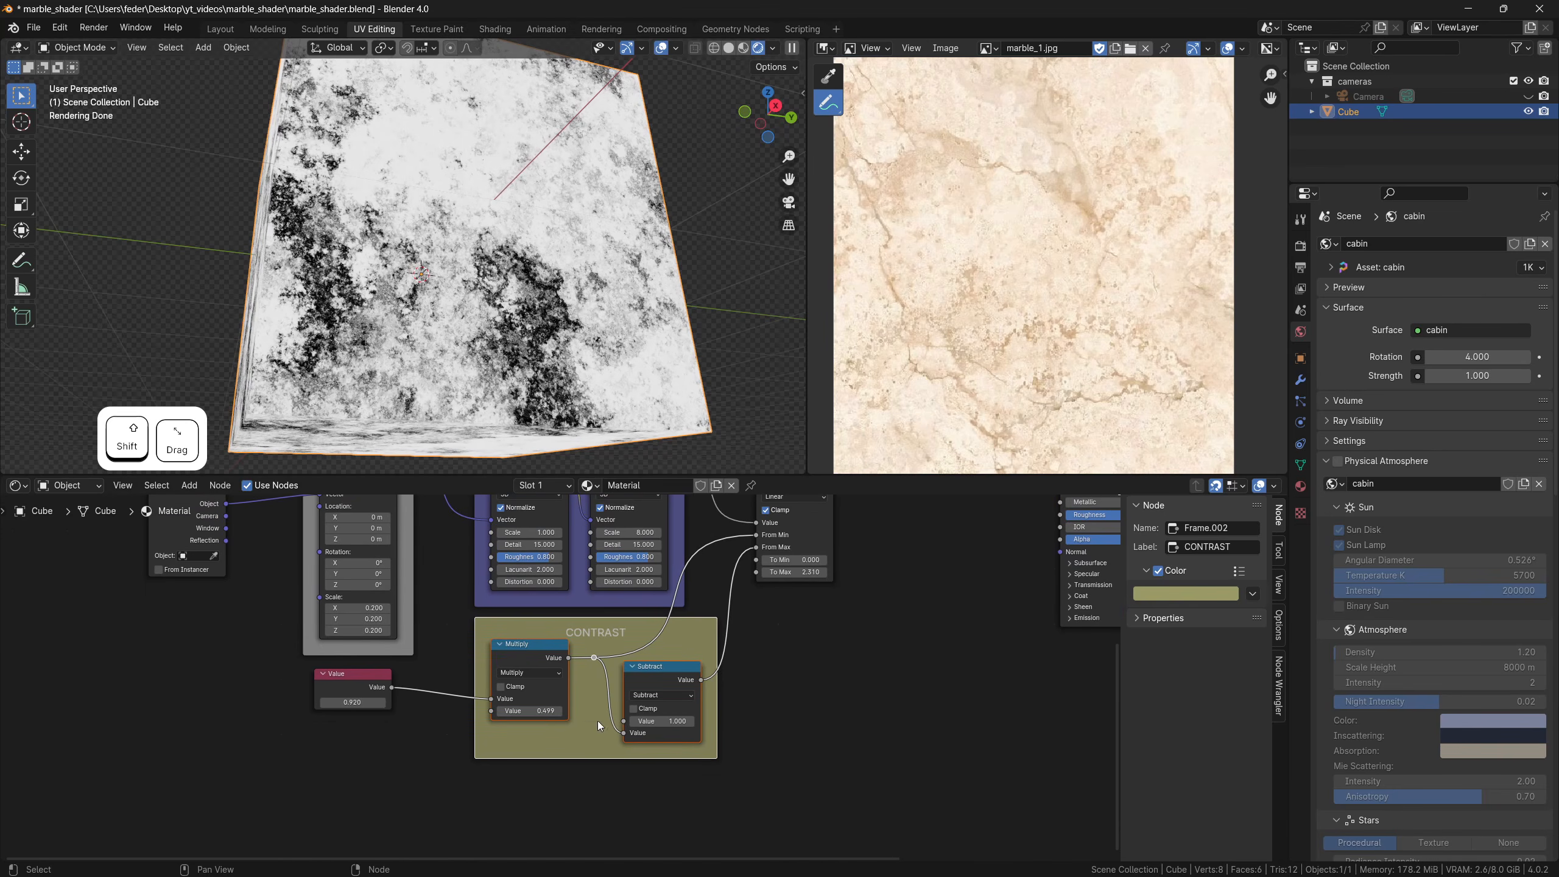
{"action": "key", "text": "shift+d"}
{"action": "left_click", "coordinate": [536, 778]}
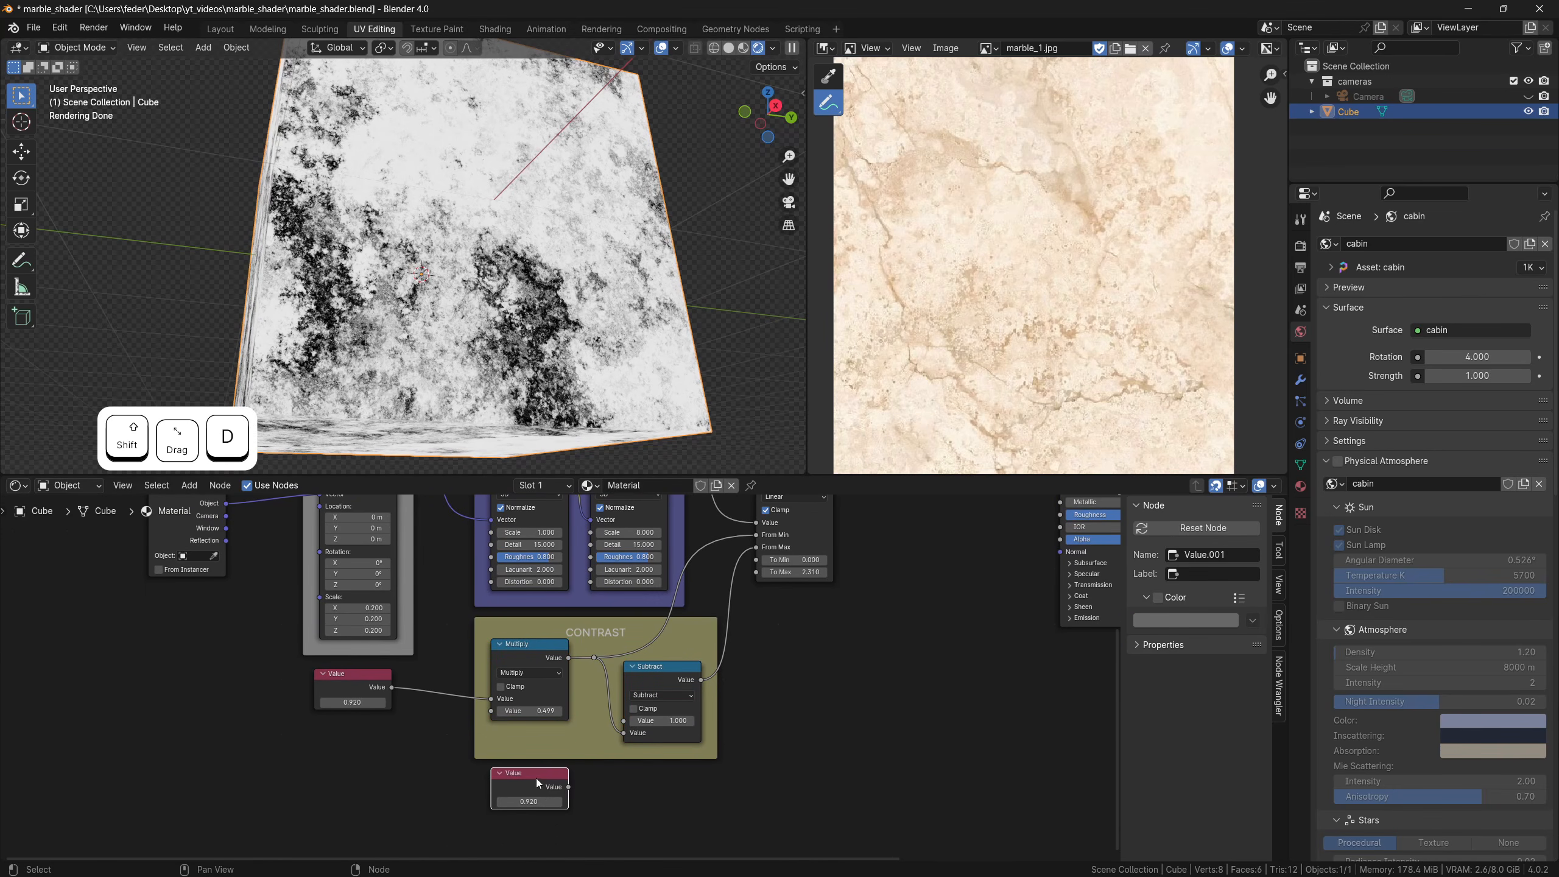
{"action": "type", "text": "1.500"}
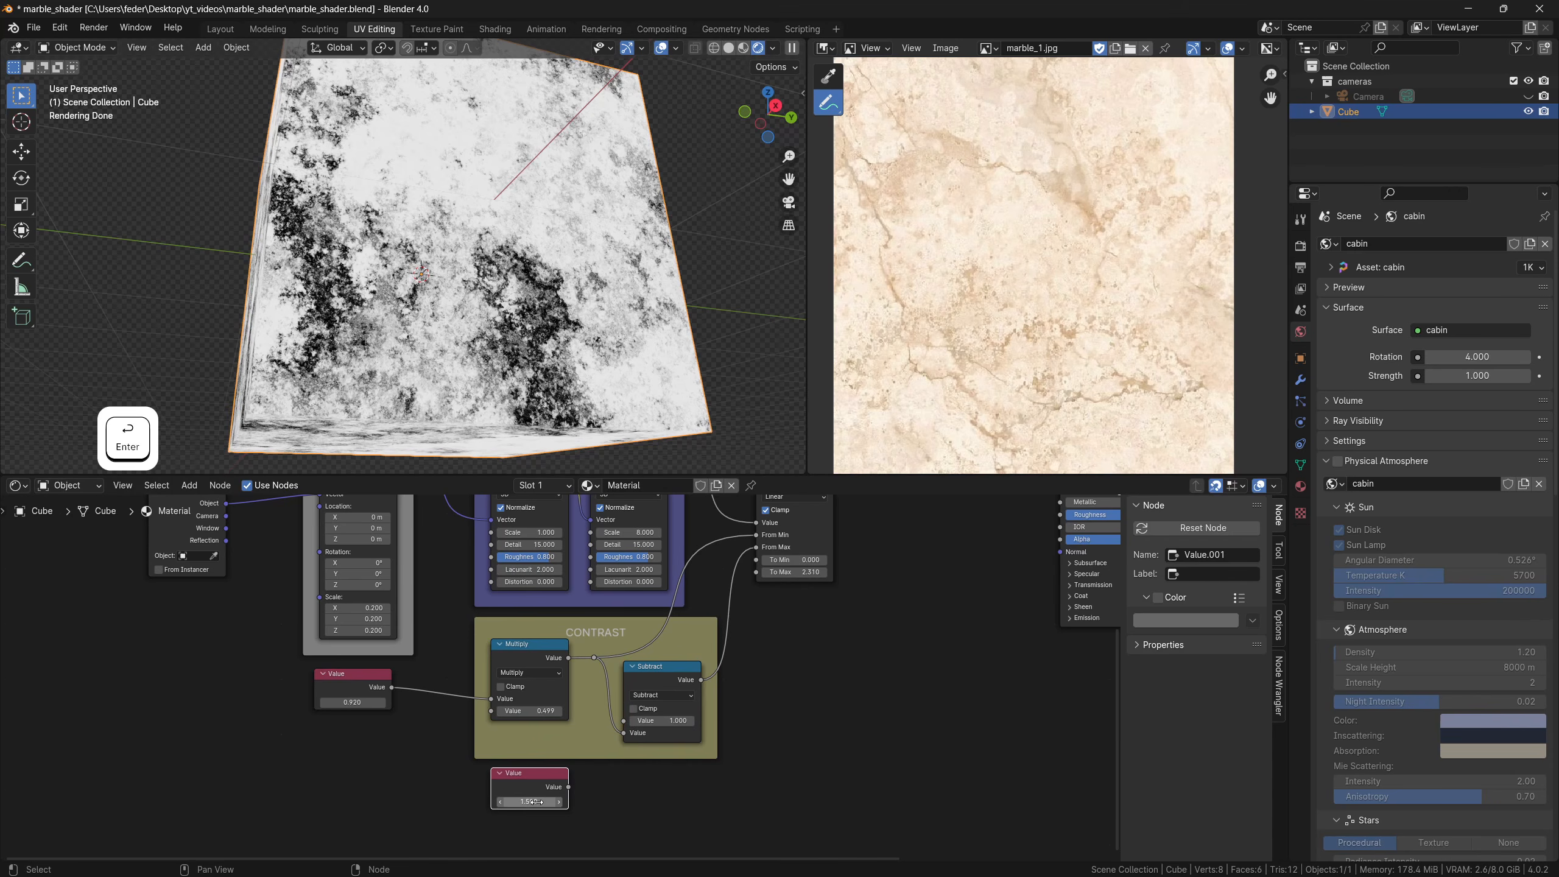
{"action": "left_click_drag", "start_coordinate": [570, 787], "coordinate": [645, 799]}
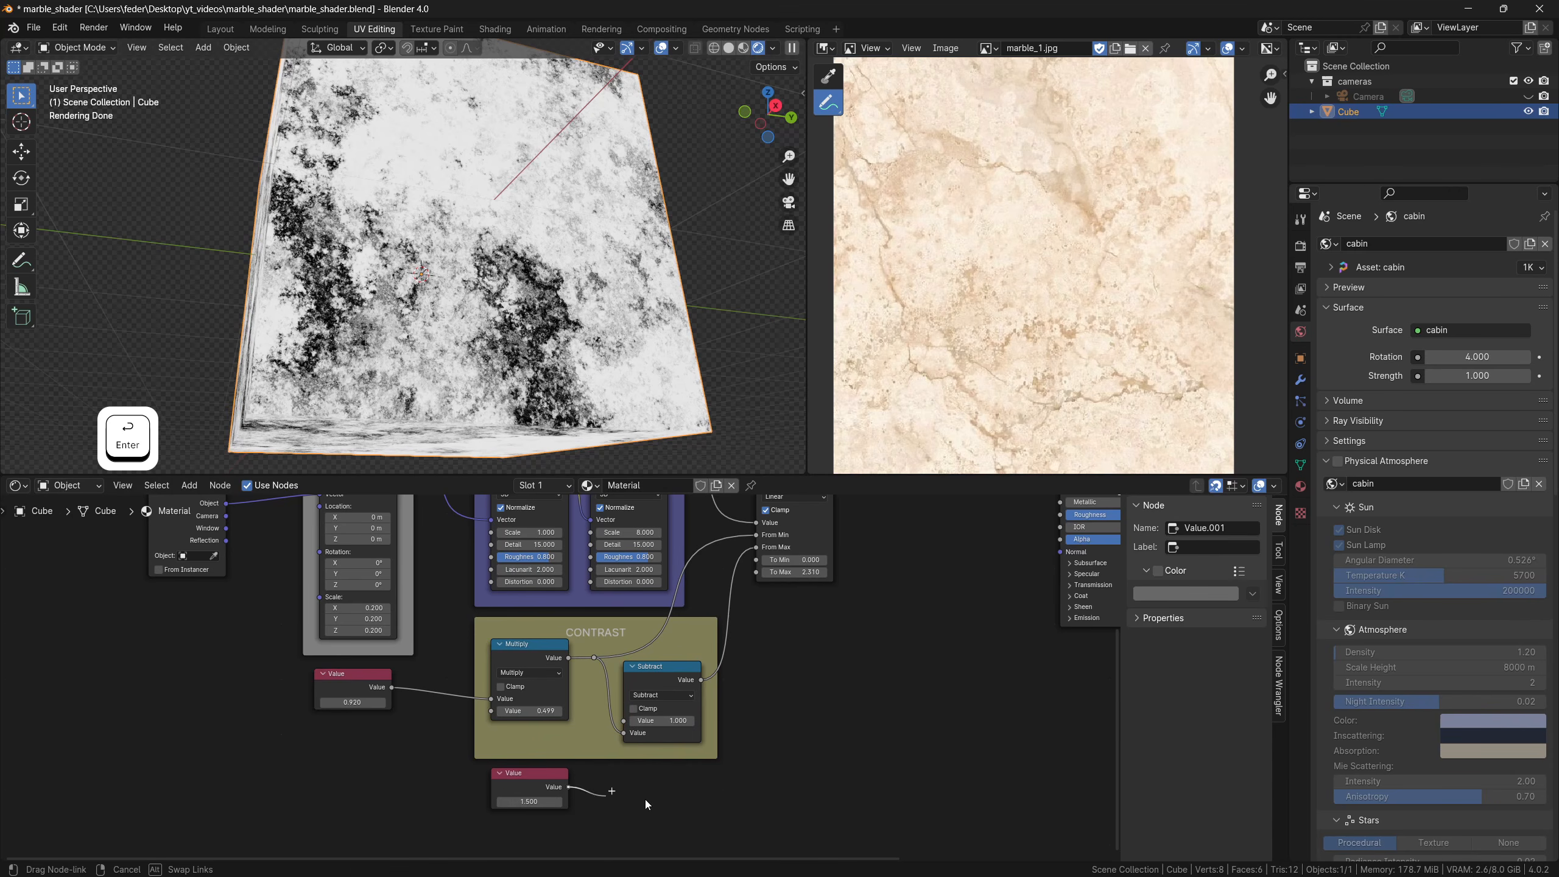
{"action": "left_click_drag", "start_coordinate": [765, 595], "coordinate": [760, 576]}
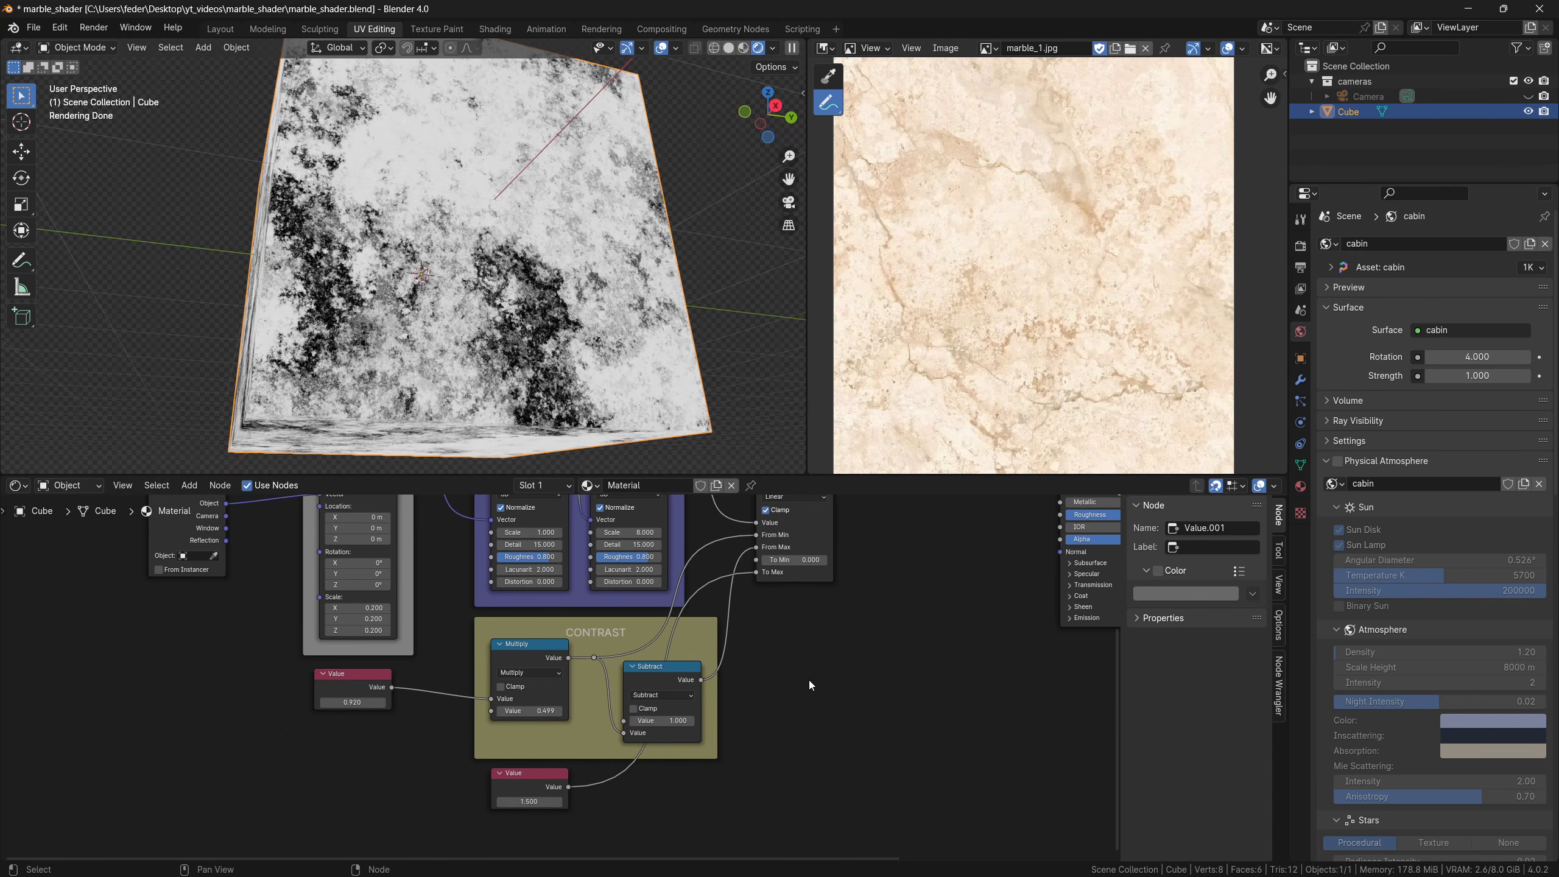
Test the contrast Value node at 0, and set it to 1
{"action": "middle_click_drag", "start_coordinate": [562, 355], "coordinate": [549, 336]}
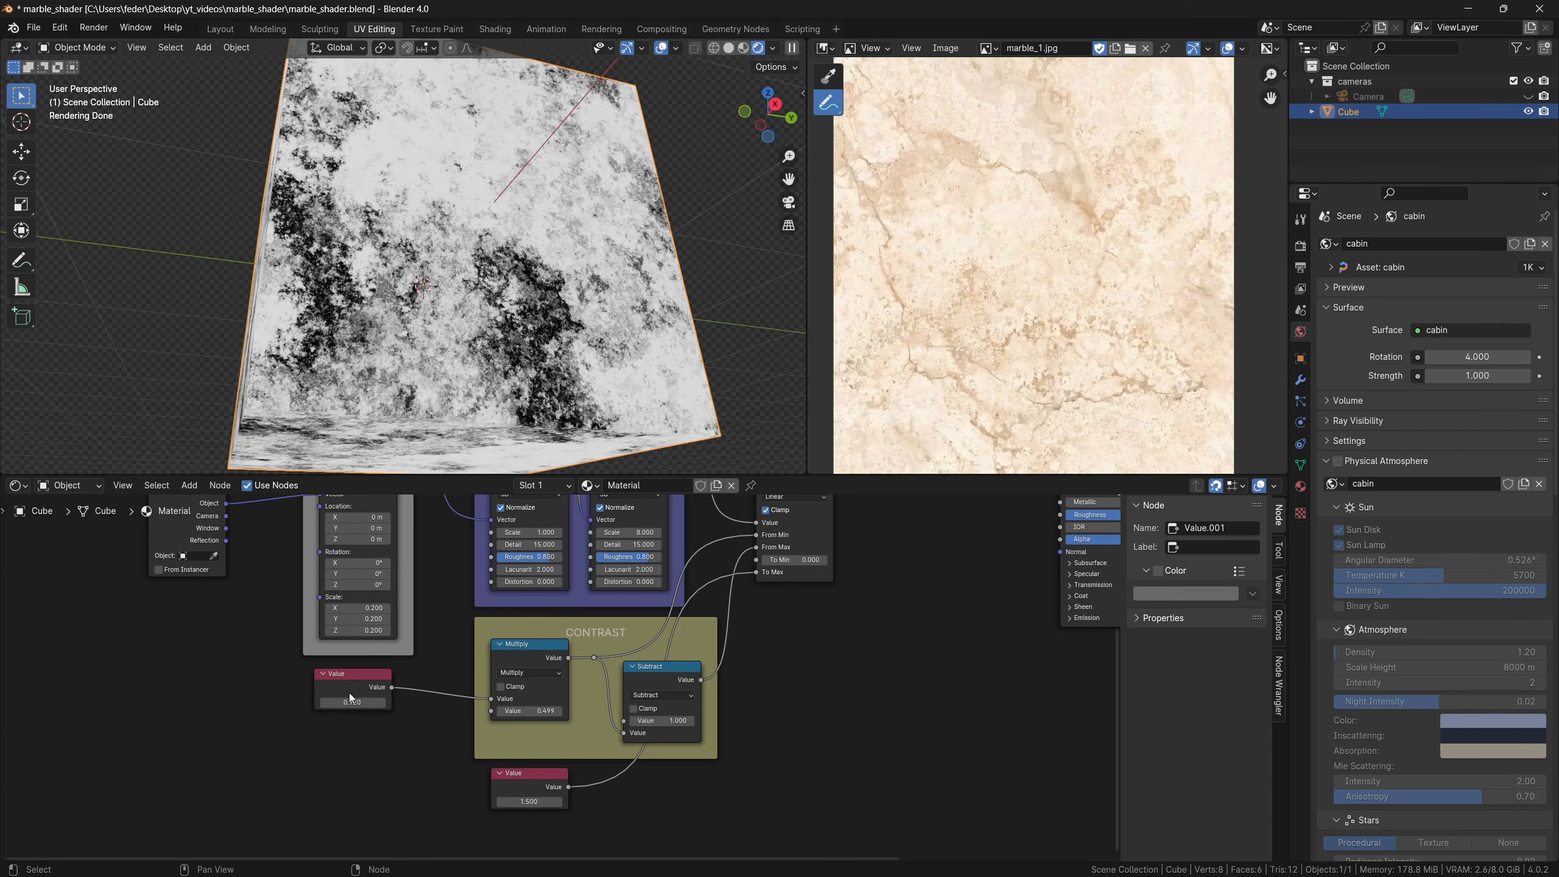
{"action": "type", "text": "0"}
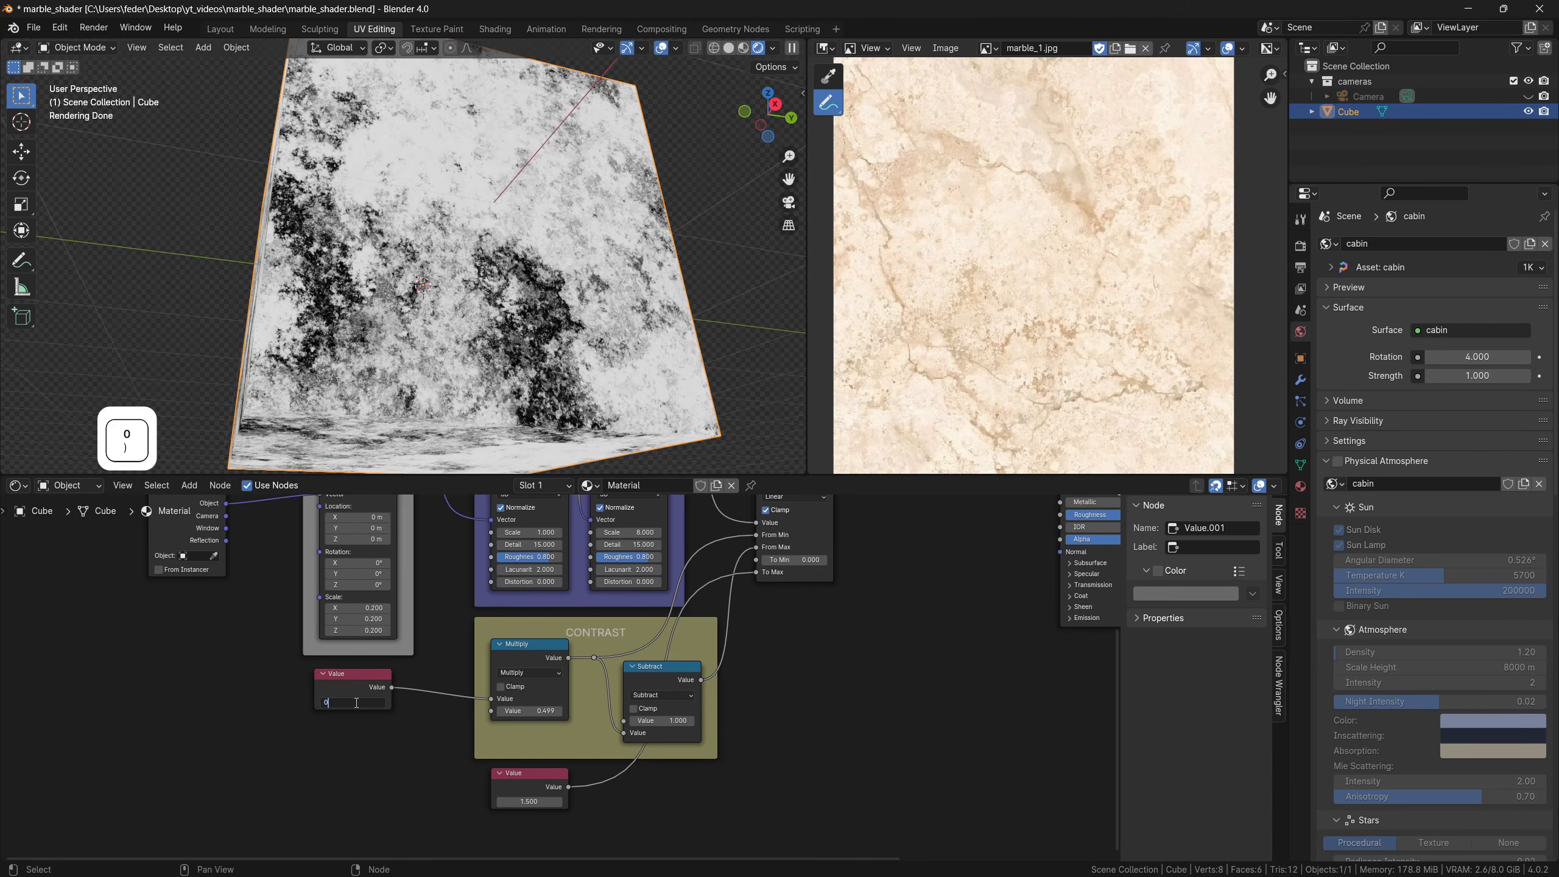
{"action": "key", "text": "Return"}
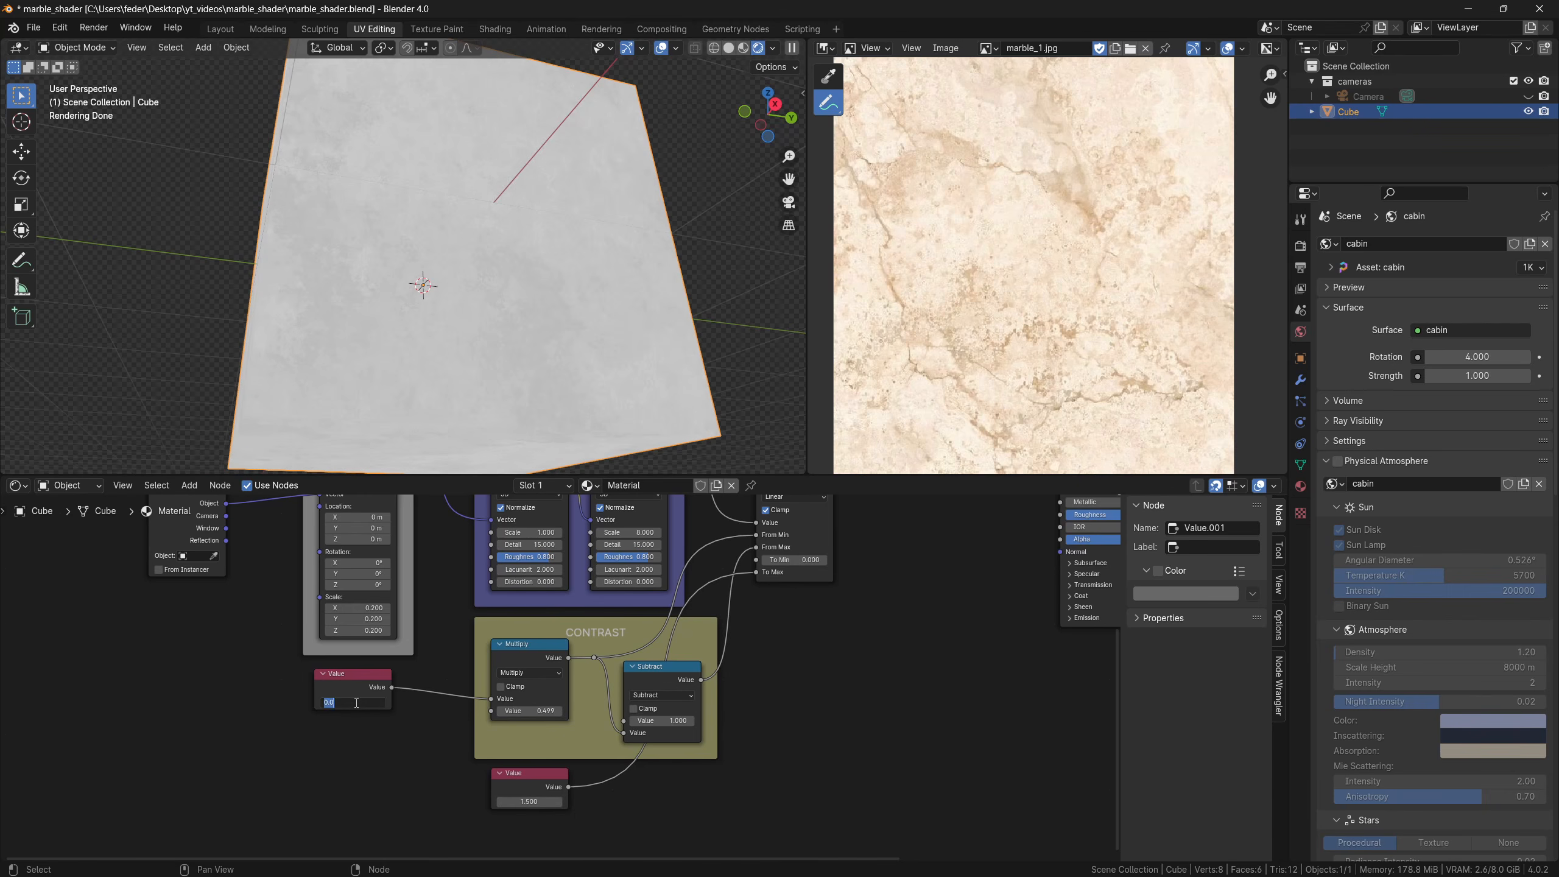
{"action": "type", "text": "1"}
{"action": "key", "text": "Return"}
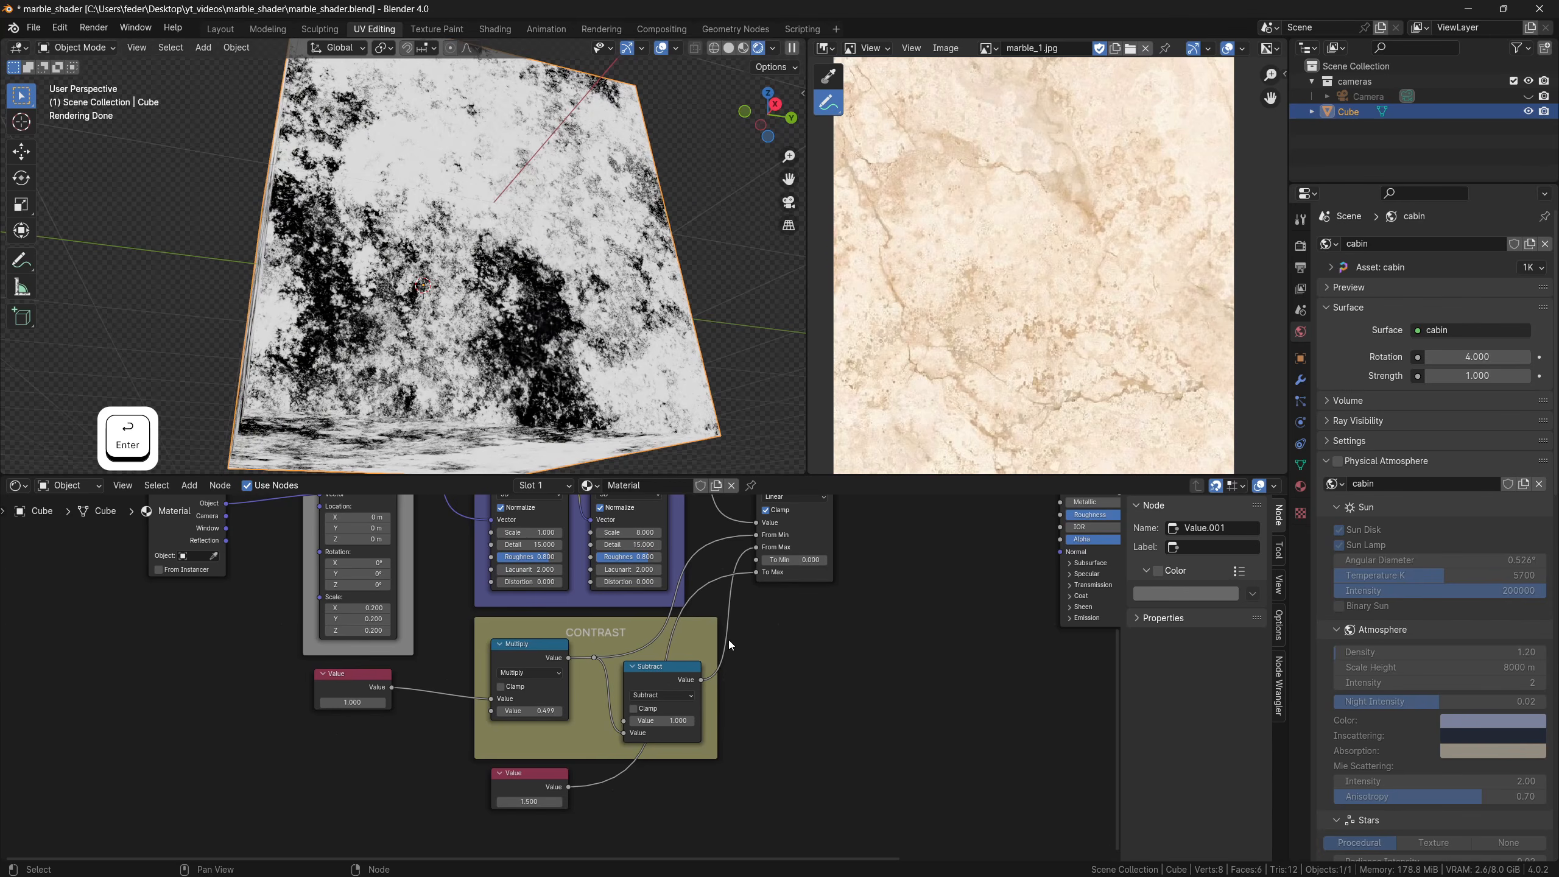
Try raising the Map Range node's To Min to 1.42, and reset it to 0
{"action": "left_click_drag", "start_coordinate": [790, 559], "coordinate": [853, 559], "text": "shift"}
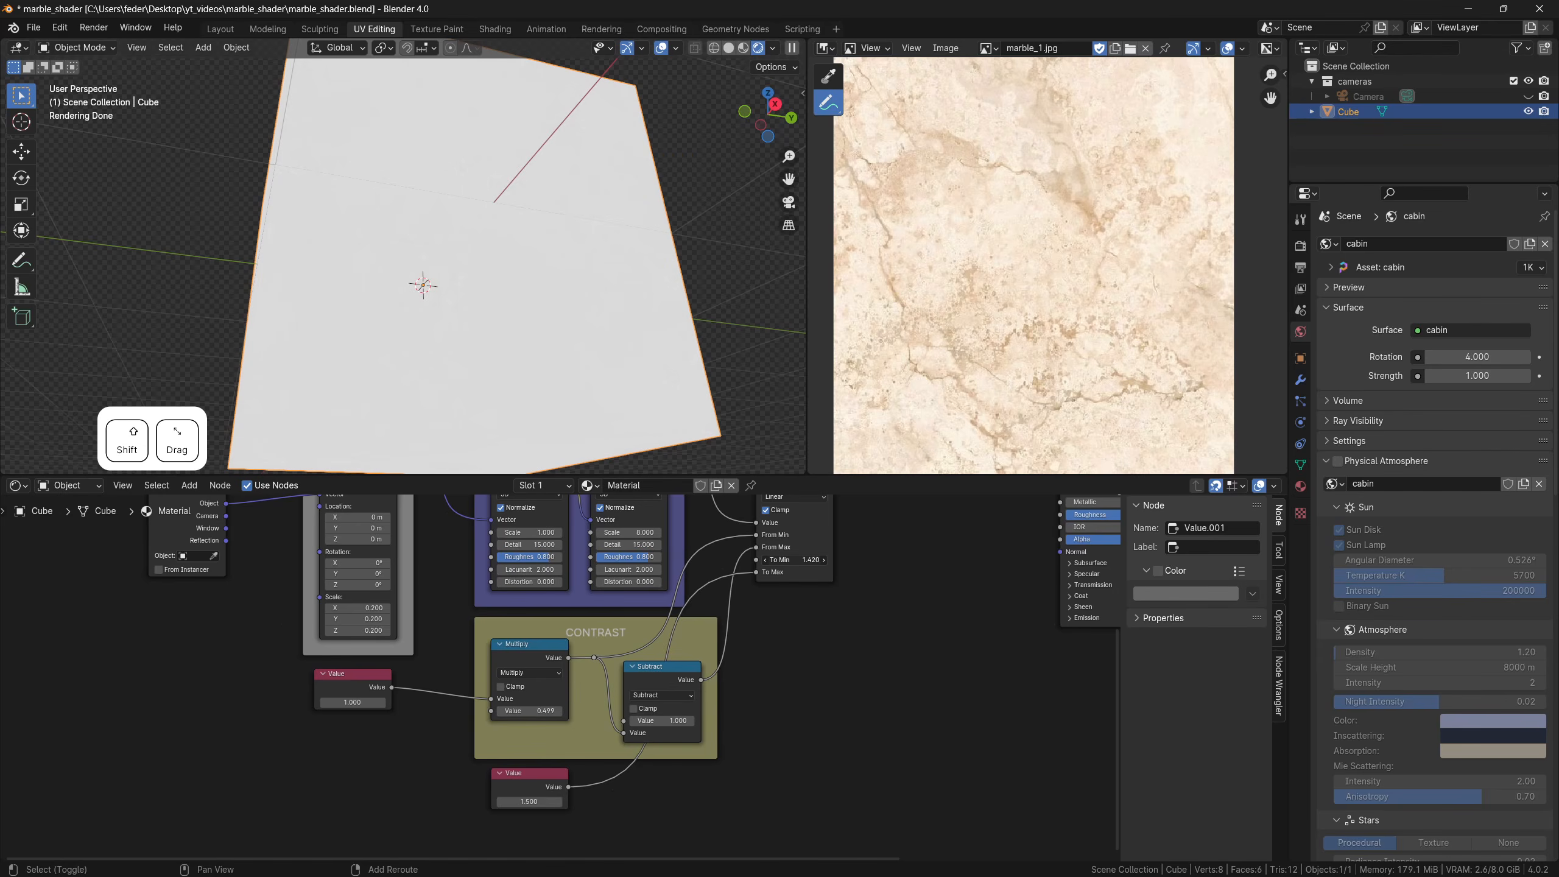
{"action": "left_click", "coordinate": [790, 558]}
{"action": "type", "text": "0"}
{"action": "key", "text": "Return"}
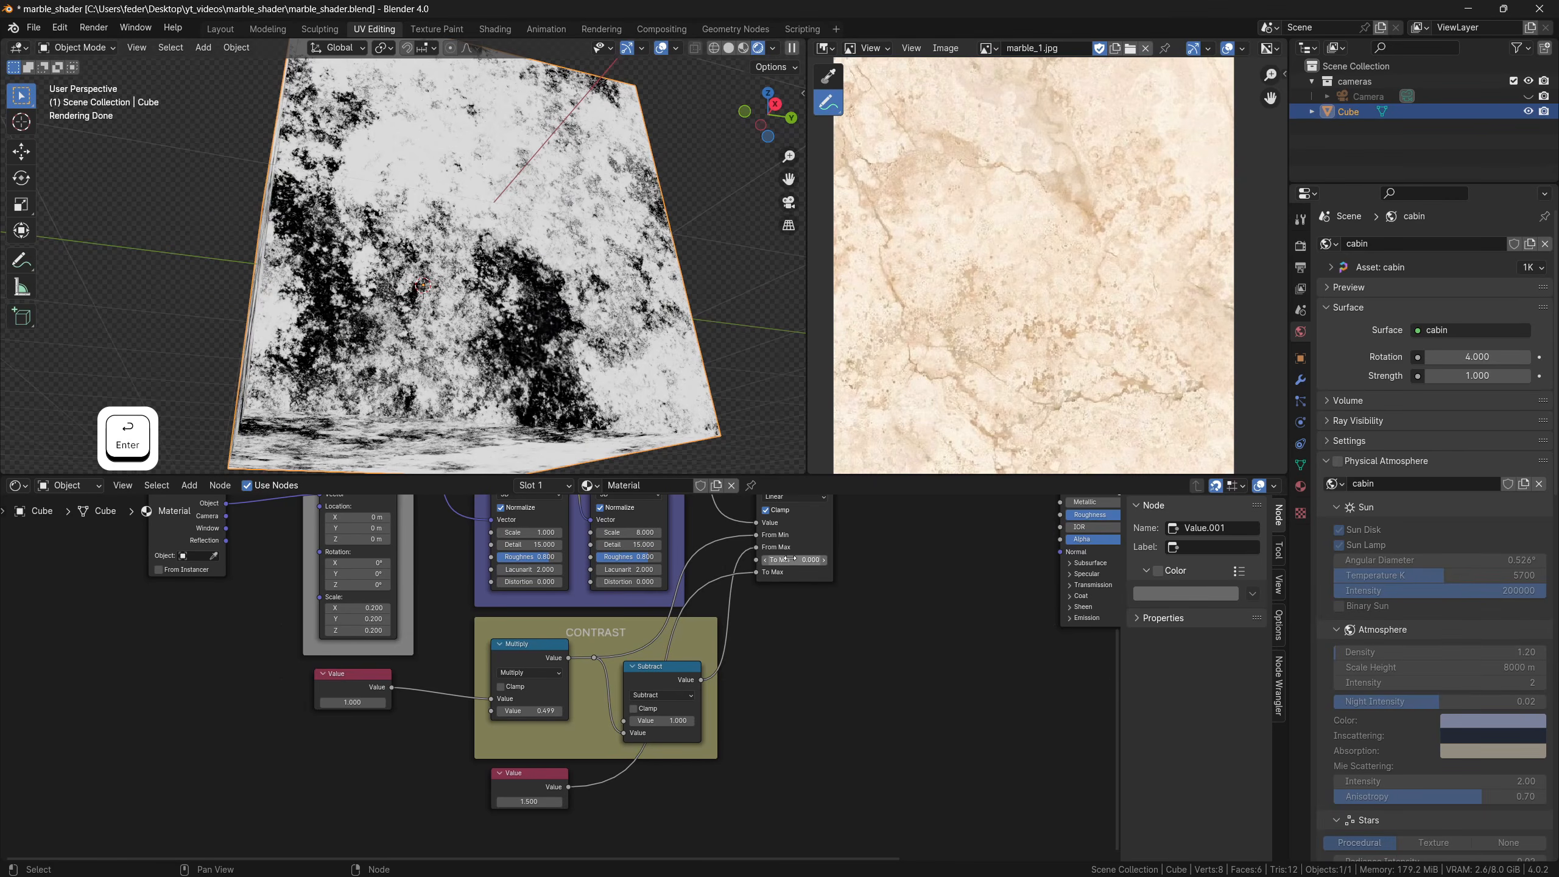
Duplicate the contrast Value node and place the copy directly beneath it
{"action": "left_click", "coordinate": [363, 677]}
{"action": "key", "text": "shift+d"}
{"action": "left_click", "coordinate": [364, 734]}
{"action": "middle_click_drag", "start_coordinate": [417, 769], "coordinate": [393, 721], "text": "shift"}
Add a Math node set to Multiply below the CONTRAST frame, beside the 1.5 Value node
{"action": "left_click", "coordinate": [638, 768]}
{"action": "key", "text": "shift+a"}
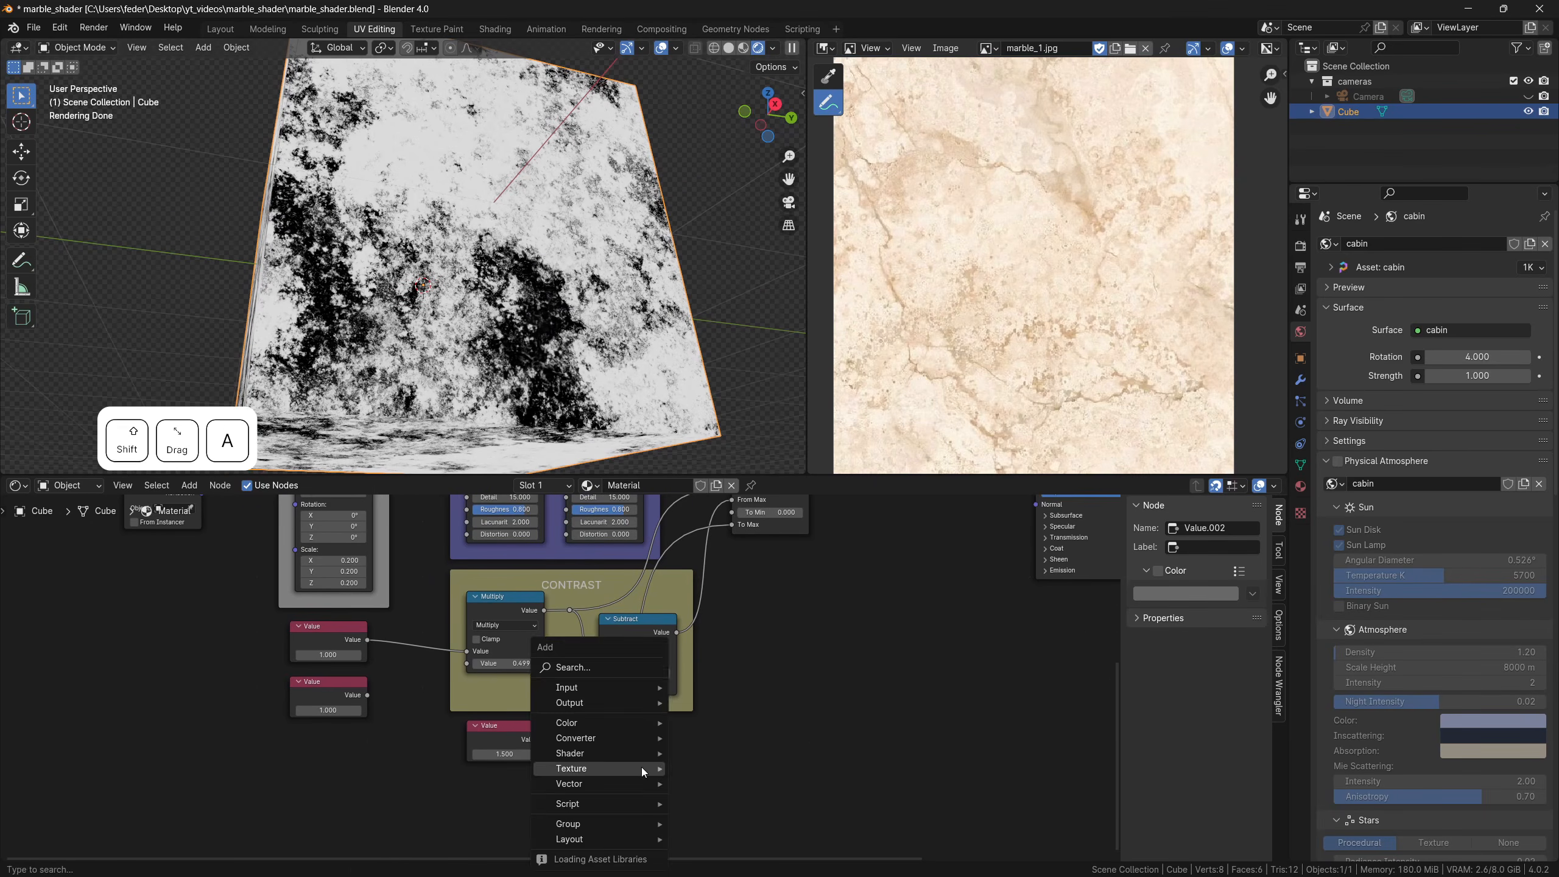
{"action": "type", "text": "math"}
{"action": "key", "text": "Return"}
{"action": "left_click", "coordinate": [642, 768]}
{"action": "left_click", "coordinate": [649, 764]}
{"action": "left_click", "coordinate": [657, 659]}
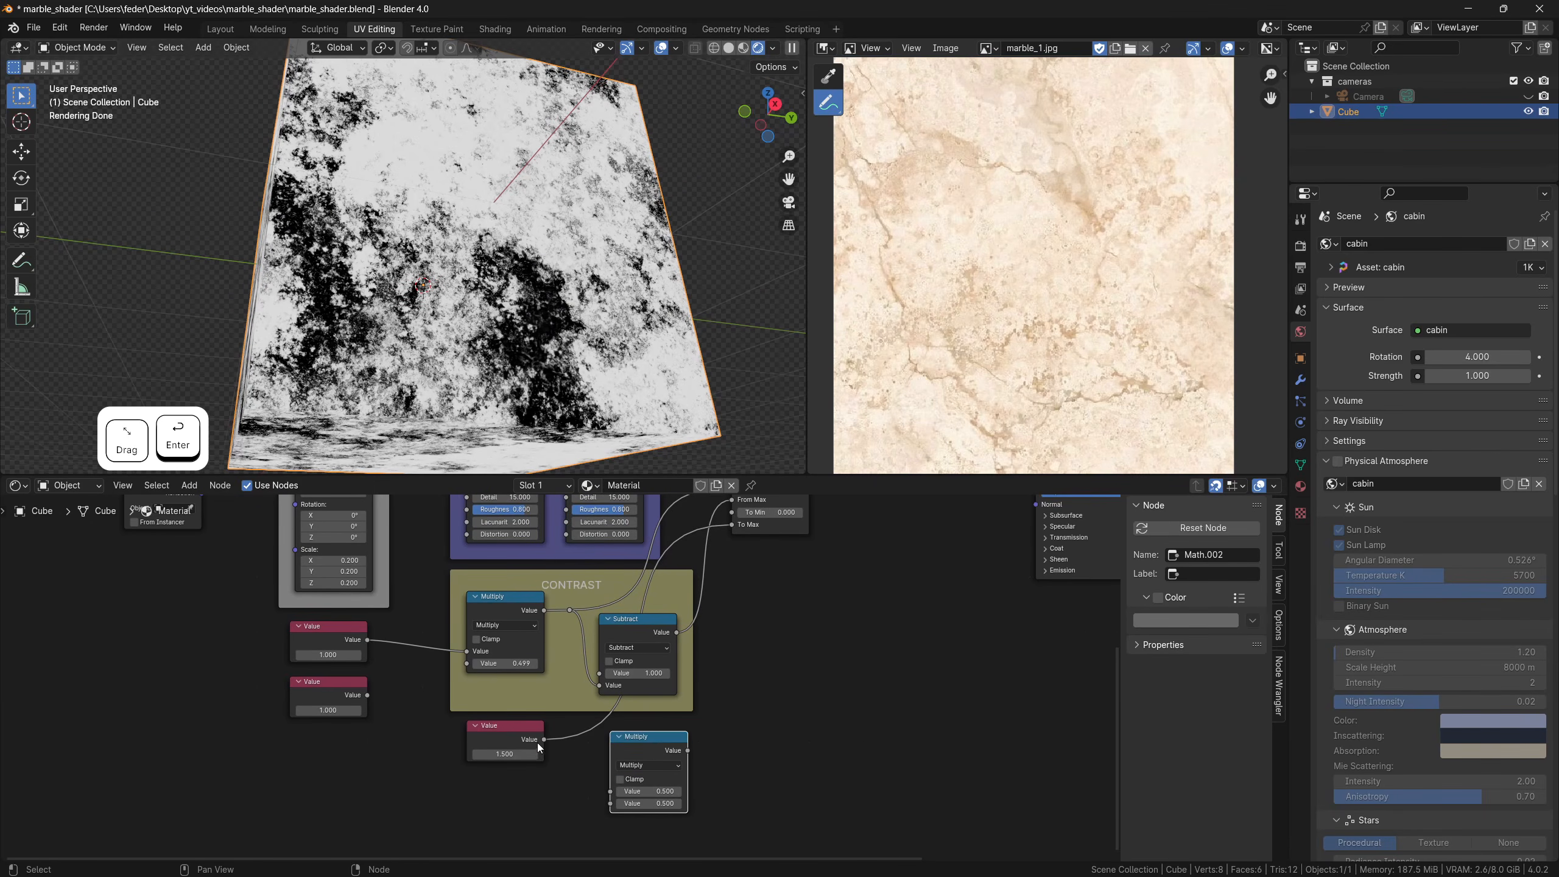
Connect the 1.5 Value node and the newest Value node to the new Multiply node, and its output to the Map Range's To Min
{"action": "left_click_drag", "start_coordinate": [544, 739], "coordinate": [610, 803]}
{"action": "left_click_drag", "start_coordinate": [368, 696], "coordinate": [611, 791]}
{"action": "middle_click_drag", "start_coordinate": [735, 654], "coordinate": [716, 688], "text": "shift"}
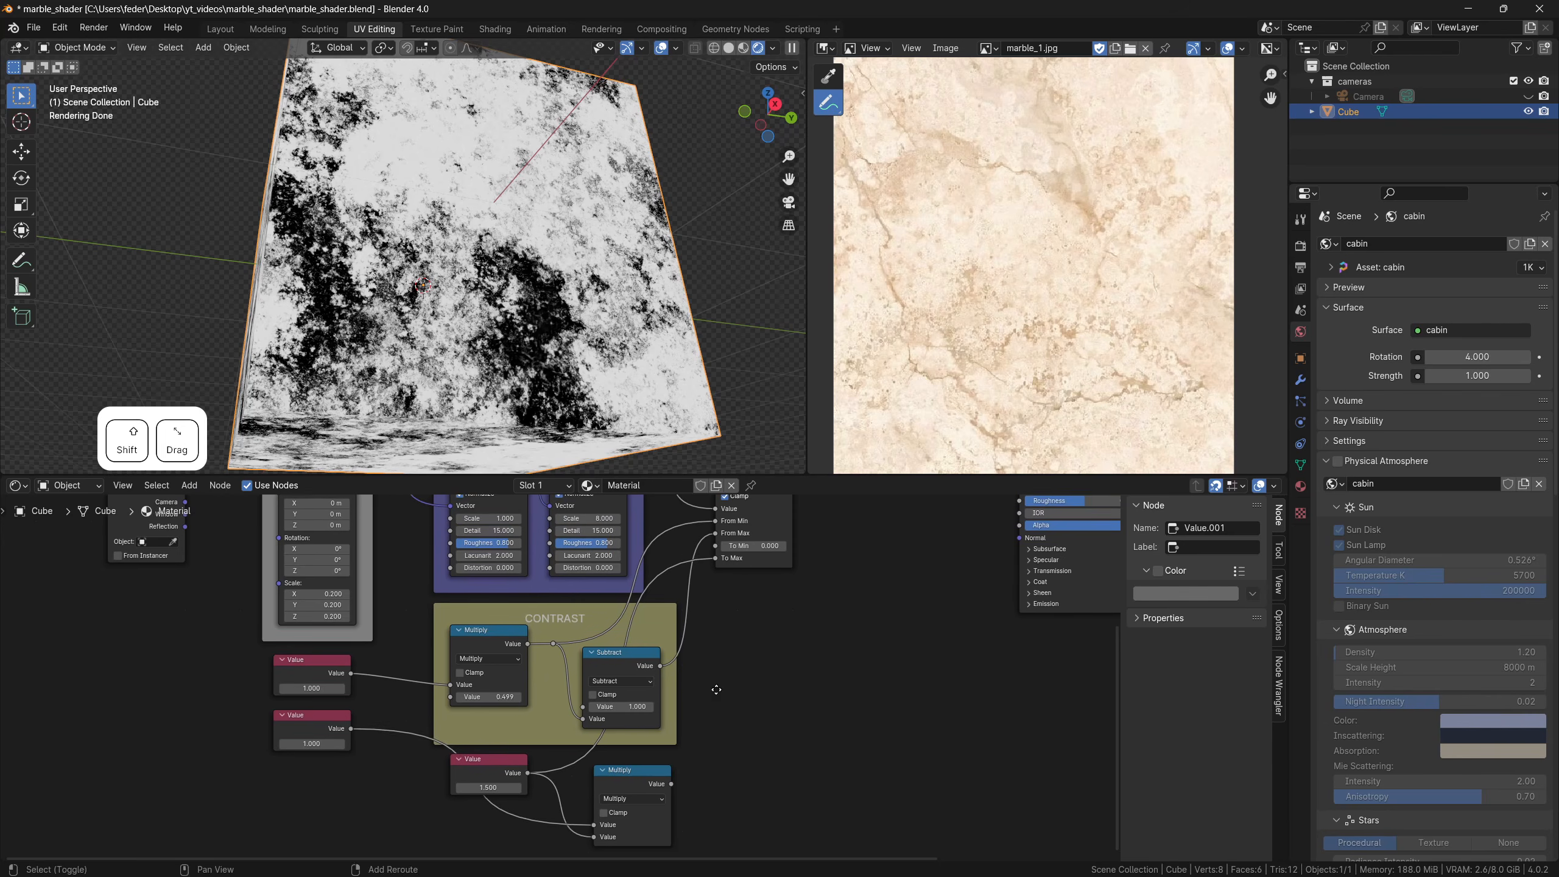
{"action": "left_click_drag", "start_coordinate": [670, 785], "coordinate": [721, 668]}
{"action": "left_click_drag", "start_coordinate": [714, 555], "coordinate": [713, 555]}
{"action": "middle_click_drag", "start_coordinate": [350, 777], "coordinate": [448, 773], "text": "shift"}
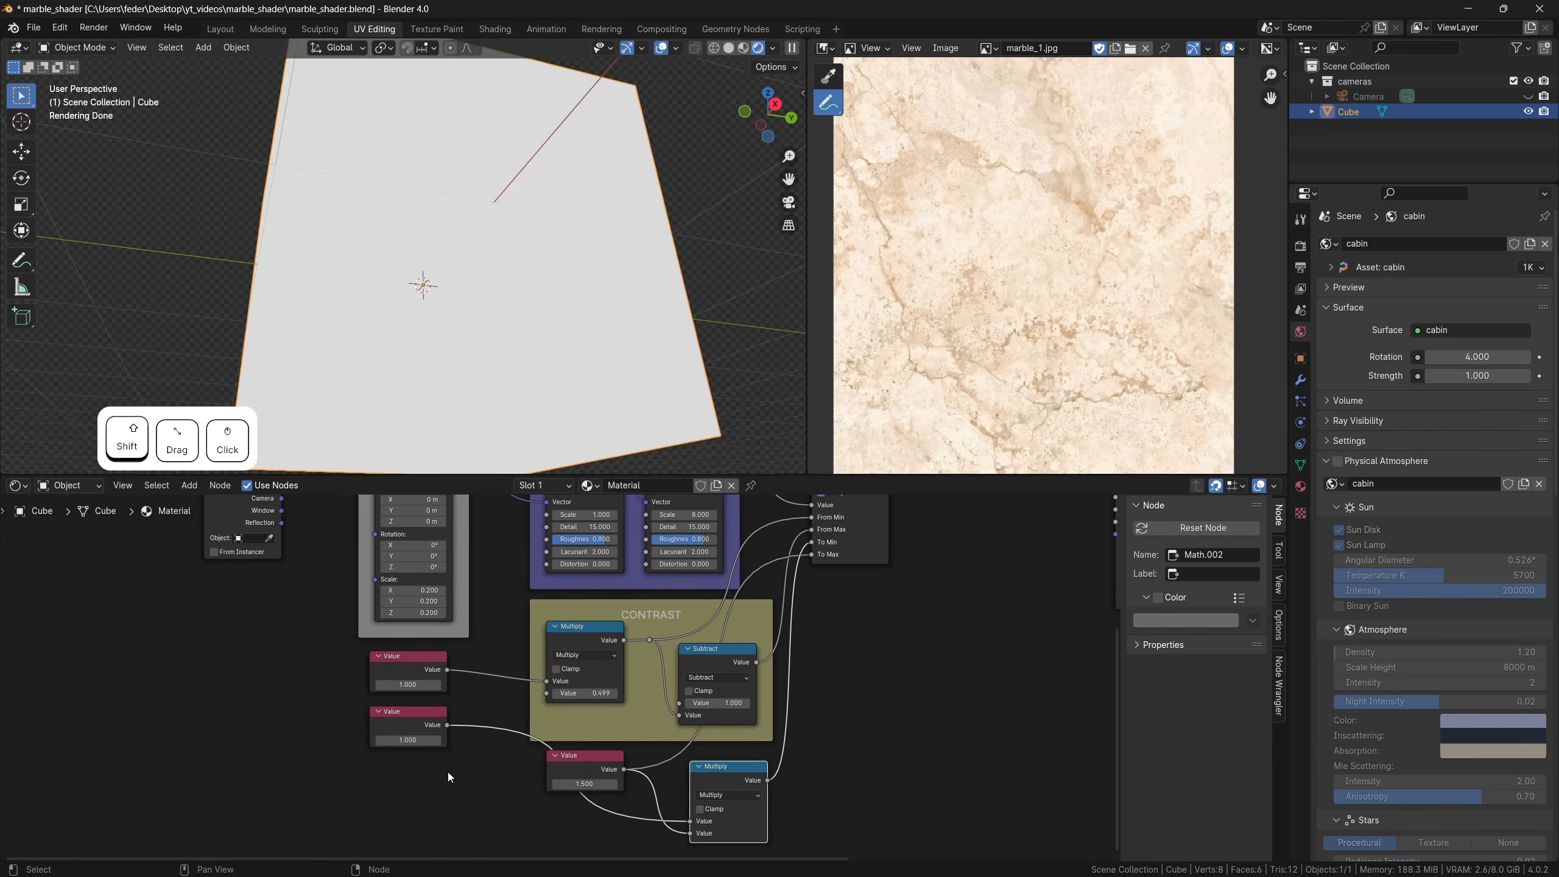
Set the newest Value node to 0 and move it down to make room before the Multiply node
{"action": "left_click", "coordinate": [416, 735]}
{"action": "type", "text": "0"}
{"action": "key", "text": "Return"}
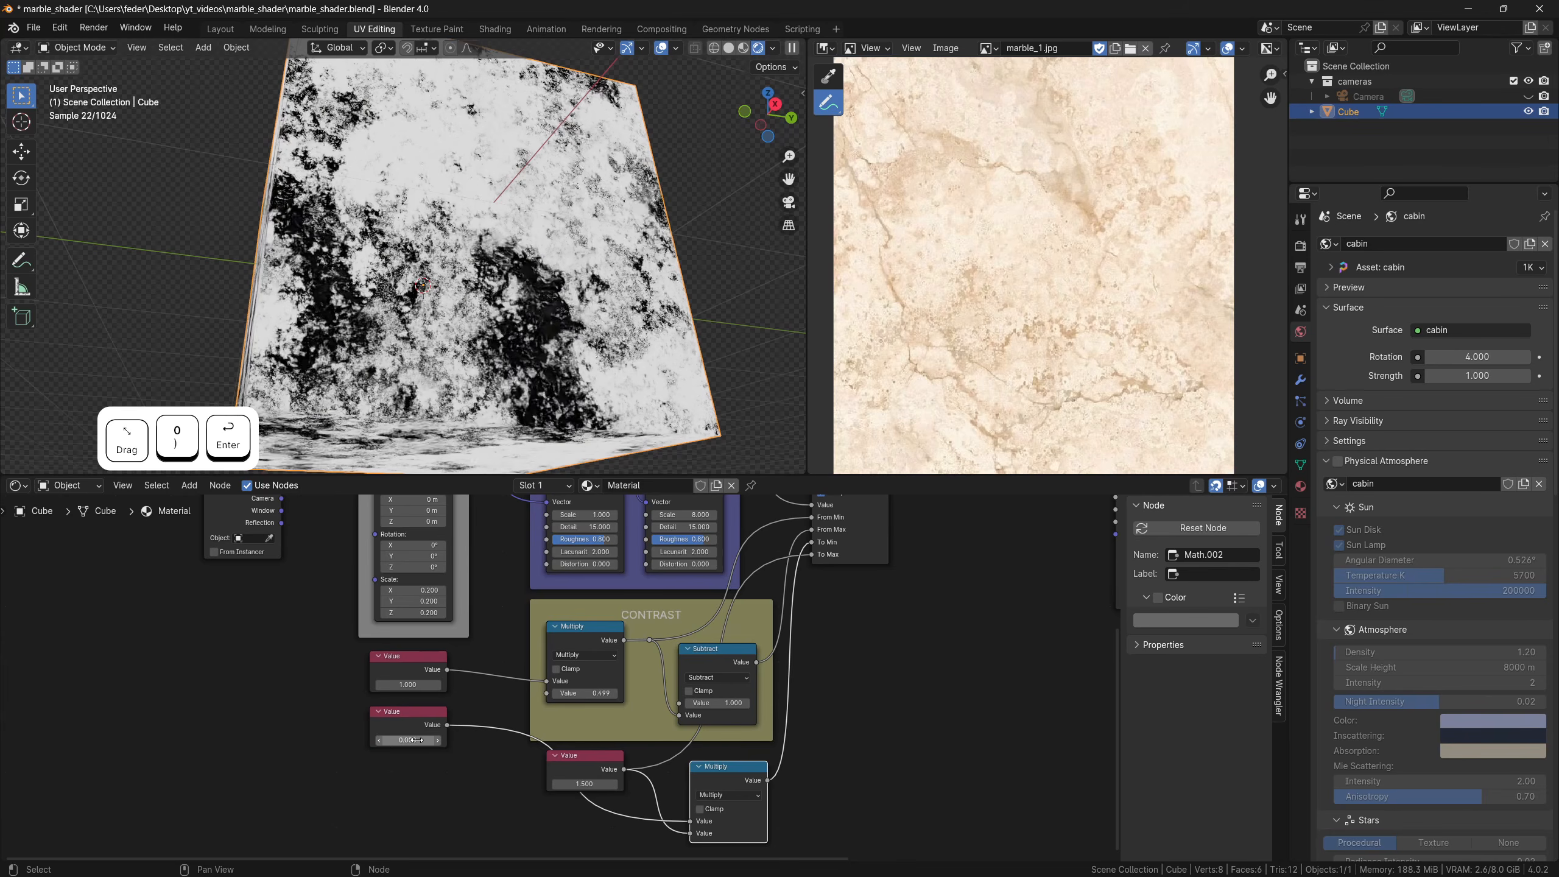
{"action": "left_click_drag", "start_coordinate": [407, 721], "coordinate": [384, 819]}
{"action": "middle_click_drag", "start_coordinate": [452, 776], "coordinate": [421, 699], "text": "shift"}
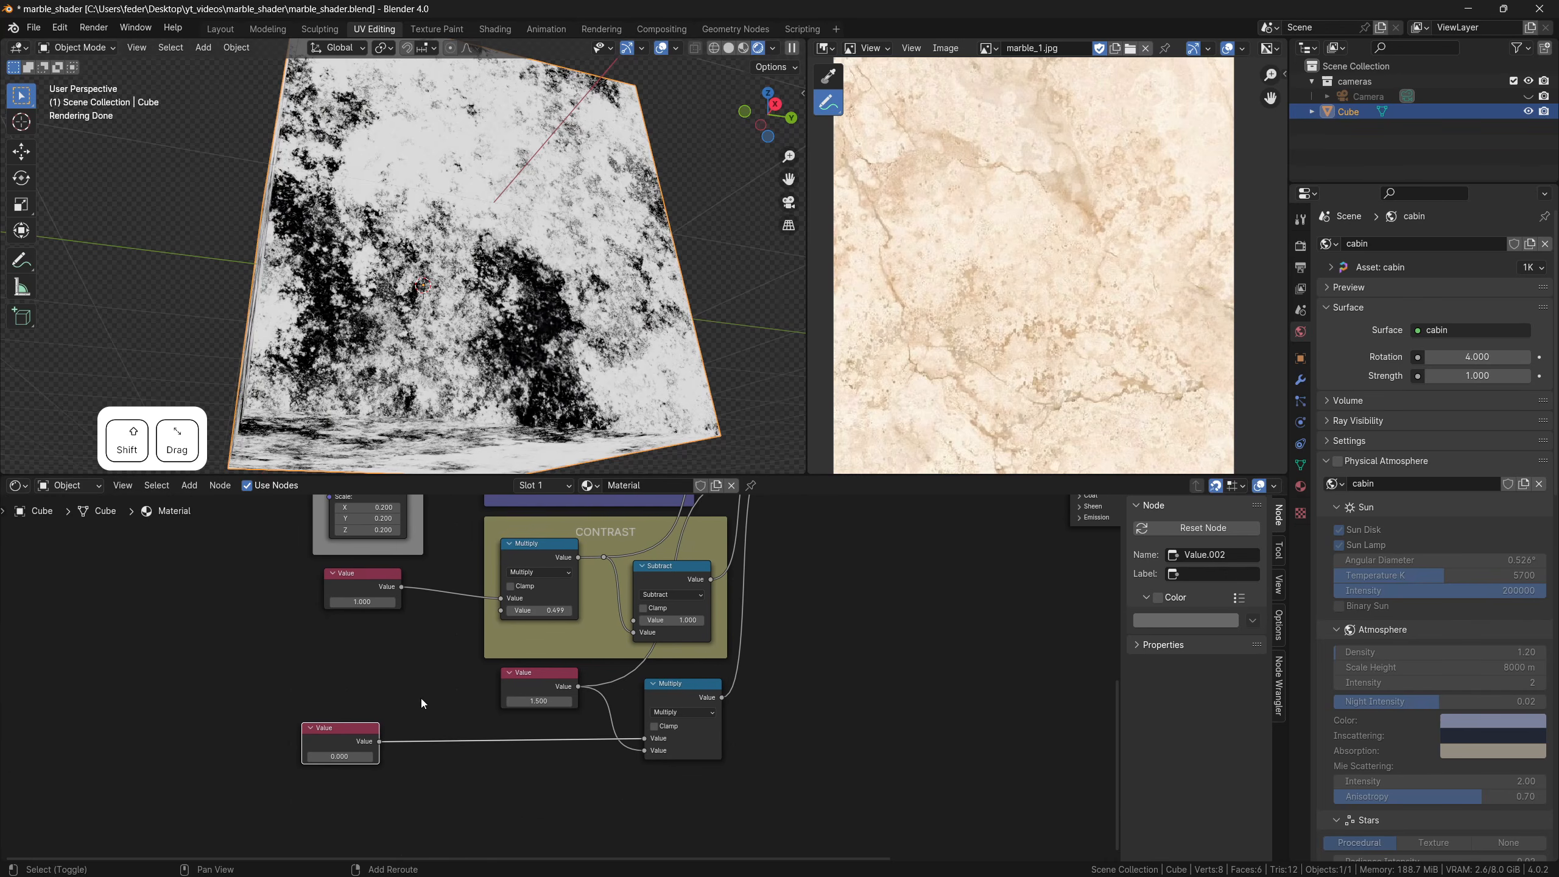
Insert a Math node set to Subtract on the link between the lower Value node and the Multiply node
{"action": "key", "text": "shift+a"}
{"action": "type", "text": "mth"}
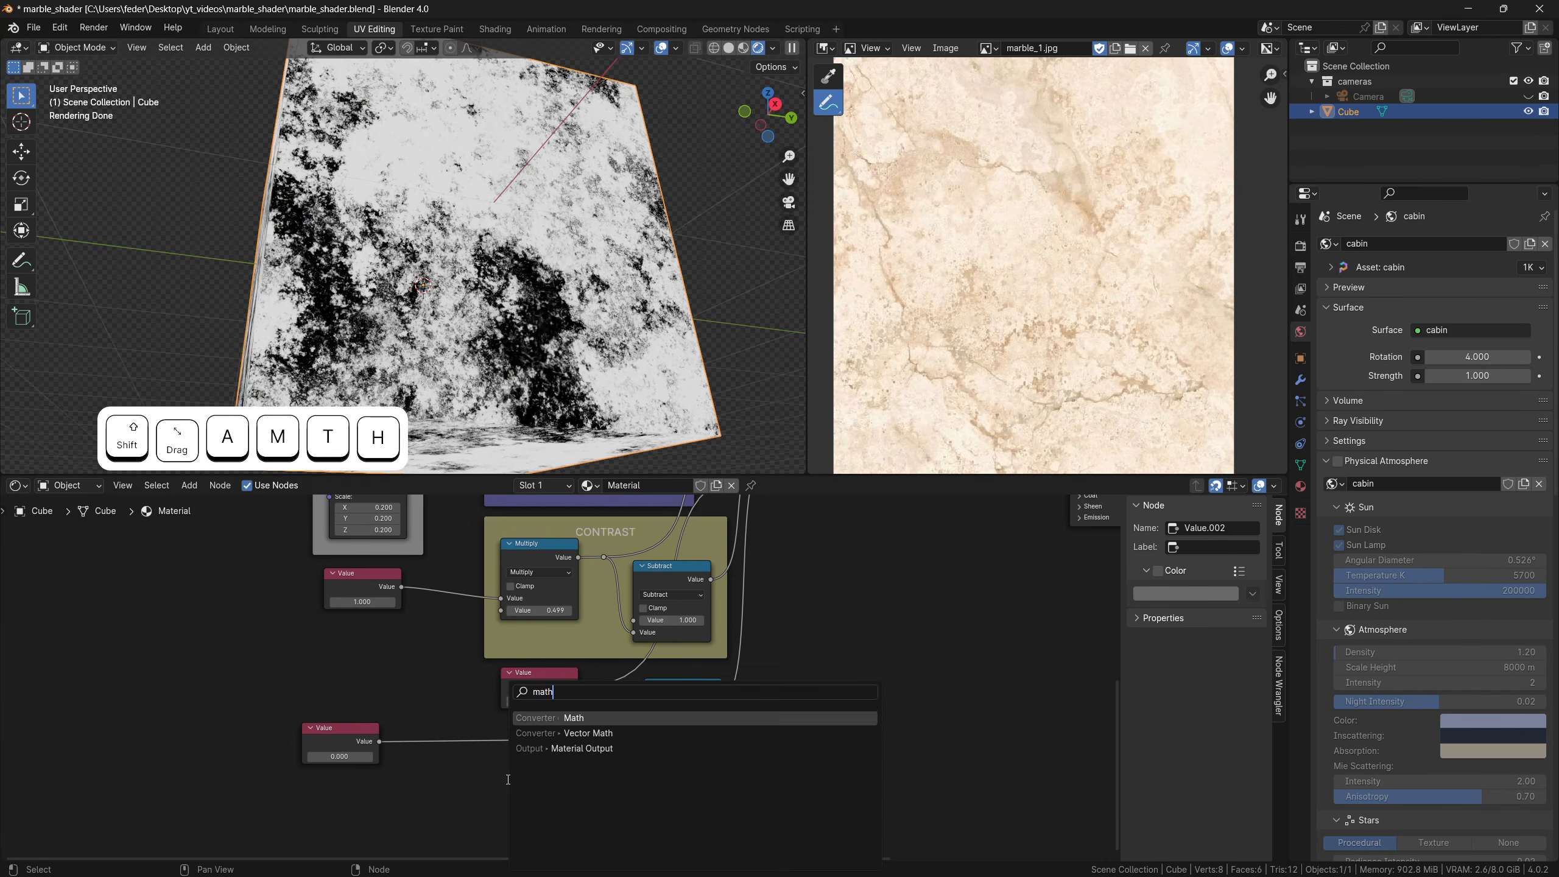
{"action": "key", "text": "Return"}
{"action": "left_click", "coordinate": [446, 738]}
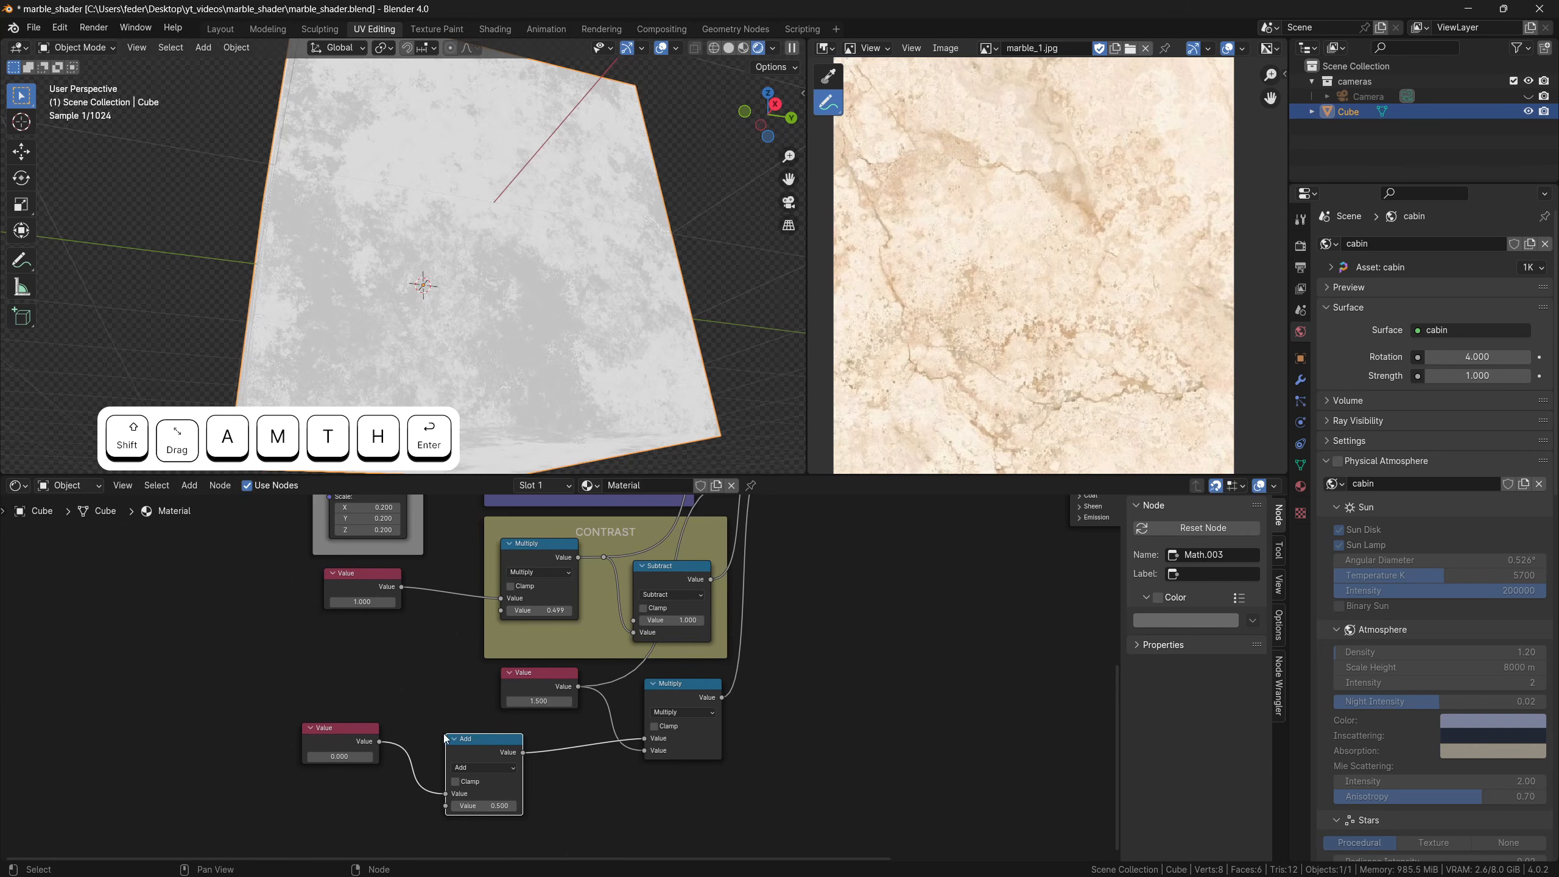
{"action": "scroll", "coordinate": [472, 792], "scroll_direction": "up", "scroll_amount": 1}
{"action": "middle_click_drag", "start_coordinate": [472, 792], "coordinate": [500, 722], "text": "shift"}
{"action": "left_click", "coordinate": [499, 721]}
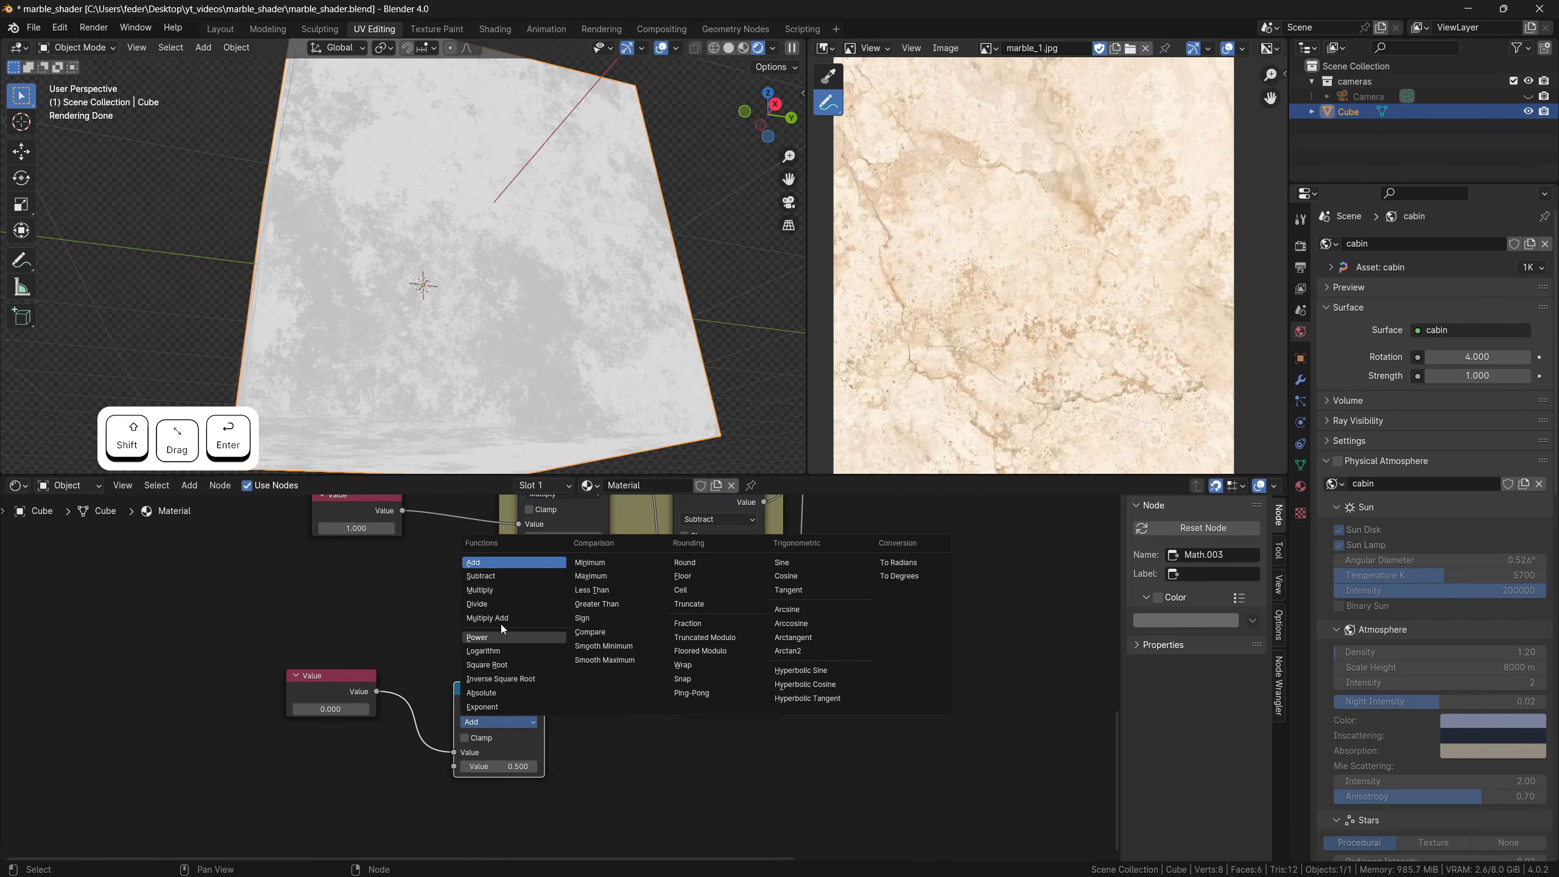
{"action": "left_click", "coordinate": [498, 580]}
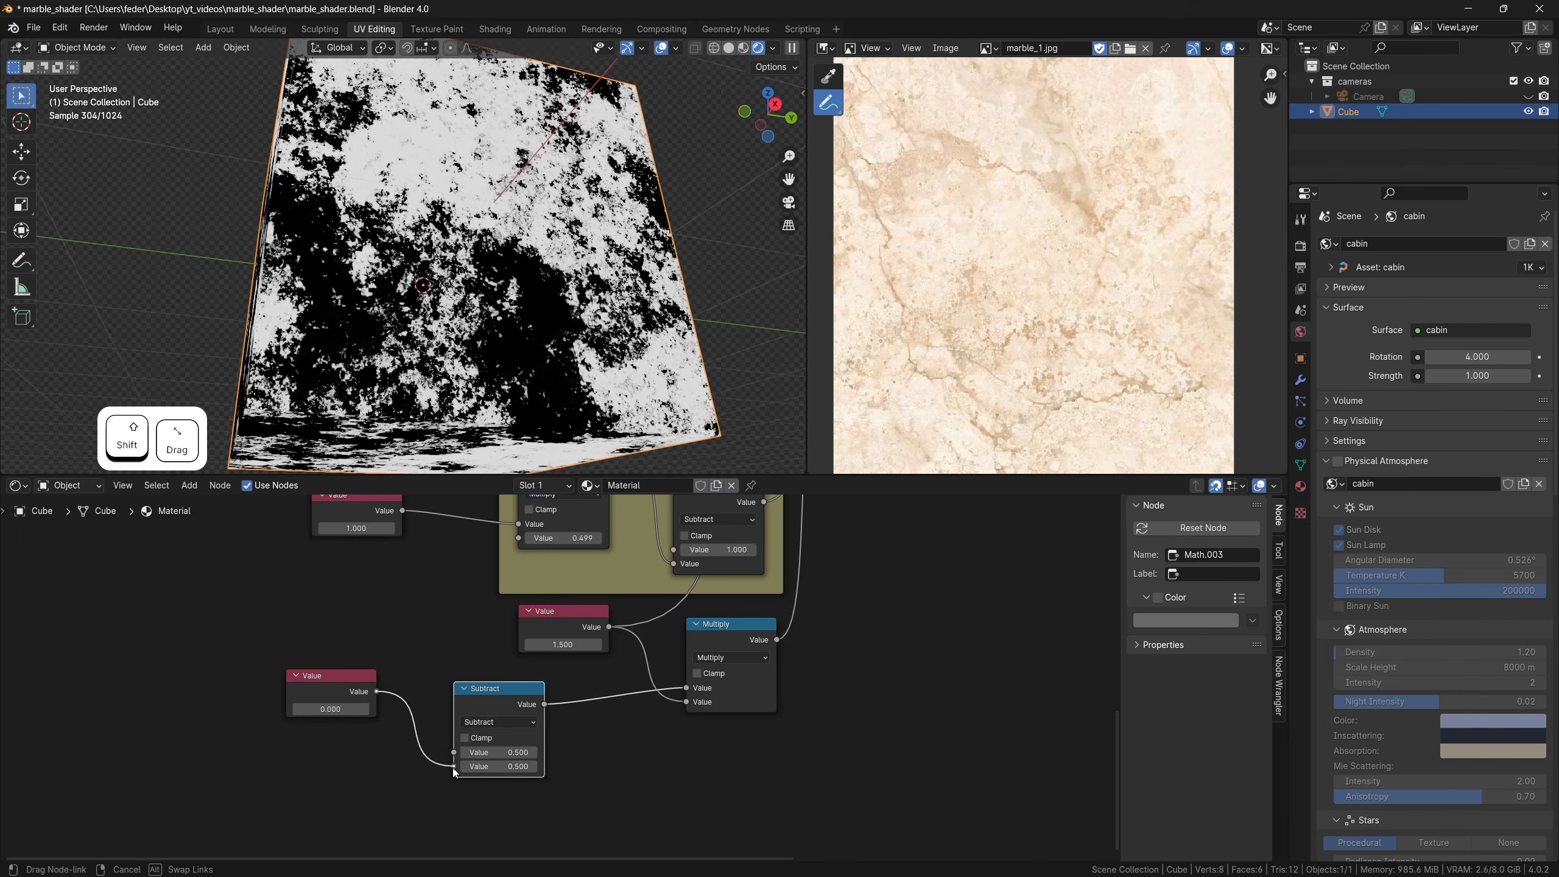
Feed the lower Value node into the Subtract's second input, and set the Subtract's first value and the Value node both to 1
{"action": "left_click", "coordinate": [504, 752]}
{"action": "type", "text": "1"}
{"action": "key", "text": "Return"}
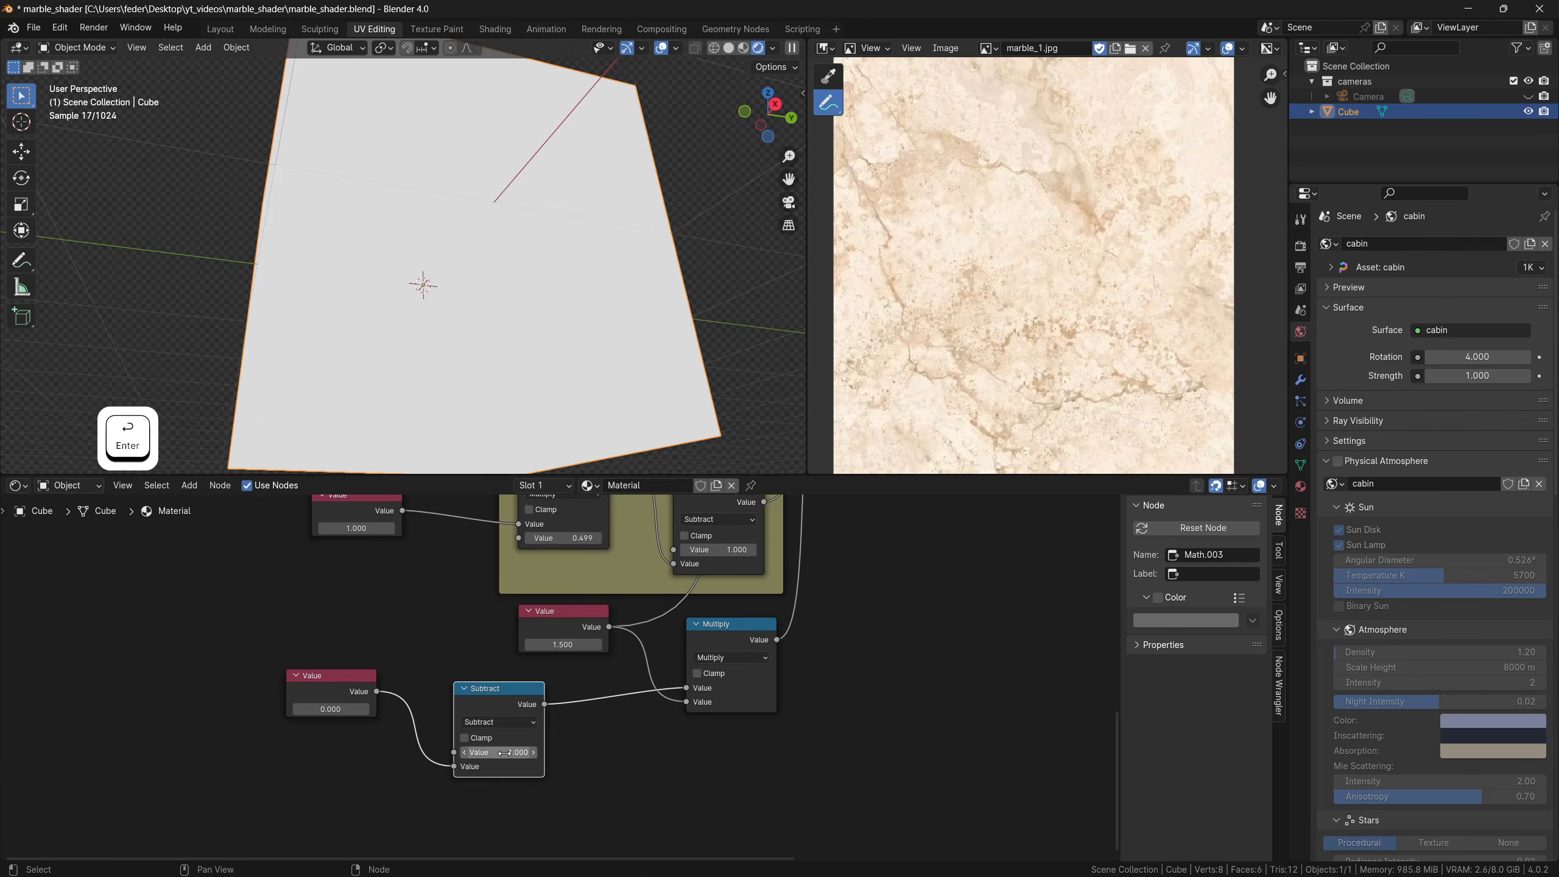
{"action": "left_click", "coordinate": [330, 709]}
{"action": "key", "text": "Return"}
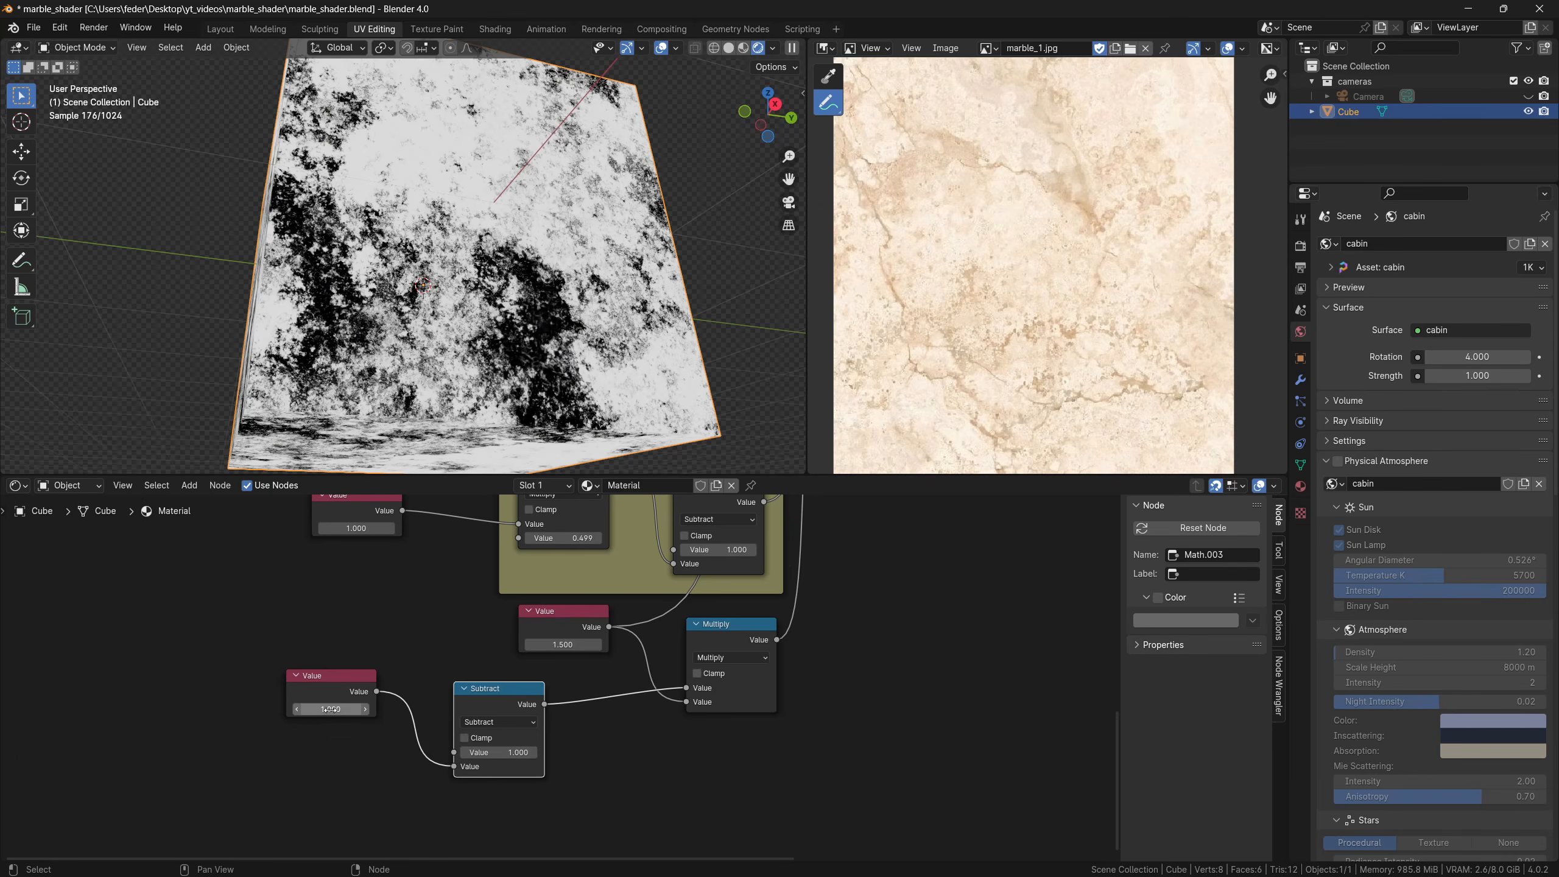
Join the 1.5 Value, Subtract and Multiply nodes in a frame labelled INFLUENCE, and move it clear below the CONTRAST frame
{"action": "scroll", "coordinate": [367, 614], "scroll_direction": "down", "scroll_amount": 4}
{"action": "middle_click_drag", "start_coordinate": [368, 613], "coordinate": [319, 676], "text": "shift"}
{"action": "left_click_drag", "start_coordinate": [411, 732], "coordinate": [459, 723]}
{"action": "left_click_drag", "start_coordinate": [409, 690], "coordinate": [623, 780]}
{"action": "key", "text": "ctrl+j"}
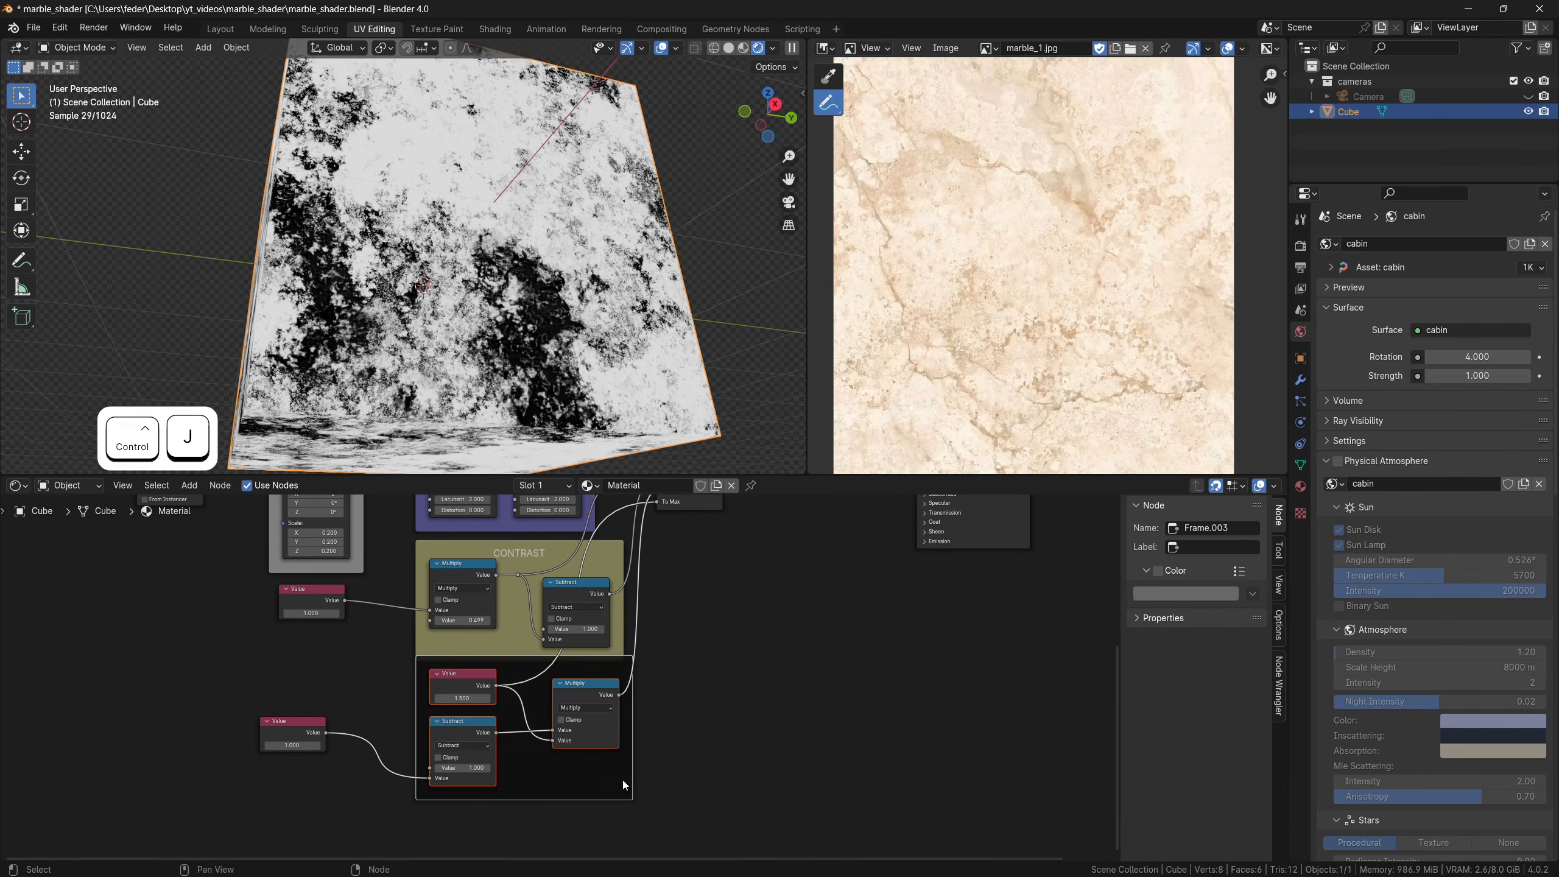
{"action": "left_click", "coordinate": [1212, 546]}
{"action": "type", "text": "INFLUENCE"}
{"action": "key", "text": "Return"}
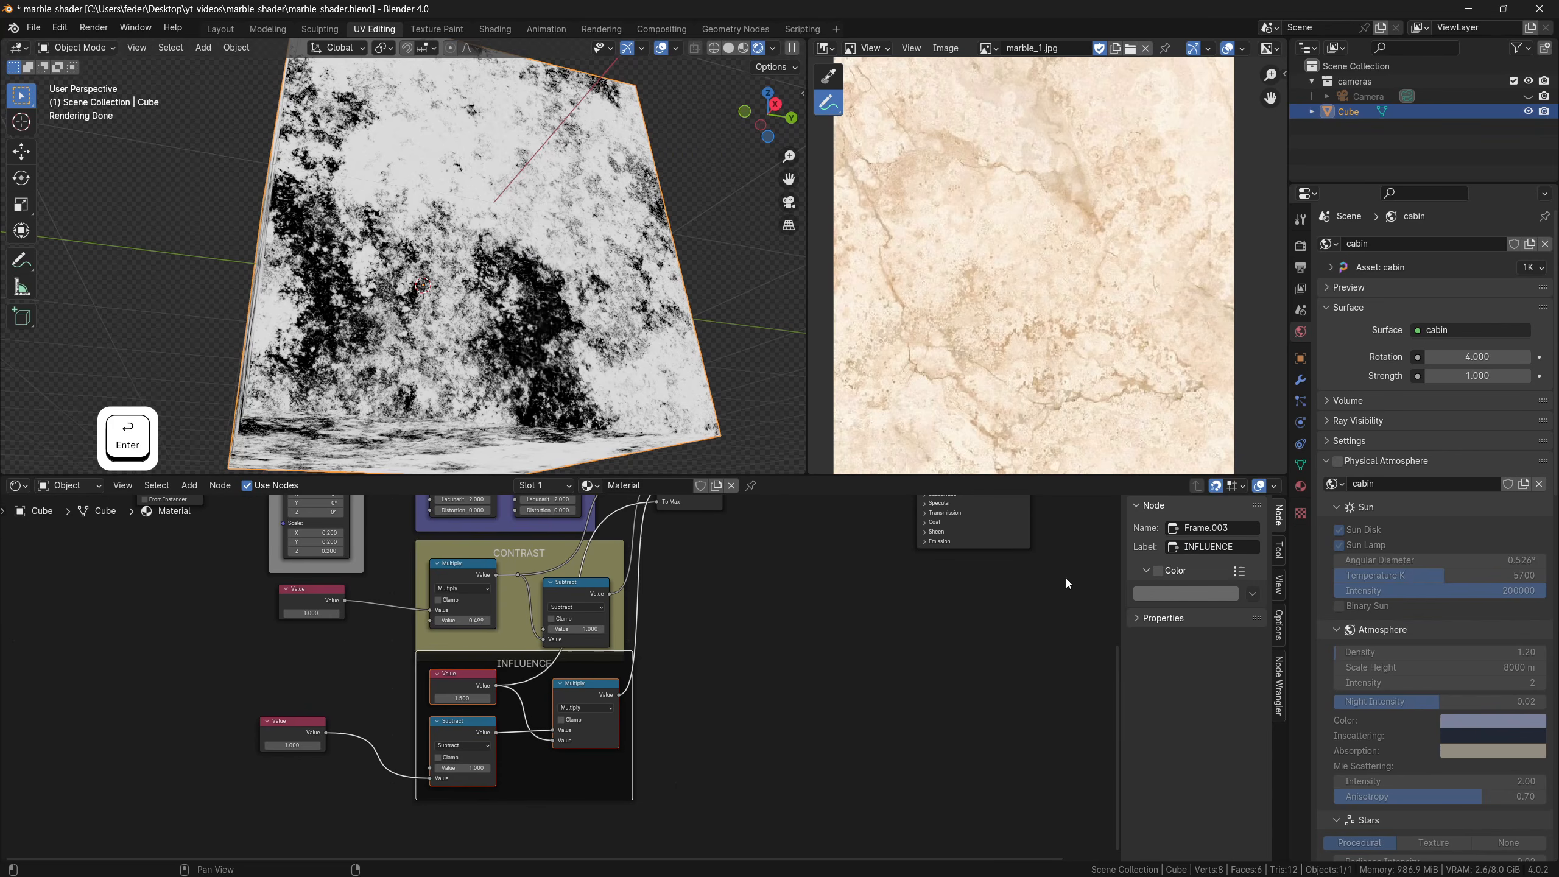
{"action": "left_click_drag", "start_coordinate": [591, 657], "coordinate": [591, 675]}
Copy the CONTRAST frame's olive hex color and apply it to the INFLUENCE frame
{"action": "left_click", "coordinate": [590, 551]}
{"action": "left_click", "coordinate": [1200, 622]}
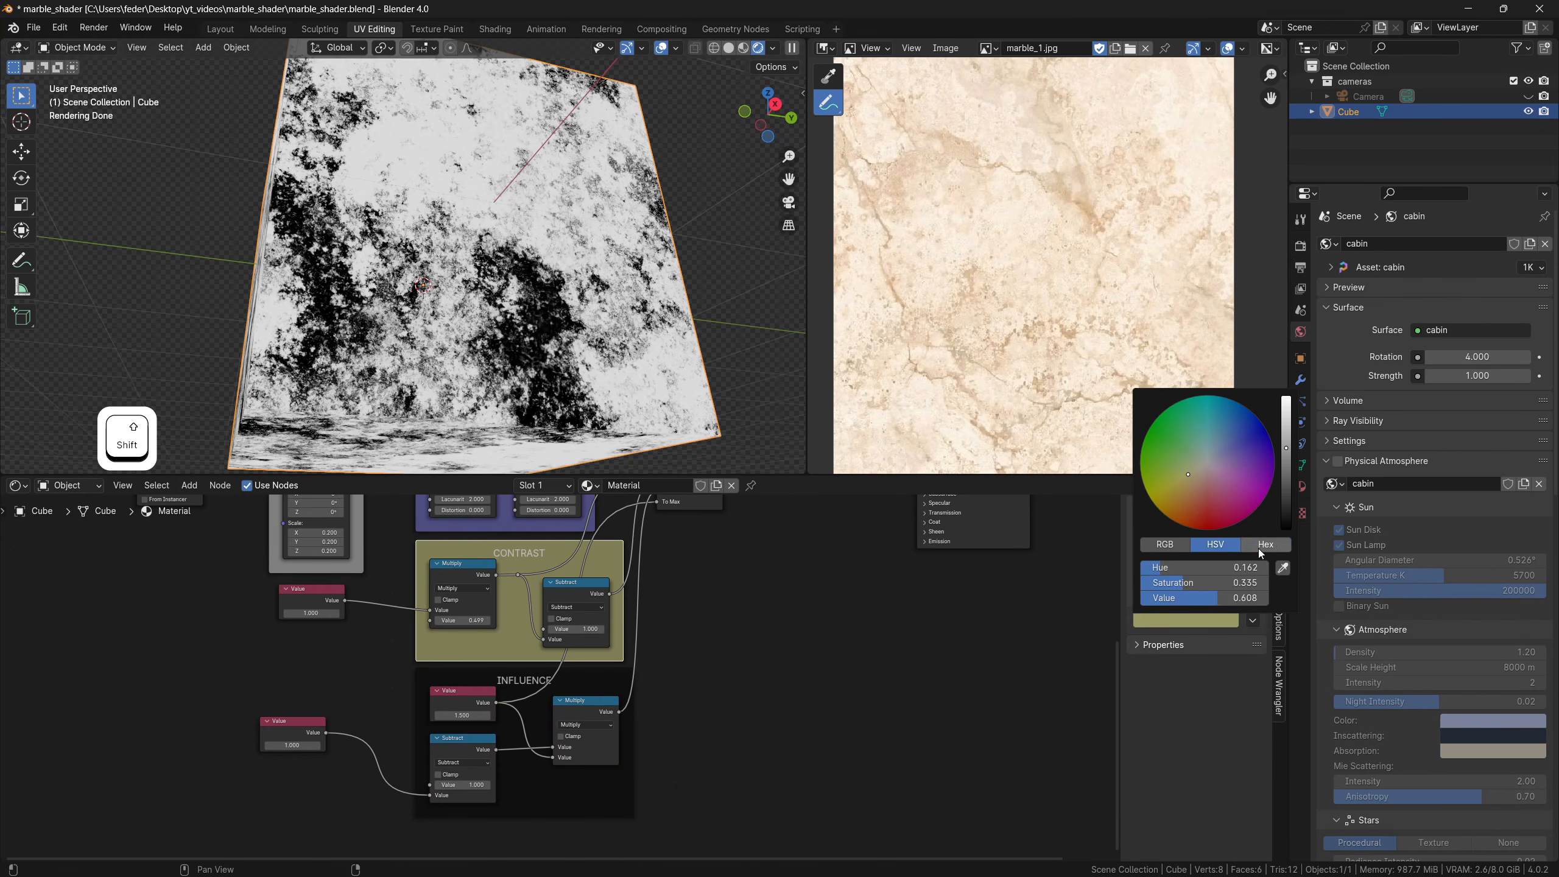
{"action": "left_click", "coordinate": [1260, 547]}
{"action": "left_click", "coordinate": [1213, 568]}
{"action": "key", "text": "ctrl+c"}
{"action": "left_click", "coordinate": [941, 707]}
{"action": "left_click", "coordinate": [594, 678]}
{"action": "left_click", "coordinate": [1159, 597]}
{"action": "left_click", "coordinate": [1194, 619]}
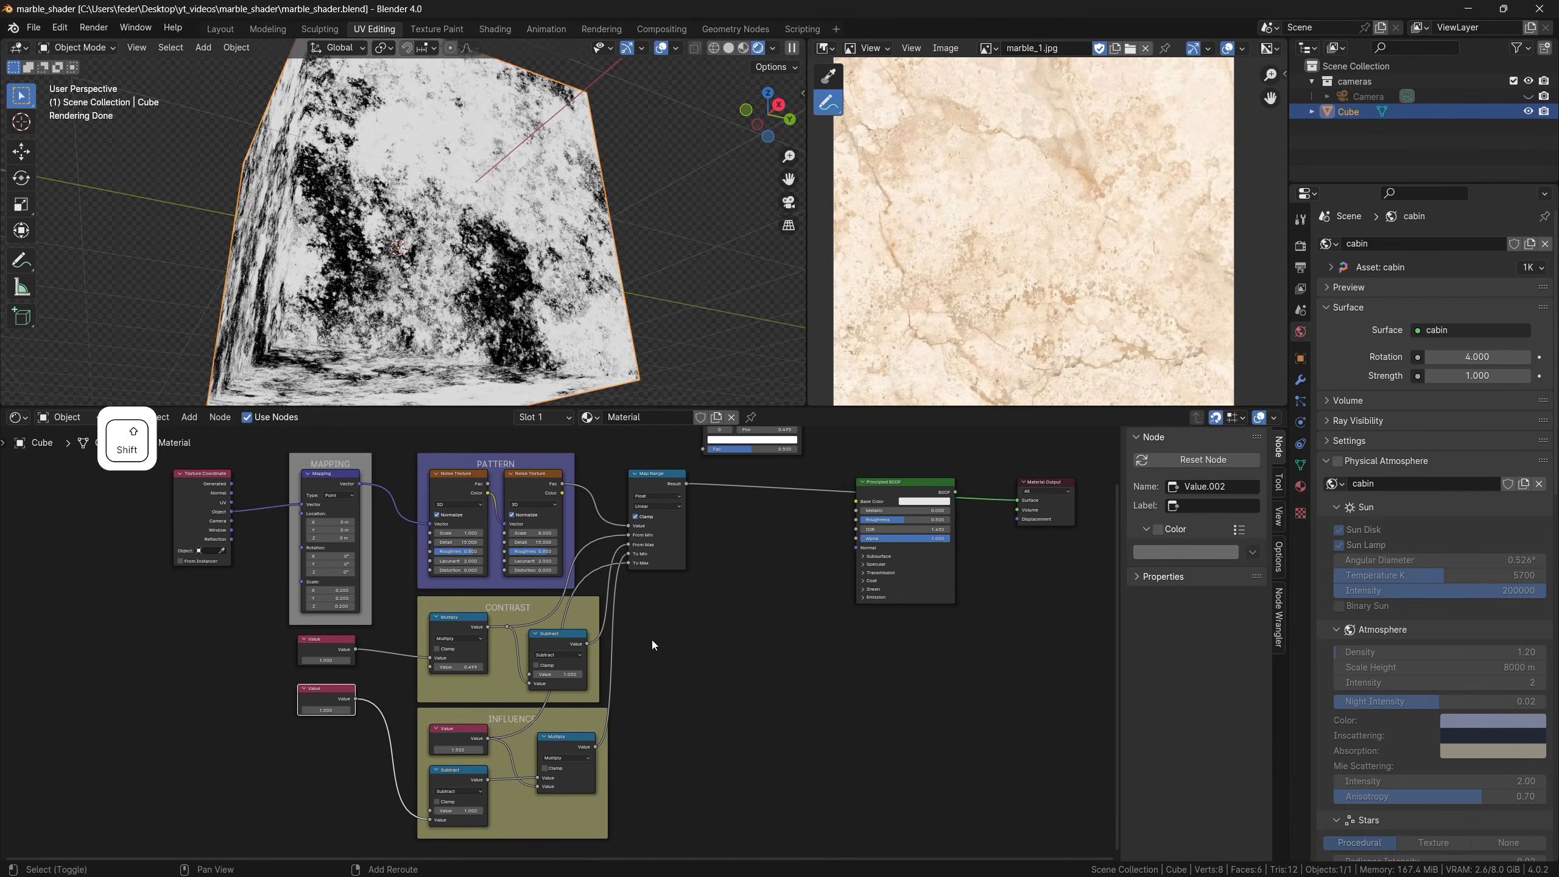
Try 4D on the second Noise Texture with W at 0.56, and return it to 3D
{"action": "middle_click_drag", "start_coordinate": [651, 640], "coordinate": [687, 750]}
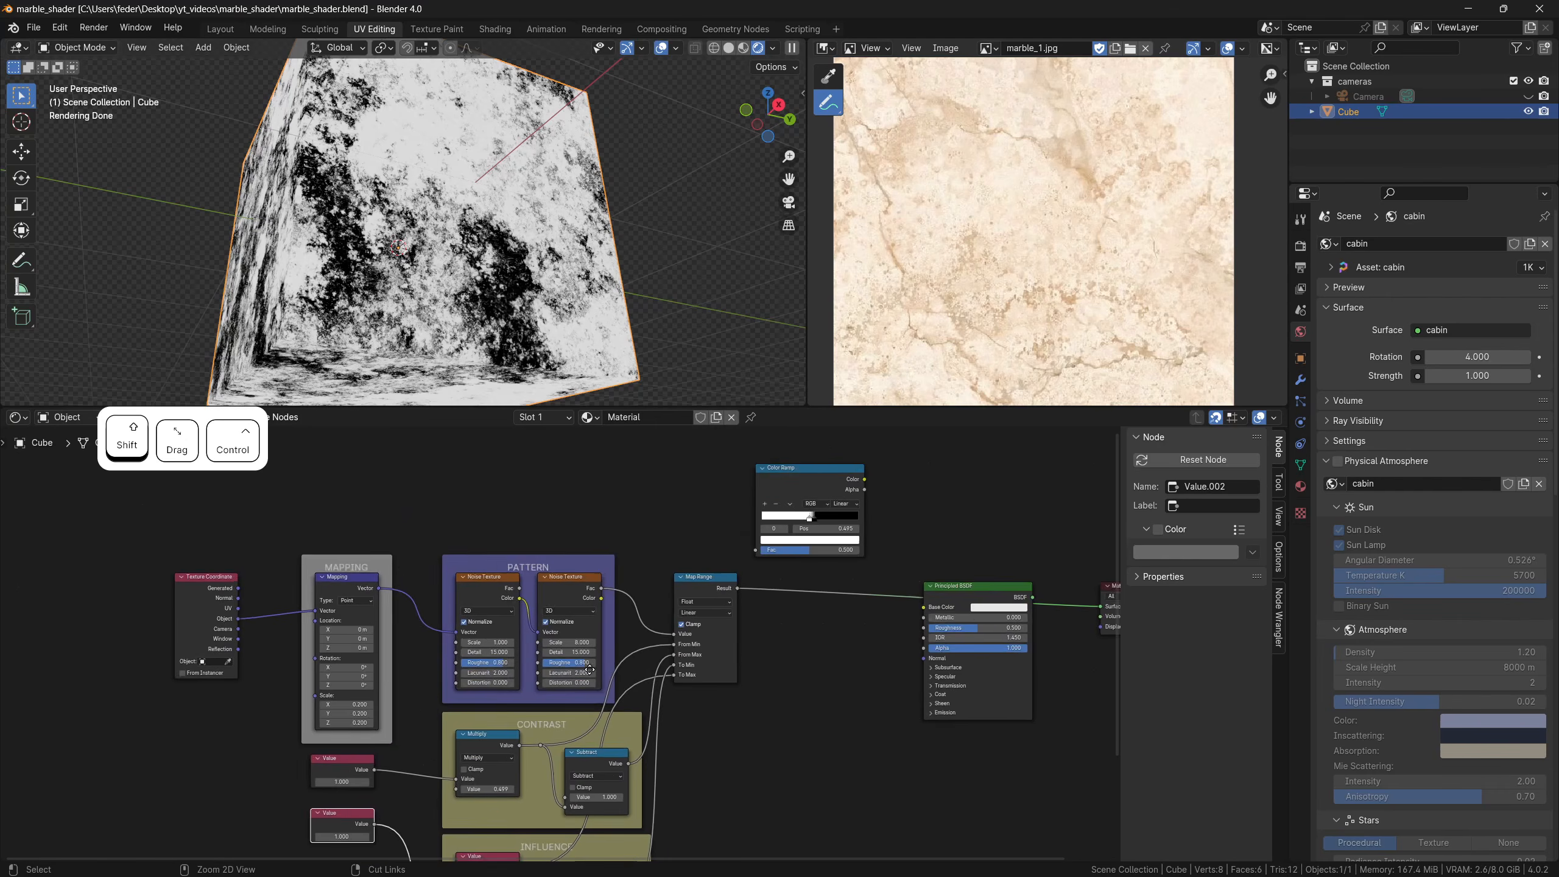
{"action": "middle_click_drag", "start_coordinate": [590, 669], "coordinate": [568, 582], "text": "ctrl"}
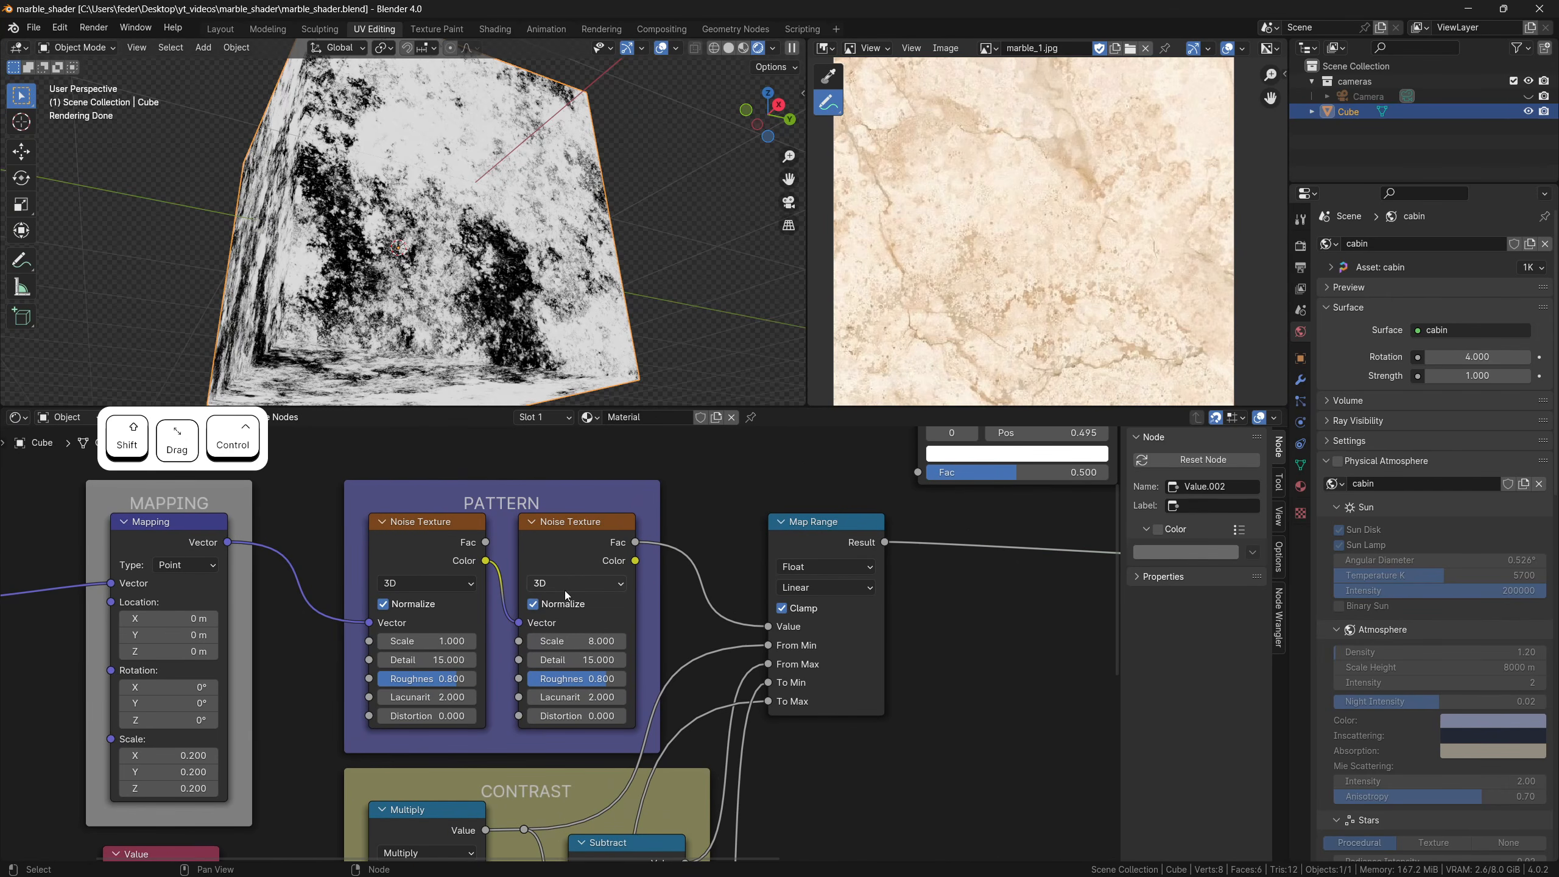
{"action": "left_click", "coordinate": [570, 584]}
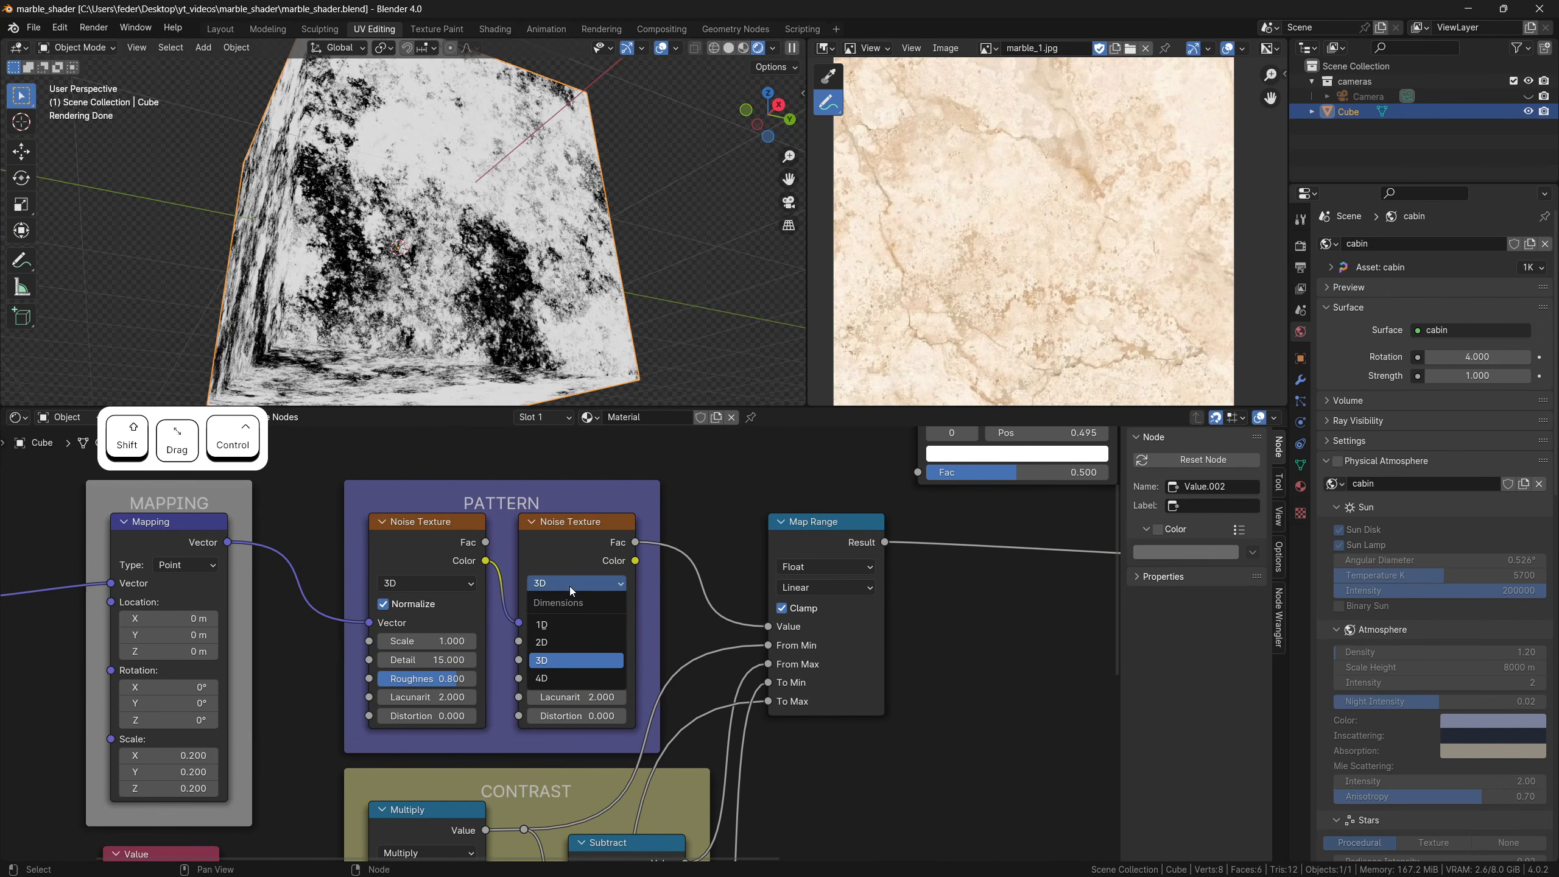
{"action": "left_click", "coordinate": [557, 678]}
{"action": "left_click_drag", "start_coordinate": [577, 641], "coordinate": [552, 641]}
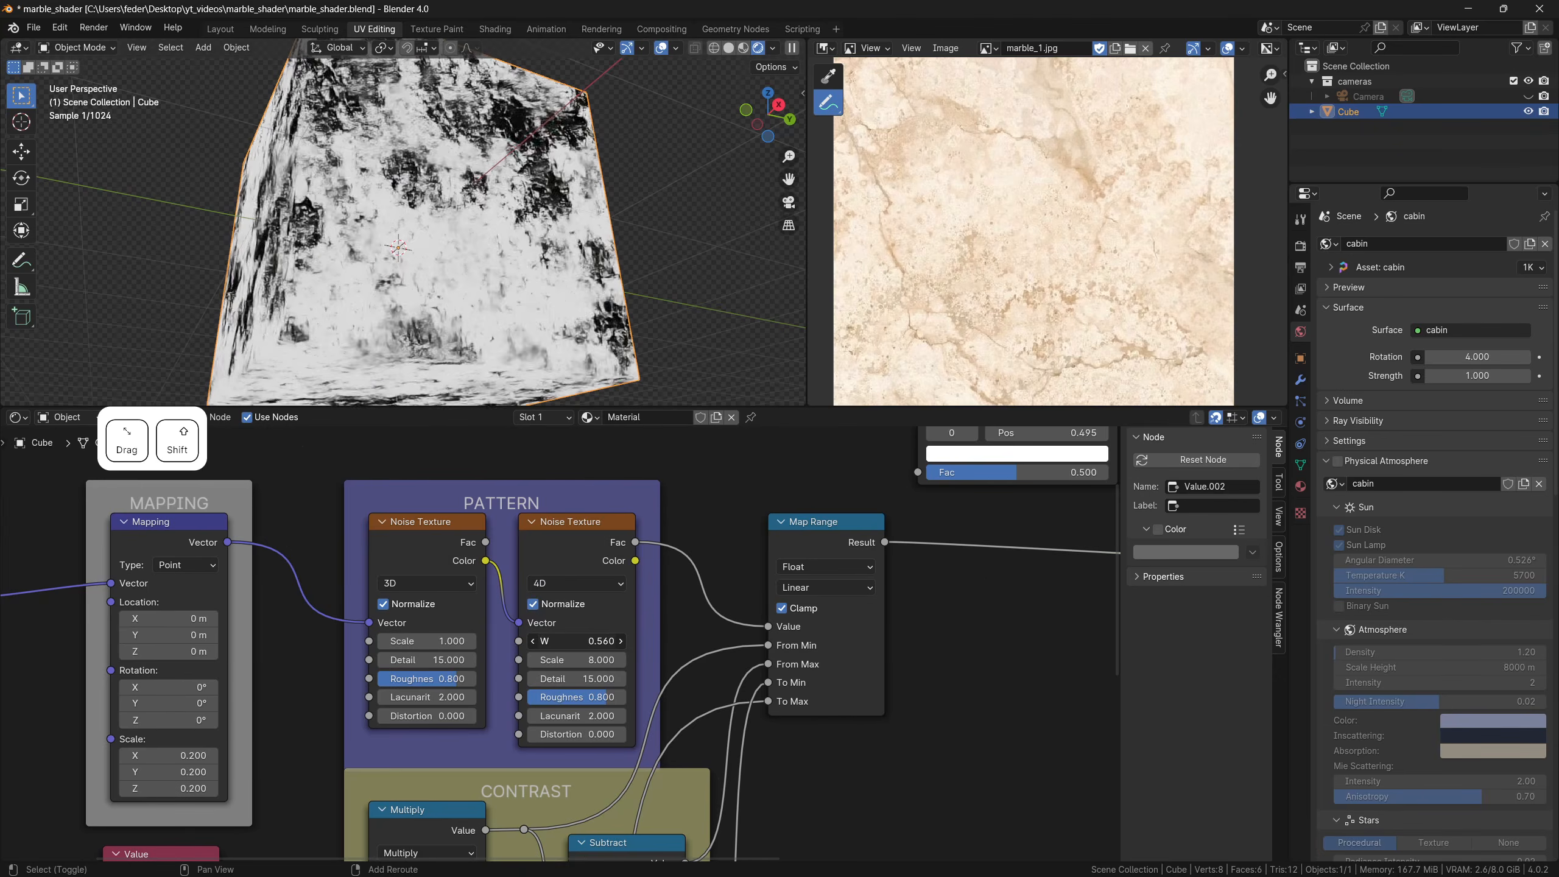
{"action": "left_click", "coordinate": [566, 583]}
{"action": "left_click", "coordinate": [564, 660]}
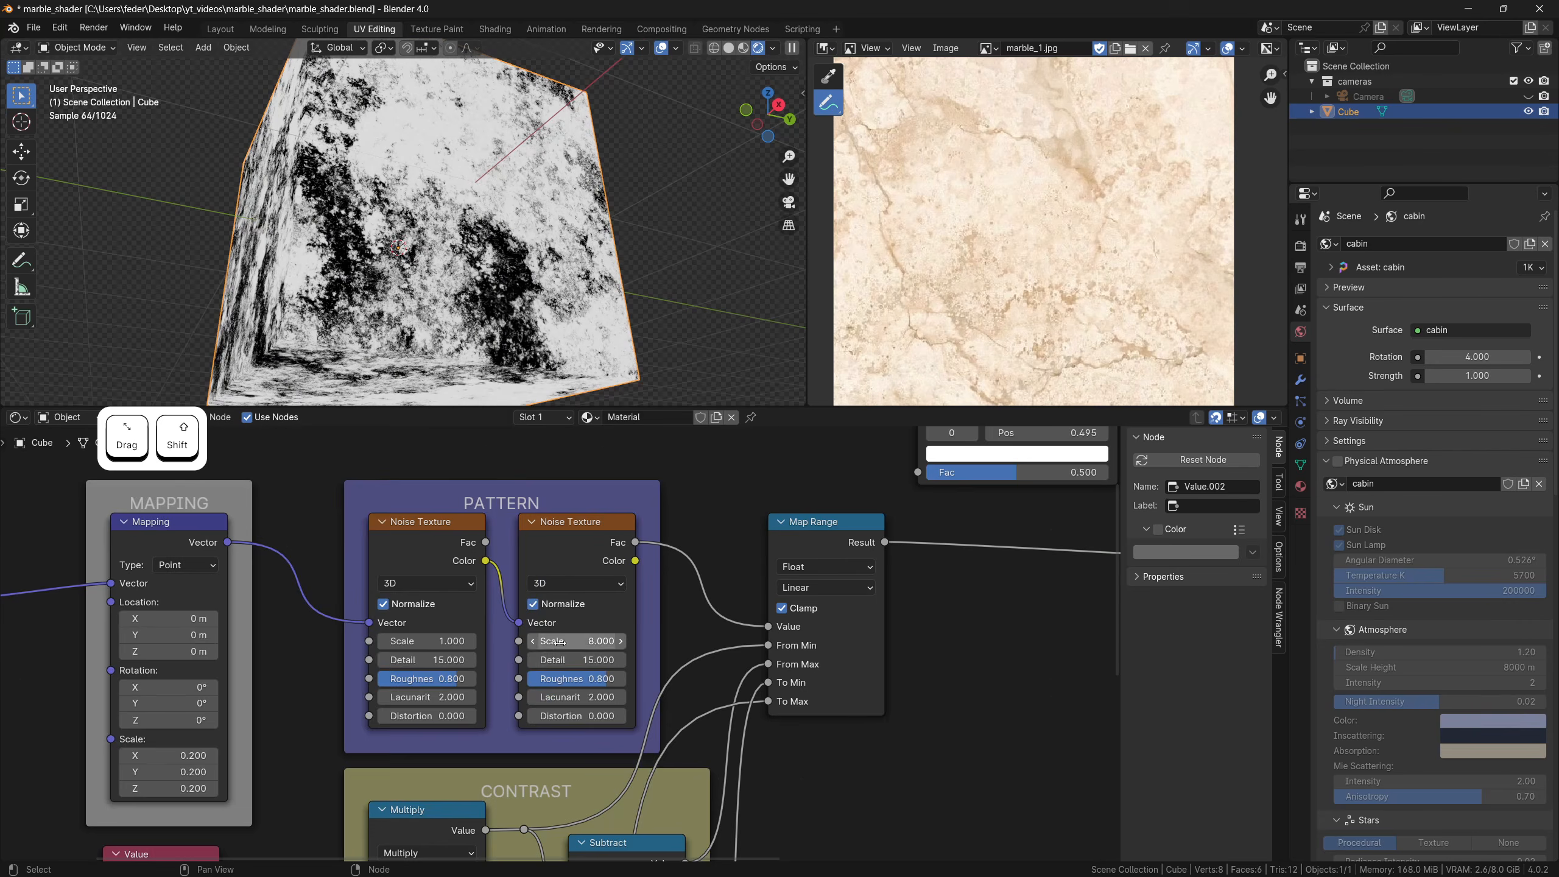
Move the Texture Coordinate node away from the MAPPING frame to make room
{"action": "scroll", "coordinate": [491, 633], "scroll_direction": "down", "scroll_amount": 2}
{"action": "middle_click_drag", "start_coordinate": [264, 607], "coordinate": [649, 579]}
{"action": "left_click_drag", "start_coordinate": [393, 516], "coordinate": [193, 587]}
Add a Combine XYZ node to the MAPPING frame, placed ahead of the Mapping node
{"action": "middle_click_drag", "start_coordinate": [434, 642], "coordinate": [511, 572]}
{"action": "key", "text": "shift+a"}
{"action": "type", "text": "combine"}
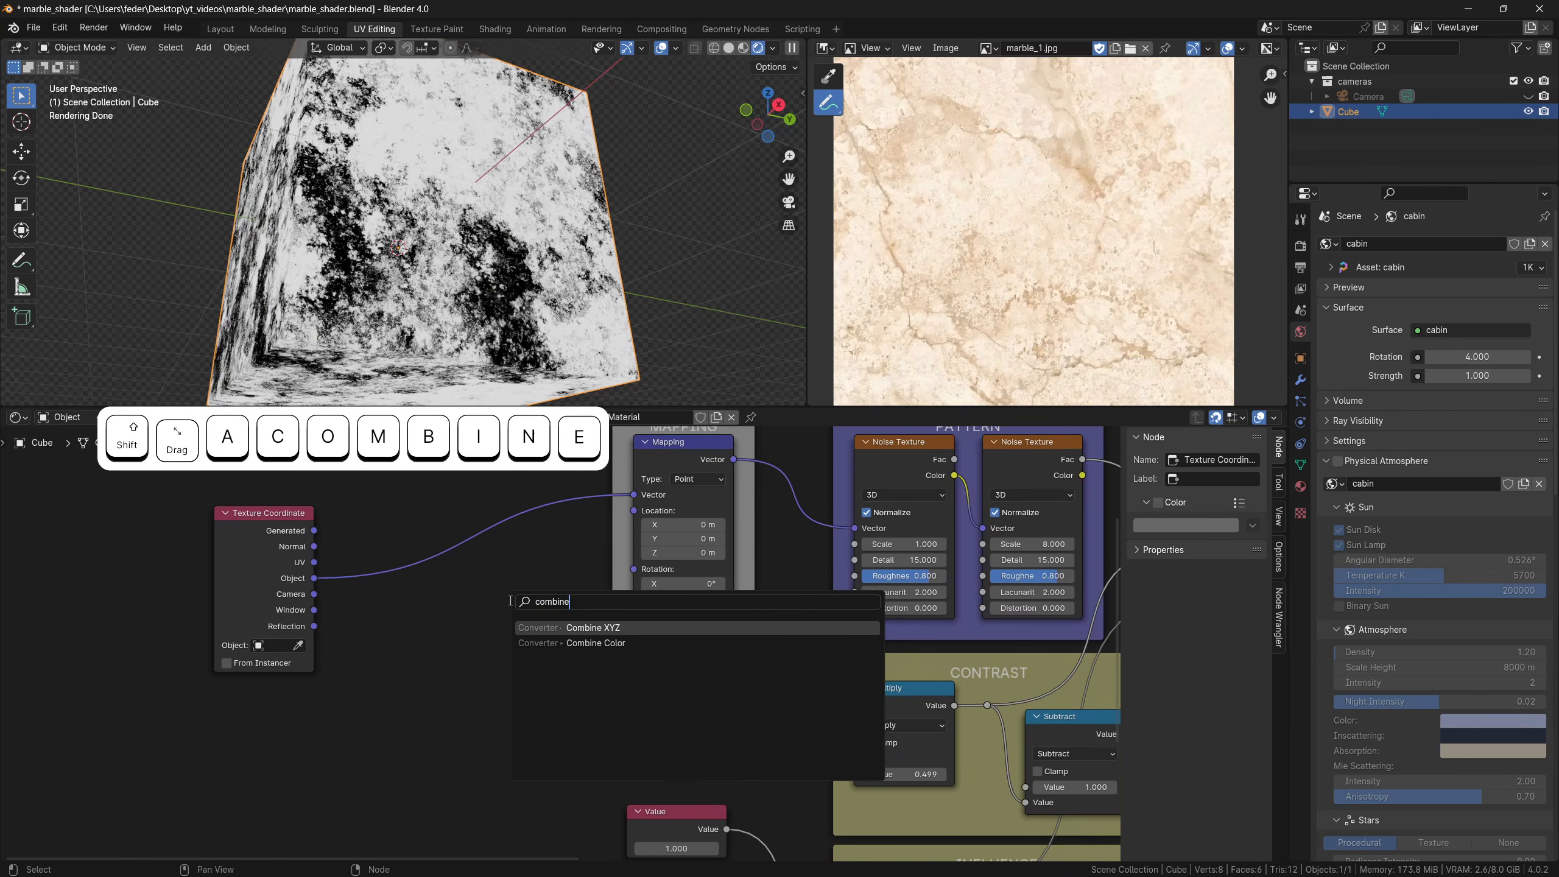
{"action": "key", "text": "Return"}
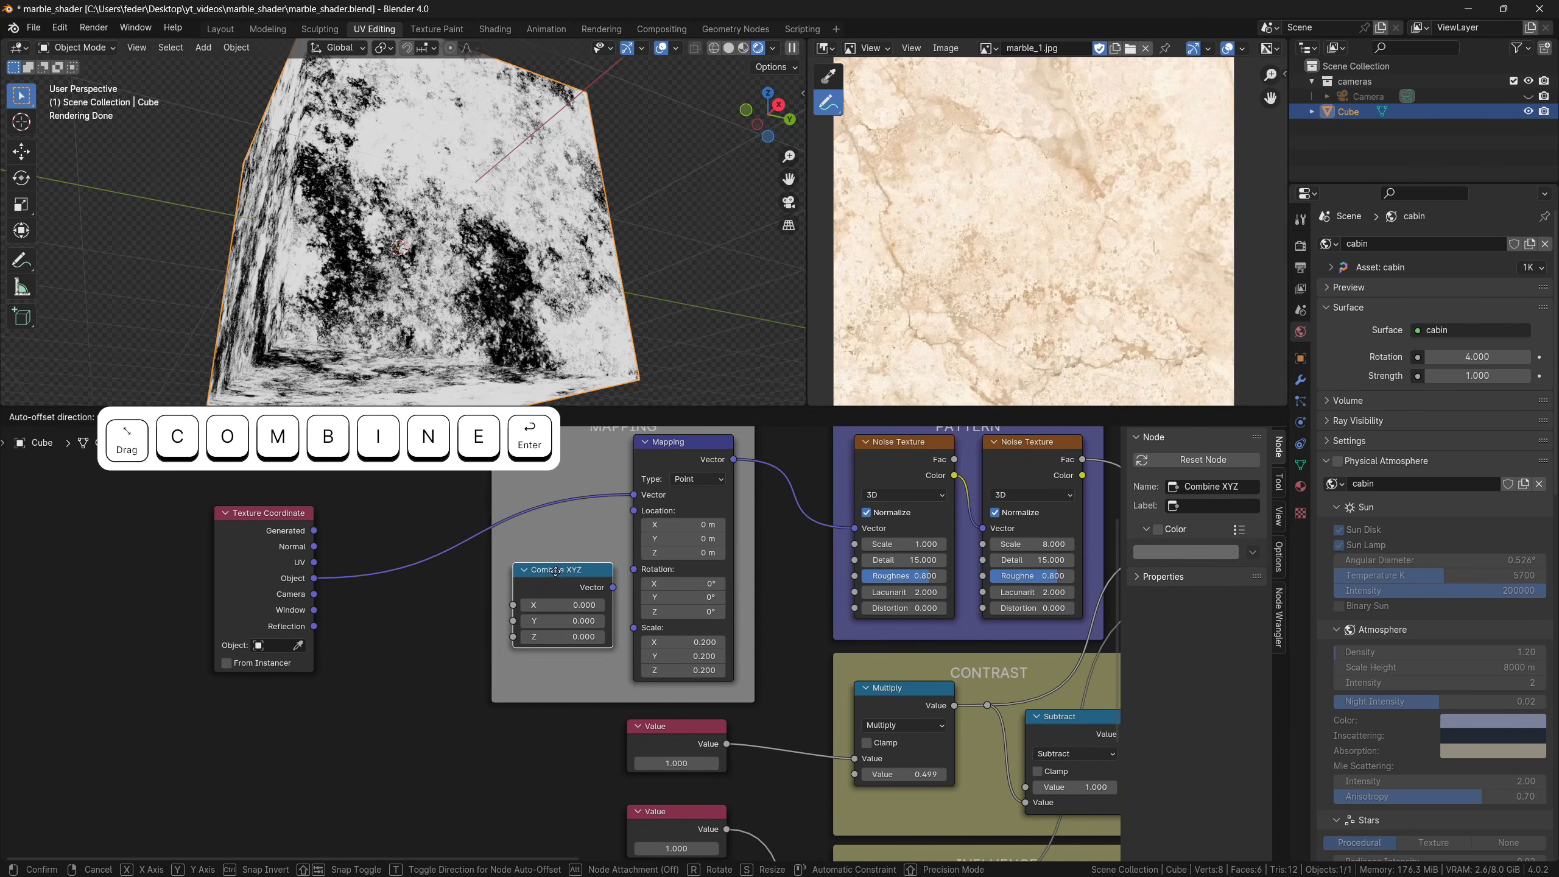
{"action": "left_click", "coordinate": [434, 587]}
Feed the Combine XYZ vector through a reroute point into both Location and Rotation of the Mapping node
{"action": "left_click_drag", "start_coordinate": [527, 613], "coordinate": [633, 510]}
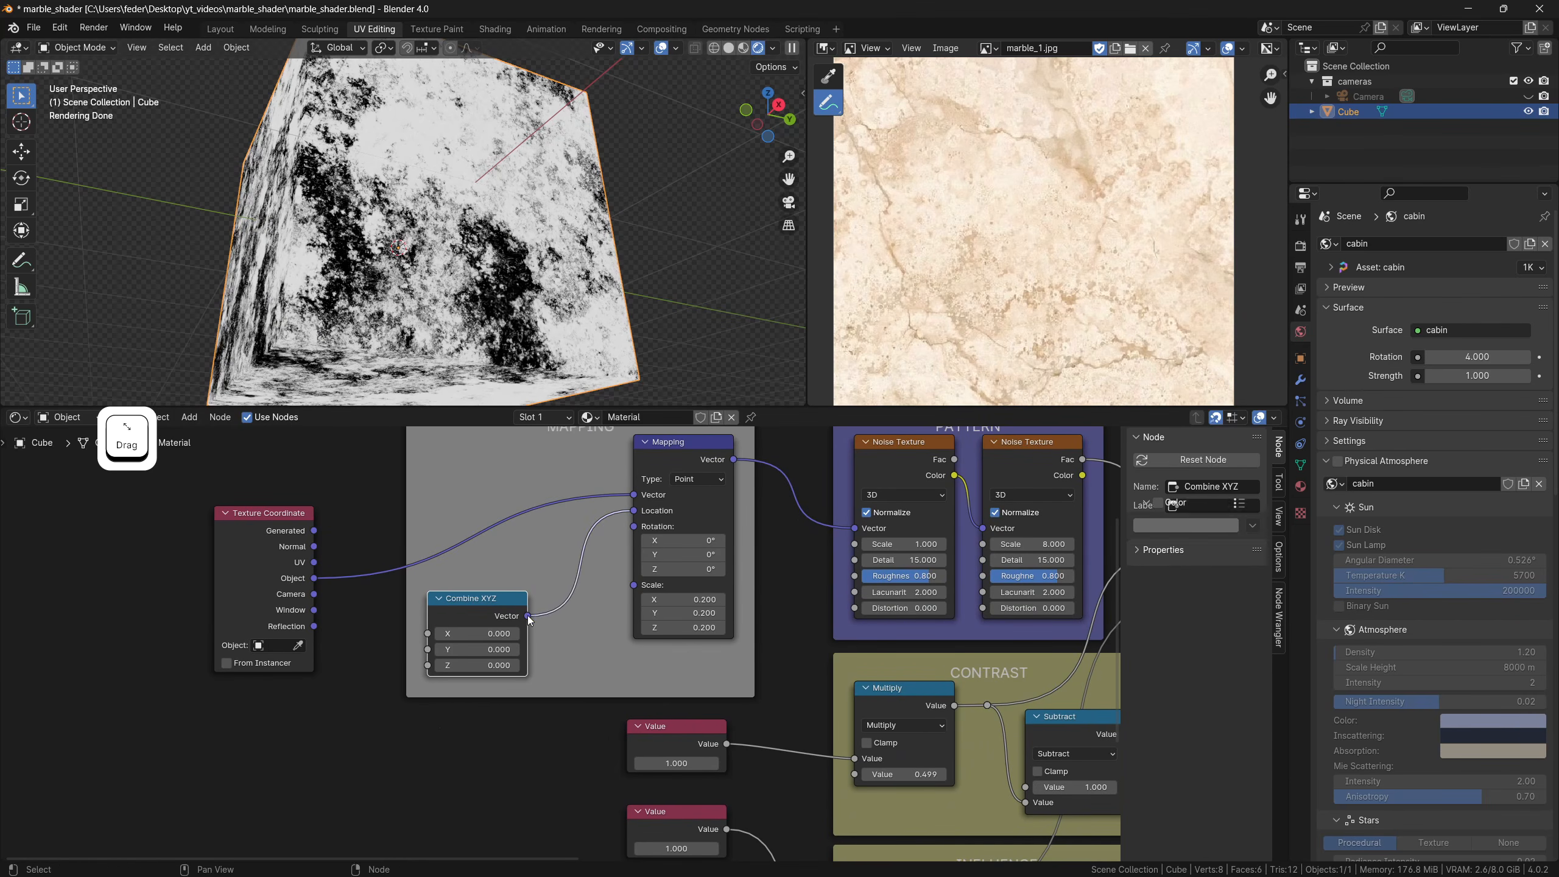
{"action": "left_click_drag", "start_coordinate": [527, 615], "coordinate": [633, 526]}
{"action": "right_click_drag", "start_coordinate": [567, 589], "coordinate": [589, 611], "text": "shift"}
{"action": "key", "text": "g"}
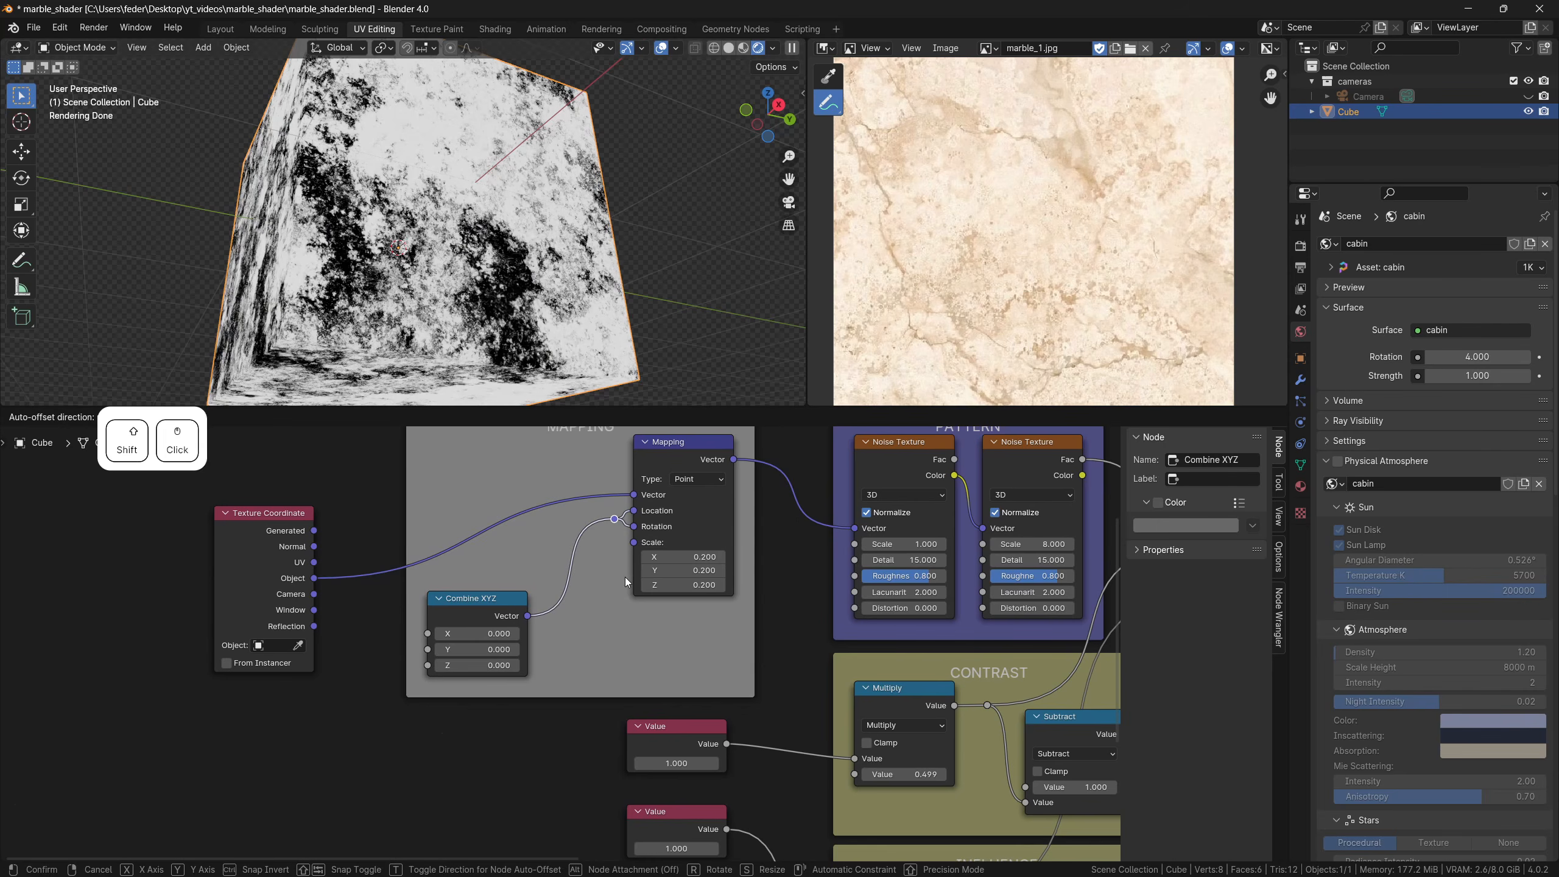
{"action": "left_click", "coordinate": [637, 524], "text": "shift"}
Try other X, Y and Z values on the Combine XYZ node, and reset all three to 0
{"action": "left_click_drag", "start_coordinate": [479, 633], "coordinate": [531, 649], "text": "shift"}
{"action": "mouse_move", "coordinate": [479, 665]}
{"action": "left_mouse_down", "text": "shift"}
{"action": "mouse_move", "coordinate": [525, 665]}
{"action": "mouse_move", "coordinate": [453, 665]}
{"action": "left_mouse_up", "text": "shift"}
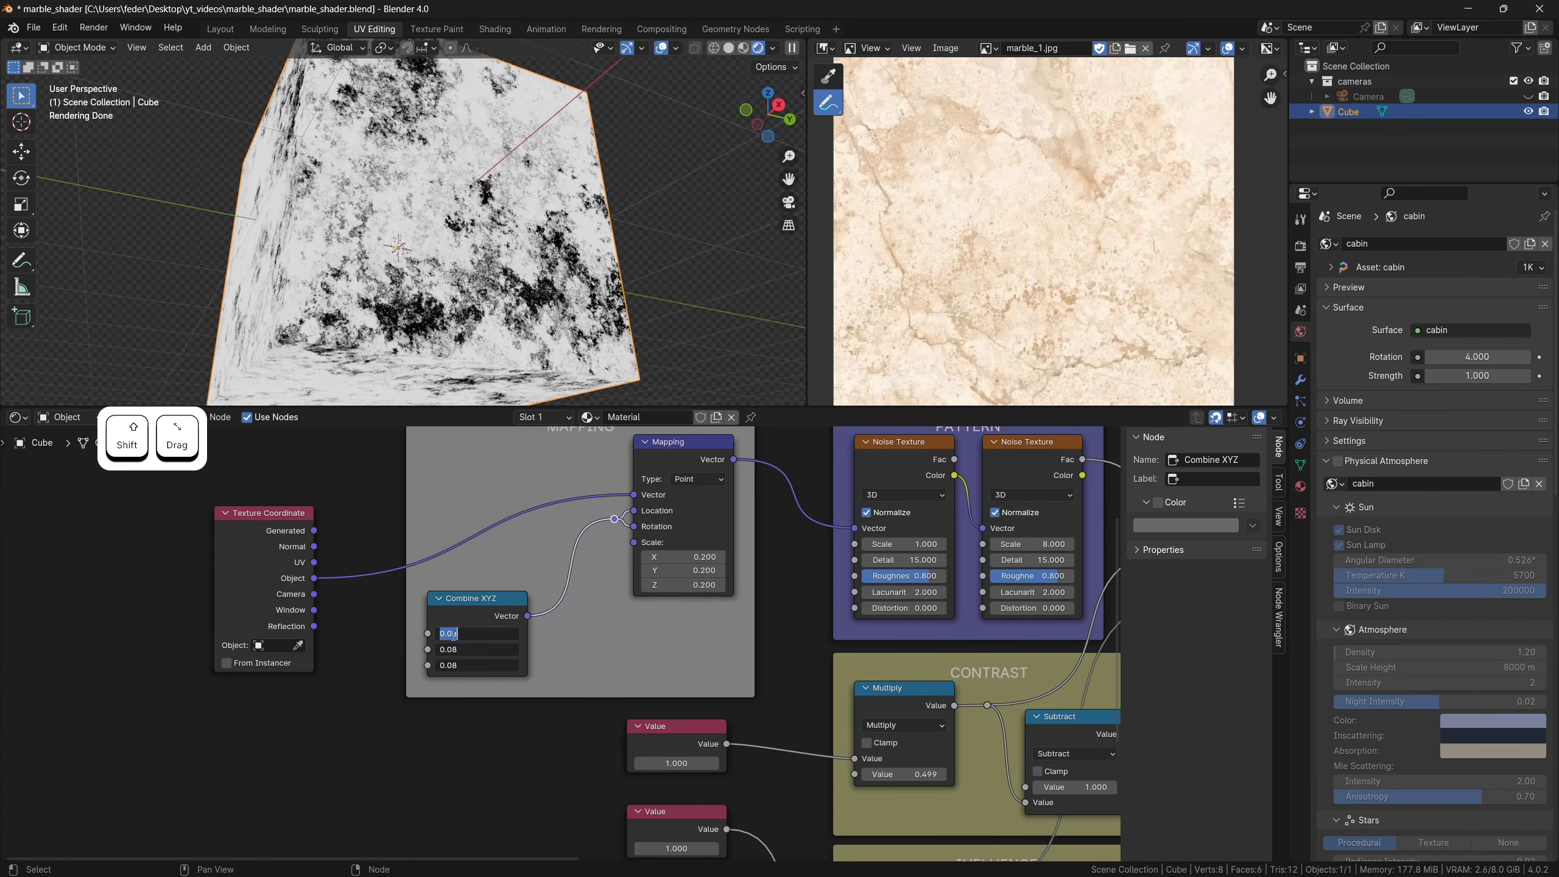
{"action": "type", "text": "0"}
{"action": "key", "text": "Return"}
Duplicate the Combine XYZ node, set the copy's X, Y and Z to 1, and link it to the Mapping node's Scale
{"action": "left_click_drag", "start_coordinate": [478, 605], "coordinate": [435, 605]}
{"action": "key", "text": "shift+d"}
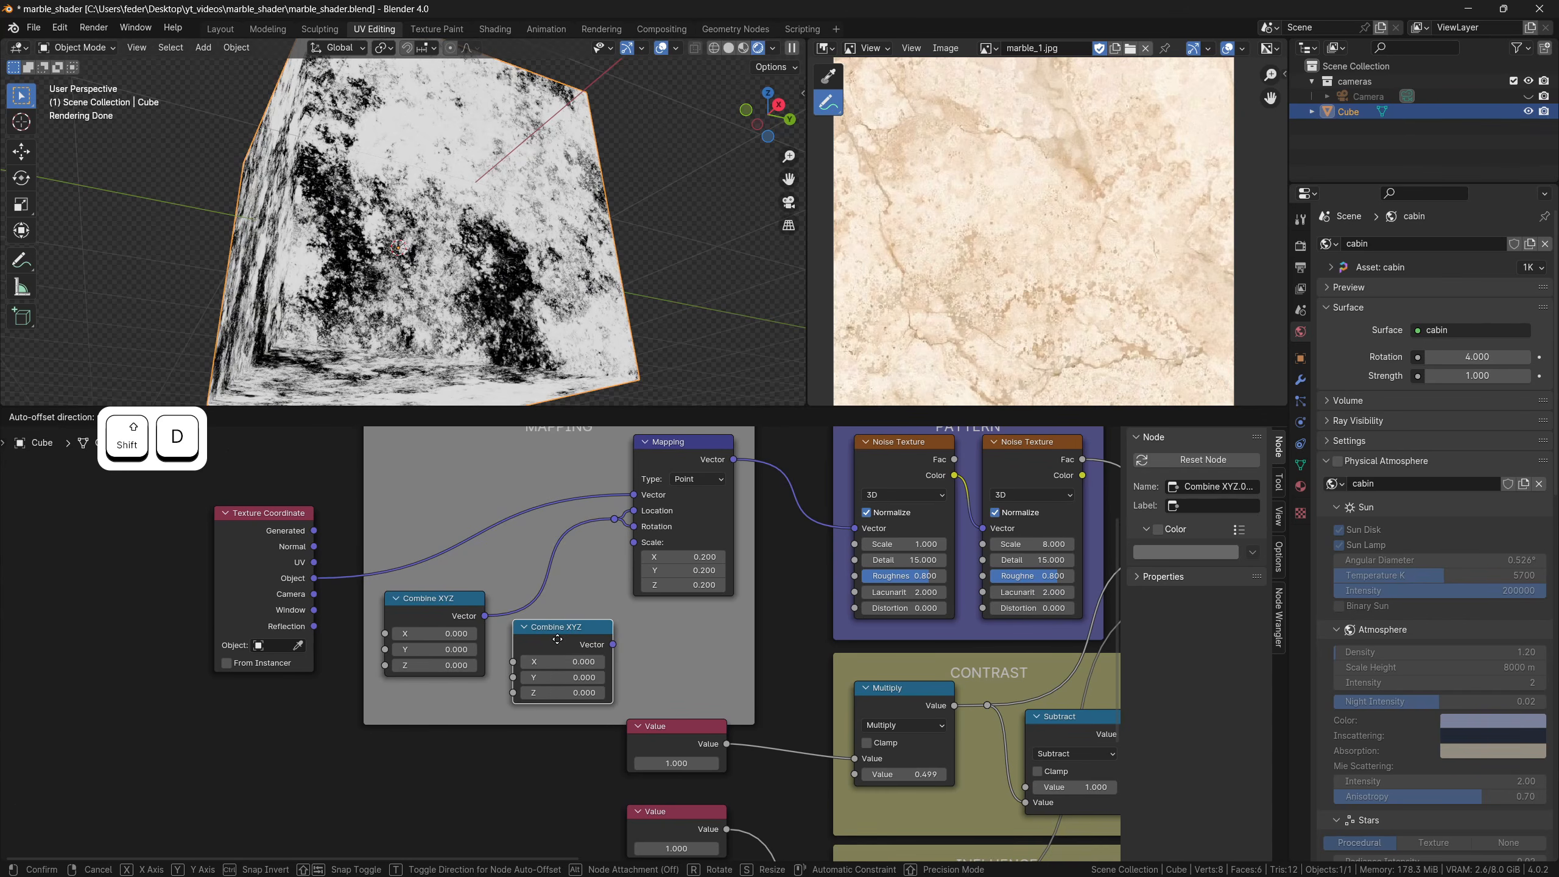
{"action": "left_click", "coordinate": [563, 633]}
{"action": "left_click_drag", "start_coordinate": [543, 663], "coordinate": [543, 692]}
{"action": "type", "text": "1"}
{"action": "key", "text": "Return"}
{"action": "left_click", "coordinate": [264, 513]}
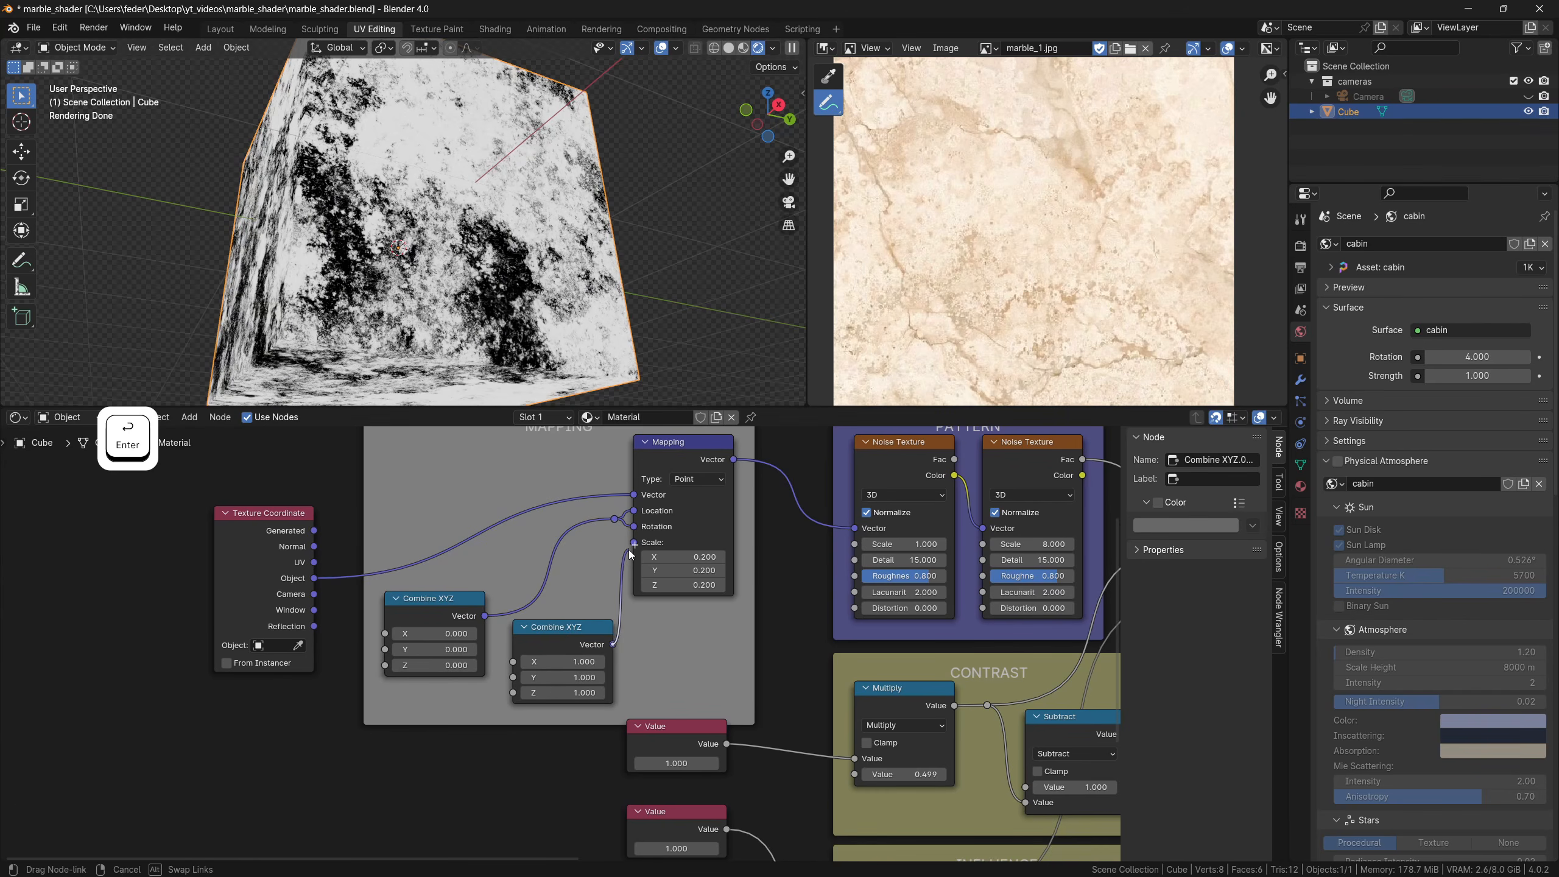
Move the Texture Coordinate node and MAPPING frame away from the PATTERN frame, and delete the unused Color Ramp
{"action": "scroll", "coordinate": [264, 513], "scroll_direction": "down", "scroll_amount": 1}
{"action": "left_click_drag", "start_coordinate": [324, 540], "coordinate": [124, 540]}
{"action": "left_click_drag", "start_coordinate": [462, 607], "coordinate": [458, 604]}
{"action": "left_click_drag", "start_coordinate": [458, 604], "coordinate": [450, 596]}
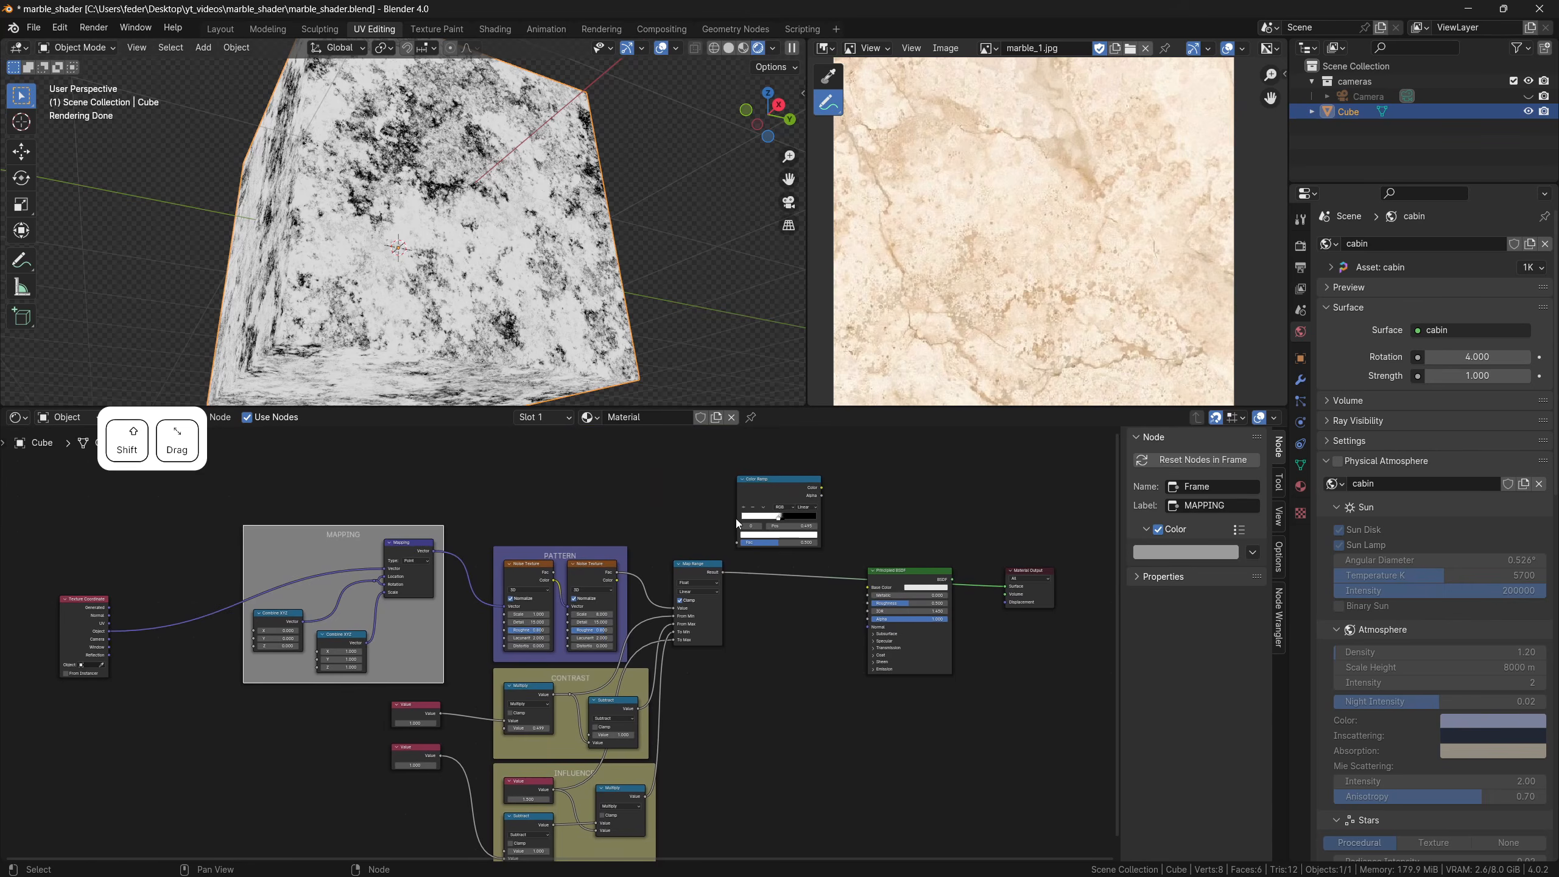
{"action": "left_click", "coordinate": [767, 486]}
{"action": "key", "text": "Delete"}
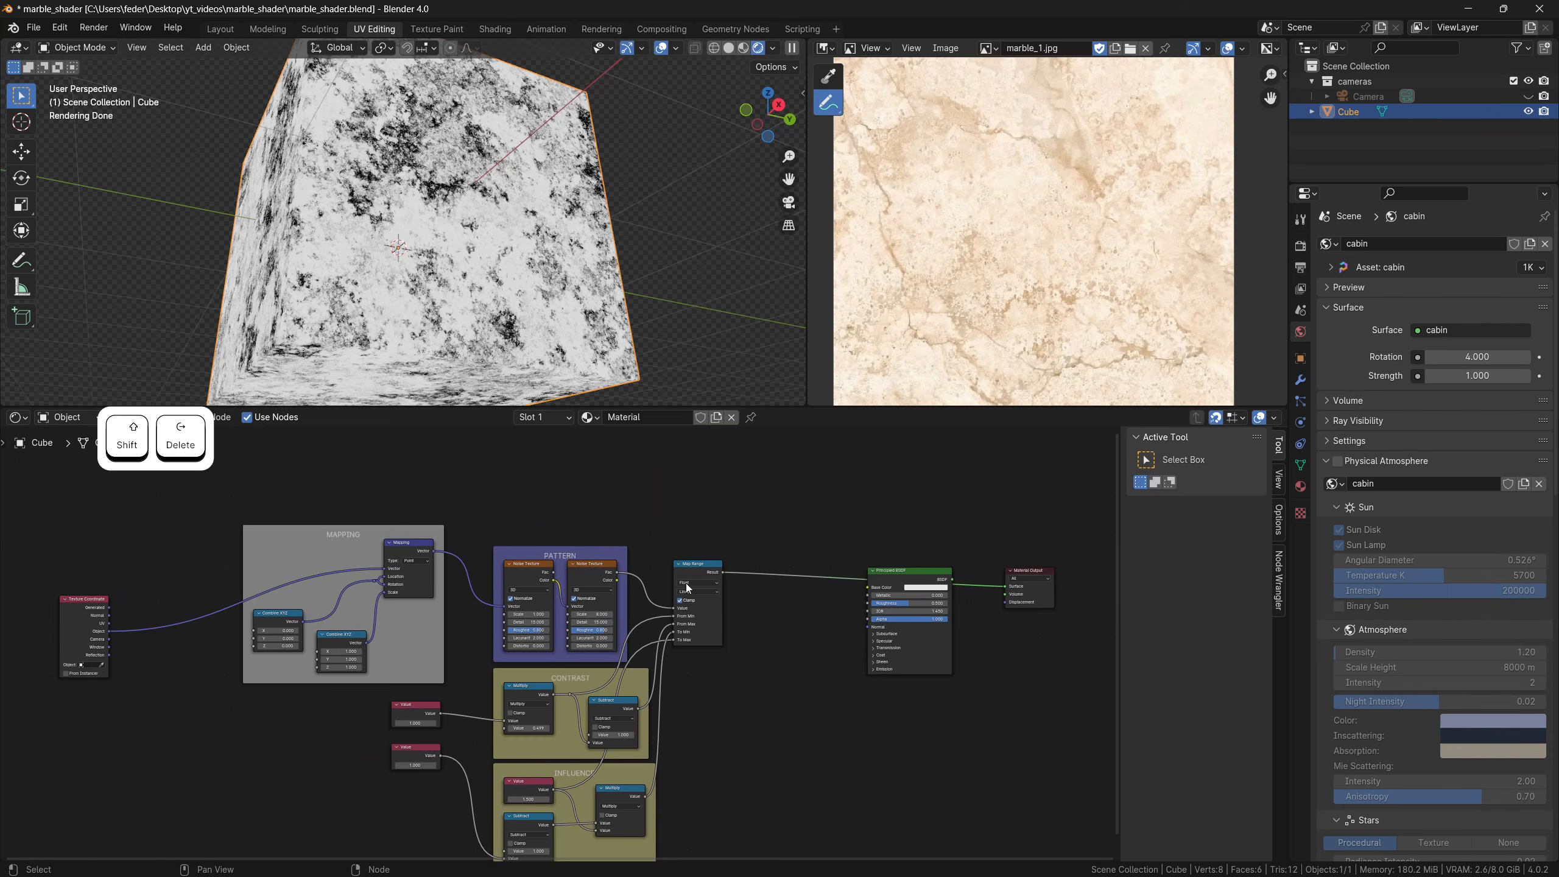
Combine all nodes between Texture Coordinate and Principled BSDF into a node group named finegrain
{"action": "middle_click_drag", "start_coordinate": [625, 619], "coordinate": [660, 571], "text": "shift"}
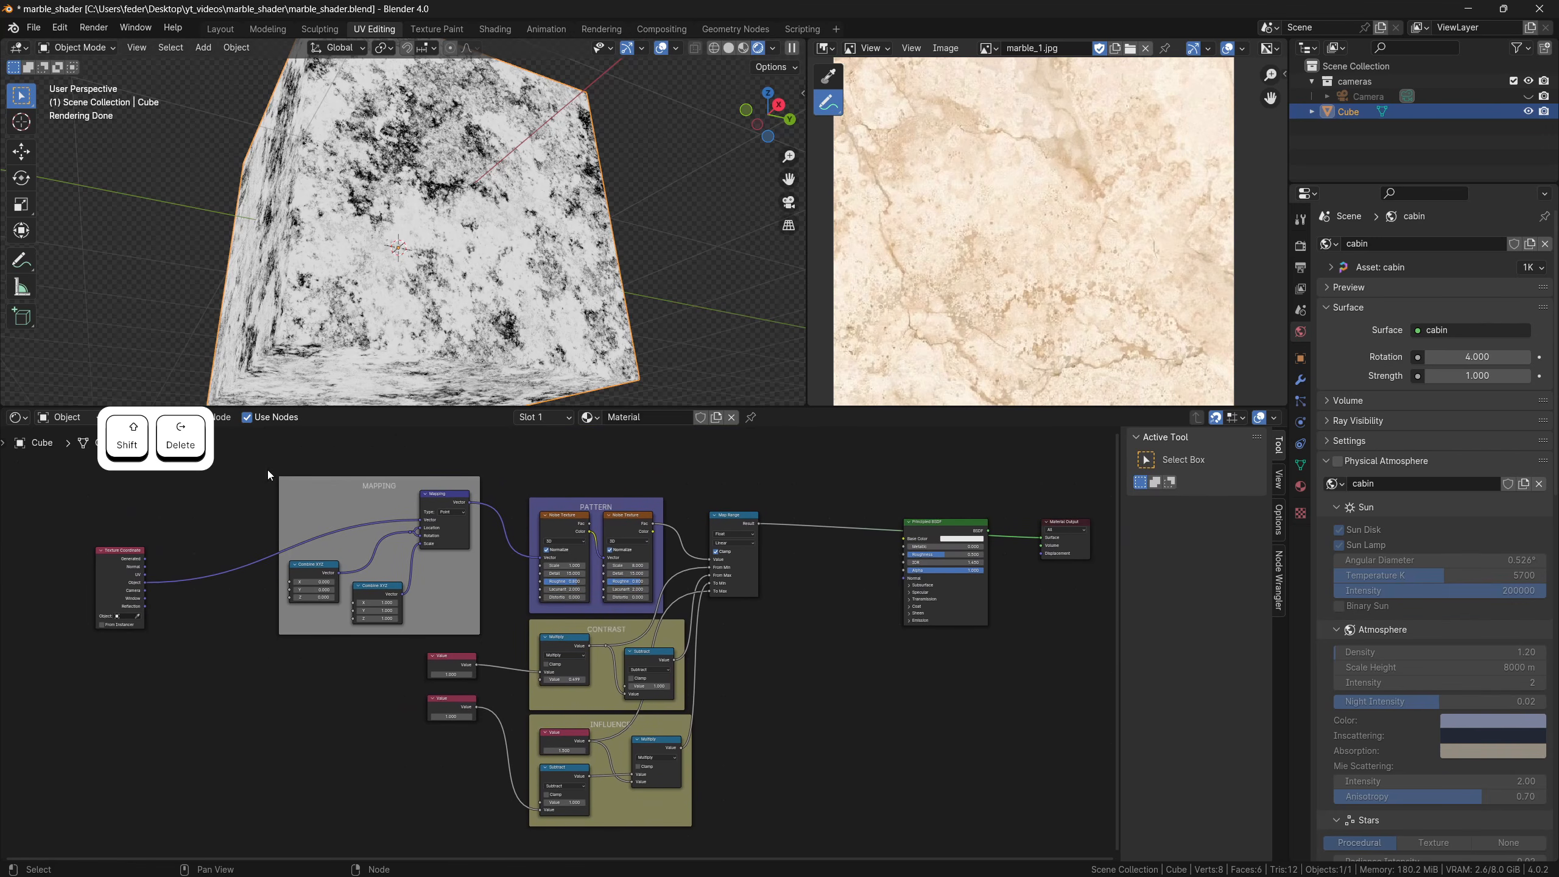
{"action": "left_click_drag", "start_coordinate": [268, 470], "coordinate": [784, 832]}
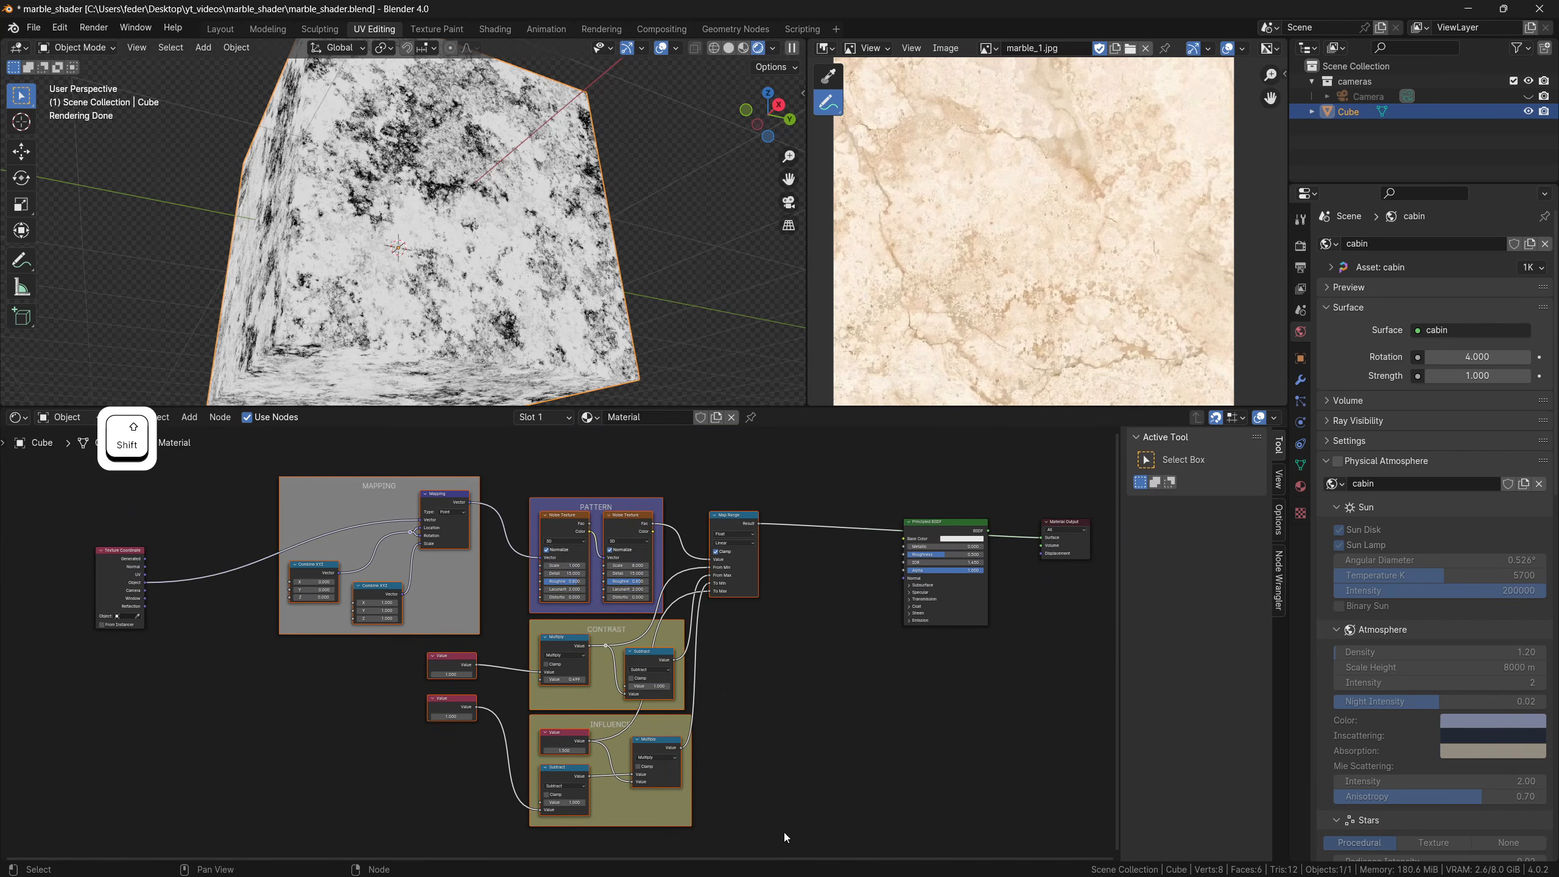
{"action": "key", "text": "ctrl+g"}
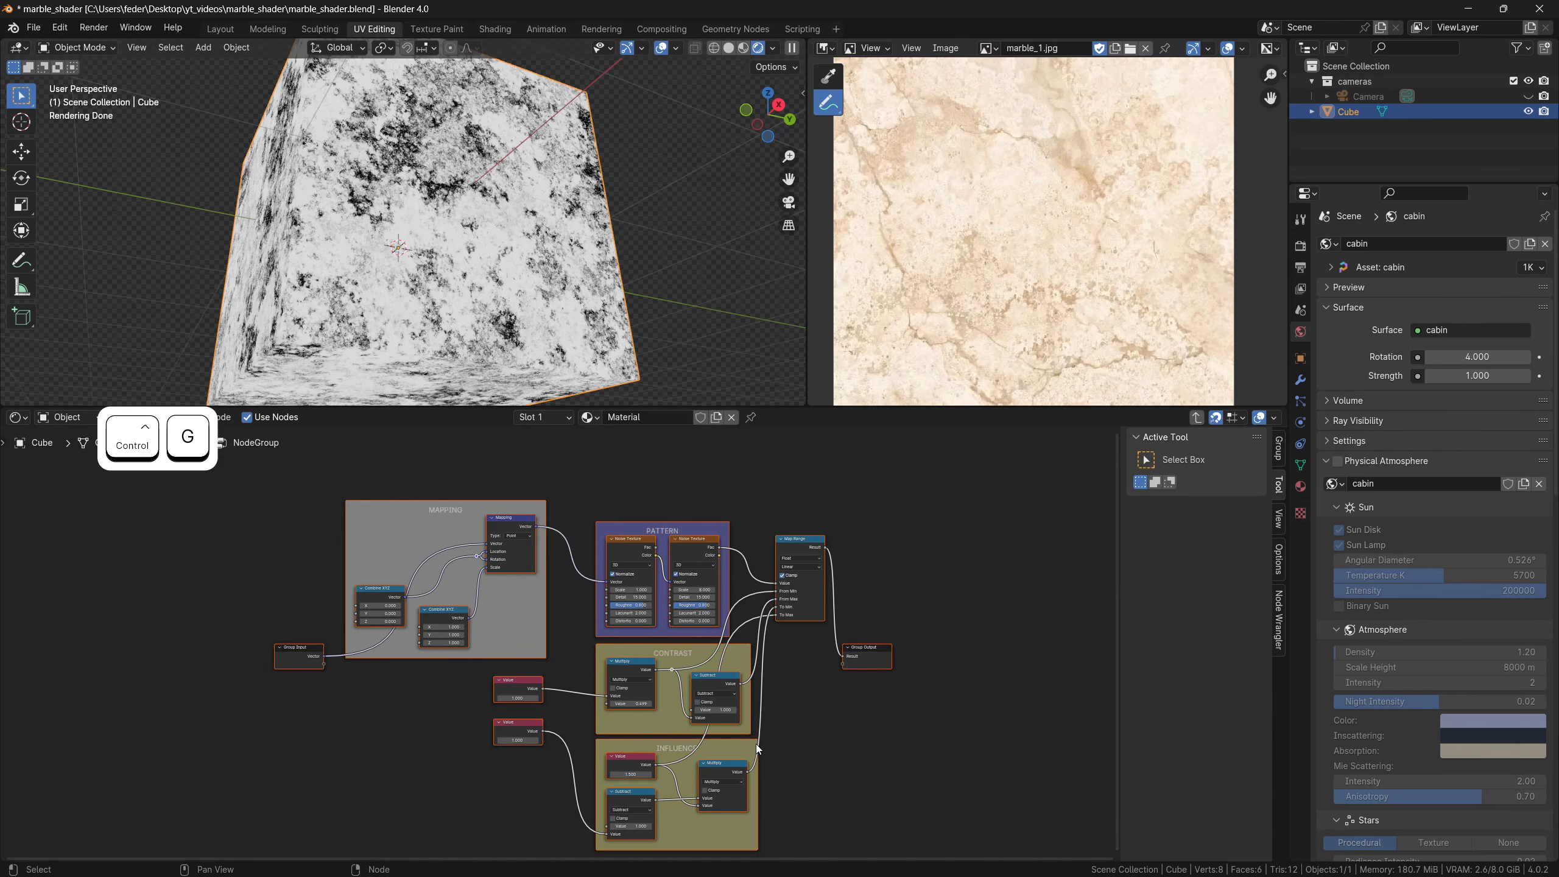
{"action": "key", "text": "Tab"}
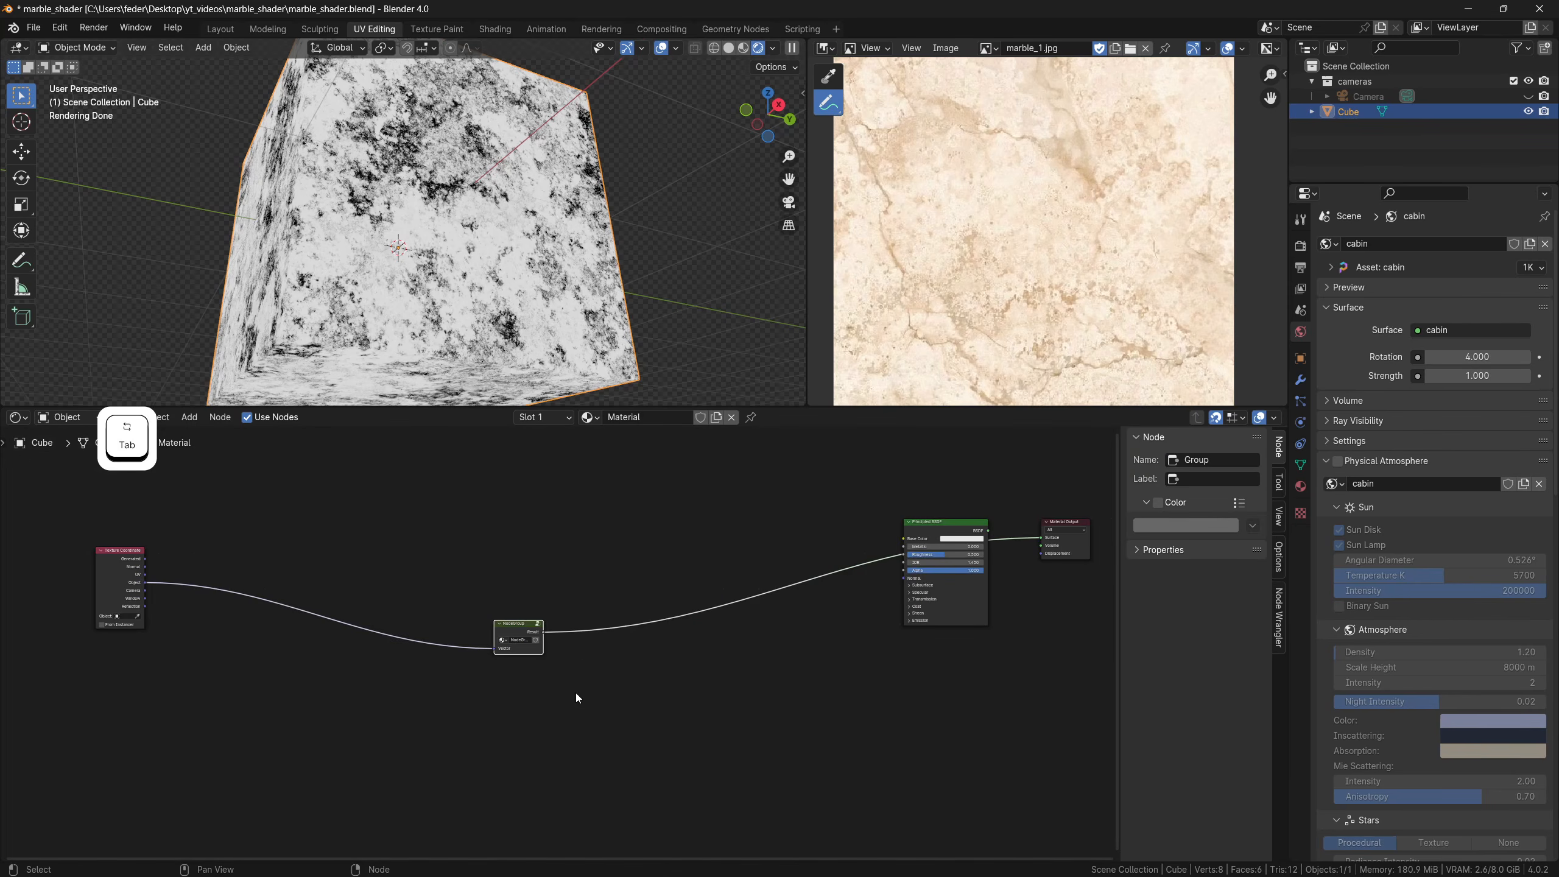
{"action": "key", "text": "Tab"}
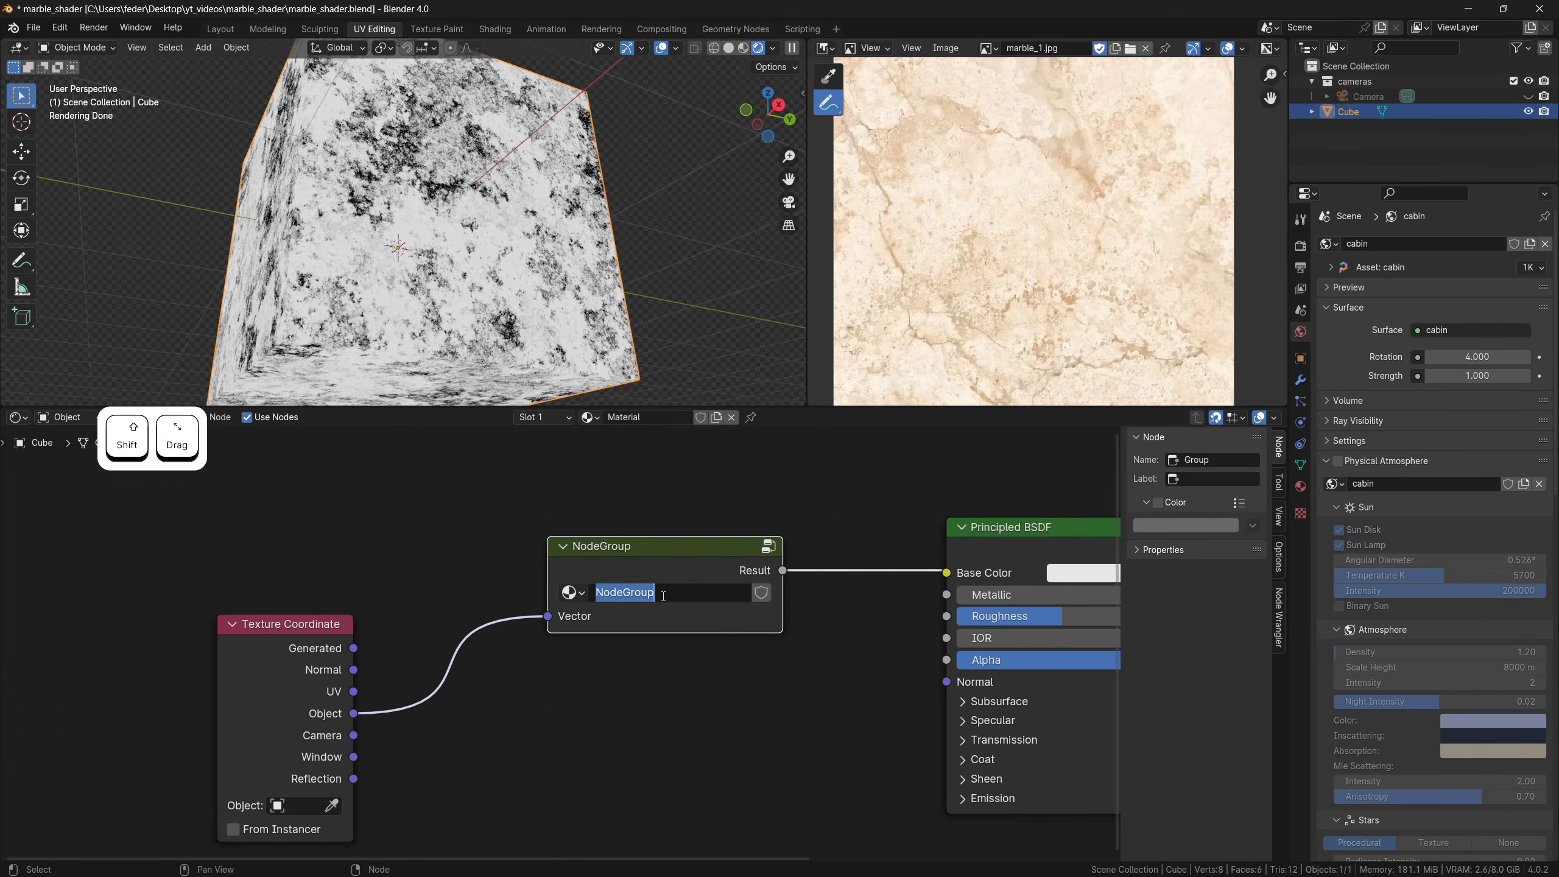
{"action": "type", "text": "fine"}
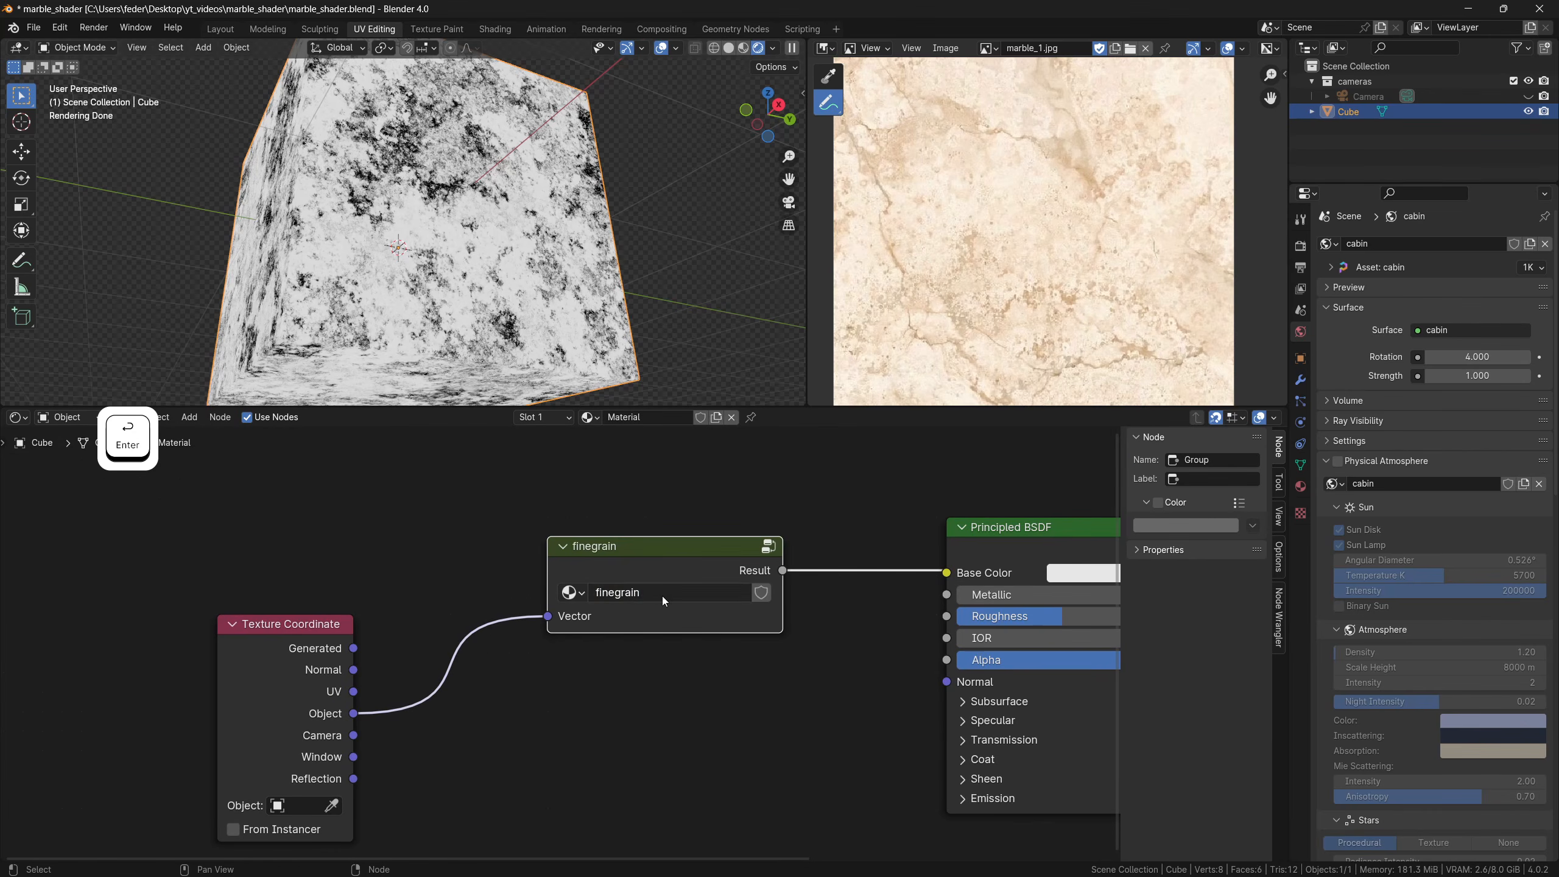
Inside the finegrain group, rename the output socket finegrain_mask and the vector input texture_coordinates
{"action": "key", "text": "Tab"}
{"action": "middle_click_drag", "start_coordinate": [658, 597], "coordinate": [514, 579], "text": "shift"}
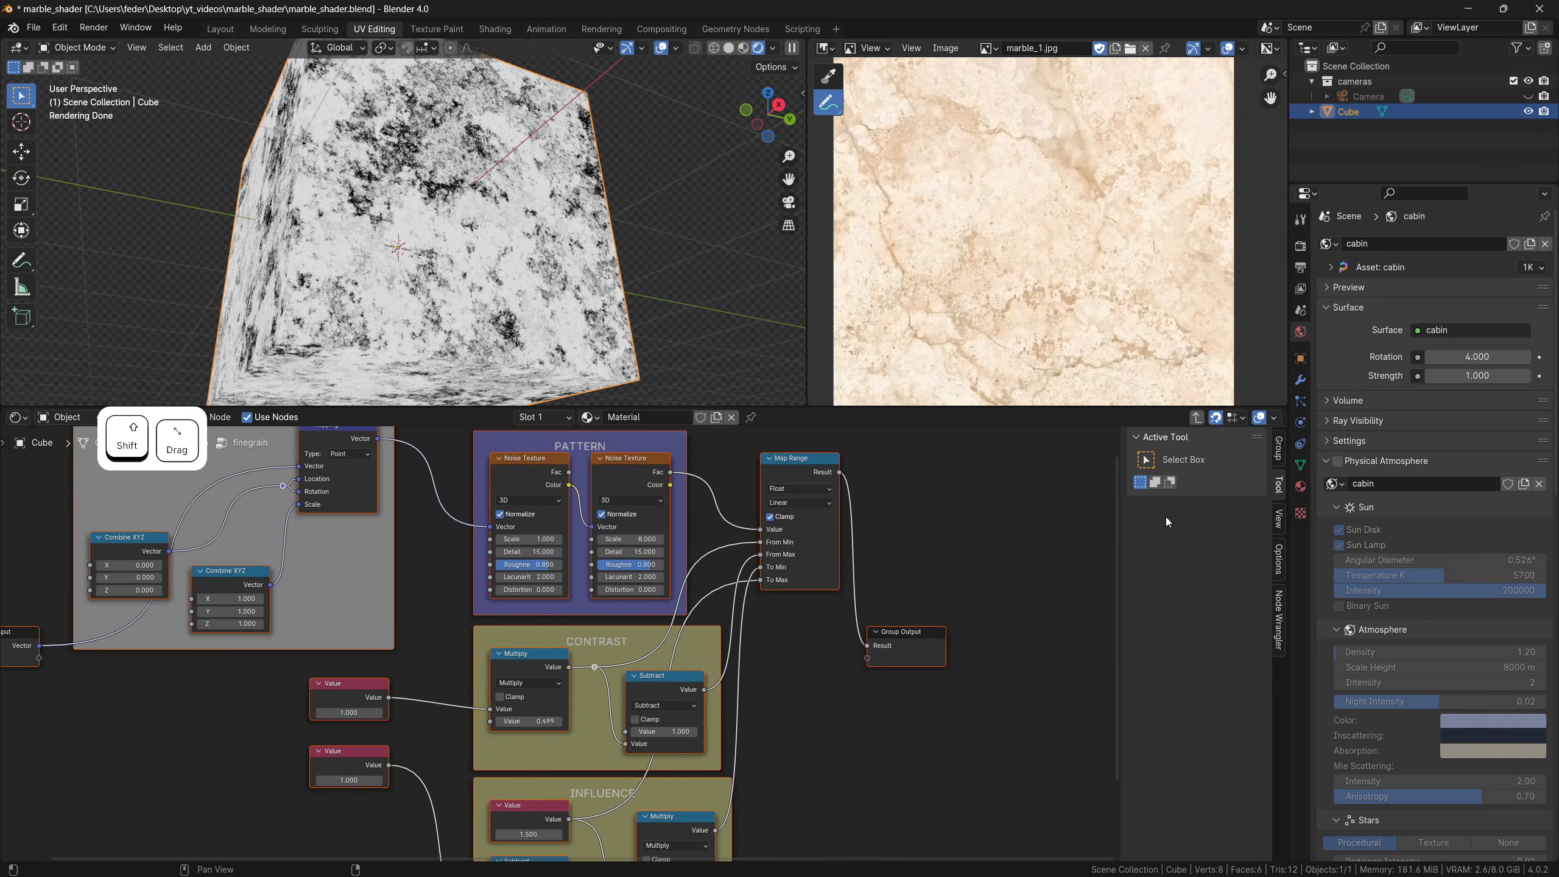
{"action": "left_click", "coordinate": [1278, 454]}
{"action": "double_click", "coordinate": [1183, 464]}
{"action": "type", "text": "finegrain_mask"}
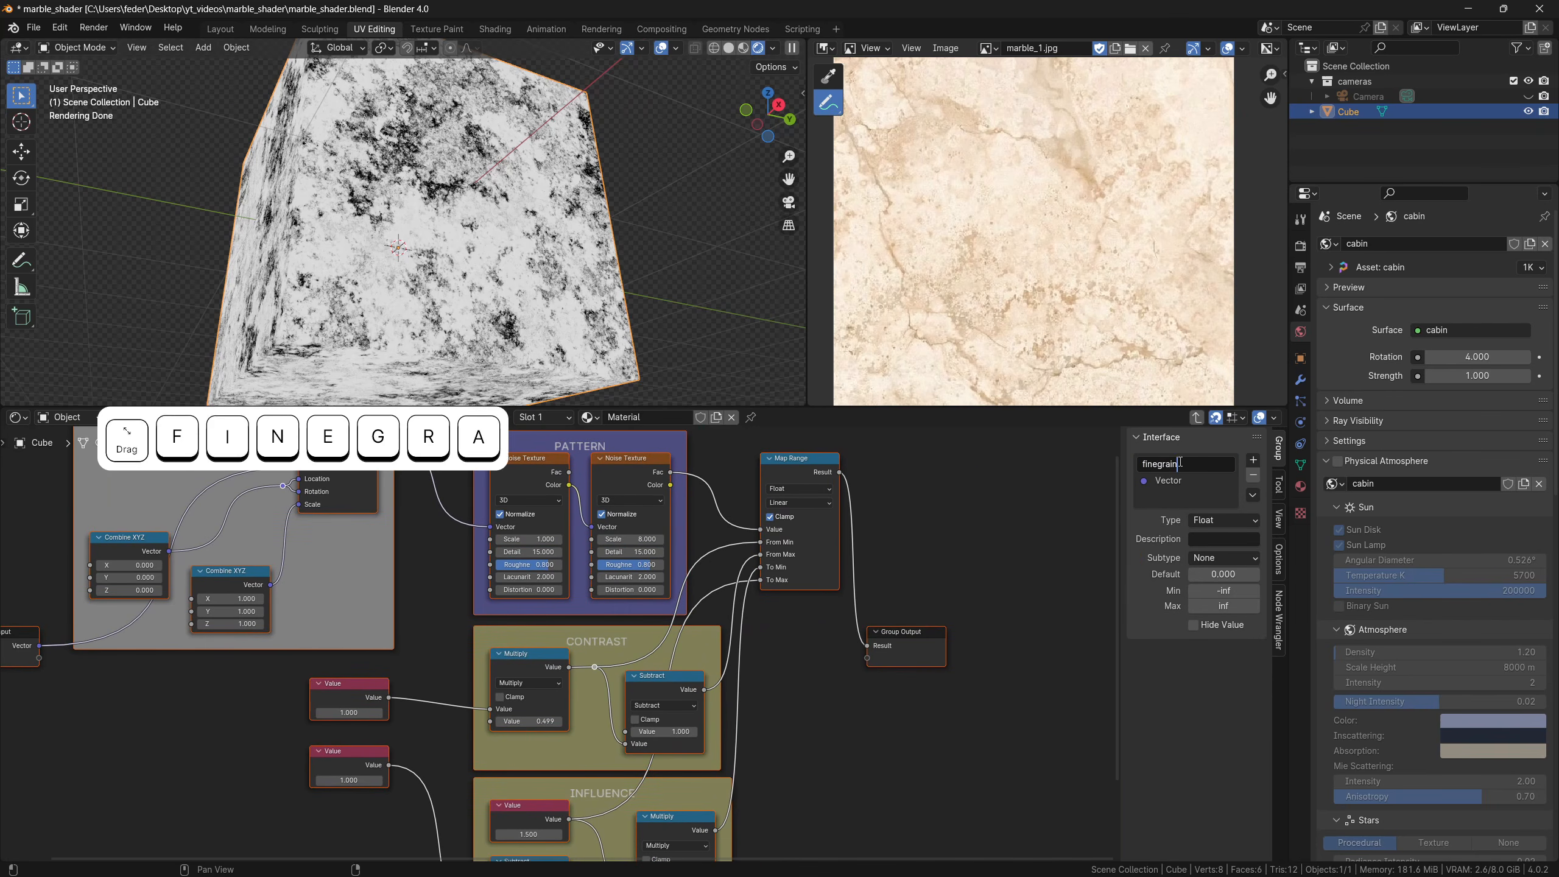
{"action": "key", "text": "Return"}
{"action": "double_click", "coordinate": [1170, 481]}
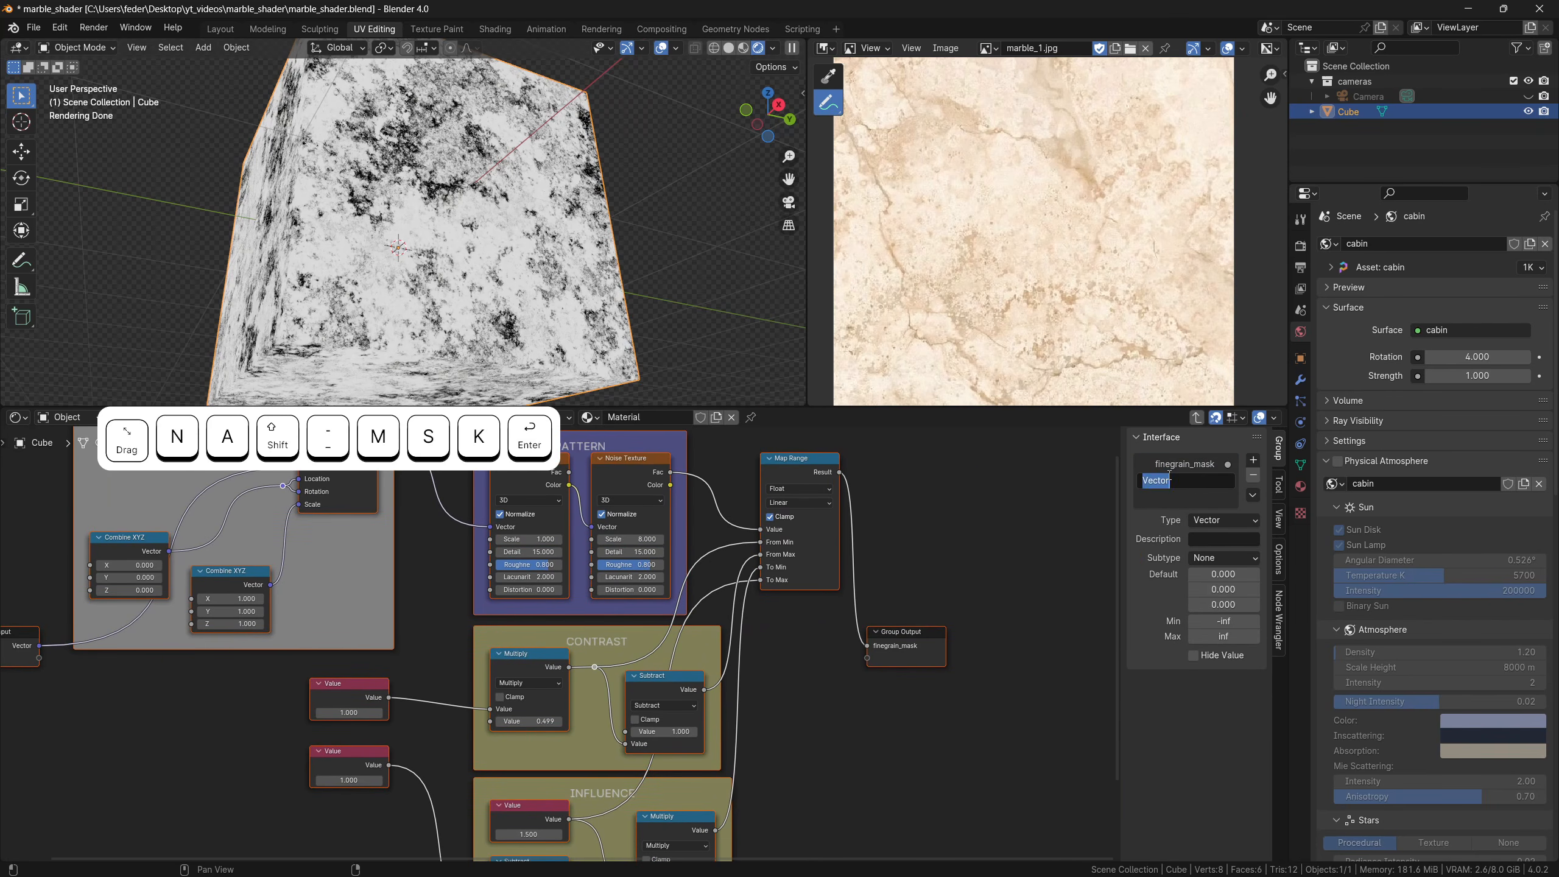
{"action": "type", "text": "texture_coordinates"}
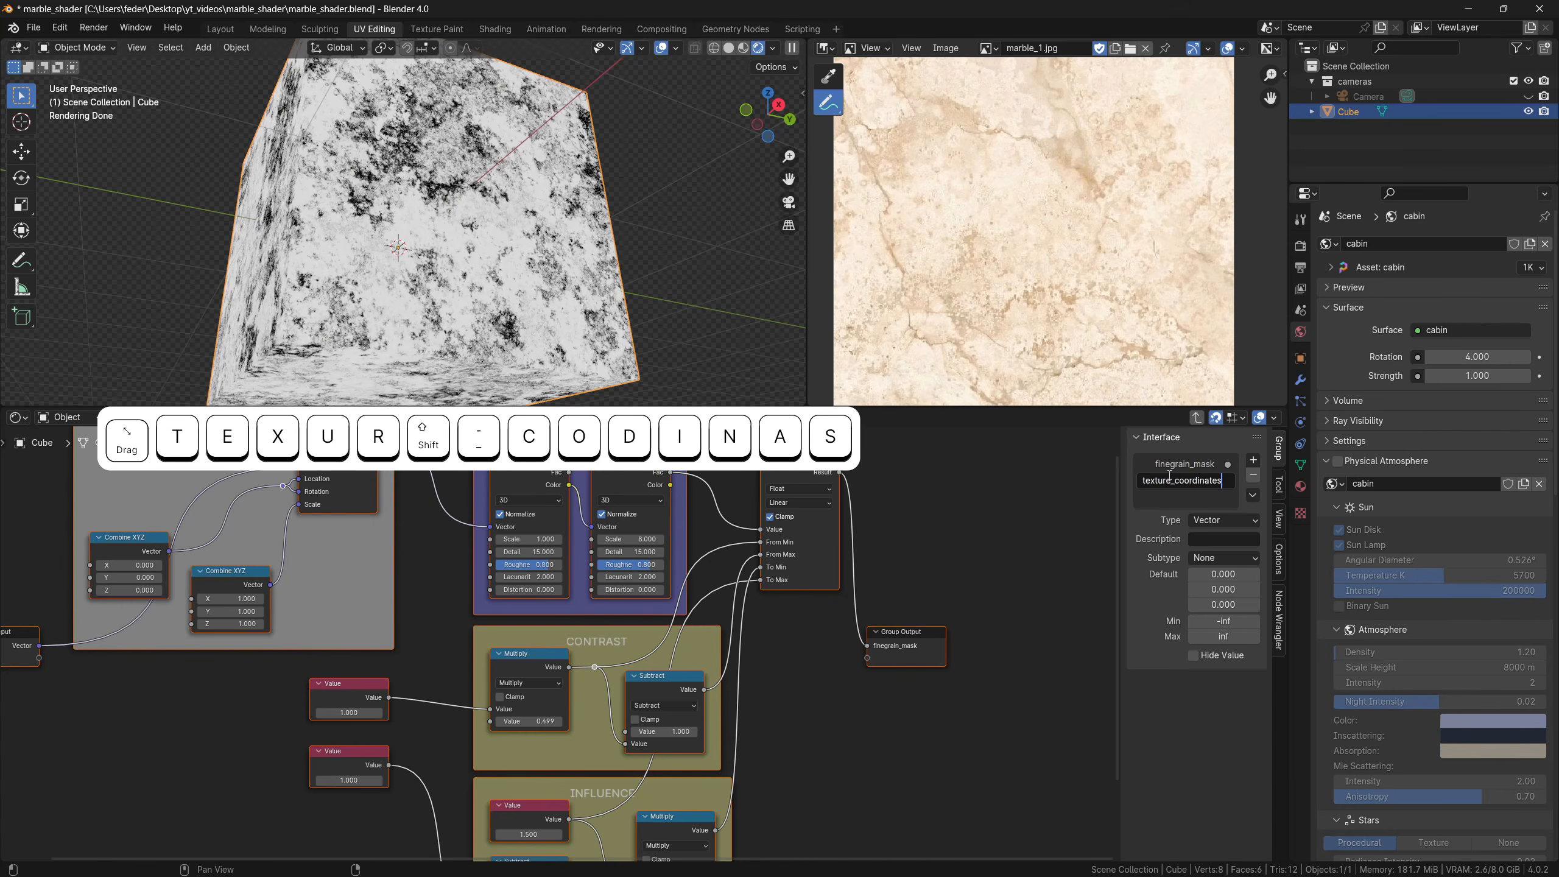
{"action": "key", "text": "Return"}
Place the Group Input node below the MAPPING frame, and move the second loose Value node down beside the INFLUENCE frame
{"action": "scroll", "coordinate": [249, 719], "scroll_direction": "down", "scroll_amount": 1}
{"action": "middle_click_drag", "start_coordinate": [248, 719], "coordinate": [442, 654], "text": "shift"}
{"action": "left_click_drag", "start_coordinate": [271, 571], "coordinate": [401, 722]}
{"action": "left_click", "coordinate": [265, 616]}
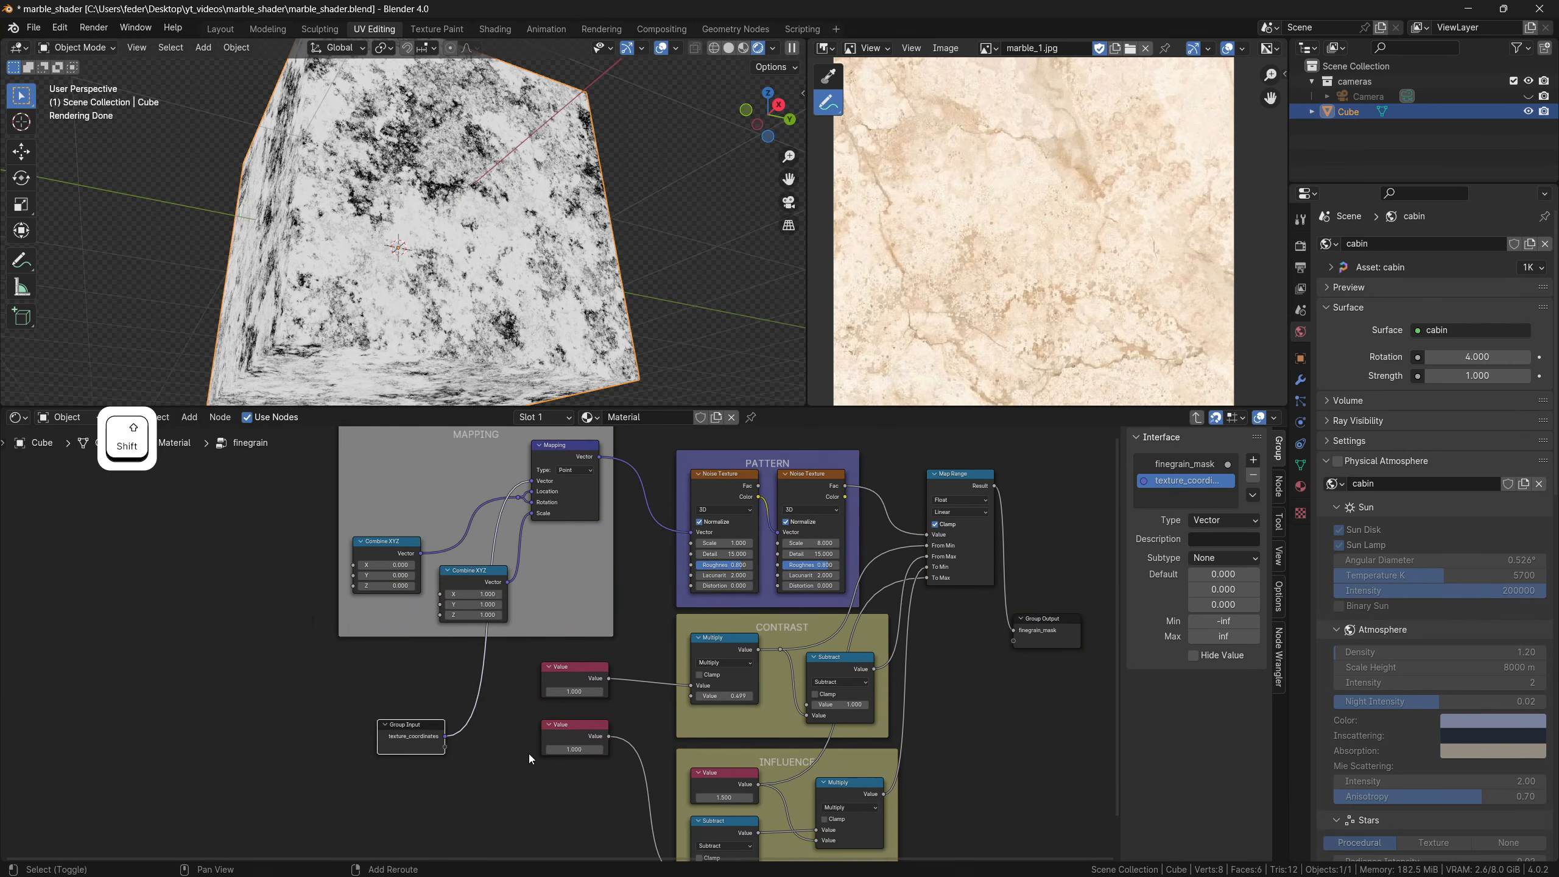
{"action": "scroll", "coordinate": [560, 774], "scroll_direction": "up", "scroll_amount": 3}
{"action": "middle_click_drag", "start_coordinate": [560, 774], "coordinate": [470, 653], "text": "shift"}
{"action": "left_click_drag", "start_coordinate": [494, 603], "coordinate": [482, 664]}
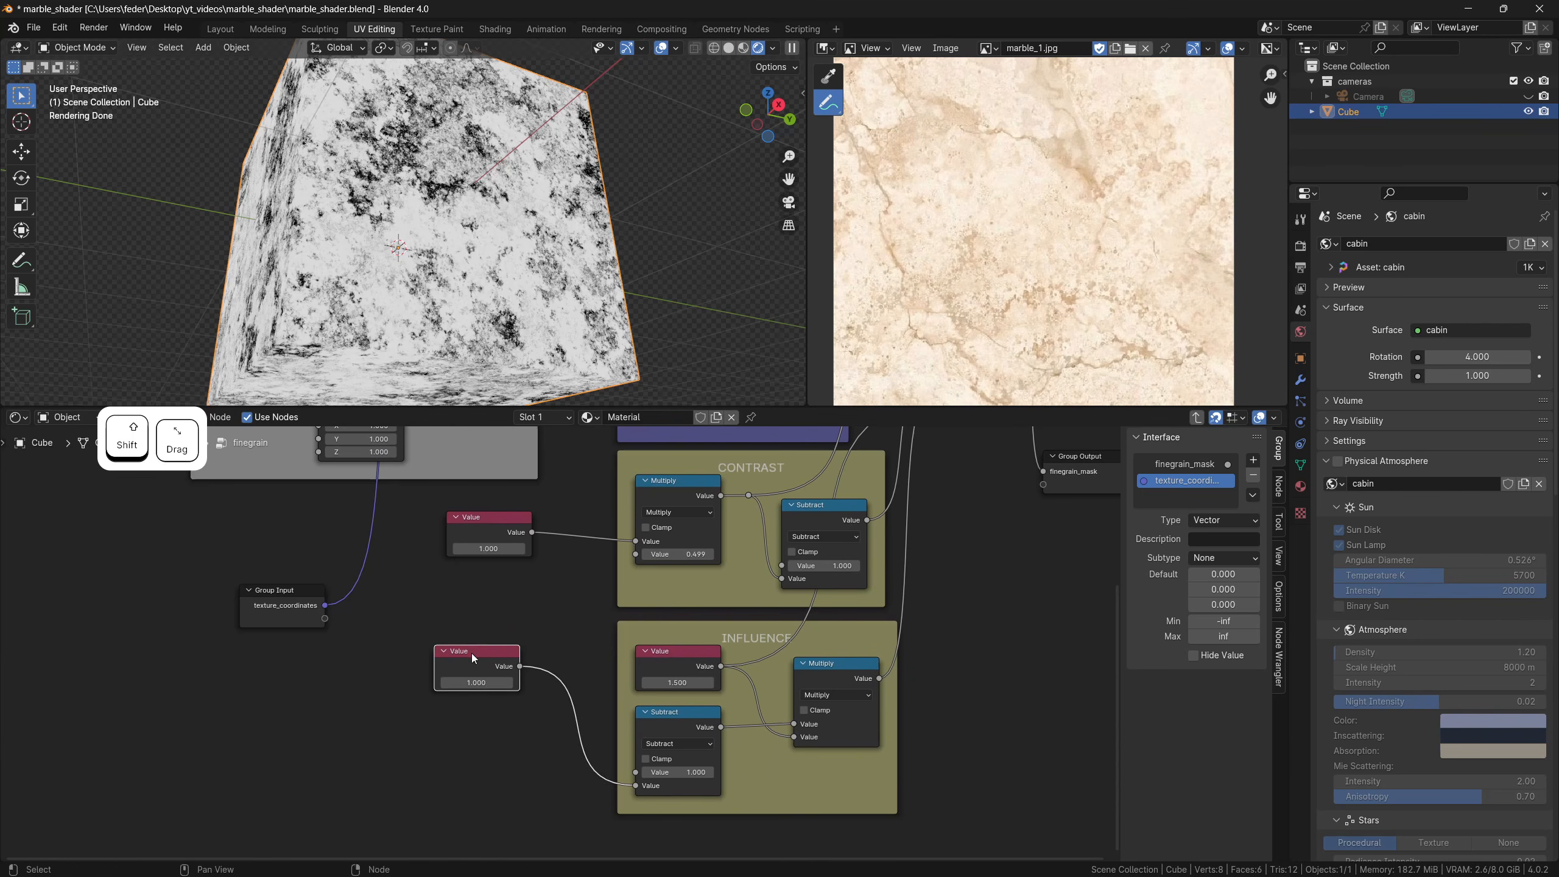
Replace the Value node feeding the INFLUENCE Subtract node with a new group input named finegrain_influence
{"action": "left_click_drag", "start_coordinate": [325, 618], "coordinate": [634, 785]}
{"action": "left_click", "coordinate": [485, 656]}
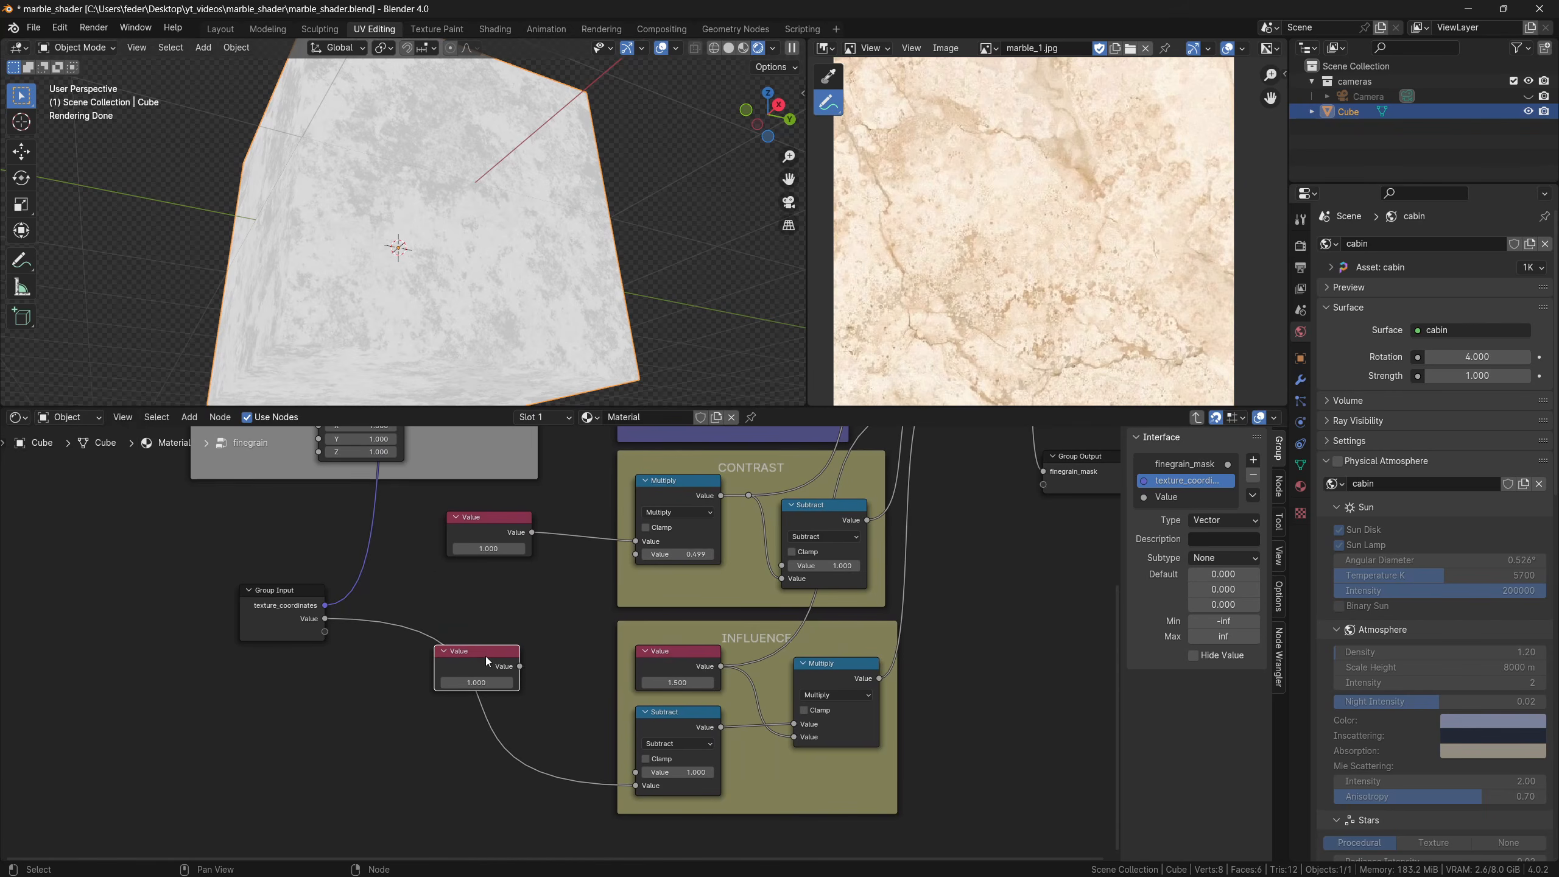
{"action": "key", "text": "Delete"}
{"action": "double_click", "coordinate": [1170, 498]}
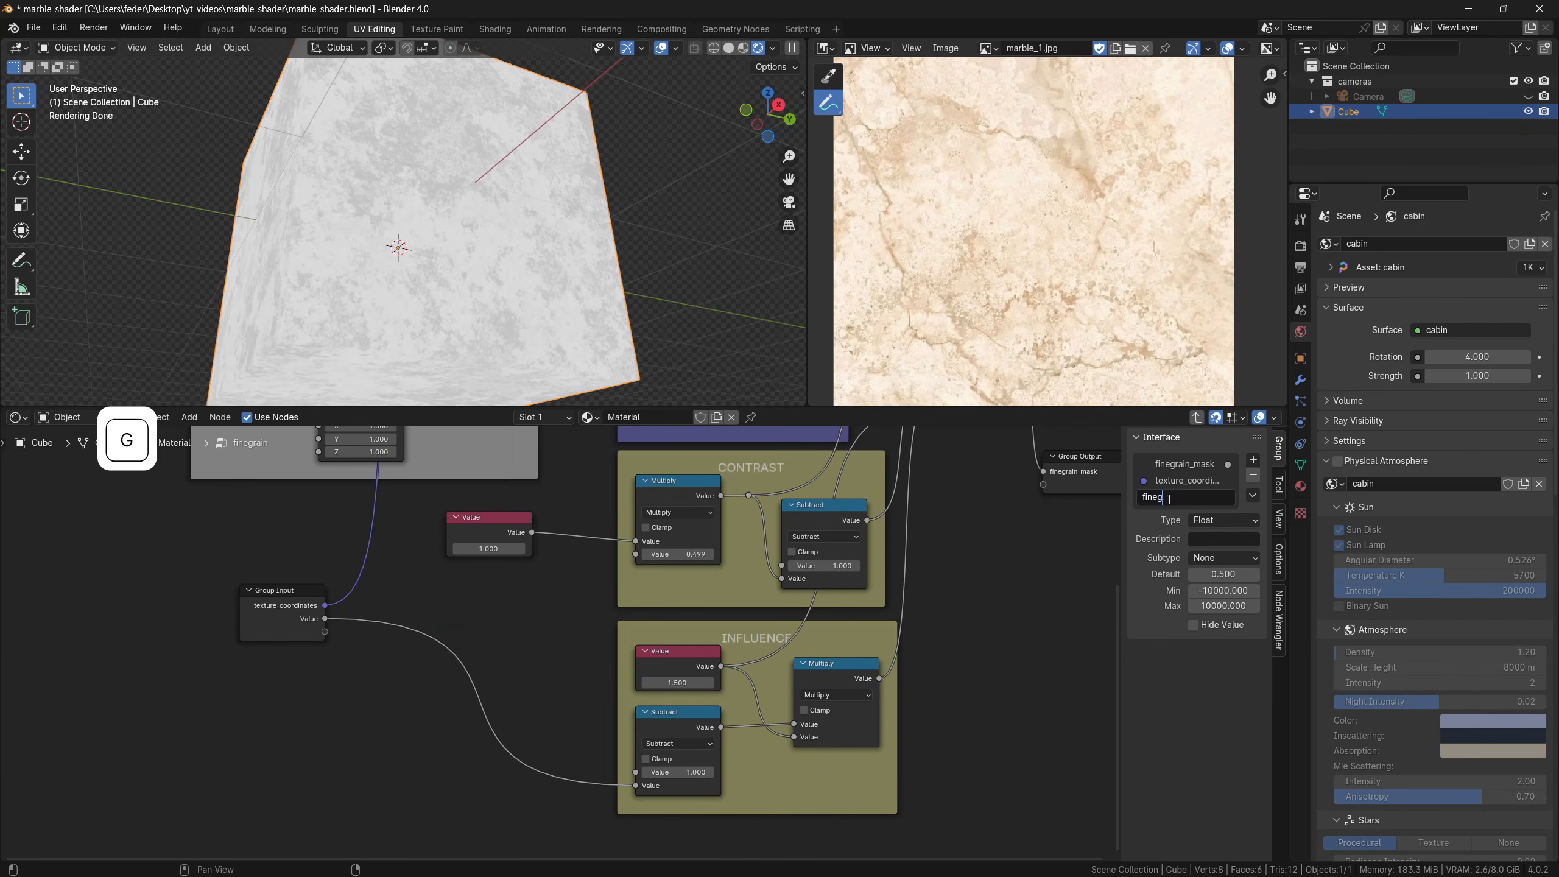
{"action": "type", "text": "finegrain_influence"}
{"action": "key", "text": "Return"}
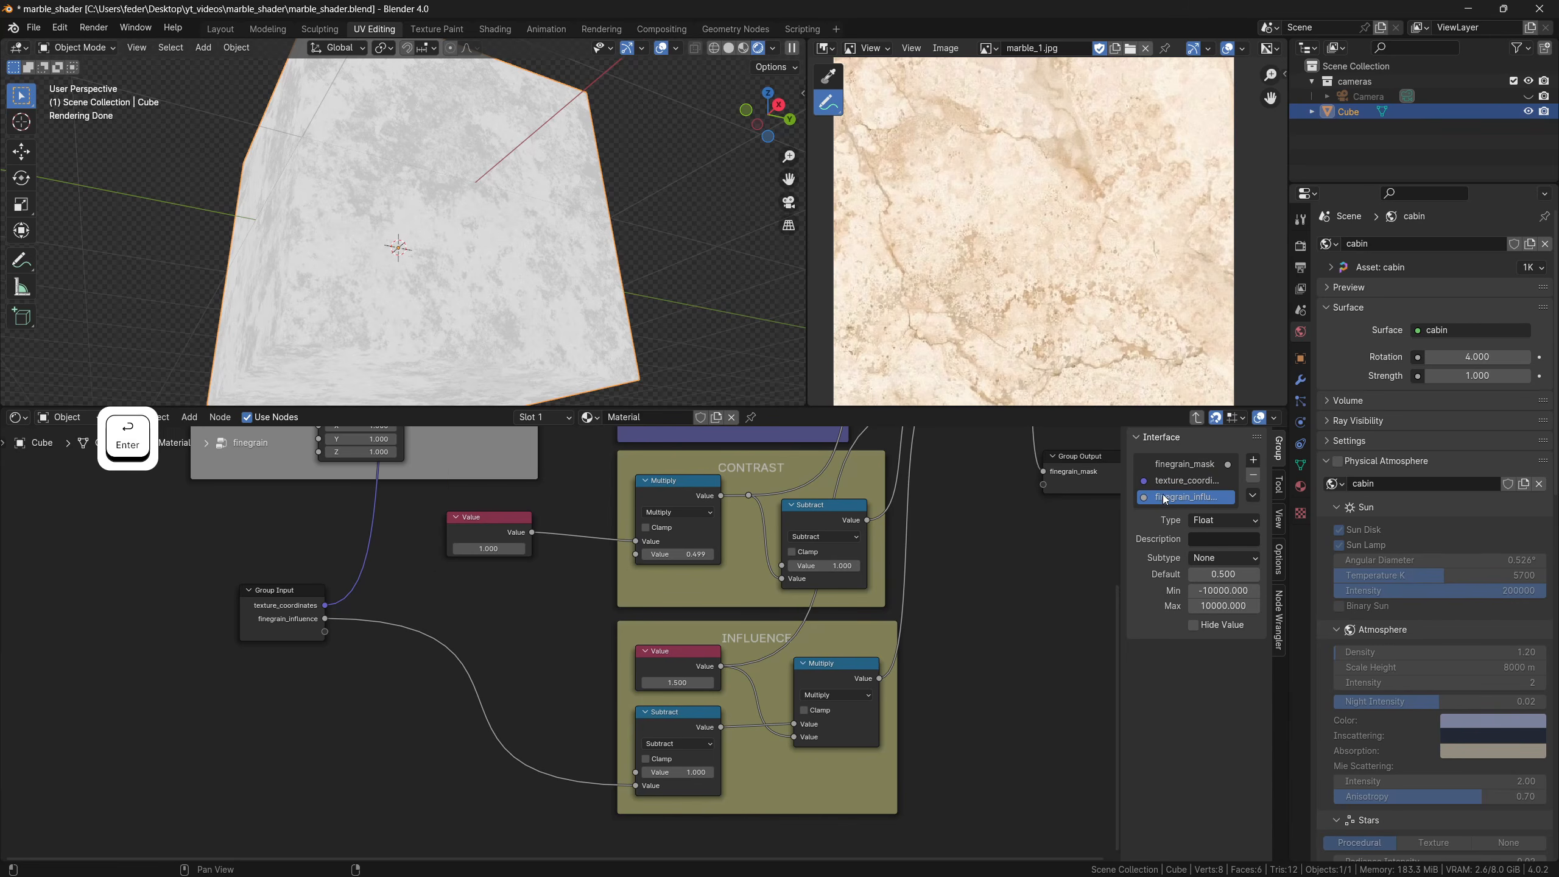
Replace the Value node feeding the CONTRAST Multiply node with a new group input named finegrain_contrast
{"action": "middle_click_drag", "start_coordinate": [502, 615], "coordinate": [470, 656], "text": "shift"}
{"action": "left_click", "coordinate": [455, 572]}
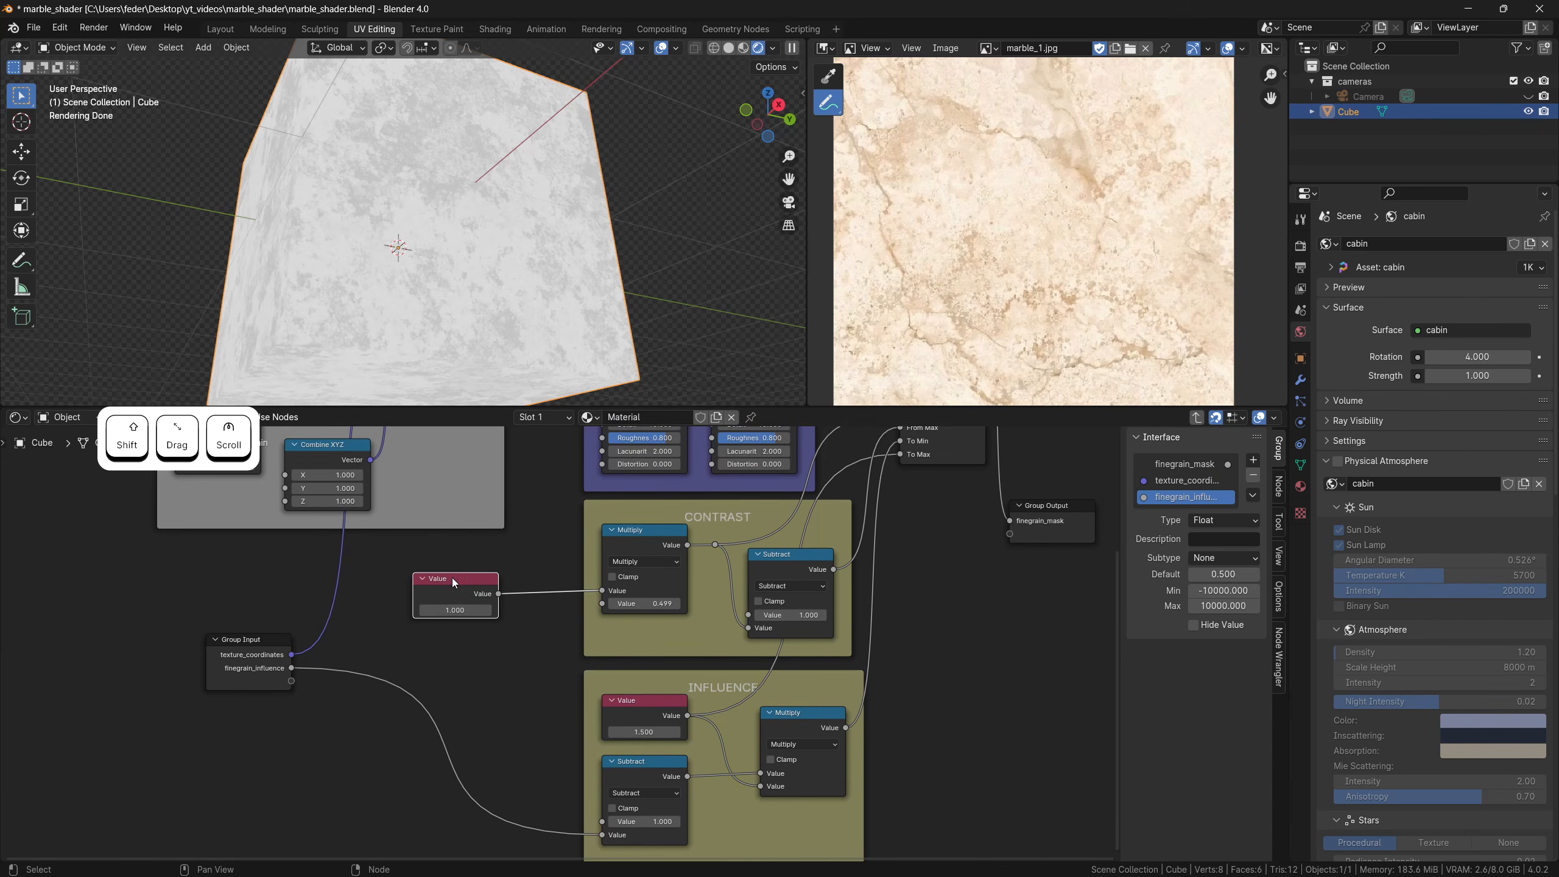
{"action": "key", "text": "Delete"}
{"action": "left_click_drag", "start_coordinate": [291, 681], "coordinate": [602, 590]}
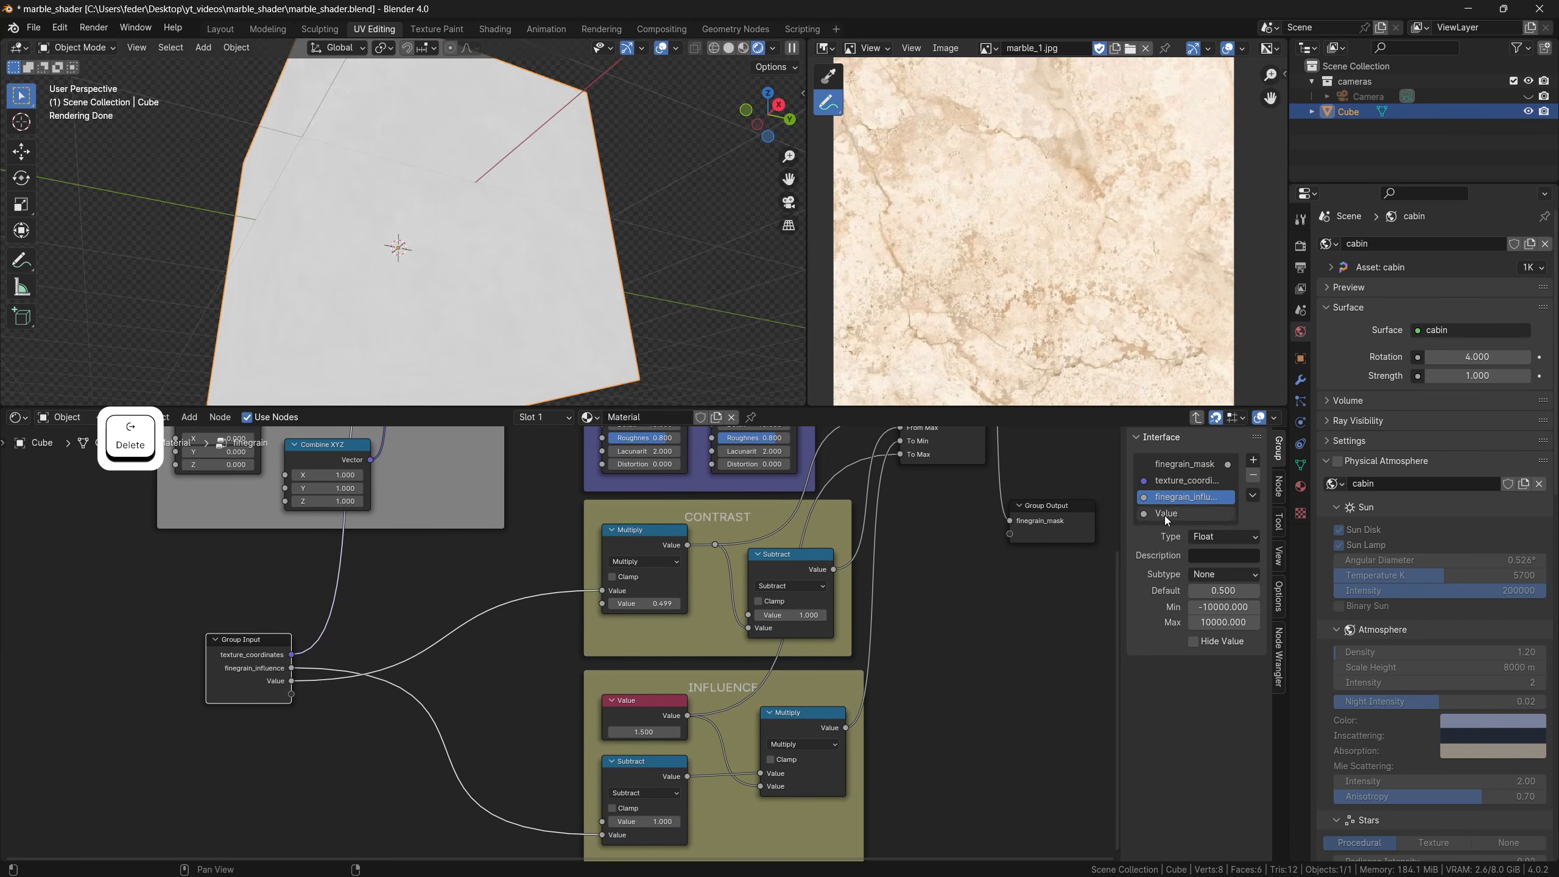
{"action": "double_click", "coordinate": [1164, 514]}
{"action": "type", "text": "finegrain_contrea"}
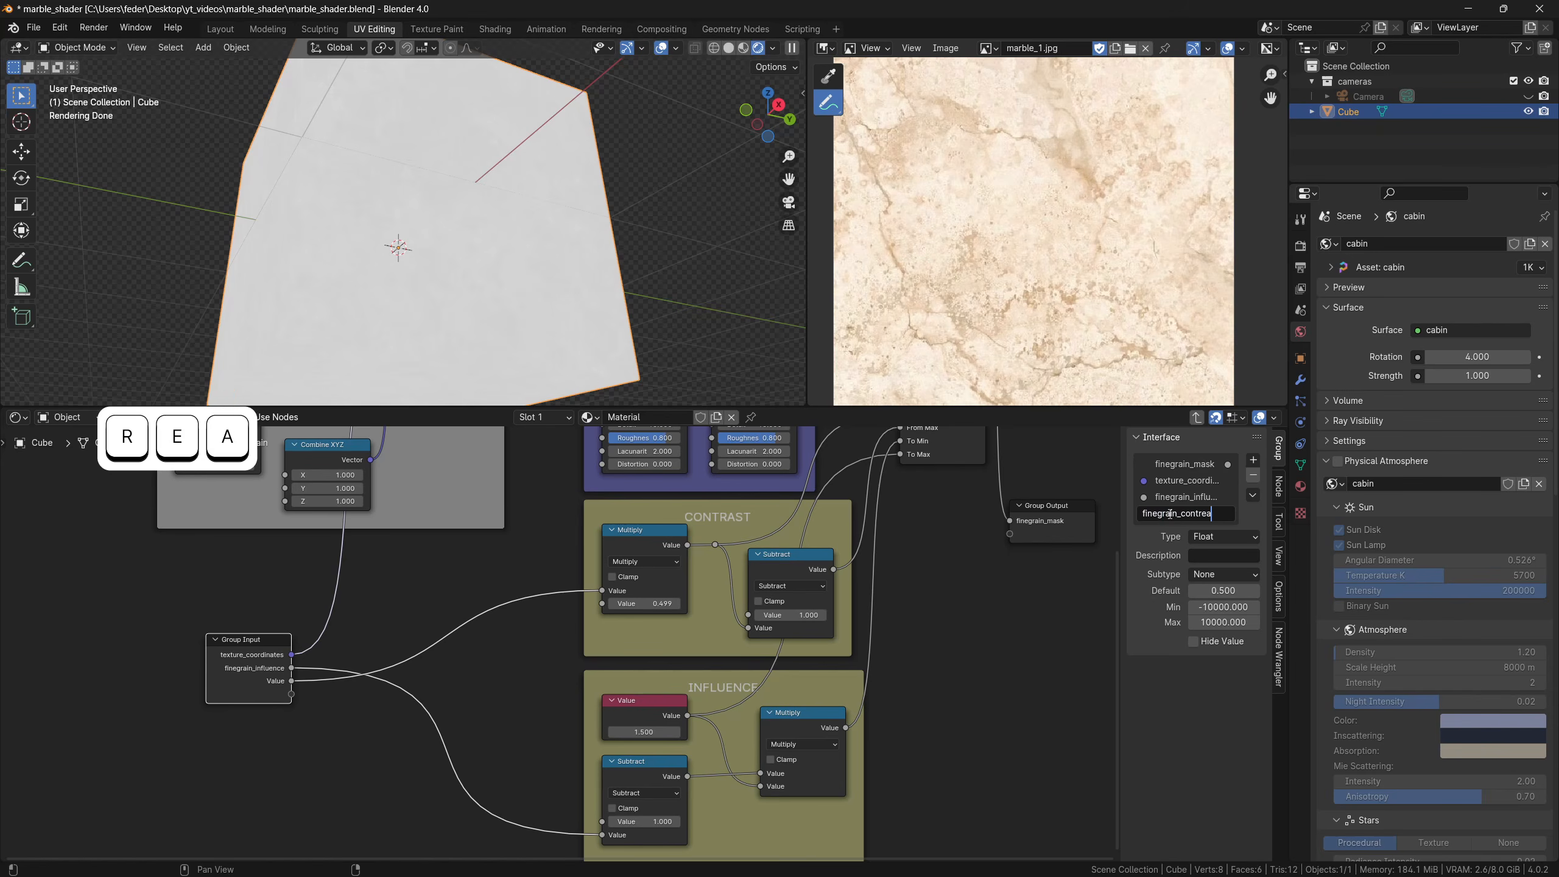
{"action": "key", "text": "BackSpace"}
{"action": "key", "text": "BackSpace"}
{"action": "type", "text": "ast"}
{"action": "key", "text": "Return"}
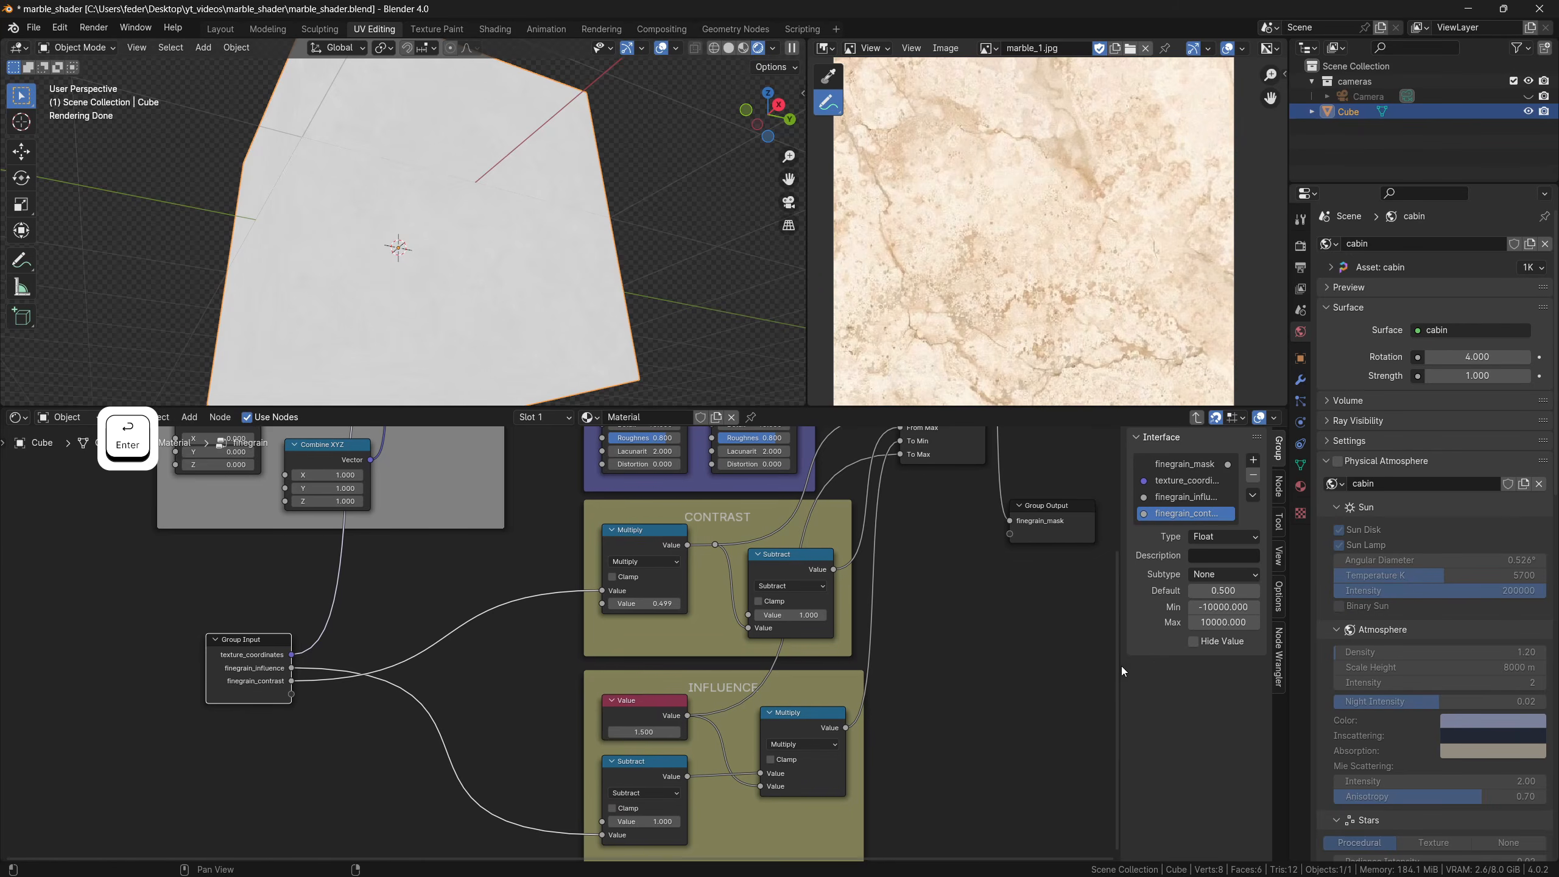
Make finegrain_influence a Factor input with a minimum of 0 and a maximum of 1
{"action": "left_click_drag", "start_coordinate": [1123, 665], "coordinate": [1082, 665]}
{"action": "left_click", "coordinate": [1142, 497]}
{"action": "left_click", "coordinate": [1188, 574]}
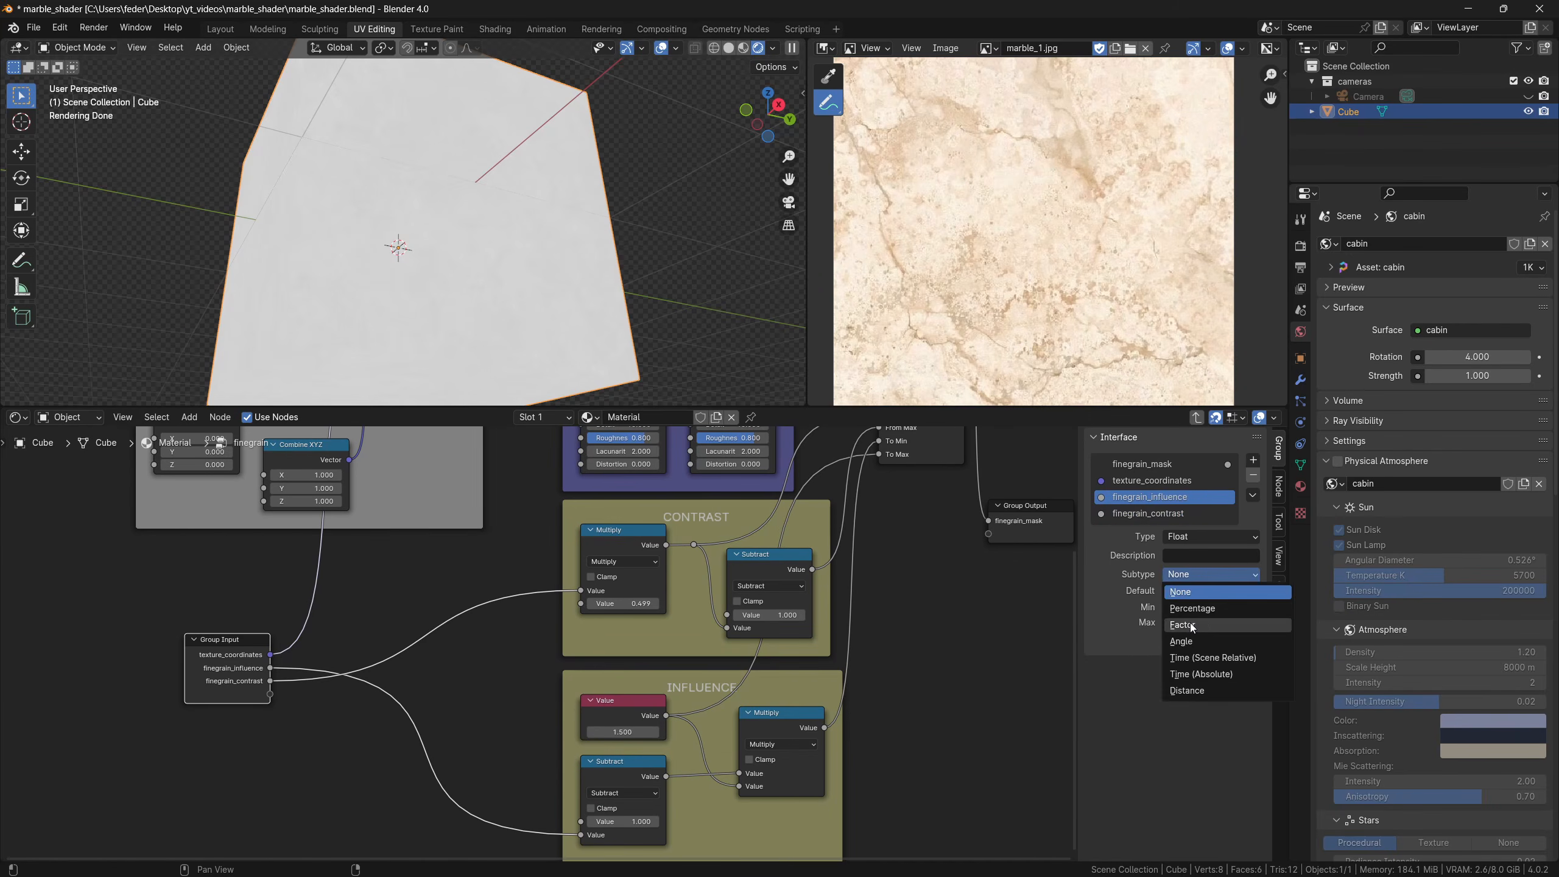
{"action": "left_click", "coordinate": [1203, 602]}
{"action": "left_click", "coordinate": [1202, 607]}
{"action": "type", "text": "0"}
{"action": "key", "text": "Return"}
{"action": "left_click", "coordinate": [1204, 623]}
{"action": "key", "text": "Return"}
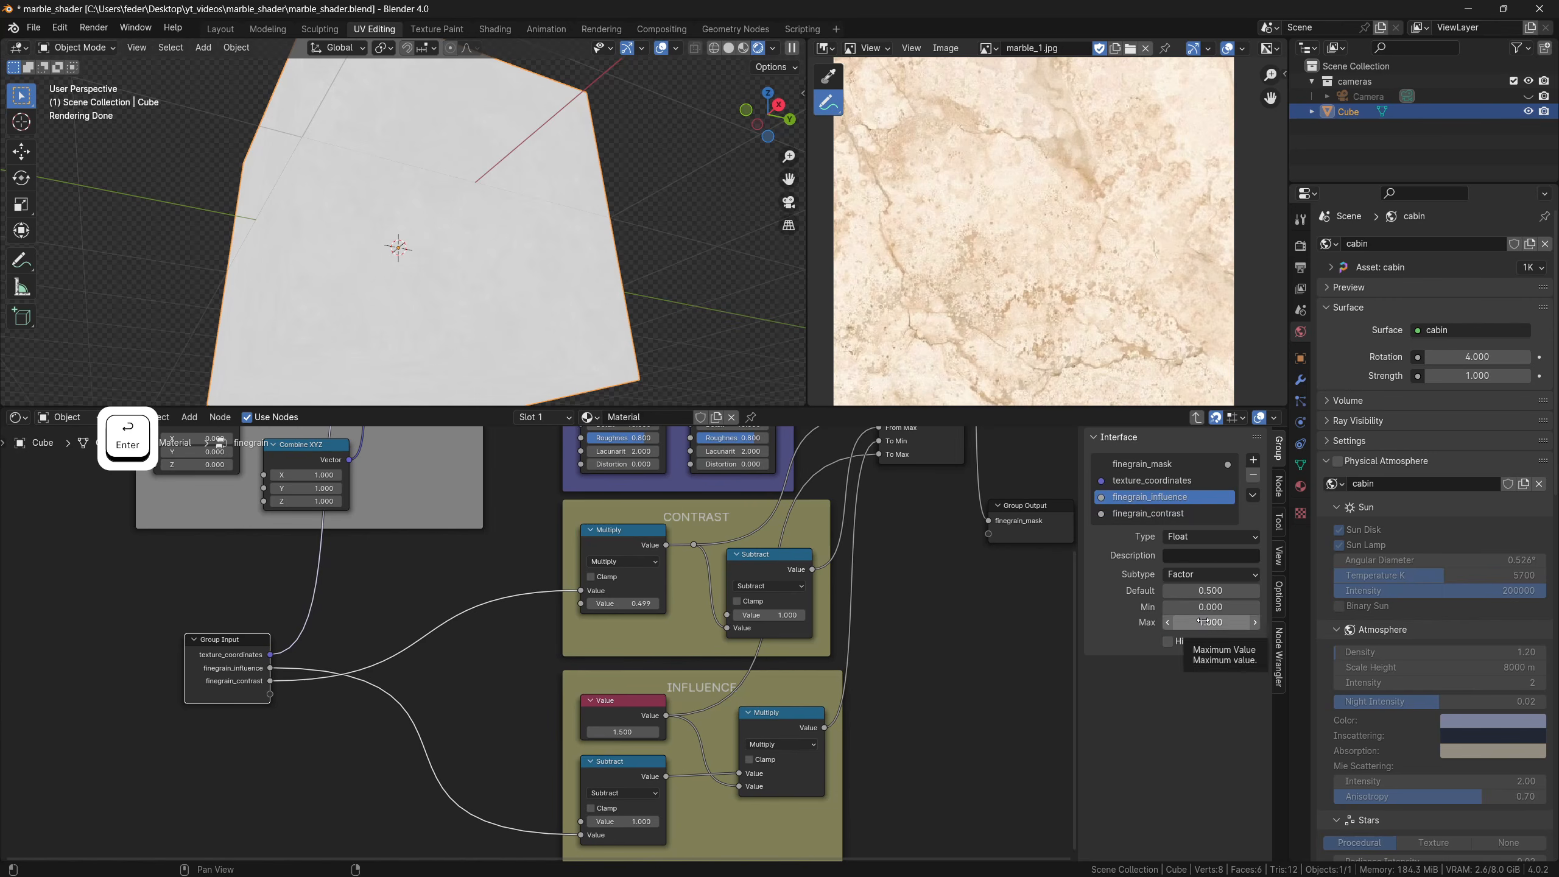
Make finegrain_contrast a Factor input with a minimum of 0 and a maximum of 1
{"action": "left_click", "coordinate": [1154, 513]}
{"action": "left_click", "coordinate": [1202, 574]}
{"action": "left_click", "coordinate": [1204, 605]}
{"action": "left_click", "coordinate": [1206, 607]}
{"action": "type", "text": "0"}
{"action": "key", "text": "Return"}
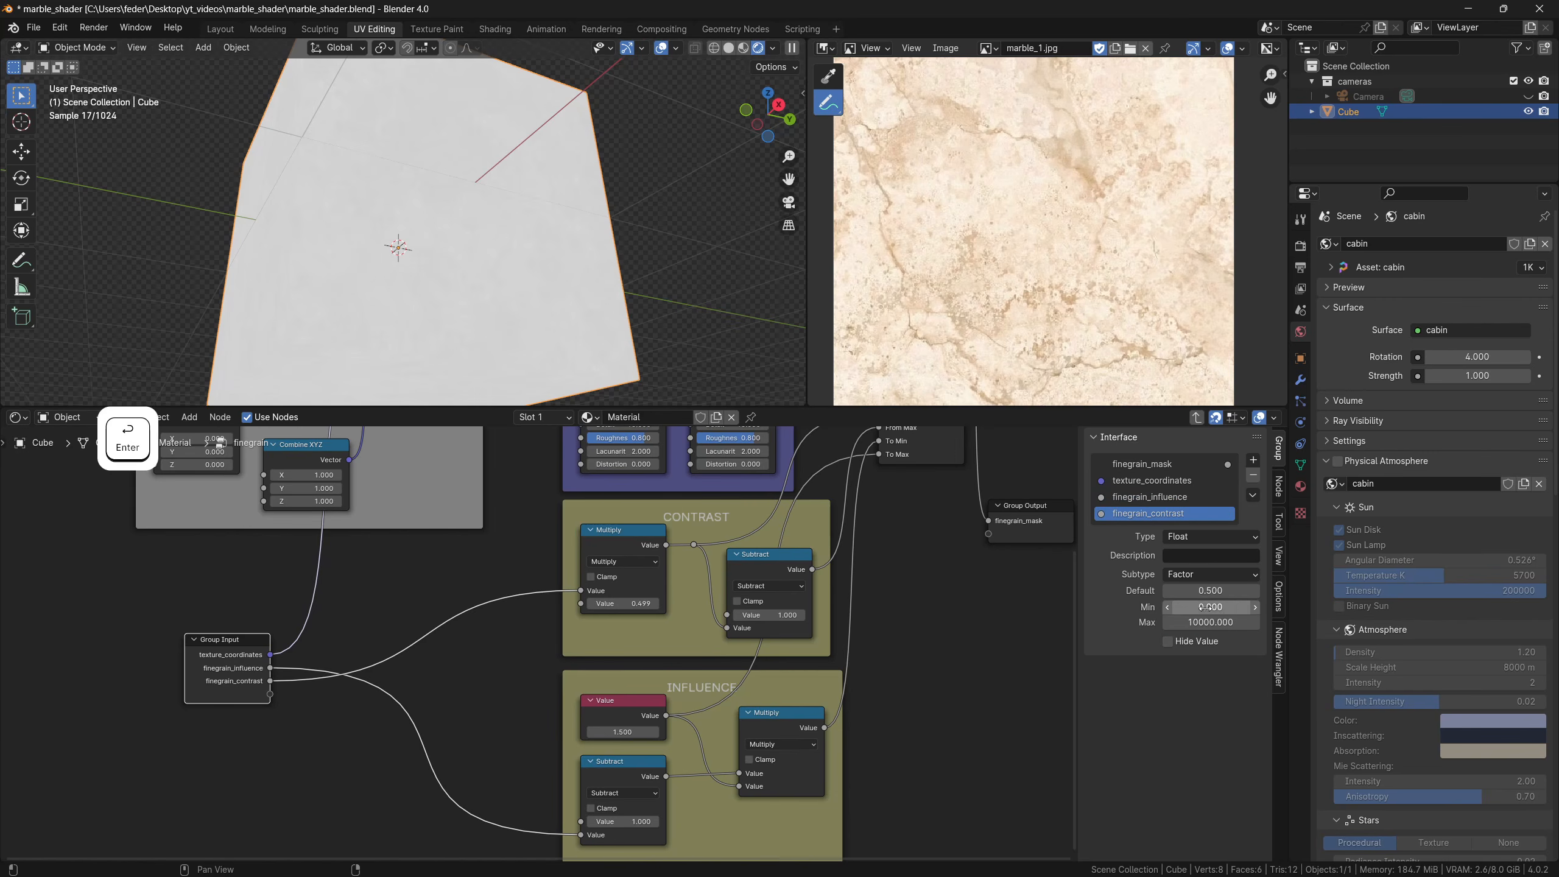
{"action": "left_click", "coordinate": [1207, 623]}
{"action": "type", "text": "1"}
{"action": "key", "text": "Return"}
Leave the group and set both finegrain_influence and finegrain_contrast to 1 on the finegrain node
{"action": "left_click", "coordinate": [898, 655]}
{"action": "key", "text": "Tab"}
{"action": "middle_click_drag", "start_coordinate": [599, 657], "coordinate": [549, 657], "text": "shift"}
{"action": "scroll", "coordinate": [548, 657], "scroll_direction": "up", "scroll_amount": 2}
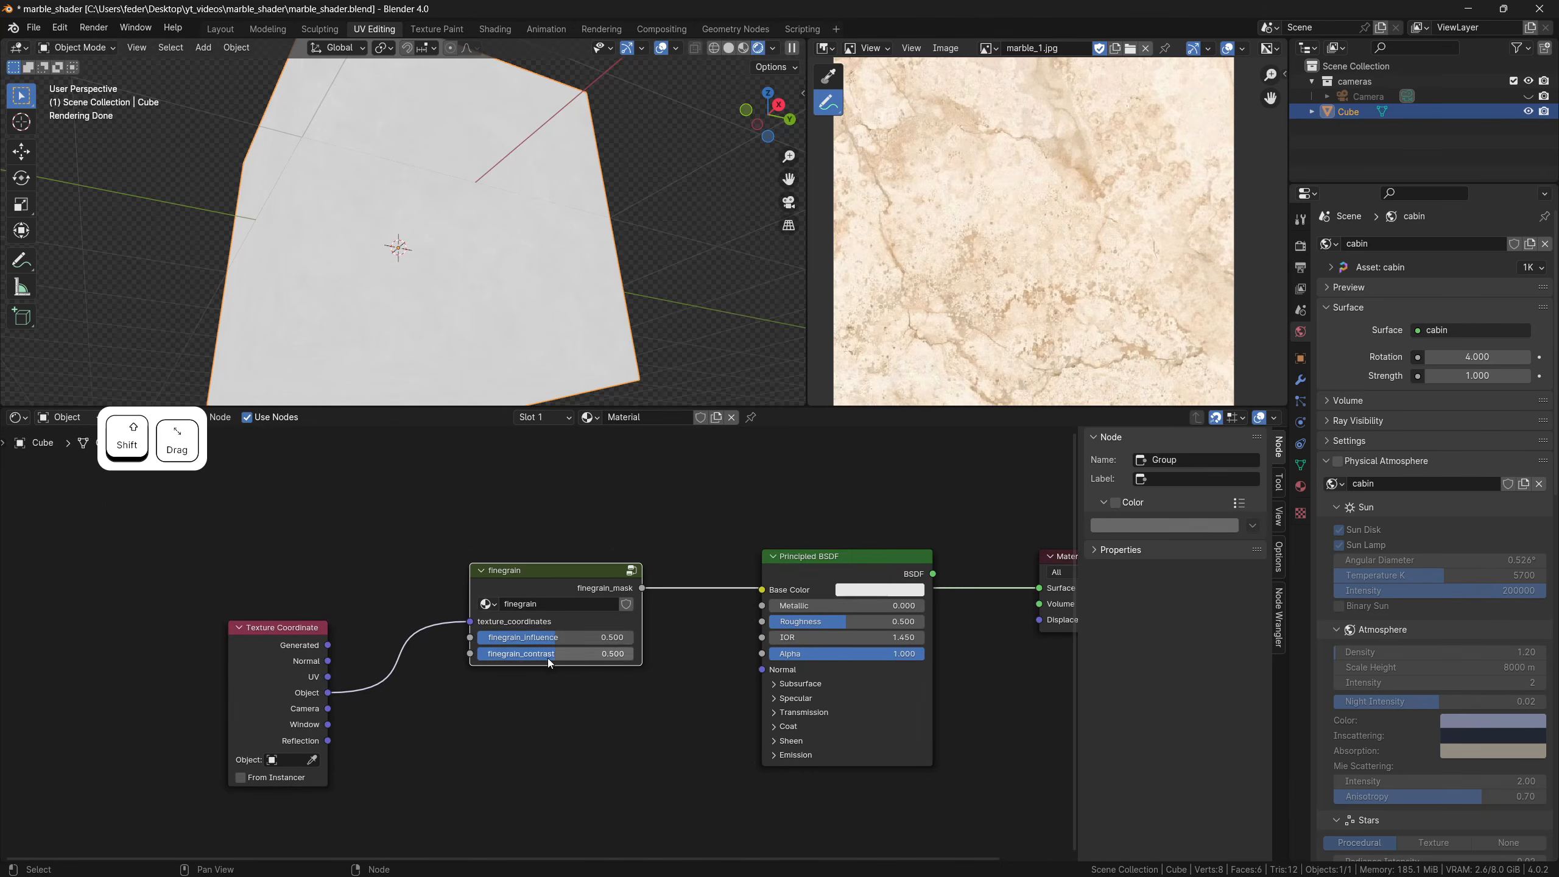
{"action": "left_click_drag", "start_coordinate": [546, 639], "coordinate": [629, 654]}
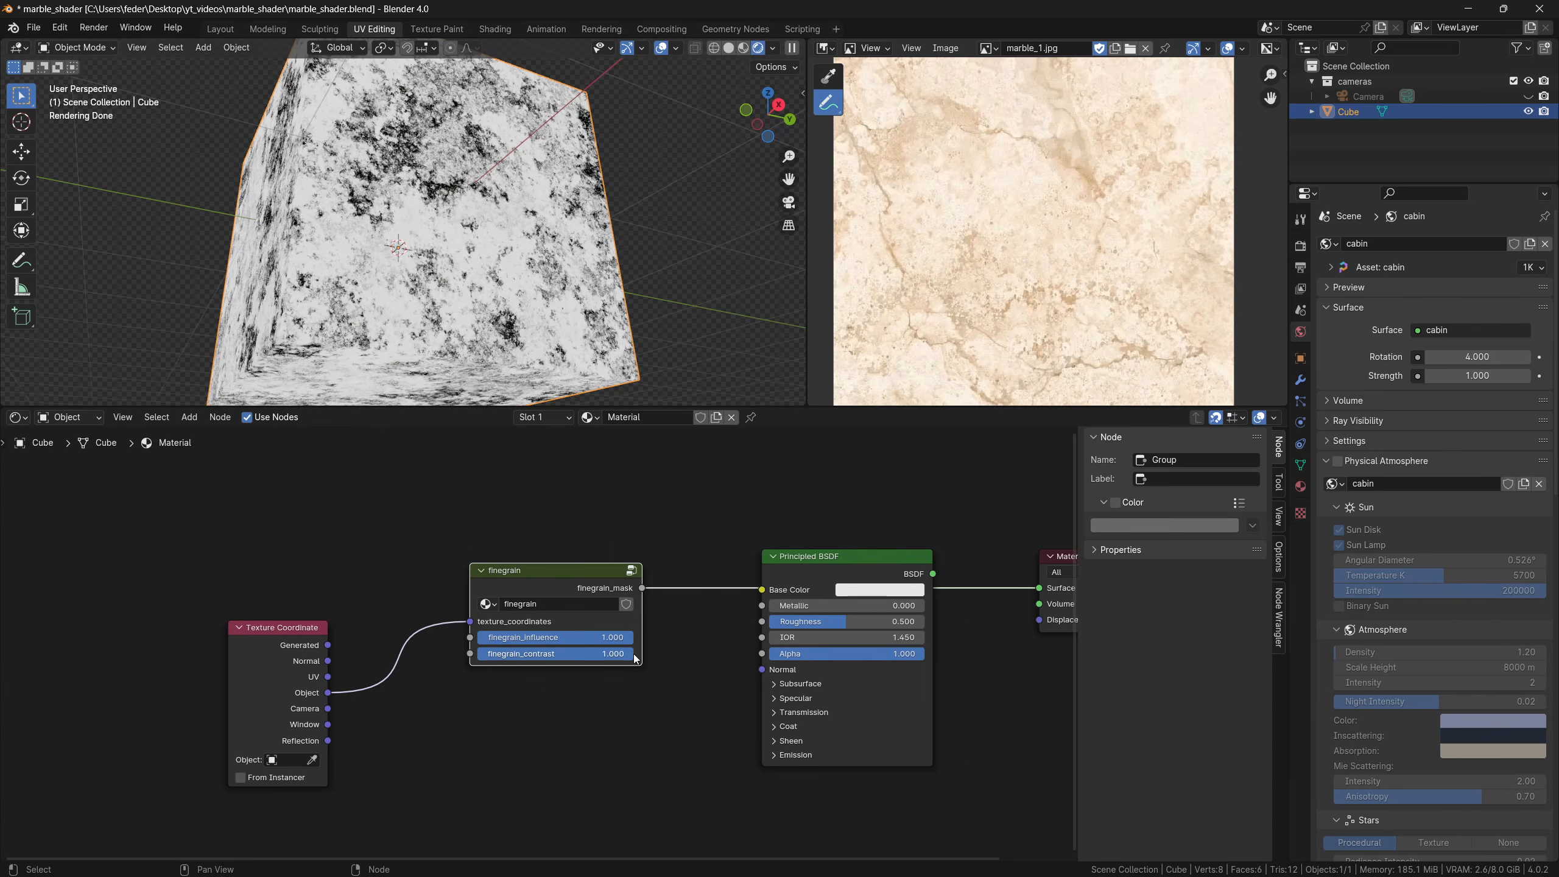
Reopen the finegrain group and move the Group Input node to the near side of the MAPPING frame
{"action": "mouse_move", "coordinate": [536, 307]}
{"action": "middle_mouse_down"}
{"action": "mouse_move", "coordinate": [515, 292]}
{"action": "mouse_move", "coordinate": [533, 301]}
{"action": "middle_mouse_up"}
{"action": "key", "text": "Tab"}
{"action": "scroll", "coordinate": [534, 578], "scroll_direction": "down", "scroll_amount": 2}
{"action": "middle_click_drag", "start_coordinate": [405, 569], "coordinate": [609, 623], "text": "shift"}
{"action": "left_click_drag", "start_coordinate": [451, 690], "coordinate": [218, 568]}
{"action": "middle_click_drag", "start_coordinate": [218, 568], "coordinate": [336, 673], "text": "shift"}
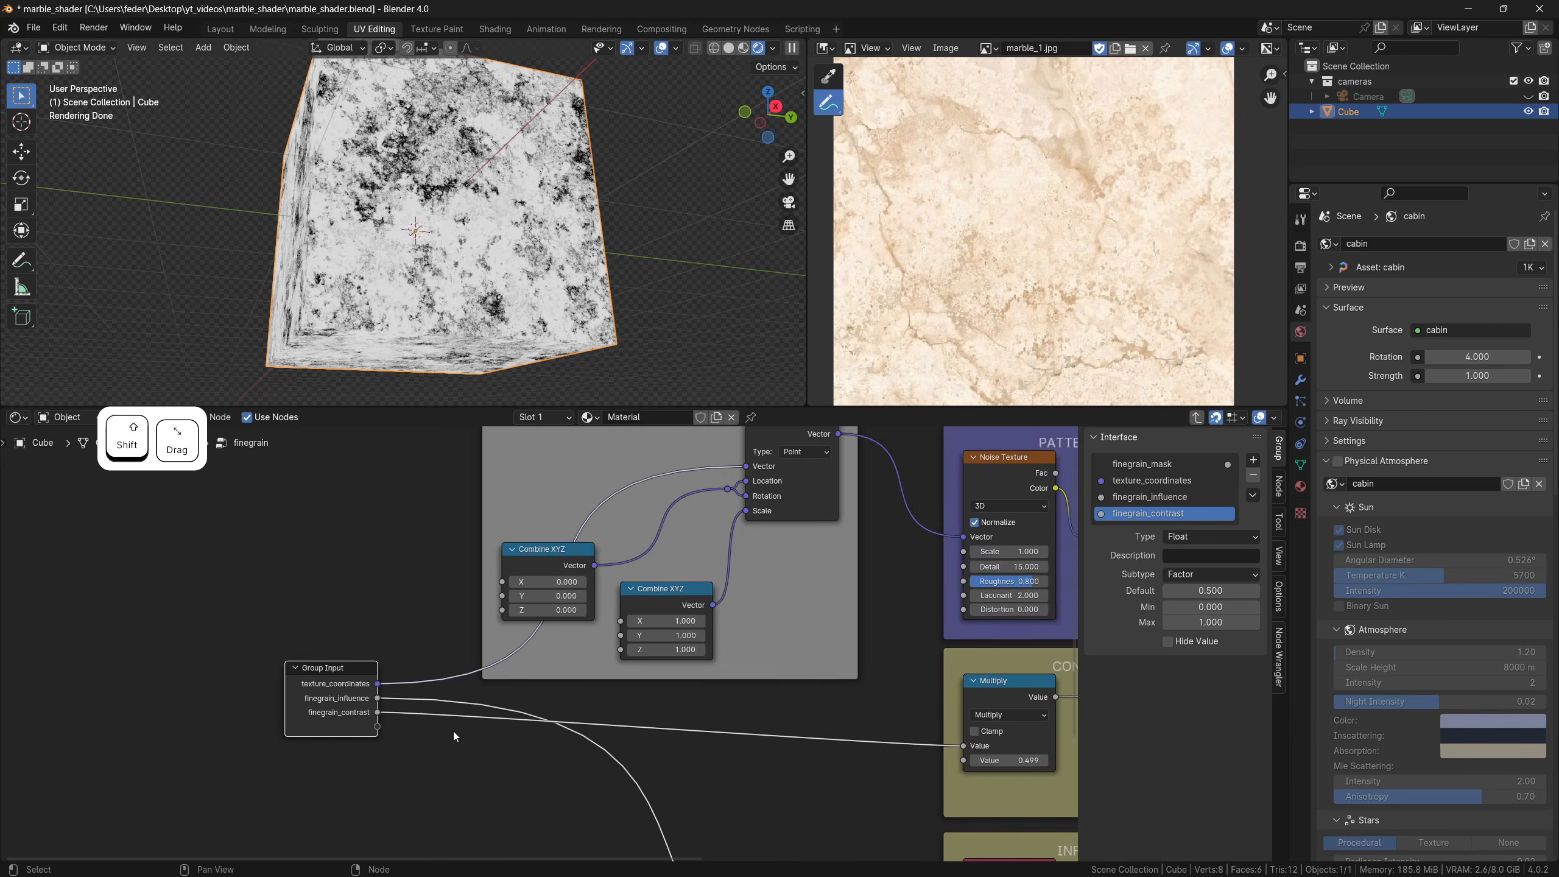
Drive X, Y and Z of the Location and Rotation Combine XYZ node from one new group input
{"action": "scroll", "coordinate": [453, 732], "scroll_direction": "up", "scroll_amount": 1}
{"action": "left_click_drag", "start_coordinate": [366, 732], "coordinate": [499, 577]}
{"action": "left_click_drag", "start_coordinate": [366, 733], "coordinate": [499, 607]}
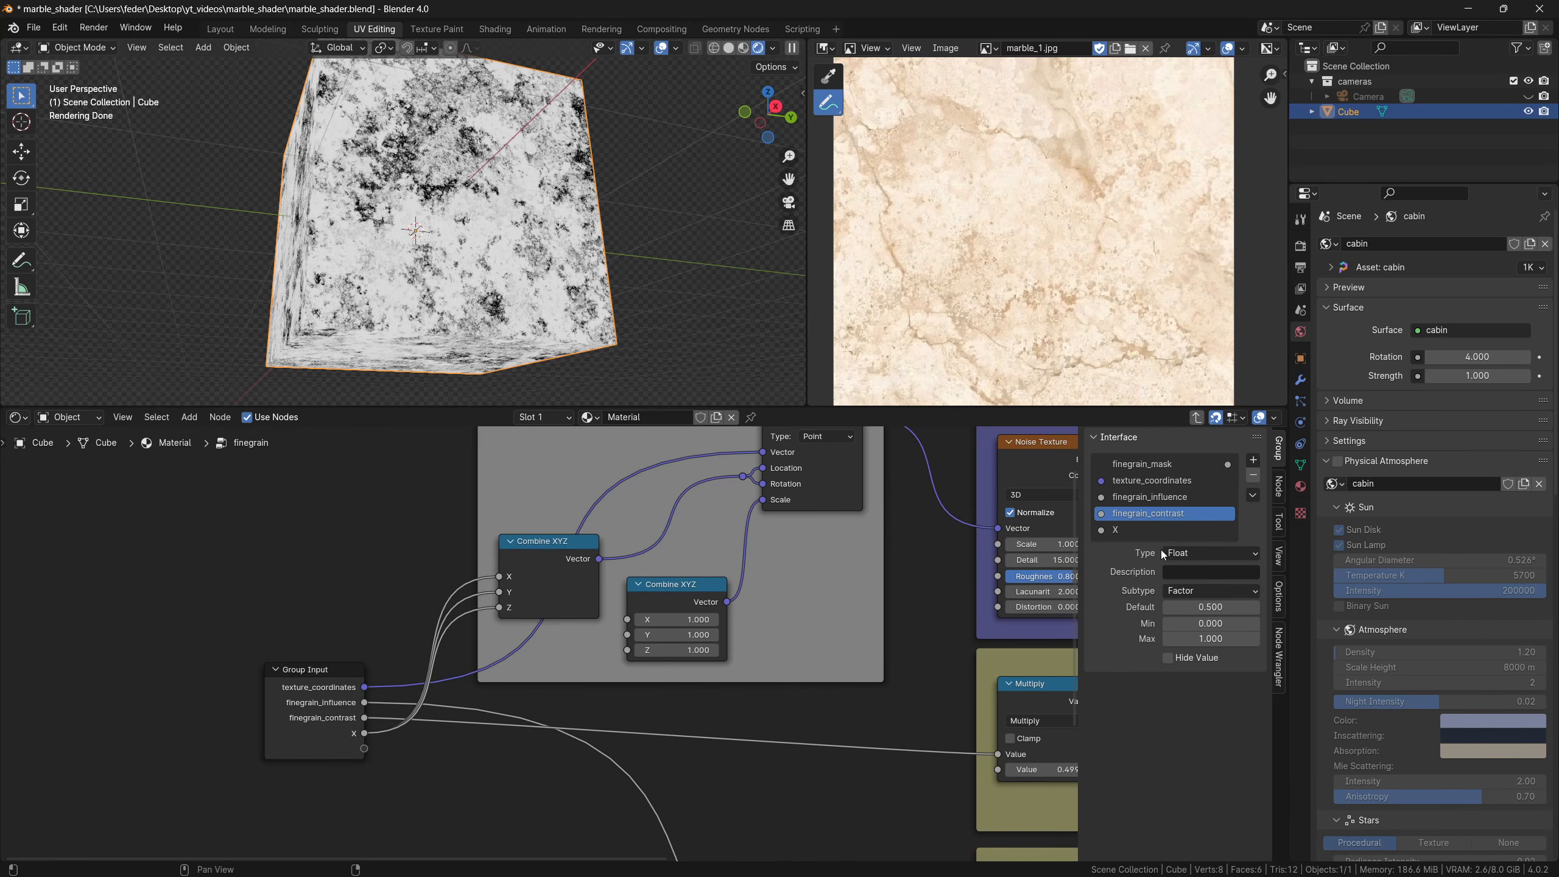
Rename the new group input X as finegrain_pattern
{"action": "double_click", "coordinate": [1140, 530]}
{"action": "type", "text": "finegrain_patter"}
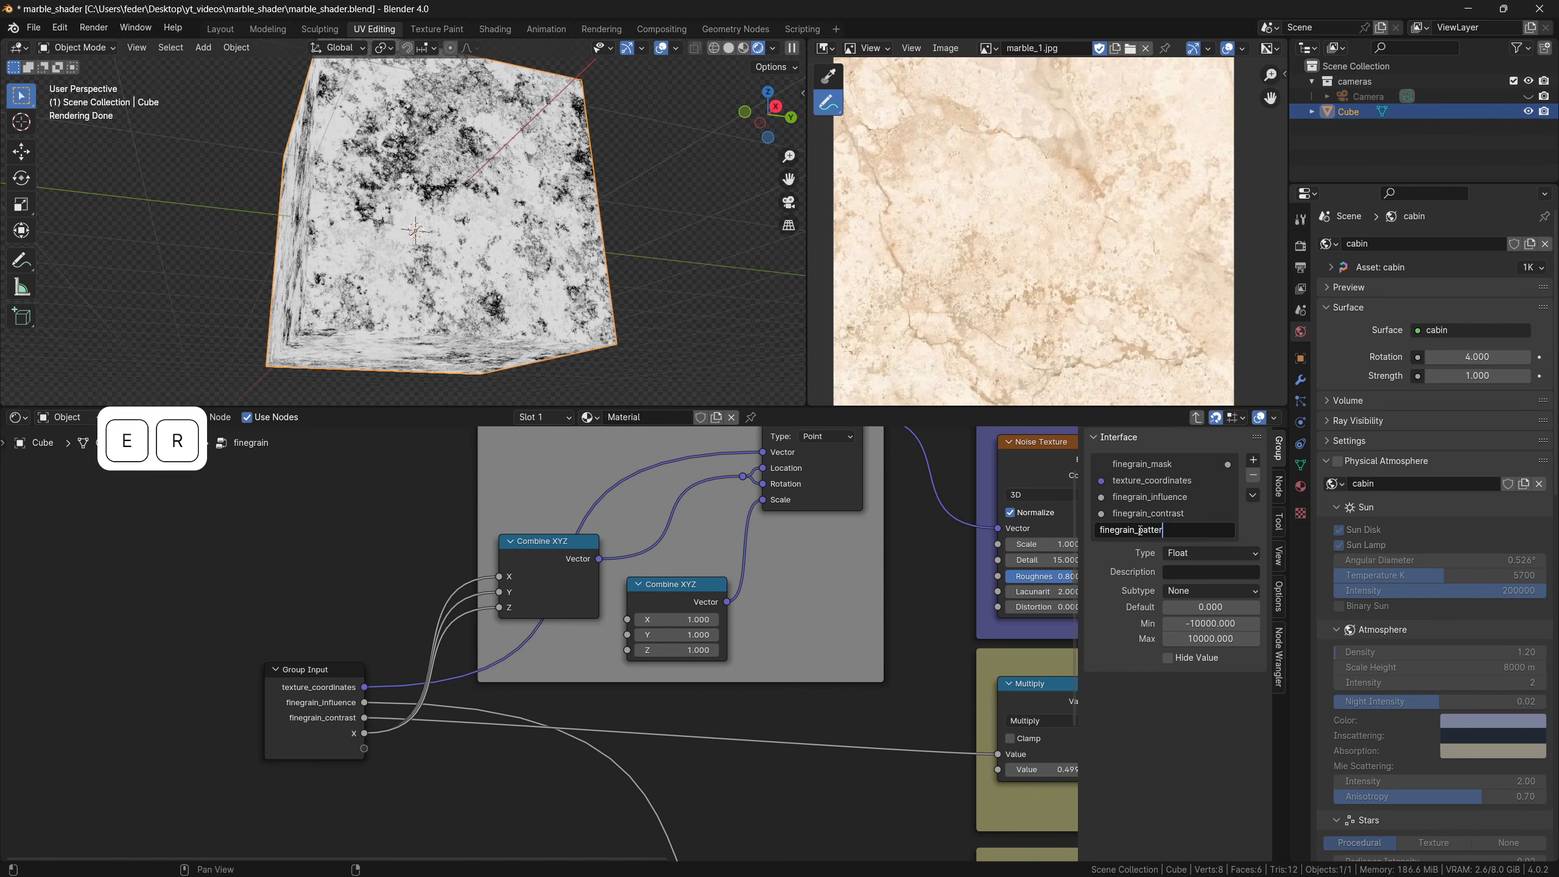
{"action": "type", "text": "n"}
{"action": "key", "text": "Return"}
Drive X, Y and Z of the Scale Combine XYZ node from one new group input named finegrain_scale with a minimum of 0
{"action": "left_click_drag", "start_coordinate": [364, 749], "coordinate": [627, 619]}
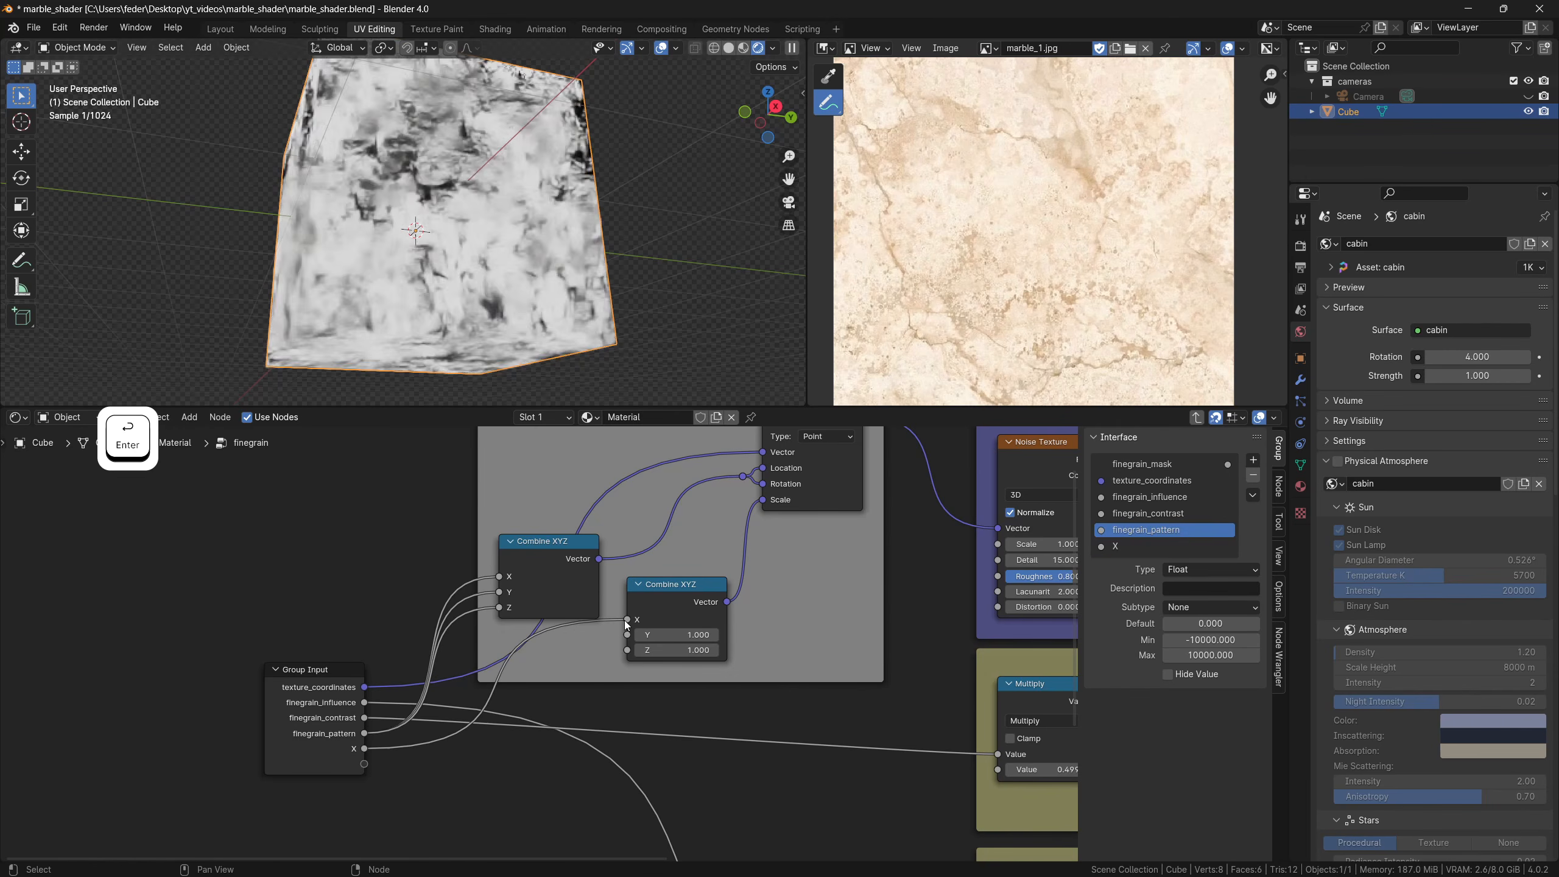
{"action": "left_click_drag", "start_coordinate": [364, 749], "coordinate": [626, 635]}
{"action": "left_click_drag", "start_coordinate": [364, 749], "coordinate": [626, 650]}
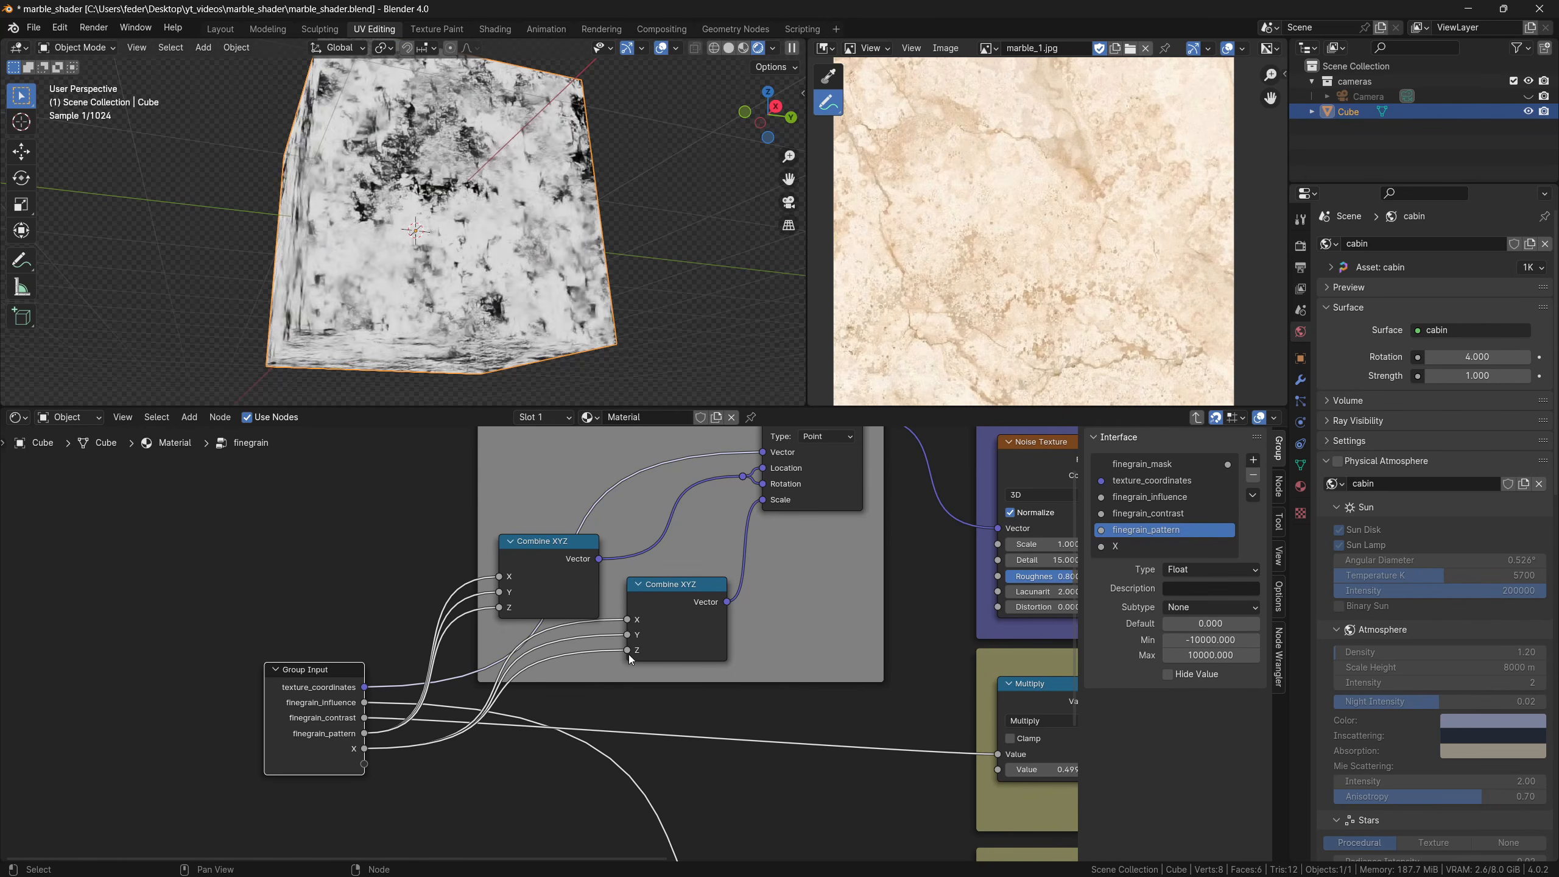
{"action": "double_click", "coordinate": [1116, 545]}
{"action": "type", "text": "finegrain_scale"}
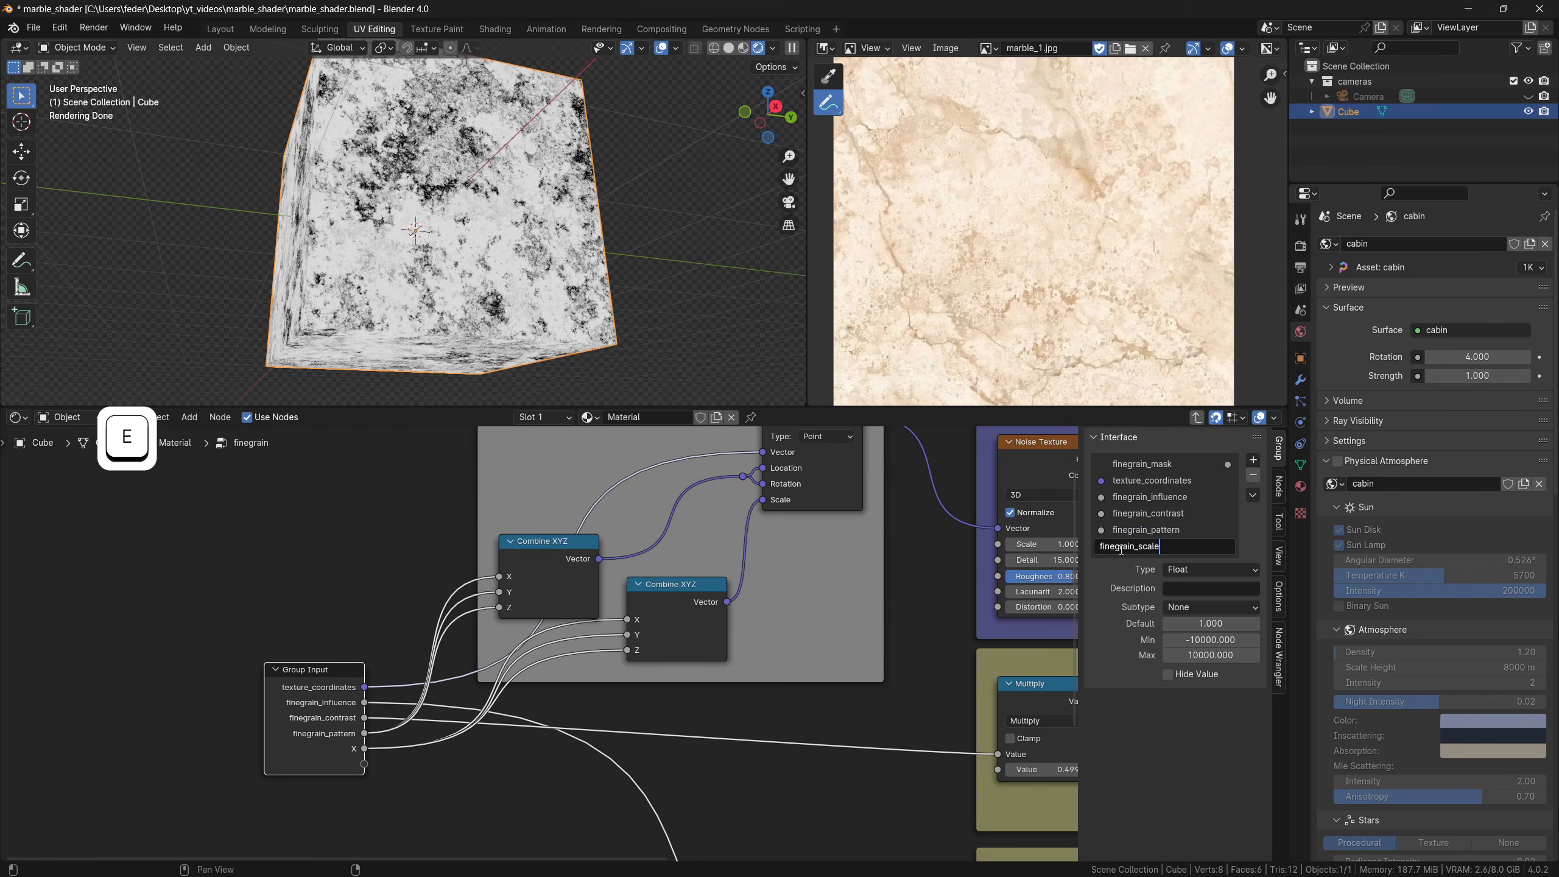
{"action": "key", "text": "Return"}
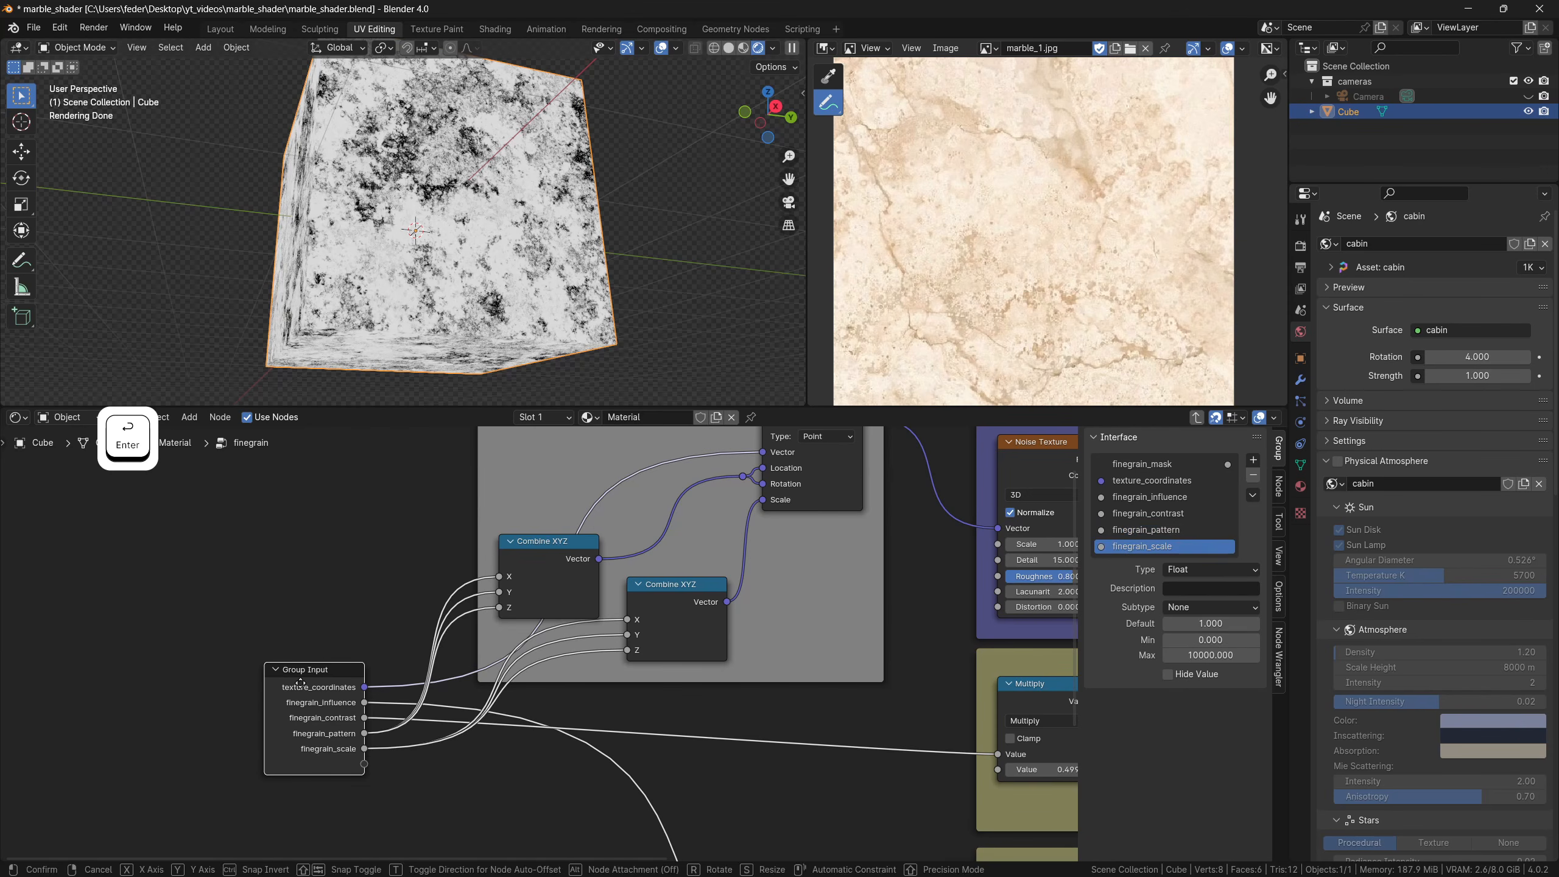
Leave the group and set finegrain_contrast to 0.86 on the finegrain node
{"action": "key", "text": "Tab"}
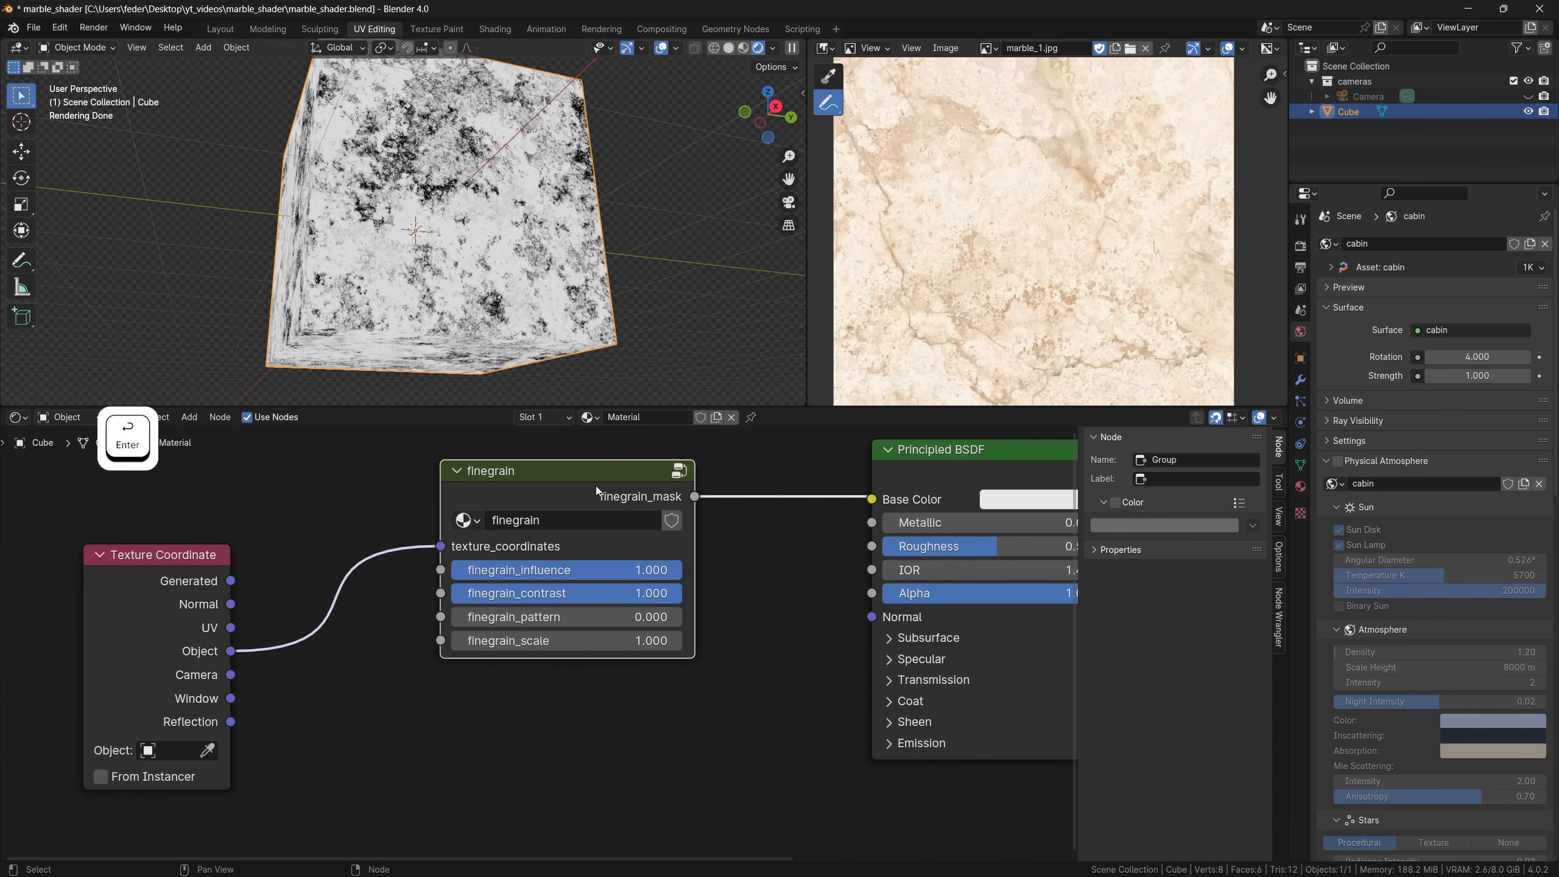
{"action": "double_click", "coordinate": [611, 599]}
{"action": "type", "text": ".8"}
{"action": "key", "text": "Return"}
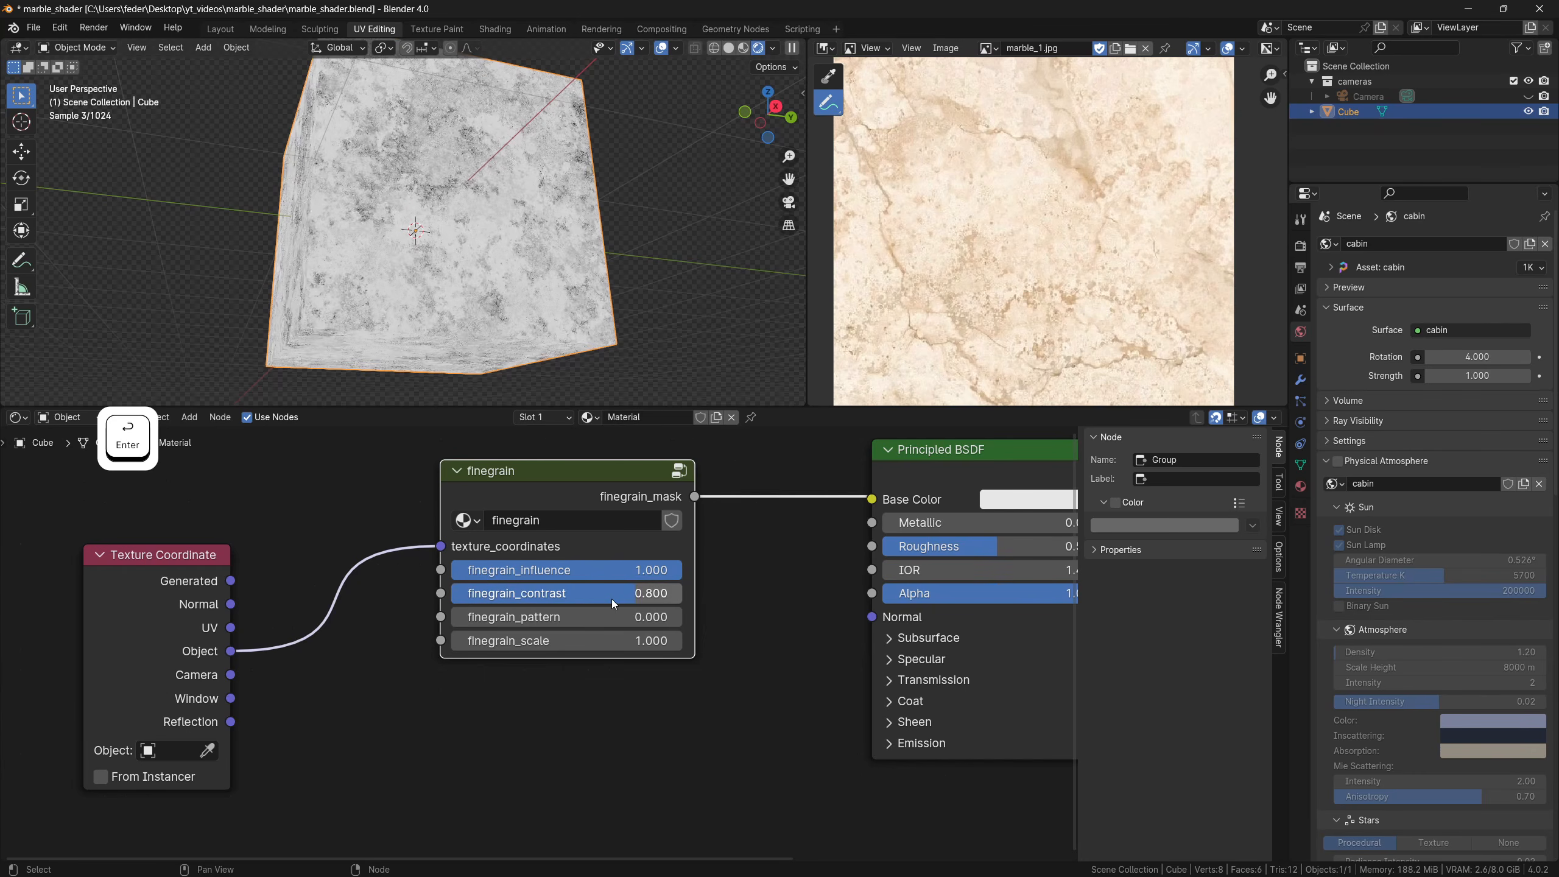
{"action": "left_click_drag", "start_coordinate": [607, 594], "coordinate": [639, 595], "text": "shift"}
{"action": "double_click", "coordinate": [639, 595]}
{"action": "type", "text": ".86"}
{"action": "key", "text": "Return"}
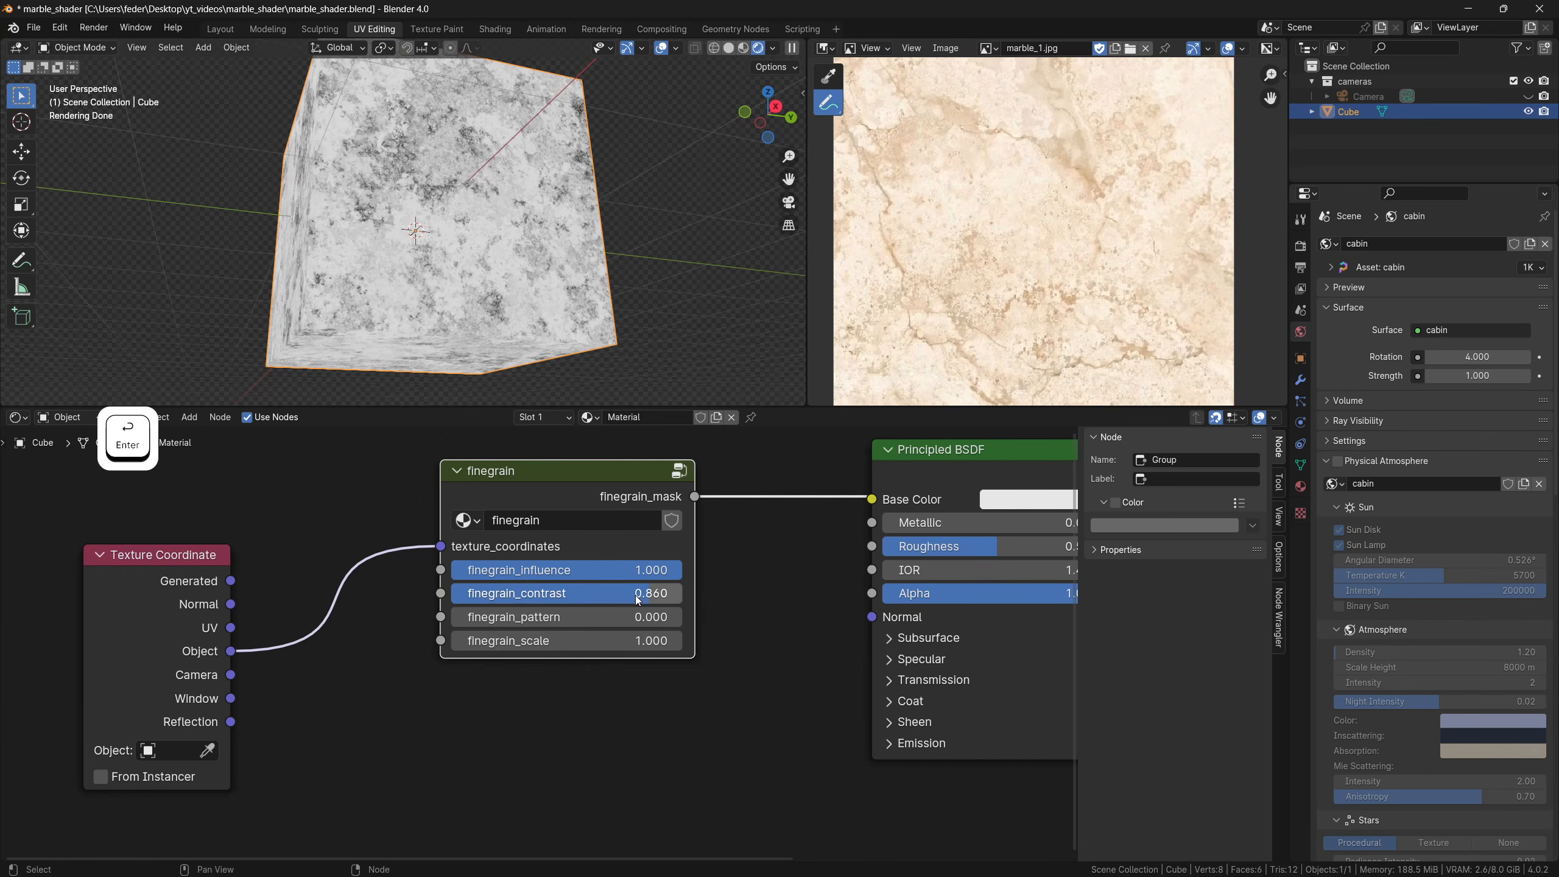
Reopen the finegrain group for editing
{"action": "scroll", "coordinate": [590, 672], "scroll_direction": "down", "scroll_amount": 1}
{"action": "middle_click_drag", "start_coordinate": [590, 673], "coordinate": [554, 680]}
{"action": "key", "text": "Tab"}
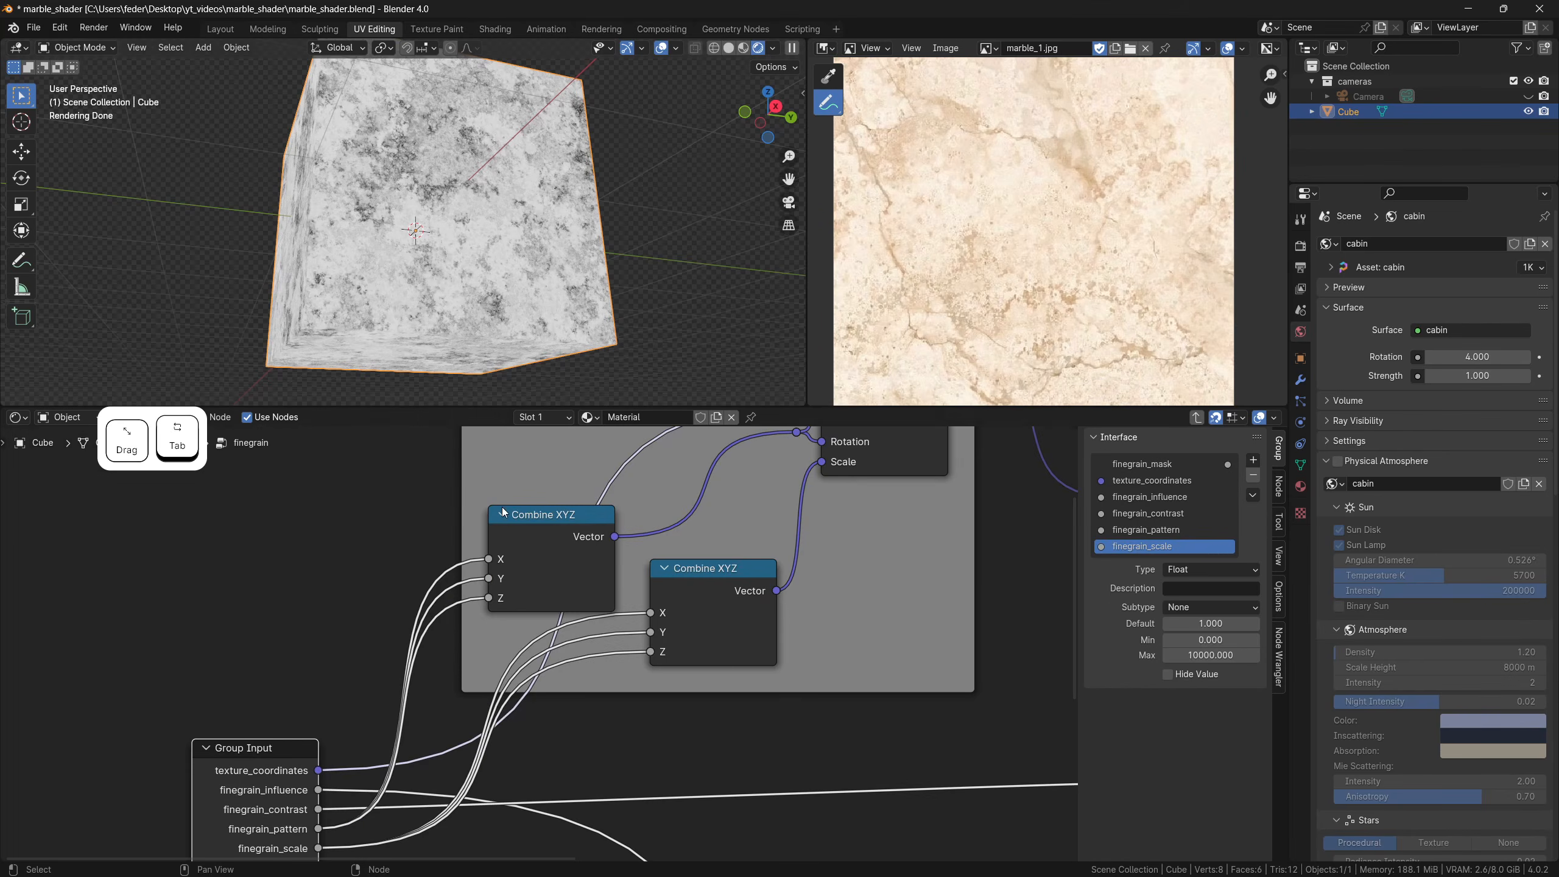
Try different Roughness values on the first Noise Texture in the PATTERN frame and compare the grain on the cube
{"action": "middle_click_drag", "start_coordinate": [472, 215], "coordinate": [456, 219]}
{"action": "scroll", "coordinate": [706, 612], "scroll_direction": "down", "scroll_amount": 9}
{"action": "middle_click_drag", "start_coordinate": [804, 623], "coordinate": [502, 661], "text": "shift"}
{"action": "scroll", "coordinate": [522, 651], "scroll_direction": "up", "scroll_amount": 10}
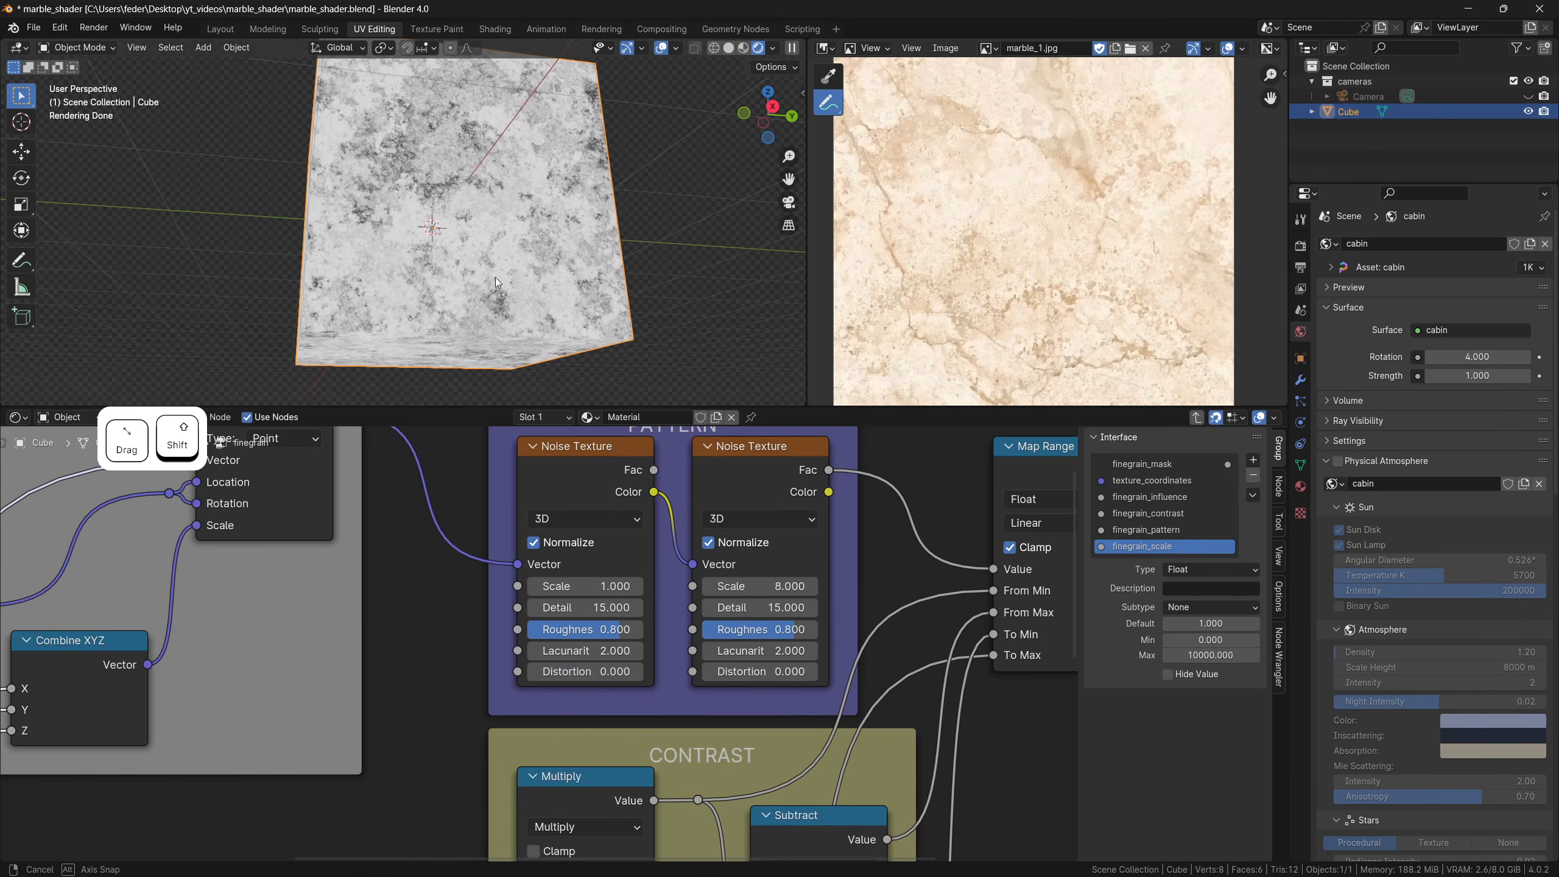
{"action": "middle_click_drag", "start_coordinate": [494, 277], "coordinate": [512, 221]}
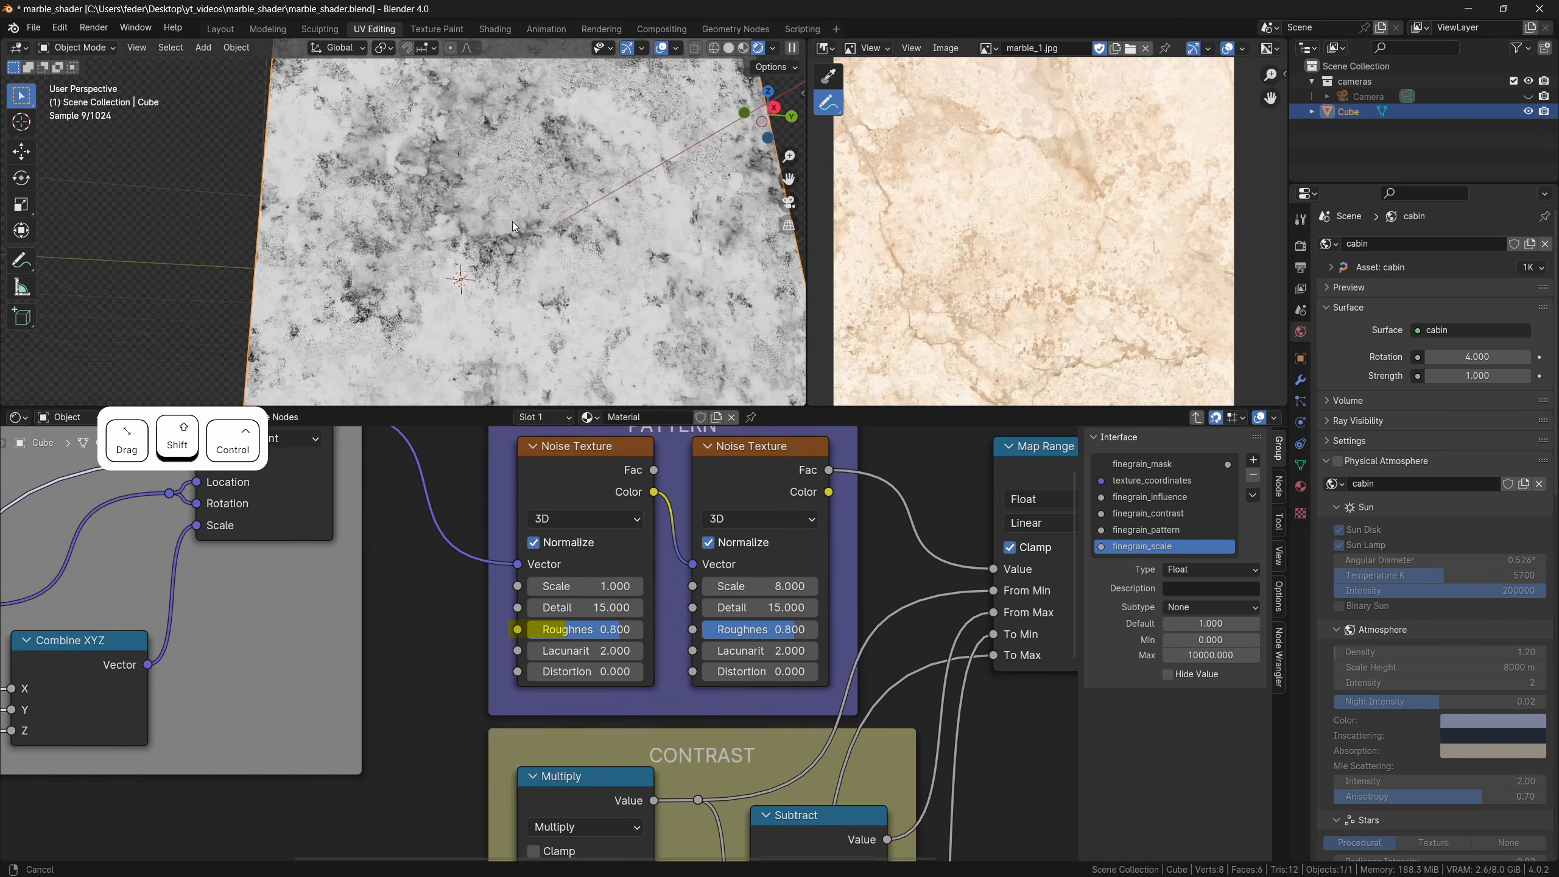
{"action": "mouse_move", "coordinate": [590, 629]}
{"action": "left_mouse_down", "text": "ctrl+shift"}
{"action": "mouse_move", "coordinate": [620, 629]}
{"action": "mouse_move", "coordinate": [588, 629]}
{"action": "left_mouse_up", "text": "ctrl+shift"}
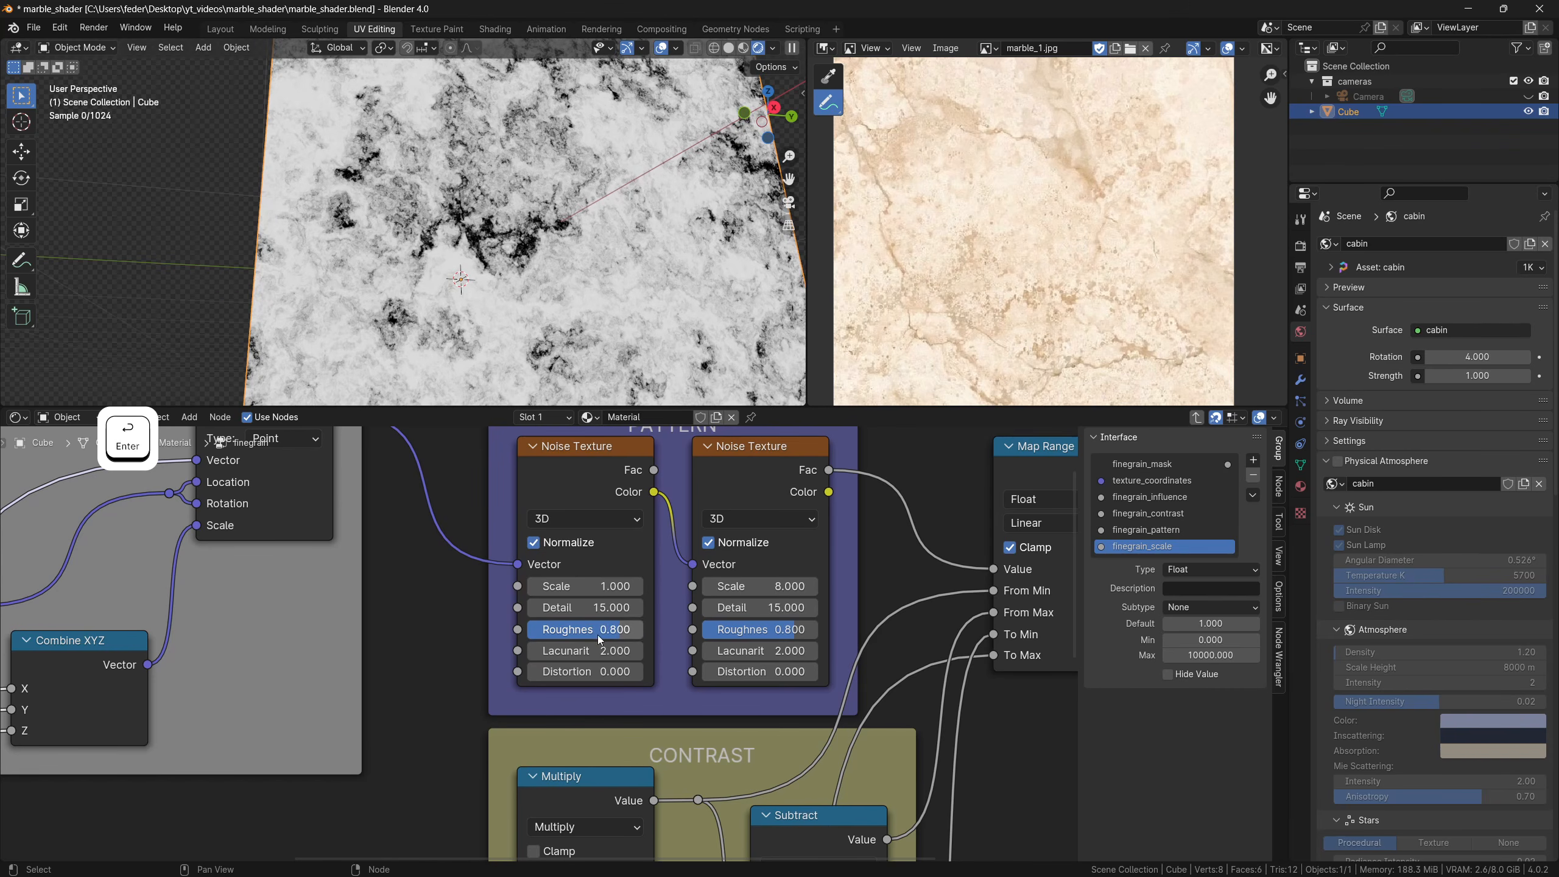
Expose the first Noise Texture's Roughness as a new group input named finegrain_spread
{"action": "scroll", "coordinate": [525, 651], "scroll_direction": "down", "scroll_amount": 8}
{"action": "middle_click_drag", "start_coordinate": [513, 654], "coordinate": [562, 616], "text": "shift"}
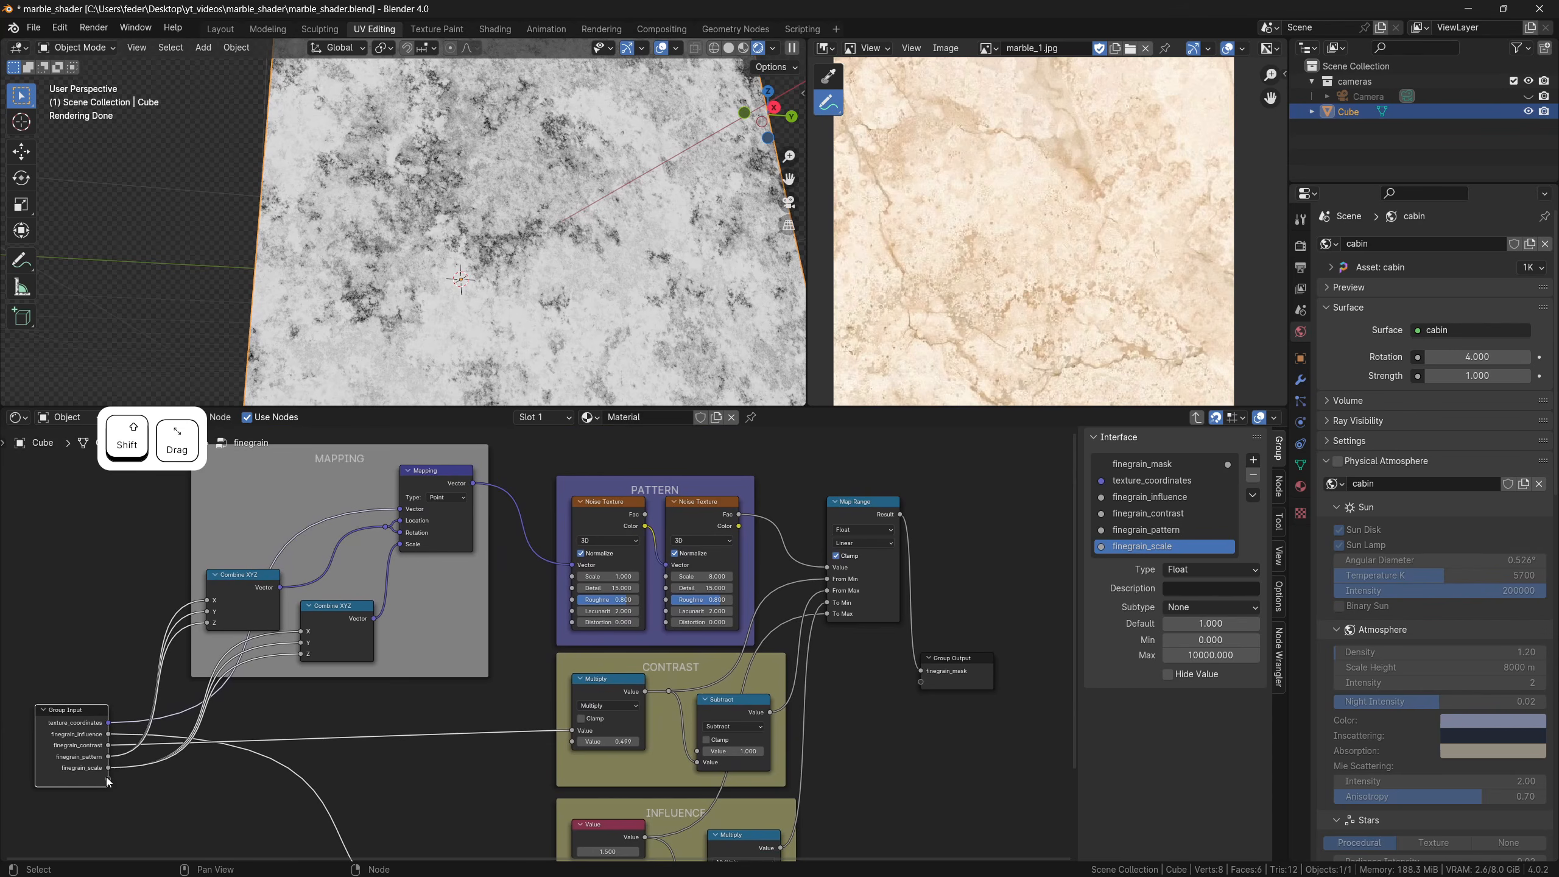
{"action": "left_click_drag", "start_coordinate": [106, 778], "coordinate": [572, 599]}
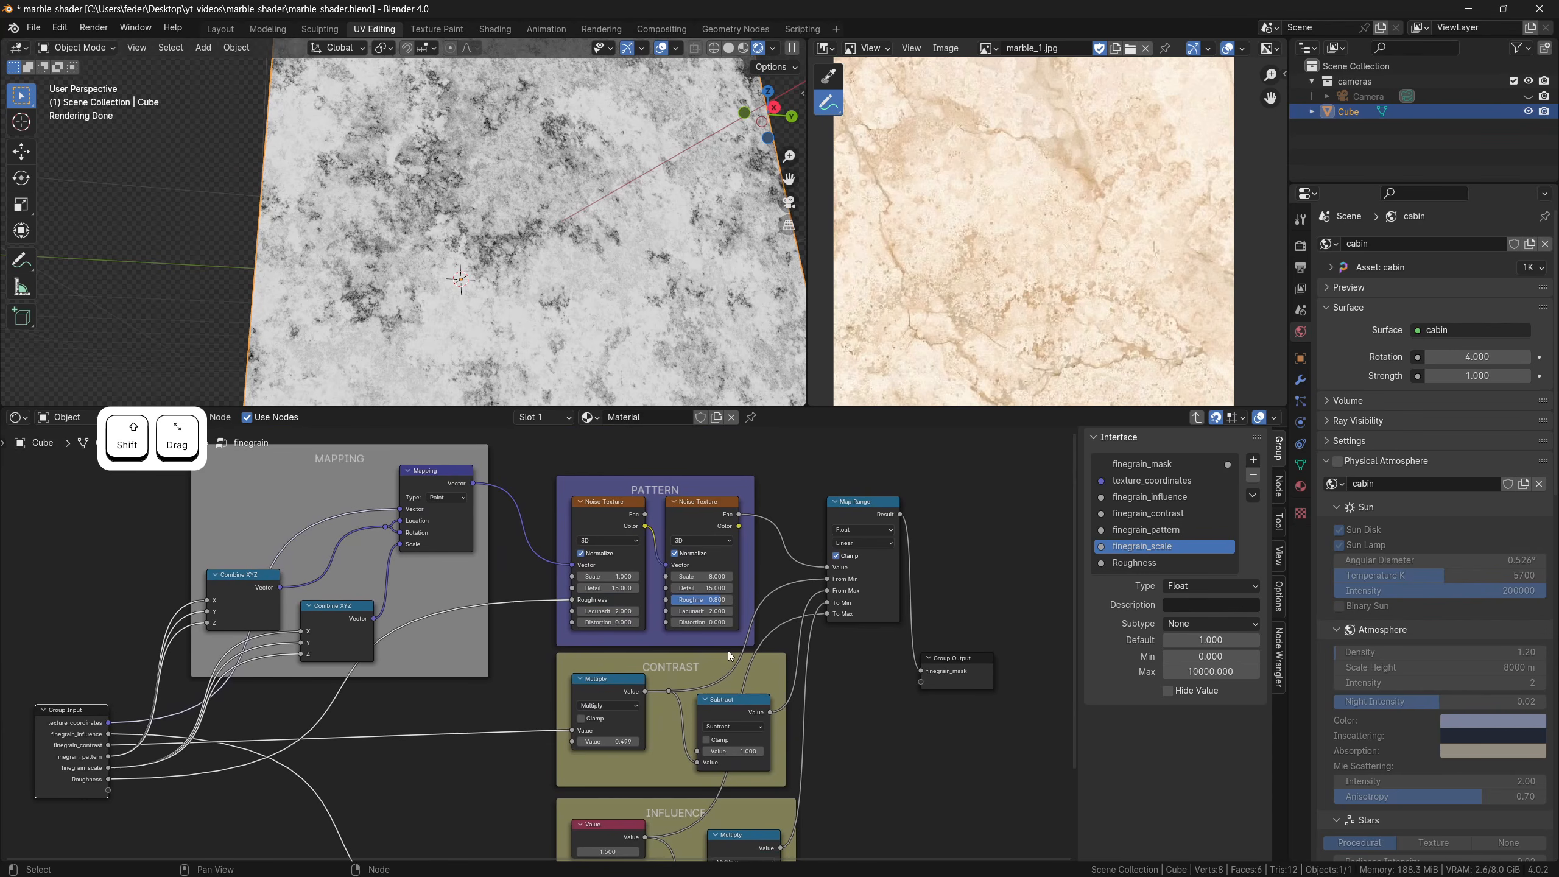
{"action": "double_click", "coordinate": [1132, 564]}
{"action": "type", "text": "finegrain_spread"}
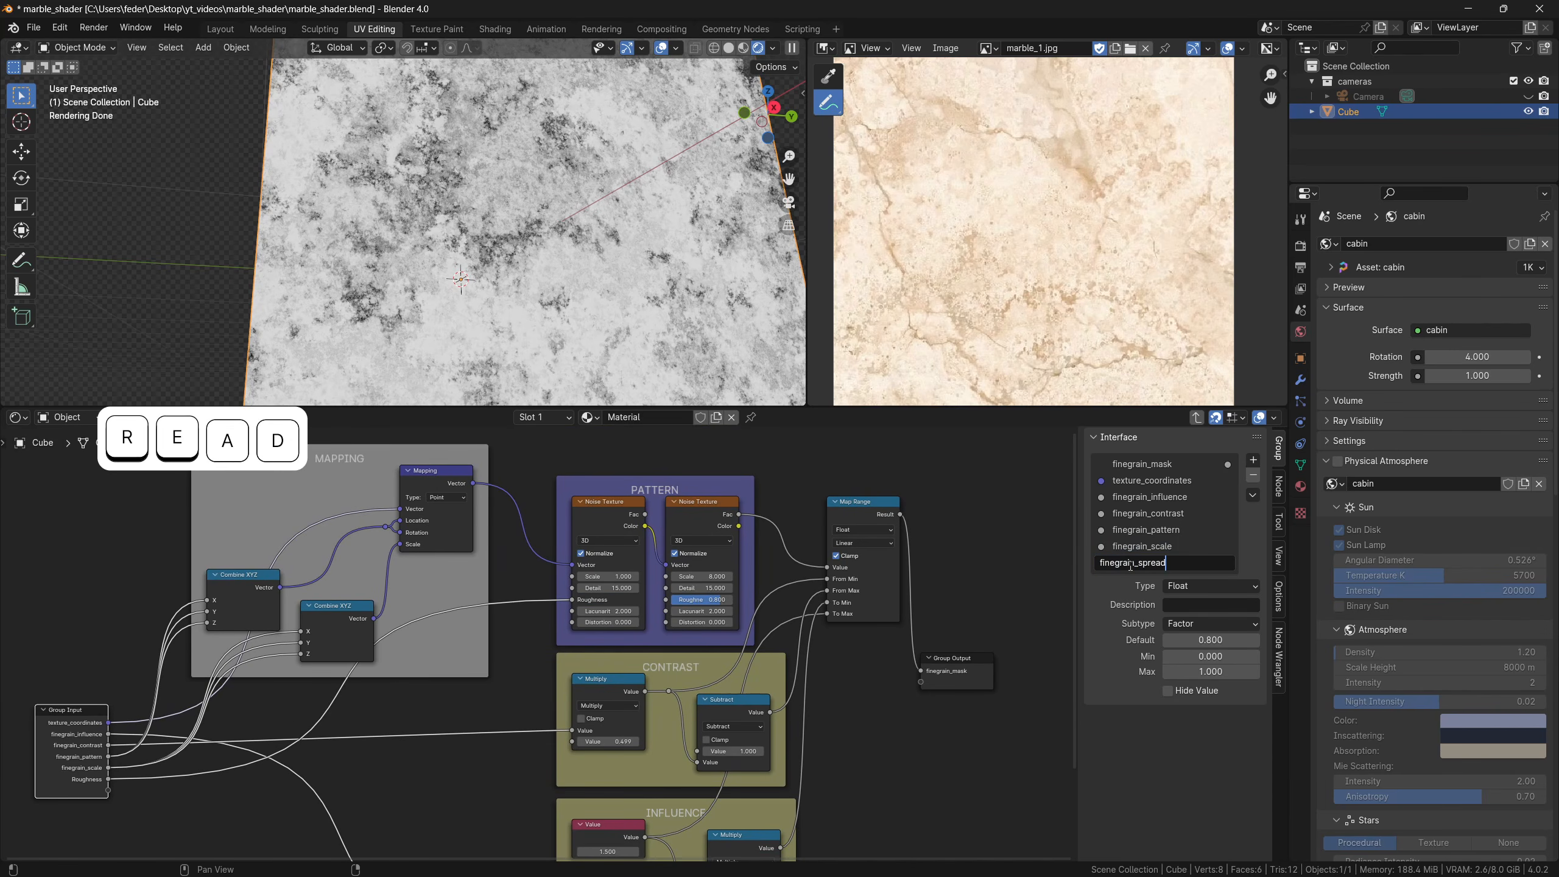
{"action": "key", "text": "Return"}
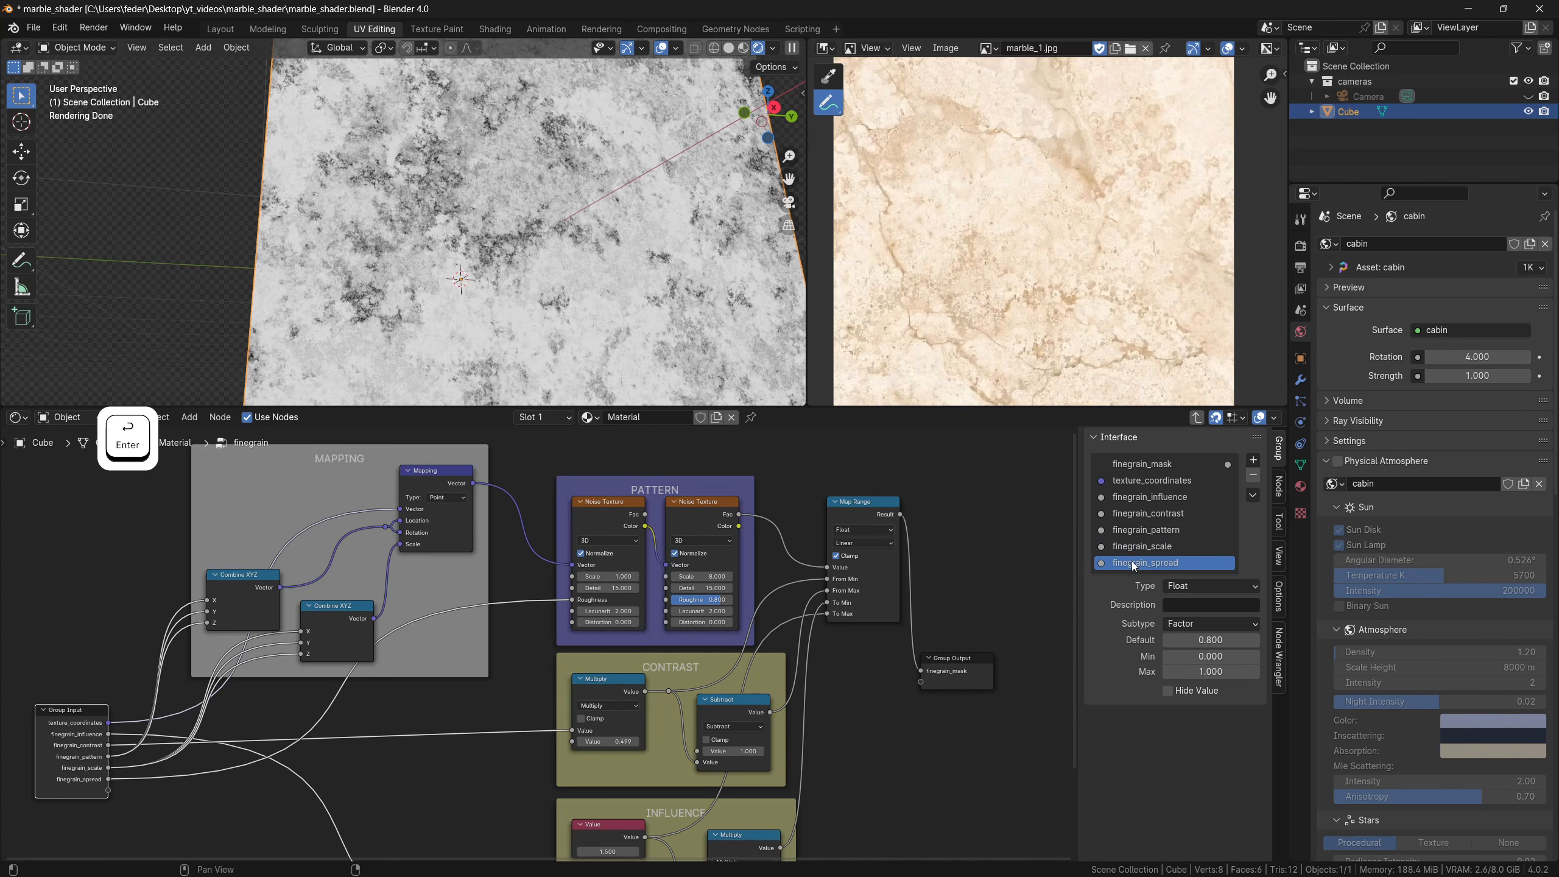
Leave the group and move the Texture Coordinate and finegrain nodes together farther from the Principled BSDF
{"action": "middle_click_drag", "start_coordinate": [330, 770], "coordinate": [536, 691], "text": "shift"}
{"action": "key", "text": "Tab"}
{"action": "scroll", "coordinate": [535, 690], "scroll_direction": "up", "scroll_amount": 4}
{"action": "left_click", "coordinate": [269, 585], "text": "shift"}
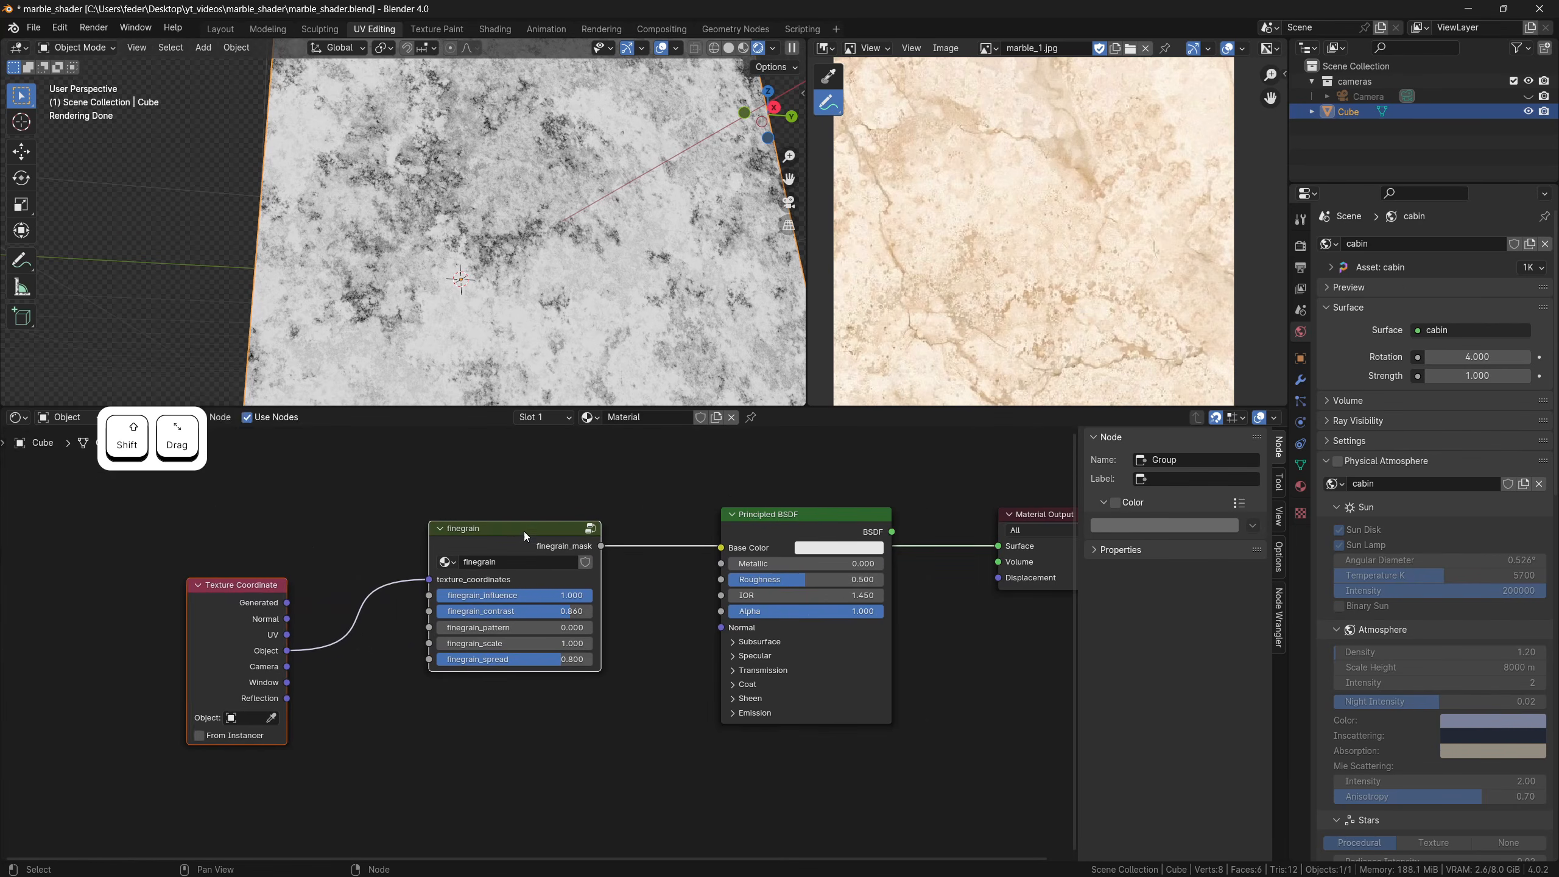
{"action": "left_click_drag", "start_coordinate": [524, 531], "coordinate": [382, 531]}
{"action": "left_click", "coordinate": [521, 641]}
Replace the cube with a UV sphere subdivided at level 2 and assign the existing Material to it
{"action": "scroll", "coordinate": [522, 315], "scroll_direction": "down", "scroll_amount": 3}
{"action": "middle_click_drag", "start_coordinate": [522, 316], "coordinate": [489, 310]}
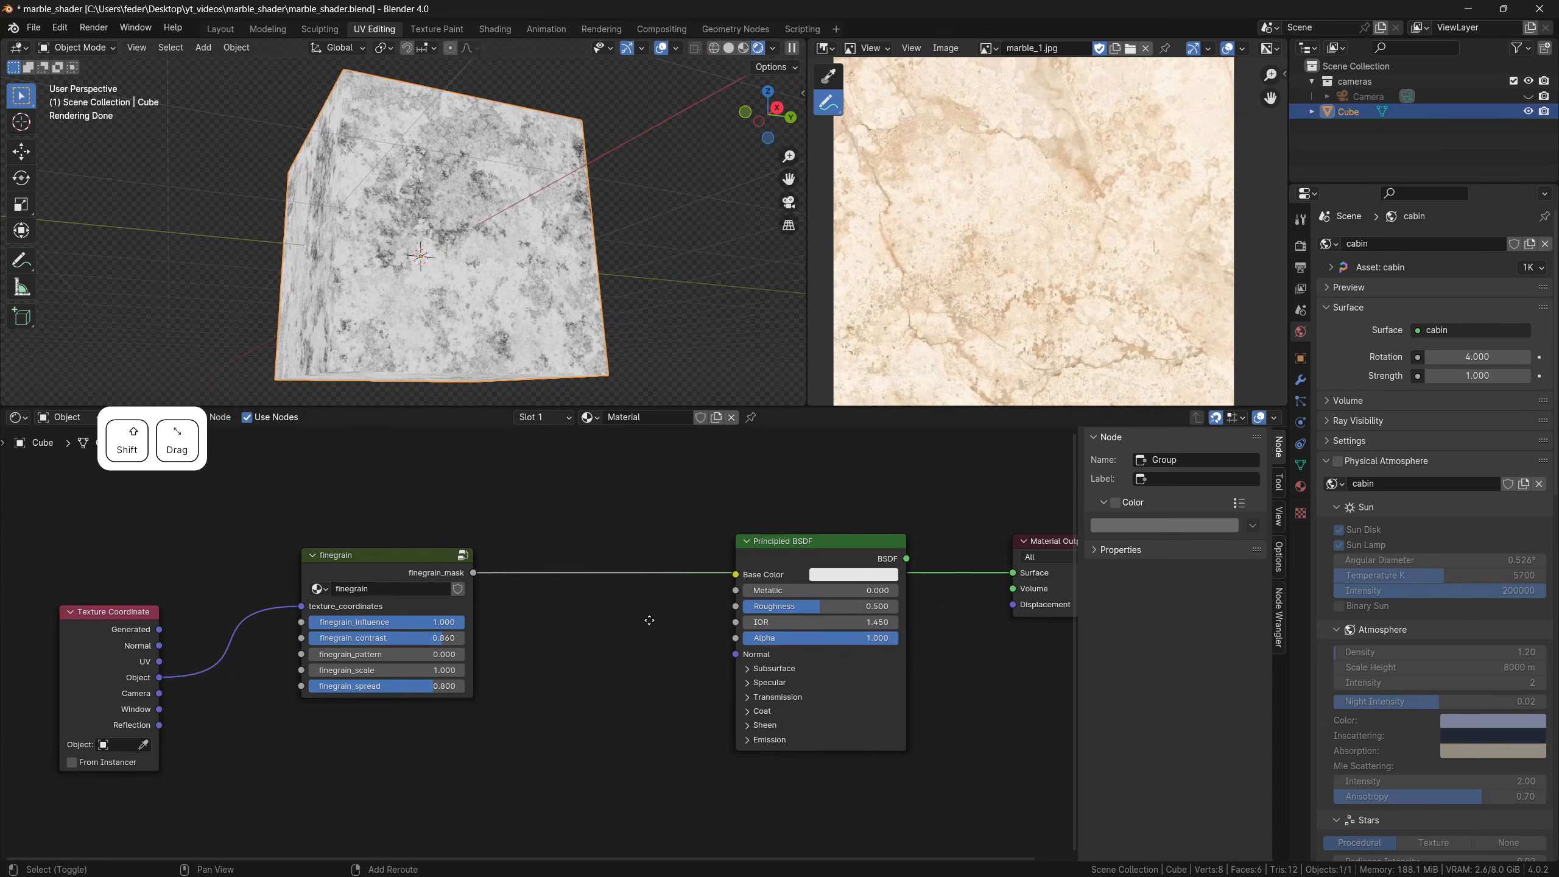
{"action": "key", "text": "Delete"}
{"action": "key", "text": "shift+a"}
{"action": "mouse_move", "coordinate": [447, 274]}
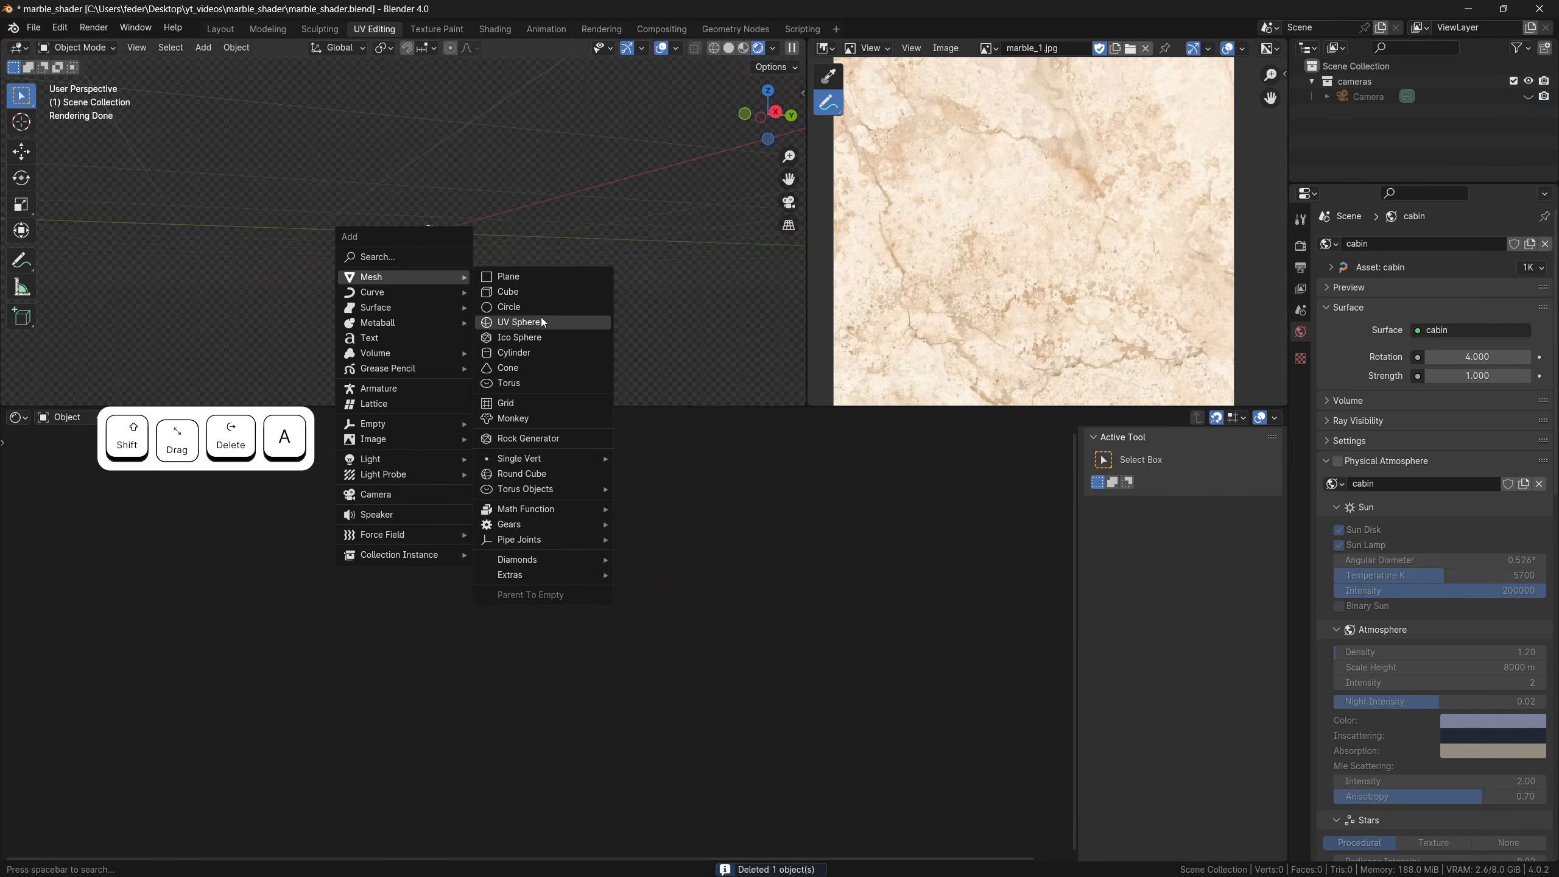
{"action": "left_click", "coordinate": [541, 319]}
{"action": "key", "text": "ctrl+2"}
{"action": "left_click", "coordinate": [611, 417]}
{"action": "left_click", "coordinate": [622, 441]}
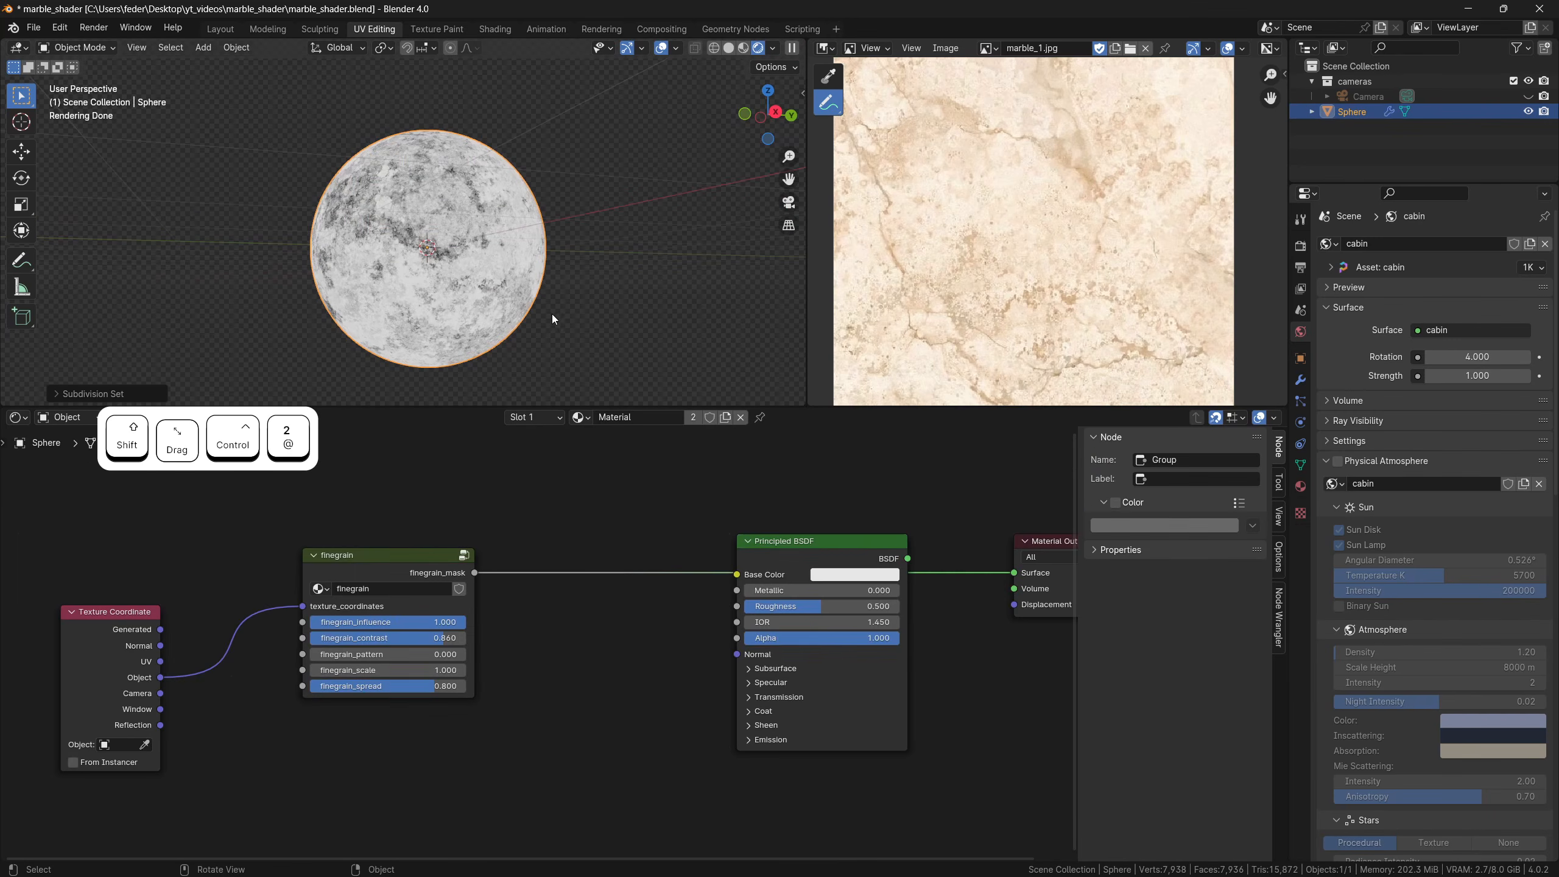
Output the Principled BSDF with finegrain_mask feeding its Base Color, and set its Roughness to 0.1
{"action": "left_click", "coordinate": [756, 554], "text": "ctrl+shift"}
{"action": "left_click_drag", "start_coordinate": [476, 573], "coordinate": [732, 578]}
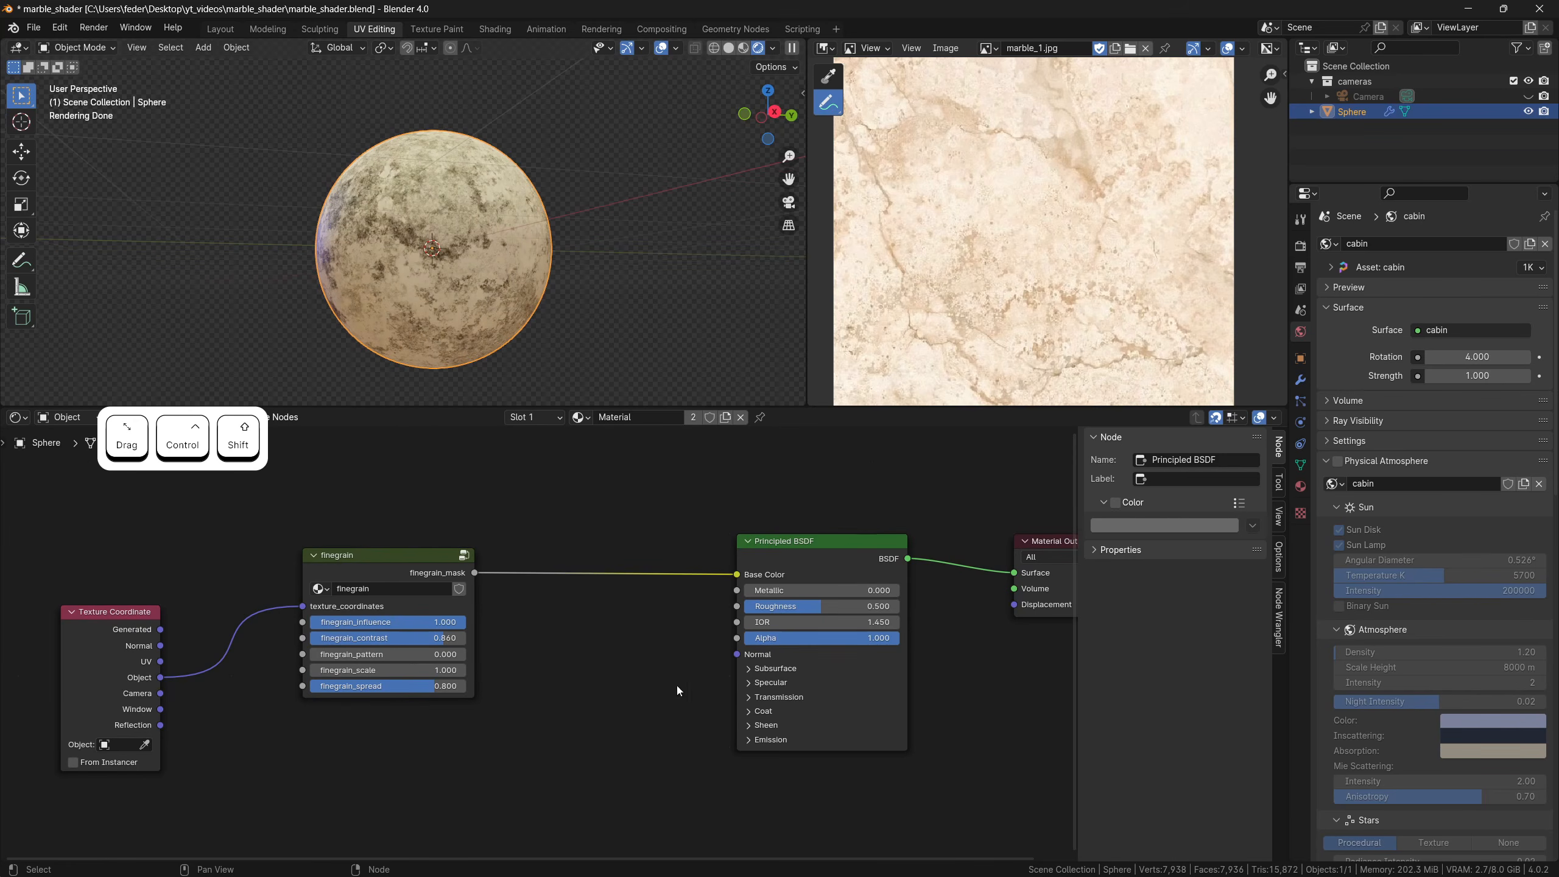
{"action": "left_click", "coordinate": [859, 606]}
{"action": "type", "text": "0.1"}
{"action": "key", "text": "Return"}
Show the sphere in front orthographic view and save the file
{"action": "left_click", "coordinate": [744, 114]}
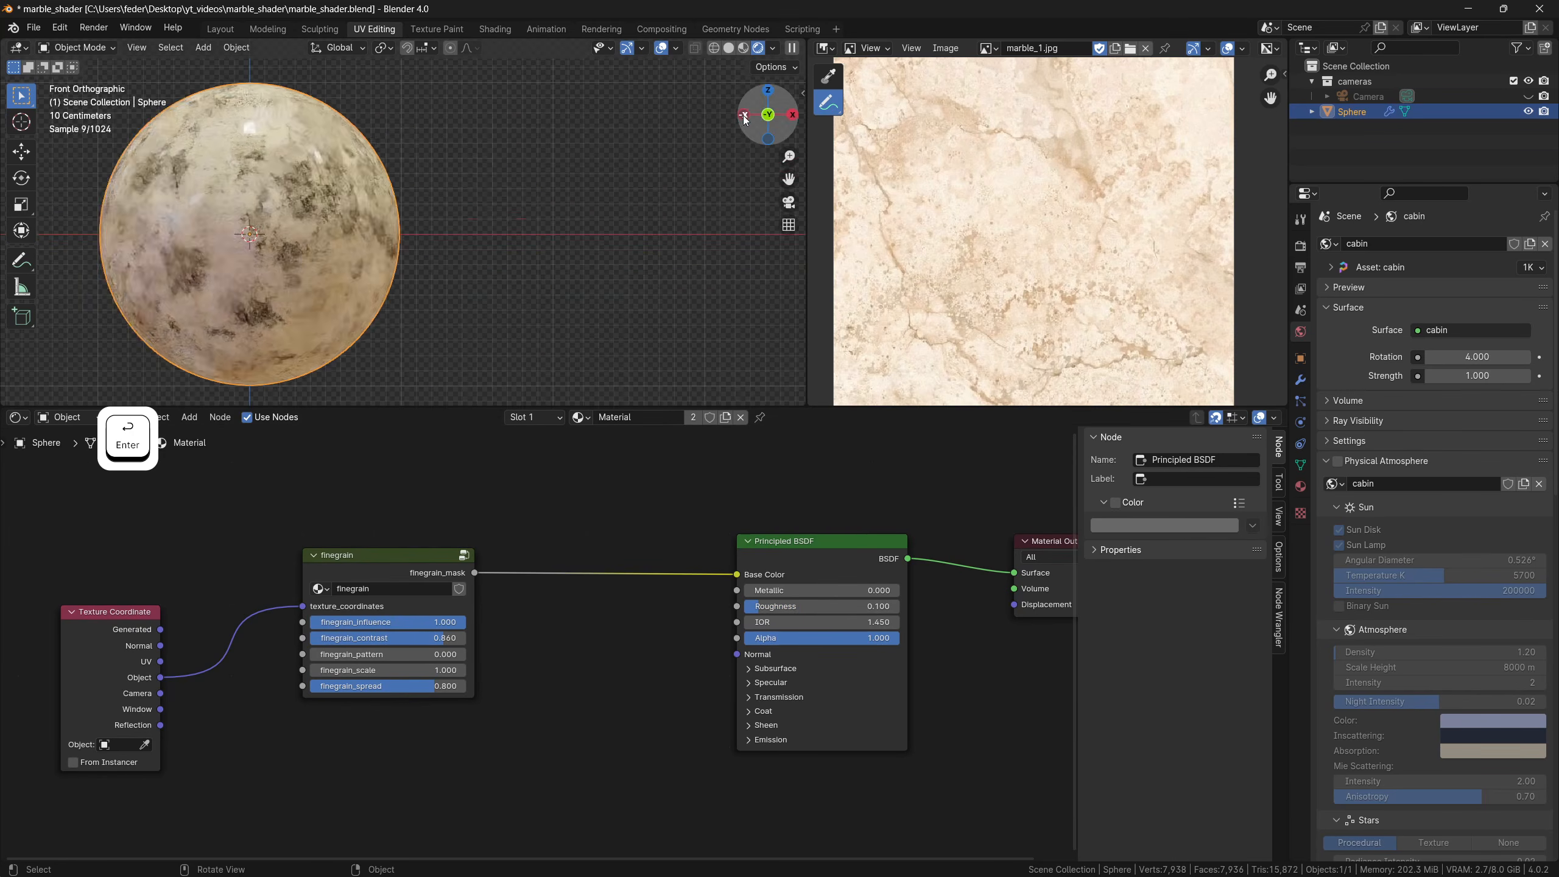
{"action": "middle_click_drag", "start_coordinate": [491, 207], "coordinate": [699, 200], "text": "shift"}
{"action": "middle_click_drag", "start_coordinate": [496, 604], "coordinate": [609, 583]}
{"action": "scroll", "coordinate": [609, 583], "scroll_direction": "up", "scroll_amount": 2}
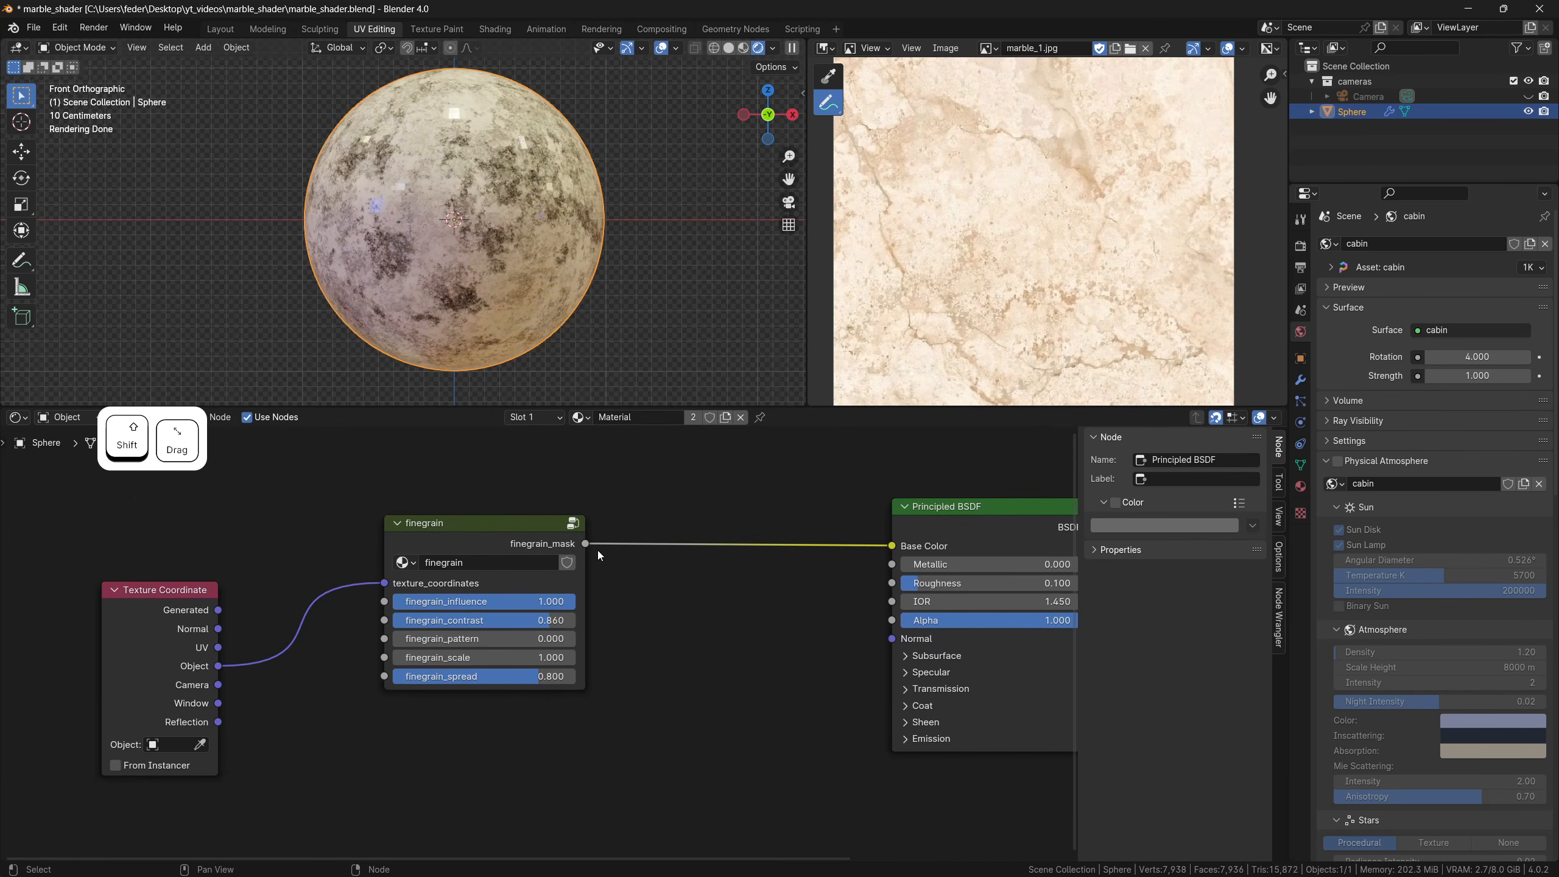
{"action": "key", "text": "ctrl+s"}
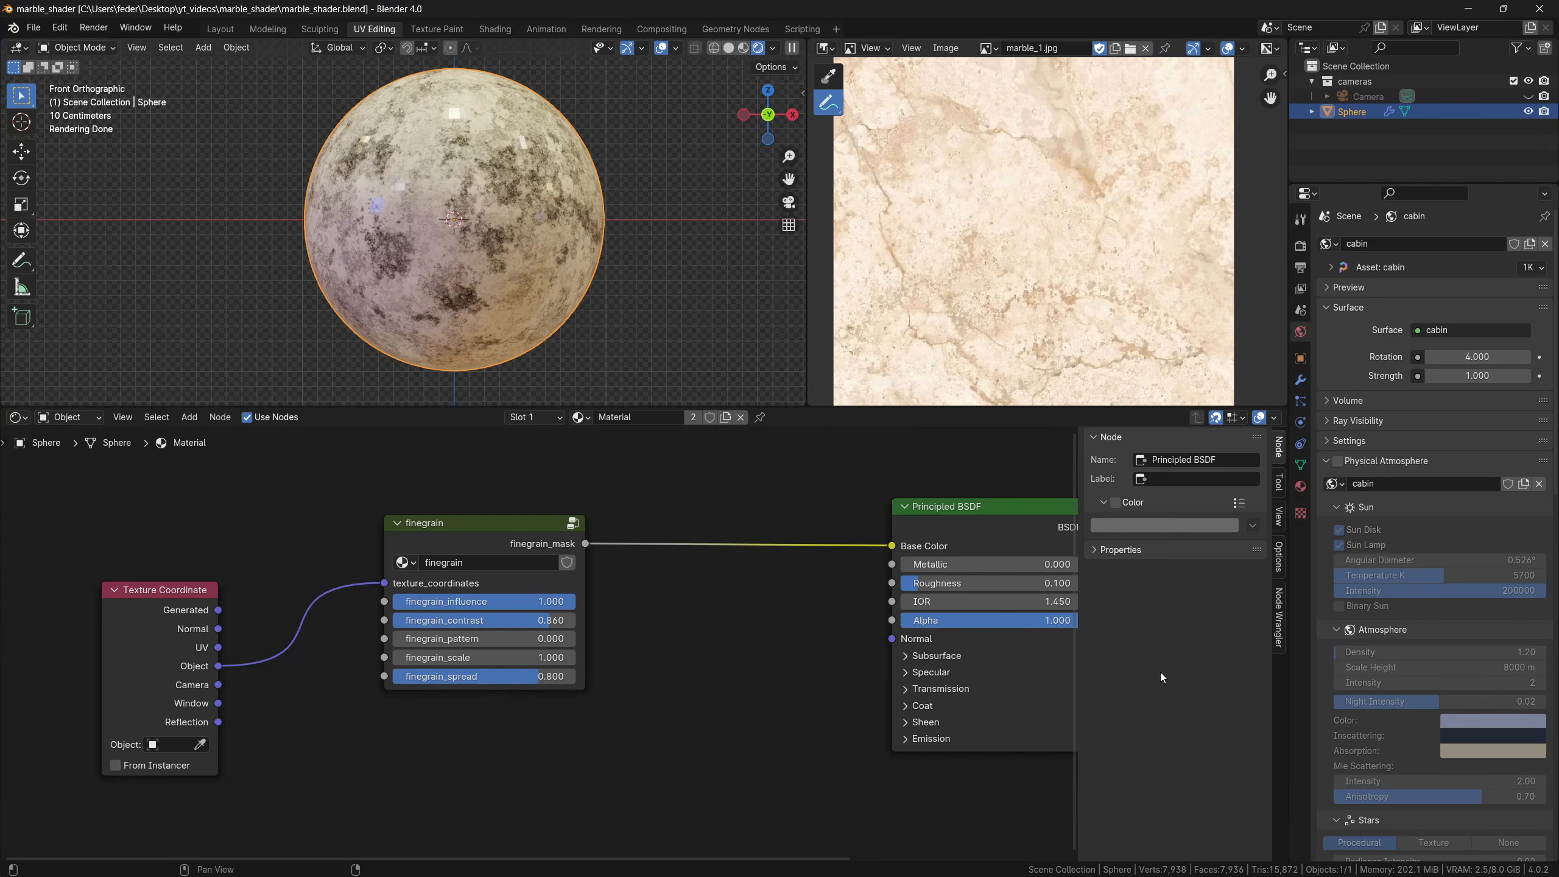
Hide the sidebar and place a Mix node set to Color between the finegrain node and the Principled BSDF
{"action": "key", "text": "n"}
{"action": "middle_click_drag", "start_coordinate": [838, 626], "coordinate": [625, 622], "text": "shift"}
{"action": "key", "text": "shift+a"}
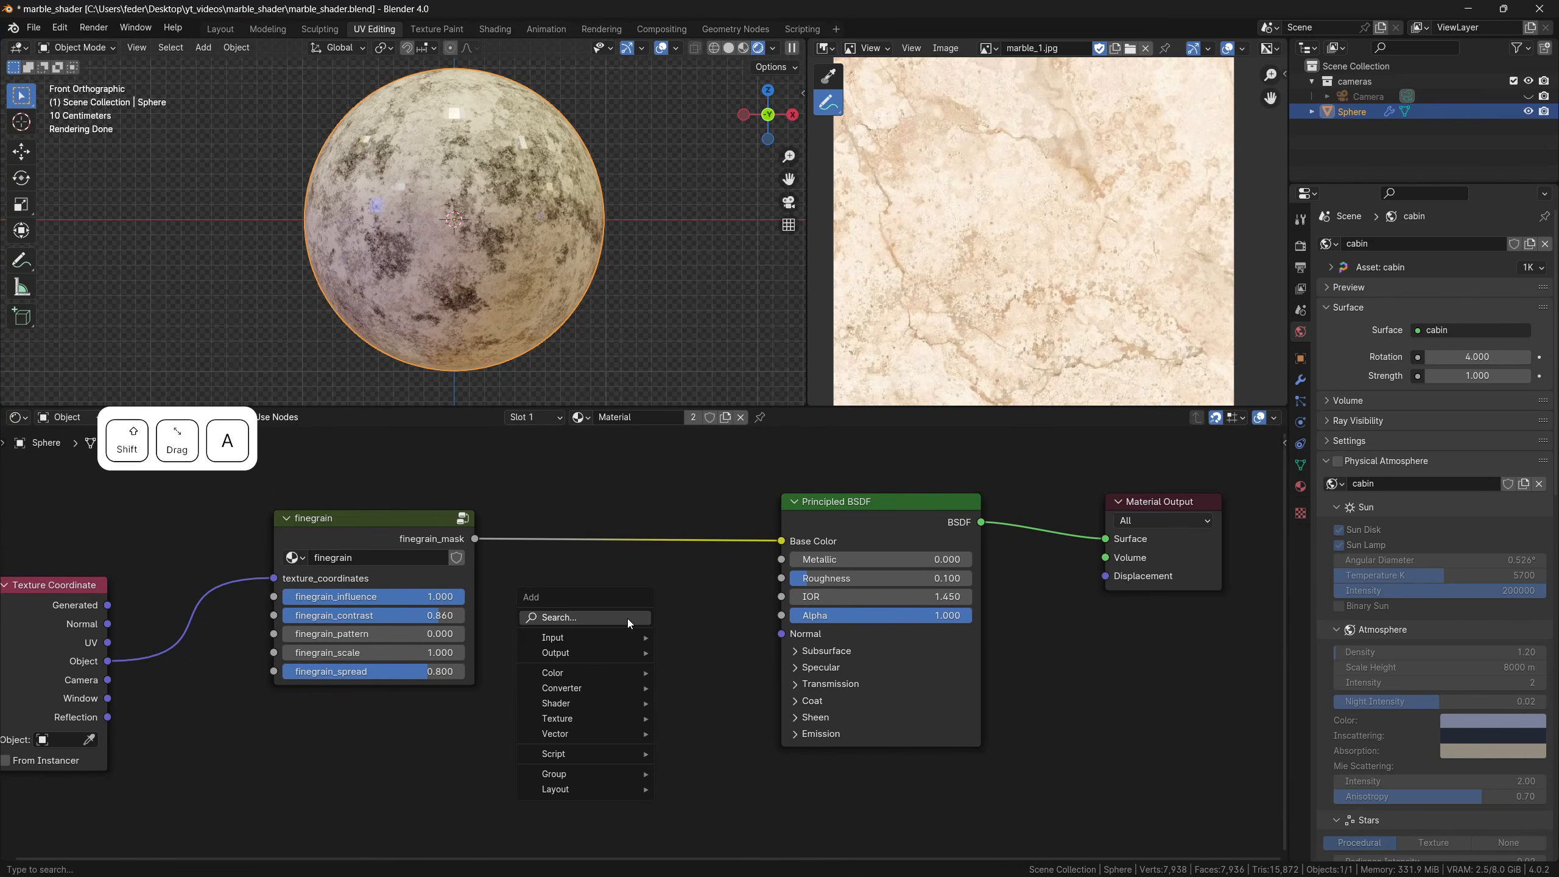
{"action": "type", "text": "mix"}
{"action": "key", "text": "Down"}
{"action": "key", "text": "Return"}
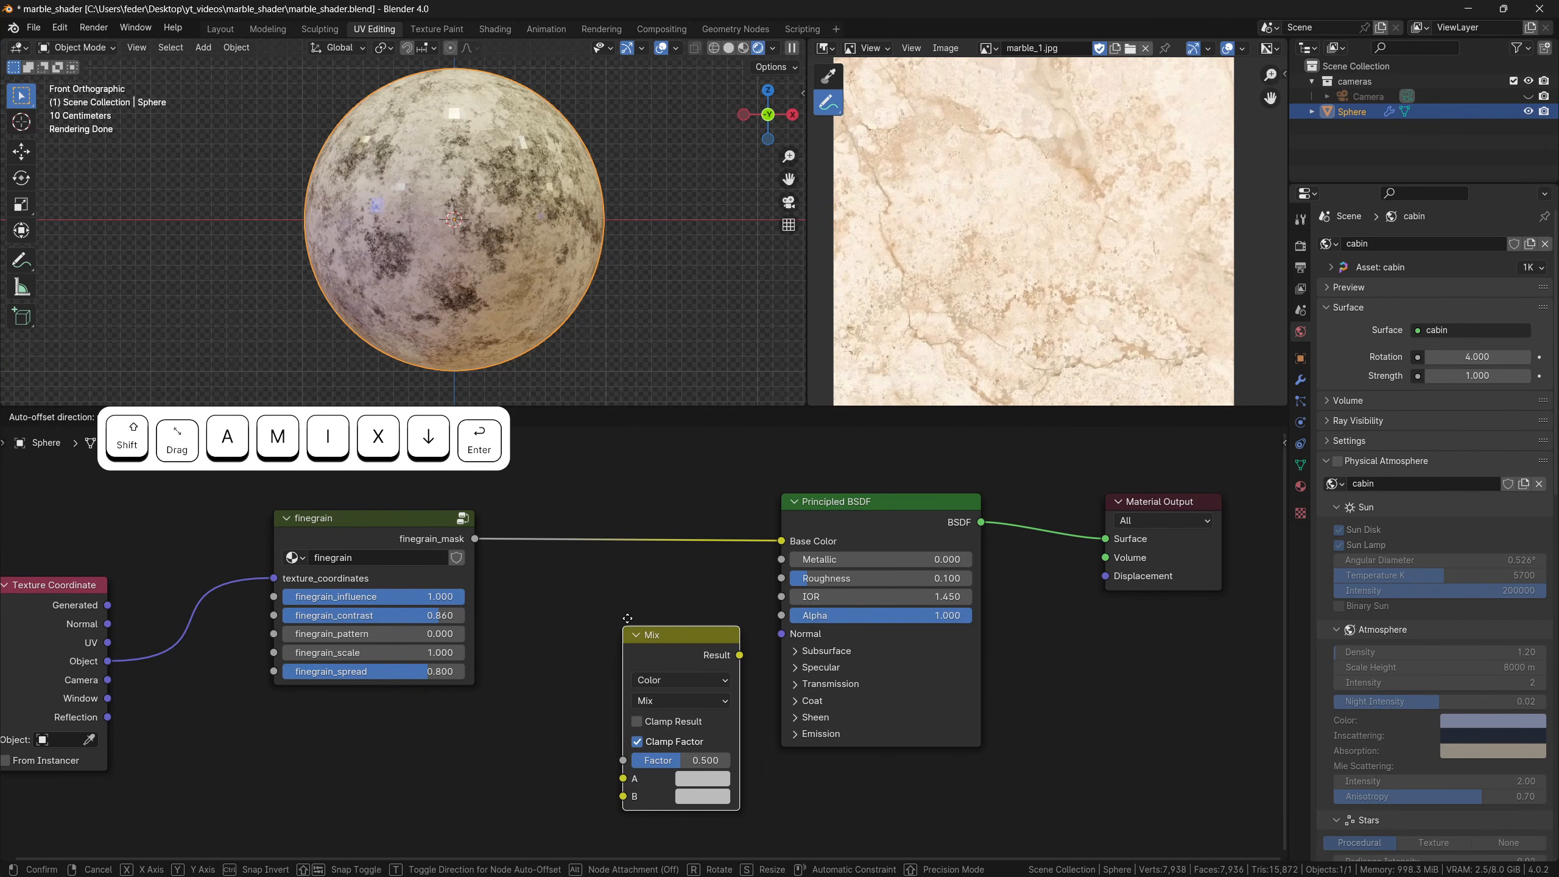
{"action": "left_click", "coordinate": [590, 569]}
Preview the finegrain mask on the sphere and connect finegrain_mask to the Mix node's Factor
{"action": "left_click", "coordinate": [413, 516], "text": "ctrl+shift"}
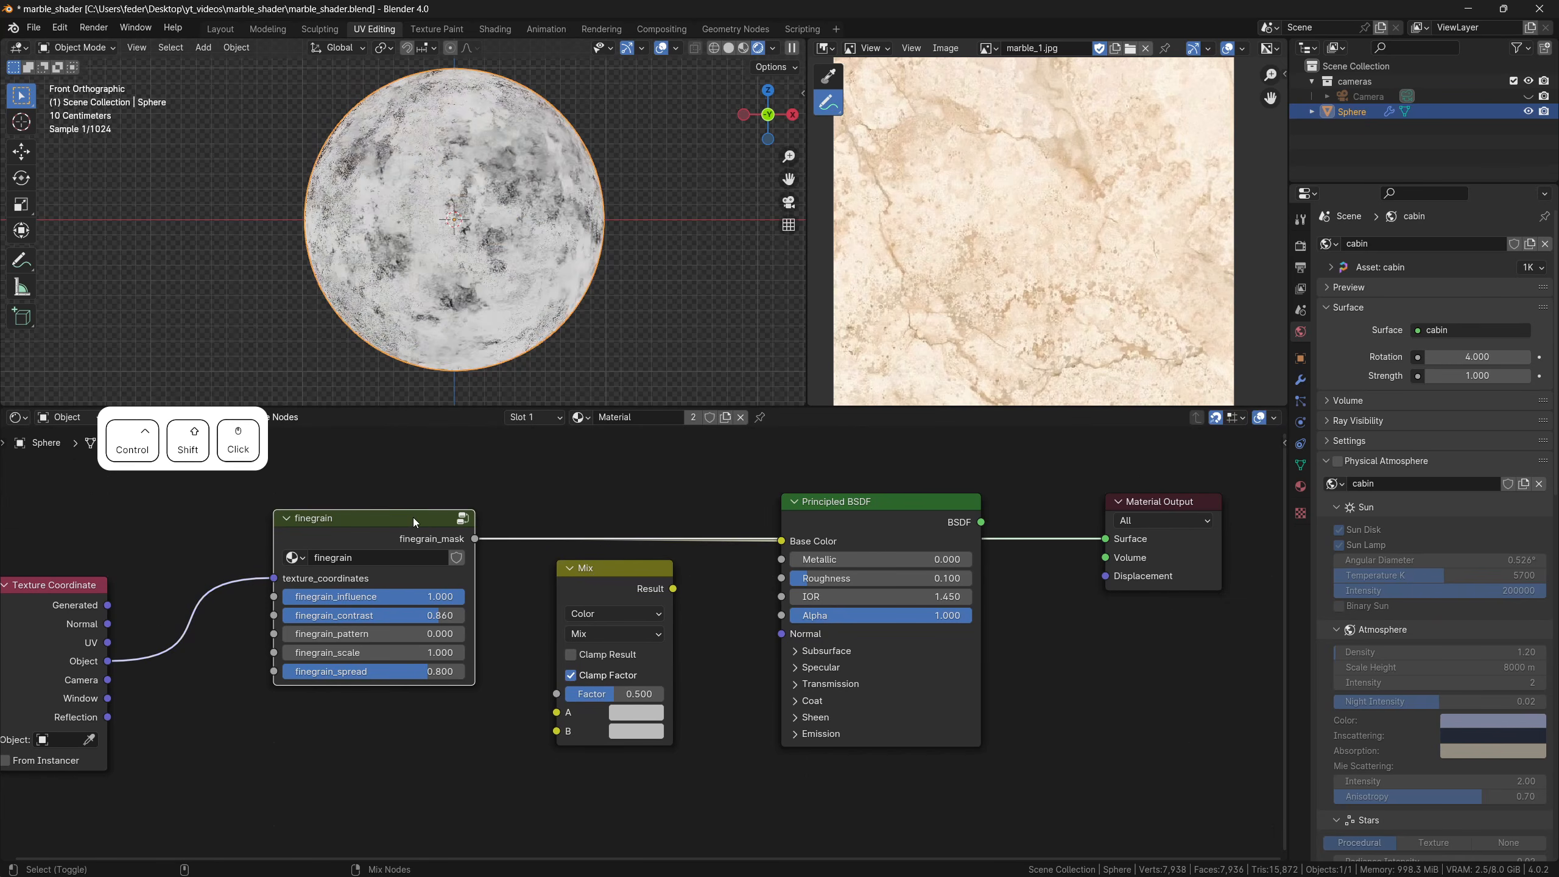
{"action": "middle_click_drag", "start_coordinate": [550, 269], "coordinate": [510, 241]}
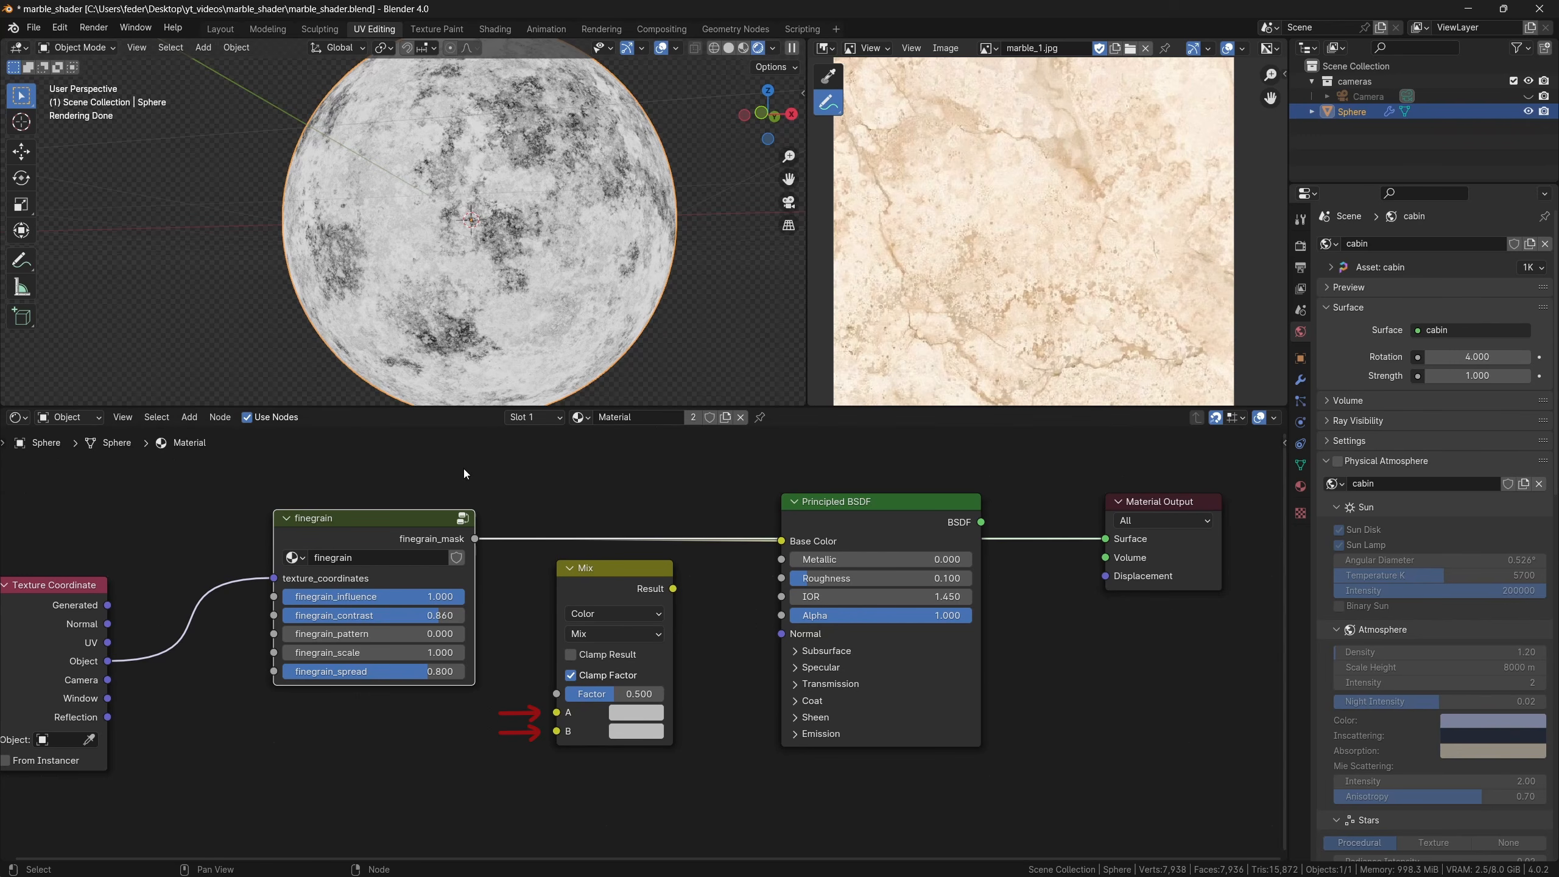
{"action": "left_click_drag", "start_coordinate": [474, 539], "coordinate": [555, 693]}
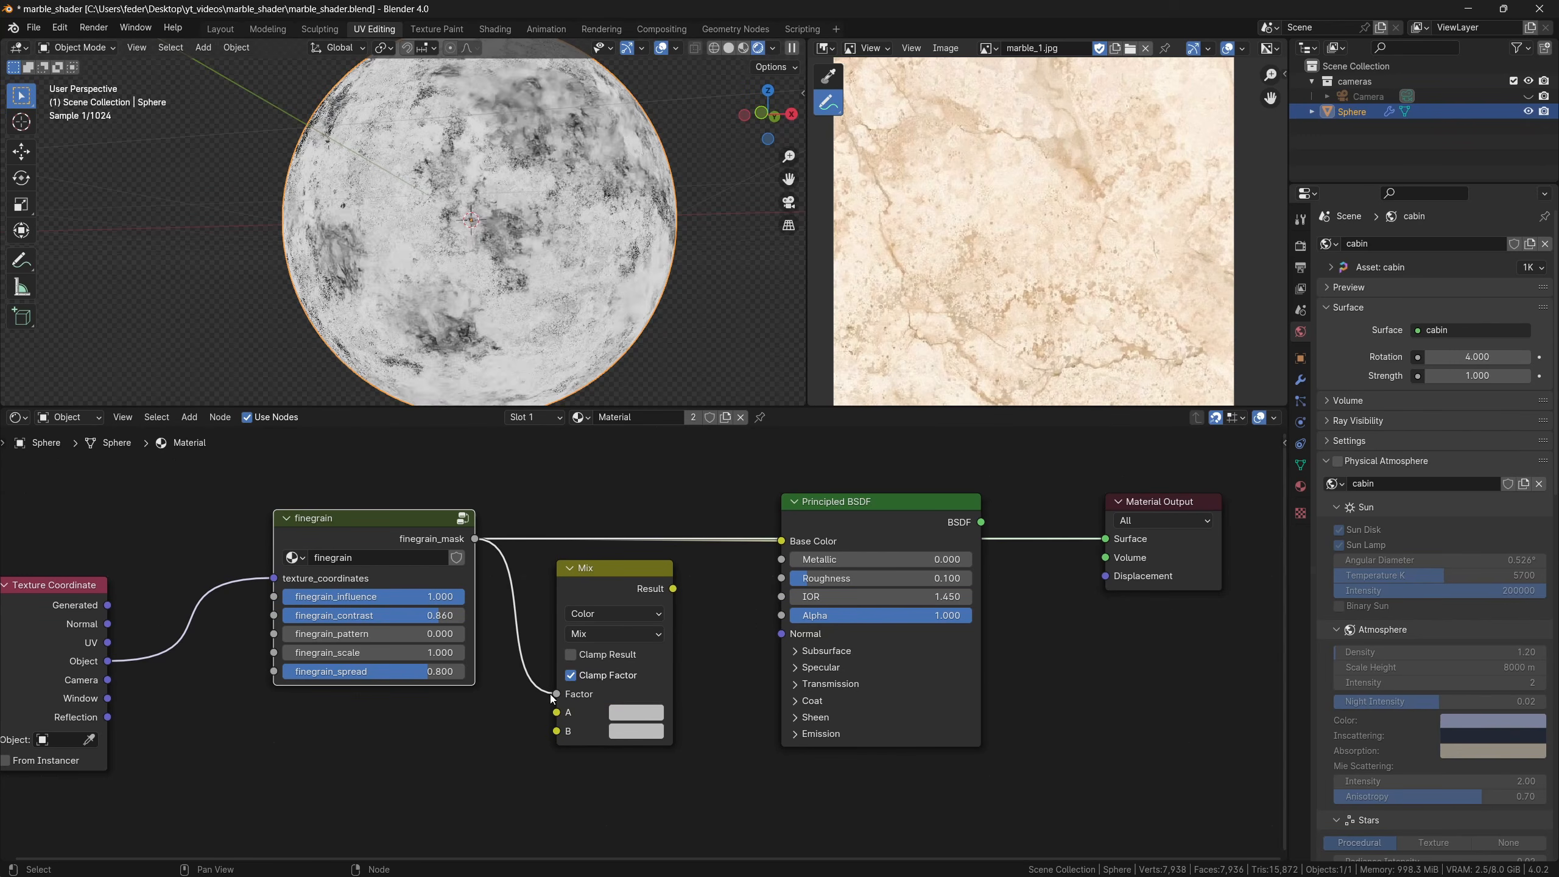
Set Mix color B to EAEAEA and sample color A from a beige area of the marble reference image
{"action": "left_click", "coordinate": [638, 730]}
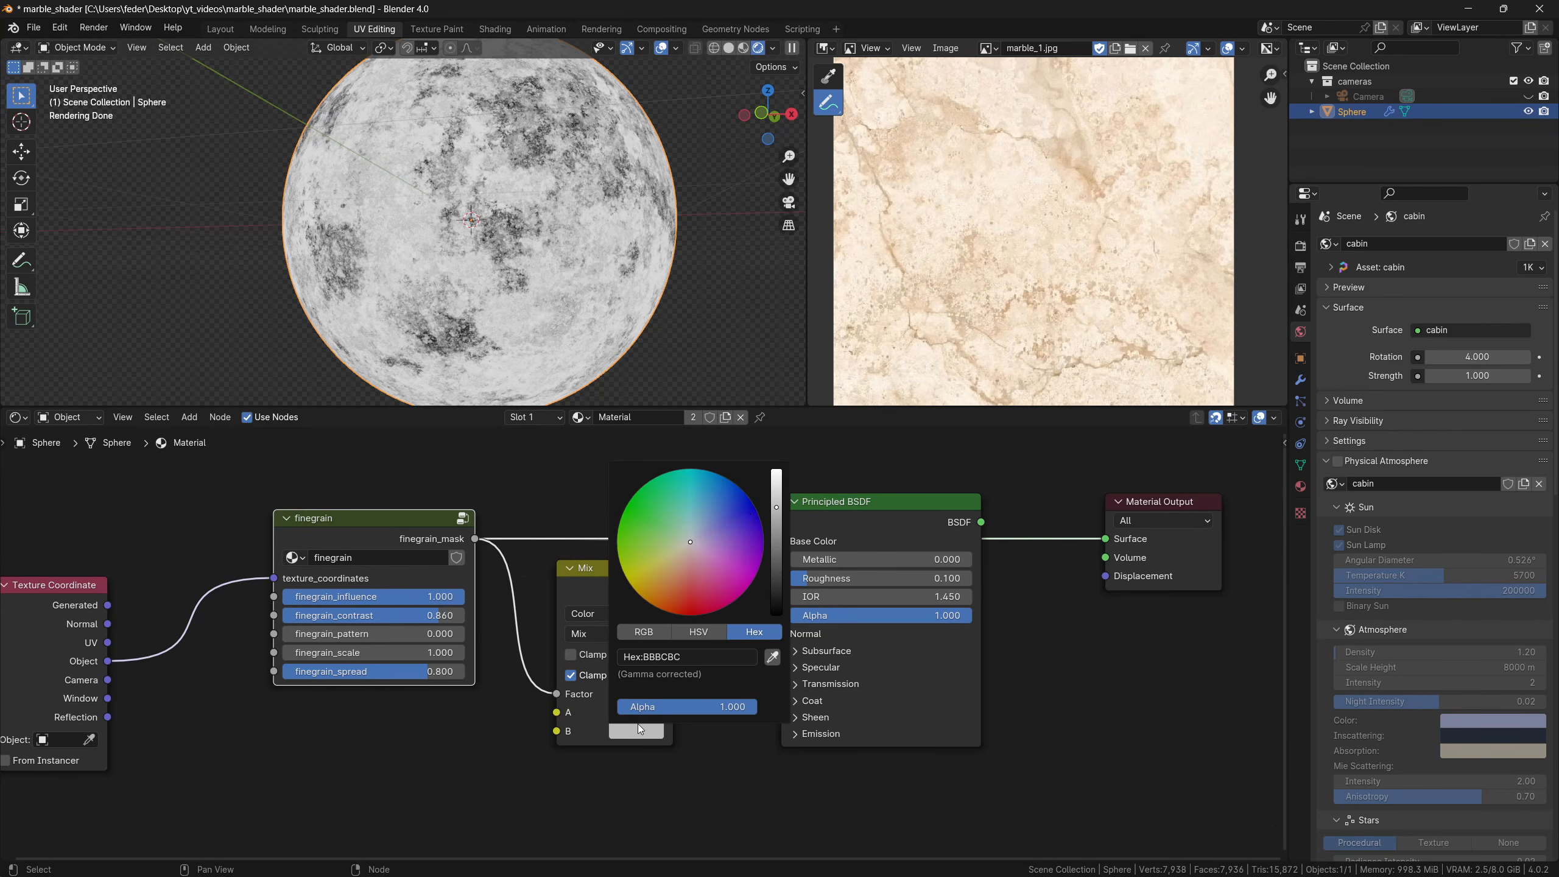
{"action": "left_click_drag", "start_coordinate": [776, 499], "coordinate": [776, 481]}
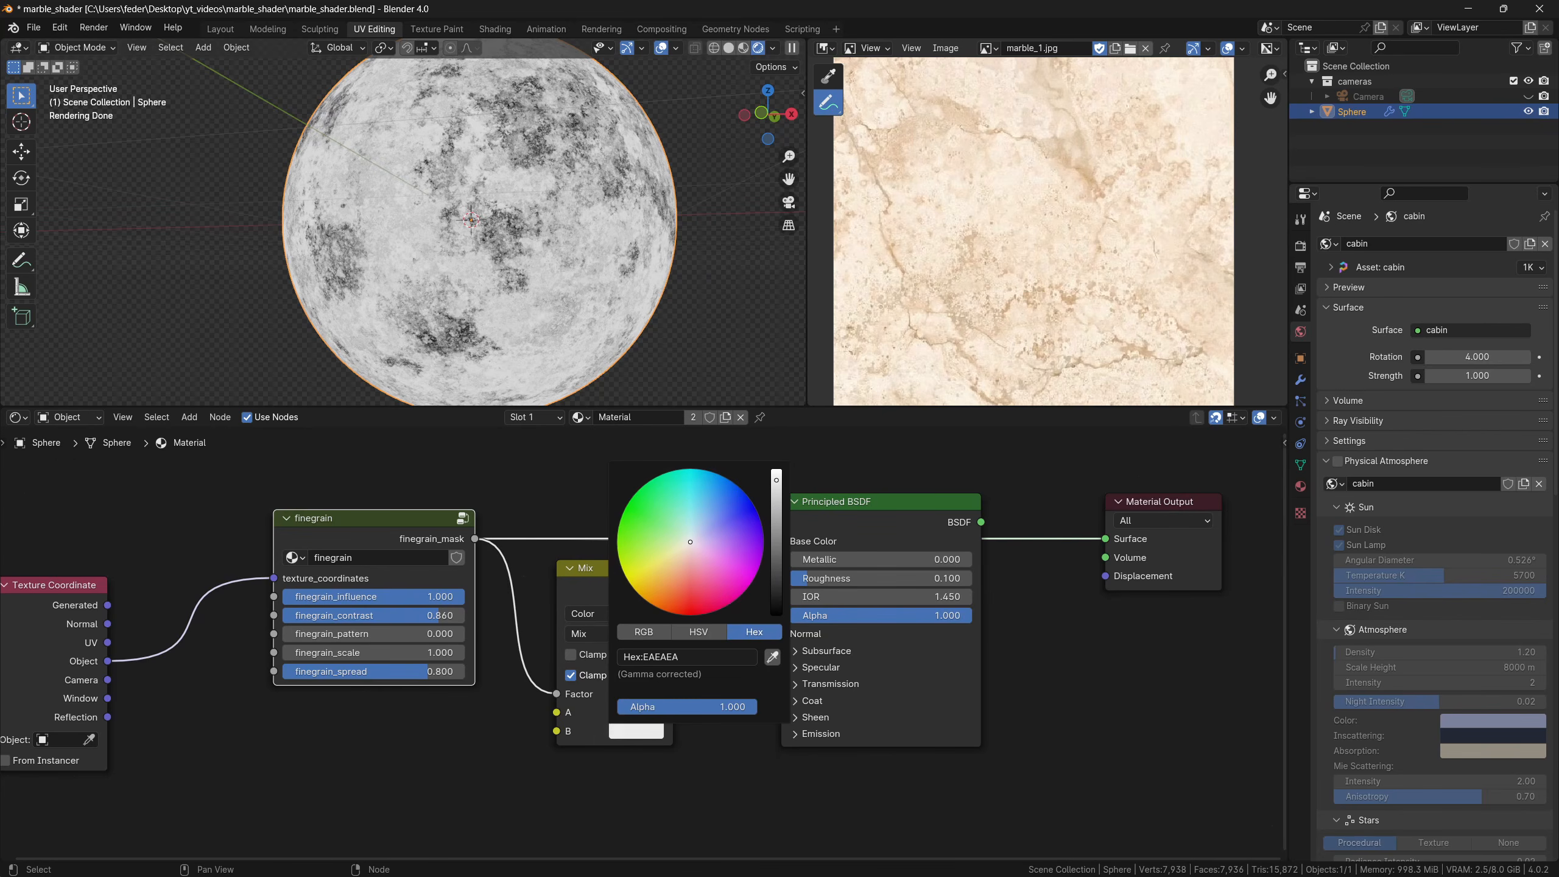
{"action": "left_click", "coordinate": [630, 718]}
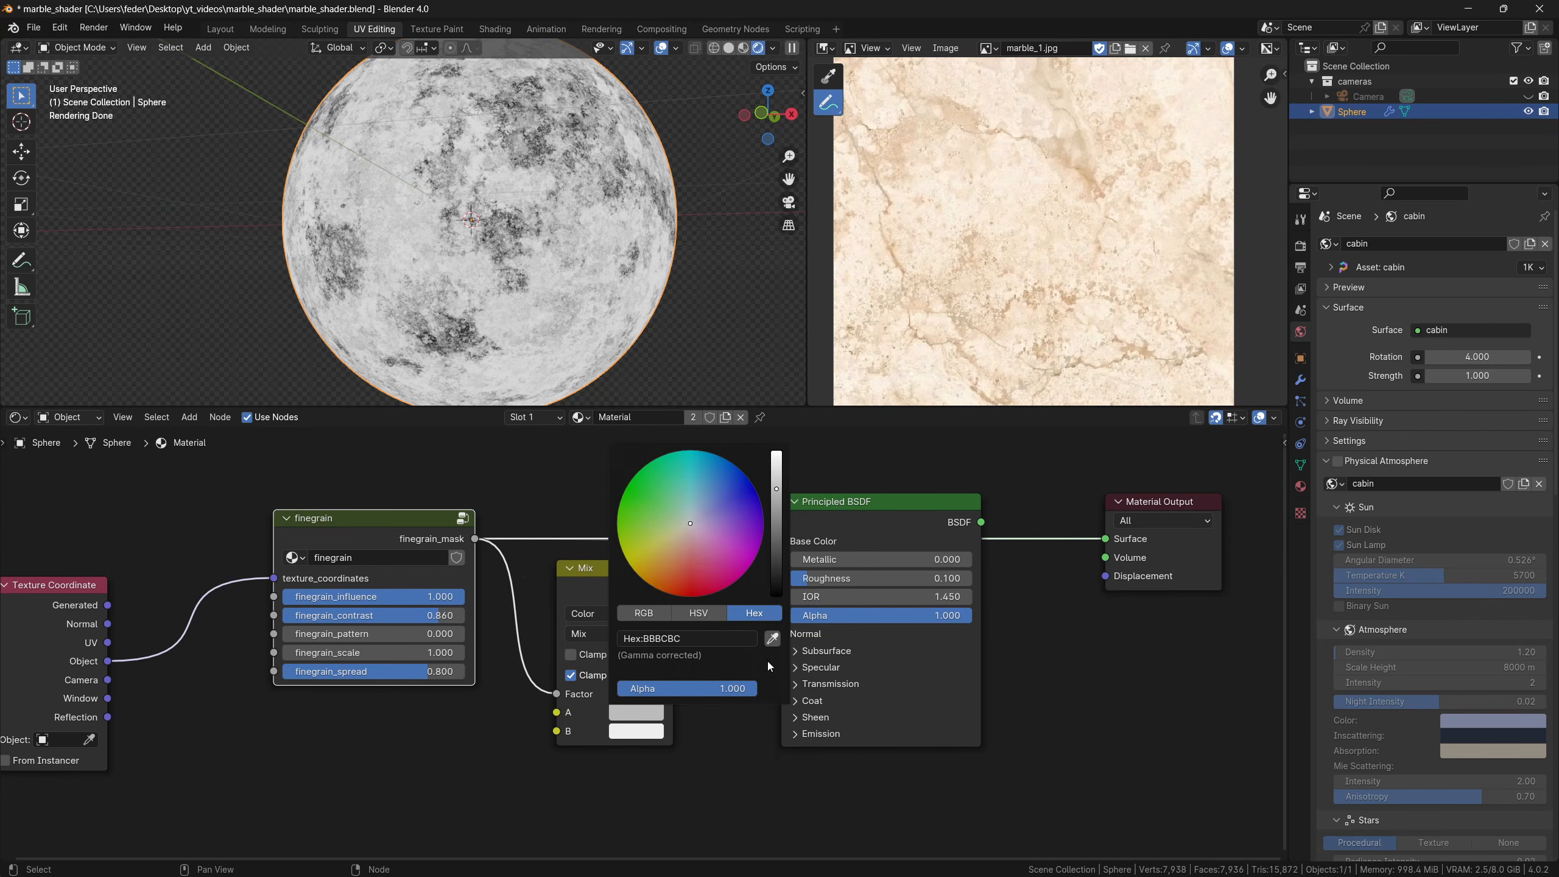
{"action": "left_click", "coordinate": [772, 639]}
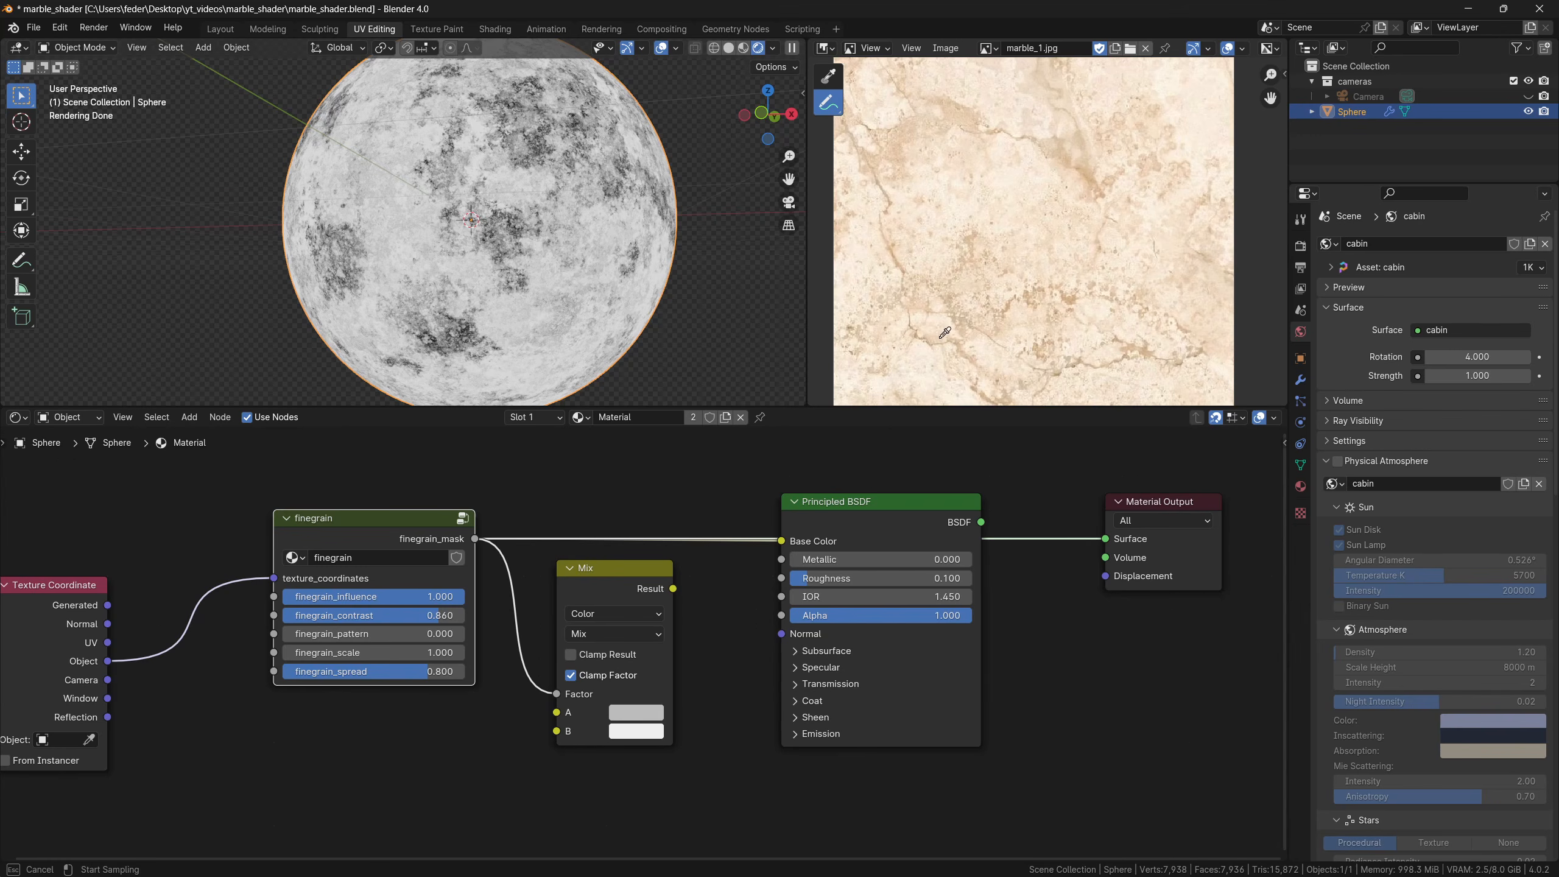
Connect the Mix Result to the Principled BSDF's Base Color and send the shader to the Material Output
{"action": "left_click_drag", "start_coordinate": [673, 588], "coordinate": [686, 588]}
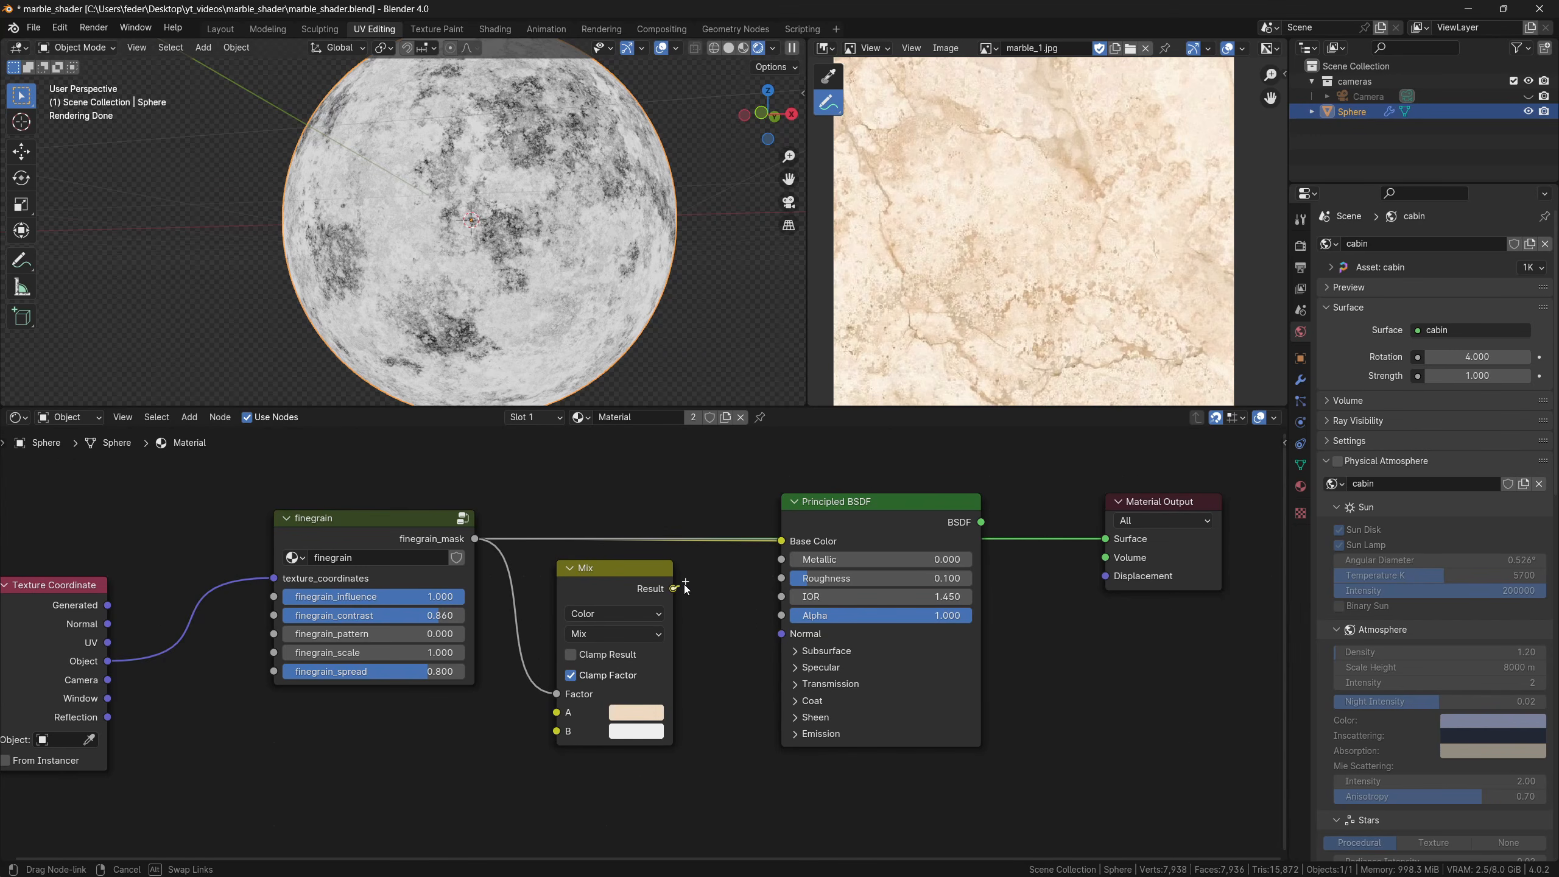
{"action": "left_click_drag", "start_coordinate": [766, 542], "coordinate": [775, 543]}
{"action": "left_click", "coordinate": [843, 508], "text": "ctrl+shift"}
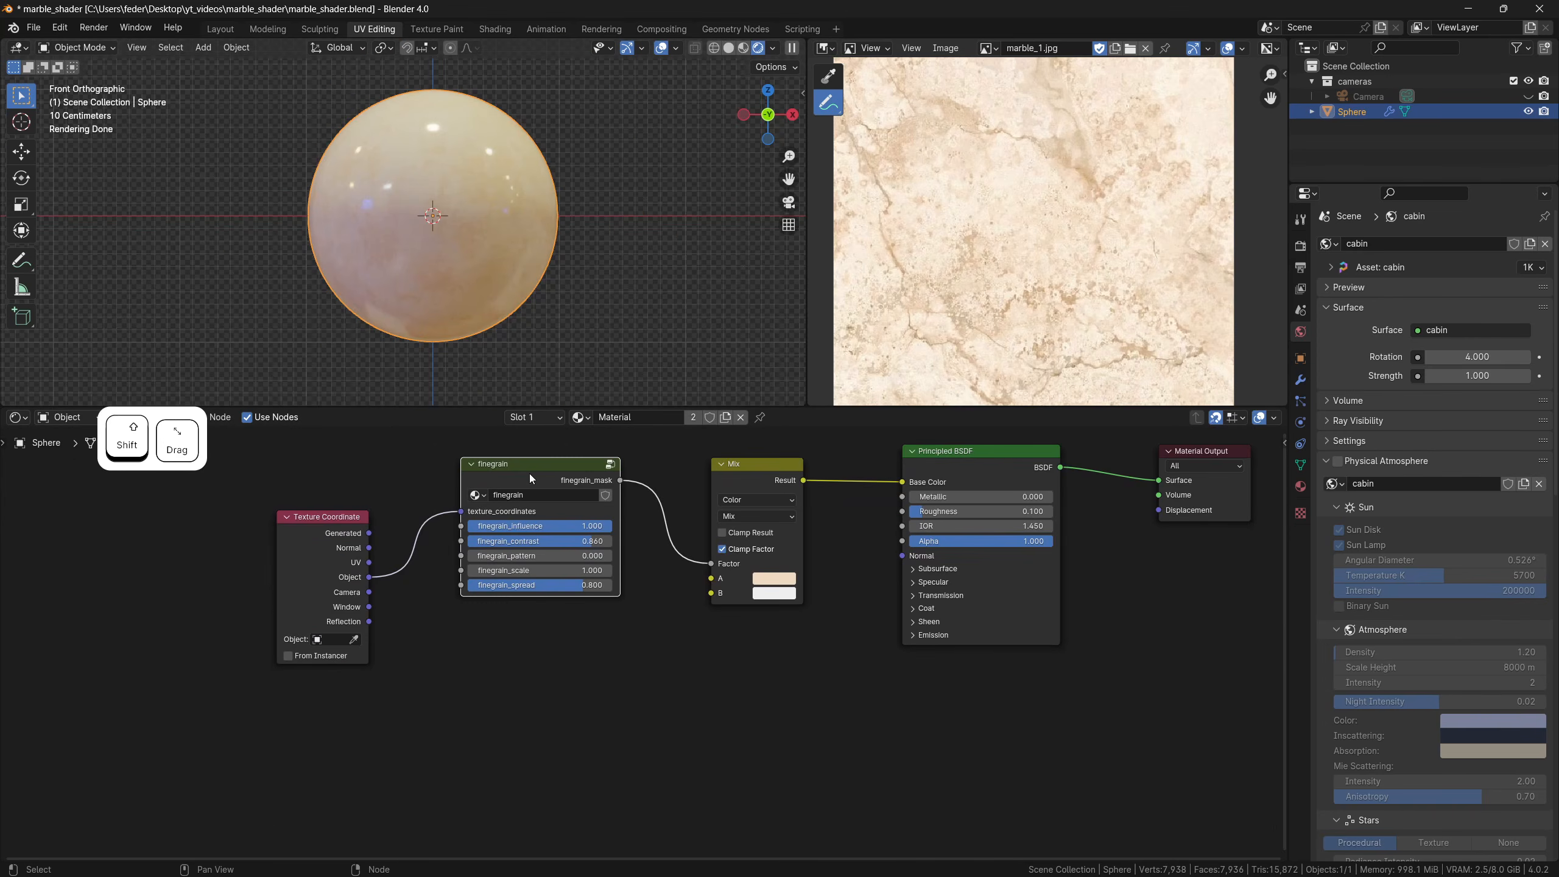
Duplicate the finegrain group node below the original and feed it with the Texture Coordinate node's Object output
{"action": "key", "text": "shift+d"}
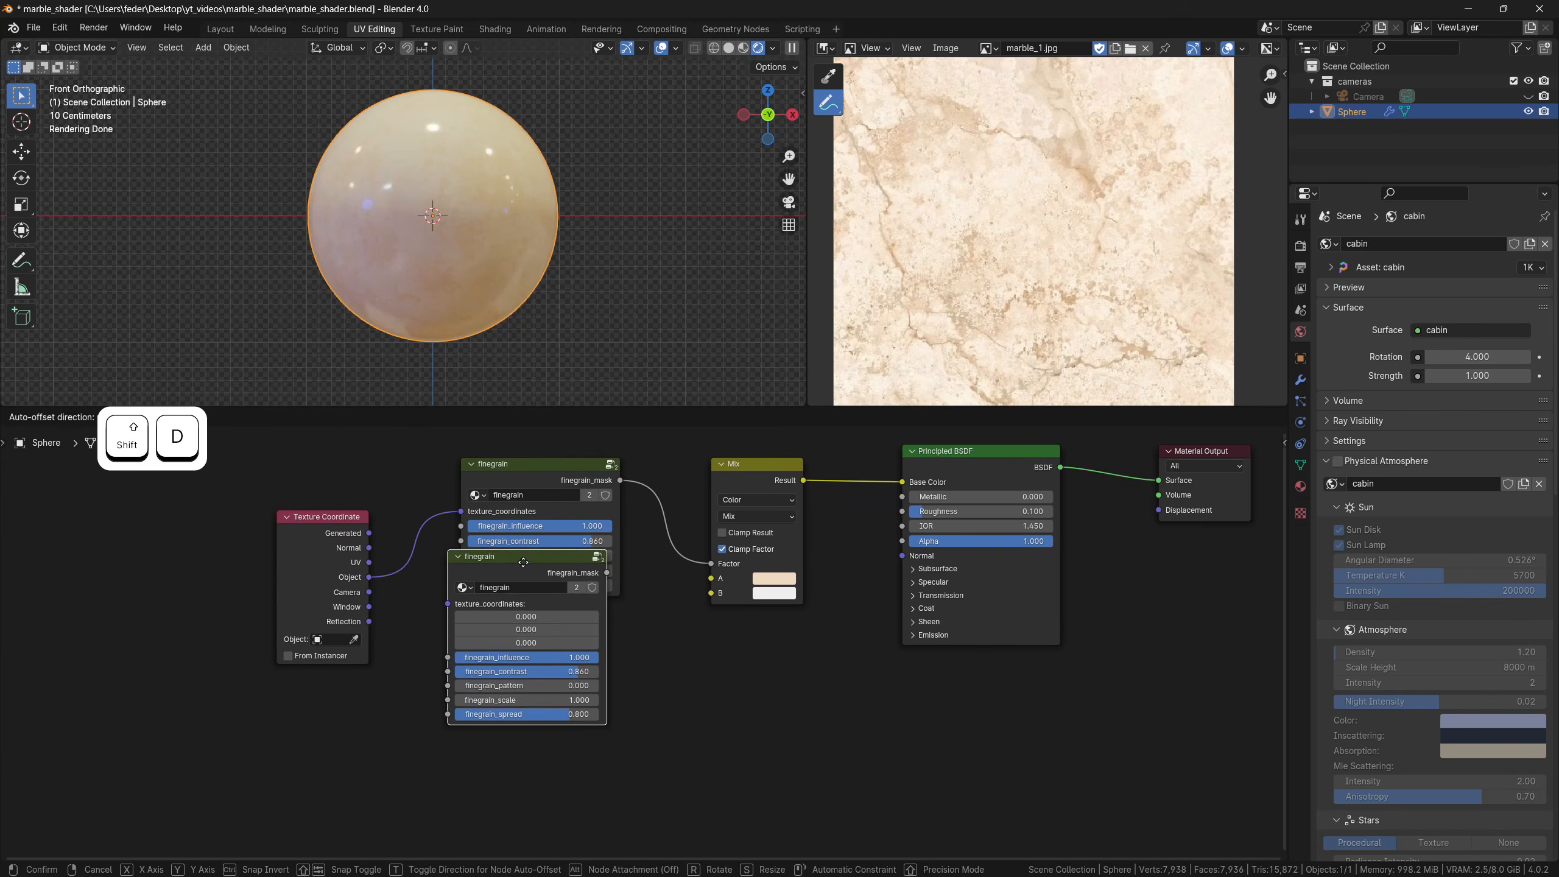
{"action": "left_click", "coordinate": [535, 625]}
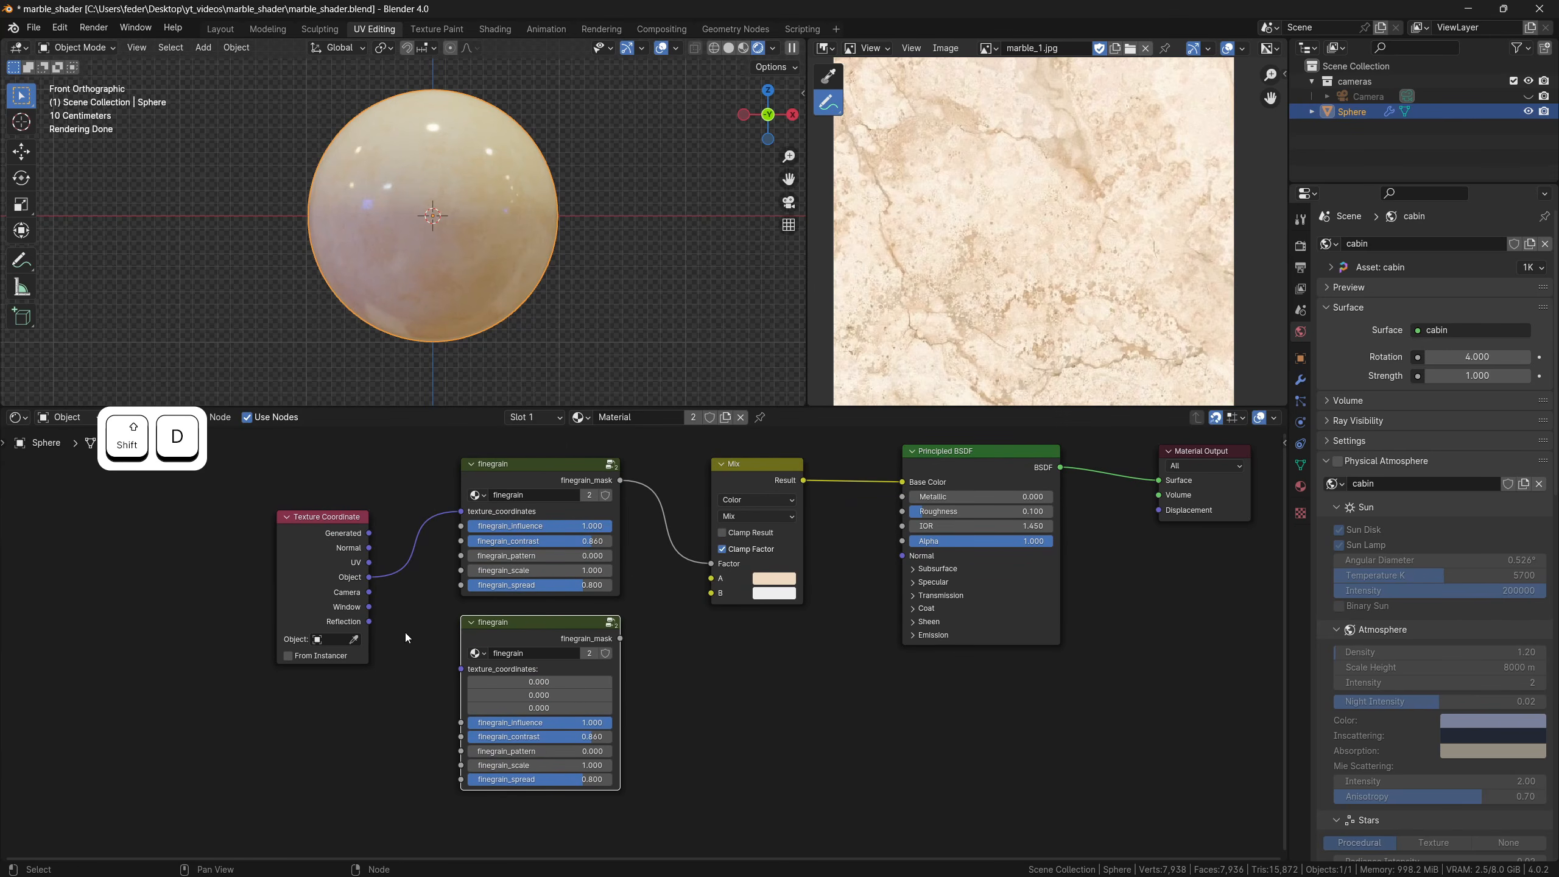
{"action": "left_click_drag", "start_coordinate": [369, 580], "coordinate": [462, 668]}
{"action": "middle_click_drag", "start_coordinate": [612, 684], "coordinate": [614, 630], "text": "shift"}
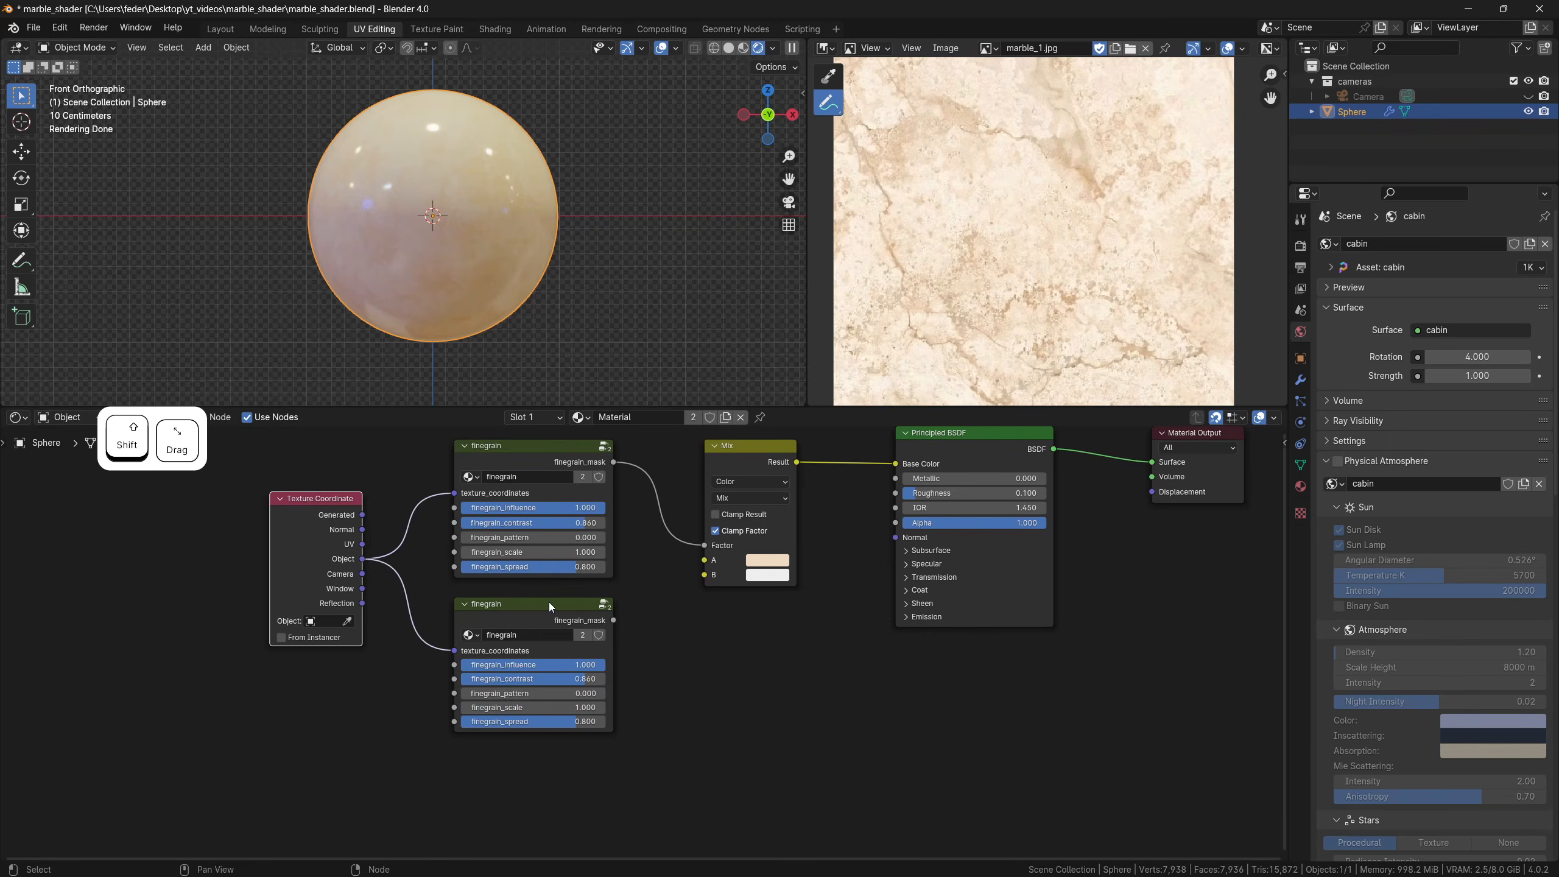
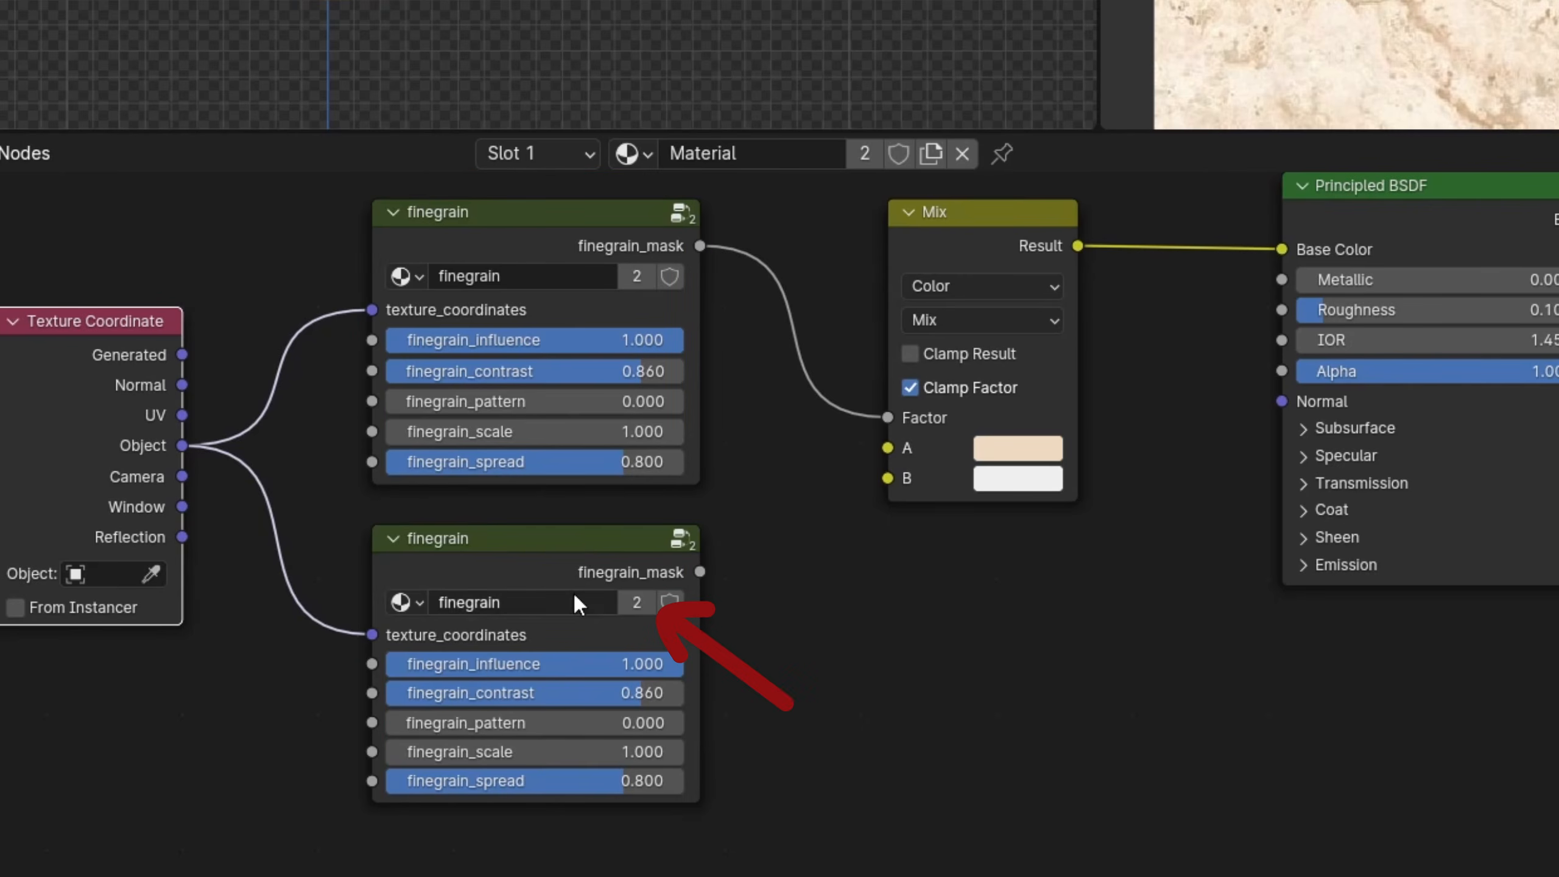
Make the duplicated finegrain group a single-user copy and rename it primary_veins
{"action": "left_click", "coordinate": [635, 601]}
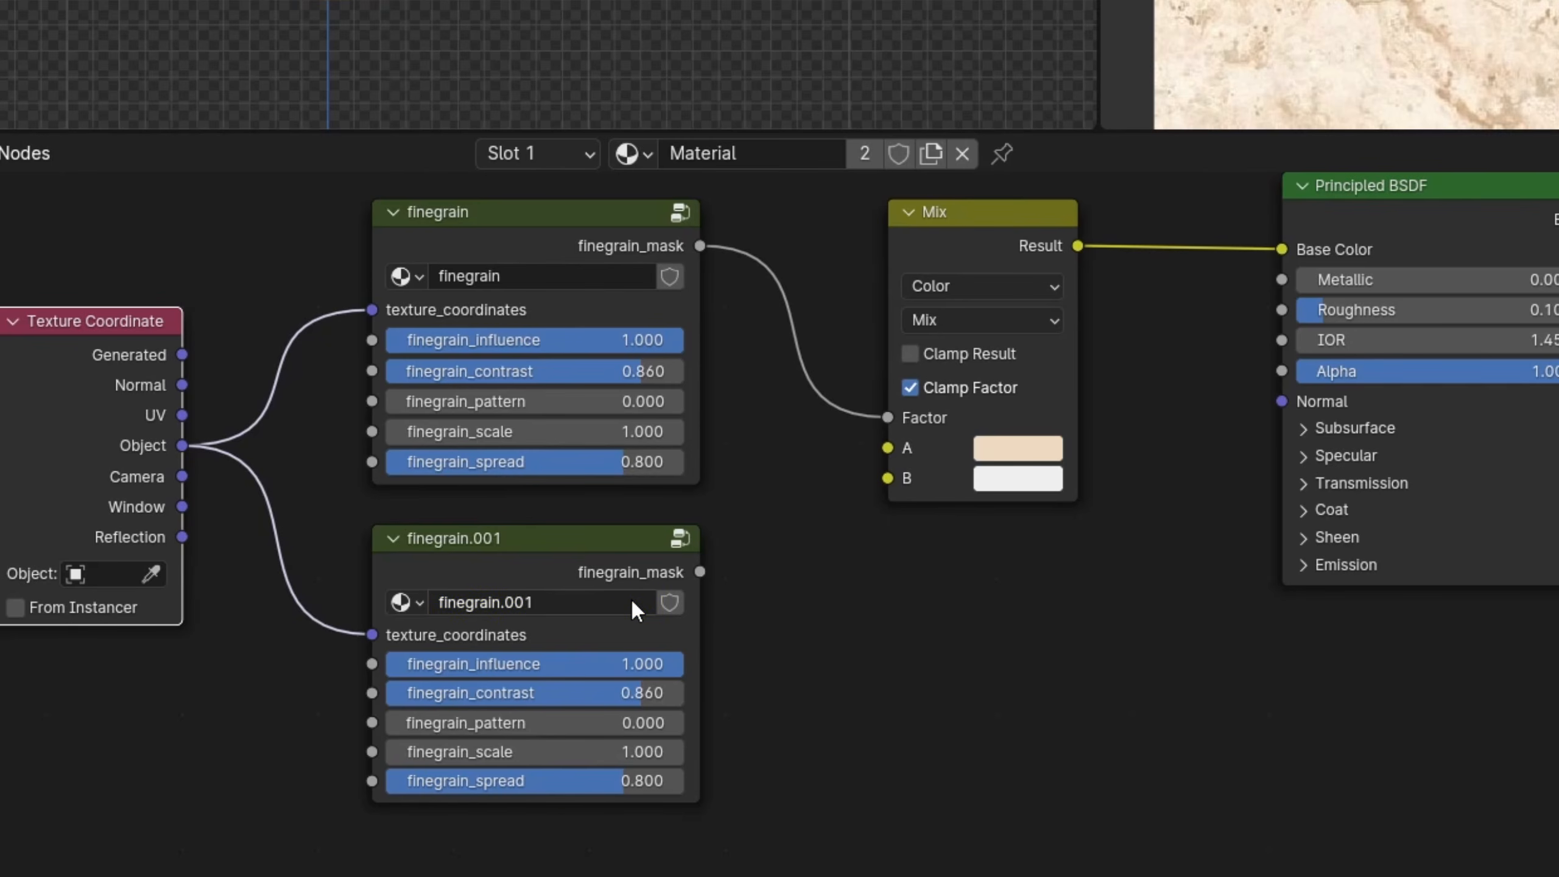
{"action": "double_click", "coordinate": [568, 599]}
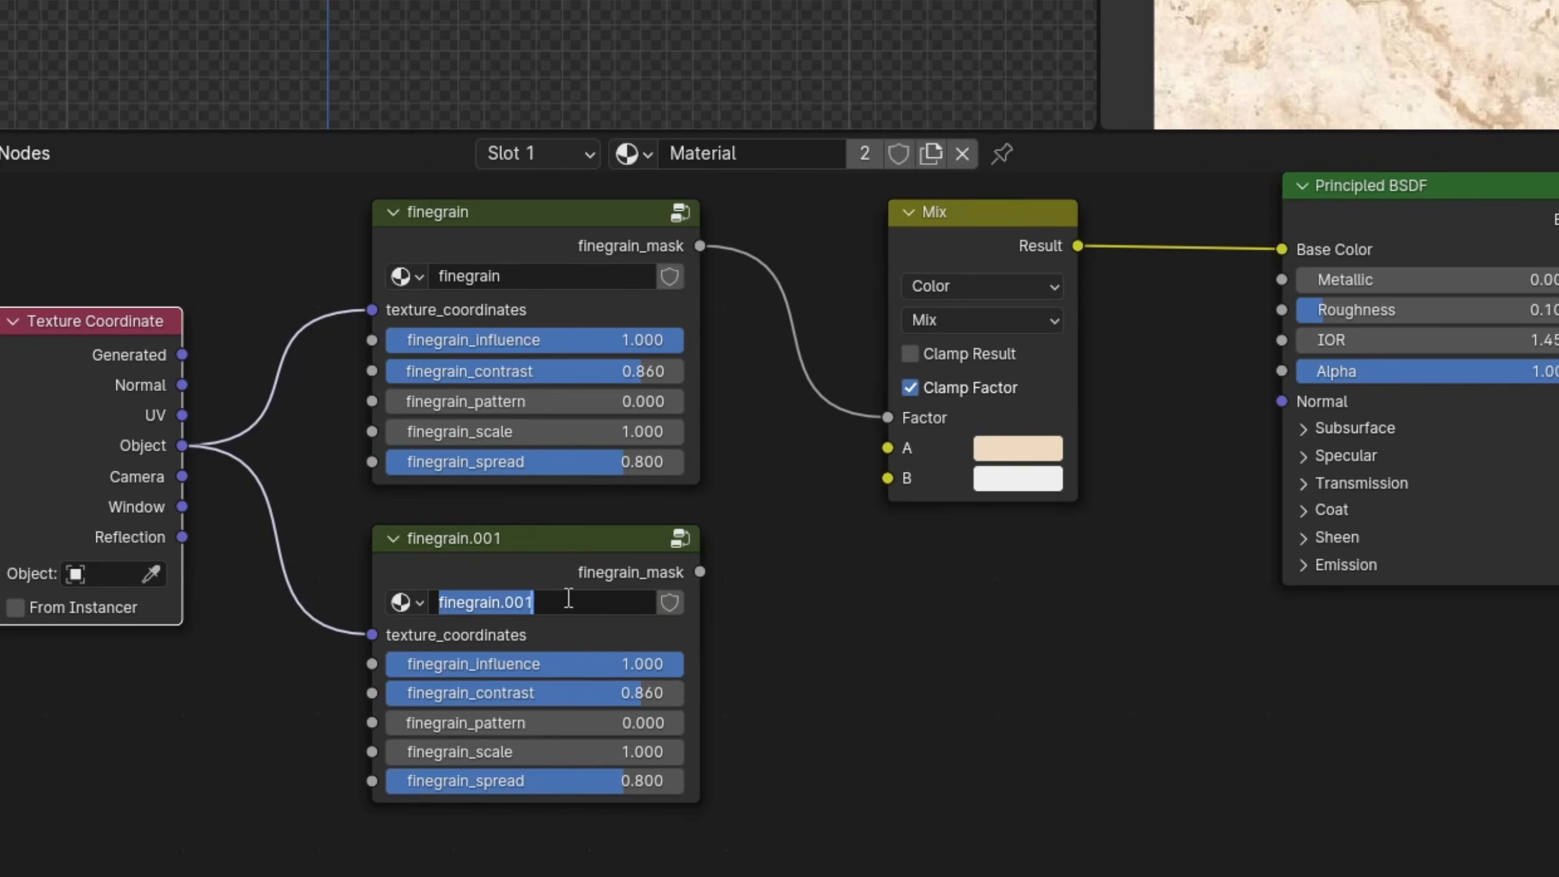
{"action": "type", "text": "primary_veins"}
{"action": "key", "text": "Return"}
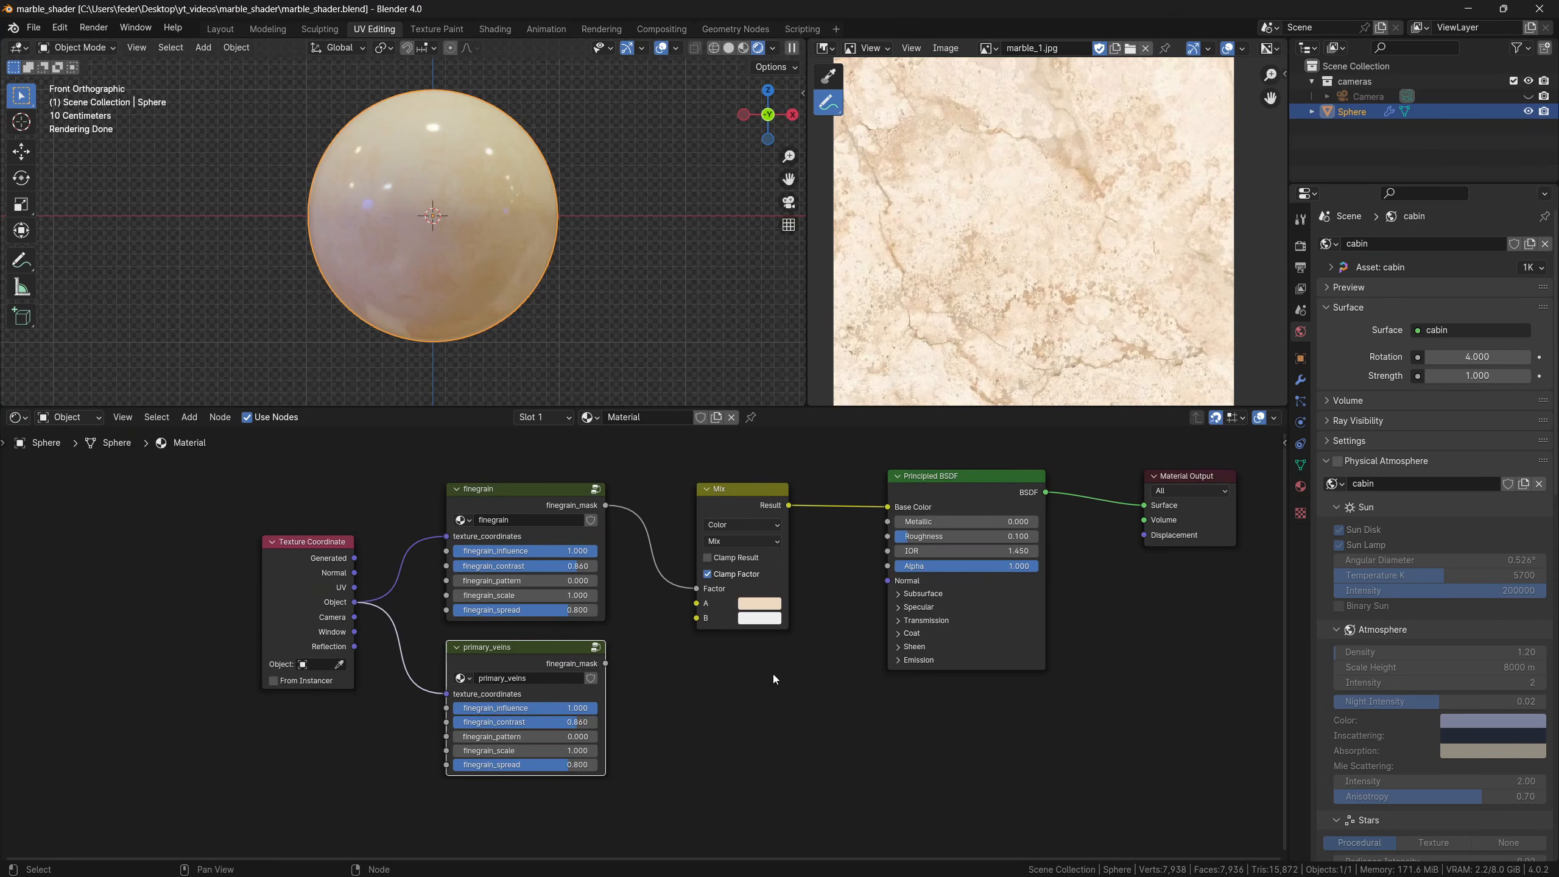
Make room before the Principled BSDF and insert a duplicate of the Mix node after the first one, chained through input B
{"action": "scroll", "coordinate": [645, 644], "scroll_direction": "down", "scroll_amount": 4}
{"action": "middle_click_drag", "start_coordinate": [645, 644], "coordinate": [448, 702]}
{"action": "left_click_drag", "start_coordinate": [677, 537], "coordinate": [834, 629]}
{"action": "left_click_drag", "start_coordinate": [700, 579], "coordinate": [849, 578]}
{"action": "left_click", "coordinate": [521, 591]}
{"action": "key", "text": "shift+d"}
{"action": "left_click", "coordinate": [646, 592]}
{"action": "middle_click_drag", "start_coordinate": [573, 655], "coordinate": [716, 585]}
Drive the second Mix node's Factor with the primary_veins mask and set its color A to a saturated blue
{"action": "scroll", "coordinate": [717, 585], "scroll_direction": "up", "scroll_amount": 3}
{"action": "mouse_move", "coordinate": [762, 607]}
{"action": "left_mouse_down"}
{"action": "mouse_move", "coordinate": [763, 620]}
{"action": "mouse_move", "coordinate": [760, 594]}
{"action": "left_mouse_up"}
{"action": "left_click", "coordinate": [820, 606]}
{"action": "left_click", "coordinate": [896, 450]}
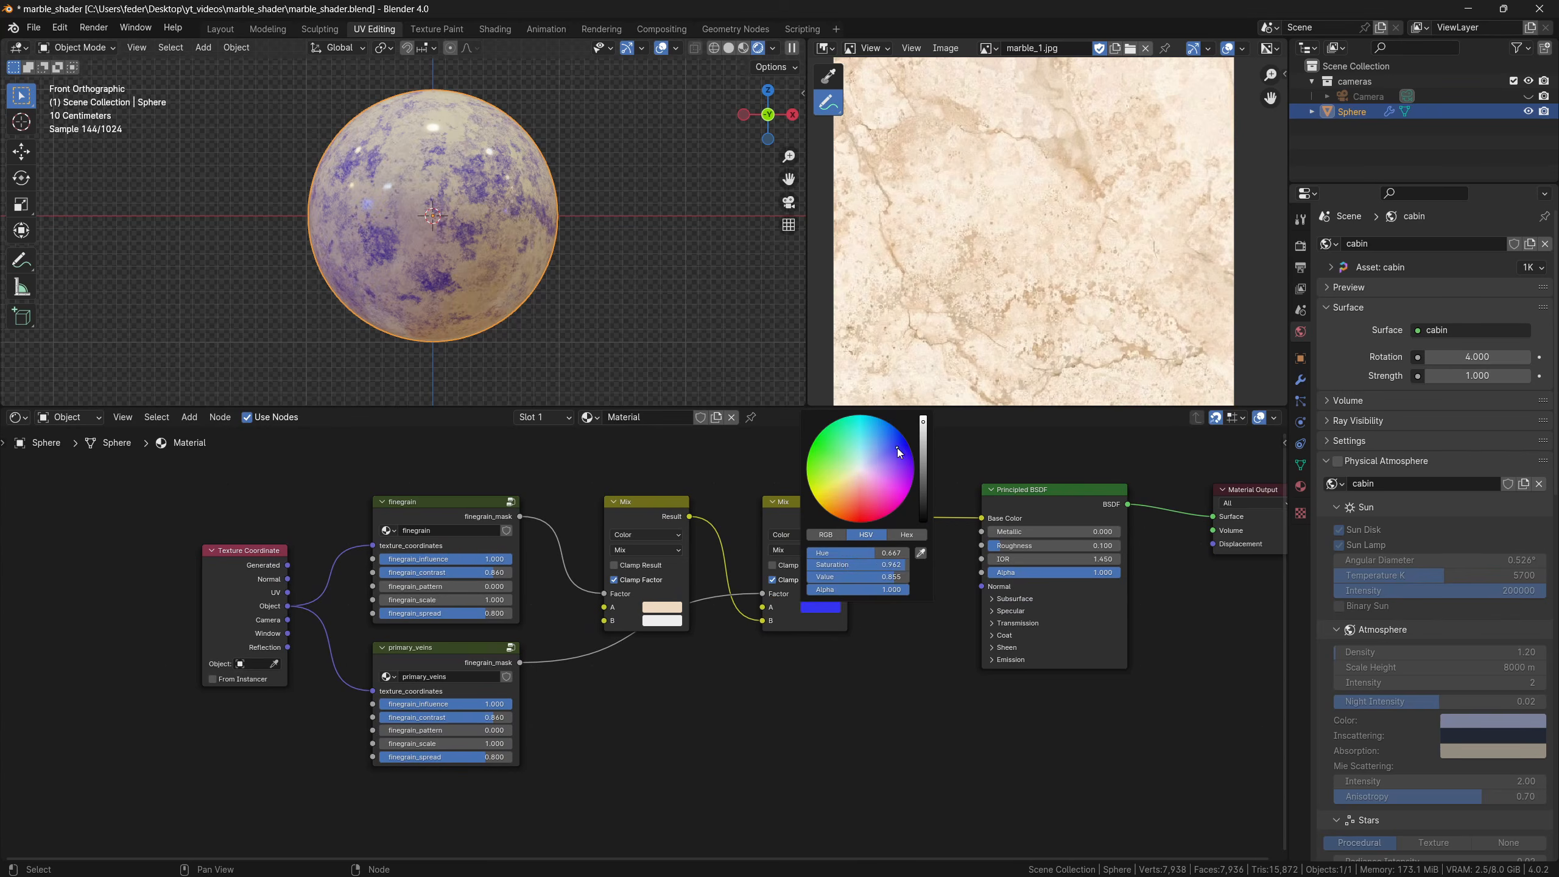
Inside the finegrain group, rename the finegrain_spread input to finegrain_scattering
{"action": "middle_click_drag", "start_coordinate": [592, 710], "coordinate": [764, 682], "text": "shift"}
{"action": "scroll", "coordinate": [759, 678], "scroll_direction": "up", "scroll_amount": 3}
{"action": "key", "text": "Tab"}
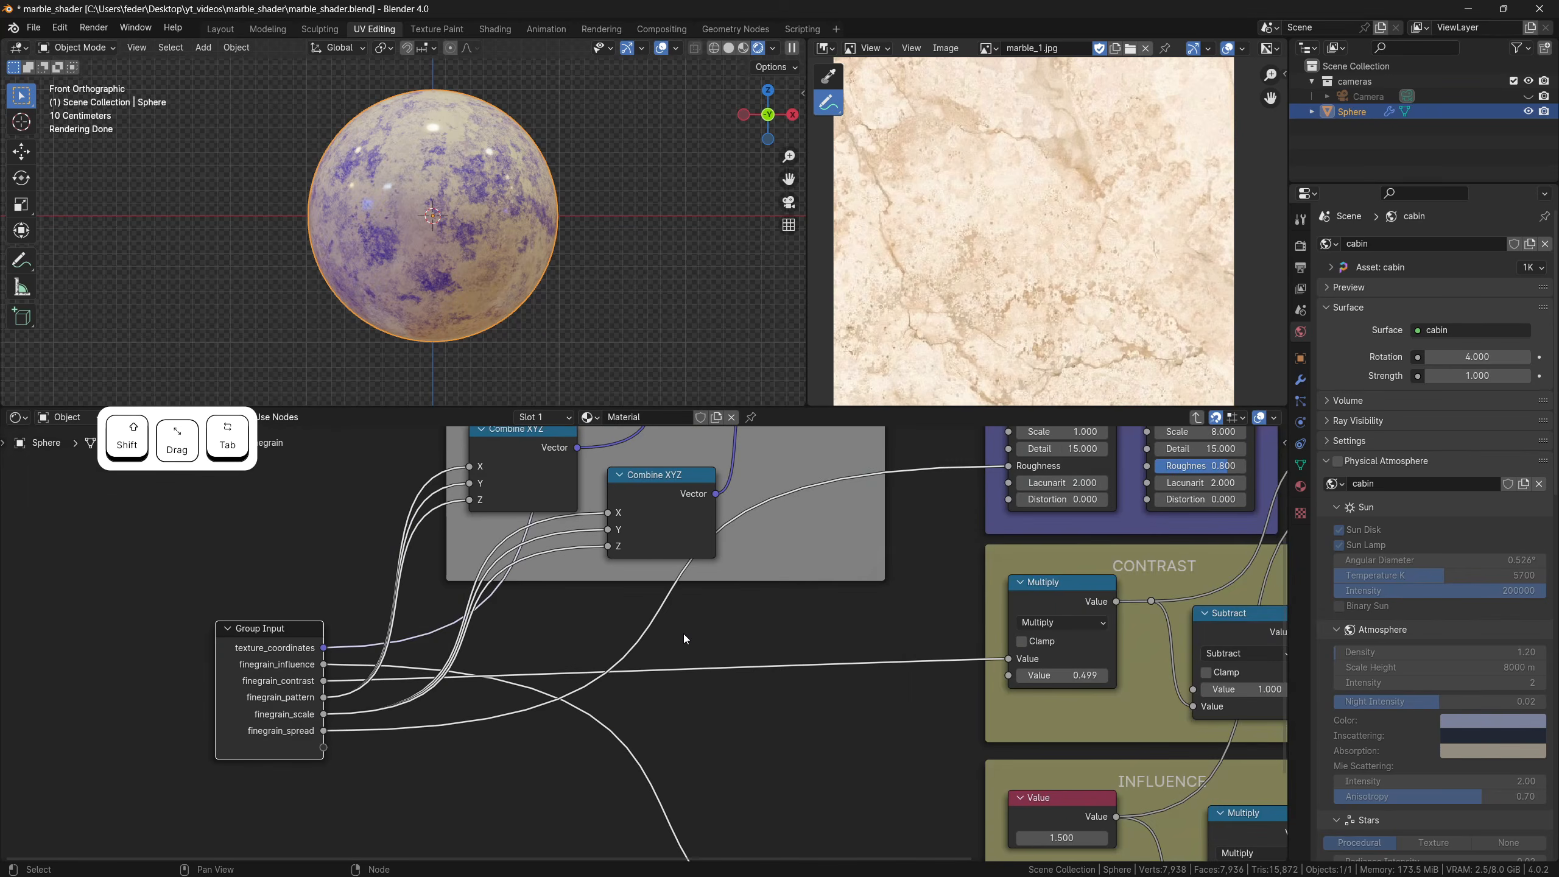
{"action": "key", "text": "n"}
{"action": "left_click_drag", "start_coordinate": [1146, 563], "coordinate": [1174, 562]}
{"action": "key", "text": "BackSpace"}
{"action": "type", "text": "cattering"}
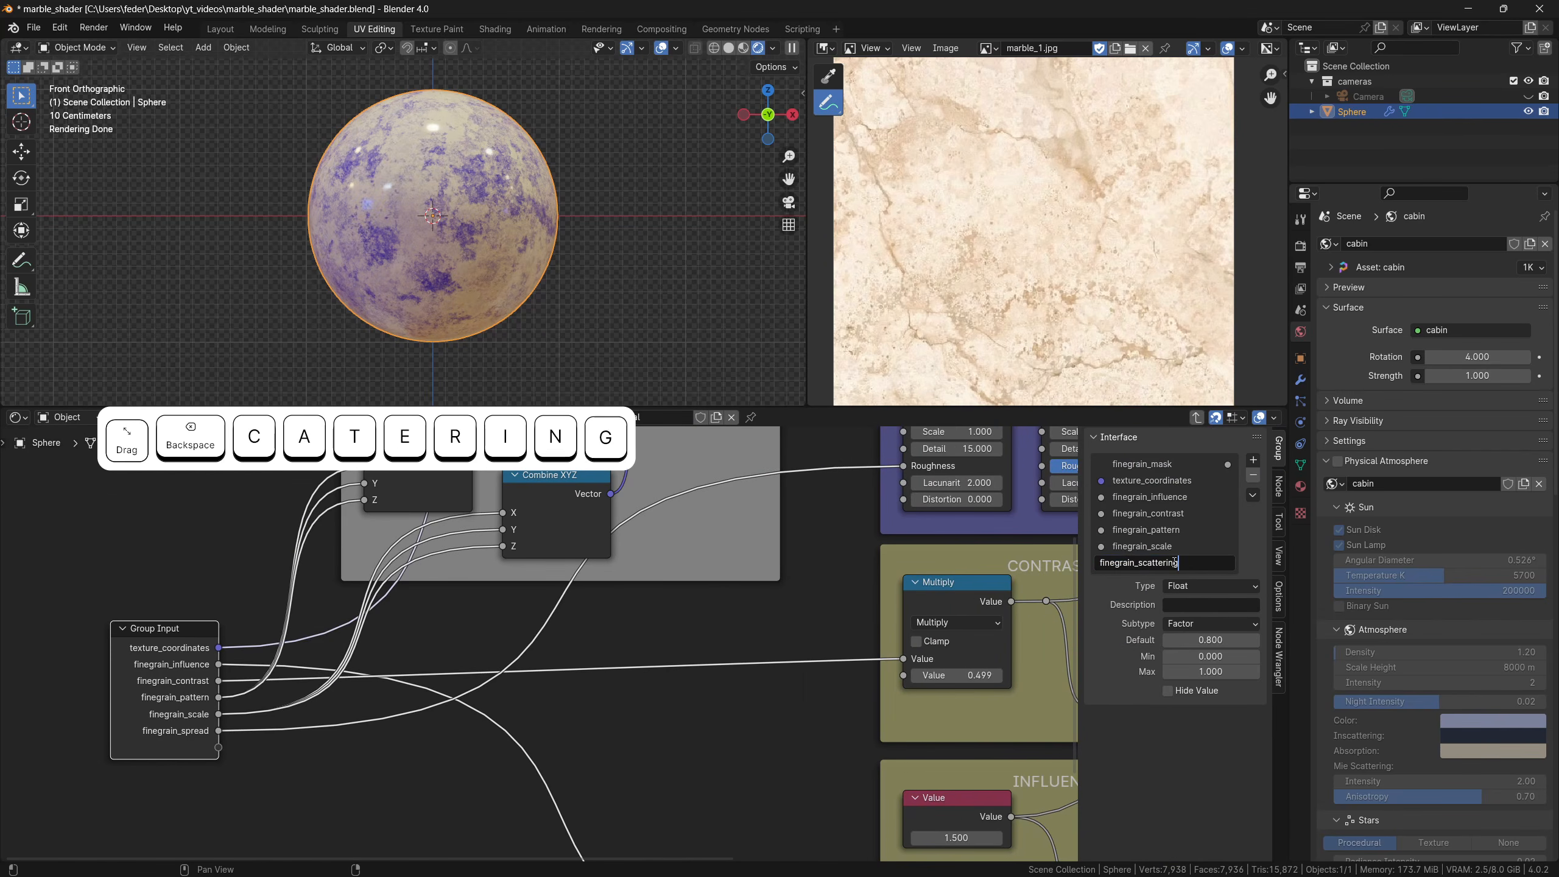
{"action": "key", "text": "Return"}
{"action": "key", "text": "Tab"}
Inside the primary_veins group, replace the finegrain prefix with primary_veins in the mask, influence, contrast, pattern and scale sockets, and rename spread to primary_veins_scattering
{"action": "left_click", "coordinate": [477, 675]}
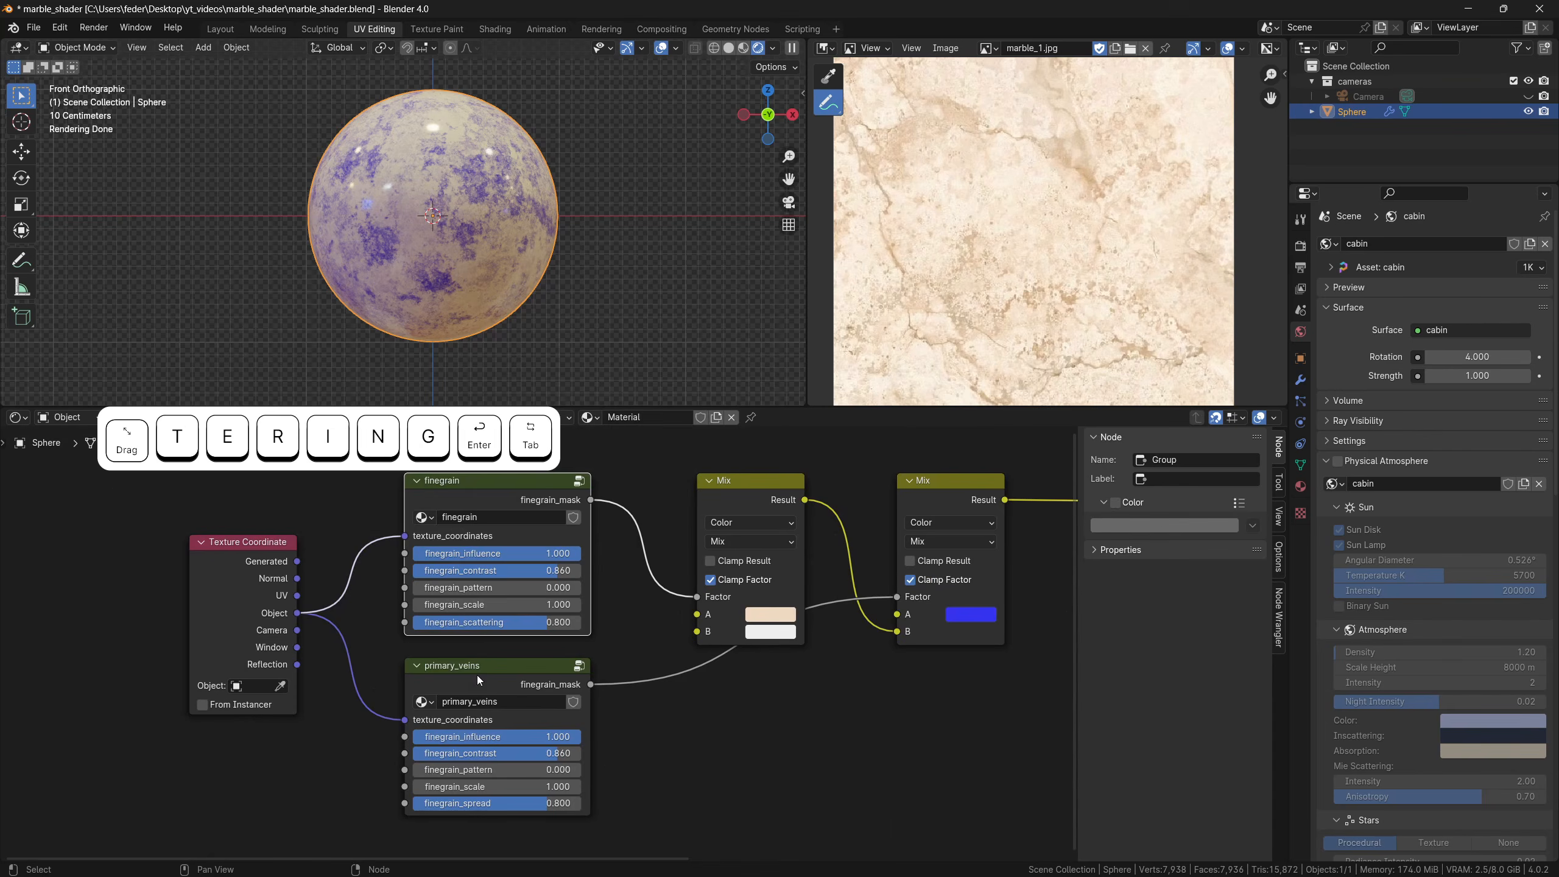
{"action": "key", "text": "Tab"}
{"action": "double_click", "coordinate": [1137, 464]}
{"action": "key", "text": "BackSpace"}
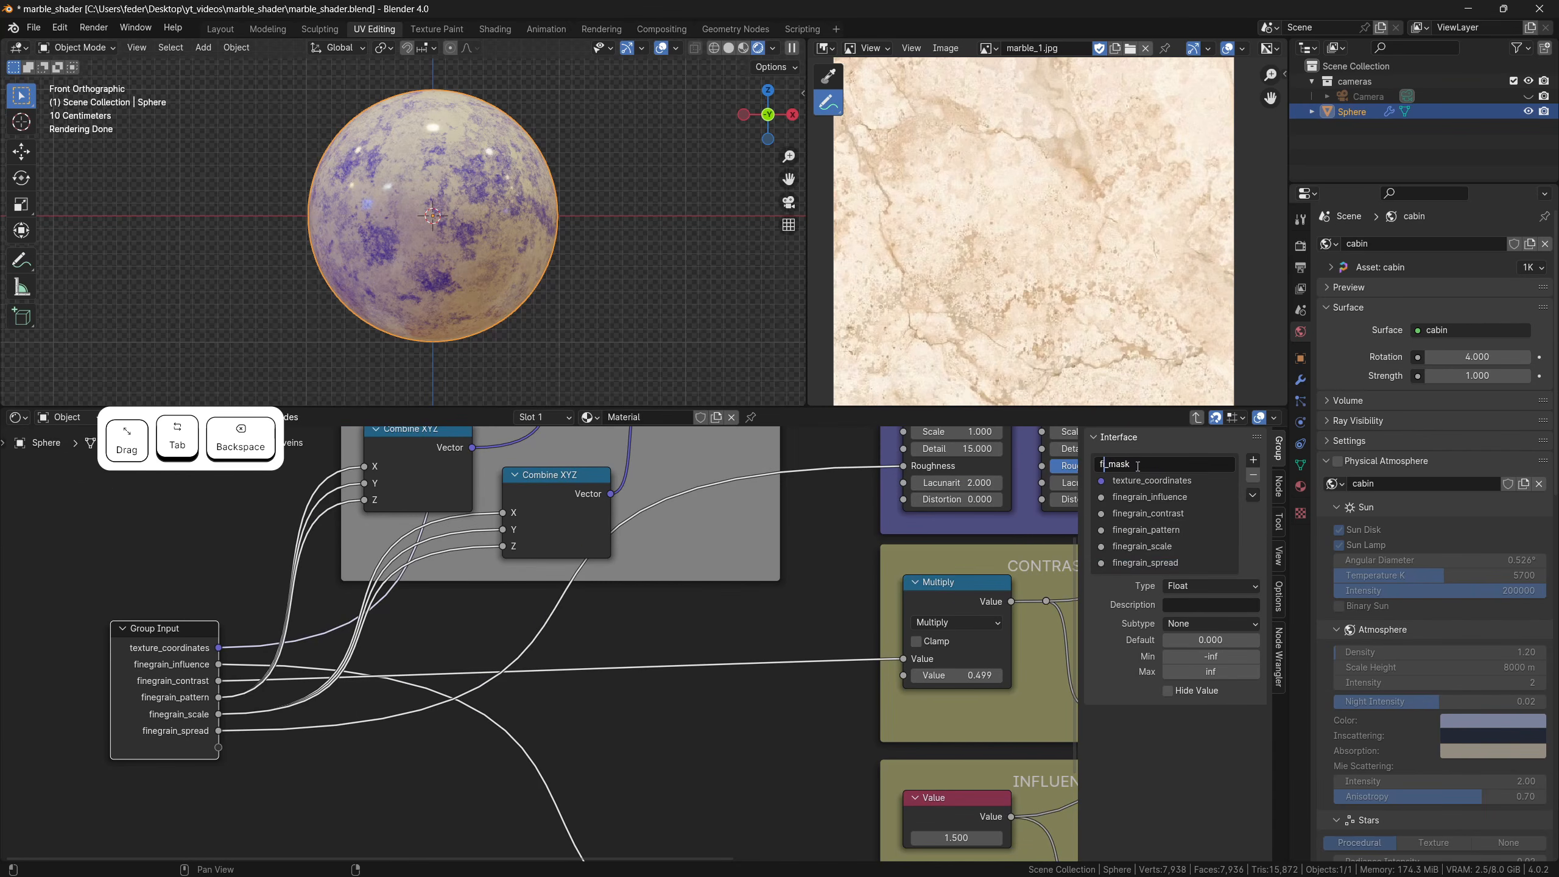
{"action": "type", "text": "primary_veins"}
{"action": "key", "text": "shift+Left"}
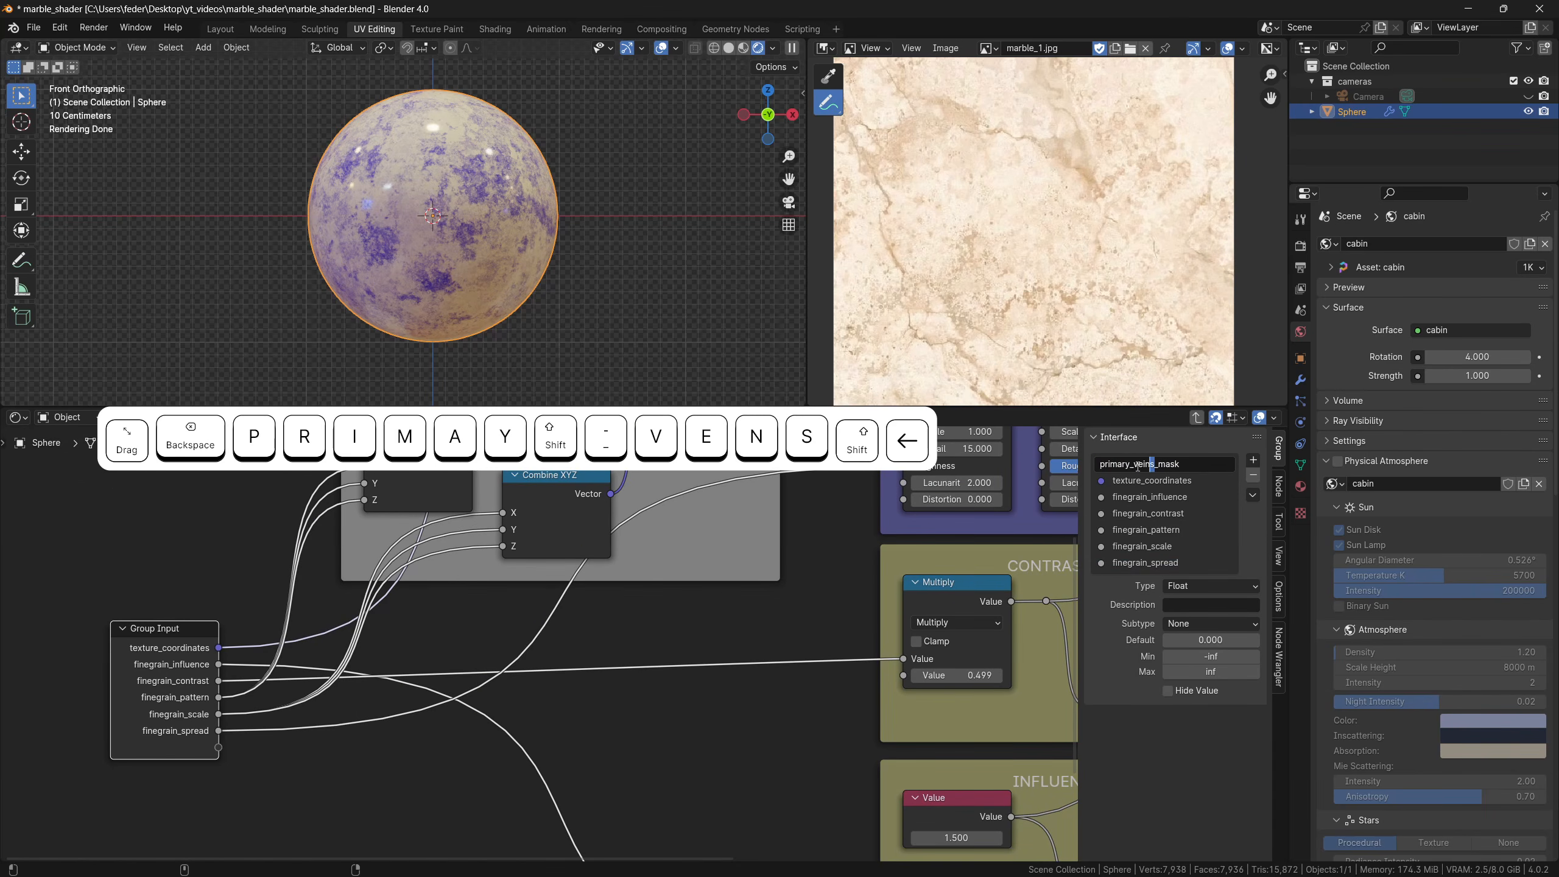
{"action": "key", "text": "ctrl+c"}
{"action": "key", "text": "Return"}
{"action": "left_click", "coordinate": [1124, 497]}
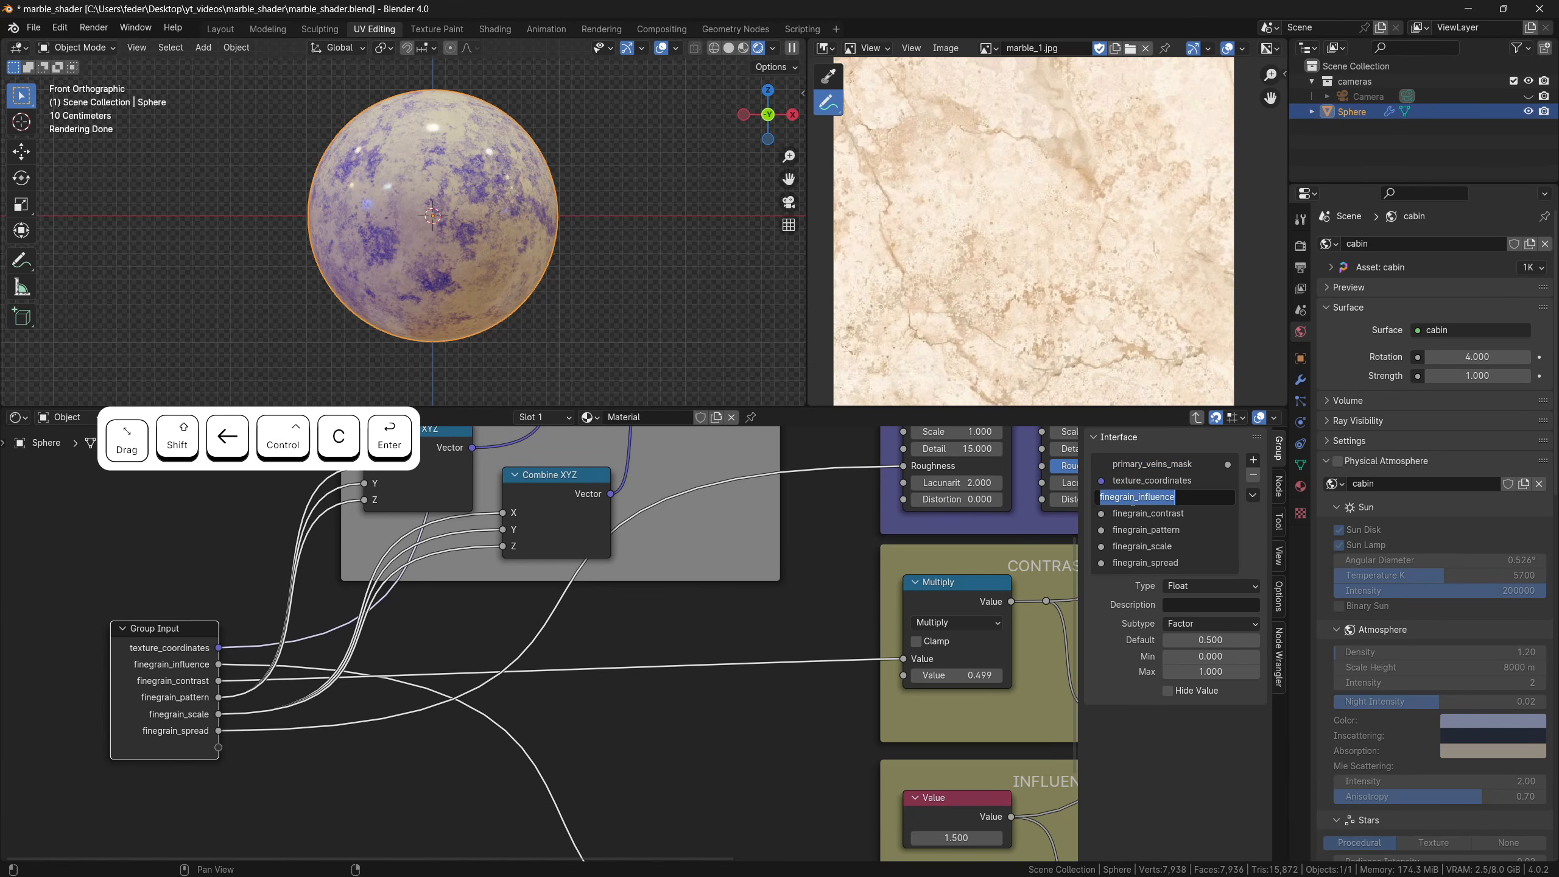
{"action": "double_click", "coordinate": [1124, 496]}
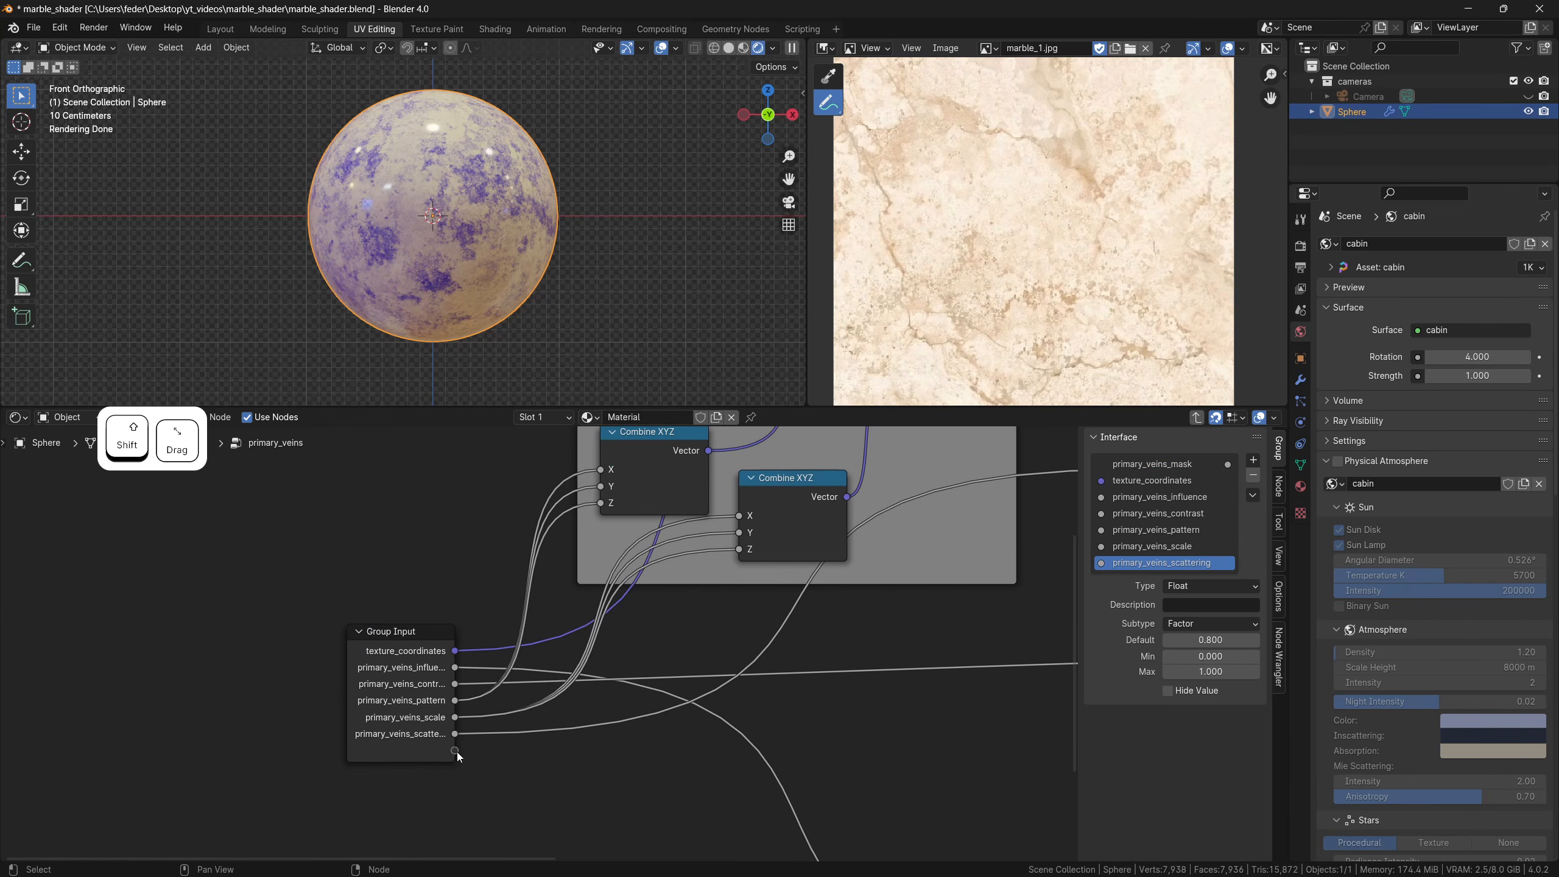
Expose the second Combine XYZ node's Y and Z as separate group inputs and rename the scale input to primary_veins_scale_x
{"action": "left_click_drag", "start_coordinate": [457, 751], "coordinate": [455, 768], "text": "shift"}
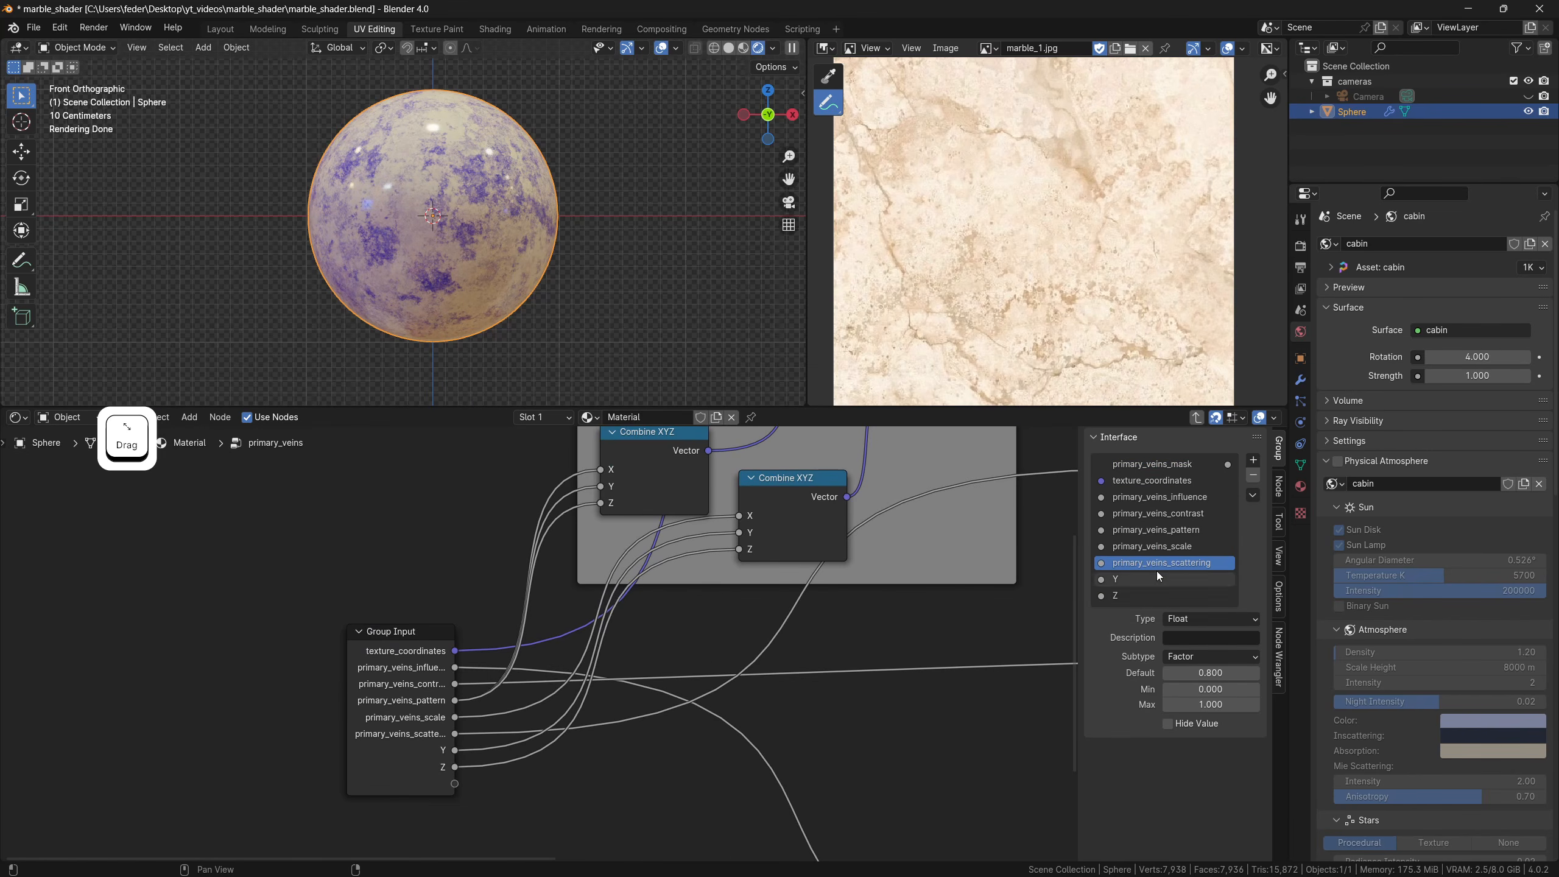
{"action": "double_click", "coordinate": [1162, 546]}
{"action": "type", "text": "_x"}
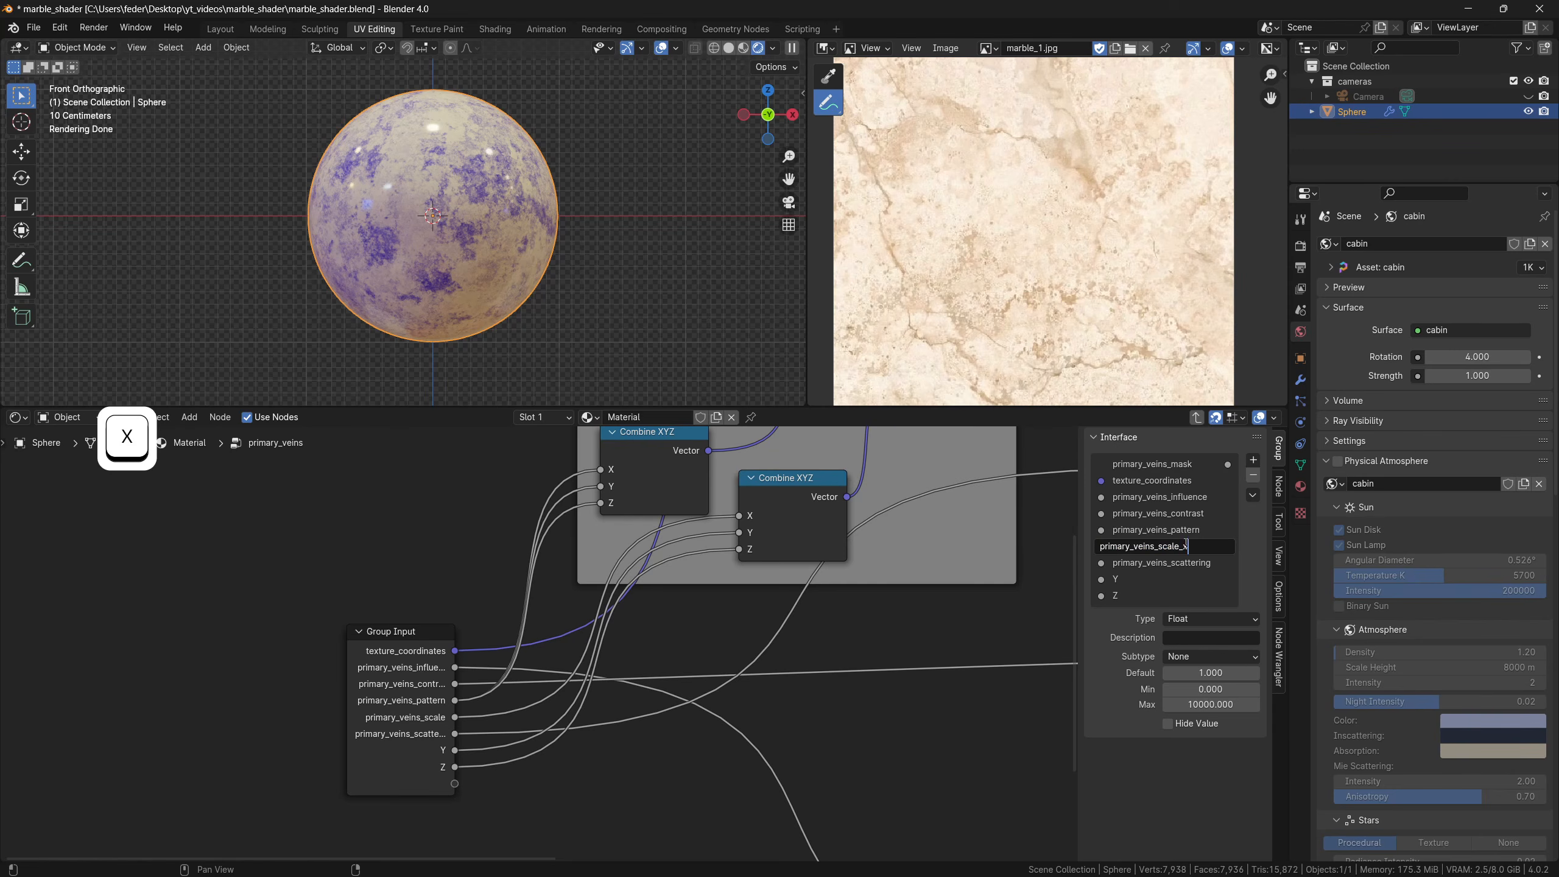
{"action": "left_click_drag", "start_coordinate": [1102, 547], "coordinate": [1084, 549]}
{"action": "key", "text": "ctrl+c"}
Rename the Y and Z inputs to primary_veins_scale_y and primary_veins_scale_z and move them directly below primary_veins_scale_x
{"action": "double_click", "coordinate": [1126, 578]}
{"action": "key", "text": "ctrl+v"}
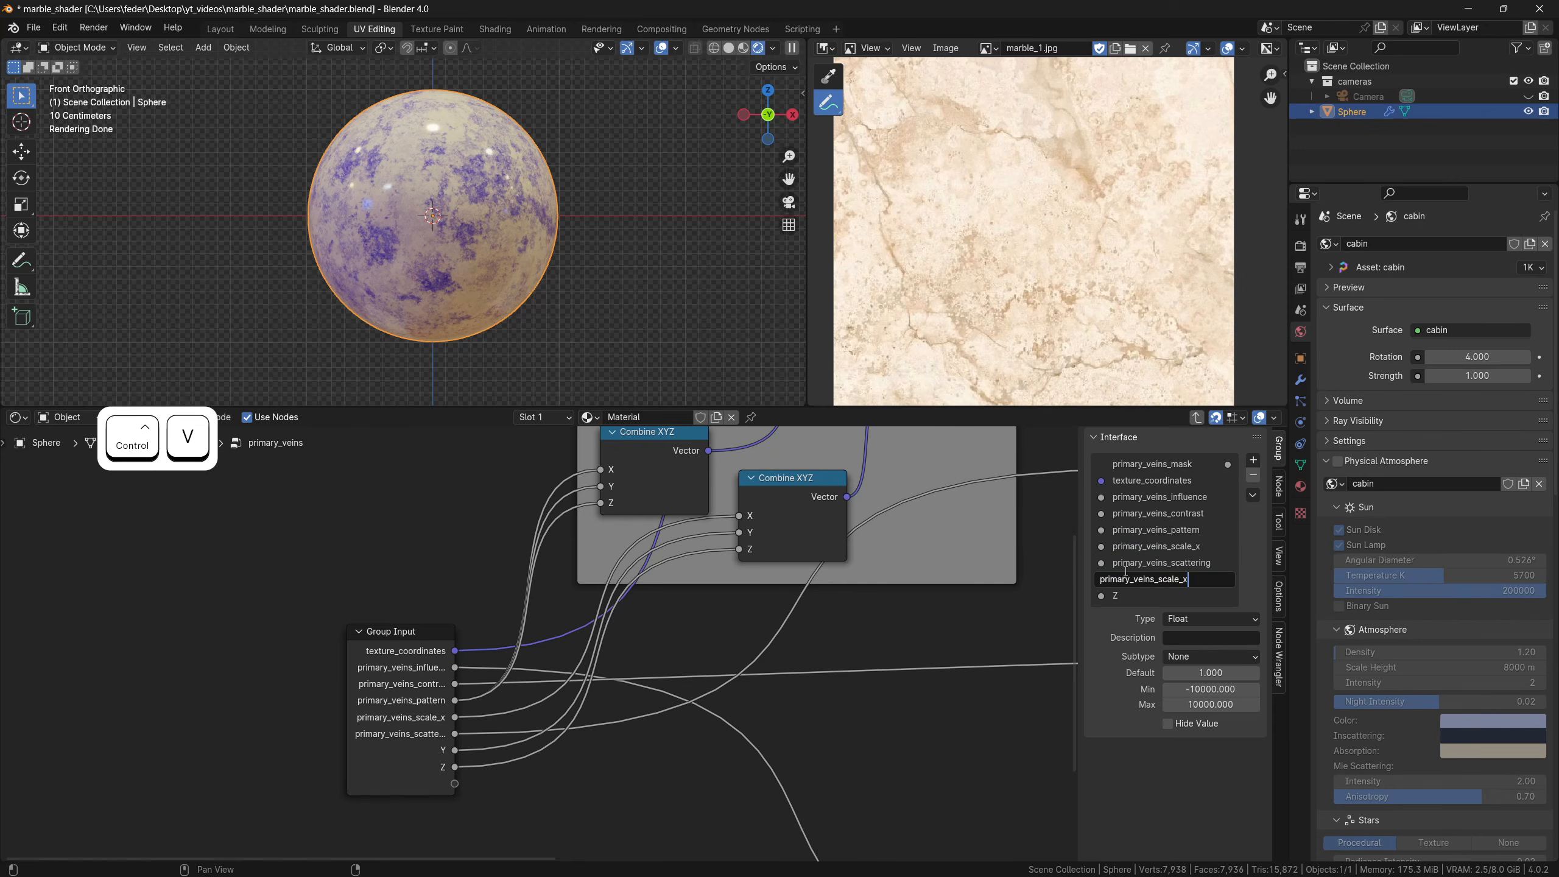
{"action": "double_click", "coordinate": [1115, 596]}
{"action": "key", "text": "ctrl+v"}
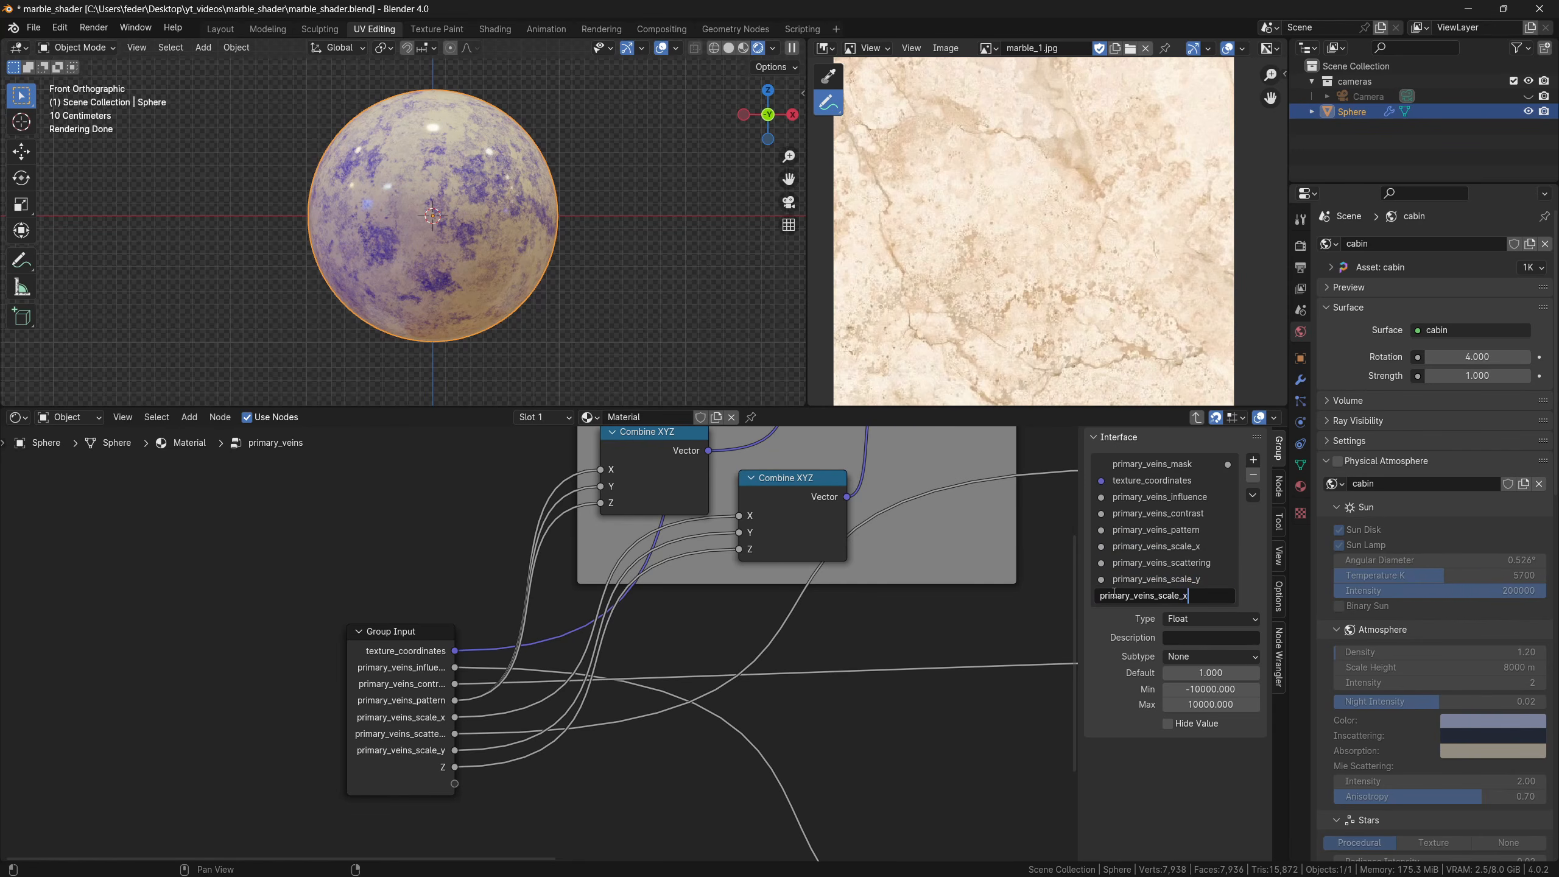
{"action": "key", "text": "BackSpace"}
{"action": "type", "text": "z"}
{"action": "key", "text": "Return"}
{"action": "left_click_drag", "start_coordinate": [1139, 581], "coordinate": [1187, 575]}
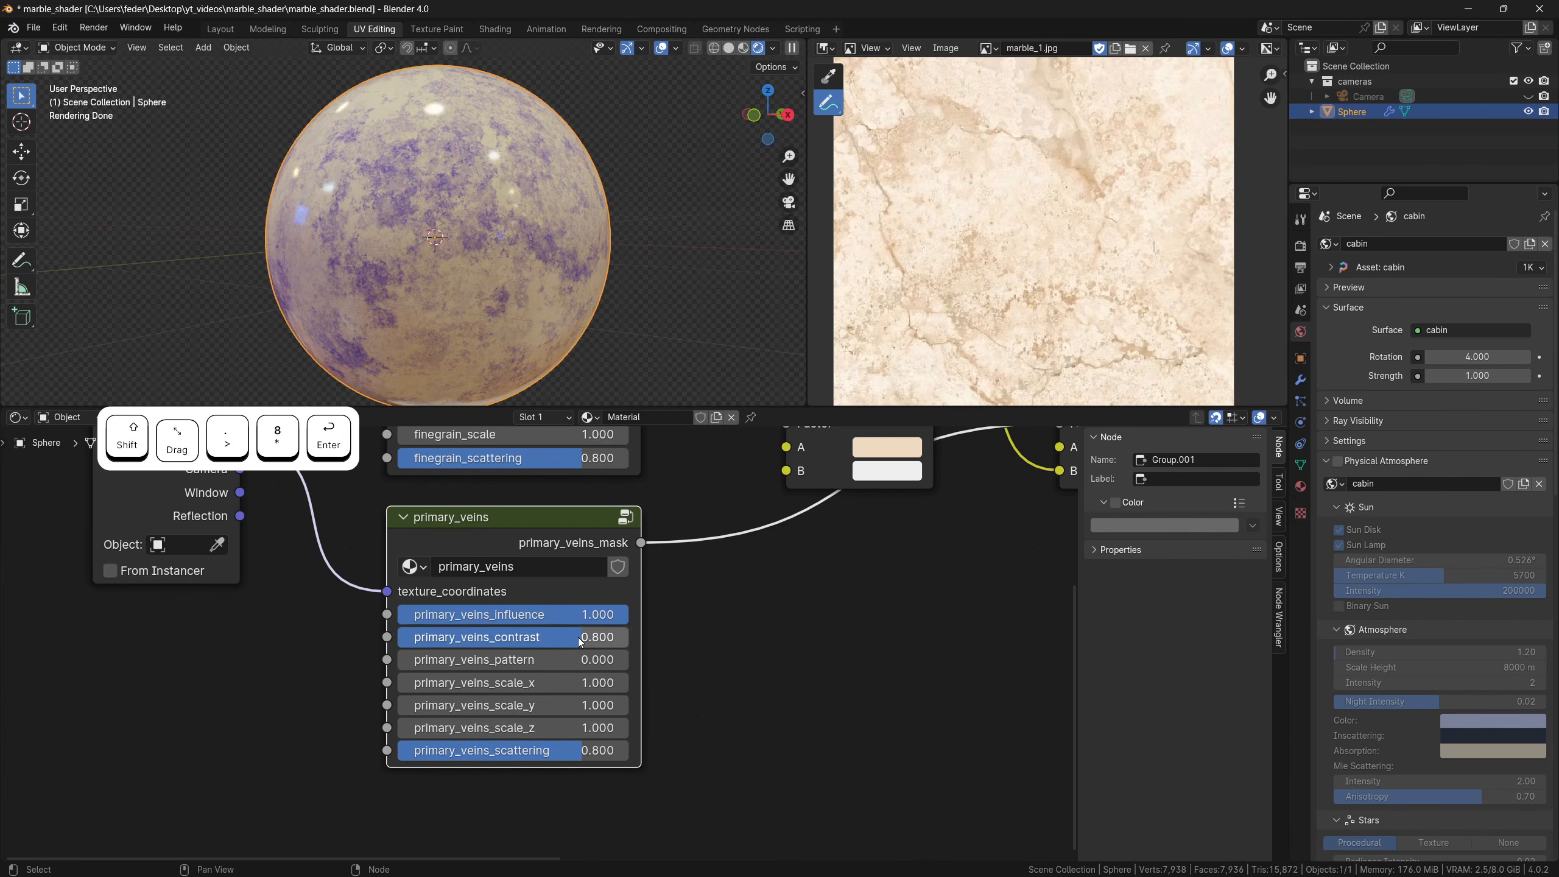
Set primary_veins_scattering to 0.55 on the primary_veins node
{"action": "left_click_drag", "start_coordinate": [540, 750], "coordinate": [517, 750]}
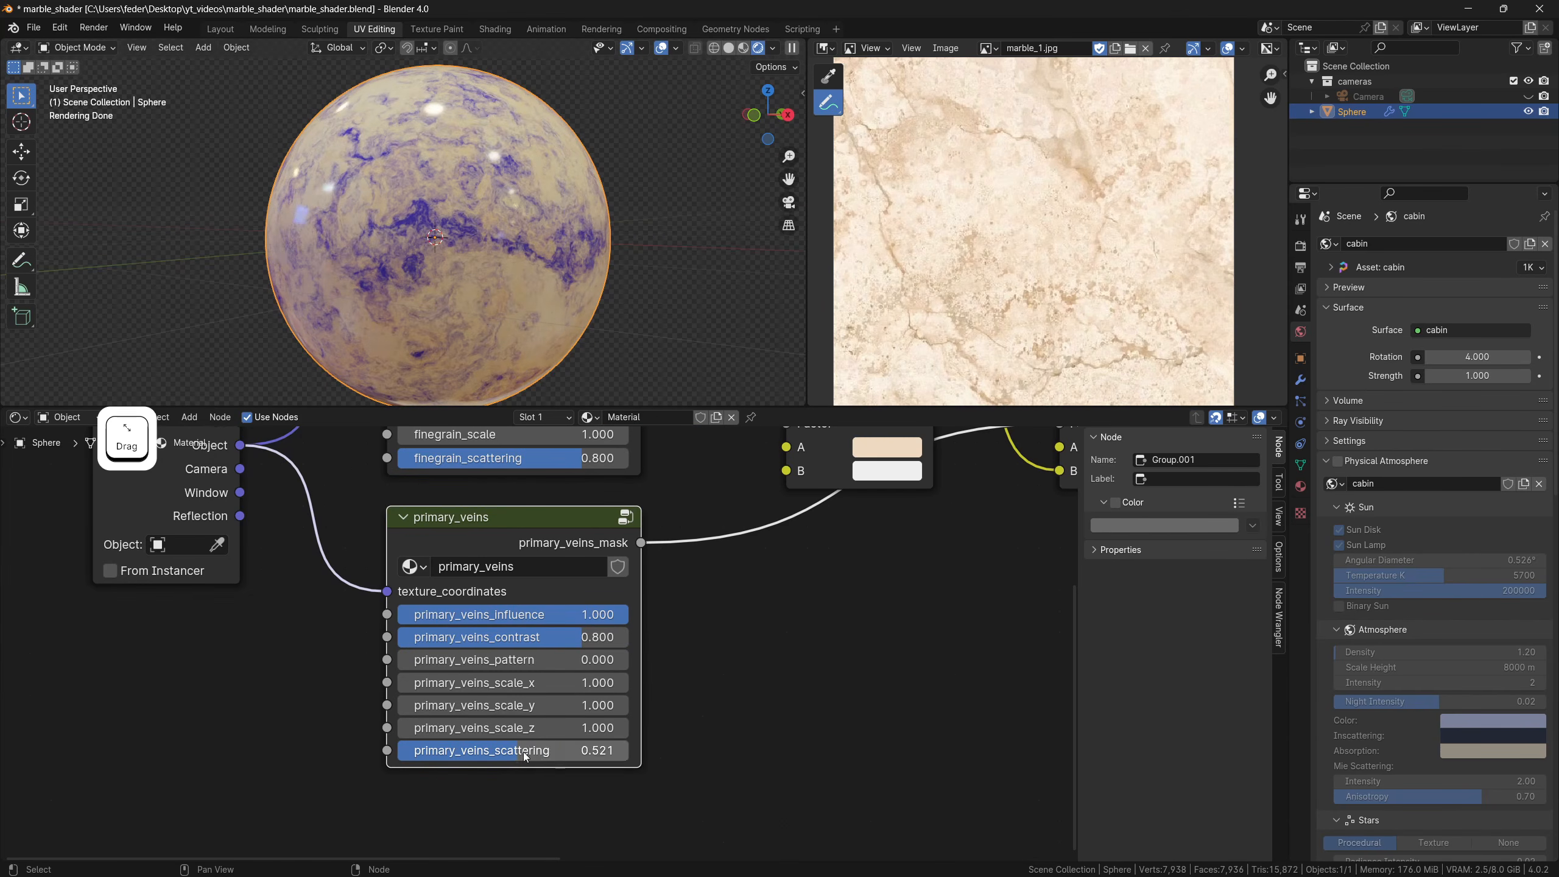
{"action": "type", "text": "55"}
{"action": "key", "text": "Return"}
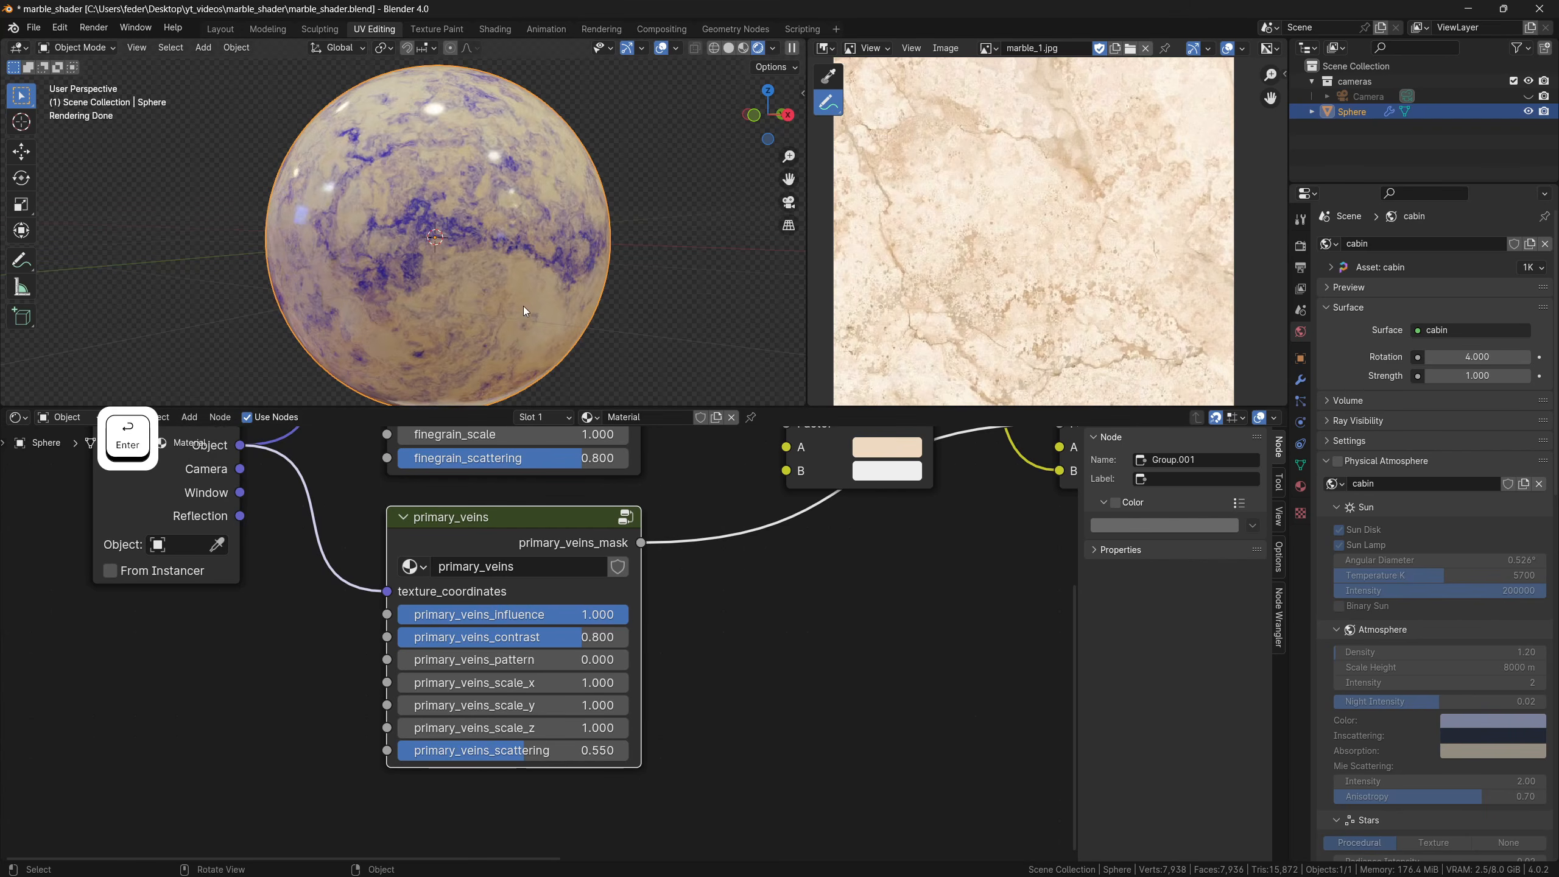
Copy the first Mix node's beige color A onto the second Mix node's color A and darken it
{"action": "middle_click_drag", "start_coordinate": [524, 306], "coordinate": [527, 279]}
{"action": "middle_click_drag", "start_coordinate": [527, 279], "coordinate": [538, 263], "text": "shift"}
{"action": "scroll", "coordinate": [539, 264], "scroll_direction": "up", "scroll_amount": 1}
{"action": "middle_click_drag", "start_coordinate": [818, 529], "coordinate": [494, 694], "text": "shift"}
{"action": "left_click", "coordinate": [837, 611]}
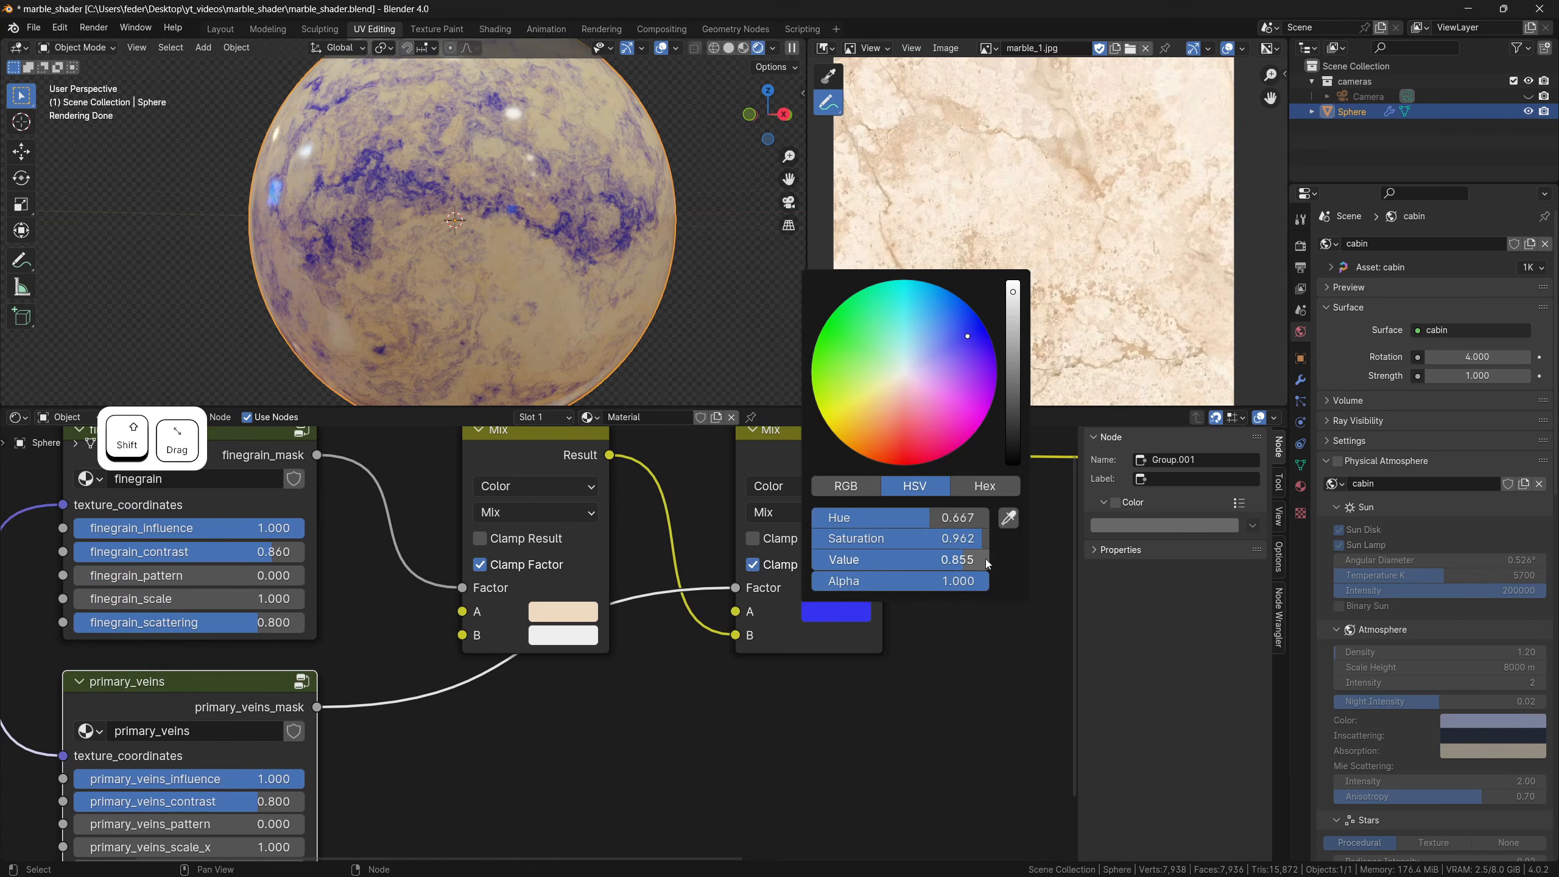
{"action": "left_click_drag", "start_coordinate": [570, 606], "coordinate": [828, 617]}
{"action": "left_click", "coordinate": [829, 615]}
{"action": "left_click_drag", "start_coordinate": [1013, 309], "coordinate": [1013, 311]}
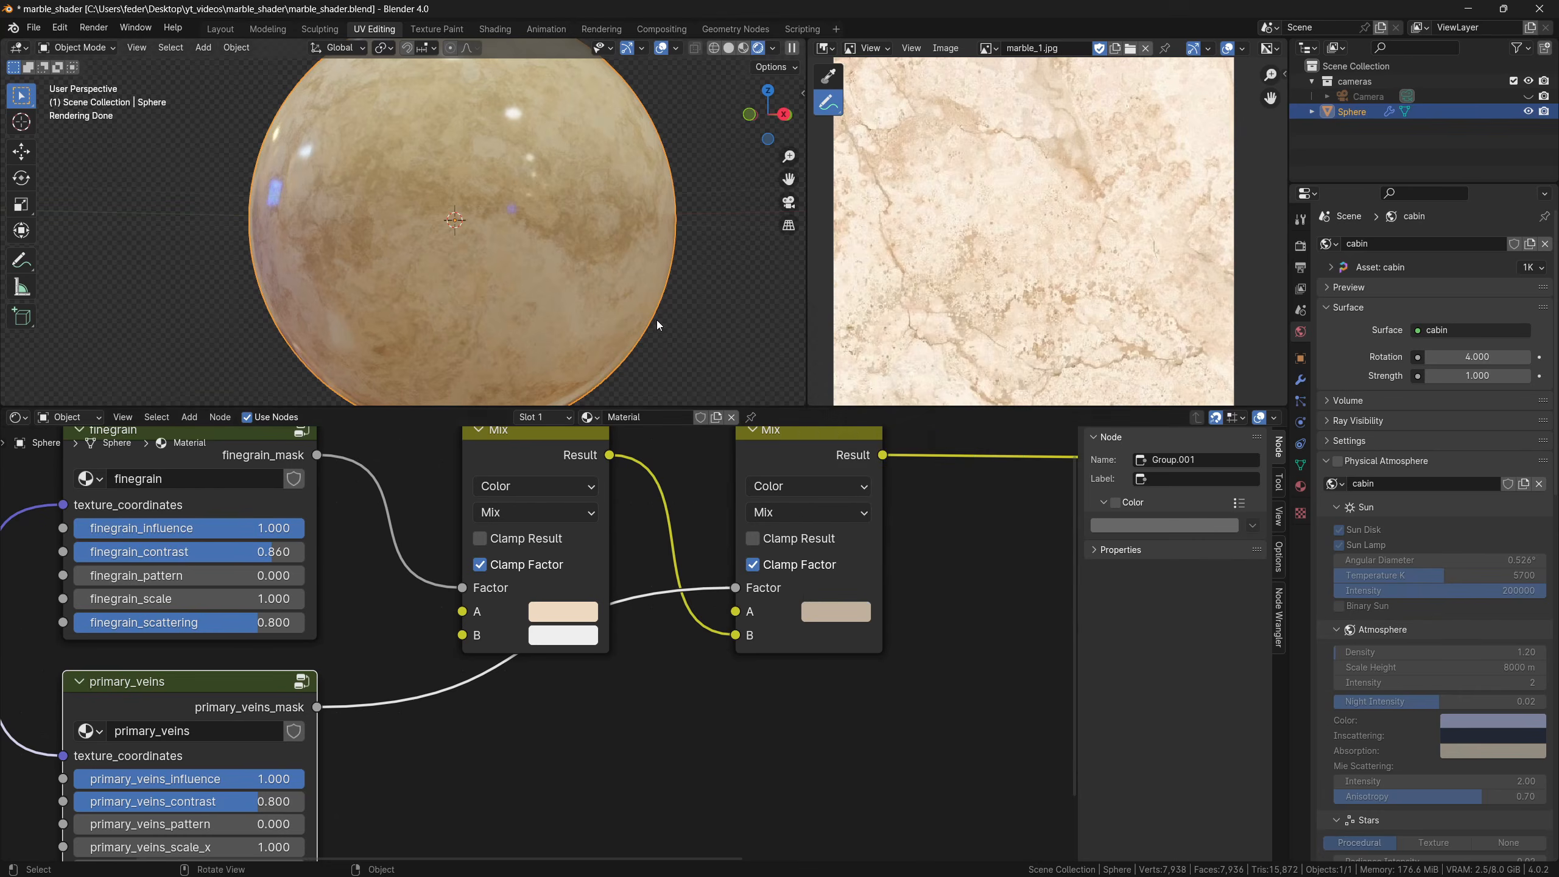
Set the Principled BSDF's Roughness to 0.05
{"action": "middle_click_drag", "start_coordinate": [923, 502], "coordinate": [498, 665], "text": "shift"}
{"action": "left_click", "coordinate": [753, 665]}
{"action": "type", "text": ".05"}
{"action": "key", "text": "Return"}
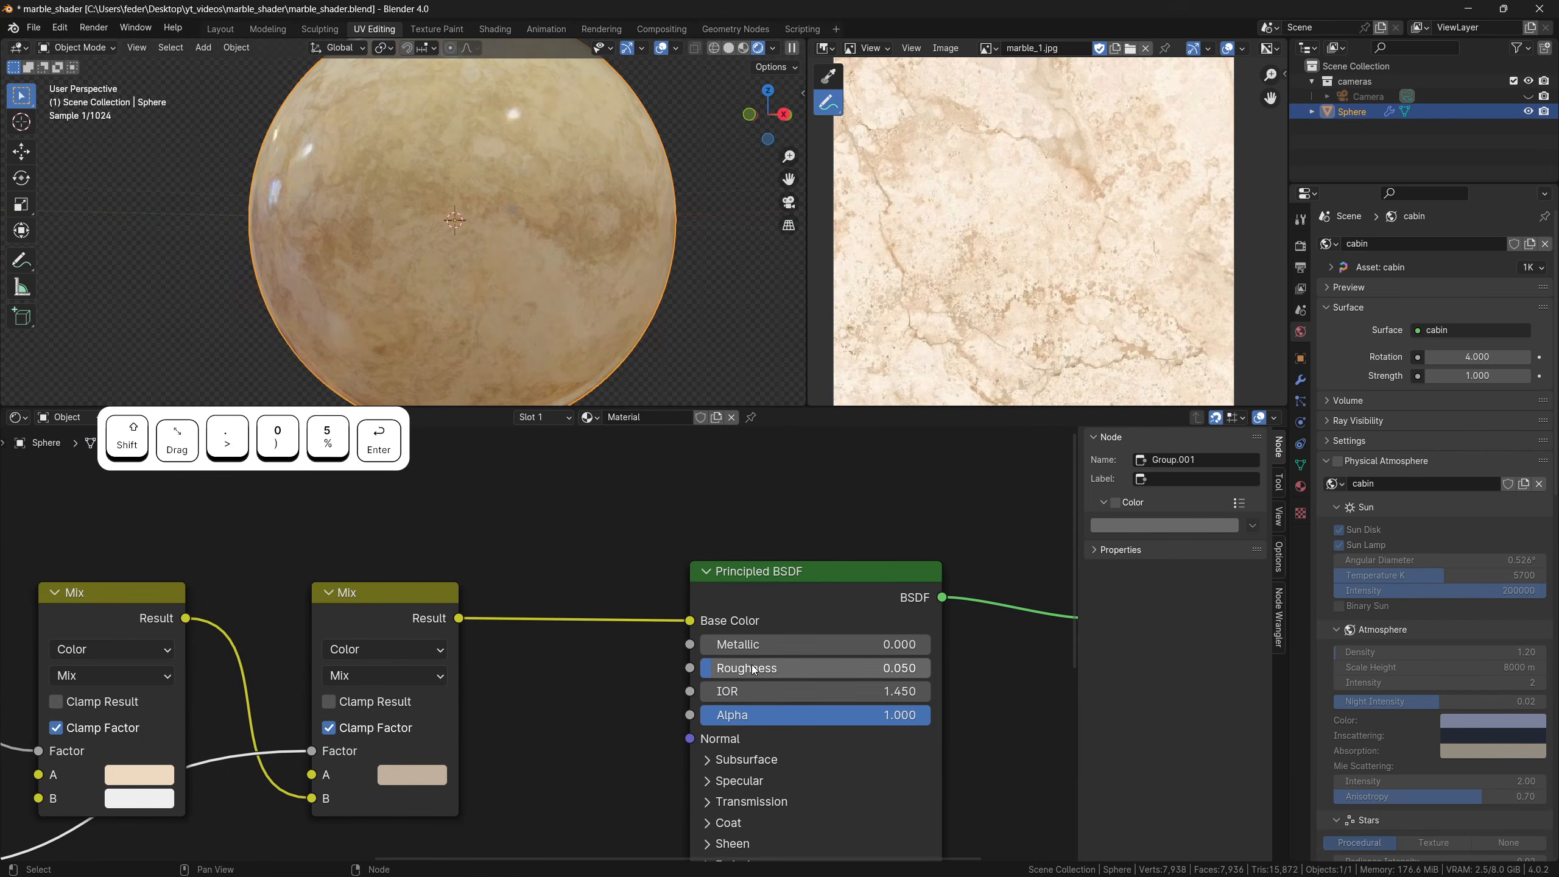
Add a reroute point on the primary_veins_mask link to the second Mix node and position it to tidy the wire
{"action": "mouse_move", "coordinate": [533, 266]}
{"action": "middle_mouse_down"}
{"action": "mouse_move", "coordinate": [451, 253]}
{"action": "mouse_move", "coordinate": [527, 275]}
{"action": "middle_mouse_up"}
{"action": "scroll", "coordinate": [233, 719], "scroll_direction": "down", "scroll_amount": 2}
{"action": "middle_click_drag", "start_coordinate": [233, 720], "coordinate": [334, 648], "text": "shift"}
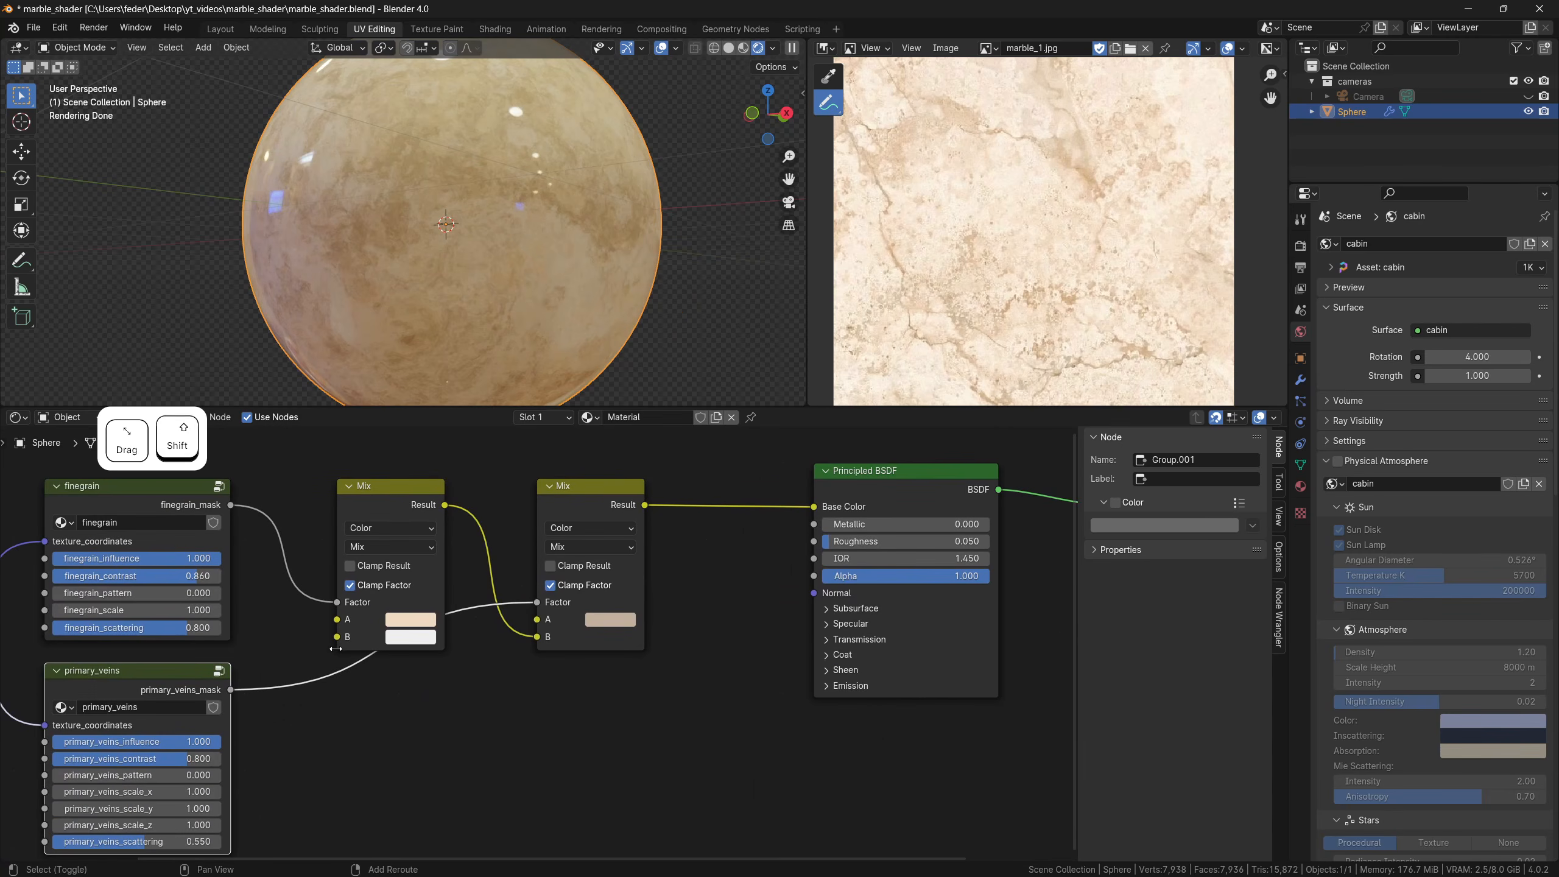
{"action": "key", "text": "g"}
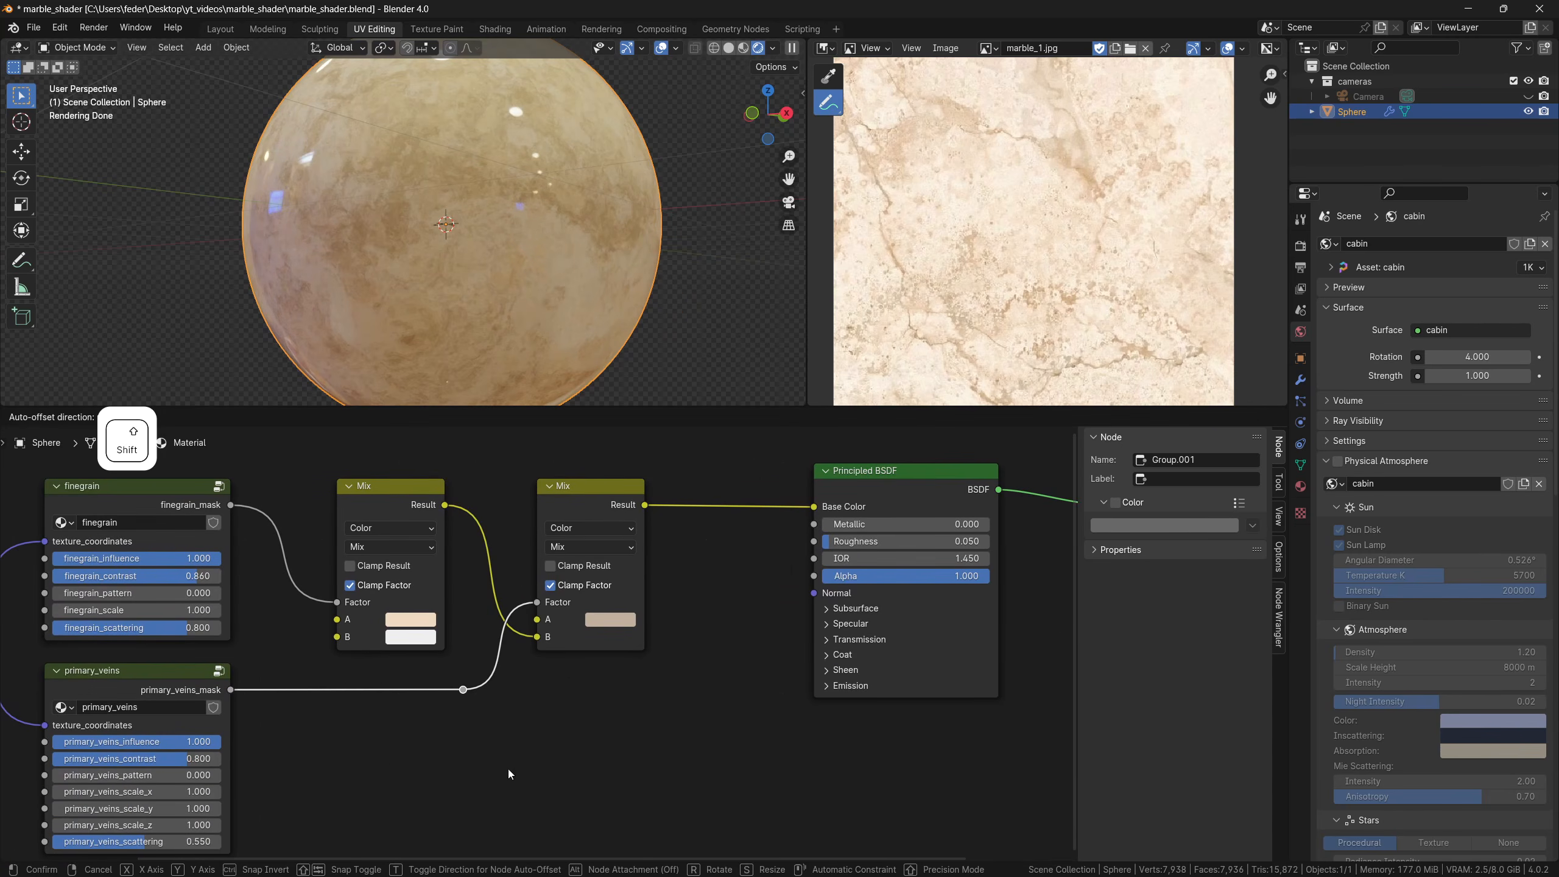
{"action": "left_click", "coordinate": [508, 771]}
Open the primary_veins node group and move its Group Output farther away from the Map Range node
{"action": "middle_click_drag", "start_coordinate": [308, 746], "coordinate": [632, 667], "text": "shift"}
{"action": "left_click", "coordinate": [468, 593]}
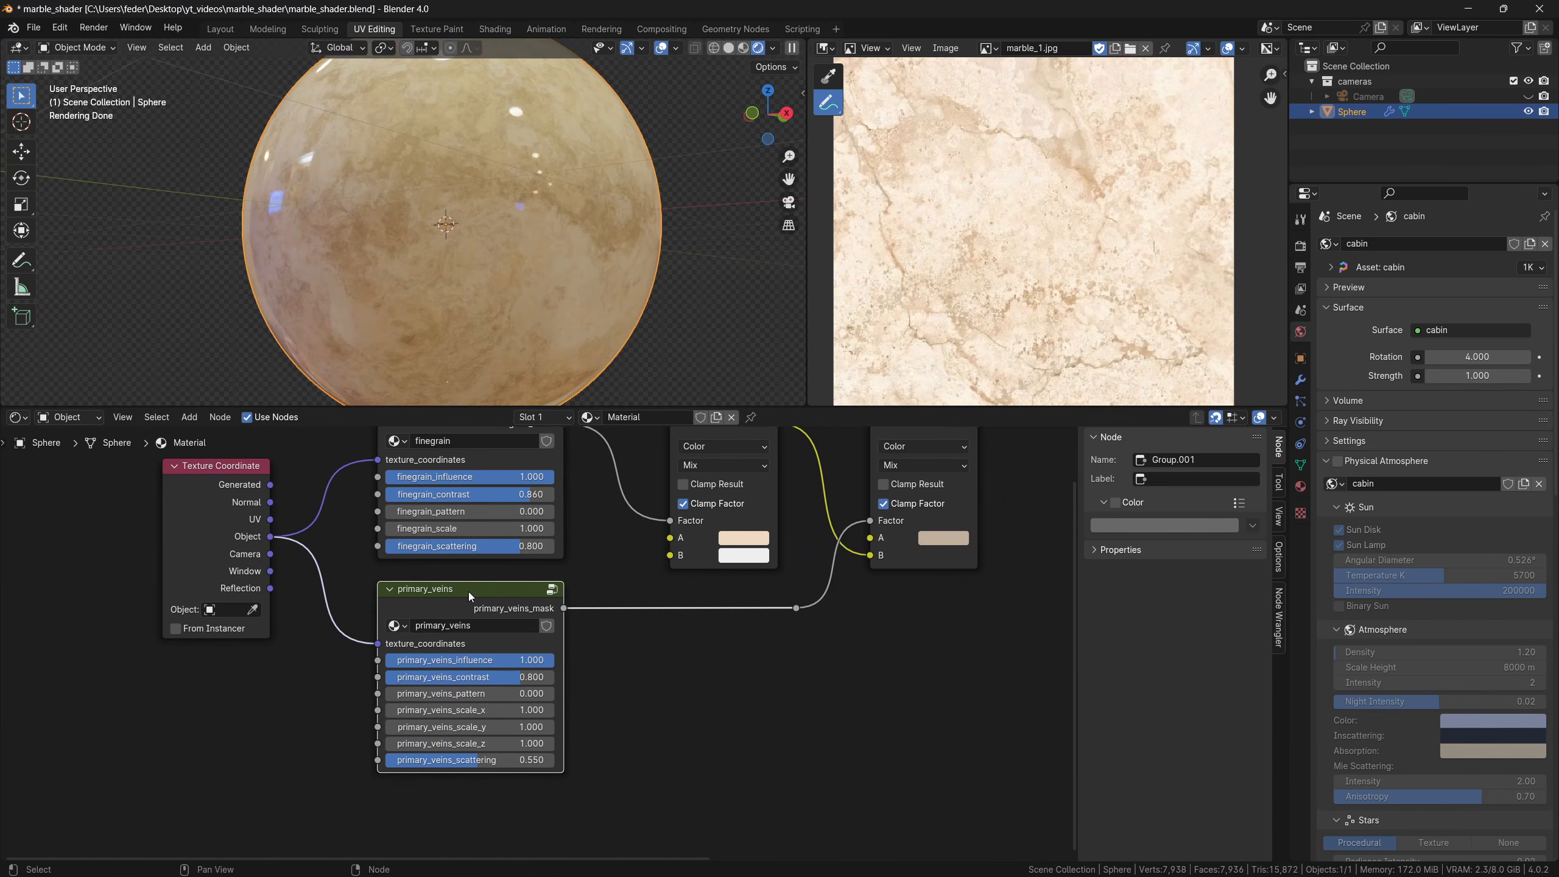
{"action": "key", "text": "Tab"}
{"action": "scroll", "coordinate": [468, 592], "scroll_direction": "down", "scroll_amount": 2}
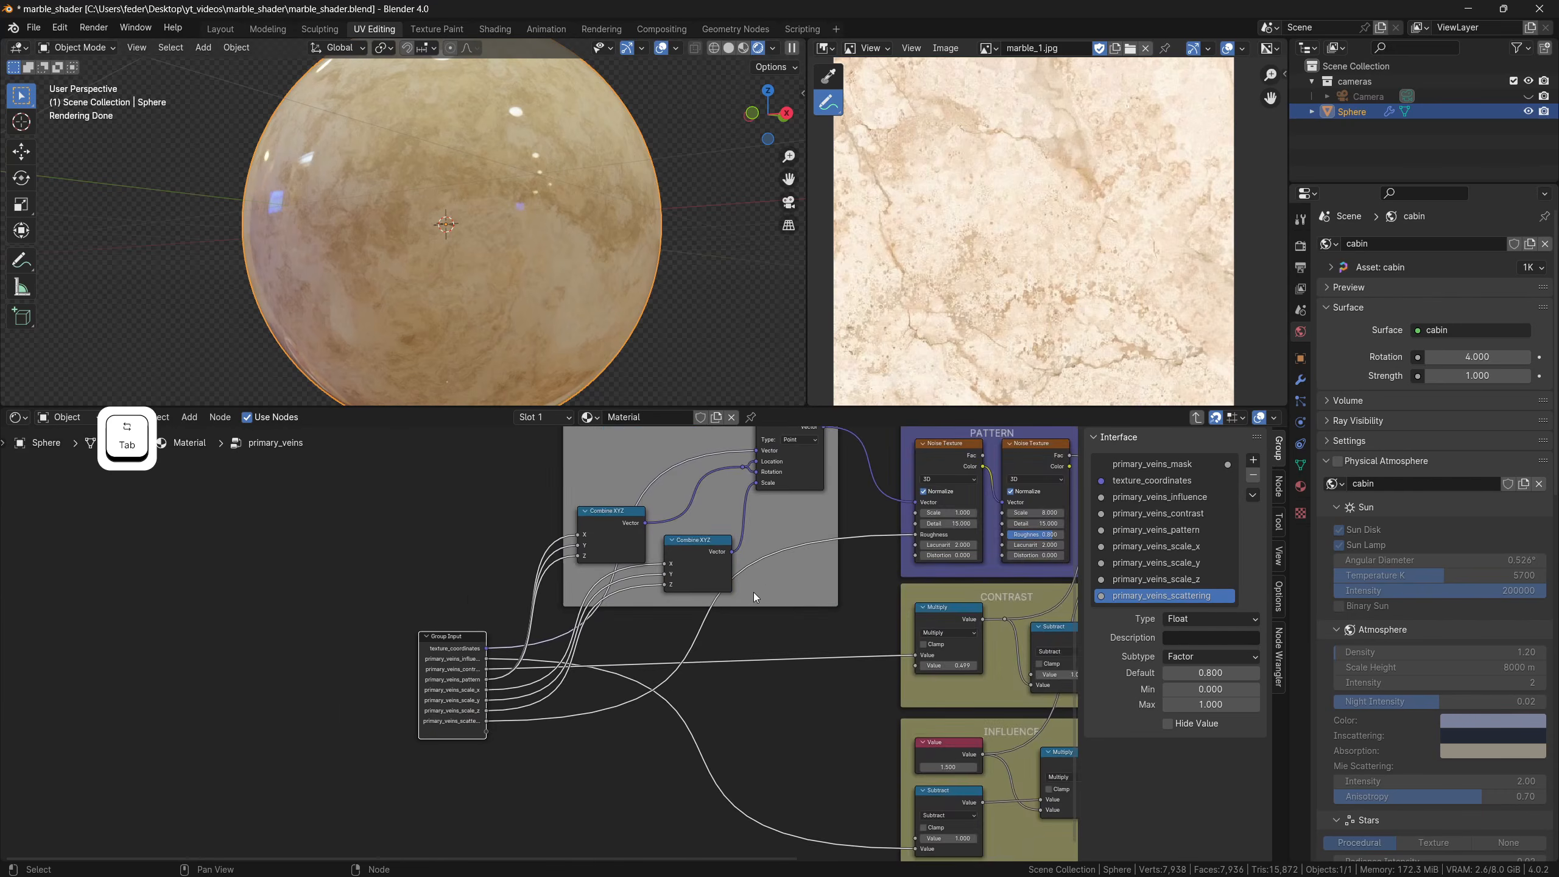
{"action": "middle_click_drag", "start_coordinate": [752, 592], "coordinate": [307, 578], "text": "shift"}
{"action": "middle_click_drag", "start_coordinate": [815, 569], "coordinate": [676, 636], "text": "shift"}
{"action": "scroll", "coordinate": [676, 636], "scroll_direction": "up", "scroll_amount": 5}
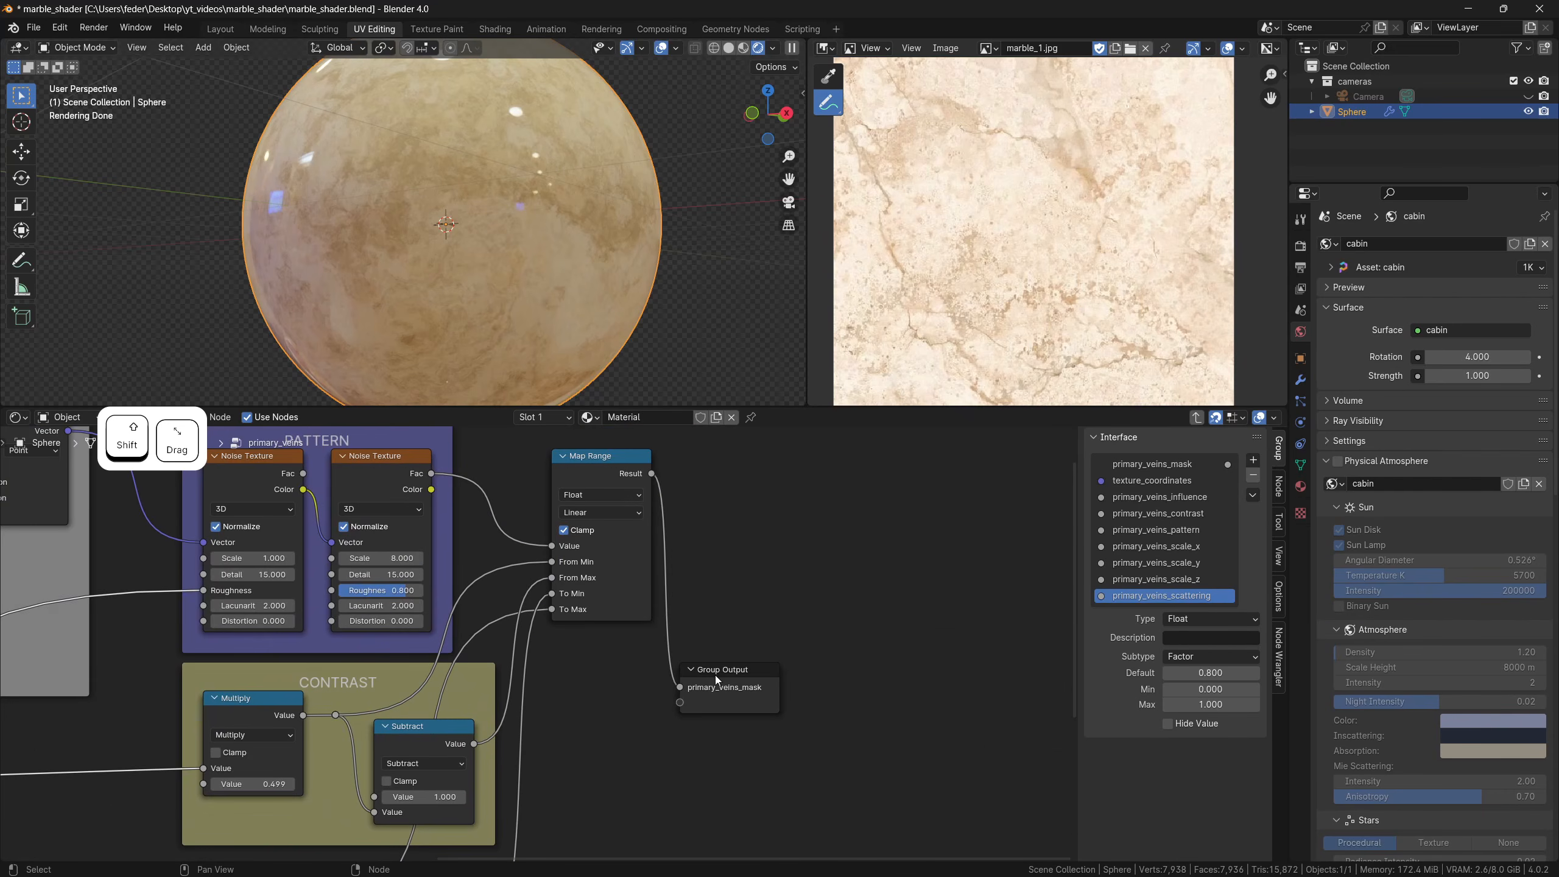
{"action": "left_click_drag", "start_coordinate": [713, 667], "coordinate": [899, 627]}
Duplicate the Map Range node, place the copy below the original and reset it to default values
{"action": "left_click", "coordinate": [607, 472]}
{"action": "key", "text": "shift+d"}
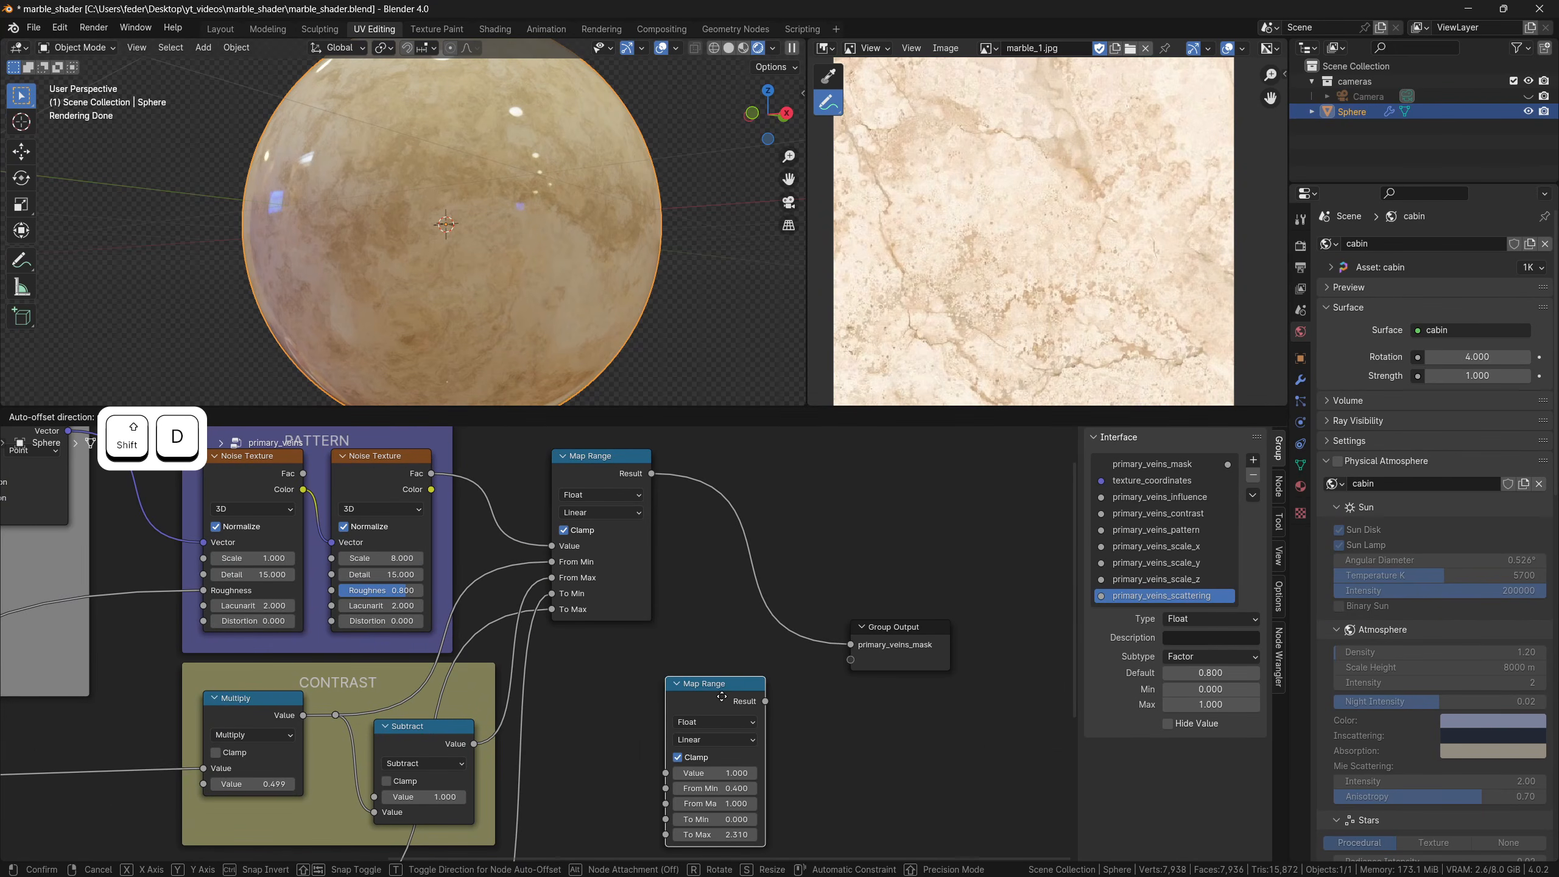
{"action": "left_click", "coordinate": [715, 687]}
{"action": "key", "text": "BackSpace"}
Route the original Map Range result through the copy into a new group output named ridges_mask
{"action": "left_click_drag", "start_coordinate": [652, 474], "coordinate": [663, 504]}
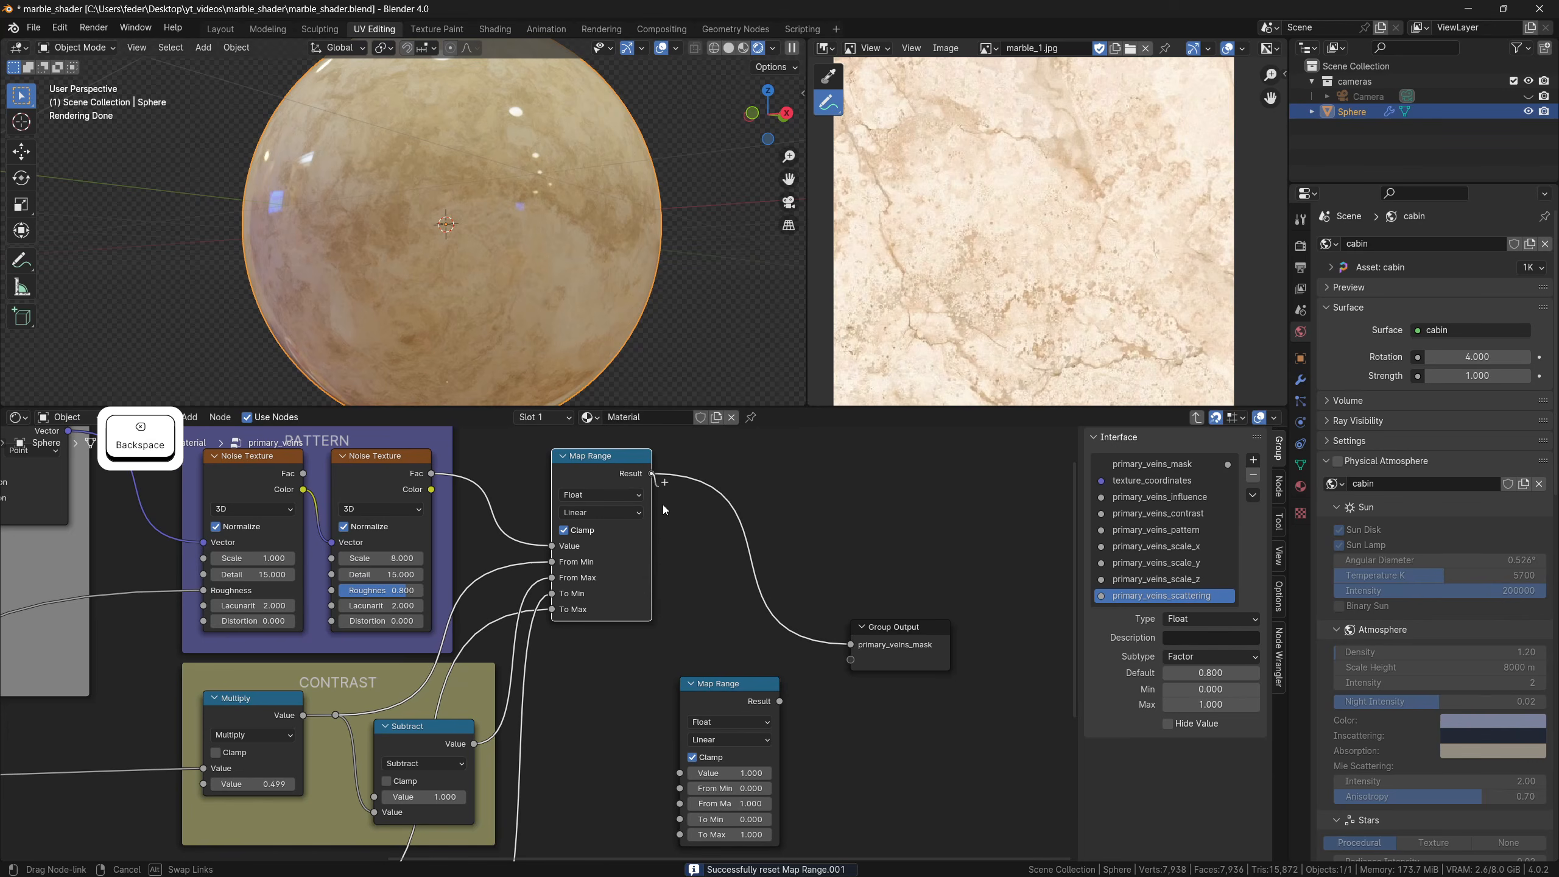
{"action": "left_click_drag", "start_coordinate": [674, 769], "coordinate": [679, 773]}
{"action": "left_click_drag", "start_coordinate": [780, 701], "coordinate": [850, 659]}
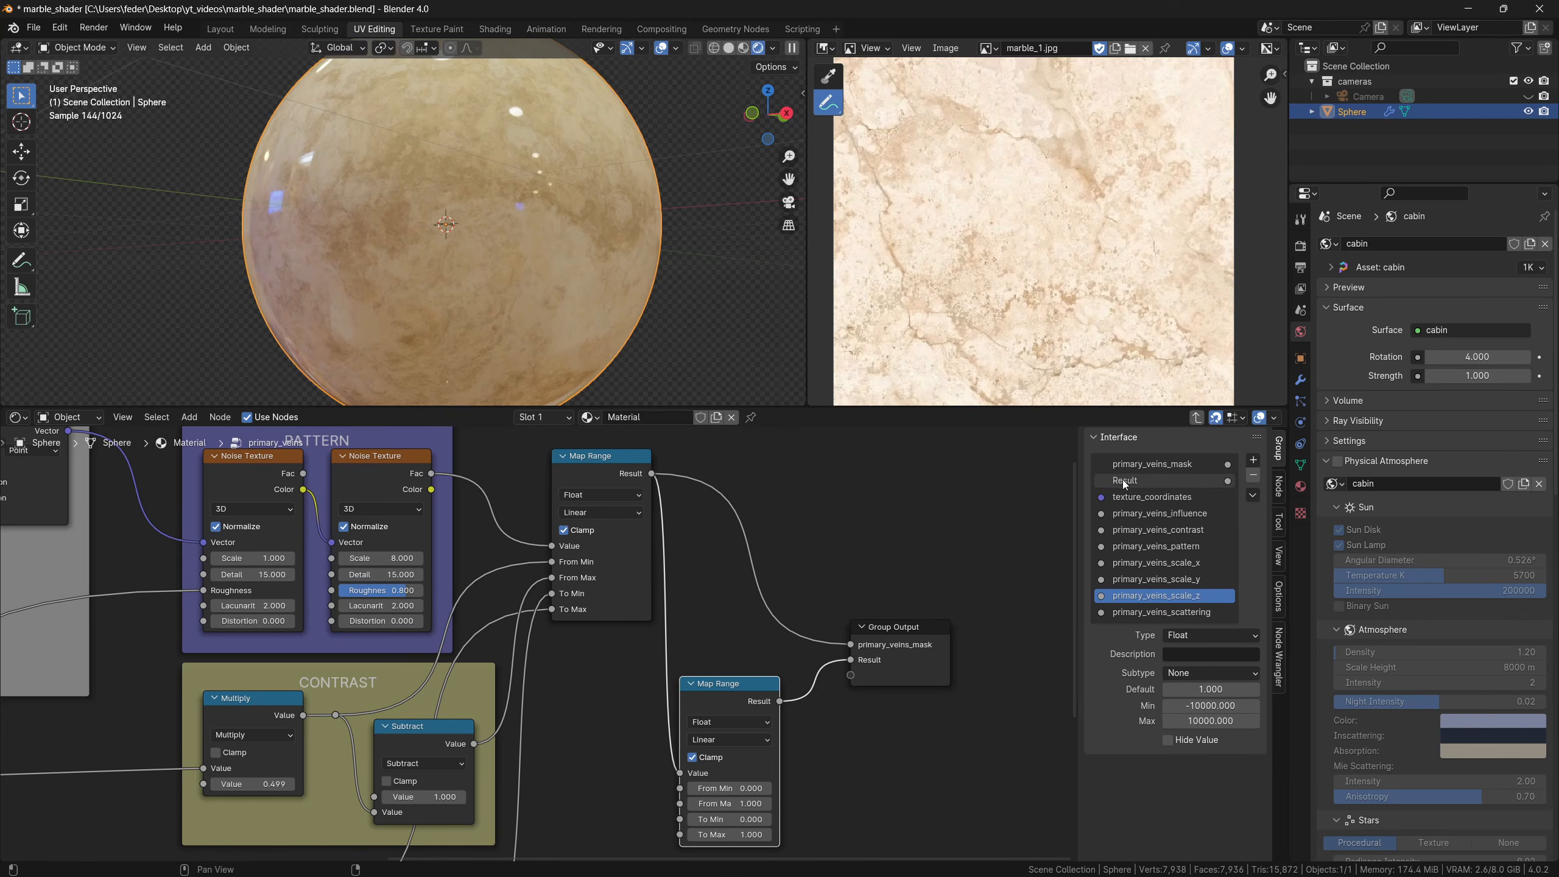
{"action": "double_click", "coordinate": [1126, 480]}
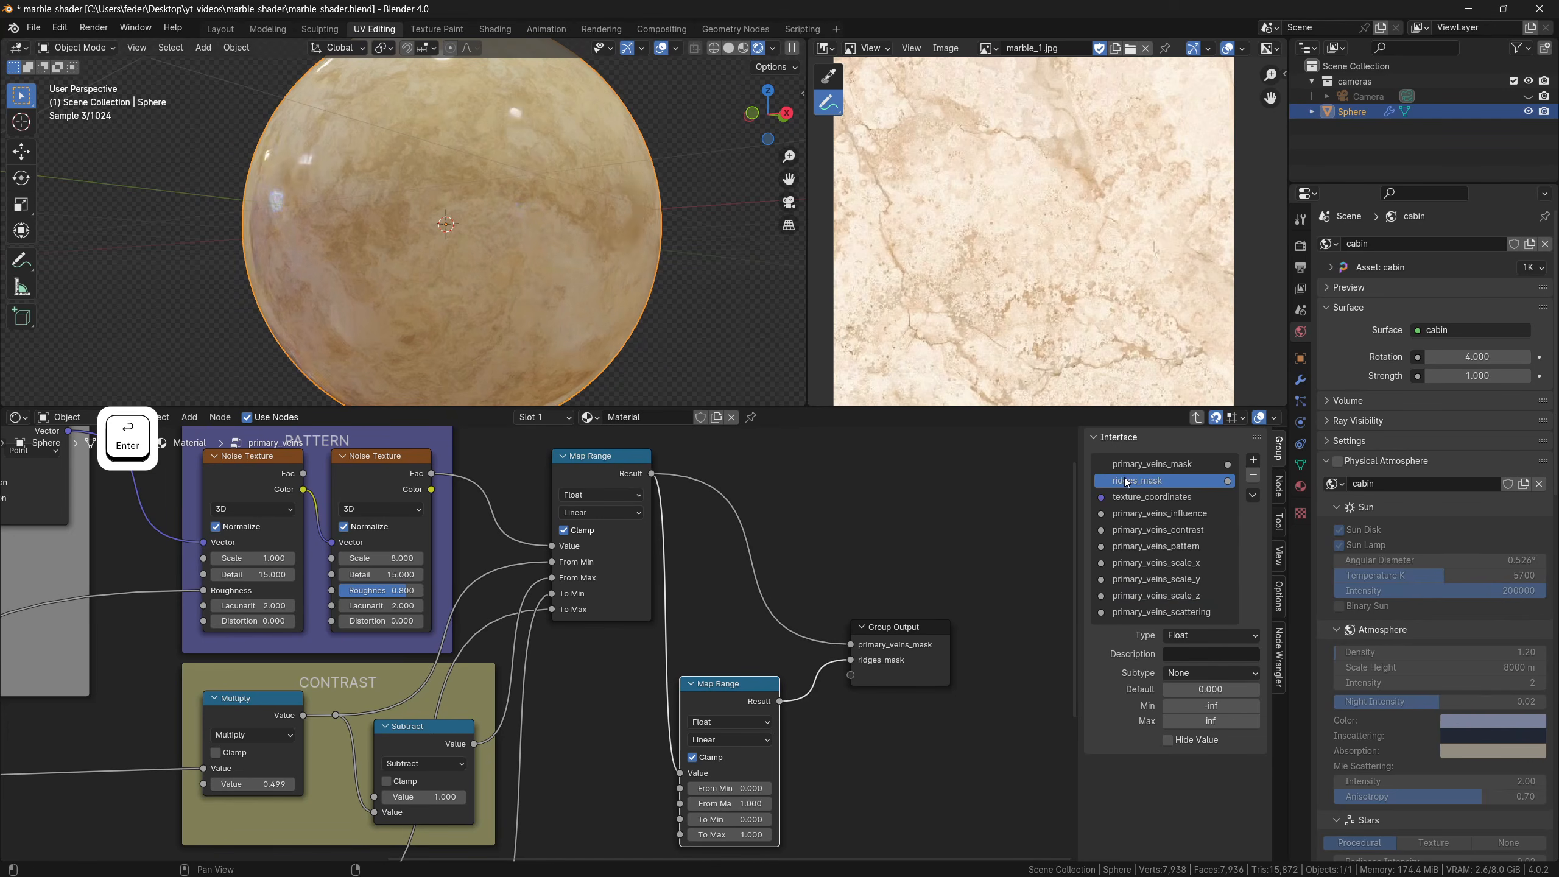
Back in the material's node tree, make room before the Principled BSDF and insert a duplicate of the second Mix node there
{"action": "key", "text": "Tab"}
{"action": "middle_click_drag", "start_coordinate": [1011, 586], "coordinate": [533, 670], "text": "shift"}
{"action": "scroll", "coordinate": [533, 669], "scroll_direction": "down", "scroll_amount": 4}
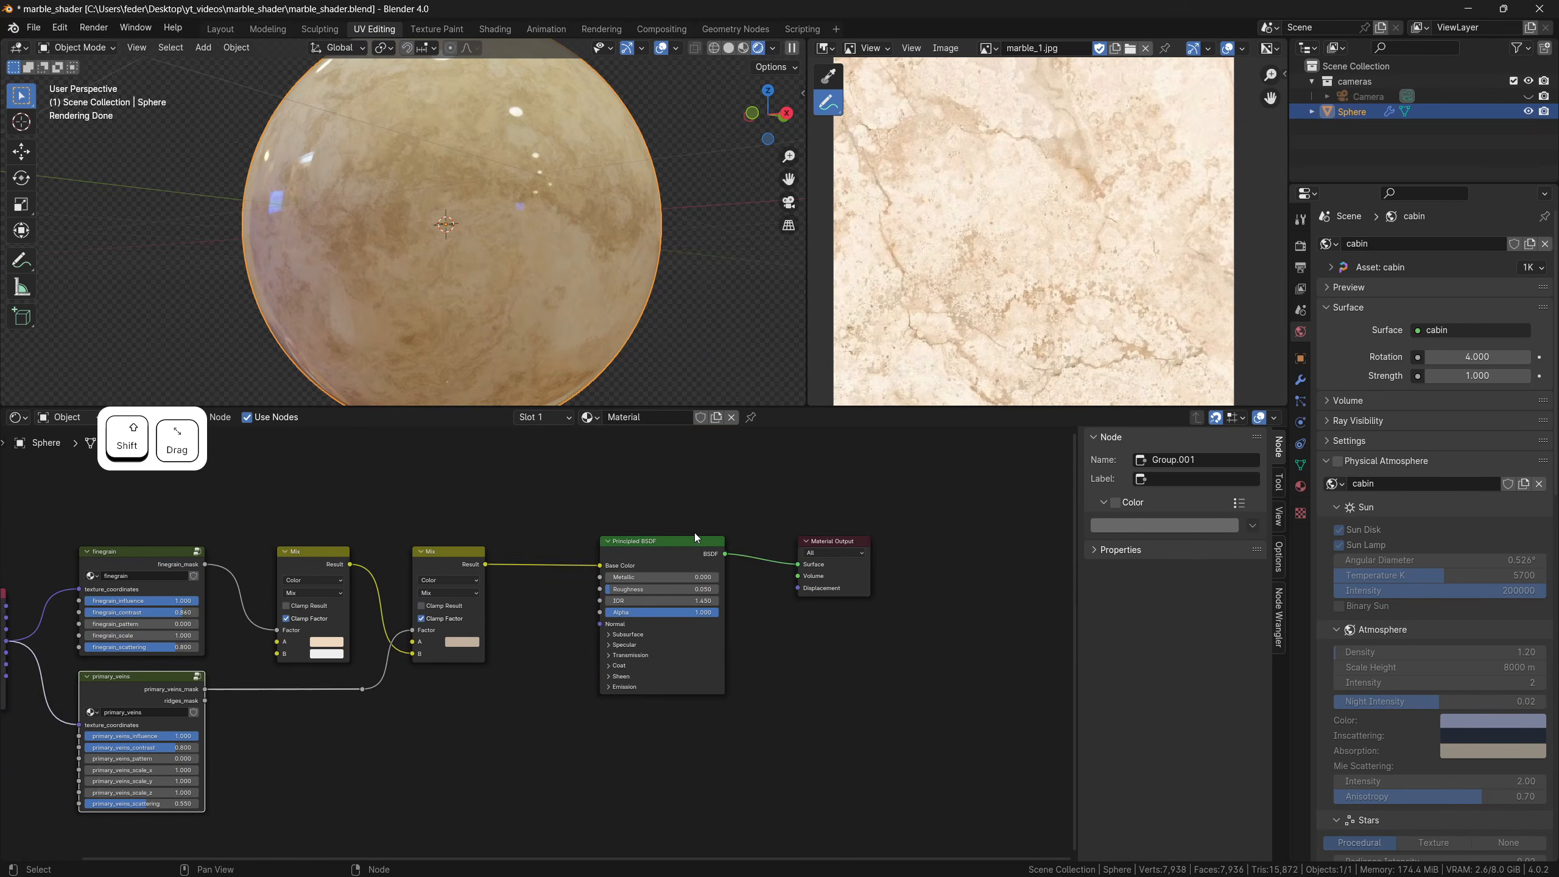
{"action": "left_click_drag", "start_coordinate": [680, 519], "coordinate": [846, 593]}
{"action": "left_click_drag", "start_coordinate": [682, 546], "coordinate": [821, 546]}
{"action": "left_click", "coordinate": [453, 553]}
{"action": "key", "text": "shift+d"}
{"action": "left_click", "coordinate": [549, 555]}
Connect ridges_mask through a reroute point to the third Mix node's Factor and set its A color to saturated blue
{"action": "middle_click_drag", "start_coordinate": [464, 642], "coordinate": [642, 618], "text": "shift"}
{"action": "scroll", "coordinate": [643, 618], "scroll_direction": "up", "scroll_amount": 6}
{"action": "mouse_move", "coordinate": [744, 619]}
{"action": "left_mouse_down"}
{"action": "mouse_move", "coordinate": [743, 639]}
{"action": "mouse_move", "coordinate": [745, 599]}
{"action": "left_mouse_up"}
{"action": "right_click_drag", "start_coordinate": [480, 665], "coordinate": [499, 639], "text": "shift"}
{"action": "key", "text": "g"}
{"action": "left_click", "coordinate": [639, 706]}
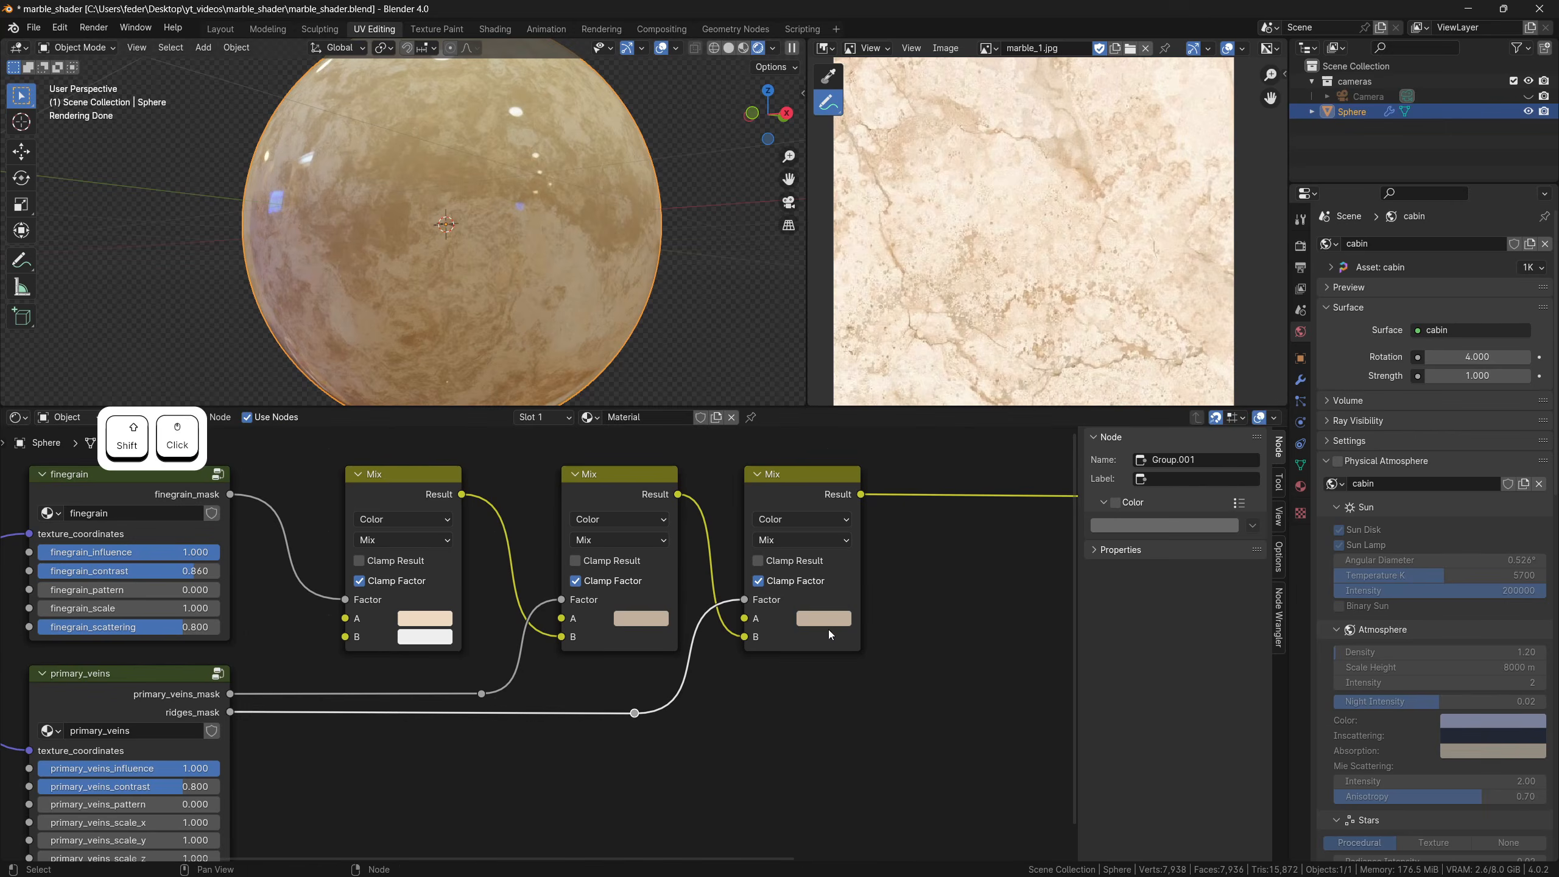
{"action": "left_click", "coordinate": [827, 620]}
{"action": "left_click_drag", "start_coordinate": [925, 441], "coordinate": [929, 402]}
Inside the primary_veins group, set the second Map Range to From Min 0.1, From Max 0.15 and To Max 1.5
{"action": "scroll", "coordinate": [522, 636], "scroll_direction": "down", "scroll_amount": 3}
{"action": "middle_click_drag", "start_coordinate": [522, 635], "coordinate": [809, 580], "text": "shift"}
{"action": "left_click", "coordinate": [499, 612]}
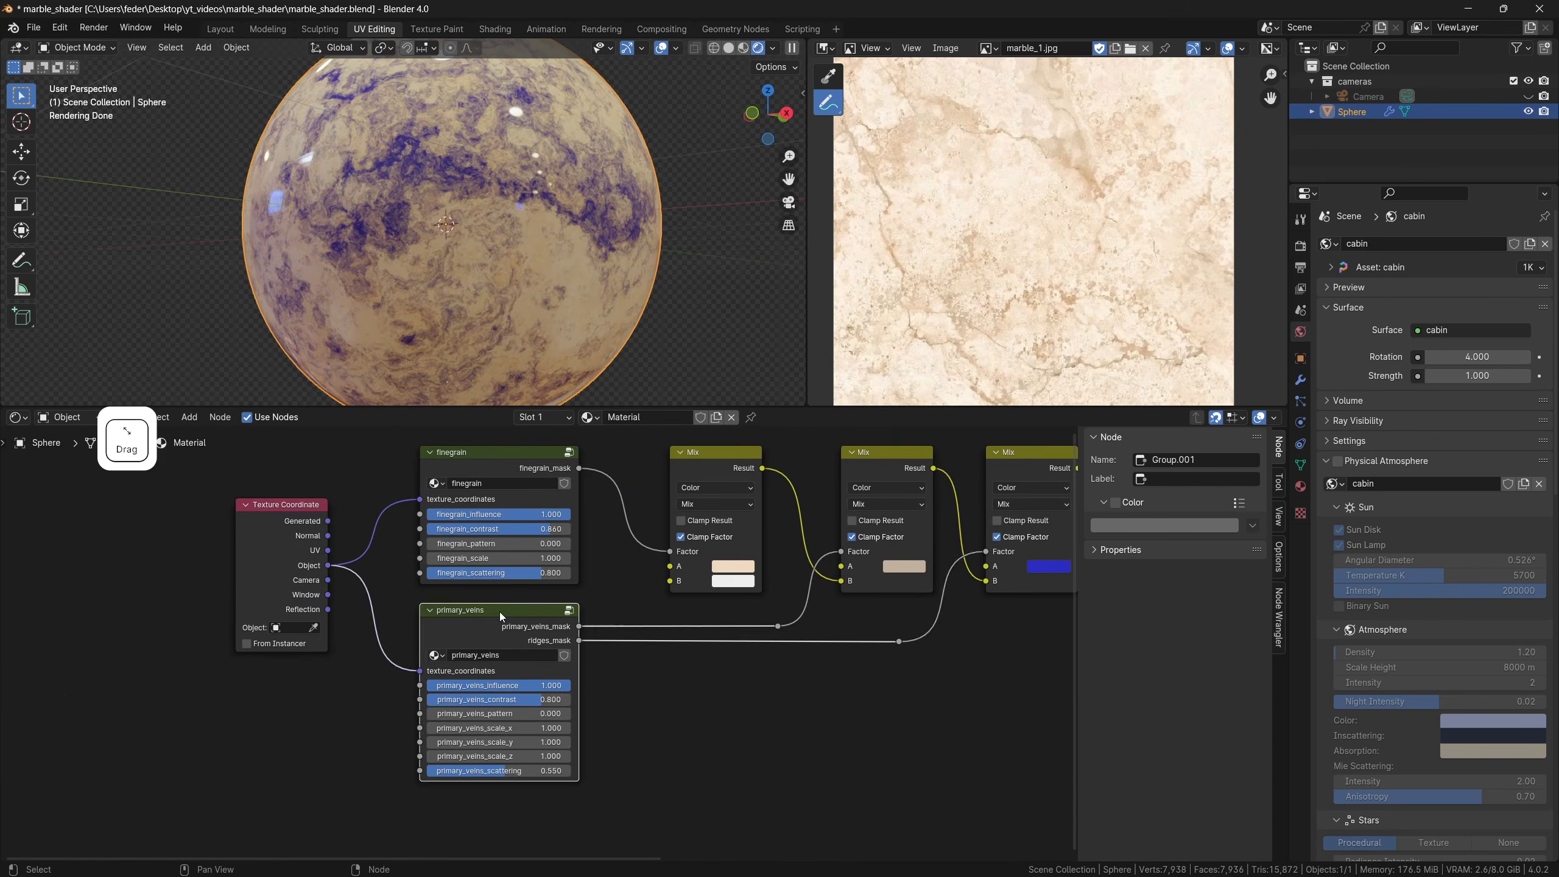
{"action": "key", "text": "Tab"}
{"action": "middle_click_drag", "start_coordinate": [730, 651], "coordinate": [721, 584], "text": "shift"}
{"action": "scroll", "coordinate": [706, 620], "scroll_direction": "up", "scroll_amount": 3}
{"action": "left_click", "coordinate": [676, 663]}
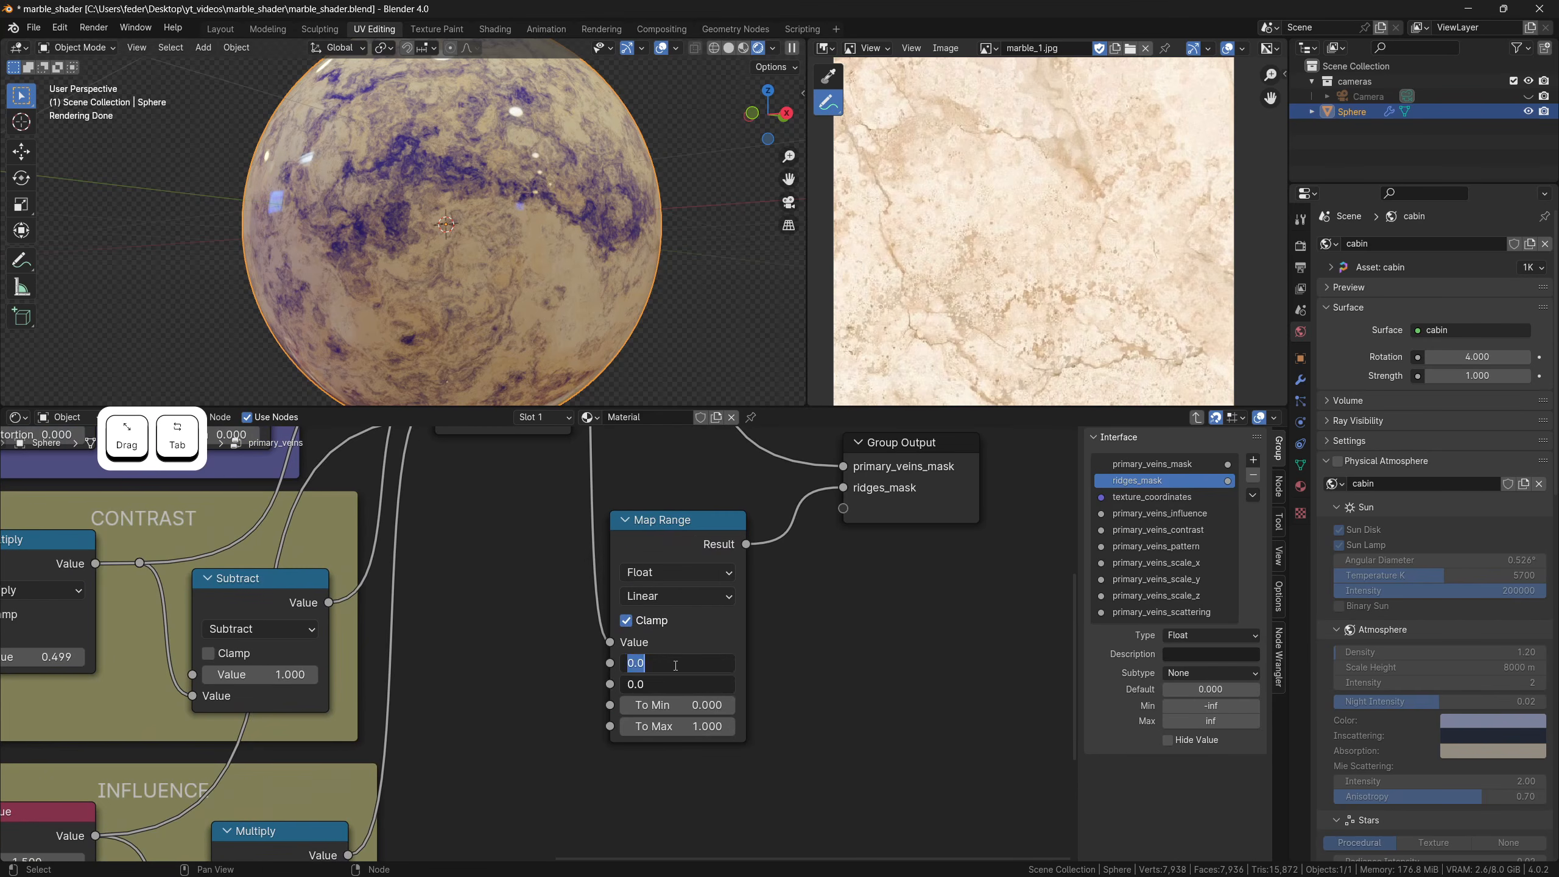
{"action": "type", "text": "0.1"}
{"action": "key", "text": "Return"}
{"action": "type", "text": "0.15"}
{"action": "key", "text": "Return"}
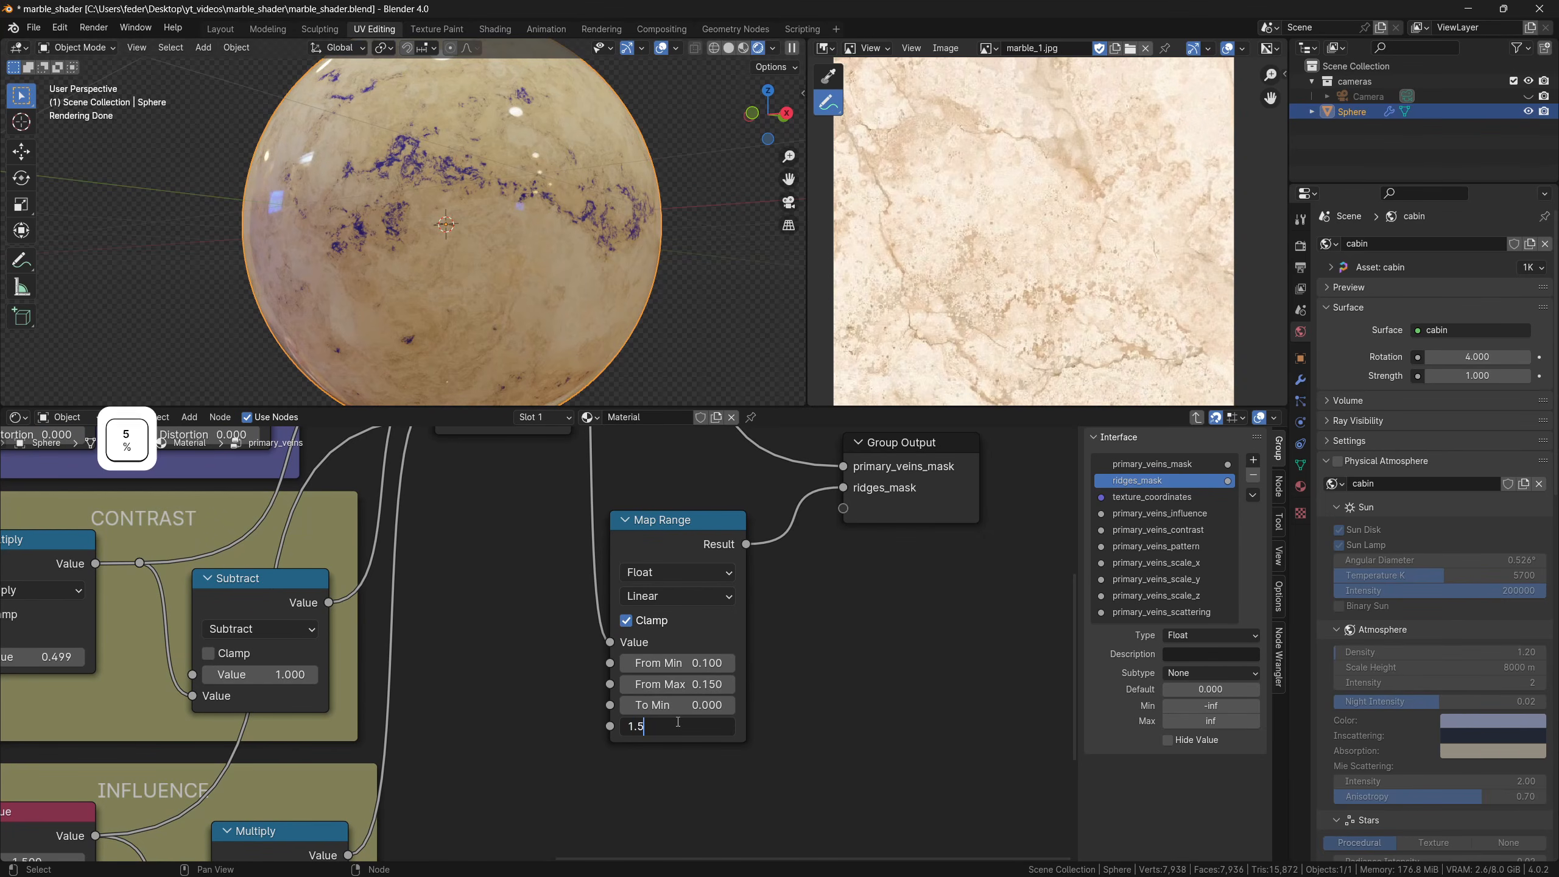
Add a Value node set to 1.5 and connect it to the second Map Range's To Max
{"action": "scroll", "coordinate": [693, 686], "scroll_direction": "down", "scroll_amount": 5}
{"action": "middle_click_drag", "start_coordinate": [643, 505], "coordinate": [594, 555], "text": "shift"}
{"action": "left_click_drag", "start_coordinate": [594, 555], "coordinate": [889, 562]}
{"action": "middle_click_drag", "start_coordinate": [575, 745], "coordinate": [673, 630], "text": "shift"}
{"action": "key", "text": "shift+a"}
{"action": "type", "text": "value"}
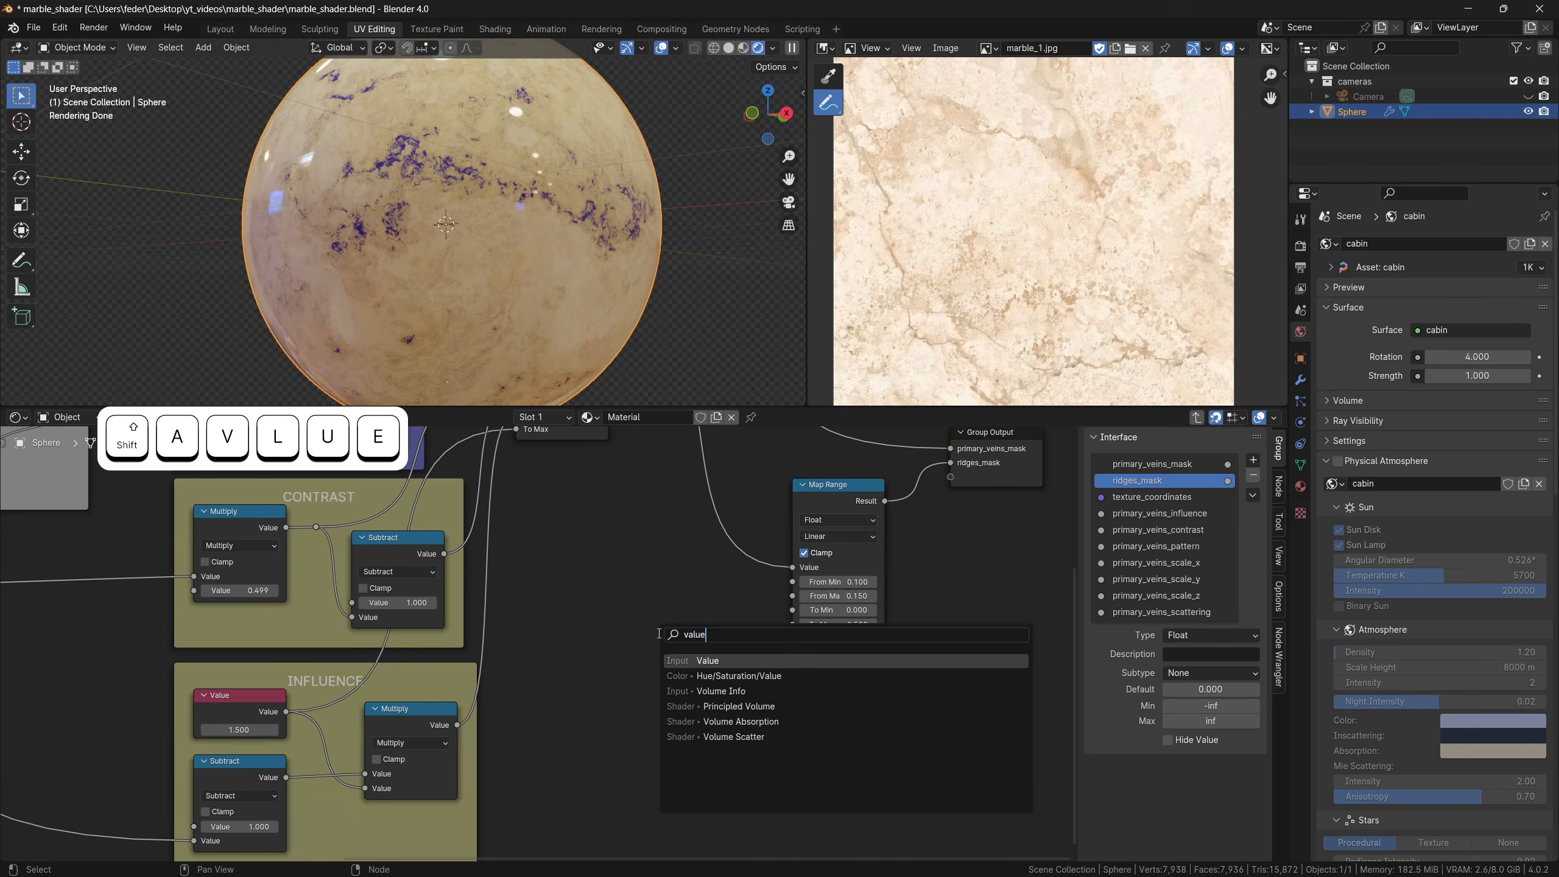
{"action": "key", "text": "Return"}
{"action": "left_click", "coordinate": [579, 685]}
{"action": "key", "text": "Return"}
{"action": "type", "text": "1.5"}
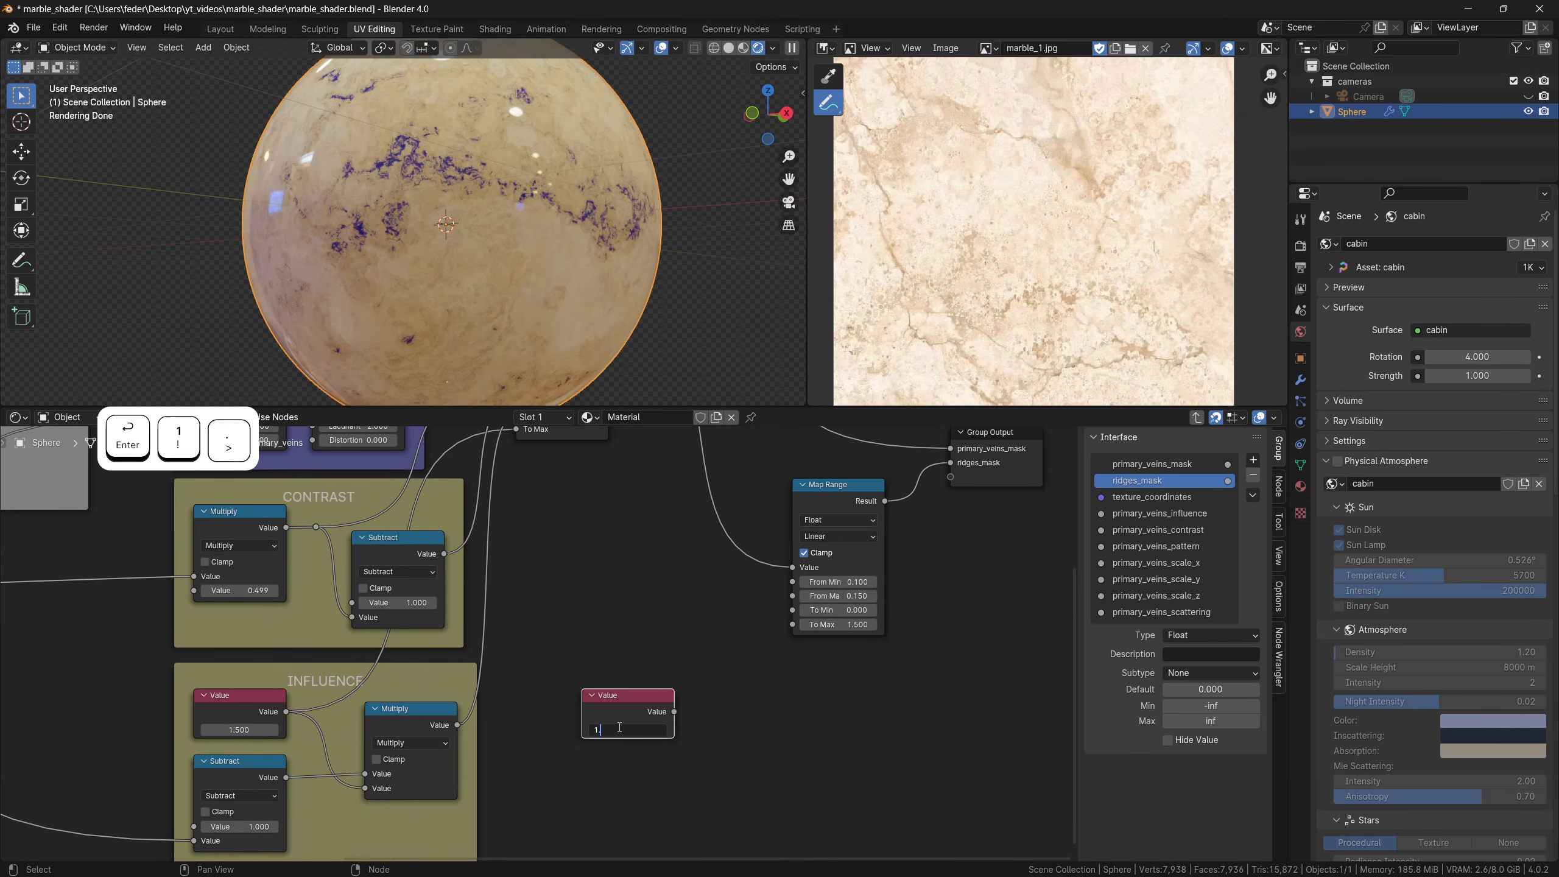
{"action": "key", "text": "Return"}
{"action": "left_click_drag", "start_coordinate": [792, 626], "coordinate": [792, 625]}
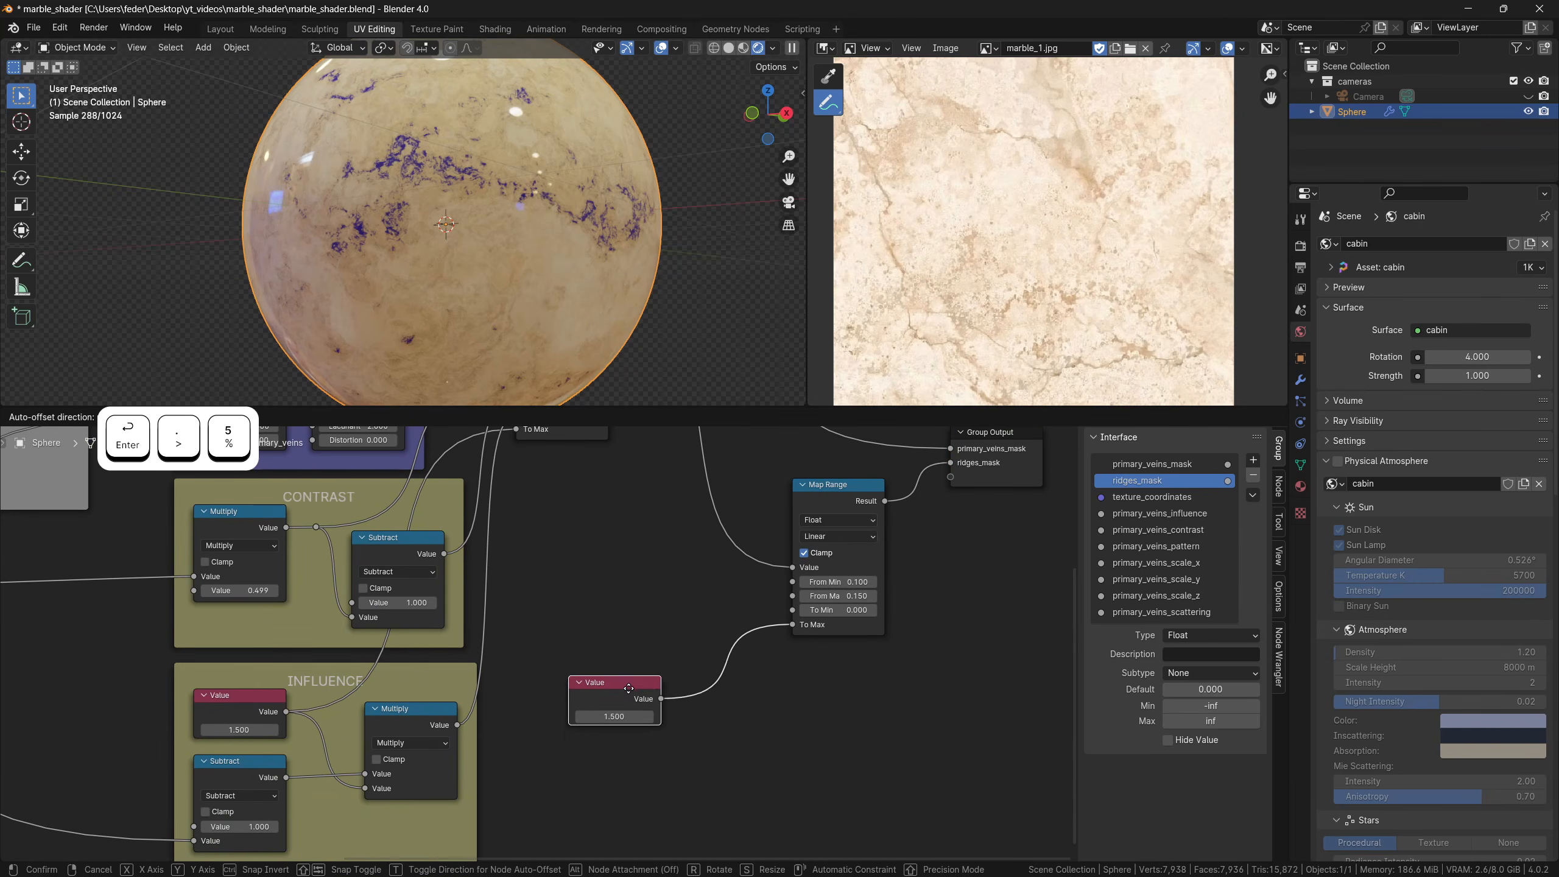
{"action": "left_click_drag", "start_coordinate": [626, 696], "coordinate": [599, 683]}
{"action": "middle_click_drag", "start_coordinate": [737, 710], "coordinate": [692, 709], "text": "shift"}
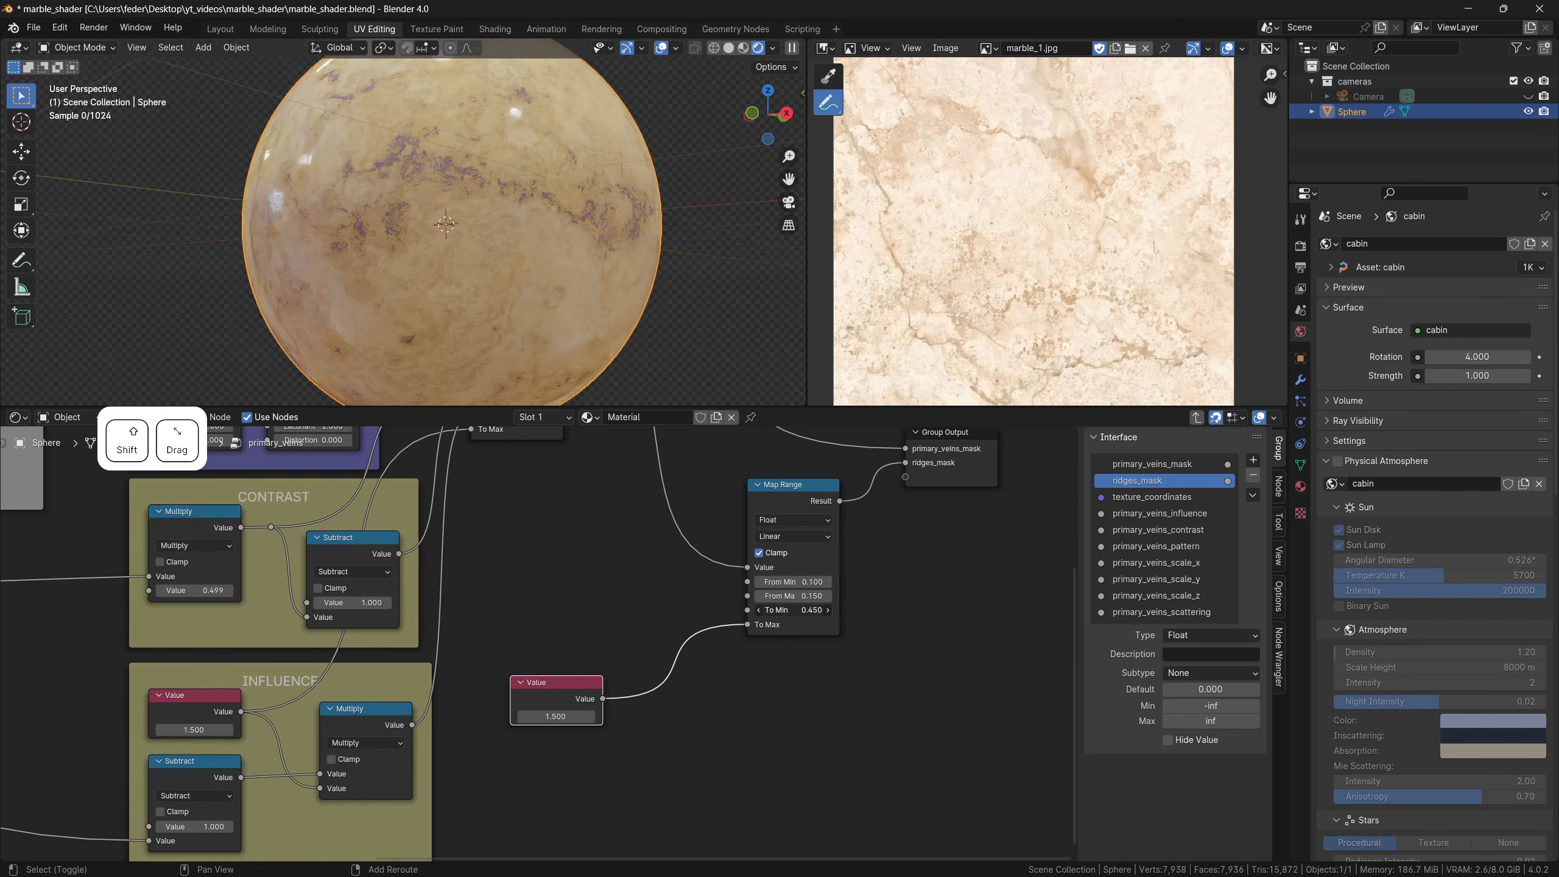
{"action": "key", "text": "Return"}
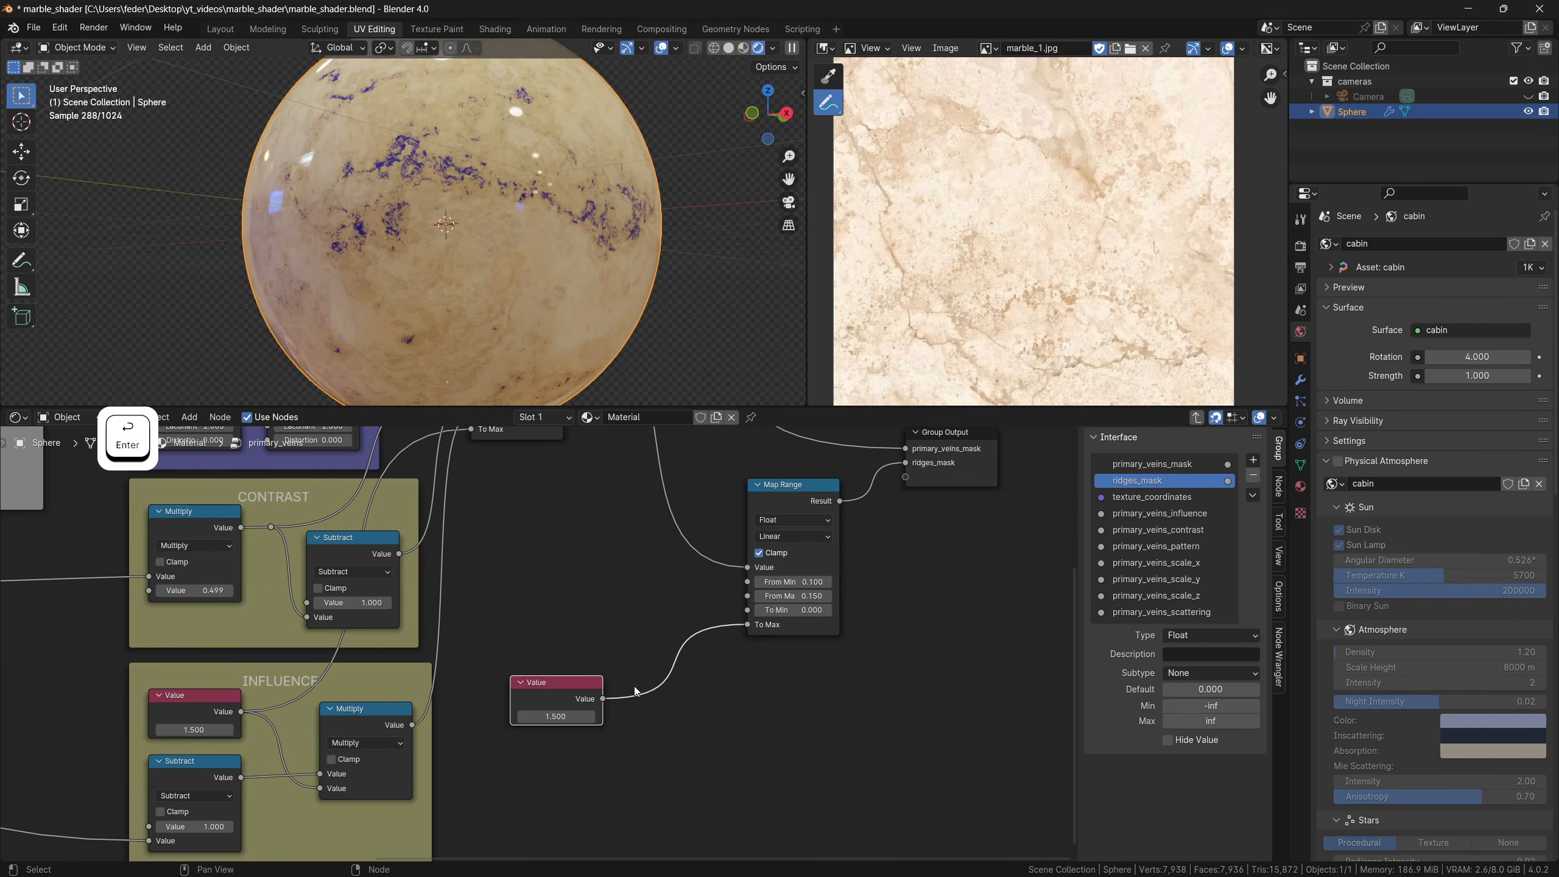
Add a Math node set to Subtract near the 1.5 Value node, with its first value at 1
{"action": "key", "text": "shift+a"}
{"action": "type", "text": "math"}
{"action": "key", "text": "Return"}
{"action": "left_click", "coordinate": [714, 755]}
{"action": "left_click", "coordinate": [713, 756]}
{"action": "left_click", "coordinate": [710, 613]}
{"action": "double_click", "coordinate": [713, 788]}
{"action": "type", "text": "1"}
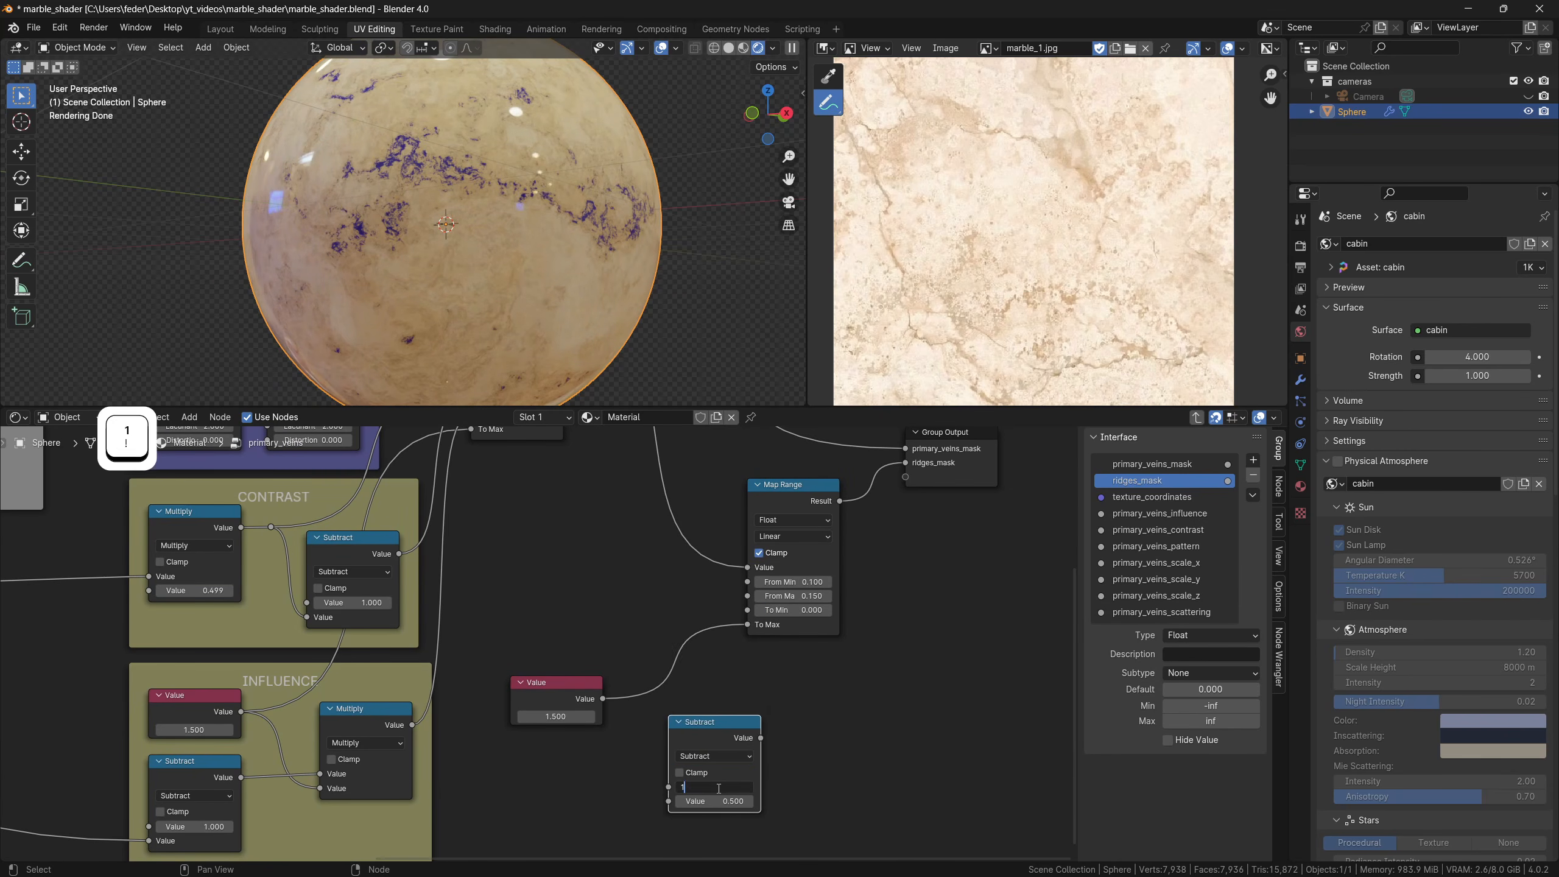
Duplicate the 1.5 Value node, set the copy to 0 and connect it to the new Subtract node's second value
{"action": "middle_click_drag", "start_coordinate": [598, 725], "coordinate": [624, 653], "text": "shift"}
{"action": "left_click", "coordinate": [585, 618]}
{"action": "key", "text": "shift+d"}
{"action": "double_click", "coordinate": [581, 724]}
{"action": "type", "text": "0"}
{"action": "left_click_drag", "start_coordinate": [628, 707], "coordinate": [694, 731]}
{"action": "left_click_drag", "start_coordinate": [683, 705], "coordinate": [581, 729]}
{"action": "left_click_drag", "start_coordinate": [760, 653], "coordinate": [707, 691]}
Multiply the Subtract result by the 1.5 Value using a duplicated Math node feeding To Min, and set the Subtract's input Value to 1
{"action": "key", "text": "shift+d"}
{"action": "left_click", "coordinate": [820, 694]}
{"action": "left_click", "coordinate": [805, 725]}
{"action": "left_click", "coordinate": [786, 589]}
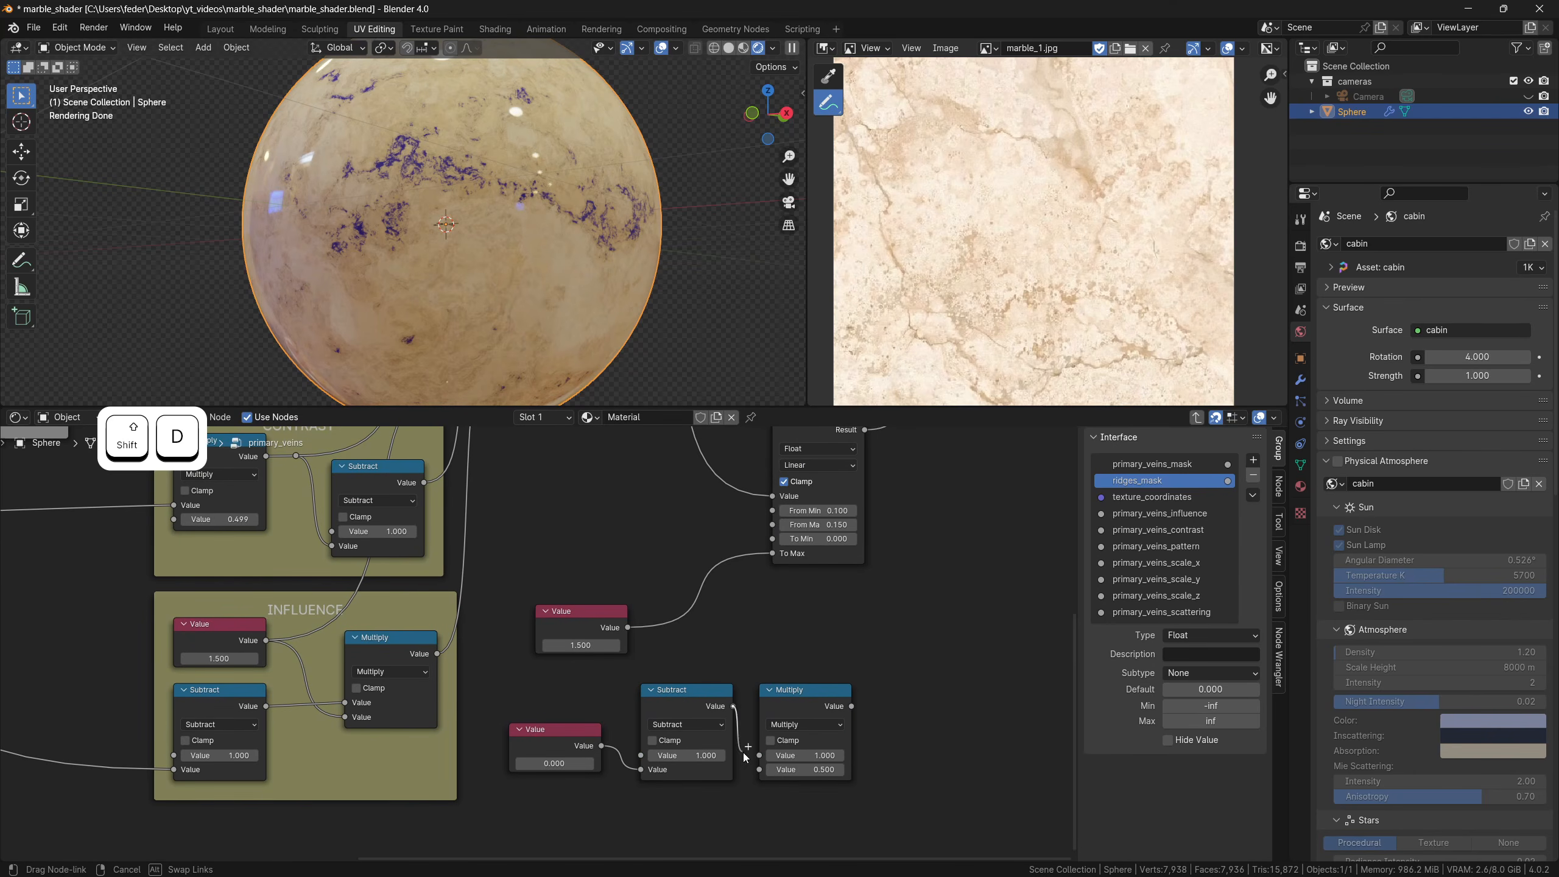
{"action": "left_click_drag", "start_coordinate": [628, 627], "coordinate": [736, 769]}
{"action": "left_click_drag", "start_coordinate": [888, 683], "coordinate": [772, 539]}
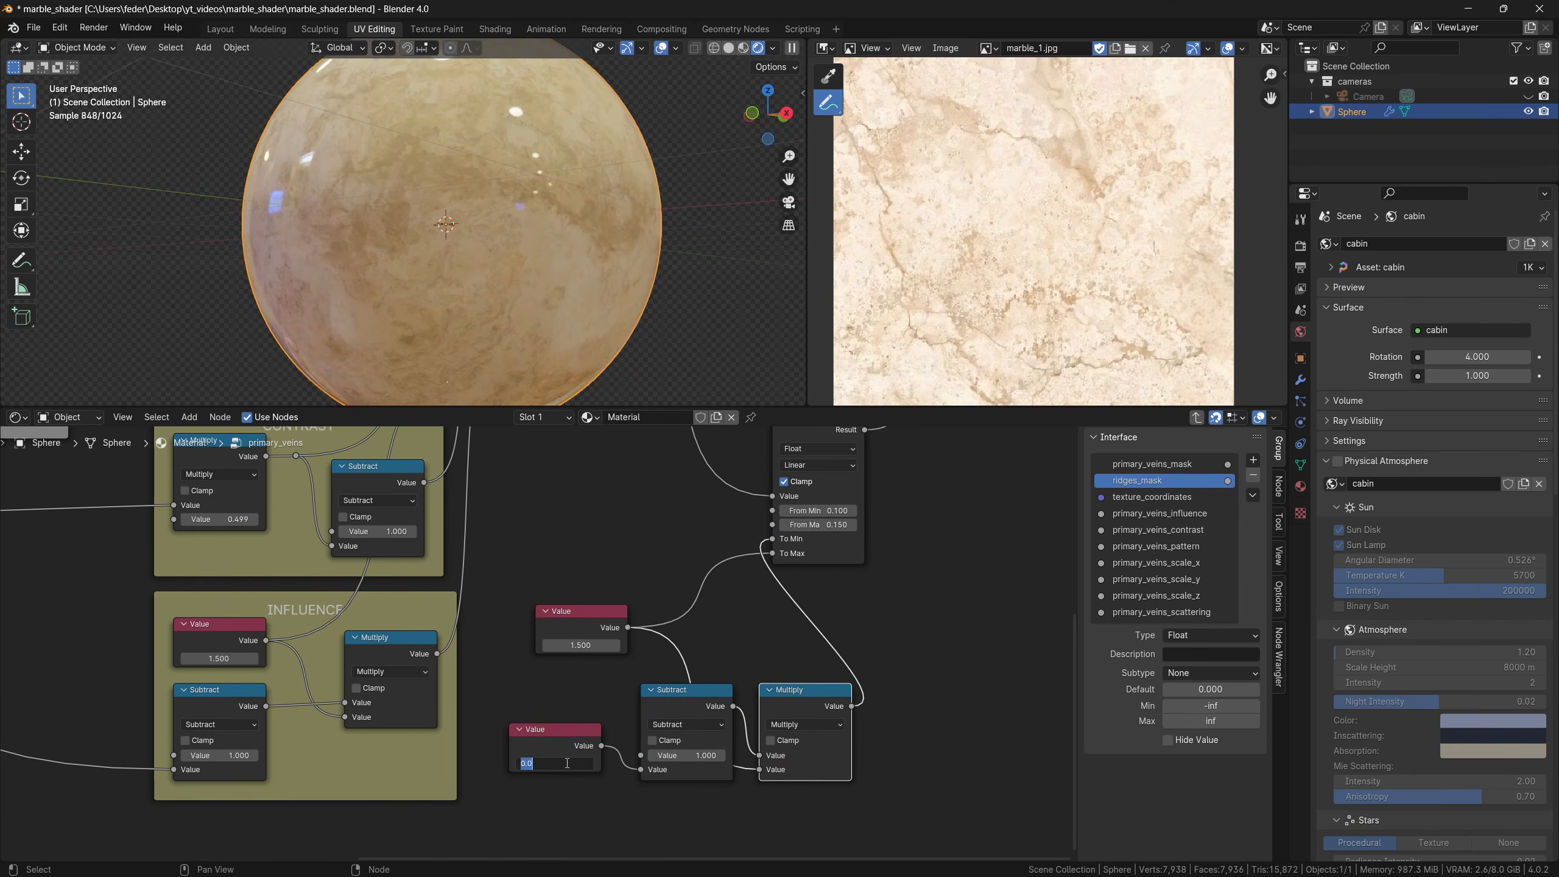
{"action": "type", "text": "1"}
{"action": "key", "text": "Return"}
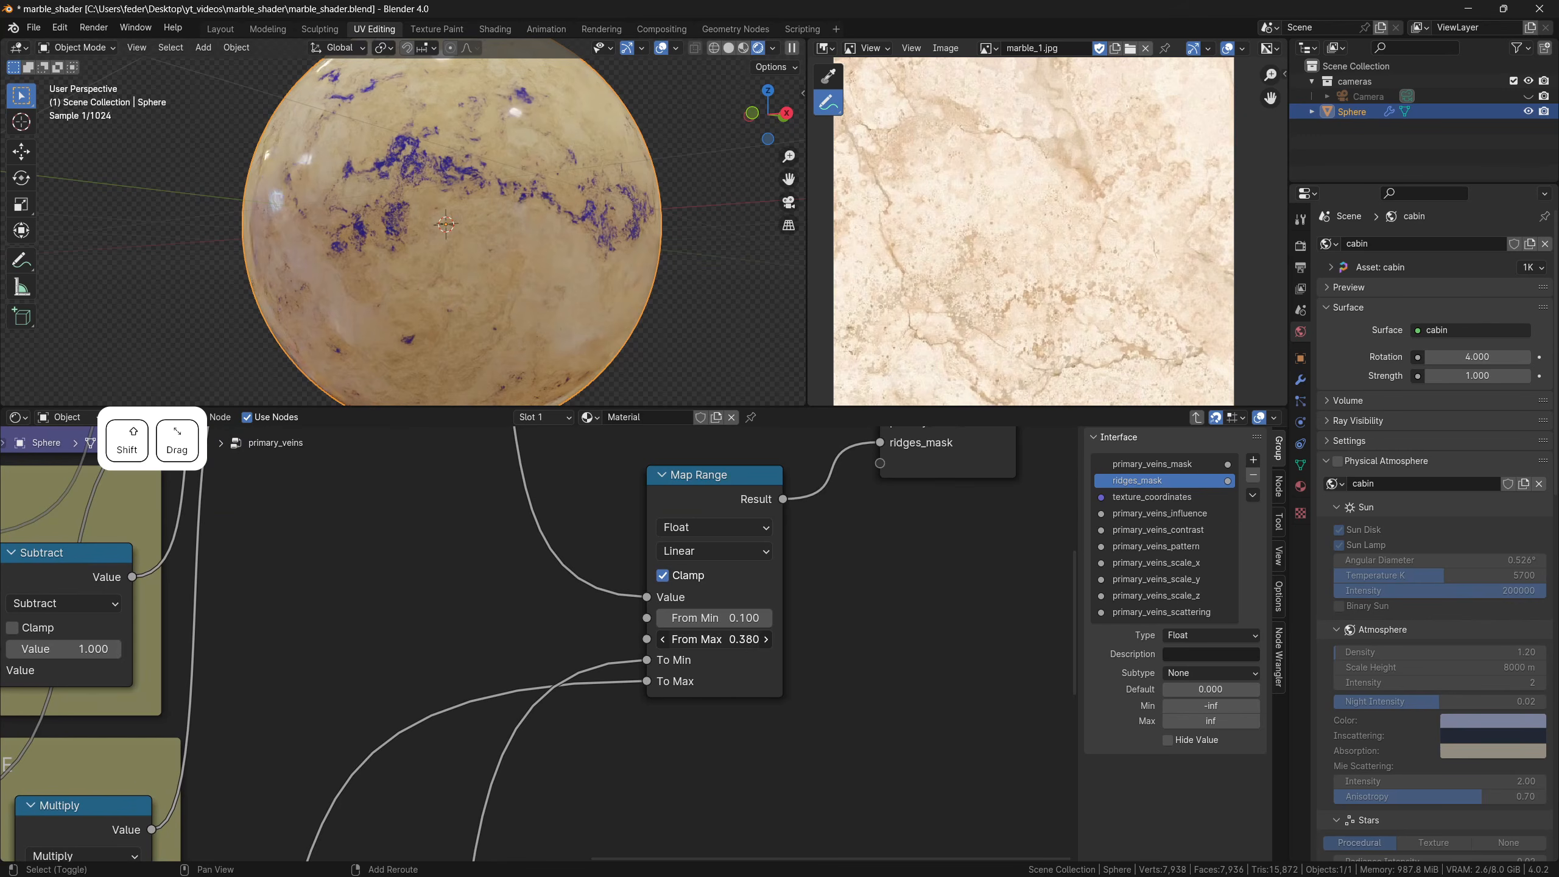
Try raising the second Map Range's From Max to 0.55 and set it back to 0.15
{"action": "left_click_drag", "start_coordinate": [712, 639], "coordinate": [743, 639], "text": "shift"}
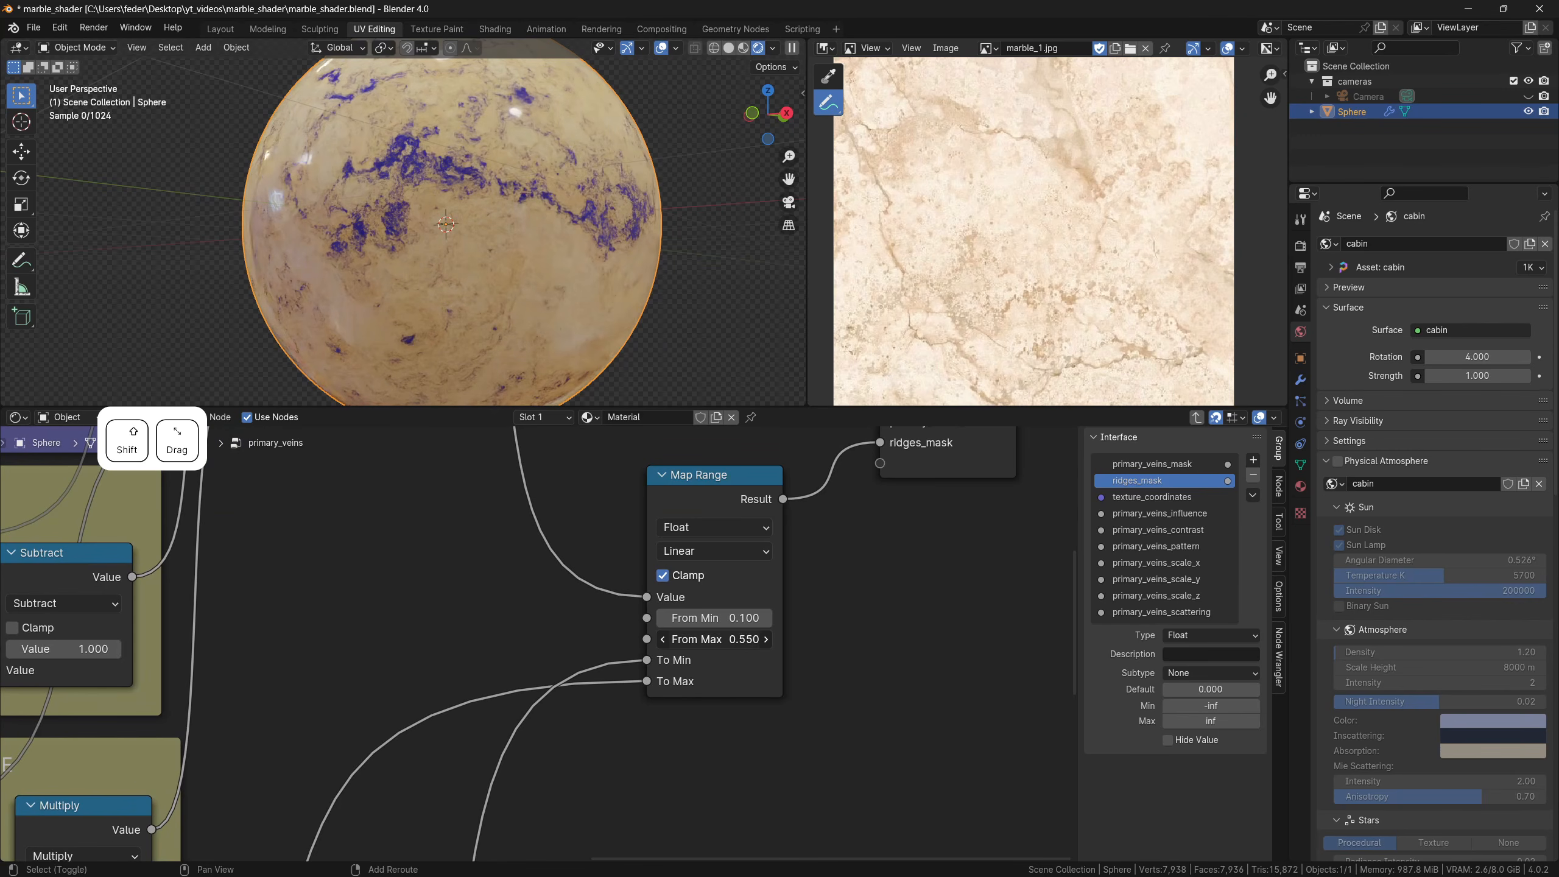
{"action": "left_click", "coordinate": [708, 641]}
{"action": "type", "text": ".15"}
{"action": "key", "text": "Return"}
Add another Value node, left at 0, in the free space below the second Map Range
{"action": "scroll", "coordinate": [534, 635], "scroll_direction": "down", "scroll_amount": 5}
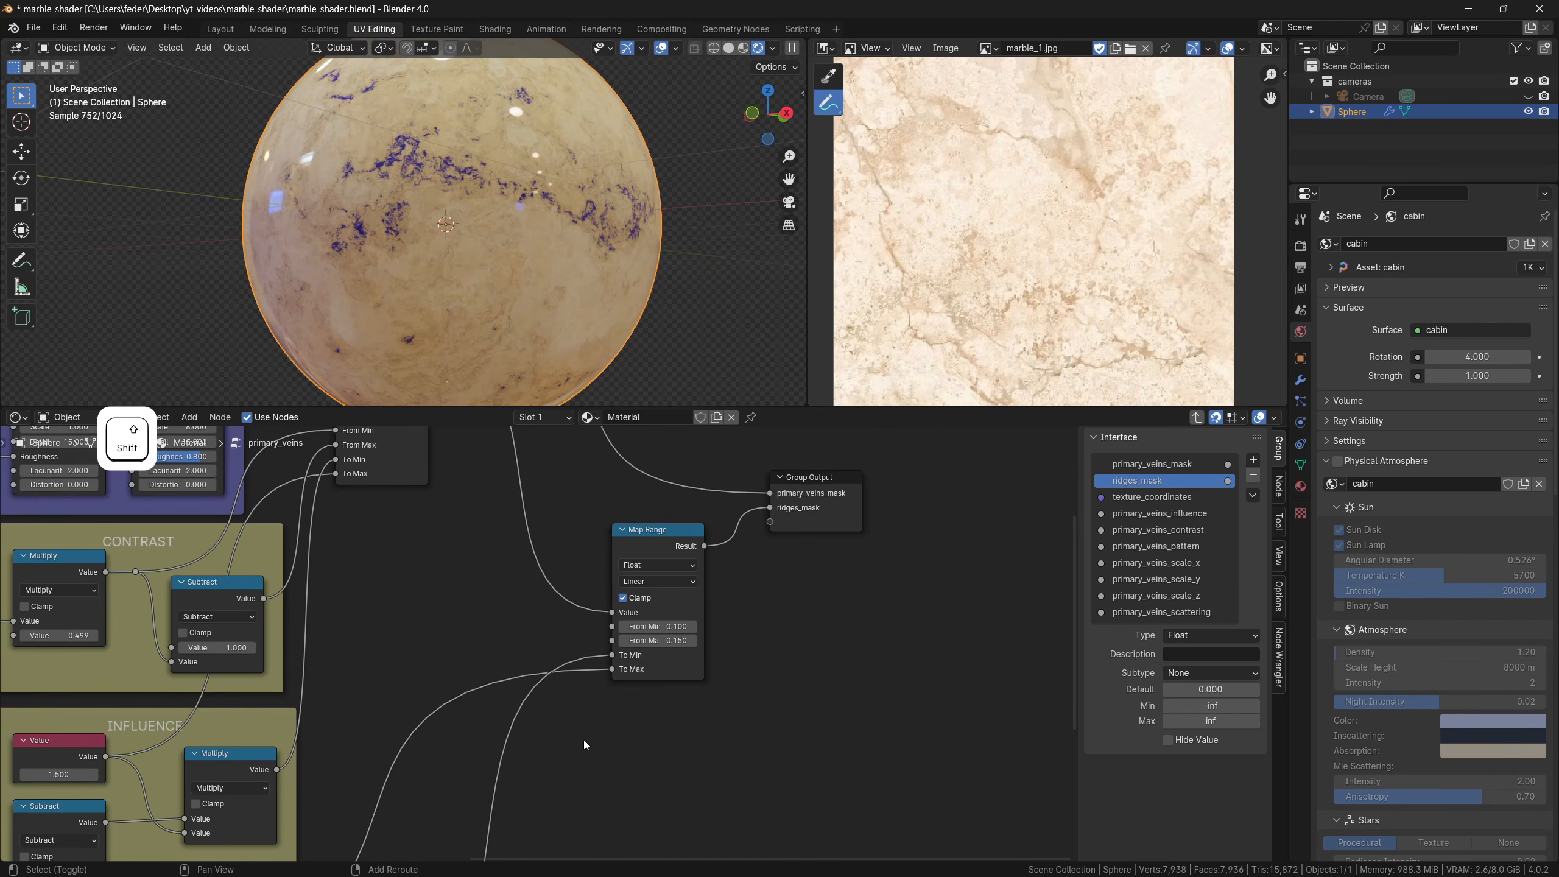
{"action": "middle_click_drag", "start_coordinate": [584, 746], "coordinate": [620, 706], "text": "shift"}
{"action": "key", "text": "shift+a"}
{"action": "type", "text": "value"}
{"action": "key", "text": "Return"}
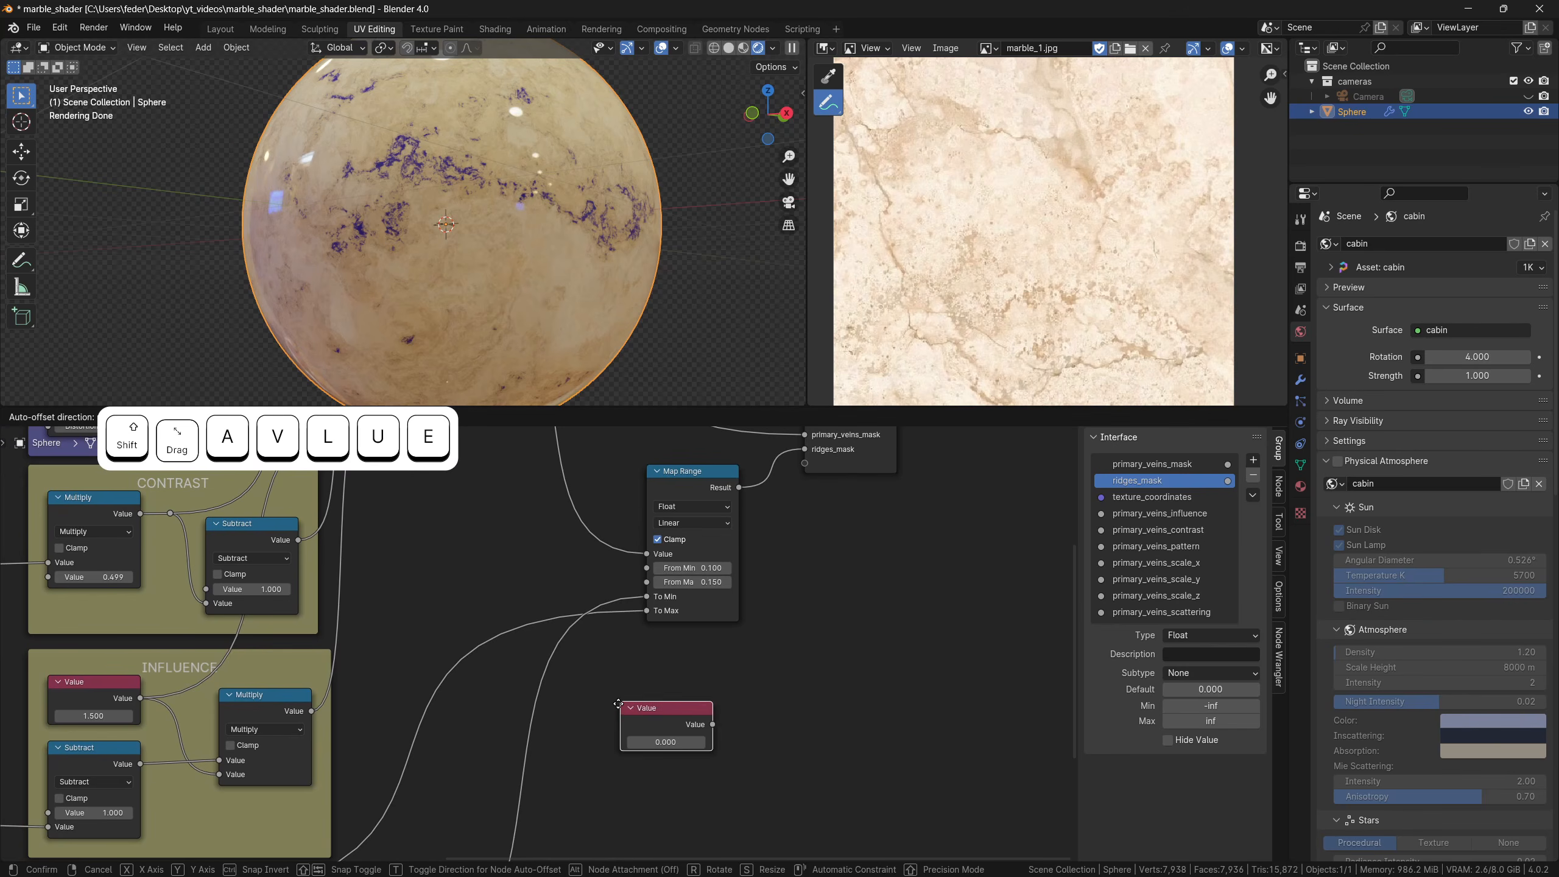
{"action": "left_click", "coordinate": [666, 724]}
Duplicate the new Value node twice, setting one copy to 0.15 and the other to 0.75
{"action": "scroll", "coordinate": [683, 738], "scroll_direction": "up", "scroll_amount": 1}
{"action": "middle_click_drag", "start_coordinate": [683, 738], "coordinate": [582, 677], "text": "shift"}
{"action": "key", "text": "shift+d"}
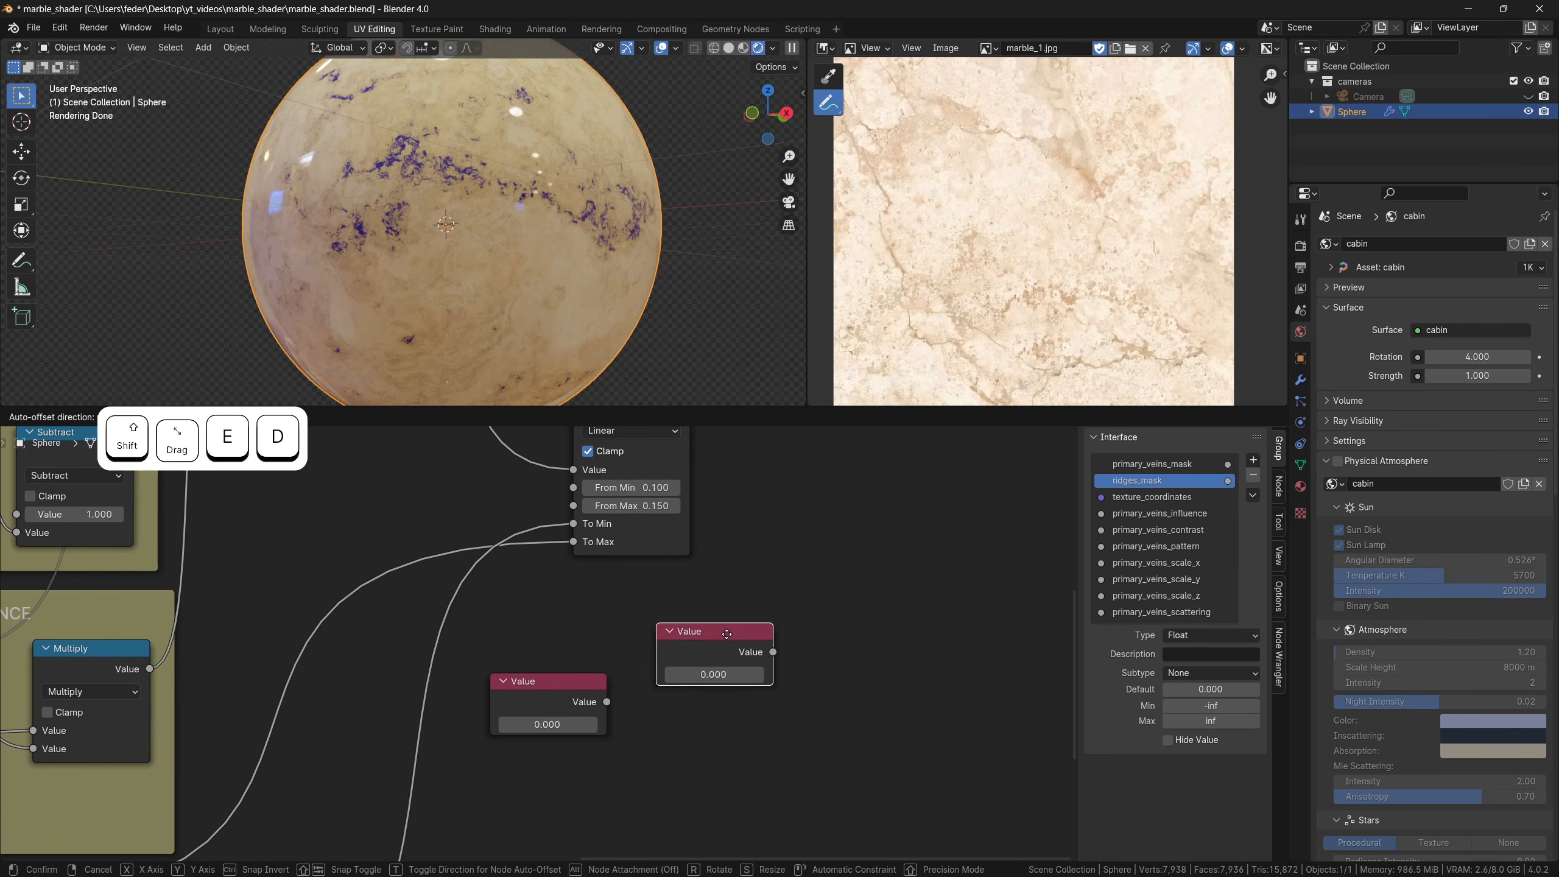
{"action": "left_click", "coordinate": [696, 674]}
{"action": "type", "text": ".15"}
{"action": "key", "text": "Return"}
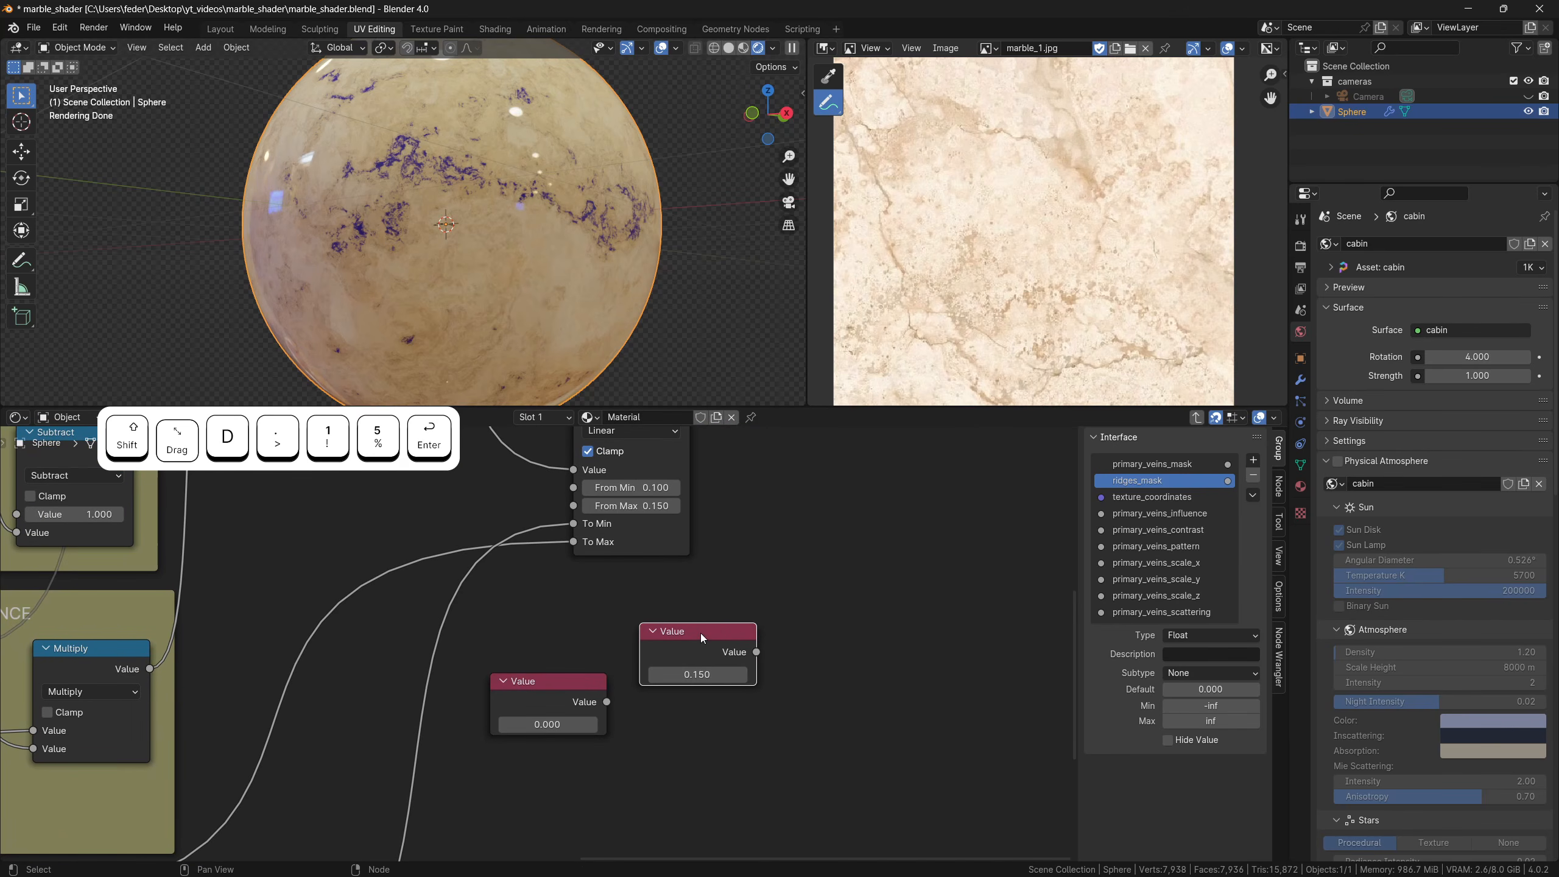
{"action": "key", "text": "shift+d"}
{"action": "left_click", "coordinate": [700, 717]}
{"action": "type", "text": ".75"}
{"action": "key", "text": "Return"}
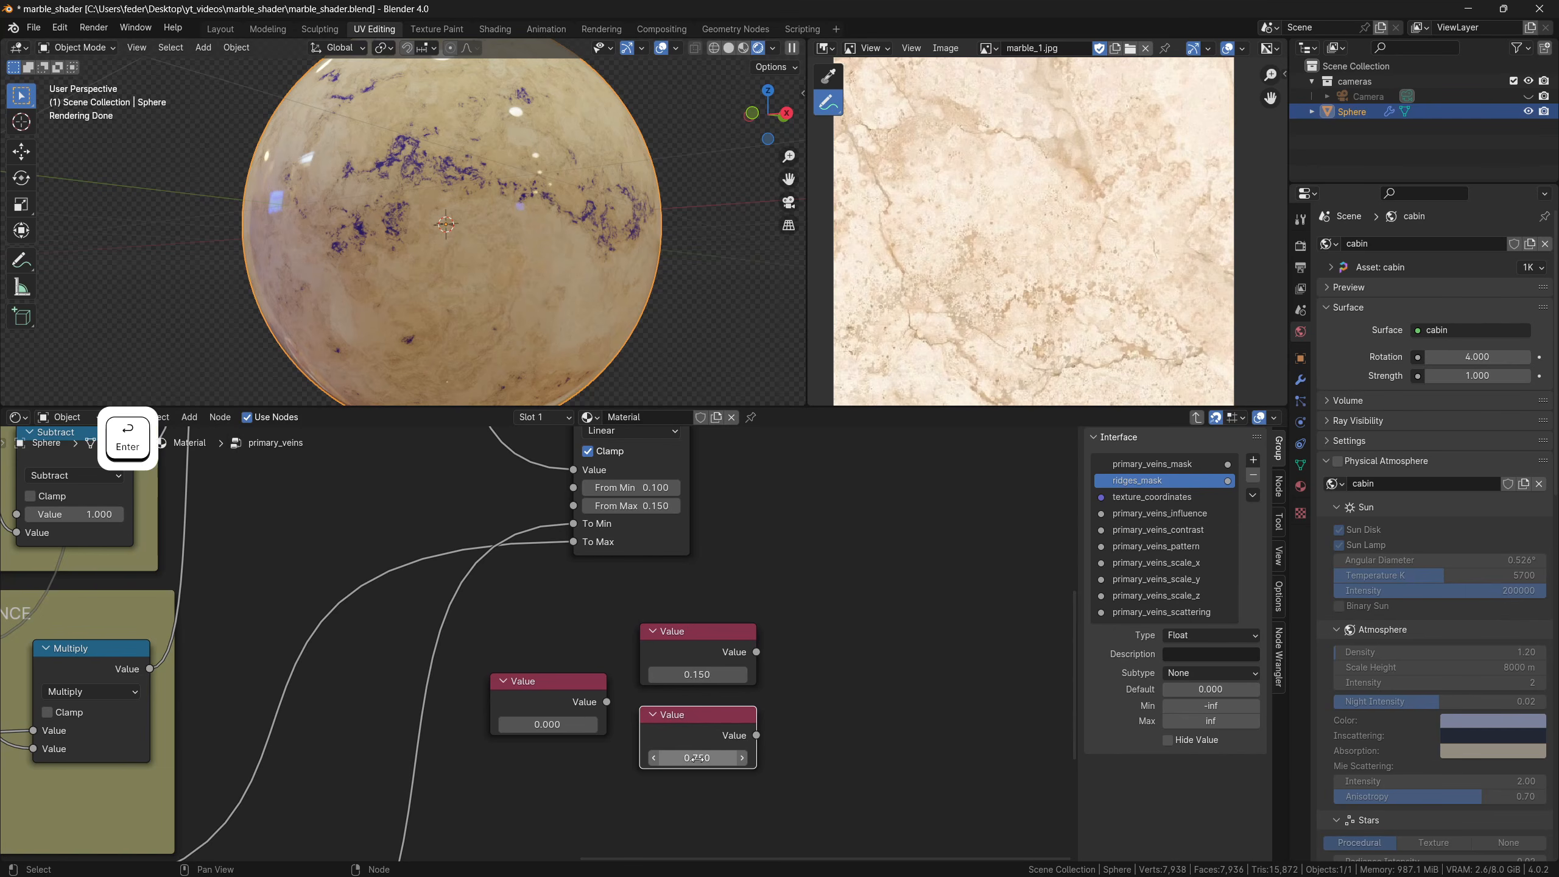
Add a Subtract Math node that subtracts the 0.15 Value from the 0.75 Value
{"action": "middle_click_drag", "start_coordinate": [699, 743], "coordinate": [598, 745]}
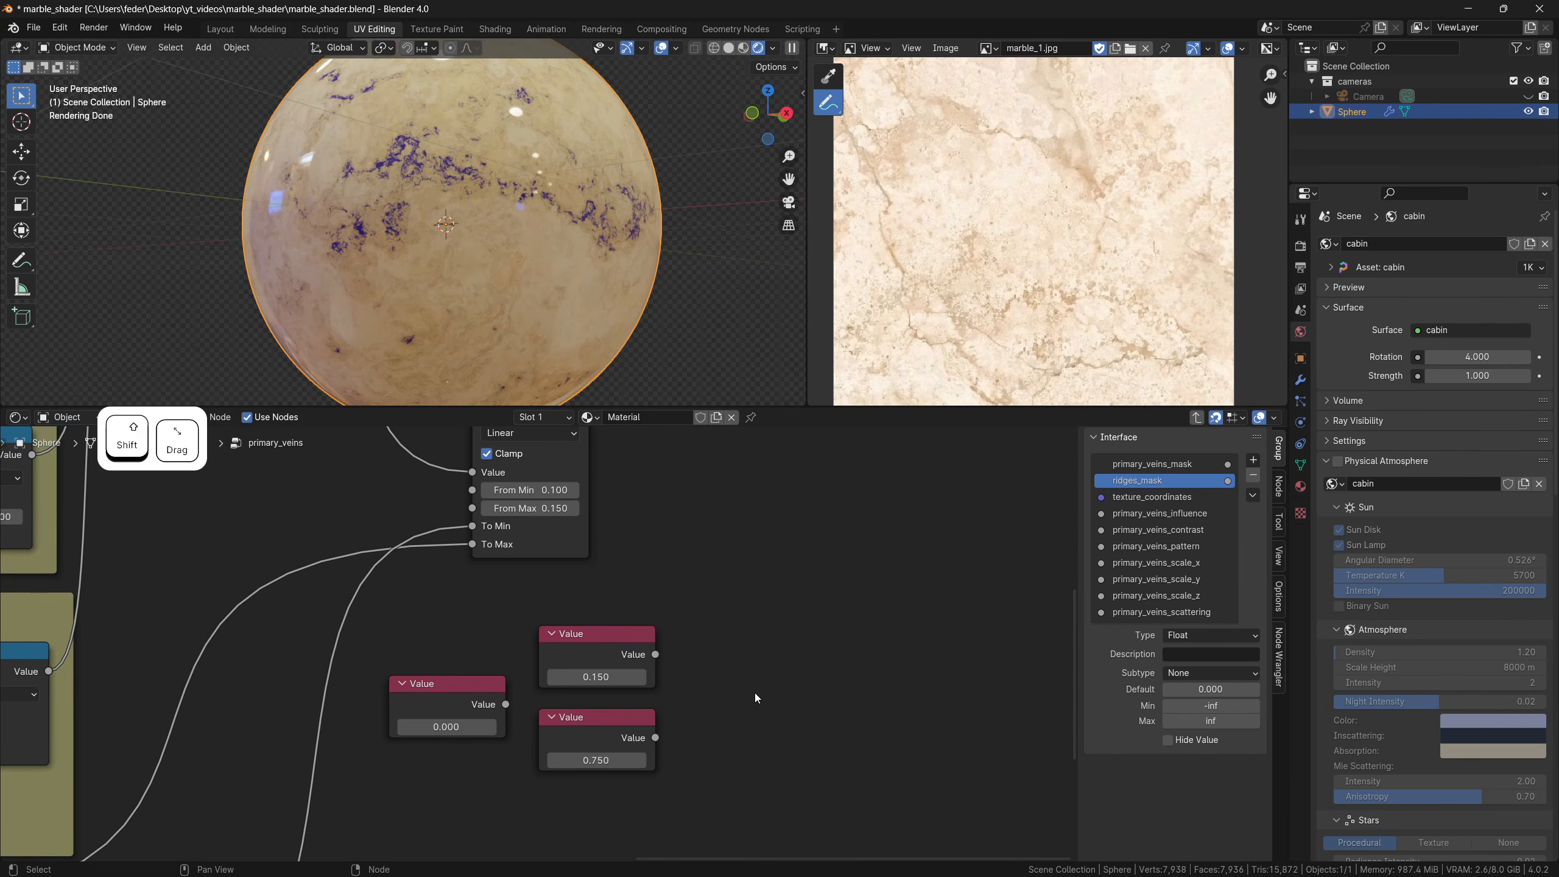
{"action": "key", "text": "shift+a"}
{"action": "type", "text": "mth"}
{"action": "key", "text": "Return"}
{"action": "left_click", "coordinate": [724, 650]}
{"action": "left_click", "coordinate": [779, 693]}
{"action": "left_click", "coordinate": [760, 523]}
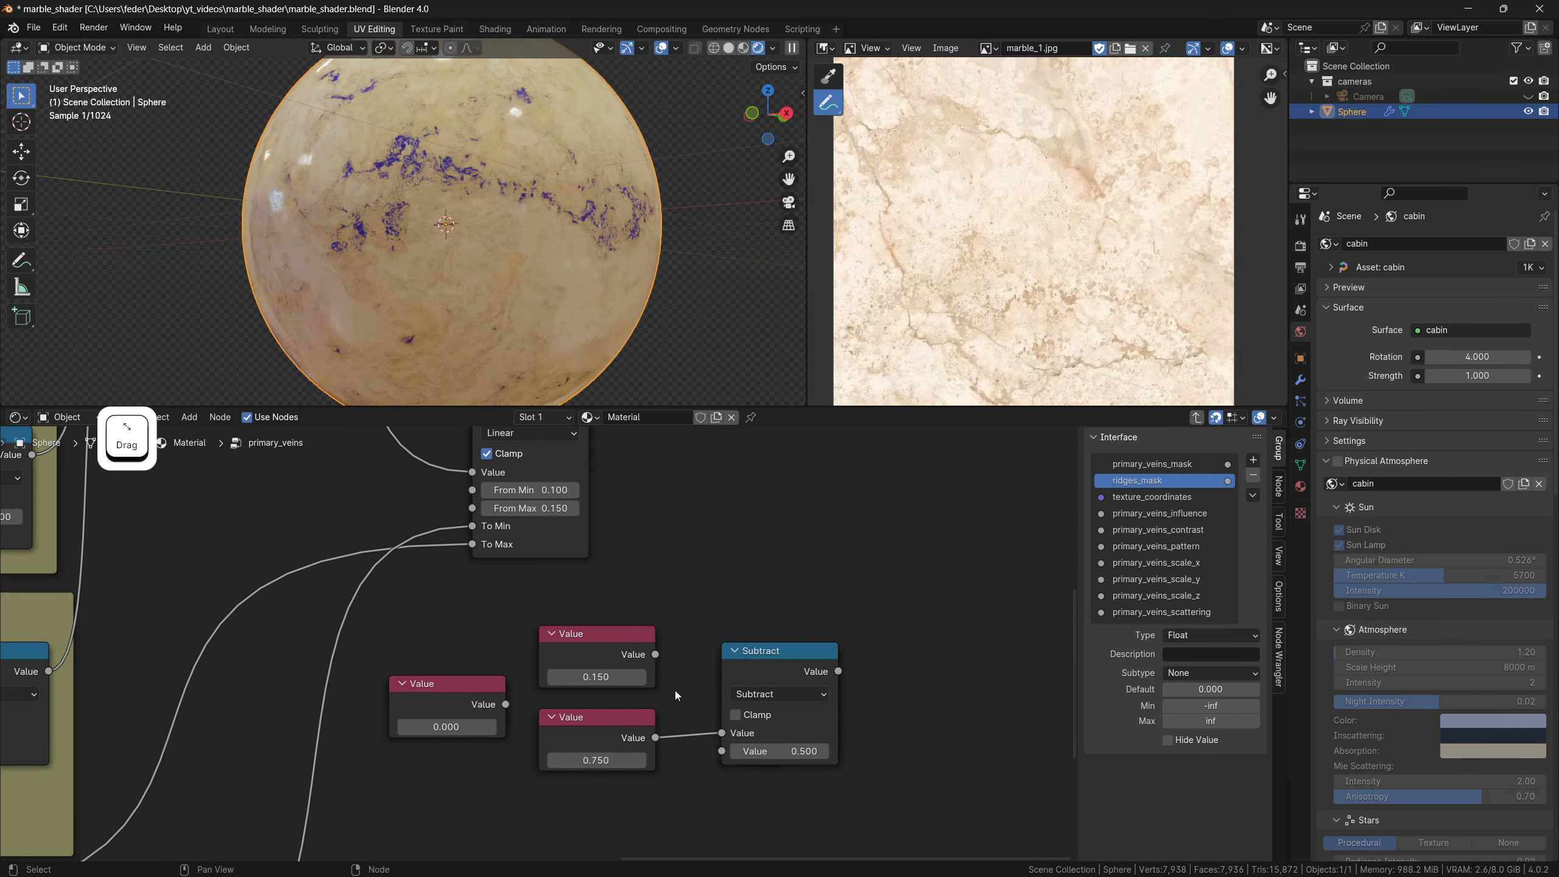
{"action": "left_click_drag", "start_coordinate": [654, 655], "coordinate": [721, 751]}
{"action": "left_click_drag", "start_coordinate": [765, 652], "coordinate": [731, 636]}
Duplicate the Subtract node as Multiply and feed it the Subtract result and the 0 Value
{"action": "middle_click_drag", "start_coordinate": [730, 636], "coordinate": [610, 640]}
{"action": "key", "text": "shift+d"}
{"action": "left_click", "coordinate": [743, 641]}
{"action": "left_click", "coordinate": [757, 681]}
{"action": "left_click", "coordinate": [768, 510]}
{"action": "left_click_drag", "start_coordinate": [683, 658], "coordinate": [700, 720]}
Duplicate the Multiply node as Add and feed it the Multiply result and the 0.15 Value
{"action": "key", "text": "shift+d"}
{"action": "left_click", "coordinate": [889, 638]}
{"action": "left_click", "coordinate": [890, 680]}
{"action": "left_click", "coordinate": [344, 478]}
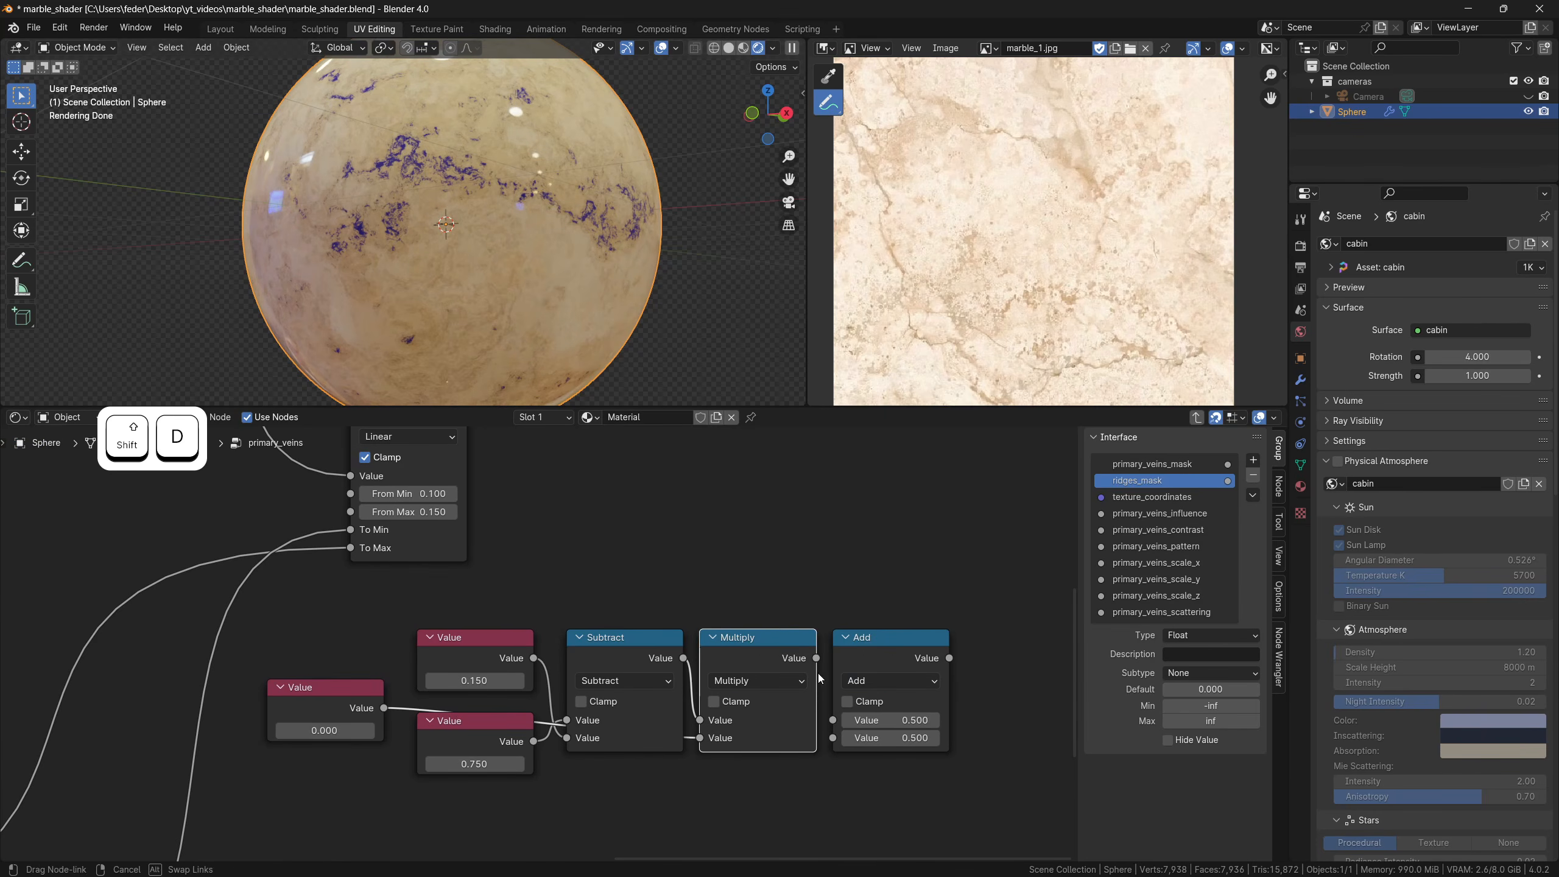
{"action": "left_click_drag", "start_coordinate": [817, 678], "coordinate": [832, 720]}
{"action": "left_click_drag", "start_coordinate": [534, 658], "coordinate": [833, 738]}
Move the new math chain below the influence nodes and connect the Add result to the second Map Range's From Max
{"action": "scroll", "coordinate": [599, 678], "scroll_direction": "down", "scroll_amount": 6}
{"action": "left_click_drag", "start_coordinate": [392, 614], "coordinate": [774, 755]}
{"action": "middle_click_drag", "start_coordinate": [696, 768], "coordinate": [787, 657], "text": "shift"}
{"action": "left_click_drag", "start_coordinate": [858, 540], "coordinate": [282, 795]}
{"action": "middle_click_drag", "start_coordinate": [358, 784], "coordinate": [442, 811], "text": "shift"}
{"action": "left_click_drag", "start_coordinate": [418, 835], "coordinate": [614, 478]}
Connect a new Group Input socket to the ridges Subtract node's second value and name it ridges_influence
{"action": "scroll", "coordinate": [589, 497], "scroll_direction": "down", "scroll_amount": 2}
{"action": "middle_click_drag", "start_coordinate": [430, 522], "coordinate": [849, 494], "text": "shift"}
{"action": "left_click_drag", "start_coordinate": [231, 515], "coordinate": [669, 747]}
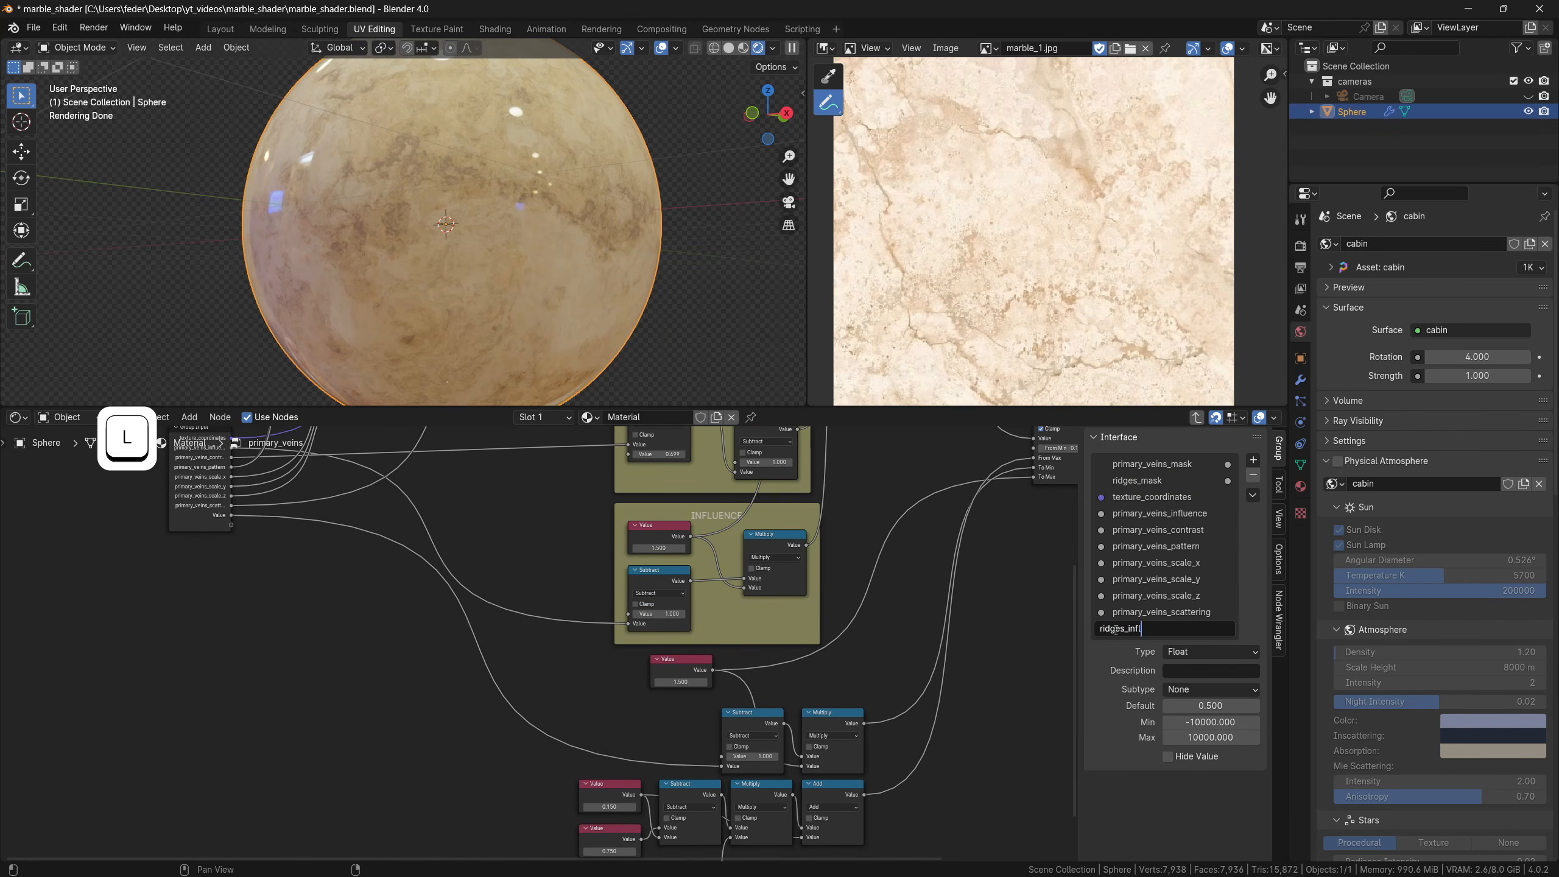
Set the ridges_influence input's subtype to Factor with a default of 1, minimum of 0 and maximum of 1
{"action": "left_click", "coordinate": [1184, 689]}
{"action": "left_click", "coordinate": [1184, 739]}
{"action": "left_click", "coordinate": [1194, 706]}
{"action": "type", "text": "1"}
{"action": "left_click", "coordinate": [1201, 722]}
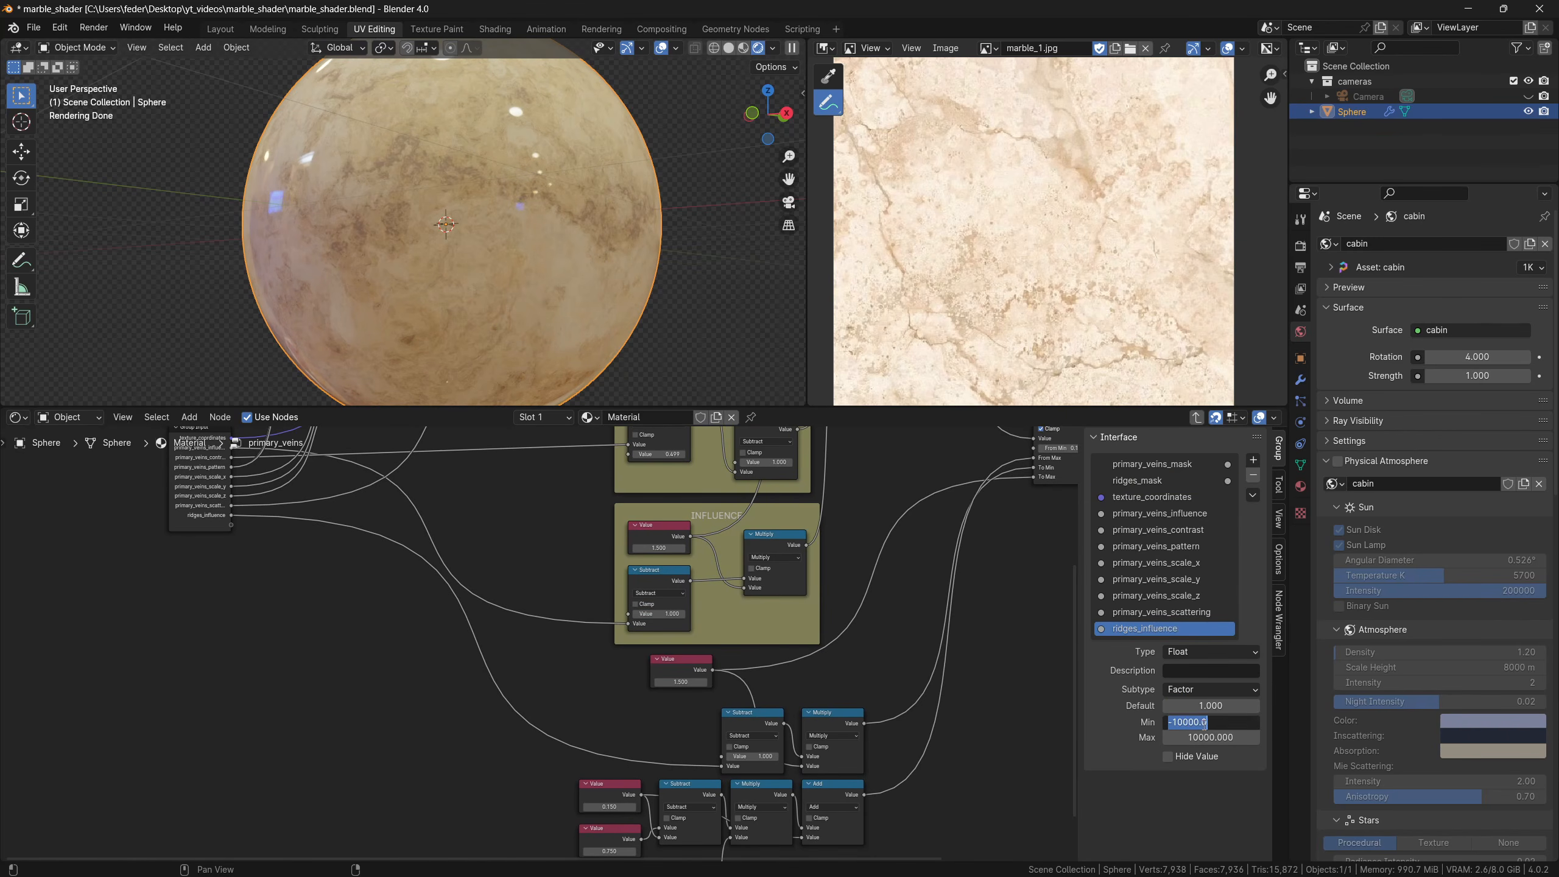
{"action": "type", "text": "0"}
{"action": "key", "text": "Return"}
{"action": "left_click", "coordinate": [1207, 736]}
{"action": "type", "text": "1"}
{"action": "key", "text": "Return"}
{"action": "middle_click_drag", "start_coordinate": [239, 550], "coordinate": [209, 512], "text": "shift"}
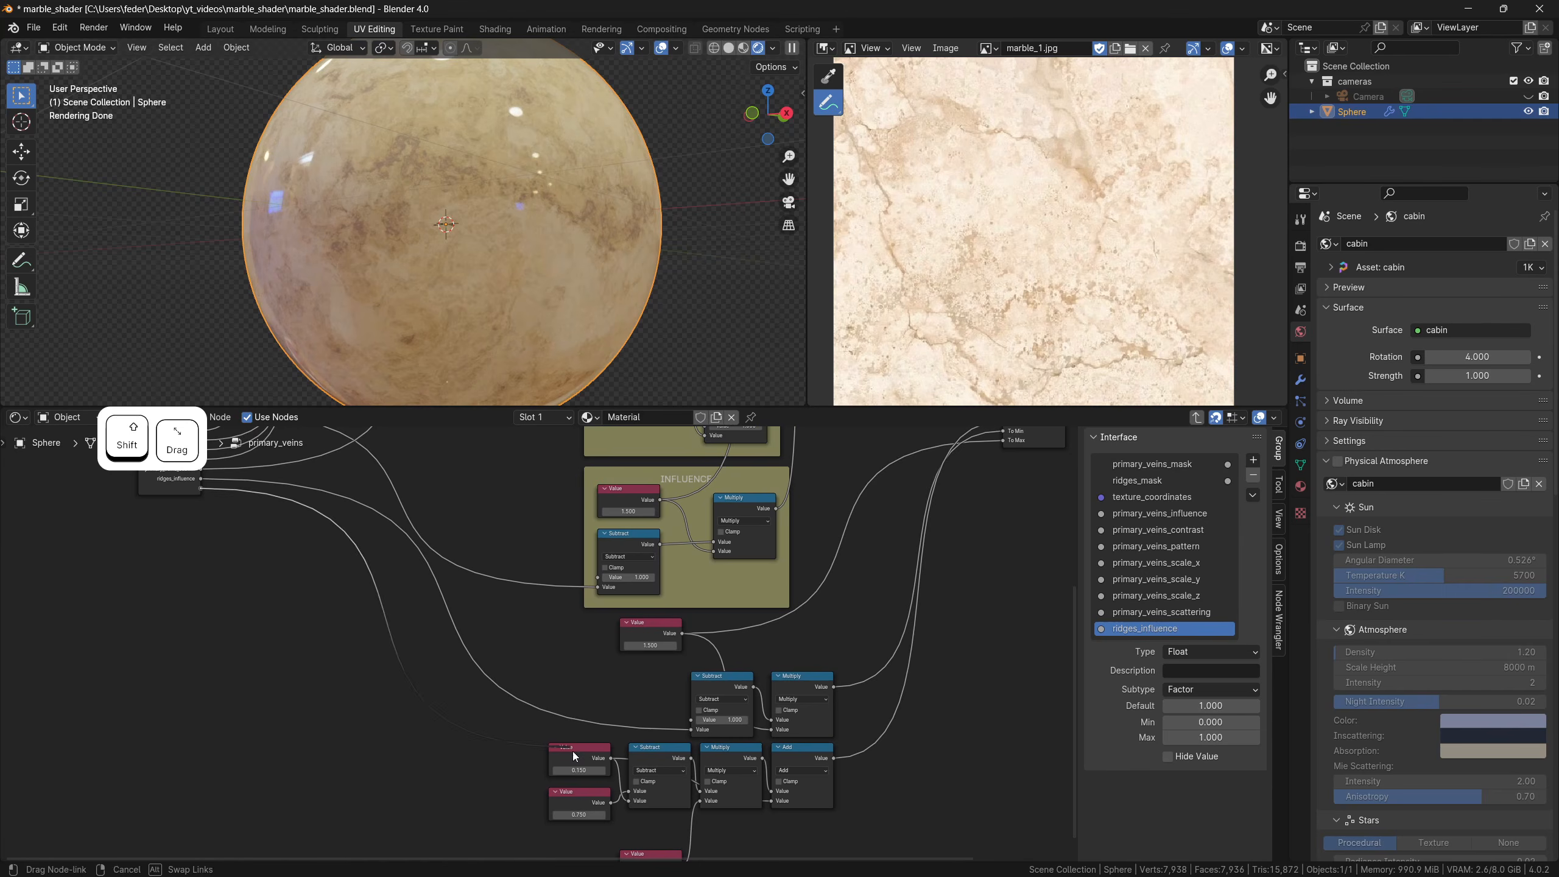
Feed the lower Multiply node's second value from a new Group Input socket and delete the Value node it replaces
{"action": "left_click_drag", "start_coordinate": [573, 750], "coordinate": [701, 801]}
{"action": "middle_click_drag", "start_coordinate": [650, 857], "coordinate": [650, 788], "text": "shift"}
{"action": "left_click", "coordinate": [646, 788]}
{"action": "key", "text": "Delete"}
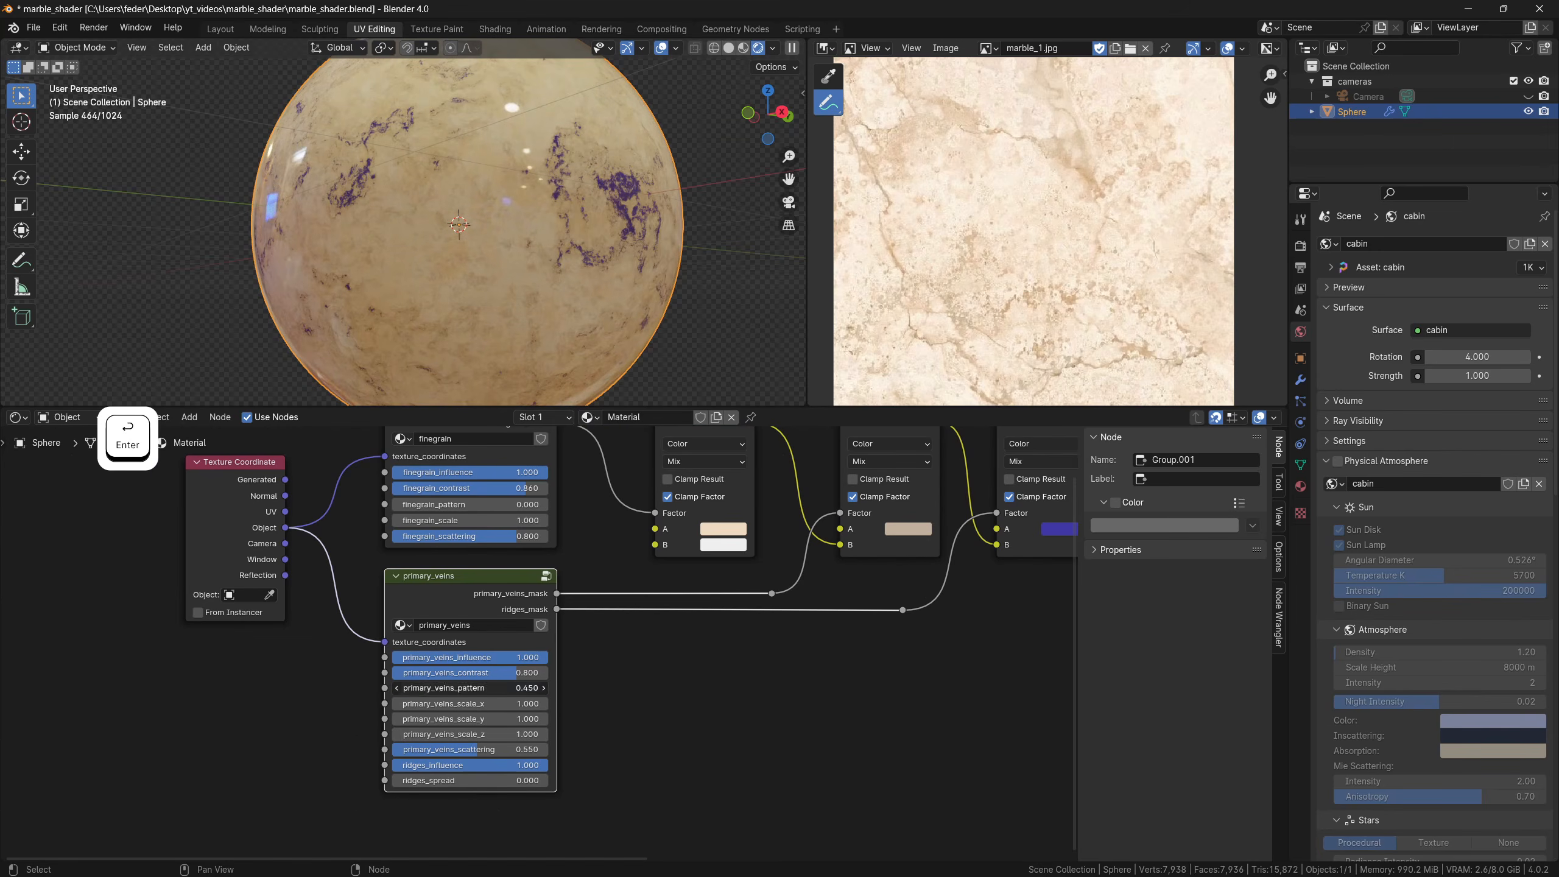
Set primary_veins_pattern to 0 and sample the first Mix node's white into the third Mix node's color A
{"action": "key", "text": "Return"}
{"action": "middle_click_drag", "start_coordinate": [993, 598], "coordinate": [769, 661], "text": "shift"}
{"action": "left_click", "coordinate": [841, 590]}
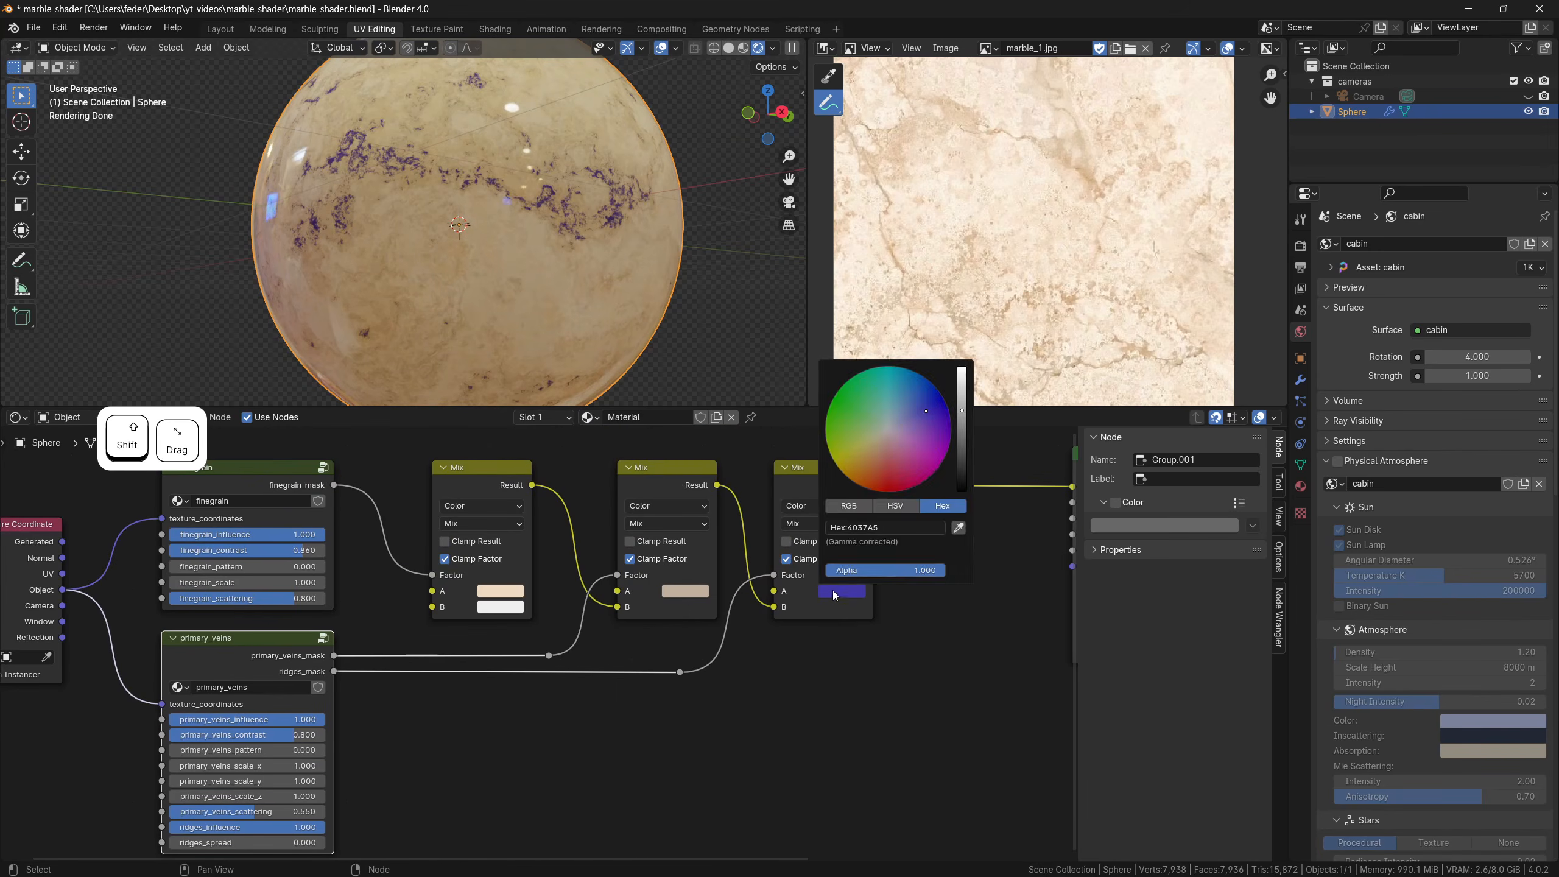
{"action": "left_click", "coordinate": [912, 560]}
{"action": "left_click", "coordinate": [517, 608]}
{"action": "mouse_move", "coordinate": [547, 321]}
{"action": "middle_mouse_down"}
{"action": "mouse_move", "coordinate": [496, 323]}
{"action": "mouse_move", "coordinate": [521, 326]}
{"action": "middle_mouse_up"}
Sample the second Mix node's beige into the third Mix node's color A and darken it to hex A89A89
{"action": "left_click", "coordinate": [841, 591]}
{"action": "left_click", "coordinate": [958, 528]}
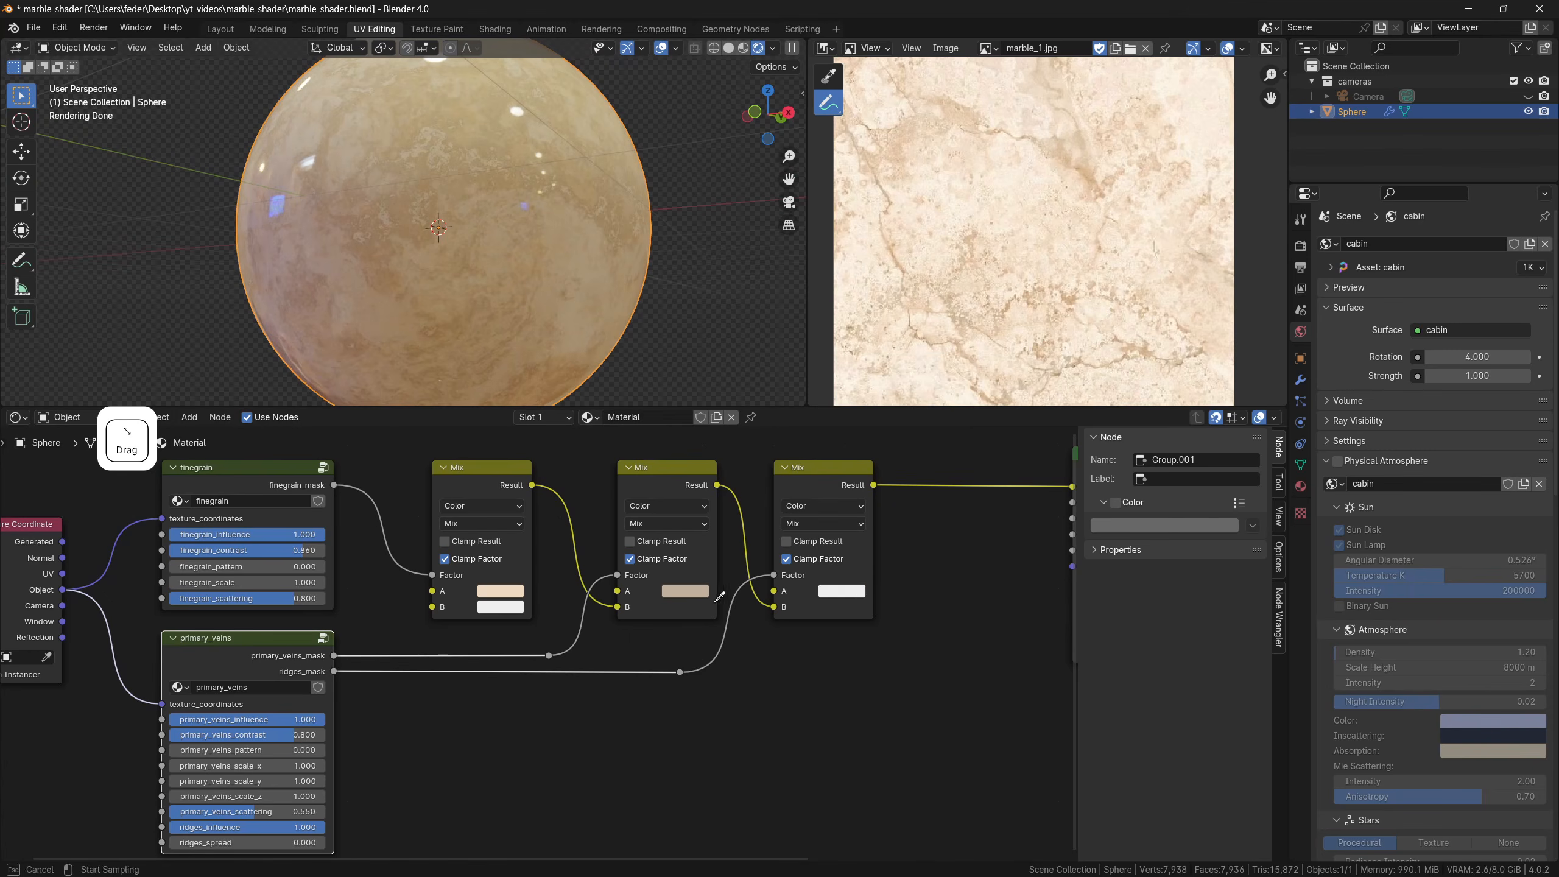
{"action": "left_click", "coordinate": [685, 592]}
{"action": "left_click", "coordinate": [837, 594]}
{"action": "left_click_drag", "start_coordinate": [962, 407], "coordinate": [961, 410]}
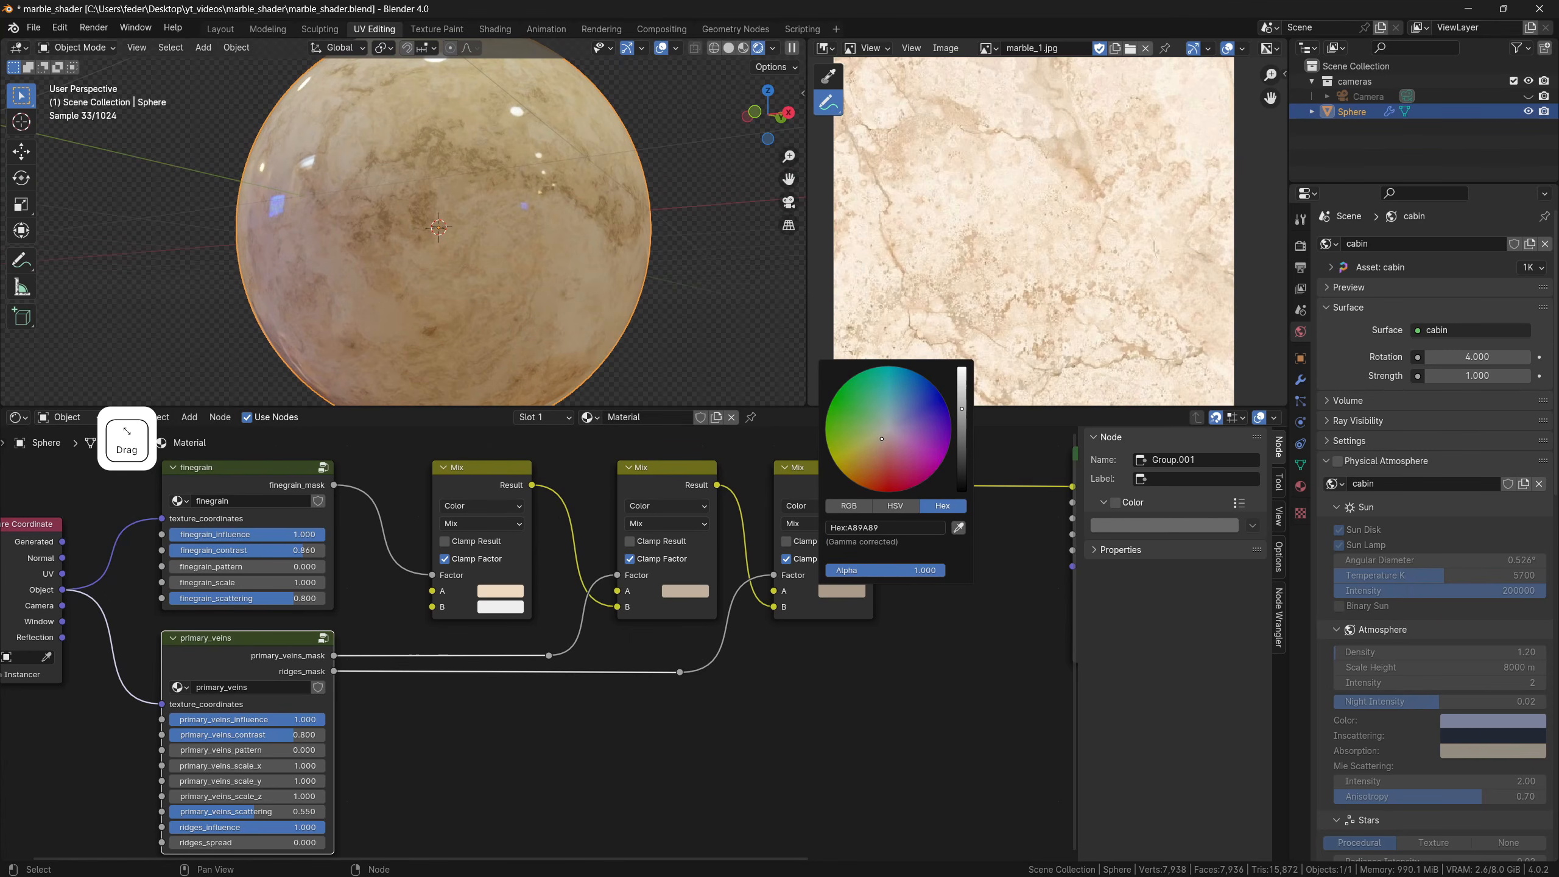
{"action": "scroll", "coordinate": [550, 332], "scroll_direction": "down", "scroll_amount": 3}
{"action": "middle_click_drag", "start_coordinate": [550, 332], "coordinate": [545, 277]}
Add a Voronoi Texture node below the Mix nodes, with Mapping and Texture Coordinate nodes attached
{"action": "middle_click_drag", "start_coordinate": [423, 705], "coordinate": [763, 660]}
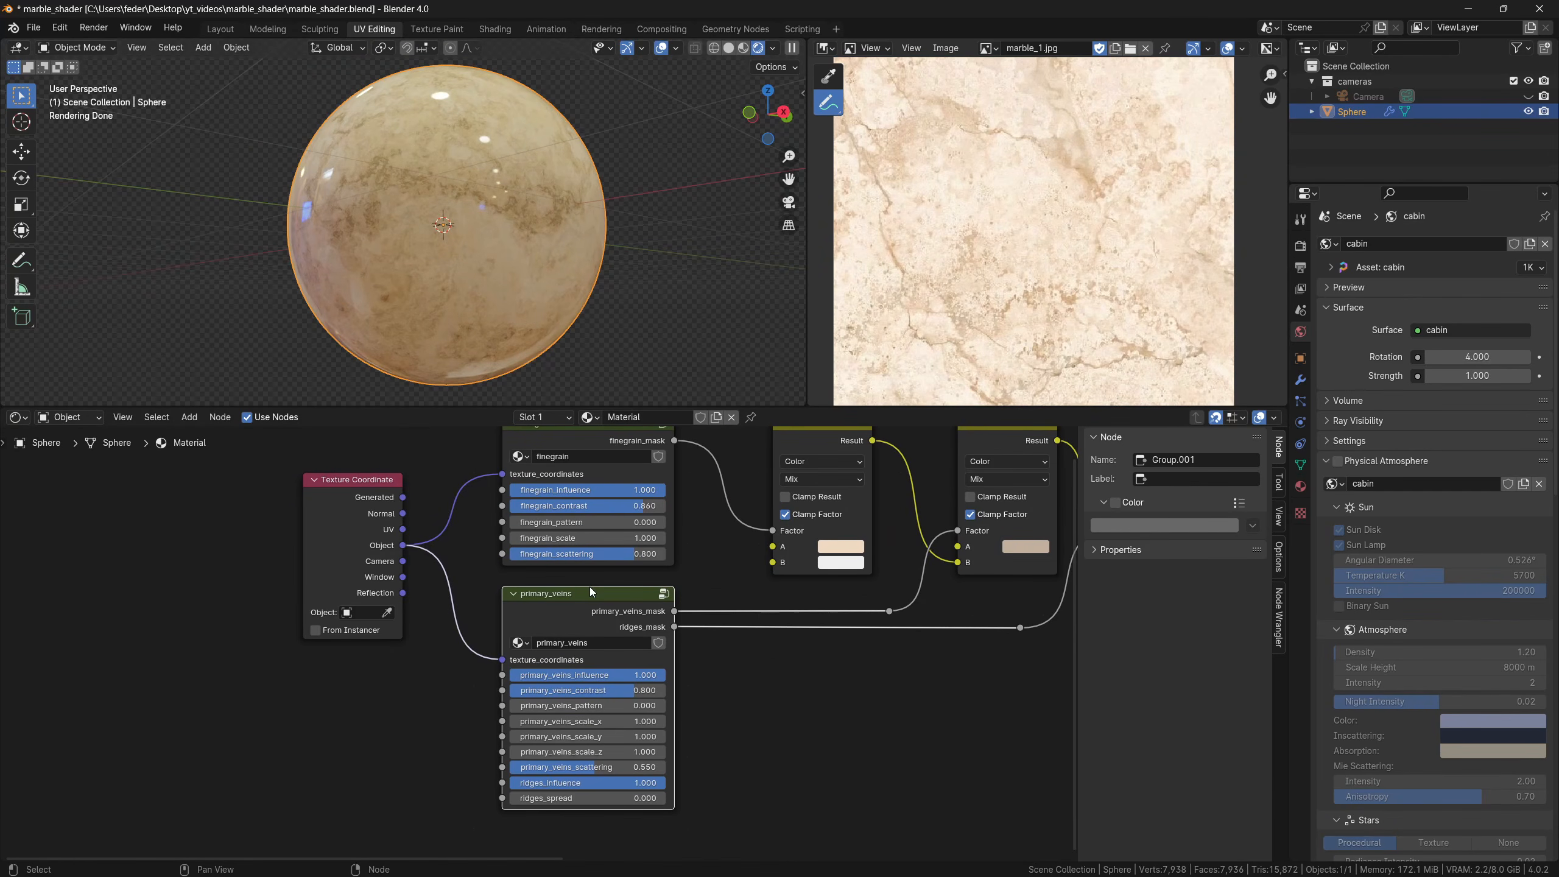
{"action": "scroll", "coordinate": [734, 645], "scroll_direction": "down", "scroll_amount": 3}
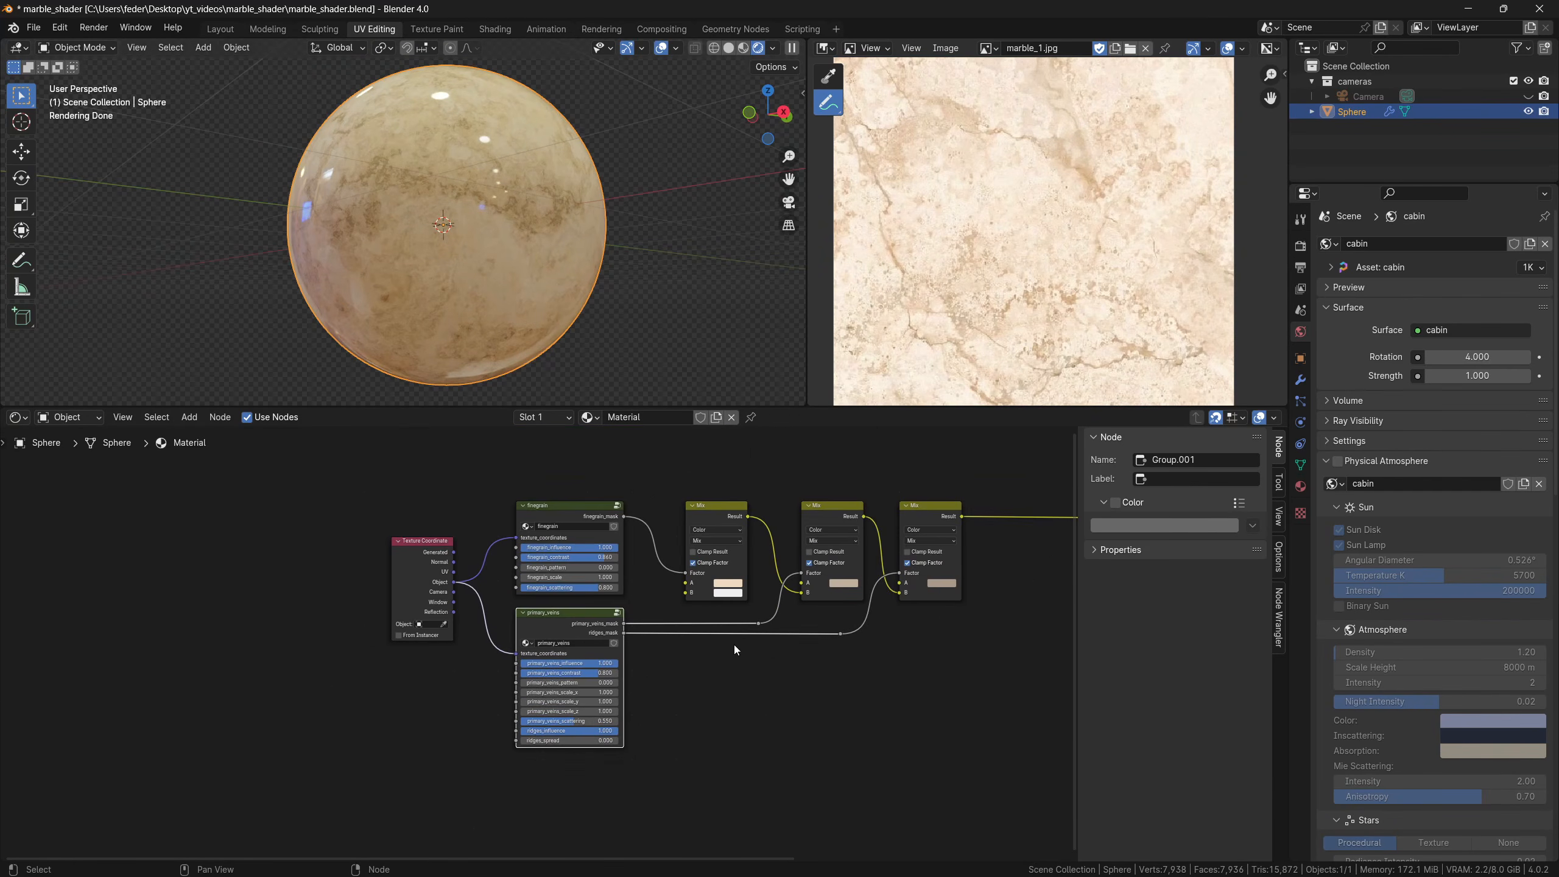
{"action": "mouse_move", "coordinate": [733, 645]}
{"action": "middle_mouse_down", "text": "shift"}
{"action": "mouse_move", "coordinate": [686, 657]}
{"action": "mouse_move", "coordinate": [622, 565]}
{"action": "mouse_move", "coordinate": [596, 649]}
{"action": "mouse_move", "coordinate": [515, 709]}
{"action": "middle_mouse_up", "text": "shift"}
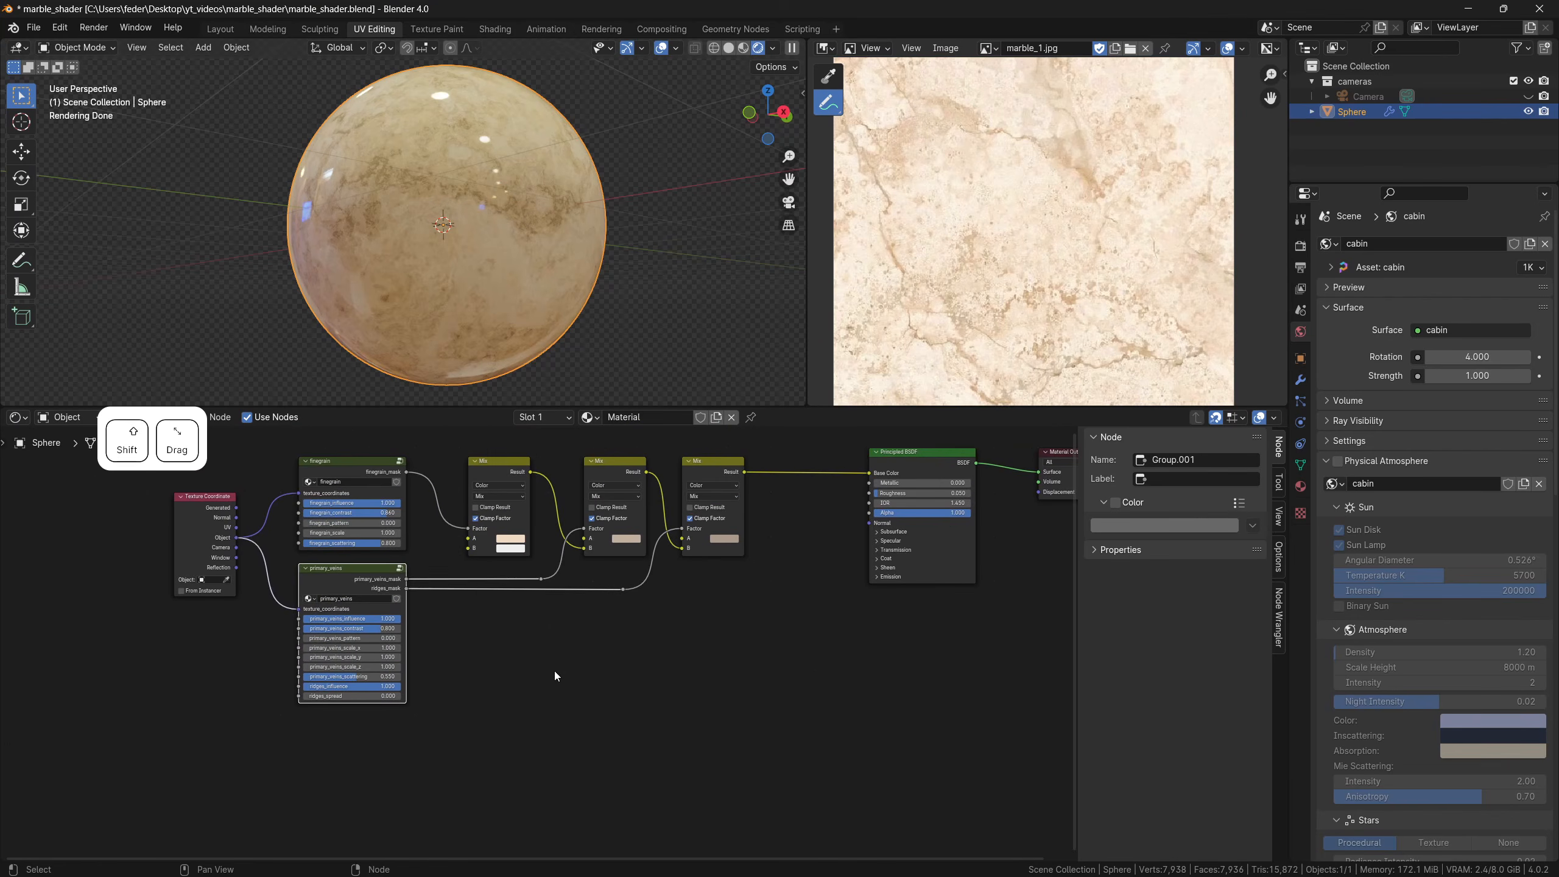
{"action": "left_click", "coordinate": [563, 665]}
{"action": "key", "text": "shift+a"}
{"action": "type", "text": "vor"}
{"action": "key", "text": "Return"}
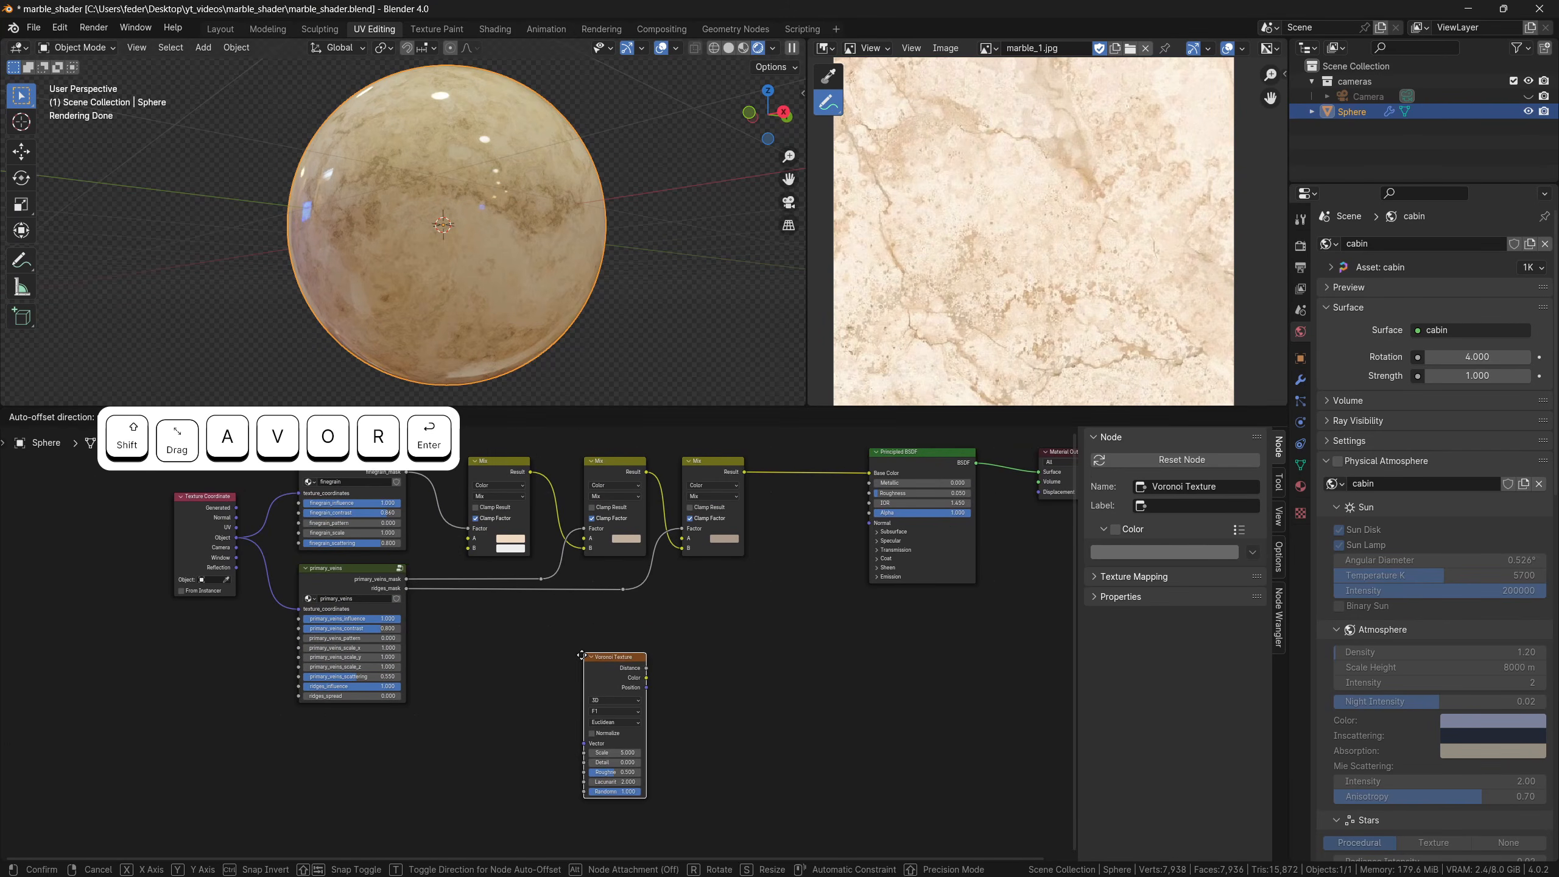
{"action": "left_click", "coordinate": [553, 685]}
{"action": "scroll", "coordinate": [570, 672], "scroll_direction": "up", "scroll_amount": 2}
{"action": "key", "text": "ctrl+t"}
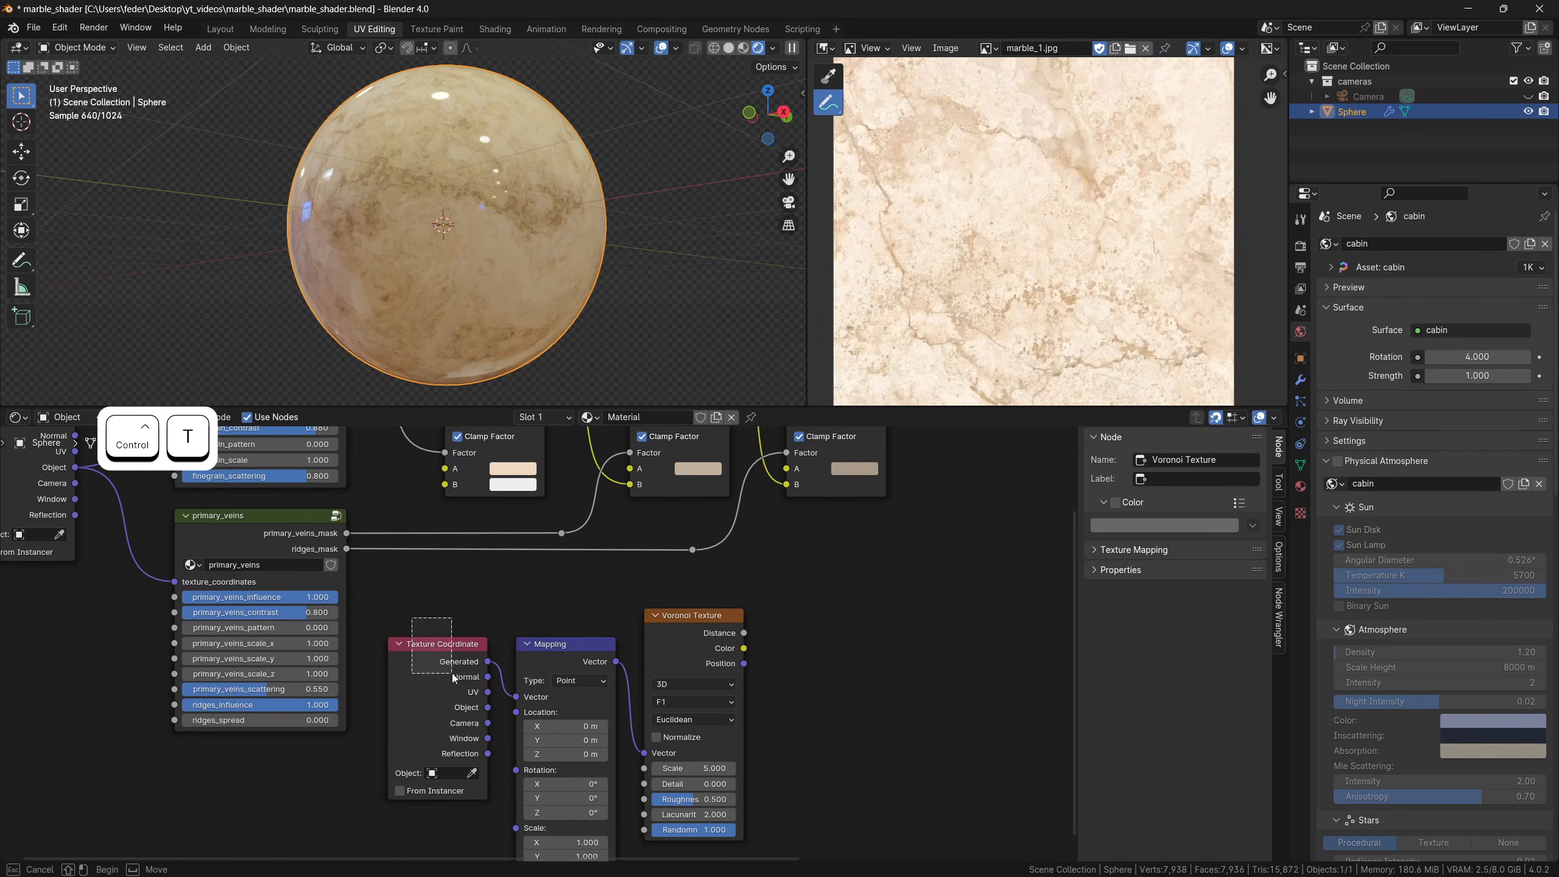
Delete the new Texture Coordinate node and connect the existing one's Object output to the Mapping node's Vector
{"action": "left_click_drag", "start_coordinate": [452, 672], "coordinate": [454, 674]}
{"action": "key", "text": "Delete"}
{"action": "left_click_drag", "start_coordinate": [75, 467], "coordinate": [516, 698]}
Preview the Voronoi Texture on the sphere, switching it to Distance to Edge with a Scale of 3.42
{"action": "left_click_drag", "start_coordinate": [682, 633], "coordinate": [726, 662]}
{"action": "left_click", "coordinate": [733, 666], "text": "ctrl+shift"}
{"action": "middle_click_drag", "start_coordinate": [823, 678], "coordinate": [723, 595], "text": "shift"}
{"action": "left_click", "coordinate": [648, 647]}
{"action": "left_click", "coordinate": [649, 728]}
{"action": "middle_click_drag", "start_coordinate": [707, 681], "coordinate": [655, 667], "text": "shift"}
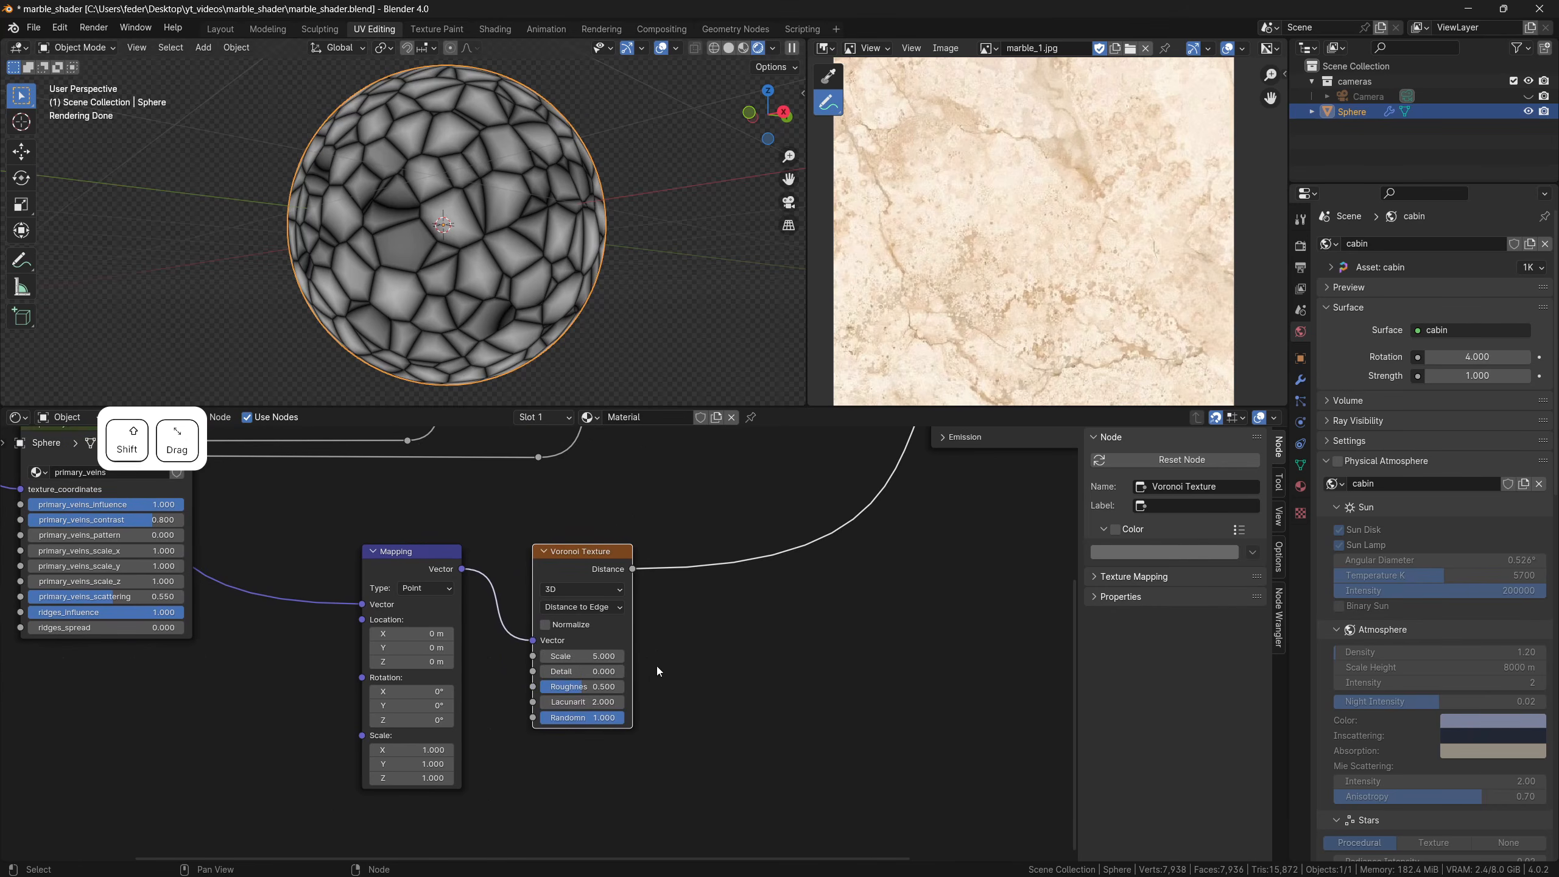
{"action": "scroll", "coordinate": [661, 662], "scroll_direction": "up", "scroll_amount": 1}
{"action": "left_click_drag", "start_coordinate": [616, 659], "coordinate": [528, 659], "text": "shift"}
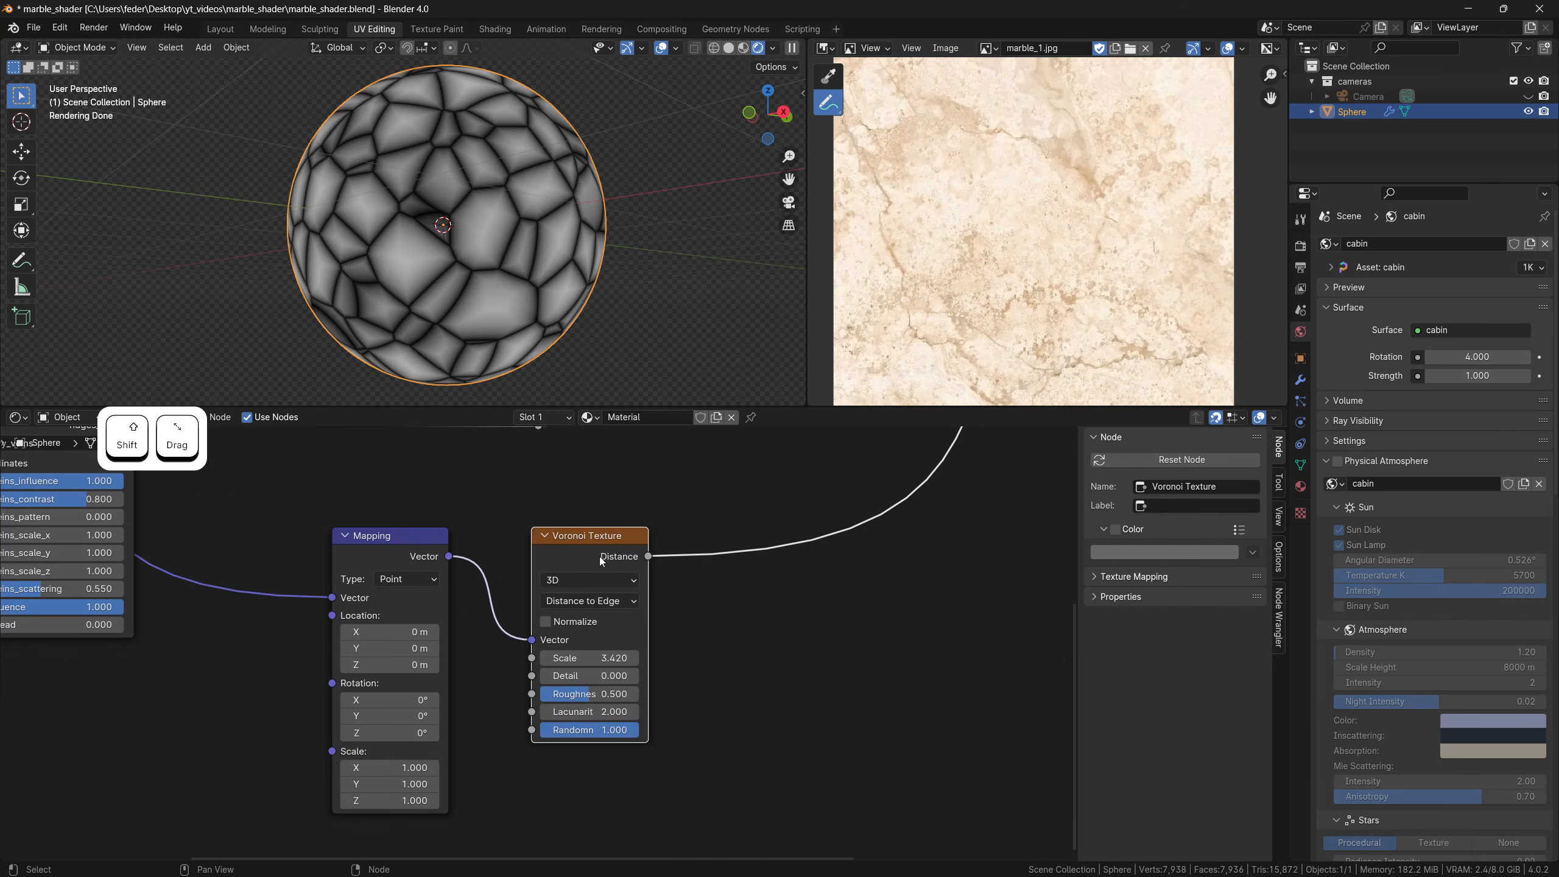
Insert a Noise Texture between the Mapping and Voronoi Texture nodes, with its Color feeding the Voronoi Vector
{"action": "key", "text": "shift+a"}
{"action": "type", "text": "noise"}
{"action": "key", "text": "Return"}
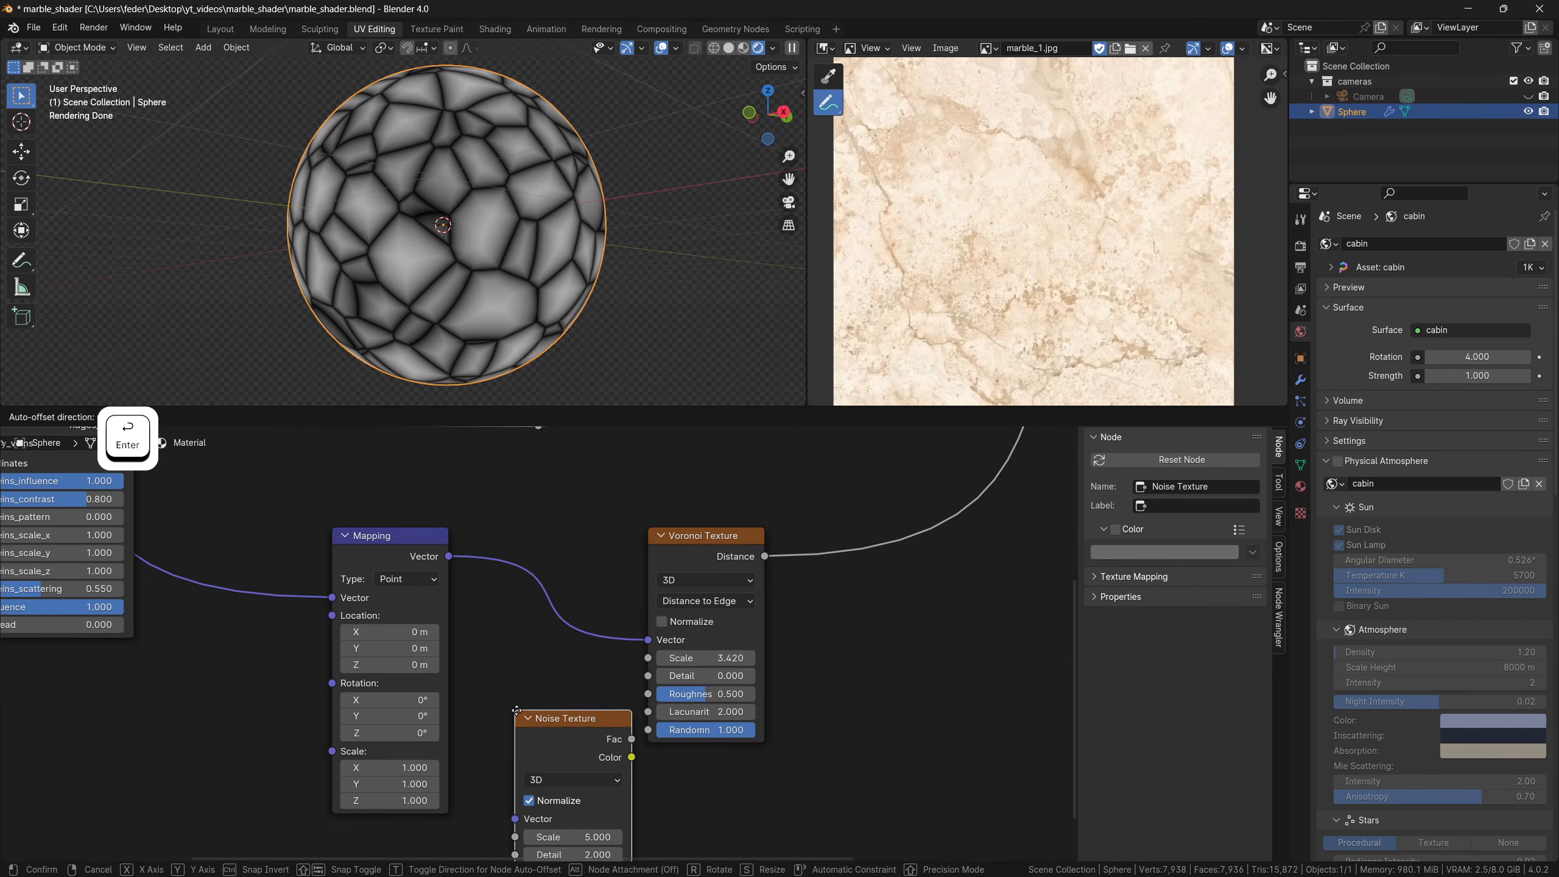
{"action": "left_click", "coordinate": [491, 583]}
{"action": "scroll", "coordinate": [570, 647], "scroll_direction": "up", "scroll_amount": 1}
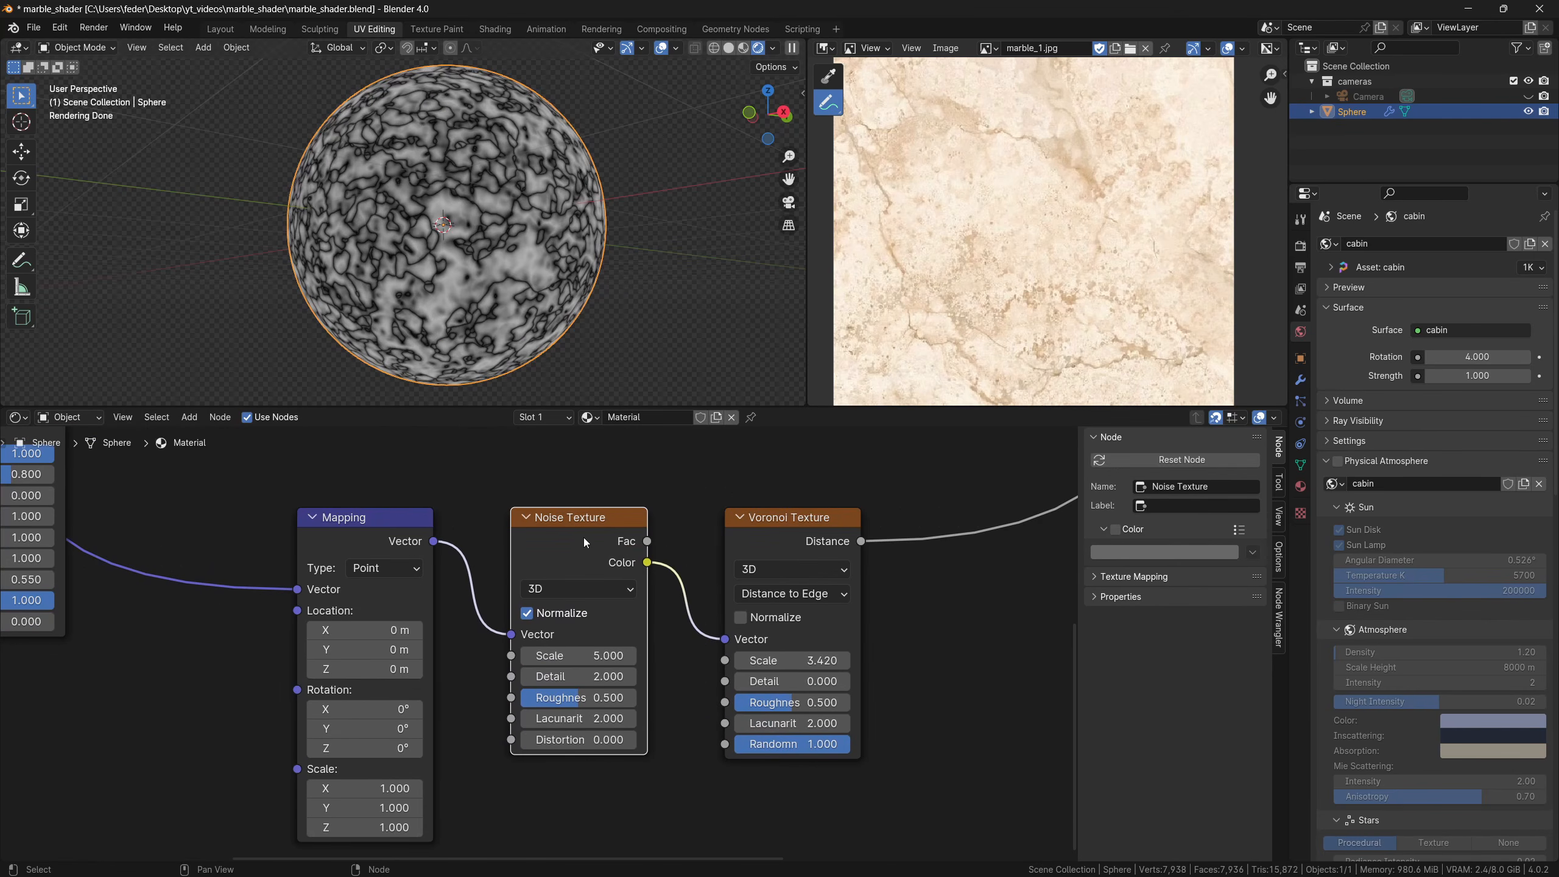
Set the Noise Texture's Scale to 1, Detail to 15 and Roughness to 0.8
{"action": "left_click", "coordinate": [577, 655]}
{"action": "type", "text": "1"}
{"action": "key", "text": "Return"}
{"action": "scroll", "coordinate": [608, 682], "scroll_direction": "up", "scroll_amount": 1}
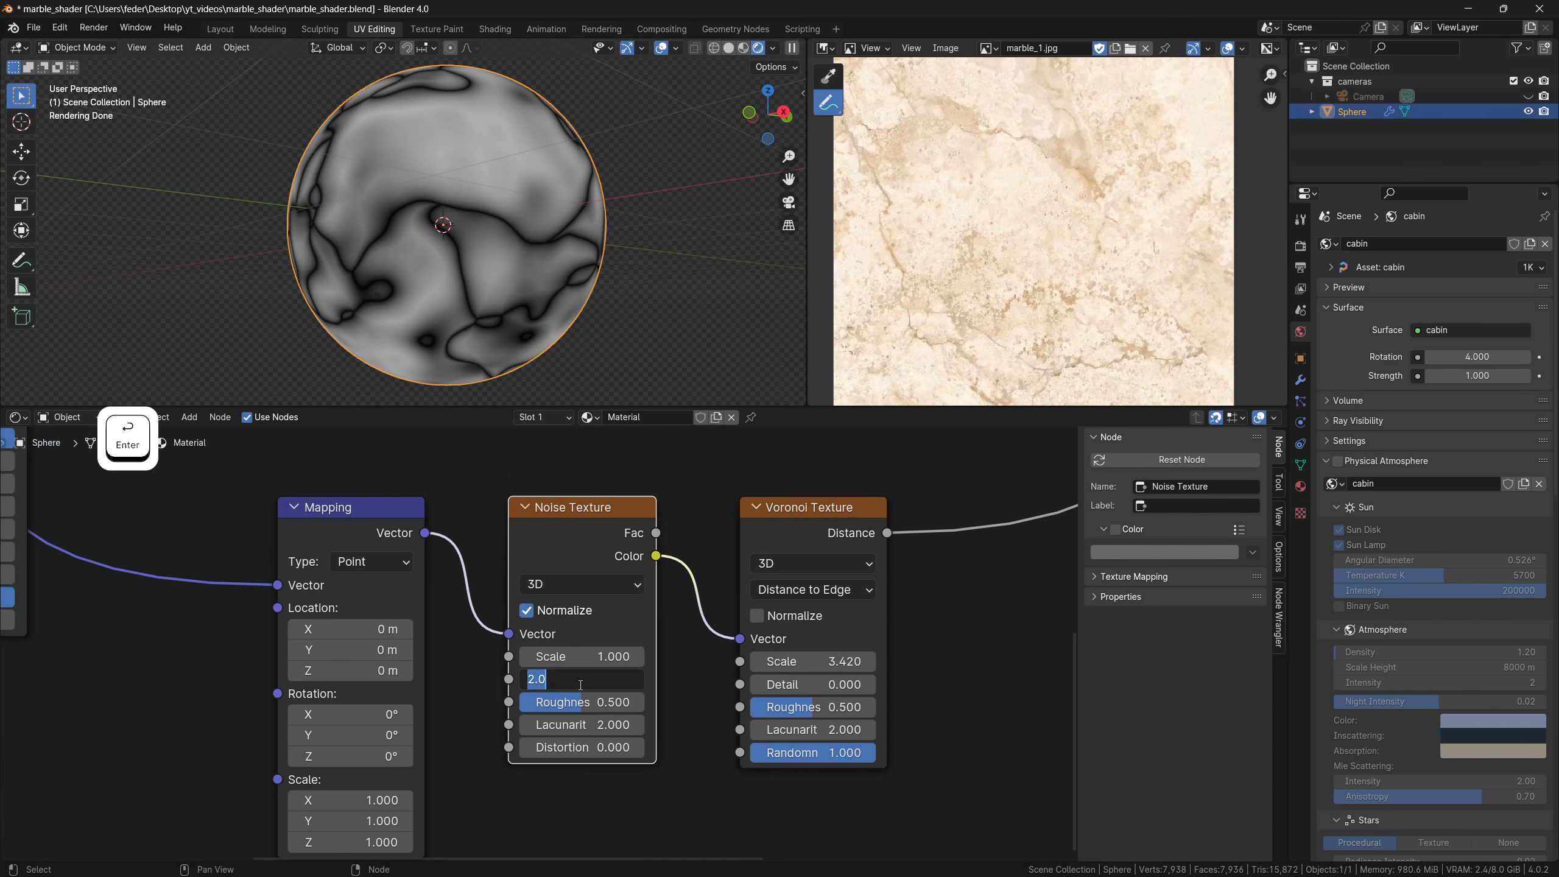
{"action": "type", "text": "15"}
{"action": "key", "text": "Return"}
{"action": "key", "text": "Return"}
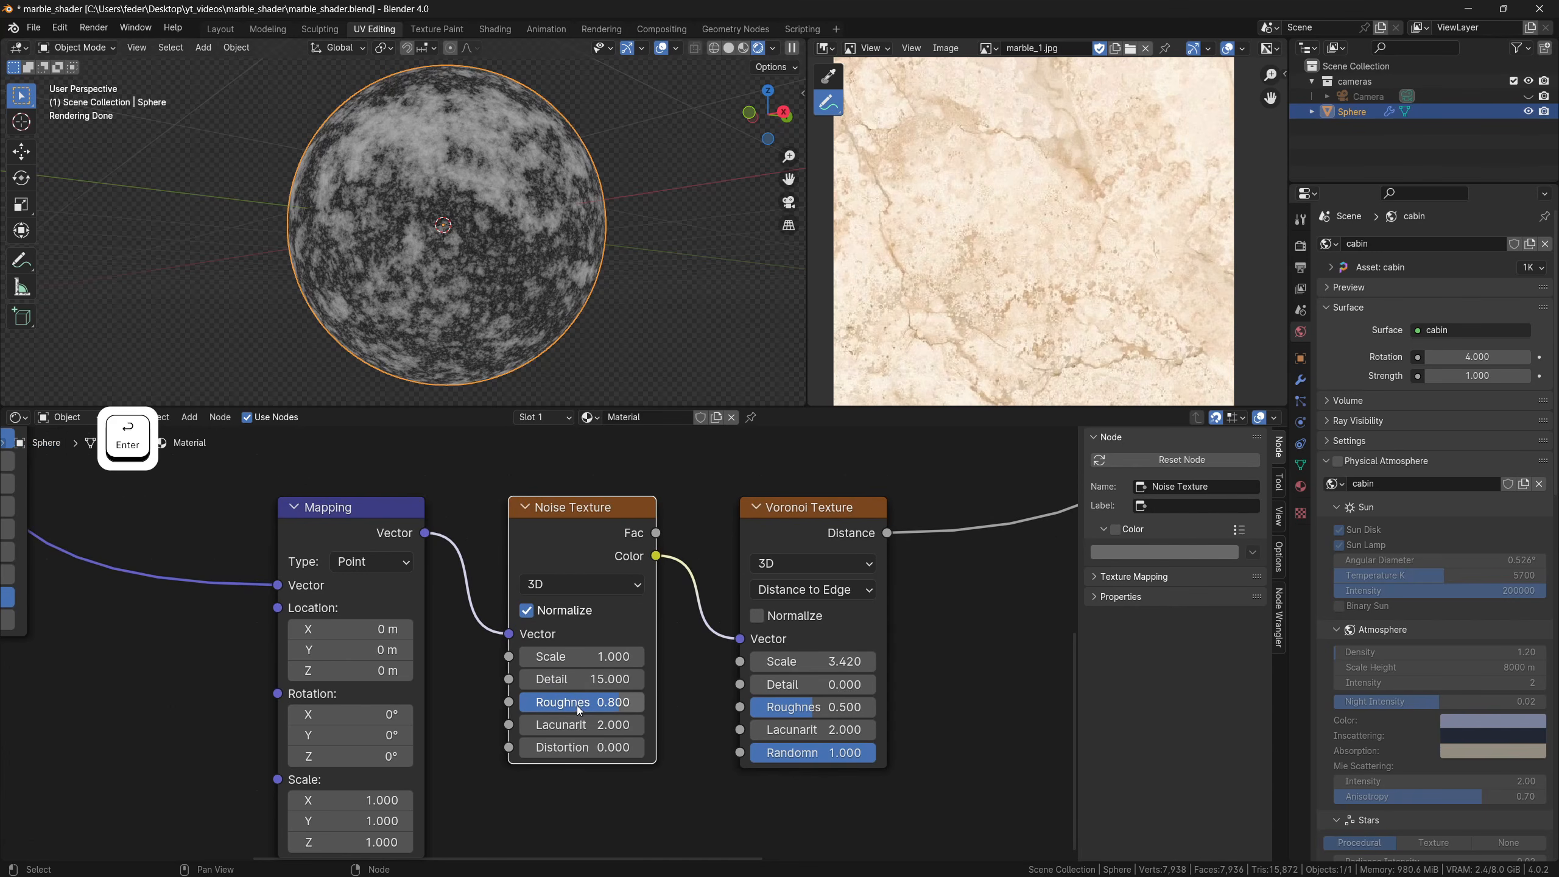
Set the Noise Texture's Roughness to 0.5 and its Scale to 1.5
{"action": "left_click_drag", "start_coordinate": [577, 706], "coordinate": [253, 706], "text": "shift"}
{"action": "left_click_drag", "start_coordinate": [582, 707], "coordinate": [561, 707], "text": "shift"}
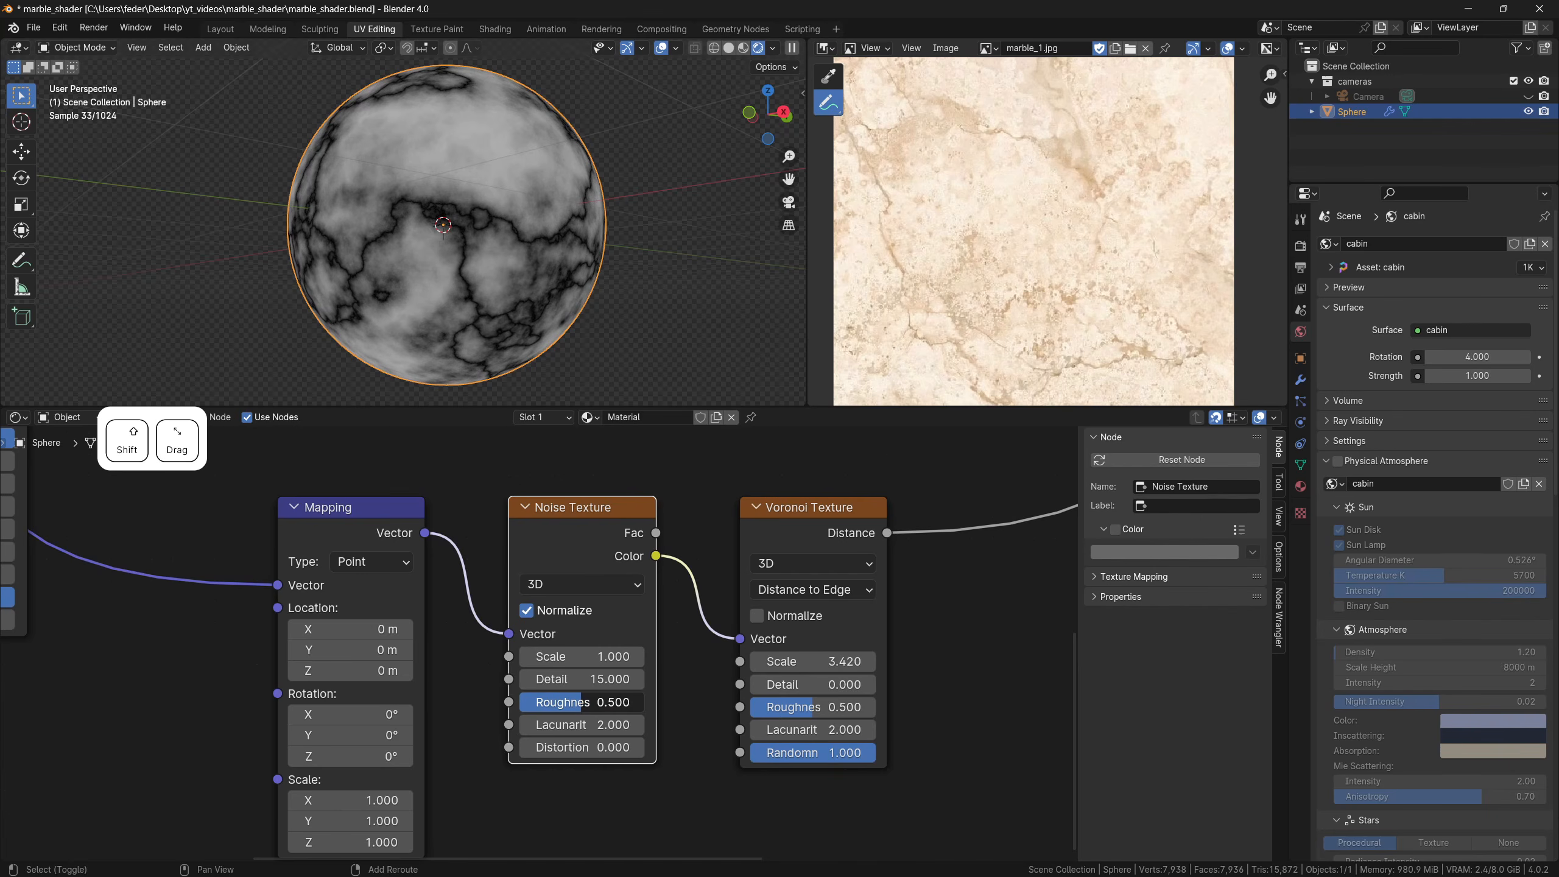
{"action": "double_click", "coordinate": [609, 655]}
{"action": "type", "text": "2"}
{"action": "key", "text": "Return"}
Add a Map Range node after the Voronoi Texture and preview its result on the sphere
{"action": "key", "text": "shift+a"}
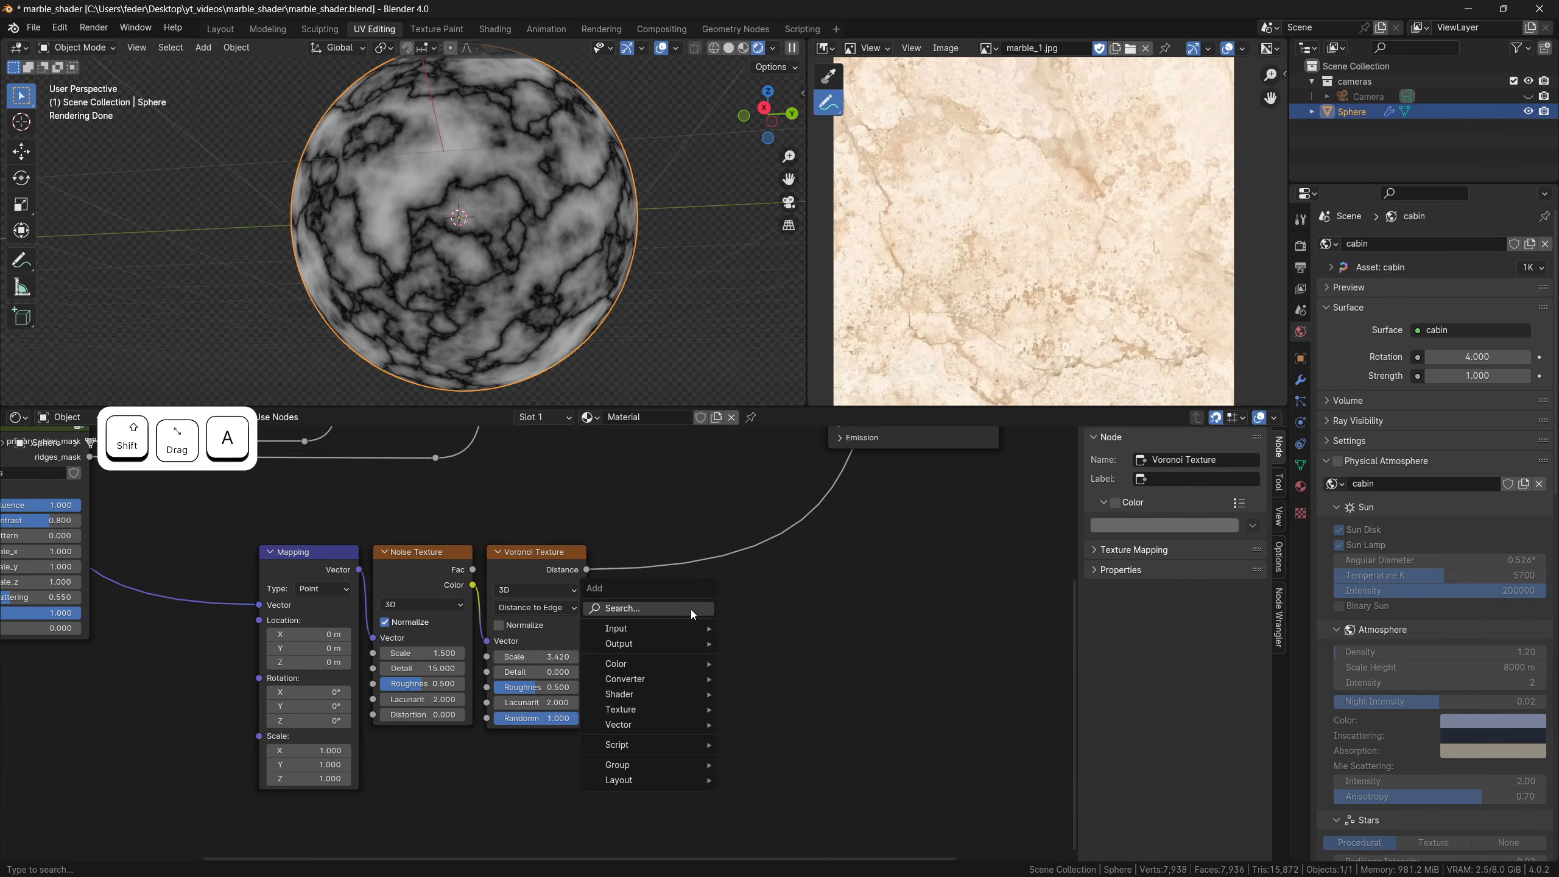
{"action": "type", "text": "MAP RANGE"}
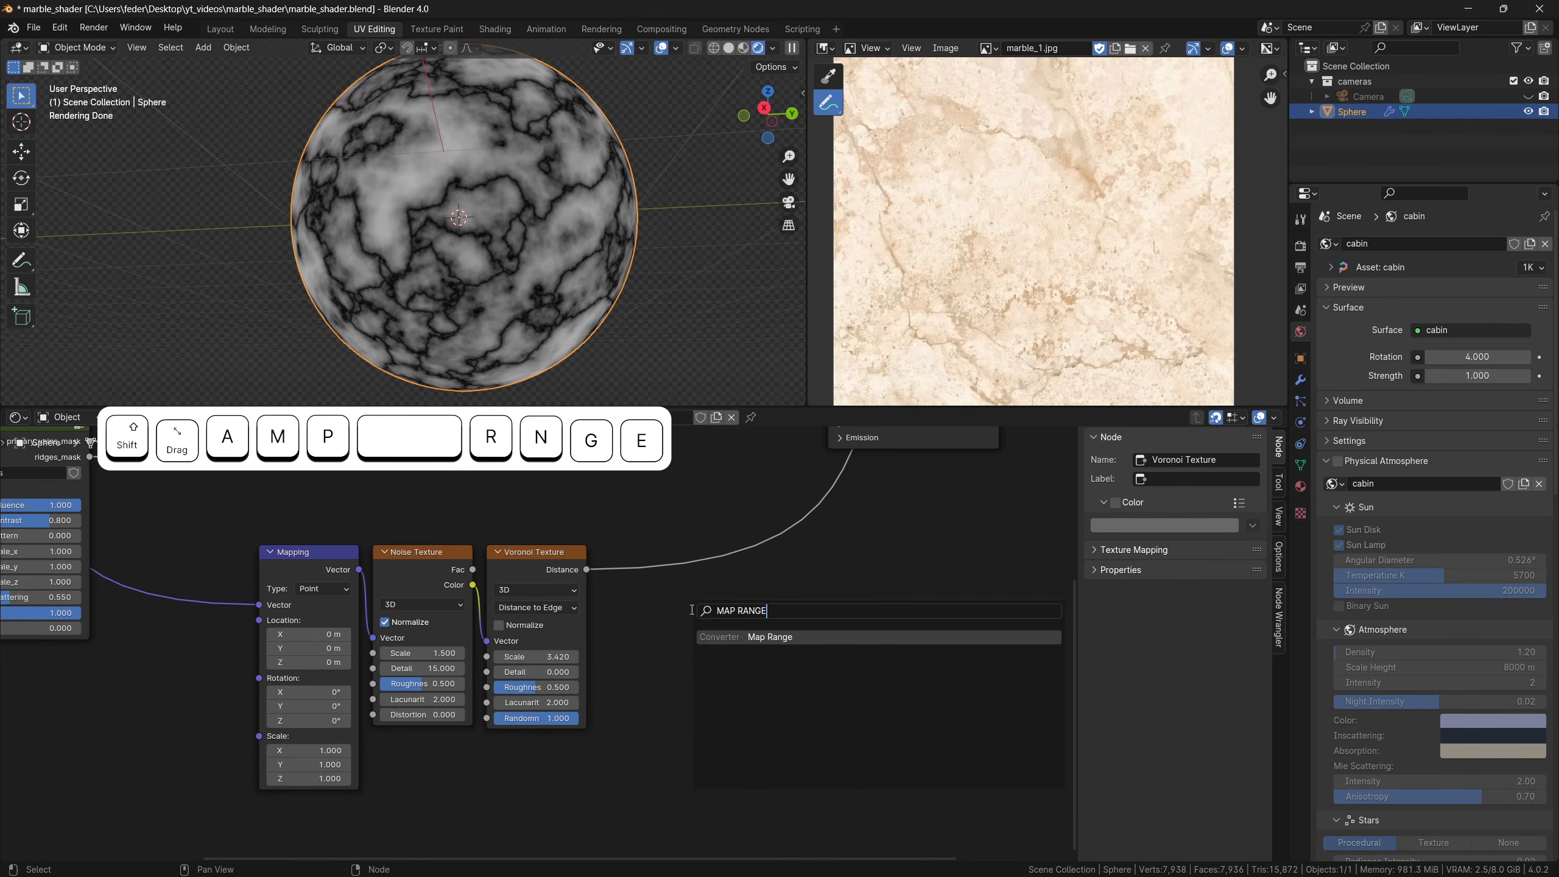
{"action": "key", "text": "Return"}
{"action": "left_click", "coordinate": [642, 559]}
{"action": "left_click", "coordinate": [642, 558], "text": "ctrl+shift"}
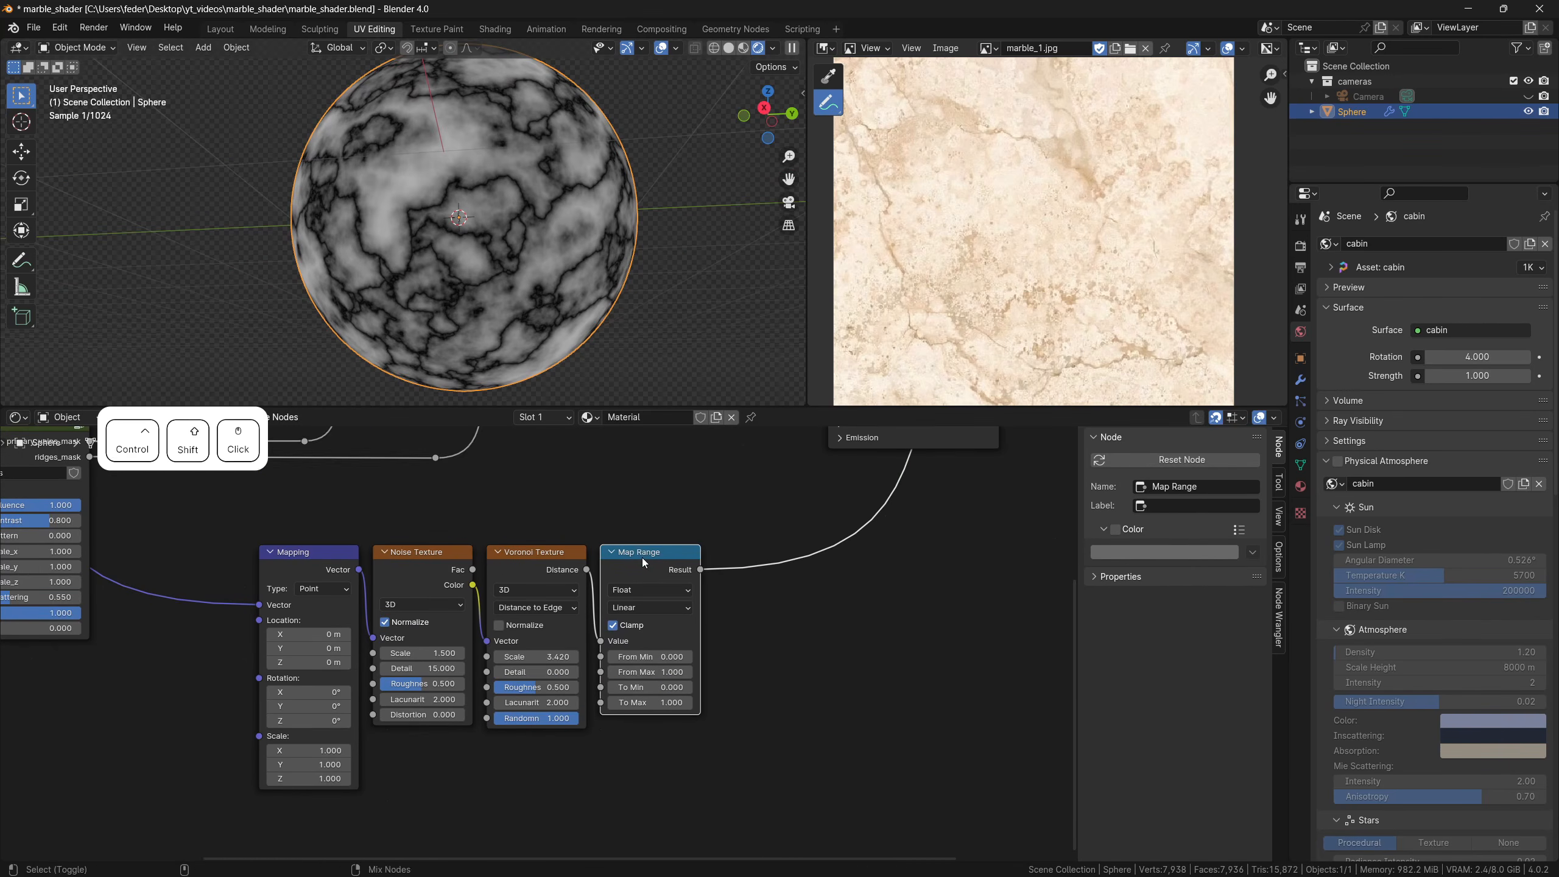
Set the Map Range node's From Max to 0.005
{"action": "middle_click_drag", "start_coordinate": [700, 660], "coordinate": [707, 614], "text": "shift"}
{"action": "scroll", "coordinate": [708, 614], "scroll_direction": "up", "scroll_amount": 6}
{"action": "left_click_drag", "start_coordinate": [667, 636], "coordinate": [606, 637]}
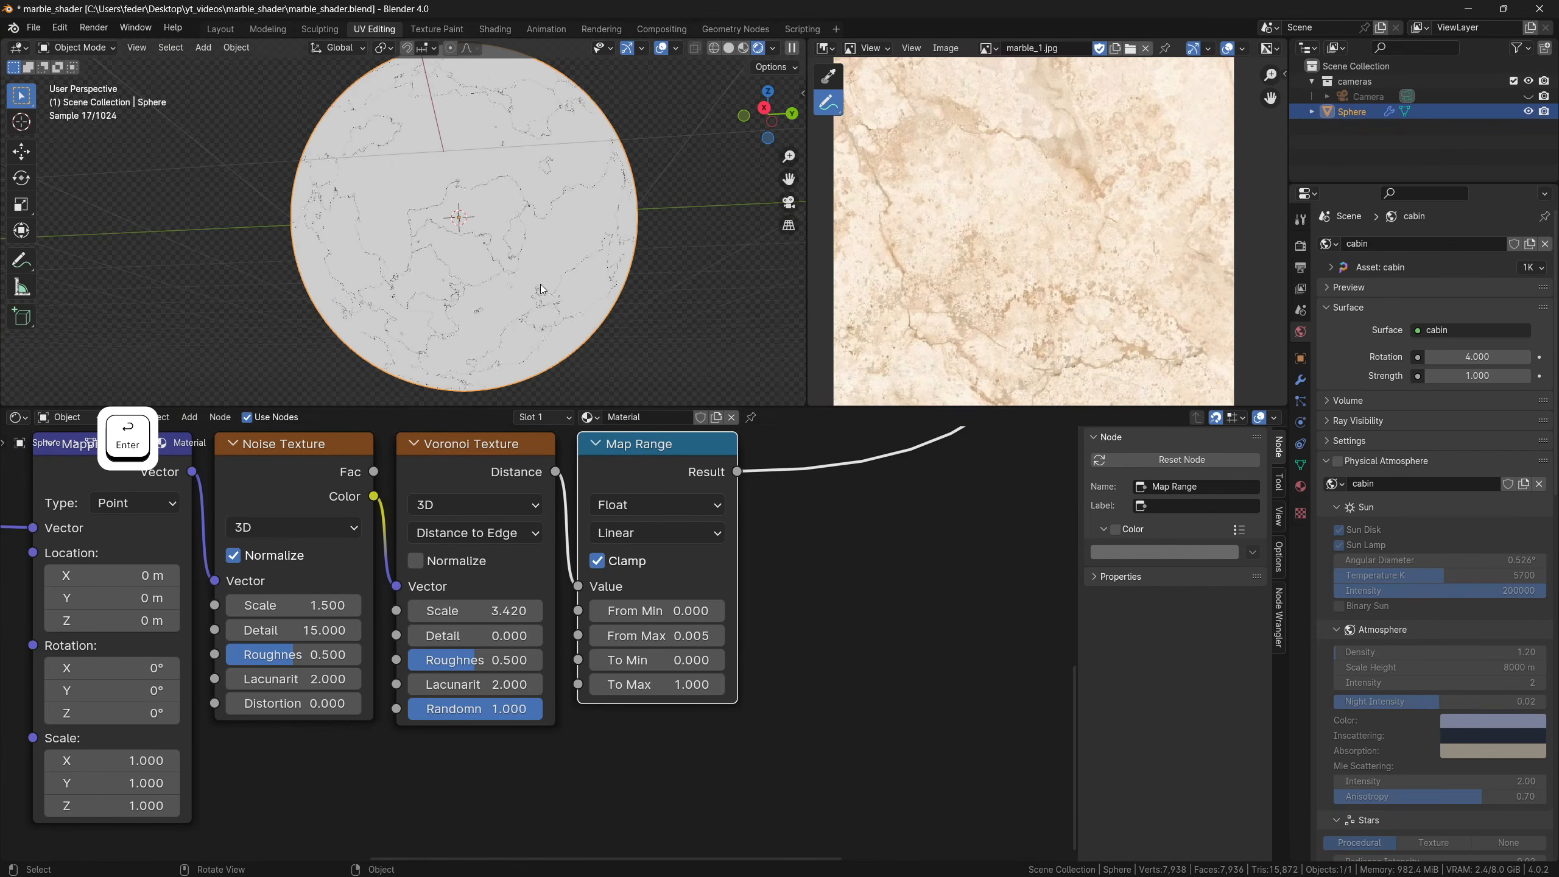
Duplicate the Noise Texture to the free area below, with a Scale of 8 and a Roughness of 0.8
{"action": "key", "text": "shift+d"}
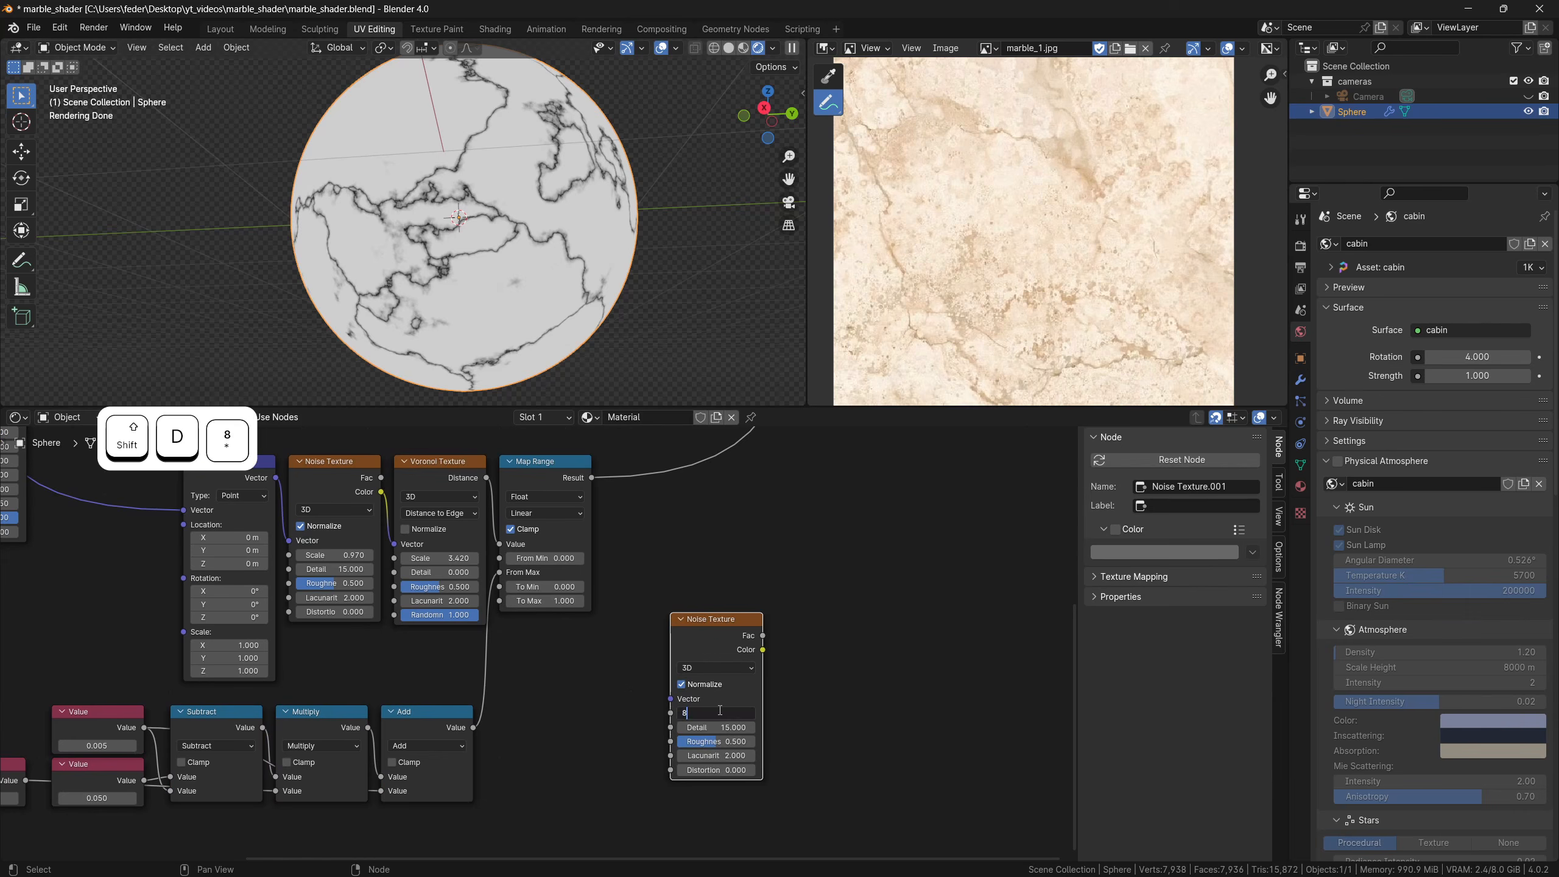
{"action": "left_click", "coordinate": [720, 713]}
{"action": "type", "text": "8"}
{"action": "key", "text": "Return"}
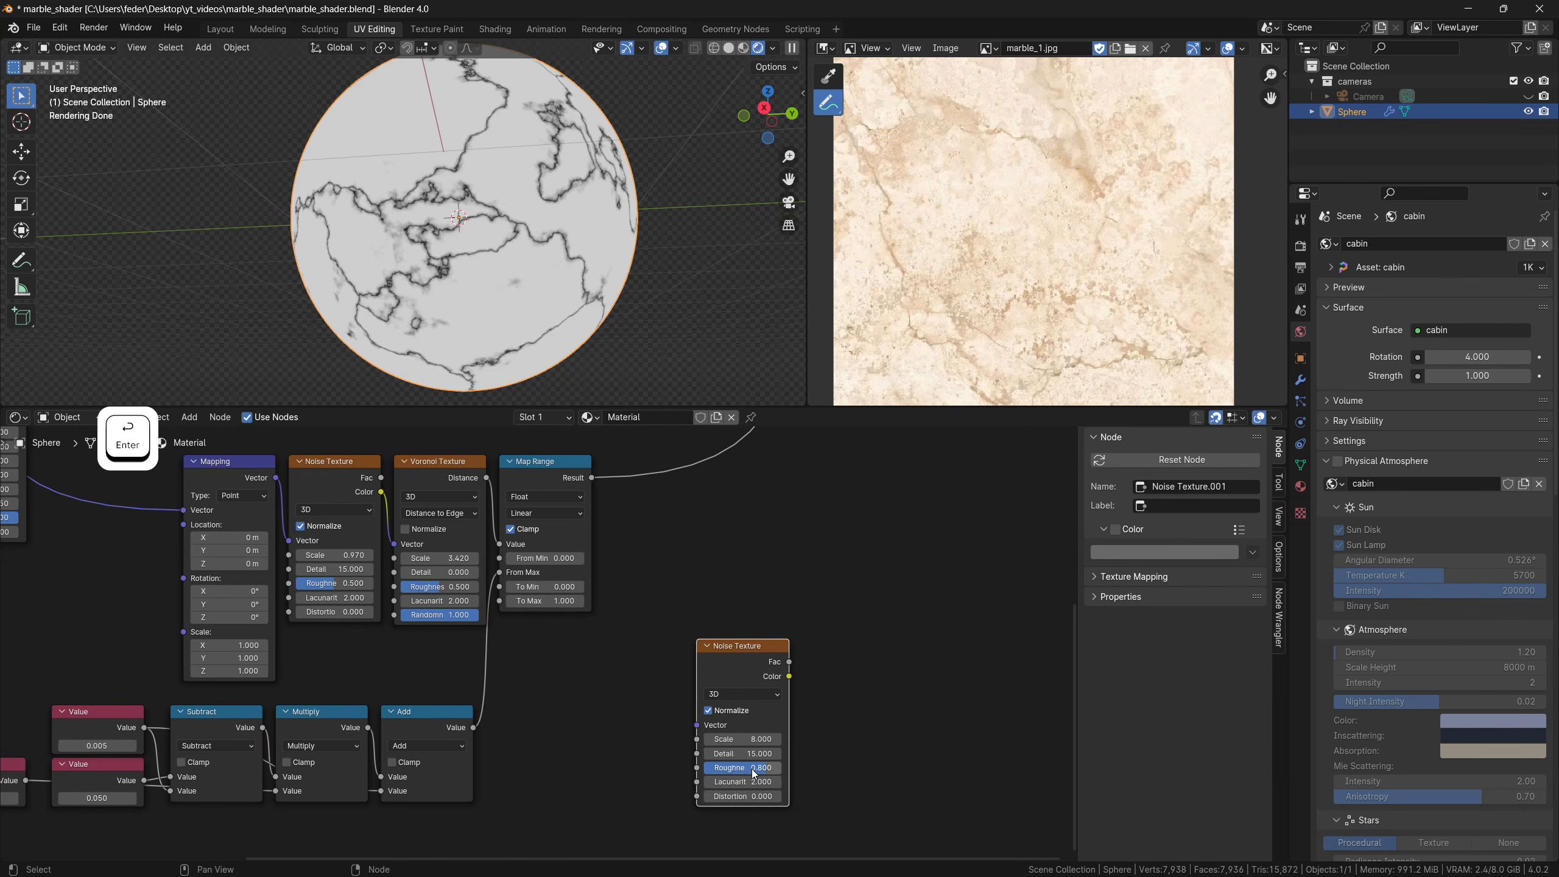
Duplicate the new Noise Texture with a Scale of 1, feed its Color into the first one's Vector and preview that noise
{"action": "key", "text": "shift+d"}
{"action": "left_click_drag", "start_coordinate": [671, 676], "coordinate": [699, 726]}
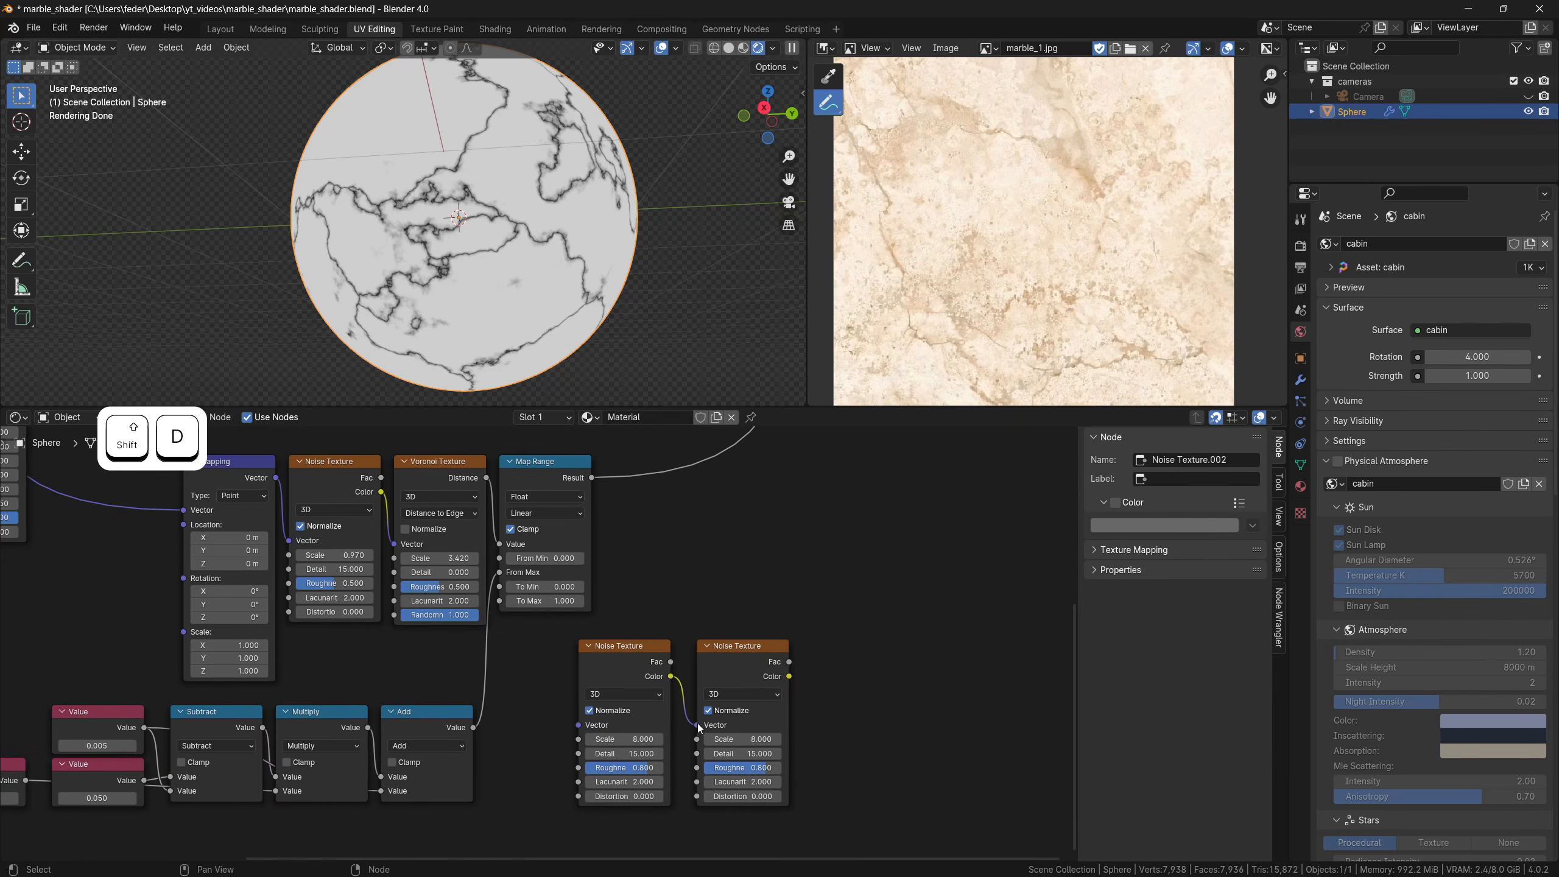
{"action": "left_click", "coordinate": [755, 651], "text": "ctrl+shift"}
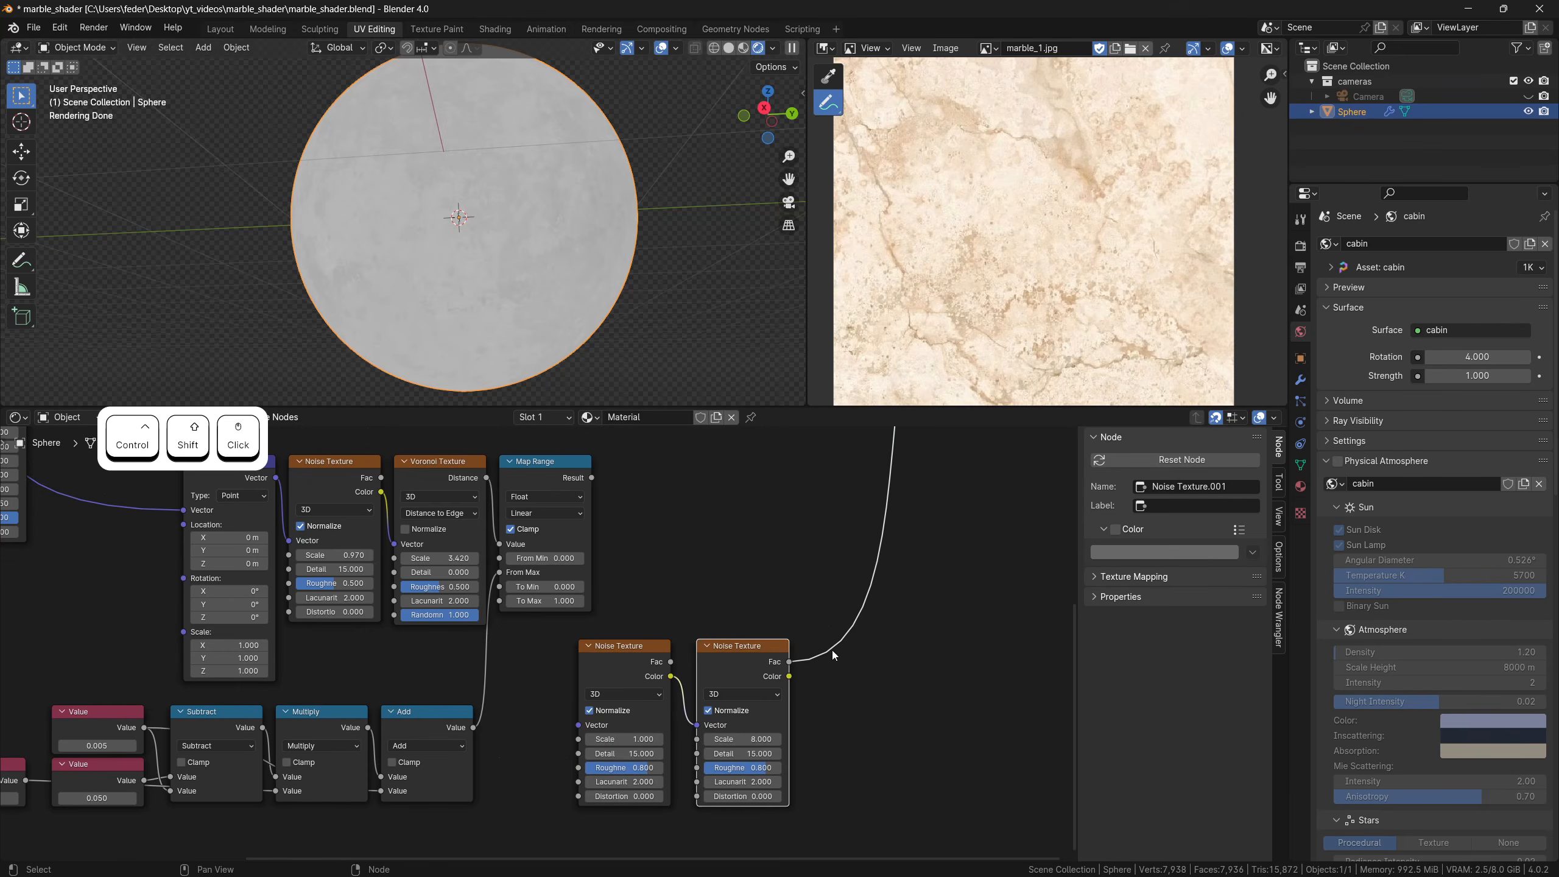
Duplicate the Map Range node after the lower noise pair, with From Min 0.49 and From Max 0.51
{"action": "left_click", "coordinate": [552, 481]}
{"action": "key", "text": "shift+d"}
{"action": "left_click", "coordinate": [855, 636]}
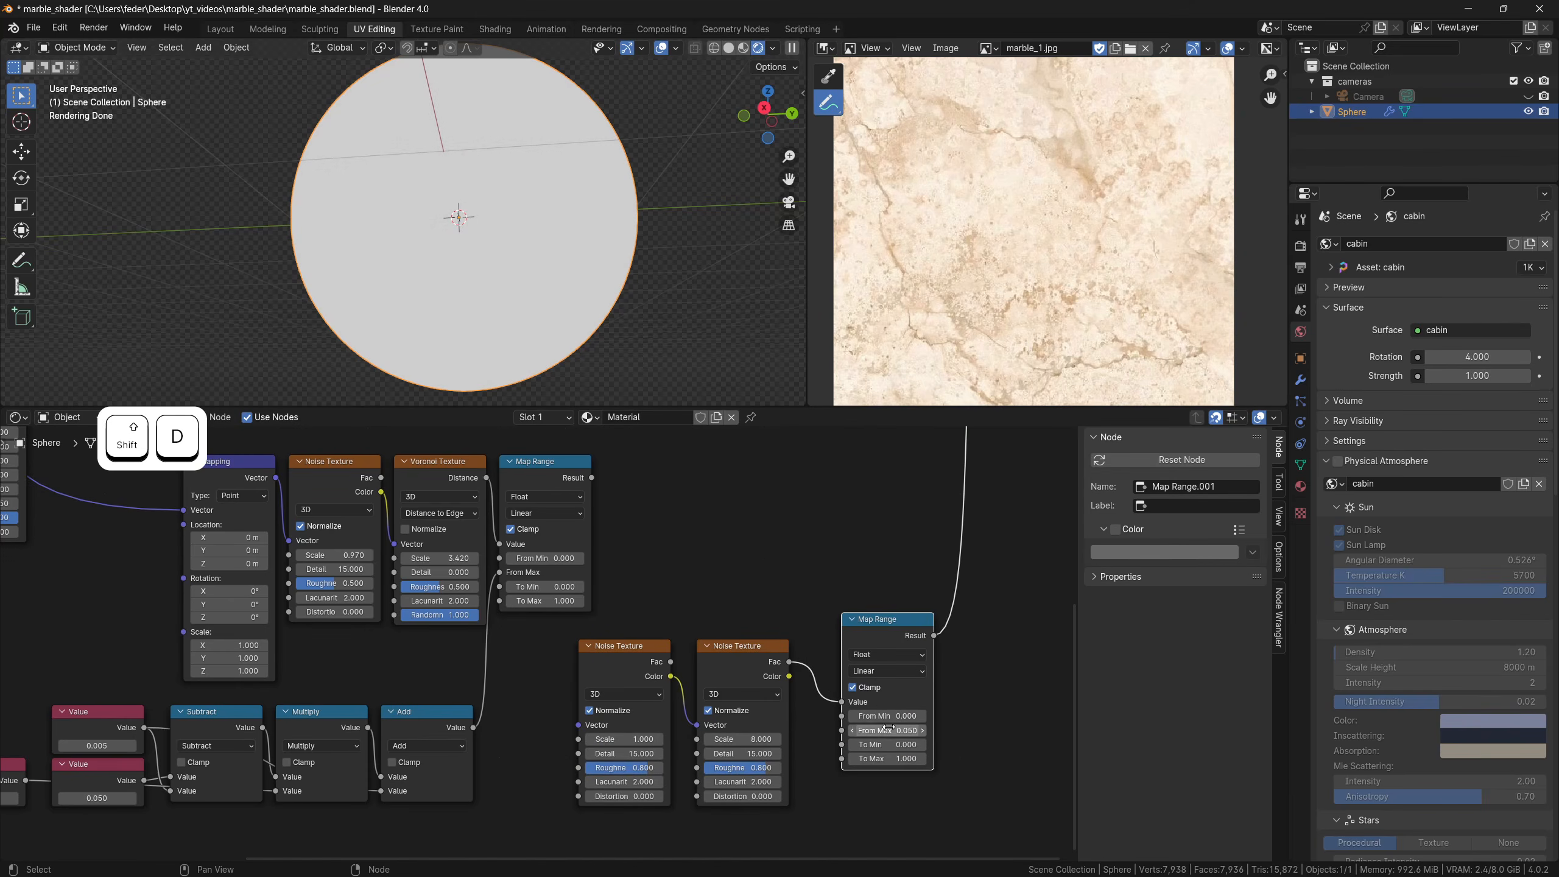
{"action": "key", "text": "Return"}
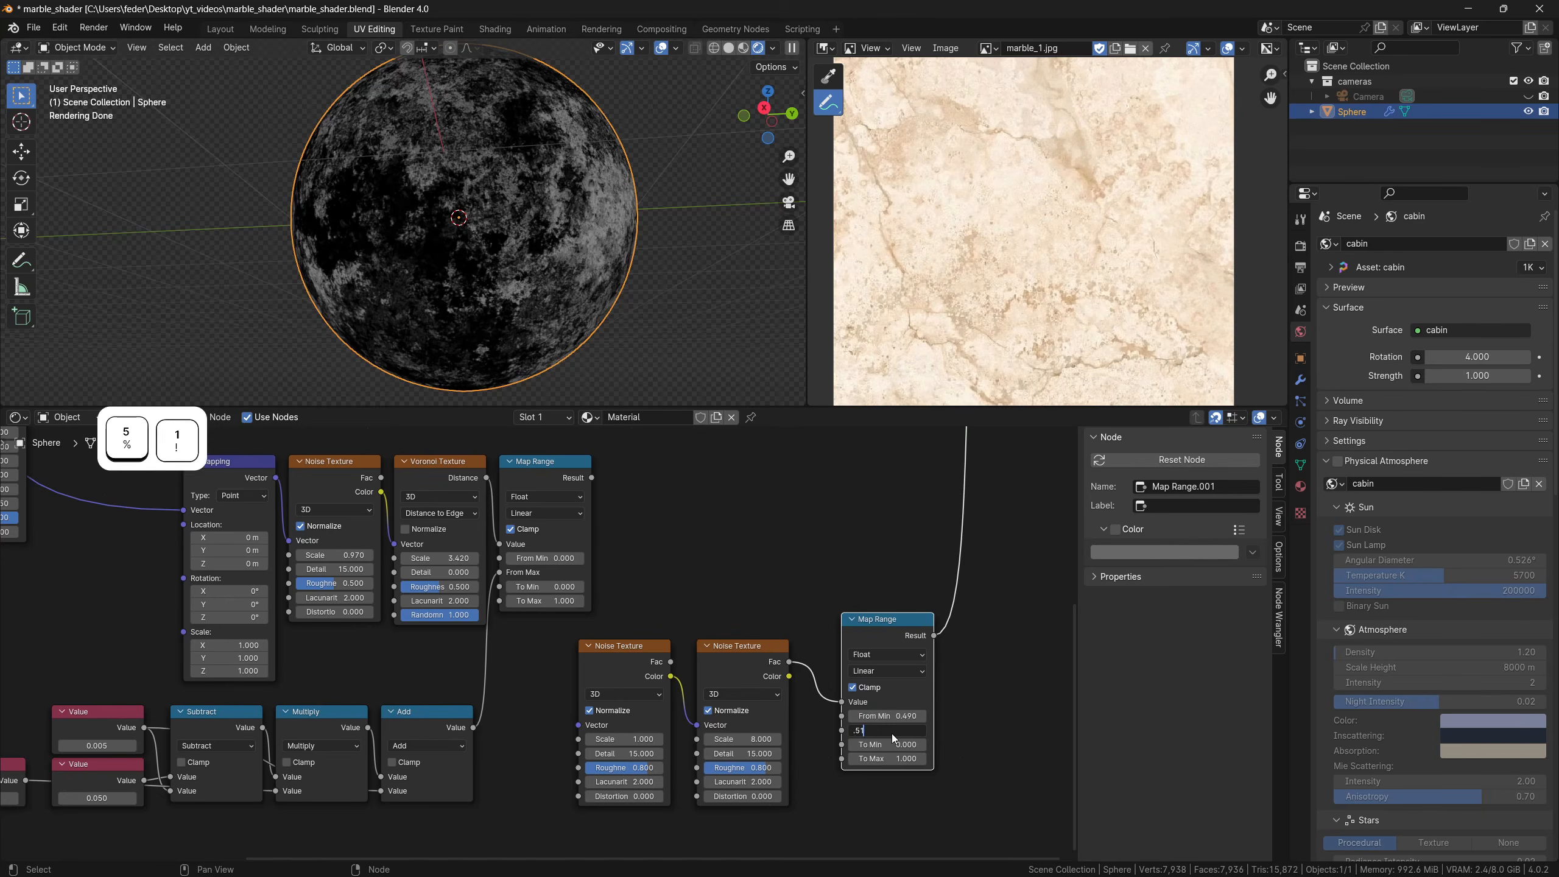
{"action": "left_click", "coordinate": [893, 735]}
{"action": "type", "text": ".51"}
{"action": "key", "text": "Return"}
Set the second lower Noise Texture's Scale to 5 and arrange the lower noise chain more compactly
{"action": "middle_click_drag", "start_coordinate": [628, 343], "coordinate": [417, 305]}
{"action": "key", "text": "Return"}
{"action": "scroll", "coordinate": [823, 624], "scroll_direction": "down", "scroll_amount": 2}
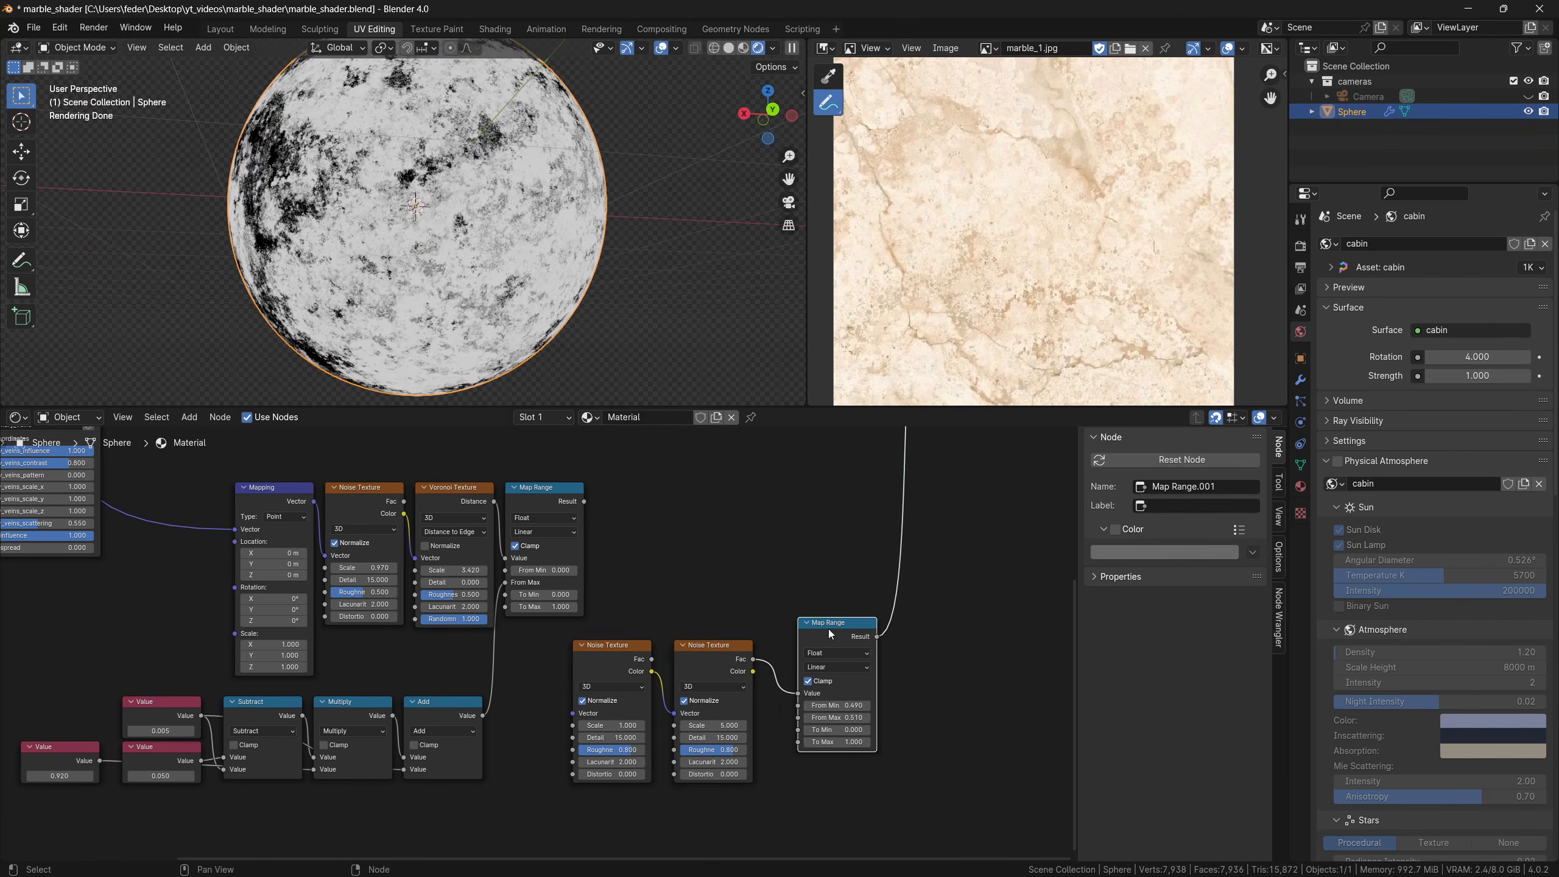
{"action": "left_click_drag", "start_coordinate": [829, 627], "coordinate": [806, 650]}
{"action": "left_click", "coordinate": [634, 628]}
Add a color Mix node, connecting the upper Map Range result to A and the lower Map Range result to B
{"action": "key", "text": "shift+a"}
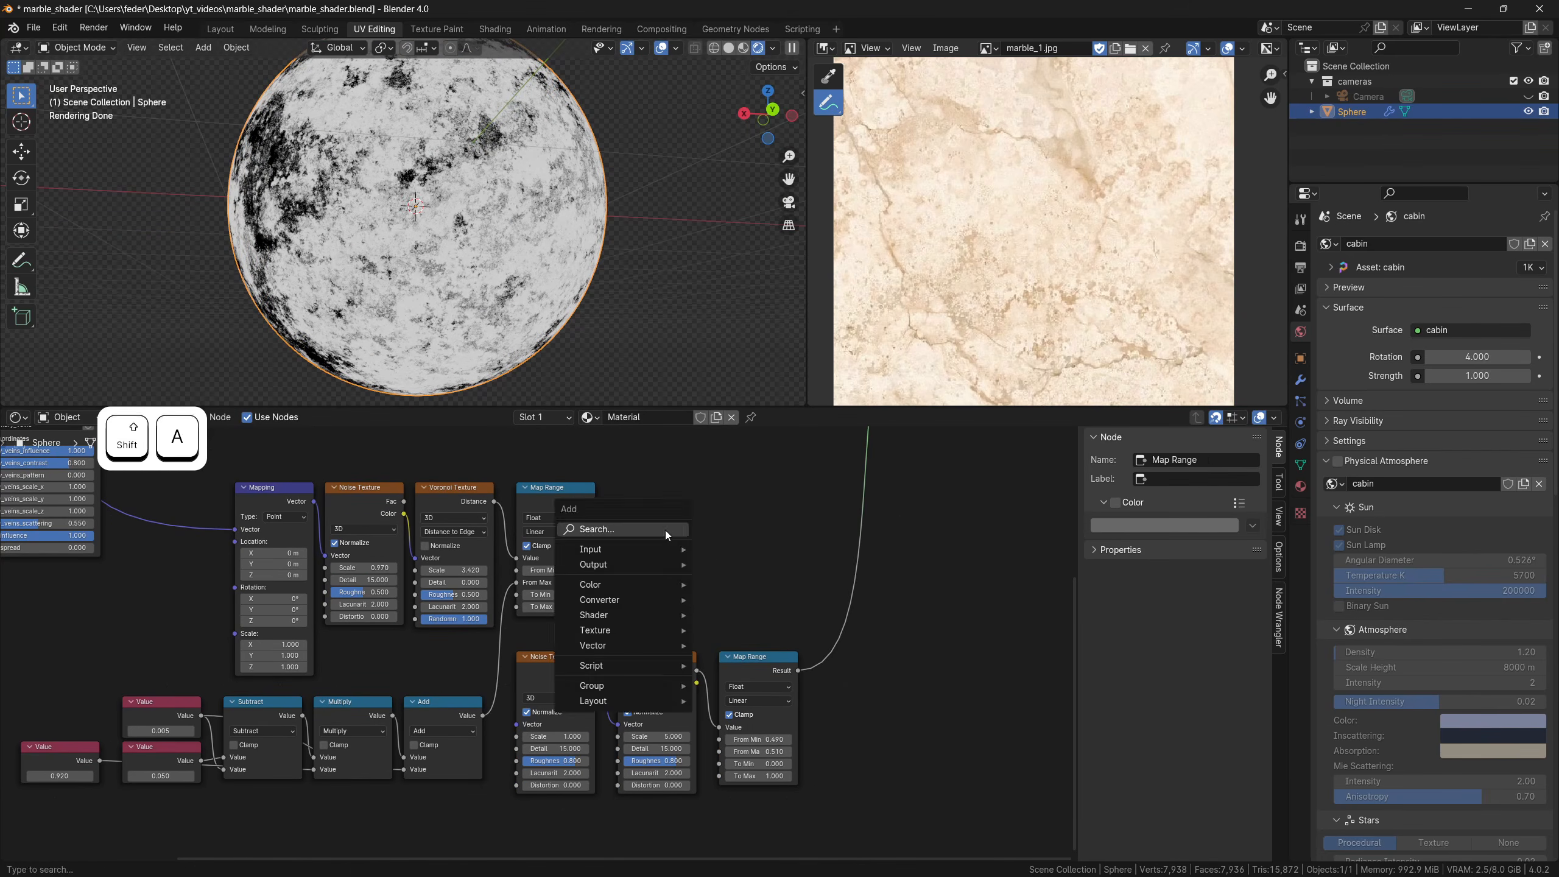
{"action": "type", "text": "MIX"}
{"action": "key", "text": "Return"}
{"action": "left_click", "coordinate": [682, 492]}
{"action": "left_click_drag", "start_coordinate": [595, 502], "coordinate": [623, 510]}
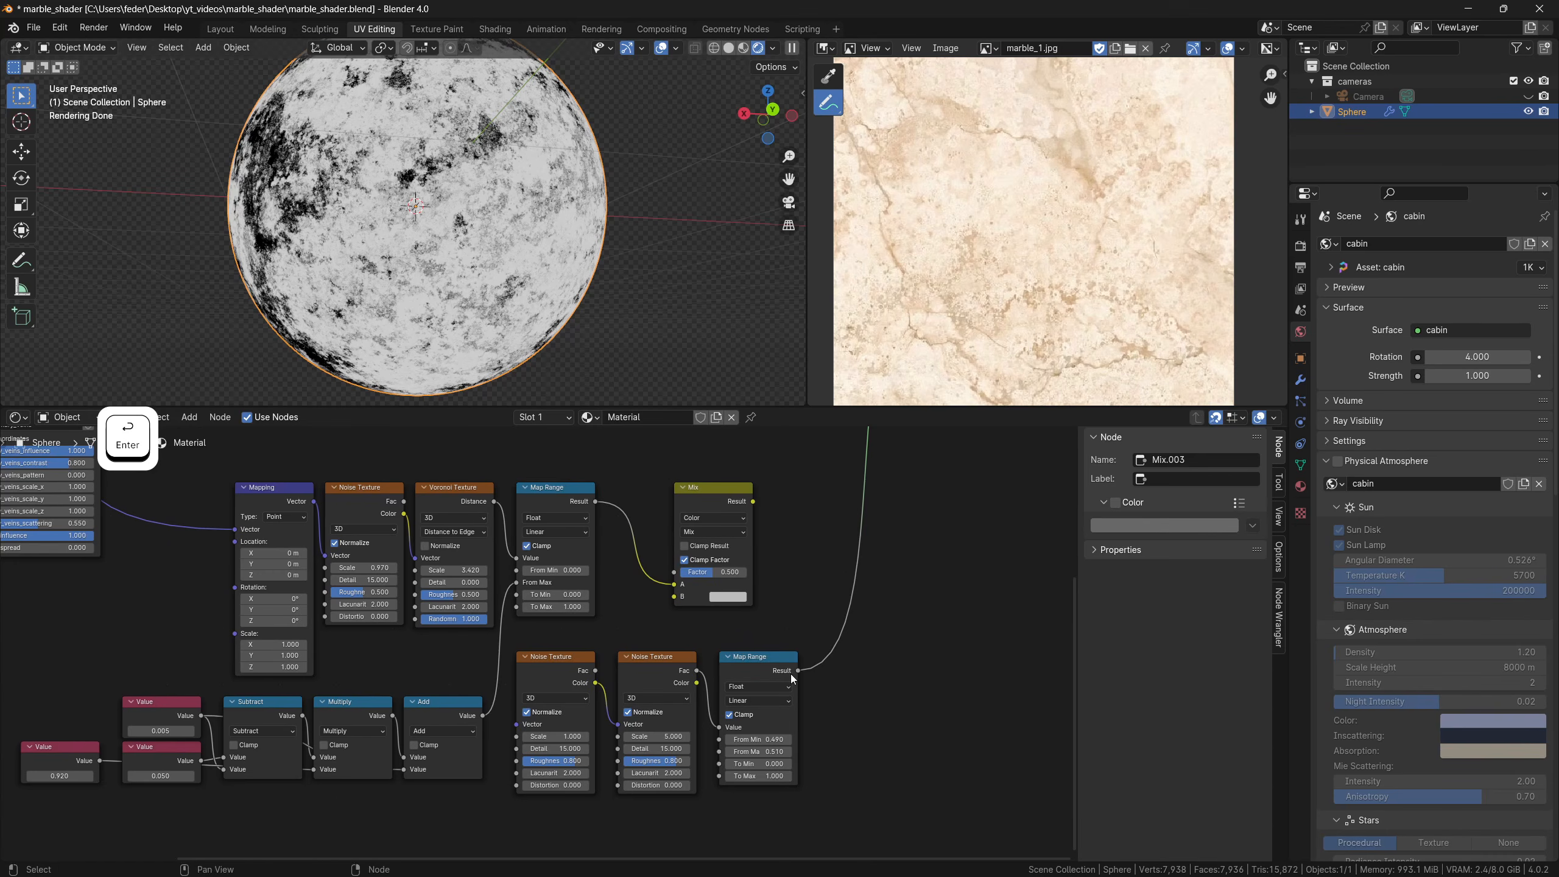
{"action": "left_click_drag", "start_coordinate": [796, 671], "coordinate": [765, 572]}
Switch the new Mix node to Screen blending with a Factor of 1 and preview it on the sphere
{"action": "left_click", "coordinate": [714, 532]}
{"action": "left_click", "coordinate": [718, 614]}
{"action": "left_click", "coordinate": [726, 556], "text": "ctrl+shift"}
{"action": "scroll", "coordinate": [528, 264], "scroll_direction": "down", "scroll_amount": 3}
{"action": "middle_click_drag", "start_coordinate": [479, 258], "coordinate": [566, 212]}
{"action": "scroll", "coordinate": [565, 212], "scroll_direction": "up", "scroll_amount": 2}
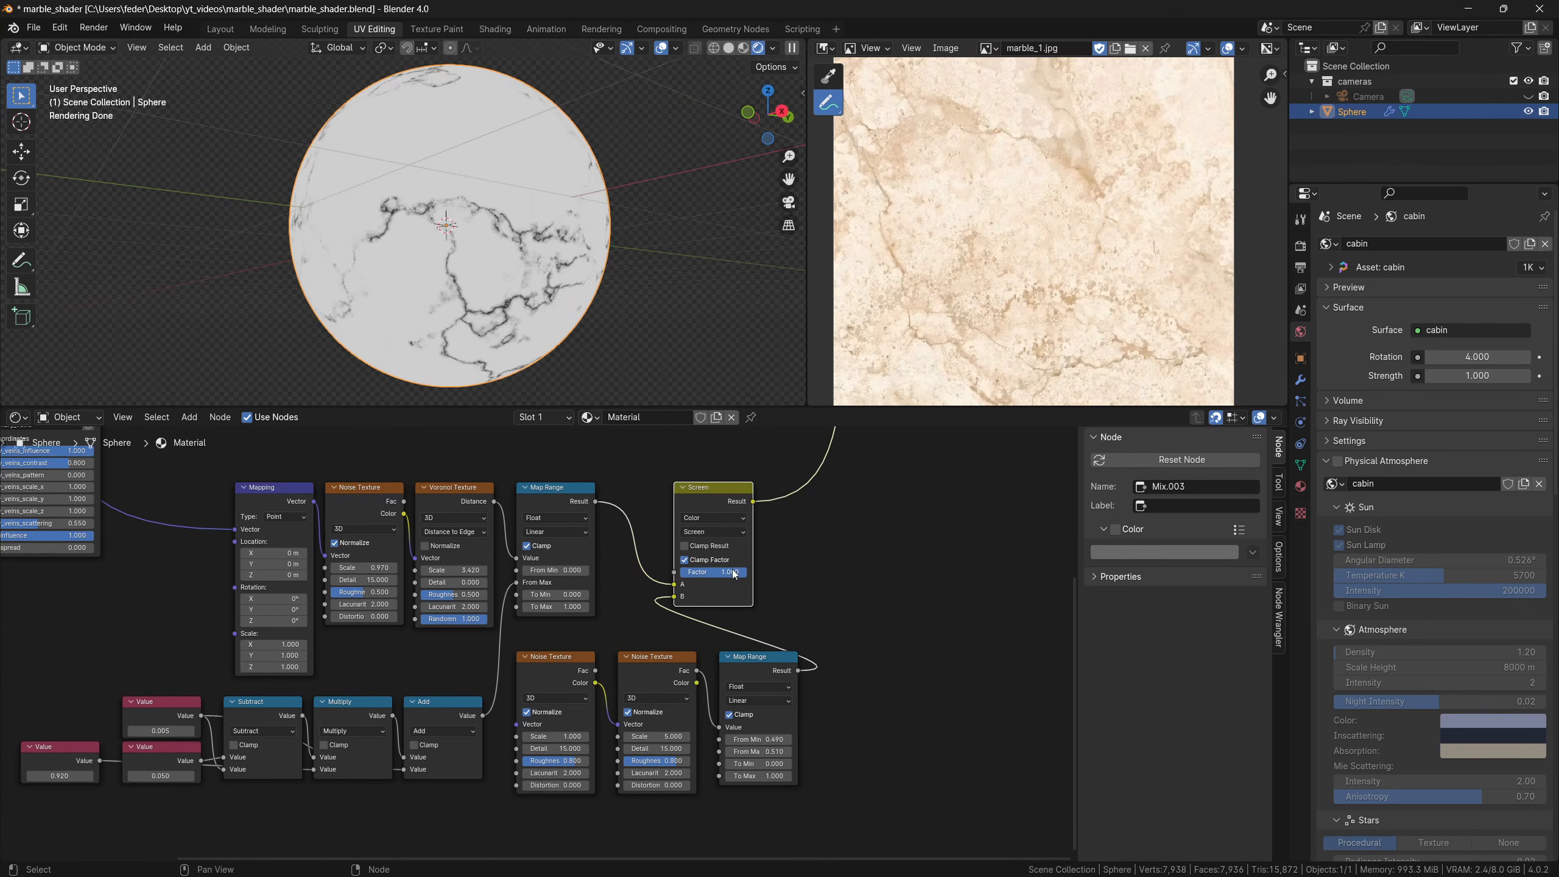
{"action": "left_click_drag", "start_coordinate": [734, 574], "coordinate": [740, 574]}
Set the lower Map Range's From Min to 0.499 and adjust its From Max
{"action": "type", "text": "0.499"}
{"action": "key", "text": "Return"}
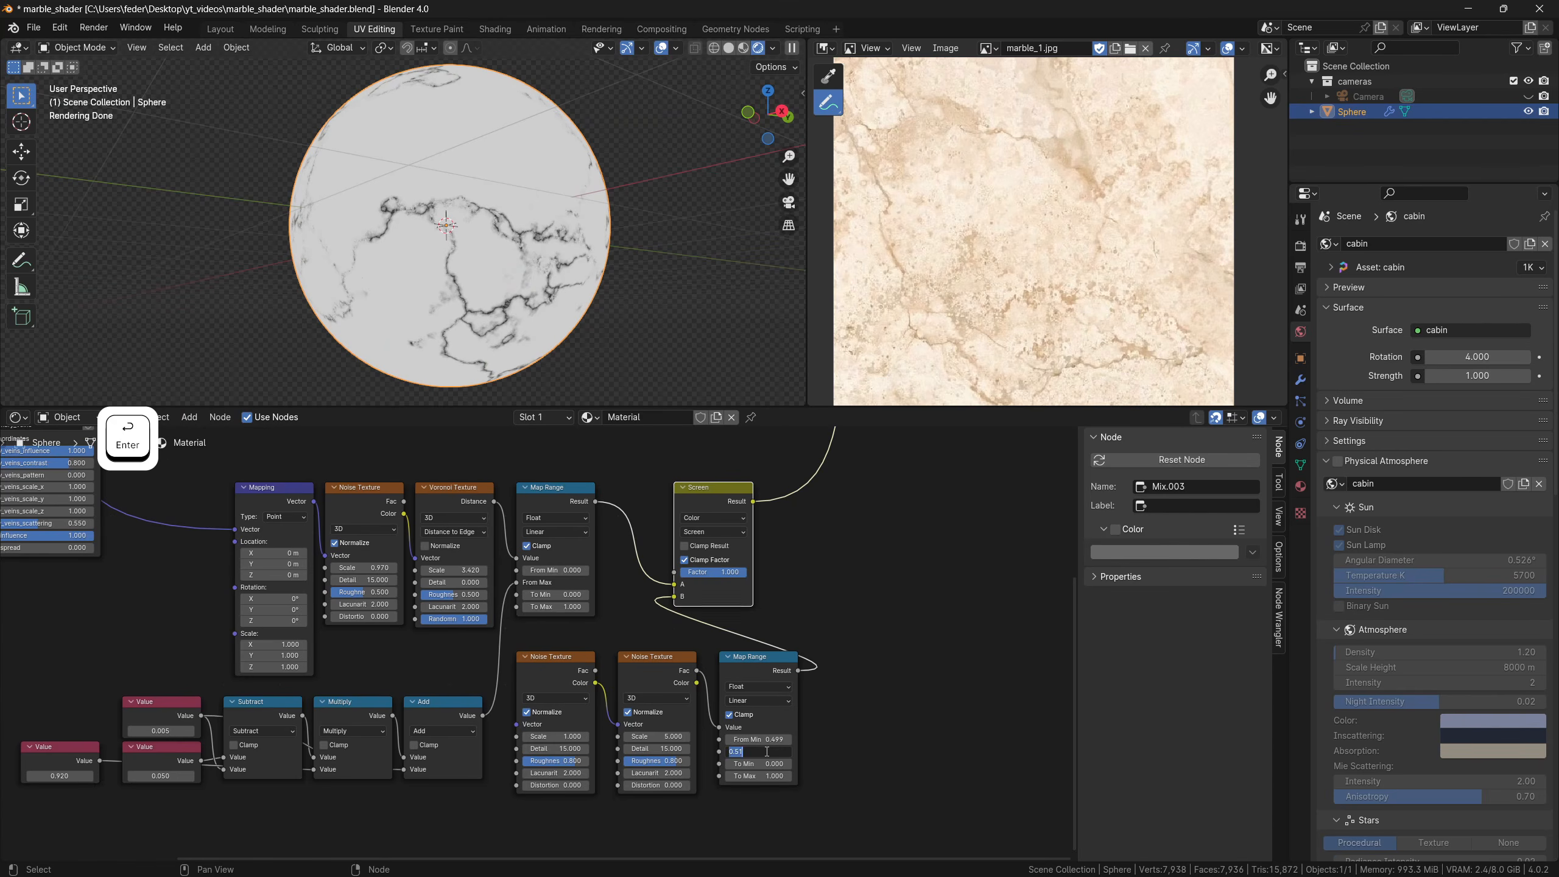
{"action": "key", "text": "Return"}
Duplicate the last color Mix node before the Principled BSDF, with the previous result in B and the Screen result as Factor
{"action": "key", "text": "shift+d"}
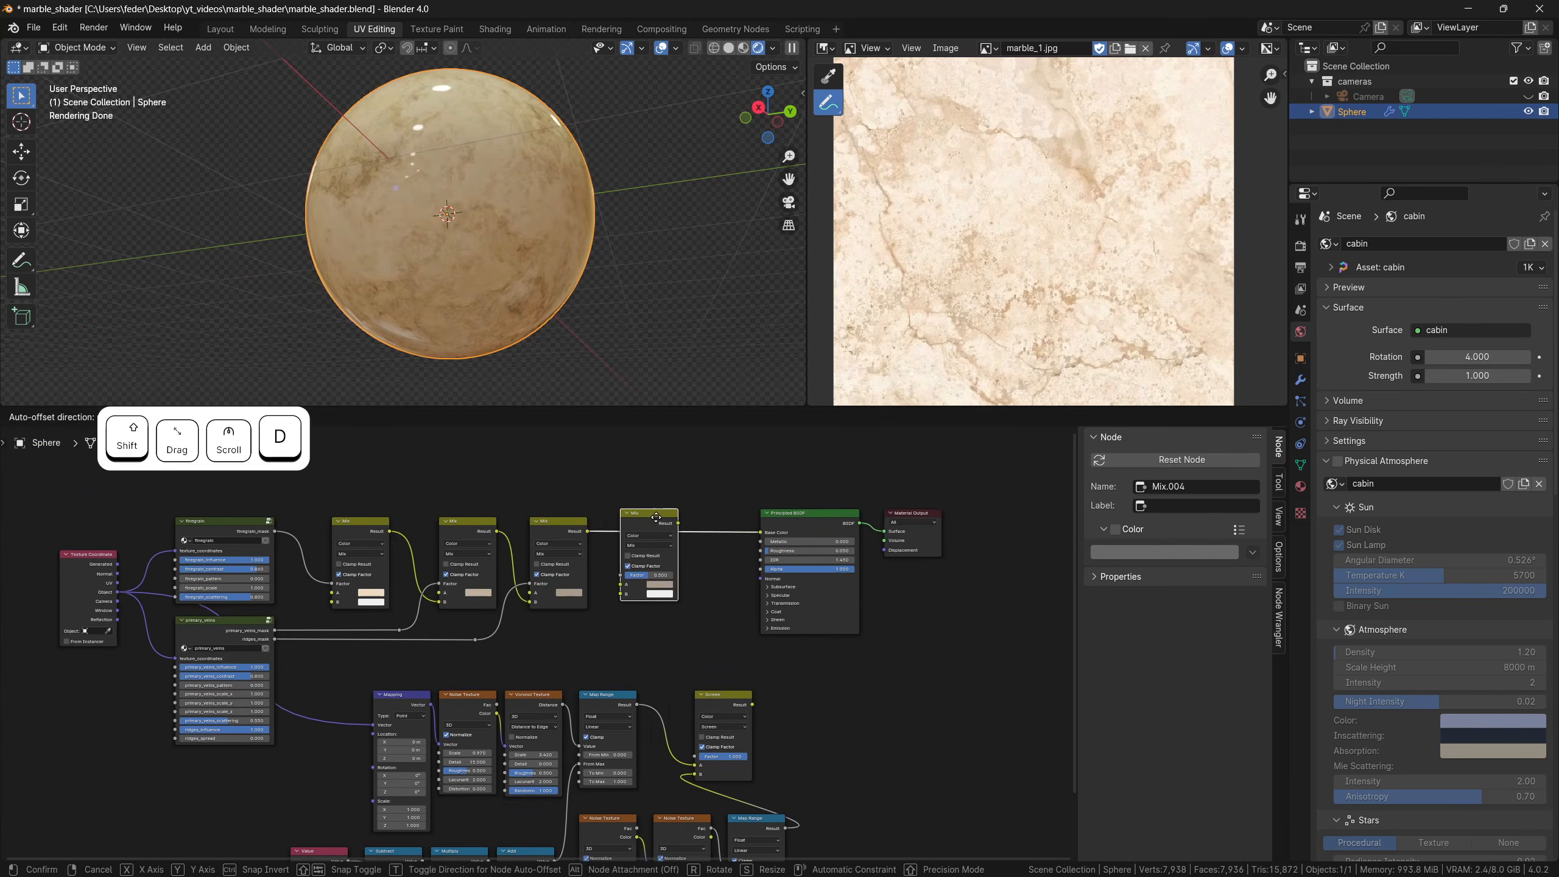
{"action": "left_click", "coordinate": [651, 592]}
{"action": "scroll", "coordinate": [620, 614], "scroll_direction": "up", "scroll_amount": 4}
{"action": "middle_click_drag", "start_coordinate": [617, 614], "coordinate": [755, 580]}
{"action": "left_click_drag", "start_coordinate": [806, 539], "coordinate": [806, 552]}
{"action": "scroll", "coordinate": [892, 664], "scroll_direction": "down", "scroll_amount": 4}
{"action": "left_click_drag", "start_coordinate": [786, 619], "coordinate": [734, 559]}
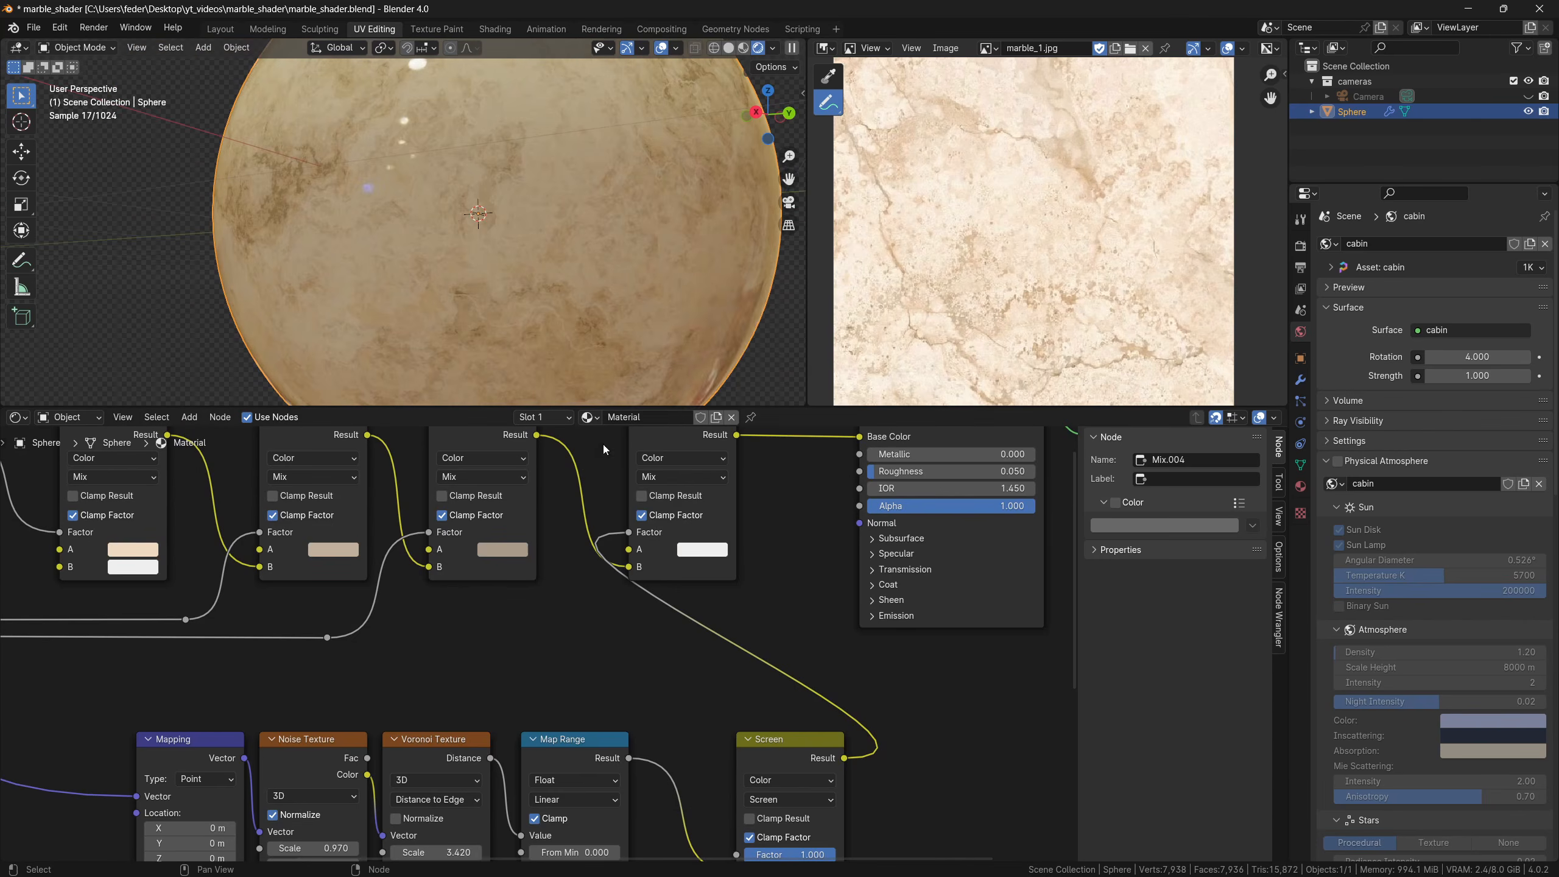
Sample the third Mix node's brown into the new last Mix node's color A and lighten it
{"action": "left_click", "coordinate": [702, 549]}
{"action": "left_click", "coordinate": [830, 486]}
{"action": "left_click", "coordinate": [503, 550]}
{"action": "scroll", "coordinate": [484, 258], "scroll_direction": "down", "scroll_amount": 4}
{"action": "middle_click_drag", "start_coordinate": [467, 258], "coordinate": [522, 245]}
{"action": "scroll", "coordinate": [522, 245], "scroll_direction": "up", "scroll_amount": 4}
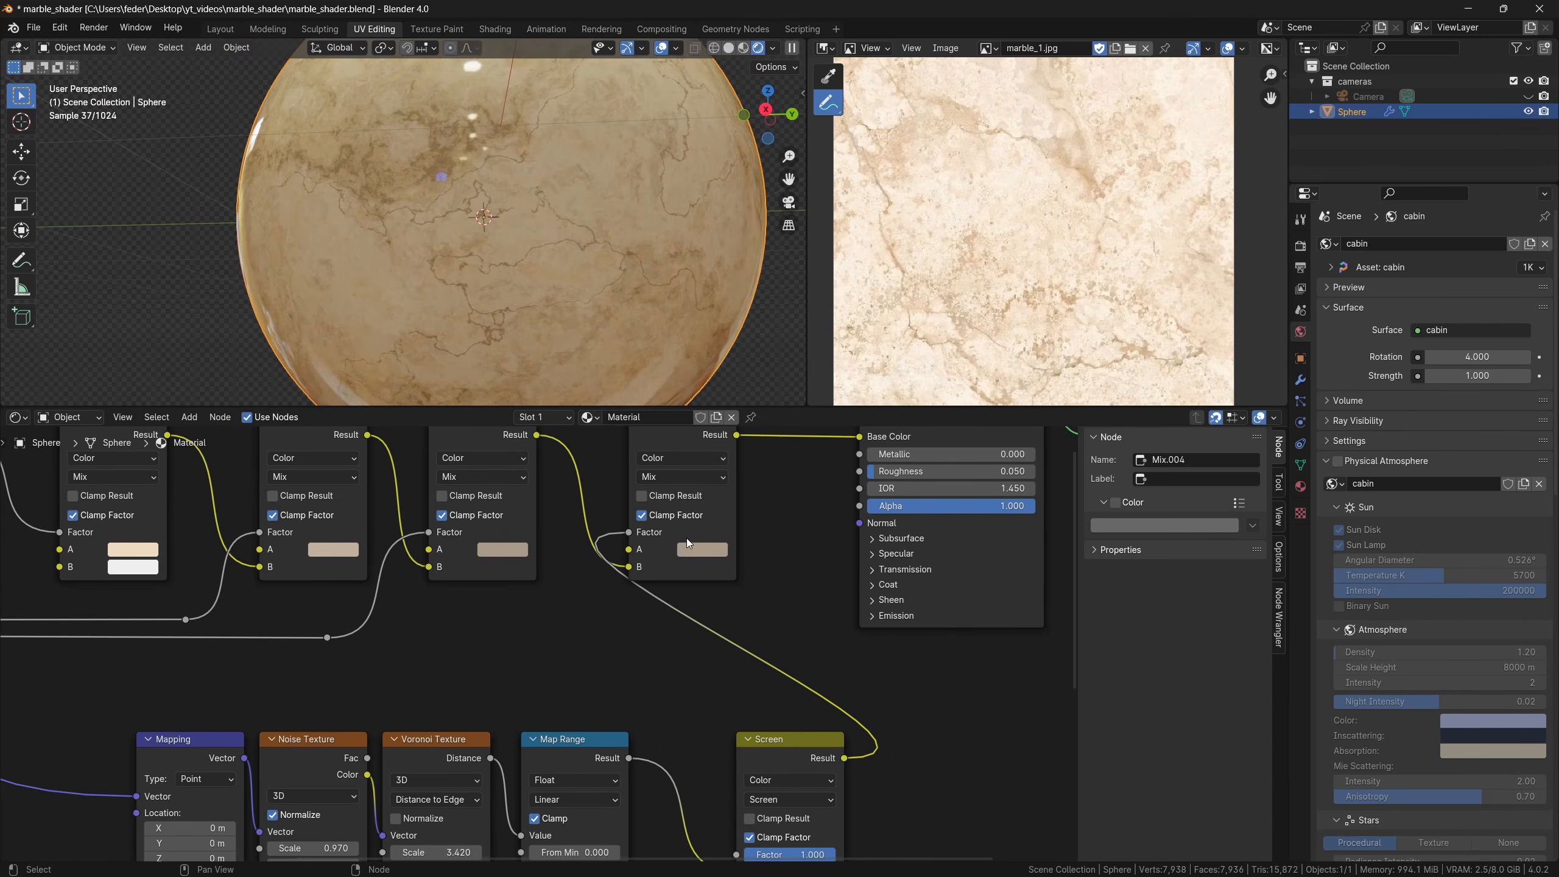
{"action": "left_click", "coordinate": [703, 550]}
{"action": "left_click_drag", "start_coordinate": [832, 352], "coordinate": [832, 338]}
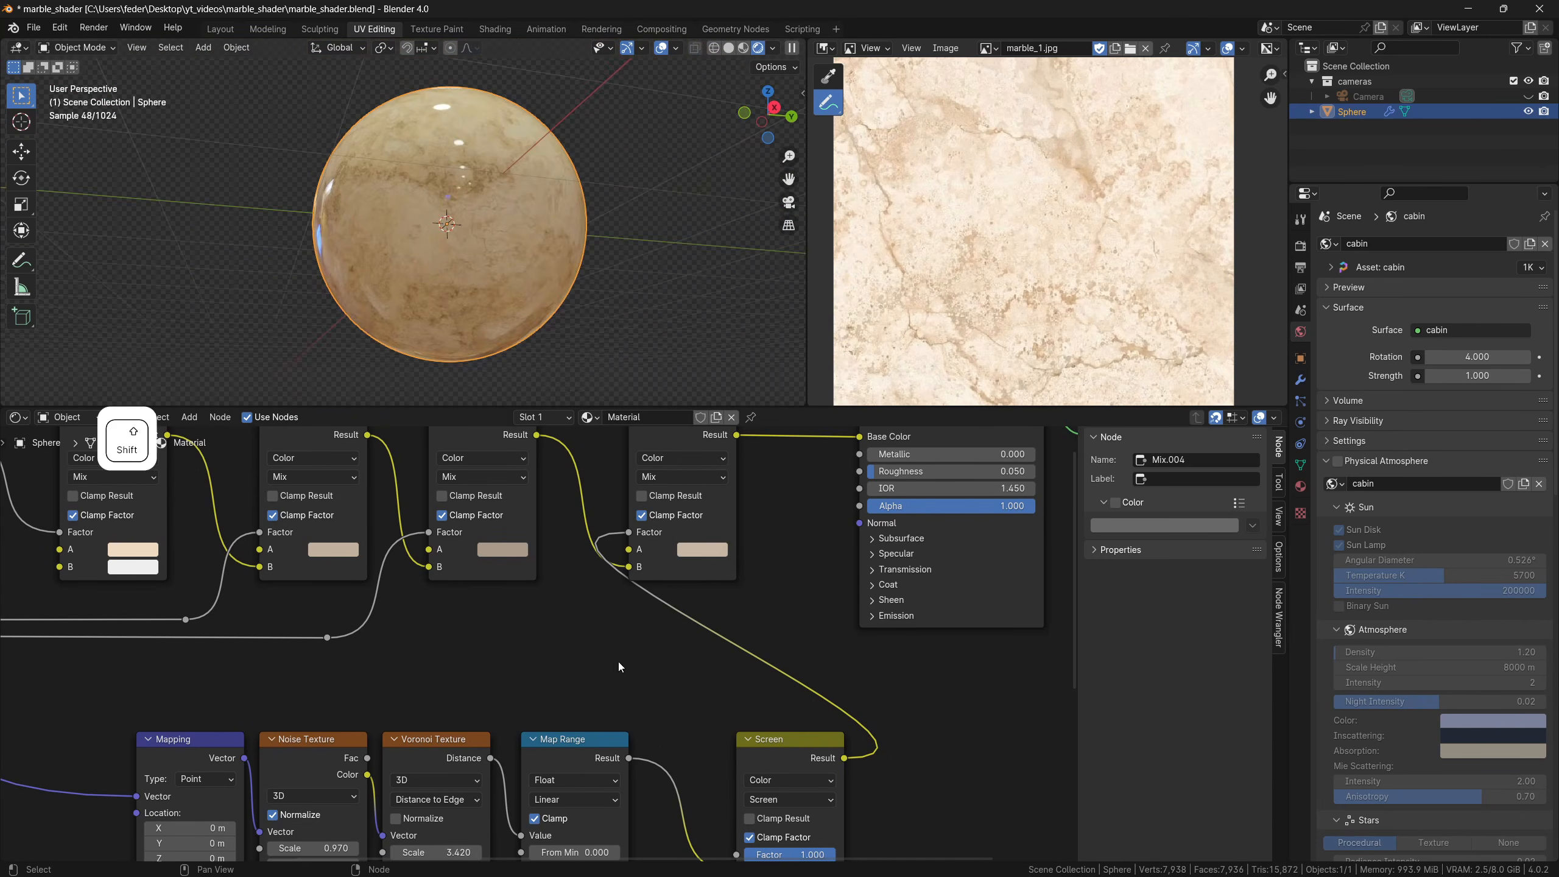
Group the secondary vein nodes, from the Mapping, noise and Voronoi textures to the math nodes and Screen mix, and return to the material tree
{"action": "scroll", "coordinate": [620, 665], "scroll_direction": "down", "scroll_amount": 4}
{"action": "middle_click_drag", "start_coordinate": [620, 665], "coordinate": [679, 524]}
{"action": "left_click_drag", "start_coordinate": [304, 806], "coordinate": [792, 564], "text": "shift"}
{"action": "left_click_drag", "start_coordinate": [281, 489], "coordinate": [263, 490]}
{"action": "left_click_drag", "start_coordinate": [311, 753], "coordinate": [386, 795]}
{"action": "left_click_drag", "start_coordinate": [375, 832], "coordinate": [877, 562]}
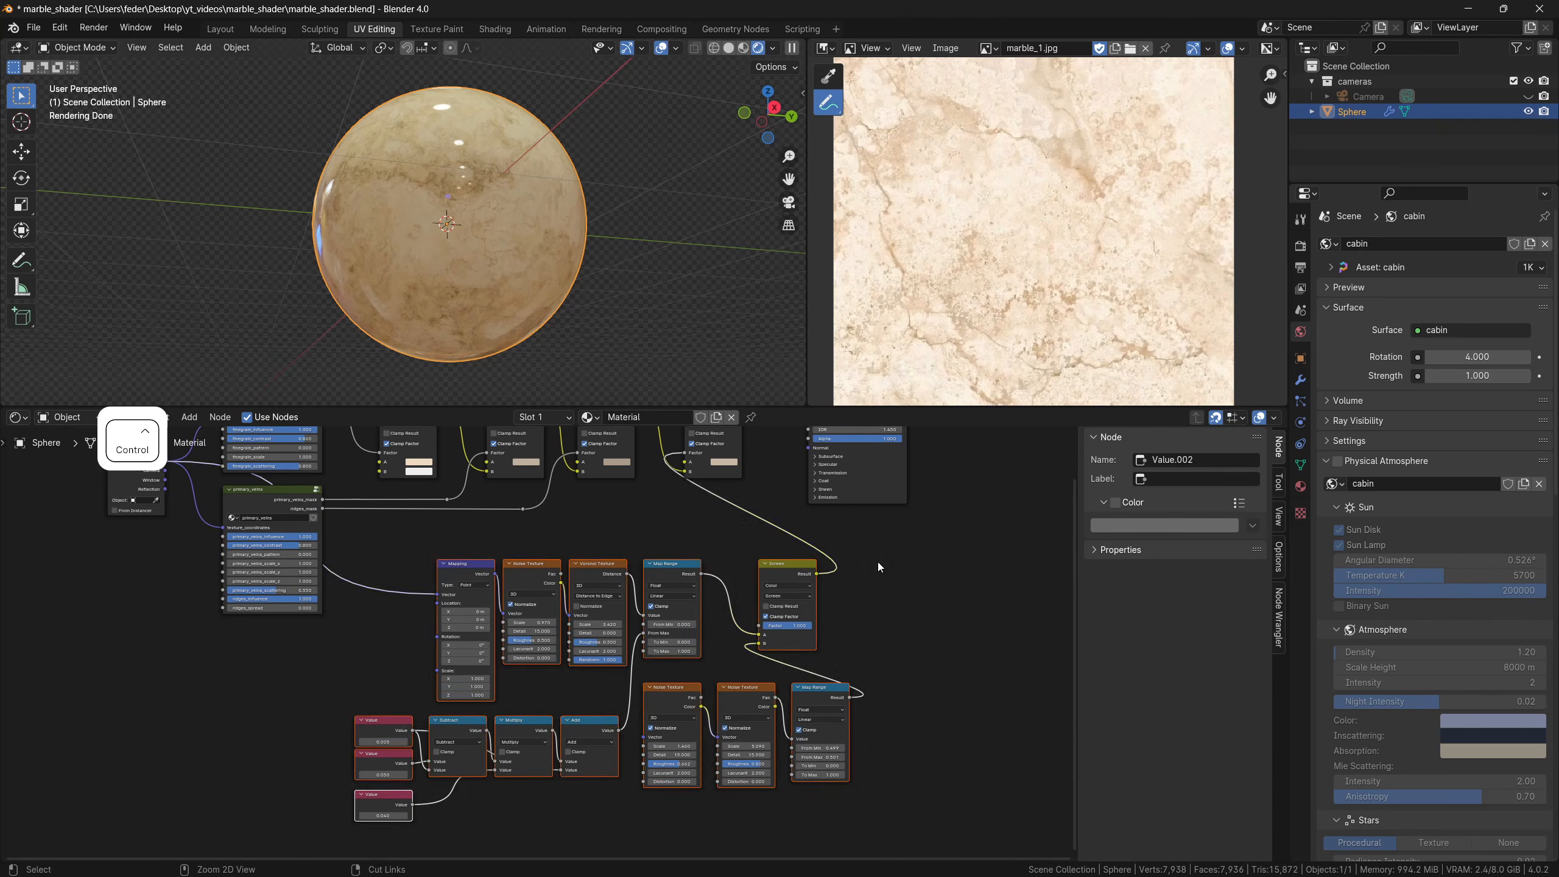
{"action": "key", "text": "ctrl+g"}
{"action": "key", "text": "Tab"}
Place the new vein group below the primary_veins group and rename it secondary_veins
{"action": "left_click_drag", "start_coordinate": [487, 547], "coordinate": [249, 637]}
{"action": "scroll", "coordinate": [490, 697], "scroll_direction": "up", "scroll_amount": 10}
{"action": "middle_click_drag", "start_coordinate": [330, 645], "coordinate": [498, 689], "text": "shift"}
{"action": "left_click_drag", "start_coordinate": [500, 697], "coordinate": [589, 686]}
{"action": "middle_click_drag", "start_coordinate": [589, 686], "coordinate": [607, 750], "text": "shift"}
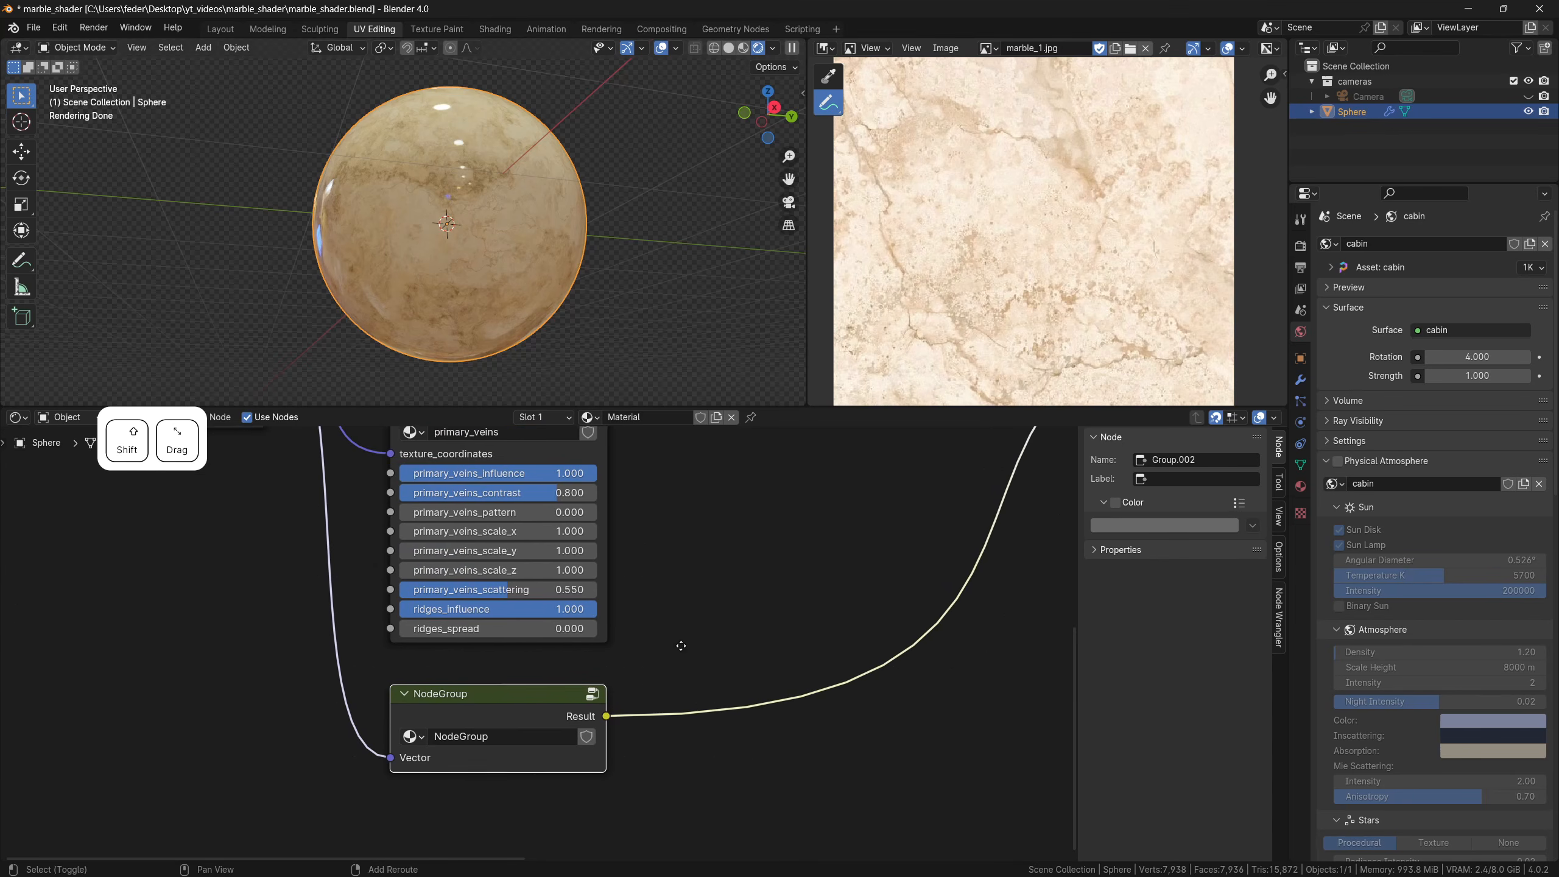
{"action": "double_click", "coordinate": [501, 738]}
{"action": "type", "text": "SECONDAY"}
{"action": "key", "text": "Caps_Lock"}
{"action": "key", "text": "BackSpace"}
{"action": "type", "text": "ry_veins"}
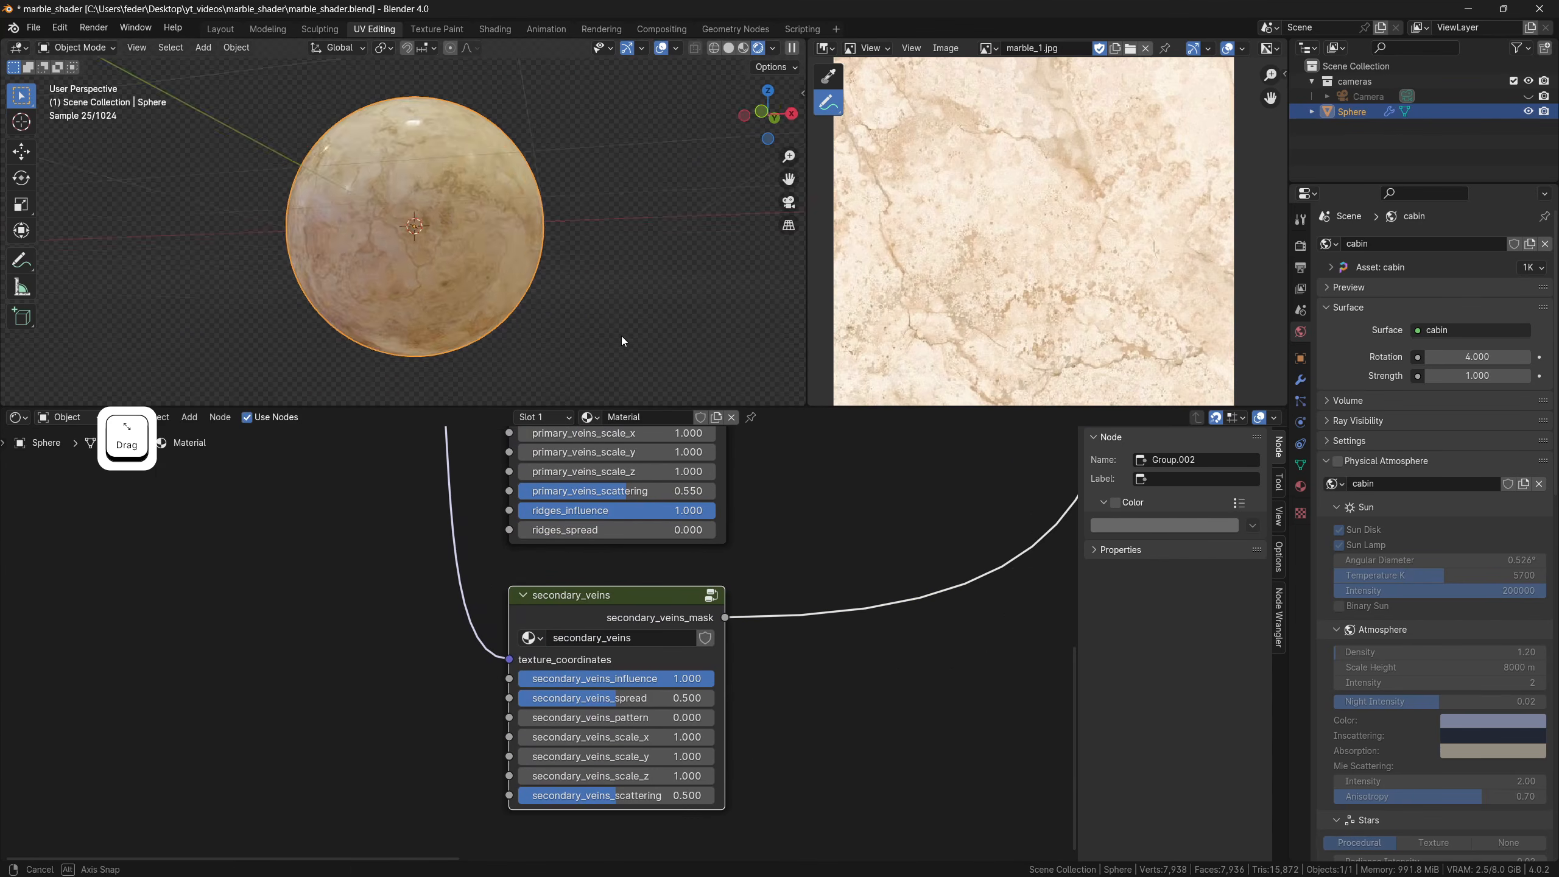
Set secondary_veins_spread to about 0.2 and secondary_veins_scattering to about 0.52 on the secondary_veins group
{"action": "middle_click_drag", "start_coordinate": [621, 337], "coordinate": [532, 290]}
{"action": "scroll", "coordinate": [532, 290], "scroll_direction": "up", "scroll_amount": 3}
{"action": "left_click_drag", "start_coordinate": [602, 698], "coordinate": [714, 698]}
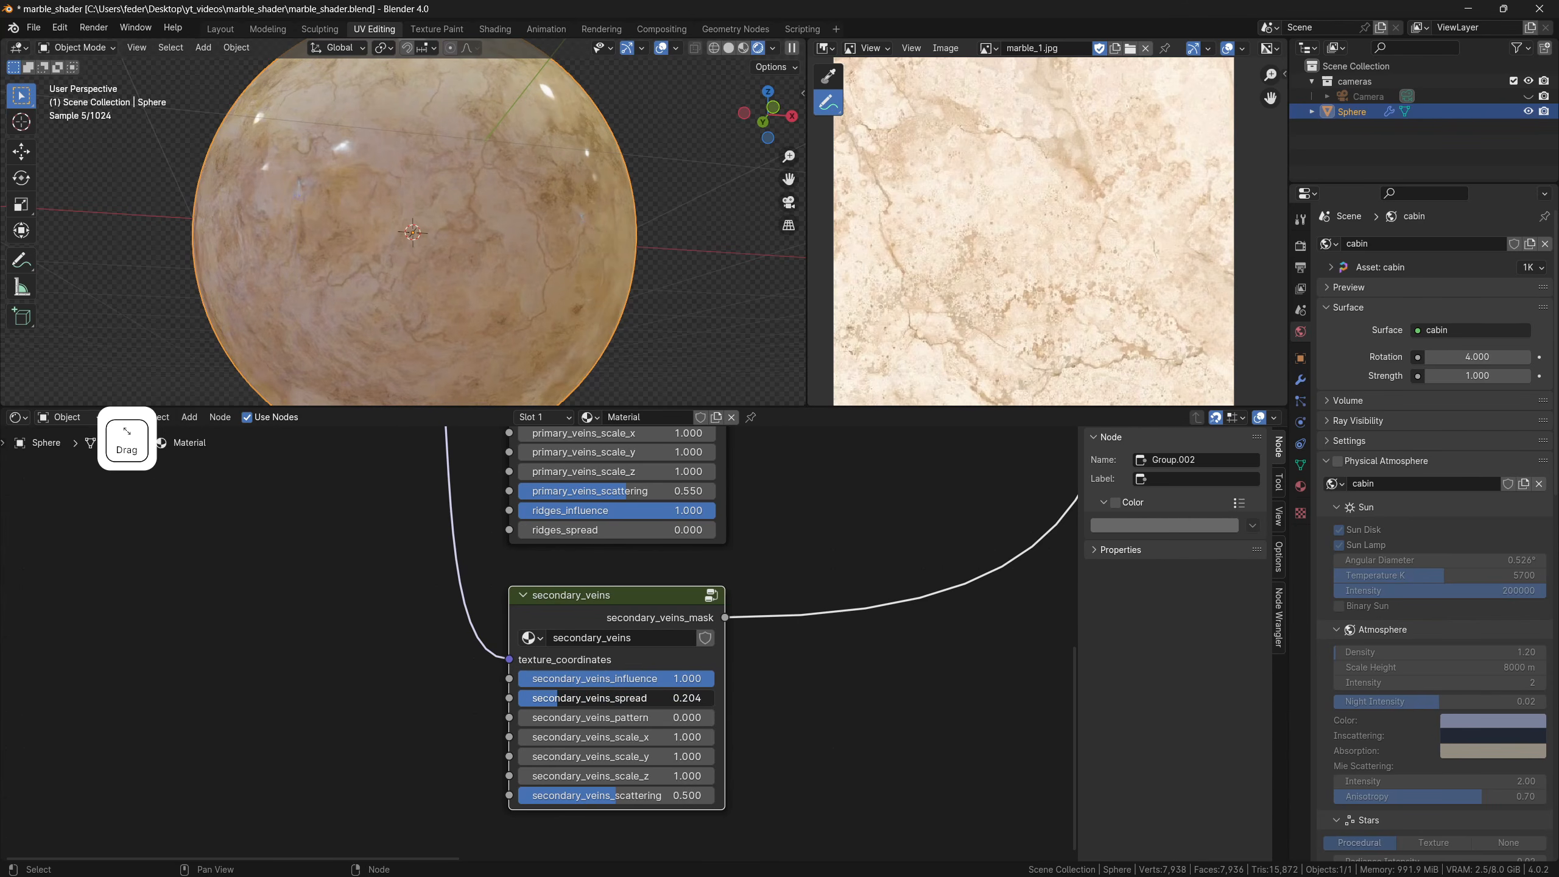
{"action": "middle_click_drag", "start_coordinate": [801, 719], "coordinate": [804, 687], "text": "shift"}
{"action": "scroll", "coordinate": [804, 687], "scroll_direction": "up", "scroll_amount": 1}
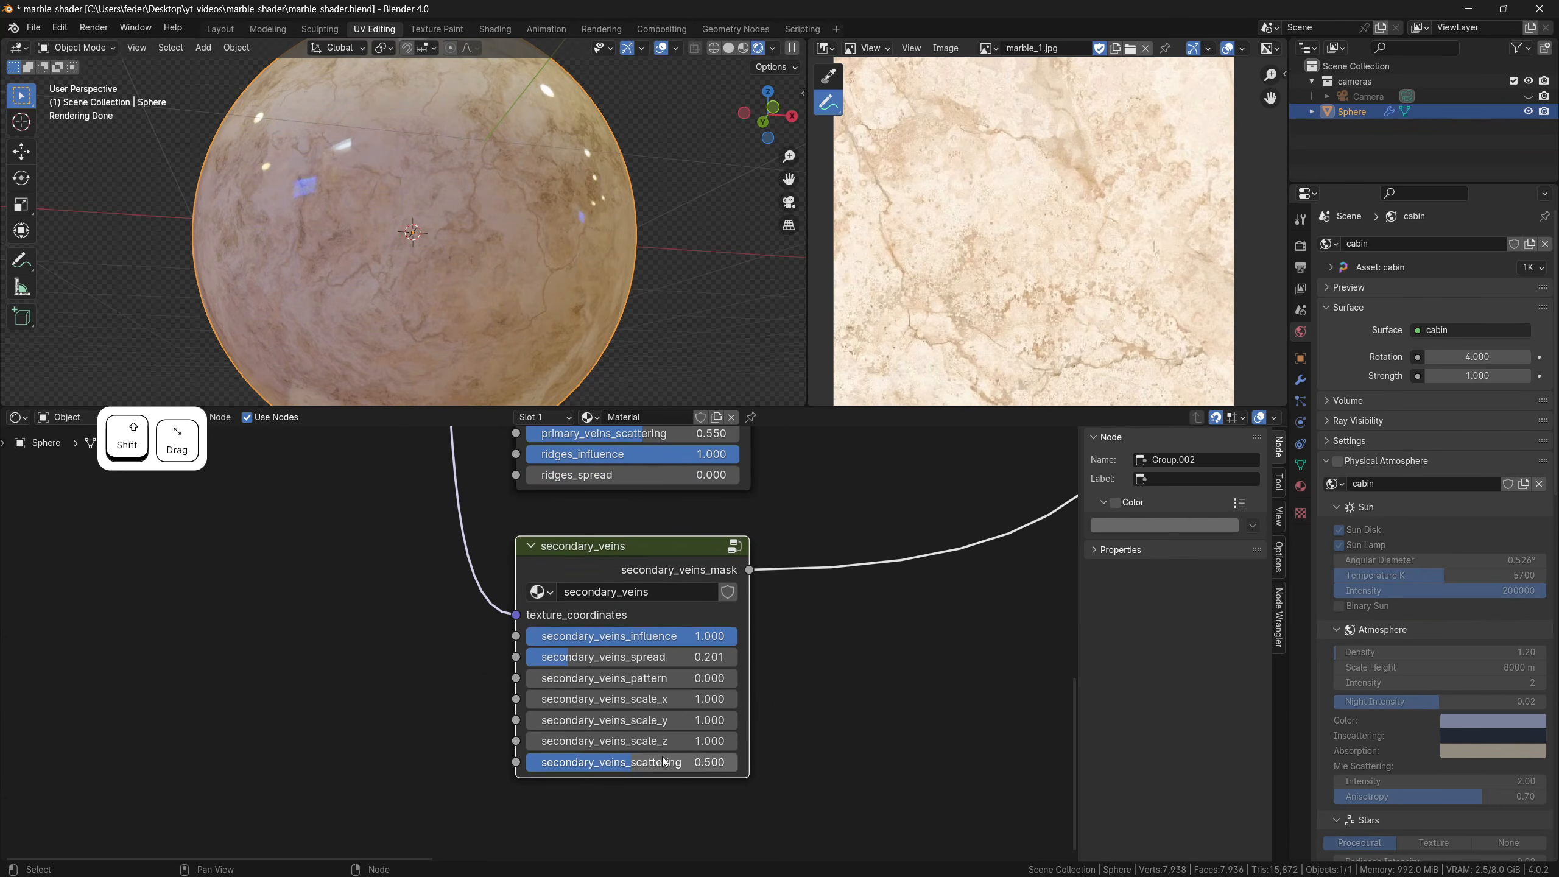
{"action": "mouse_move", "coordinate": [616, 762]}
{"action": "left_mouse_down"}
{"action": "mouse_move", "coordinate": [566, 762]}
{"action": "mouse_move", "coordinate": [643, 762]}
{"action": "left_mouse_up"}
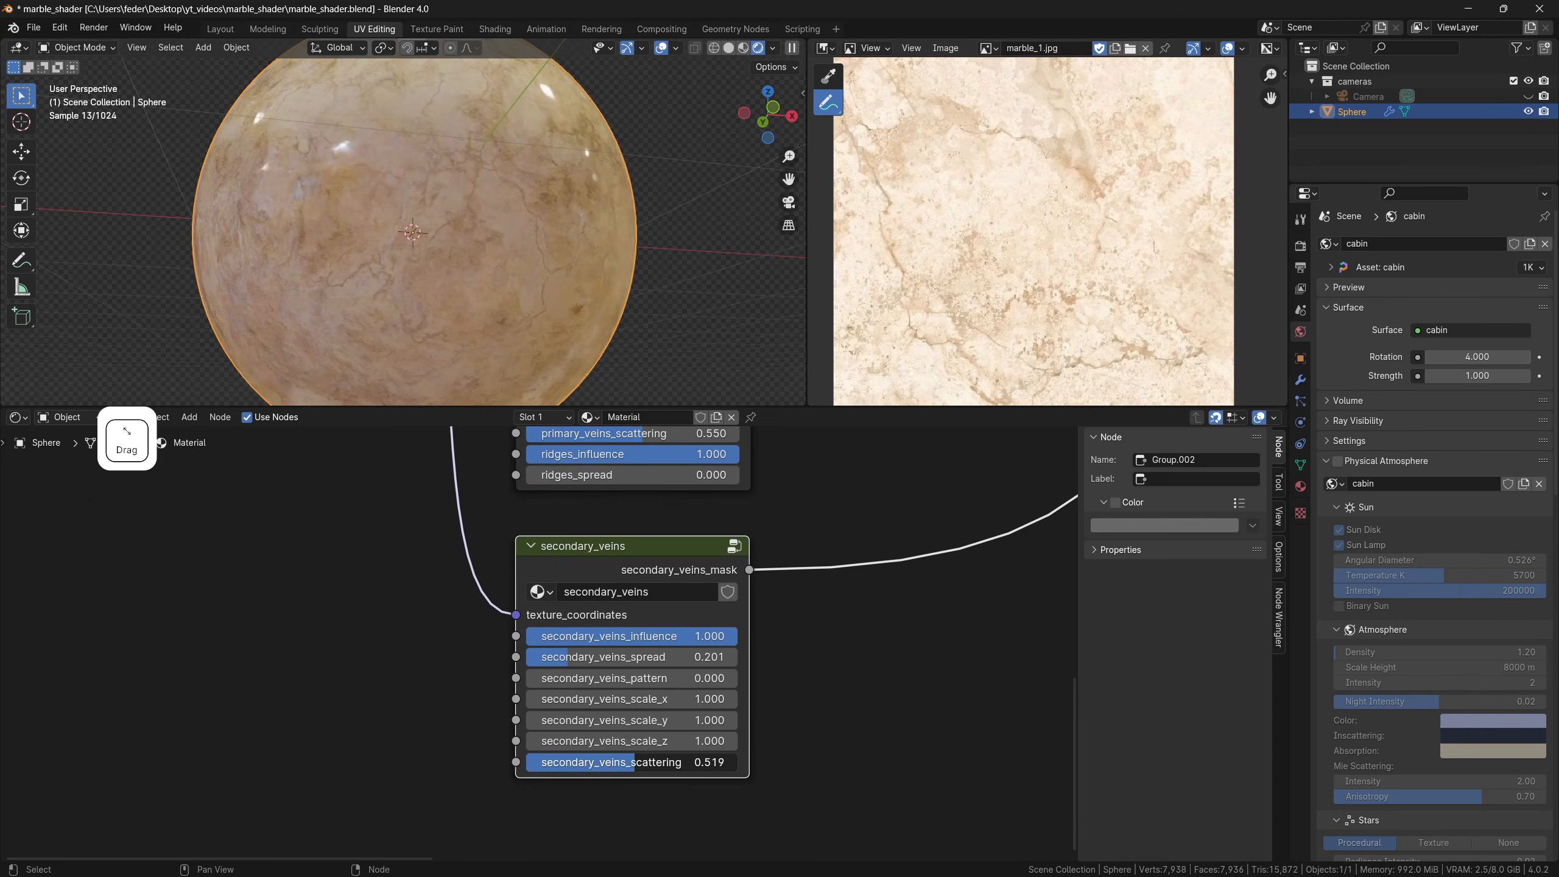
Examine the secondary veins on the sphere from several angles and review the chain of color Mix nodes
{"action": "scroll", "coordinate": [522, 352], "scroll_direction": "down", "scroll_amount": 2}
{"action": "middle_click_drag", "start_coordinate": [523, 351], "coordinate": [459, 386]}
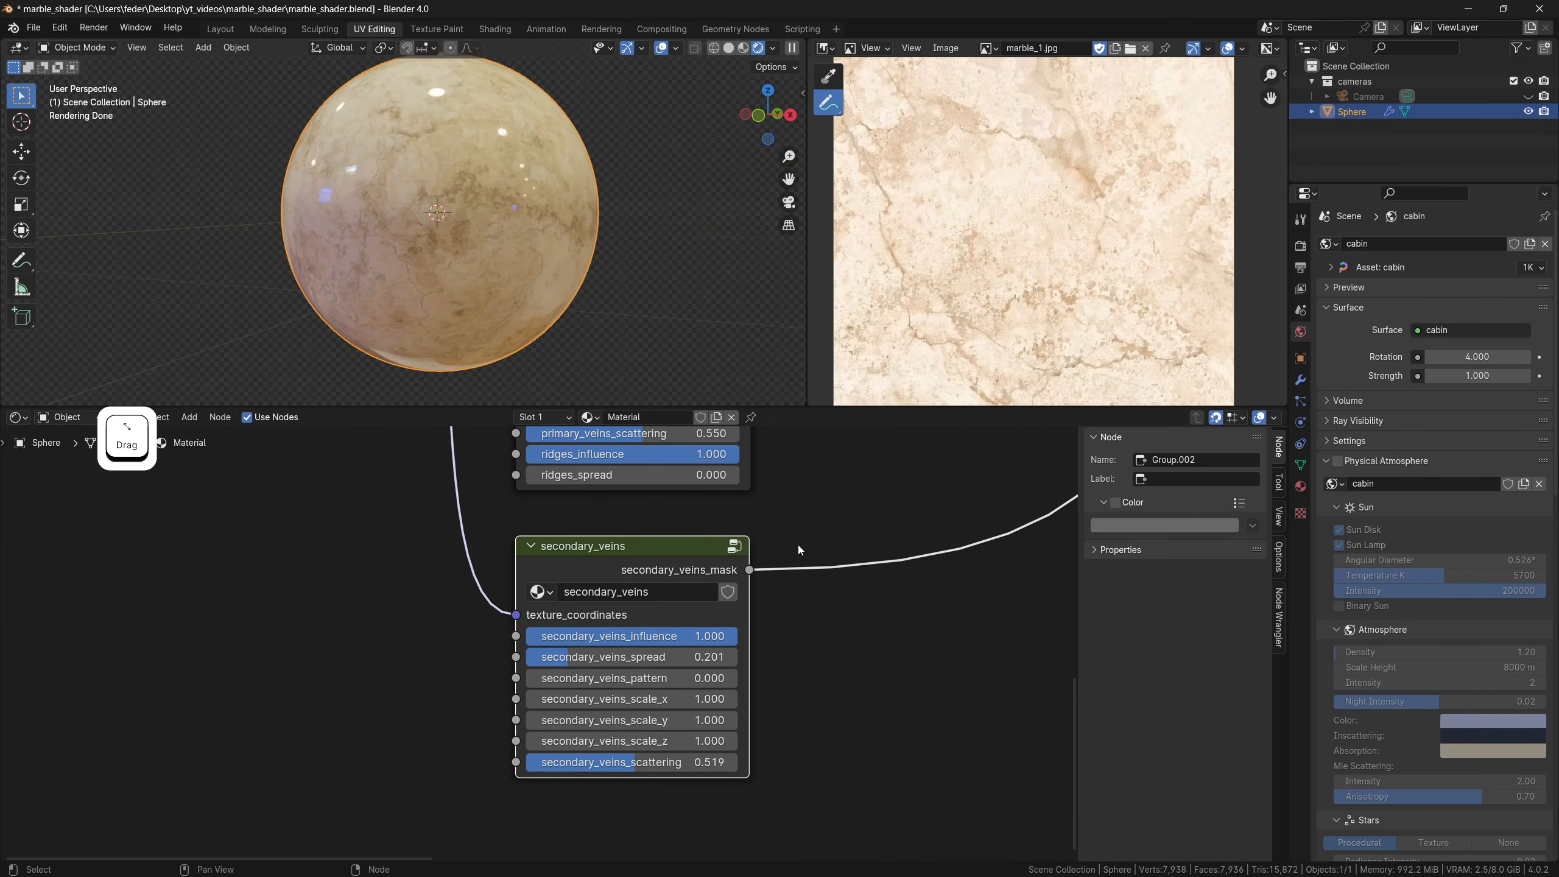
{"action": "scroll", "coordinate": [800, 550], "scroll_direction": "down", "scroll_amount": 10}
{"action": "middle_click_drag", "start_coordinate": [853, 495], "coordinate": [703, 599], "text": "shift"}
{"action": "scroll", "coordinate": [548, 648], "scroll_direction": "up", "scroll_amount": 7}
{"action": "left_click_drag", "start_coordinate": [550, 666], "coordinate": [550, 653]}
{"action": "middle_click_drag", "start_coordinate": [690, 562], "coordinate": [672, 665], "text": "shift"}
{"action": "scroll", "coordinate": [776, 627], "scroll_direction": "down", "scroll_amount": 3}
{"action": "middle_click_drag", "start_coordinate": [853, 592], "coordinate": [325, 659], "text": "shift"}
{"action": "middle_click_drag", "start_coordinate": [567, 681], "coordinate": [680, 655], "text": "shift"}
{"action": "middle_click_drag", "start_coordinate": [536, 321], "coordinate": [574, 307]}
{"action": "middle_click_drag", "start_coordinate": [491, 280], "coordinate": [587, 264], "text": "shift"}
{"action": "scroll", "coordinate": [587, 264], "scroll_direction": "up", "scroll_amount": 3}
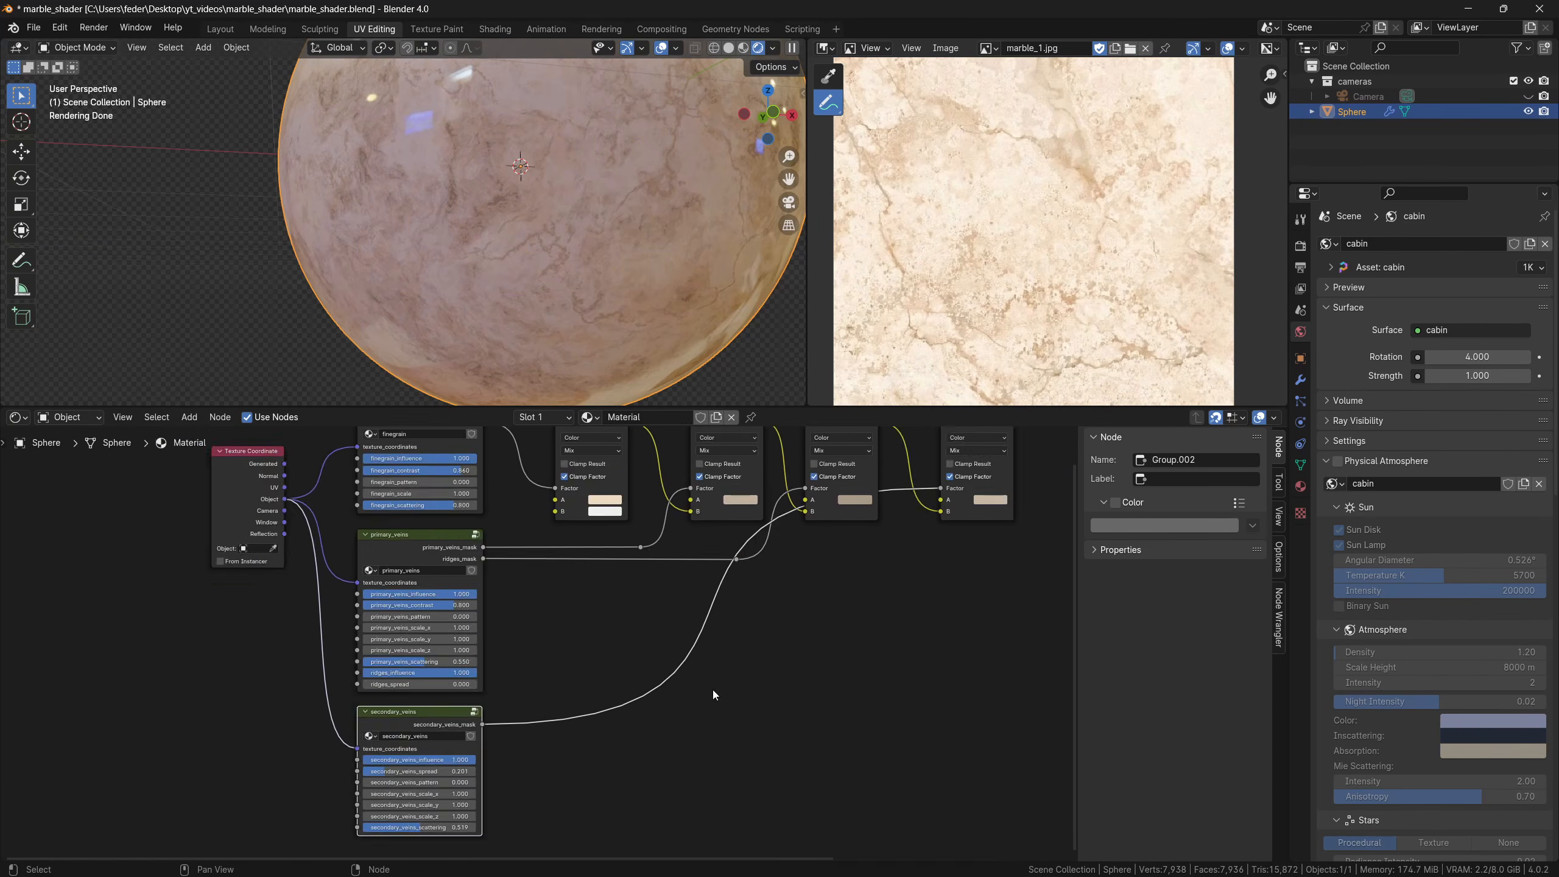
Add a Noise Texture below the Mix nodes with Detail 15 and Roughness 0.9
{"action": "middle_click_drag", "start_coordinate": [714, 695], "coordinate": [567, 701], "text": "shift"}
{"action": "key", "text": "shift+a"}
{"action": "type", "text": "noise"}
{"action": "key", "text": "Return"}
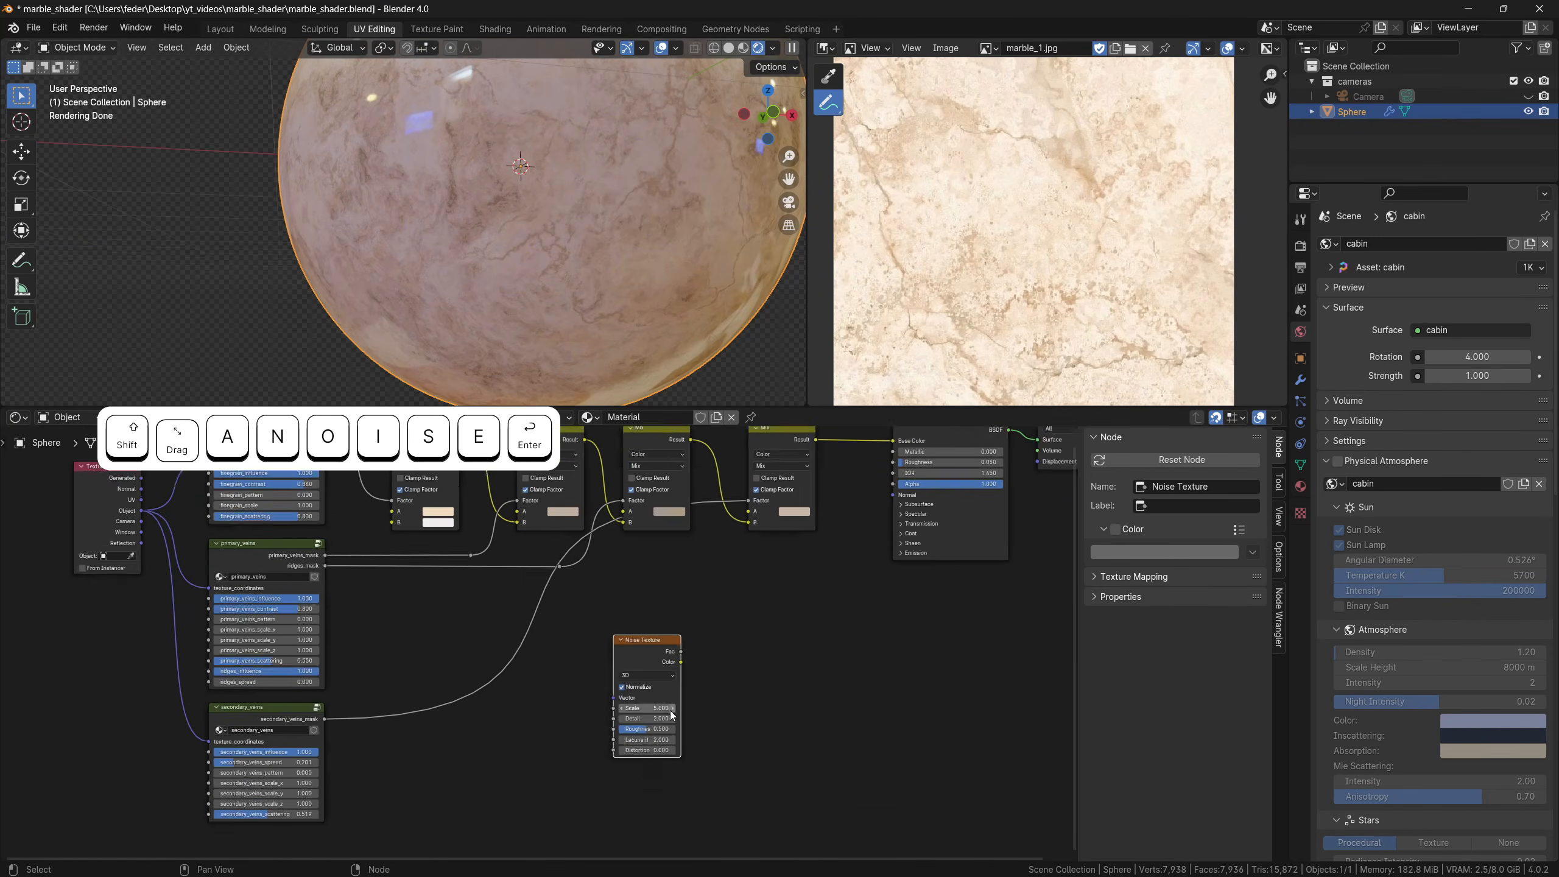
{"action": "scroll", "coordinate": [672, 716], "scroll_direction": "up", "scroll_amount": 1}
{"action": "middle_click_drag", "start_coordinate": [672, 715], "coordinate": [617, 718], "text": "shift"}
{"action": "left_click", "coordinate": [633, 704]}
{"action": "type", "text": "15"}
{"action": "key", "text": "Return"}
{"action": "left_click", "coordinate": [633, 719]}
{"action": "type", "text": ".9"}
{"action": "key", "text": "Return"}
Add a Mapping node to the Noise Texture, driven by the existing Texture Coordinate's Object output through a reroute instead of a separate coordinate node
{"action": "key", "text": "ctrl+t"}
{"action": "left_click", "coordinate": [504, 667]}
{"action": "key", "text": "Delete"}
{"action": "left_click_drag", "start_coordinate": [522, 690], "coordinate": [748, 653]}
{"action": "left_click_drag", "start_coordinate": [174, 520], "coordinate": [194, 527]}
{"action": "left_click_drag", "start_coordinate": [617, 691], "coordinate": [618, 687]}
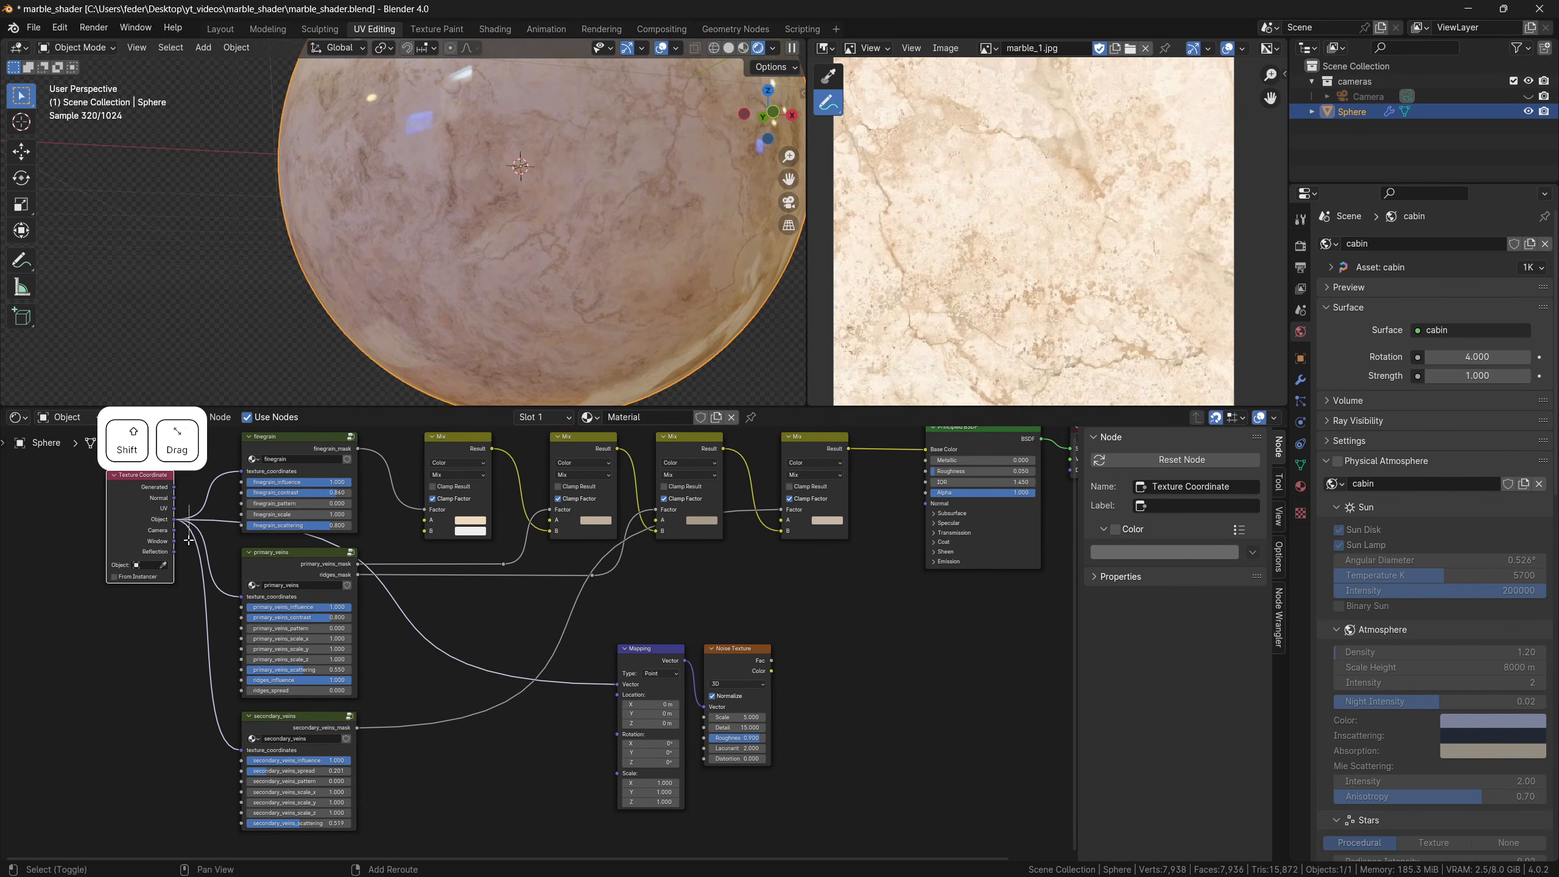
{"action": "right_click_drag", "start_coordinate": [188, 497], "coordinate": [190, 546], "text": "shift"}
{"action": "left_click_drag", "start_coordinate": [189, 523], "coordinate": [194, 520]}
Duplicate the Noise Texture, feed the first one's Color into its Vector, preview its Fac and set its Scale to 10
{"action": "middle_click_drag", "start_coordinate": [699, 651], "coordinate": [555, 610], "text": "shift"}
{"action": "scroll", "coordinate": [565, 611], "scroll_direction": "up", "scroll_amount": 4}
{"action": "left_click", "coordinate": [589, 612]}
{"action": "key", "text": "shift+d"}
{"action": "left_click", "coordinate": [719, 613]}
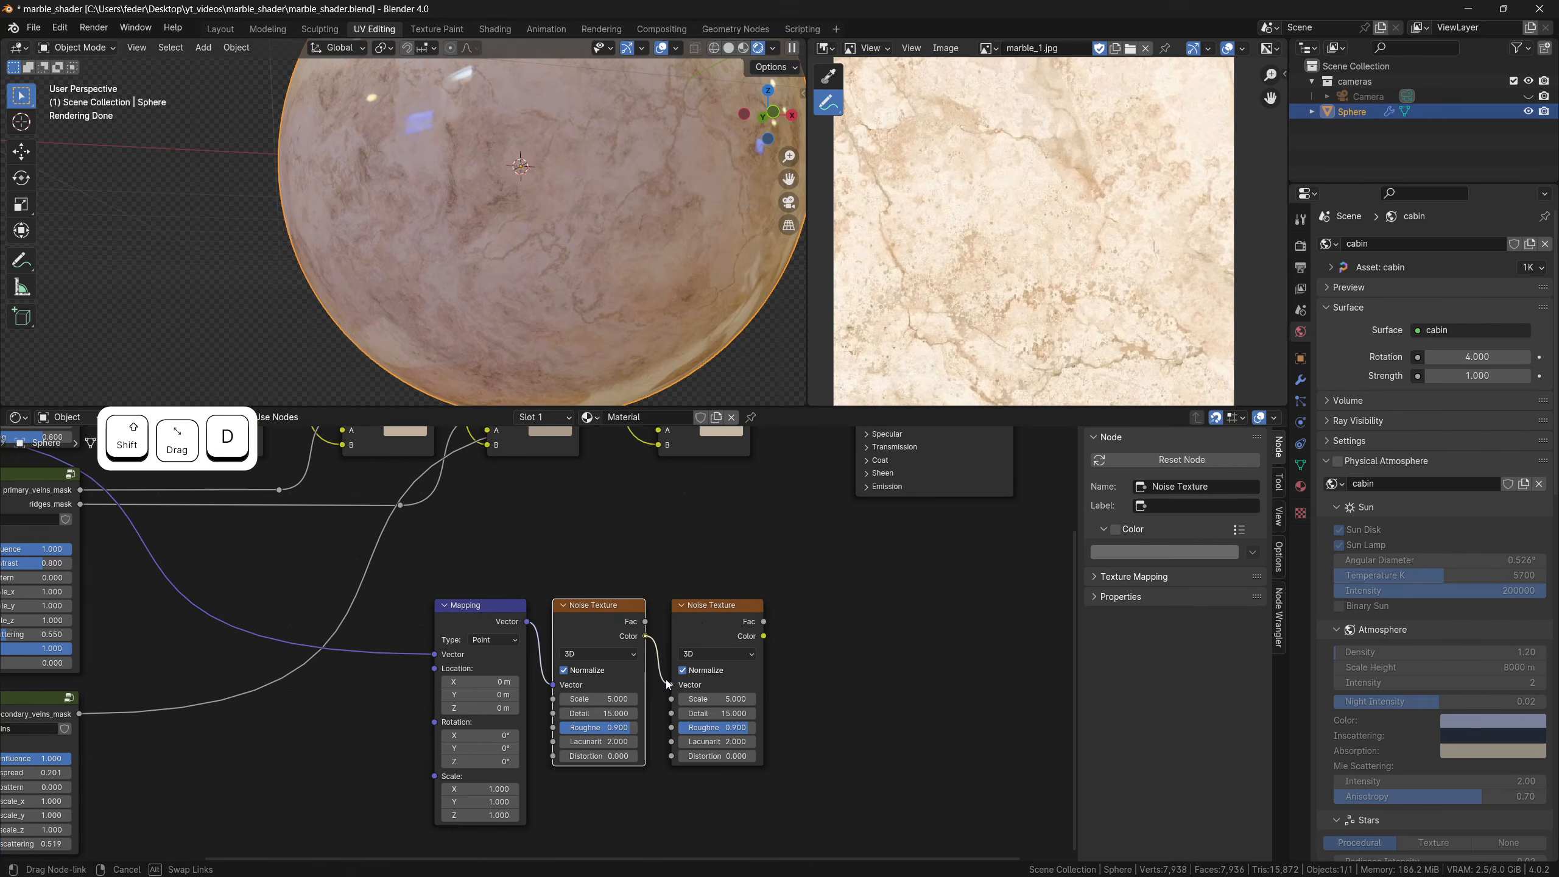
{"action": "left_click_drag", "start_coordinate": [645, 636], "coordinate": [685, 684]}
{"action": "left_click", "coordinate": [730, 620], "text": "ctrl+shift"}
{"action": "scroll", "coordinate": [719, 645], "scroll_direction": "up", "scroll_amount": 2}
{"action": "double_click", "coordinate": [712, 687]}
{"action": "type", "text": "10"}
{"action": "key", "text": "Return"}
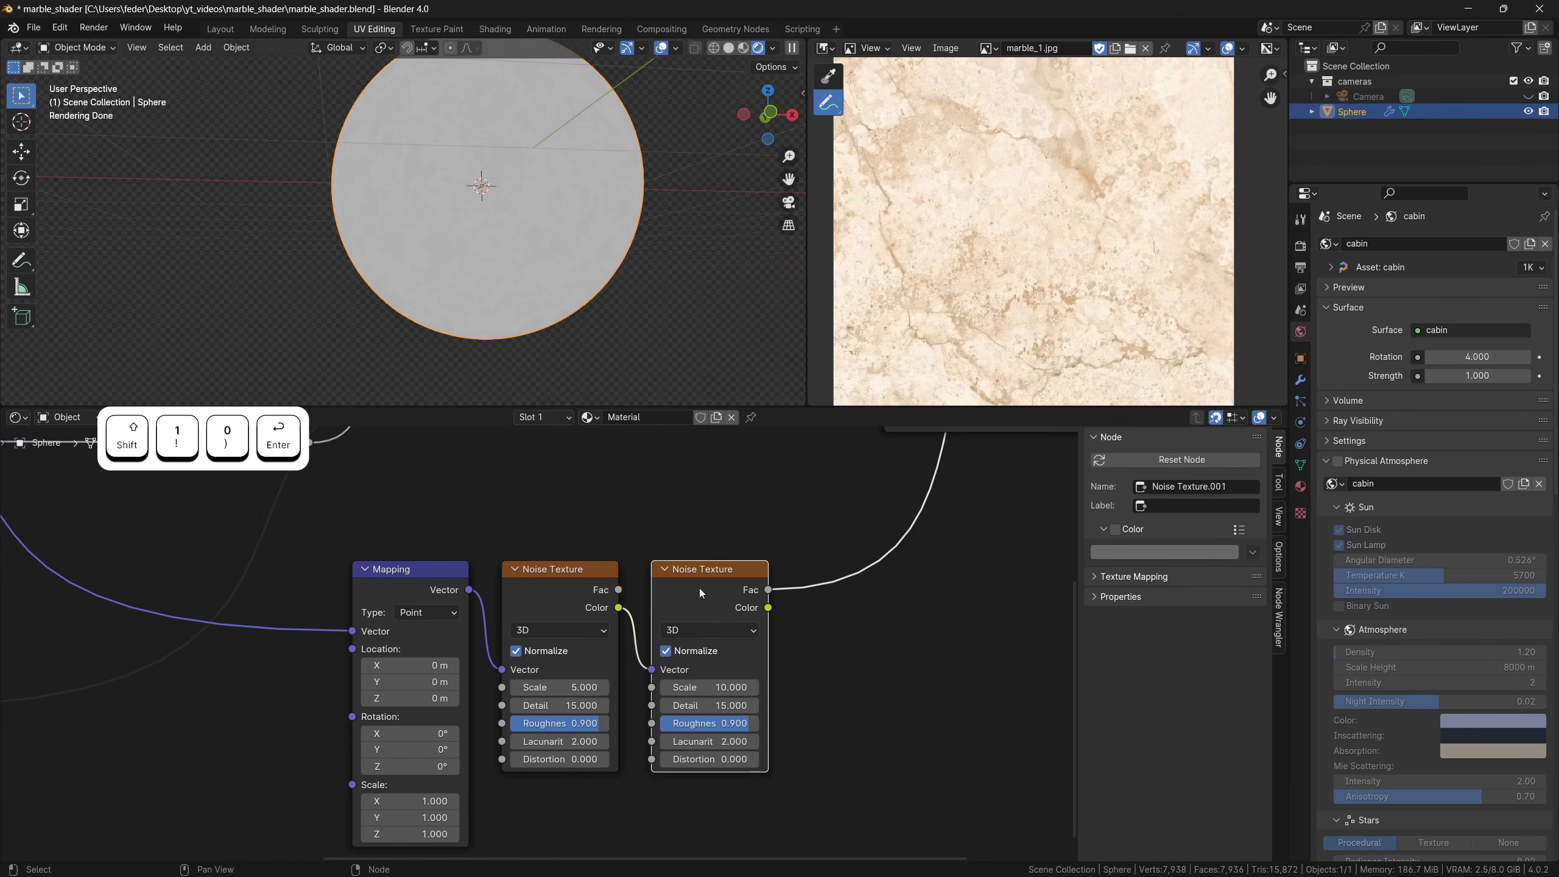
Insert a Map Range after the second Noise Texture with From Min 0.35 and From Max 0.65, and space the nodes evenly
{"action": "middle_click_drag", "start_coordinate": [810, 636], "coordinate": [717, 649], "text": "shift"}
{"action": "key", "text": "shift+a"}
{"action": "type", "text": "map range"}
{"action": "key", "text": "Return"}
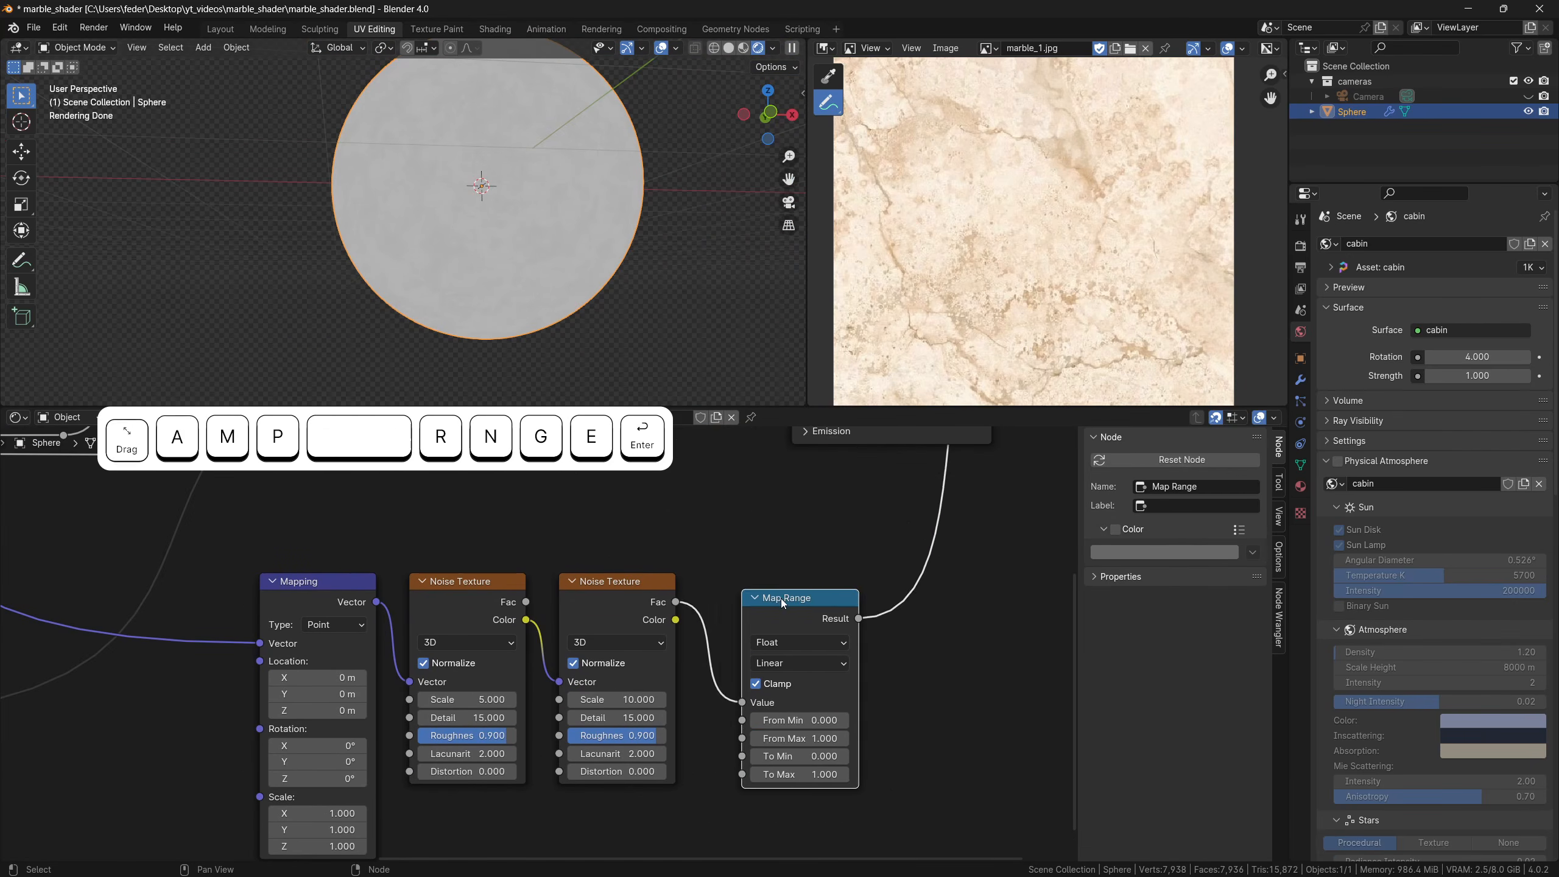
{"action": "left_click", "coordinate": [684, 566]}
{"action": "double_click", "coordinate": [758, 703]}
{"action": "type", "text": ".35"}
{"action": "key", "text": "Return"}
{"action": "left_click", "coordinate": [759, 720]}
{"action": "type", "text": "."}
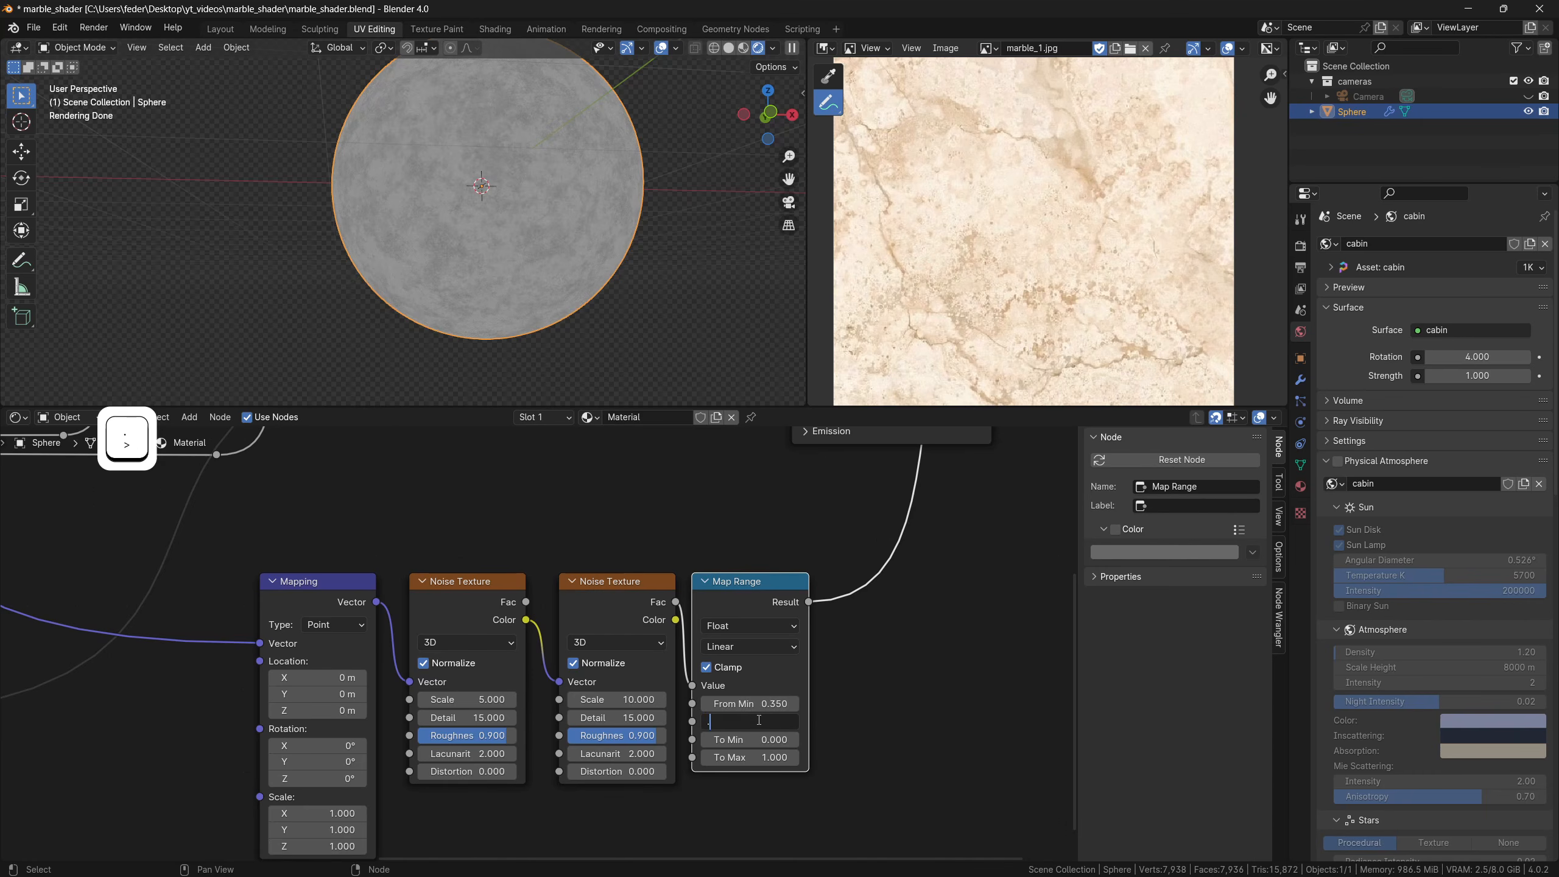
{"action": "type", "text": "65"}
{"action": "key", "text": "Return"}
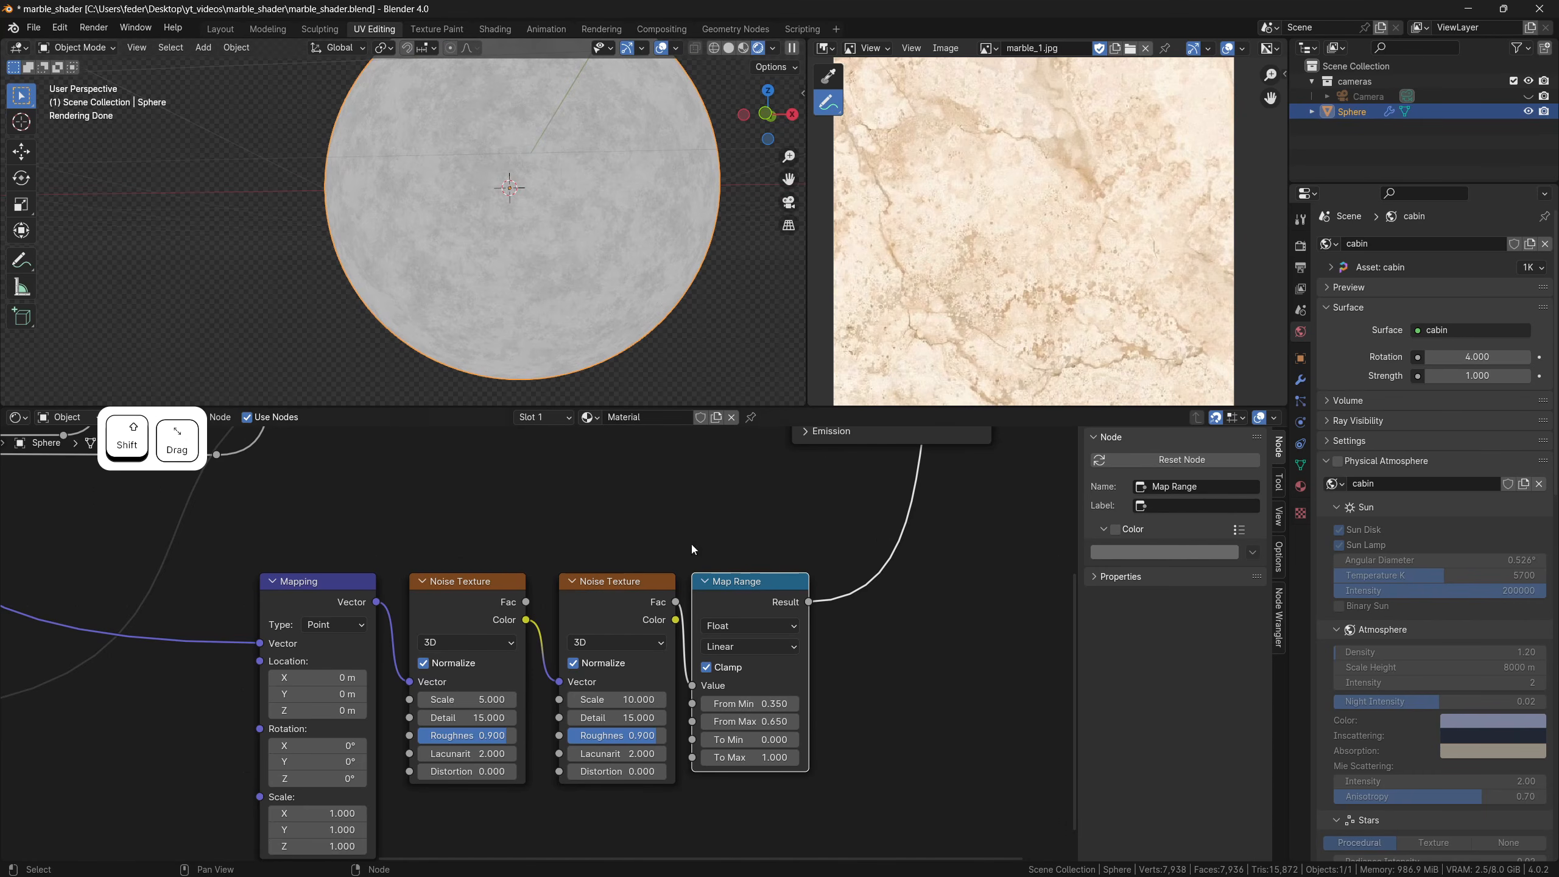
{"action": "left_click_drag", "start_coordinate": [599, 585], "coordinate": [565, 587]}
{"action": "left_click_drag", "start_coordinate": [730, 583], "coordinate": [697, 585]}
Set the Map Range's To Max to 0
{"action": "scroll", "coordinate": [687, 613], "scroll_direction": "down", "scroll_amount": 2}
{"action": "middle_click_drag", "start_coordinate": [688, 632], "coordinate": [630, 596], "text": "shift"}
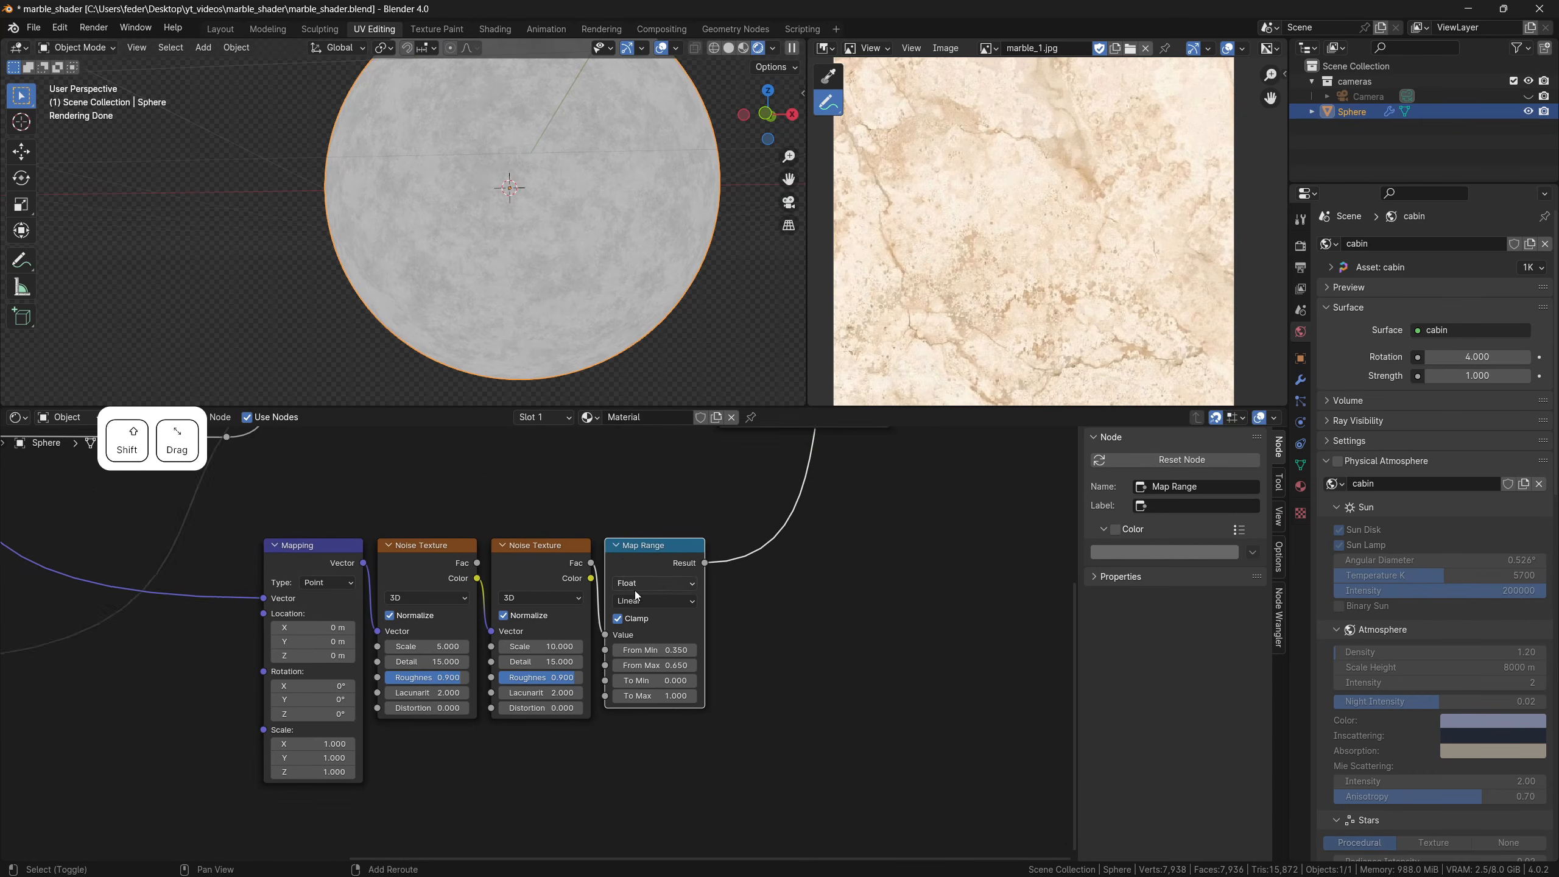
{"action": "scroll", "coordinate": [657, 609], "scroll_direction": "up", "scroll_amount": 2}
{"action": "scroll", "coordinate": [661, 607], "scroll_direction": "up", "scroll_amount": 1}
{"action": "middle_click_drag", "start_coordinate": [617, 281], "coordinate": [621, 309], "text": "shift"}
{"action": "double_click", "coordinate": [697, 710]}
{"action": "type", "text": "0"}
{"action": "key", "text": "Return"}
{"action": "scroll", "coordinate": [629, 282], "scroll_direction": "down", "scroll_amount": 1}
{"action": "middle_click_drag", "start_coordinate": [641, 240], "coordinate": [623, 241]}
{"action": "left_click", "coordinate": [679, 289]}
Group the Mapping, Noise Texture and Map Range nodes and rename the group's output roughness_mask
{"action": "left_click_drag", "start_coordinate": [678, 710], "coordinate": [718, 710], "text": "shift"}
{"action": "key", "text": "Escape"}
{"action": "key", "text": "ctrl+g"}
{"action": "double_click", "coordinate": [1122, 464]}
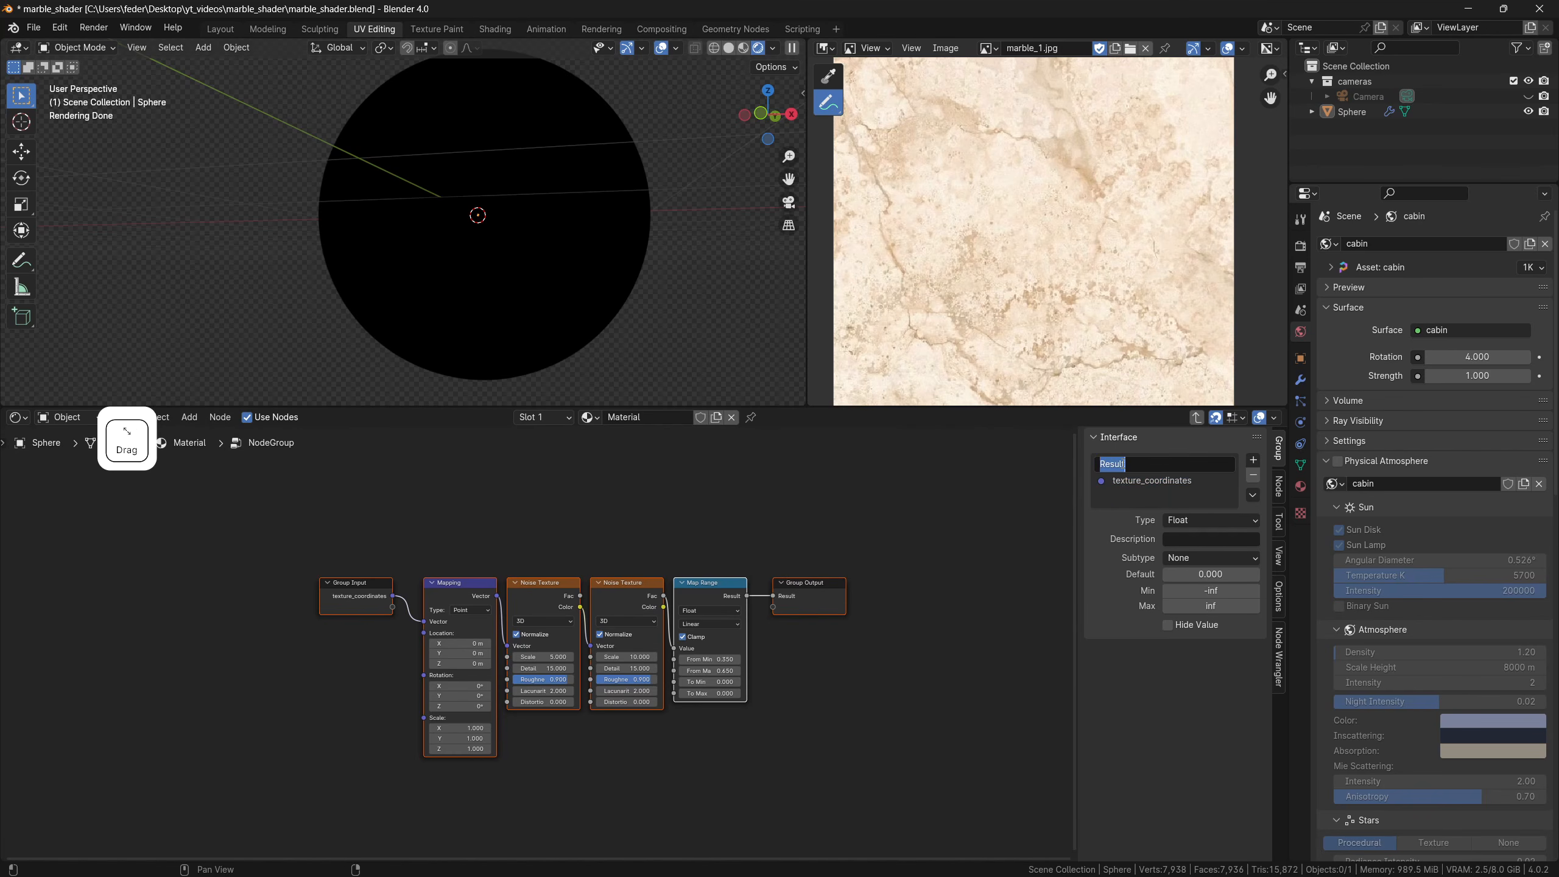
{"action": "type", "text": "roughness_mask"}
{"action": "key", "text": "Return"}
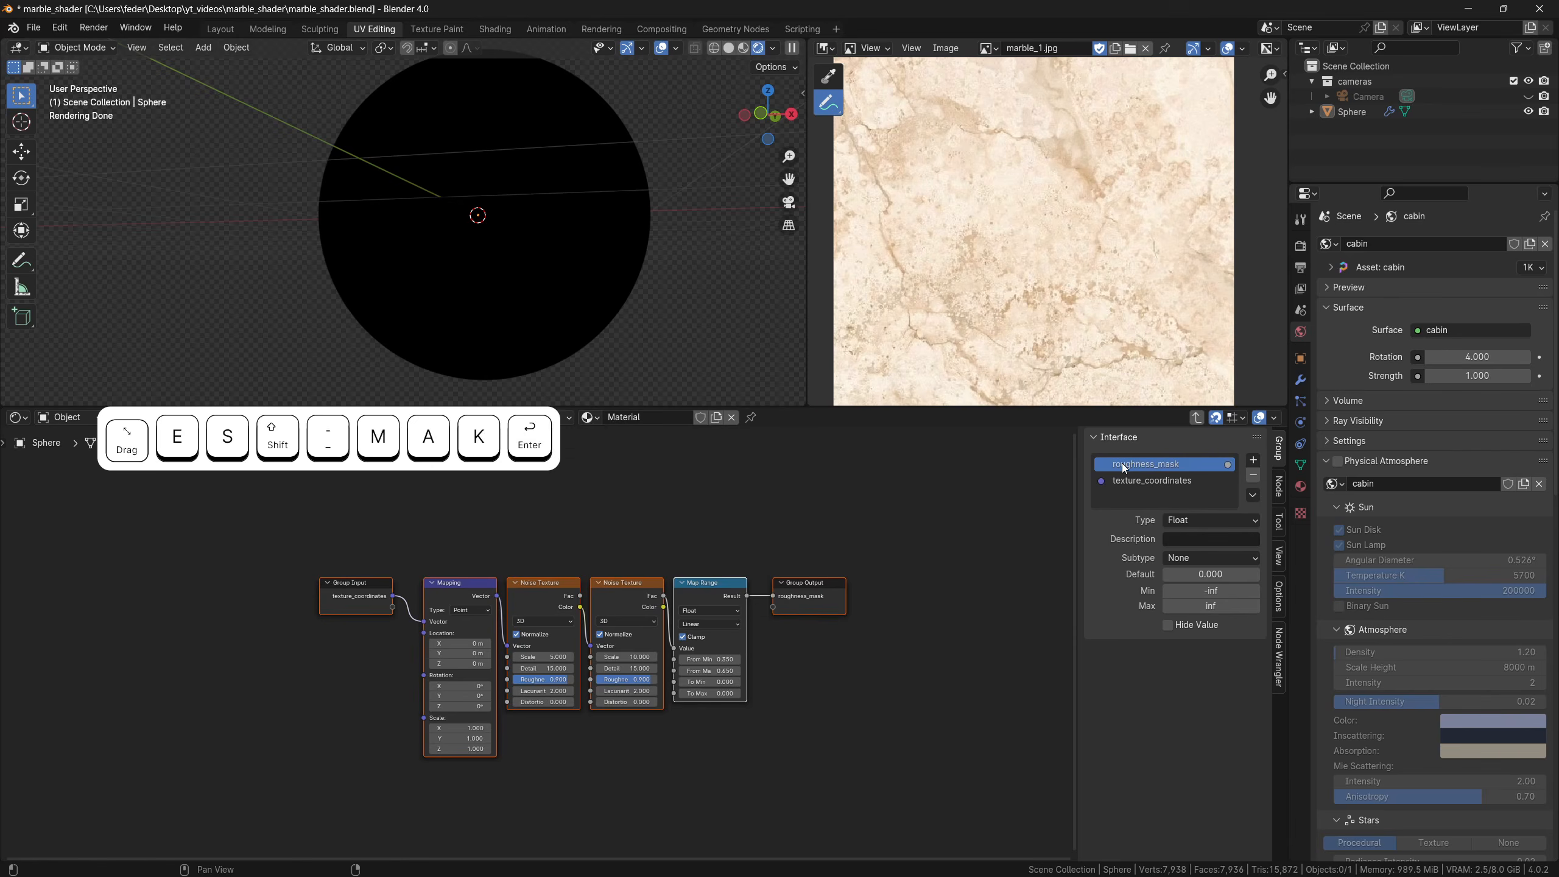
Expose the Map Range's To Max as a group input named base_roughness, with Factor subtype and a range of 0 to 1
{"action": "left_click_drag", "start_coordinate": [381, 603], "coordinate": [472, 588]}
{"action": "left_click_drag", "start_coordinate": [681, 702], "coordinate": [685, 697]}
{"action": "double_click", "coordinate": [1135, 496]}
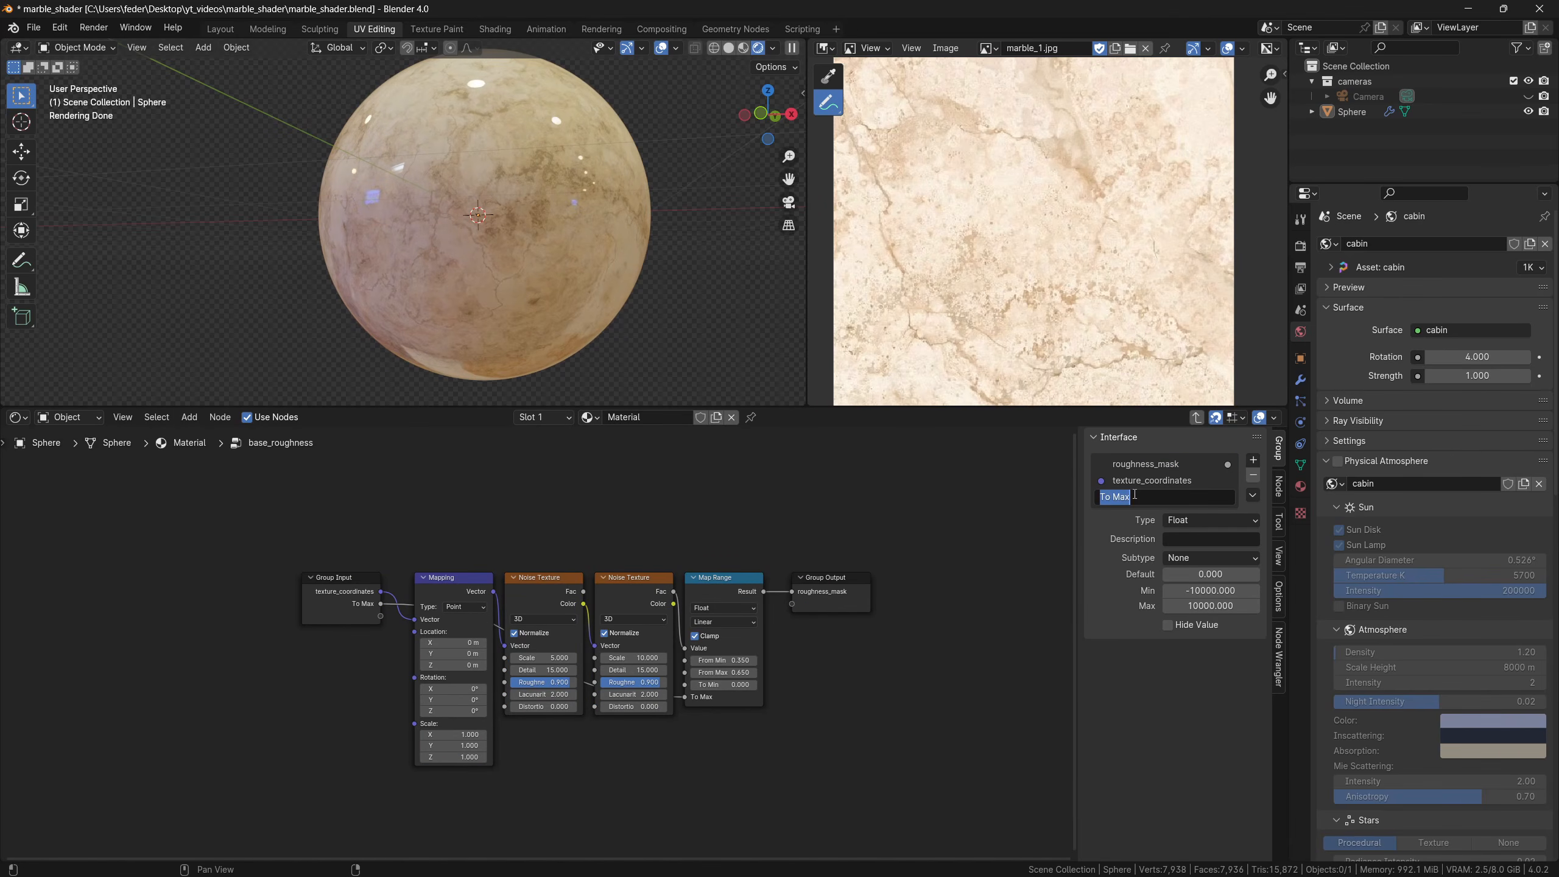
{"action": "type", "text": "base_roughness"}
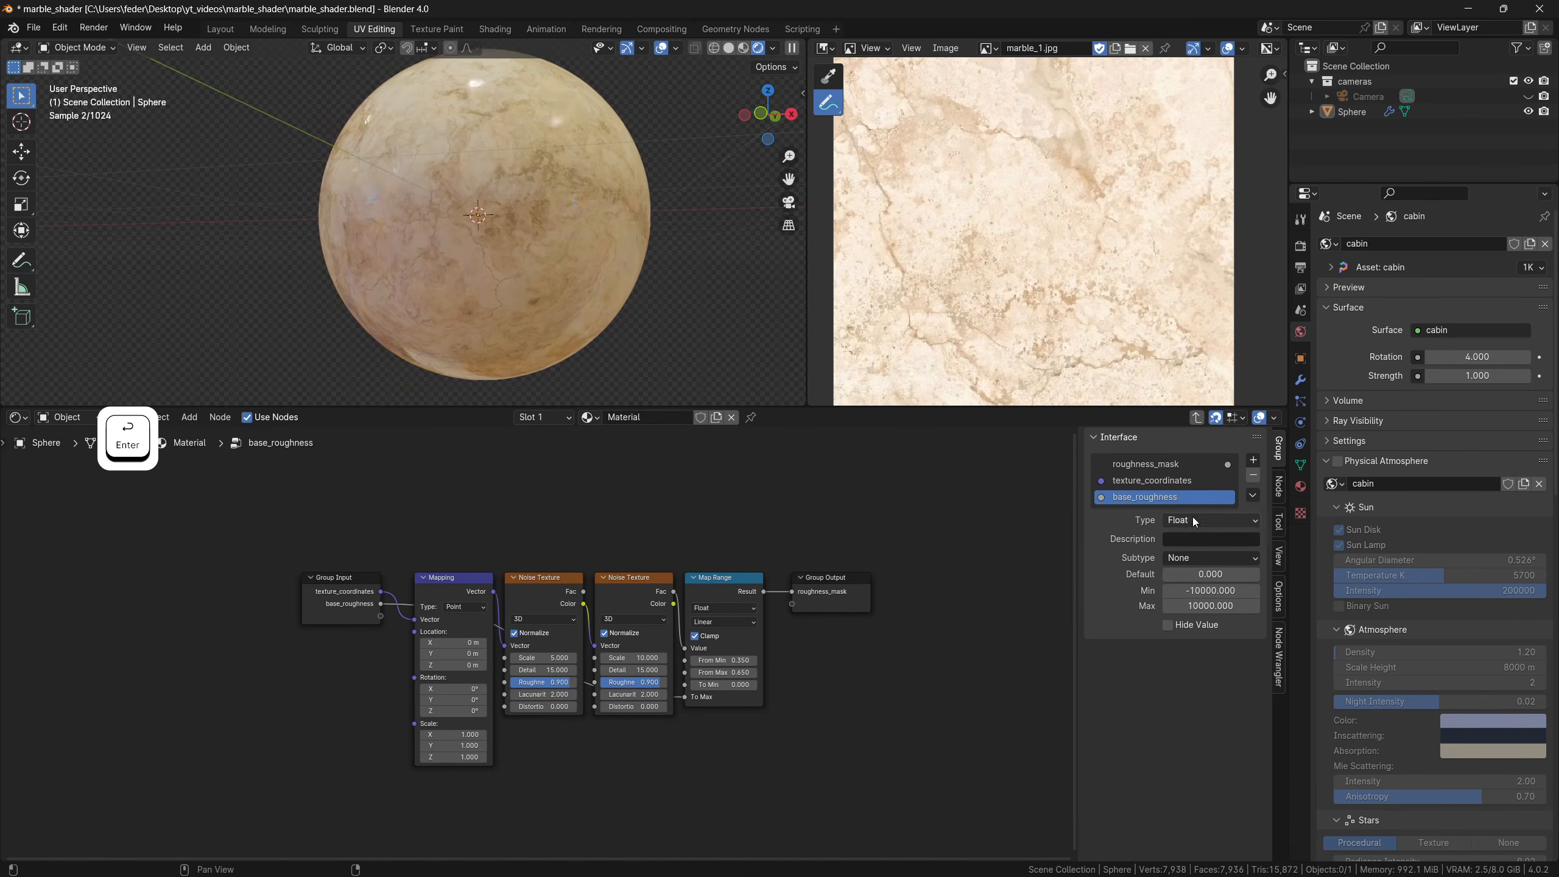
{"action": "left_click", "coordinate": [1203, 558]}
{"action": "left_click", "coordinate": [1201, 609]}
{"action": "double_click", "coordinate": [1214, 592]}
{"action": "type", "text": "0"}
{"action": "key", "text": "Tab"}
{"action": "type", "text": "1"}
{"action": "key", "text": "Return"}
{"action": "key", "text": "Tab"}
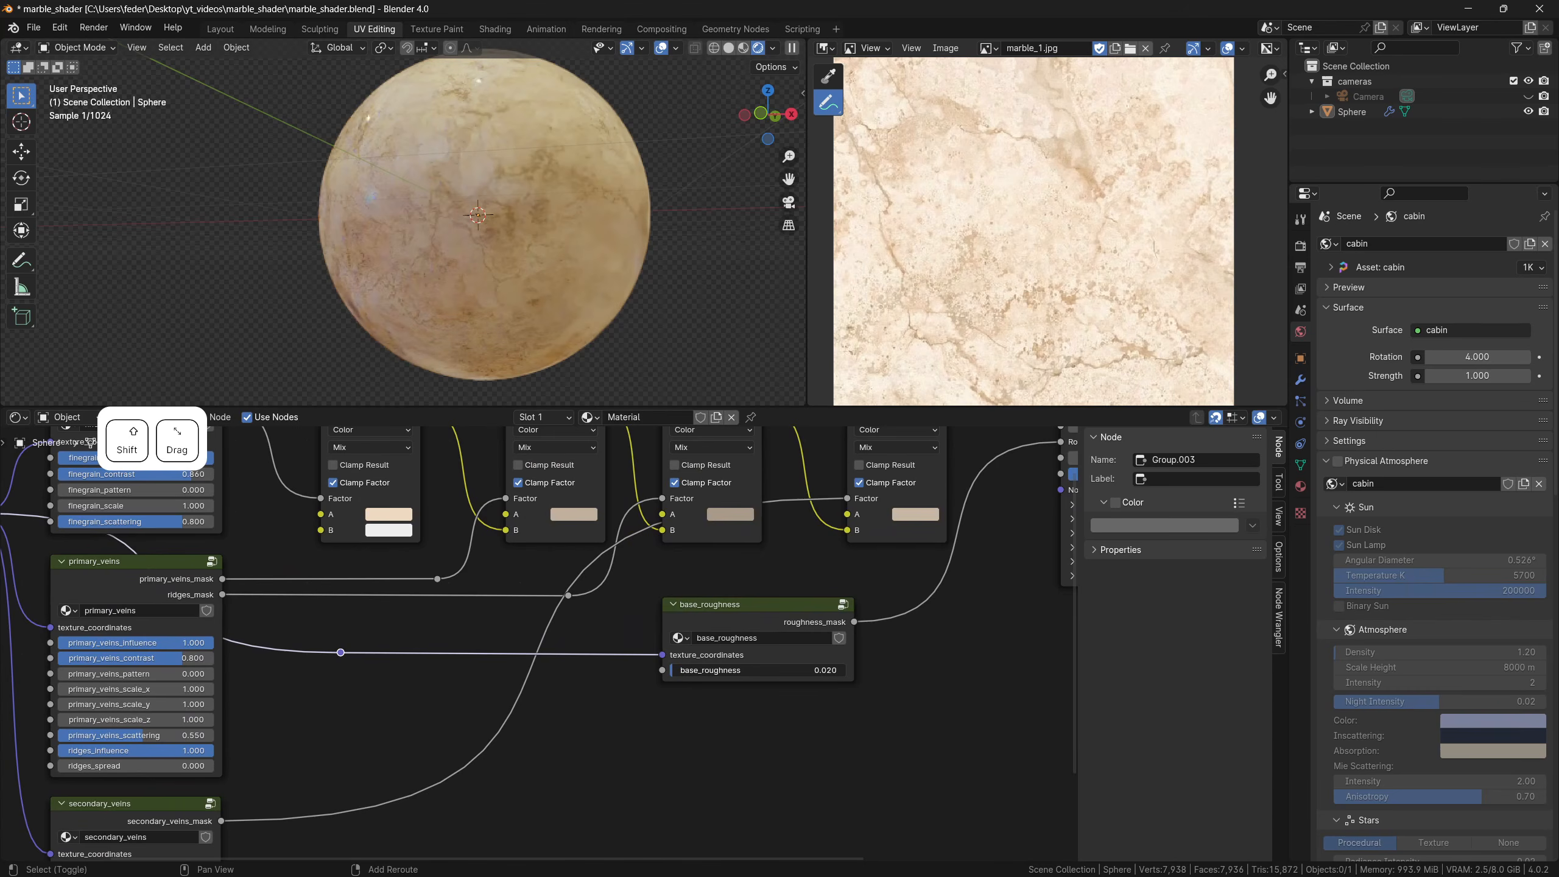
Try a high base_roughness value, preview the mask on the sphere and switch back to the Principled BSDF
{"action": "left_click_drag", "start_coordinate": [690, 670], "coordinate": [835, 674], "text": "shift"}
{"action": "left_click", "coordinate": [771, 678], "text": "ctrl+shift"}
{"action": "scroll", "coordinate": [810, 672], "scroll_direction": "down", "scroll_amount": 6}
{"action": "middle_click_drag", "start_coordinate": [810, 672], "coordinate": [634, 691]}
{"action": "left_click", "coordinate": [840, 617], "text": "ctrl+shift"}
{"action": "scroll", "coordinate": [706, 645], "scroll_direction": "up", "scroll_amount": 2}
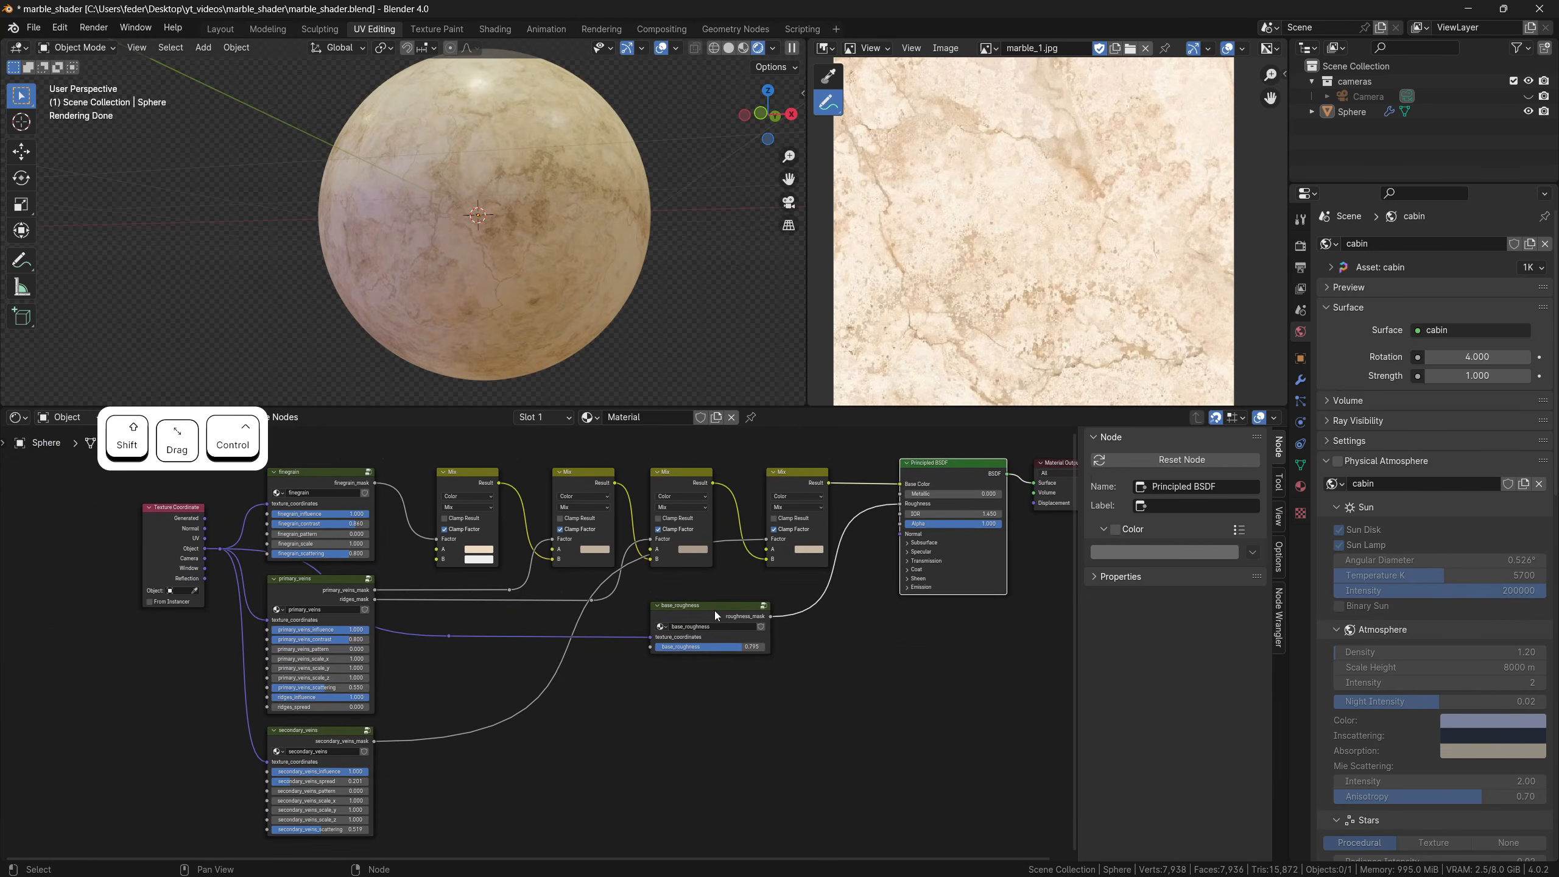
Set base_roughness to 0.3 on the base_roughness group
{"action": "left_click", "coordinate": [711, 610]}
{"action": "scroll", "coordinate": [730, 614], "scroll_direction": "up", "scroll_amount": 2}
{"action": "left_click", "coordinate": [770, 649]}
{"action": "type", "text": ".3"}
{"action": "key", "text": "Return"}
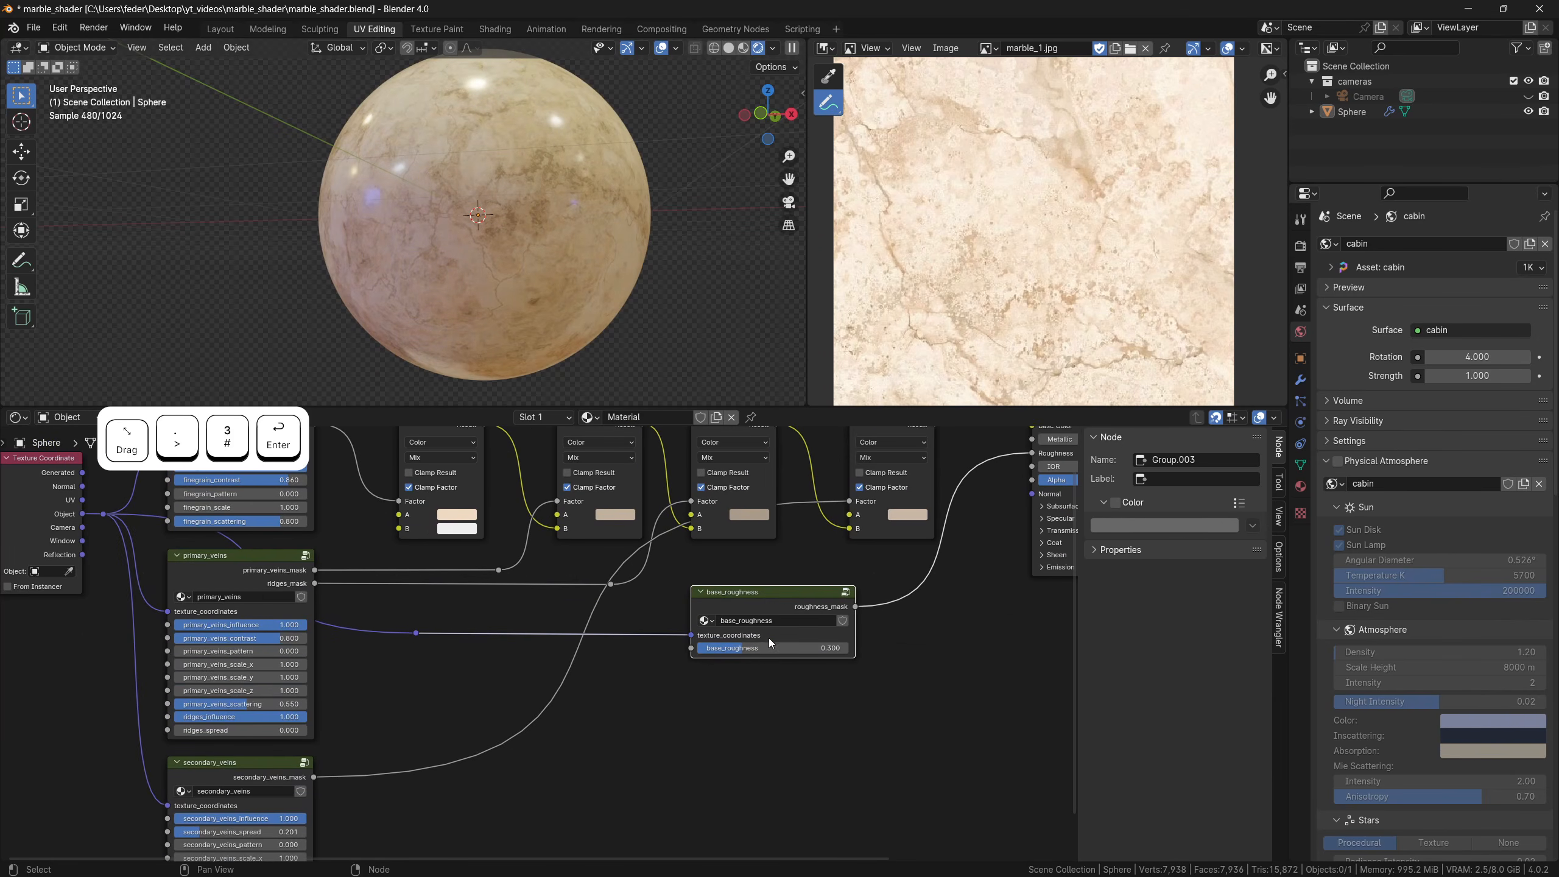
Group the four color Mix nodes and rename the group's output albedo
{"action": "scroll", "coordinate": [756, 592], "scroll_direction": "down", "scroll_amount": 2}
{"action": "middle_click_drag", "start_coordinate": [536, 477], "coordinate": [526, 561], "text": "shift"}
{"action": "left_click_drag", "start_coordinate": [765, 596], "coordinate": [762, 590], "text": "shift"}
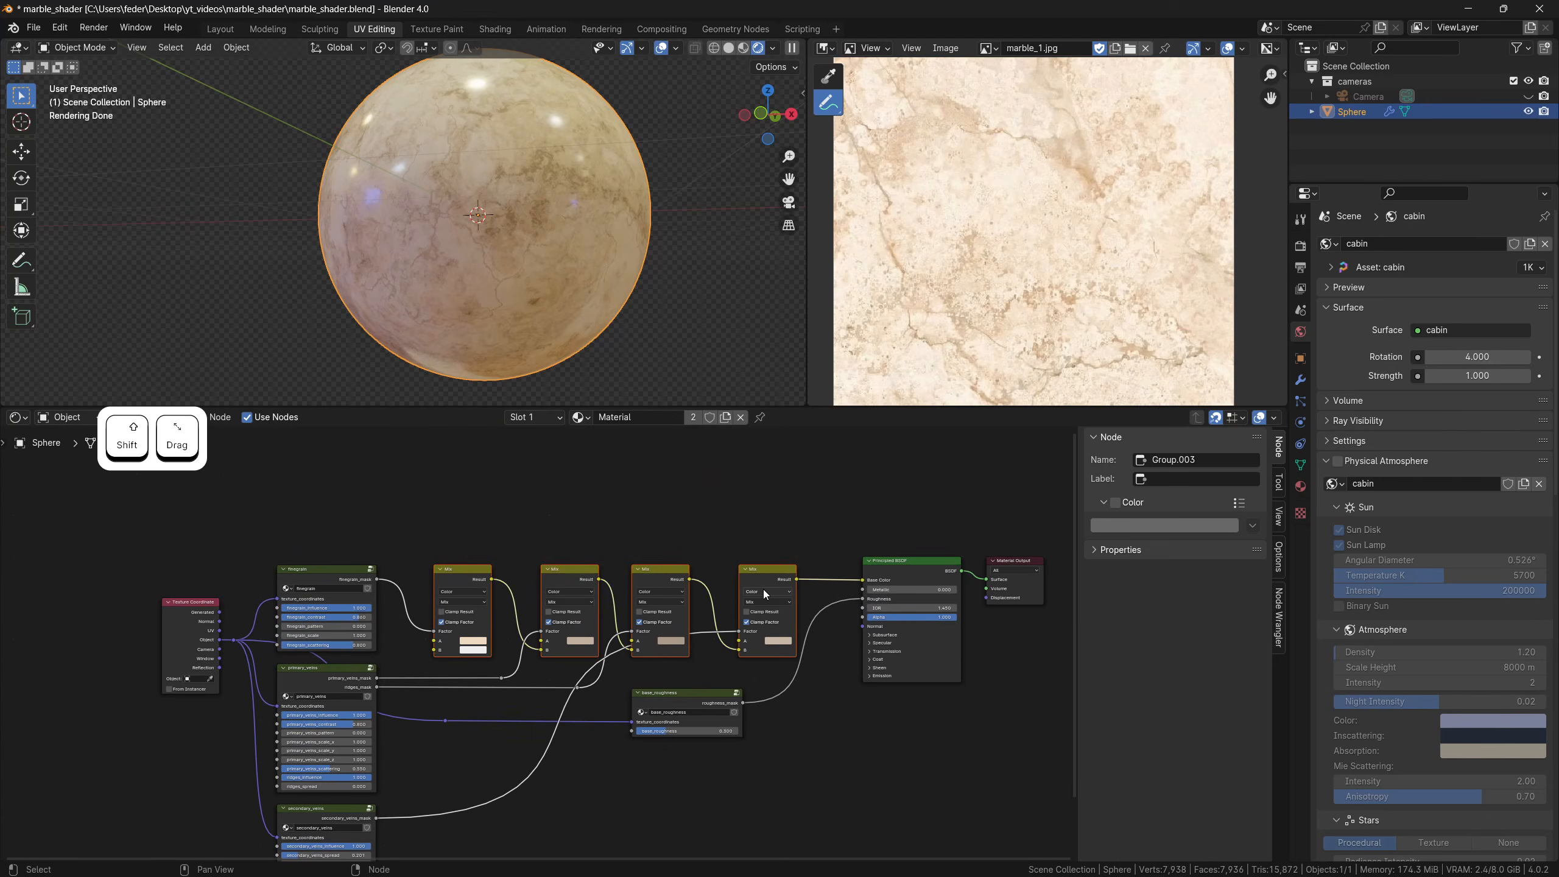
{"action": "key", "text": "ctrl+g"}
{"action": "middle_click_drag", "start_coordinate": [738, 587], "coordinate": [700, 587]}
{"action": "double_click", "coordinate": [1130, 465]}
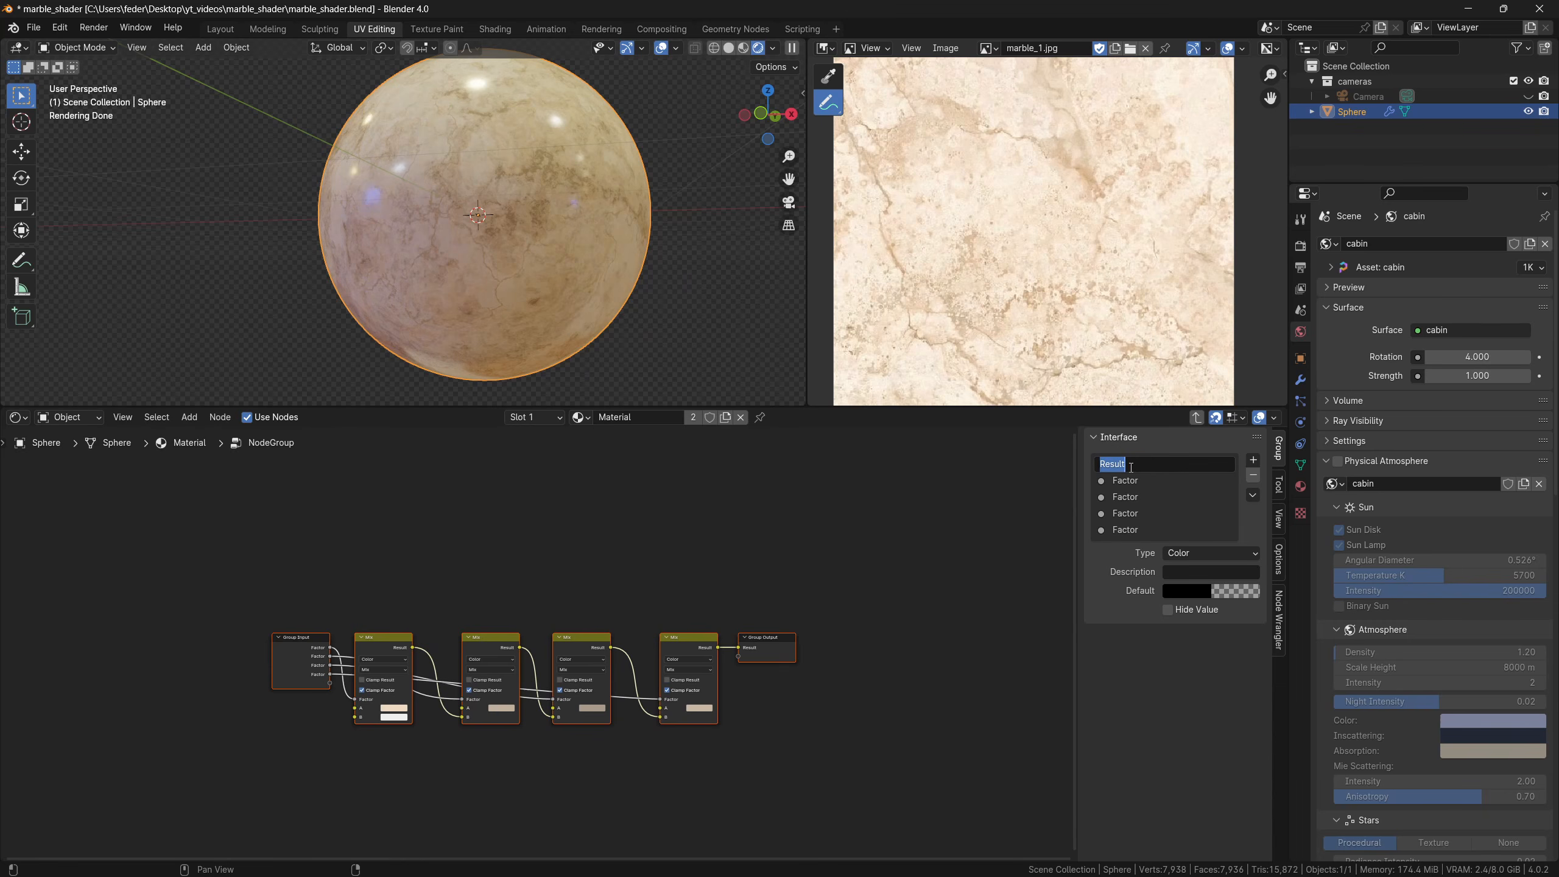
{"action": "type", "text": "albedo"}
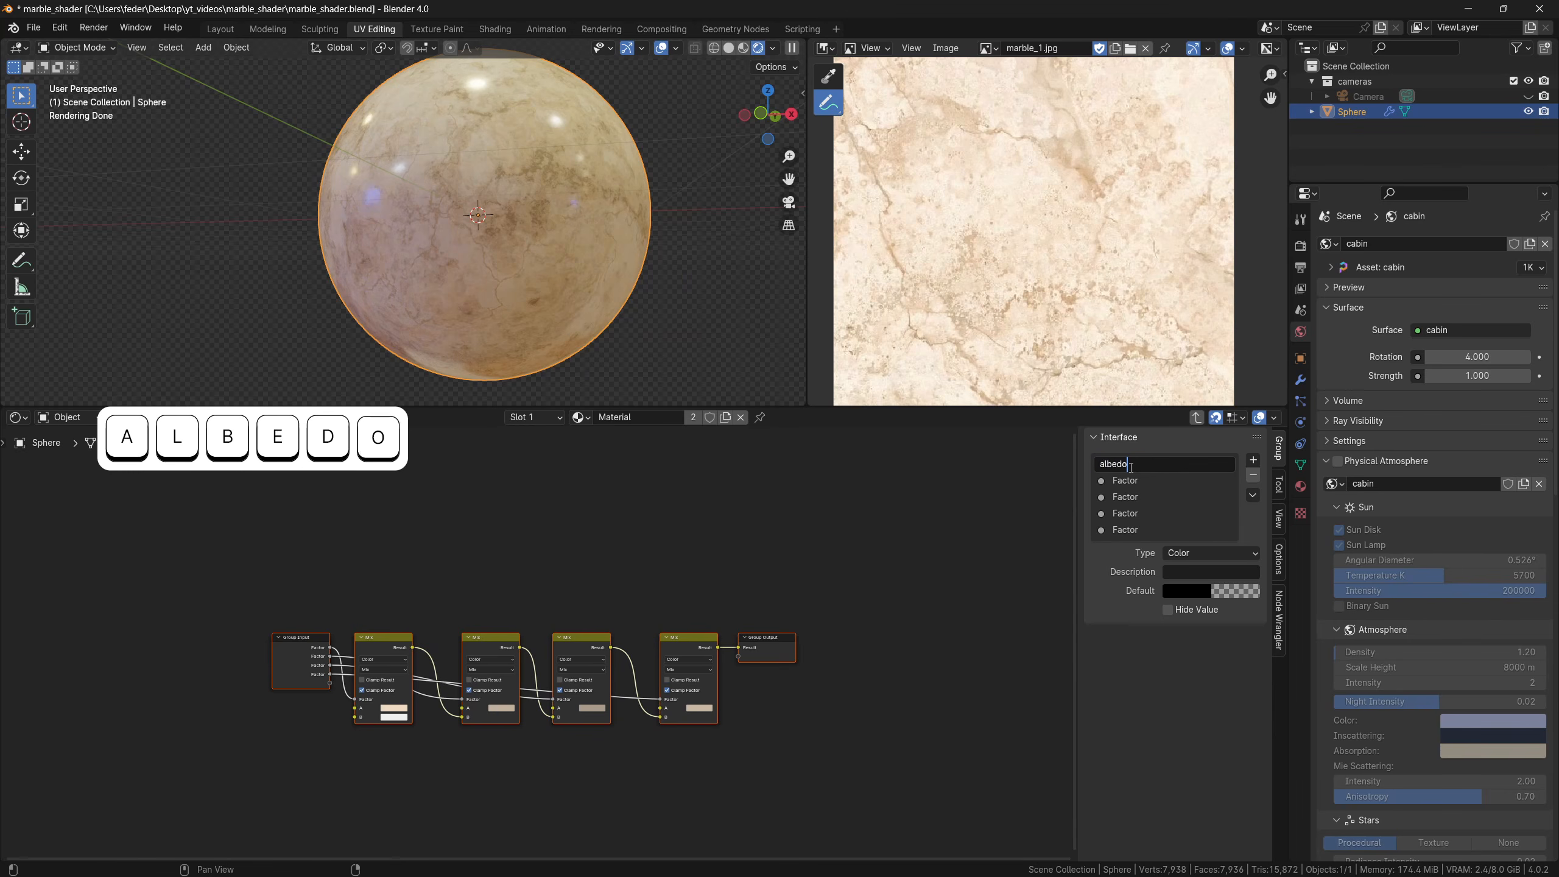
Rename the group's four Factor inputs finegrain_mask, primary_veins_mask, ridges_mask and secondary_veins_mask
{"action": "key", "text": "Tab"}
{"action": "type", "text": "finegrain_mask"}
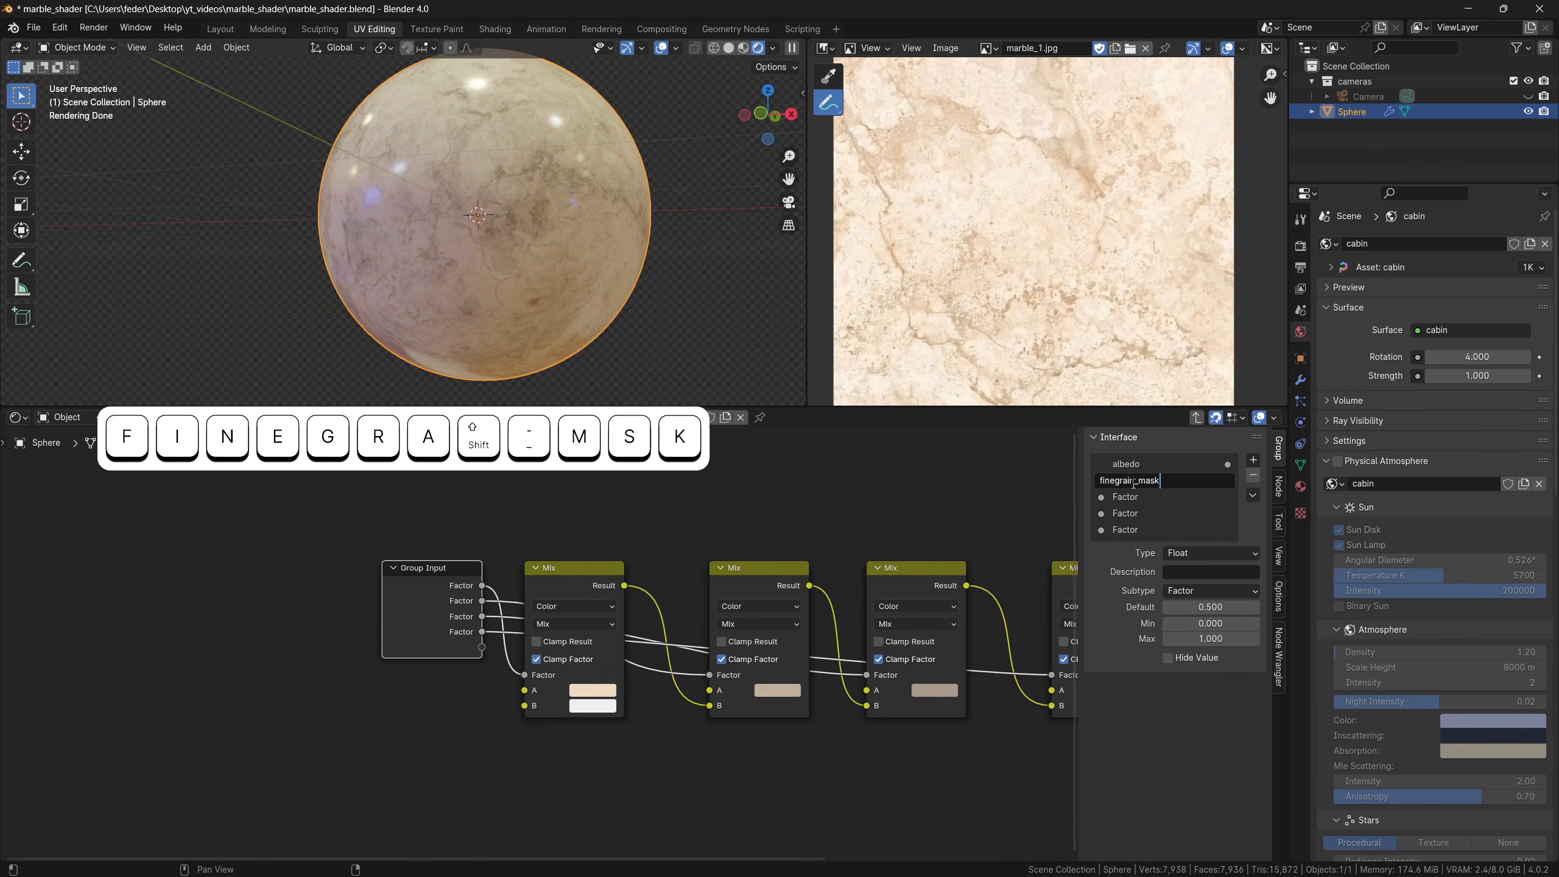
{"action": "key", "text": "Tab"}
{"action": "type", "text": "primary_veins_mask"}
{"action": "key", "text": "Tab"}
{"action": "type", "text": "ridges_mask"}
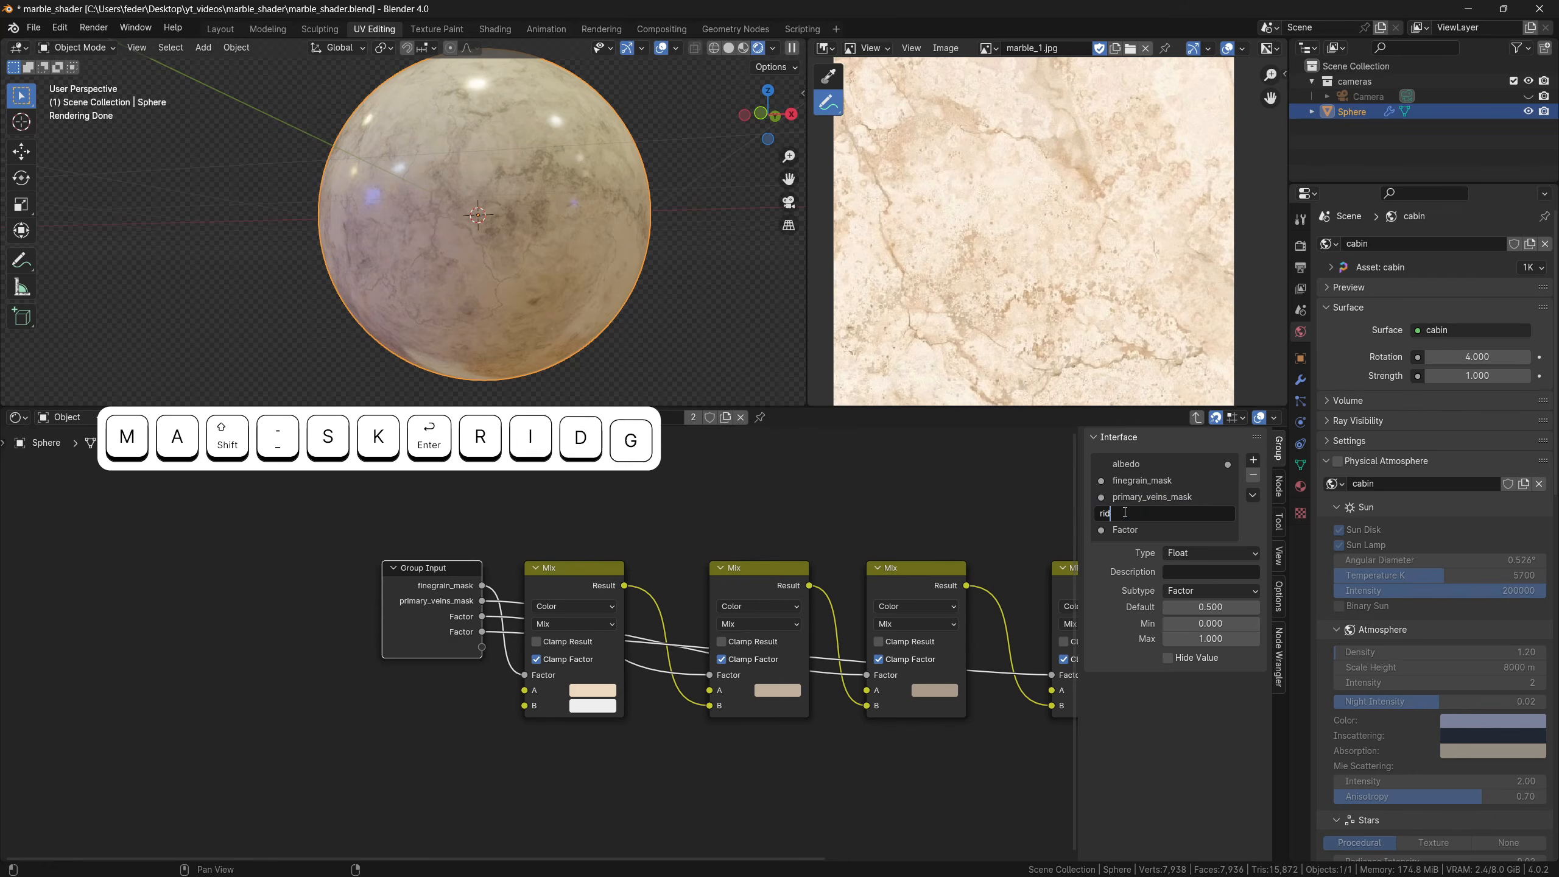
{"action": "key", "text": "Tab"}
{"action": "type", "text": "secondary_veins_mask"}
{"action": "key", "text": "Return"}
Expose the first Mix node's B as group input base_color and its A as finegrain_color
{"action": "left_click_drag", "start_coordinate": [444, 590], "coordinate": [365, 604]}
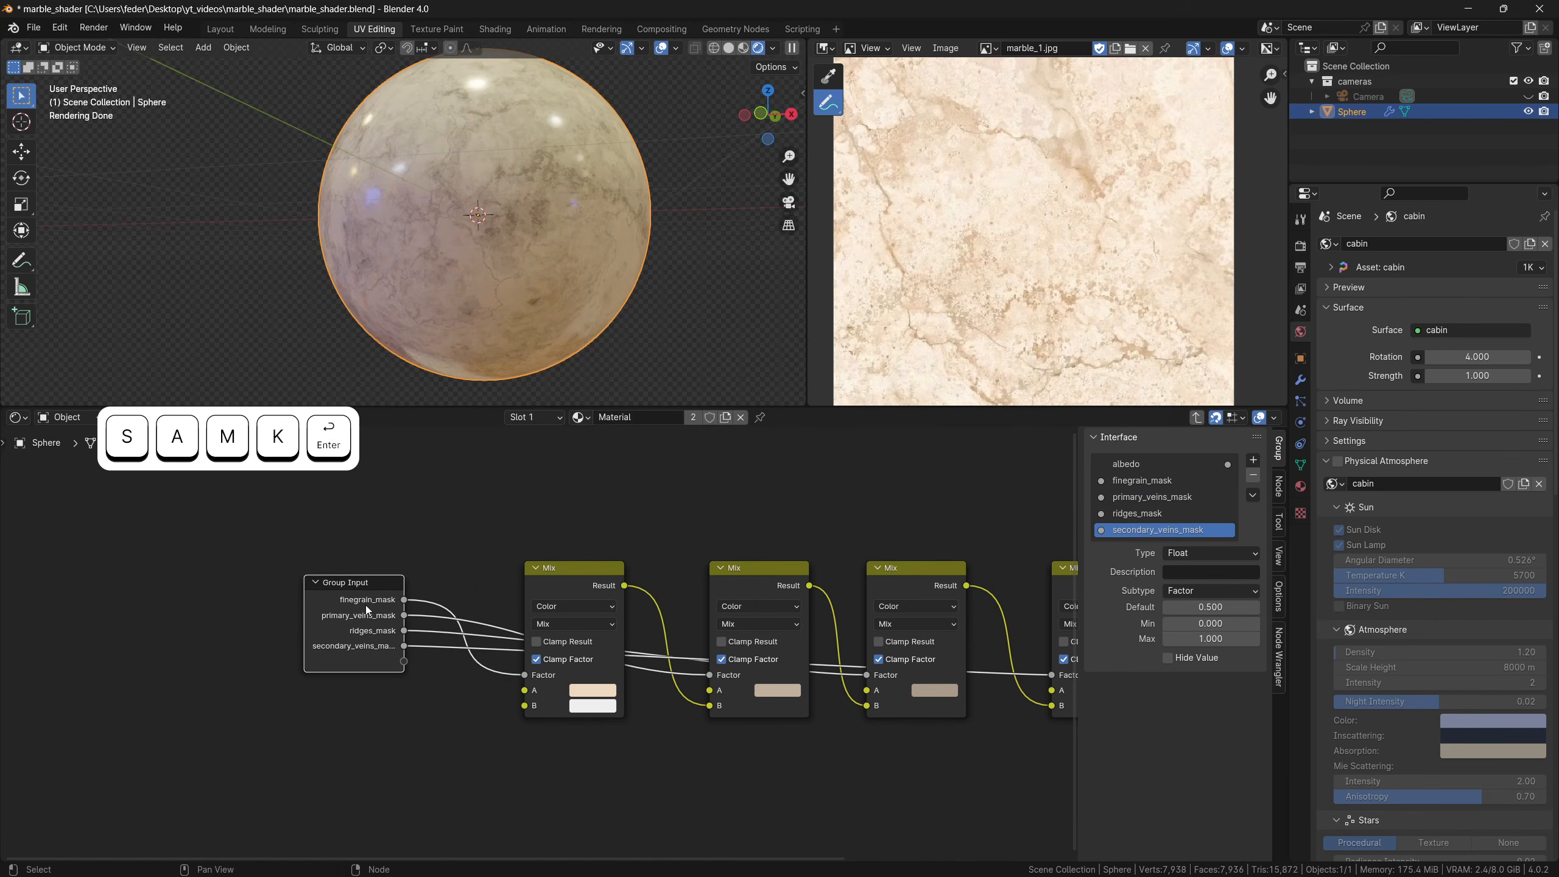
{"action": "scroll", "coordinate": [430, 645], "scroll_direction": "up", "scroll_amount": 2}
{"action": "middle_click_drag", "start_coordinate": [467, 669], "coordinate": [393, 636]}
{"action": "left_click_drag", "start_coordinate": [466, 682], "coordinate": [326, 631]}
{"action": "double_click", "coordinate": [1124, 549]}
{"action": "type", "text": "b"}
{"action": "key", "text": "Return"}
{"action": "left_click_drag", "start_coordinate": [467, 665], "coordinate": [326, 649]}
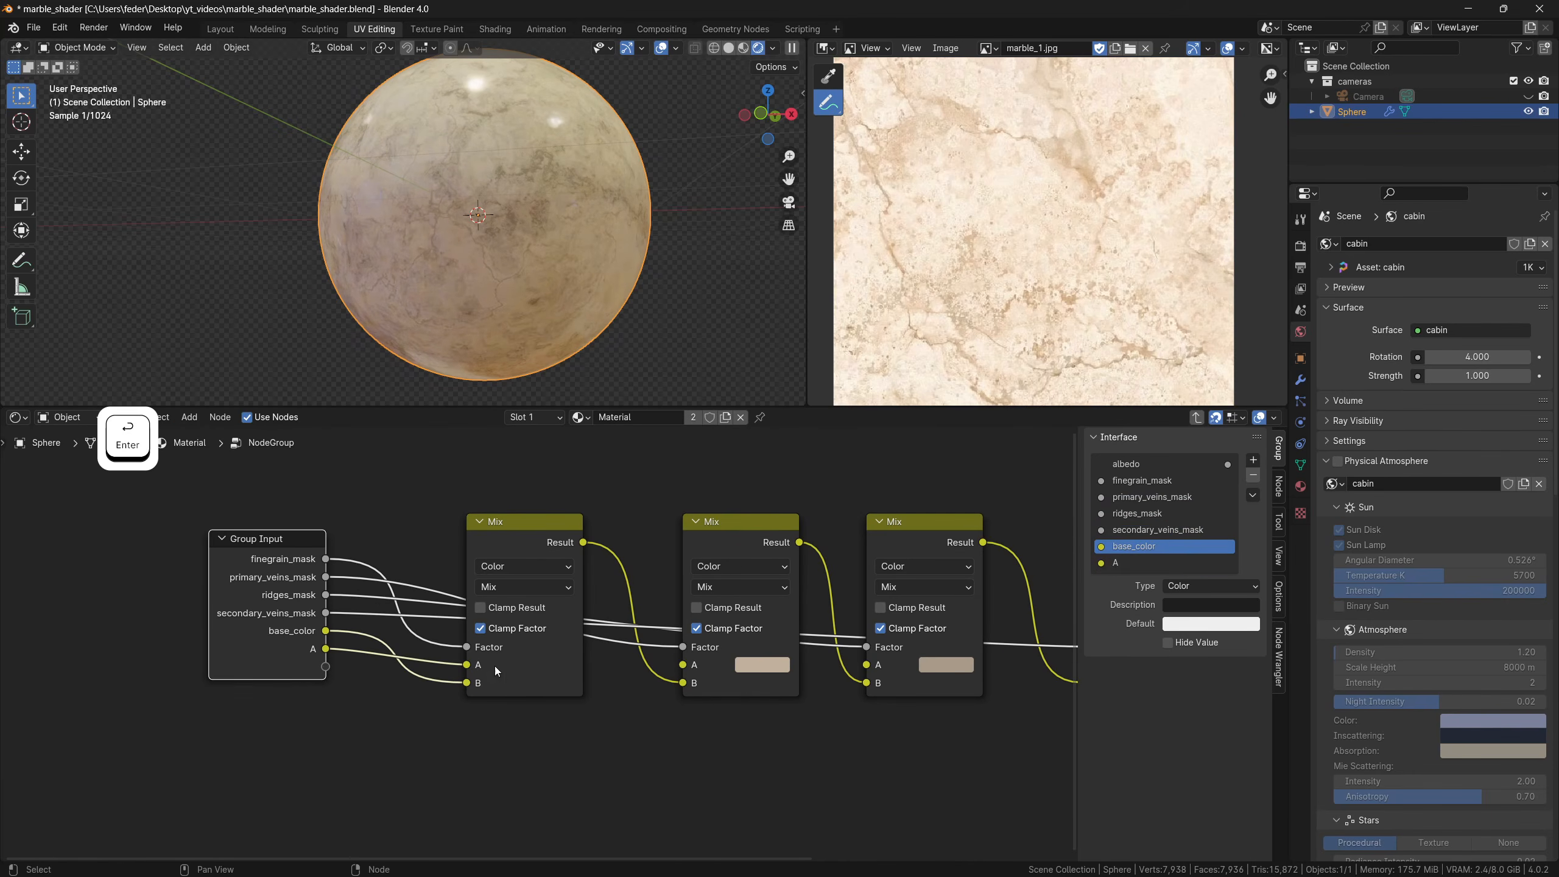
{"action": "double_click", "coordinate": [1125, 562]}
{"action": "type", "text": "finegrain_color"}
Expose color A of the second Mix node as primary_veins_color and of the third as ridges_color
{"action": "left_click_drag", "start_coordinate": [680, 666], "coordinate": [683, 664]}
{"action": "double_click", "coordinate": [1118, 579]}
{"action": "type", "text": "po"}
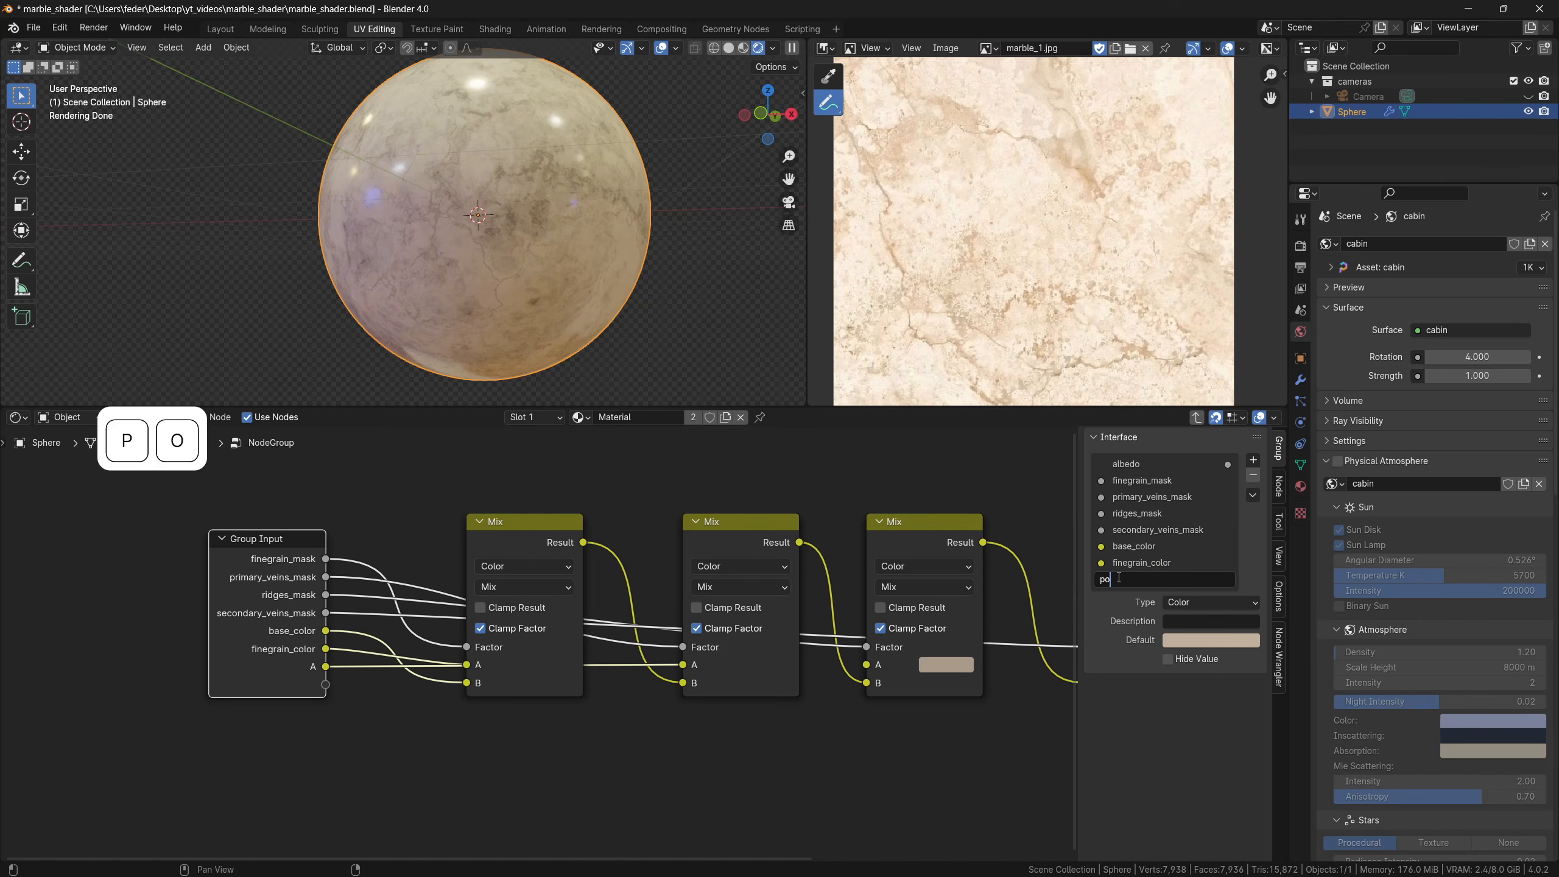
{"action": "key", "text": "Return"}
{"action": "left_click_drag", "start_coordinate": [326, 684], "coordinate": [866, 665]}
{"action": "double_click", "coordinate": [1119, 595]}
{"action": "type", "text": "ridges_color"}
{"action": "key", "text": "Return"}
Expose color A of the fourth Mix node as group input secondary_veins_color
{"action": "middle_click_drag", "start_coordinate": [335, 704], "coordinate": [146, 701]}
{"action": "left_click_drag", "start_coordinate": [145, 701], "coordinate": [893, 662]}
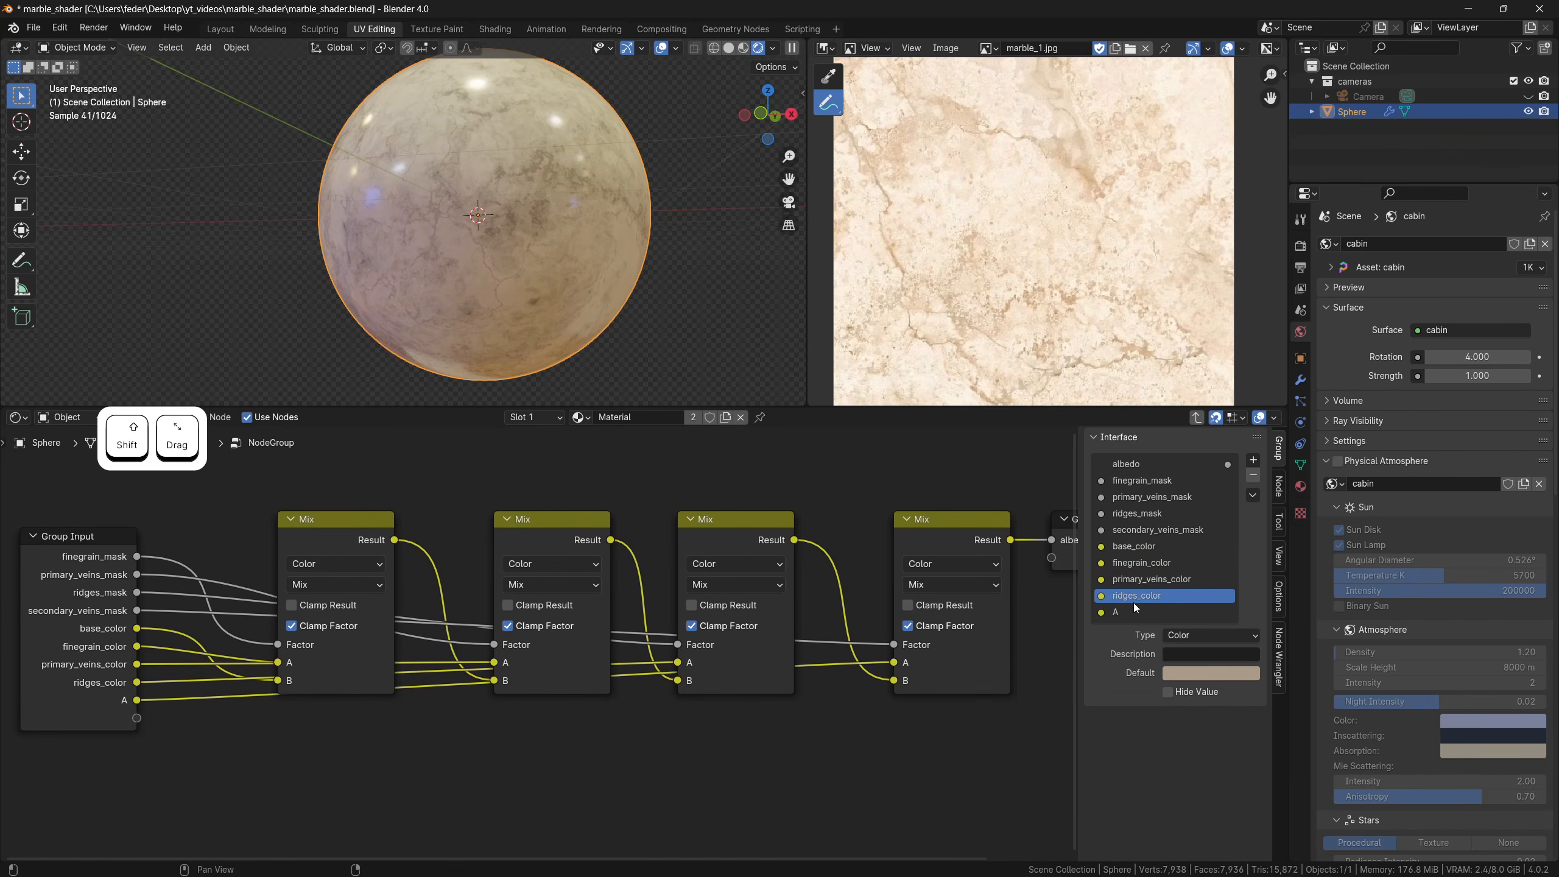
{"action": "double_click", "coordinate": [1129, 612]}
{"action": "type", "text": "secondary_veins_color"}
{"action": "key", "text": "Return"}
Leave the color-mixing group, reposition its node and rename the group albedo
{"action": "scroll", "coordinate": [540, 637], "scroll_direction": "down", "scroll_amount": 3}
{"action": "key", "text": "Tab"}
{"action": "left_click_drag", "start_coordinate": [593, 522], "coordinate": [796, 502]}
{"action": "left_click_drag", "start_coordinate": [842, 565], "coordinate": [921, 571]}
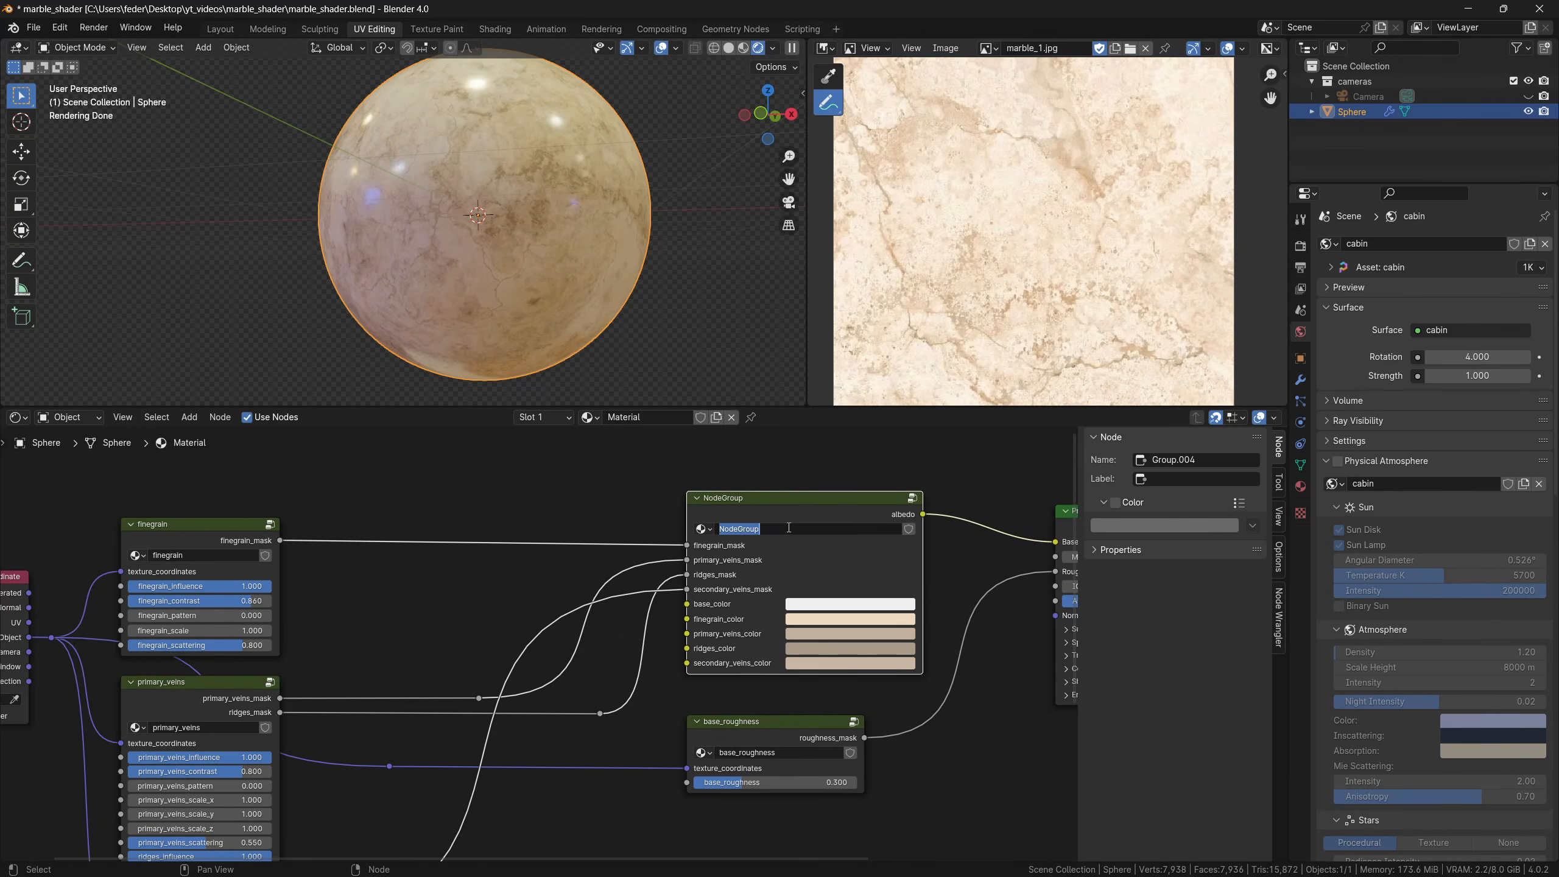
{"action": "type", "text": "albedo"}
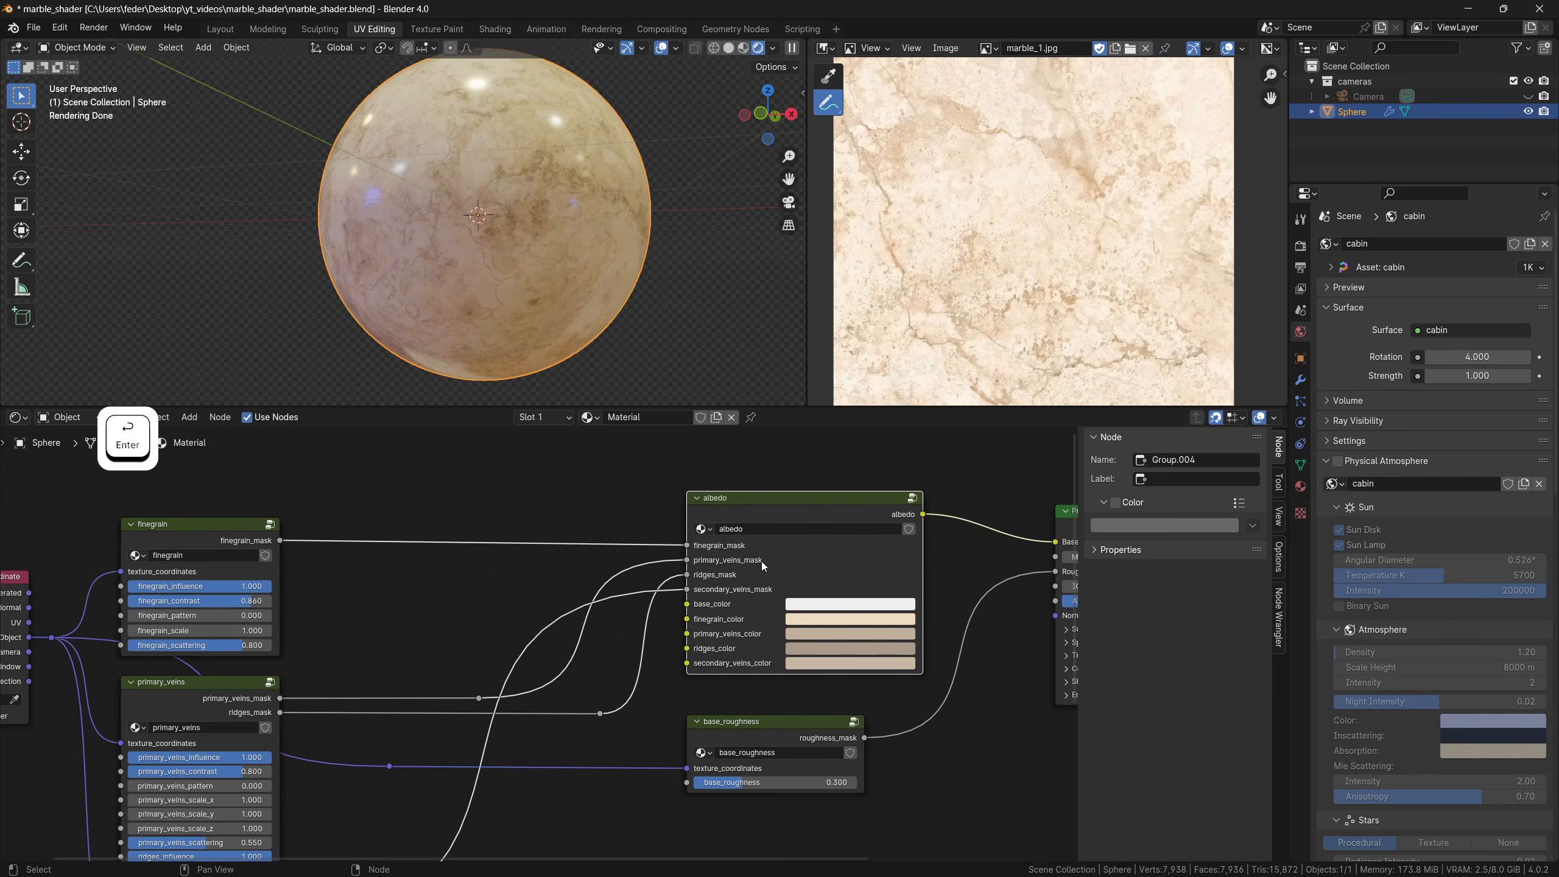
Group all nodes between Texture Coordinate and Material Output into one node group named marble_shader
{"action": "scroll", "coordinate": [740, 595], "scroll_direction": "down", "scroll_amount": 10}
{"action": "middle_click_drag", "start_coordinate": [606, 631], "coordinate": [592, 607], "text": "shift"}
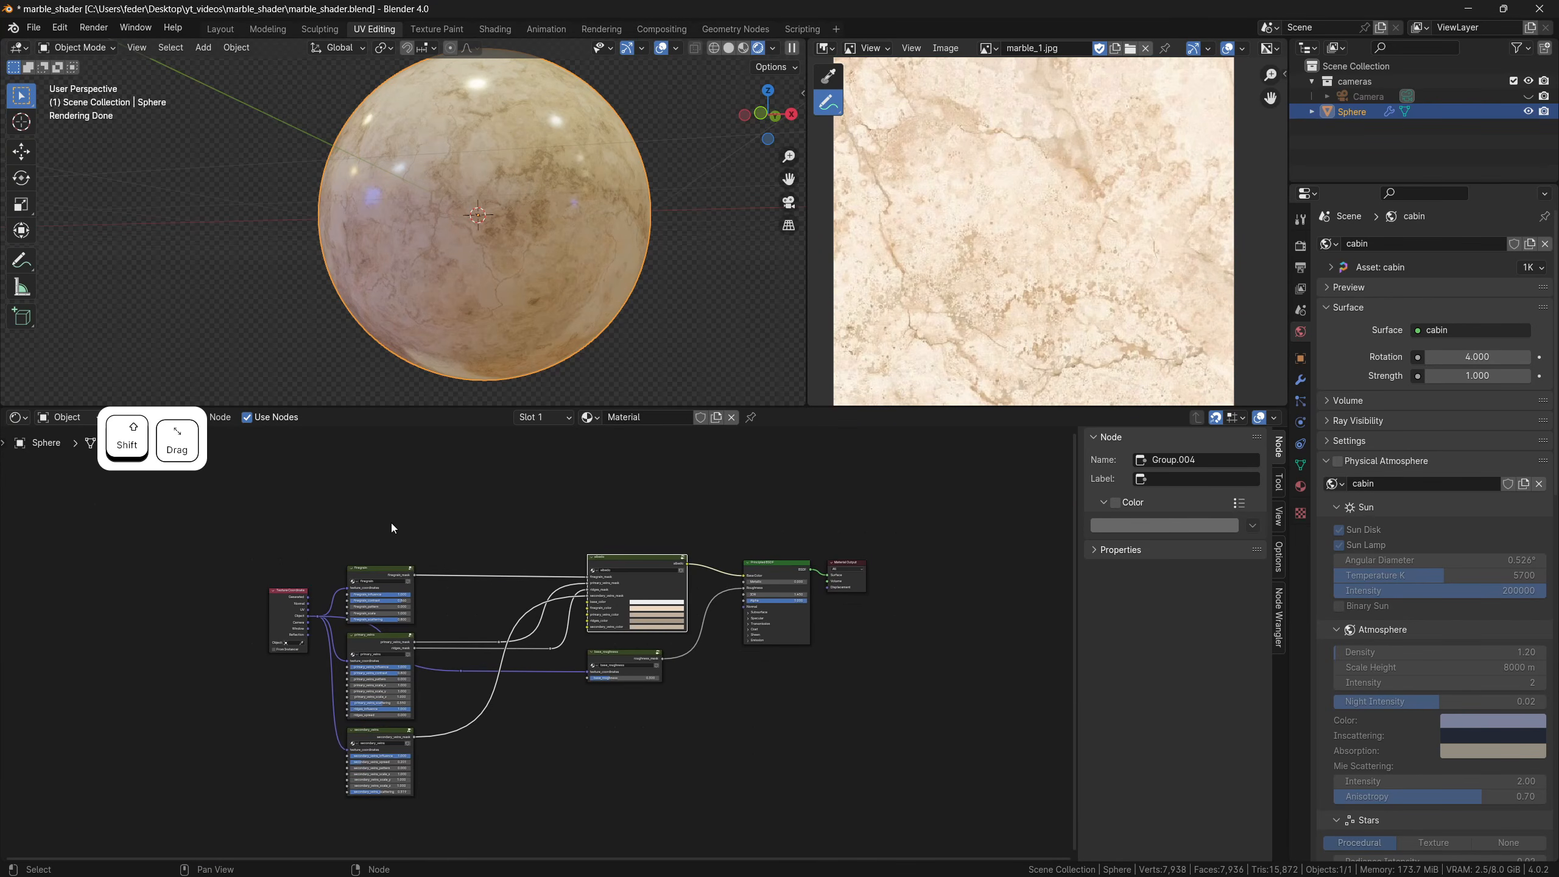
{"action": "left_click_drag", "start_coordinate": [391, 522], "coordinate": [782, 778]}
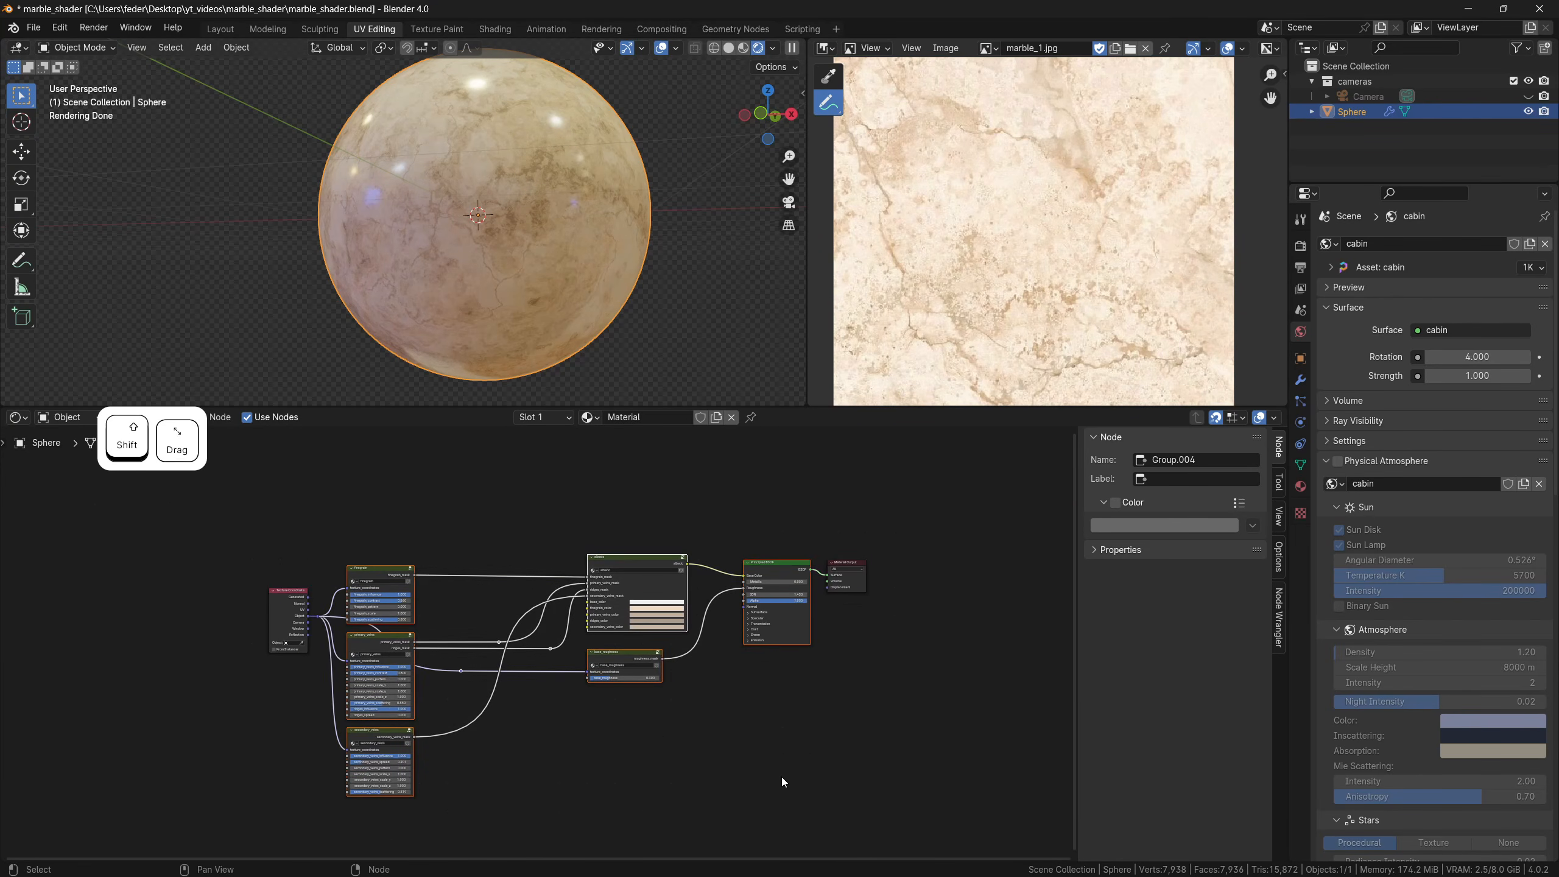
{"action": "key", "text": "ctrl+g"}
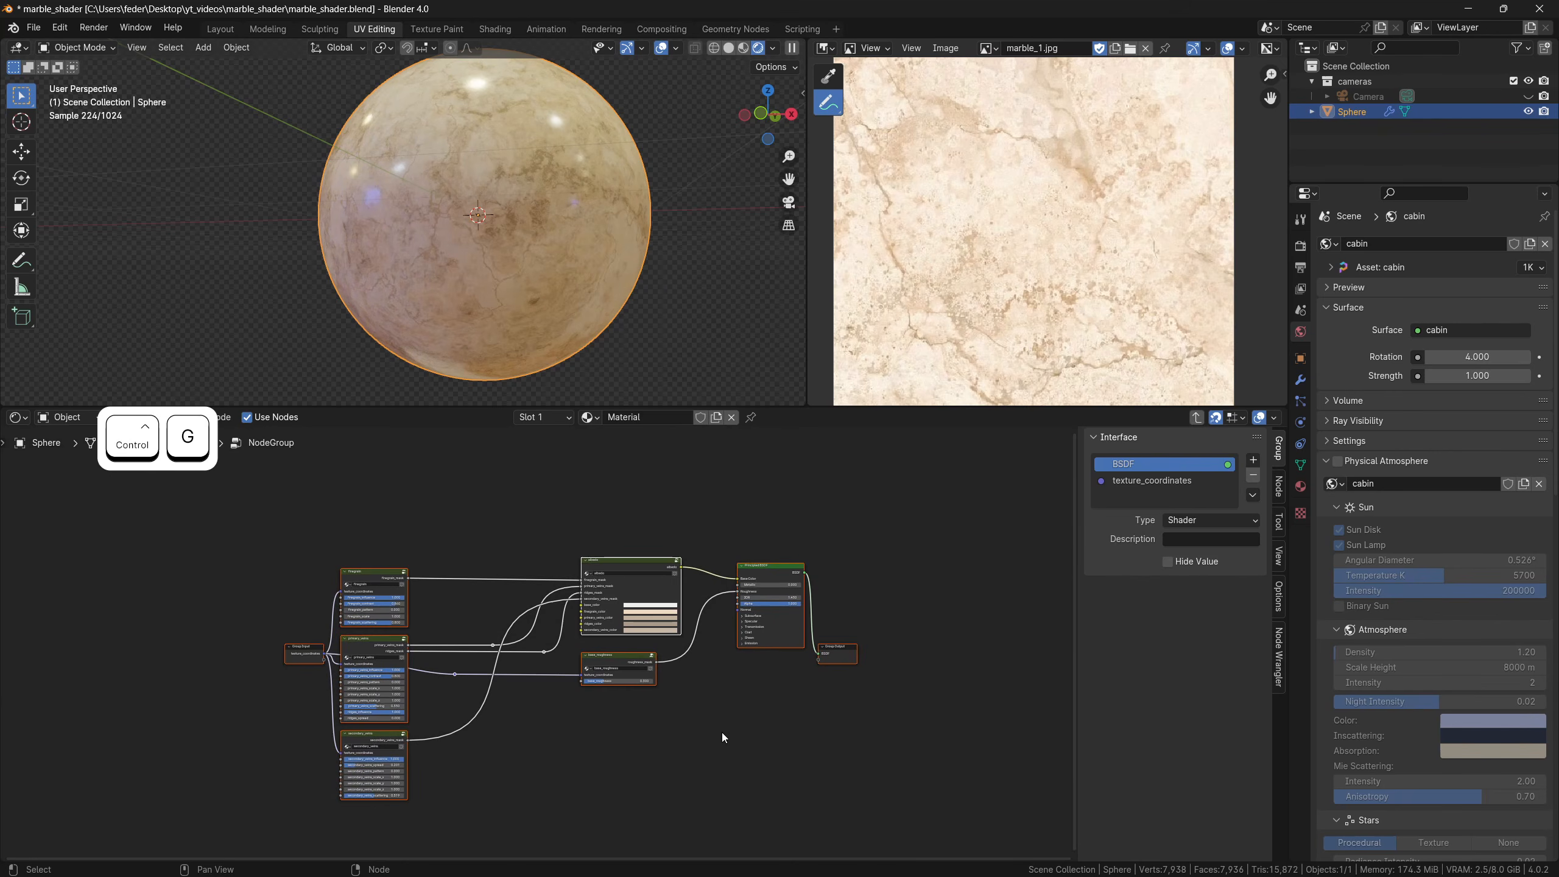
{"action": "key", "text": "Tab"}
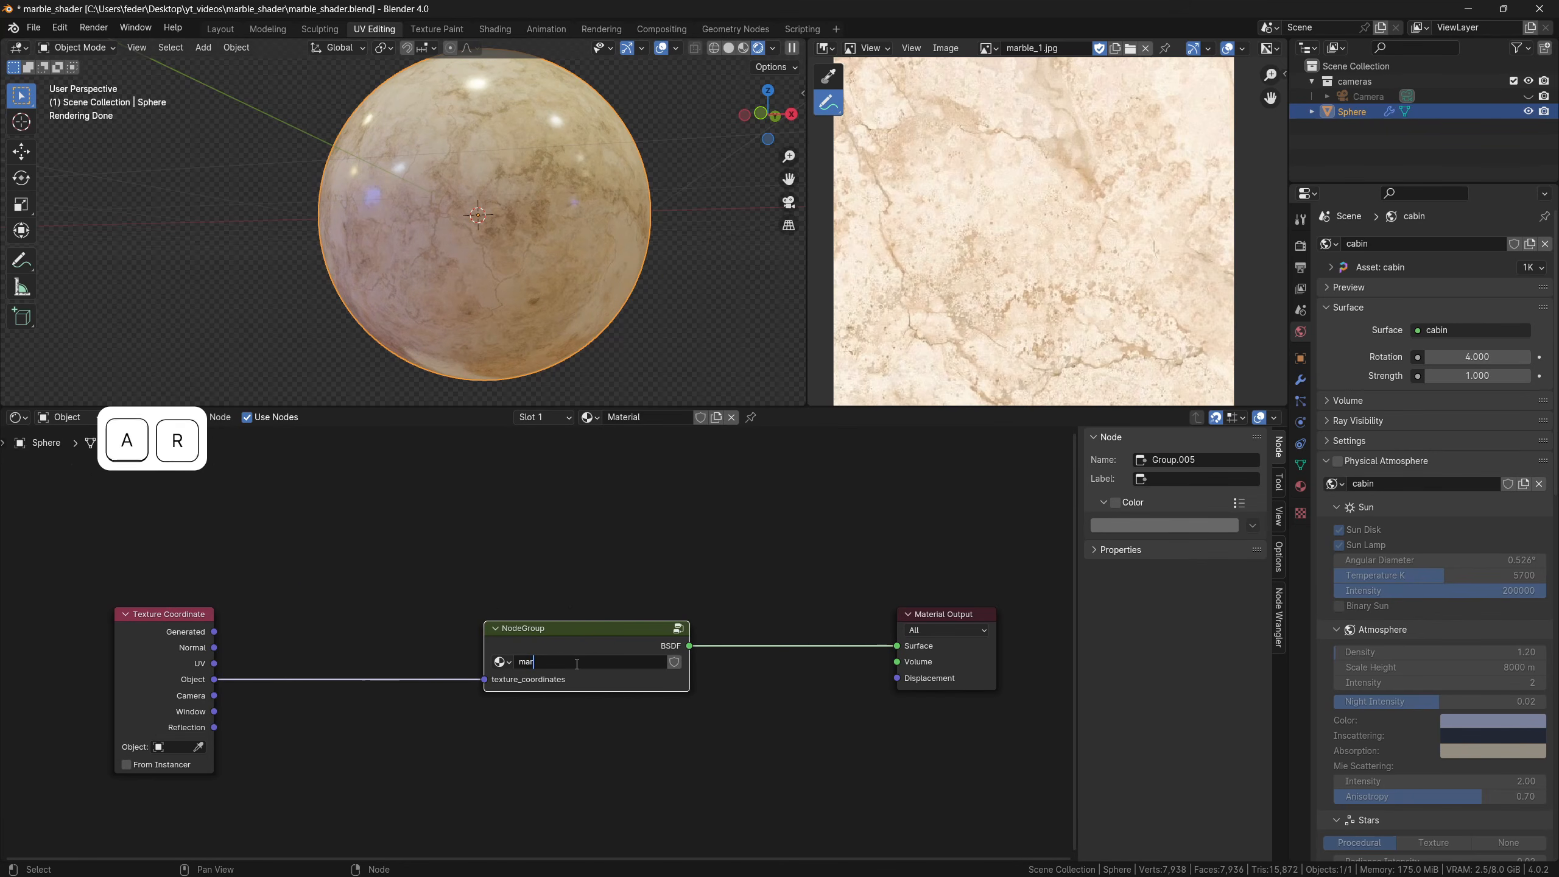
{"action": "type", "text": "_shader"}
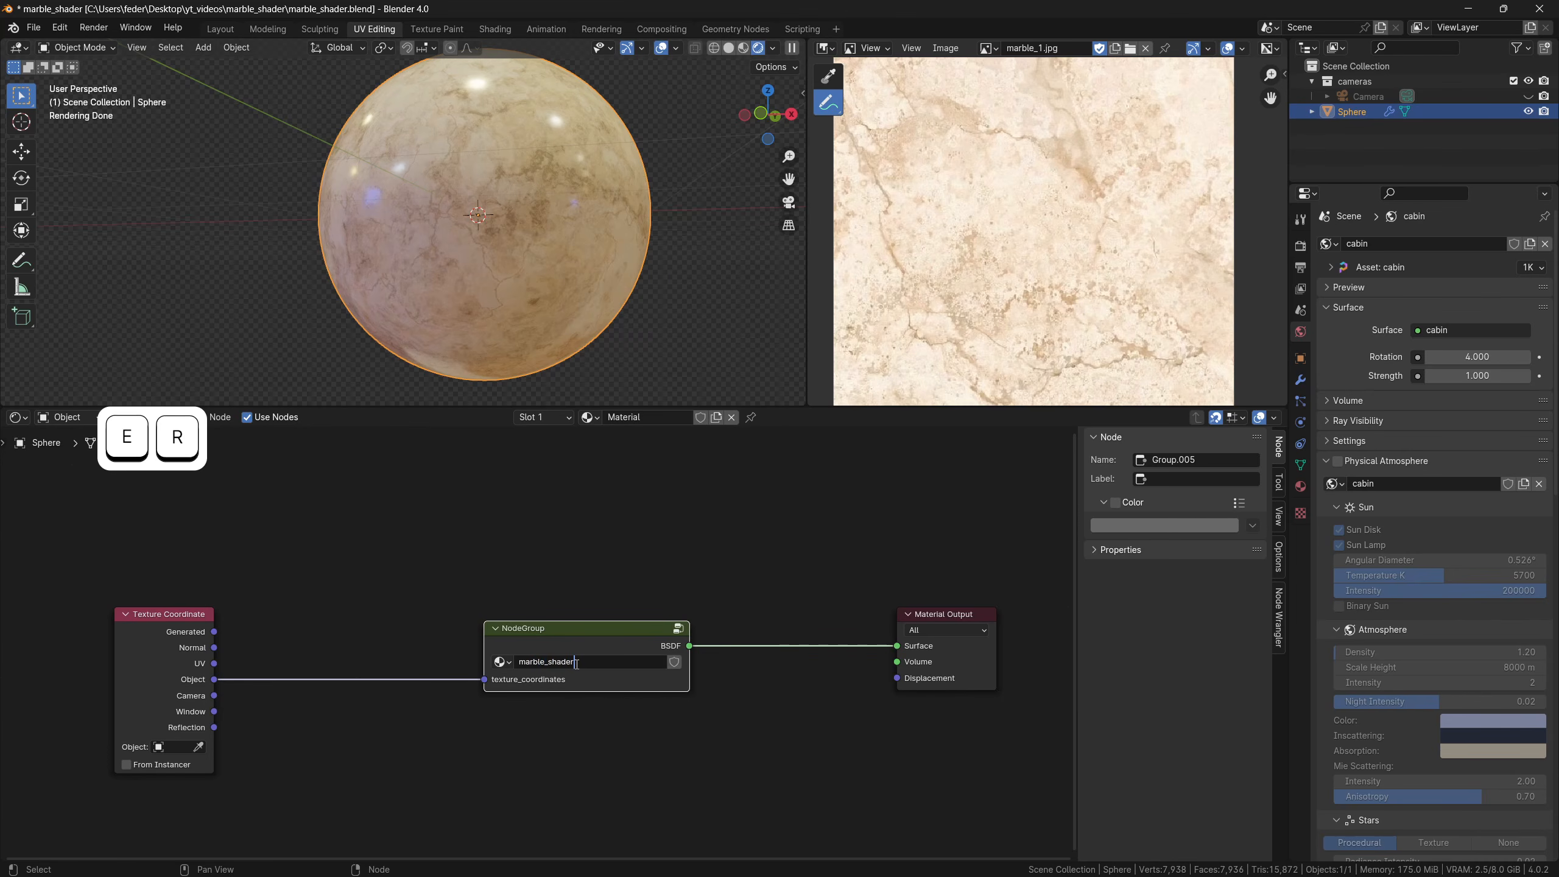
{"action": "key", "text": "Return"}
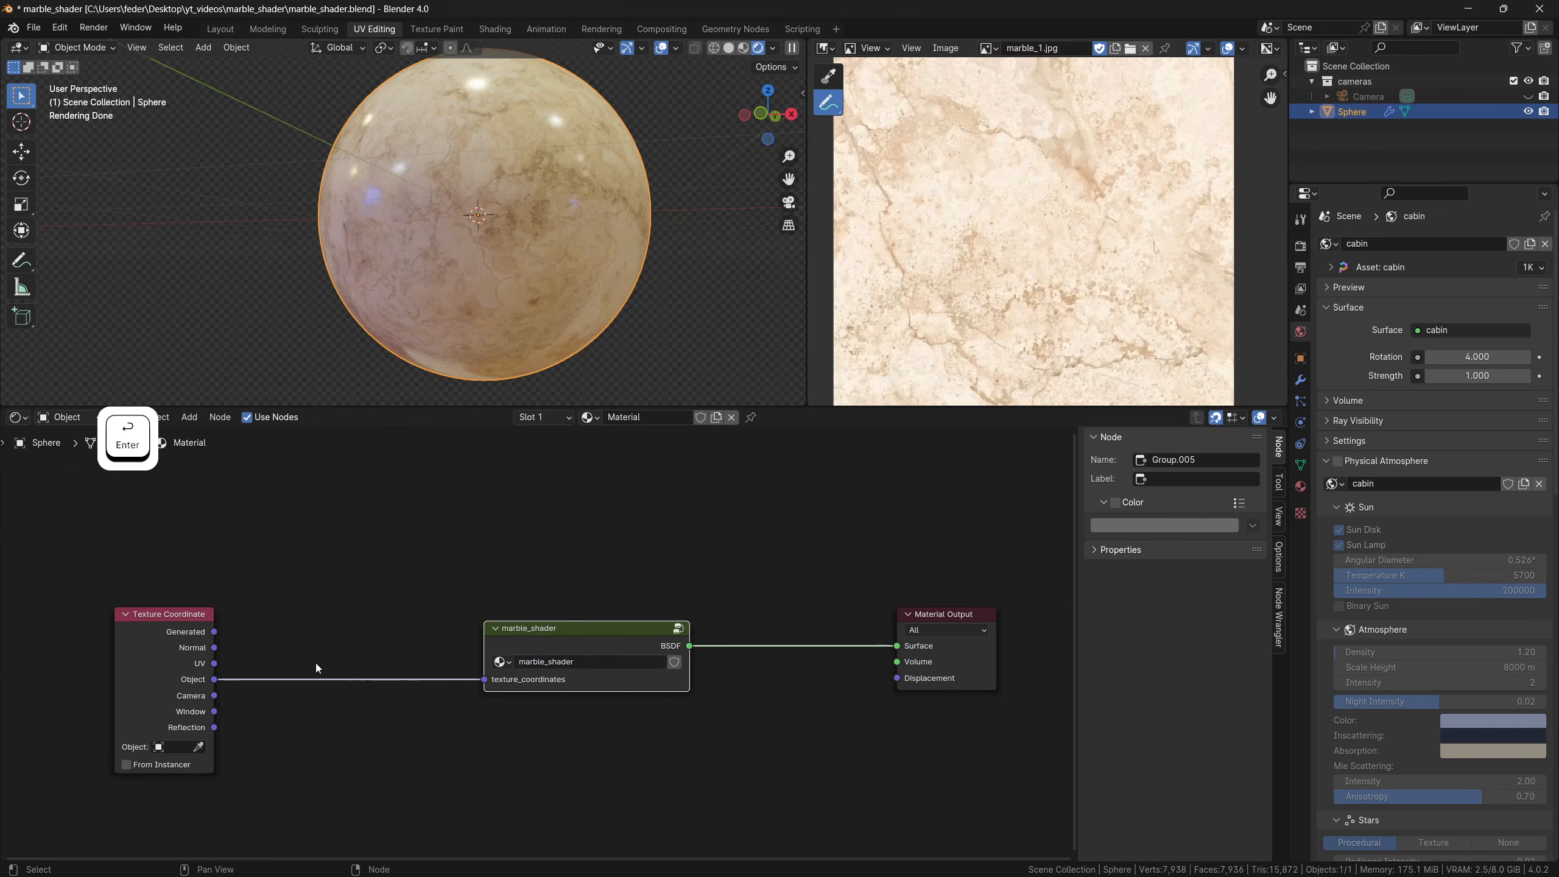
Move the Texture Coordinate and Material Output nodes closer to the marble_shader group
{"action": "left_click_drag", "start_coordinate": [173, 618], "coordinate": [301, 617]}
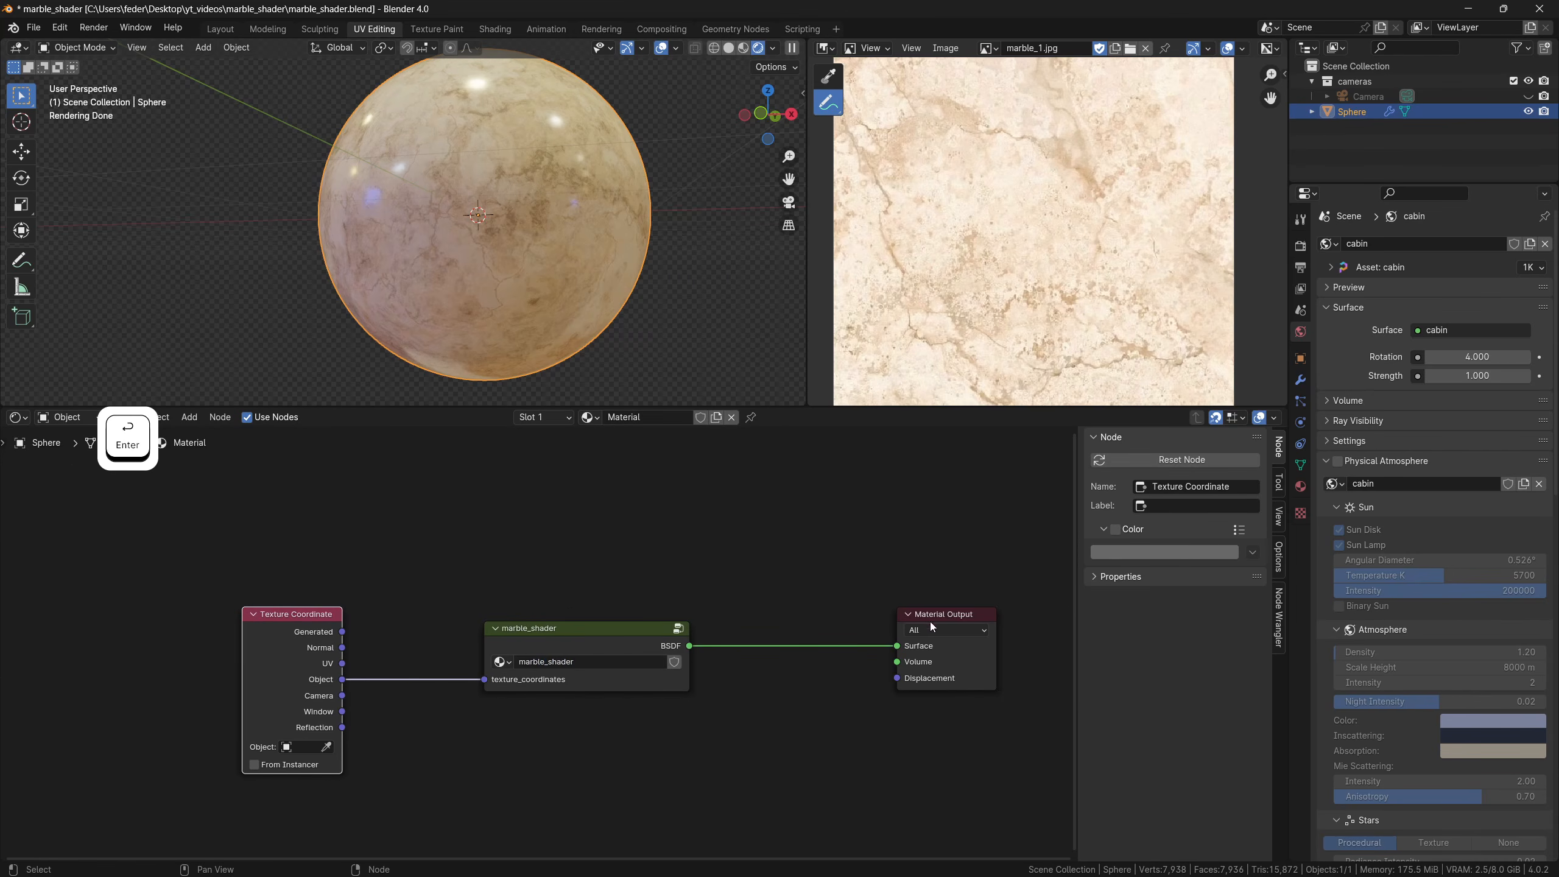
{"action": "left_click_drag", "start_coordinate": [938, 616], "coordinate": [839, 618]}
{"action": "scroll", "coordinate": [614, 707], "scroll_direction": "down", "scroll_amount": 1}
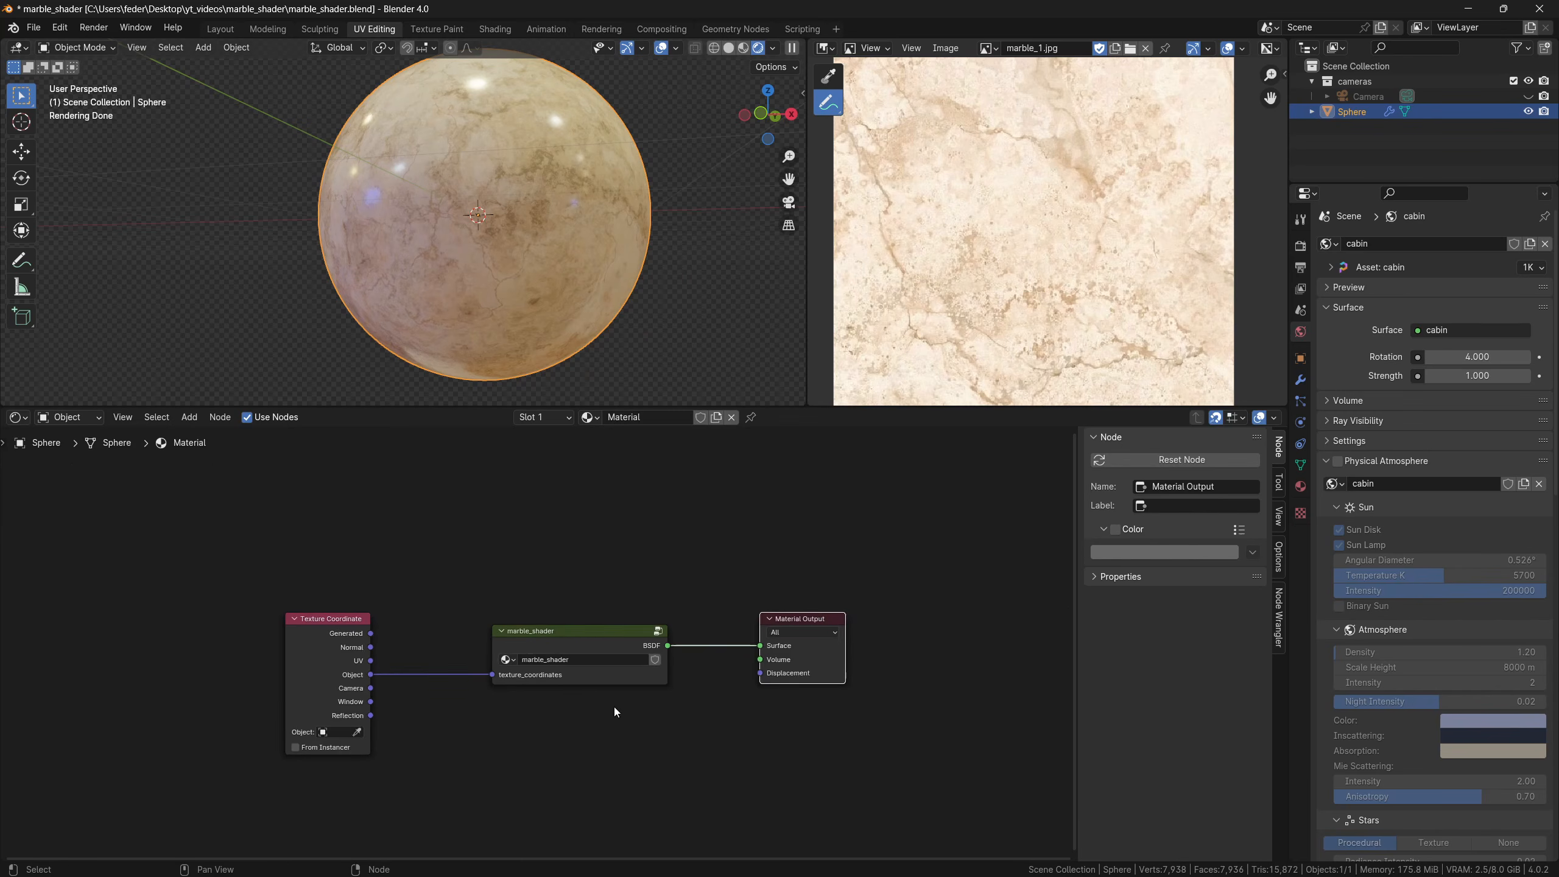
Inside the marble_shader group, add an interface panel named base_parameters
{"action": "scroll", "coordinate": [620, 703], "scroll_direction": "down", "scroll_amount": 1}
{"action": "left_click", "coordinate": [572, 628]}
{"action": "key", "text": "Tab"}
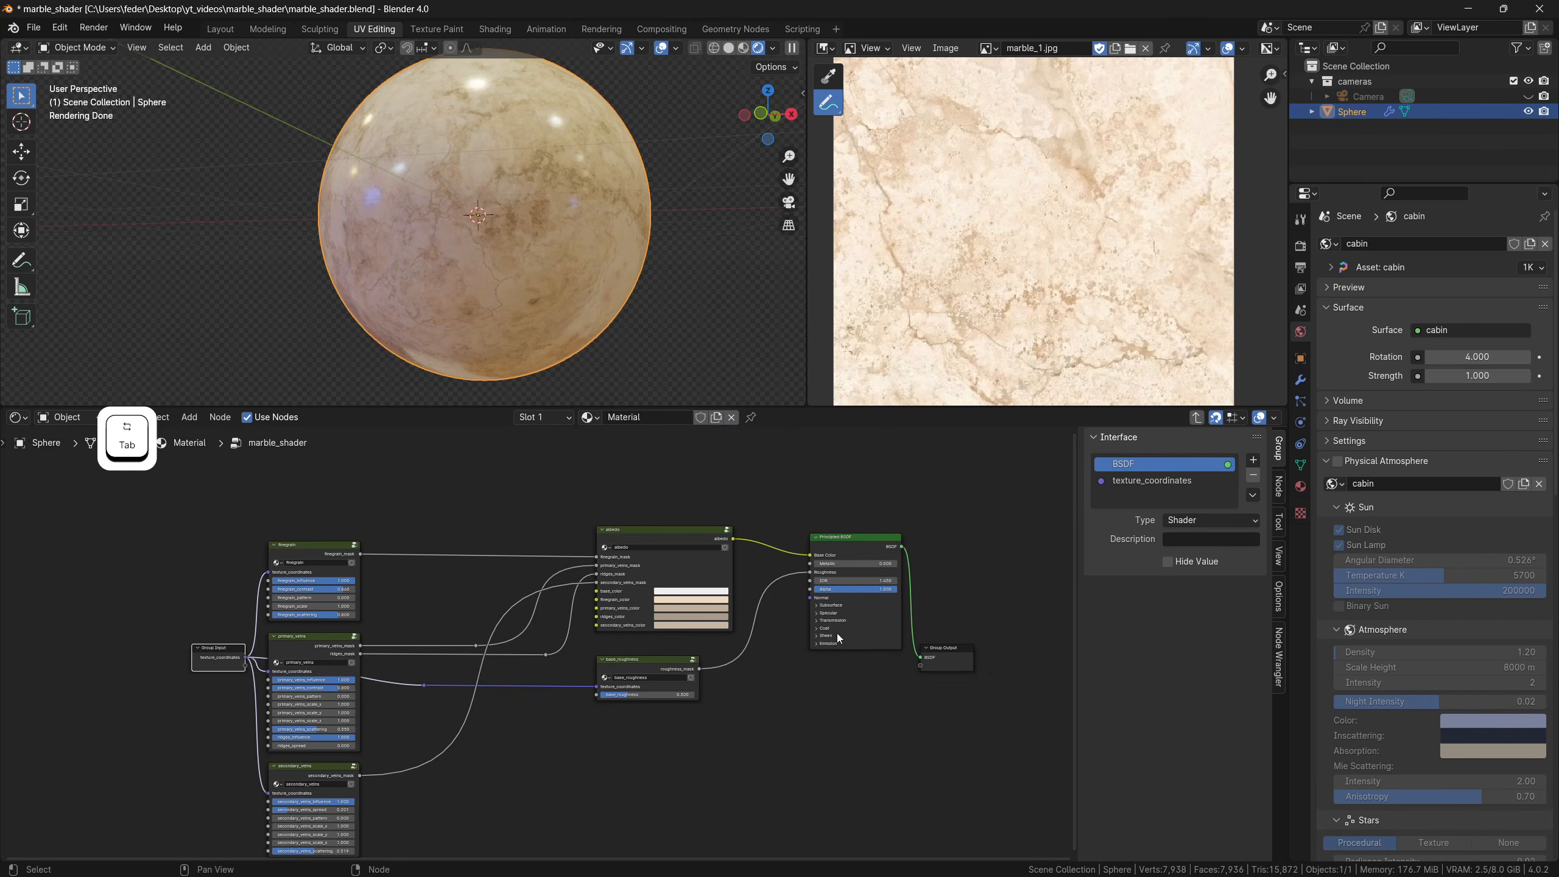
{"action": "left_click", "coordinate": [1252, 461]}
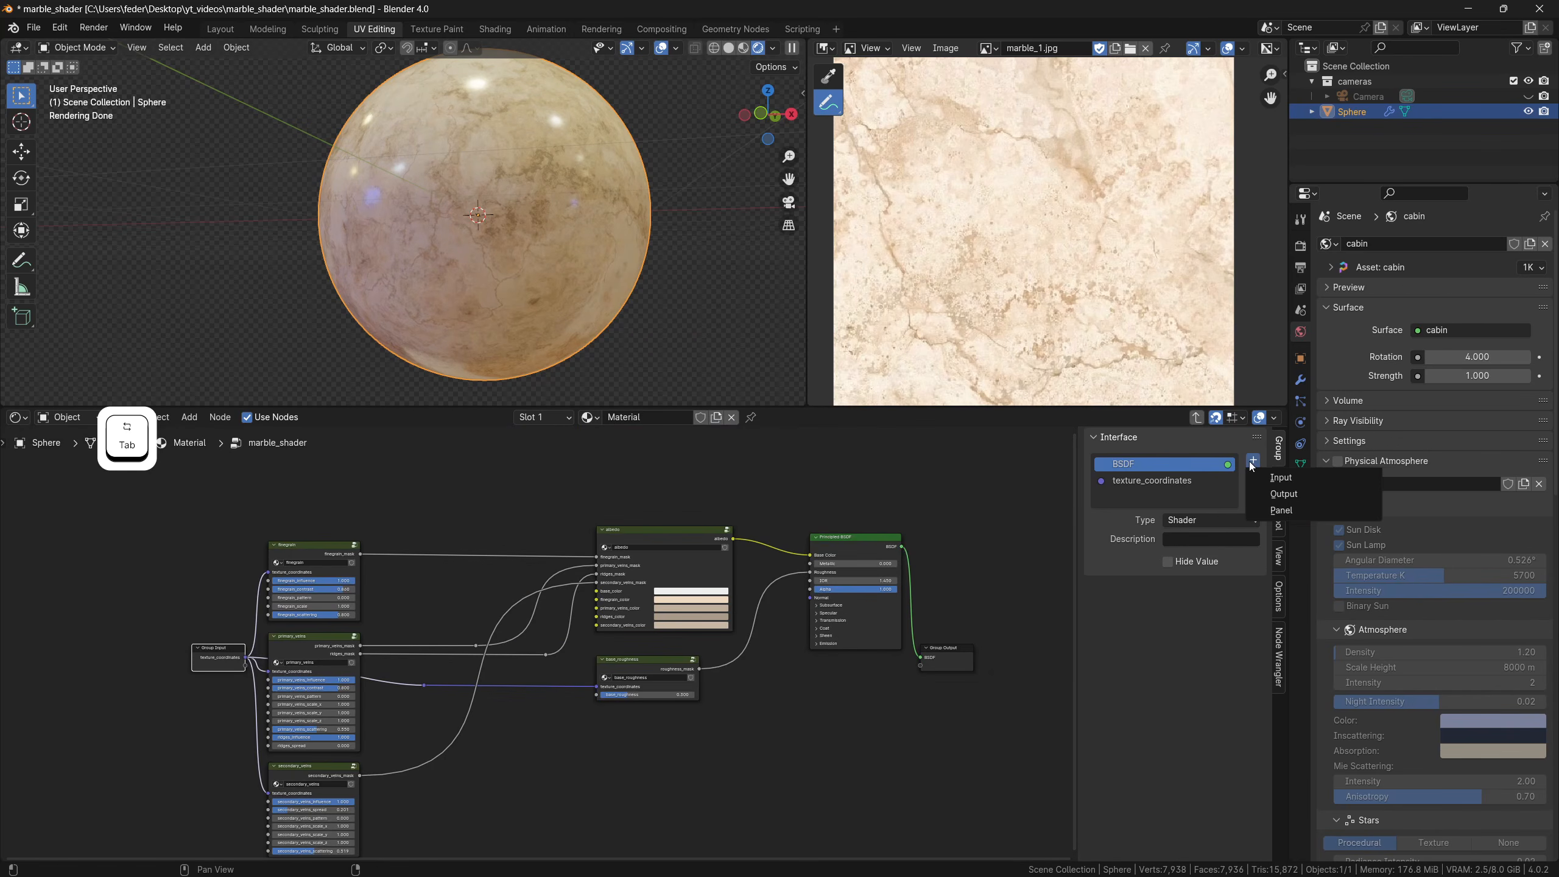
{"action": "left_click", "coordinate": [1280, 511]}
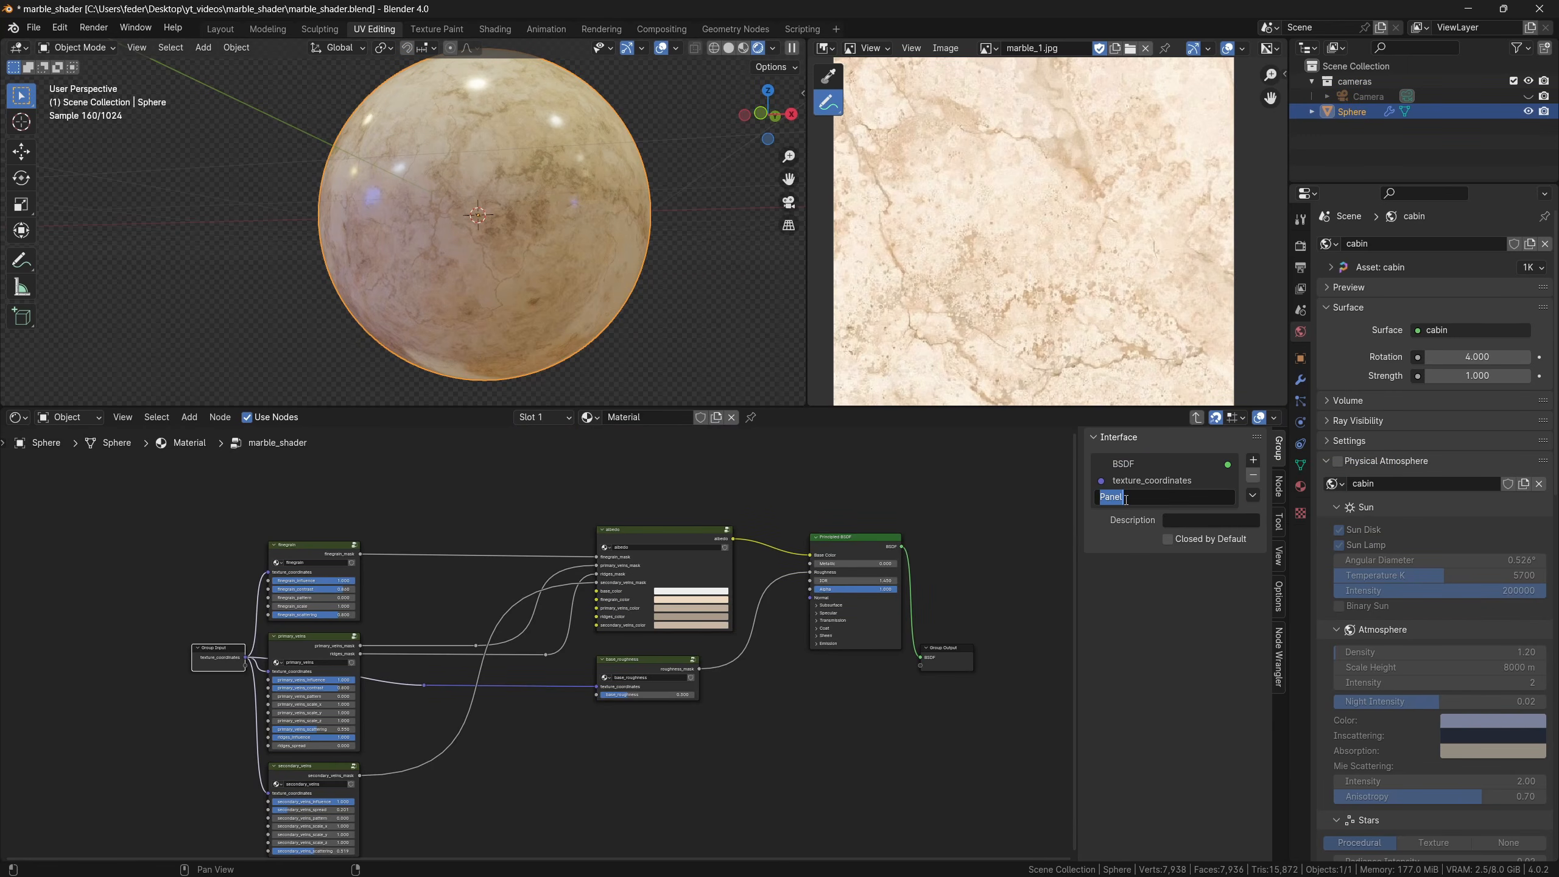
{"action": "type", "text": "base_parameters"}
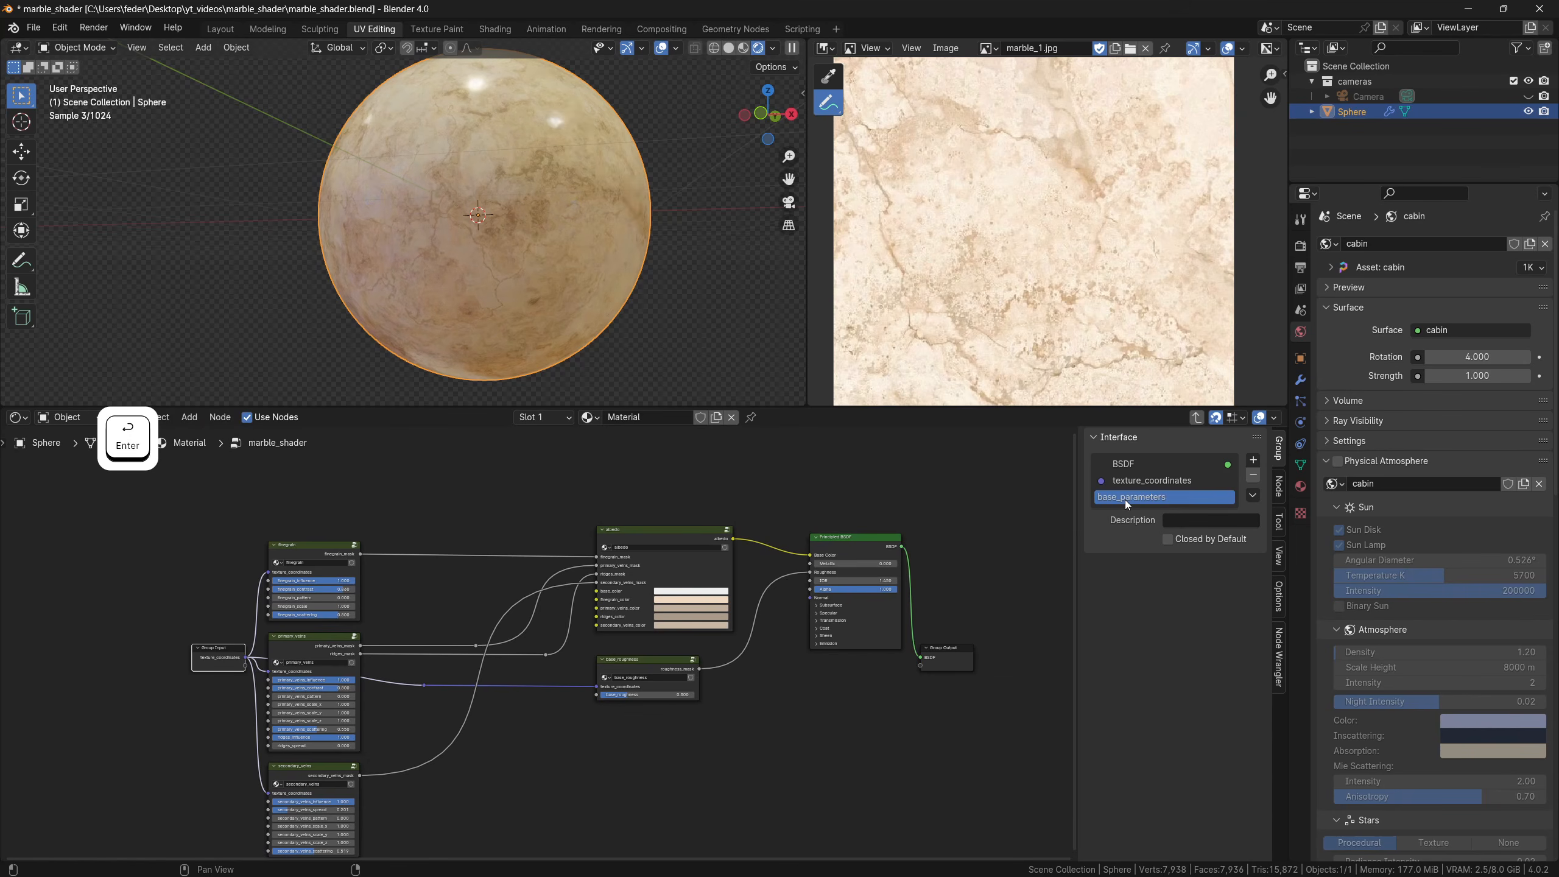
Expose albedo's base_color and the base_roughness value as group inputs and place both in the base_parameters panel
{"action": "middle_click_drag", "start_coordinate": [445, 687], "coordinate": [347, 650], "text": "shift"}
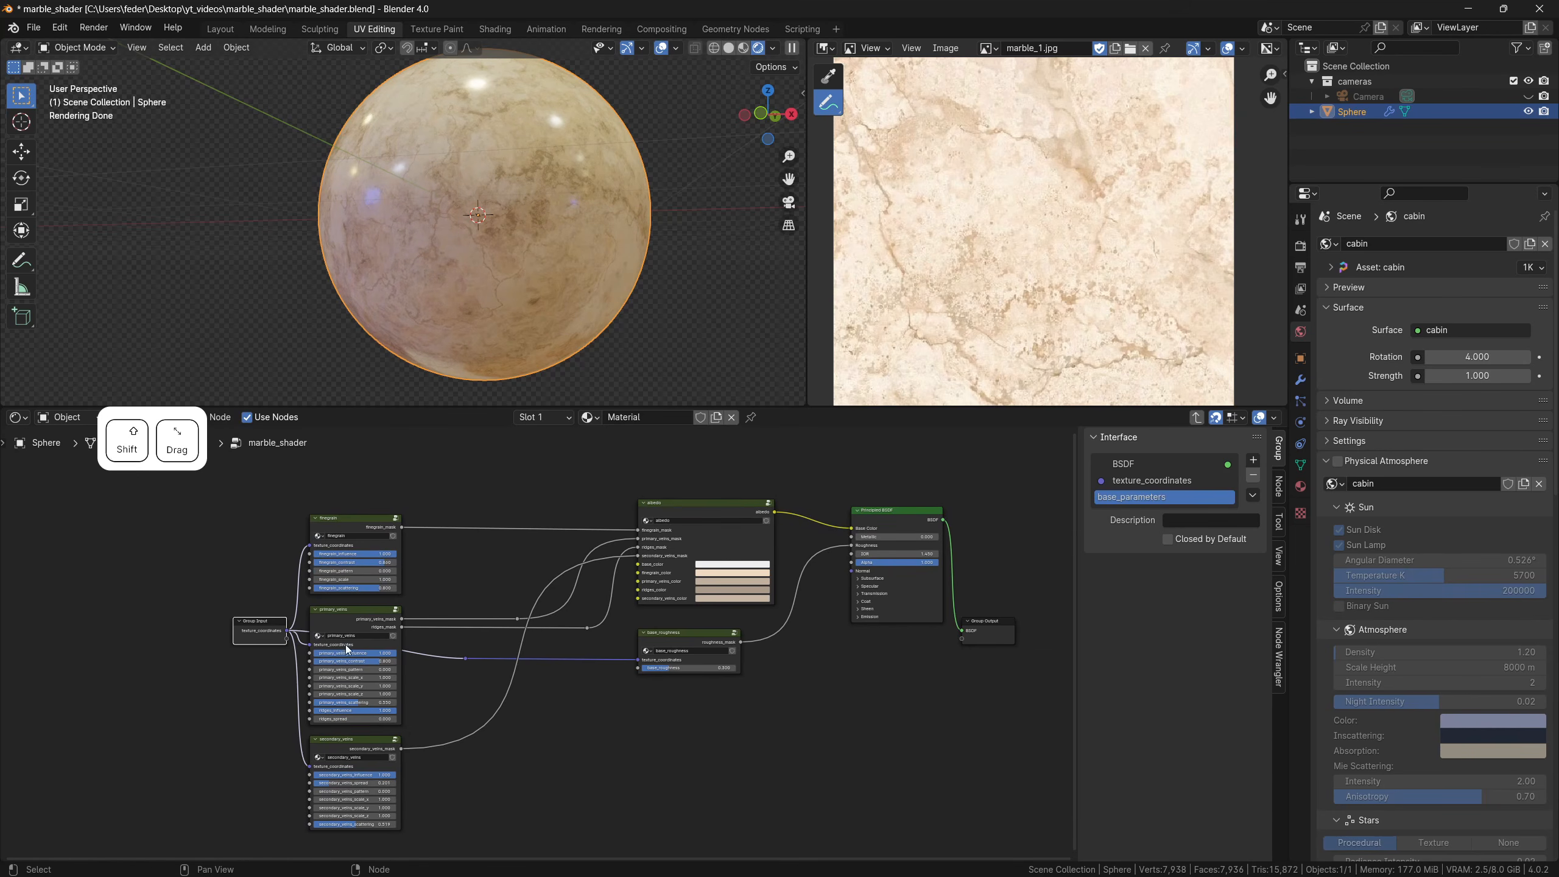
{"action": "left_click_drag", "start_coordinate": [251, 626], "coordinate": [156, 634]}
{"action": "right_click_drag", "start_coordinate": [214, 615], "coordinate": [222, 659], "text": "shift"}
{"action": "left_click_drag", "start_coordinate": [621, 575], "coordinate": [638, 564]}
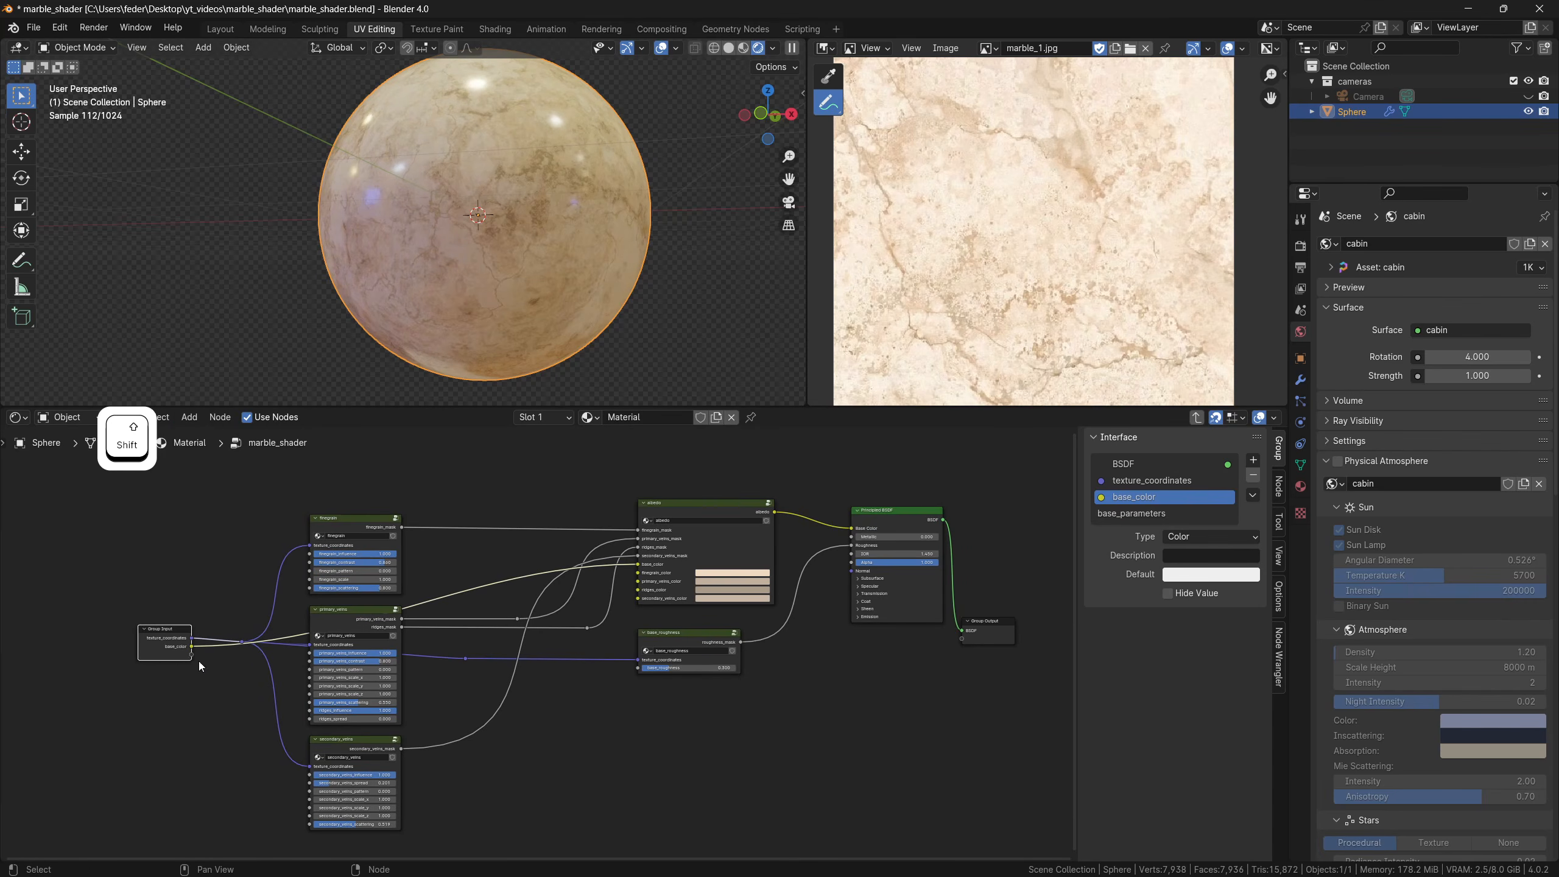
{"action": "left_click_drag", "start_coordinate": [191, 662], "coordinate": [638, 668]}
{"action": "left_click_drag", "start_coordinate": [1143, 529], "coordinate": [1166, 515]}
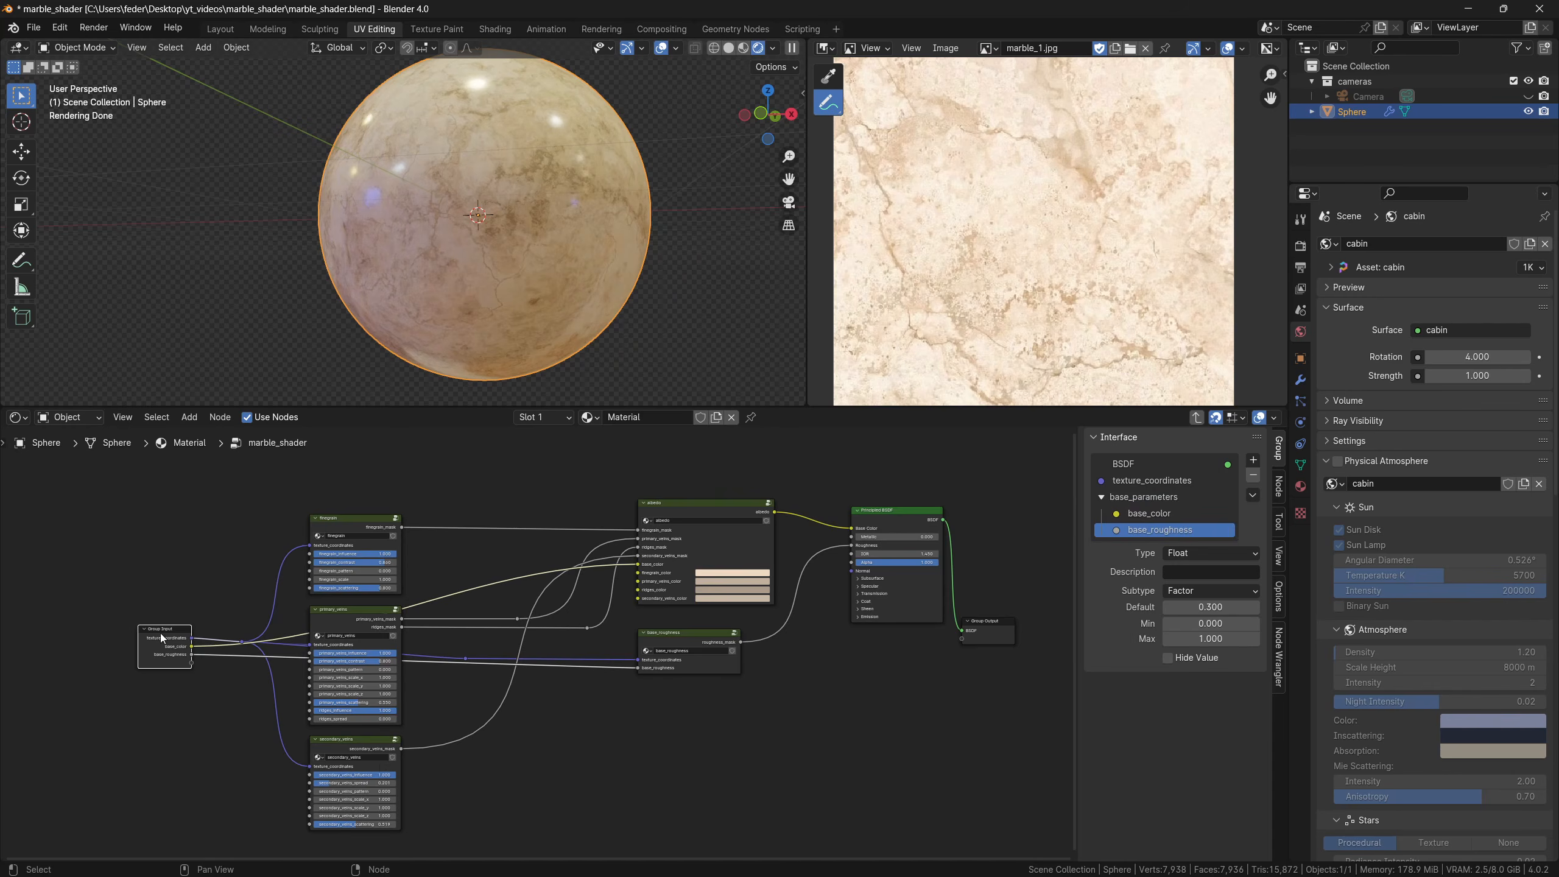
Leave the group and set base_roughness to 0.2 on the marble_shader node
{"action": "key", "text": "Tab"}
{"action": "middle_click_drag", "start_coordinate": [581, 702], "coordinate": [543, 712], "text": "shift"}
{"action": "scroll", "coordinate": [568, 663], "scroll_direction": "up", "scroll_amount": 5}
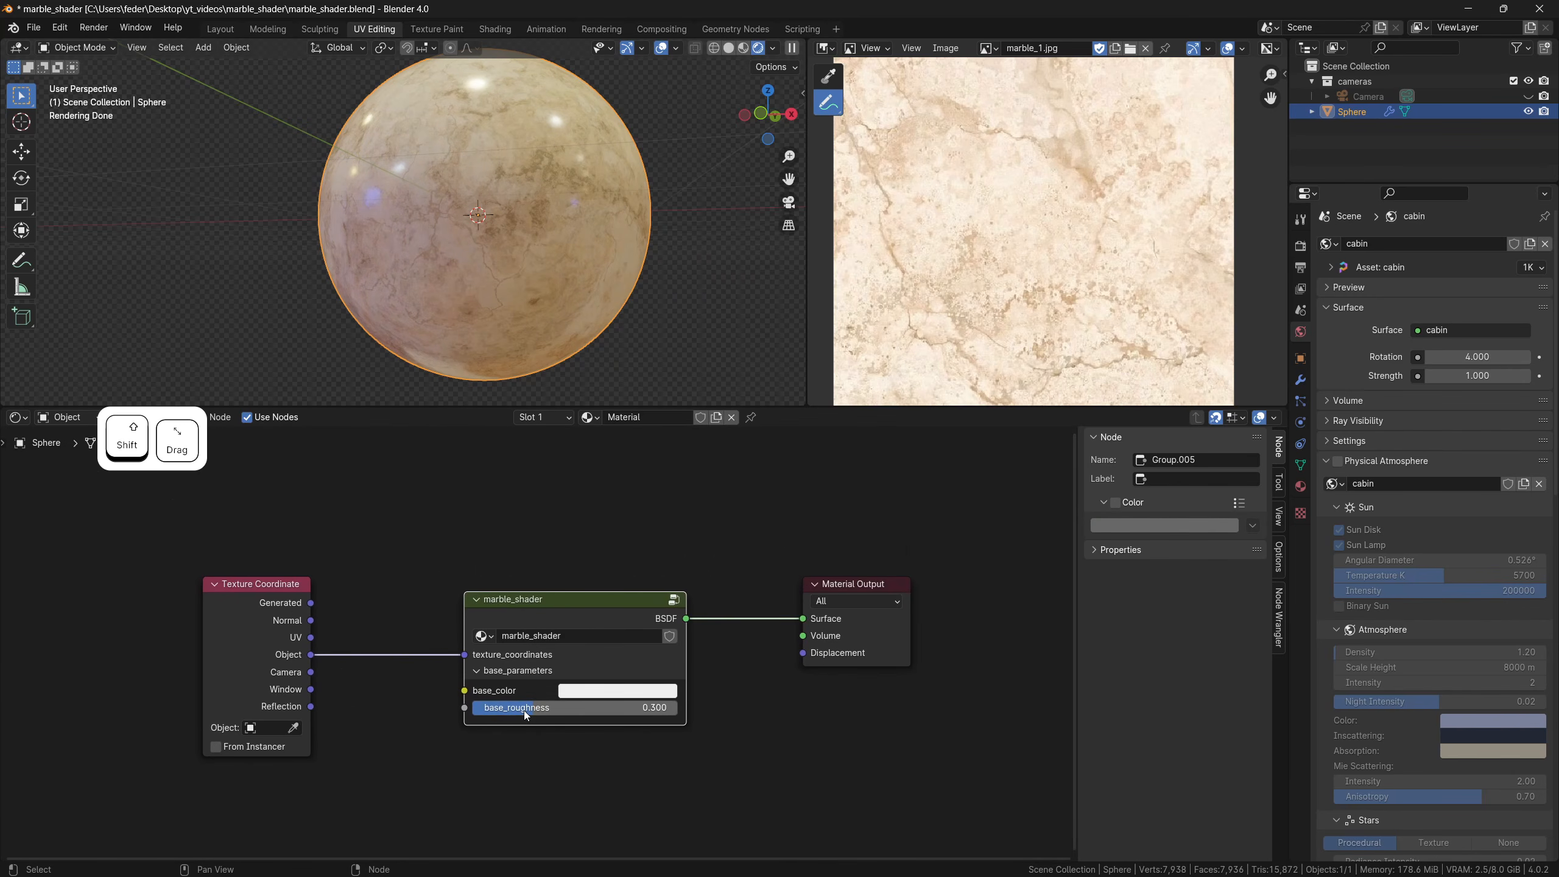
{"action": "left_click", "coordinate": [525, 711]}
{"action": "type", "text": ".2"}
{"action": "key", "text": "Return"}
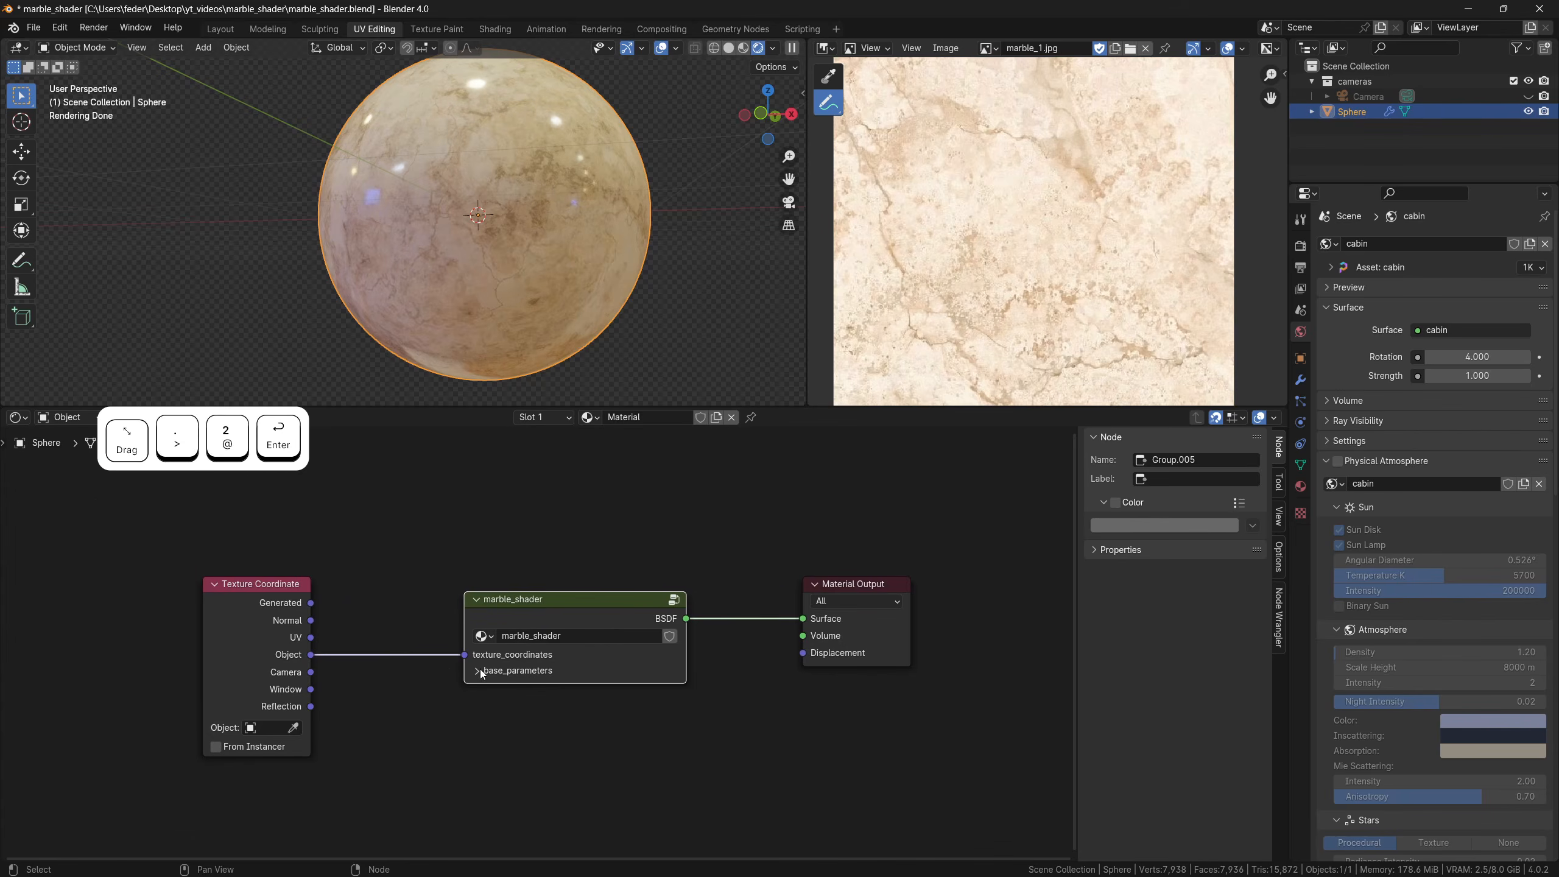
Reopen the marble_shader group and add a second interface panel named finegrain
{"action": "key", "text": "Tab"}
{"action": "left_click", "coordinate": [1253, 460]}
{"action": "left_click", "coordinate": [1338, 511]}
{"action": "double_click", "coordinate": [1121, 547]}
{"action": "type", "text": "finegrain"}
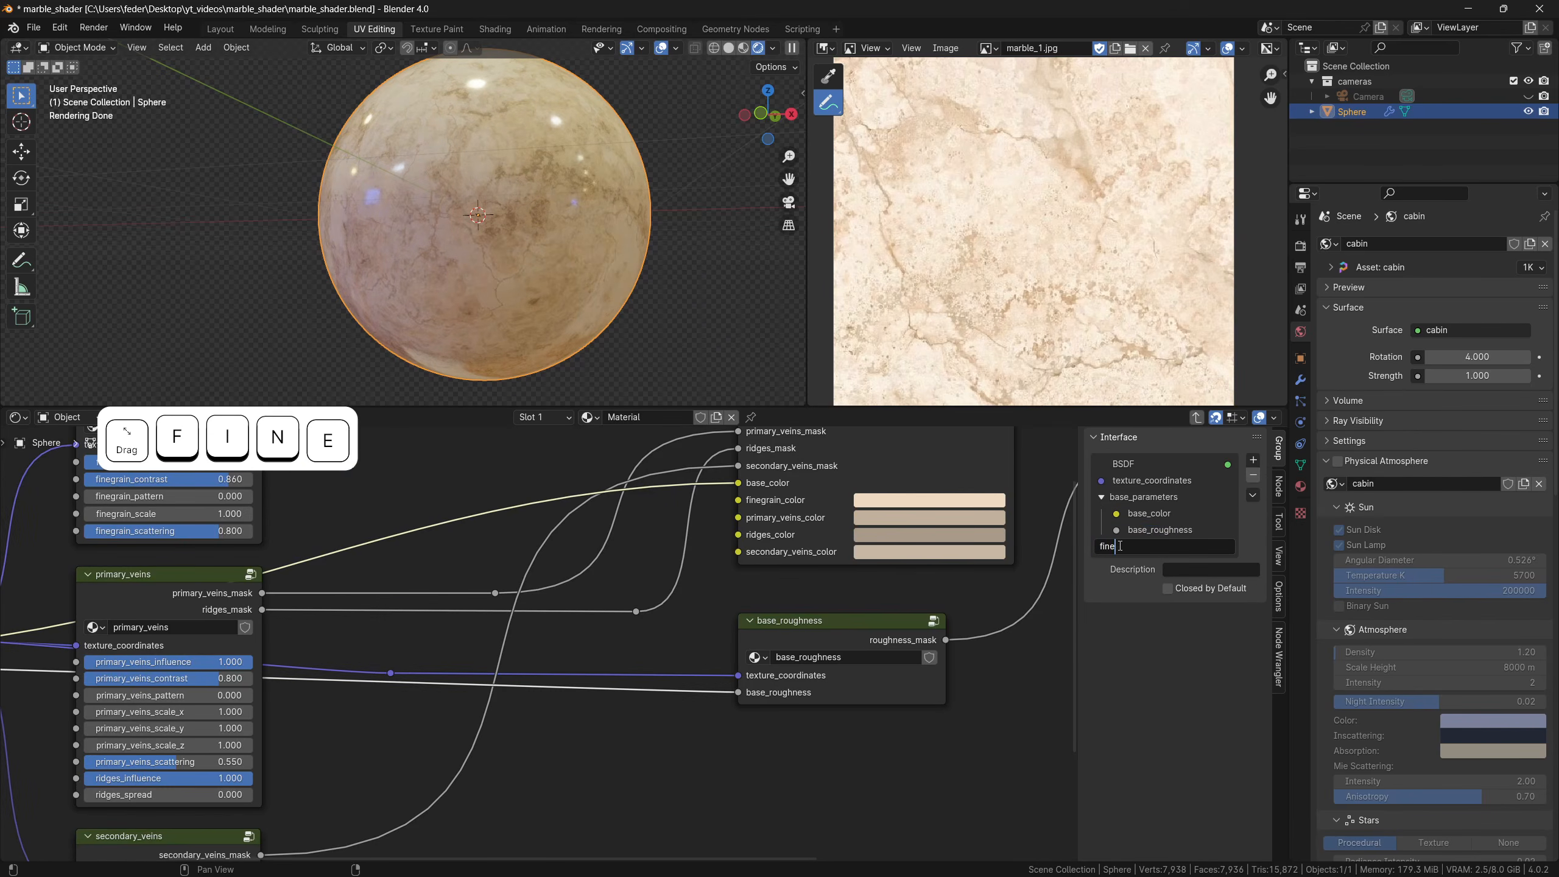
{"action": "key", "text": "Return"}
Expose albedo's finegrain_color and the finegrain node's influence, contrast, pattern, scale and scattering as group inputs
{"action": "scroll", "coordinate": [141, 685], "scroll_direction": "down", "scroll_amount": 3}
{"action": "left_click_drag", "start_coordinate": [99, 668], "coordinate": [664, 554]}
{"action": "middle_click_drag", "start_coordinate": [114, 702], "coordinate": [351, 783], "text": "shift"}
{"action": "scroll", "coordinate": [350, 783], "scroll_direction": "up", "scroll_amount": 5}
{"action": "left_click_drag", "start_coordinate": [327, 746], "coordinate": [547, 545]}
{"action": "left_click_drag", "start_coordinate": [328, 778], "coordinate": [548, 593]}
Place the fine-grain inputs in the finegrain panel, ordered color, influence, contrast, pattern, scale, scattering, and leave the group
{"action": "left_click", "coordinate": [1103, 596]}
{"action": "left_click_drag", "start_coordinate": [1140, 498], "coordinate": [1122, 609]}
{"action": "left_click_drag", "start_coordinate": [1137, 499], "coordinate": [1137, 546]}
{"action": "left_click_drag", "start_coordinate": [1146, 497], "coordinate": [1158, 528]}
{"action": "left_click_drag", "start_coordinate": [1171, 612], "coordinate": [1193, 577]}
{"action": "left_click_drag", "start_coordinate": [1184, 610], "coordinate": [1182, 594]}
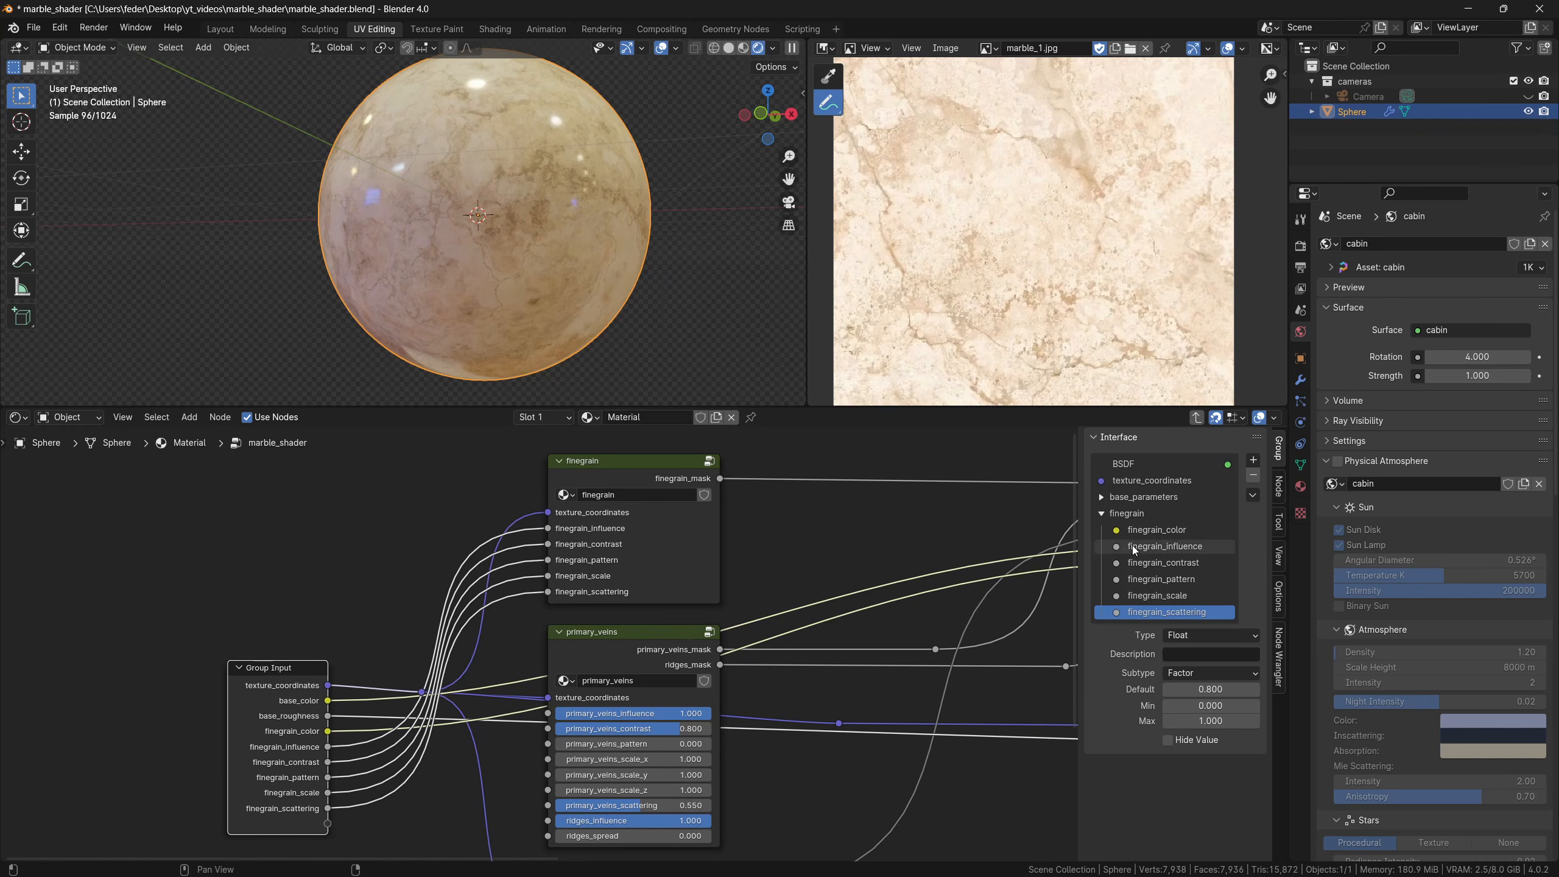
{"action": "left_click", "coordinate": [1102, 514]}
{"action": "key", "text": "Tab"}
Try a blue finegrain_color with finegrain_contrast 0.839, finegrain_pattern 4.9 and finegrain_scale 0.5 on the marble_shader node
{"action": "middle_click_drag", "start_coordinate": [657, 703], "coordinate": [721, 677], "text": "shift"}
{"action": "scroll", "coordinate": [720, 678], "scroll_direction": "up", "scroll_amount": 2}
{"action": "left_click", "coordinate": [696, 671]}
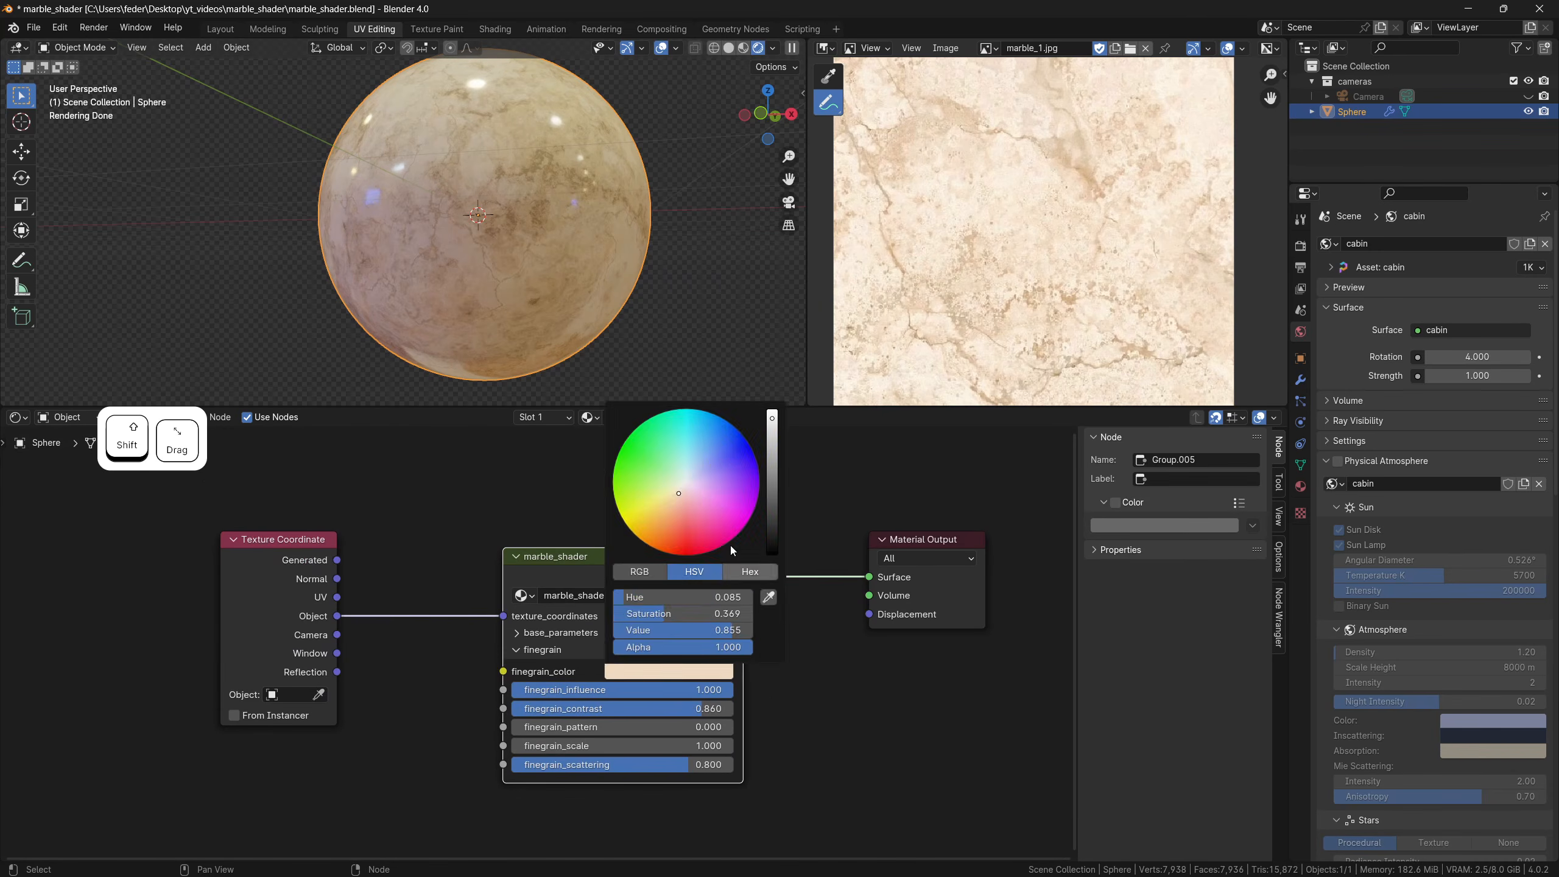
{"action": "left_click", "coordinate": [728, 453]}
{"action": "left_click_drag", "start_coordinate": [697, 709], "coordinate": [674, 764]}
Undo the trial changes to the finegrain color and sliders and collapse the finegrain section
{"action": "key", "text": "ctrl+z"}
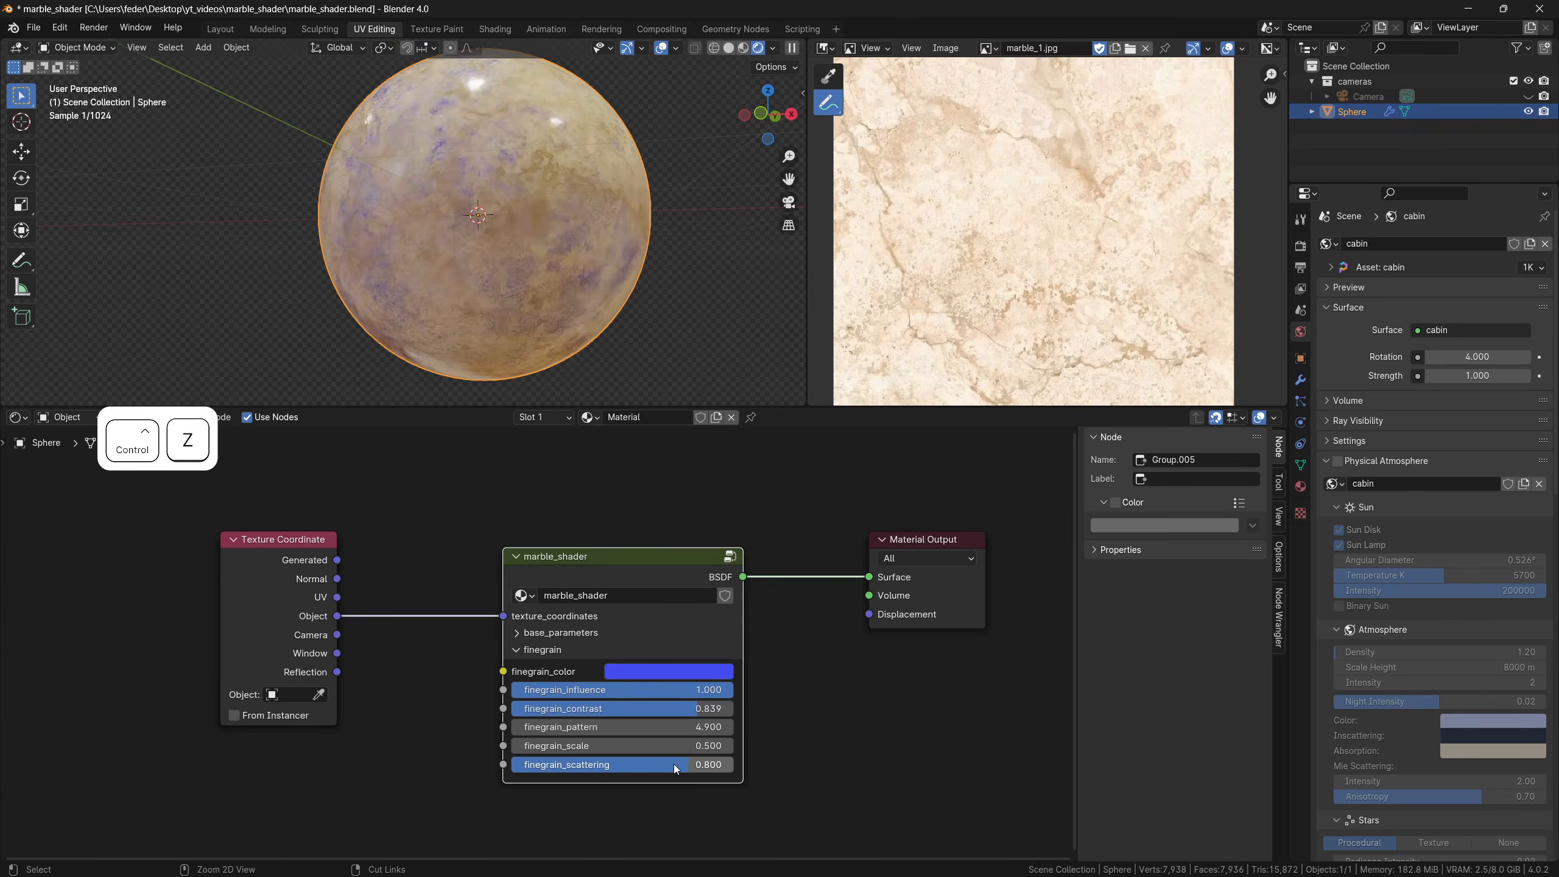
{"action": "key", "text": "ctrl+z"}
{"action": "key", "text": "ctrl+z"}
{"action": "key", "text": "ctrl+z"}
{"action": "key", "text": "ctrl+z"}
{"action": "left_click", "coordinate": [552, 651]}
{"action": "scroll", "coordinate": [617, 706], "scroll_direction": "down", "scroll_amount": 1}
{"action": "middle_click_drag", "start_coordinate": [638, 732], "coordinate": [615, 711], "text": "shift"}
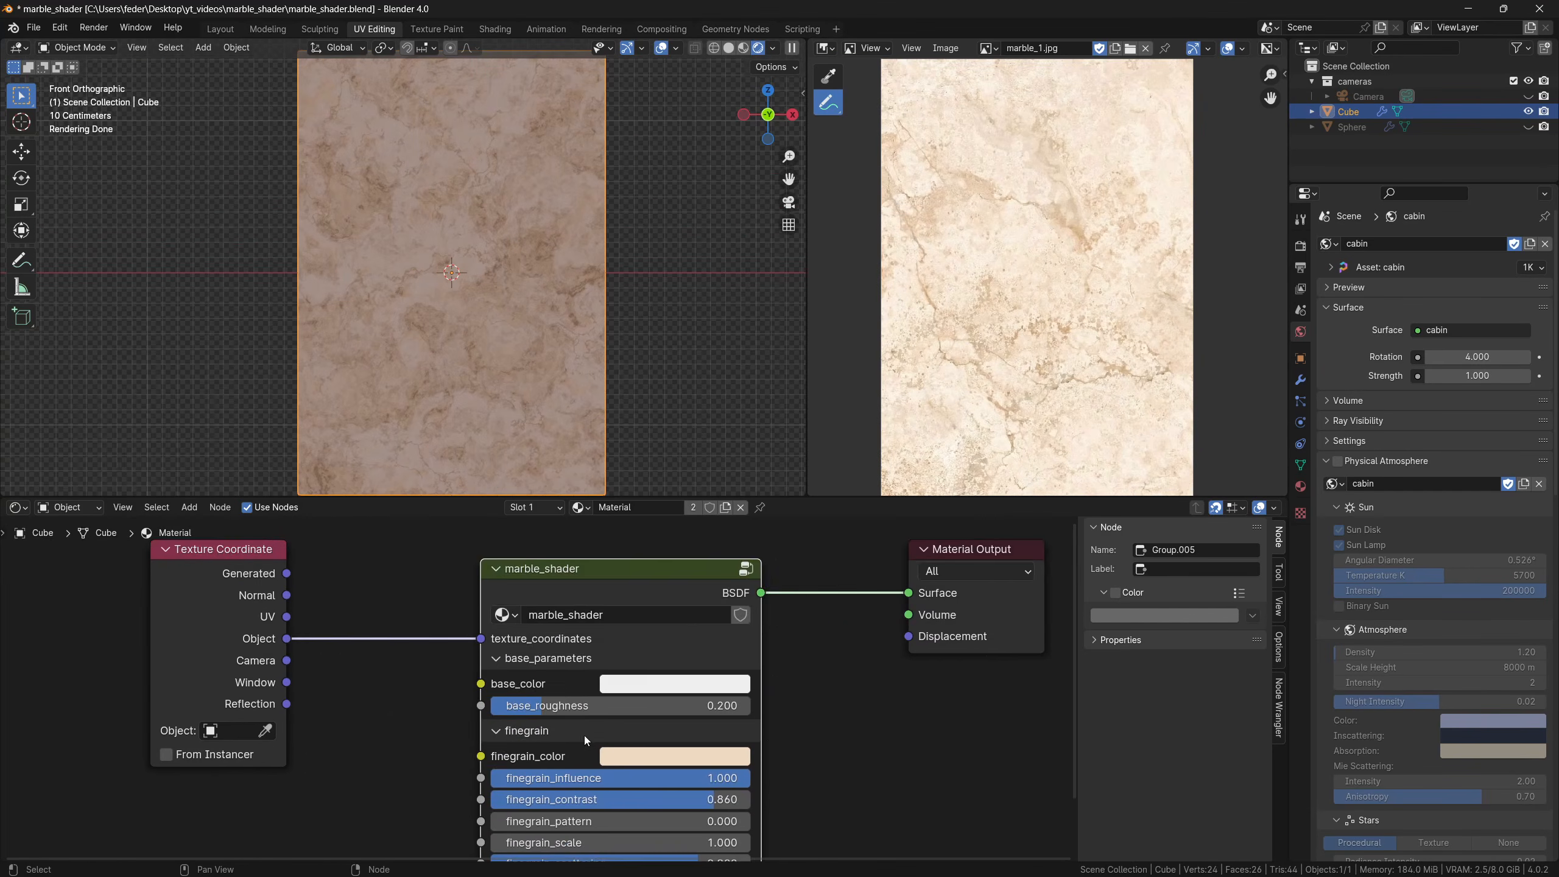
Expand the primary_veins and secondary_veins sections on the marble_shader node
{"action": "middle_click_drag", "start_coordinate": [629, 761], "coordinate": [629, 676], "text": "shift"}
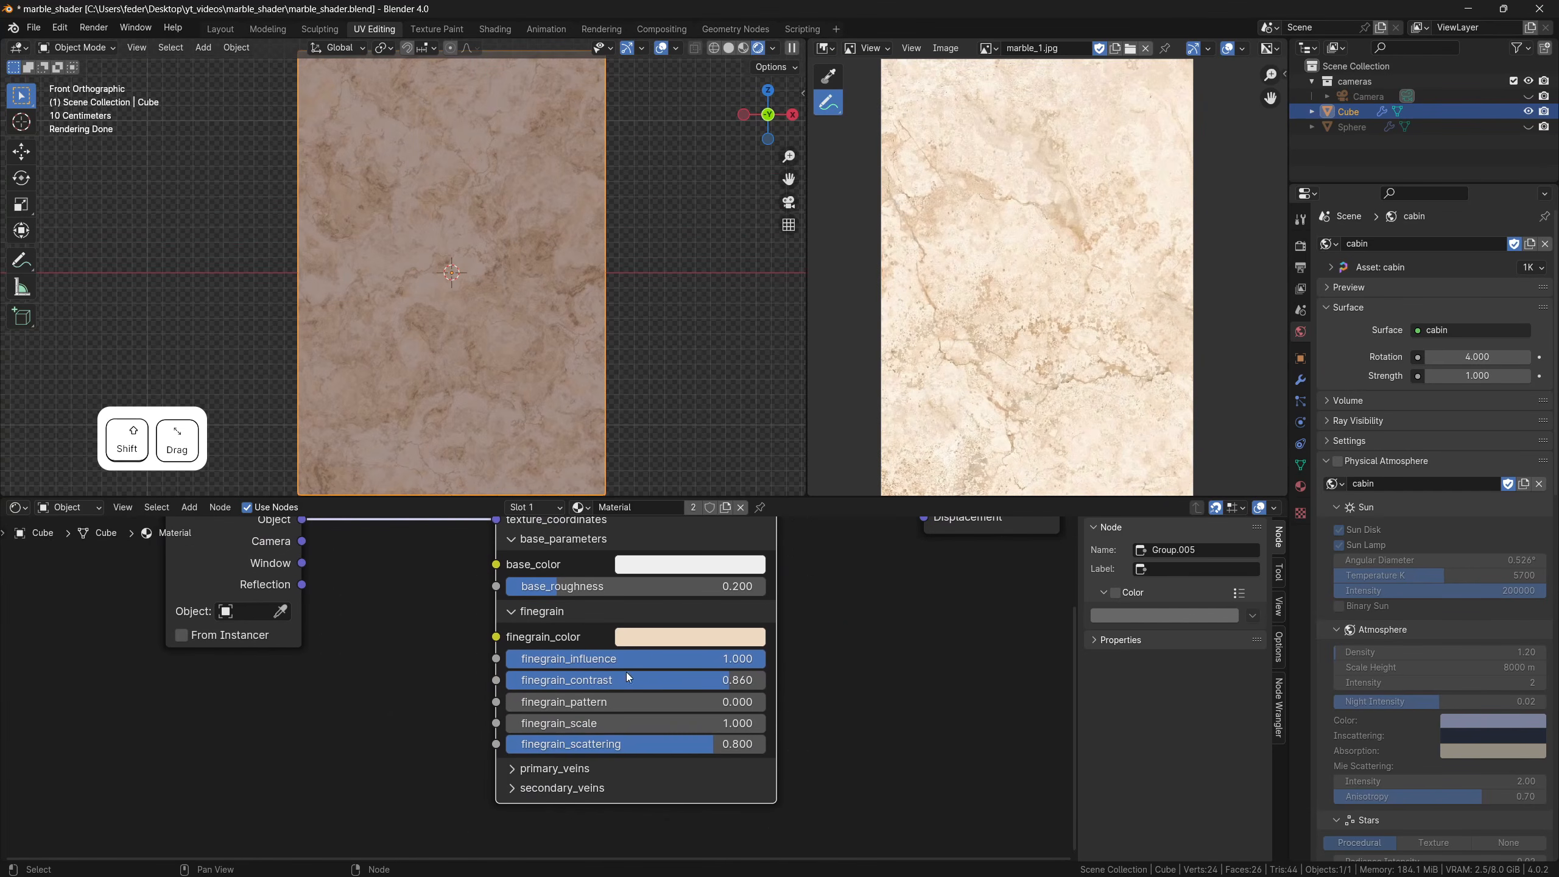
{"action": "left_click", "coordinate": [521, 768]}
{"action": "middle_click_drag", "start_coordinate": [832, 727], "coordinate": [845, 613], "text": "shift"}
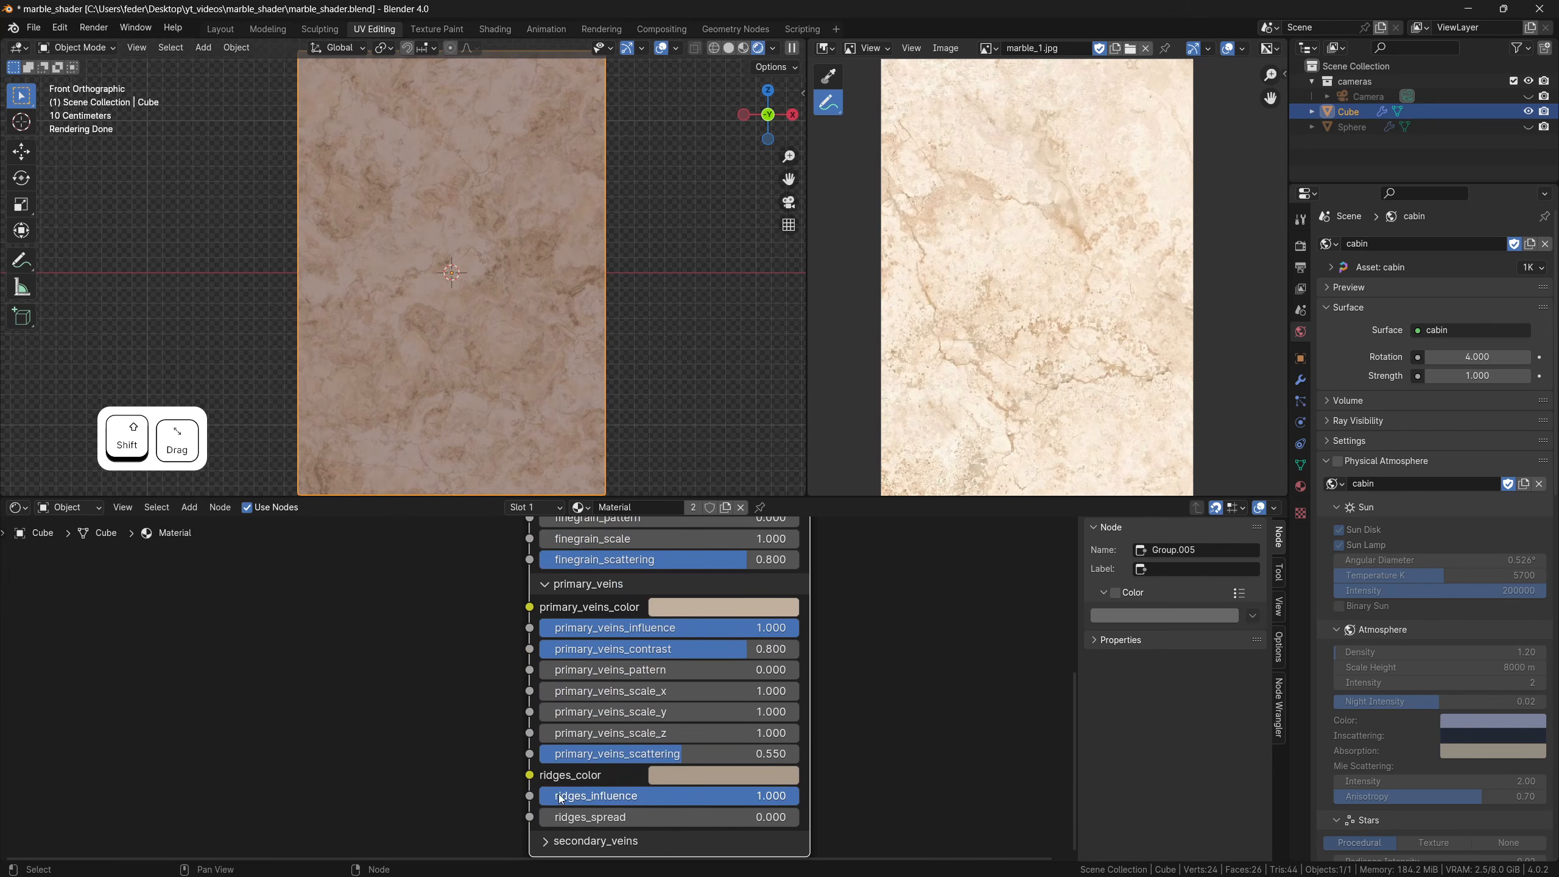
{"action": "middle_click_drag", "start_coordinate": [559, 798], "coordinate": [551, 699], "text": "shift"}
{"action": "left_click", "coordinate": [540, 743]}
{"action": "scroll", "coordinate": [736, 711], "scroll_direction": "down", "scroll_amount": 7}
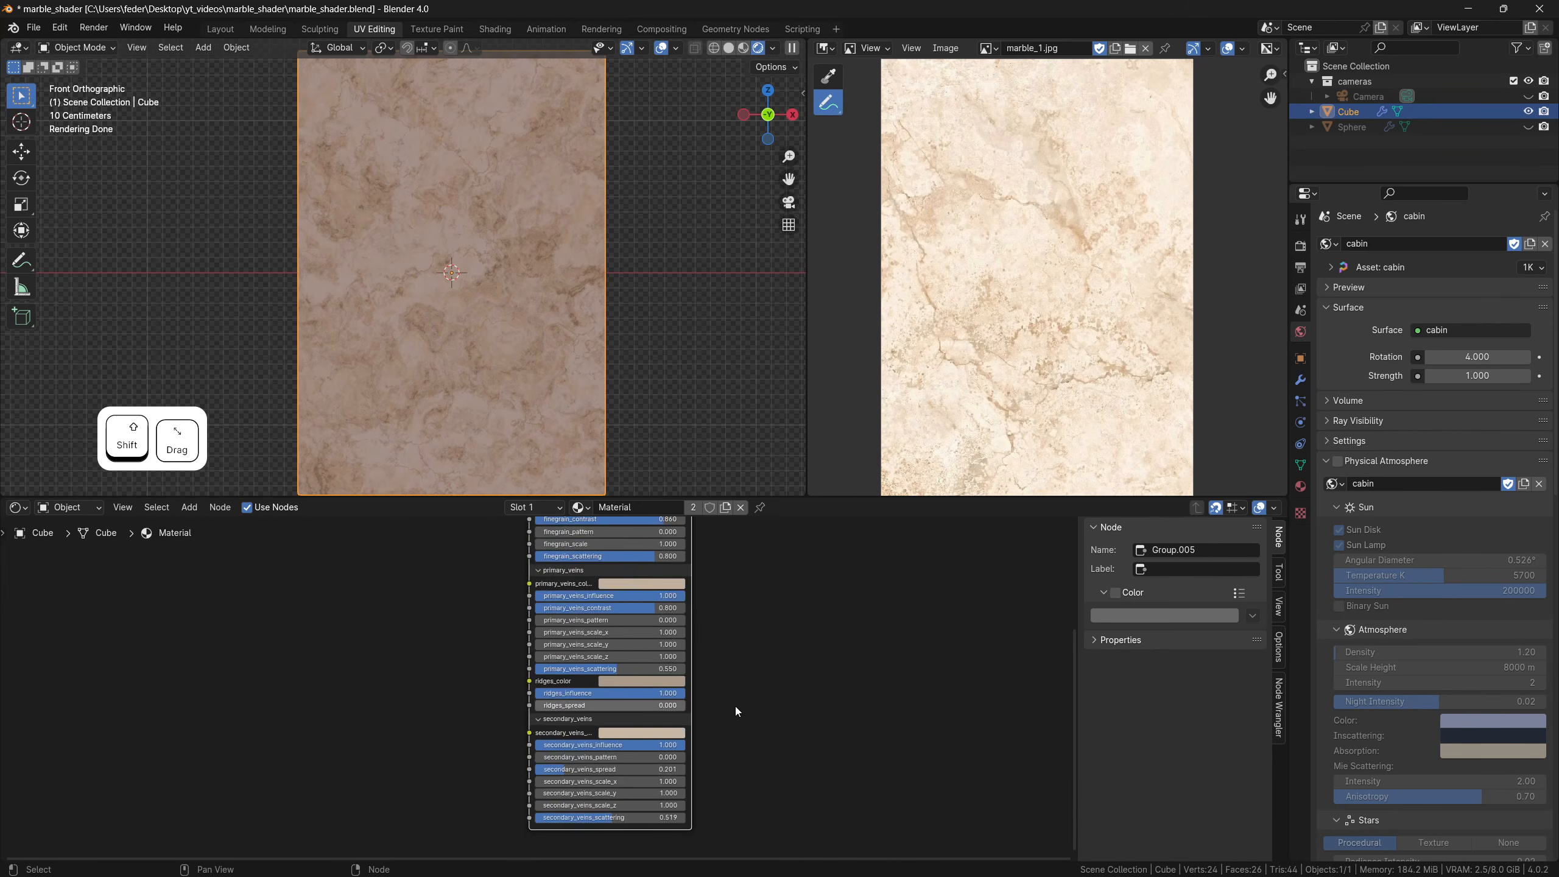
{"action": "scroll", "coordinate": [735, 707], "scroll_direction": "down", "scroll_amount": 3}
{"action": "middle_click_drag", "start_coordinate": [722, 608], "coordinate": [731, 710], "text": "shift"}
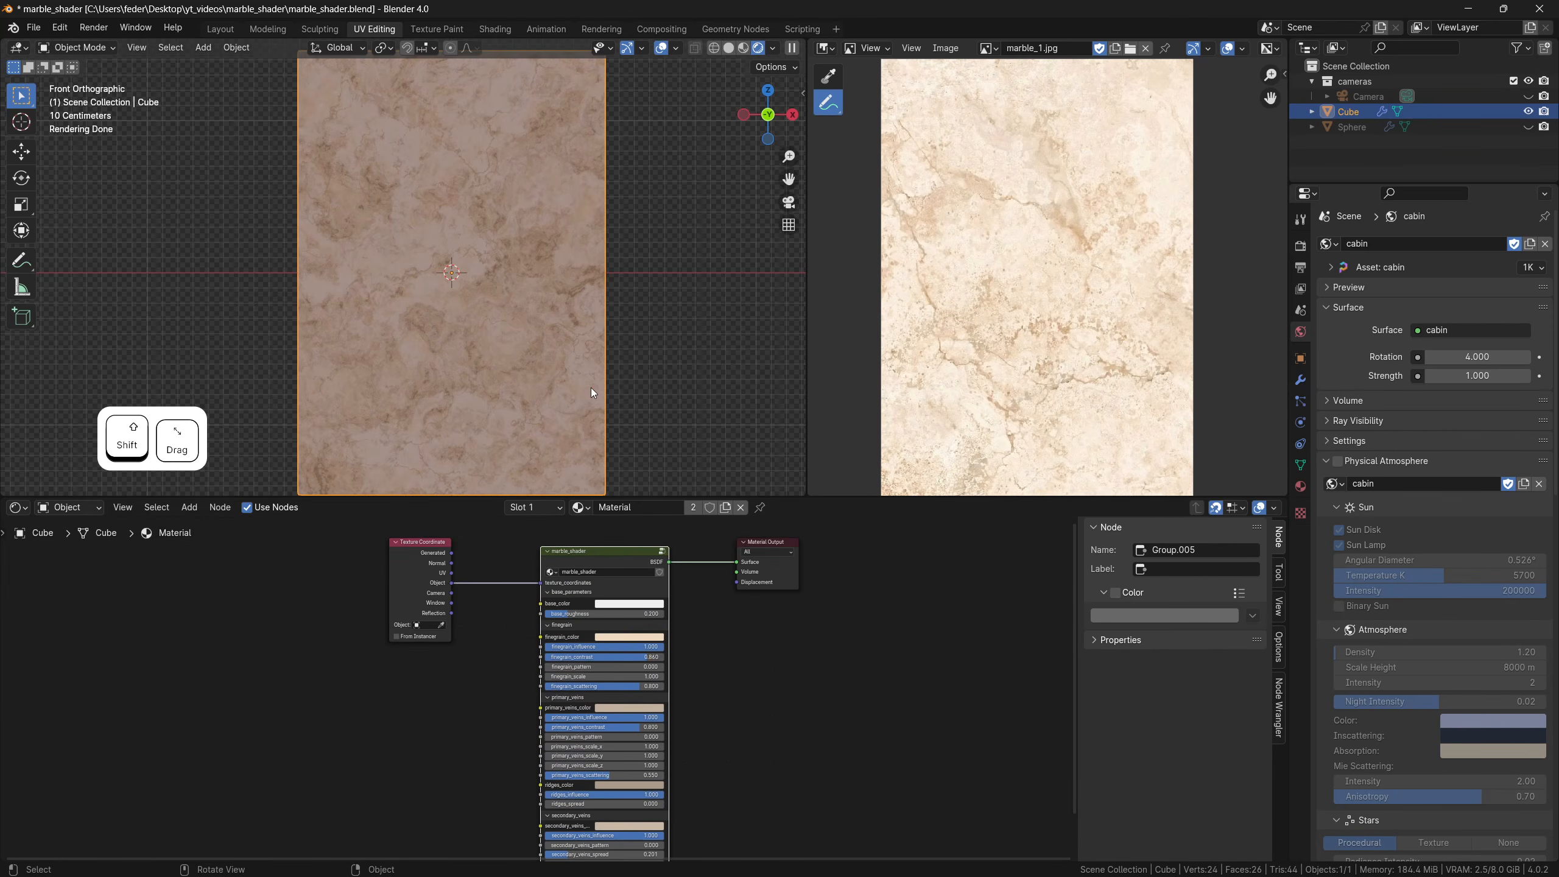
Switch the reference image to marble_3.jpg
{"action": "middle_click_drag", "start_coordinate": [593, 393], "coordinate": [551, 324]}
{"action": "left_click", "coordinate": [989, 48]}
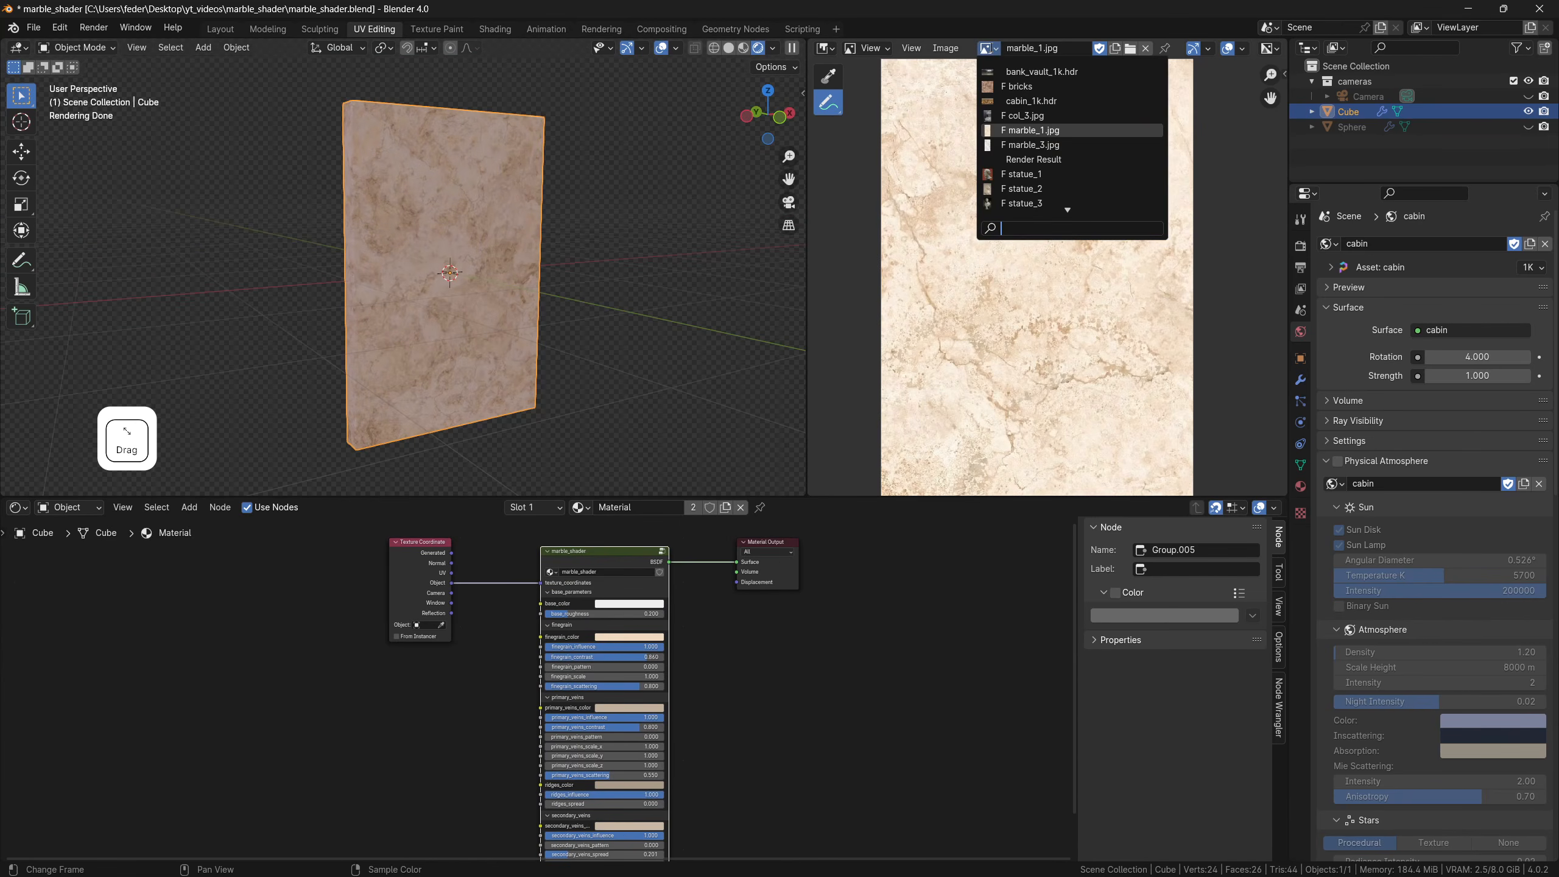
{"action": "left_click", "coordinate": [1032, 147]}
{"action": "scroll", "coordinate": [1053, 276], "scroll_direction": "down", "scroll_amount": 1}
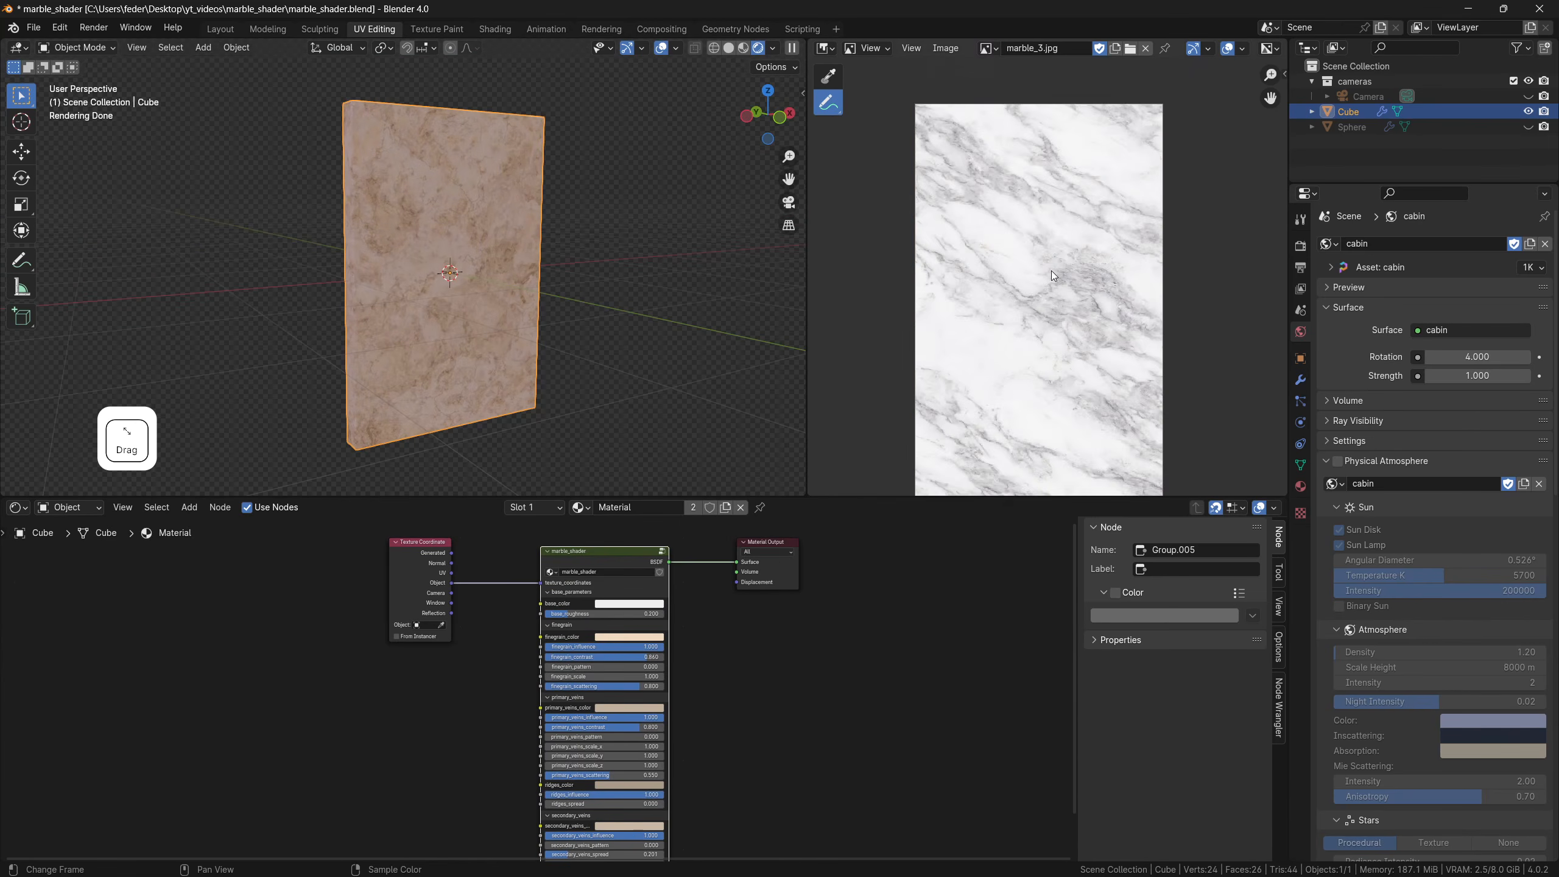
{"action": "middle_click_drag", "start_coordinate": [1057, 311], "coordinate": [1049, 261], "text": "shift"}
View the cube from the front and switch the scene's world to tv_studio
{"action": "middle_click_drag", "start_coordinate": [573, 290], "coordinate": [535, 284]}
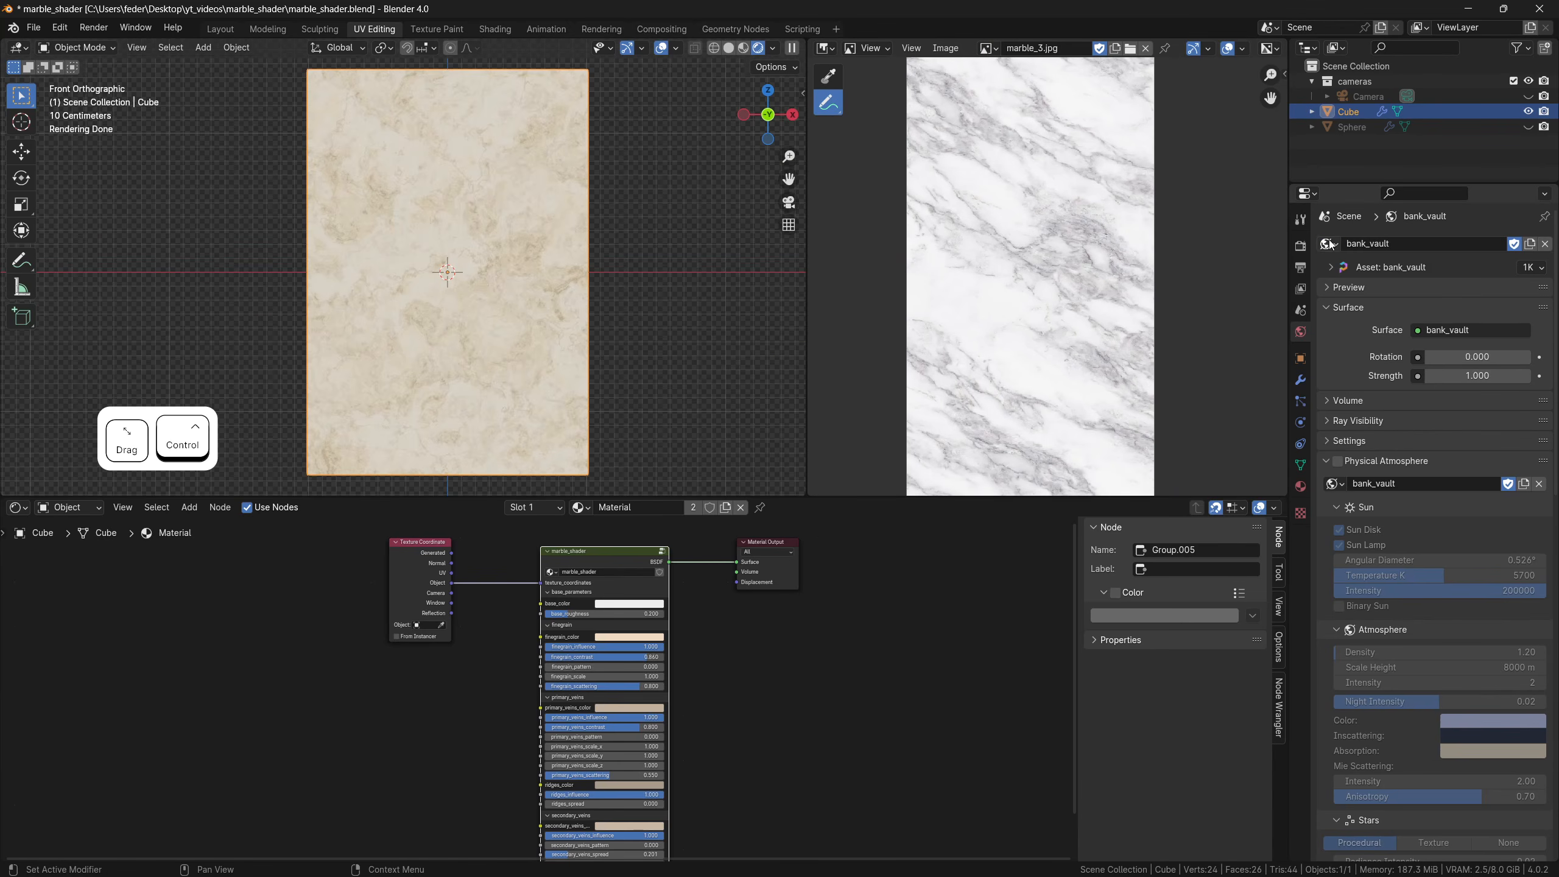
{"action": "left_click", "coordinate": [1329, 245]}
{"action": "left_click", "coordinate": [1334, 301]}
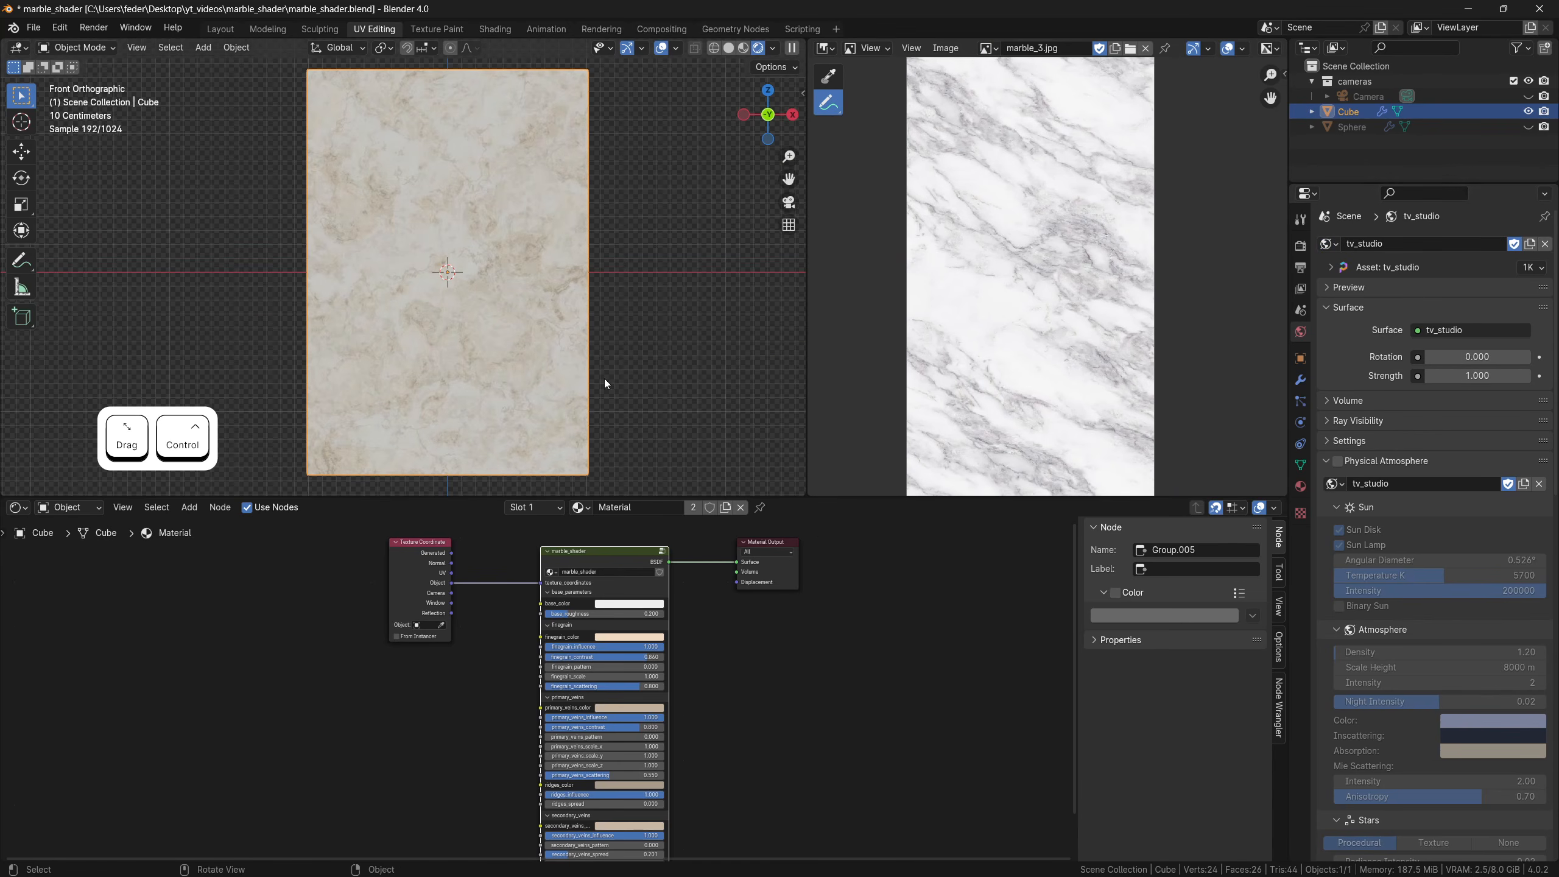
Set secondary_veins_influence to 0 on the marble_shader node
{"action": "scroll", "coordinate": [726, 649], "scroll_direction": "up", "scroll_amount": 3}
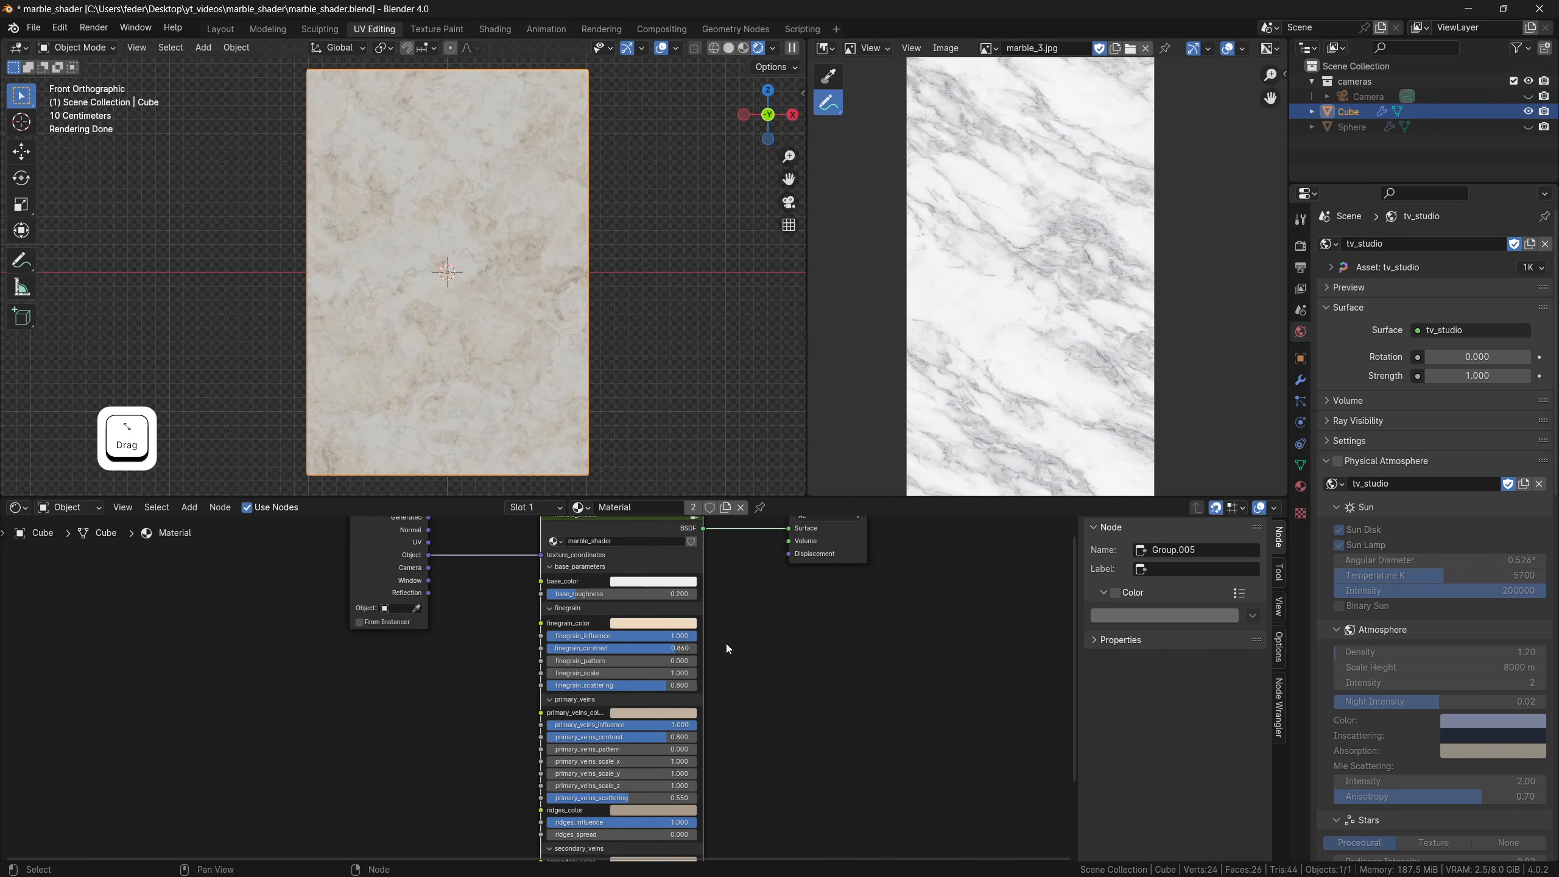
{"action": "middle_click_drag", "start_coordinate": [788, 740], "coordinate": [769, 522], "text": "shift"}
{"action": "scroll", "coordinate": [767, 528], "scroll_direction": "up", "scroll_amount": 7}
{"action": "left_click_drag", "start_coordinate": [706, 626], "coordinate": [445, 627]}
{"action": "middle_click_drag", "start_coordinate": [835, 574], "coordinate": [862, 742], "text": "shift"}
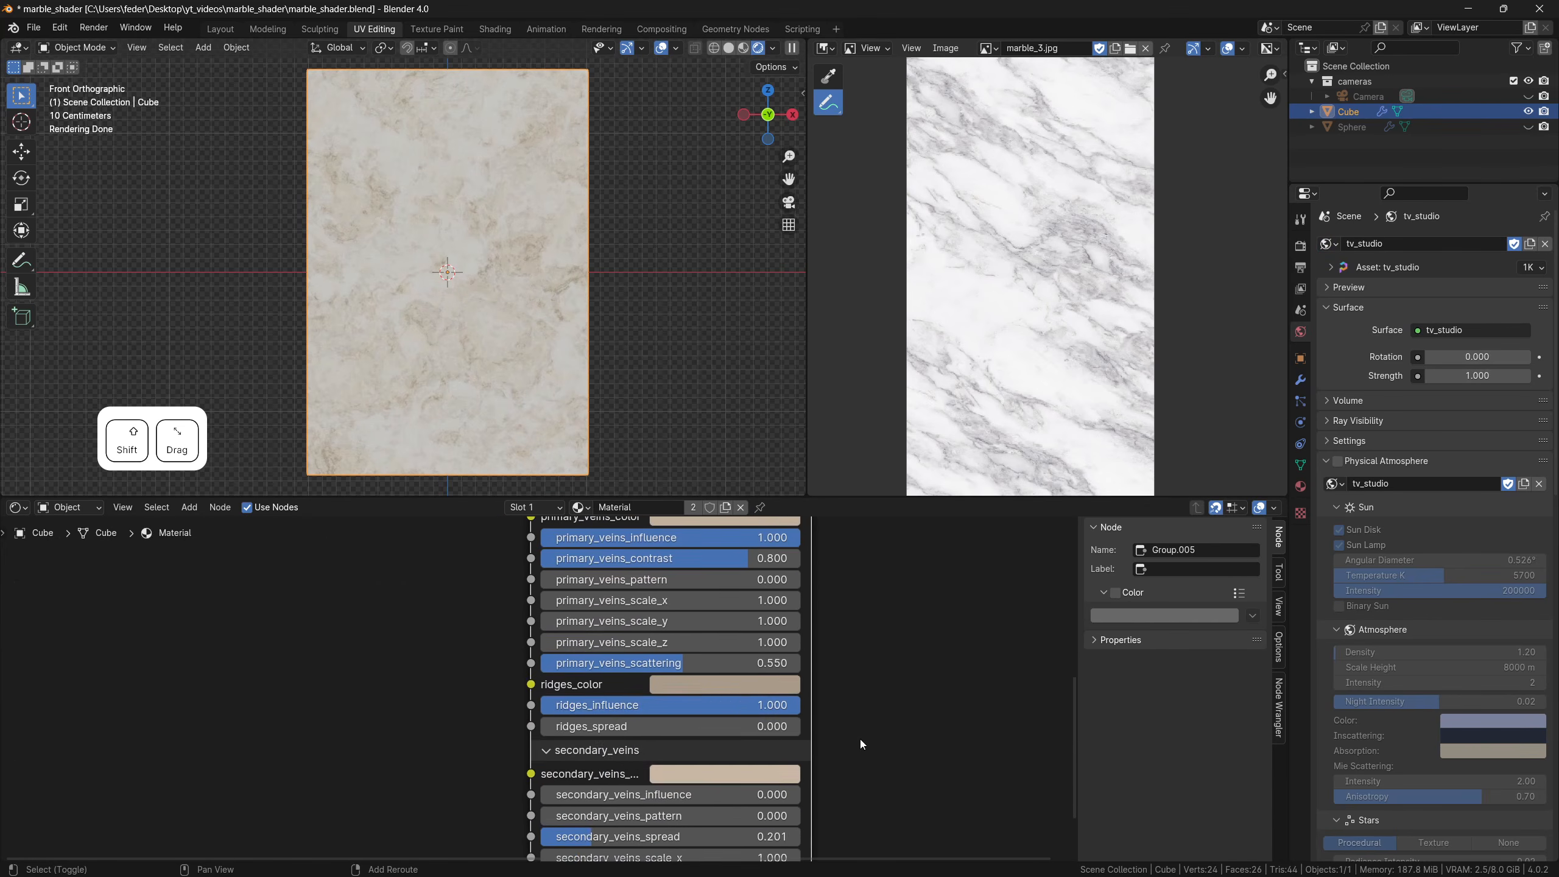
Set ridges_influence and primary_veins_influence to 0 on the marble_shader node
{"action": "left_click_drag", "start_coordinate": [736, 705], "coordinate": [473, 705]}
{"action": "middle_click_drag", "start_coordinate": [848, 620], "coordinate": [869, 735], "text": "shift"}
{"action": "left_click_drag", "start_coordinate": [755, 654], "coordinate": [491, 653]}
Make the marble_shader's base_color pure white and set the tv_studio world's strength to 1.5
{"action": "middle_click_drag", "start_coordinate": [944, 594], "coordinate": [902, 805], "text": "shift"}
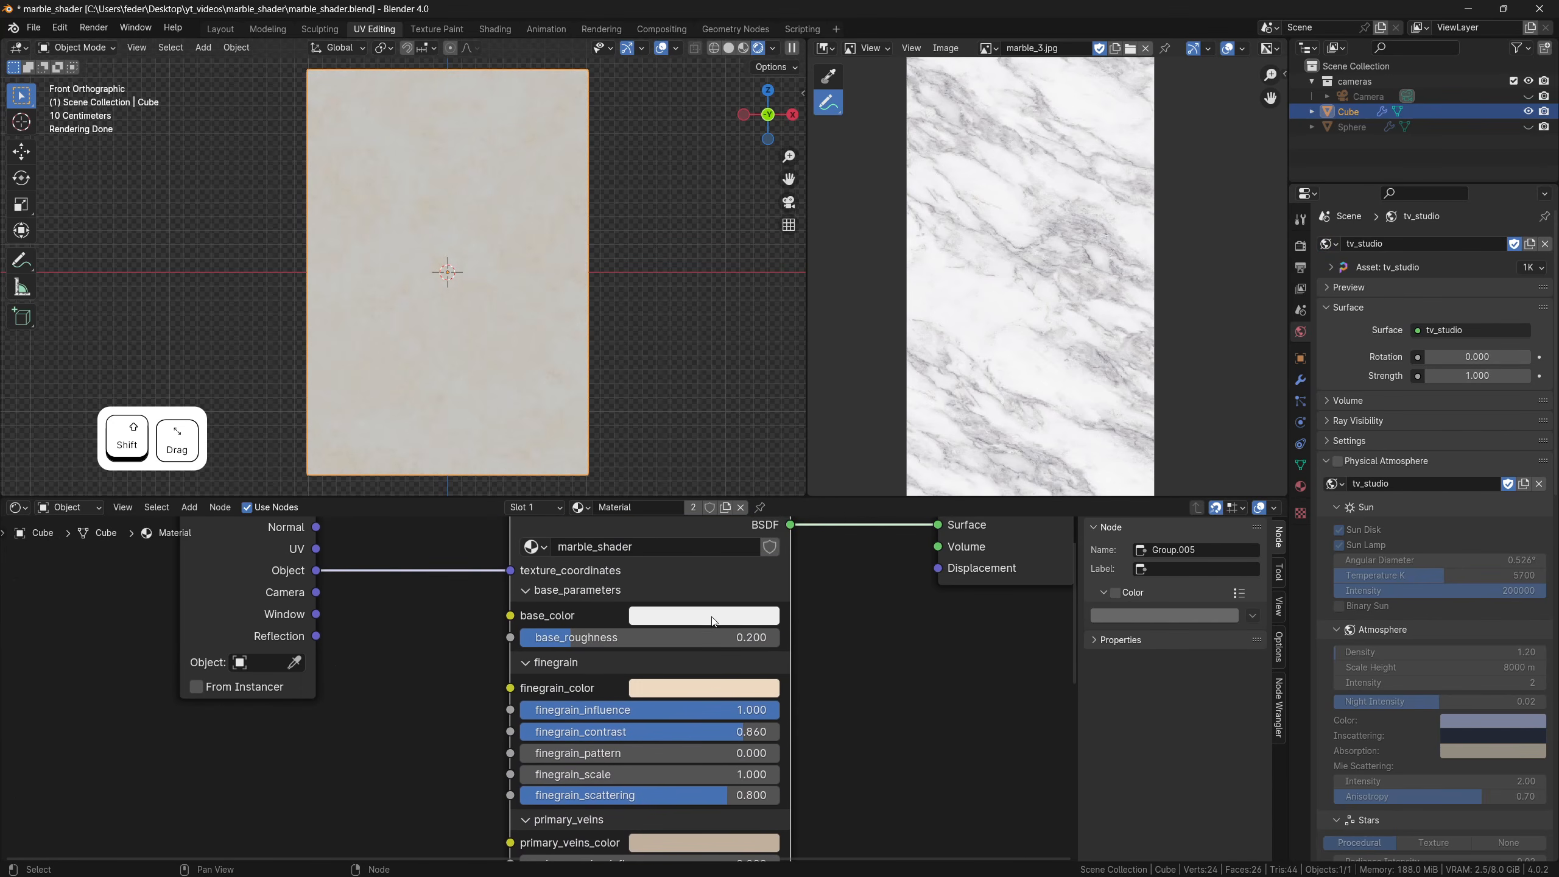
{"action": "left_click", "coordinate": [704, 615]}
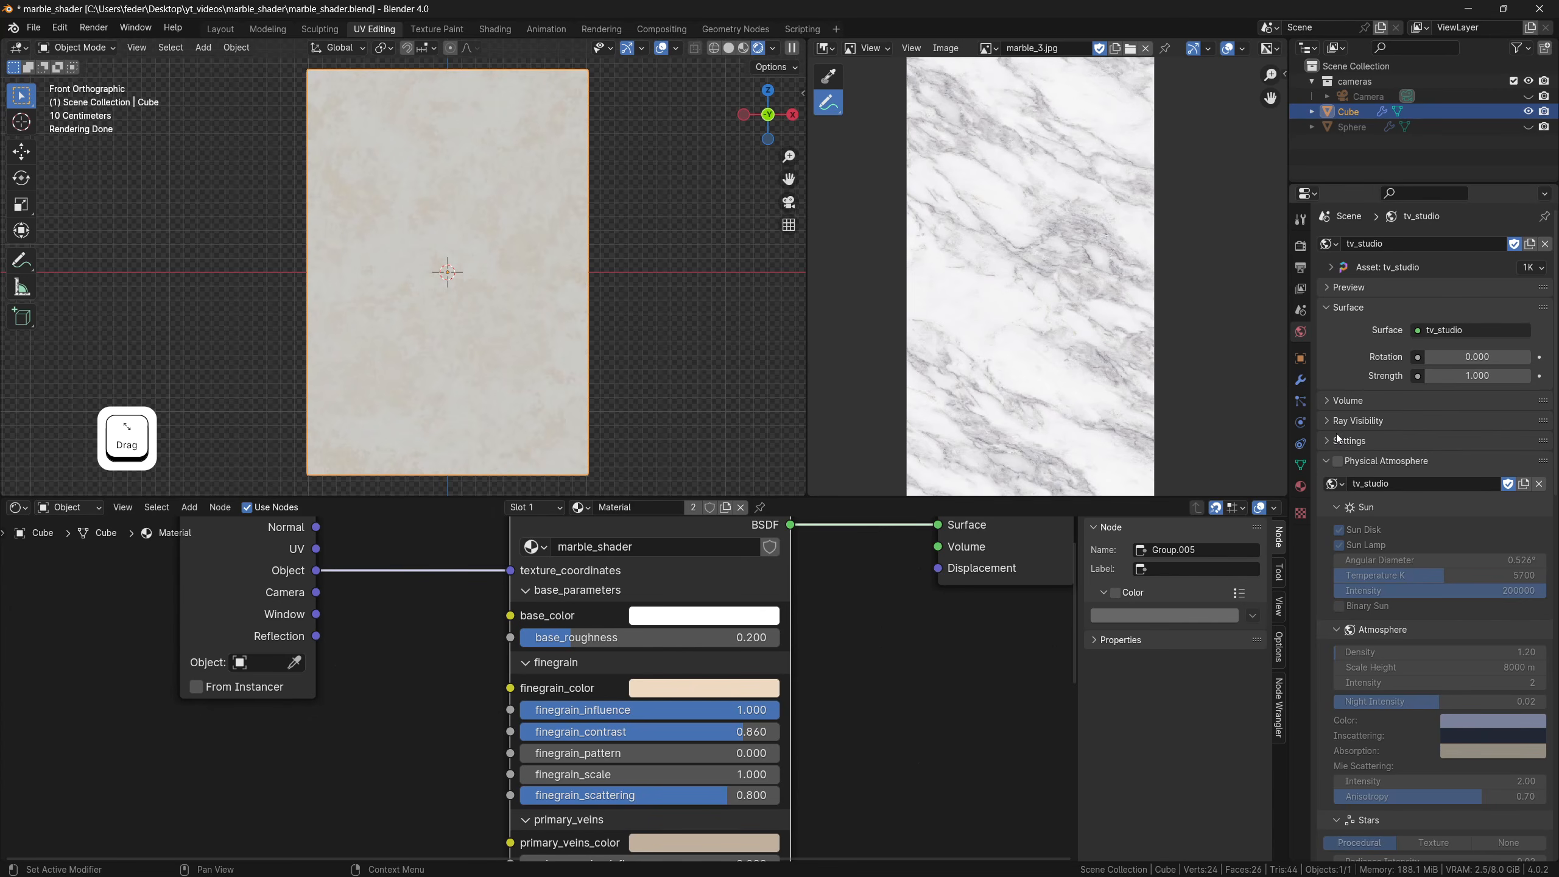
{"action": "left_click", "coordinate": [1470, 376]}
{"action": "type", "text": "1.5"}
{"action": "key", "text": "Return"}
Sample finegrain_color from a near-white area of the marble_3.jpg reference
{"action": "middle_click_drag", "start_coordinate": [850, 714], "coordinate": [840, 660], "text": "shift"}
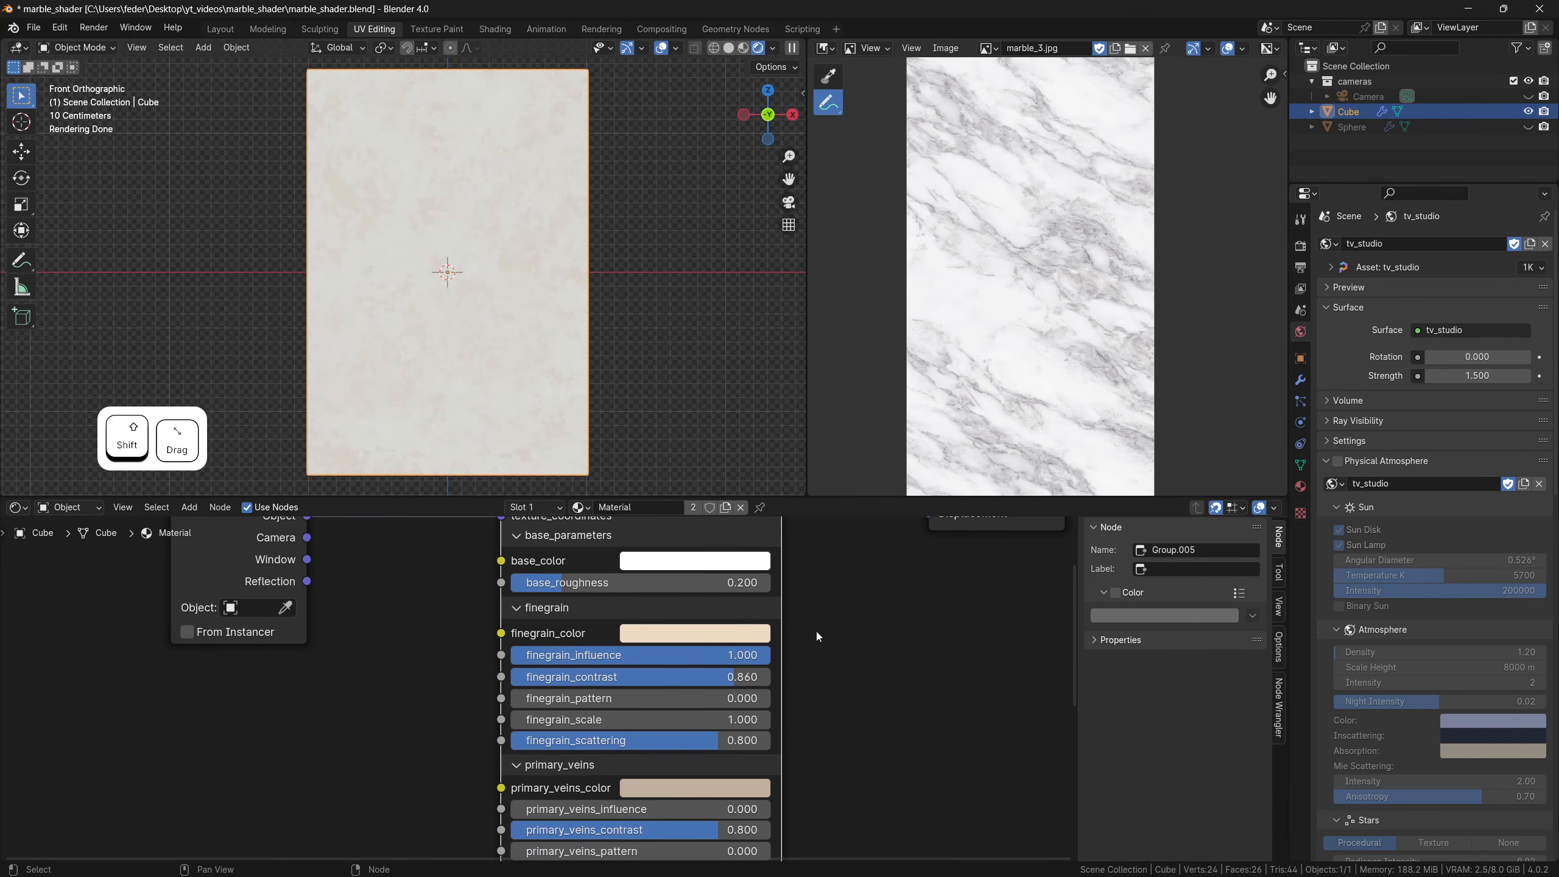
{"action": "left_click", "coordinate": [724, 632]}
{"action": "key", "text": "e"}
{"action": "left_click", "coordinate": [986, 253]}
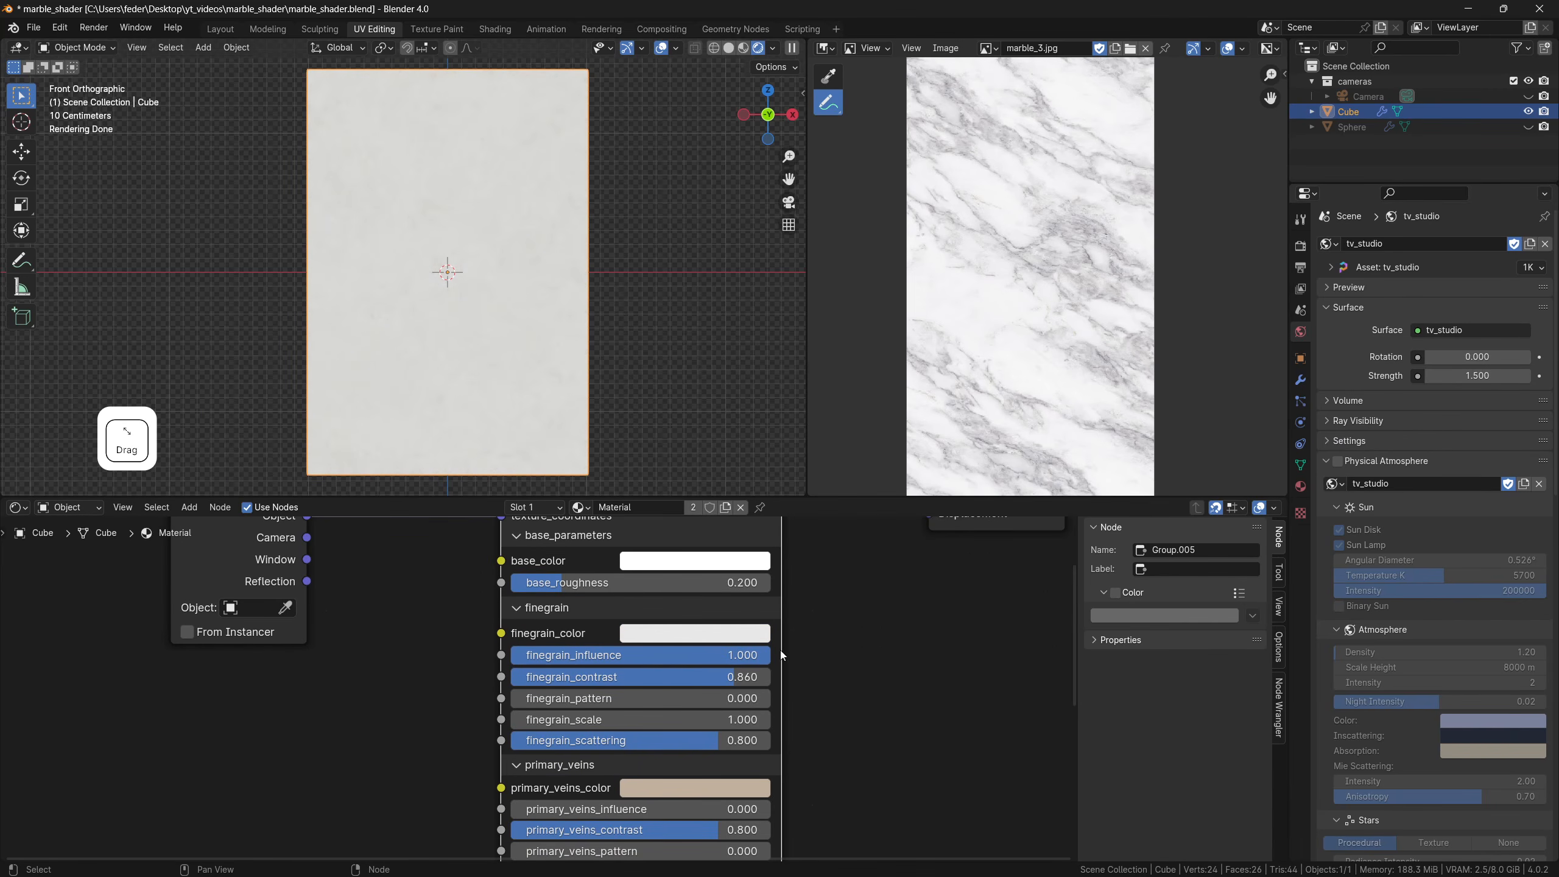
Collapse base_parameters and finegrain, sample primary_veins_color from a grey vein in the reference, and set primary_veins_influence to 1
{"action": "left_click", "coordinate": [516, 535]}
{"action": "left_click", "coordinate": [517, 555]}
{"action": "middle_click_drag", "start_coordinate": [889, 709], "coordinate": [880, 688], "text": "shift"}
{"action": "left_click", "coordinate": [713, 577]}
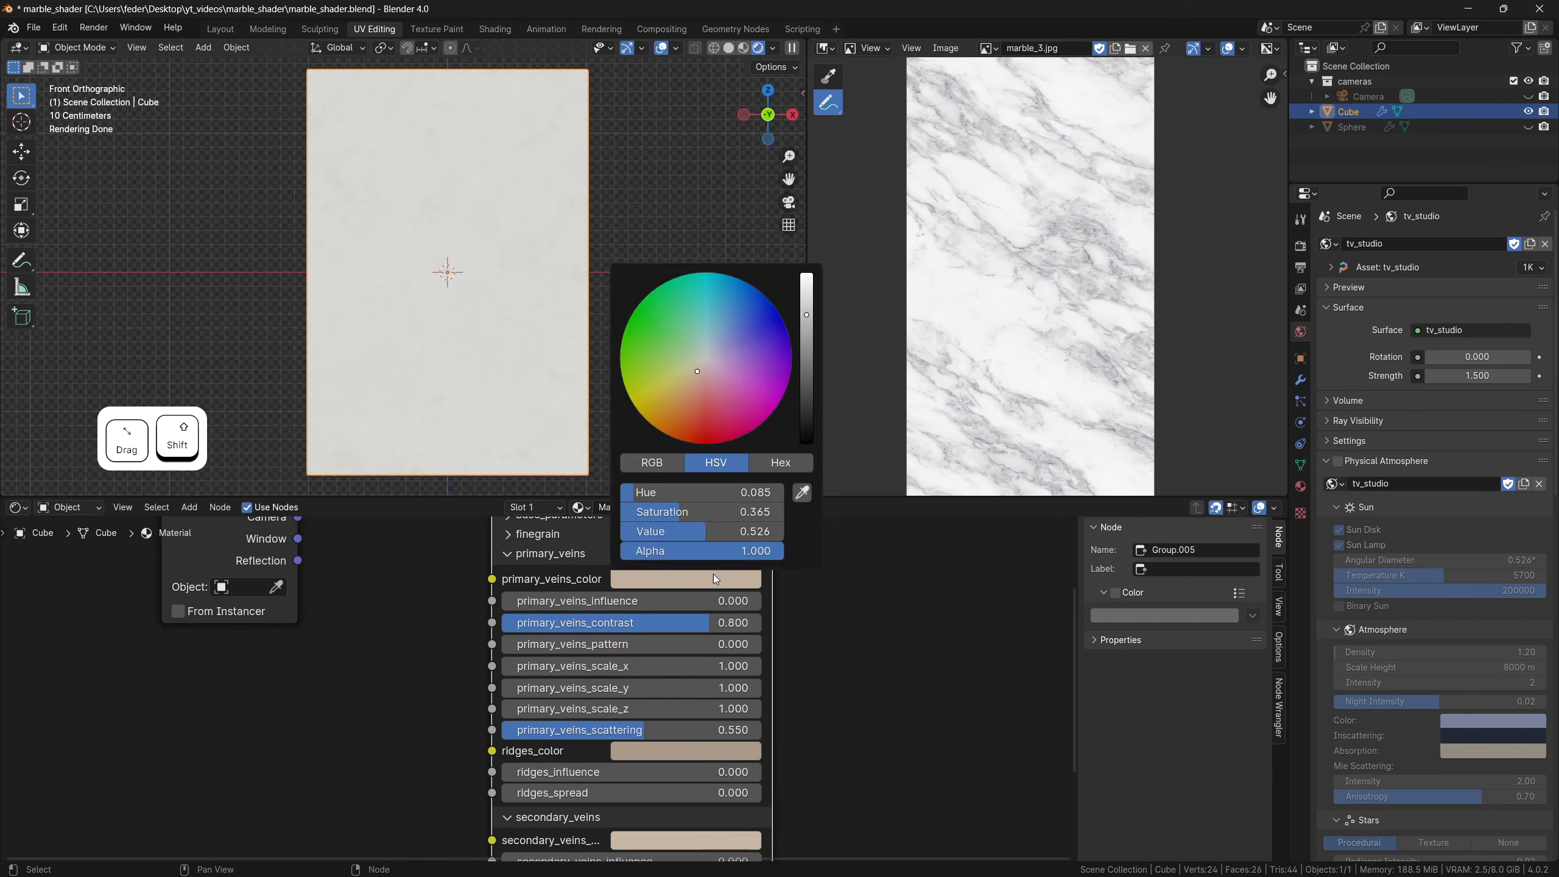
{"action": "key", "text": "e"}
{"action": "left_click", "coordinate": [1042, 269]}
{"action": "left_click_drag", "start_coordinate": [577, 603], "coordinate": [761, 602]}
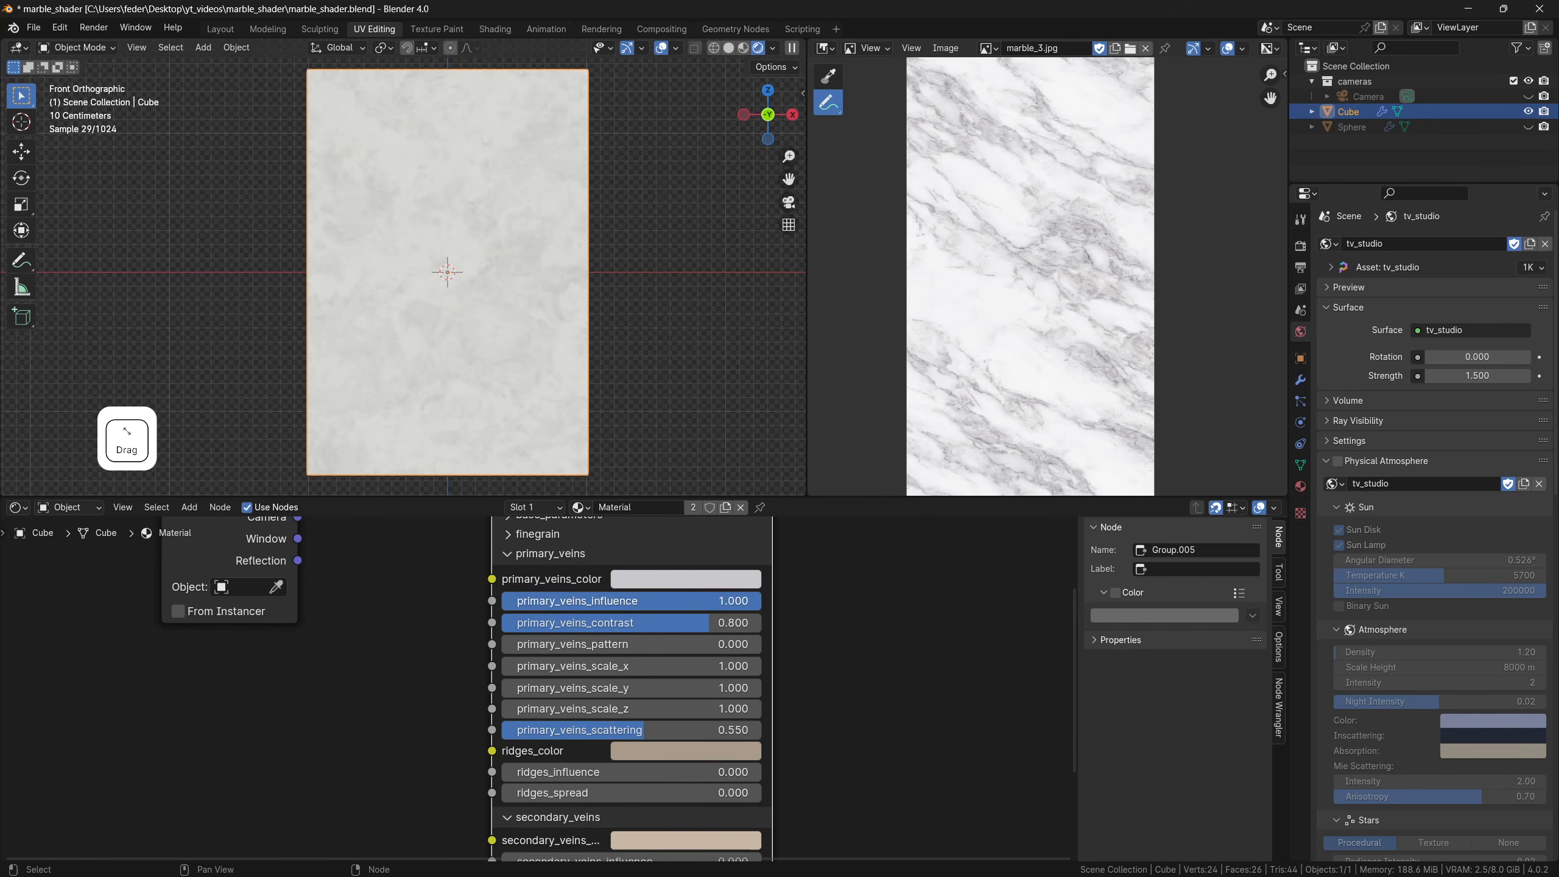
Darken primary_veins_color to a value of about 0.437 and set primary_veins_scale_x, scale_y and scale_z to 0.65
{"action": "left_click", "coordinate": [709, 581]}
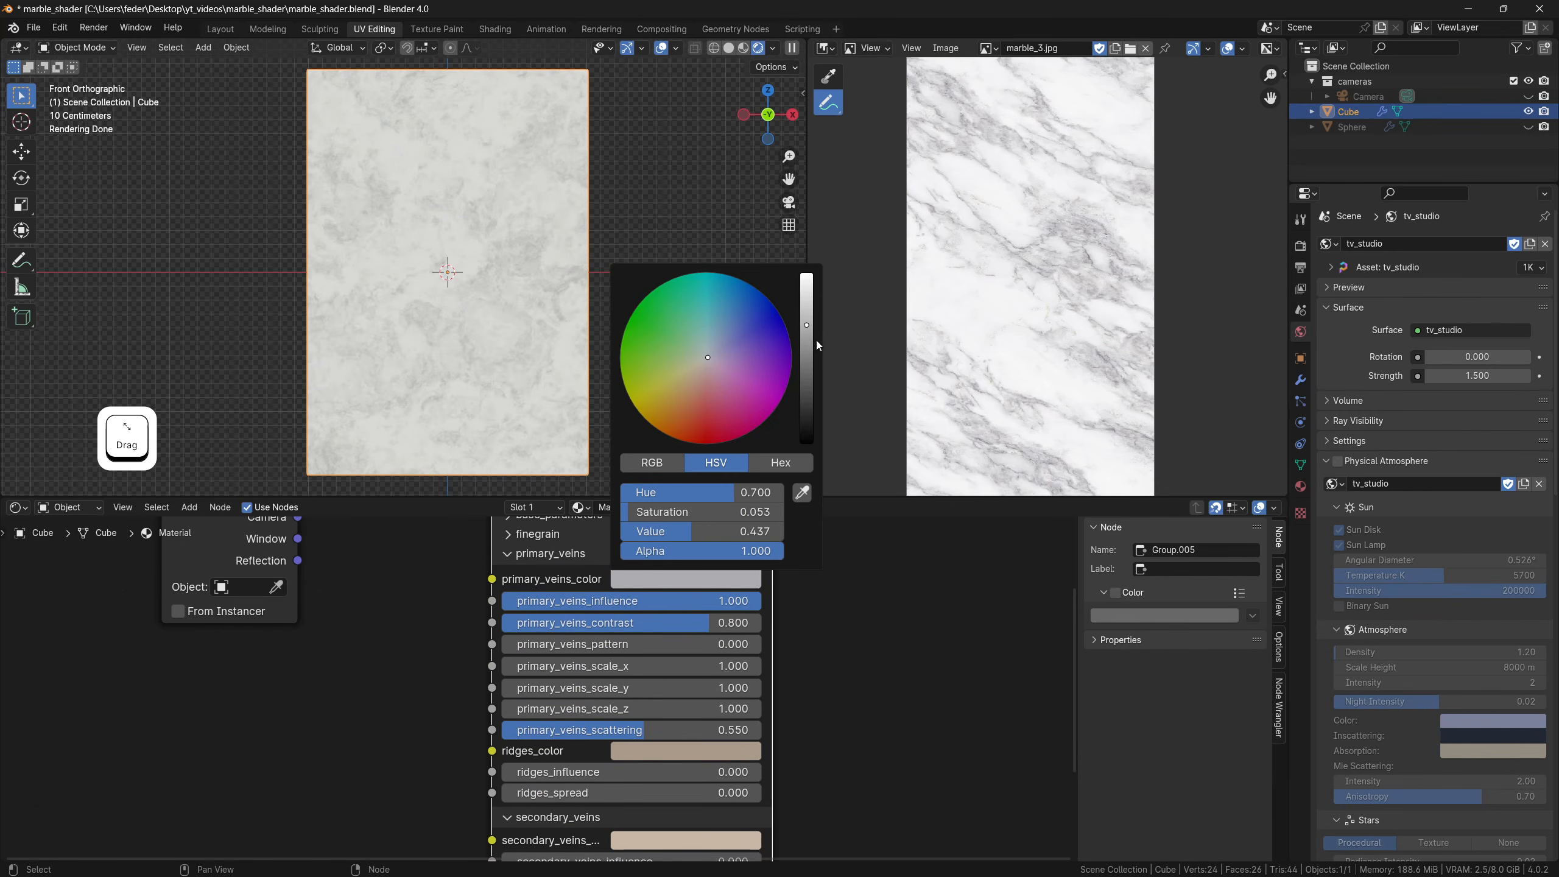
{"action": "middle_click_drag", "start_coordinate": [832, 710], "coordinate": [868, 661], "text": "shift"}
{"action": "left_click_drag", "start_coordinate": [752, 621], "coordinate": [752, 664]}
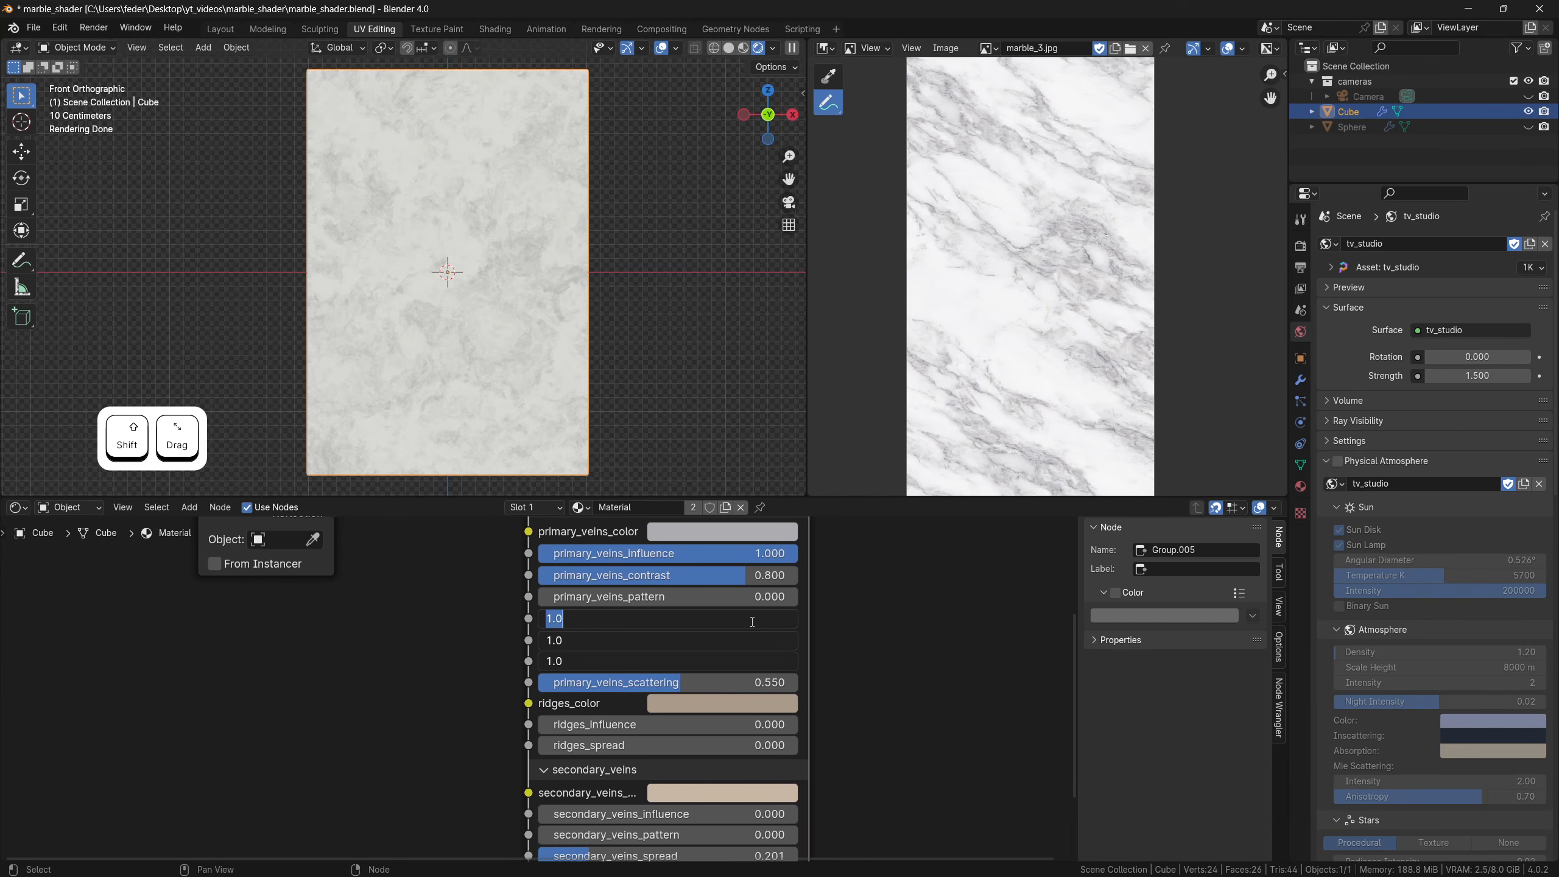
{"action": "type", "text": "0.65"}
{"action": "key", "text": "Return"}
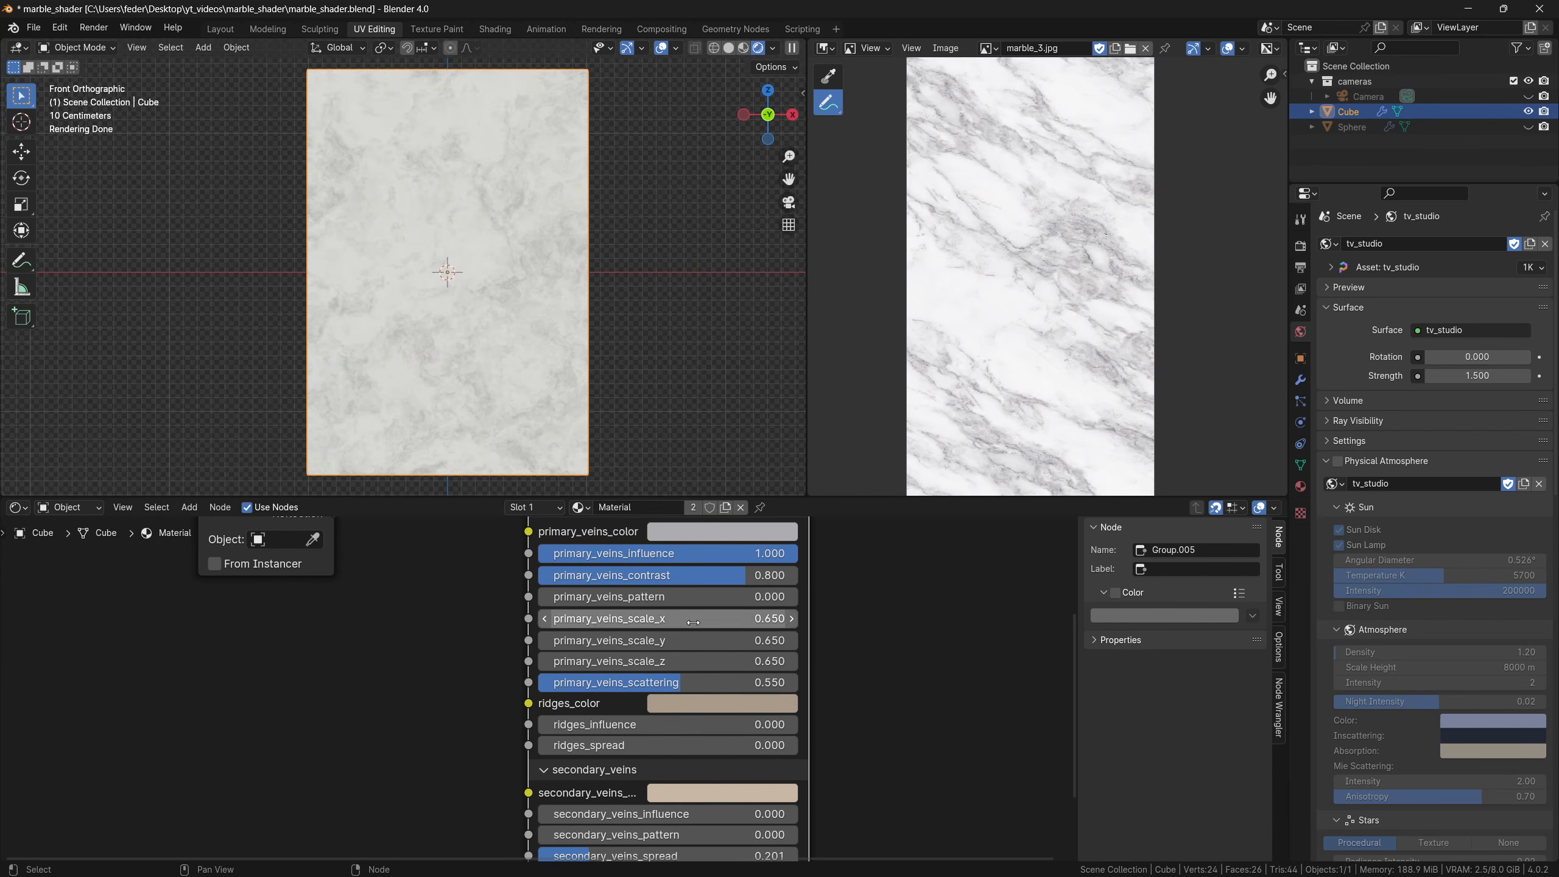
Add a Plain Axes empty to the scene and reselect the cube
{"action": "key", "text": "shift+a"}
{"action": "mouse_move", "coordinate": [488, 476]}
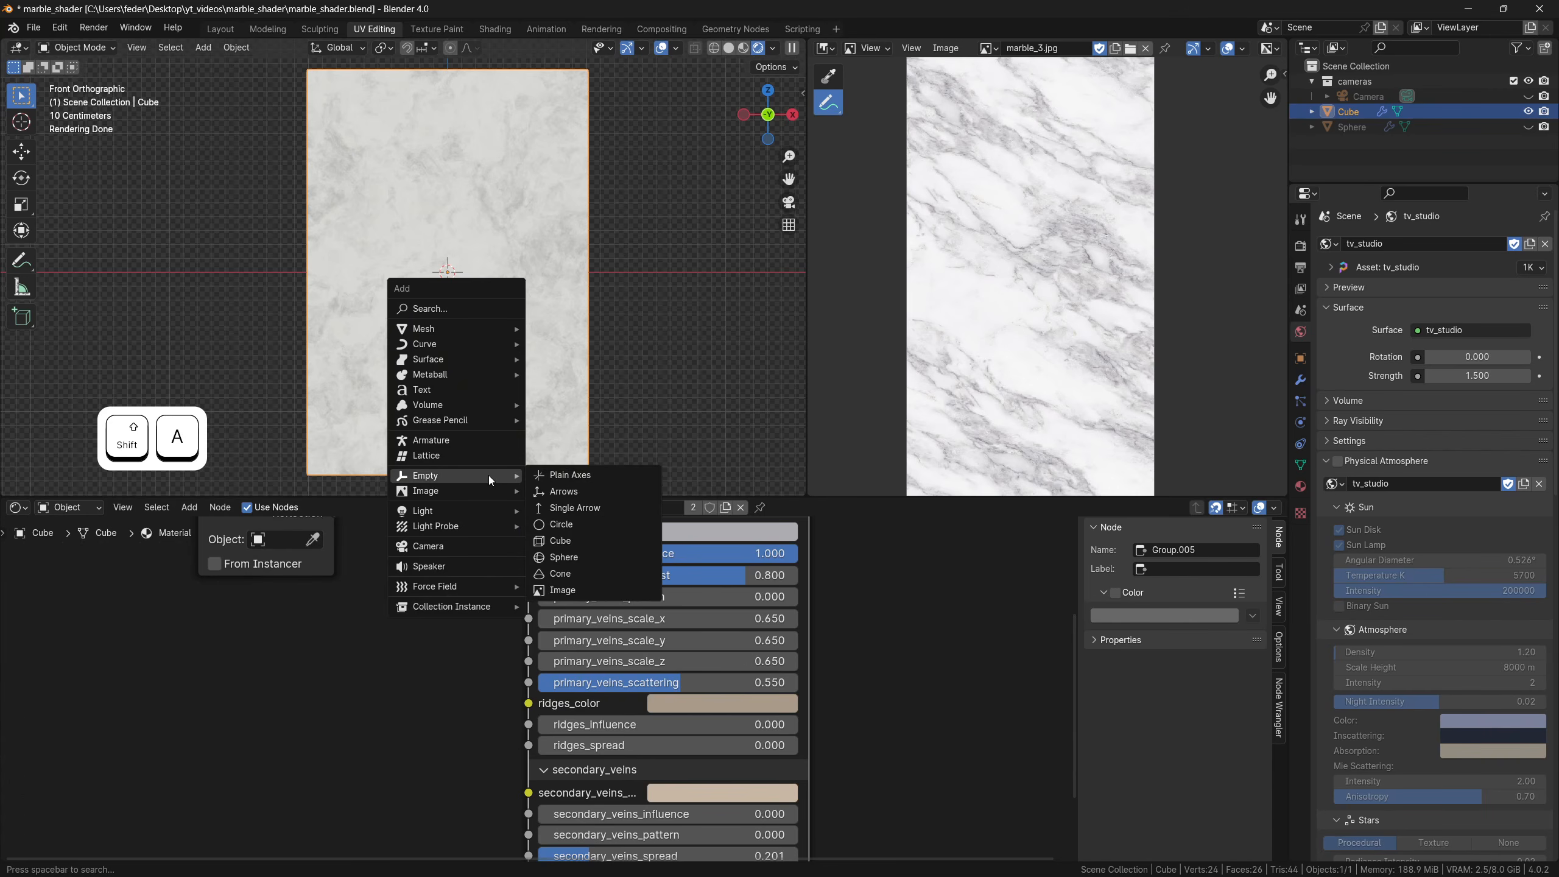
{"action": "left_click", "coordinate": [558, 475]}
{"action": "left_click", "coordinate": [509, 379]}
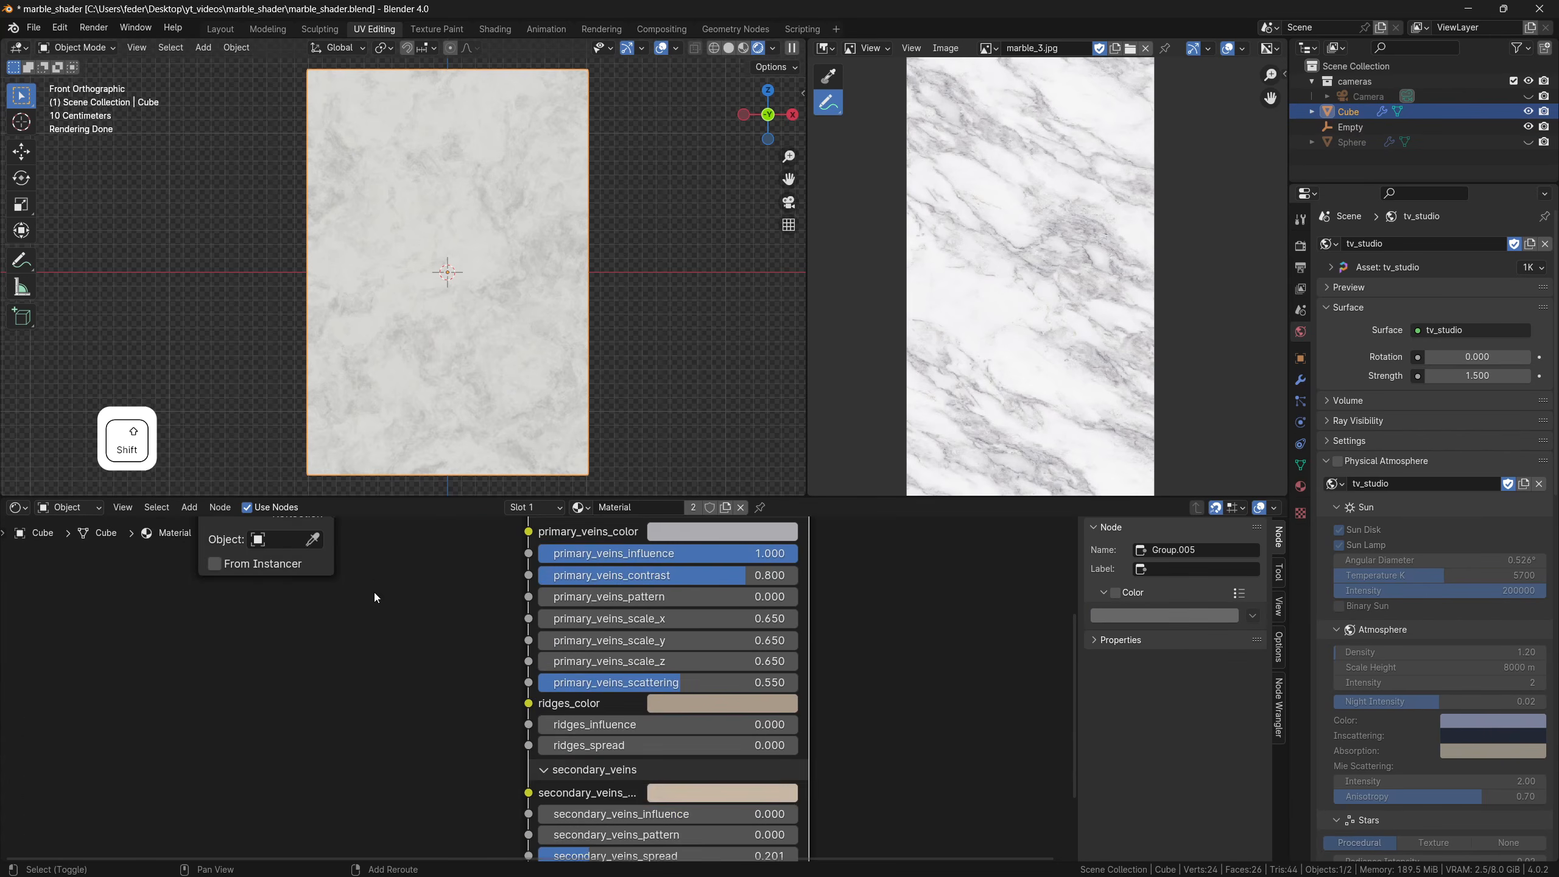
Assign the Empty as the Texture Coordinate node's object
{"action": "middle_click_drag", "start_coordinate": [392, 543], "coordinate": [577, 692], "text": "shift"}
{"action": "scroll", "coordinate": [568, 693], "scroll_direction": "down", "scroll_amount": 3}
{"action": "left_click_drag", "start_coordinate": [412, 601], "coordinate": [352, 602]}
{"action": "left_click", "coordinate": [501, 688]}
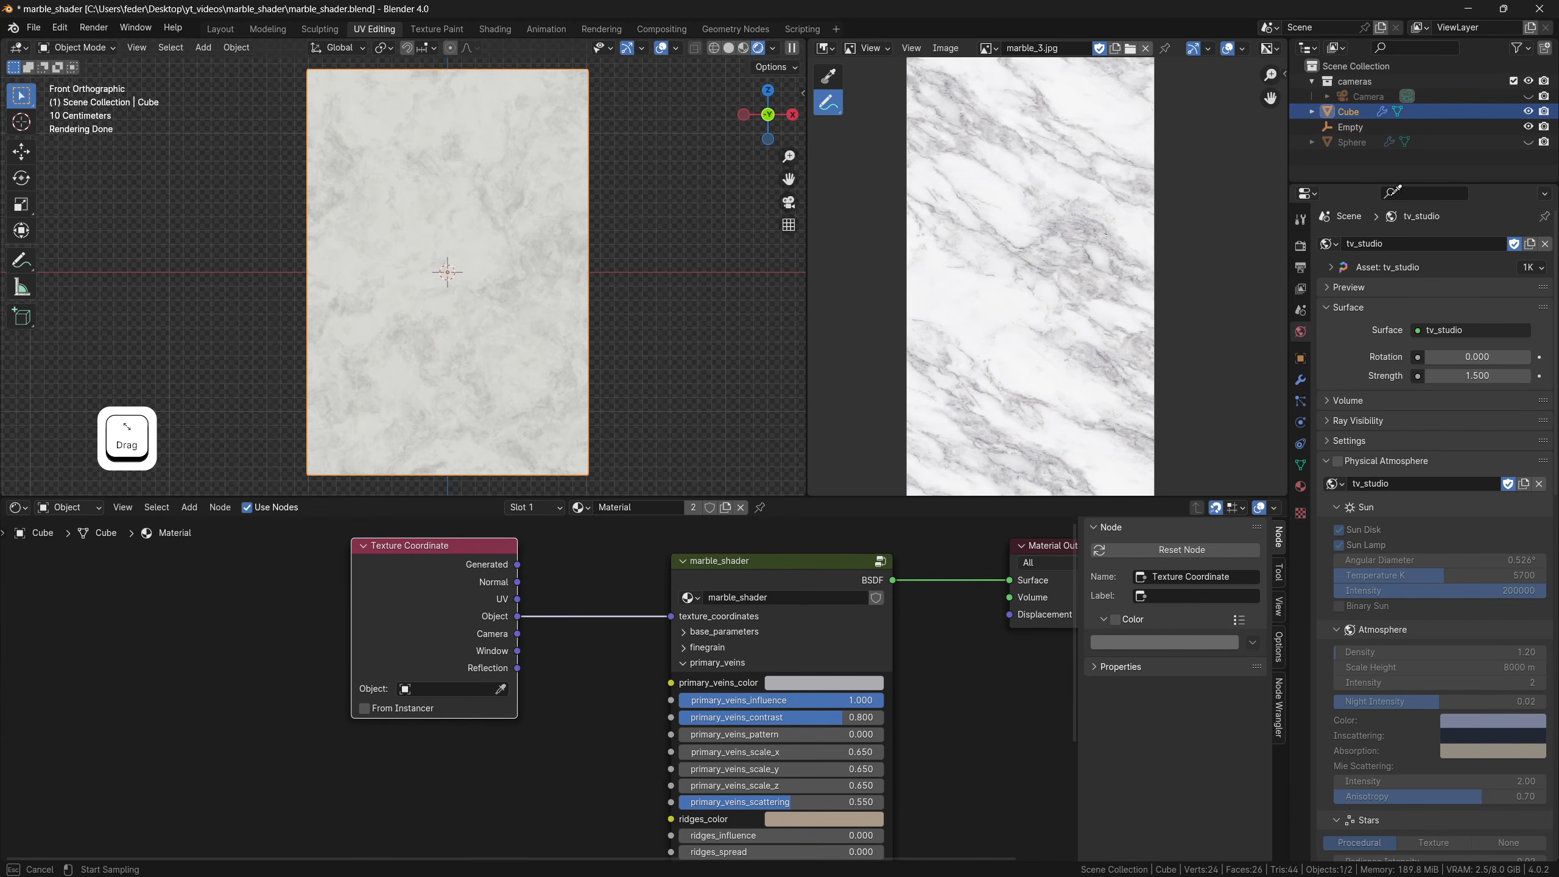
{"action": "left_click", "coordinate": [1359, 126]}
Rotate the Empty about 25 degrees in the front view to slant the marble pattern, and reselect the cube
{"action": "key", "text": "r"}
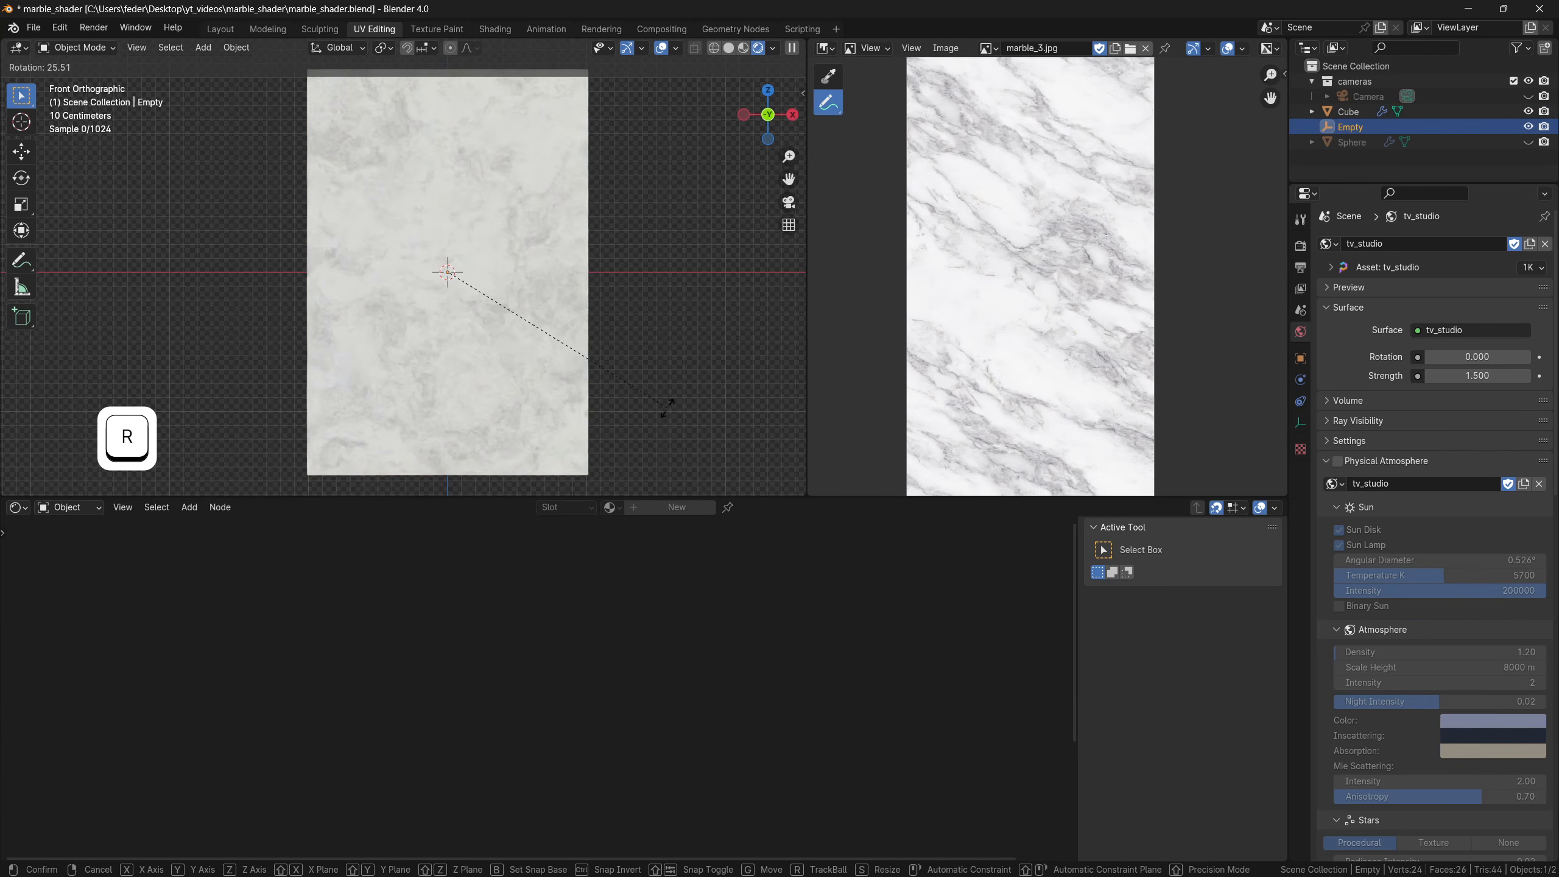
{"action": "left_click", "coordinate": [667, 408]}
{"action": "left_click", "coordinate": [567, 427]}
Set primary_veins_scale_z to about 1.26 and ridges_influence to 1 on the marble_shader node
{"action": "middle_click_drag", "start_coordinate": [953, 791], "coordinate": [802, 645], "text": "shift"}
{"action": "scroll", "coordinate": [791, 647], "scroll_direction": "up", "scroll_amount": 3}
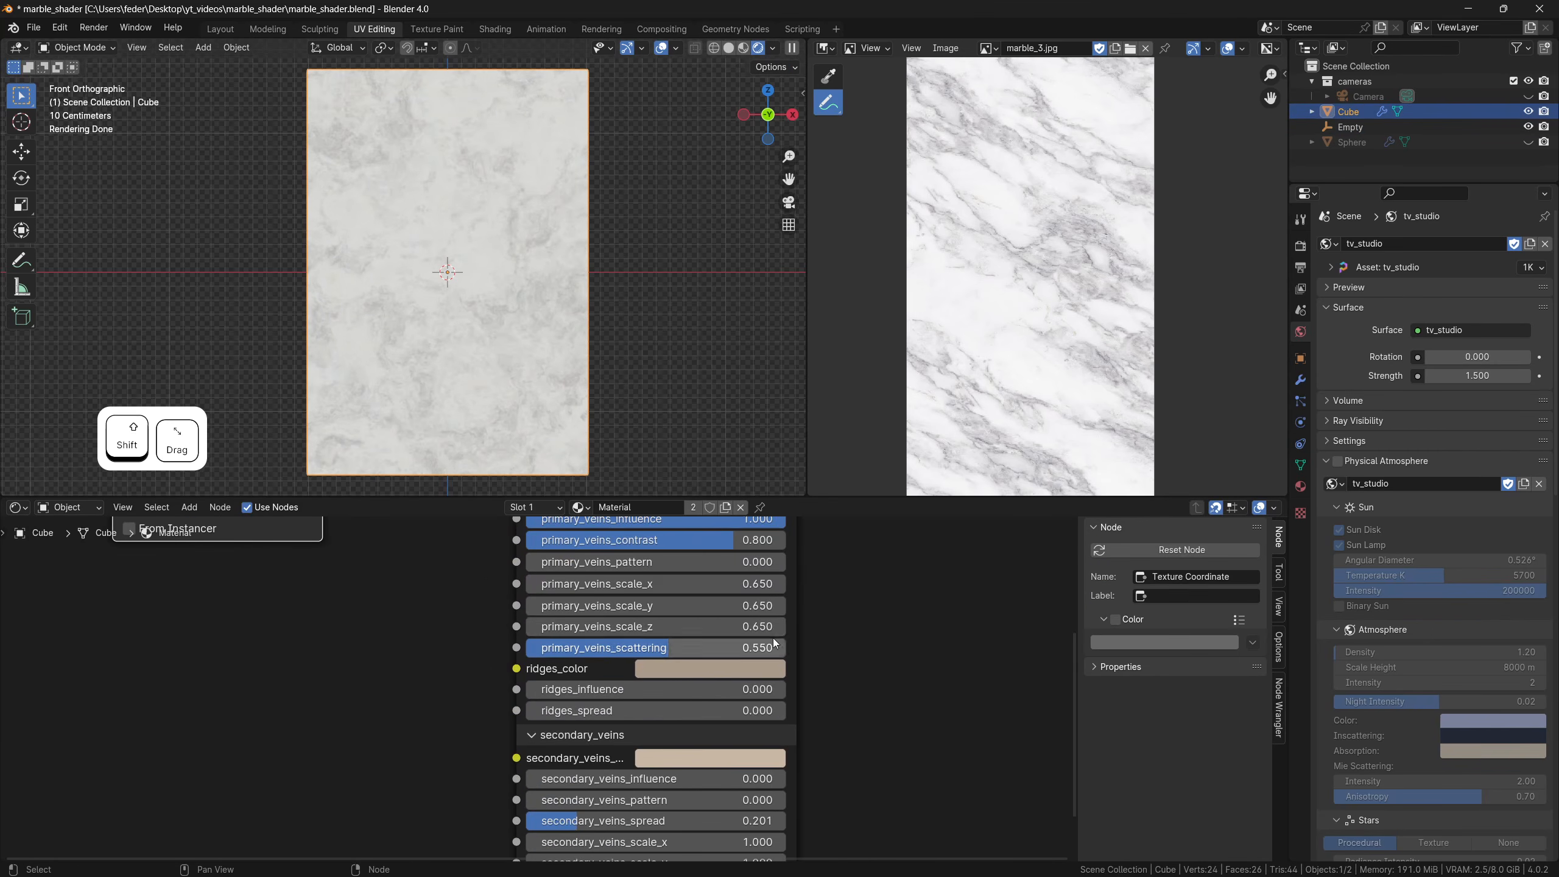
{"action": "left_click_drag", "start_coordinate": [760, 627], "coordinate": [785, 627], "text": "shift"}
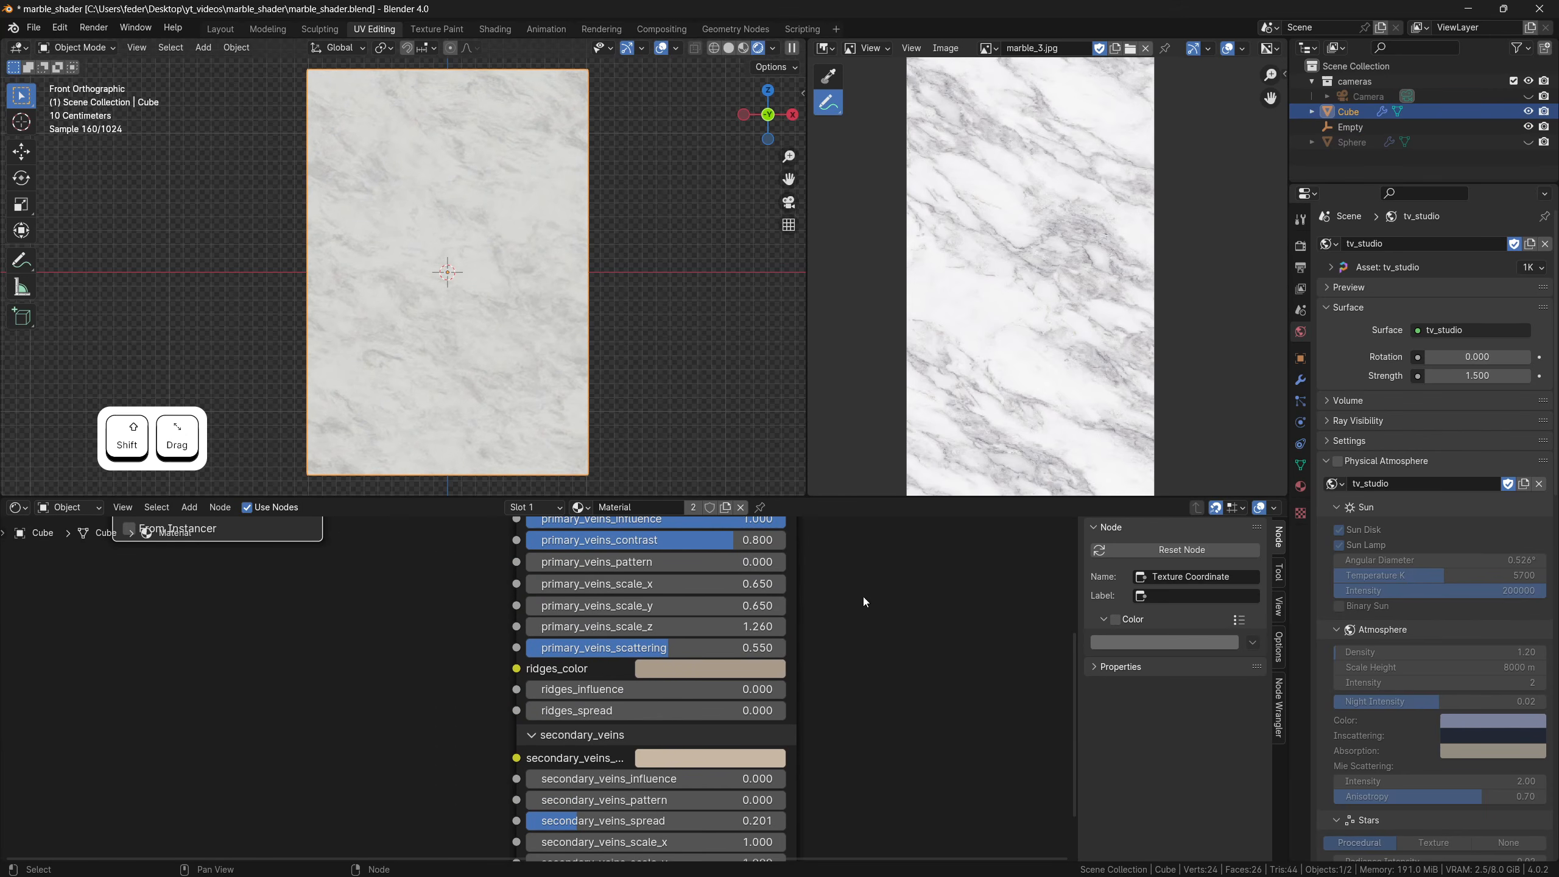
{"action": "middle_click_drag", "start_coordinate": [862, 597], "coordinate": [820, 603], "text": "shift"}
{"action": "left_click_drag", "start_coordinate": [540, 733], "coordinate": [755, 733]}
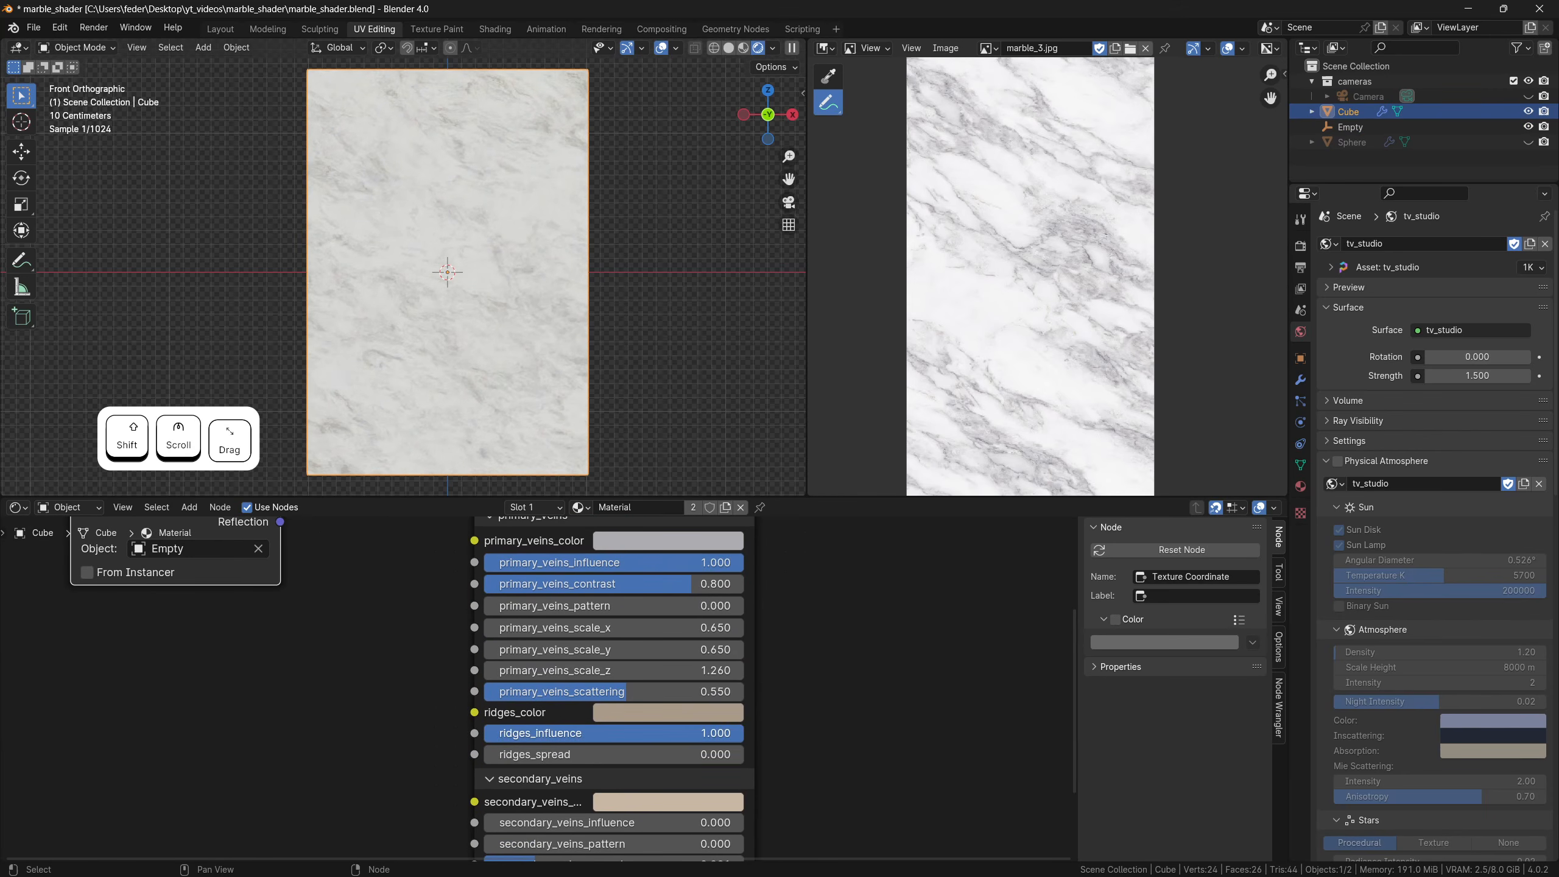
Copy primary_veins_color to ridges_color and darken both greys
{"action": "left_click", "coordinate": [685, 714]}
{"action": "left_click_drag", "start_coordinate": [694, 541], "coordinate": [690, 710]}
{"action": "left_click", "coordinate": [689, 709]}
{"action": "left_click_drag", "start_coordinate": [788, 464], "coordinate": [789, 491]}
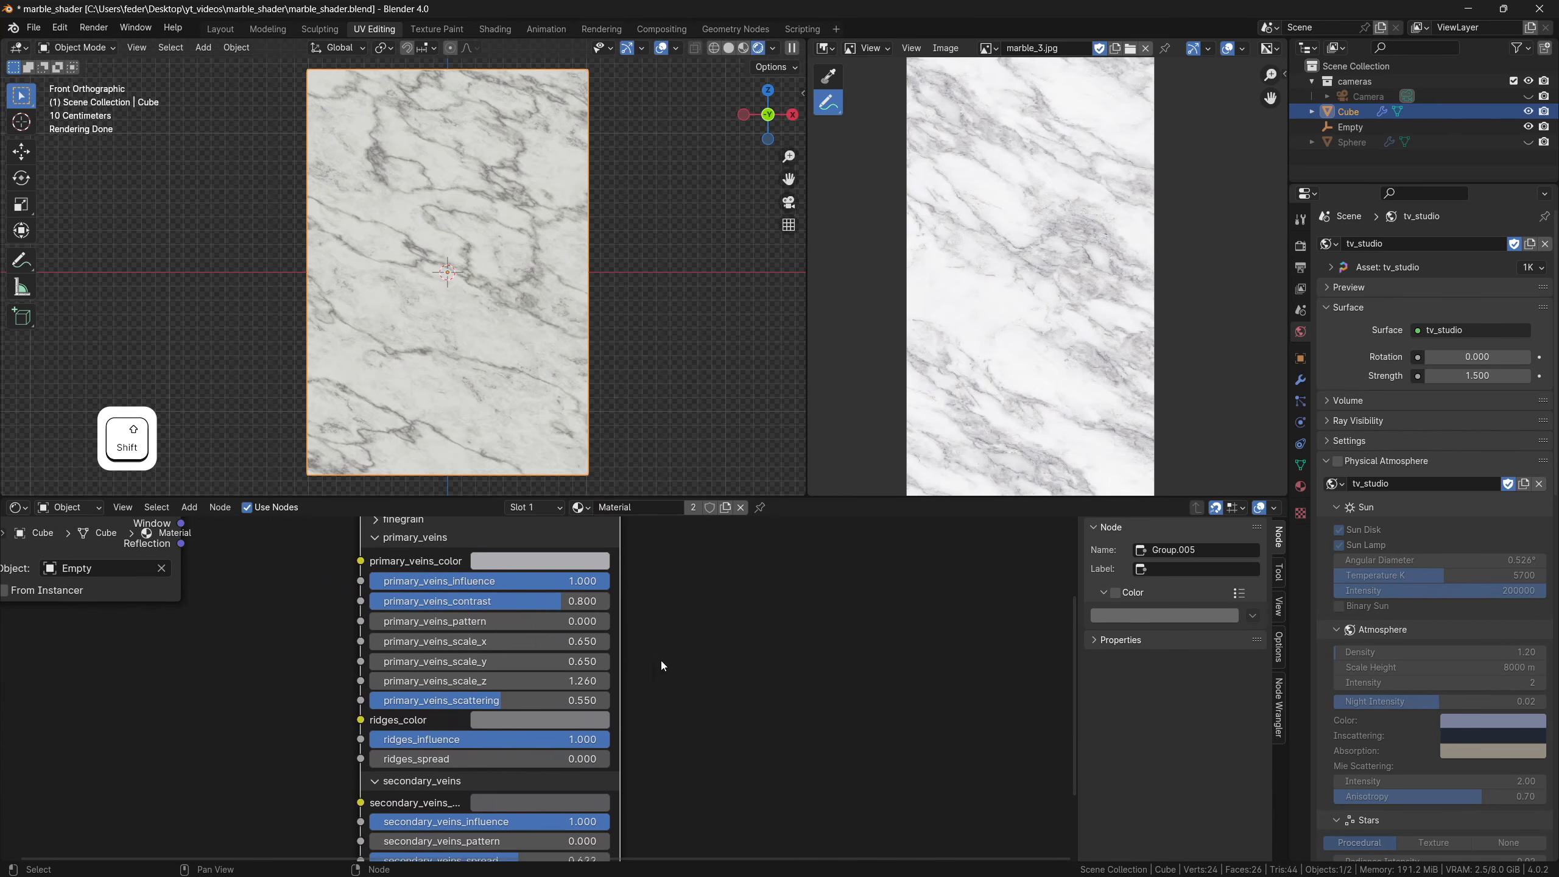
{"action": "left_click", "coordinate": [553, 563]}
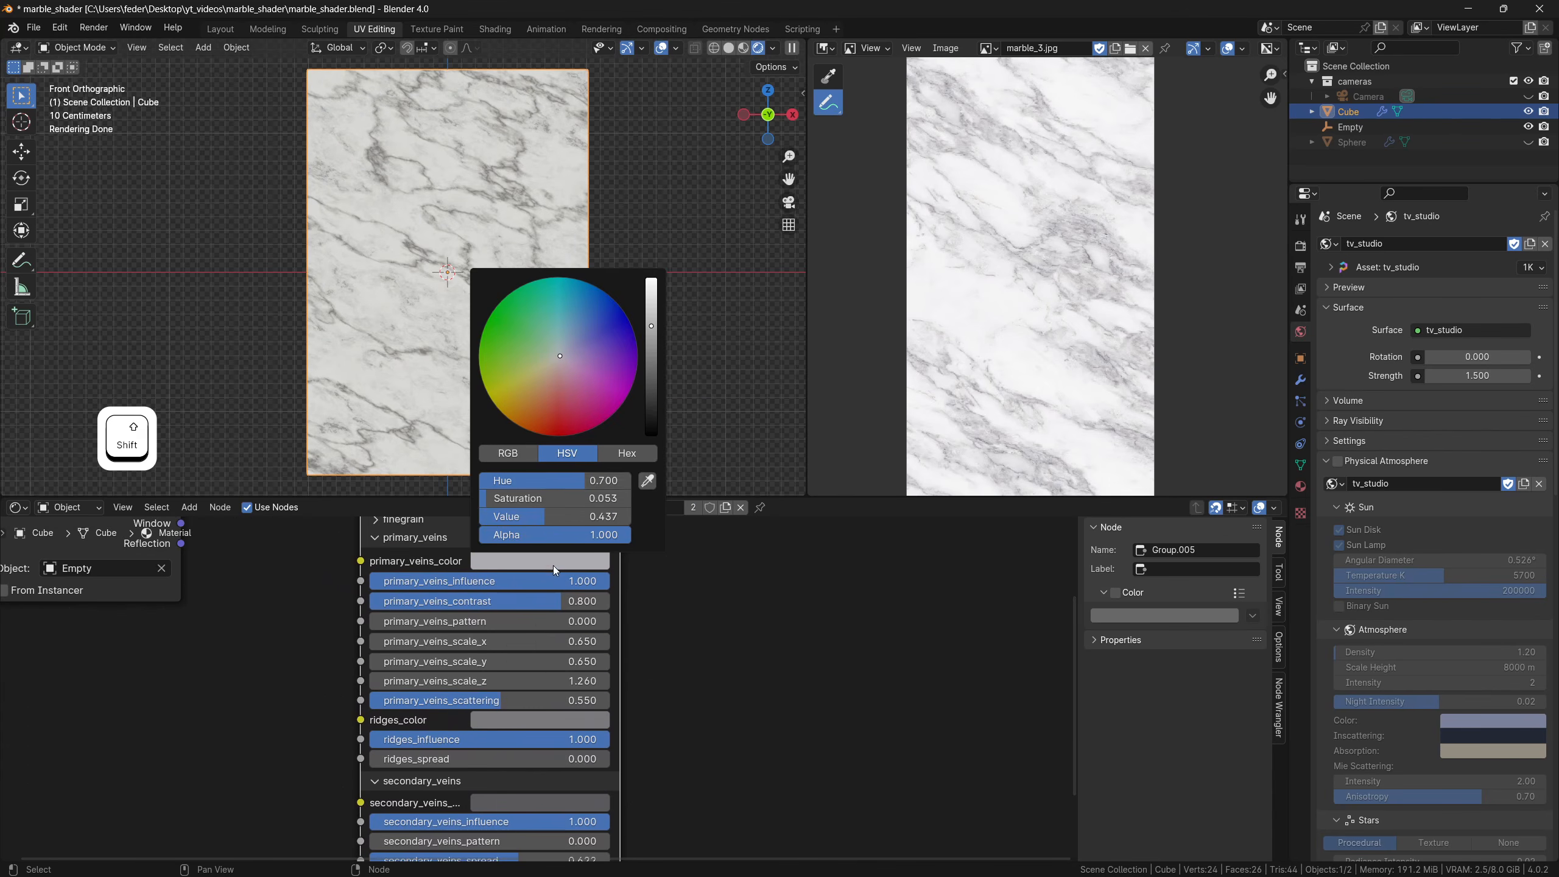
{"action": "left_click_drag", "start_coordinate": [651, 333], "coordinate": [651, 358]}
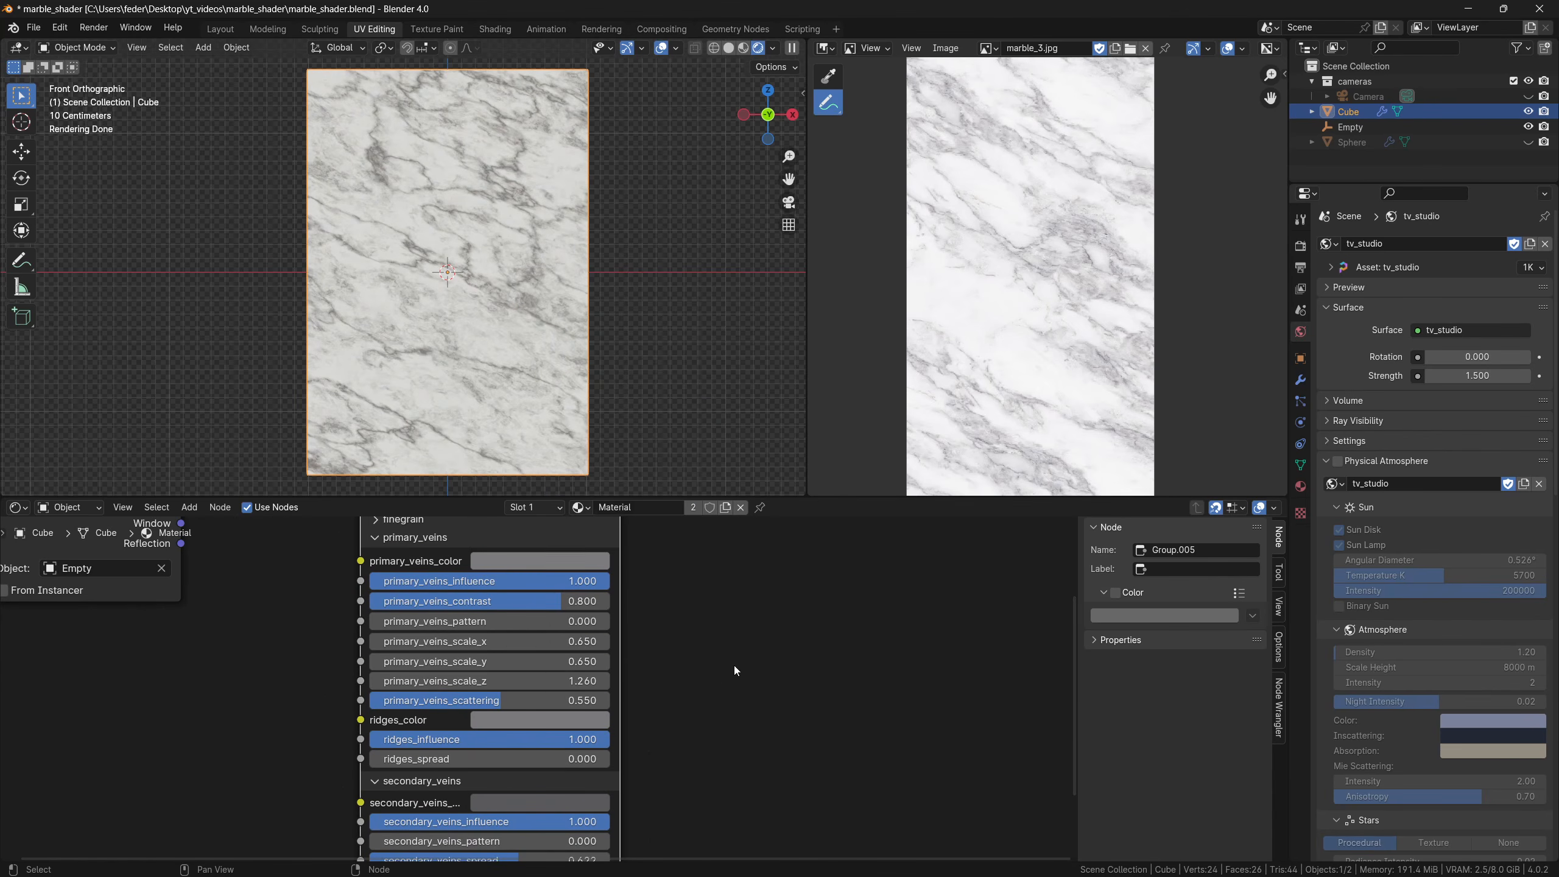
Set secondary_veins_scale_x, scale_y and scale_z to 0.4 and slightly lower secondary_veins_influence
{"action": "mouse_move", "coordinate": [733, 665]}
{"action": "middle_mouse_down", "text": "shift"}
{"action": "mouse_move", "coordinate": [731, 678]}
{"action": "mouse_move", "coordinate": [733, 650]}
{"action": "middle_mouse_up", "text": "shift"}
{"action": "left_click_drag", "start_coordinate": [613, 695], "coordinate": [688, 732]}
{"action": "type", "text": ".4"}
{"action": "key", "text": "Return"}
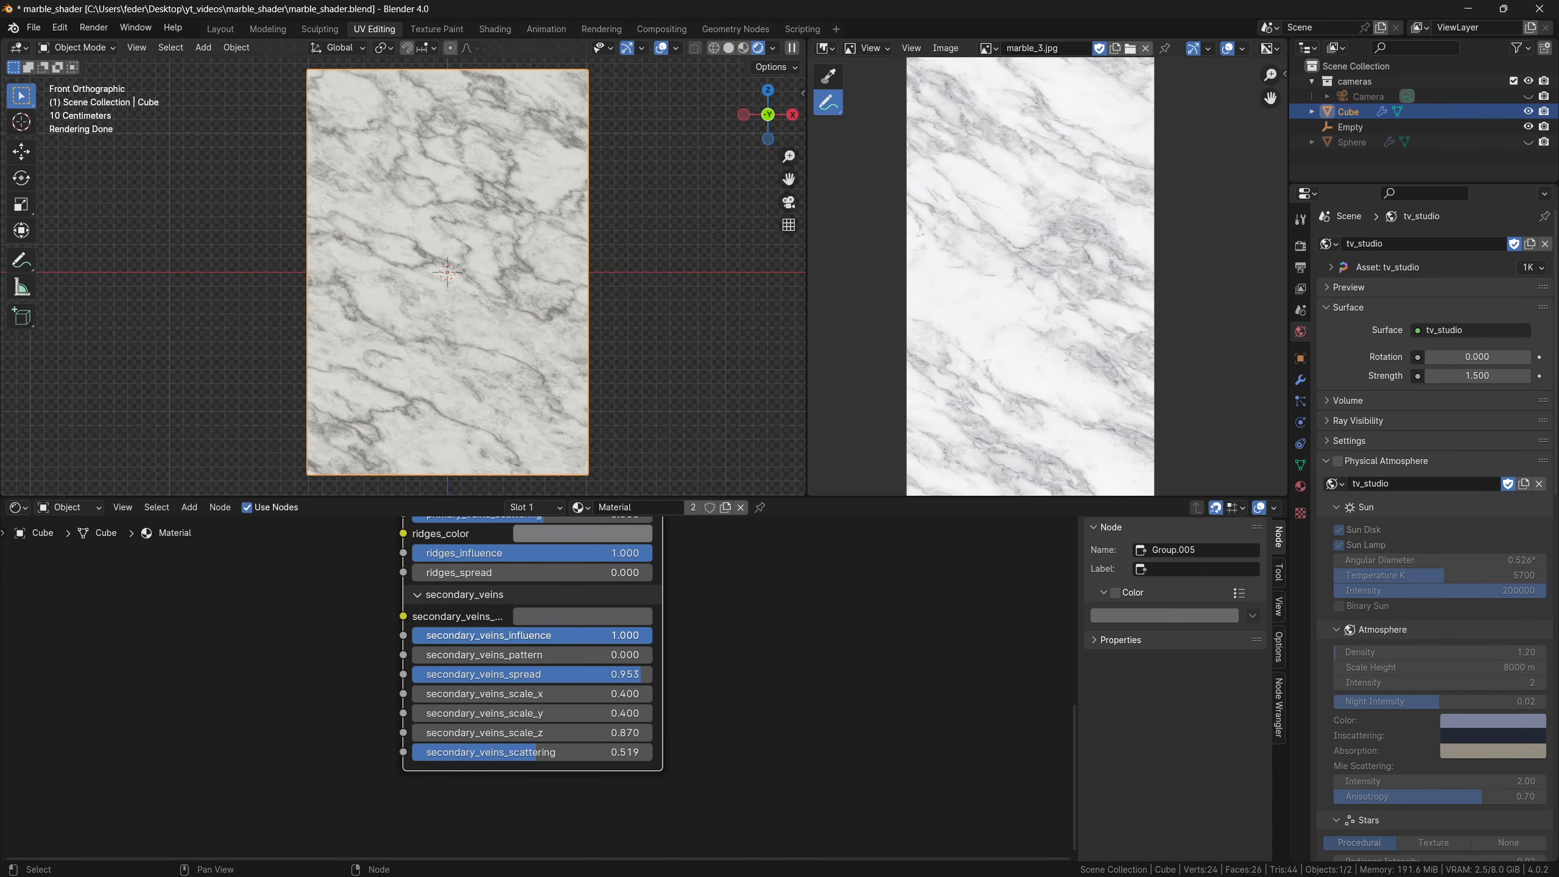
{"action": "left_click_drag", "start_coordinate": [649, 635], "coordinate": [633, 635]}
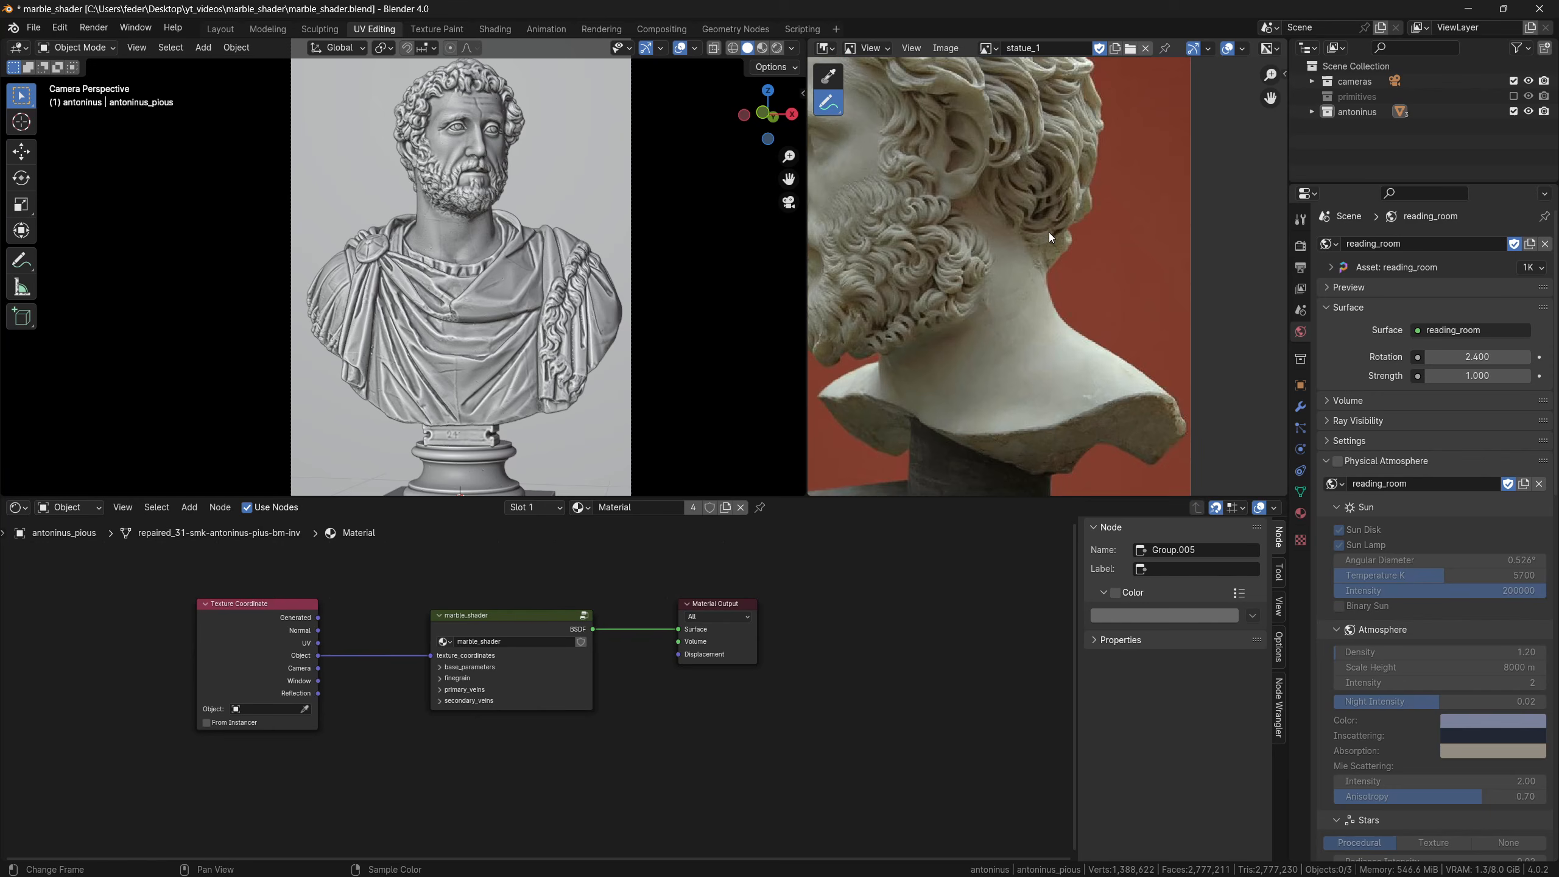
Switch the viewport to rendered shading and compare the marble bust with the statue_1 reference
{"action": "scroll", "coordinate": [1047, 229], "scroll_direction": "down", "scroll_amount": 4}
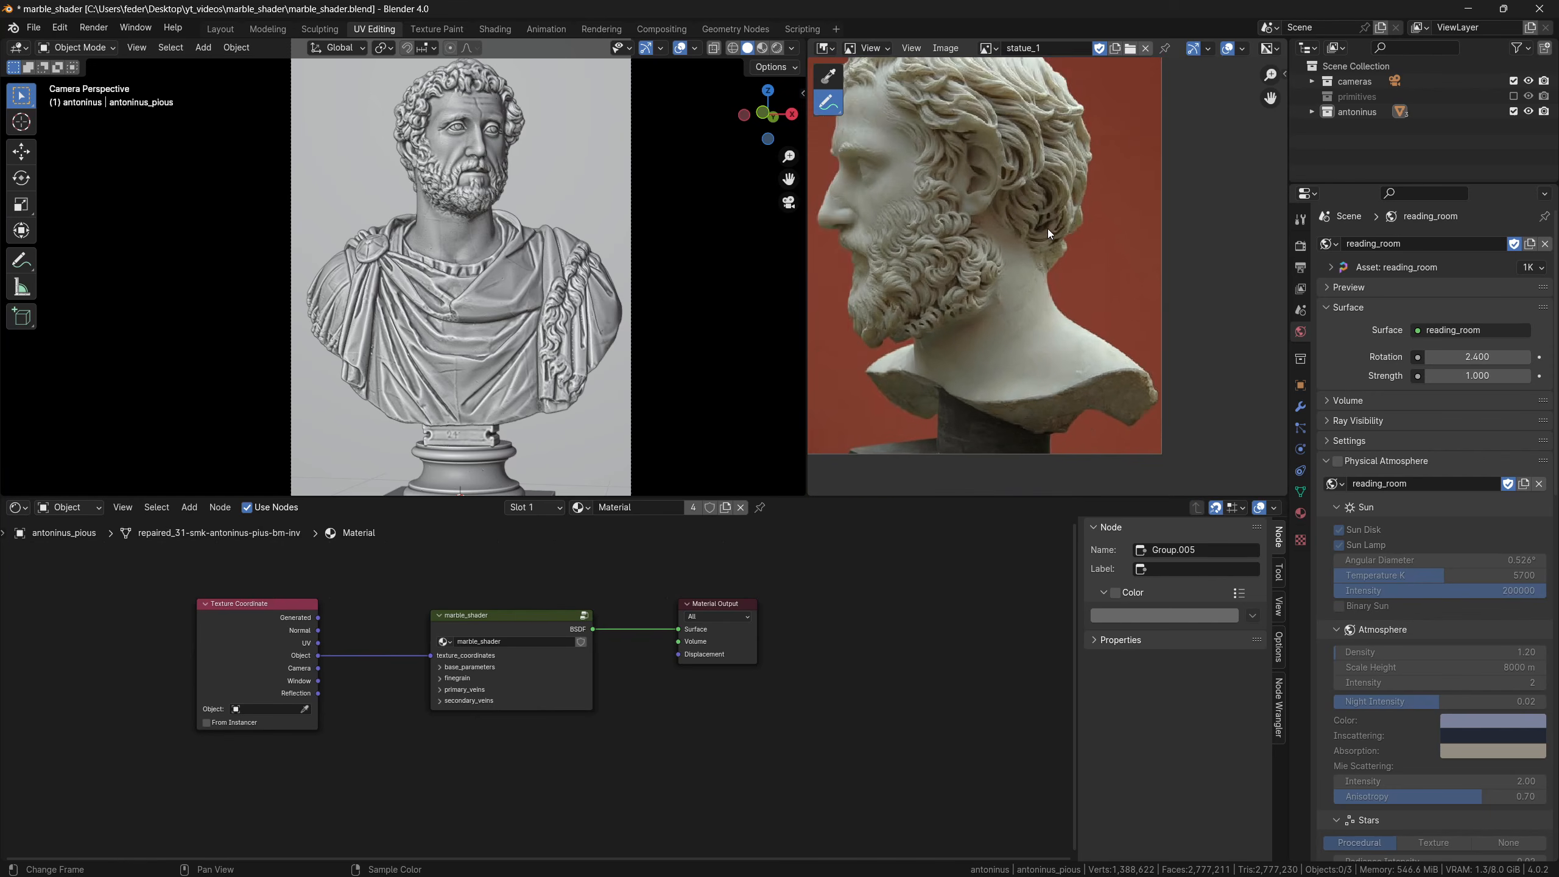
{"action": "middle_click_drag", "start_coordinate": [975, 206], "coordinate": [998, 232]}
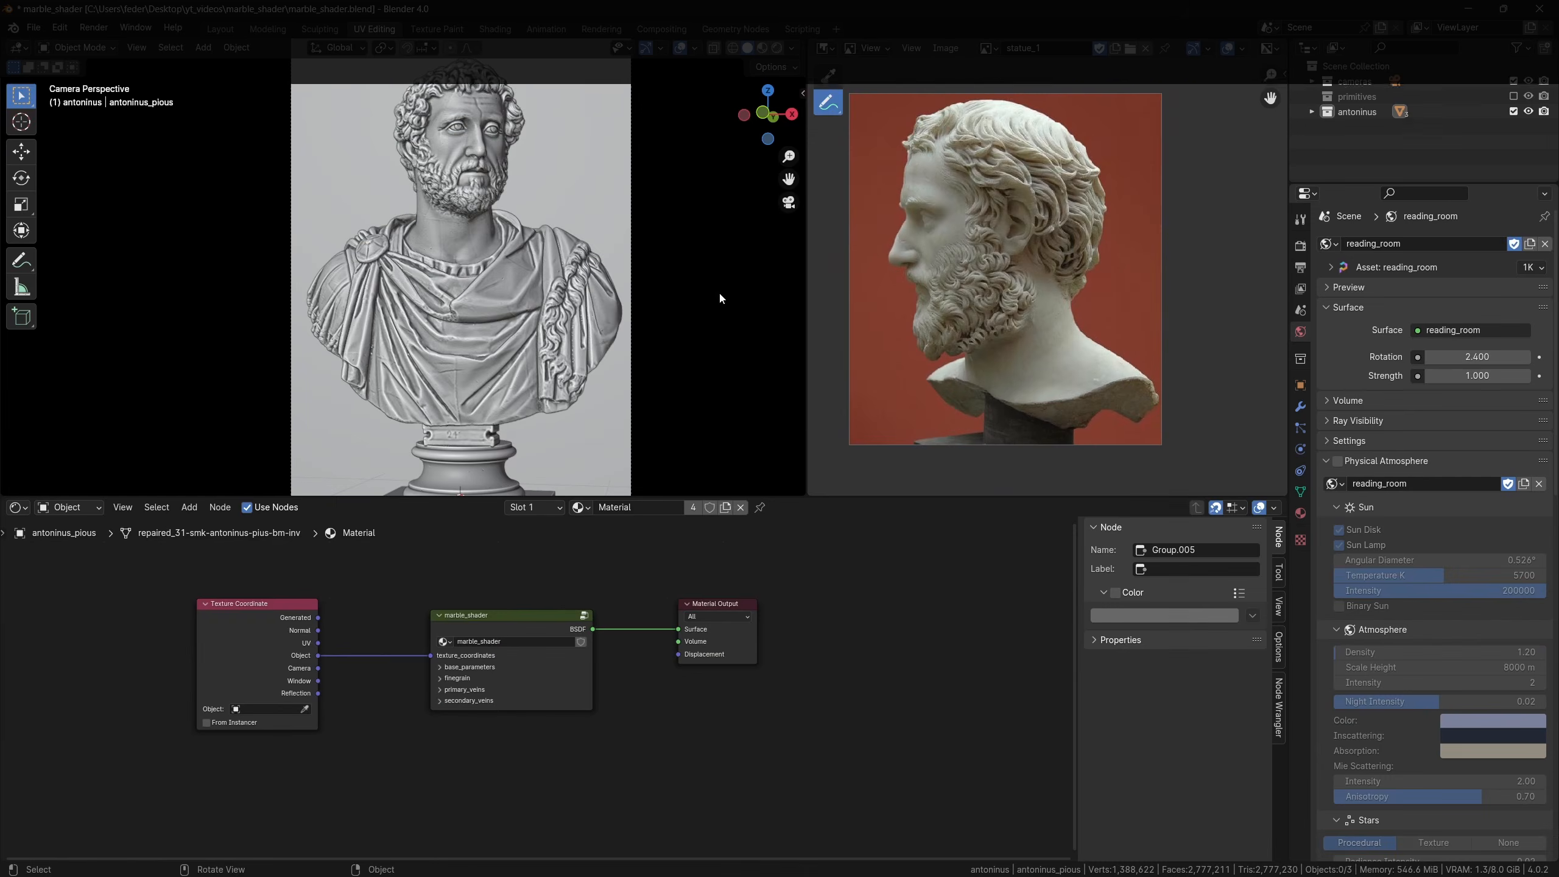
{"action": "middle_click_drag", "start_coordinate": [699, 286], "coordinate": [617, 285]}
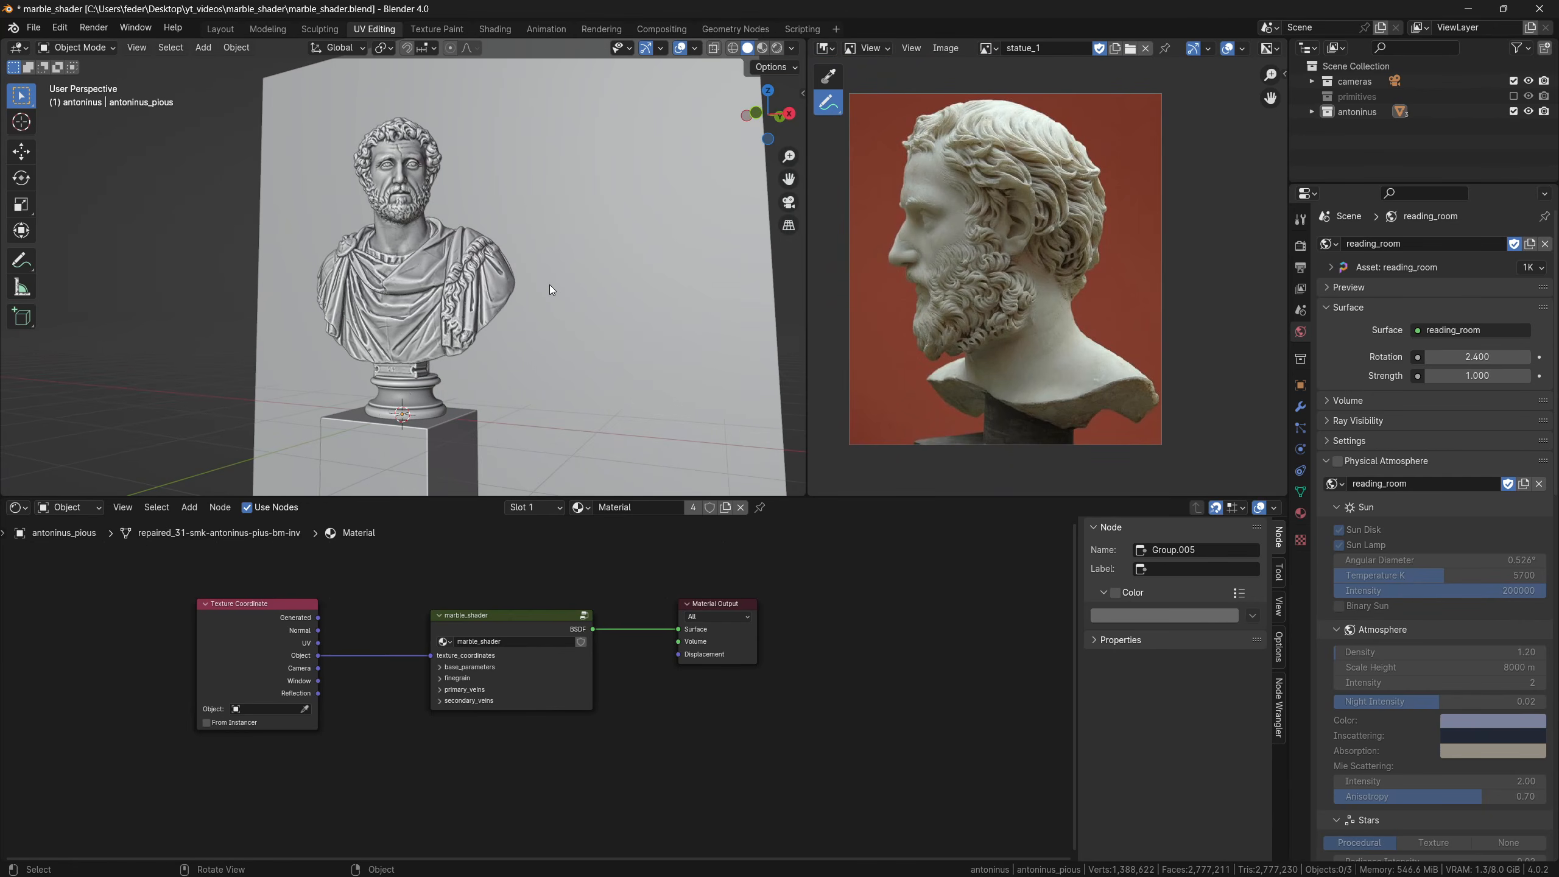
{"action": "scroll", "coordinate": [549, 285], "scroll_direction": "up", "scroll_amount": 1}
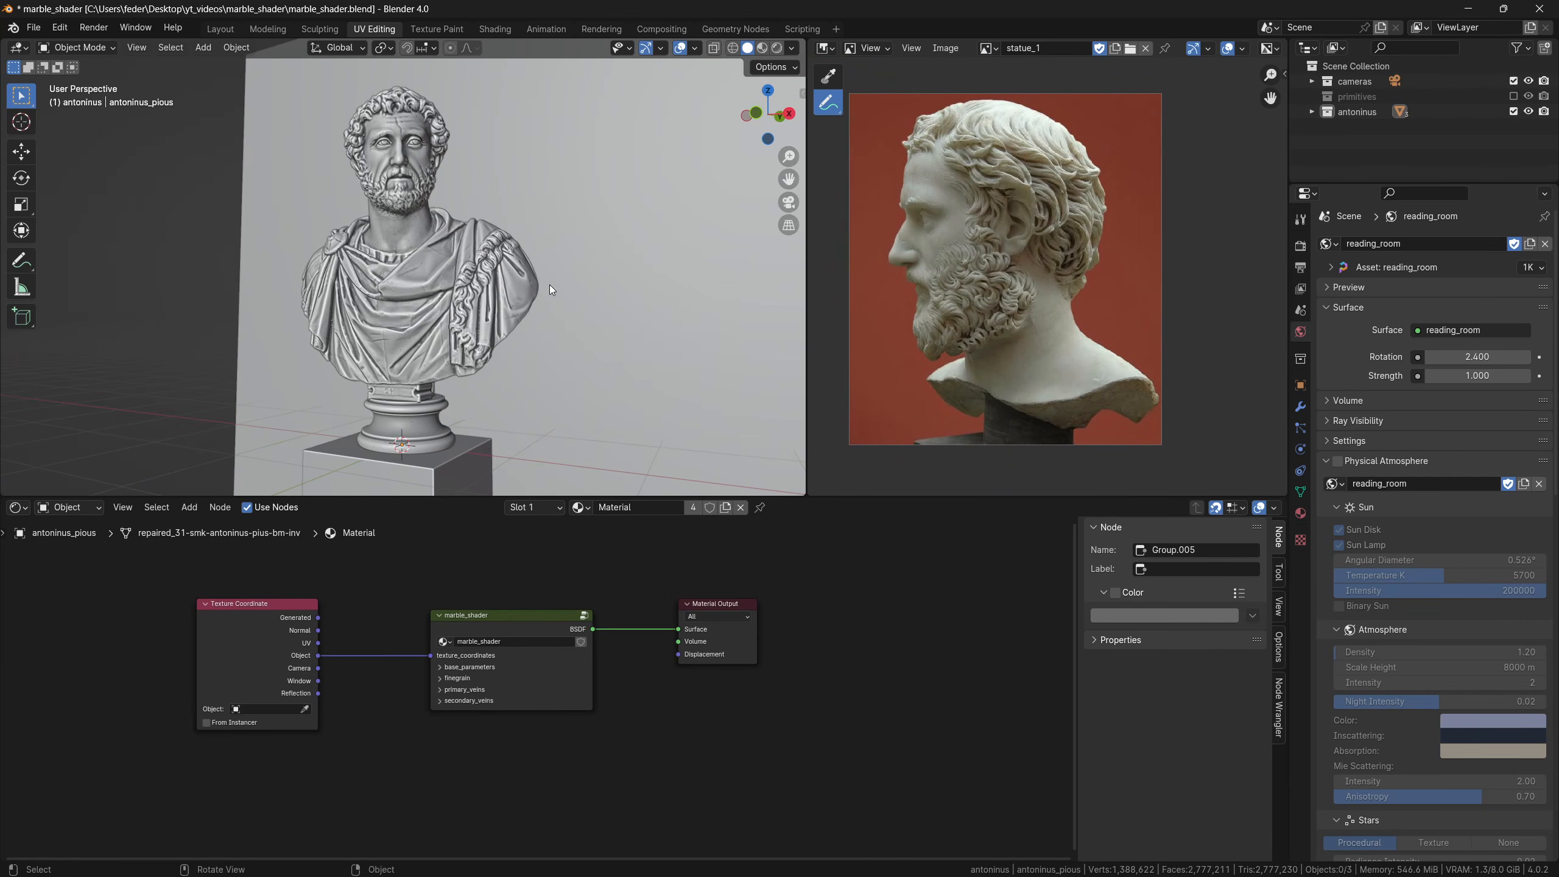
{"action": "left_click", "coordinate": [777, 49]}
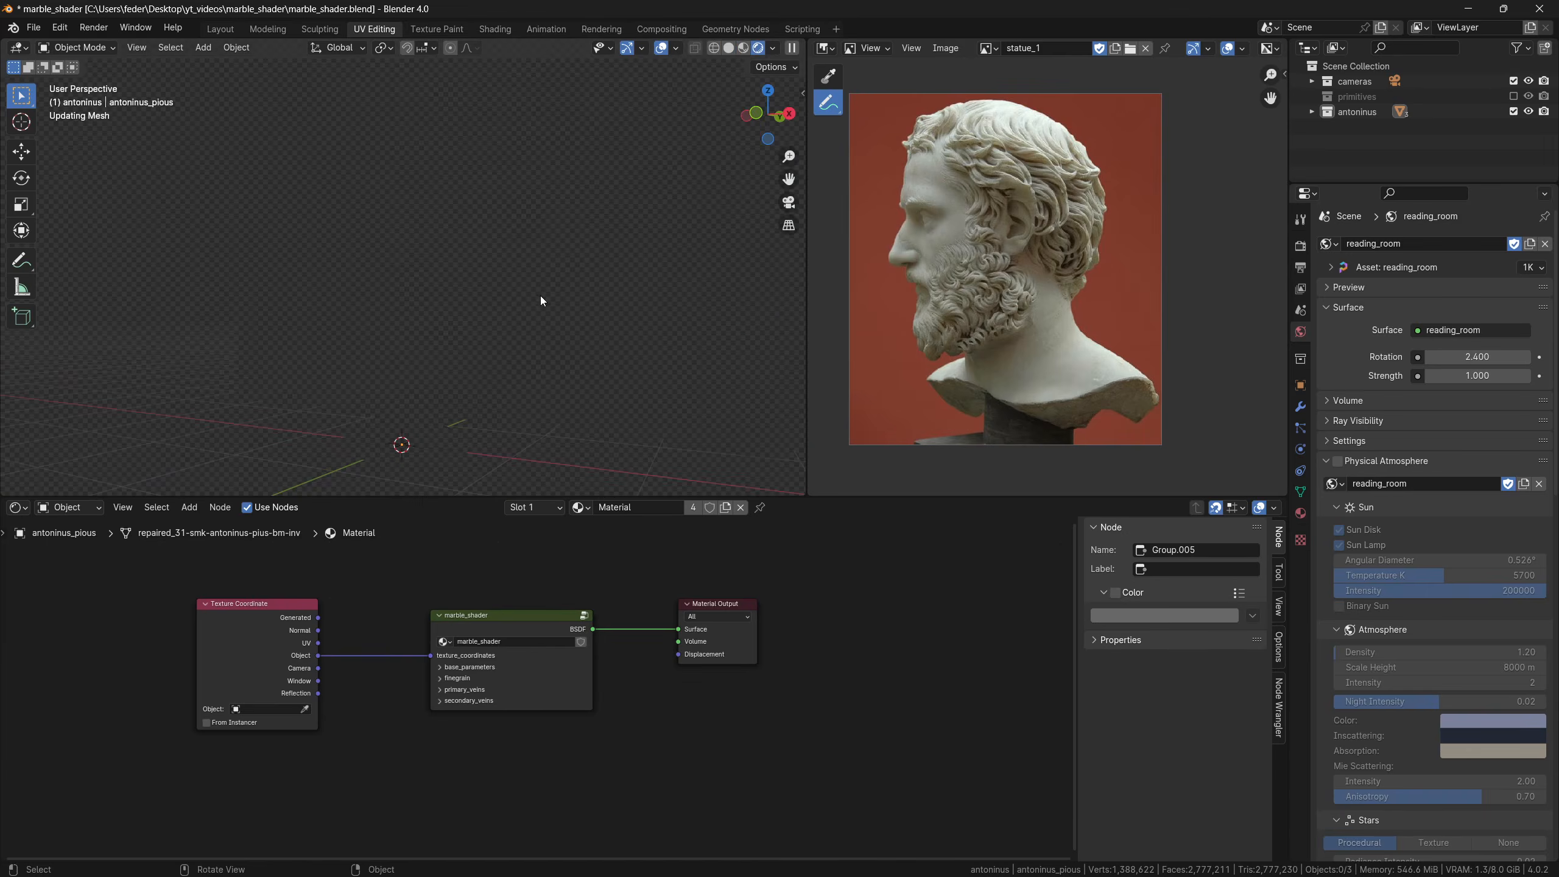
{"action": "mouse_move", "coordinate": [449, 304]}
{"action": "middle_mouse_down"}
{"action": "mouse_move", "coordinate": [485, 304]}
{"action": "mouse_move", "coordinate": [485, 320]}
{"action": "middle_mouse_up"}
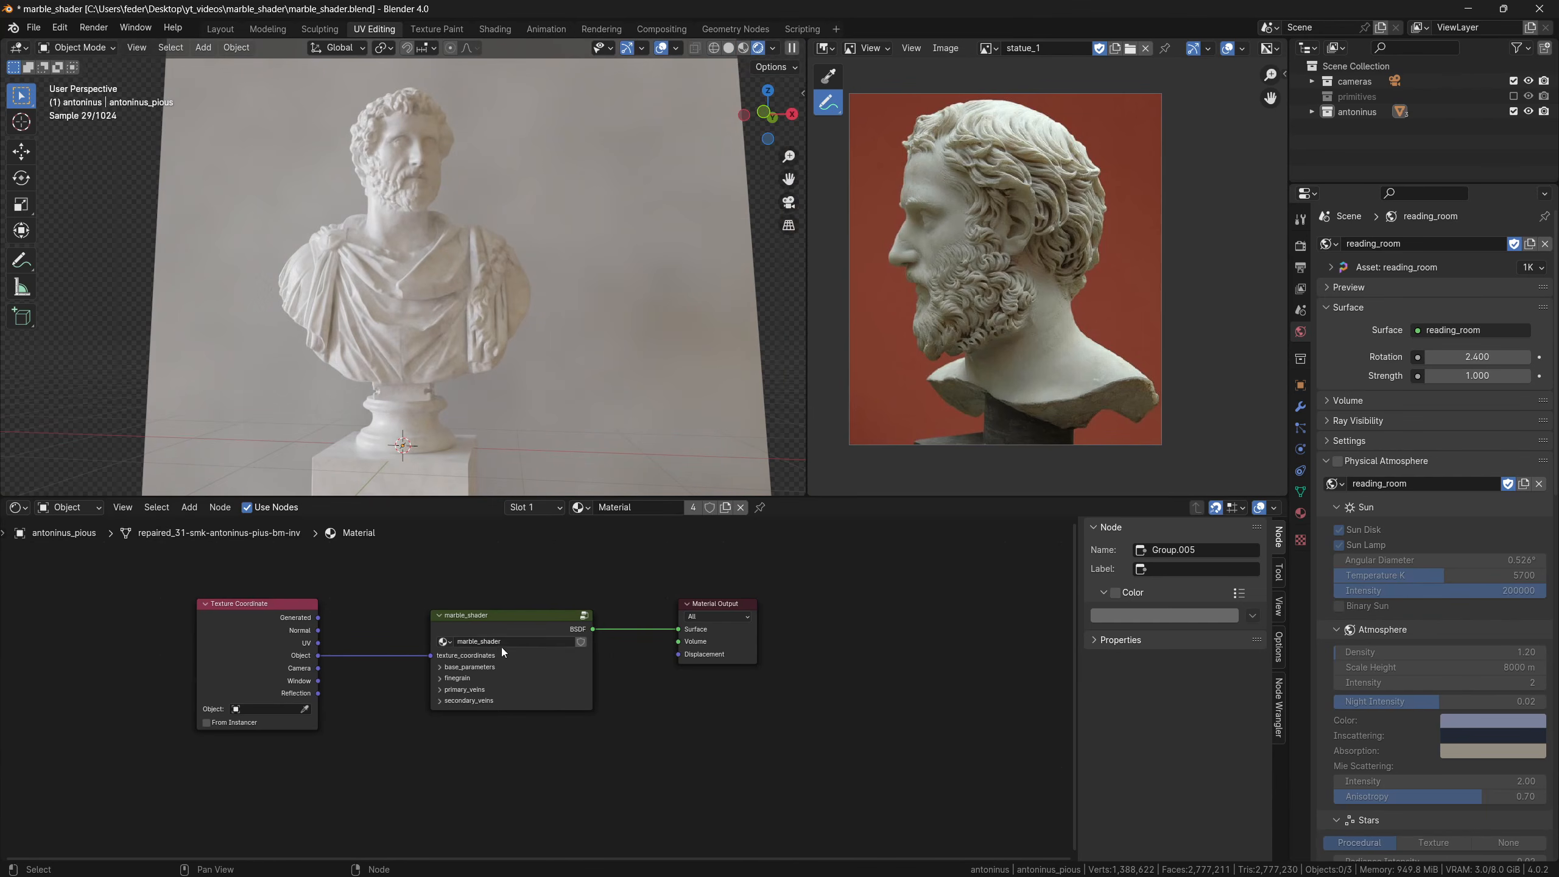
{"action": "scroll", "coordinate": [440, 705], "scroll_direction": "up", "scroll_amount": 7}
{"action": "middle_click_drag", "start_coordinate": [435, 674], "coordinate": [539, 698], "text": "shift"}
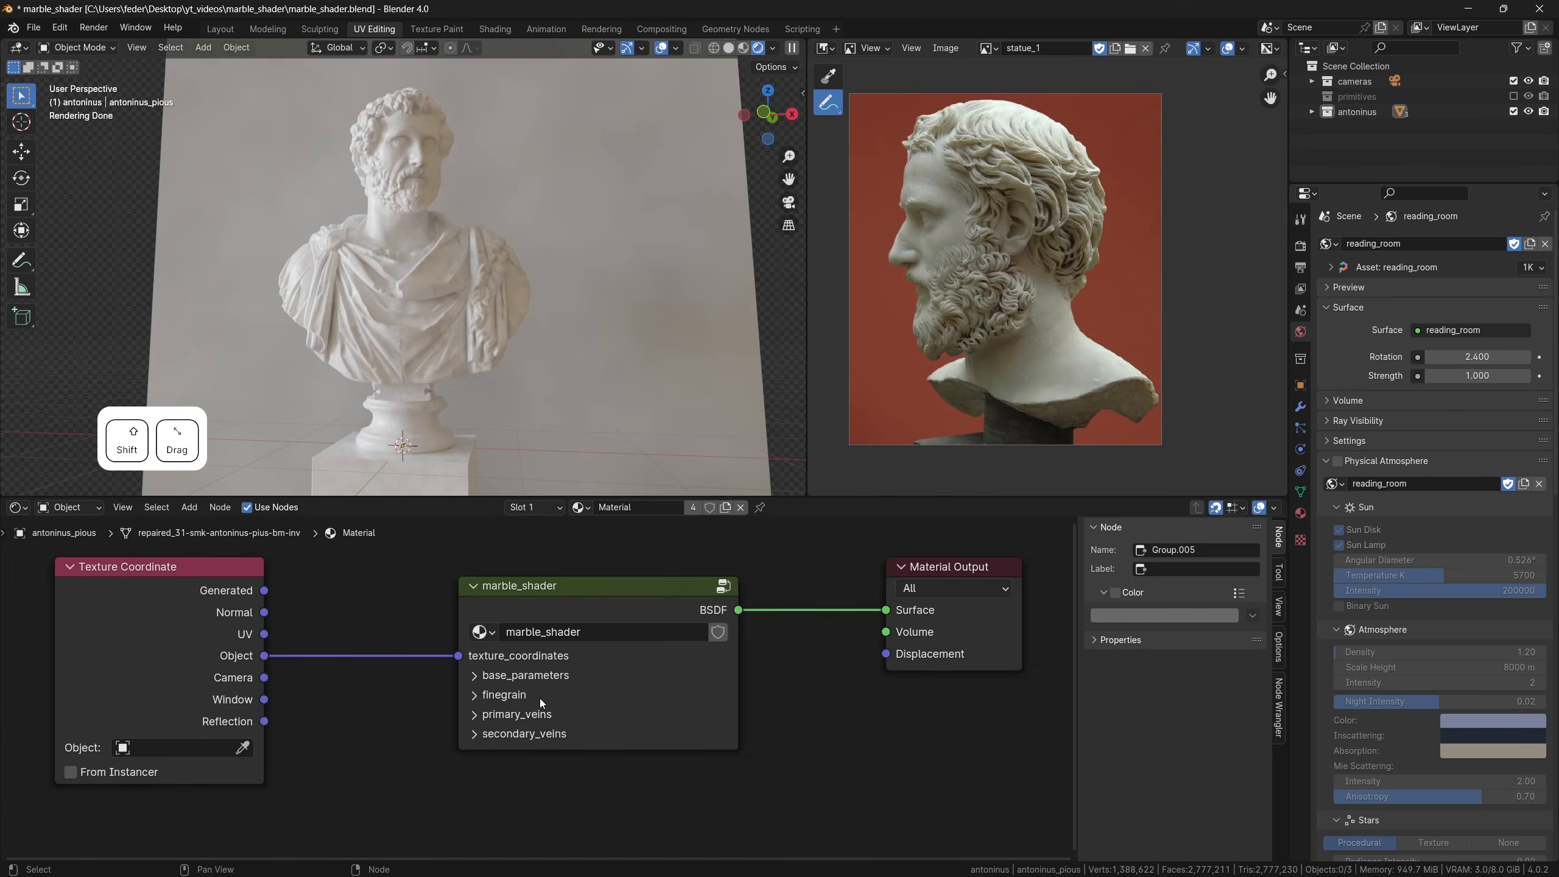
{"action": "scroll", "coordinate": [533, 703], "scroll_direction": "up", "scroll_amount": 3}
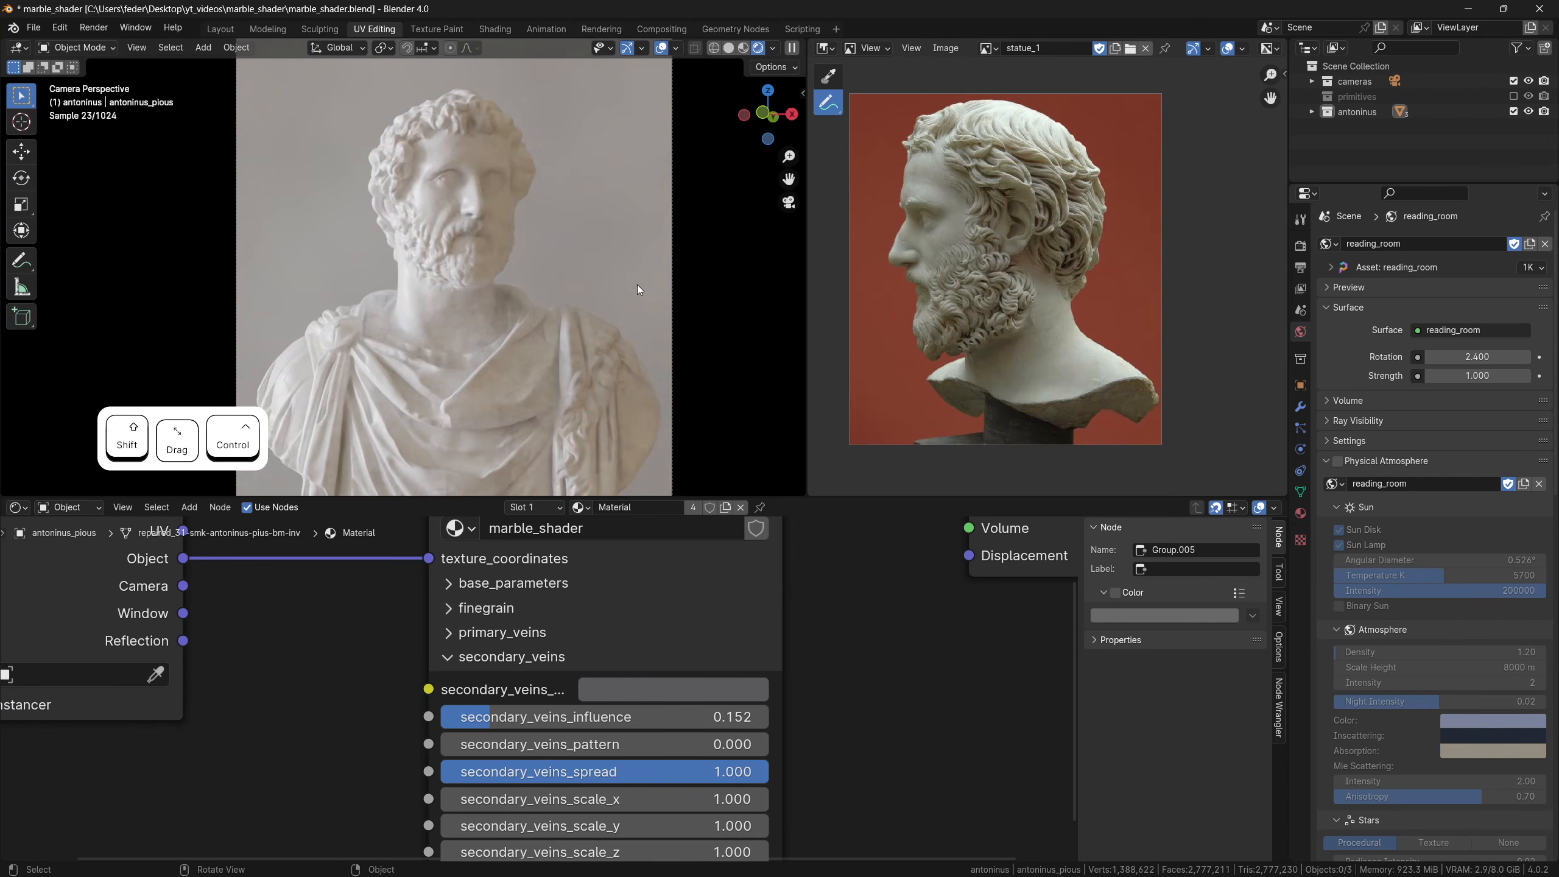
Render the bust from the camera and switch the render result to Slot 2
{"action": "key", "text": "F11"}
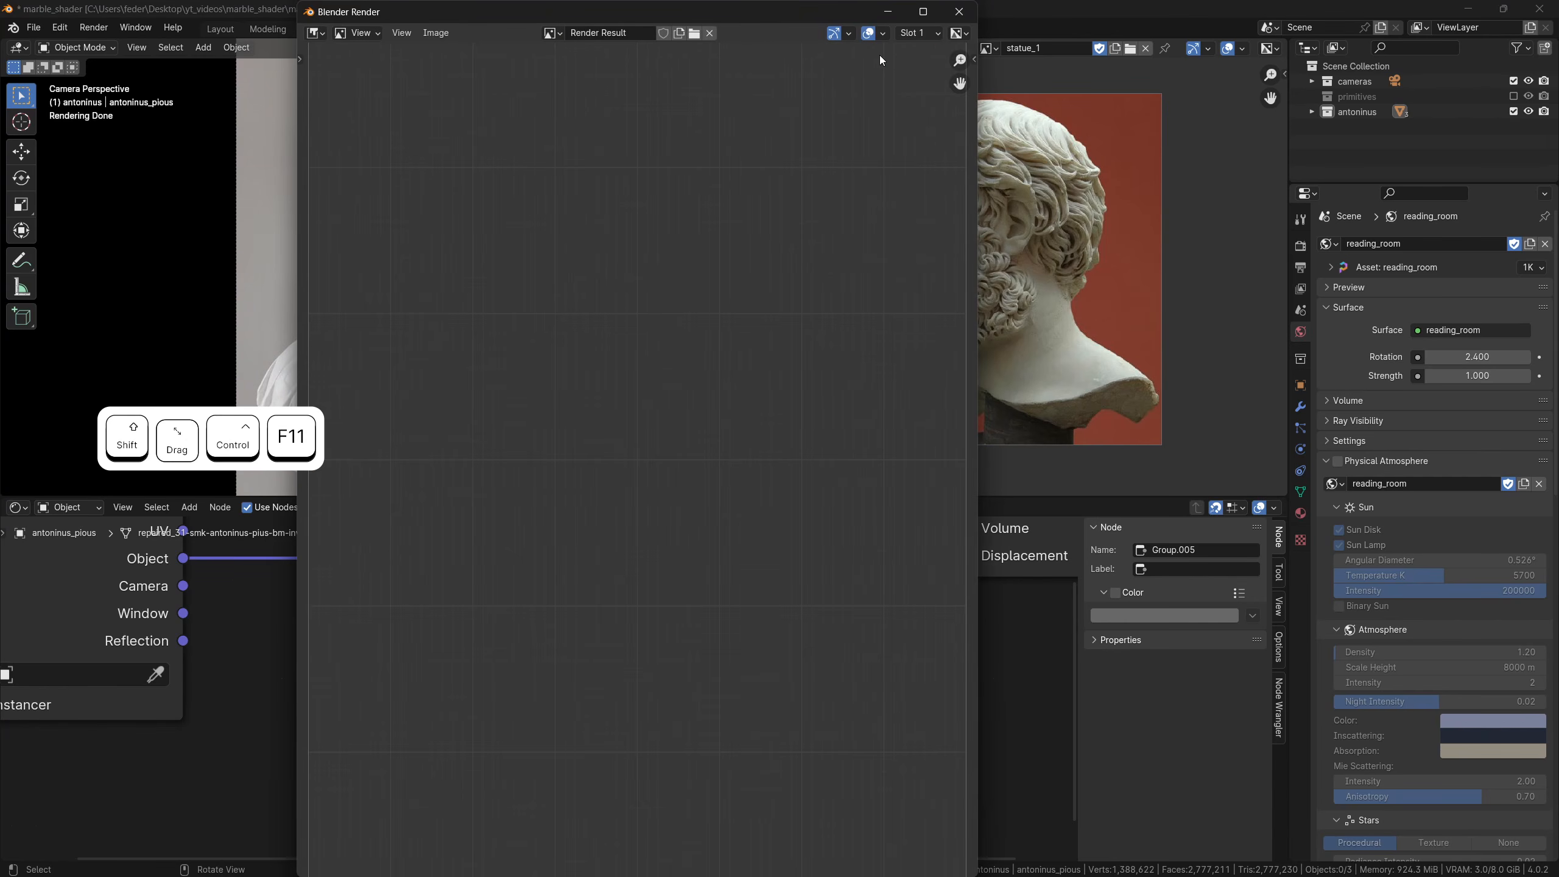
{"action": "left_click", "coordinate": [958, 11]}
{"action": "key", "text": "F12"}
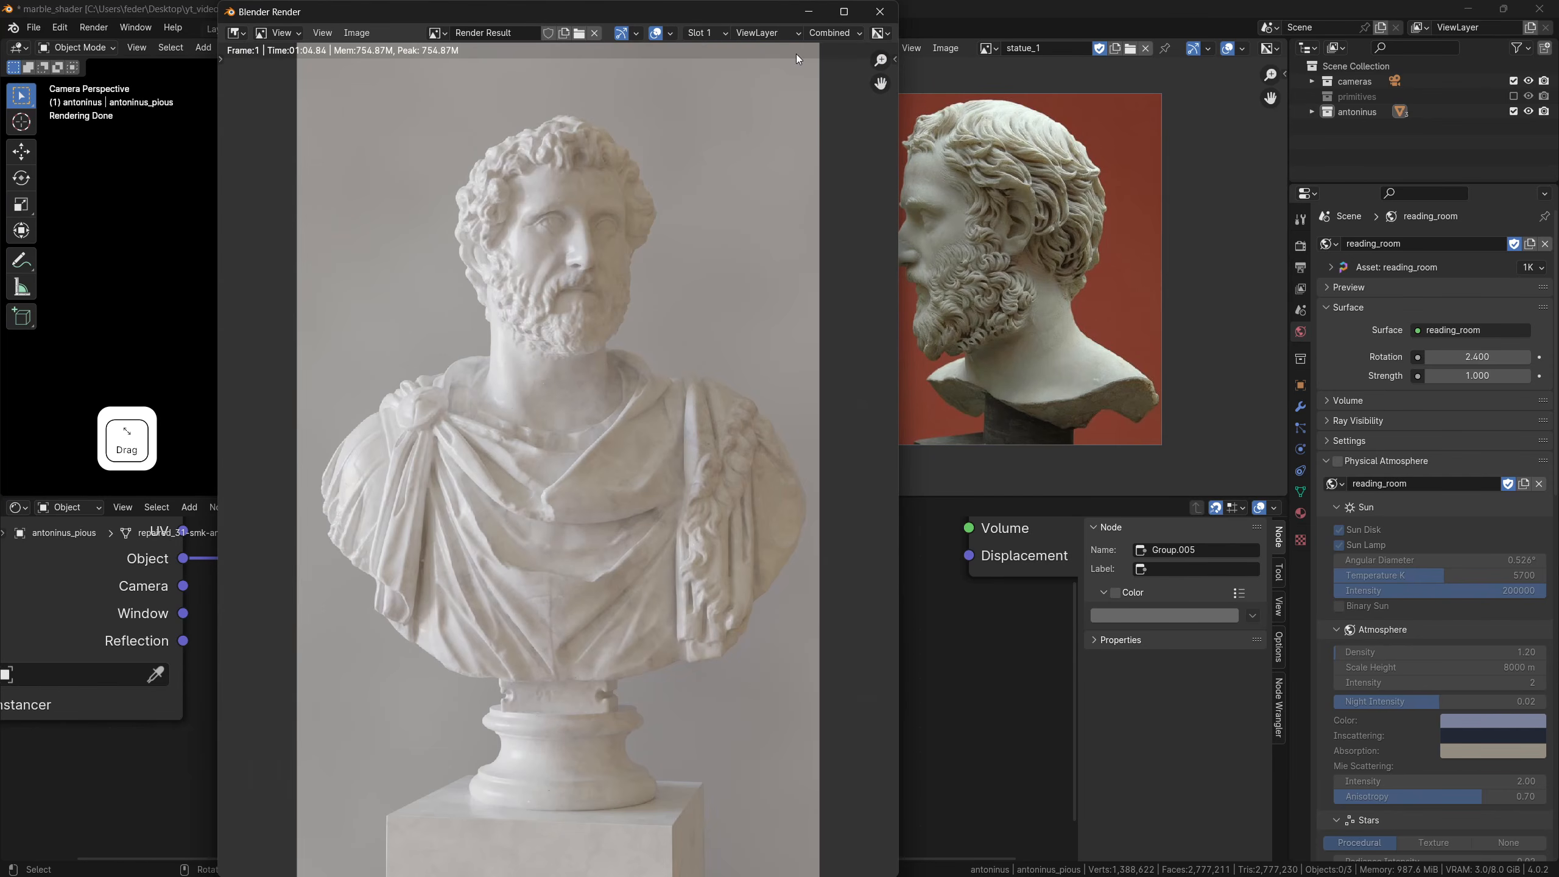
{"action": "left_click", "coordinate": [721, 34]}
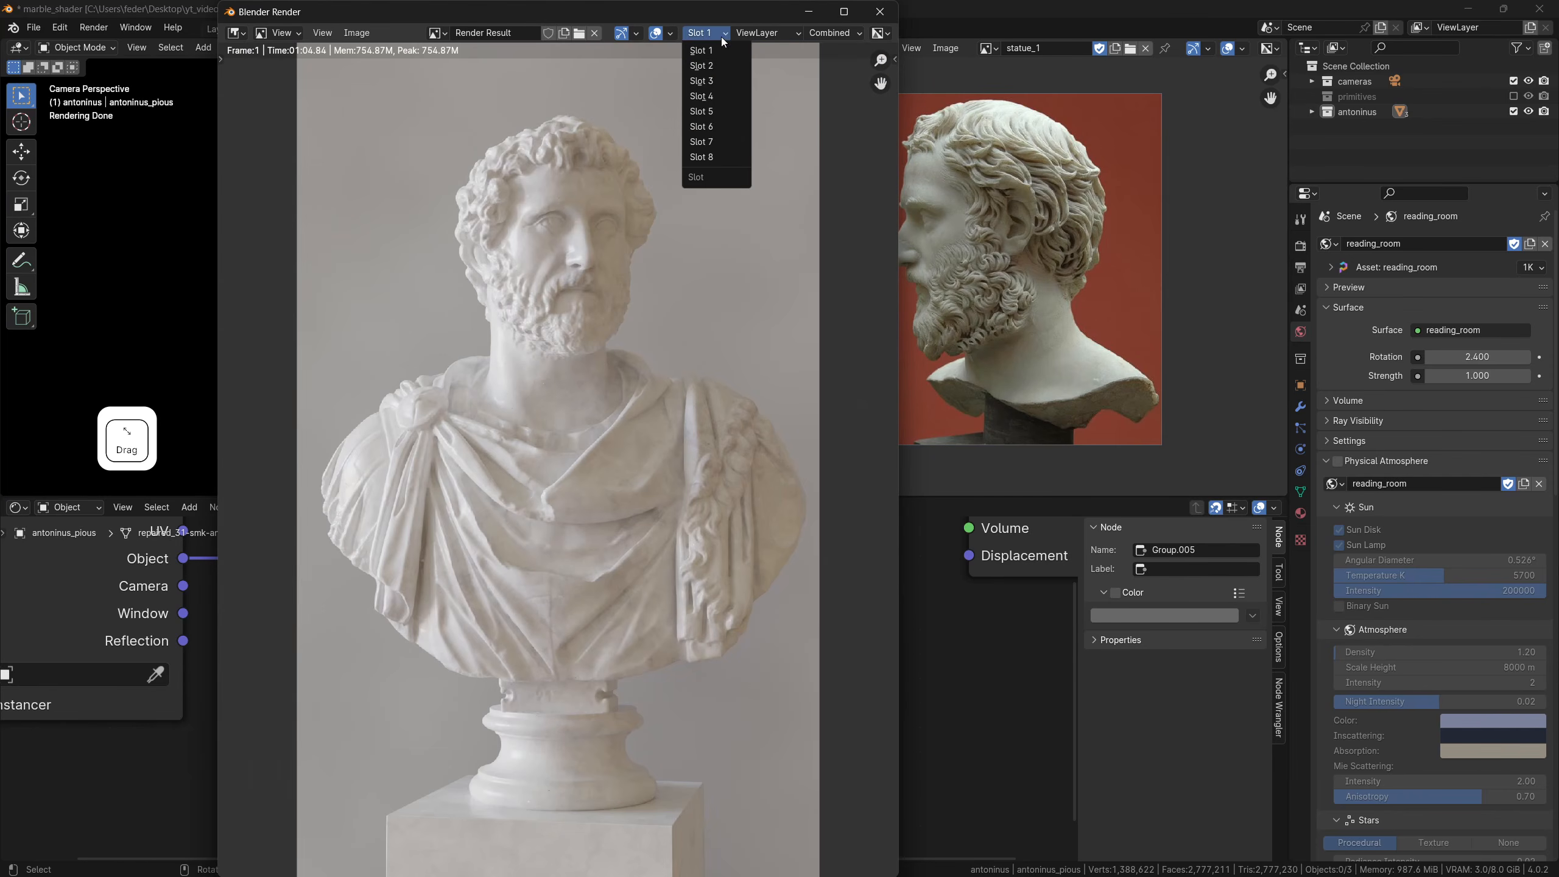
{"action": "left_click", "coordinate": [718, 65]}
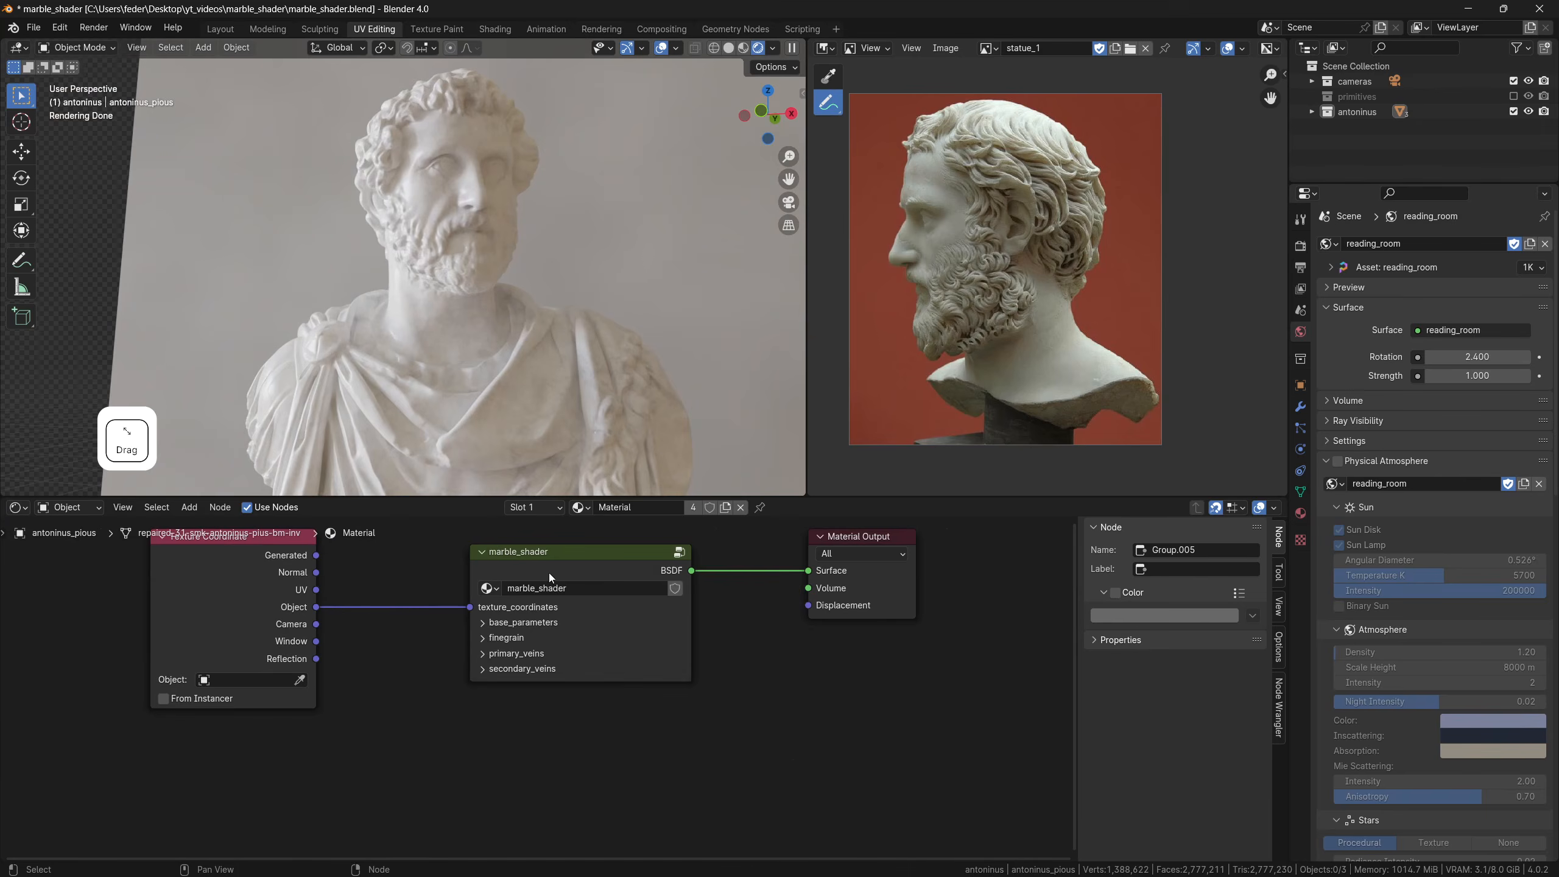
Inside the marble_shader group, expand the Principled BSDF's Subsurface section and set its Weight to 1
{"action": "left_click", "coordinate": [548, 573]}
{"action": "key", "text": "Tab"}
{"action": "middle_click_drag", "start_coordinate": [906, 675], "coordinate": [607, 755], "text": "shift"}
{"action": "scroll", "coordinate": [606, 622], "scroll_direction": "down", "scroll_amount": 1}
{"action": "scroll", "coordinate": [618, 607], "scroll_direction": "up", "scroll_amount": 4}
{"action": "middle_click_drag", "start_coordinate": [621, 605], "coordinate": [577, 655], "text": "shift"}
{"action": "left_click", "coordinate": [600, 631]}
{"action": "middle_click_drag", "start_coordinate": [518, 719], "coordinate": [526, 656], "text": "shift"}
{"action": "scroll", "coordinate": [528, 682], "scroll_direction": "up", "scroll_amount": 1}
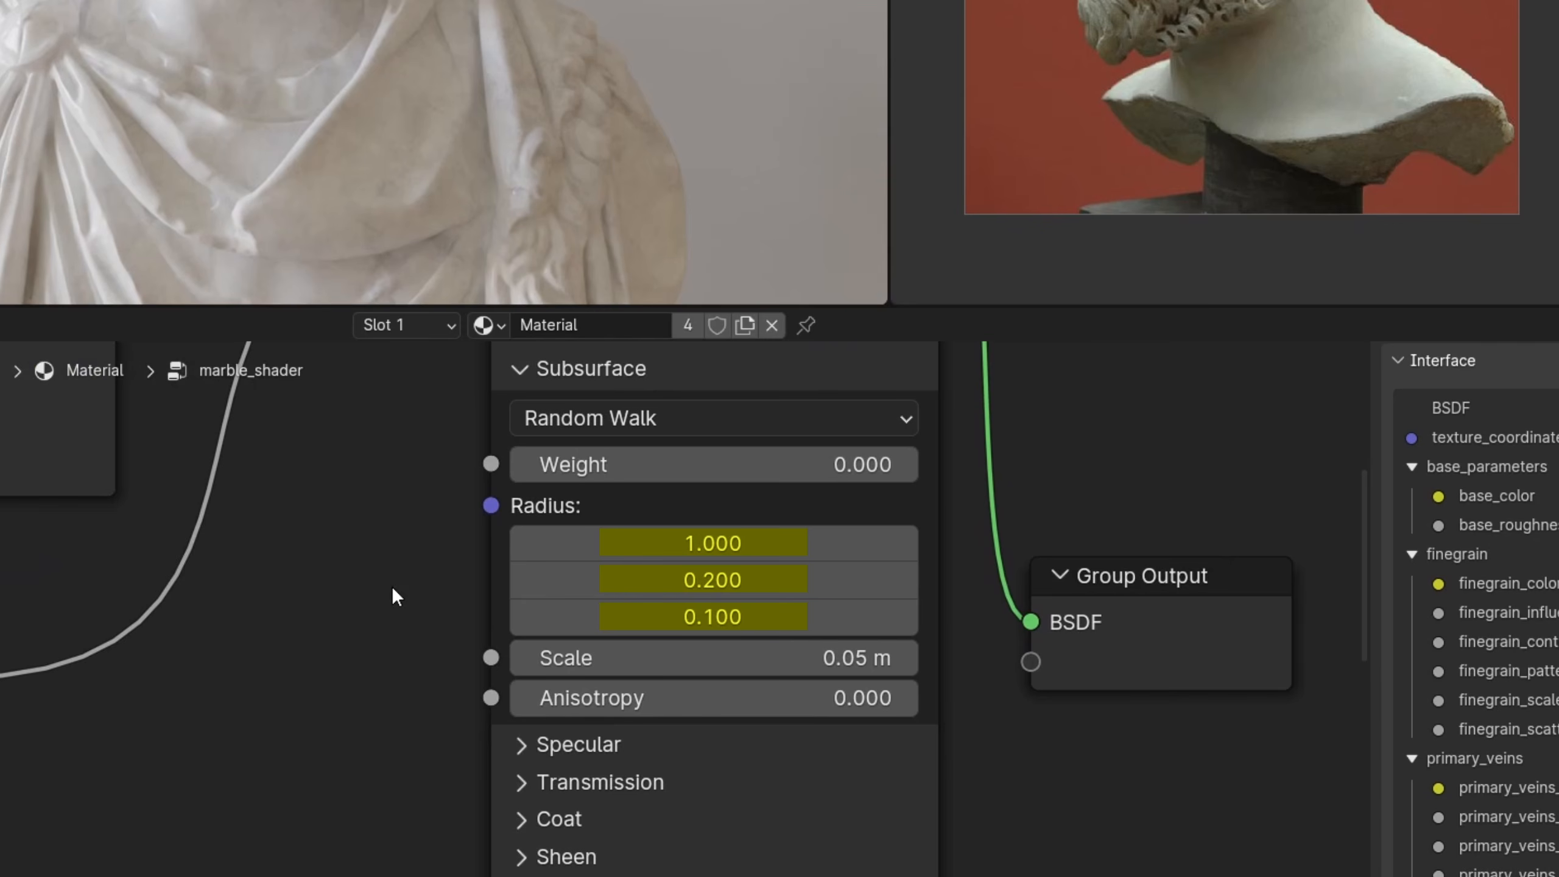
{"action": "left_click_drag", "start_coordinate": [568, 467], "coordinate": [918, 467]}
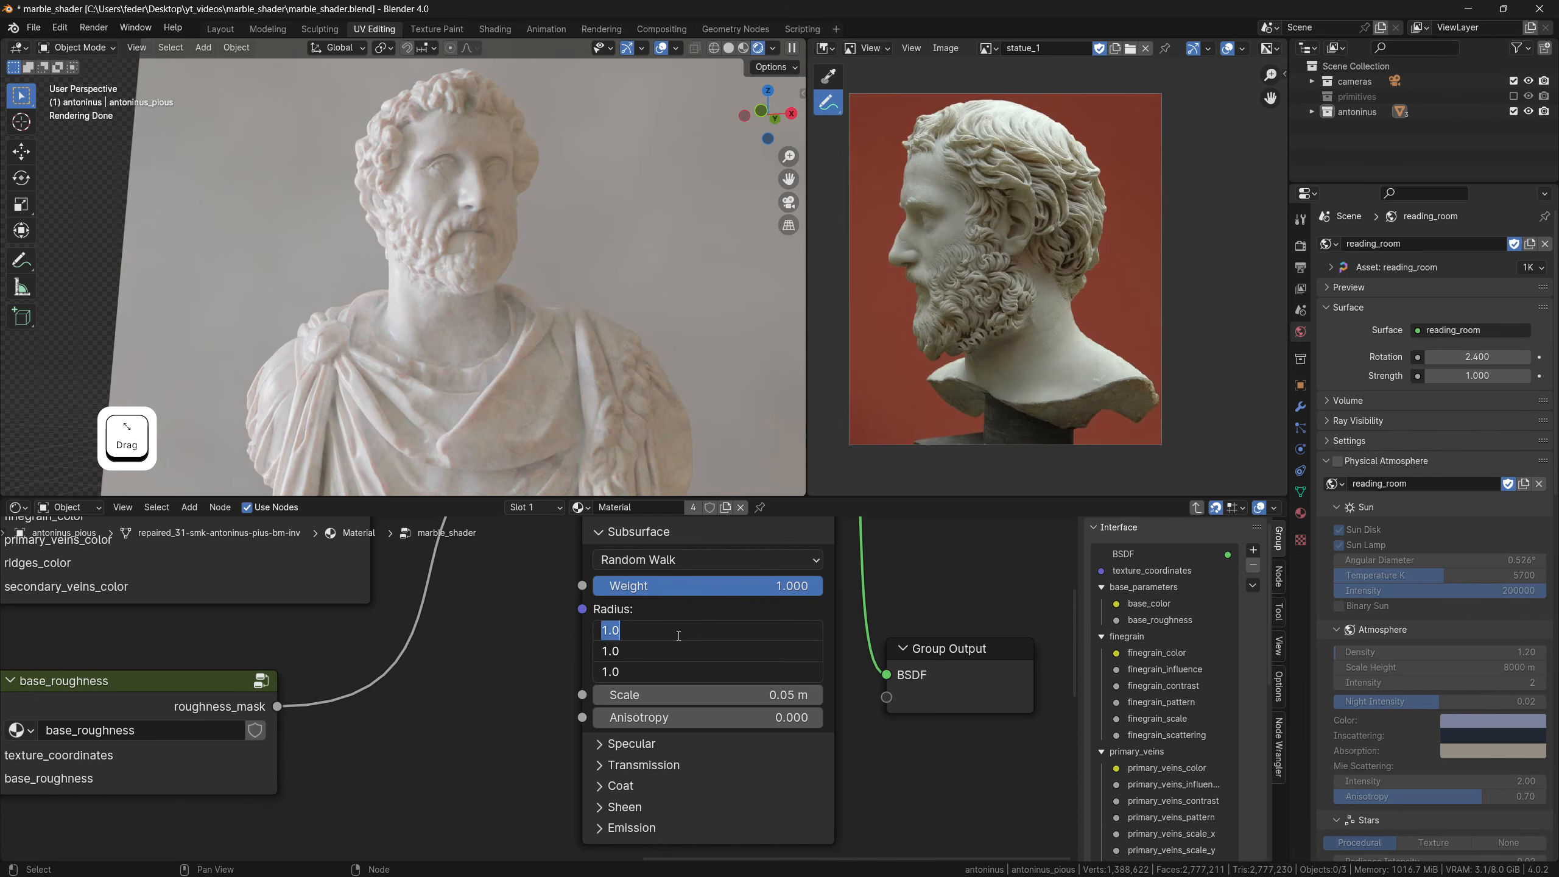
Set all three Subsurface Radius values of the Principled BSDF to 1.0 and render the bust from the camera
{"action": "key", "text": "Return"}
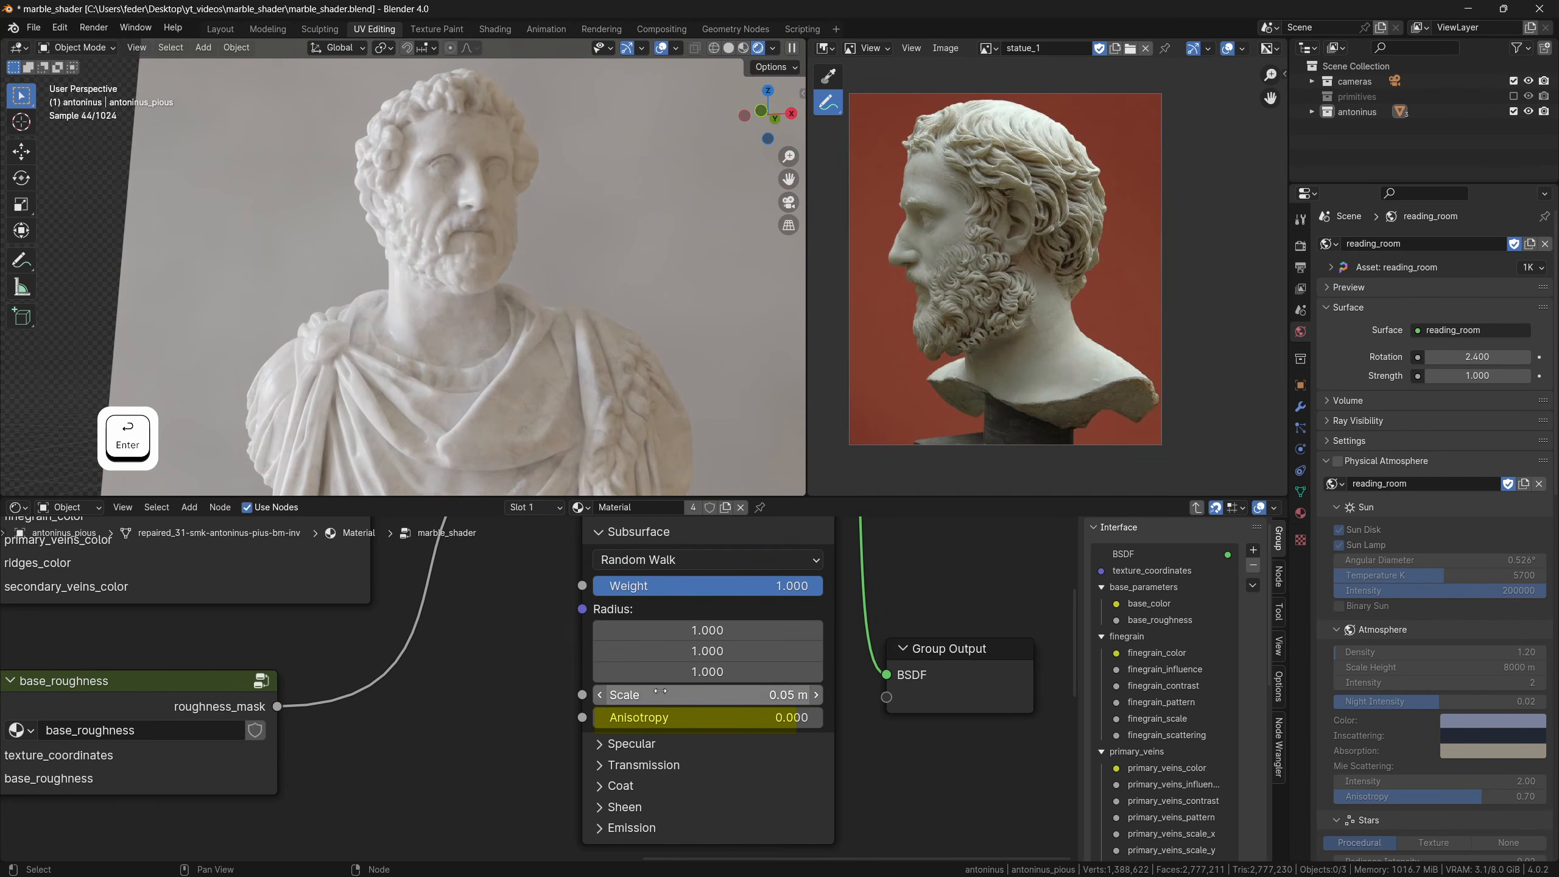
{"action": "left_click", "coordinate": [788, 205]}
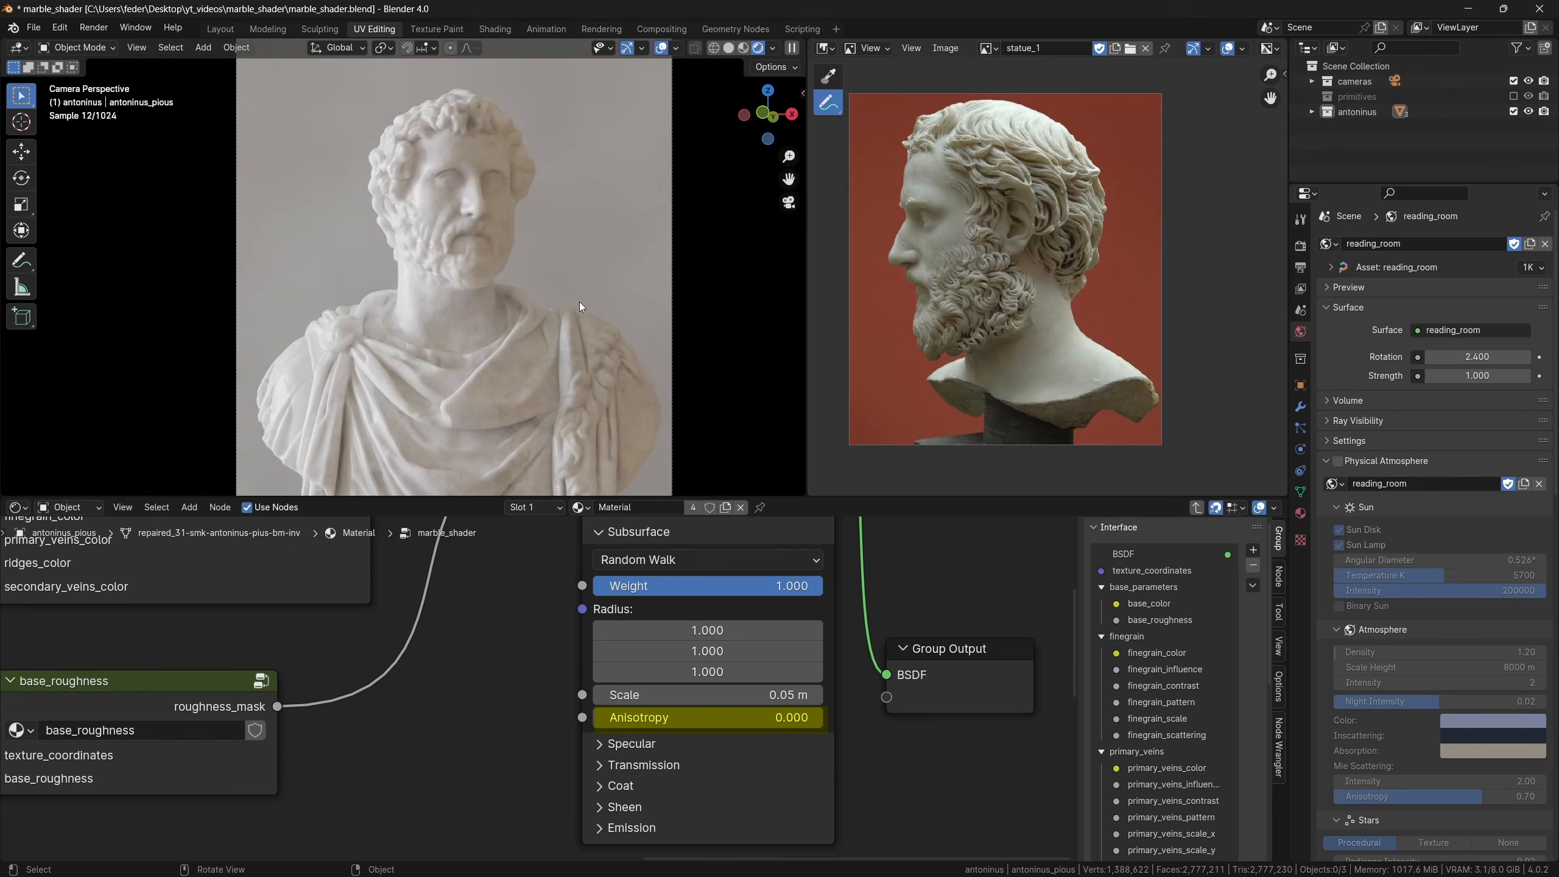
{"action": "left_click", "coordinate": [729, 48]}
{"action": "key", "text": "F12"}
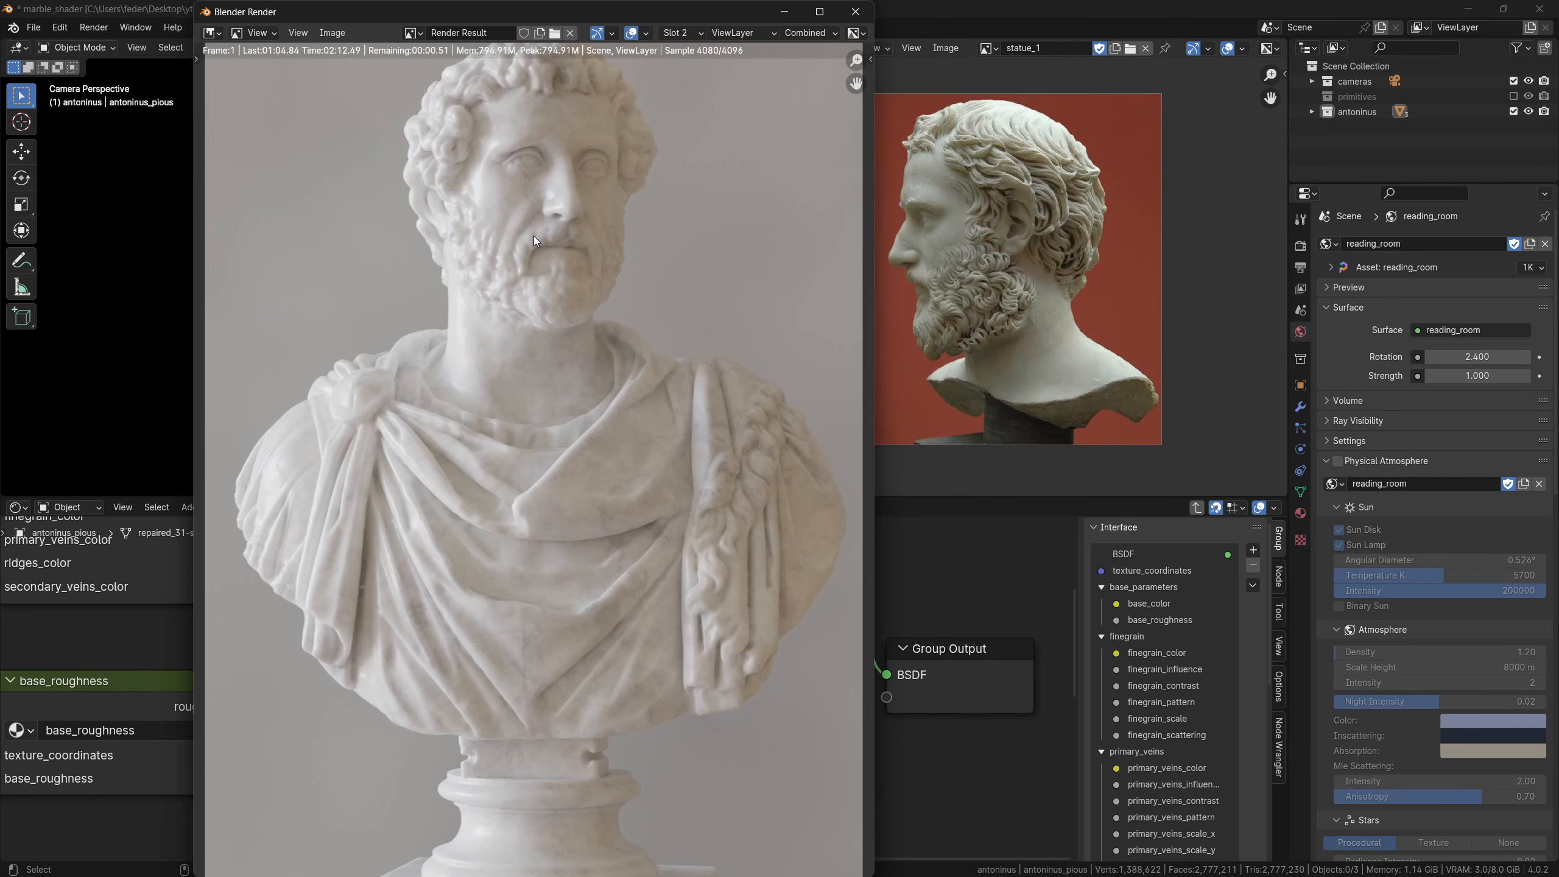
Compare the Slot 1 and Slot 2 renders of the bust, both as a whole and close up on the pedestal
{"action": "scroll", "coordinate": [592, 230], "scroll_direction": "down", "scroll_amount": 1}
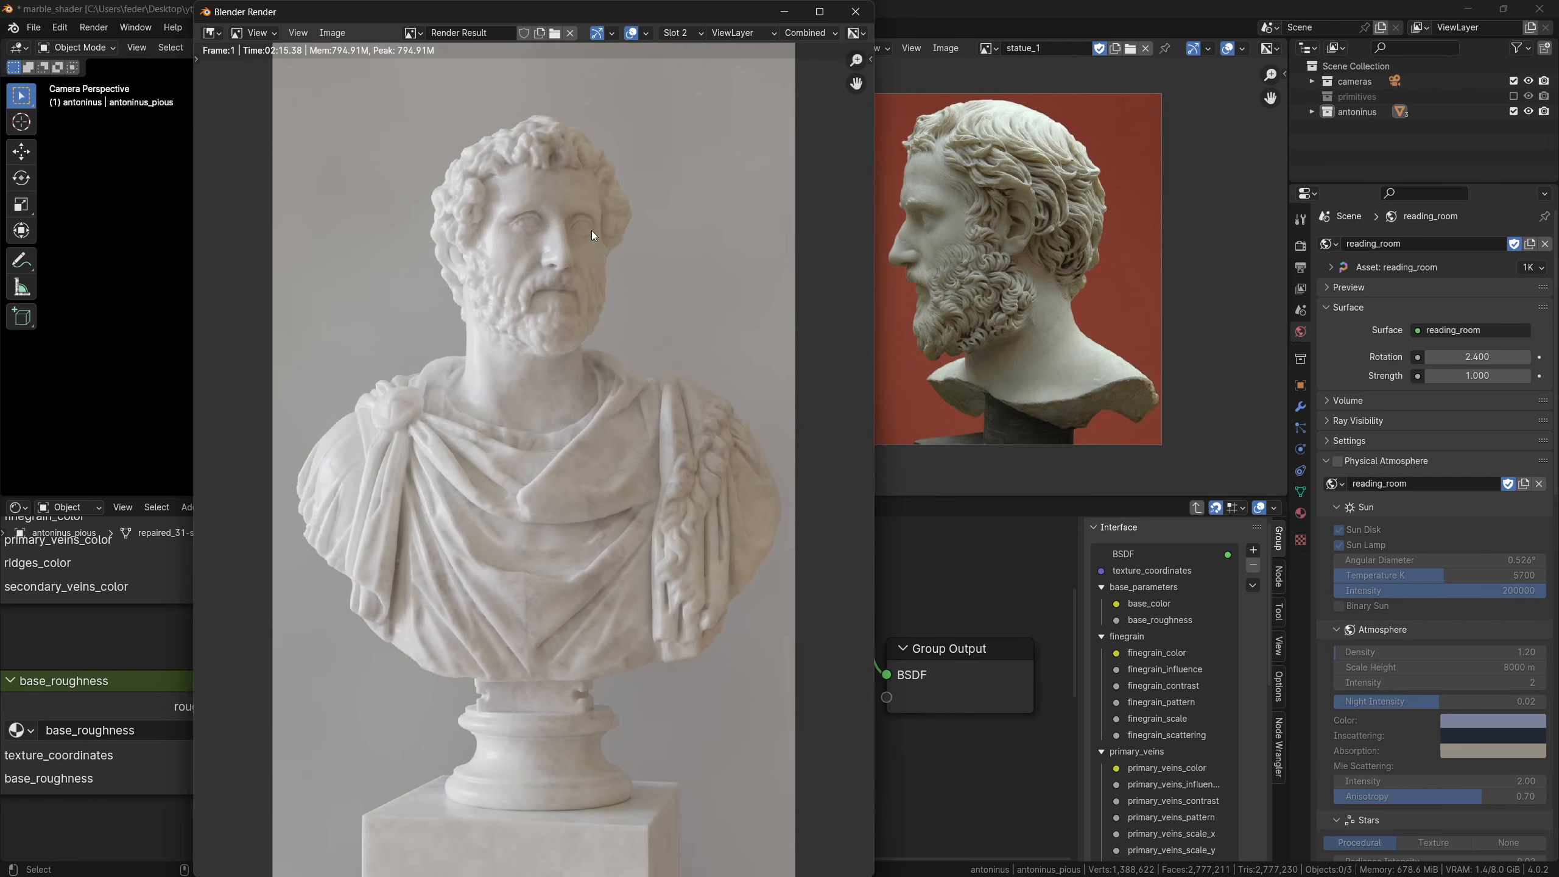
{"action": "middle_click_drag", "start_coordinate": [592, 230], "coordinate": [608, 277], "text": "shift"}
{"action": "left_click", "coordinate": [688, 34]}
{"action": "left_click", "coordinate": [692, 50]}
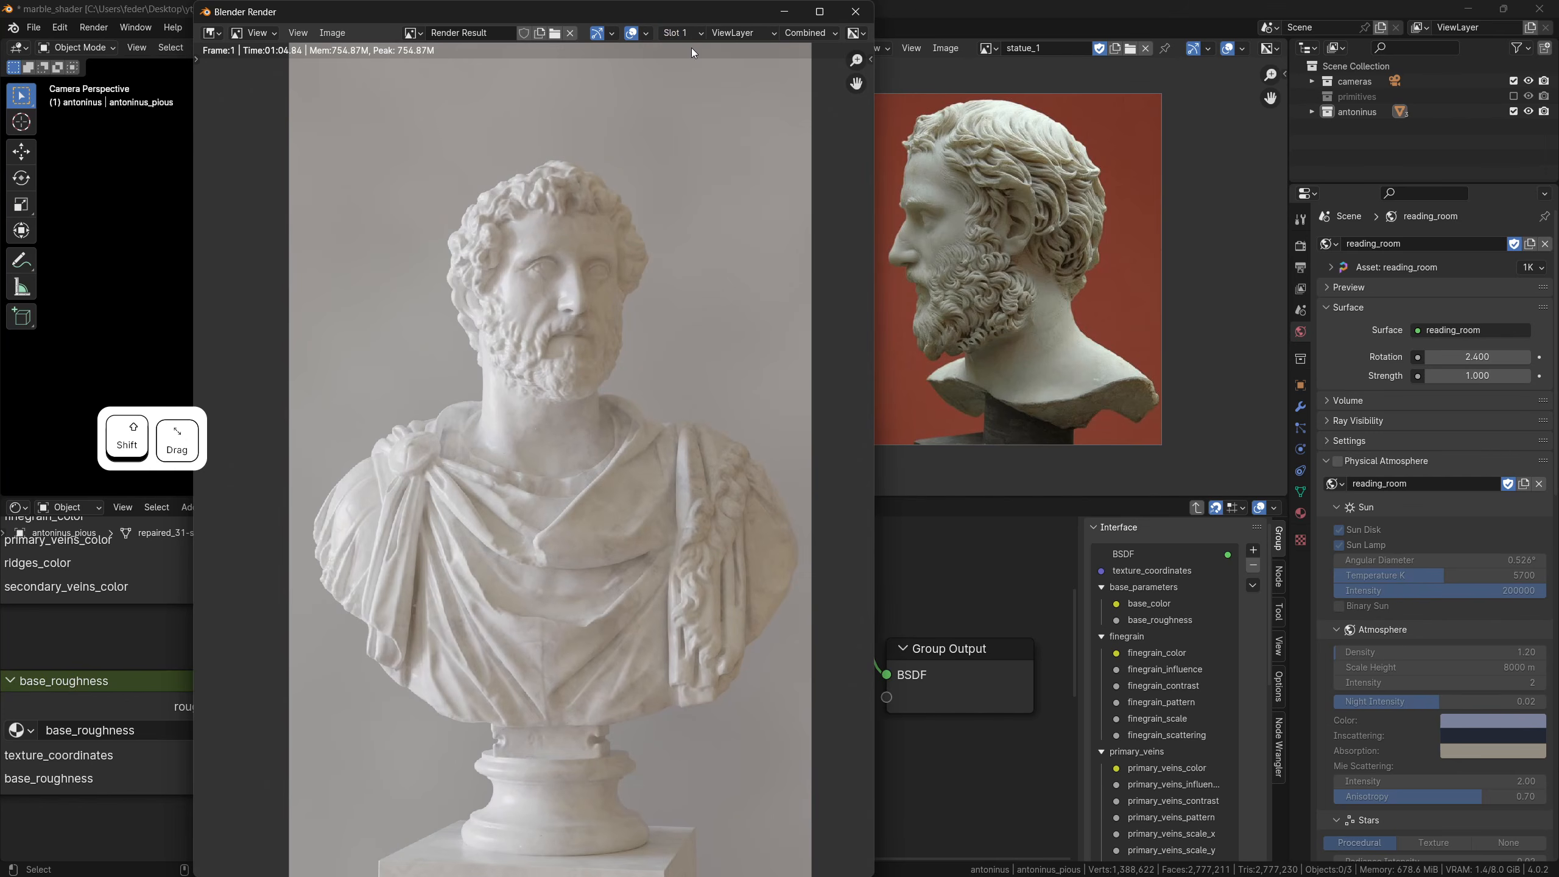
{"action": "left_click", "coordinate": [688, 33]}
{"action": "left_click", "coordinate": [688, 68]}
{"action": "left_click", "coordinate": [686, 33]}
{"action": "left_click", "coordinate": [685, 52]}
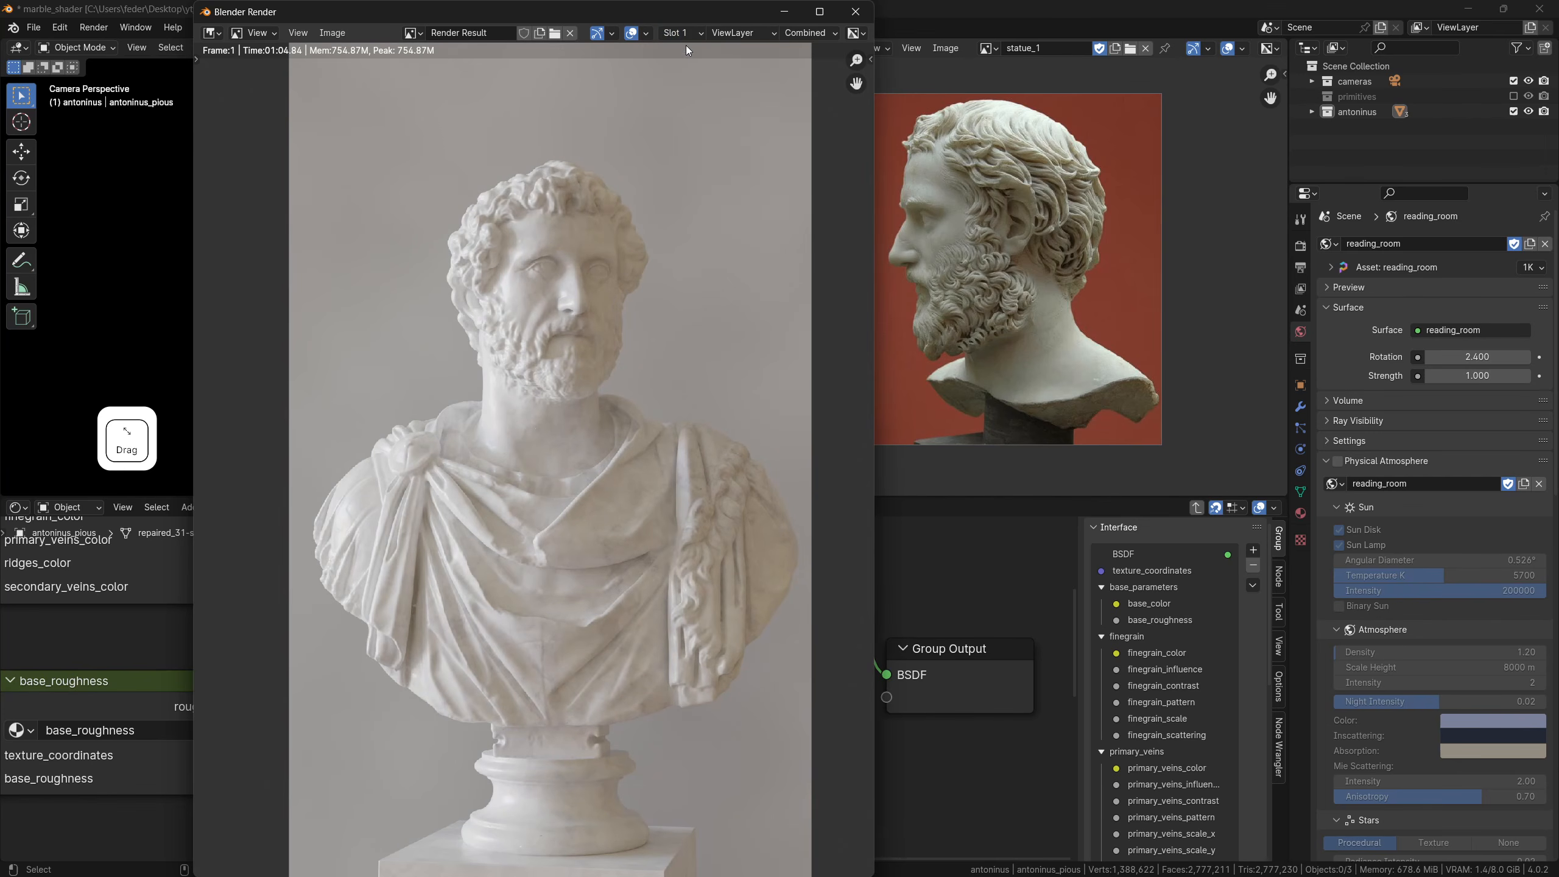
{"action": "left_click", "coordinate": [686, 35]}
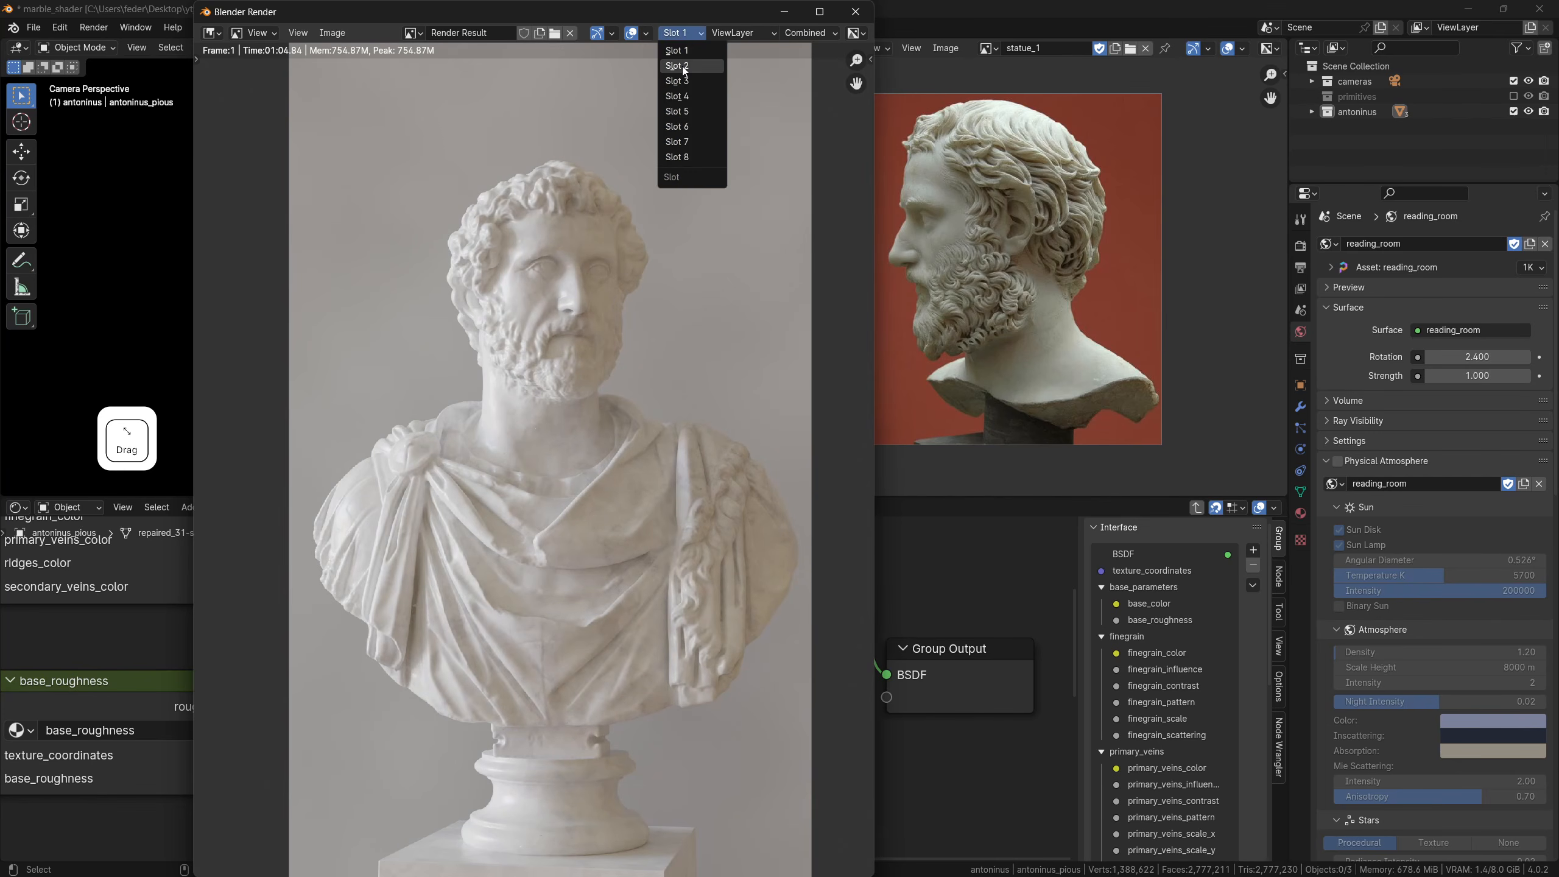
{"action": "left_click", "coordinate": [685, 68]}
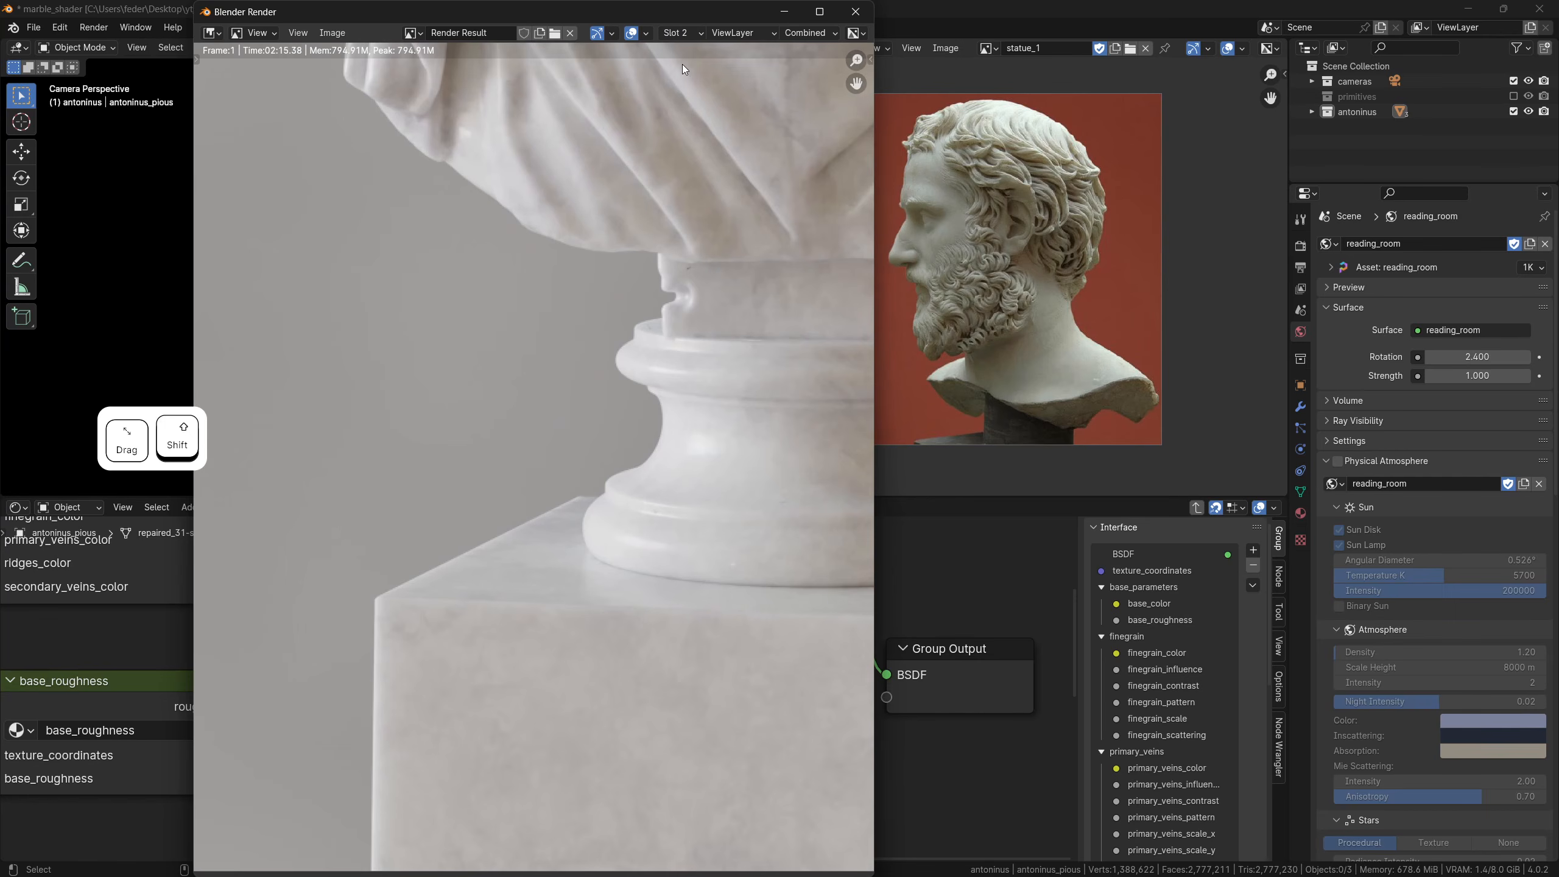
{"action": "left_click", "coordinate": [687, 34]}
{"action": "left_click", "coordinate": [689, 52]}
{"action": "left_click", "coordinate": [684, 35]}
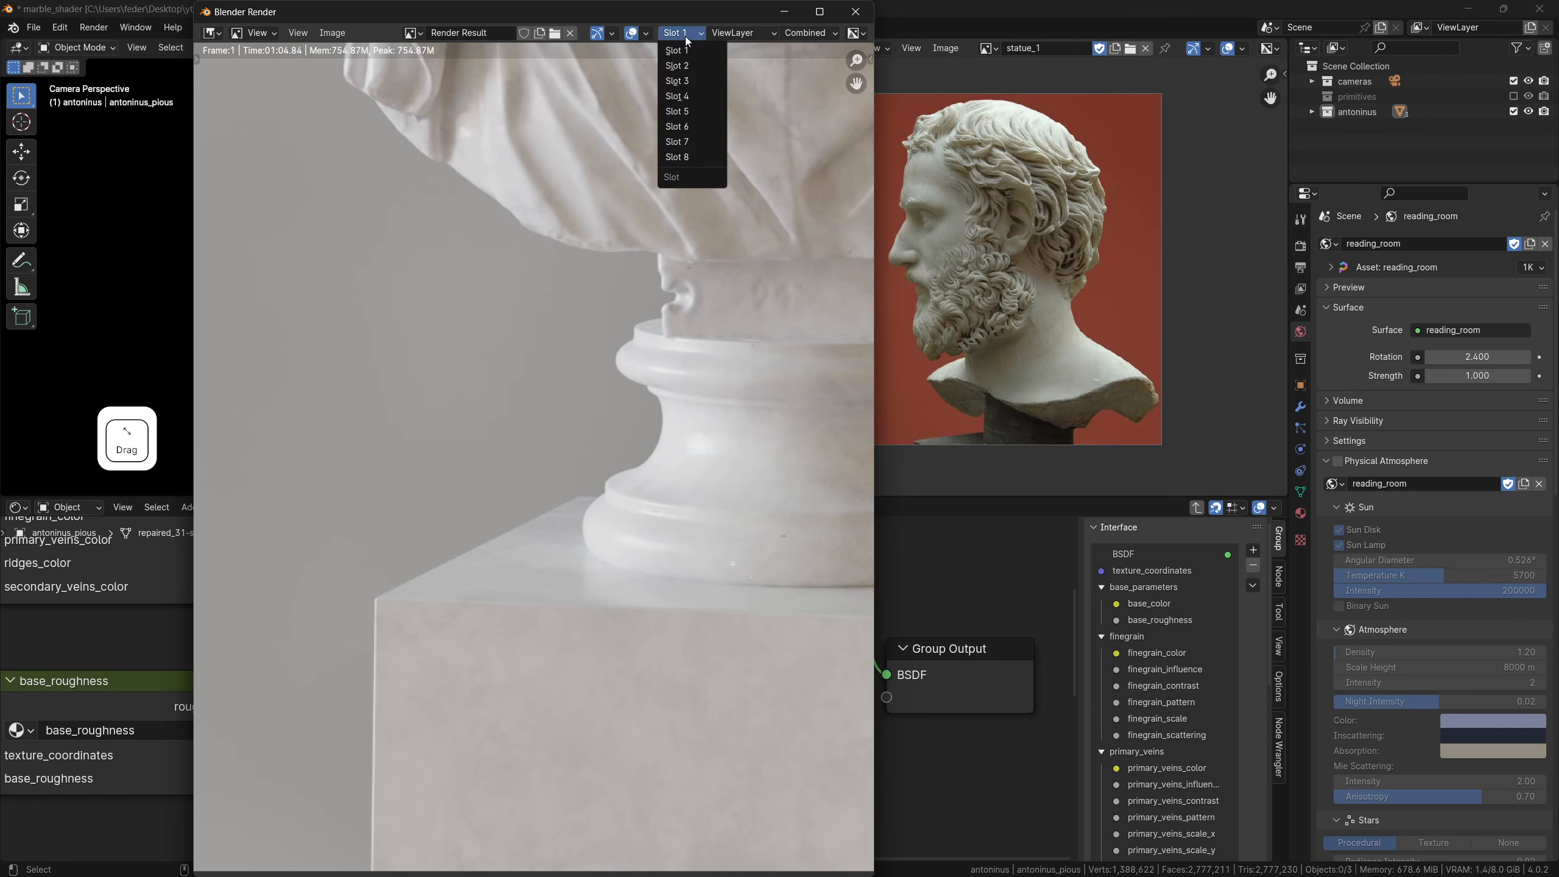
{"action": "left_click", "coordinate": [684, 62]}
{"action": "scroll", "coordinate": [620, 251], "scroll_direction": "down", "scroll_amount": 4}
{"action": "middle_click_drag", "start_coordinate": [620, 251], "coordinate": [587, 389]}
{"action": "scroll", "coordinate": [590, 382], "scroll_direction": "down", "scroll_amount": 1}
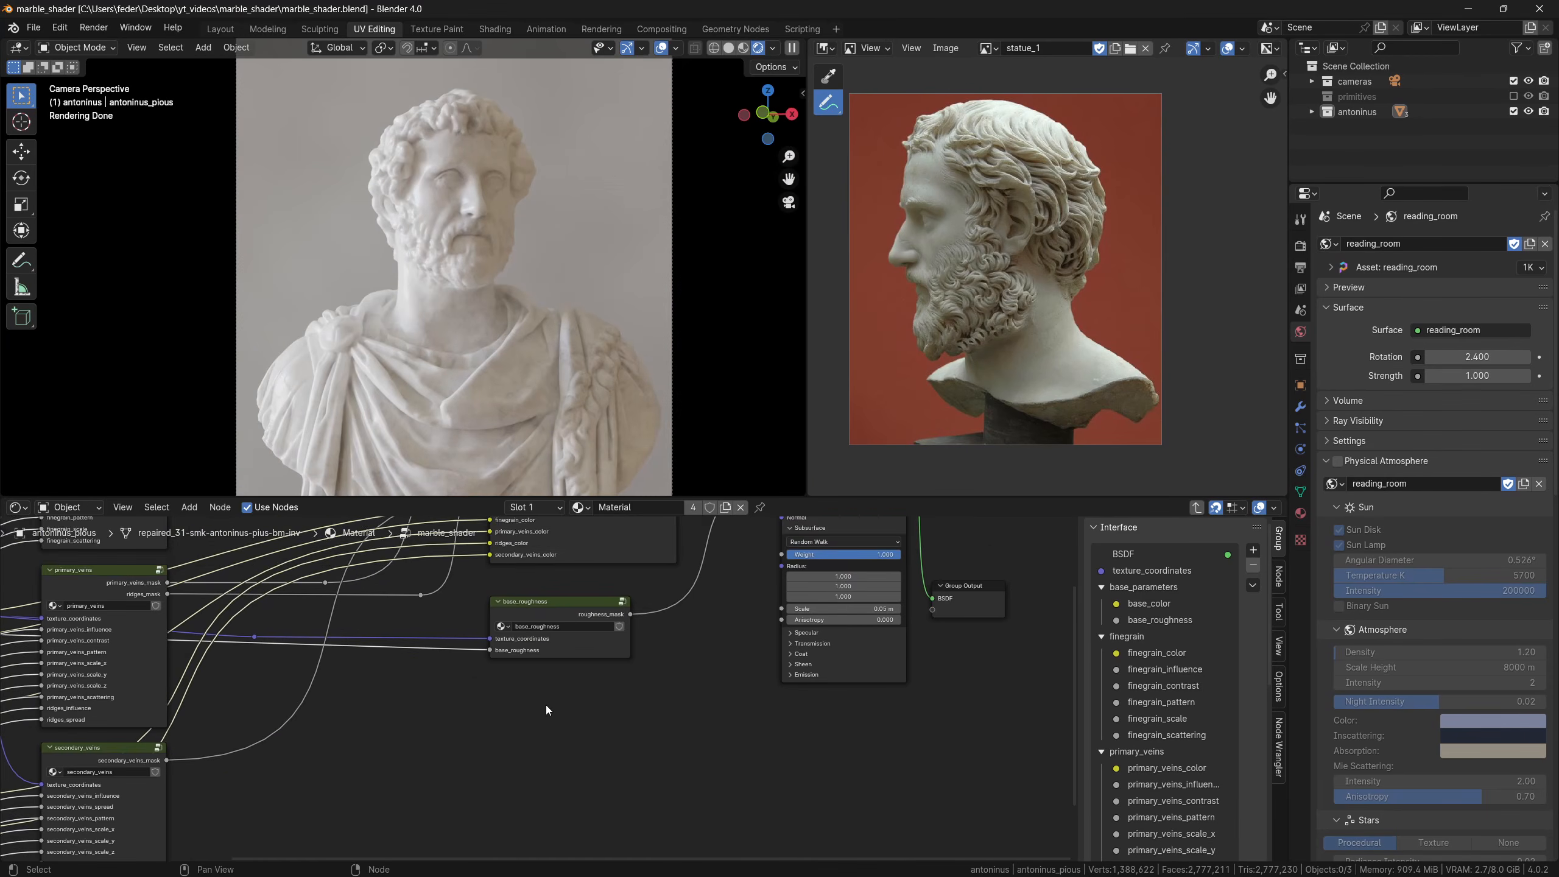
Add a Mix Color node below base_roughness, with black as color A and white as color B
{"action": "middle_click_drag", "start_coordinate": [546, 705], "coordinate": [577, 704], "text": "shift"}
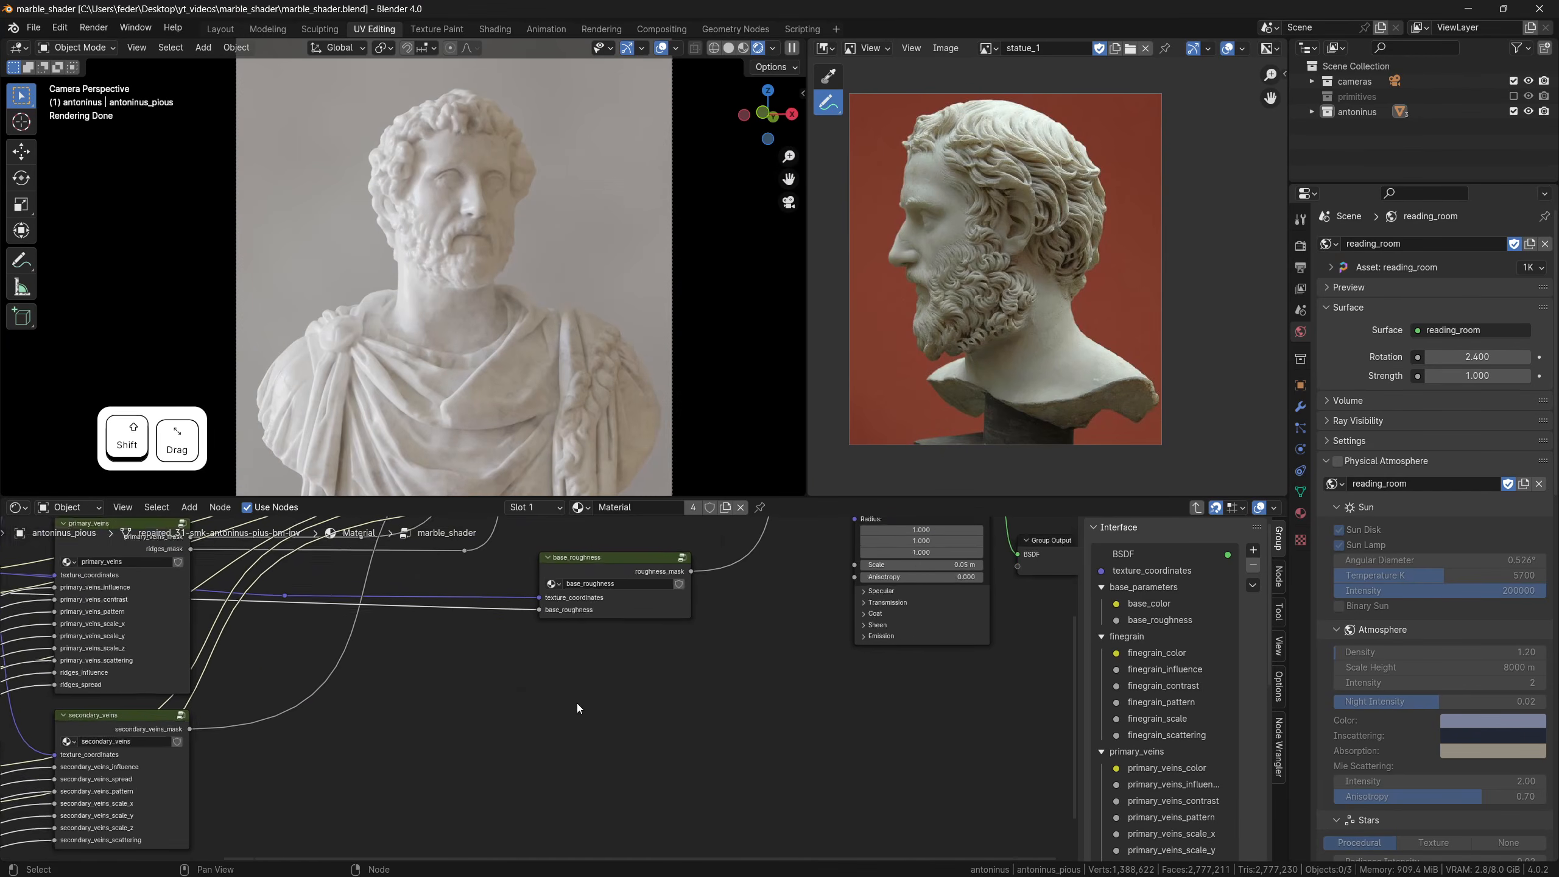
{"action": "key", "text": "shift+a"}
{"action": "type", "text": "mix"}
{"action": "key", "text": "Down"}
{"action": "key", "text": "Return"}
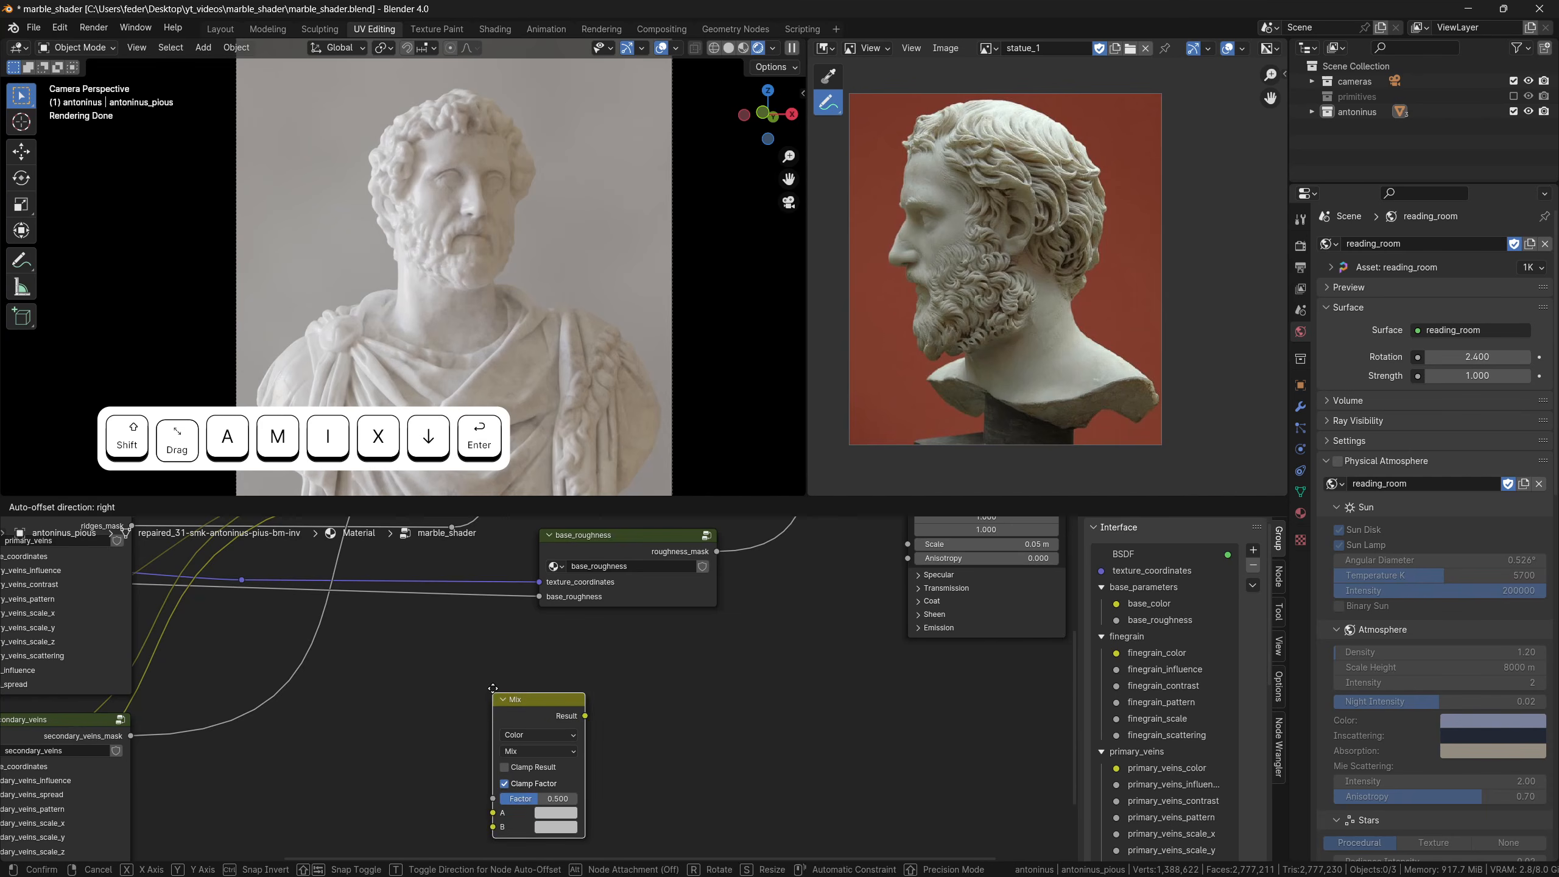
{"action": "middle_click_drag", "start_coordinate": [770, 704], "coordinate": [725, 723]}
{"action": "left_click", "coordinate": [641, 737]}
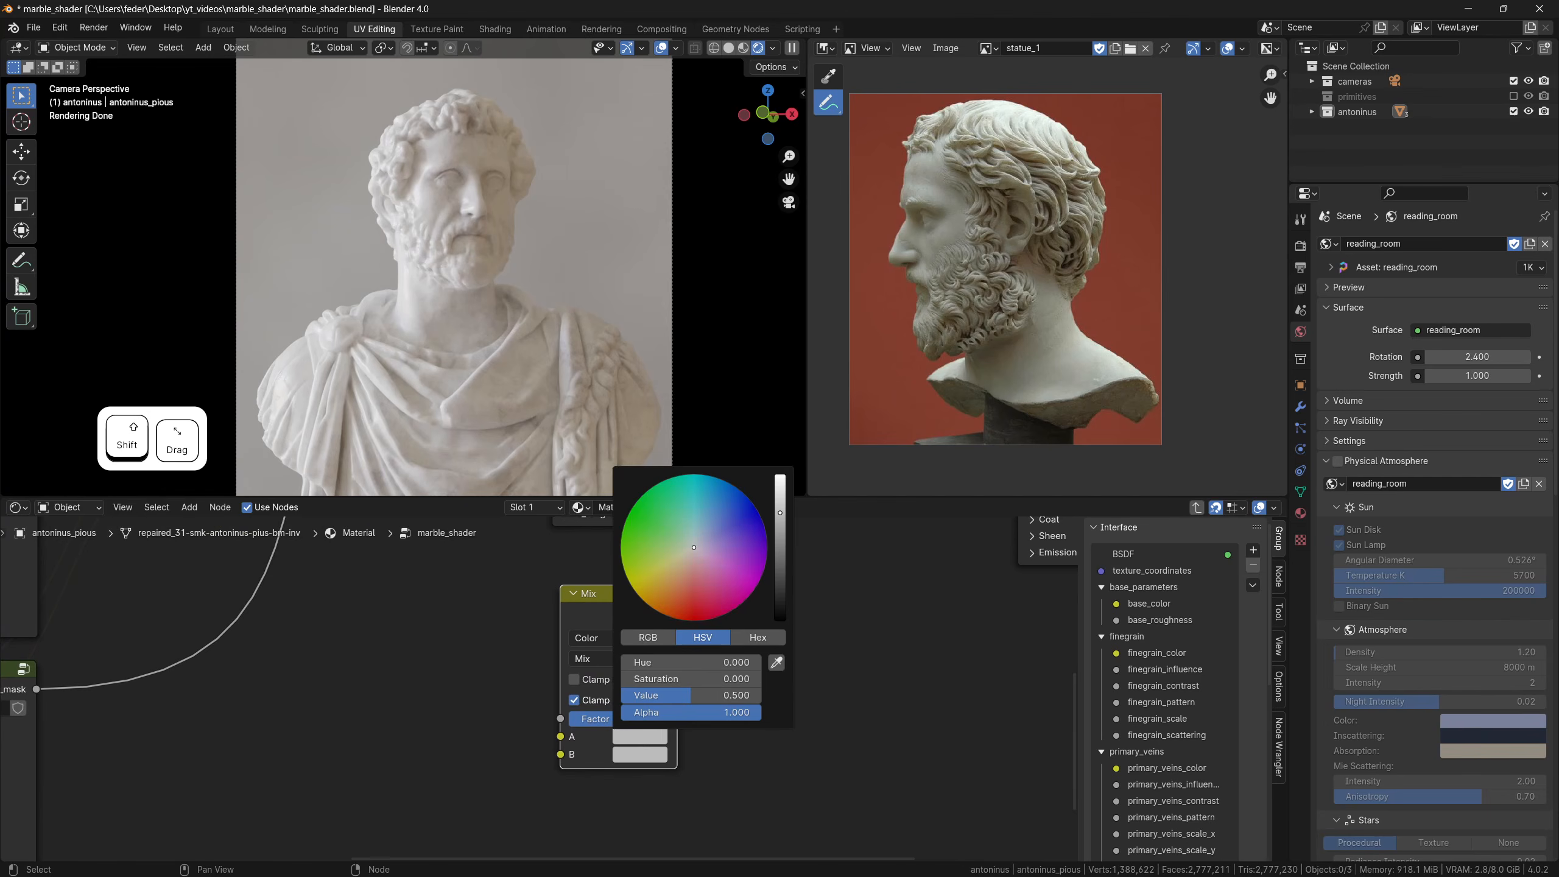
{"action": "left_click_drag", "start_coordinate": [691, 697], "coordinate": [761, 713]}
{"action": "left_click", "coordinate": [639, 754]}
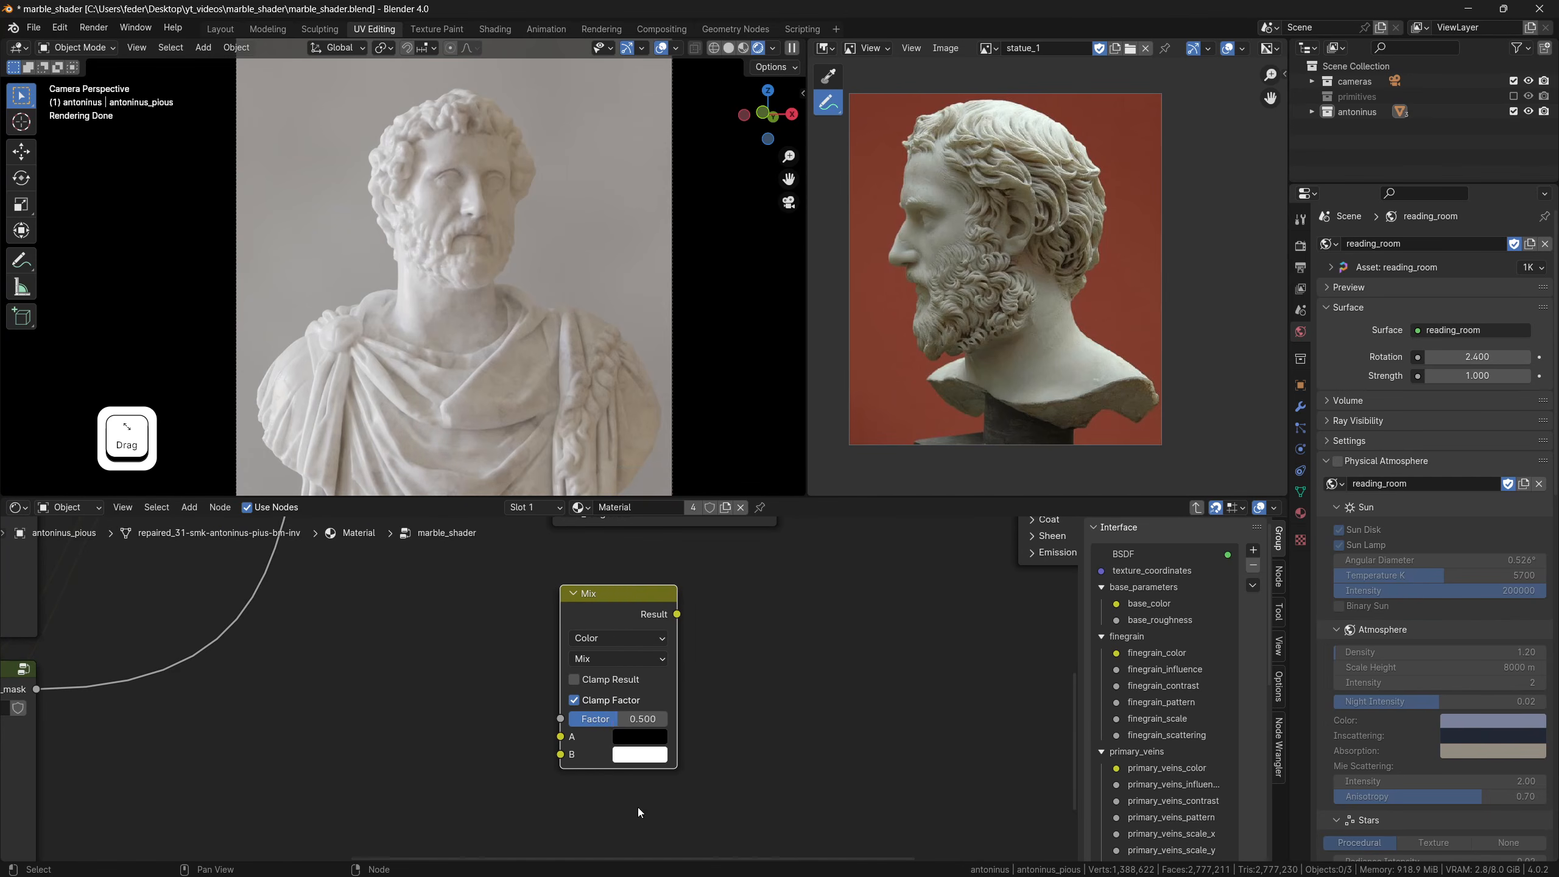
Preview the Mix node's result on the bust and set its Factor to 0
{"action": "scroll", "coordinate": [740, 690], "scroll_direction": "down", "scroll_amount": 1}
{"action": "middle_click_drag", "start_coordinate": [740, 690], "coordinate": [688, 734]}
{"action": "left_click", "coordinate": [526, 685], "text": "ctrl+shift"}
{"action": "scroll", "coordinate": [687, 734], "scroll_direction": "up", "scroll_amount": 1}
{"action": "mouse_move", "coordinate": [557, 729]}
{"action": "left_mouse_down"}
{"action": "mouse_move", "coordinate": [648, 729]}
{"action": "mouse_move", "coordinate": [552, 729]}
{"action": "left_mouse_up"}
Drive the Principled BSDF's Subsurface Weight with the Mix result and expose the subsurface weight, radius, scale and anisotropy as inputs of marble_shader
{"action": "scroll", "coordinate": [655, 628], "scroll_direction": "down", "scroll_amount": 6}
{"action": "middle_click_drag", "start_coordinate": [656, 628], "coordinate": [494, 748], "text": "shift"}
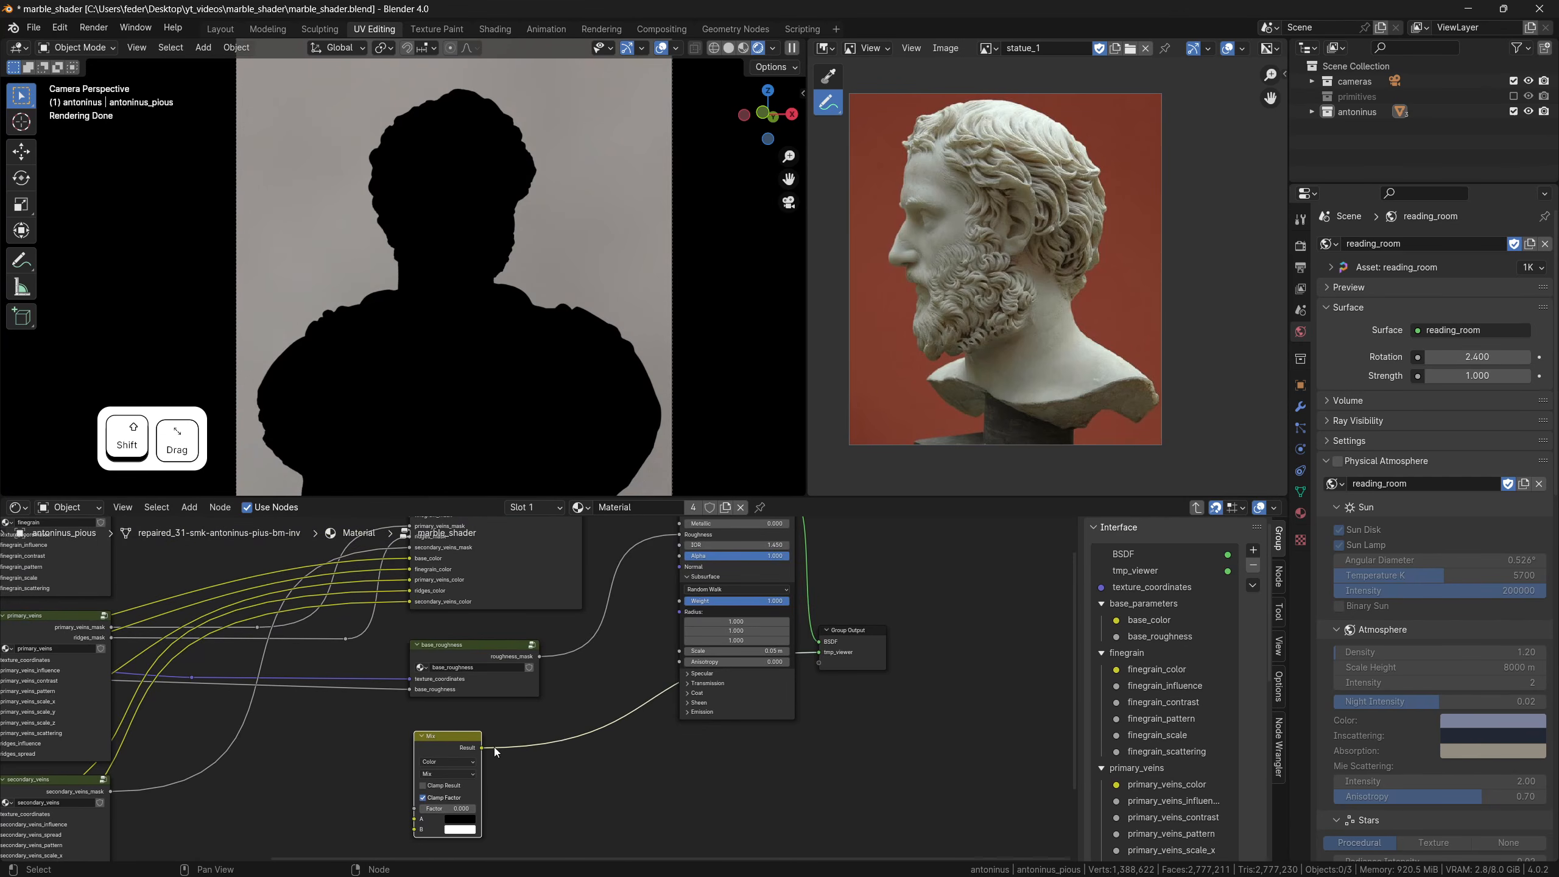
{"action": "left_click_drag", "start_coordinate": [482, 747], "coordinate": [535, 739]}
{"action": "left_click_drag", "start_coordinate": [680, 615], "coordinate": [681, 615]}
{"action": "key", "text": "Tab"}
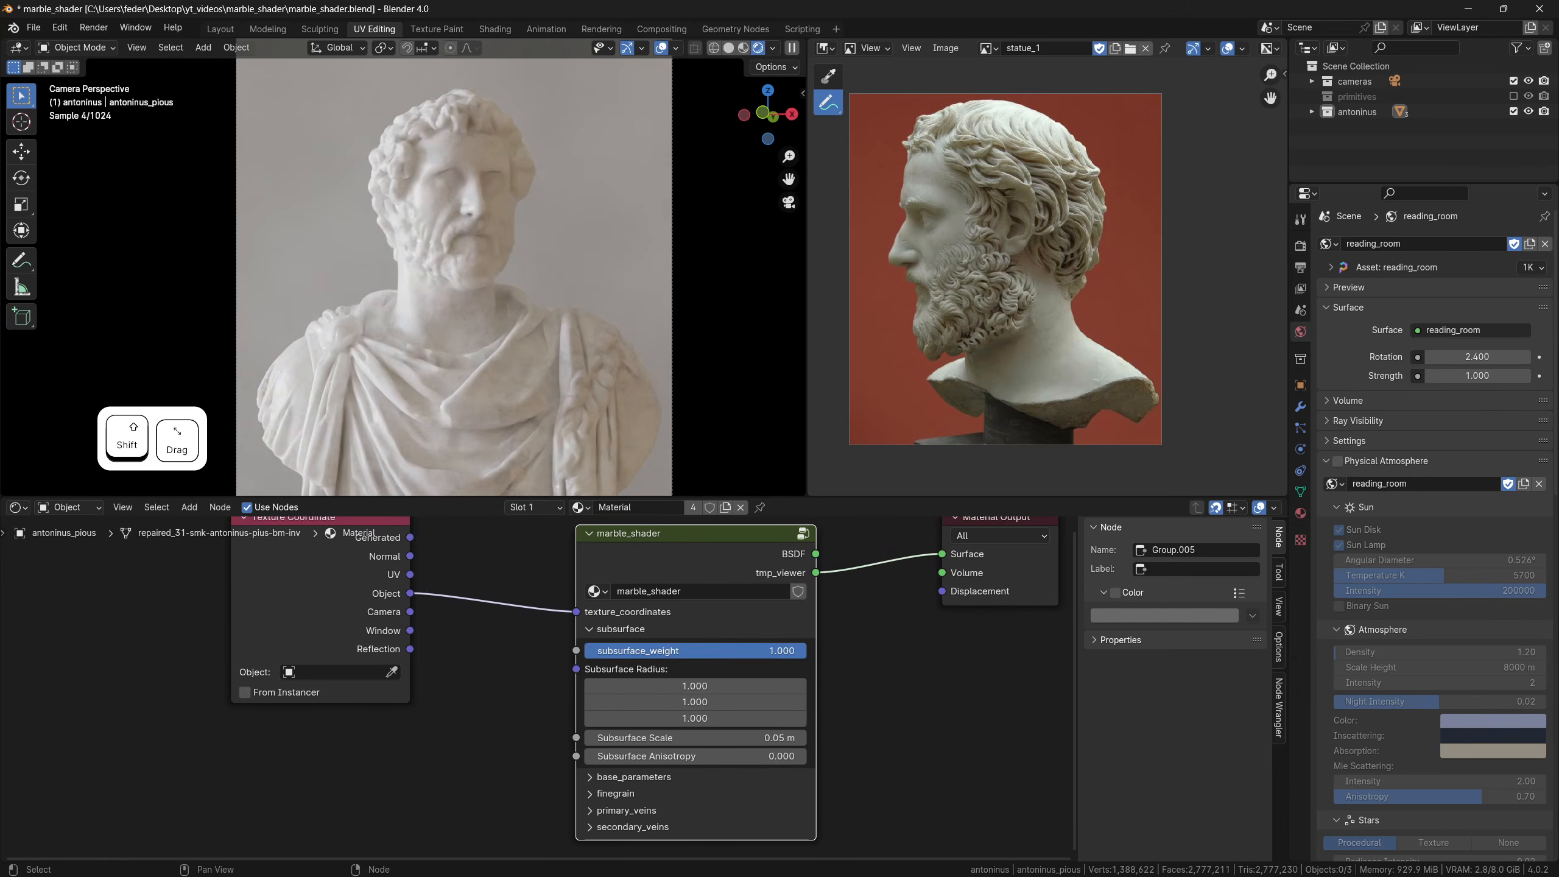
{"action": "scroll", "coordinate": [591, 647], "scroll_direction": "down", "scroll_amount": 2}
{"action": "middle_click_drag", "start_coordinate": [546, 645], "coordinate": [511, 645], "text": "shift"}
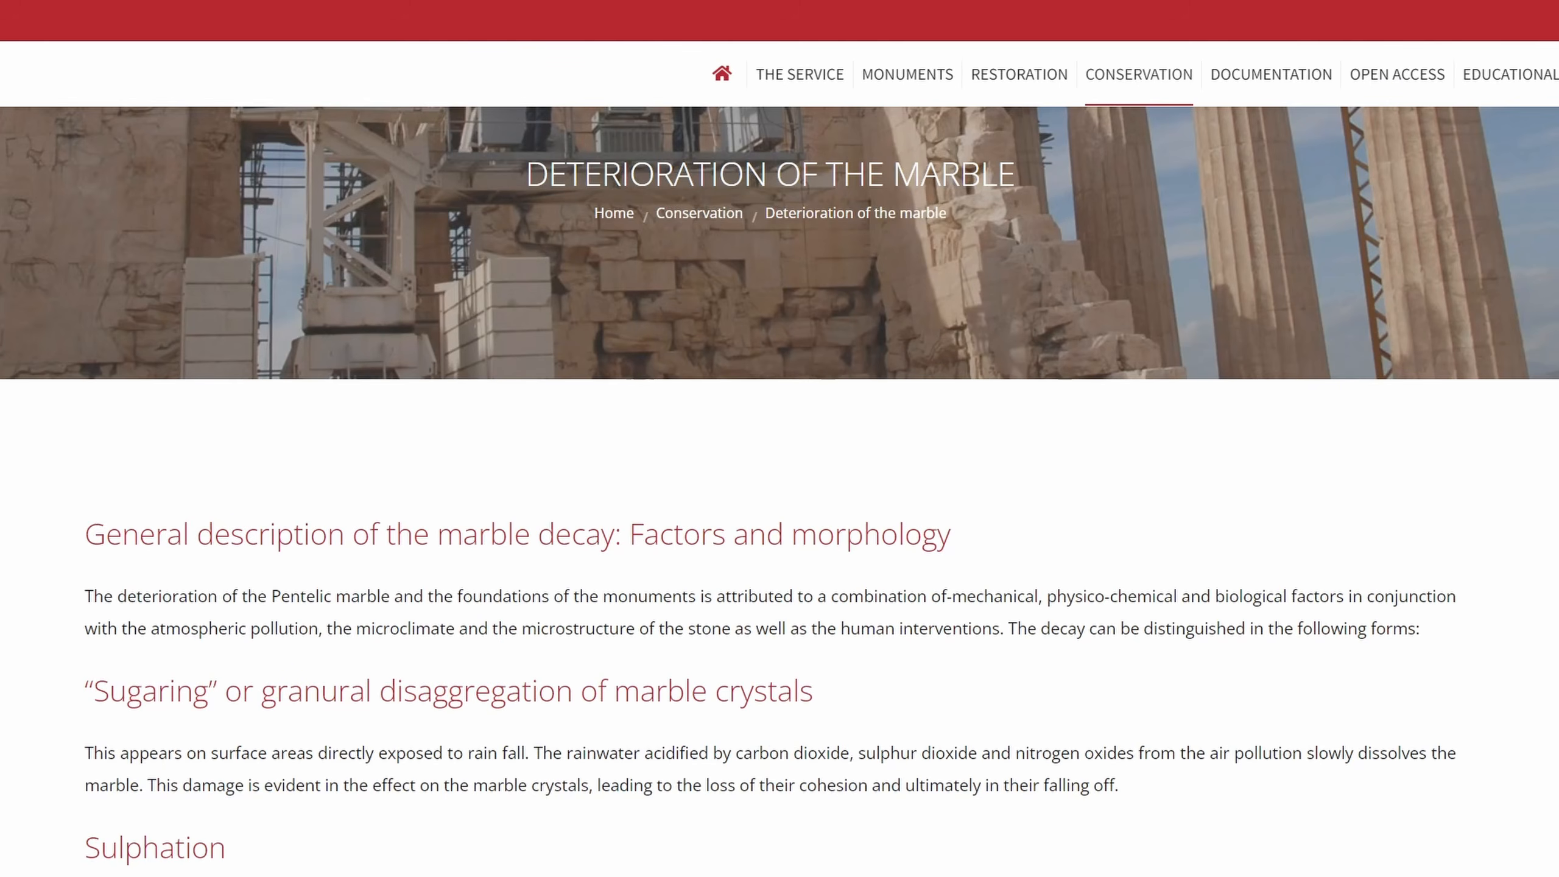
Read through the "Deterioration of the Marble" web page, covering the forms of marble decay
{"action": "scroll", "coordinate": [779, 491], "scroll_direction": "down", "scroll_amount": 5}
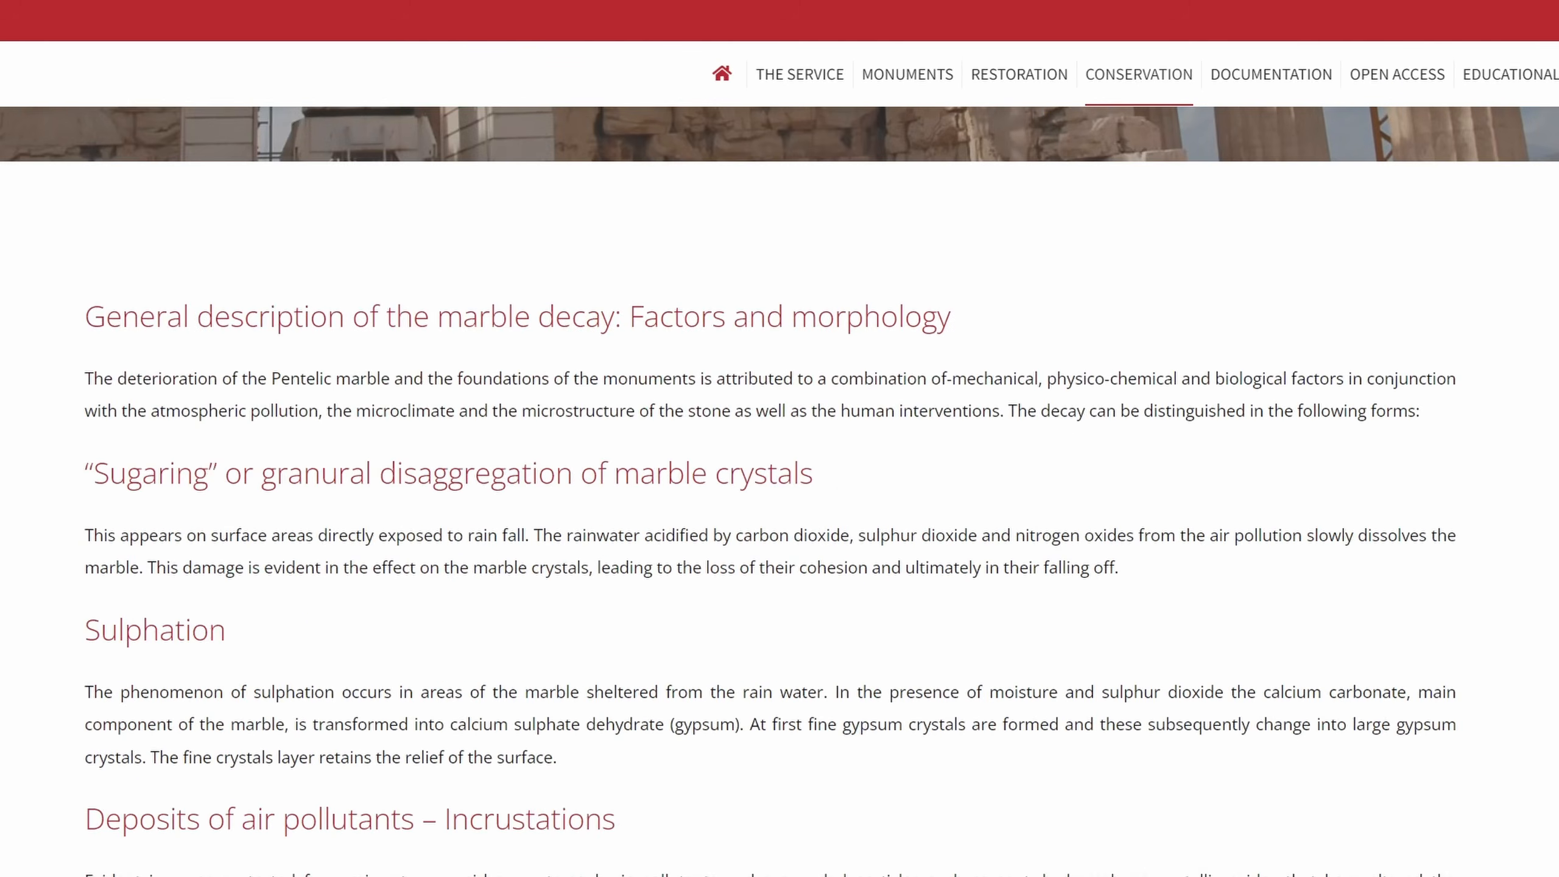
{"action": "scroll", "coordinate": [780, 491], "scroll_direction": "down", "scroll_amount": 2}
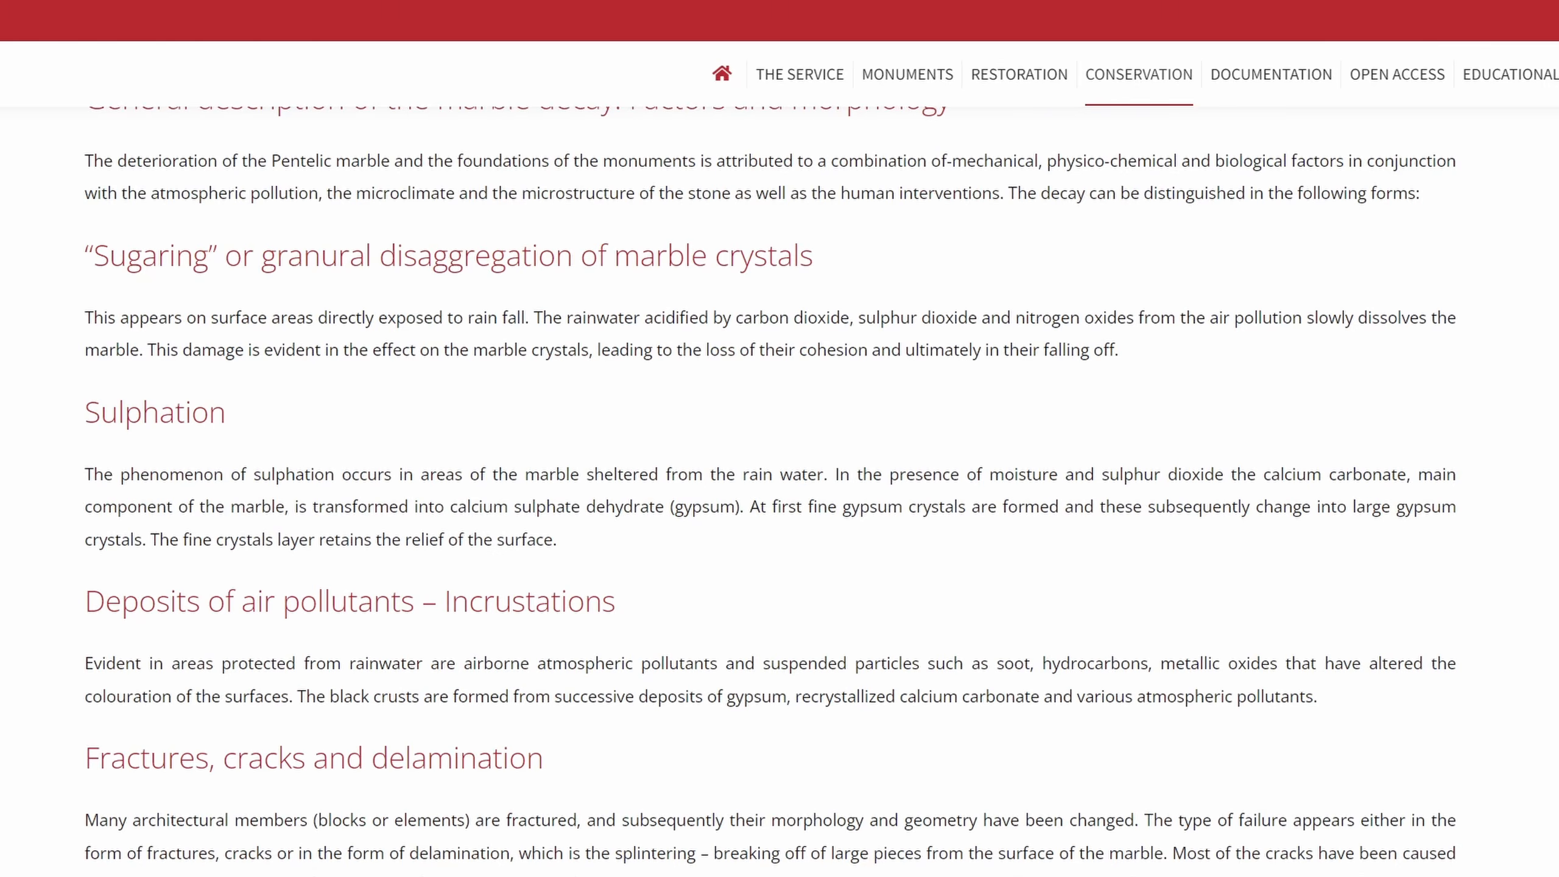
{"action": "scroll", "coordinate": [780, 491], "scroll_direction": "down", "scroll_amount": 4}
{"action": "scroll", "coordinate": [780, 491], "scroll_direction": "down", "scroll_amount": 4}
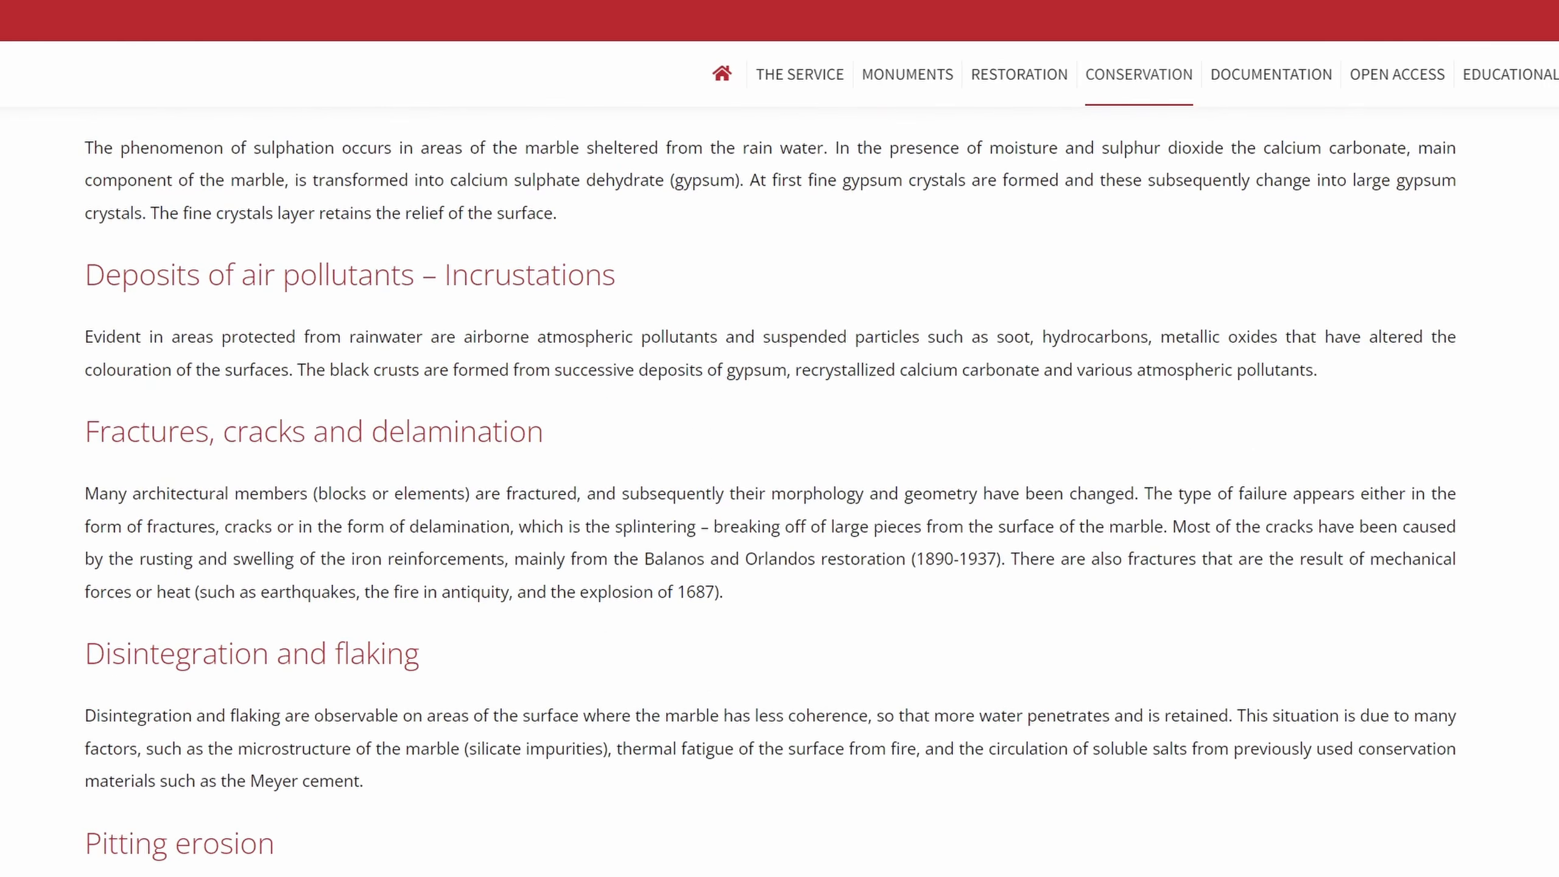
{"action": "scroll", "coordinate": [779, 492], "scroll_direction": "down", "scroll_amount": 2}
{"action": "scroll", "coordinate": [779, 491], "scroll_direction": "down", "scroll_amount": 2}
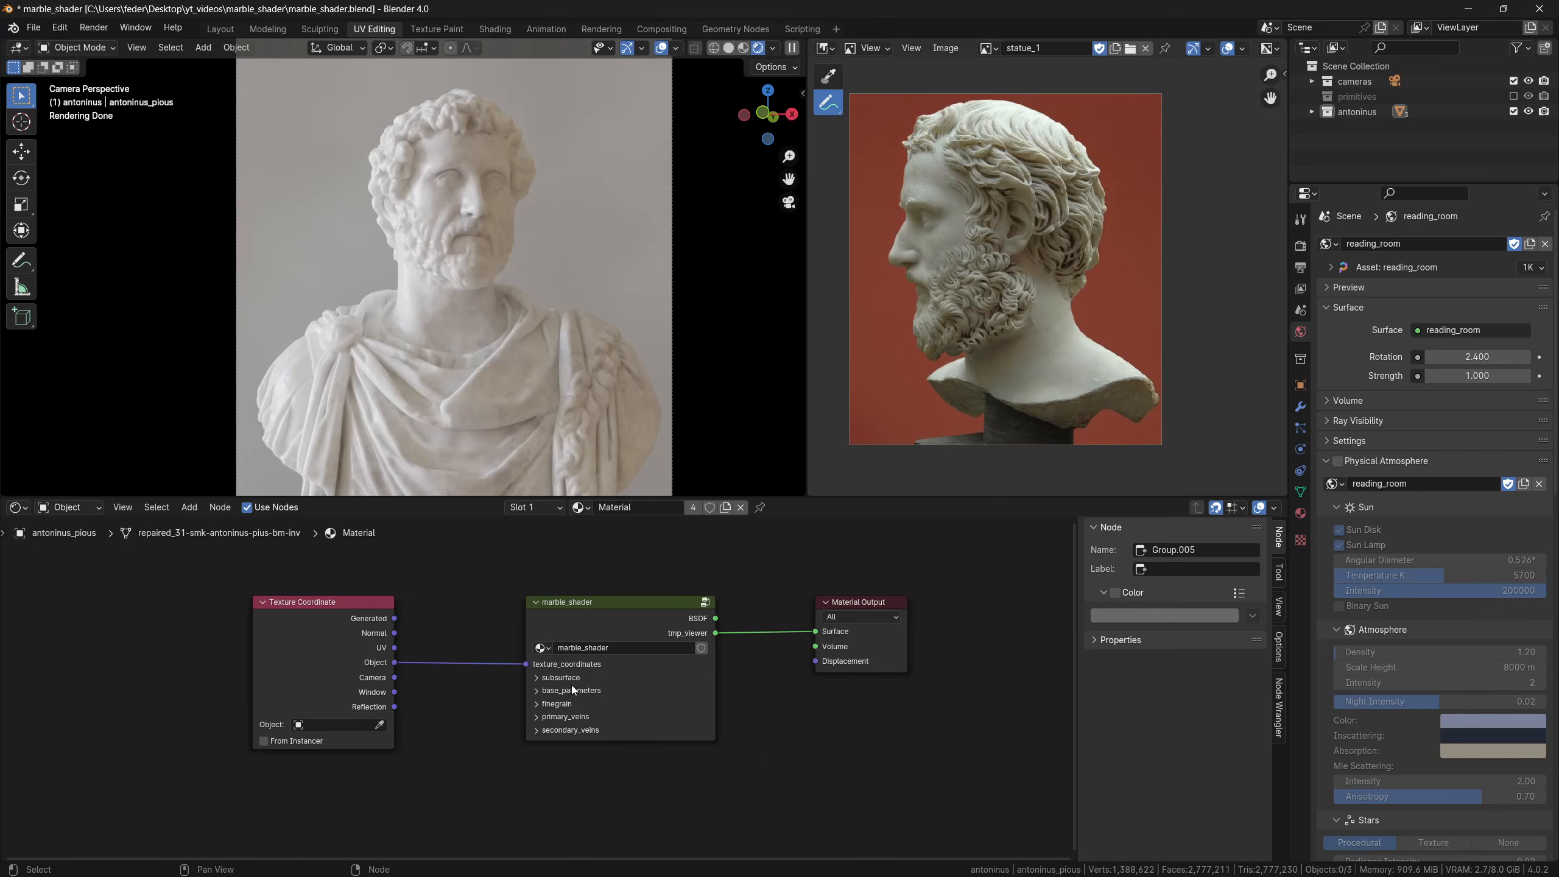
Inside the marble_shader group, add a Noise Texture below the Mix node with Detail 15 and Roughness 0.8
{"action": "key", "text": "Tab"}
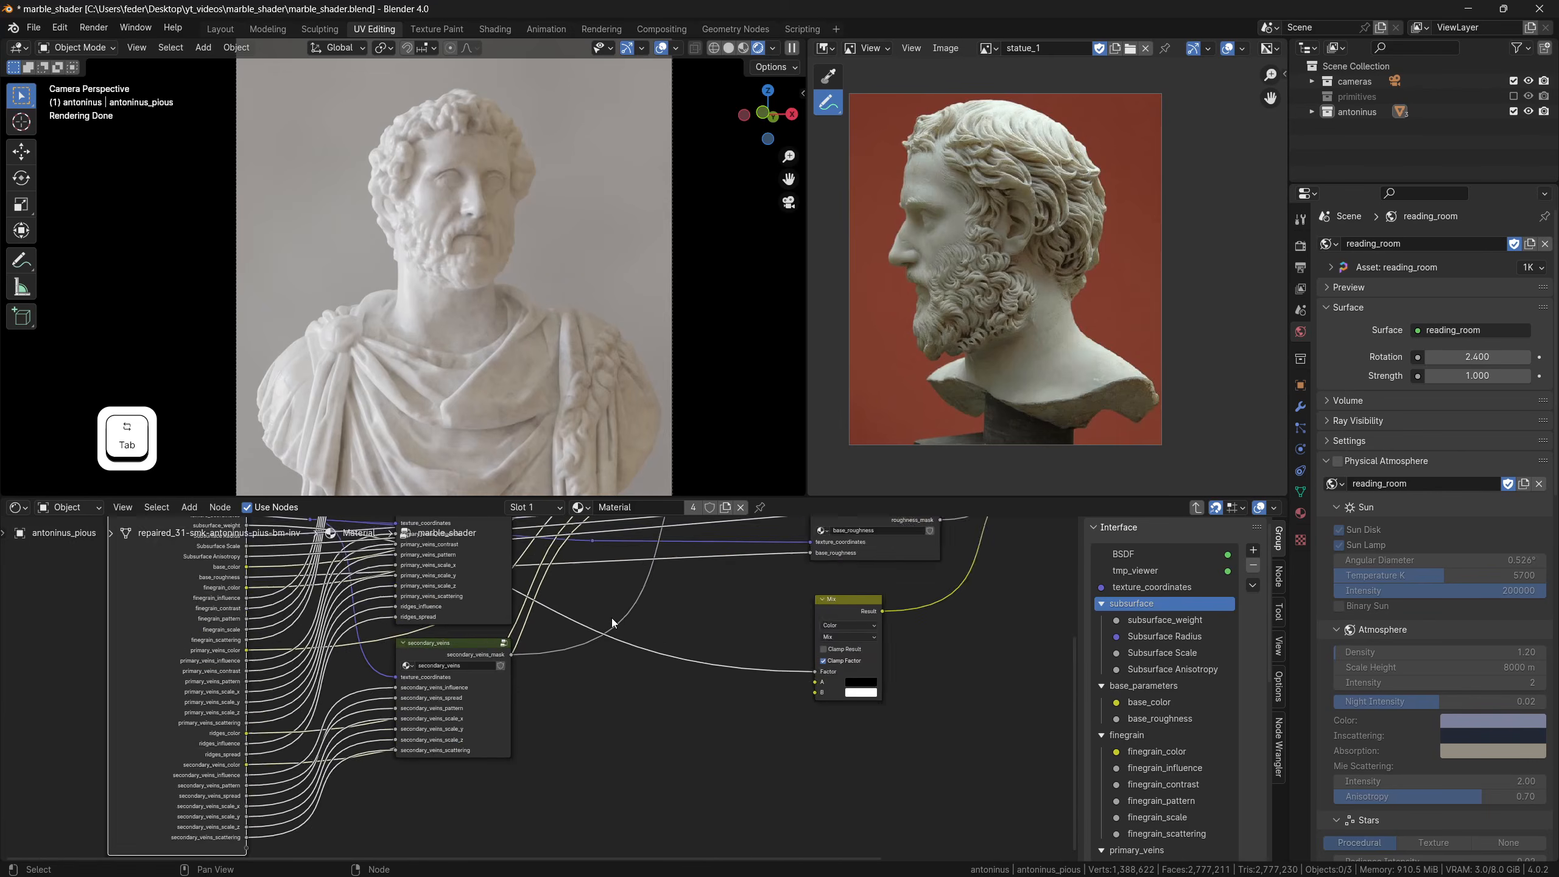
{"action": "middle_click_drag", "start_coordinate": [611, 617], "coordinate": [606, 638], "text": "shift"}
{"action": "key", "text": "shift+a"}
{"action": "type", "text": "noise"}
{"action": "key", "text": "Return"}
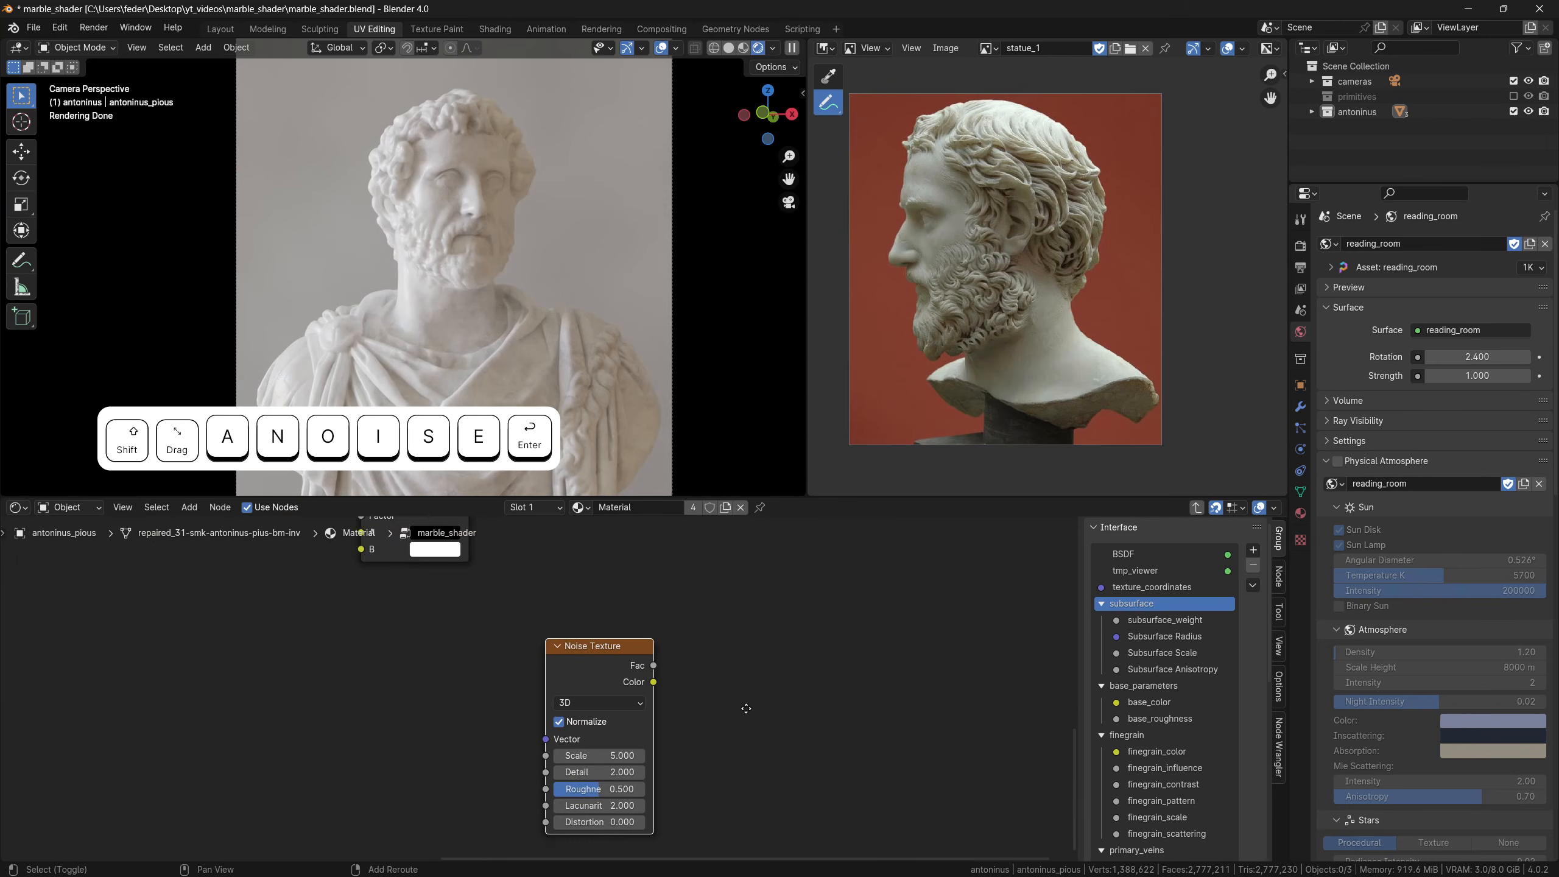
{"action": "left_click", "coordinate": [571, 707]}
{"action": "double_click", "coordinate": [580, 726]}
{"action": "type", "text": ".8"}
{"action": "key", "text": "Return"}
Give the Noise Texture a Mapping node driven by the Group Input's texture_coordinates and remove the extra Texture Coordinate node
{"action": "key", "text": "ctrl+t"}
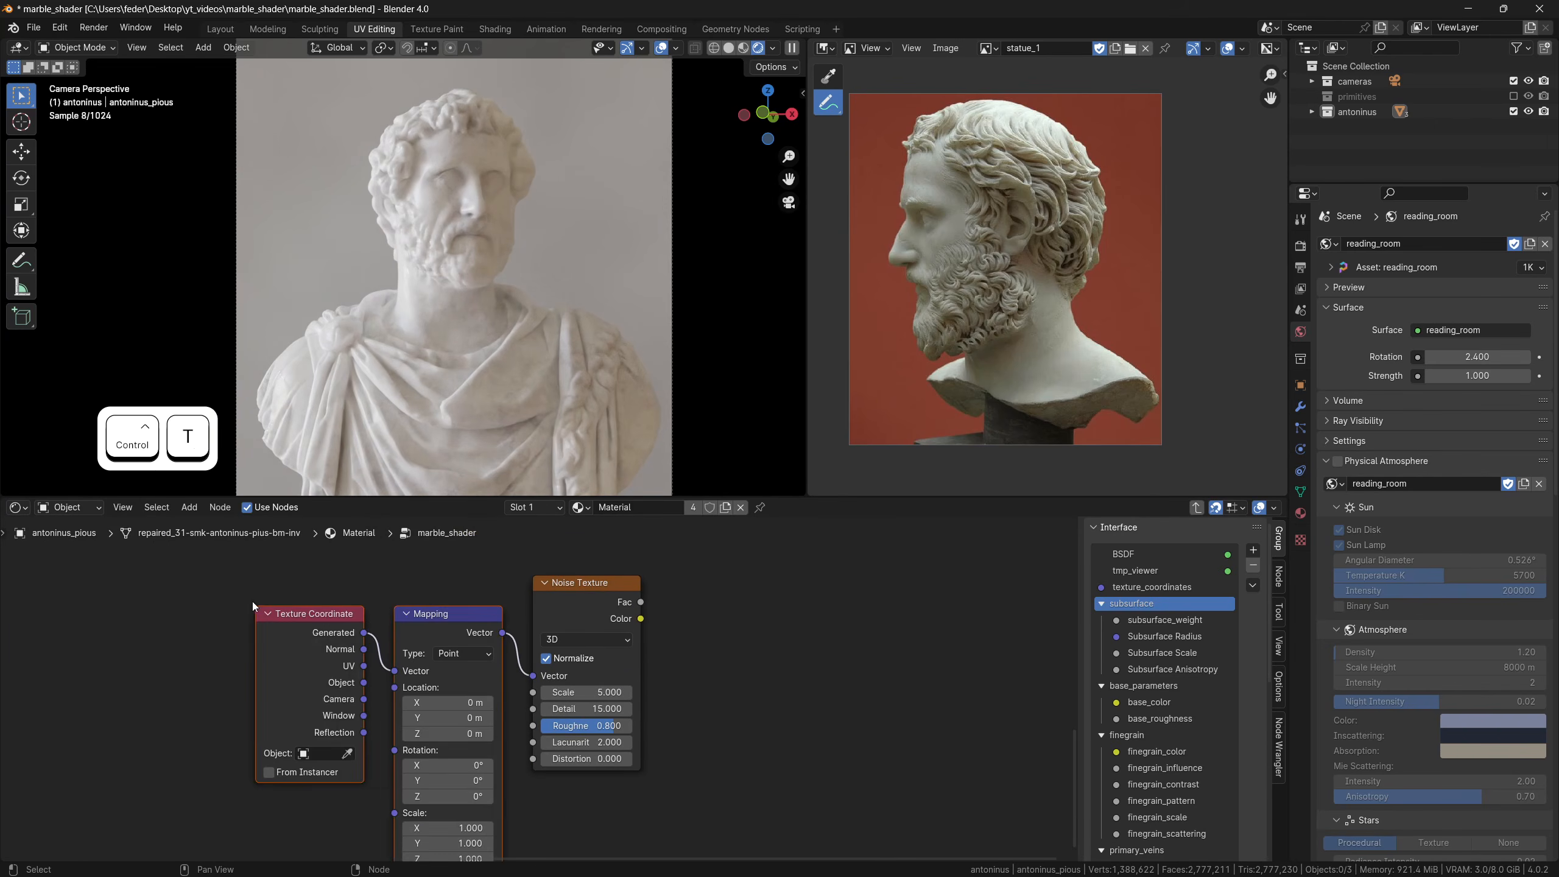
{"action": "left_click", "coordinate": [312, 672]}
{"action": "key", "text": "Delete"}
{"action": "left_click_drag", "start_coordinate": [436, 616], "coordinate": [436, 586]}
{"action": "scroll", "coordinate": [392, 608], "scroll_direction": "down", "scroll_amount": 8}
{"action": "middle_click_drag", "start_coordinate": [163, 540], "coordinate": [452, 679], "text": "shift"}
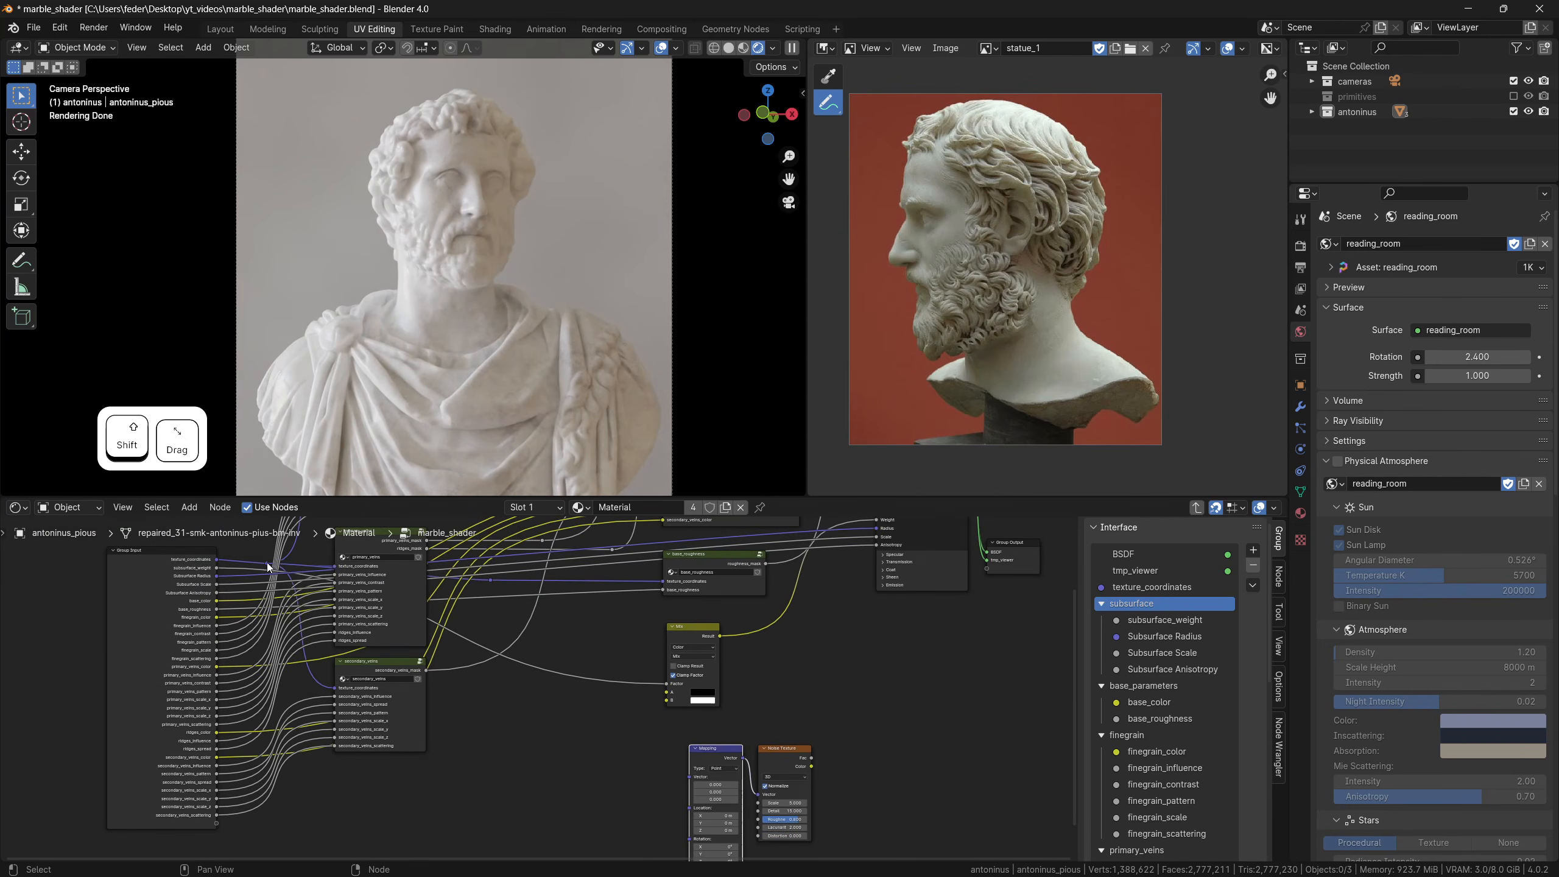
{"action": "left_click_drag", "start_coordinate": [267, 564], "coordinate": [689, 778]}
Insert a duplicate Noise Texture with Scale 1 between Mapping and the original, feeding its Color into the original's Vector
{"action": "middle_click_drag", "start_coordinate": [840, 802], "coordinate": [595, 661], "text": "shift"}
{"action": "scroll", "coordinate": [596, 661], "scroll_direction": "up", "scroll_amount": 5}
{"action": "left_click_drag", "start_coordinate": [505, 581], "coordinate": [639, 580]}
{"action": "key", "text": "shift+d"}
{"action": "left_click", "coordinate": [489, 580]}
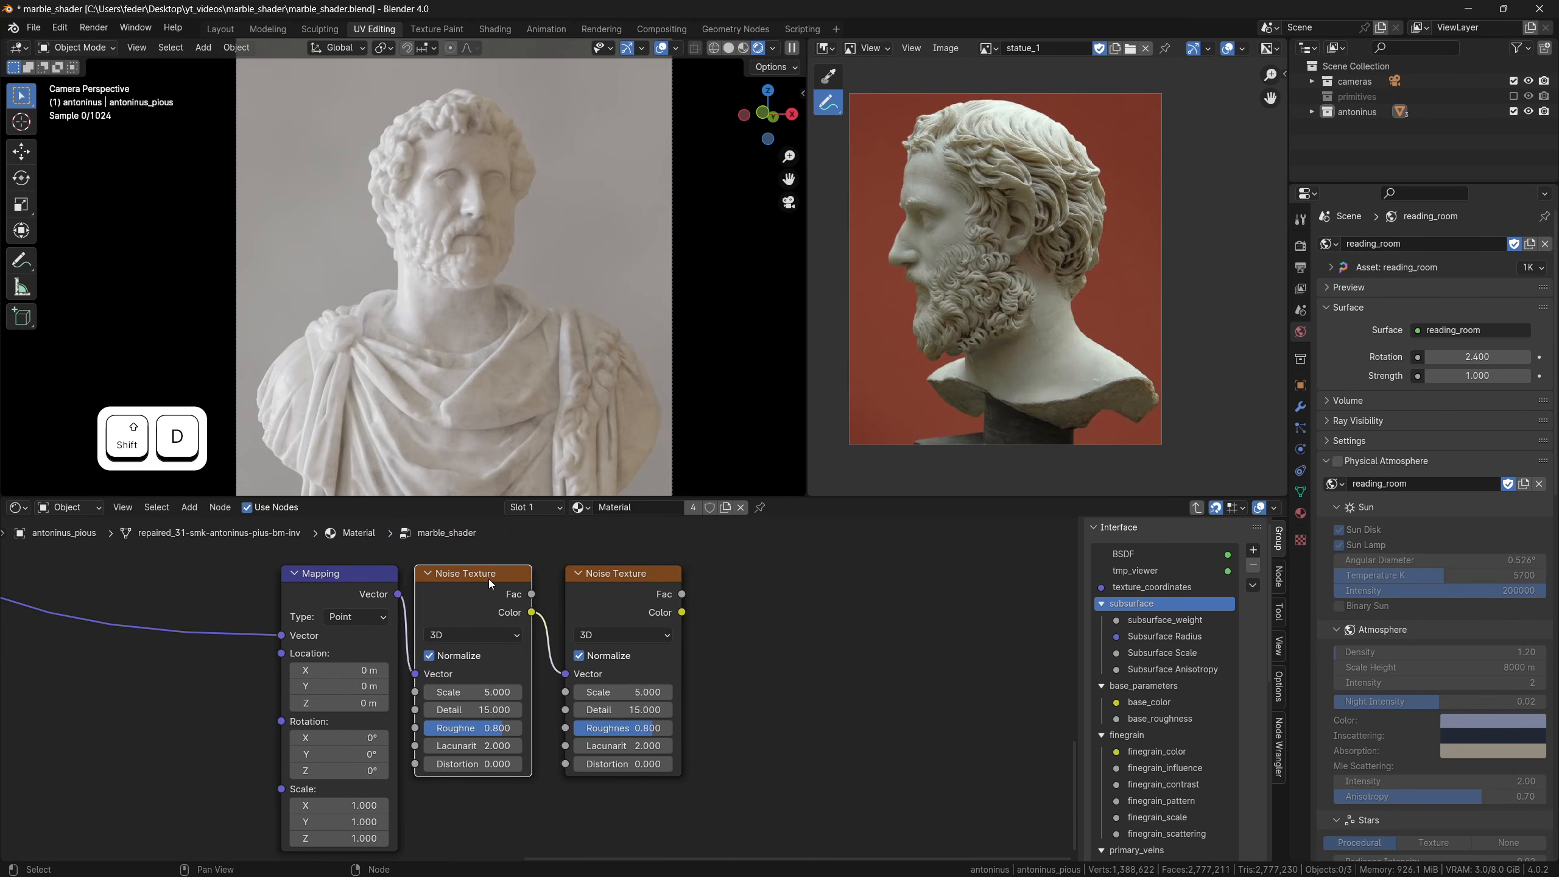
{"action": "double_click", "coordinate": [533, 692]}
{"action": "type", "text": "1"}
{"action": "key", "text": "Return"}
{"action": "scroll", "coordinate": [543, 682], "scroll_direction": "down", "scroll_amount": 4}
{"action": "left_click_drag", "start_coordinate": [553, 626], "coordinate": [577, 627]}
Add a Map Range node fed by the second Noise Texture's Fac and preview its result on the bust
{"action": "middle_click_drag", "start_coordinate": [784, 638], "coordinate": [657, 644], "text": "shift"}
{"action": "key", "text": "shift+a"}
{"action": "type", "text": "map "}
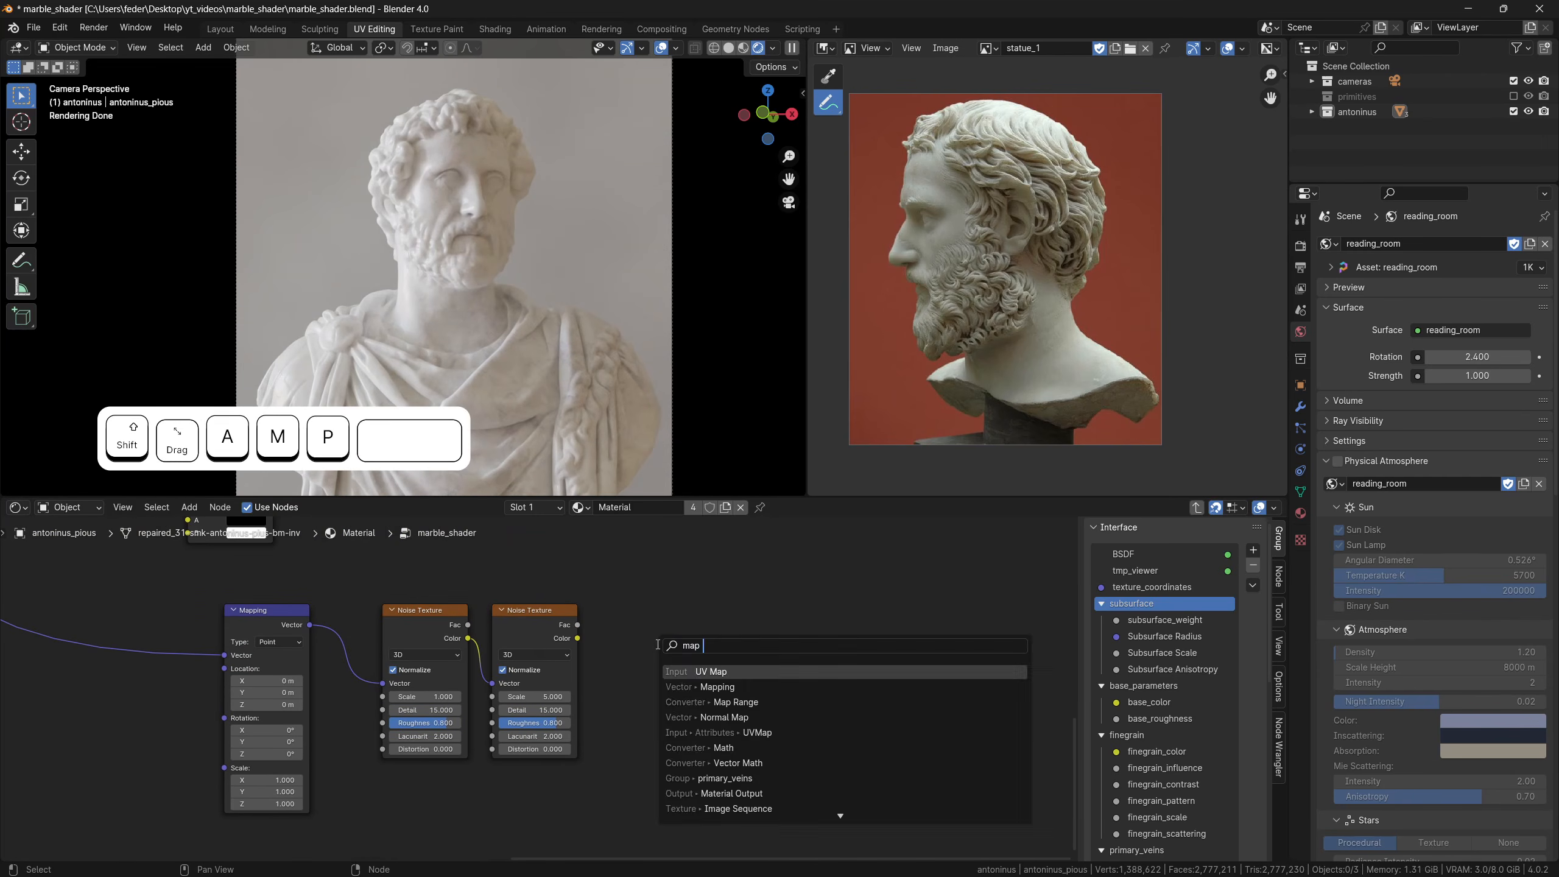
{"action": "type", "text": "range"}
{"action": "key", "text": "Return"}
{"action": "left_click", "coordinate": [632, 613]}
{"action": "left_click_drag", "start_coordinate": [577, 625], "coordinate": [638, 686]}
{"action": "left_click", "coordinate": [676, 628], "text": "ctrl+shift"}
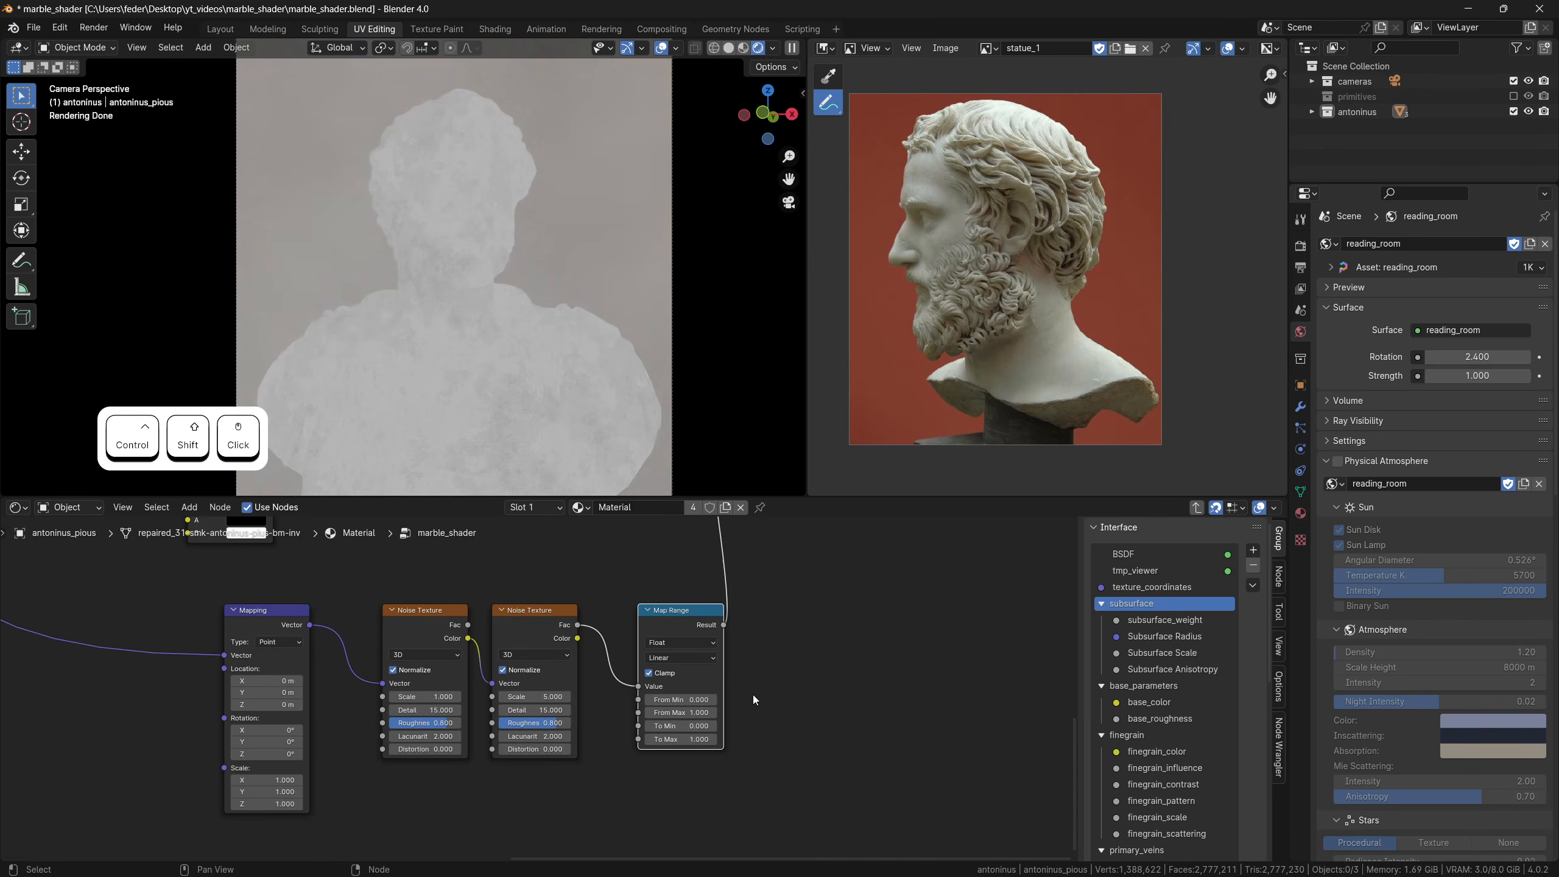
Set the Map Range's From Min to 0.6, From Max to 0 and To Max to 2.5
{"action": "scroll", "coordinate": [756, 700], "scroll_direction": "up", "scroll_amount": 4}
{"action": "left_click_drag", "start_coordinate": [736, 704], "coordinate": [692, 704], "text": "shift"}
{"action": "type", "text": "0"}
{"action": "key", "text": "Return"}
{"action": "type", "text": "2.5"}
{"action": "key", "text": "Return"}
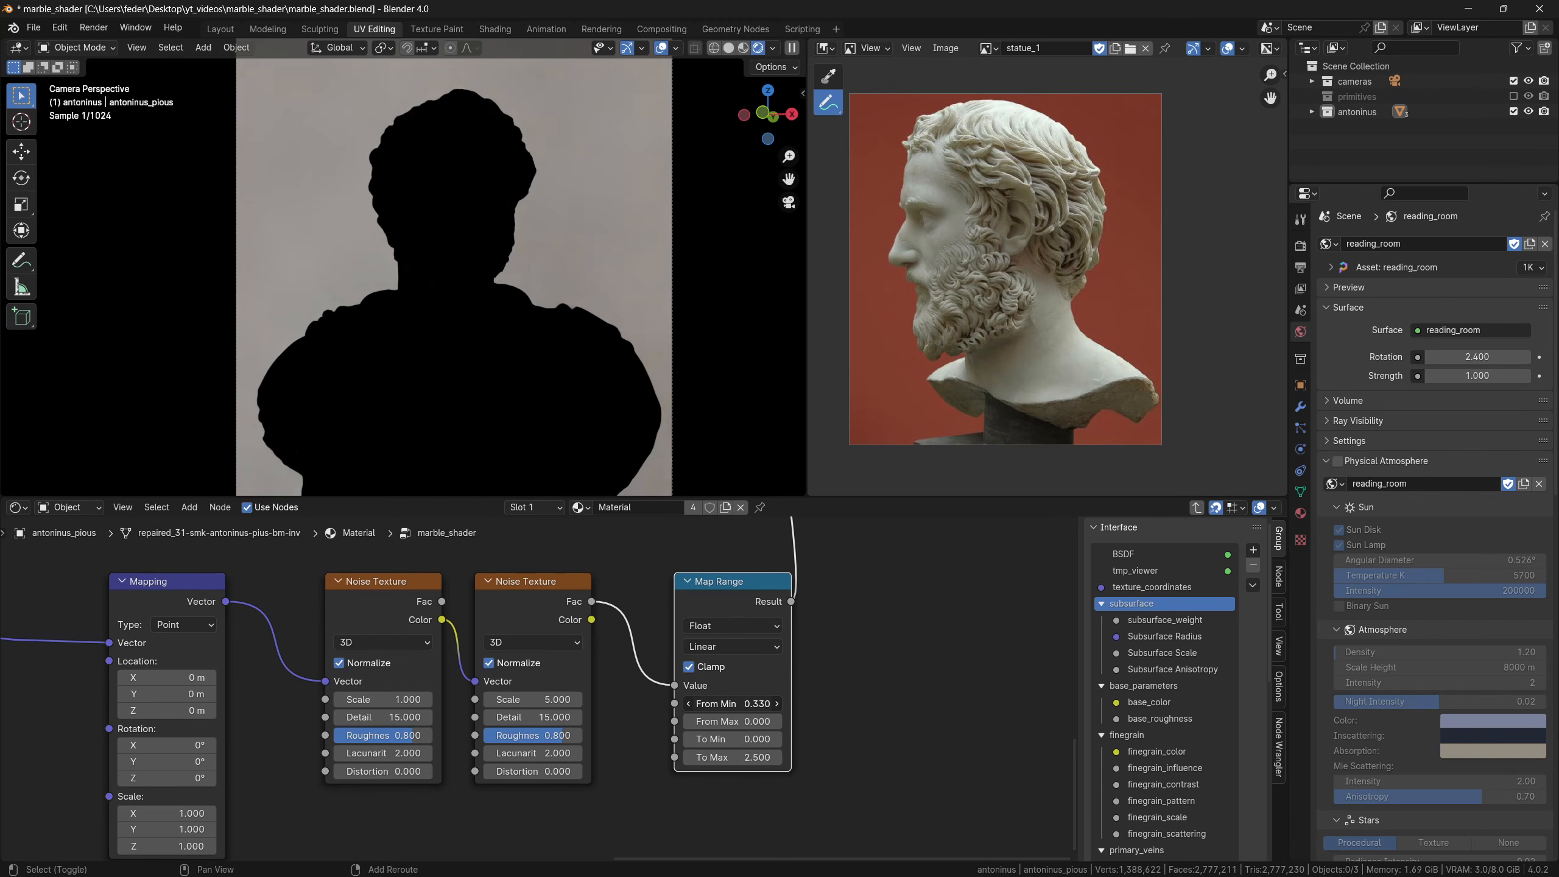
{"action": "left_click_drag", "start_coordinate": [732, 704], "coordinate": [767, 704]}
{"action": "scroll", "coordinate": [719, 693], "scroll_direction": "down", "scroll_amount": 7}
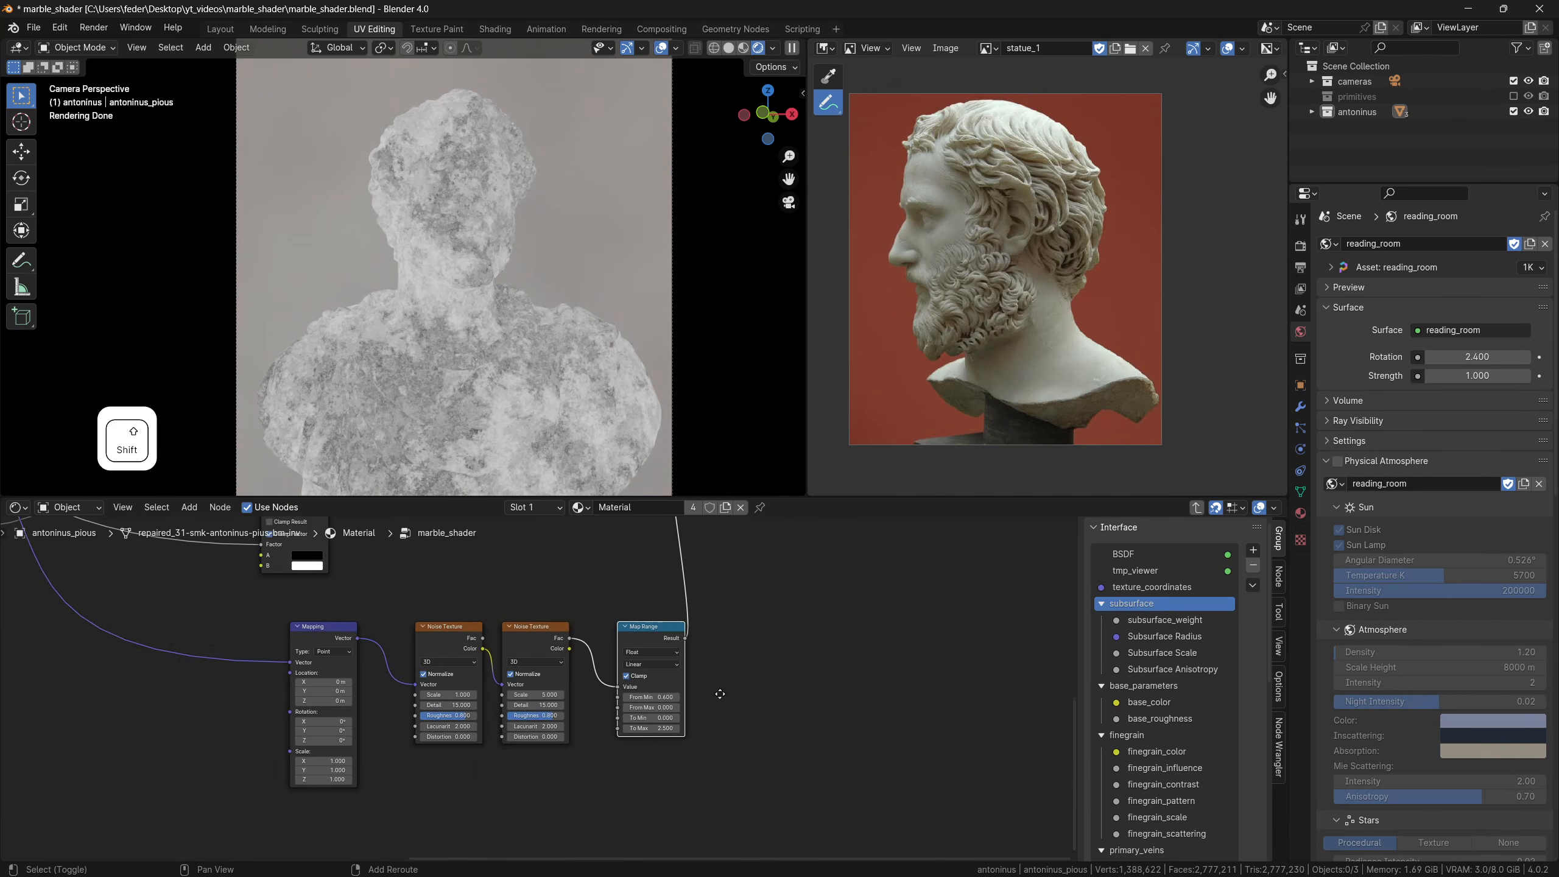
Add two Value nodes below the second Noise Texture, one set to 0.3 and the other to 0
{"action": "scroll", "coordinate": [692, 678], "scroll_direction": "up", "scroll_amount": 5}
{"action": "middle_click_drag", "start_coordinate": [720, 694], "coordinate": [656, 731], "text": "shift"}
{"action": "key", "text": "shift+a"}
{"action": "type", "text": "value"}
{"action": "key", "text": "Return"}
{"action": "left_click", "coordinate": [496, 751]}
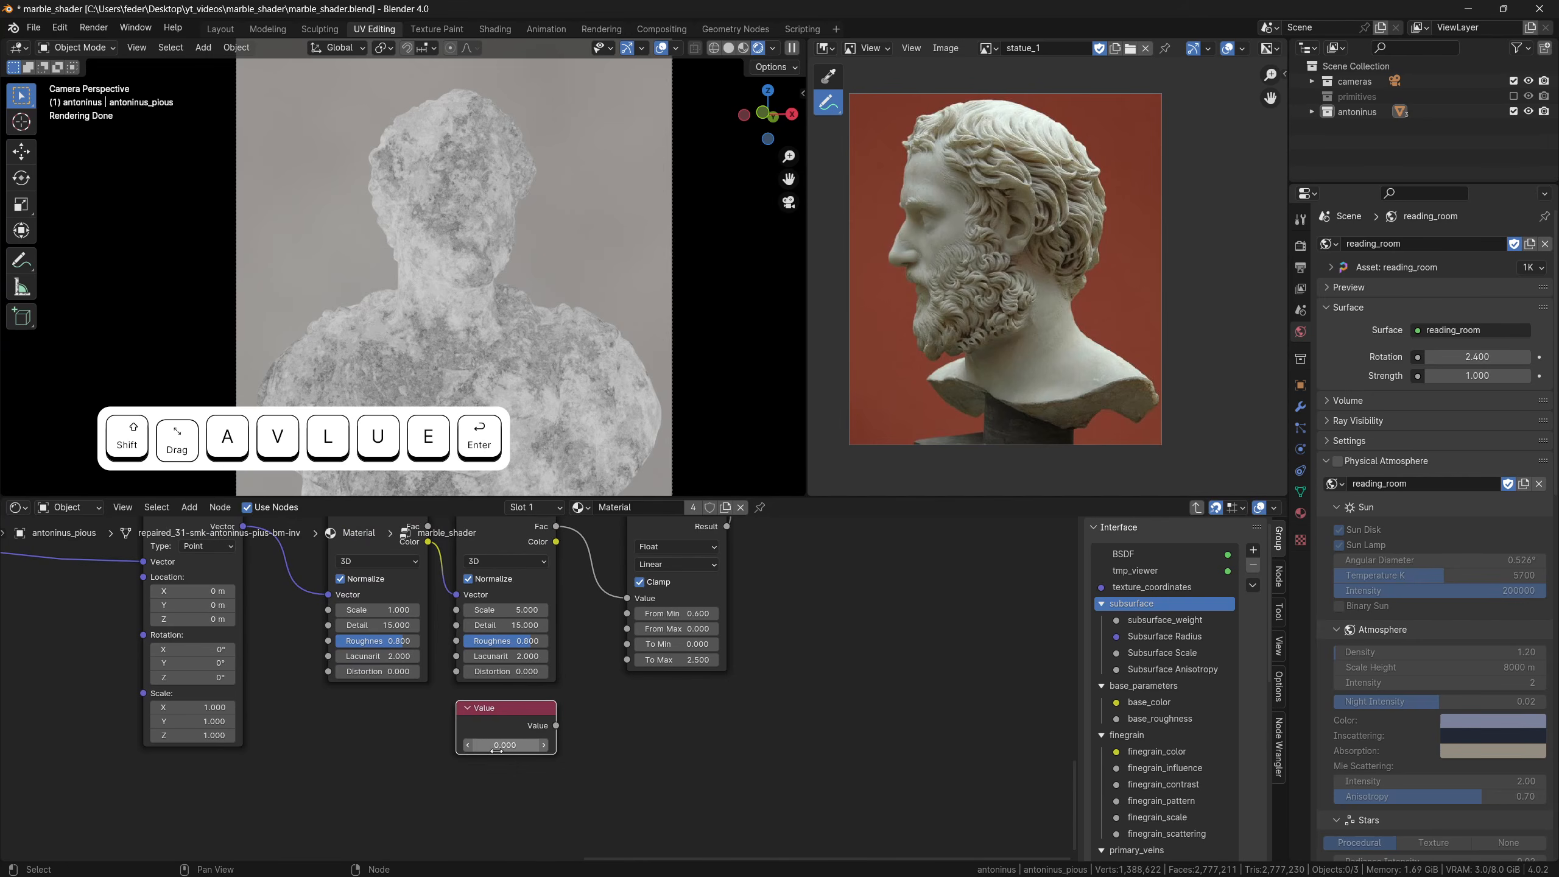
{"action": "left_click", "coordinate": [496, 751]}
{"action": "type", "text": "0.3"}
{"action": "key", "text": "Return"}
{"action": "key", "text": "shift+d"}
{"action": "left_click", "coordinate": [505, 815]}
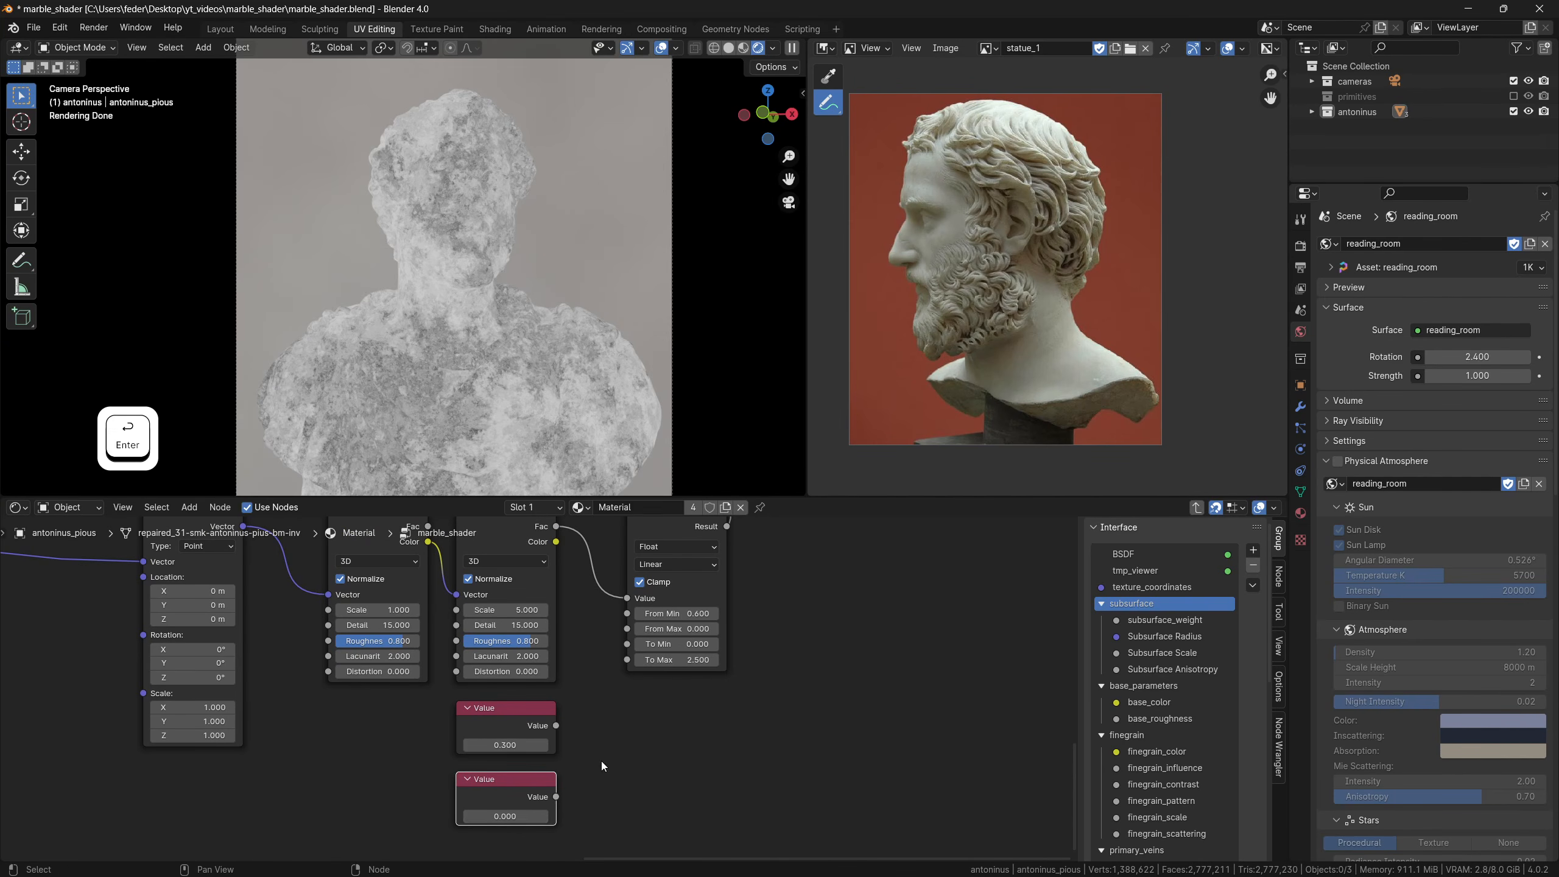
Add a Multiply Math node that multiplies the two Value nodes, and place a duplicate of it alongside
{"action": "key", "text": "shift+a"}
{"action": "type", "text": "multiply"}
{"action": "key", "text": "Return"}
{"action": "left_click", "coordinate": [619, 653]}
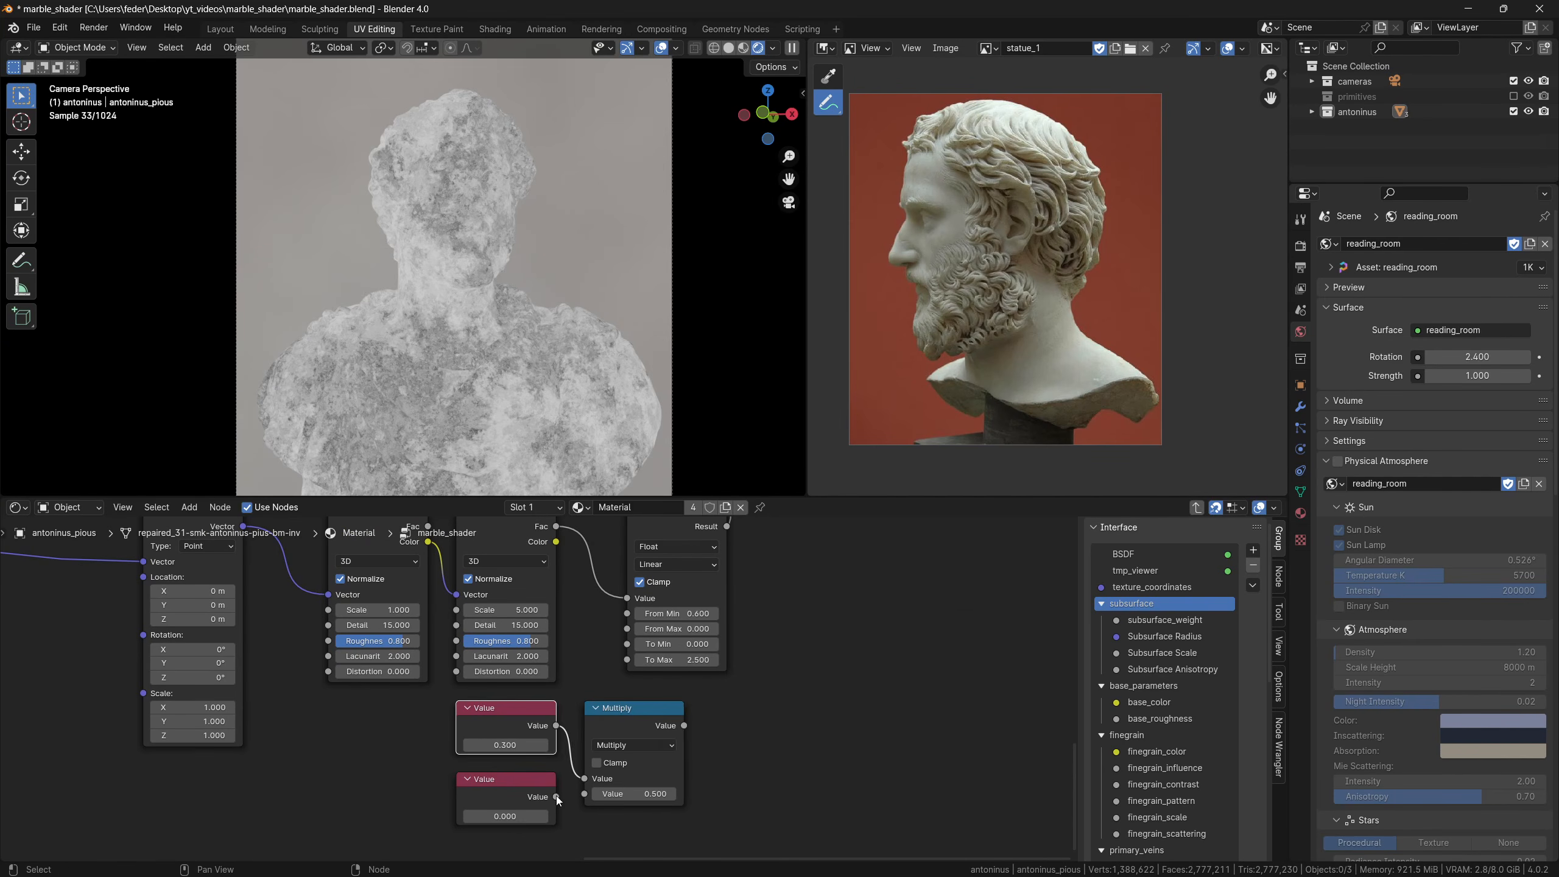
{"action": "left_click_drag", "start_coordinate": [555, 796], "coordinate": [584, 794]}
{"action": "left_click", "coordinate": [635, 708]}
{"action": "key", "text": "shift+d"}
{"action": "left_click", "coordinate": [750, 708]}
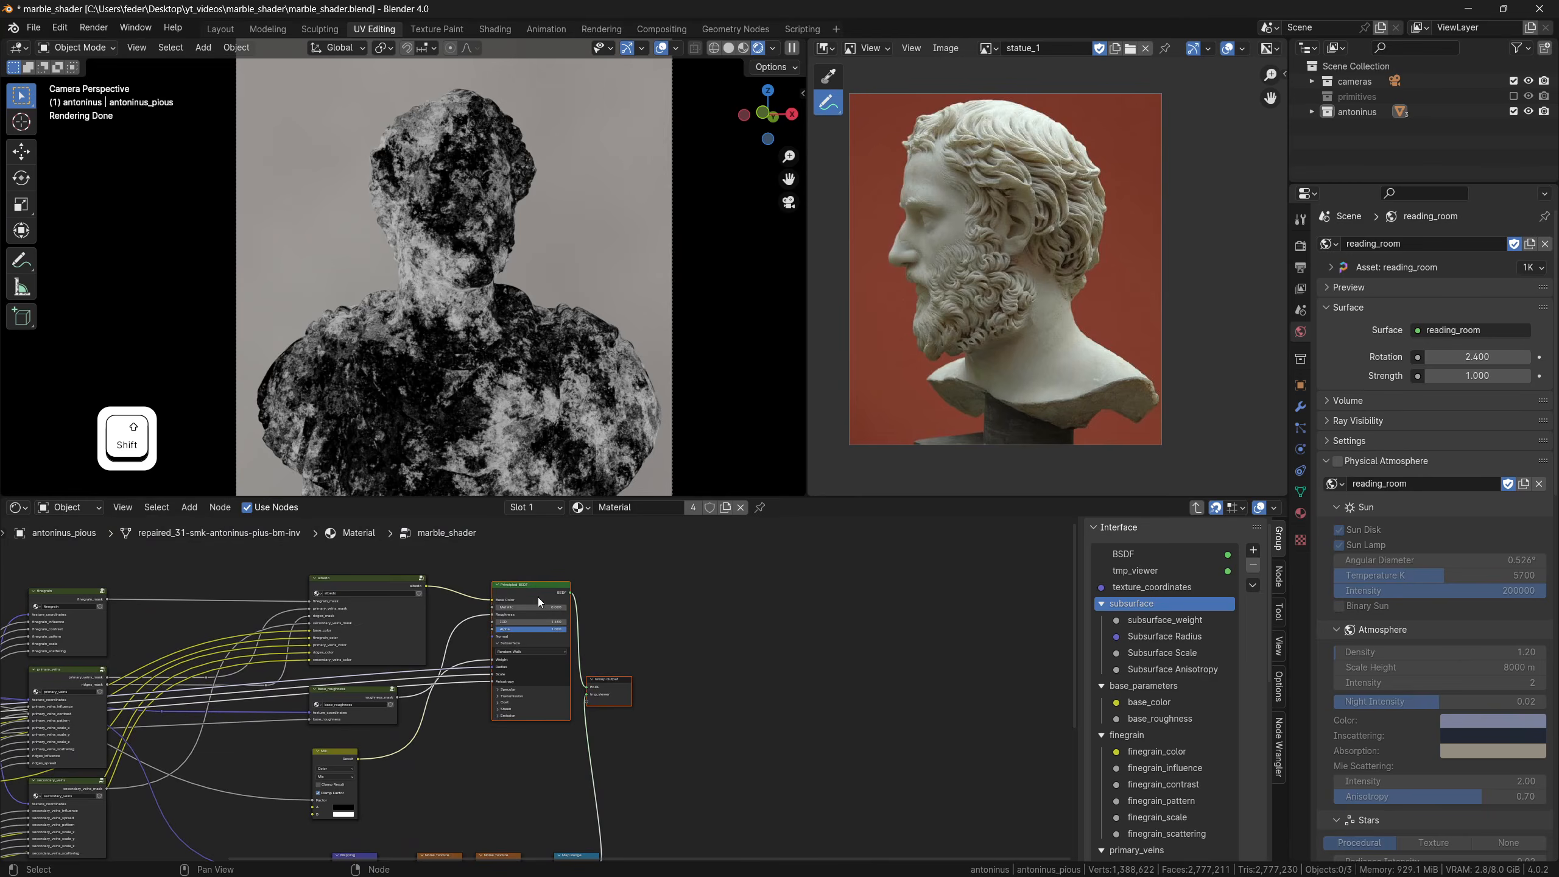
Move the Principled BSDF and Group Output nodes farther right, away from the mask nodes
{"action": "left_click_drag", "start_coordinate": [540, 599], "coordinate": [755, 602]}
{"action": "middle_click_drag", "start_coordinate": [531, 619], "coordinate": [614, 634], "text": "shift"}
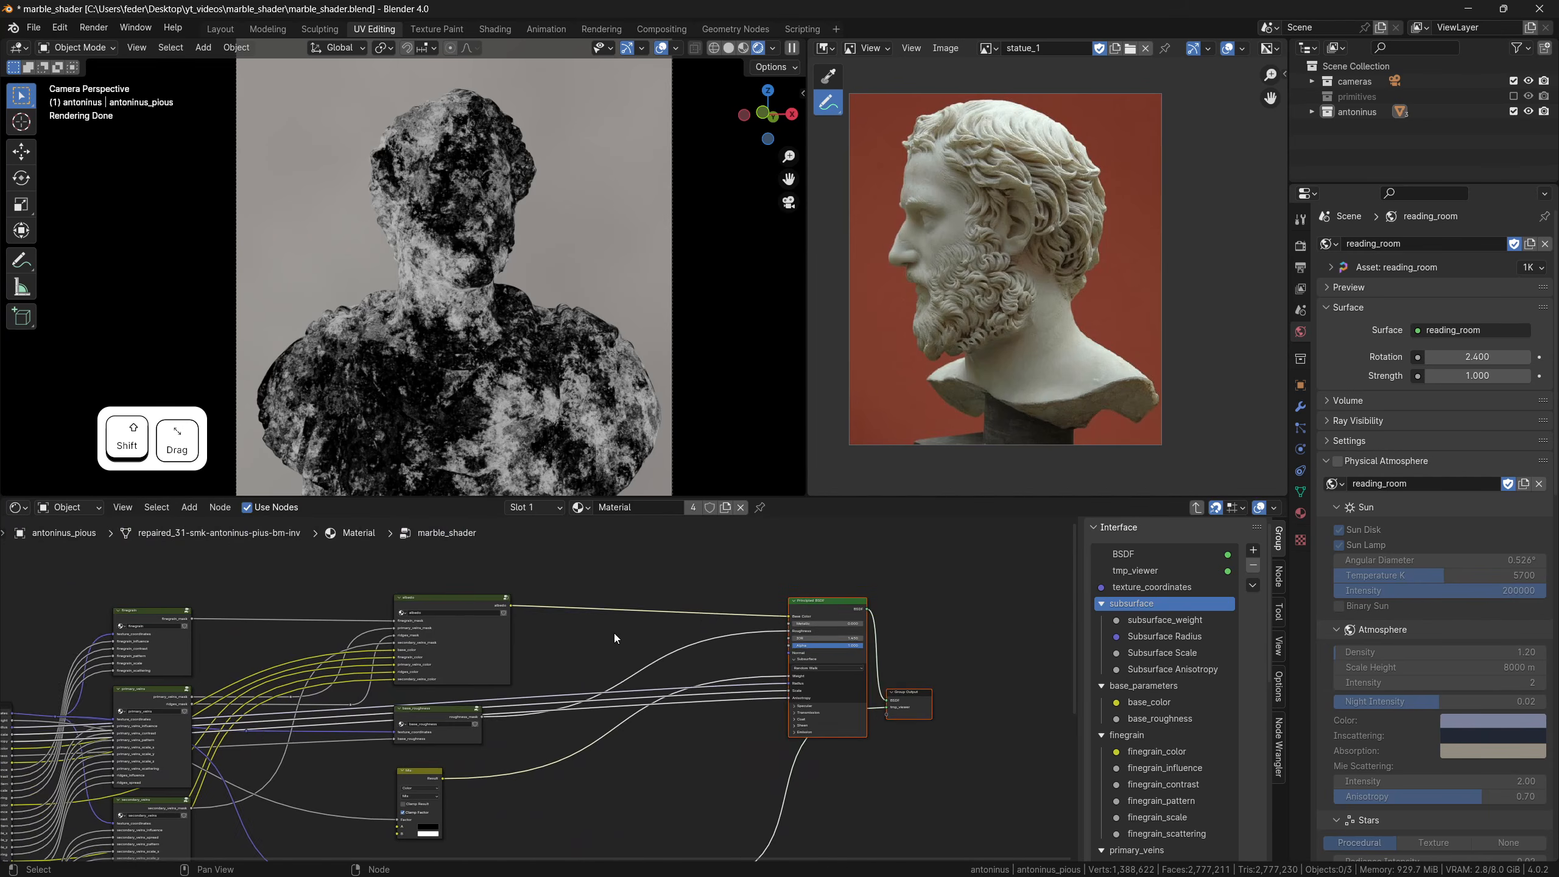
Insert a Mix Color node between the albedo output and the Principled BSDF's Base Color
{"action": "scroll", "coordinate": [616, 638], "scroll_direction": "up", "scroll_amount": 3}
{"action": "key", "text": "shift+a"}
{"action": "type", "text": "mix"}
{"action": "key", "text": "Down"}
{"action": "key", "text": "Return"}
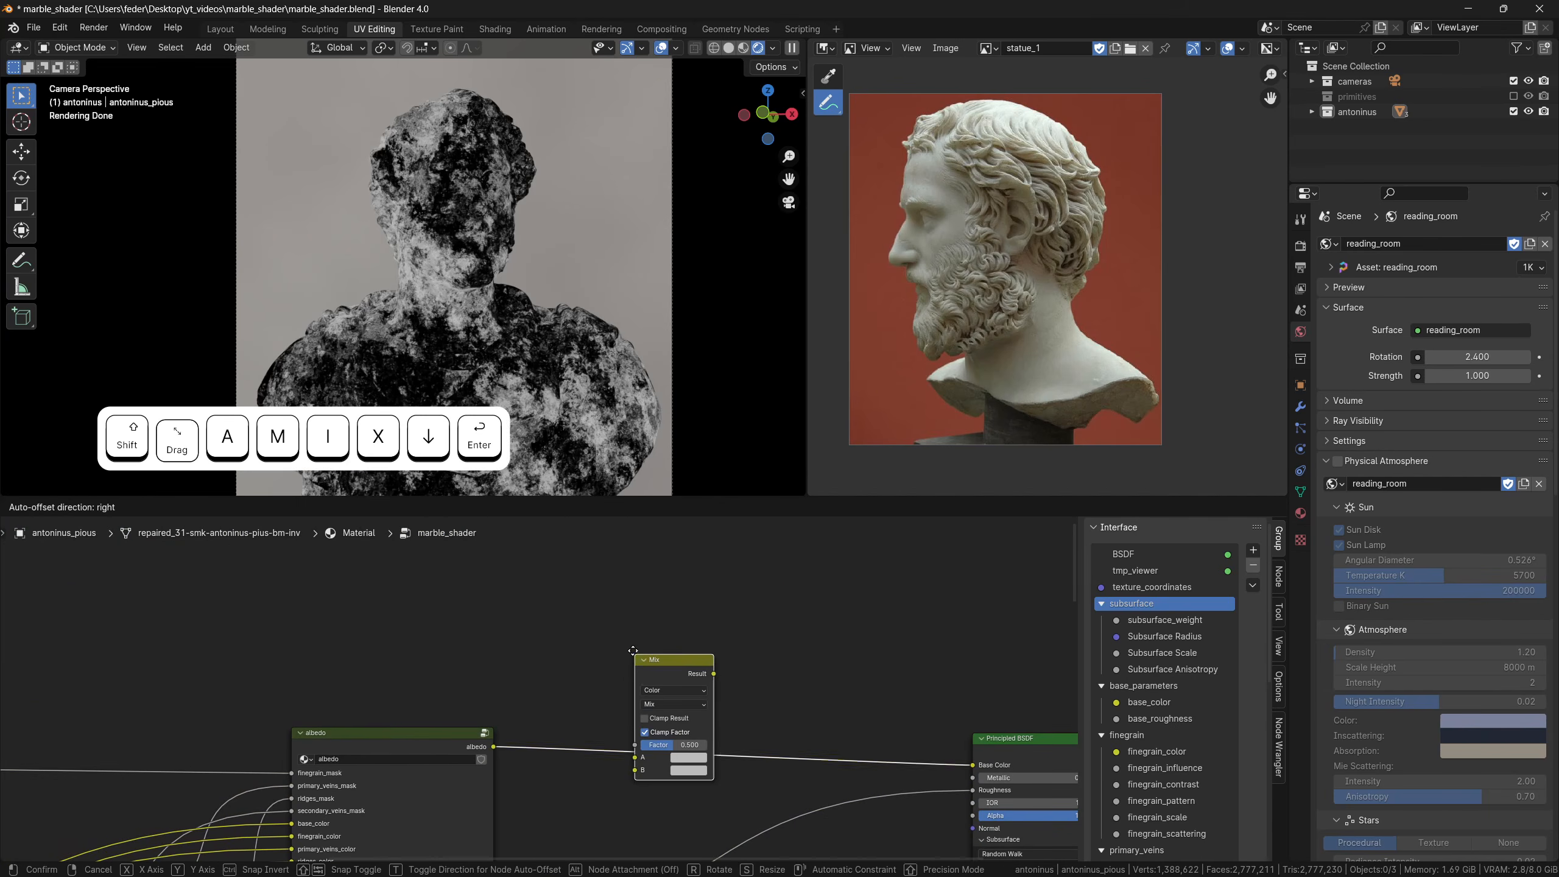
{"action": "left_click", "coordinate": [633, 650]}
Drive the Mix node's Factor with the Map Range mask and give its B input a tan color
{"action": "middle_click_drag", "start_coordinate": [580, 810], "coordinate": [665, 605]}
{"action": "scroll", "coordinate": [650, 711], "scroll_direction": "down", "scroll_amount": 5}
{"action": "left_click_drag", "start_coordinate": [704, 792], "coordinate": [626, 564]}
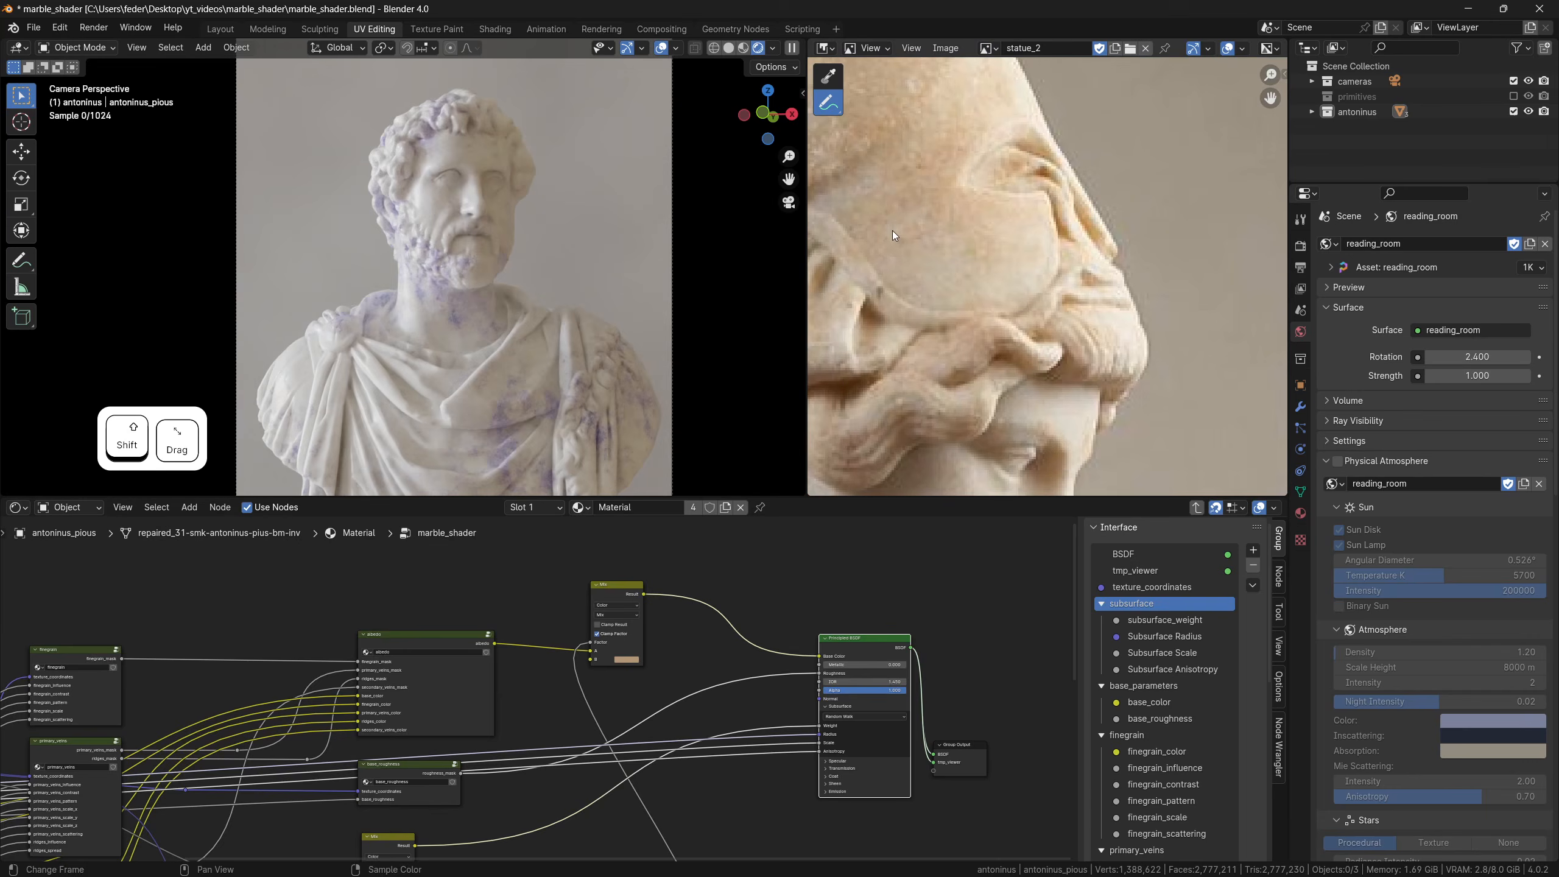
{"action": "scroll", "coordinate": [668, 644], "scroll_direction": "up", "scroll_amount": 2}
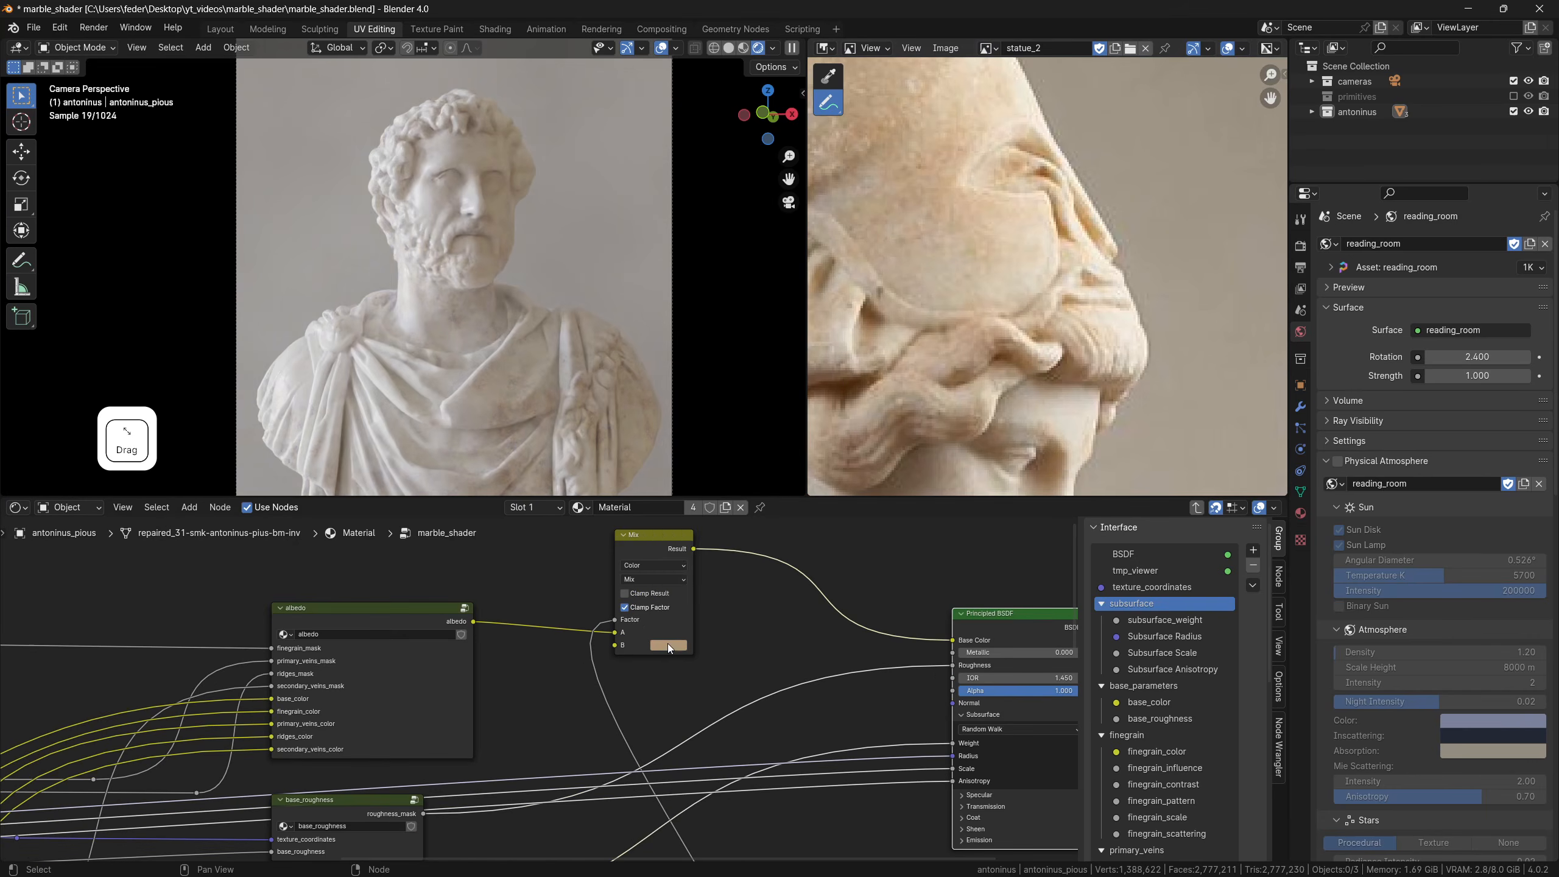
{"action": "left_click", "coordinate": [668, 643]}
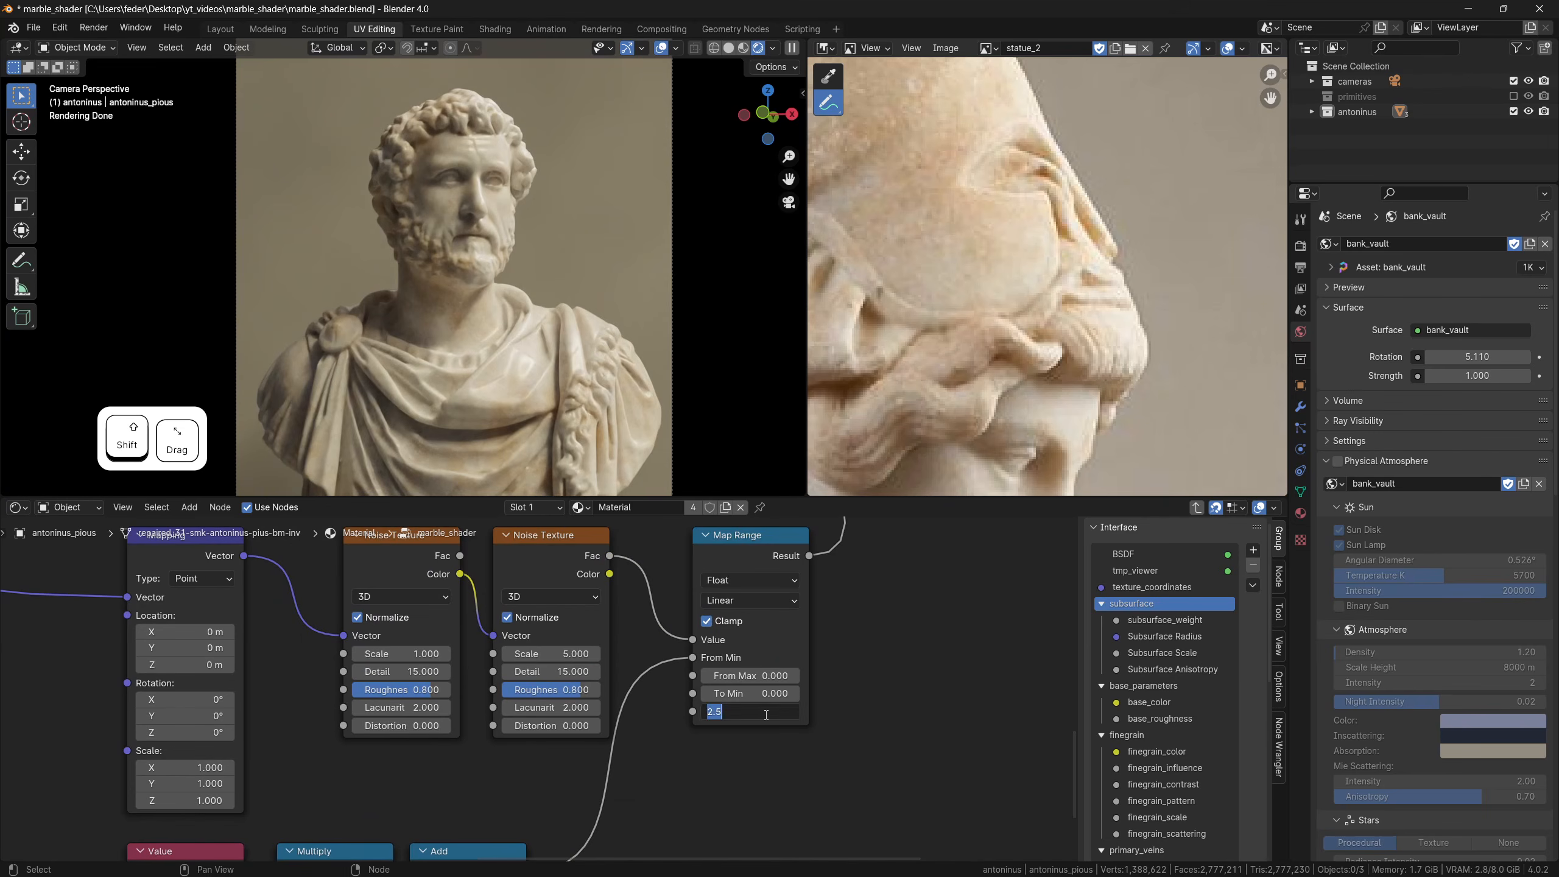
Set the mask Map Range's To Max to 5
{"action": "type", "text": "5"}
{"action": "key", "text": "Return"}
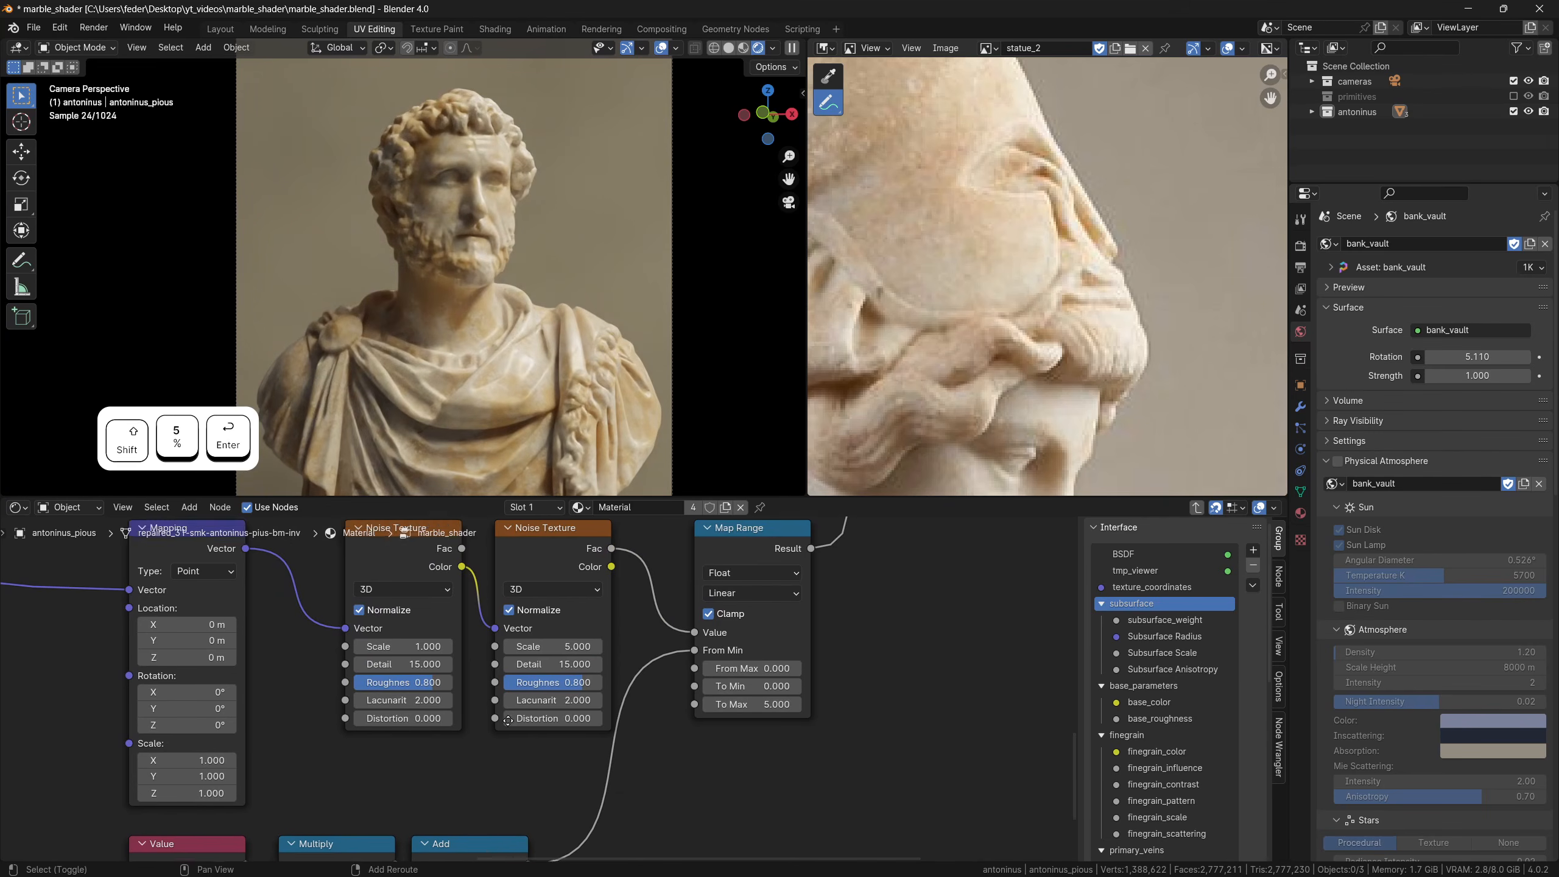
{"action": "middle_click_drag", "start_coordinate": [430, 708], "coordinate": [529, 607]}
{"action": "key", "text": "Return"}
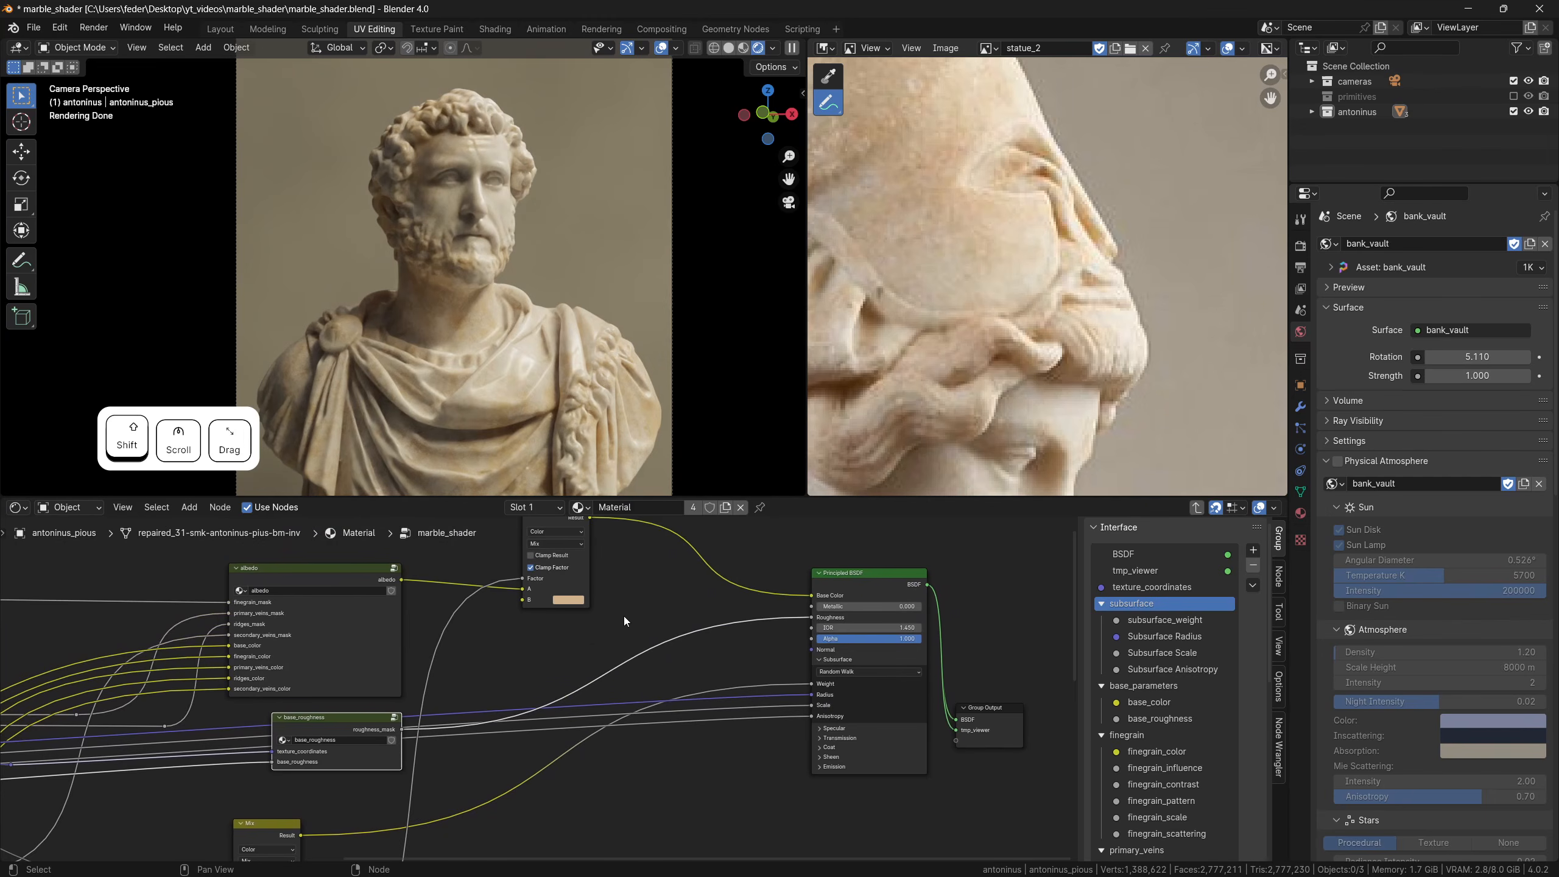
Move the albedo Mix node up and insert a second Mix Color node between base_roughness and the Principled BSDF's Roughness
{"action": "middle_click_drag", "start_coordinate": [626, 624], "coordinate": [602, 726], "text": "shift"}
{"action": "left_click_drag", "start_coordinate": [525, 609], "coordinate": [524, 589]}
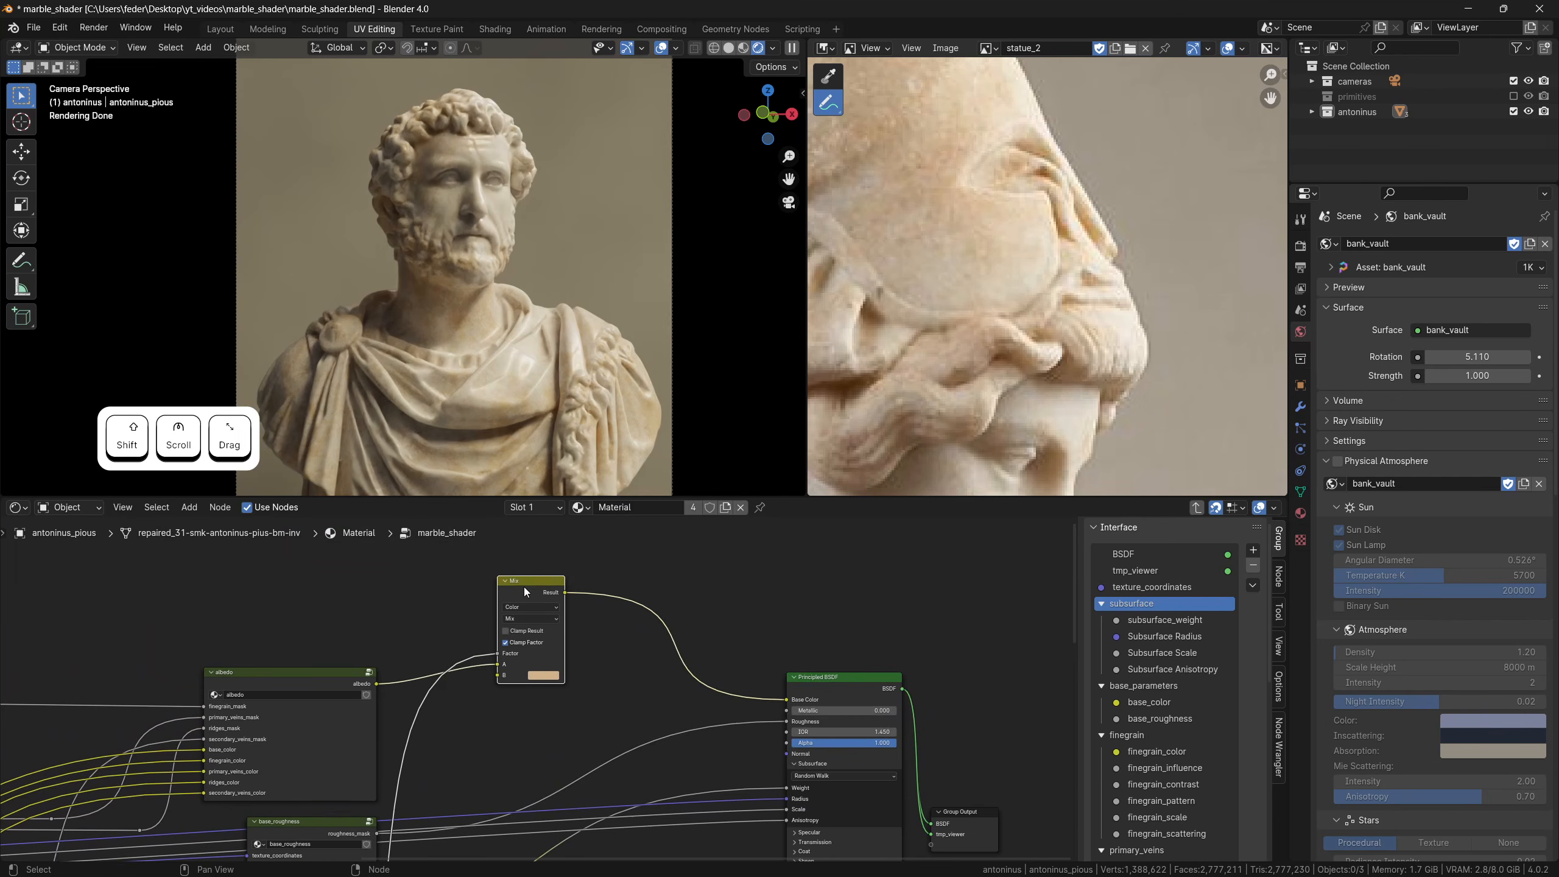
{"action": "scroll", "coordinate": [515, 663], "scroll_direction": "down", "scroll_amount": 3, "text": "shift"}
{"action": "key", "text": "shift+a"}
{"action": "type", "text": "mix"}
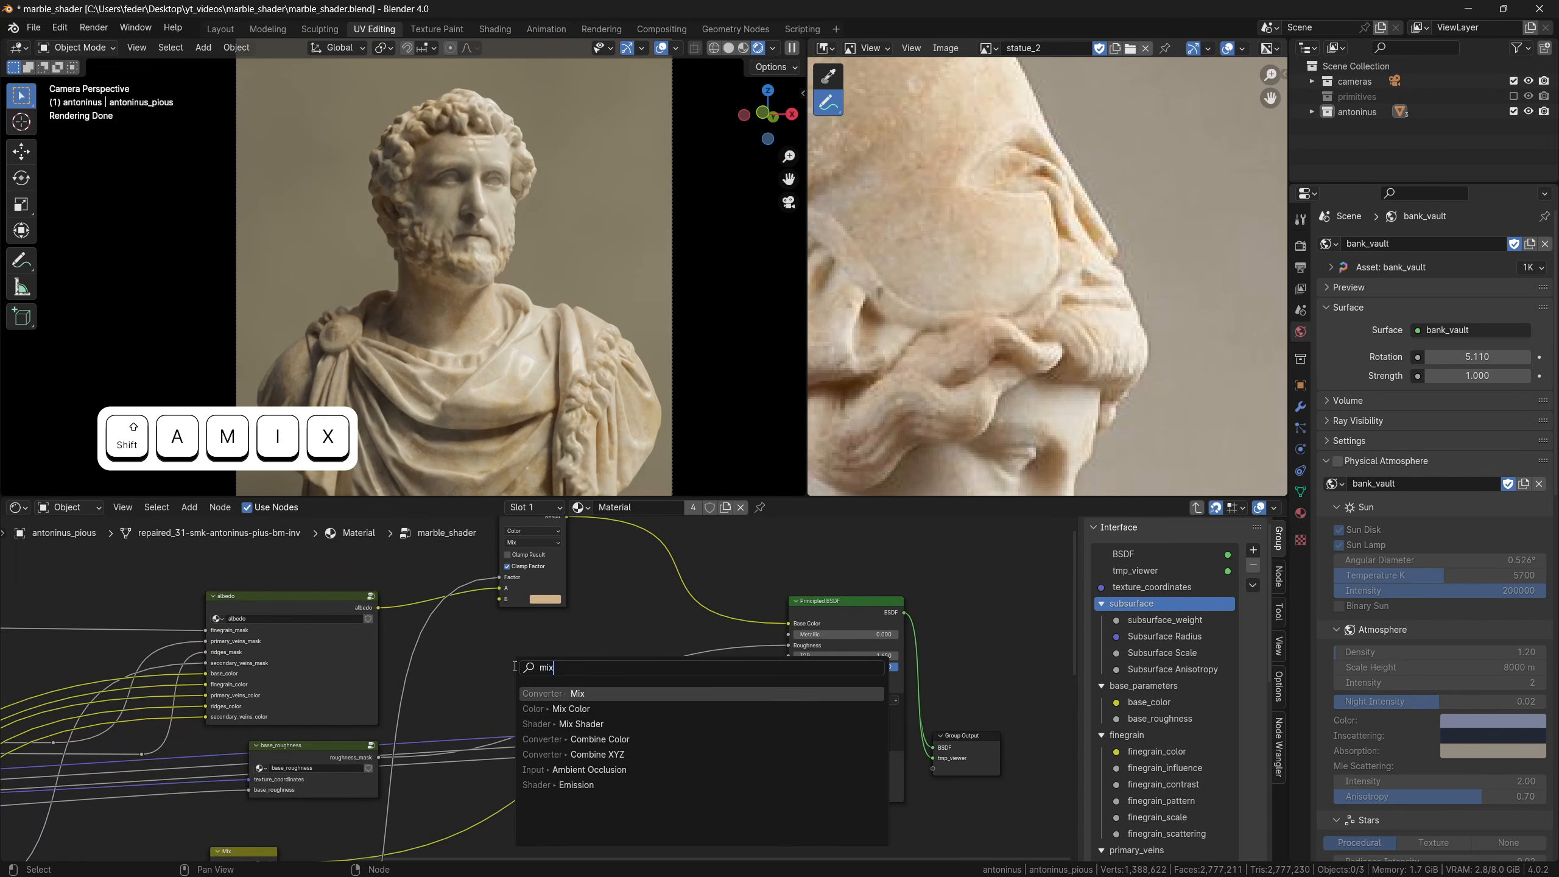
{"action": "key", "text": "Down"}
{"action": "key", "text": "Return"}
{"action": "left_click", "coordinate": [576, 610]}
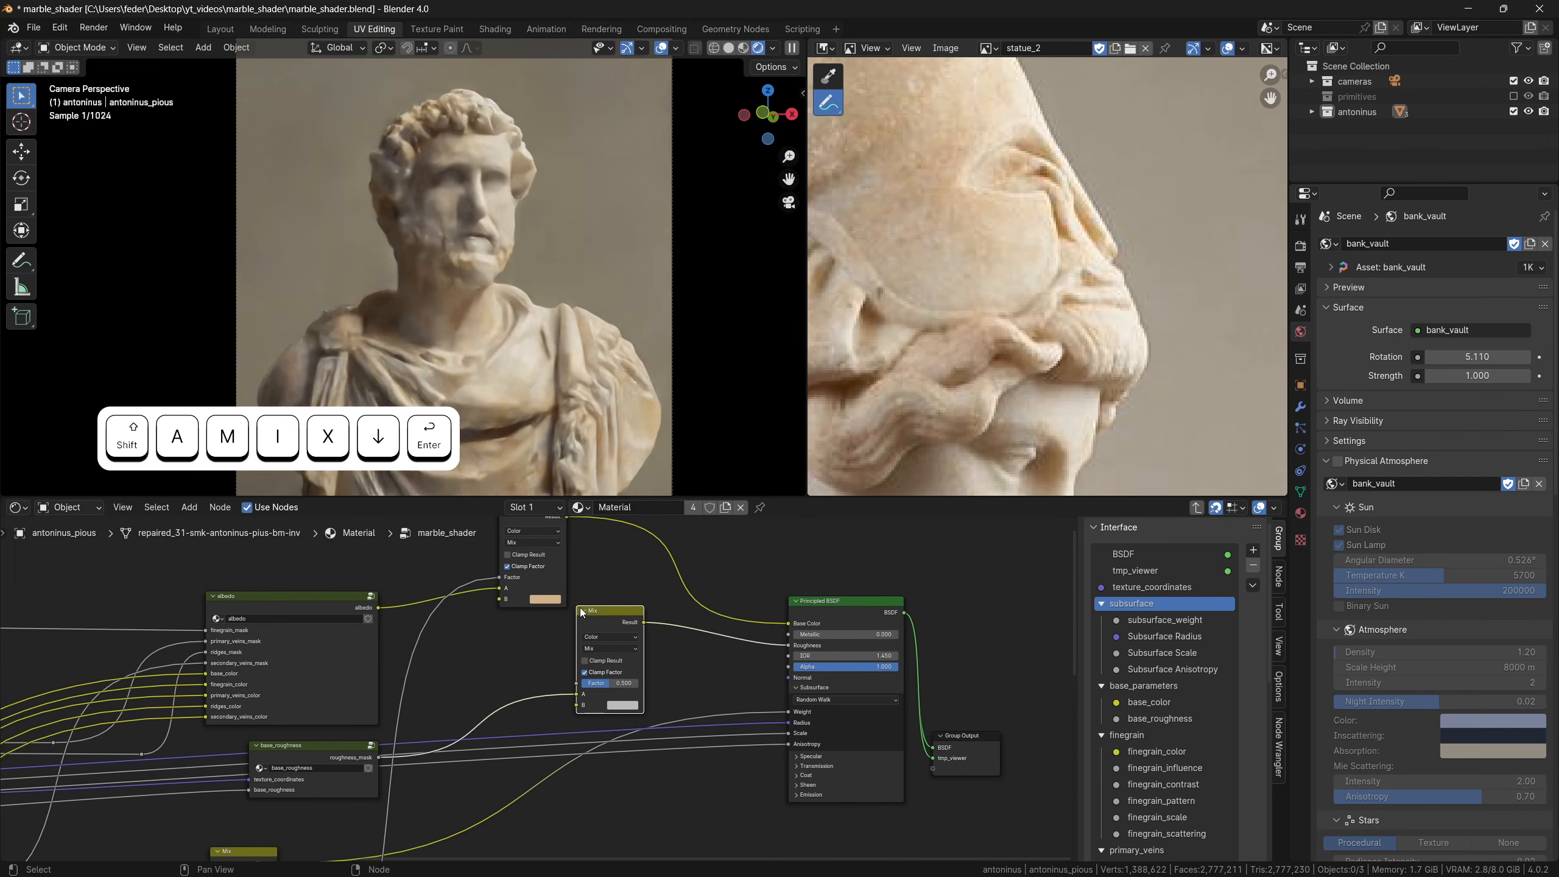
Feed the Map Range mask into the roughness Mix node, set its blend mode to Screen with Factor 1, and compare it with base_roughness
{"action": "scroll", "coordinate": [503, 742], "scroll_direction": "down", "scroll_amount": 2}
{"action": "middle_click_drag", "start_coordinate": [503, 742], "coordinate": [524, 613], "text": "shift"}
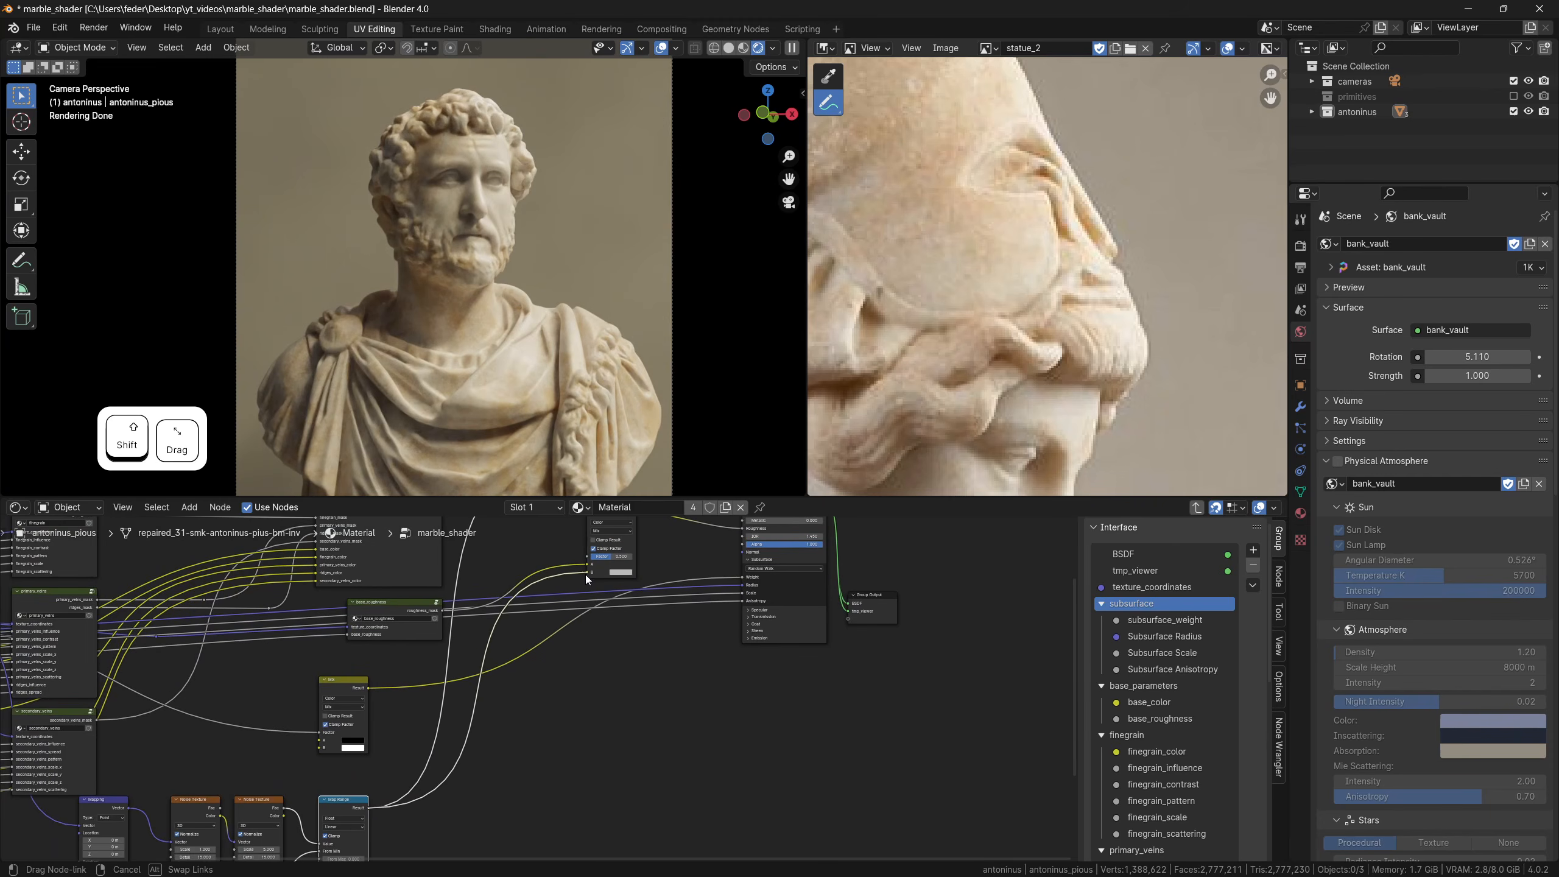
{"action": "scroll", "coordinate": [584, 575], "scroll_direction": "up", "scroll_amount": 3}
{"action": "left_click", "coordinate": [564, 586]}
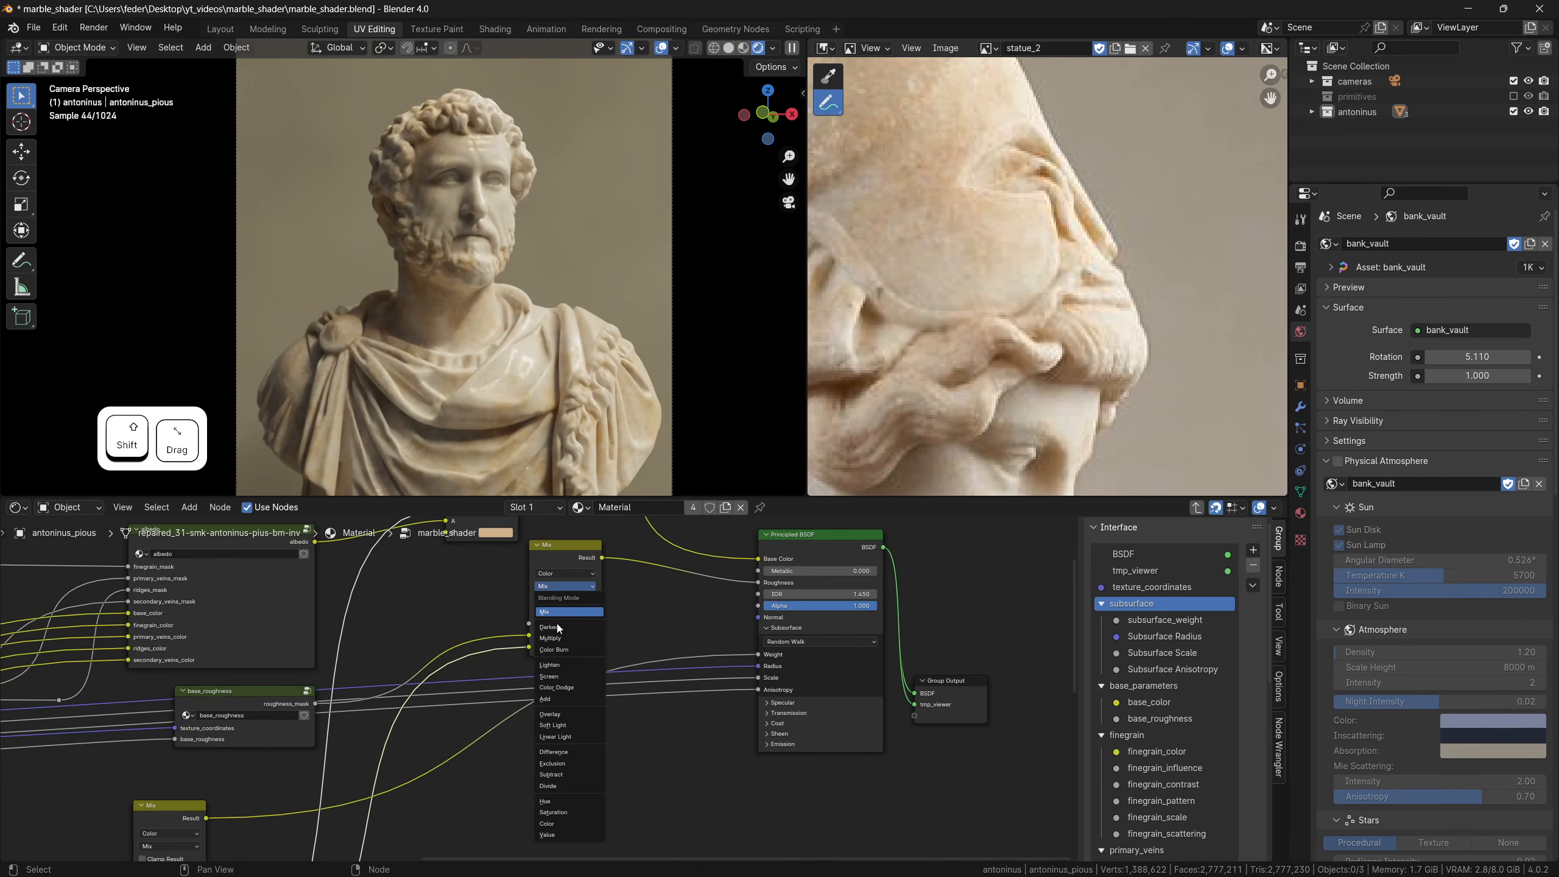
{"action": "left_click", "coordinate": [560, 674]}
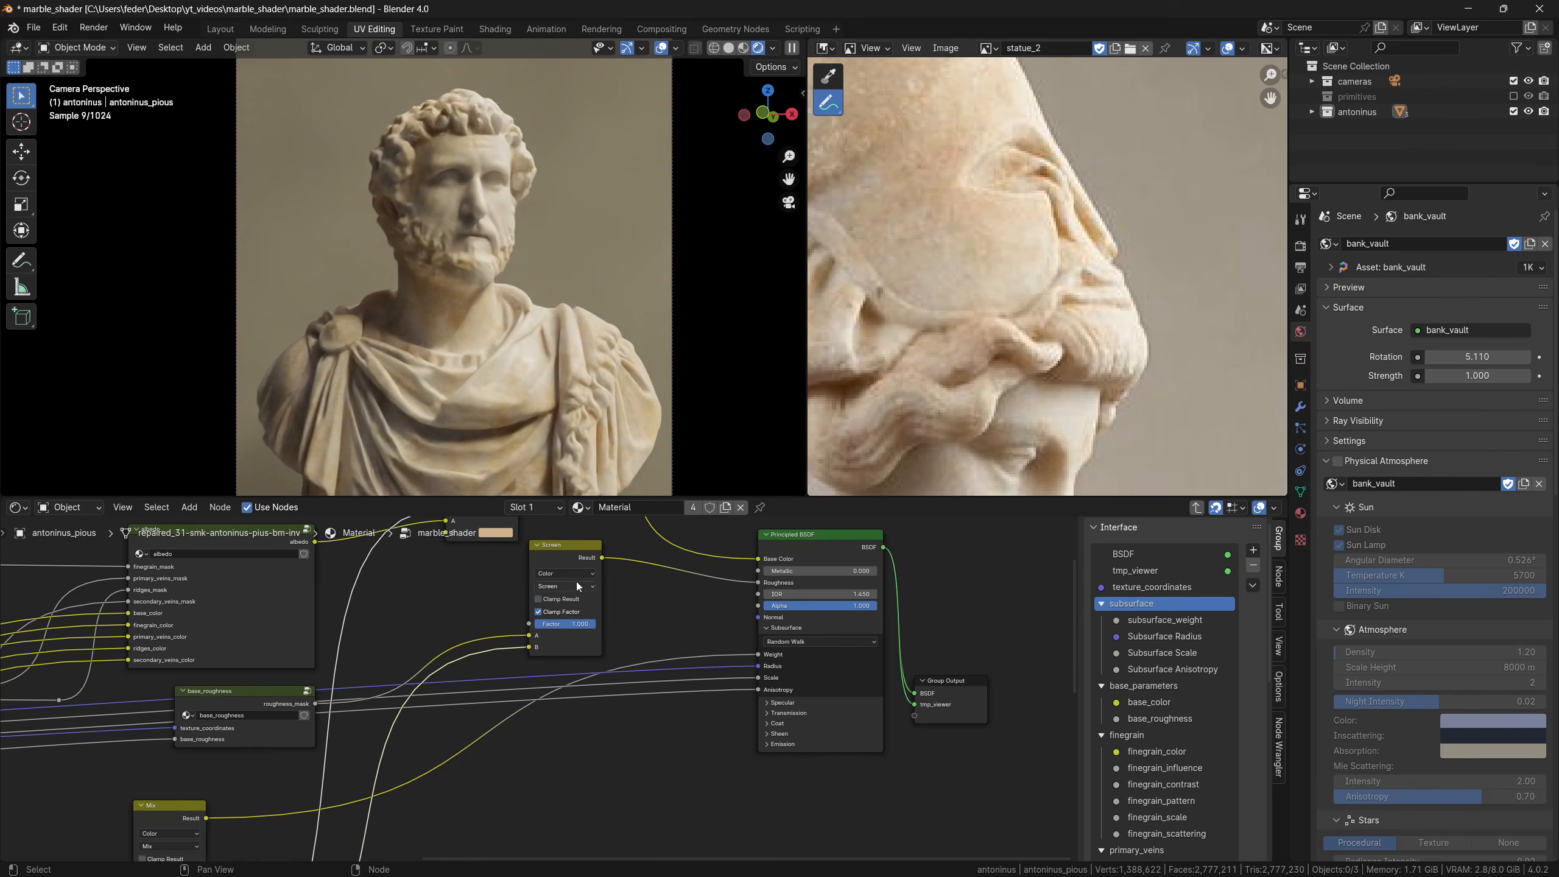
{"action": "left_click", "coordinate": [558, 545], "text": "ctrl+shift"}
{"action": "left_click", "coordinate": [252, 700], "text": "ctrl+shift"}
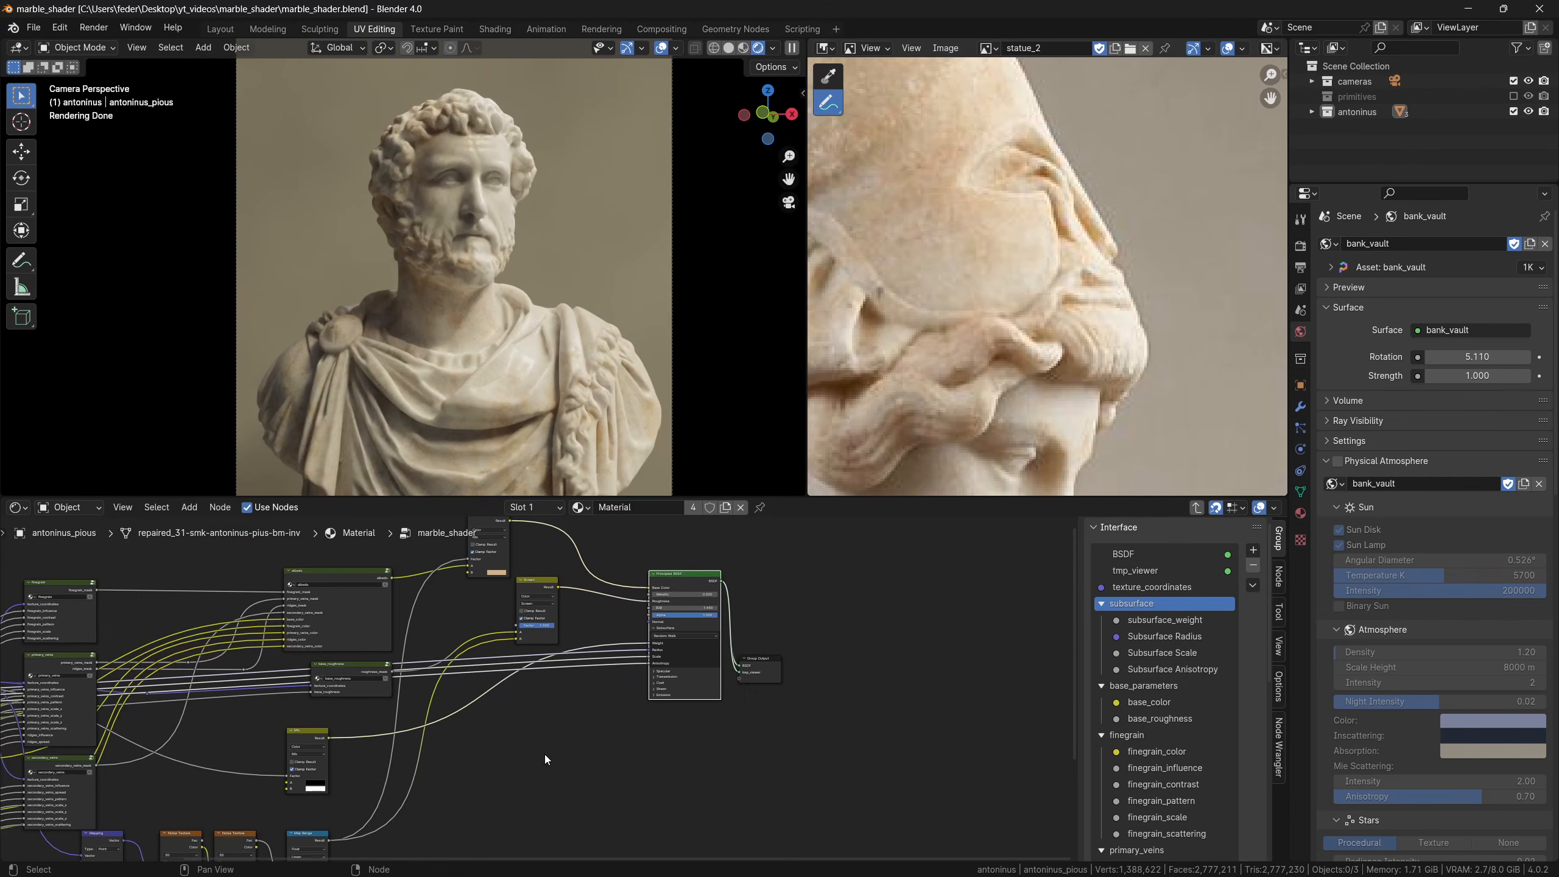
Reposition the subsurface weight Mix node closer to base_roughness and preview its output and the Map Range mask
{"action": "middle_click_drag", "start_coordinate": [547, 759], "coordinate": [755, 689], "text": "shift"}
{"action": "scroll", "coordinate": [744, 686], "scroll_direction": "up", "scroll_amount": 7}
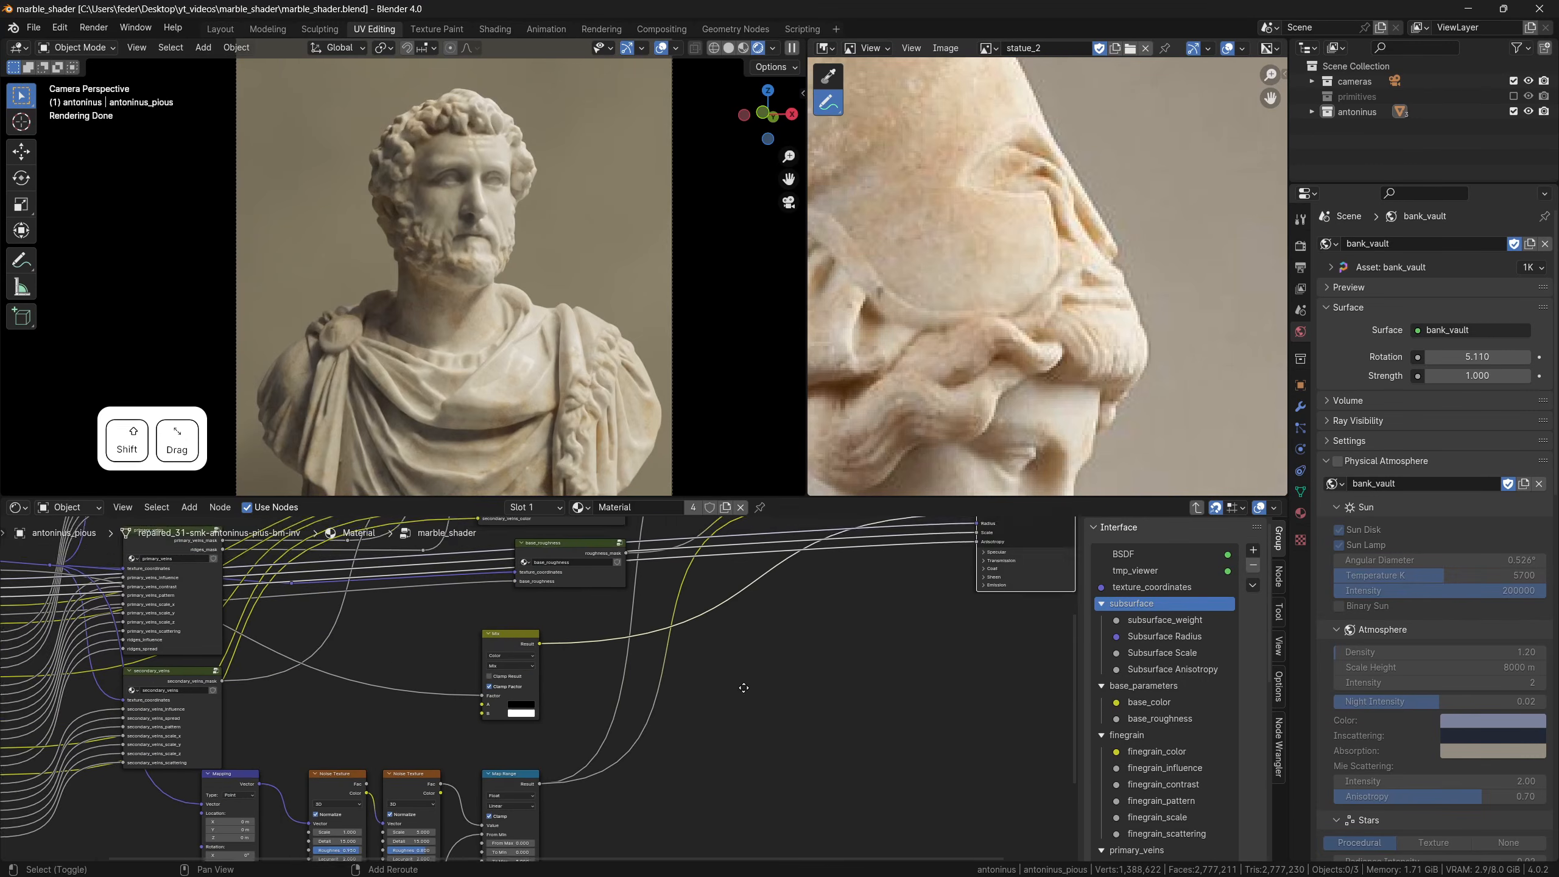
{"action": "left_click", "coordinate": [499, 637], "text": "ctrl+shift"}
{"action": "left_click_drag", "start_coordinate": [499, 637], "coordinate": [582, 595]}
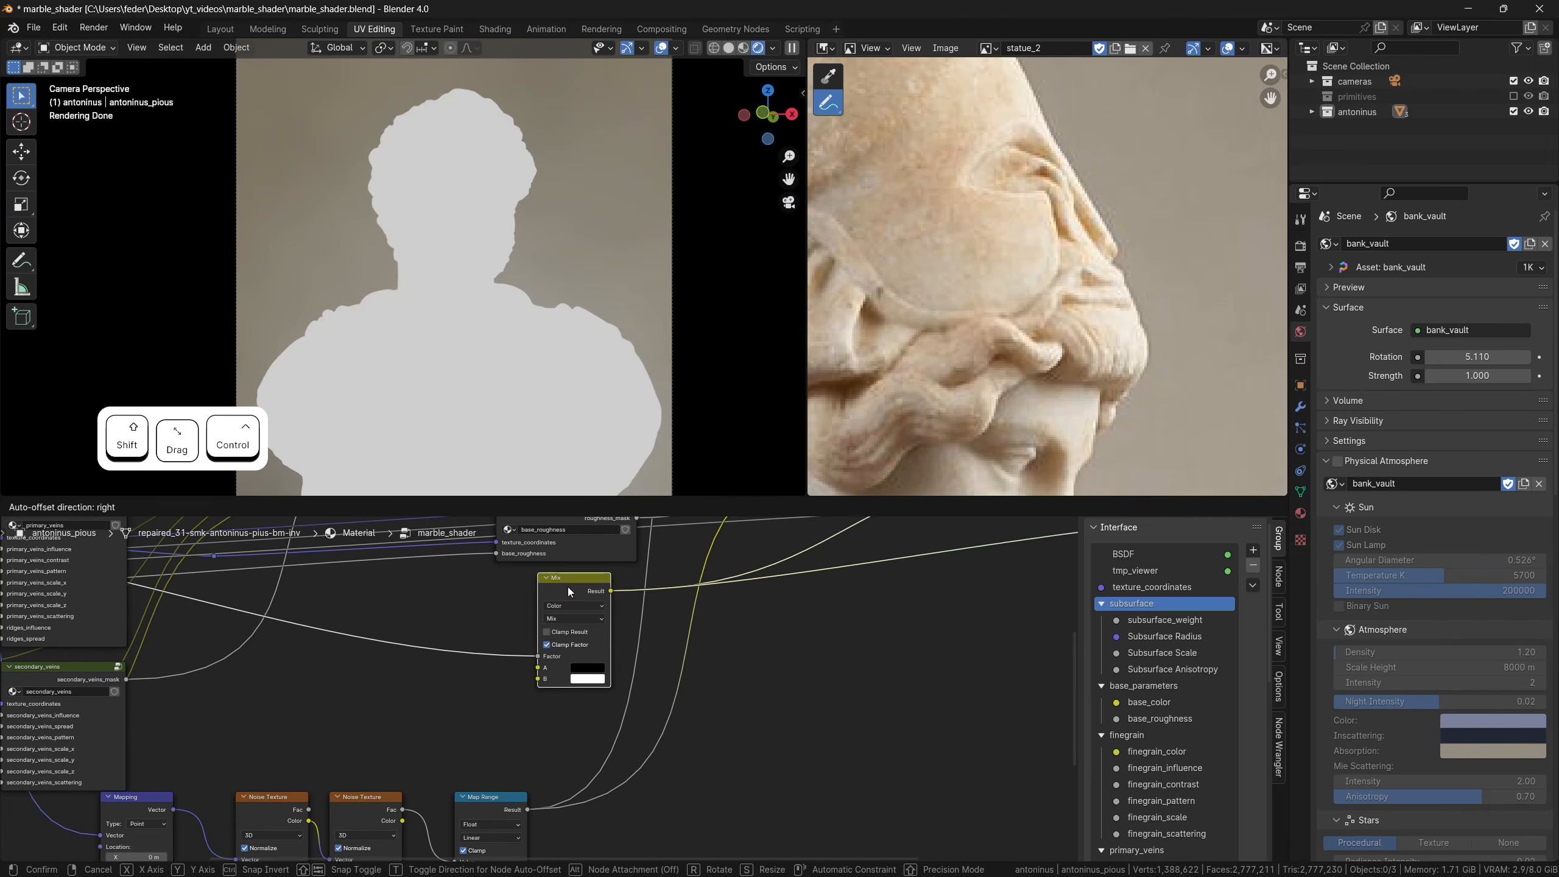
{"action": "scroll", "coordinate": [761, 792], "scroll_direction": "down", "scroll_amount": 3}
{"action": "middle_click_drag", "start_coordinate": [770, 799], "coordinate": [652, 710], "text": "shift"}
{"action": "scroll", "coordinate": [546, 694], "scroll_direction": "up", "scroll_amount": 1}
{"action": "left_click", "coordinate": [448, 719], "text": "ctrl+shift"}
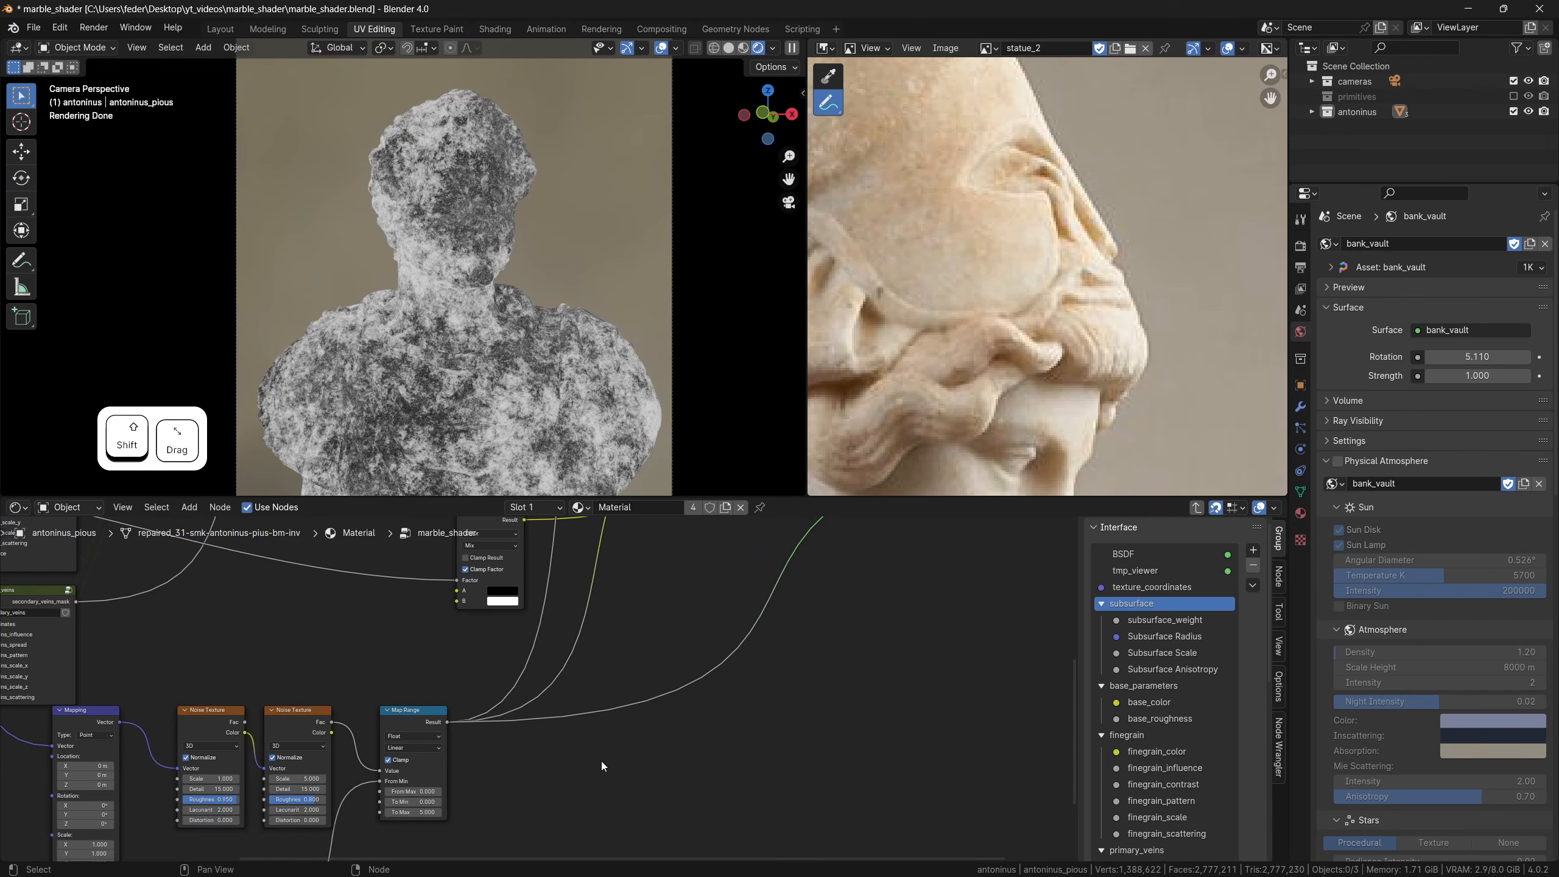
Add an Invert Color node after the mask's Map Range, feed it the Result and preview the inverted mask
{"action": "key", "text": "shift+a"}
{"action": "type", "text": "invert"}
{"action": "key", "text": "Return"}
{"action": "left_click", "coordinate": [563, 756]}
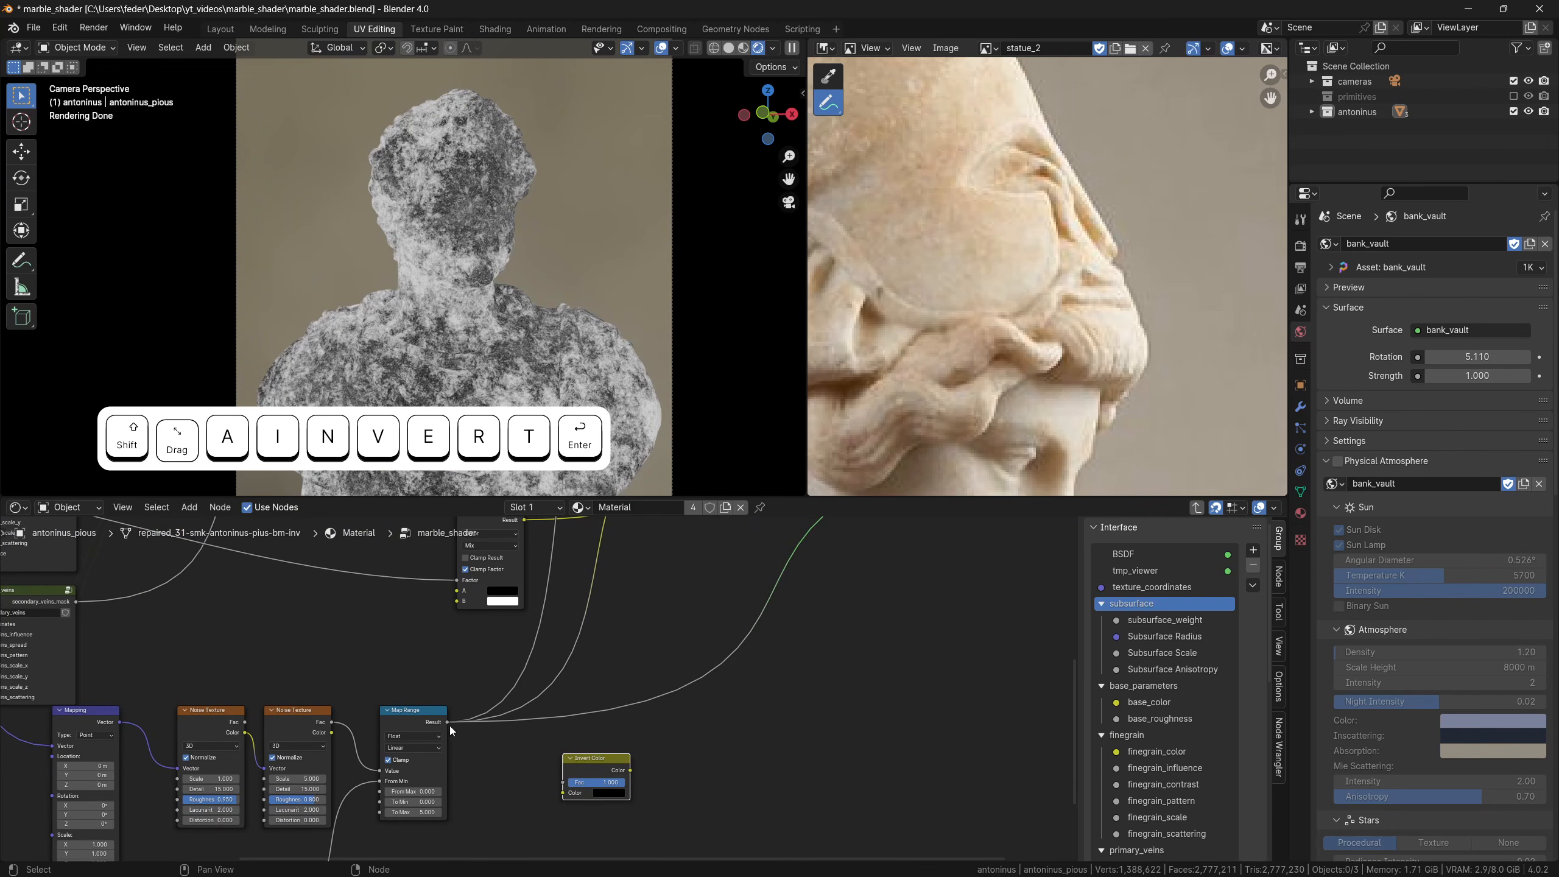
{"action": "left_click", "coordinate": [611, 763], "text": "ctrl+shift"}
{"action": "left_click_drag", "start_coordinate": [609, 759], "coordinate": [668, 693]}
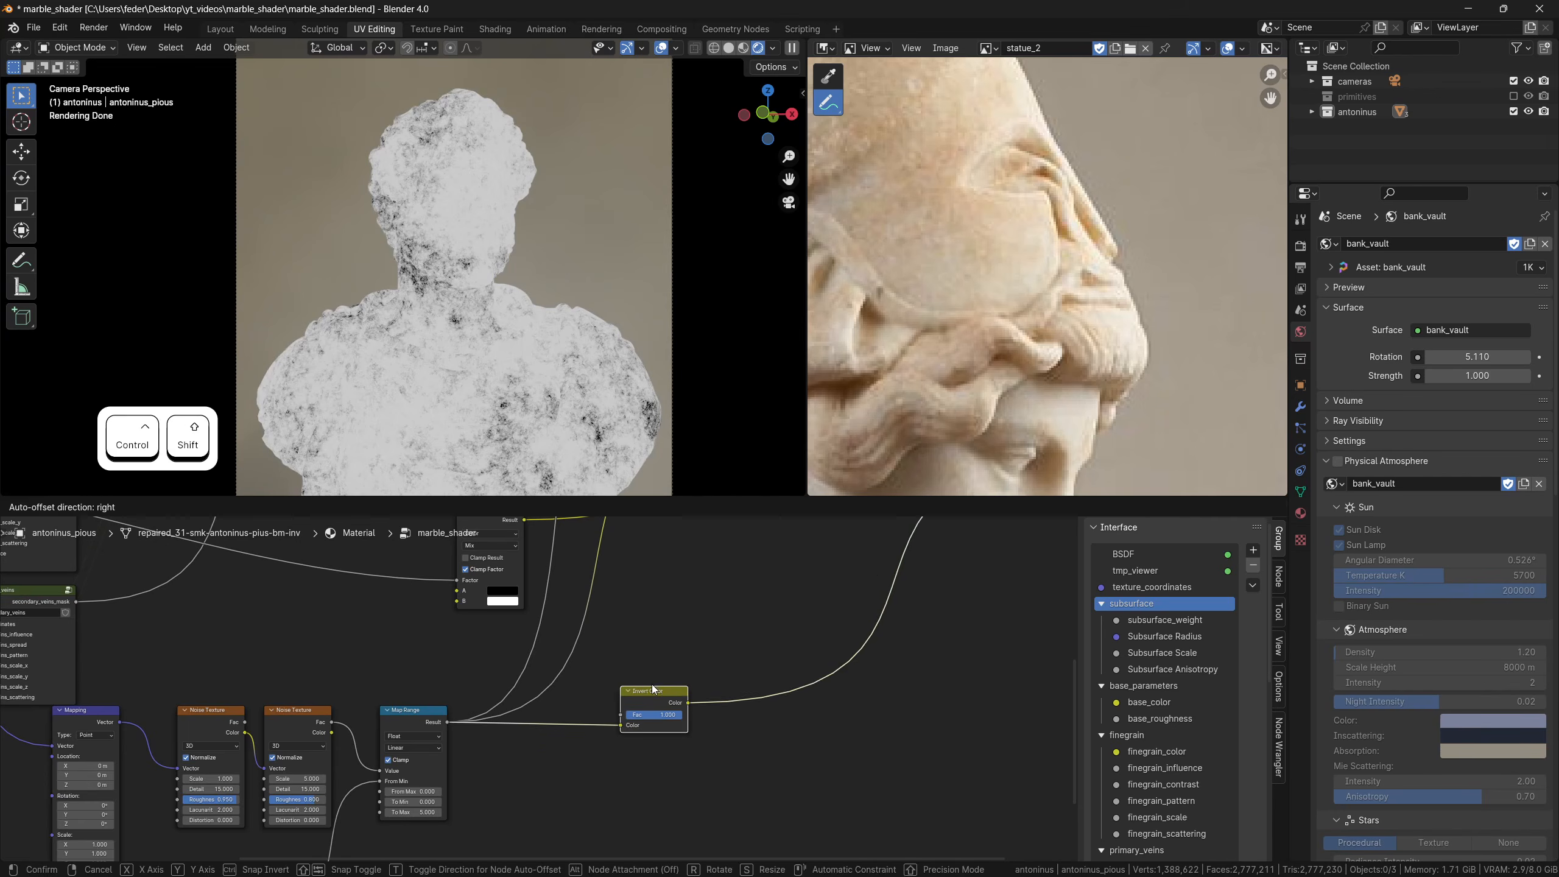
Duplicate the subsurface Mix node onto its link to the subsurface Weight and connect the Invert Color output to the duplicate's B input
{"action": "scroll", "coordinate": [694, 661], "scroll_direction": "down", "scroll_amount": 5}
{"action": "middle_click_drag", "start_coordinate": [721, 622], "coordinate": [592, 697], "text": "shift"}
{"action": "scroll", "coordinate": [540, 678], "scroll_direction": "up", "scroll_amount": 4}
{"action": "key", "text": "shift+d"}
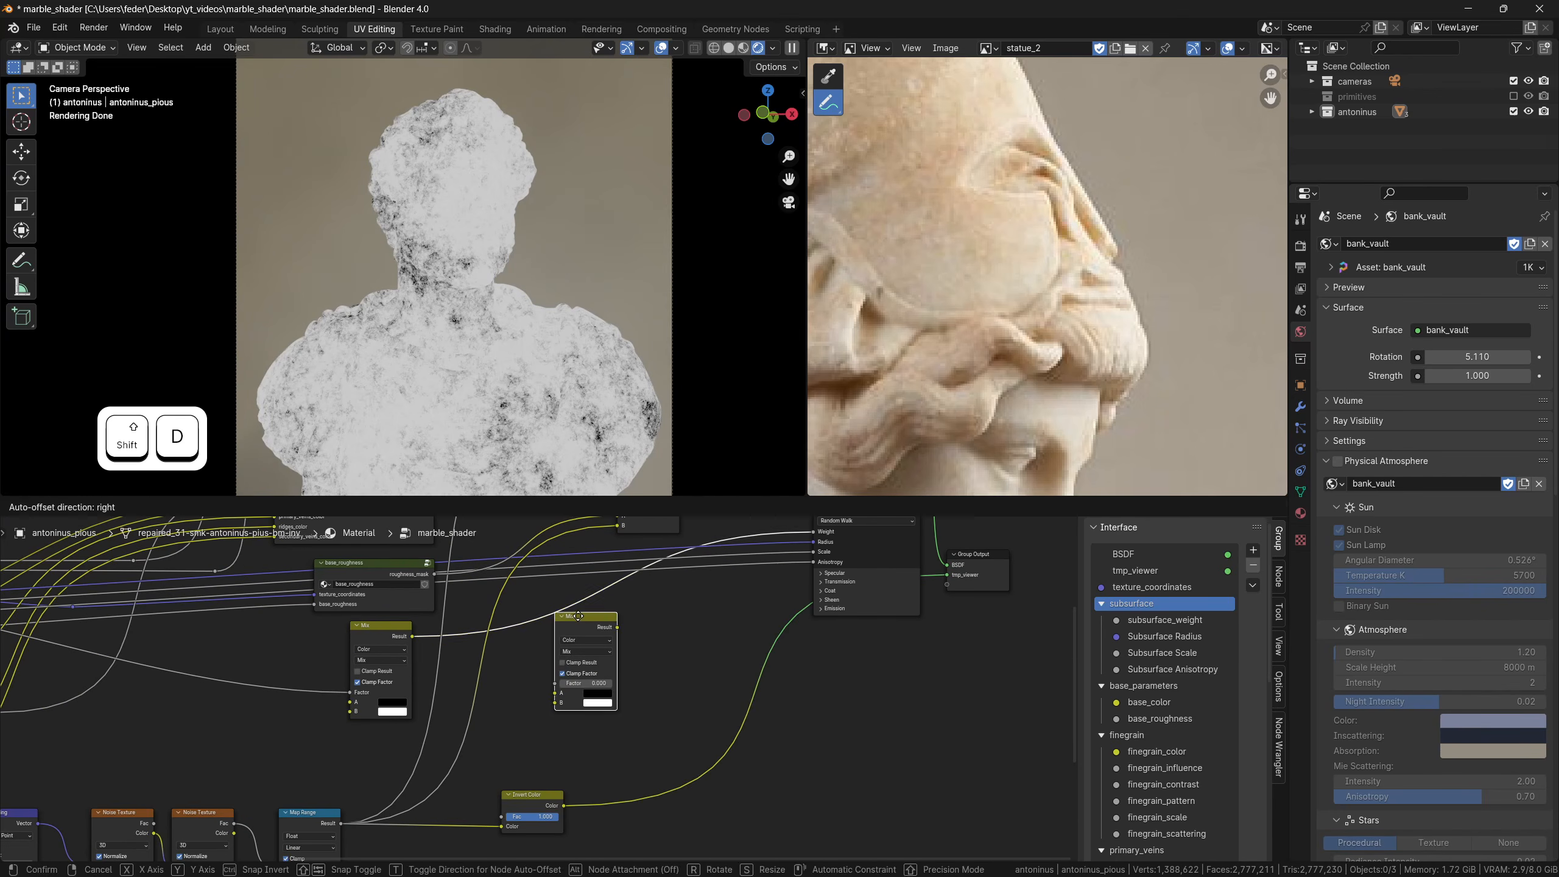
{"action": "left_click", "coordinate": [578, 615]}
{"action": "left_click_drag", "start_coordinate": [554, 700], "coordinate": [555, 693]}
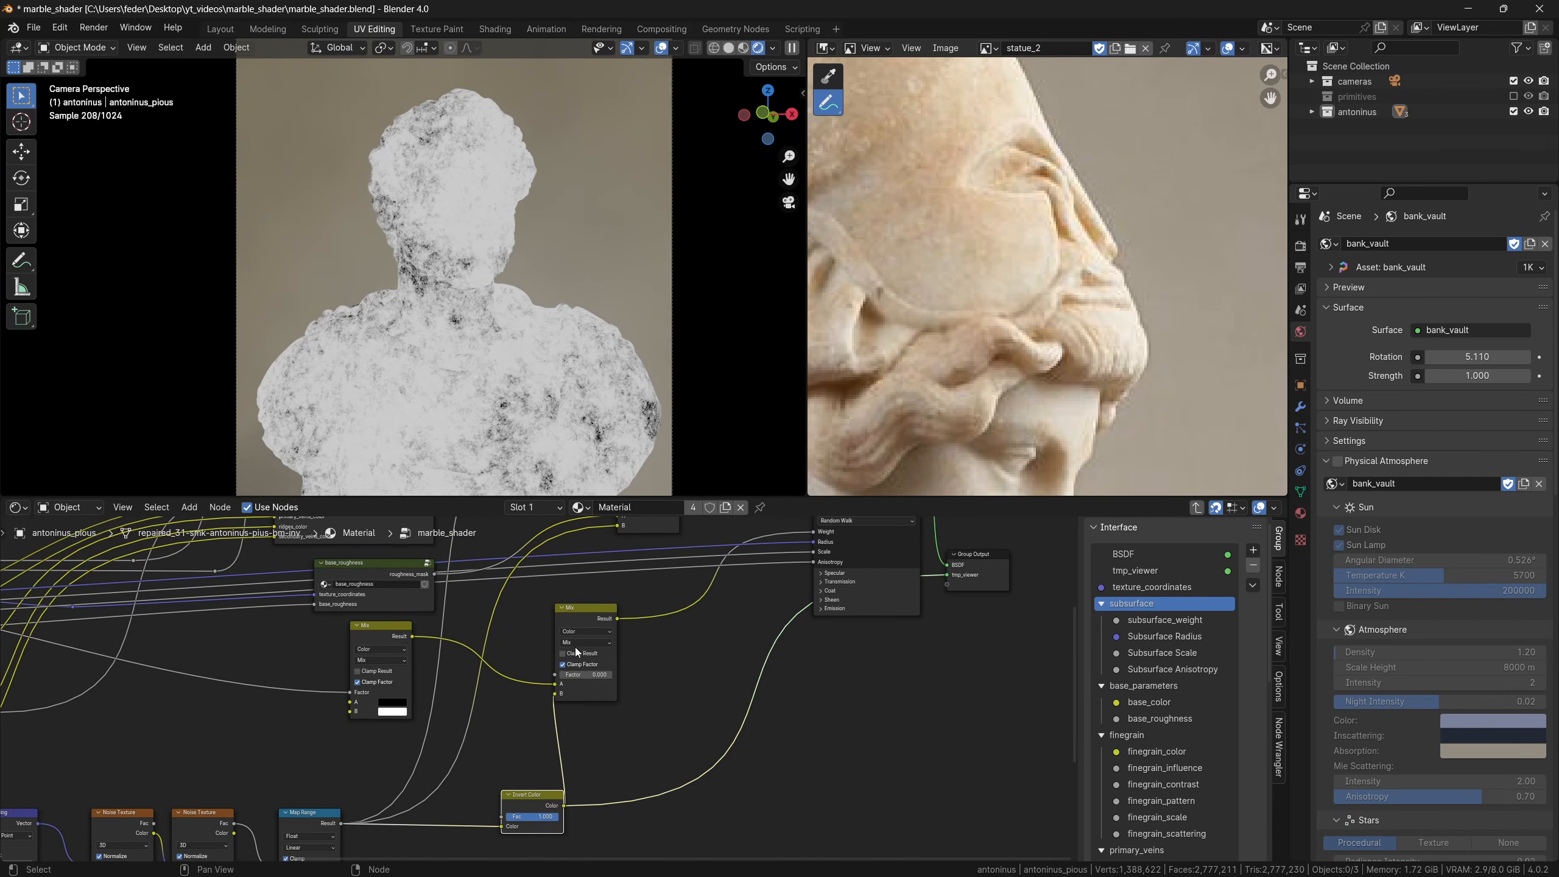
Set the duplicated Mix node to Multiply with Factor 1 and compare it with the original subsurface Mix
{"action": "left_click", "coordinate": [586, 642]}
{"action": "left_click", "coordinate": [578, 673]}
{"action": "left_click", "coordinate": [380, 639], "text": "ctrl+shift"}
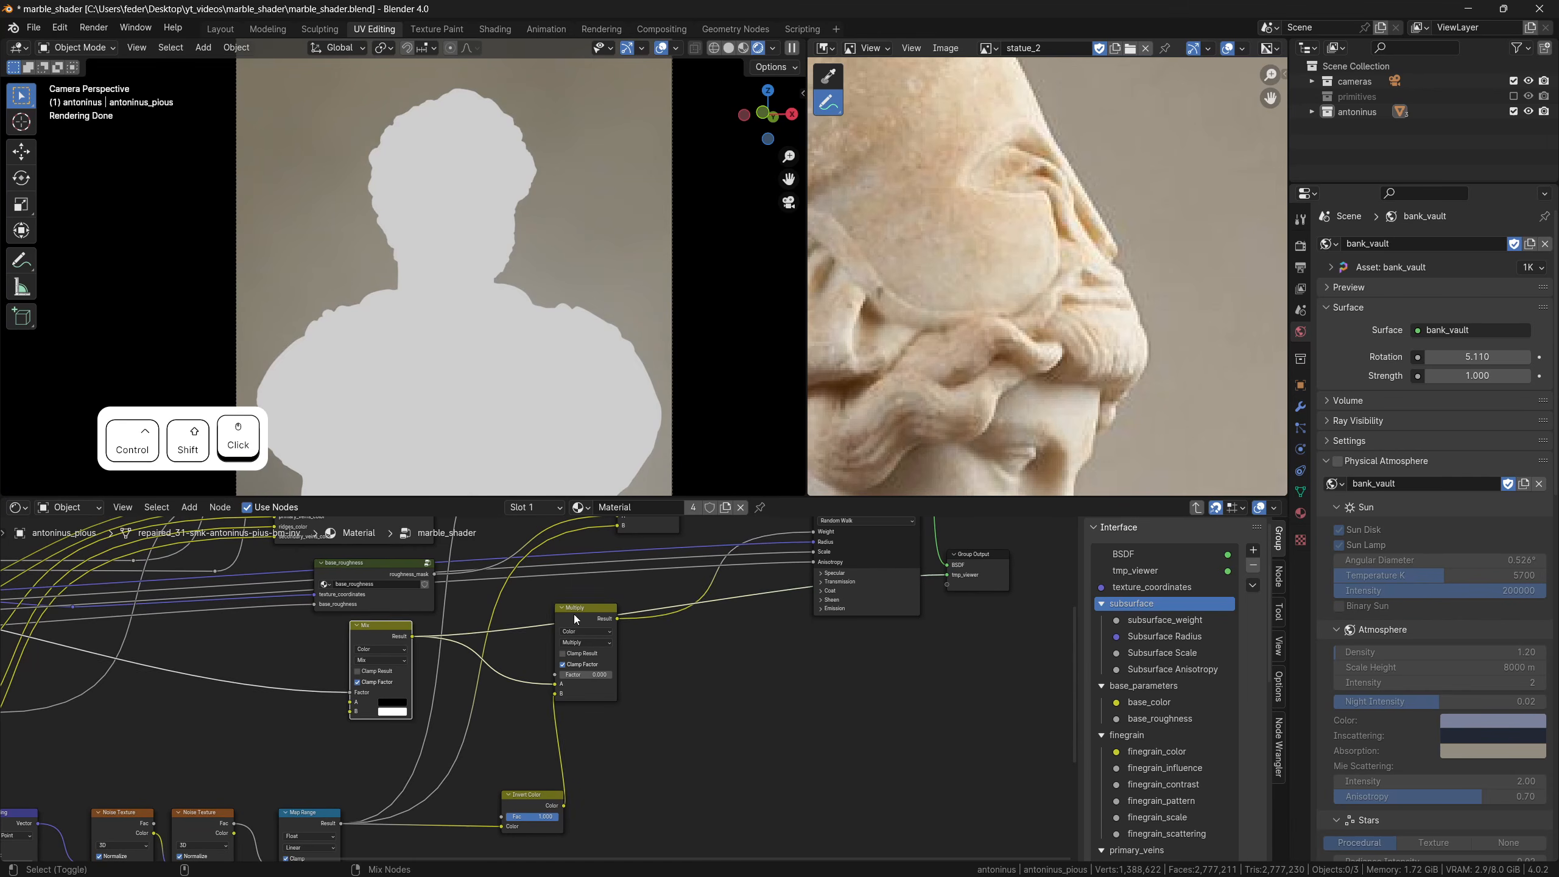
{"action": "left_click_drag", "start_coordinate": [579, 674], "coordinate": [620, 674]}
Preview the Principled BSDF on the bust and move the Invert Color node up closer to the Multiply node
{"action": "middle_click_drag", "start_coordinate": [788, 671], "coordinate": [685, 774], "text": "shift"}
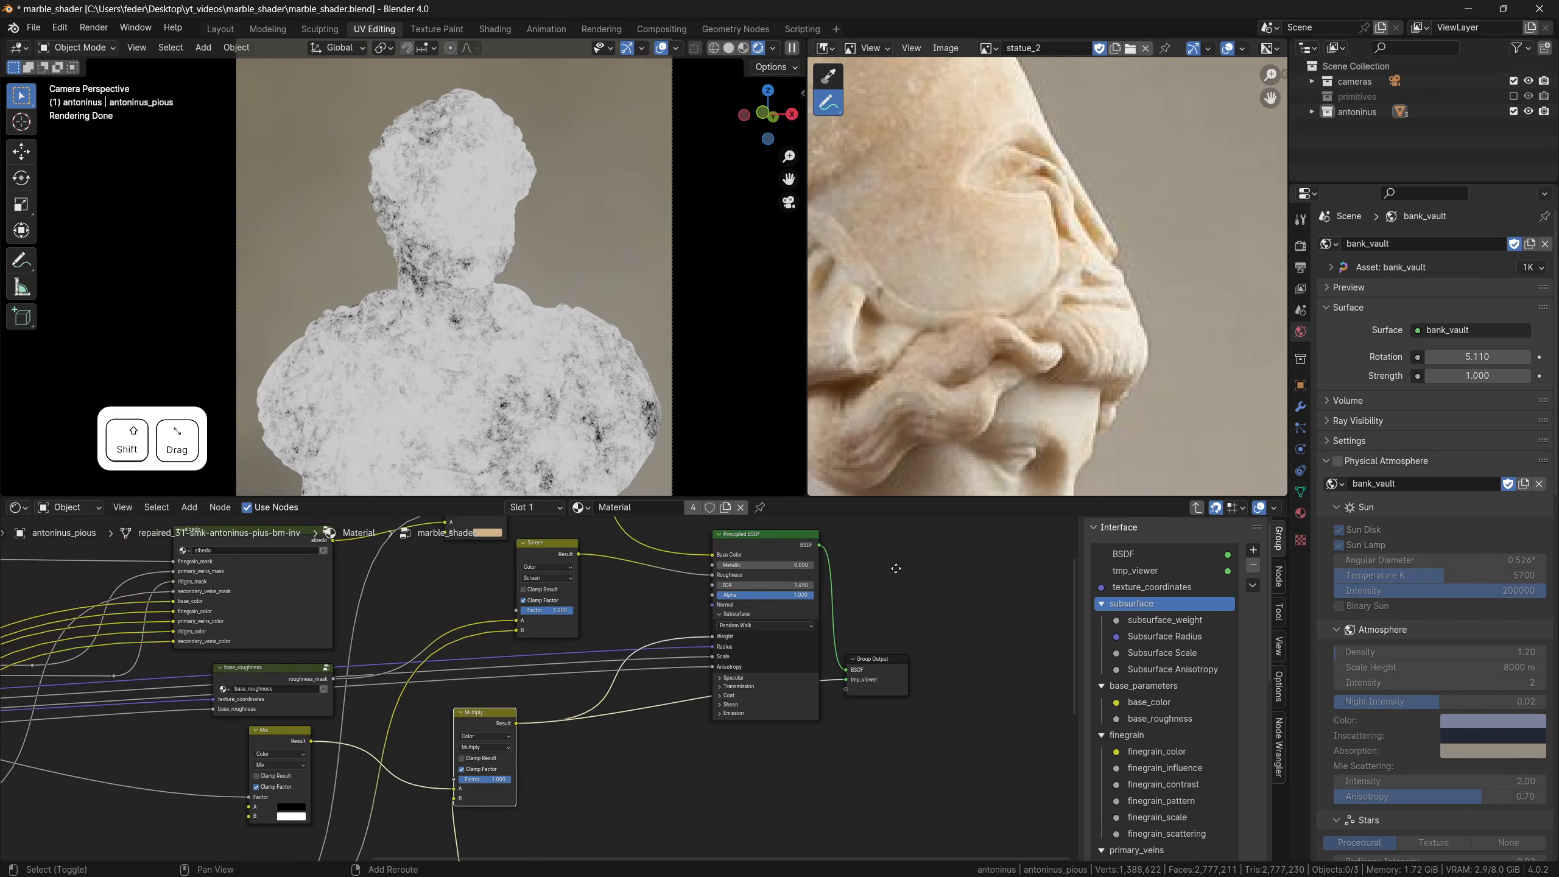
{"action": "middle_click_drag", "start_coordinate": [898, 568], "coordinate": [852, 614], "text": "shift"}
{"action": "left_click", "coordinate": [724, 589], "text": "ctrl+shift"}
{"action": "scroll", "coordinate": [532, 724], "scroll_direction": "down", "scroll_amount": 6}
{"action": "middle_click_drag", "start_coordinate": [532, 741], "coordinate": [665, 606], "text": "shift"}
{"action": "scroll", "coordinate": [614, 687], "scroll_direction": "up", "scroll_amount": 4}
{"action": "left_click_drag", "start_coordinate": [580, 717], "coordinate": [552, 699]}
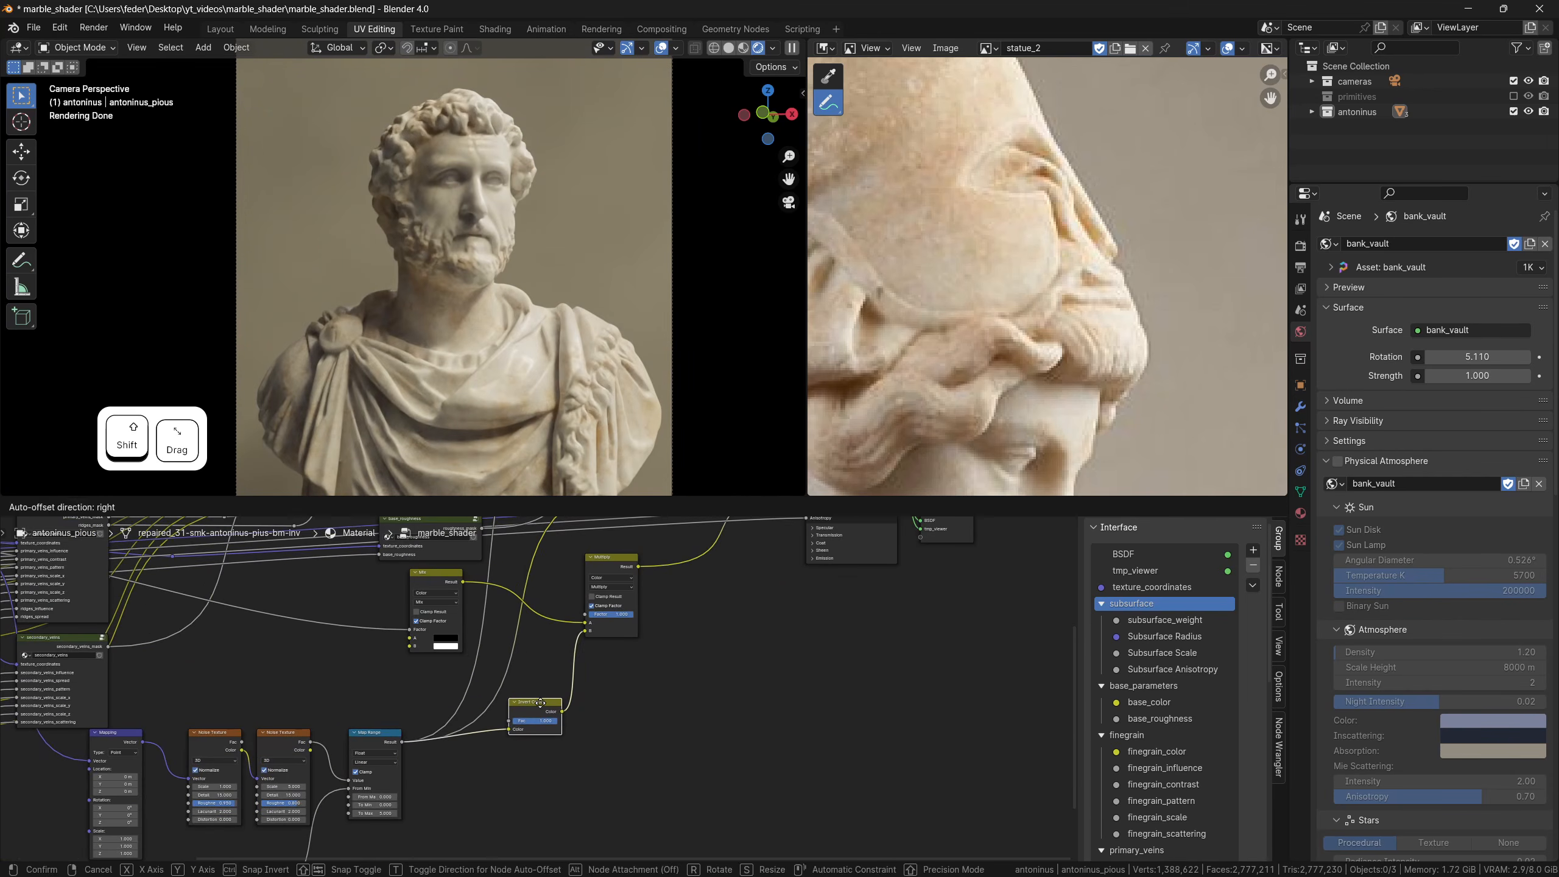
{"action": "middle_click_drag", "start_coordinate": [265, 770], "coordinate": [519, 696], "text": "shift"}
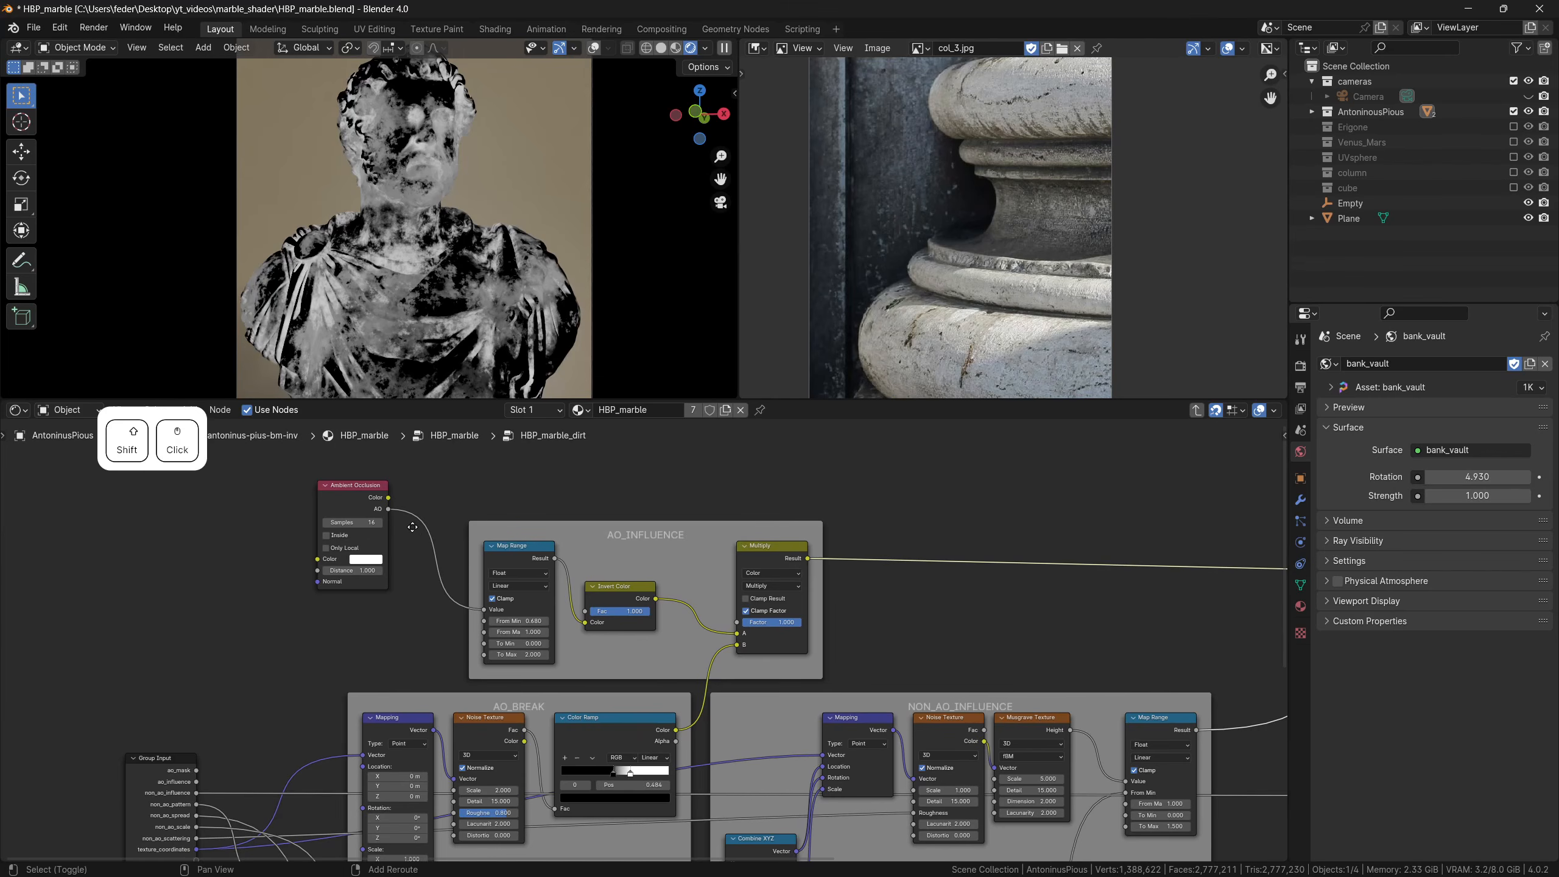
In the HBP_marble file's HBP_marble_dirt group, preview the Ambient Occlusion node, enable Only Local and examine the drapery
{"action": "middle_click_drag", "start_coordinate": [412, 526], "coordinate": [321, 519], "text": "shift"}
{"action": "scroll", "coordinate": [392, 620], "scroll_direction": "up", "scroll_amount": 2}
{"action": "middle_click_drag", "start_coordinate": [480, 623], "coordinate": [562, 605], "text": "shift"}
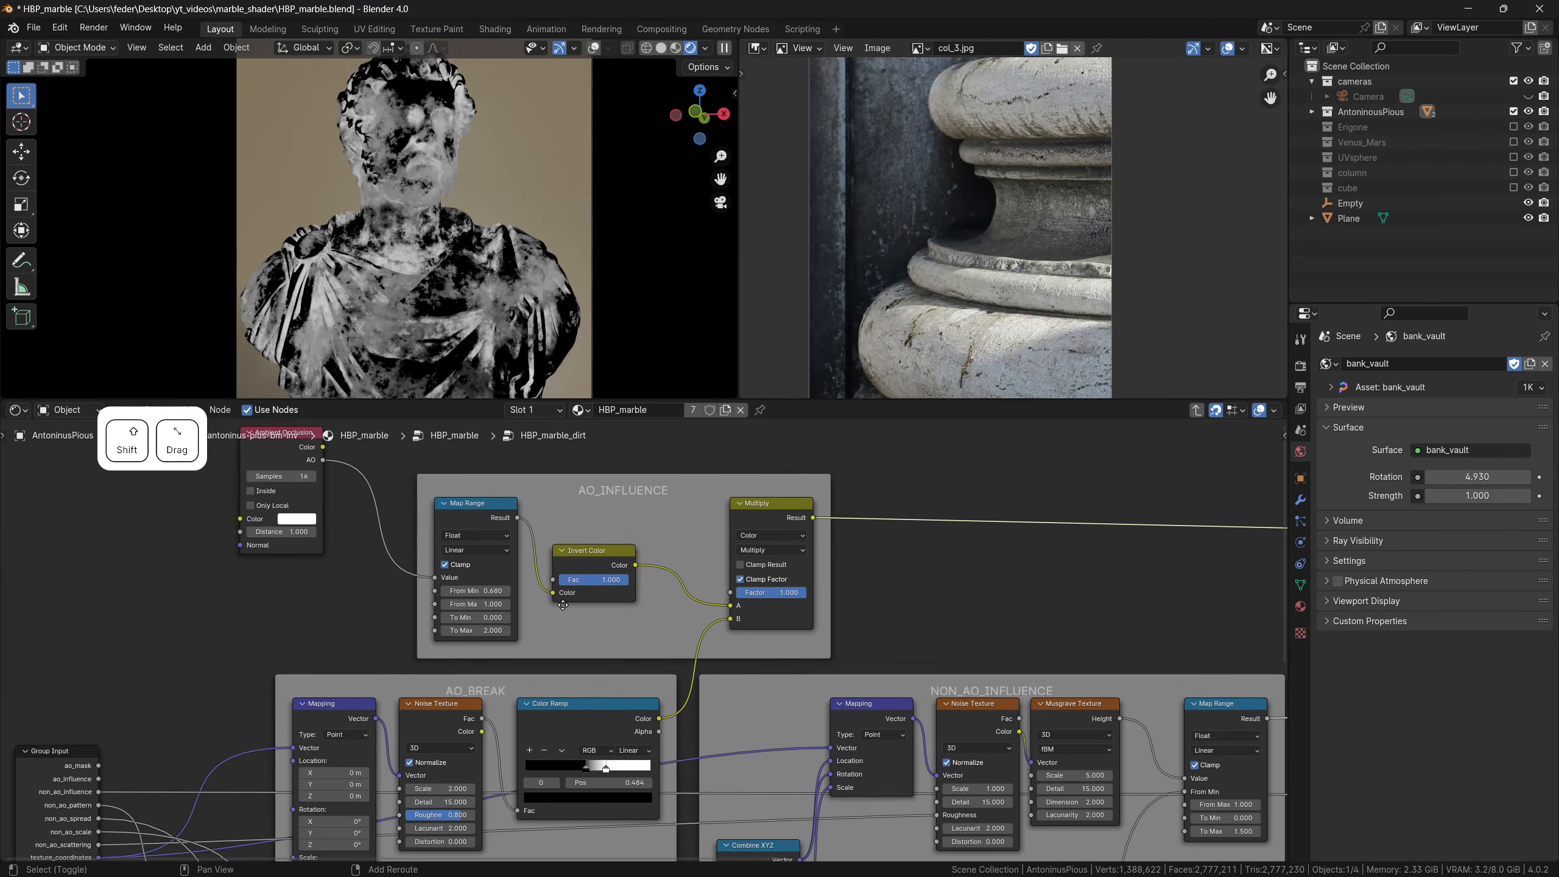
{"action": "middle_click_drag", "start_coordinate": [225, 601], "coordinate": [319, 711], "text": "shift"}
{"action": "left_click", "coordinate": [379, 543], "text": "ctrl+shift"}
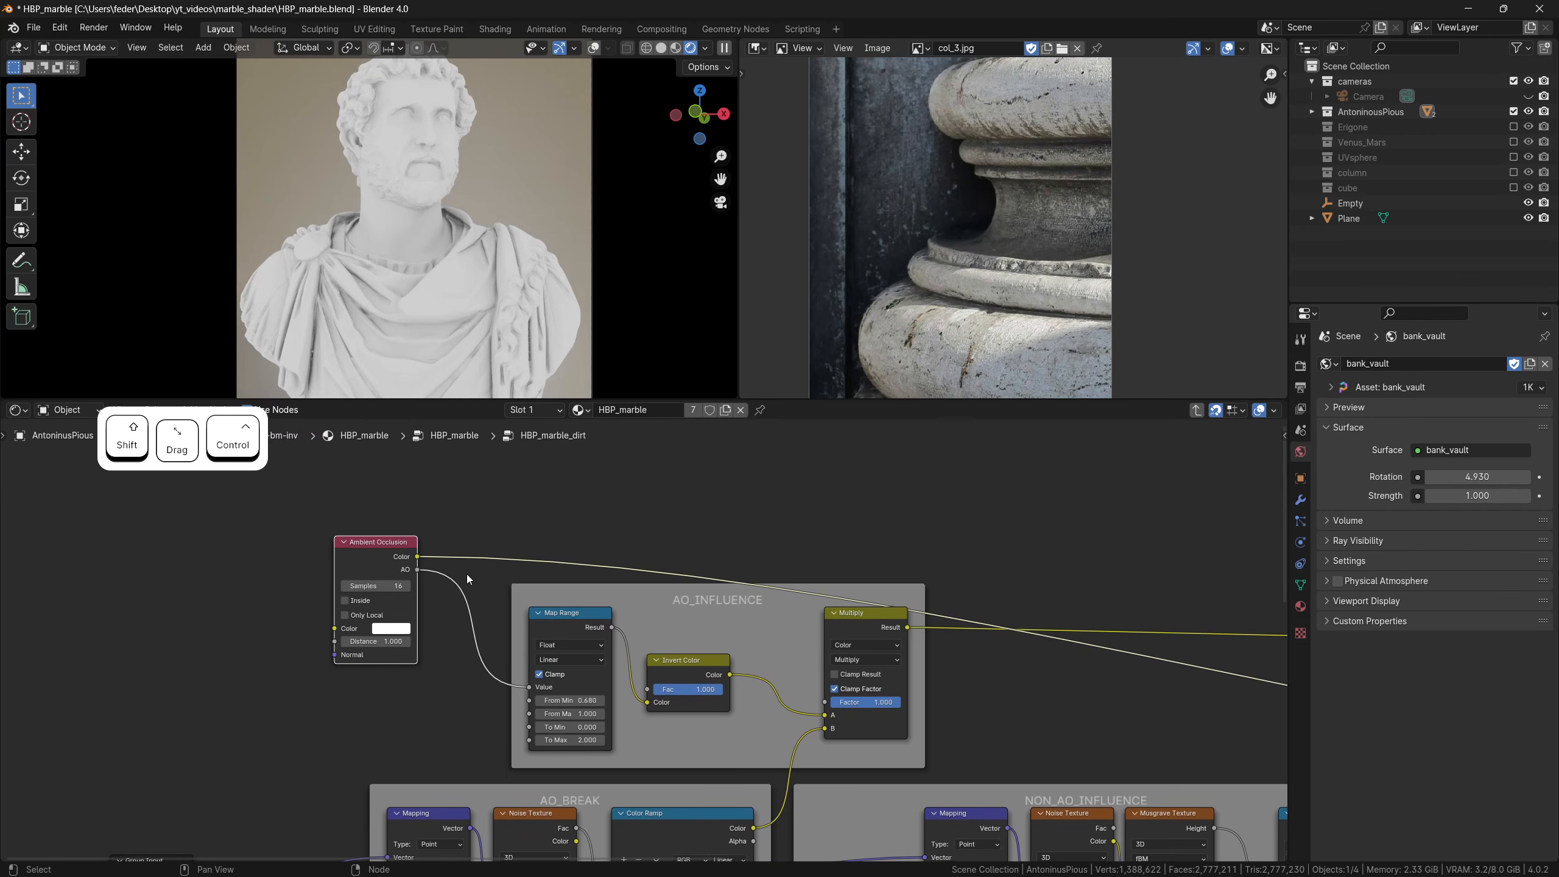
{"action": "left_click", "coordinate": [366, 615]}
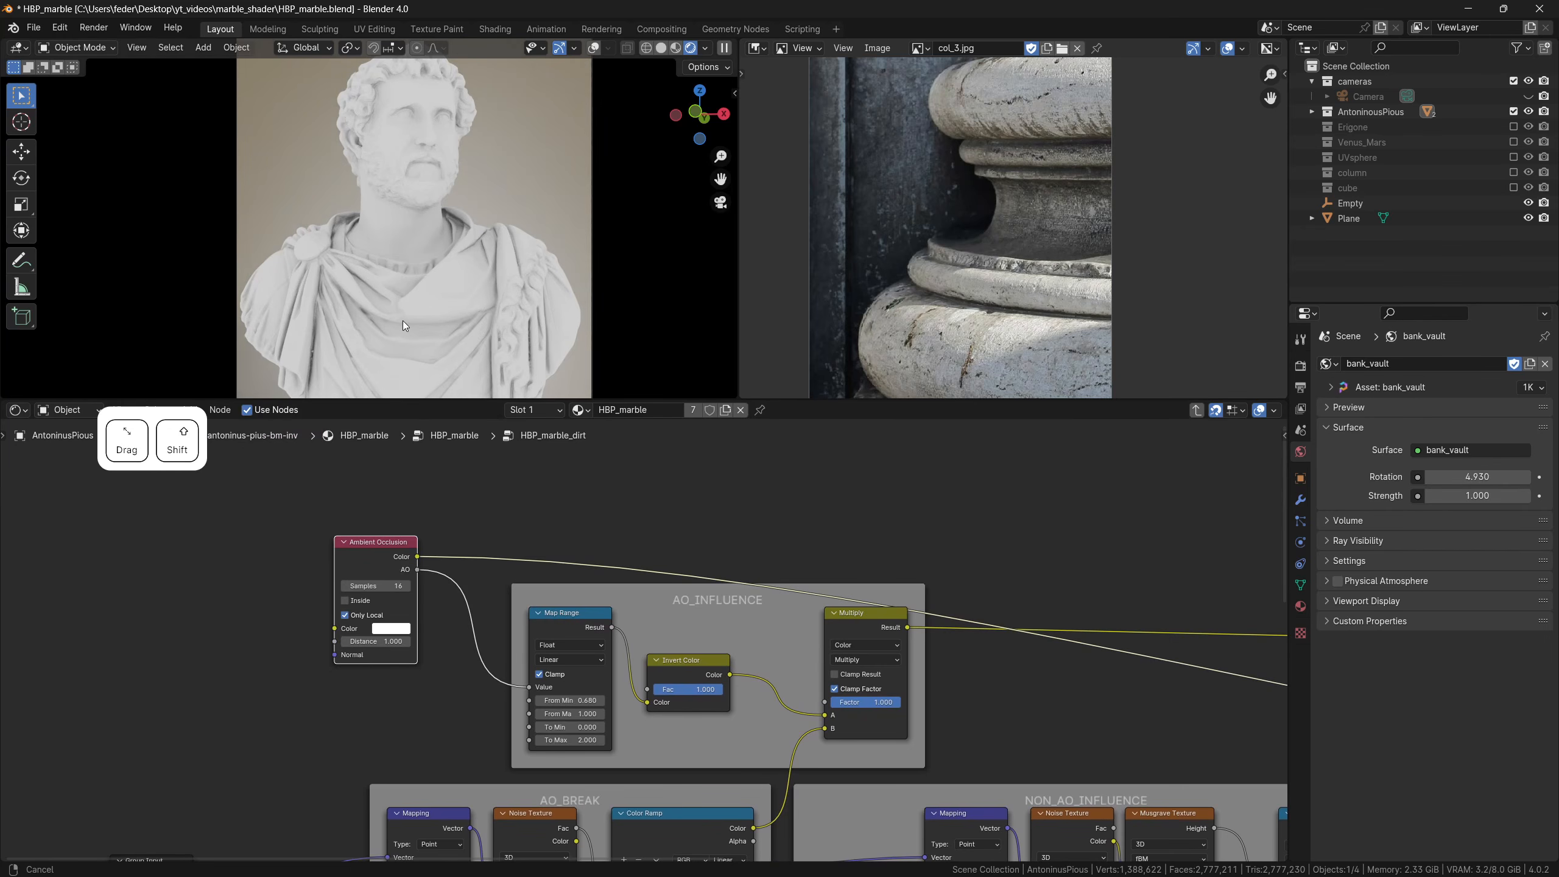
{"action": "middle_click_drag", "start_coordinate": [402, 321], "coordinate": [411, 254], "text": "shift"}
{"action": "scroll", "coordinate": [412, 255], "scroll_direction": "up", "scroll_amount": 2}
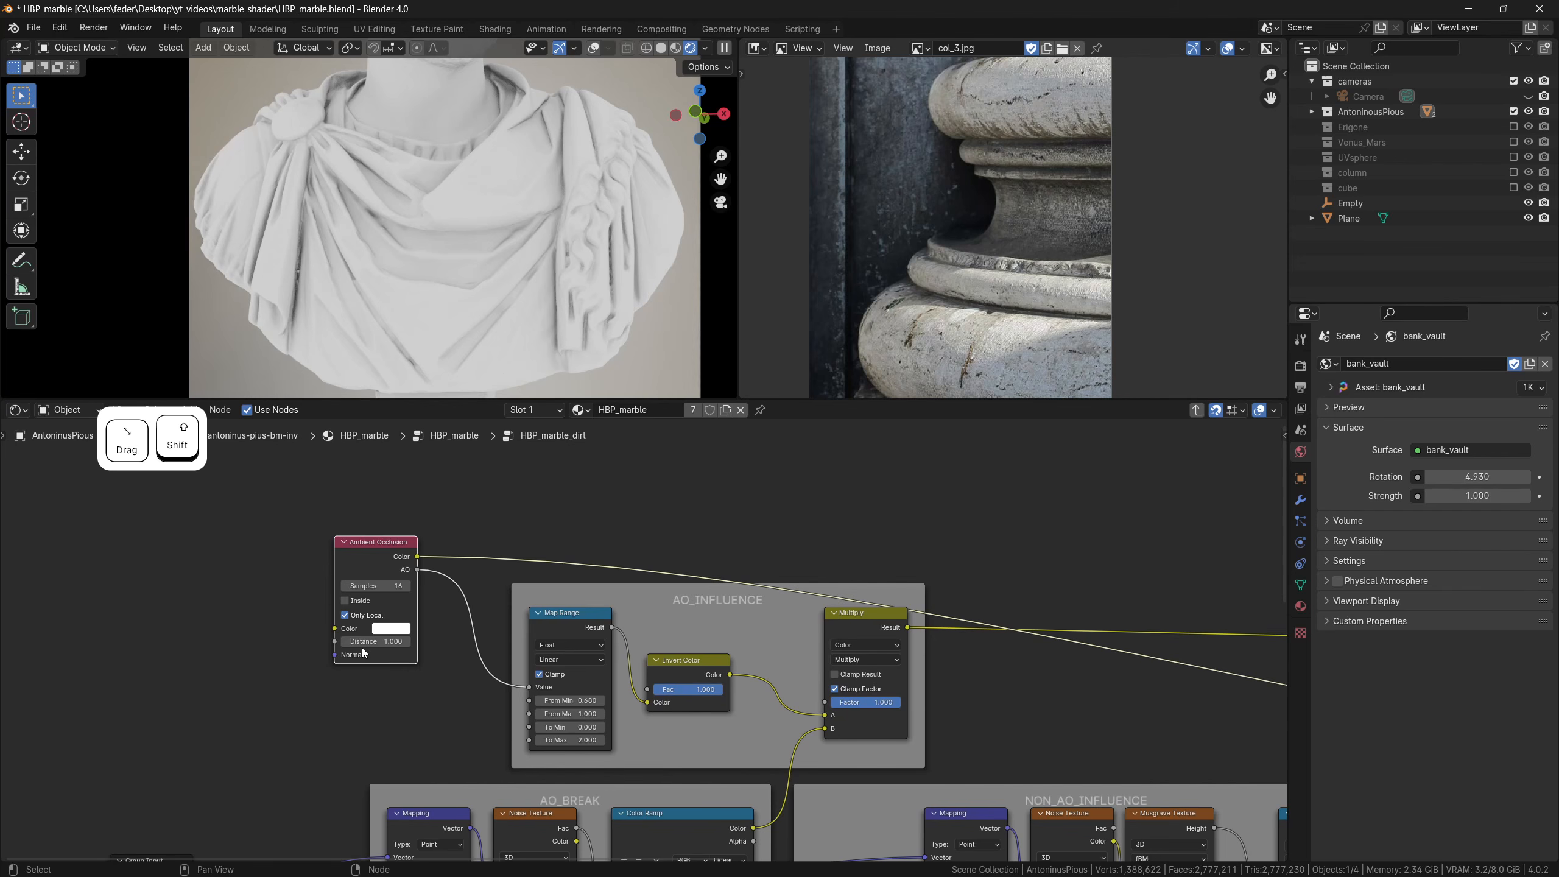
{"action": "middle_click_drag", "start_coordinate": [439, 709], "coordinate": [299, 678], "text": "shift"}
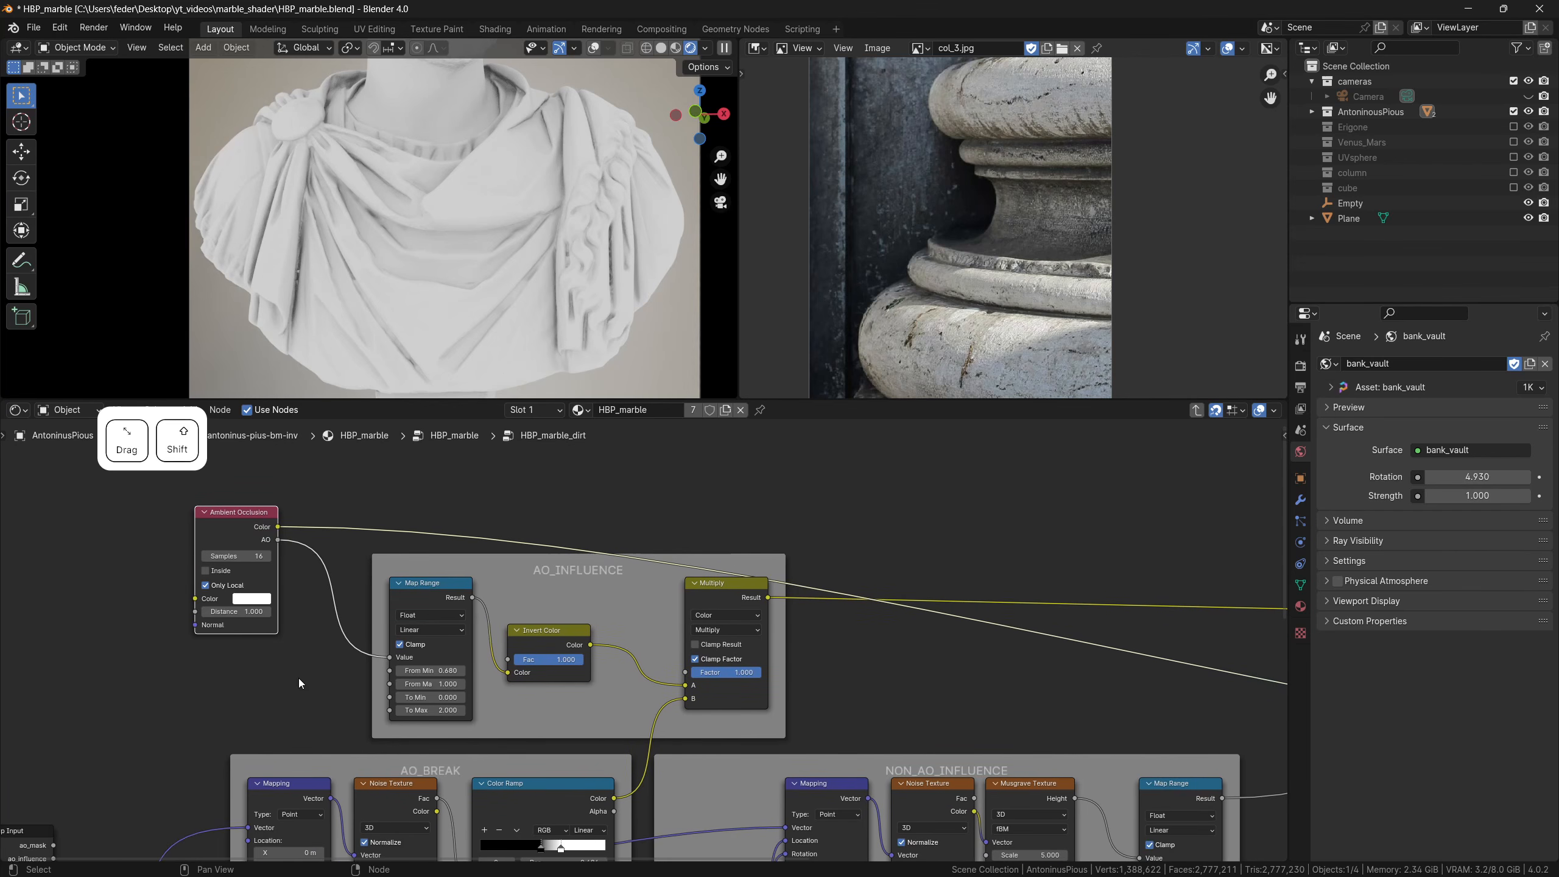
Preview the AO_INFLUENCE Map Range and Invert Color, the AO_BREAK Color Ramp and the Multiply node, testing the Multiply's Factor
{"action": "left_click", "coordinate": [439, 584], "text": "ctrl+shift"}
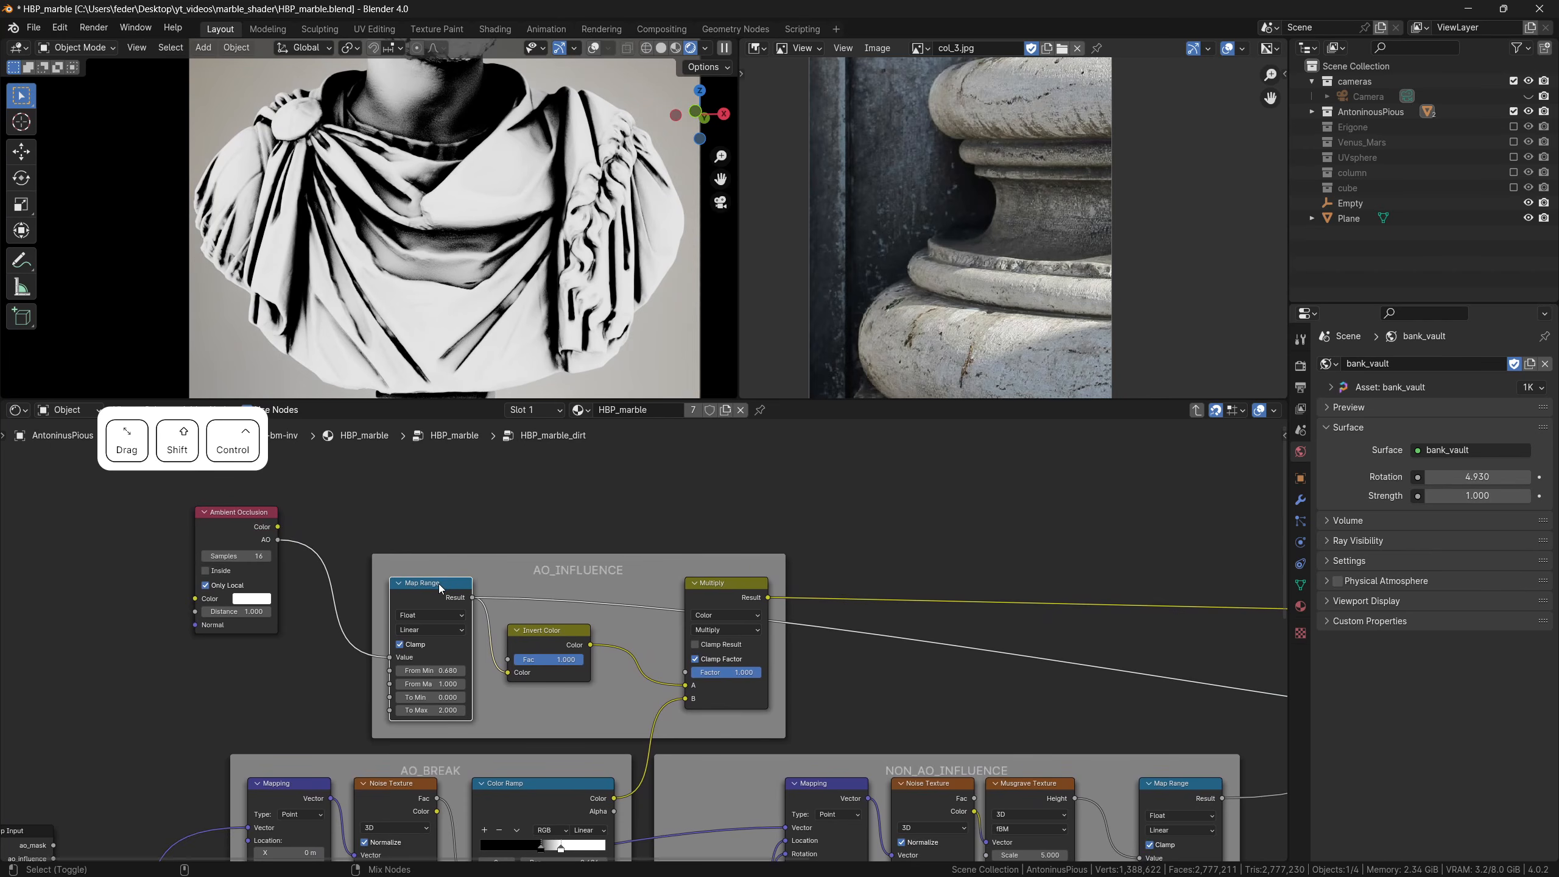
{"action": "left_click", "coordinate": [558, 630], "text": "ctrl+shift"}
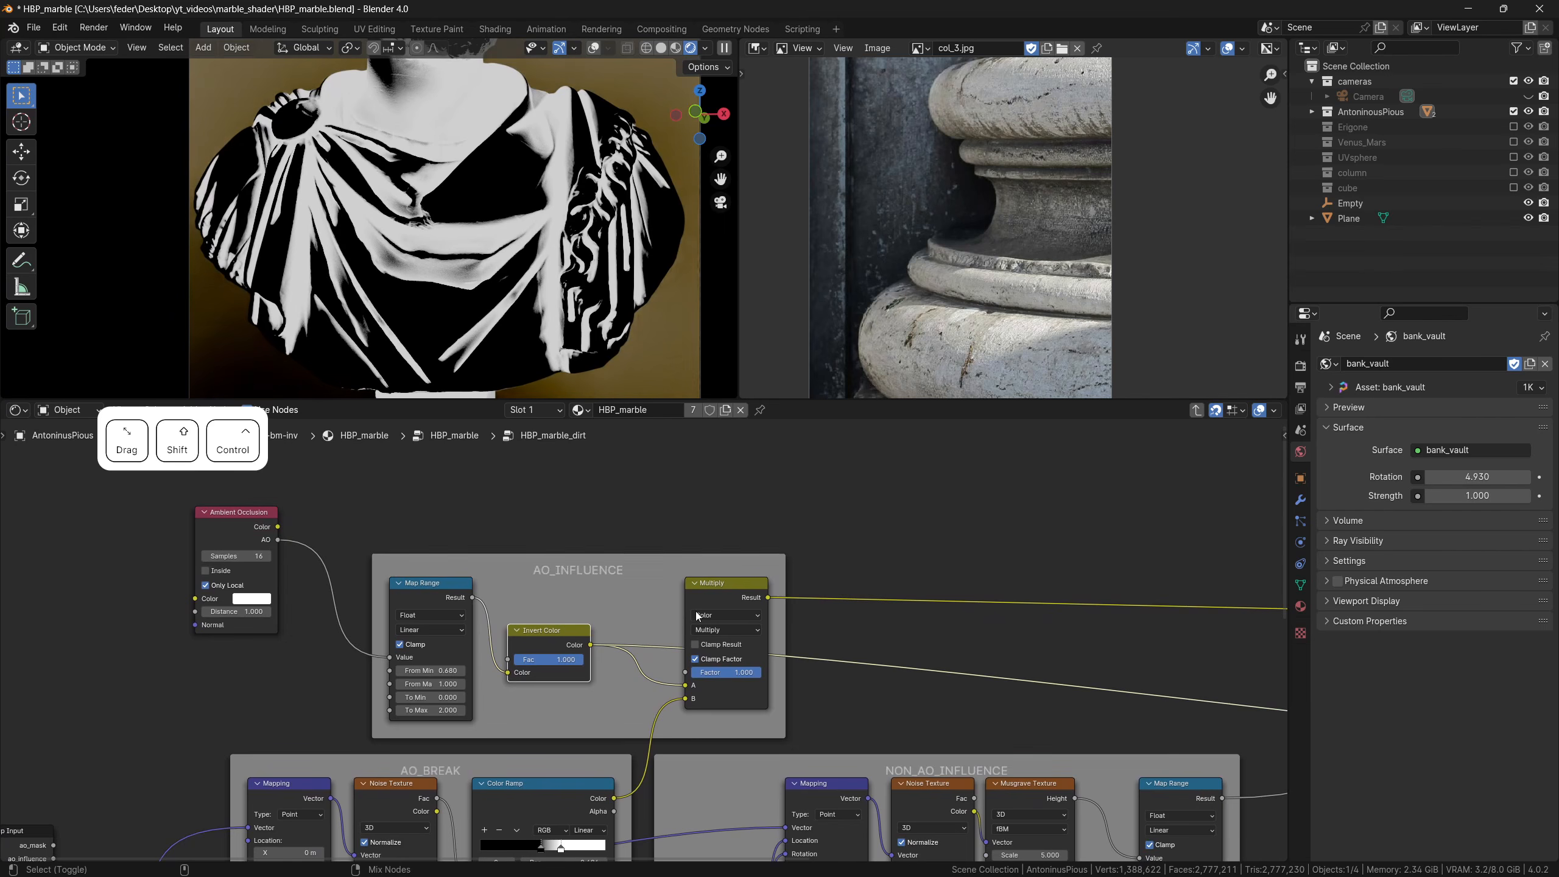
{"action": "middle_click_drag", "start_coordinate": [498, 700], "coordinate": [521, 593], "text": "shift"}
{"action": "left_click", "coordinate": [526, 682], "text": "ctrl+shift"}
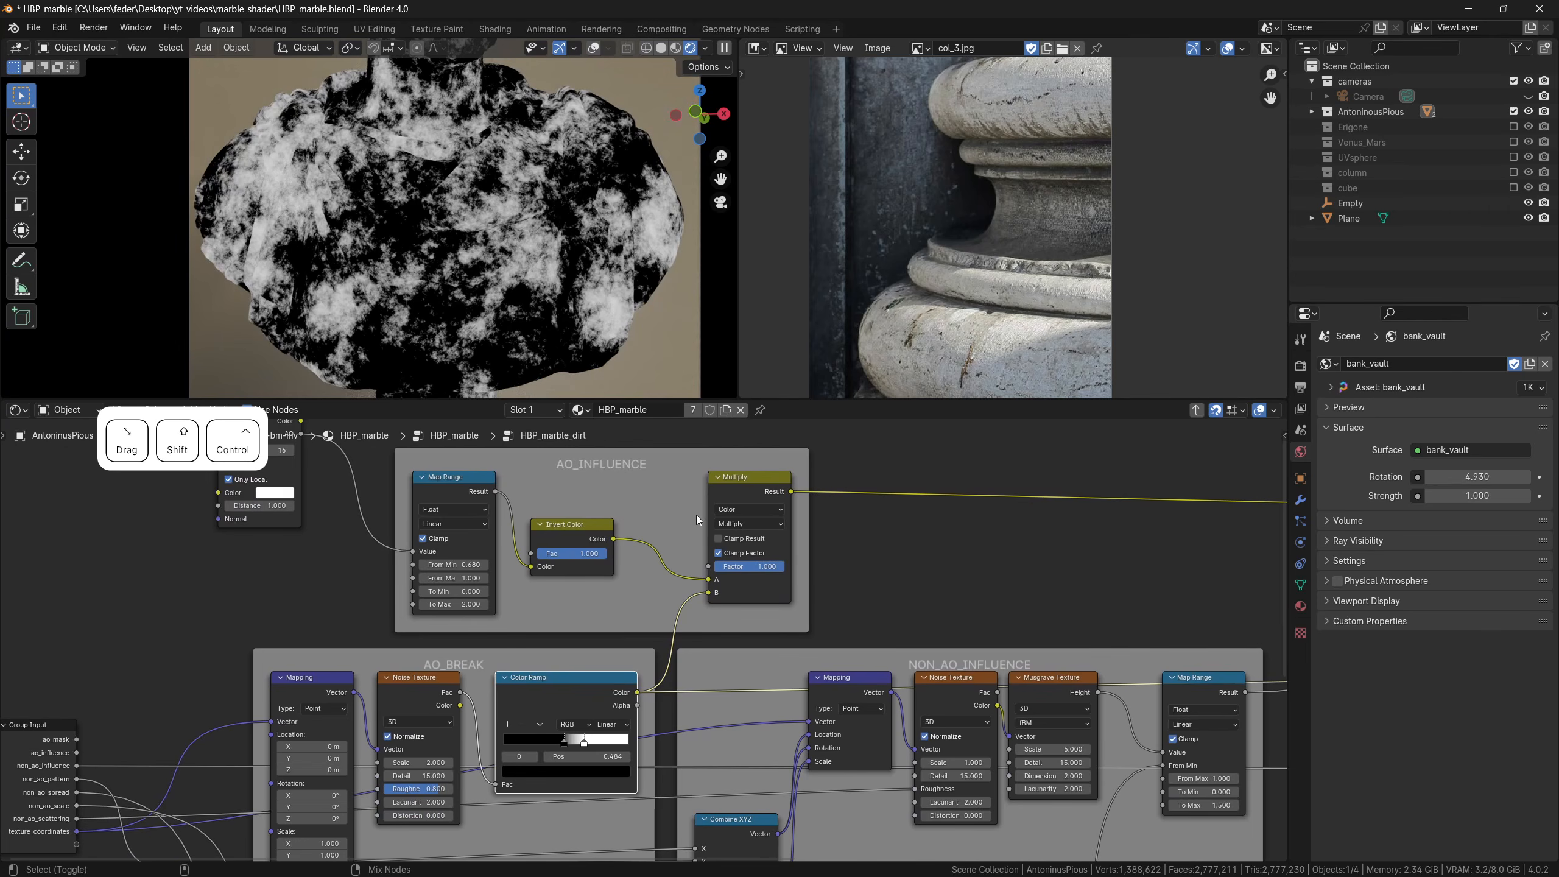
{"action": "left_click", "coordinate": [738, 478], "text": "ctrl+shift"}
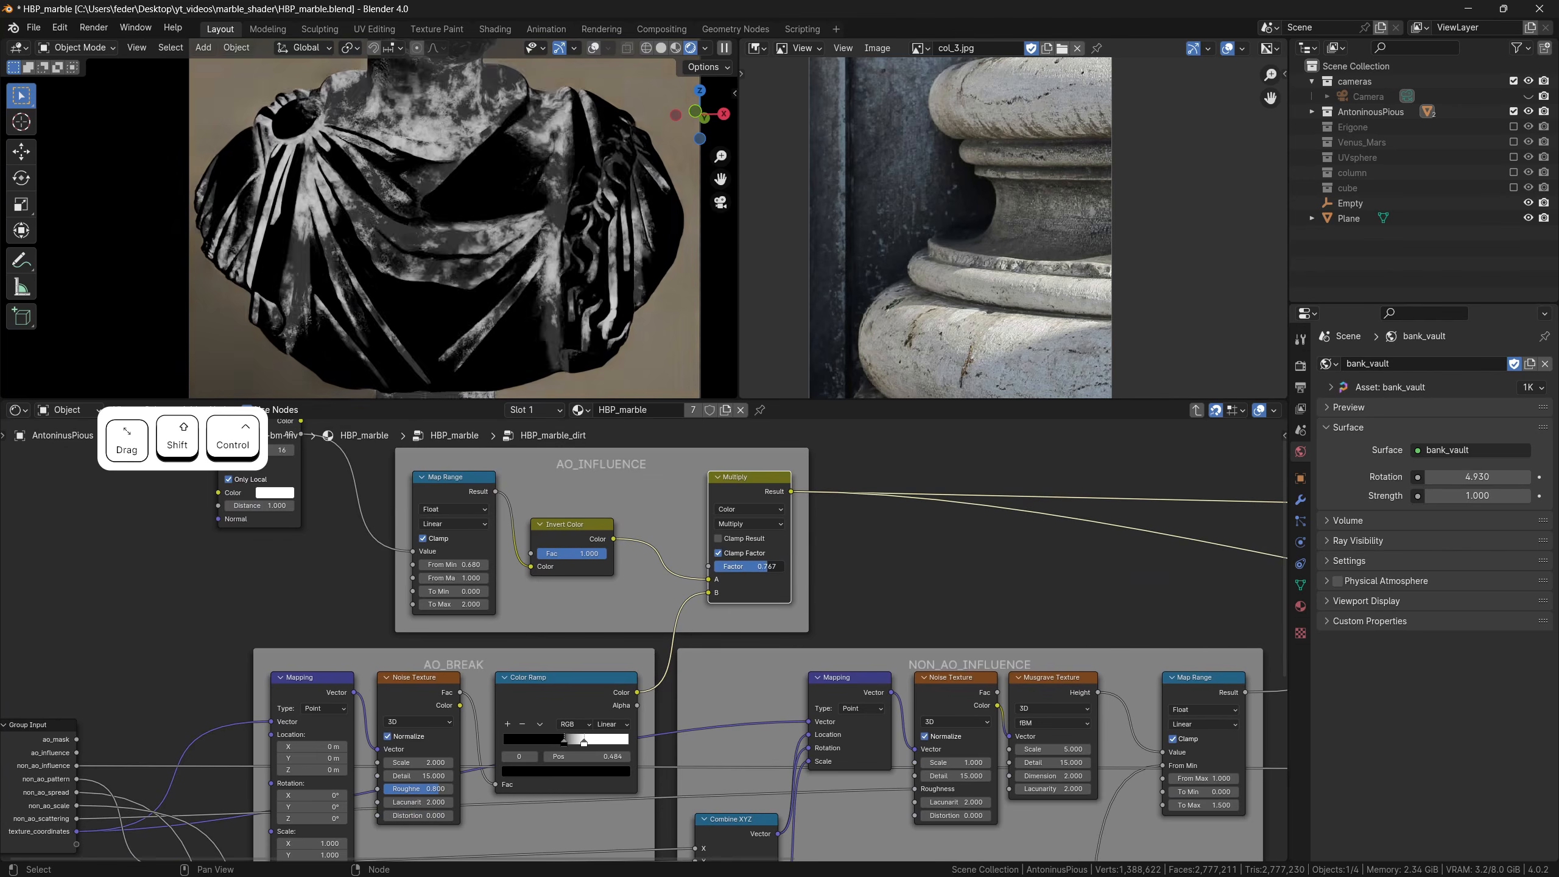
{"action": "left_click_drag", "start_coordinate": [716, 566], "coordinate": [784, 566]}
Preview the NON_AO_INFLUENCE Musgrave Texture and Map Range, and preview the Screen node that joins both masks while testing its Factor
{"action": "middle_click_drag", "start_coordinate": [947, 584], "coordinate": [587, 501], "text": "shift"}
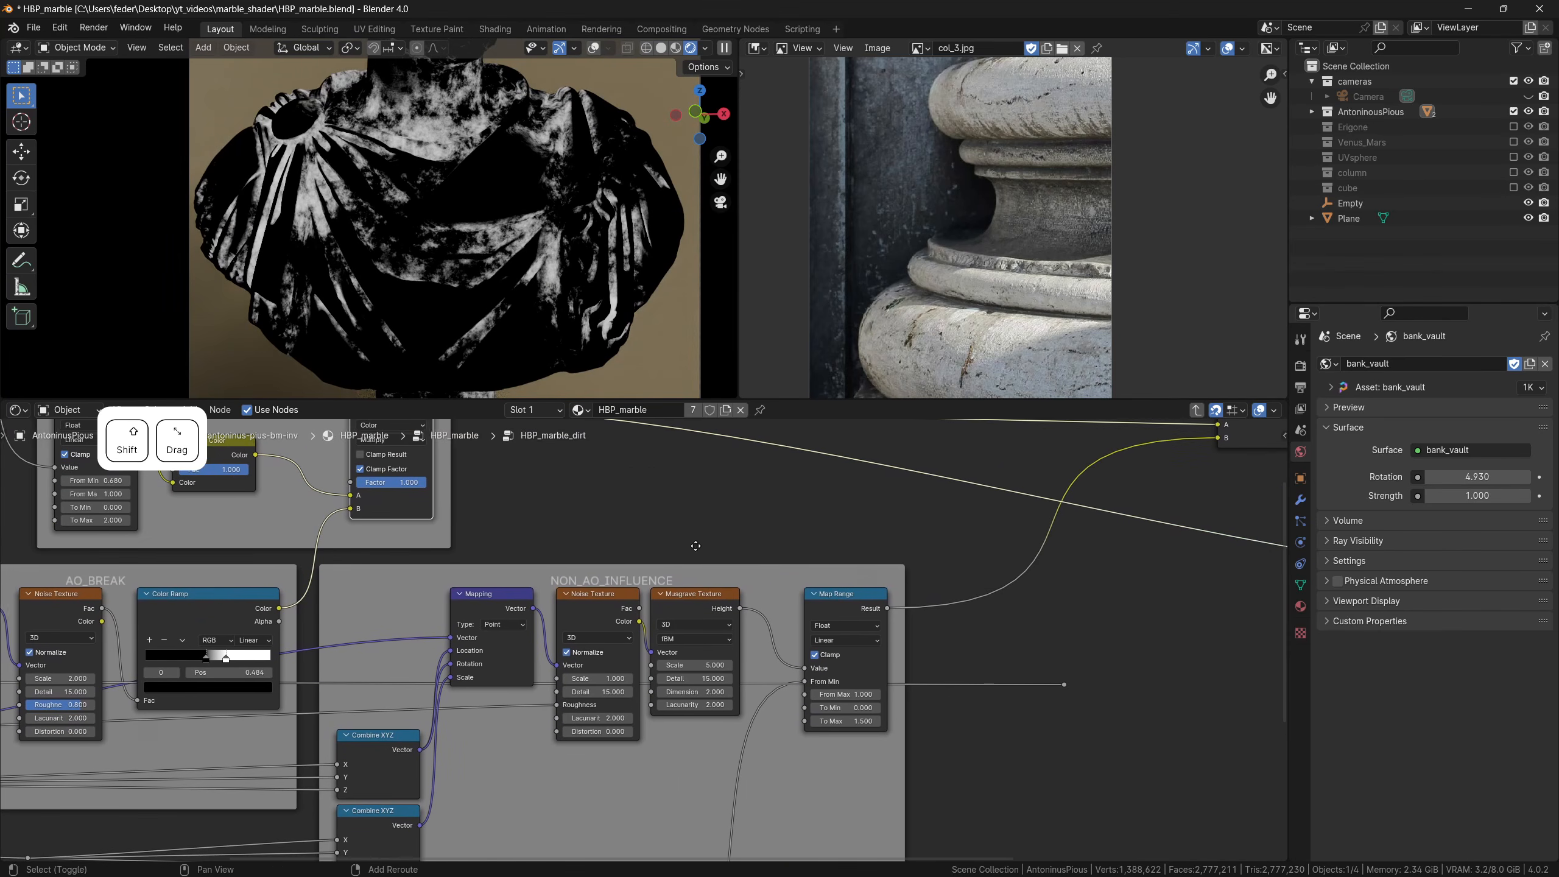
{"action": "left_click", "coordinate": [690, 592], "text": "ctrl+shift"}
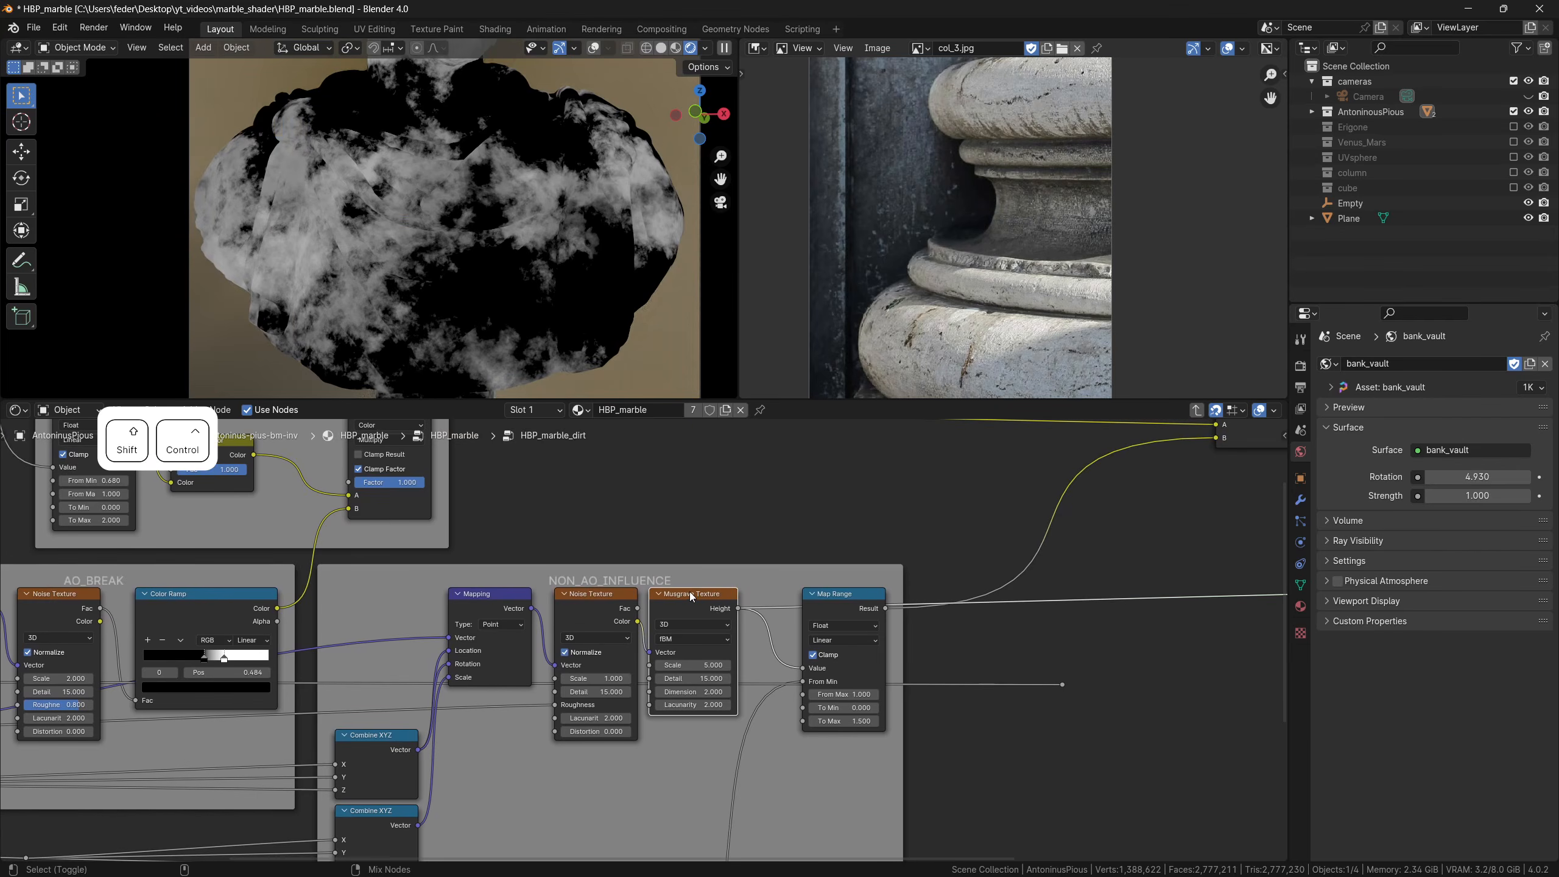
{"action": "left_click", "coordinate": [835, 594], "text": "ctrl+shift"}
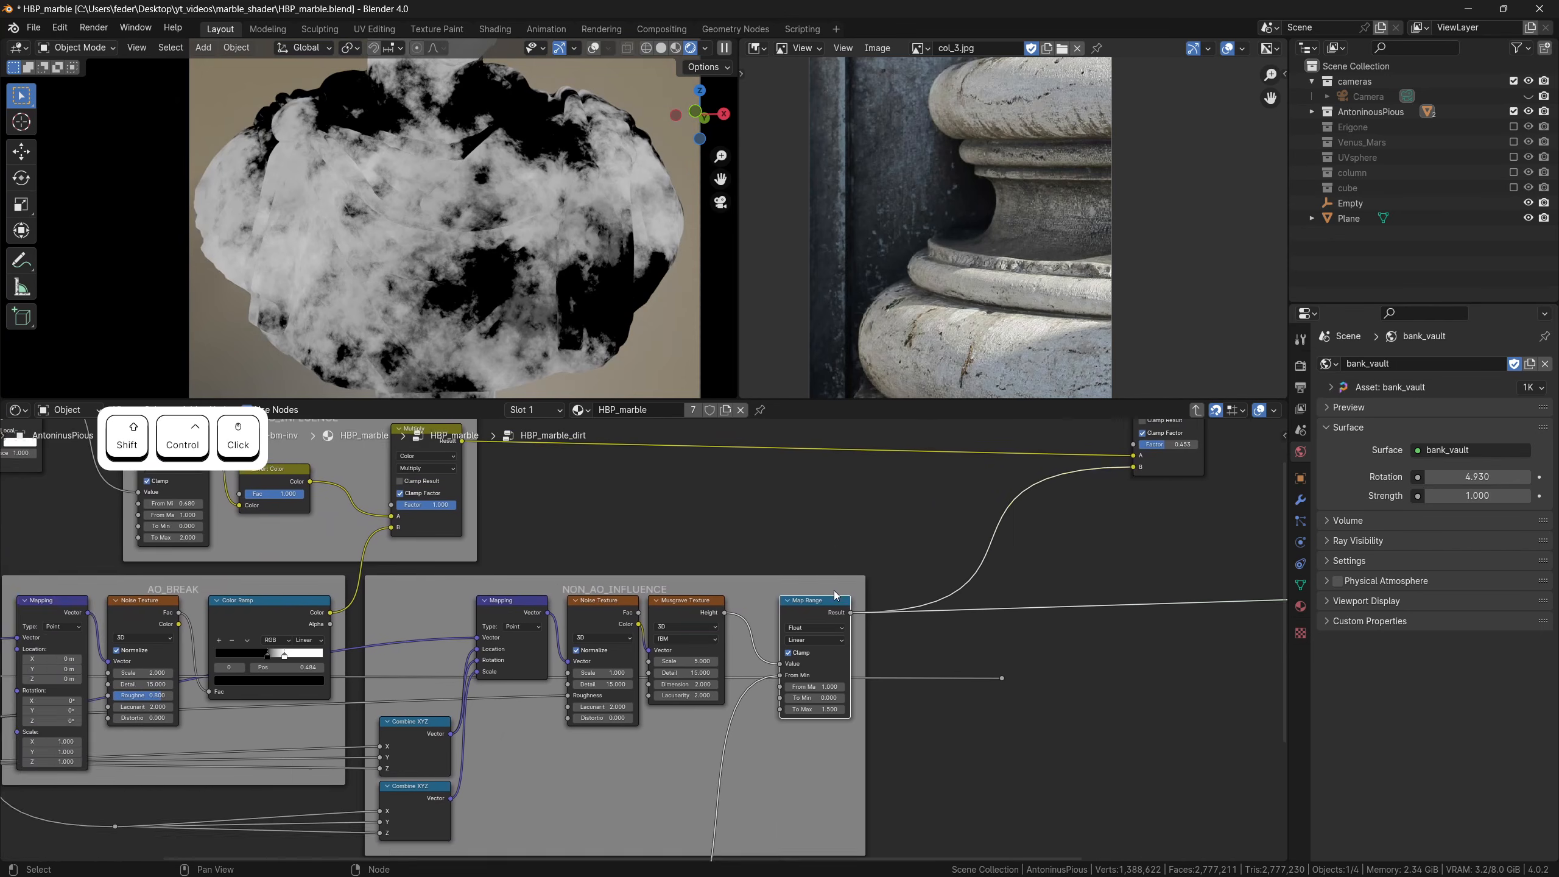
{"action": "middle_click_drag", "start_coordinate": [835, 593], "coordinate": [745, 616], "text": "shift"}
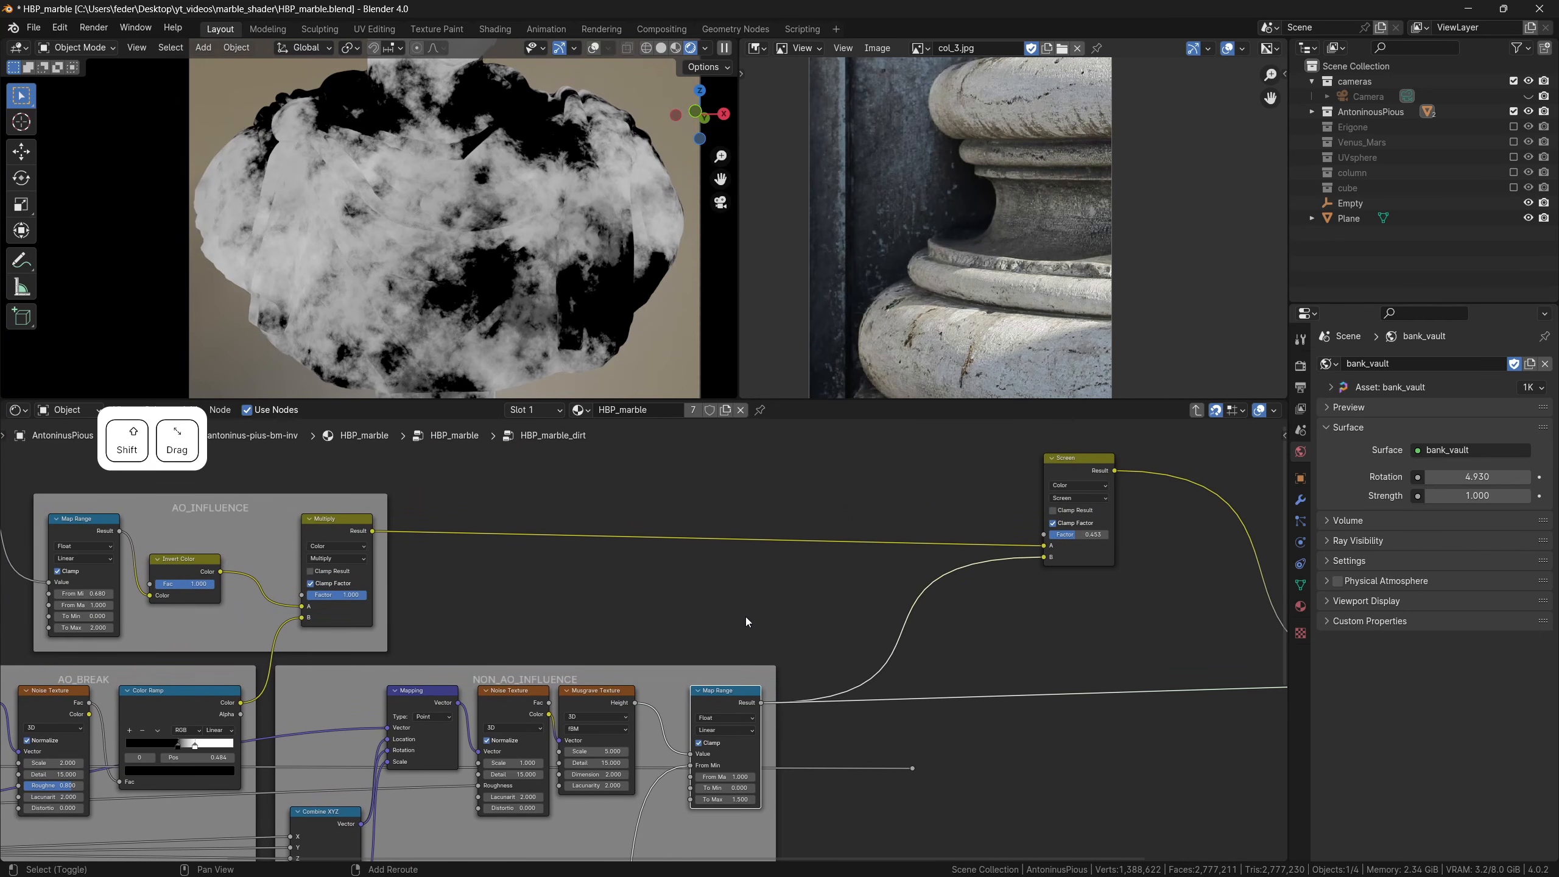
{"action": "left_click", "coordinate": [1064, 461], "text": "ctrl+shift"}
{"action": "left_click_drag", "start_coordinate": [1076, 534], "coordinate": [1109, 534]}
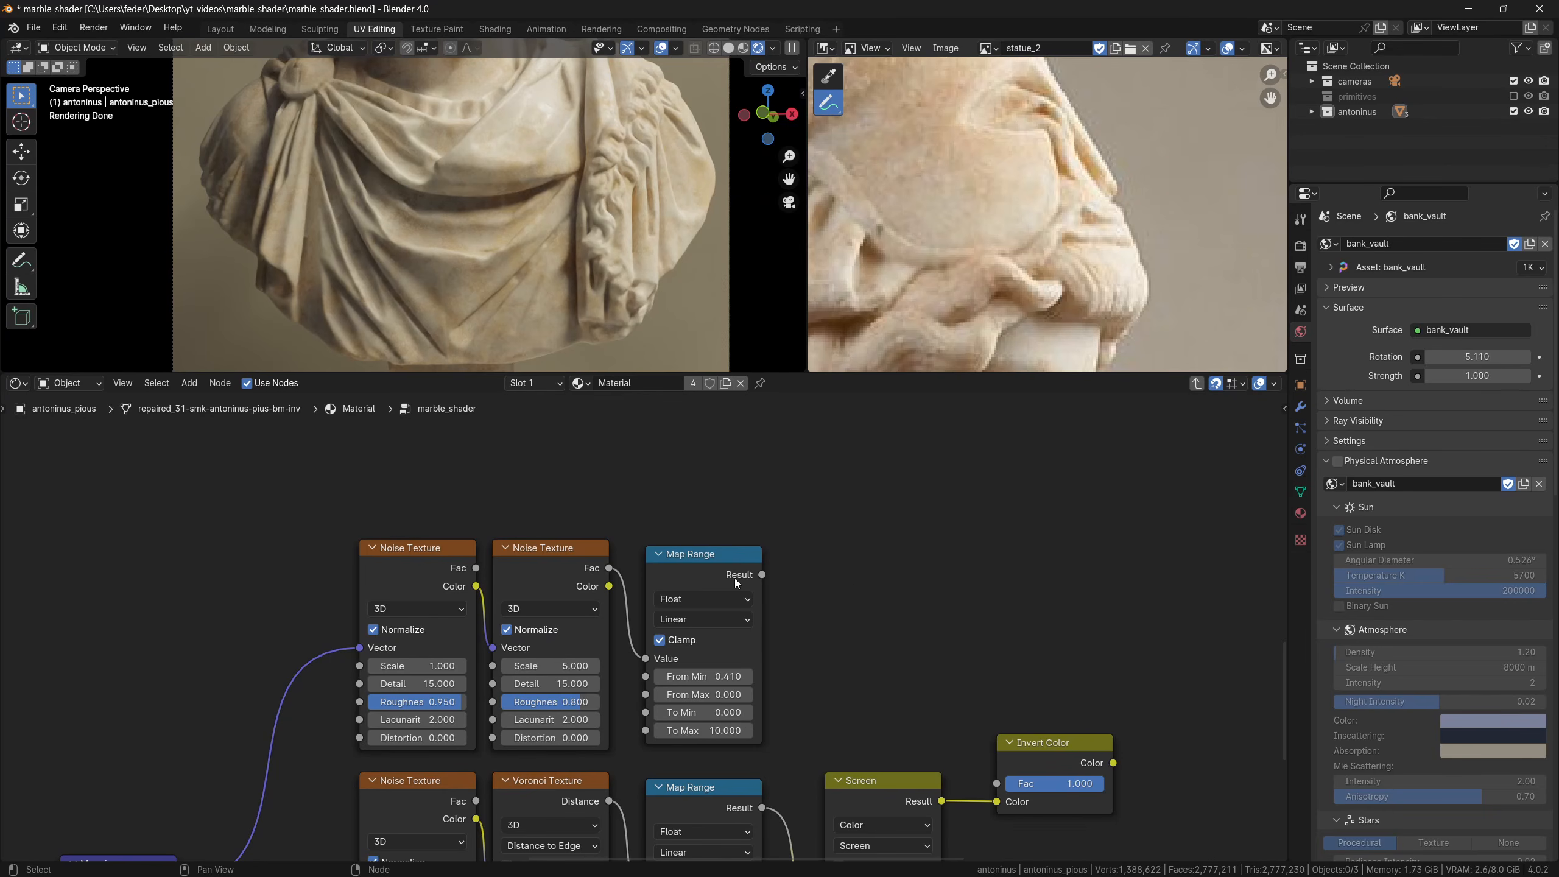
In the marble_shader group, preview the three Map Range masks, the Screen node and the Invert Color output on the bust
{"action": "left_click", "coordinate": [702, 562], "text": "ctrl+shift"}
{"action": "middle_click_drag", "start_coordinate": [921, 615], "coordinate": [816, 402], "text": "shift"}
{"action": "scroll", "coordinate": [798, 592], "scroll_direction": "up", "scroll_amount": 1}
{"action": "left_click", "coordinate": [689, 465], "text": "ctrl+shift"}
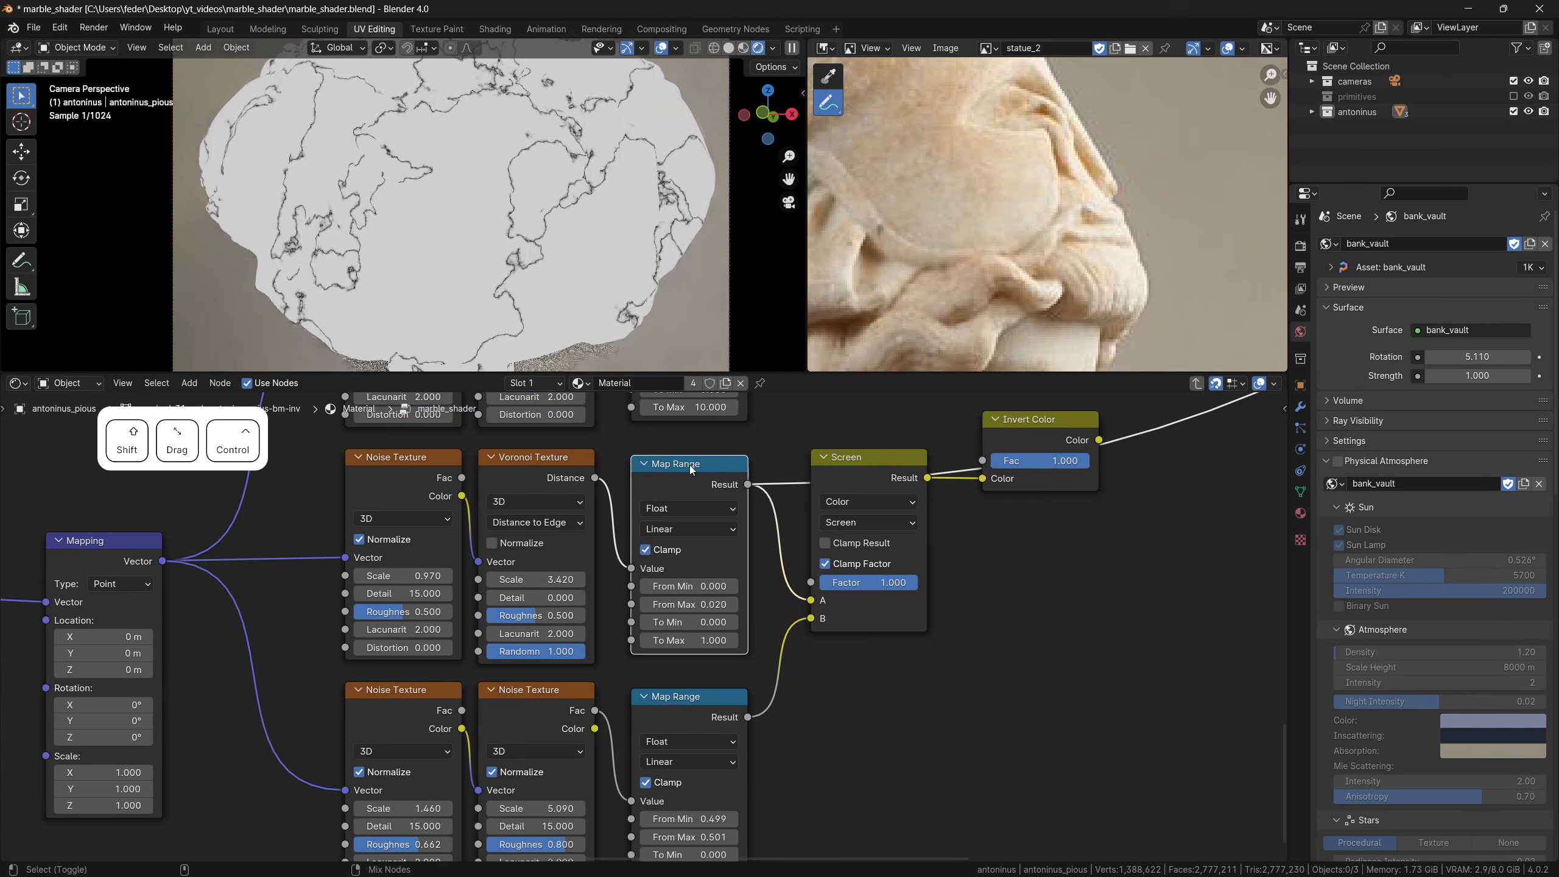
{"action": "left_click", "coordinate": [698, 696], "text": "ctrl+shift"}
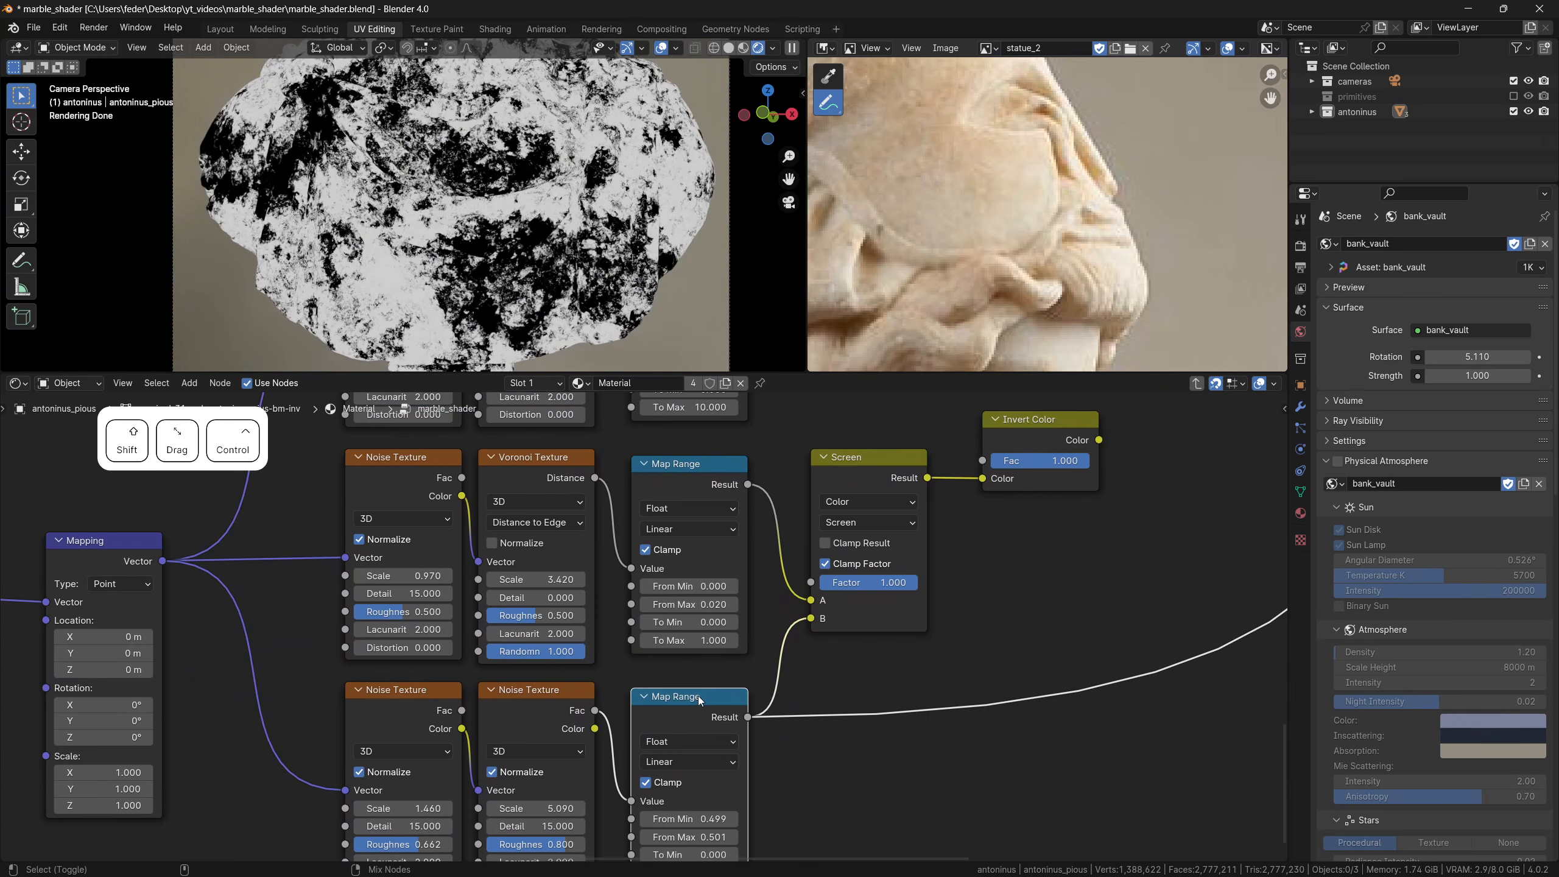
{"action": "left_click", "coordinate": [848, 478], "text": "ctrl+shift"}
{"action": "middle_click_drag", "start_coordinate": [1097, 555], "coordinate": [803, 717], "text": "shift"}
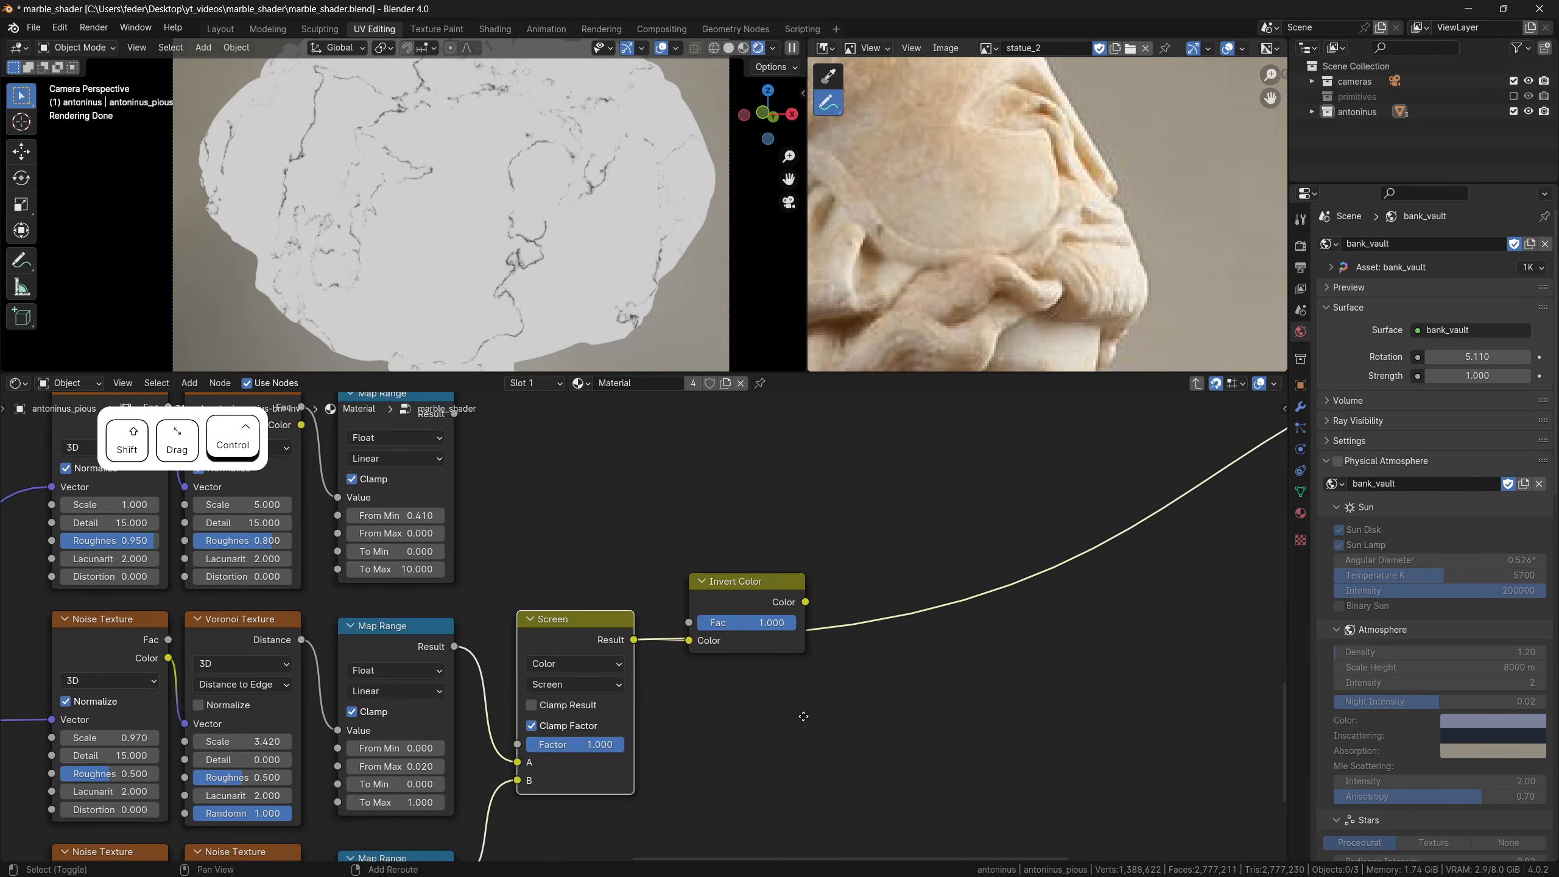
{"action": "left_click", "coordinate": [735, 592], "text": "ctrl+shift"}
{"action": "scroll", "coordinate": [736, 592], "scroll_direction": "down", "scroll_amount": 3}
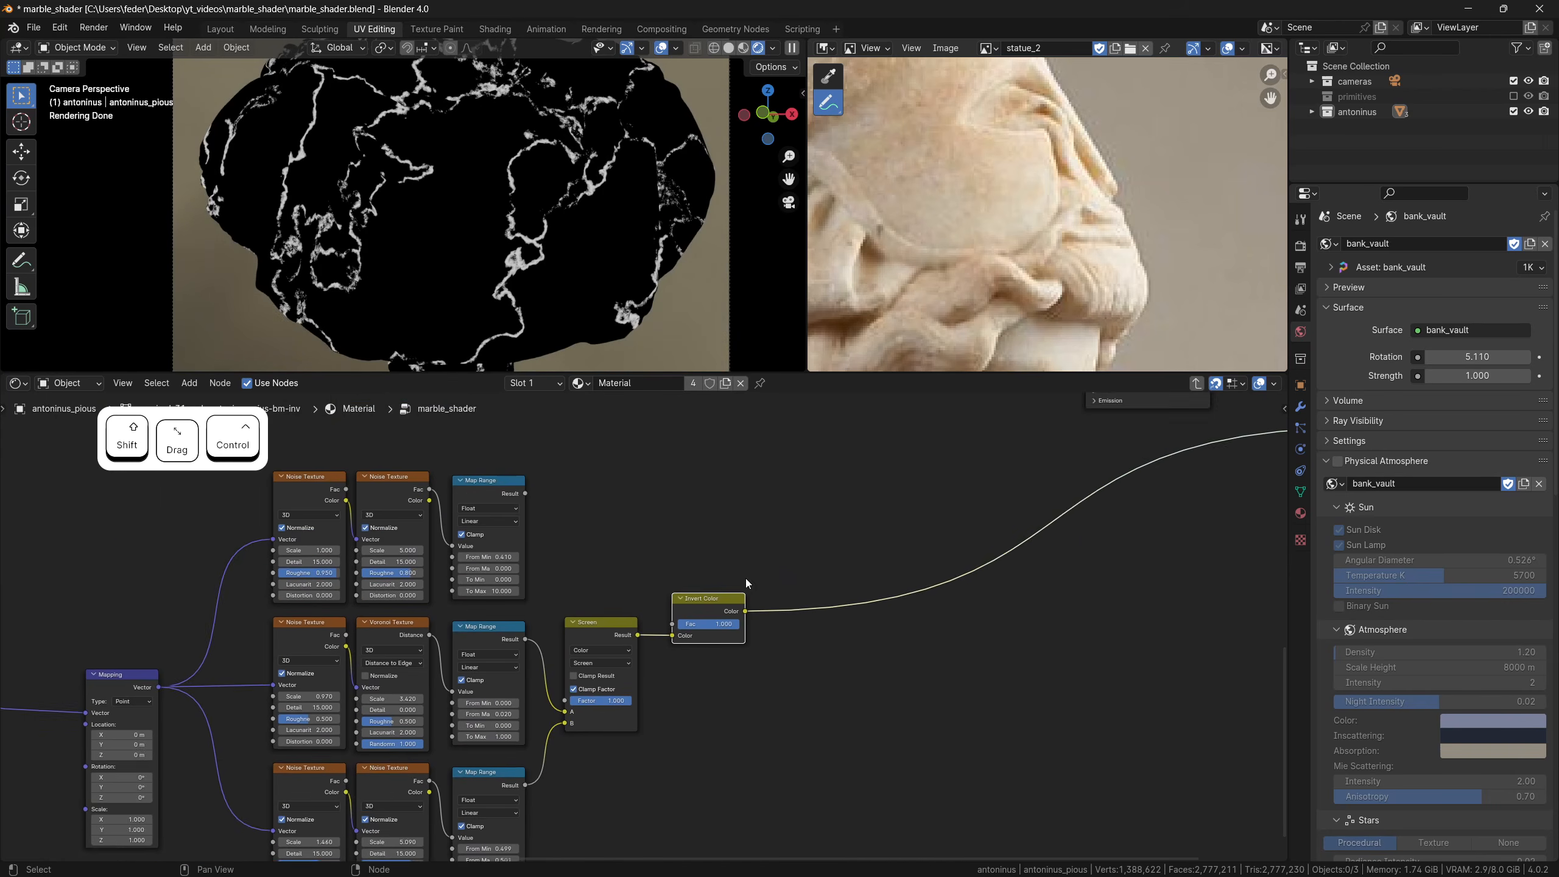
Add a Mix Color node, connecting the uppermost Map Range's Result to A and the Invert Color output to B
{"action": "scroll", "coordinate": [730, 583], "scroll_direction": "up", "scroll_amount": 2}
{"action": "key", "text": "shift+a"}
{"action": "type", "text": "mix"}
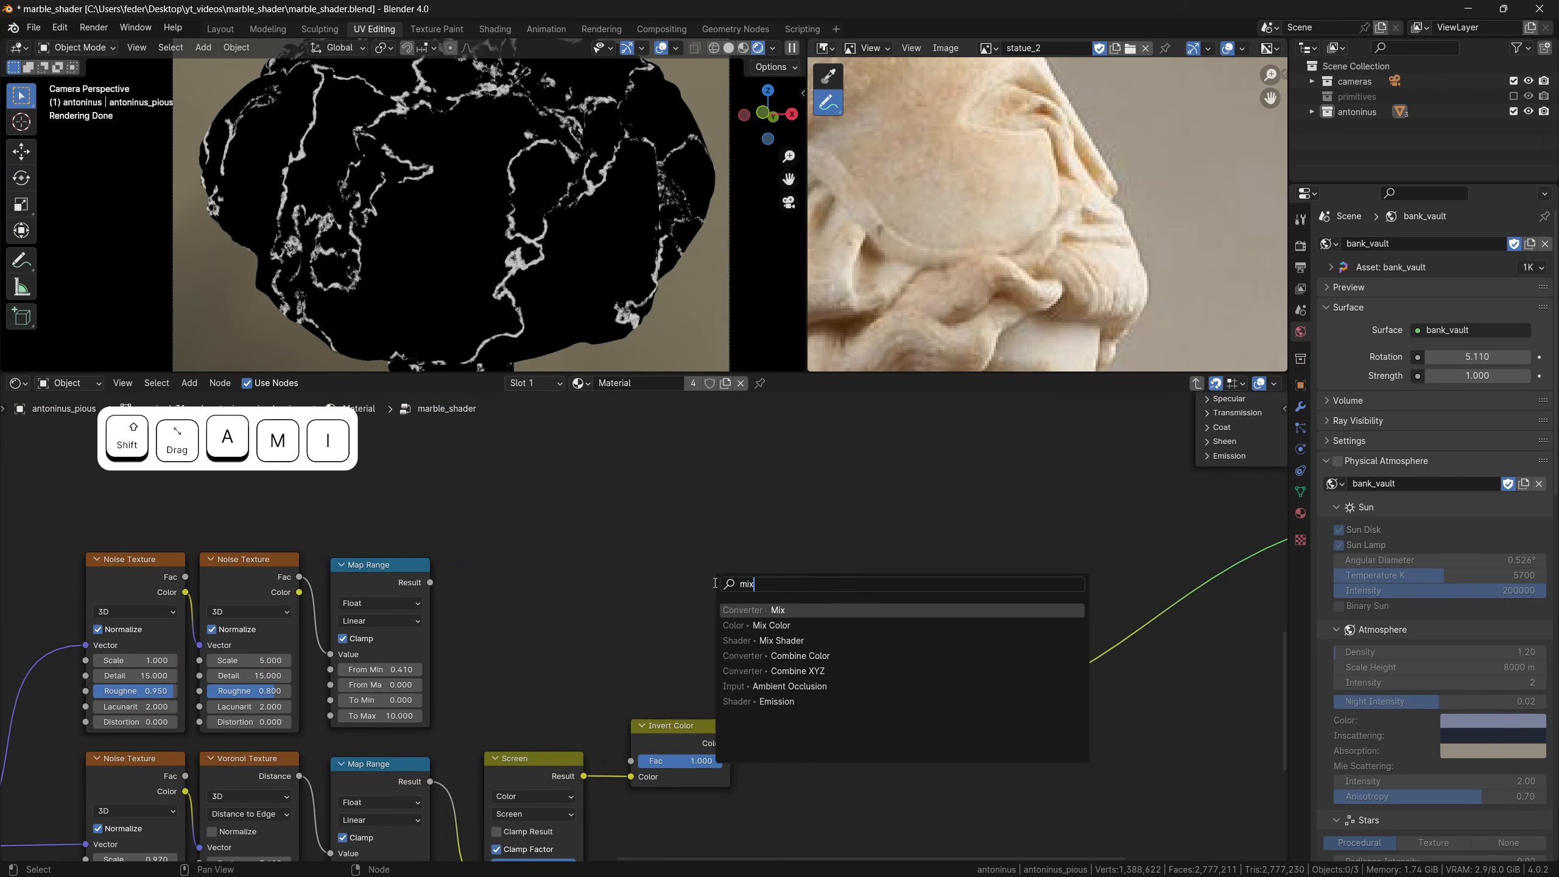
{"action": "key", "text": "Down"}
{"action": "key", "text": "Return"}
{"action": "left_click", "coordinate": [652, 477]}
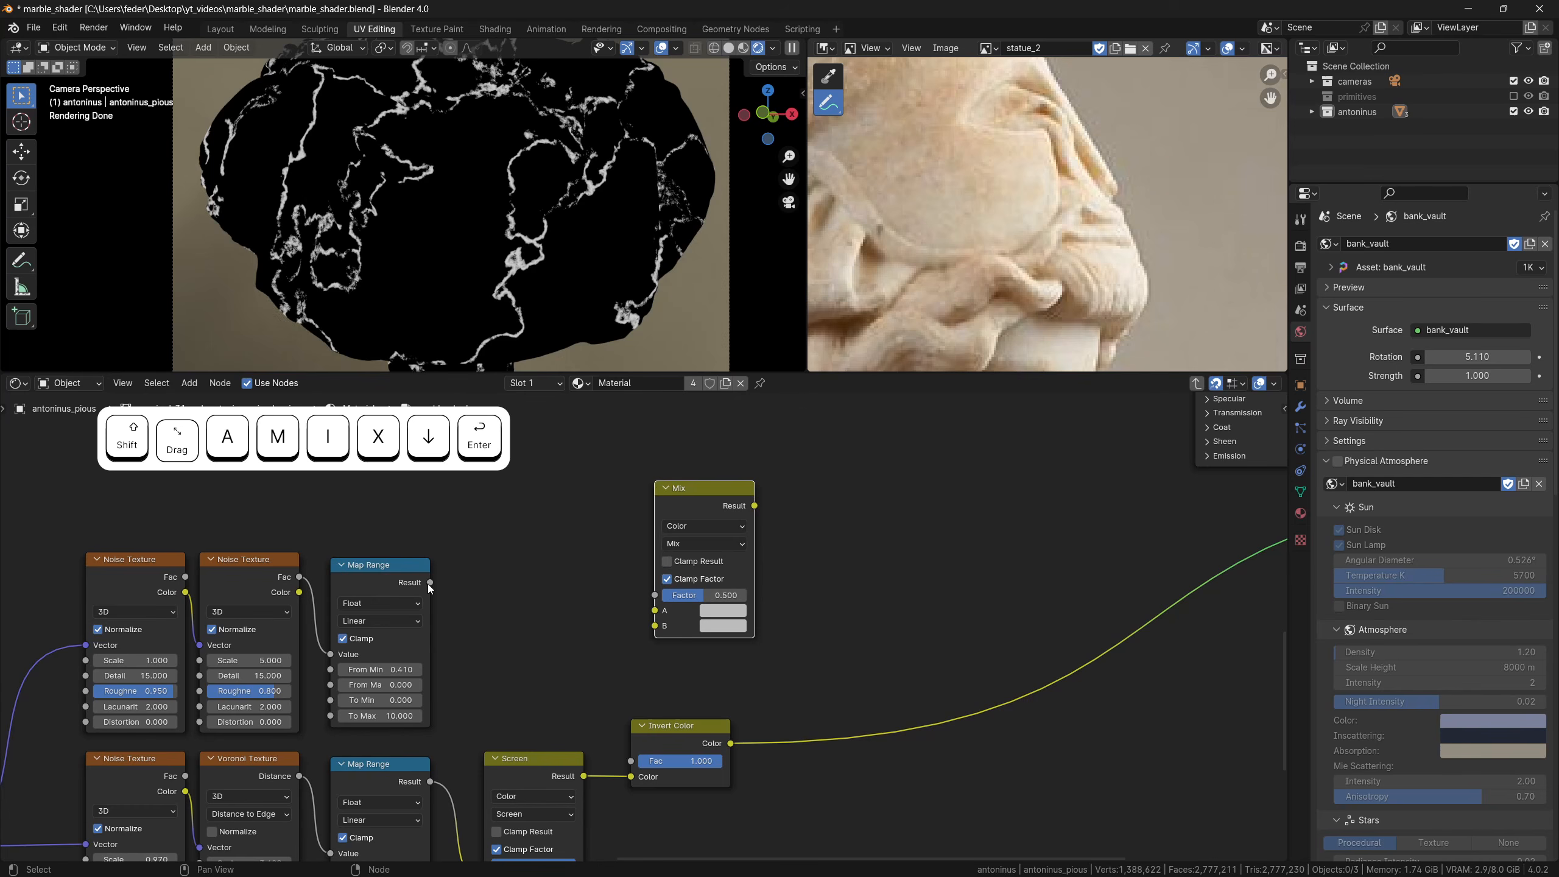
{"action": "left_click_drag", "start_coordinate": [428, 584], "coordinate": [651, 611]}
{"action": "left_click_drag", "start_coordinate": [723, 495], "coordinate": [838, 495]}
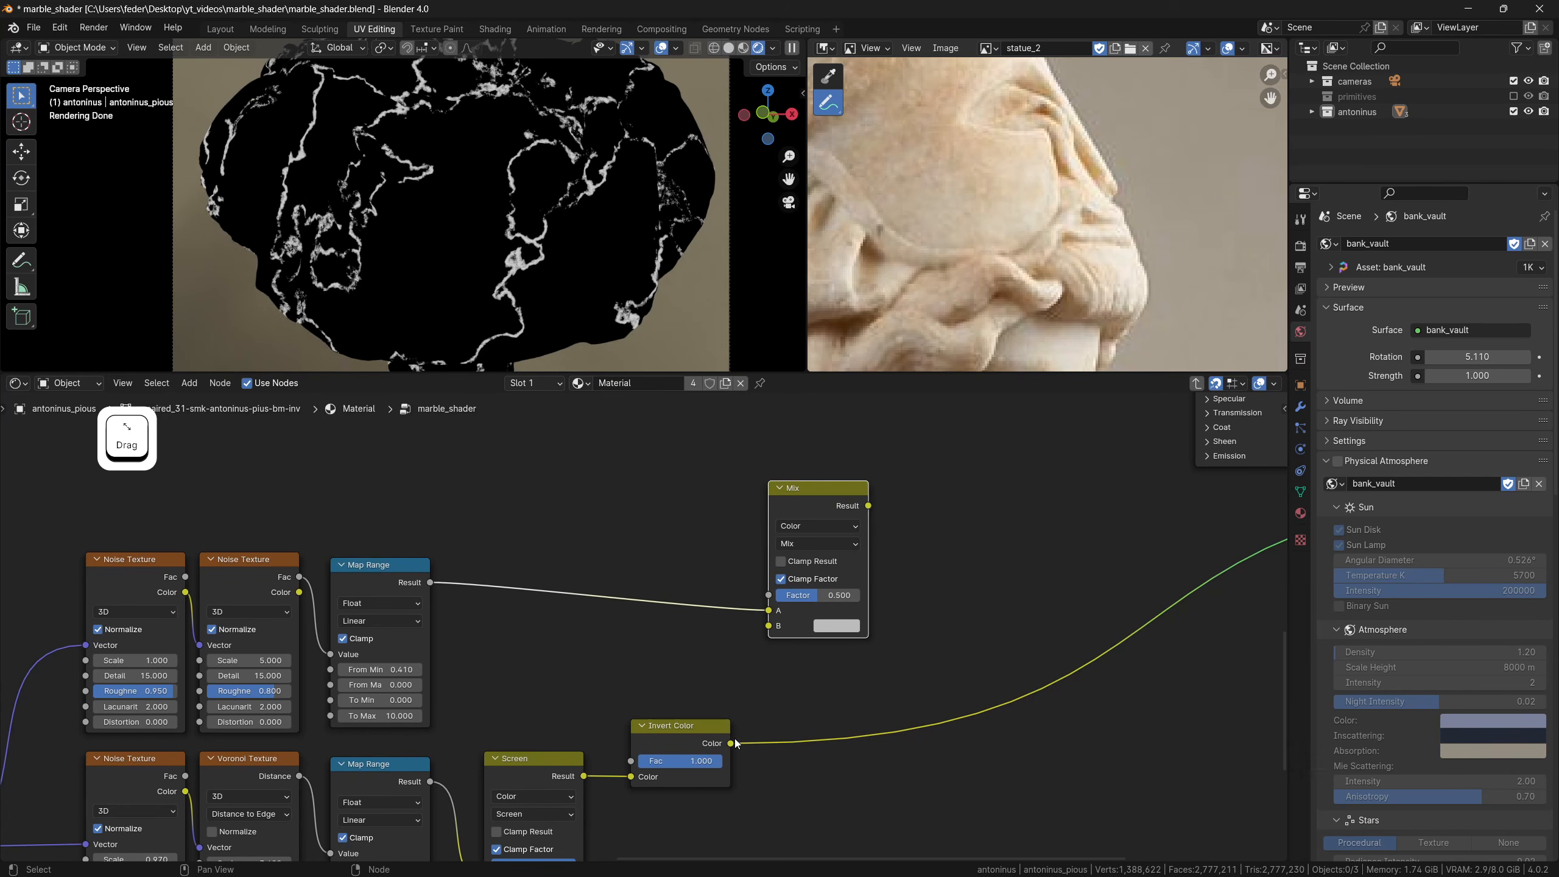
{"action": "left_click_drag", "start_coordinate": [763, 633], "coordinate": [768, 626]}
Set the new Mix node's blending mode to Screen, preview it on the bust and adjust its Factor to 0.180
{"action": "left_click", "coordinate": [799, 545]}
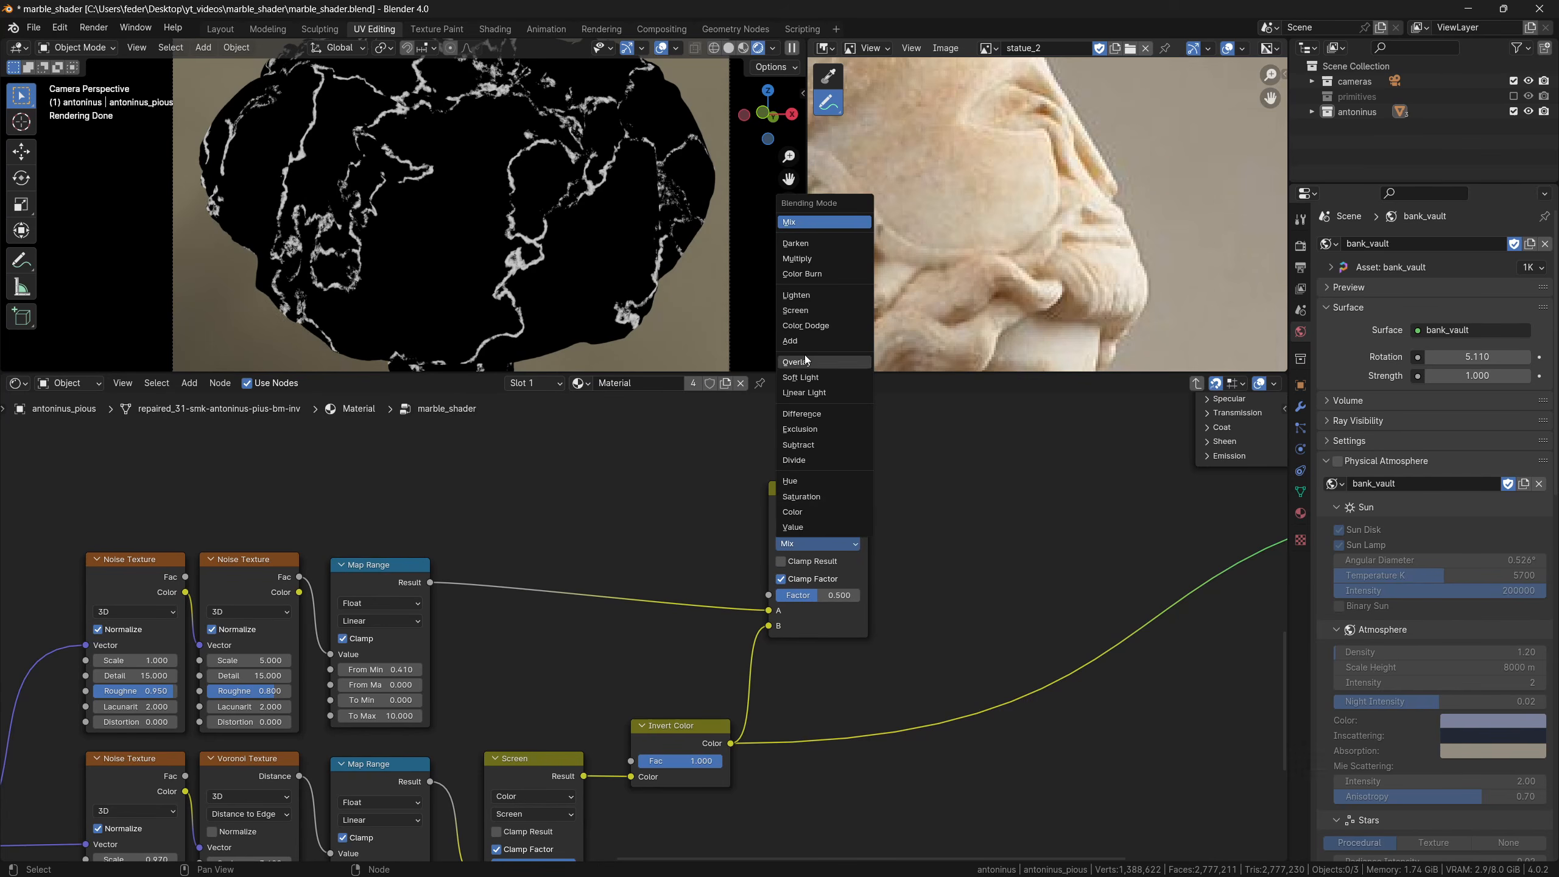
{"action": "left_click", "coordinate": [809, 392]}
{"action": "left_click", "coordinate": [794, 490], "text": "ctrl+shift"}
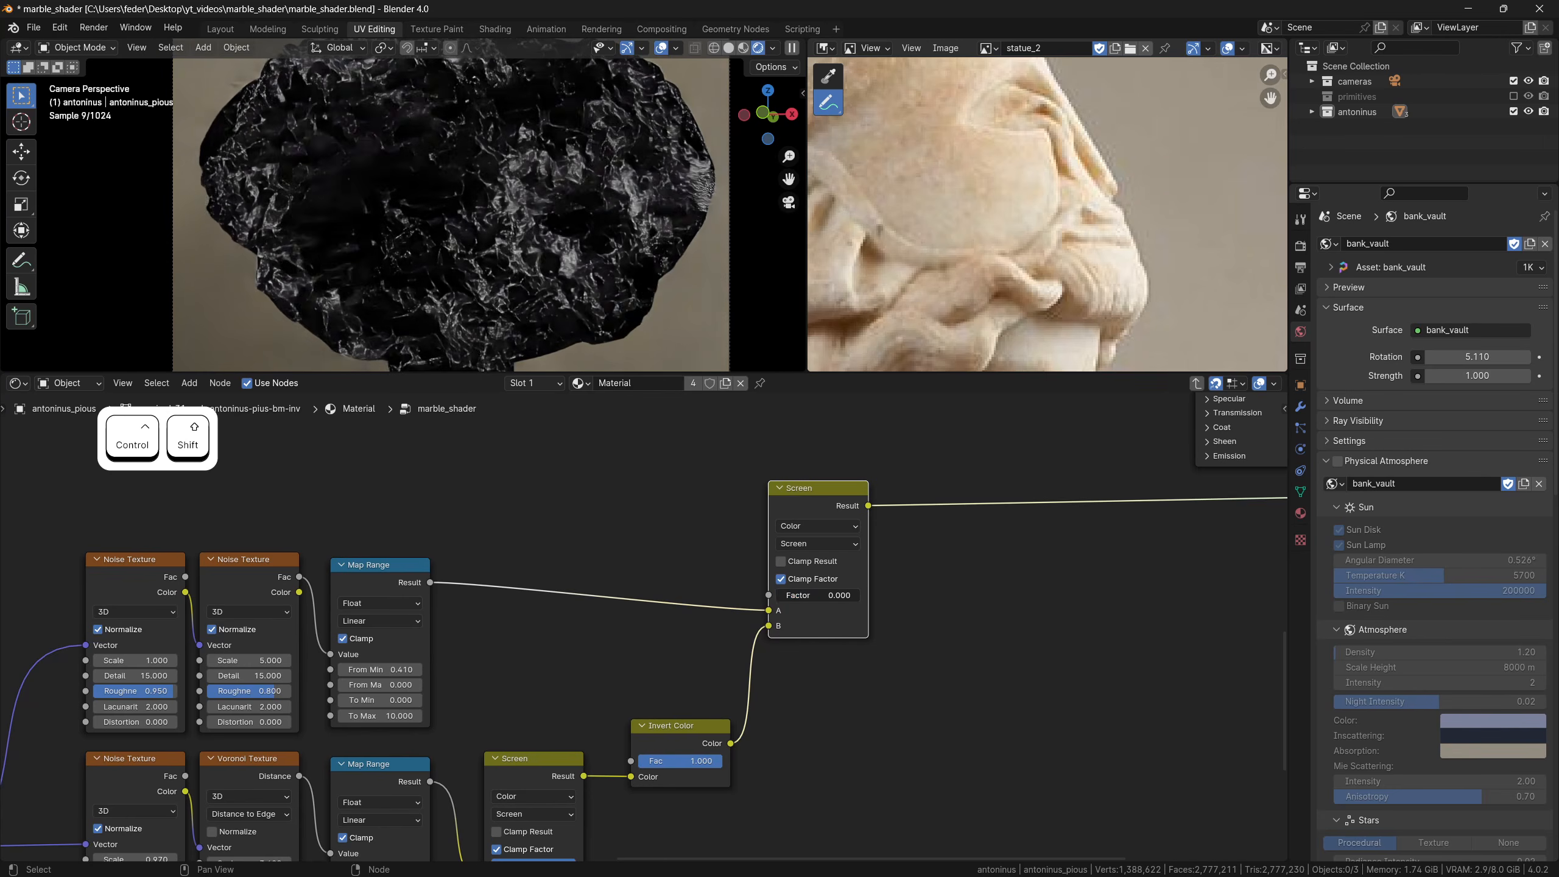
{"action": "left_click_drag", "start_coordinate": [831, 595], "coordinate": [791, 595]}
Add a Bump node with the Screen Result as Height and connect its Normal to the Principled BSDF's Normal
{"action": "middle_click_drag", "start_coordinate": [962, 597], "coordinate": [714, 705], "text": "shift"}
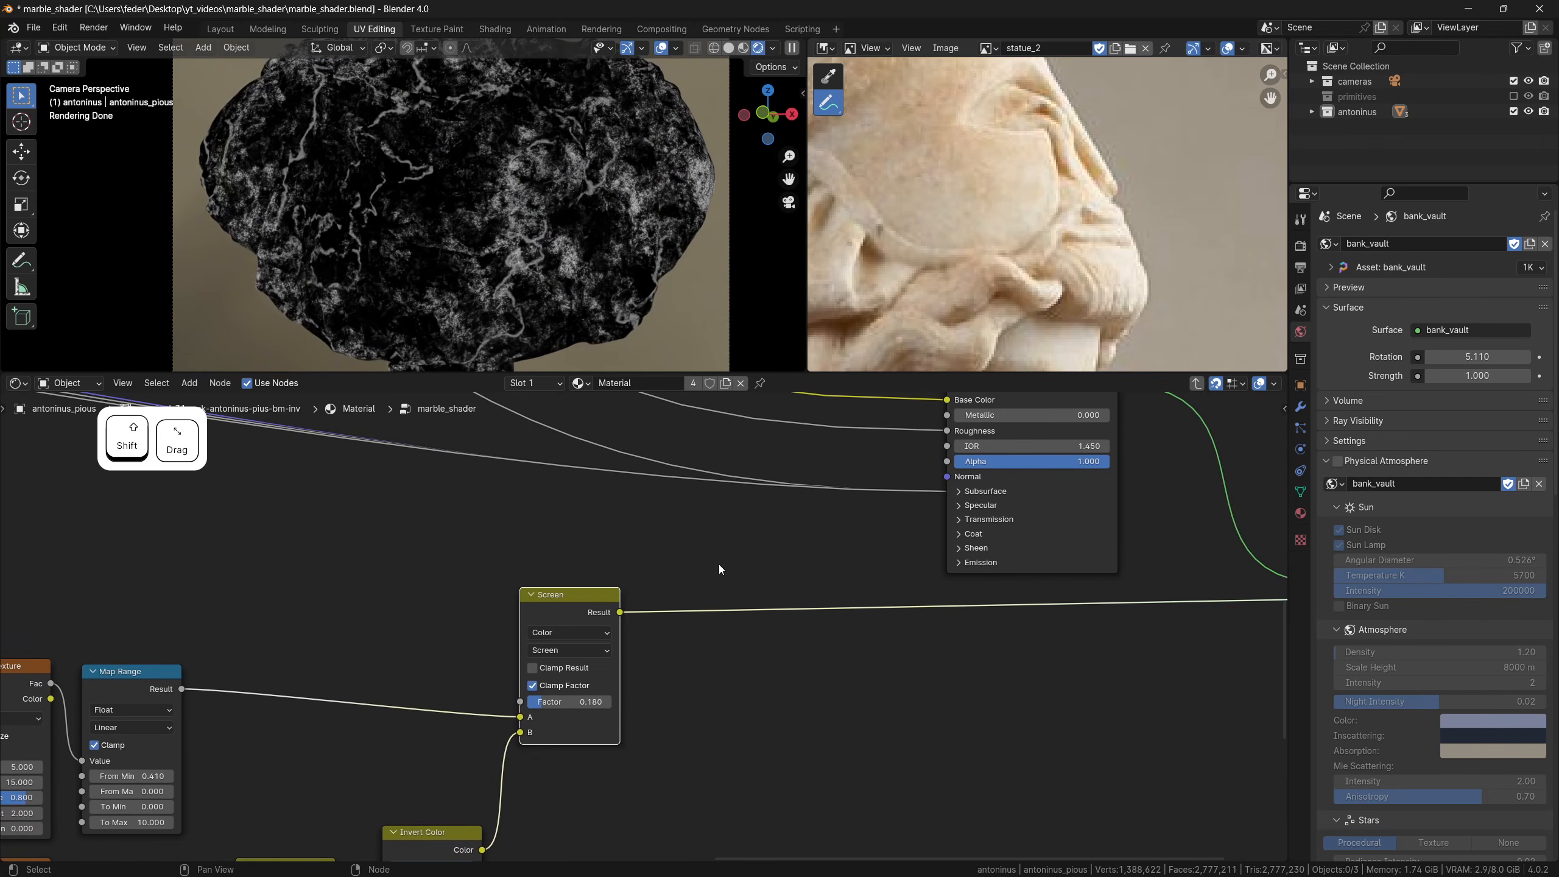
{"action": "left_click", "coordinate": [718, 563]}
{"action": "key", "text": "shift+a"}
{"action": "type", "text": "bump"}
{"action": "key", "text": "Return"}
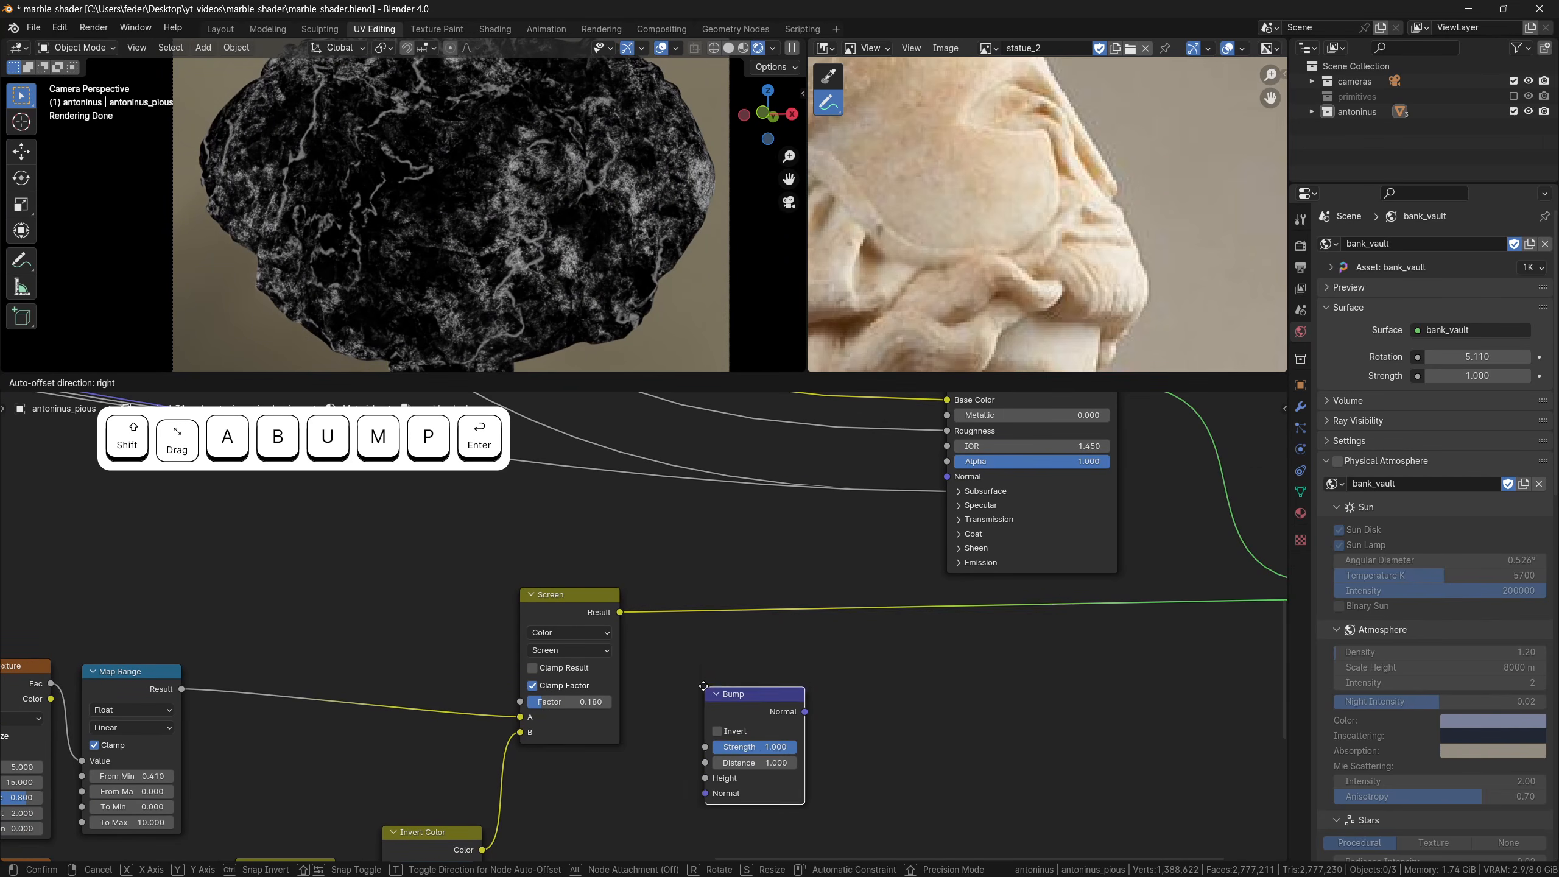
{"action": "left_click", "coordinate": [721, 675]}
{"action": "left_click_drag", "start_coordinate": [666, 780], "coordinate": [705, 749]}
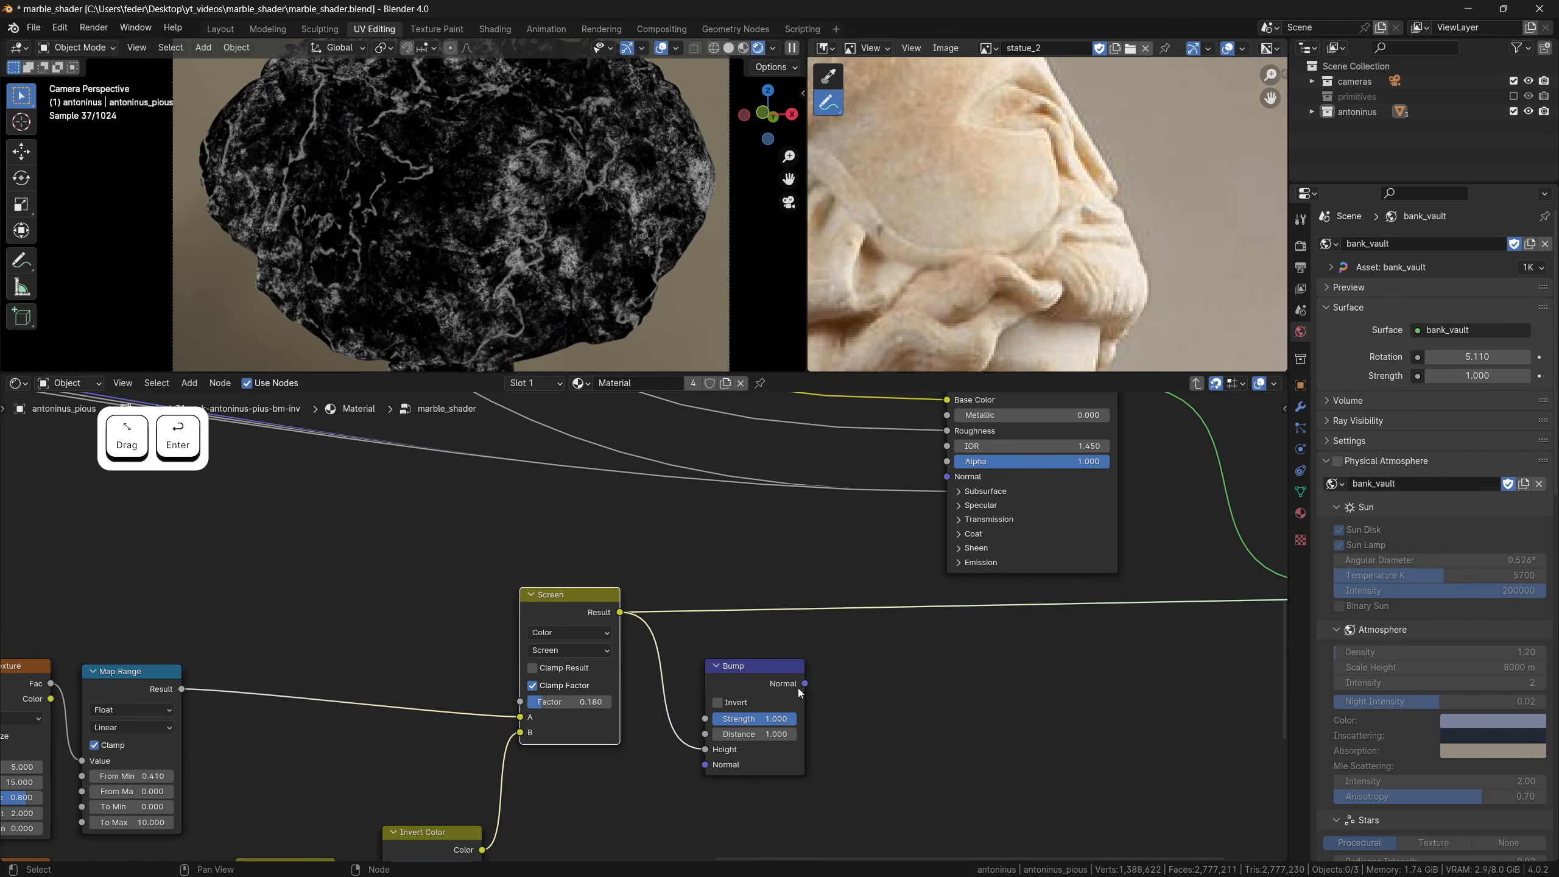
{"action": "left_click_drag", "start_coordinate": [804, 683], "coordinate": [947, 477]}
Add a Bump node beside the uppermost Map Range and place a duplicate of it near the Invert Color node
{"action": "scroll", "coordinate": [926, 463], "scroll_direction": "down", "scroll_amount": 2}
{"action": "key", "text": "shift+a"}
{"action": "type", "text": "bu"}
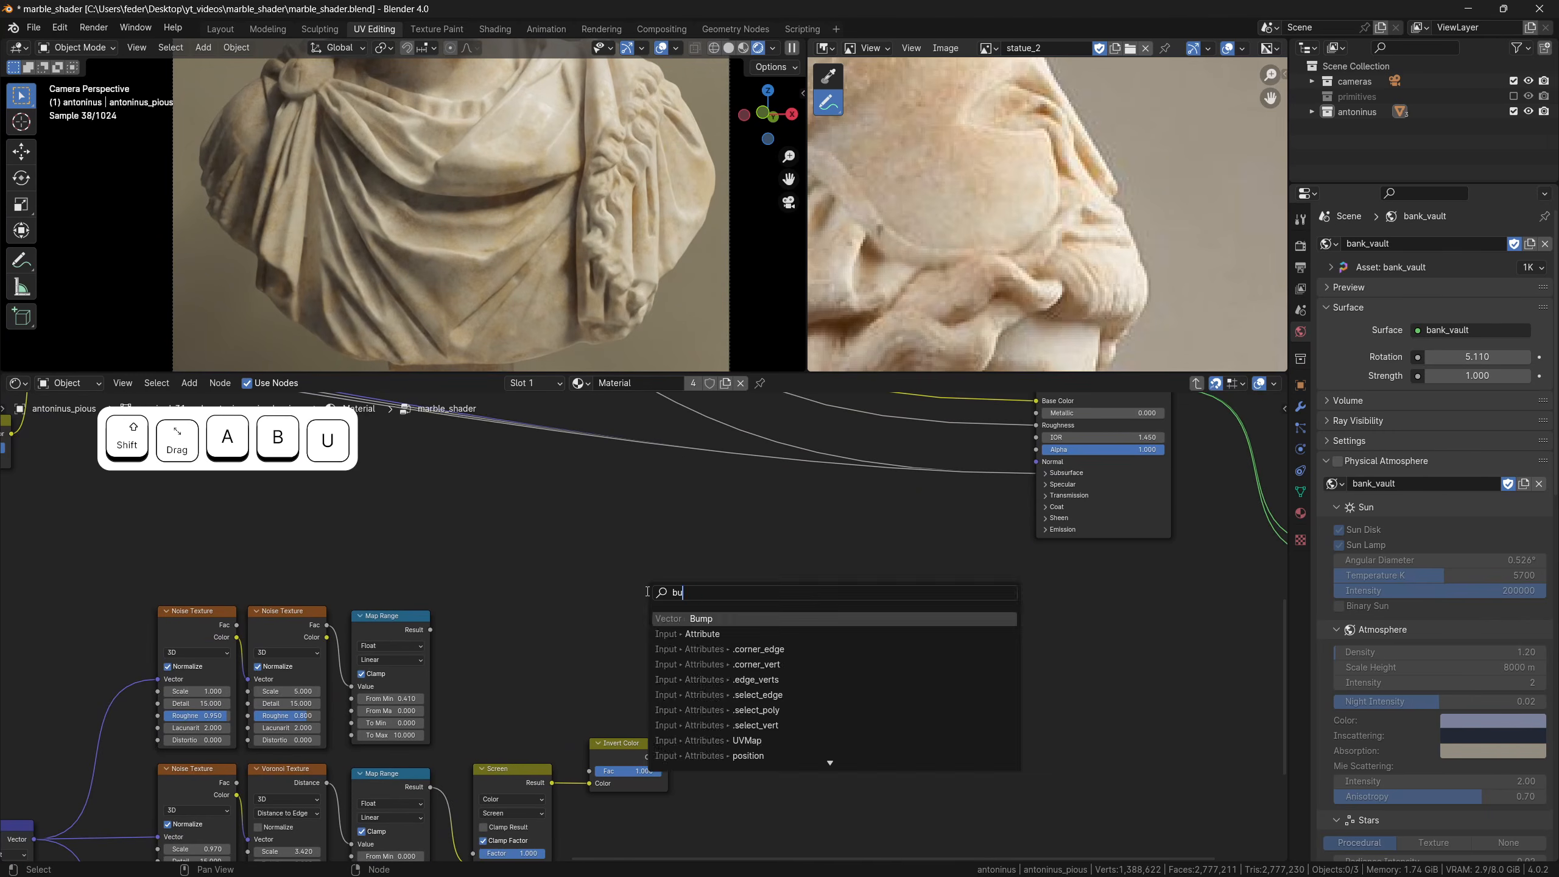
{"action": "type", "text": "mp"}
{"action": "key", "text": "Return"}
{"action": "left_click", "coordinate": [652, 549]}
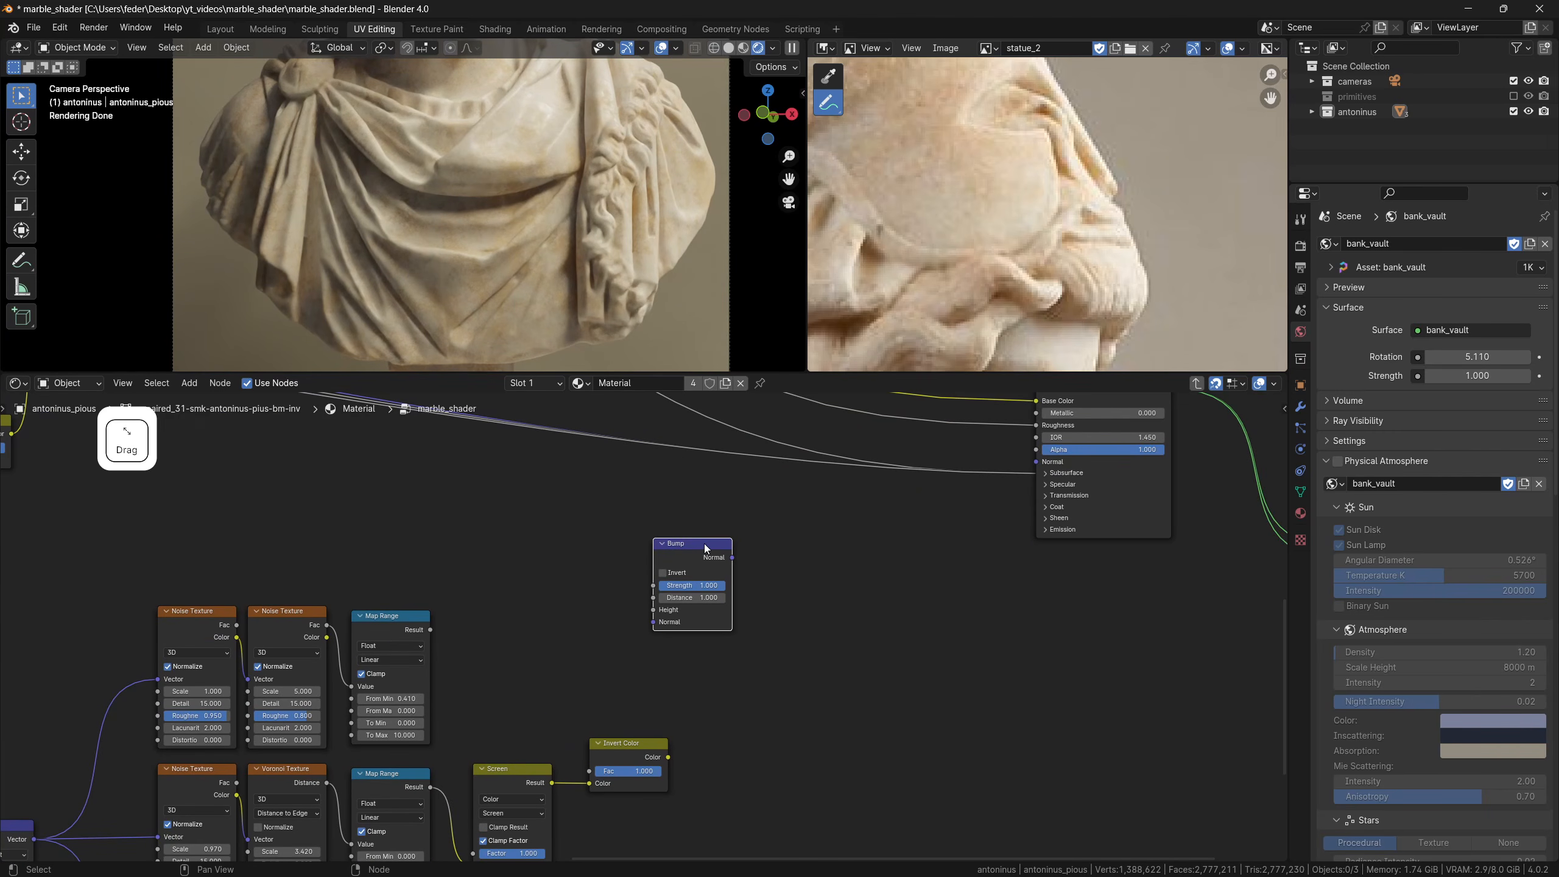
{"action": "key", "text": "shift+d"}
{"action": "left_click", "coordinate": [770, 687]}
Connect the Invert Color output and the uppermost Map Range's Result to the Height of their nearby Bump nodes, and rearrange the Bumps
{"action": "scroll", "coordinate": [737, 725], "scroll_direction": "up", "scroll_amount": 2}
{"action": "left_click_drag", "start_coordinate": [753, 744], "coordinate": [761, 735]}
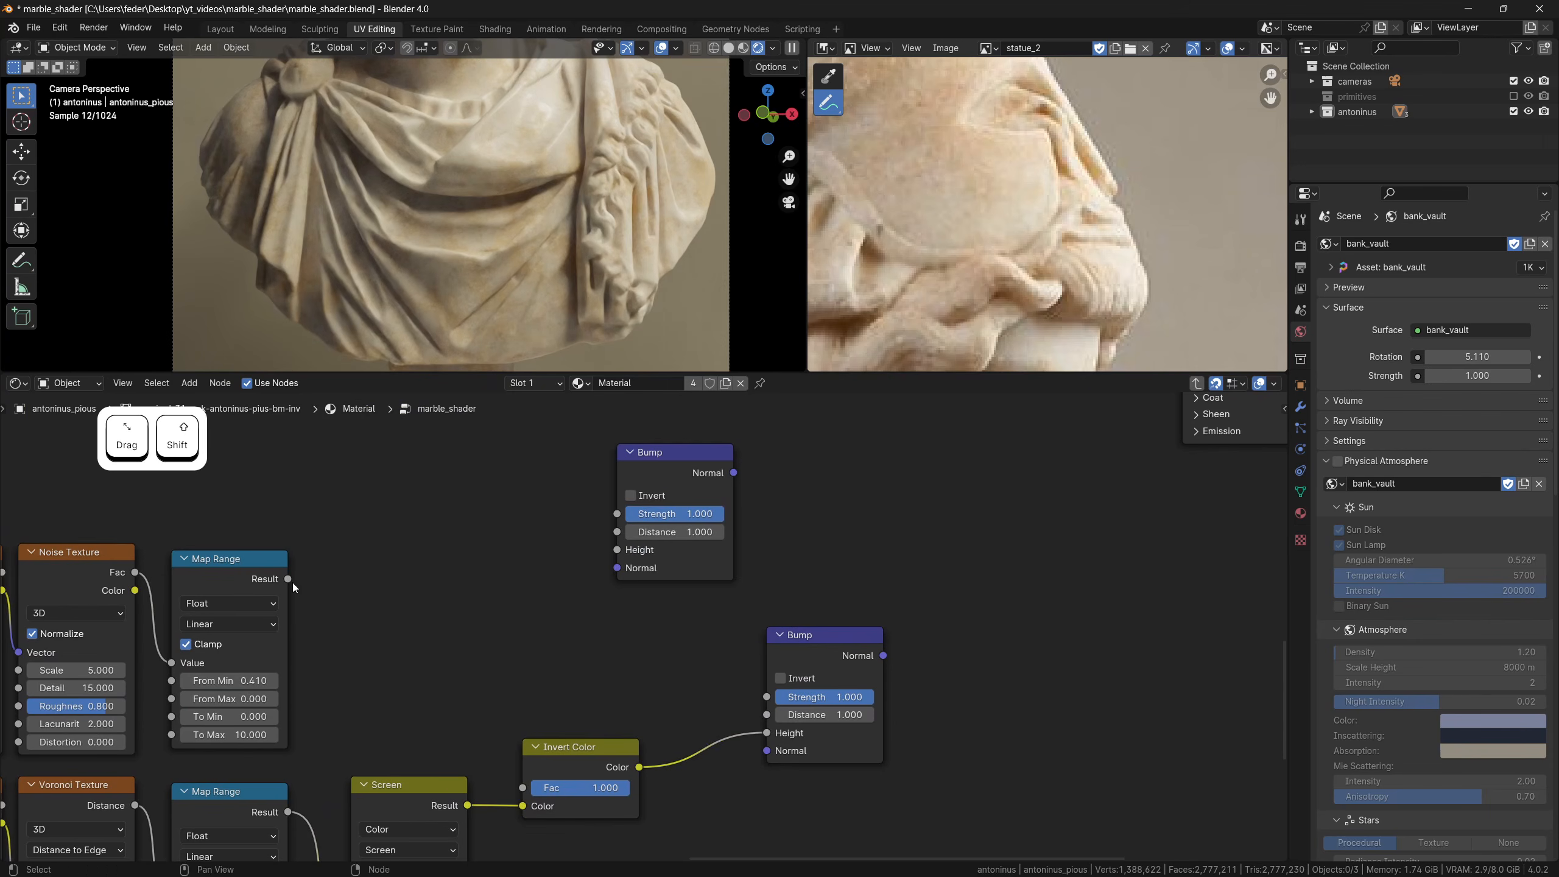
{"action": "left_click_drag", "start_coordinate": [616, 551], "coordinate": [615, 551]}
{"action": "middle_click_drag", "start_coordinate": [810, 620], "coordinate": [755, 635], "text": "shift"}
{"action": "left_click_drag", "start_coordinate": [777, 646], "coordinate": [727, 679]}
{"action": "left_click_drag", "start_coordinate": [647, 492], "coordinate": [632, 493]}
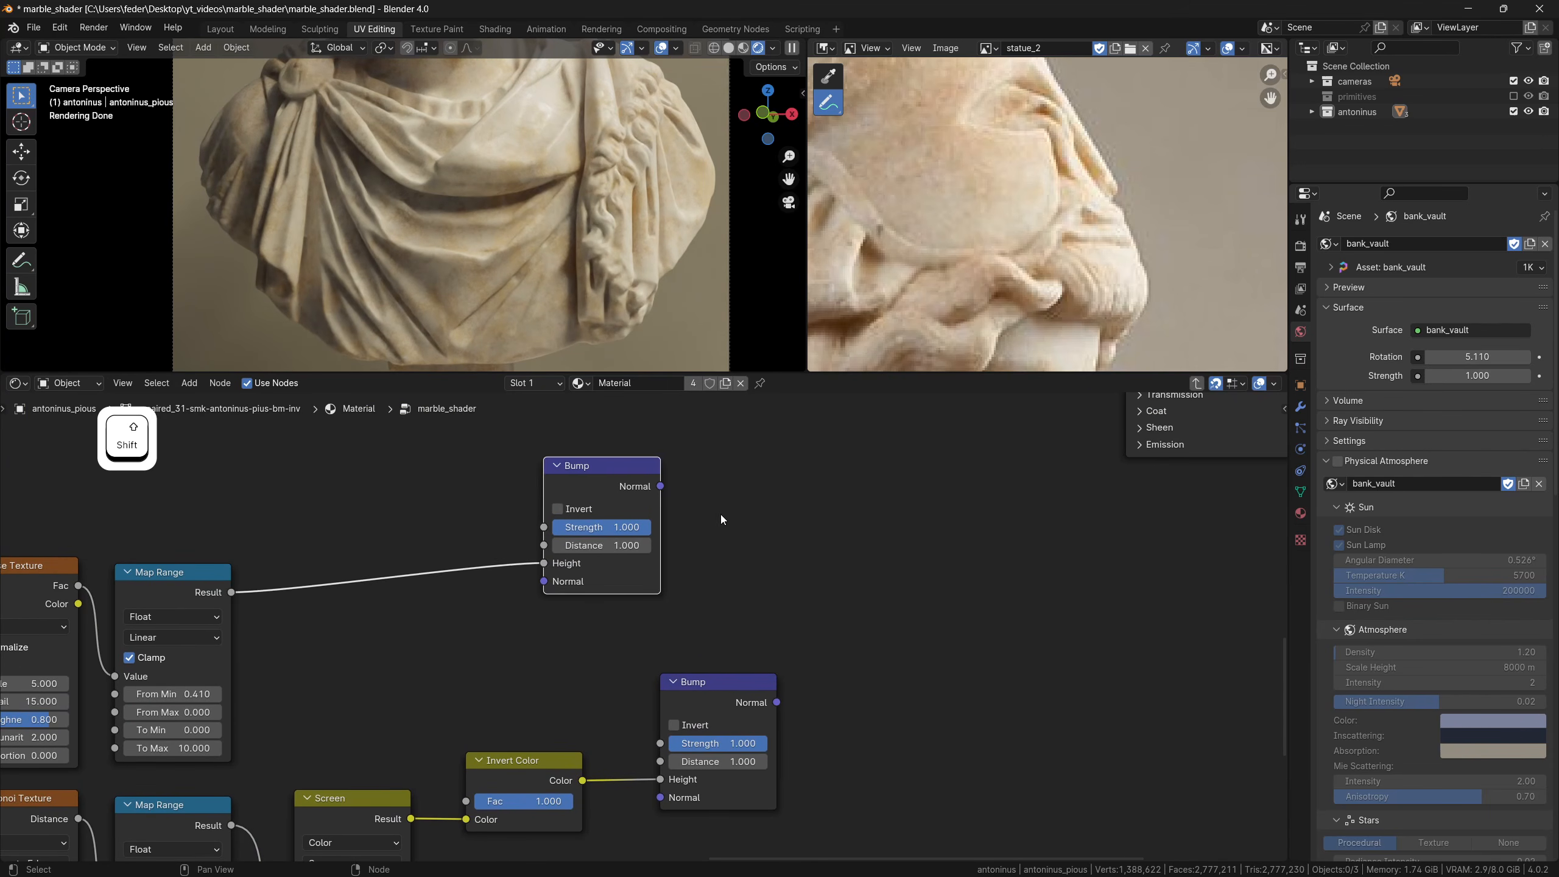
Add a Mix node between the Bump nodes and the Principled BSDF and set its data type to Vector
{"action": "middle_click_drag", "start_coordinate": [840, 522], "coordinate": [733, 551], "text": "shift"}
{"action": "left_click", "coordinate": [734, 551]}
{"action": "key", "text": "shift+a"}
{"action": "type", "text": "mix"}
{"action": "key", "text": "Return"}
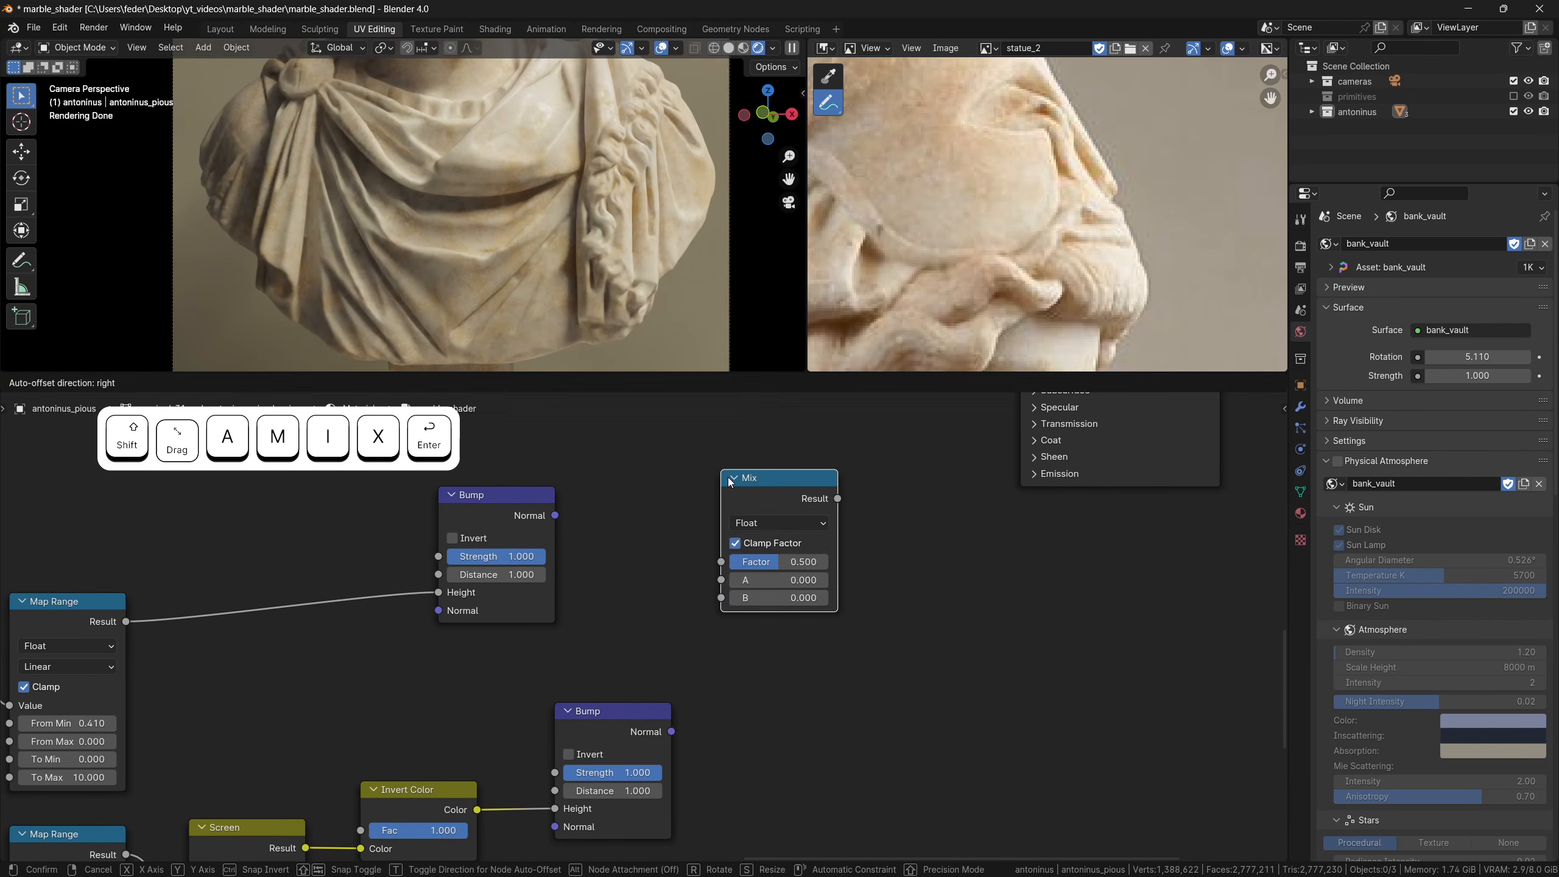
{"action": "left_click", "coordinate": [728, 478]}
{"action": "left_click", "coordinate": [778, 522]}
{"action": "left_click", "coordinate": [761, 581]}
Mix the two inverted Bump normals as A and B with Invert Color as Factor, and connect the Result to the Principled BSDF's Normal
{"action": "left_click_drag", "start_coordinate": [672, 732], "coordinate": [721, 668]}
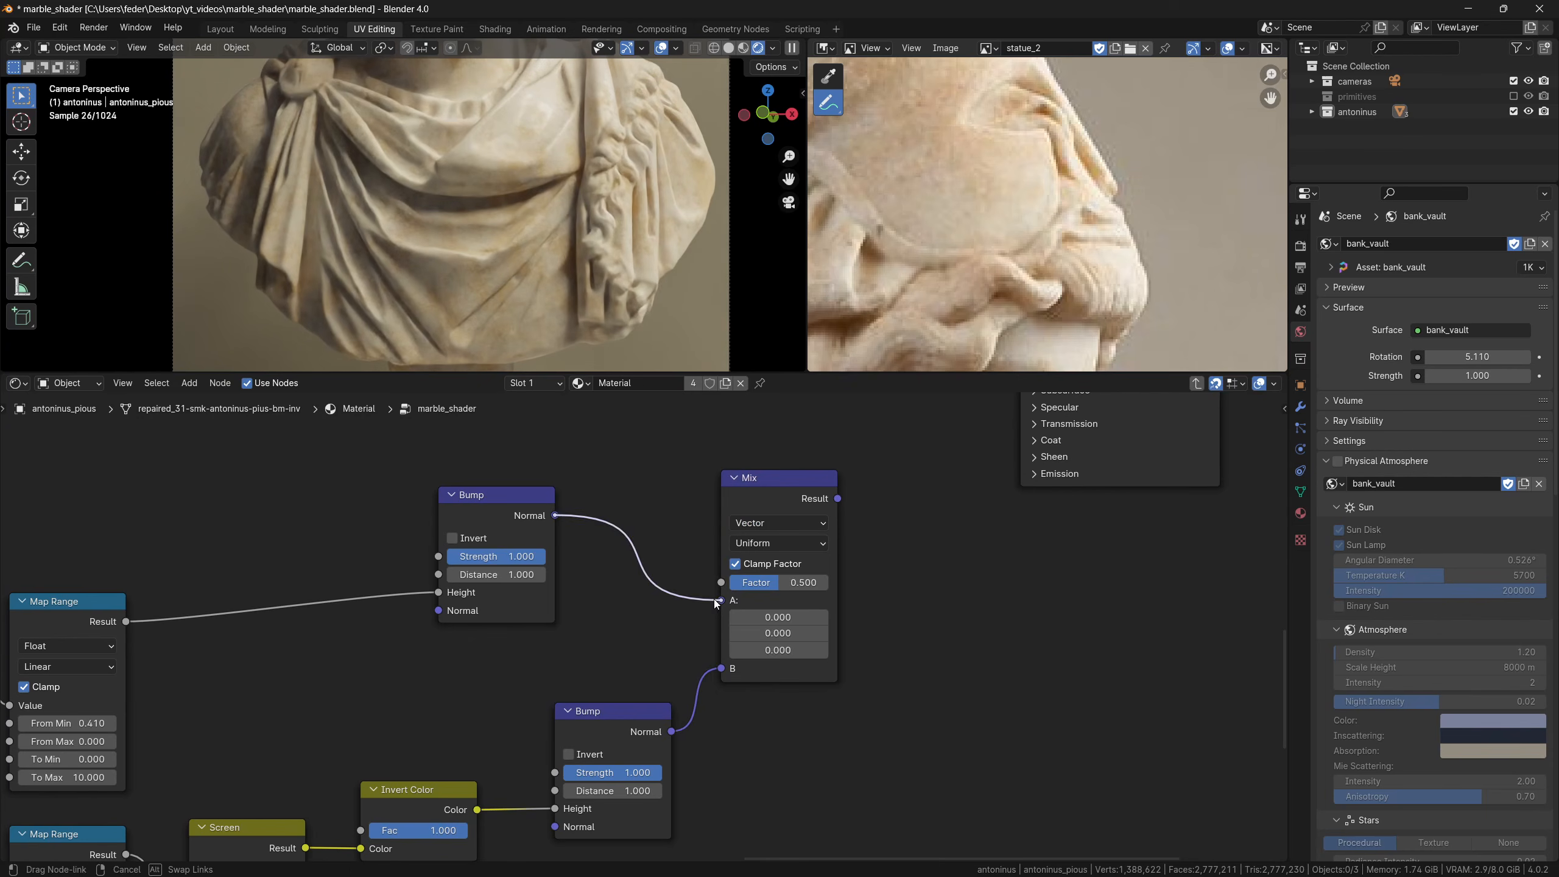
{"action": "left_click", "coordinate": [568, 754]}
{"action": "left_click_drag", "start_coordinate": [713, 603], "coordinate": [721, 584]}
{"action": "middle_click_drag", "start_coordinate": [890, 514], "coordinate": [723, 636], "text": "shift"}
{"action": "left_click_drag", "start_coordinate": [671, 623], "coordinate": [854, 498]}
{"action": "middle_click_drag", "start_coordinate": [743, 727], "coordinate": [909, 535], "text": "shift"}
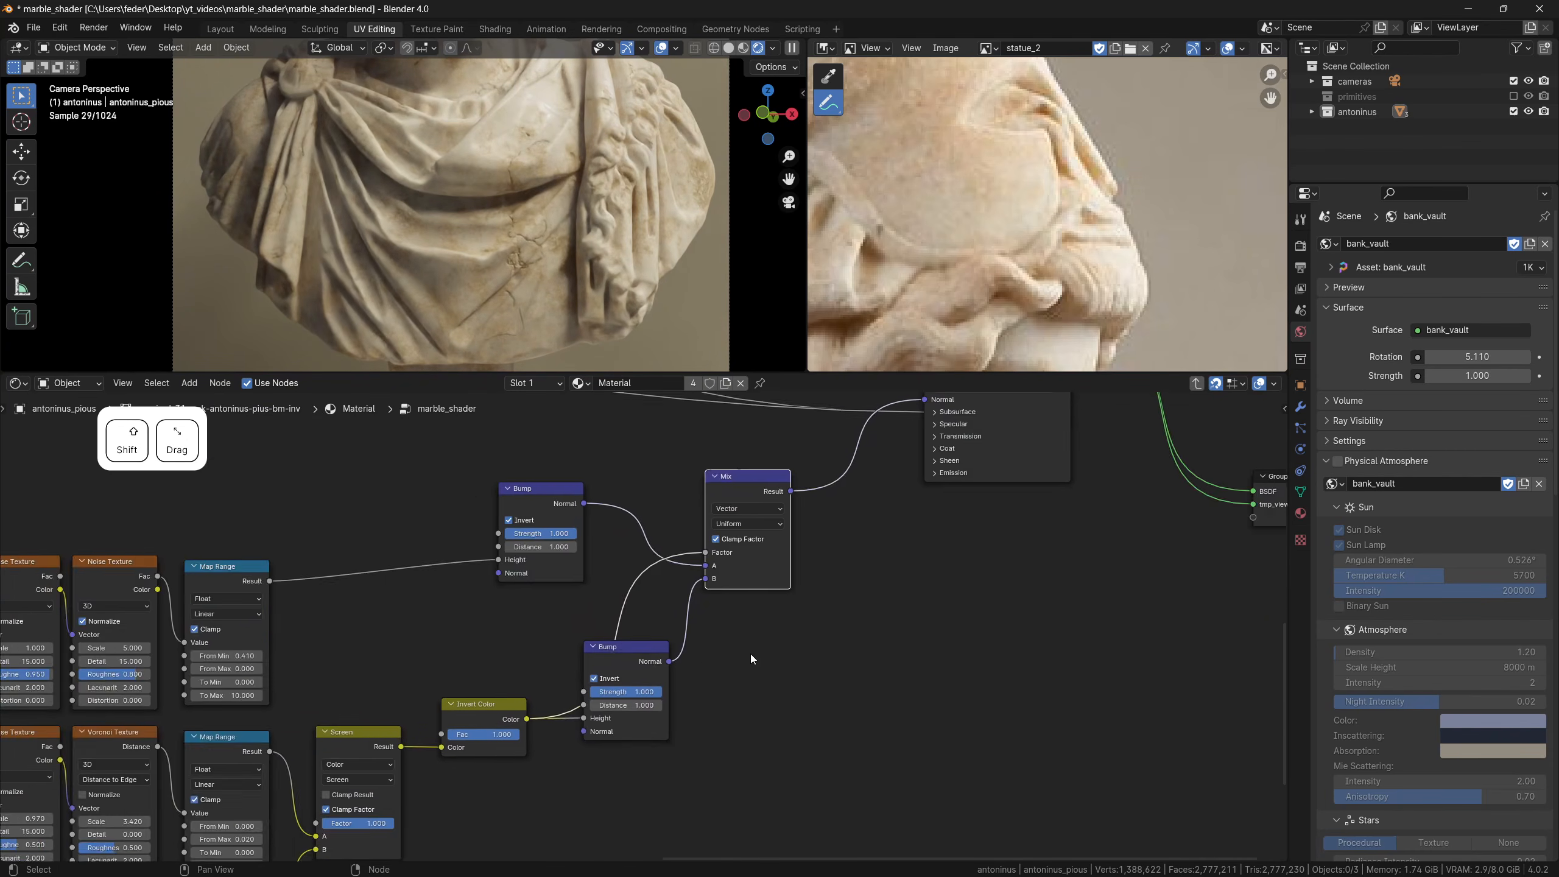
Try a Strength of 5 on the Bump node fed by Invert Color, and set the Strength back to 1
{"action": "double_click", "coordinate": [640, 725]}
{"action": "key", "text": "Return"}
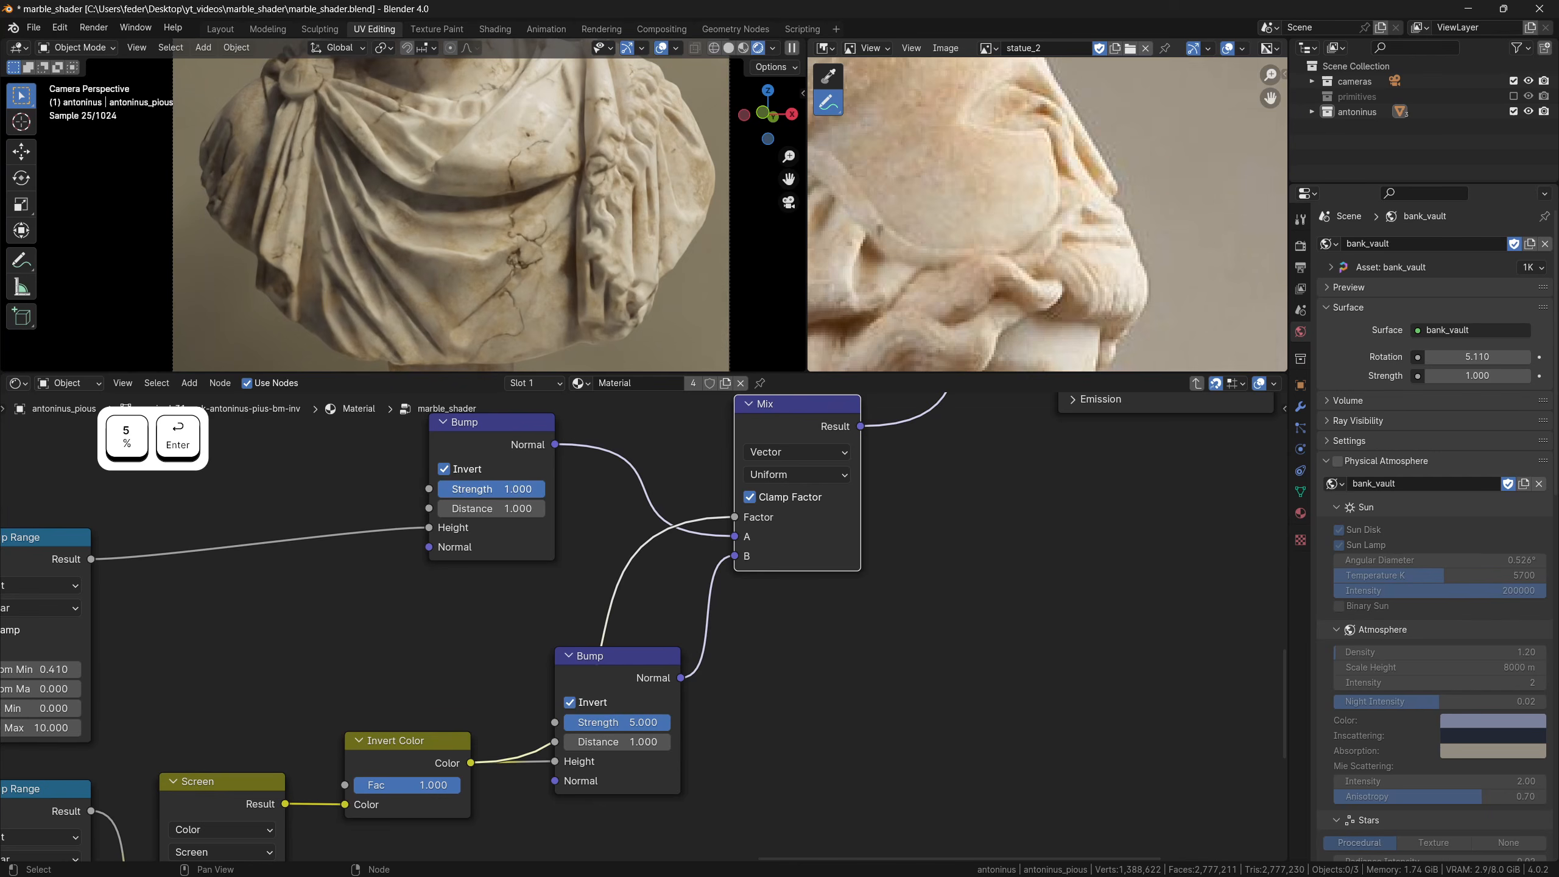
{"action": "key", "text": "Return"}
{"action": "double_click", "coordinate": [620, 723]}
{"action": "type", "text": "1"}
{"action": "key", "text": "Return"}
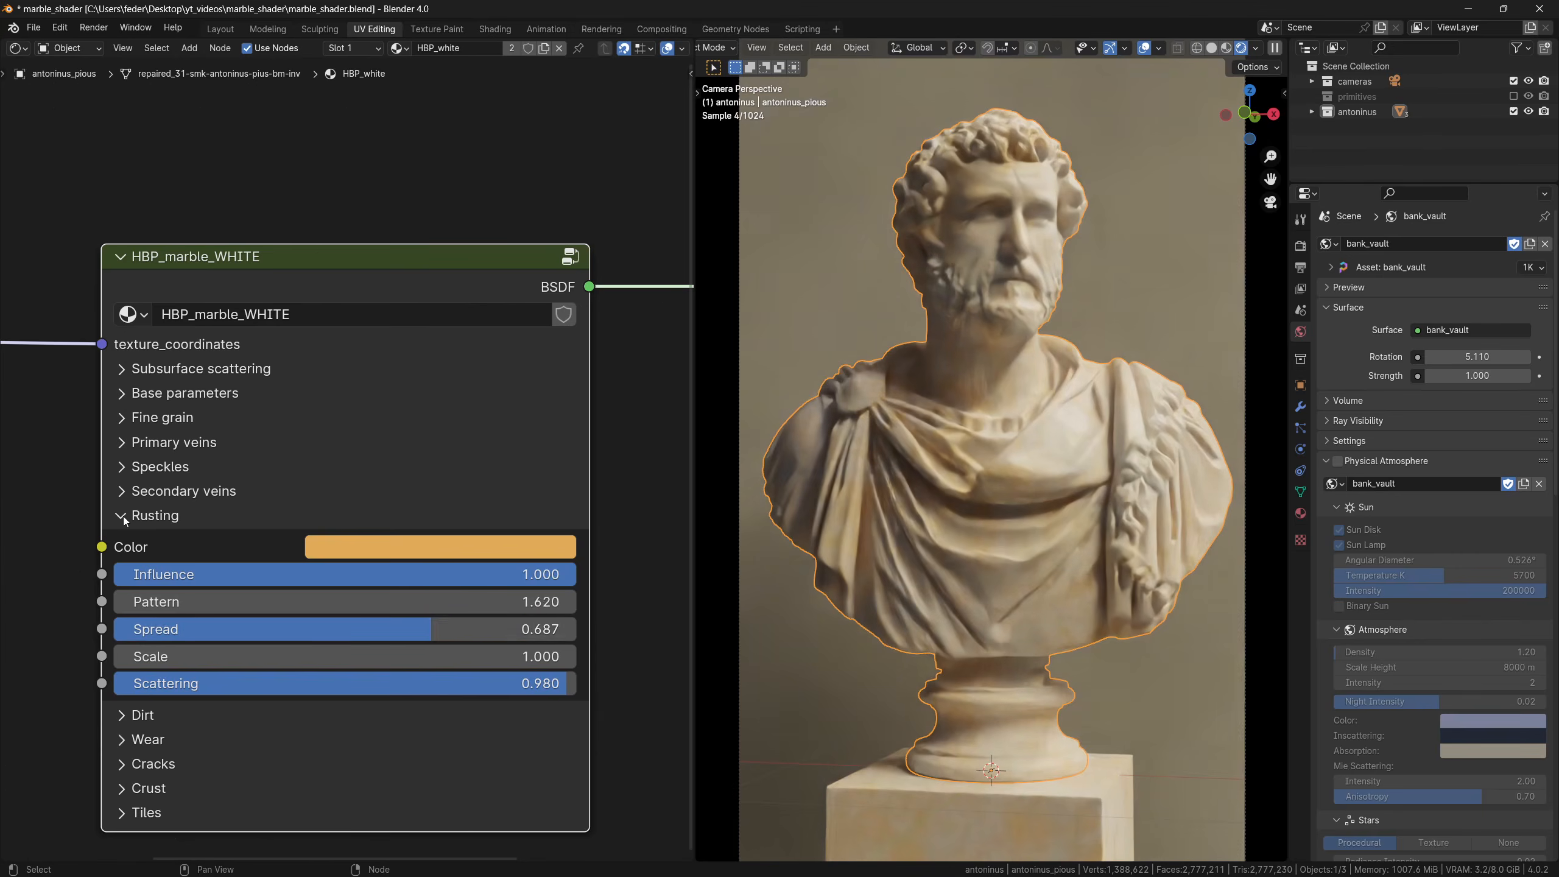
In HBP_marble_WHITE's Dirt settings, set AO Influence to 0.758 and NON AO Influence to 0.863, and open the Color for editing
{"action": "left_click", "coordinate": [143, 539]}
{"action": "left_click_drag", "start_coordinate": [344, 598], "coordinate": [354, 598]}
{"action": "left_click_drag", "start_coordinate": [118, 599], "coordinate": [464, 599]}
{"action": "left_click_drag", "start_coordinate": [115, 626], "coordinate": [513, 627]}
{"action": "left_click", "coordinate": [453, 572]}
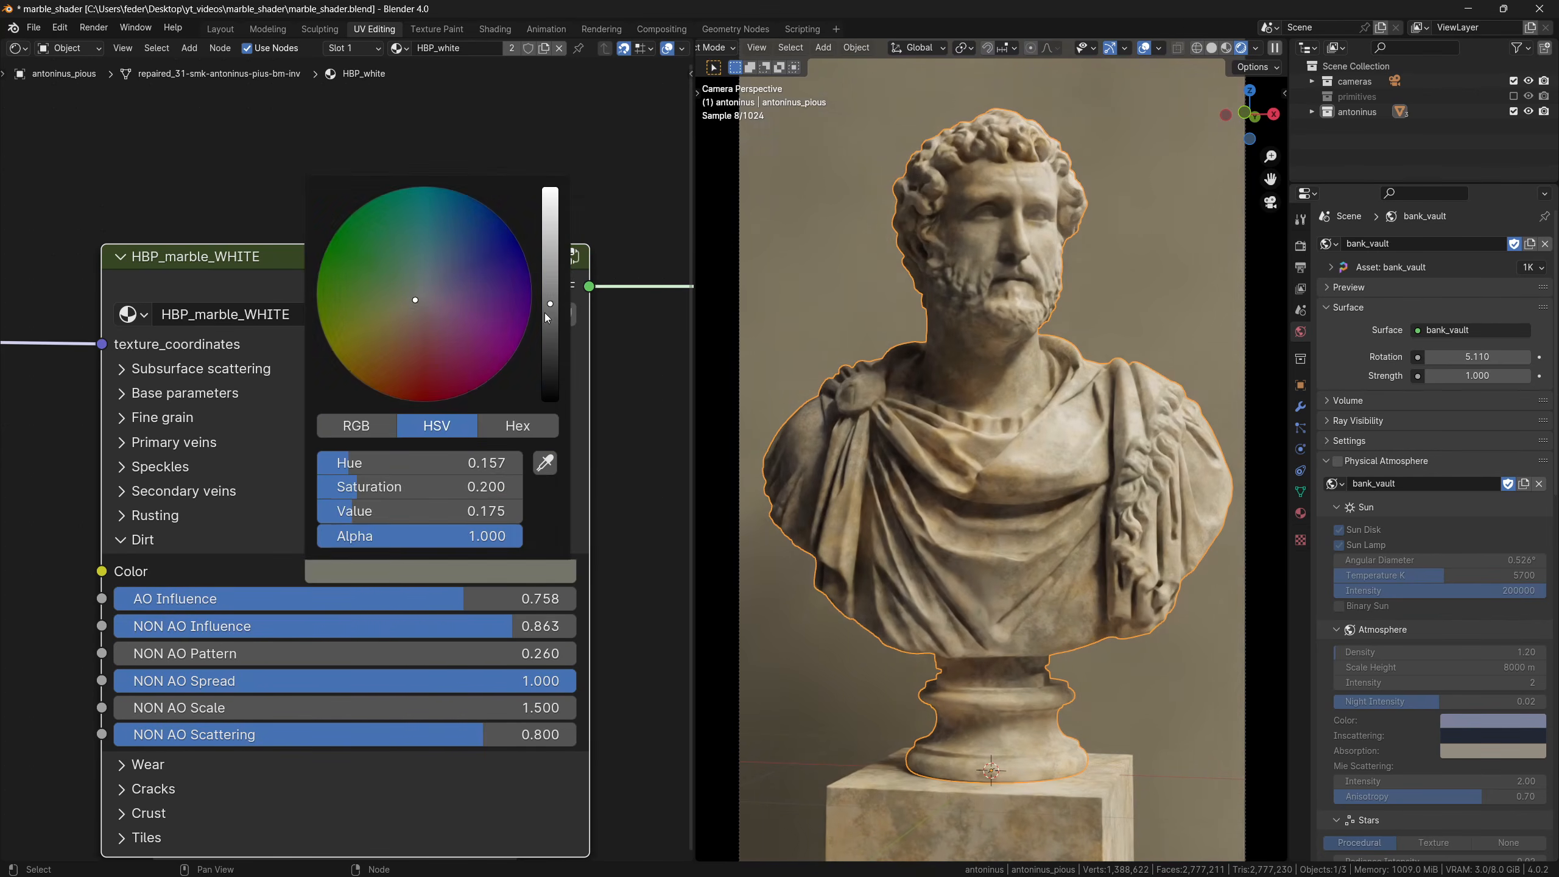
In the Crust settings, set Influence to 0.575, raise Spread to 0.721 and reduce the Spread again
{"action": "left_click", "coordinate": [142, 539]}
{"action": "left_click", "coordinate": [148, 612]}
{"action": "left_click_drag", "start_coordinate": [242, 699], "coordinate": [505, 699]}
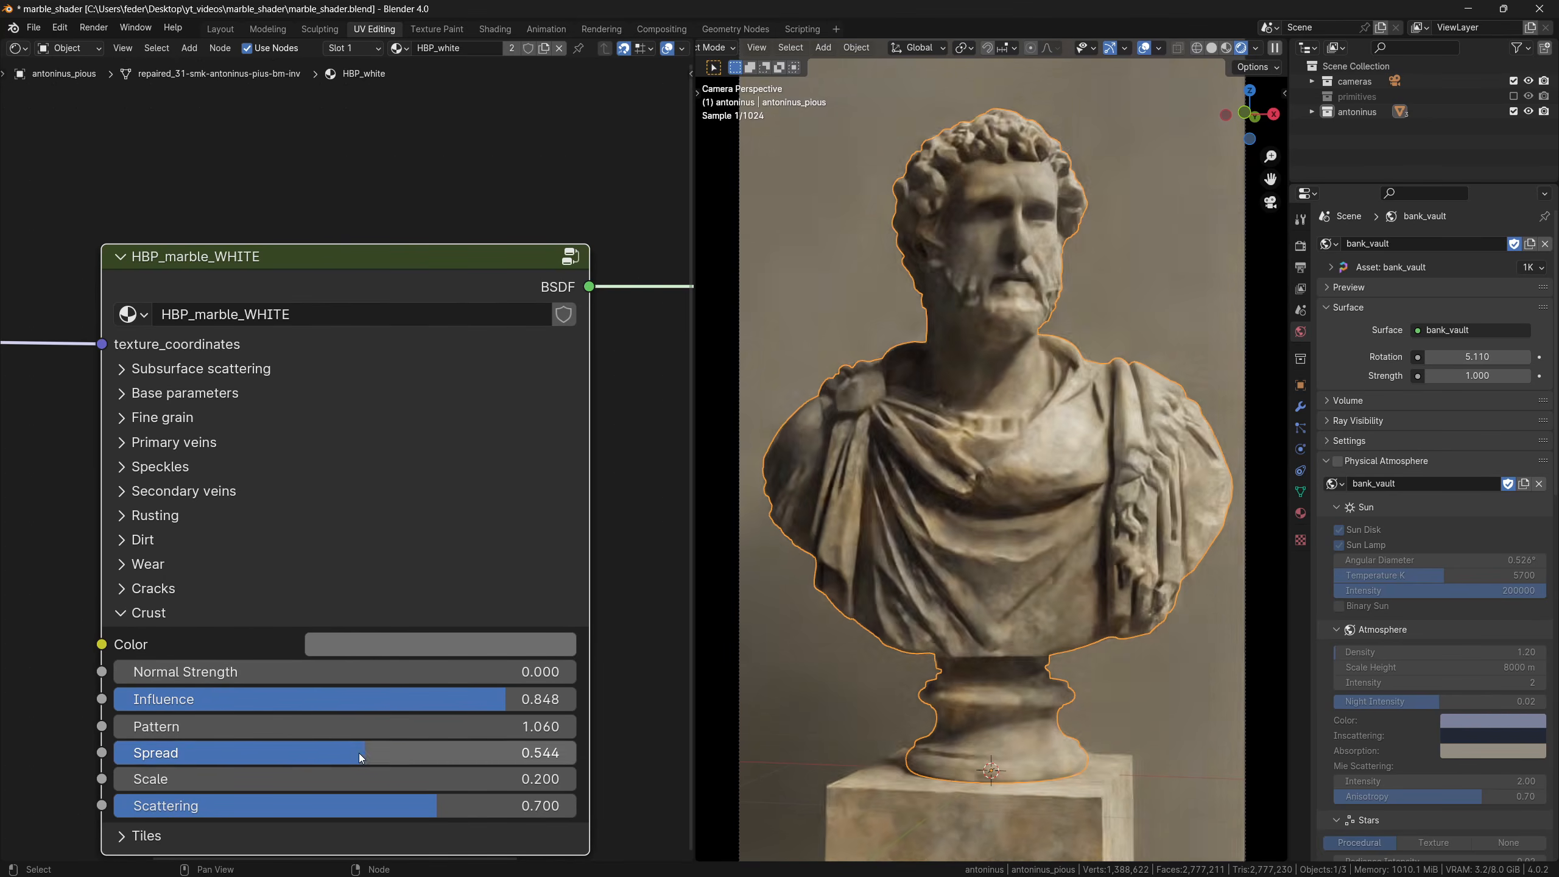
{"action": "left_click_drag", "start_coordinate": [357, 752], "coordinate": [438, 752]}
{"action": "left_click_drag", "start_coordinate": [485, 699], "coordinate": [381, 699]}
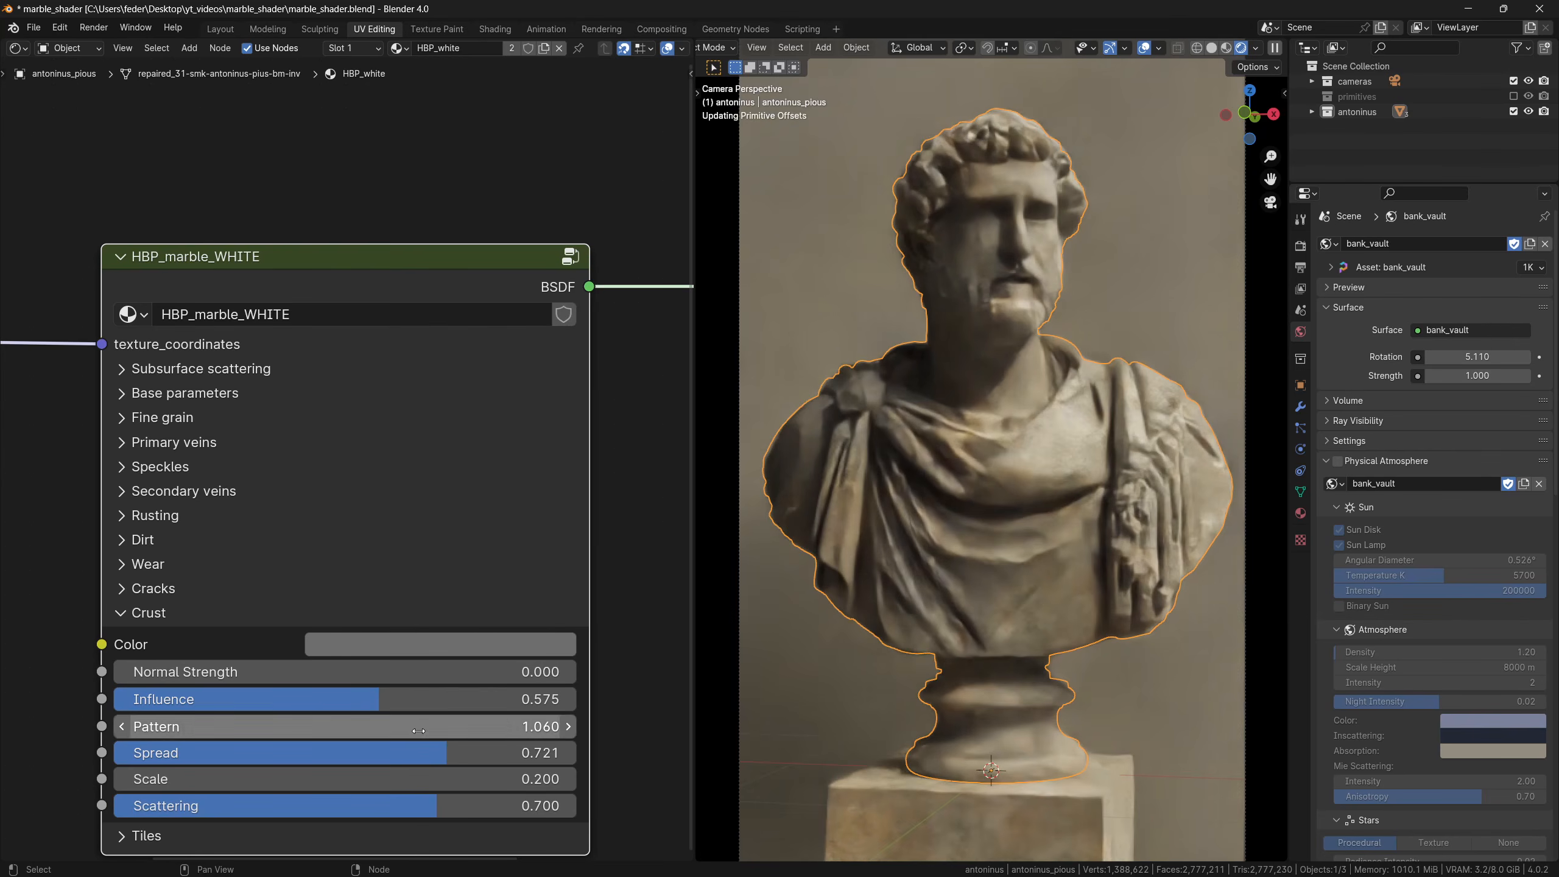
{"action": "left_click_drag", "start_coordinate": [439, 753], "coordinate": [361, 712]}
Close the Crust settings of HBP_marble_WHITE and expand its Wear settings
{"action": "left_click", "coordinate": [124, 612]}
{"action": "left_click", "coordinate": [123, 564]}
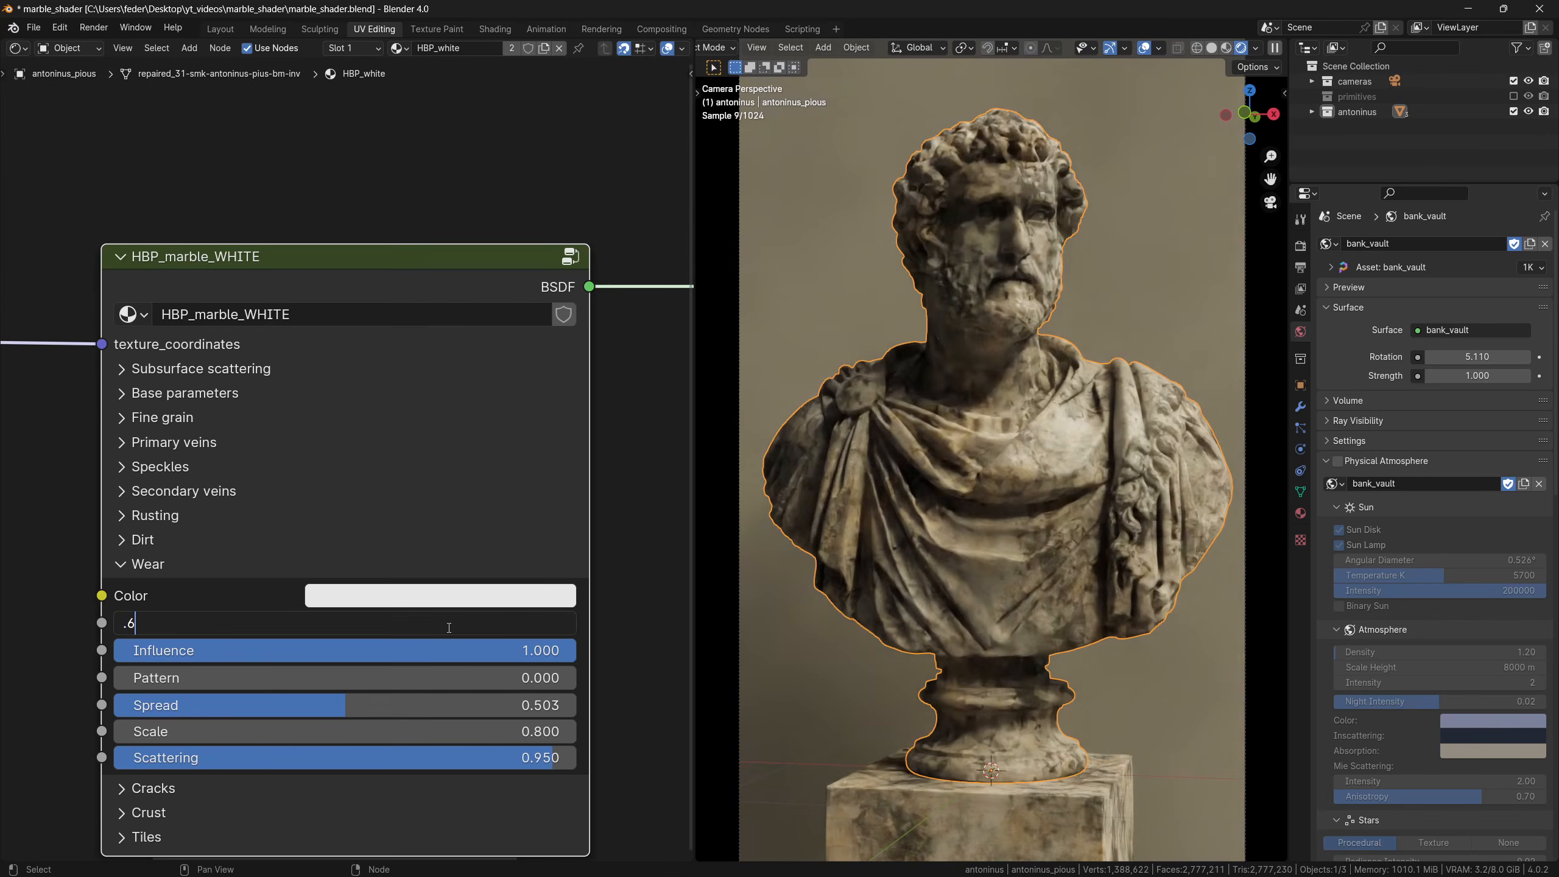